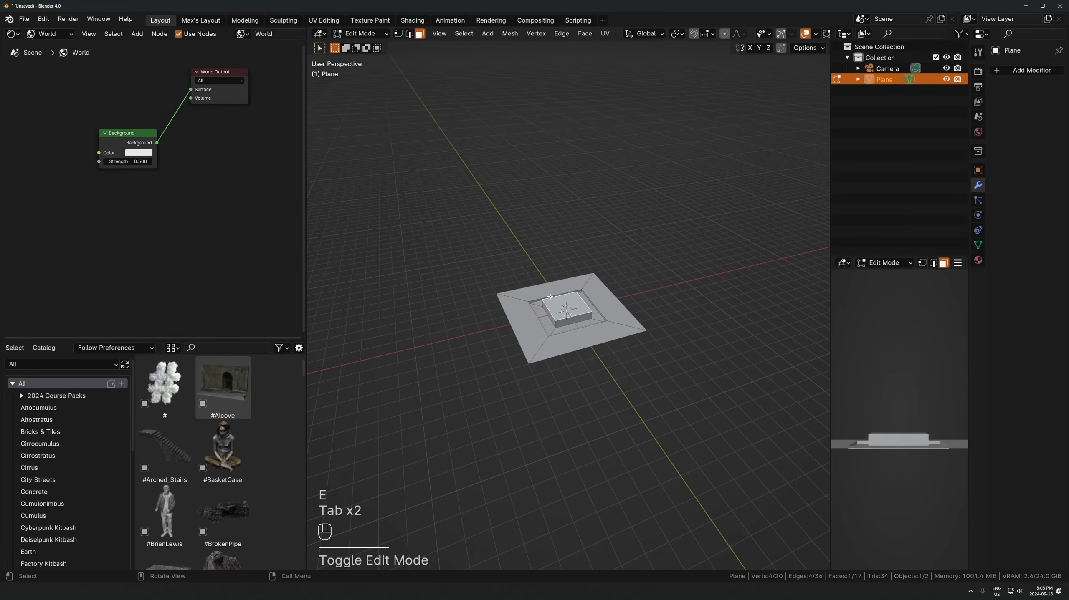
Align the camera to the current view of the platform and shift it horizontally by about -0.08 m in X and -0.39 m in Y
mouse_move(630, 366)
shift+middle_down()
mouse_move(618, 388)
mouse_move(632, 334)
mouse_move(628, 358)
shift+middle_up()
scroll(618, 372, up, 3)
key(Tab)
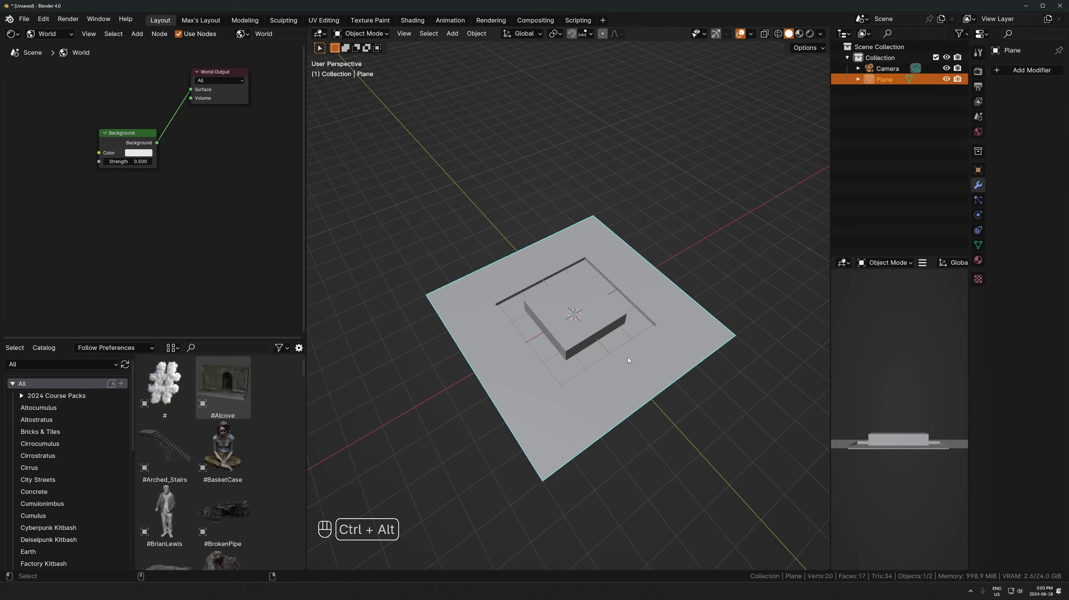
key(ctrl+alt+KP_0)
click(623, 163)
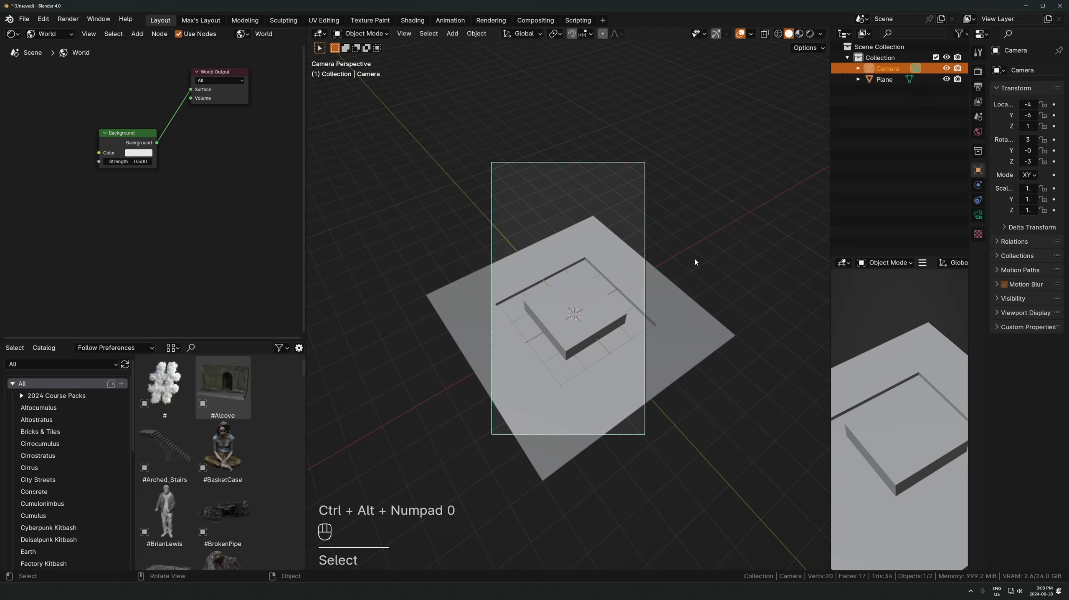
scroll(671, 212, down, 2)
key(g)
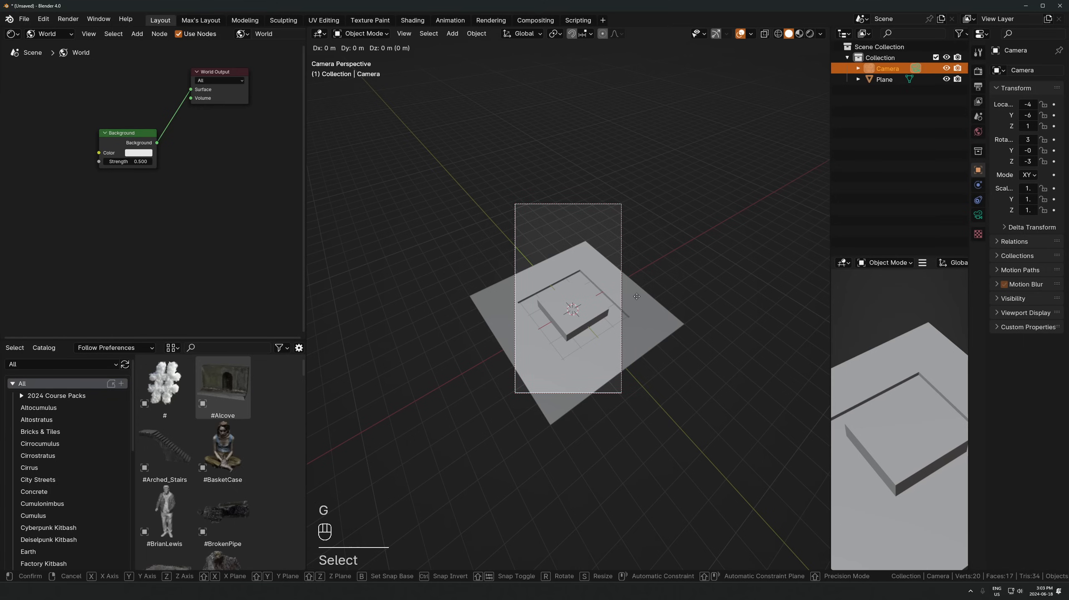
key(shift+z)
click(702, 371)
Set the camera's focal length to 24 mm
click(978, 216)
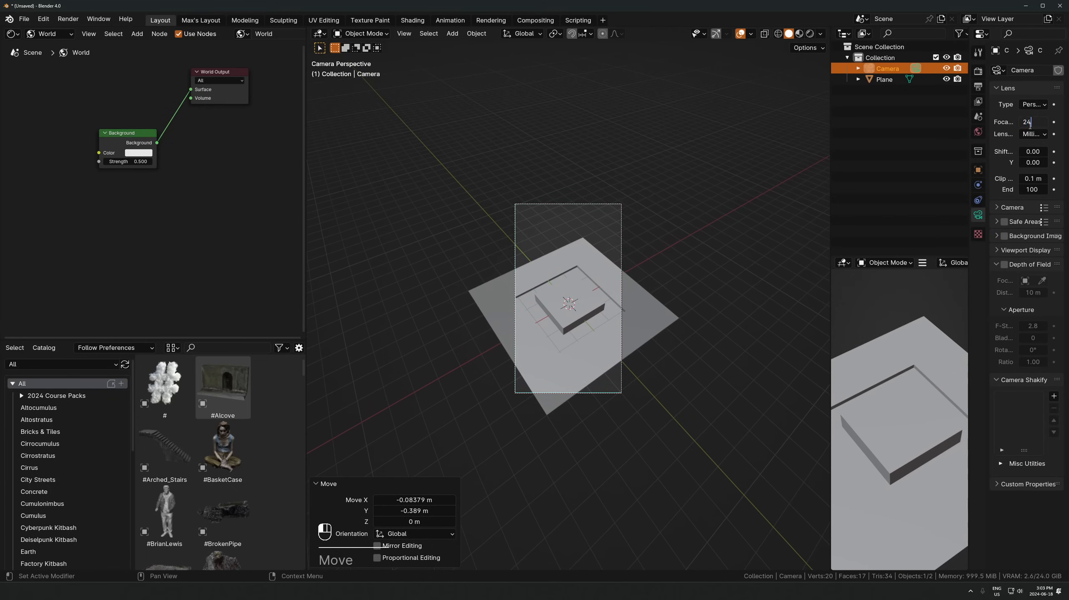
click(1030, 122)
text(24)
key(Return)
Lower the camera along Z and shift it horizontally by about 0.34 m in X and 0.45 m in Y
scroll(602, 334, up, 3)
key(g)
key(z)
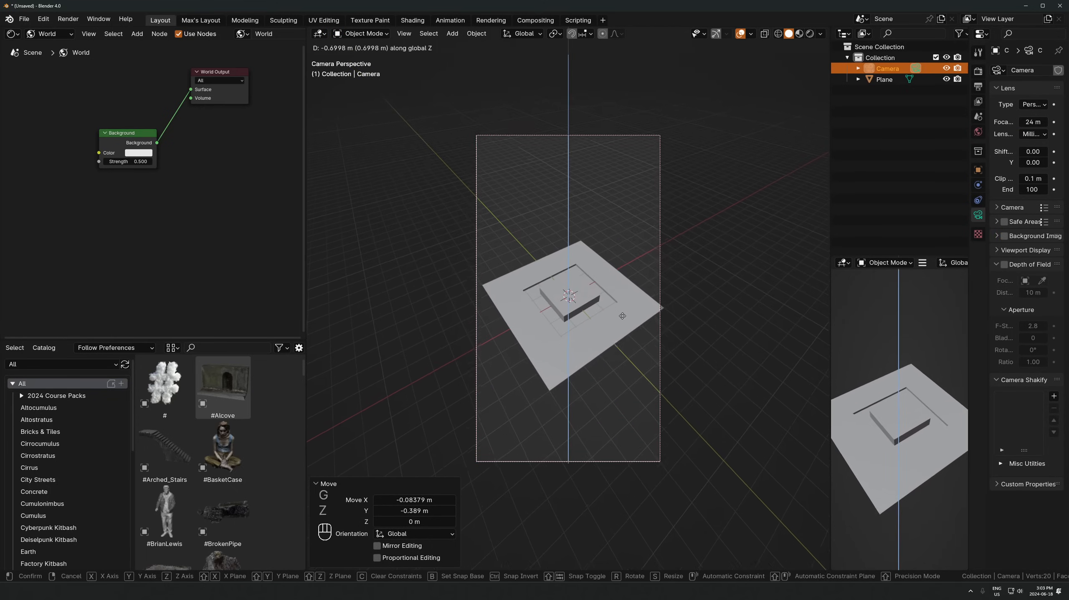
click(619, 341)
key(g)
key(shift+z)
click(605, 299)
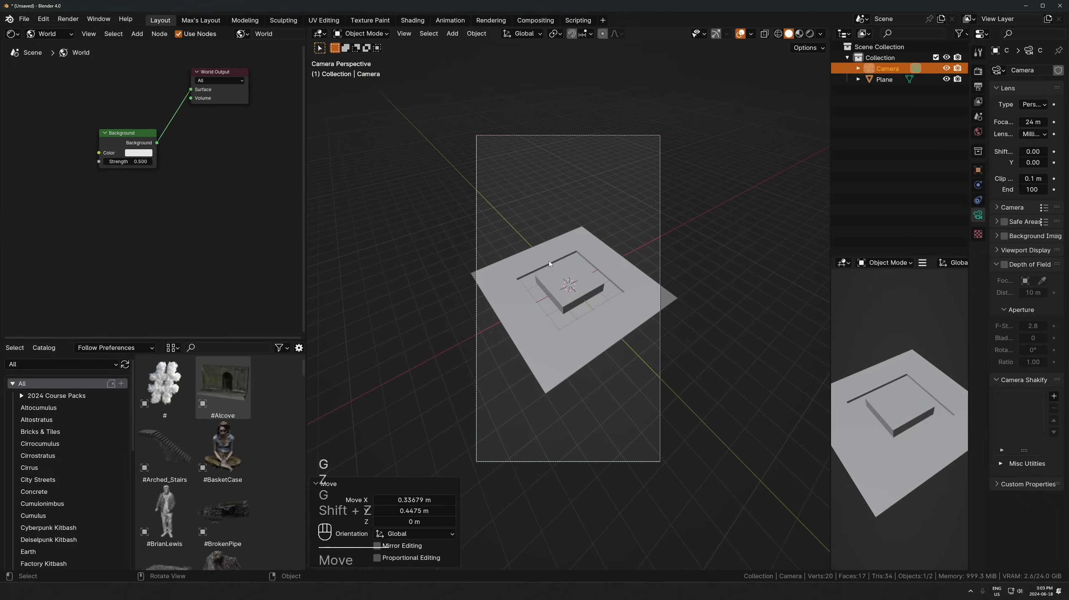
Add a cube and move it about 4.36 m along Y behind the platform
key(shift+a)
mouse_move(514, 255)
click(595, 264)
key(g)
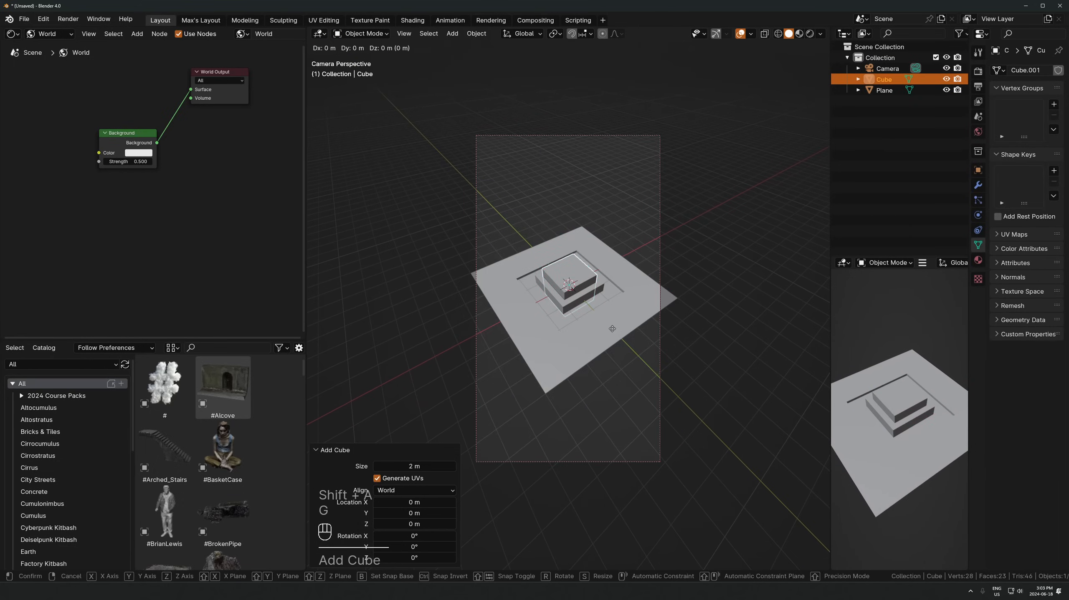
key(x)
key(y)
click(563, 337)
Stretch the new cube along X into a long bar, scaling by about 2.13 and again by about 3.39
key(KP_Decimal)
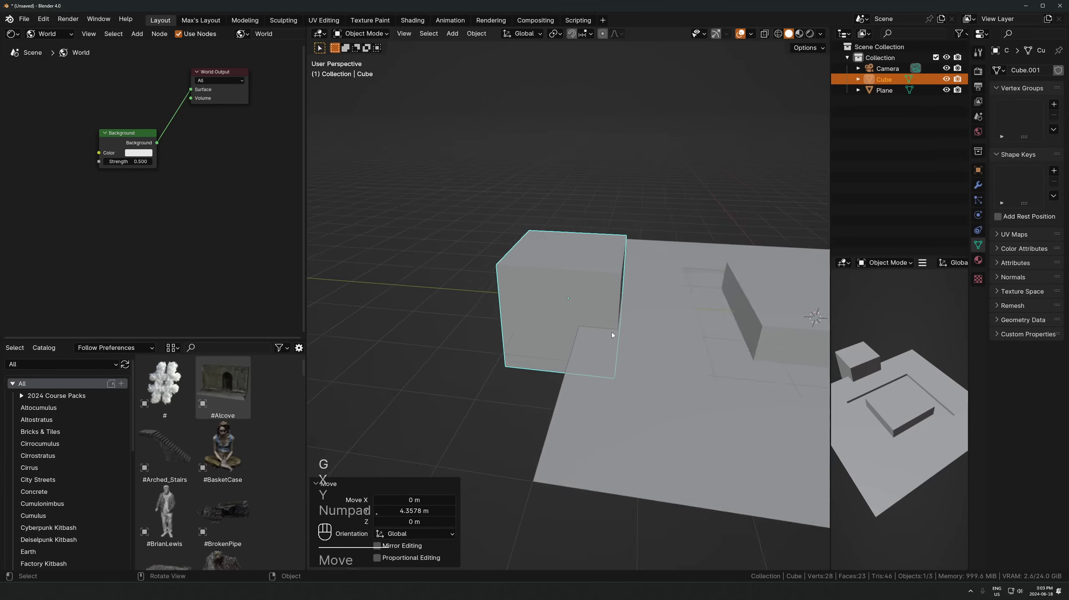
key(s)
key(y)
key(x)
click(752, 247)
key(s)
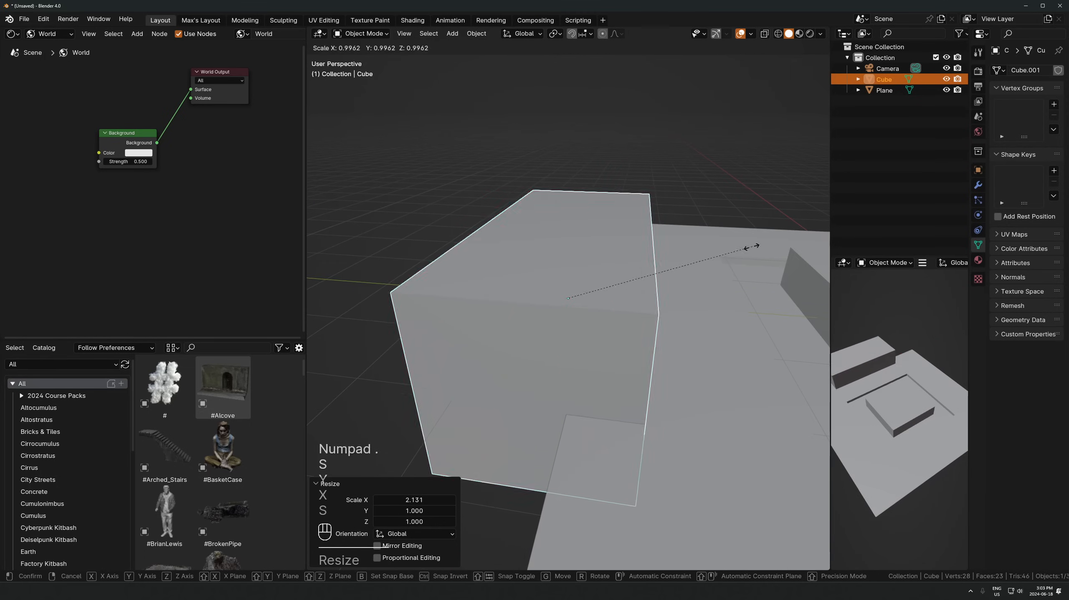
key(s)
key(x)
click(756, 270)
Duplicate the bar's geometry five times within its mesh, offsetting each copy outward and upward to form a six-step staircase
key(KP_1)
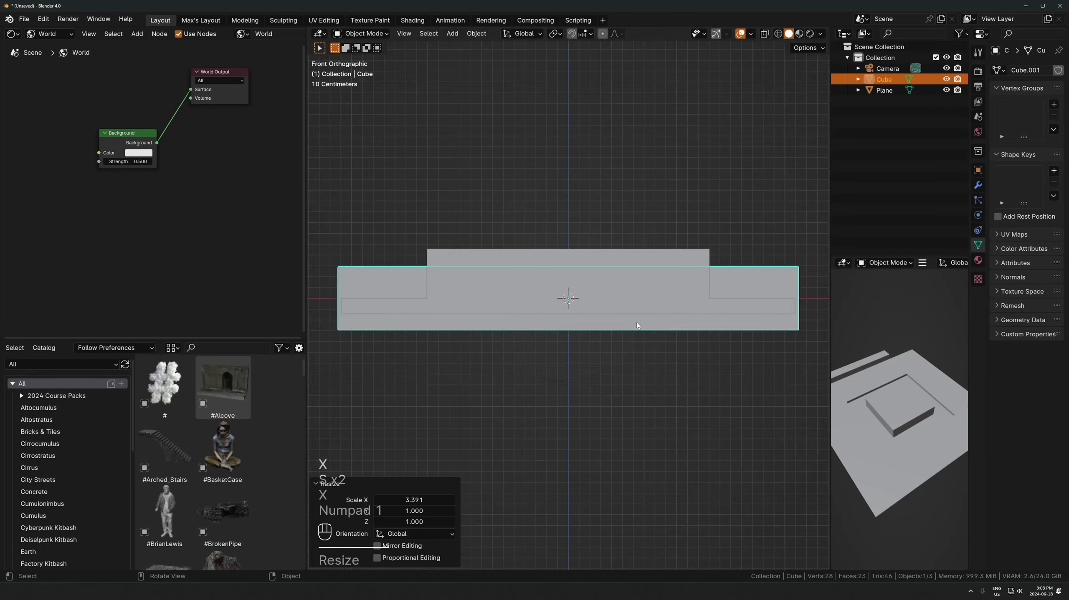
key(Tab)
key(a)
key(KP_3)
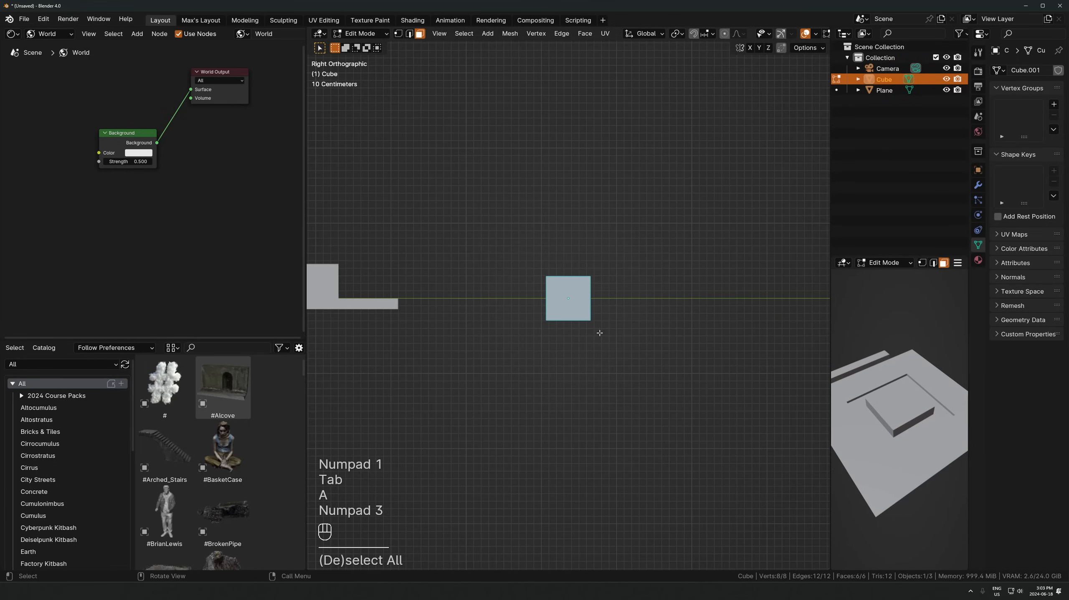
key(shift+d)
click(634, 272)
key(shift+d)
click(670, 247)
key(shift+d)
click(704, 215)
key(shift+d)
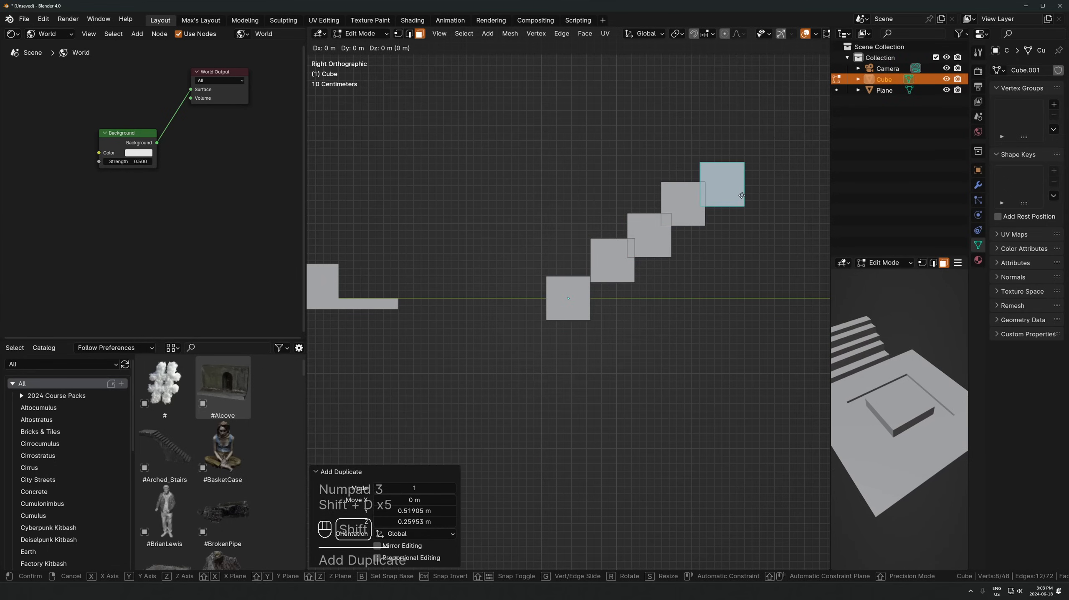
click(742, 196)
key(shift+d)
key(Tab)
key(Tab)
Flatten the staircase by scaling it down along Z
middle_drag(730, 209, 686, 261)
key(alt+z)
key(s)
key(alt+z)
key(Escape)
key(alt+z)
key(s)
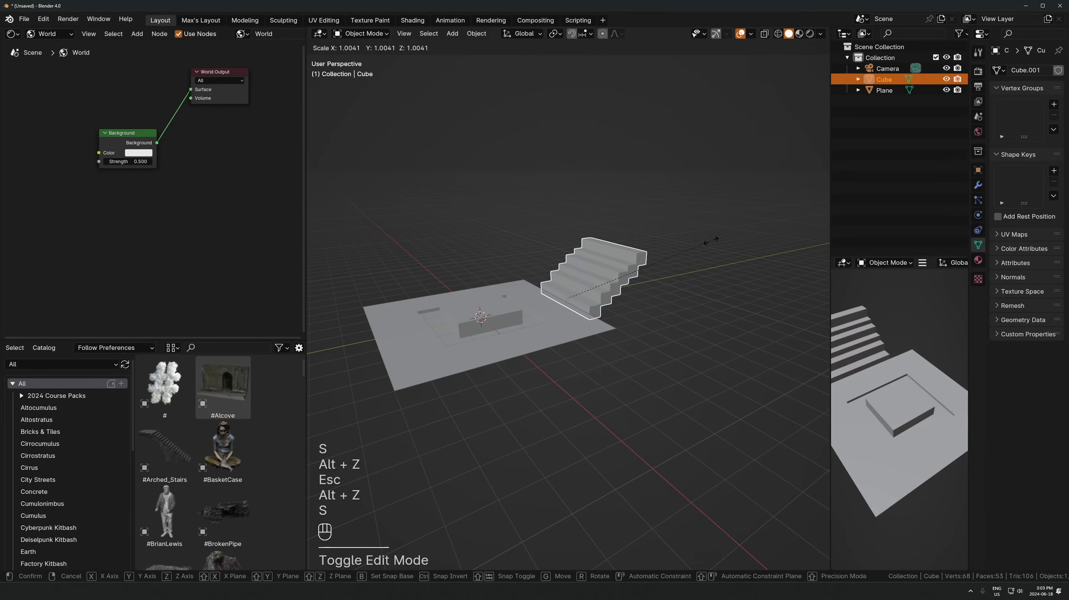
key(z)
click(637, 268)
key(g)
key(z)
click(638, 268)
key(KP_0)
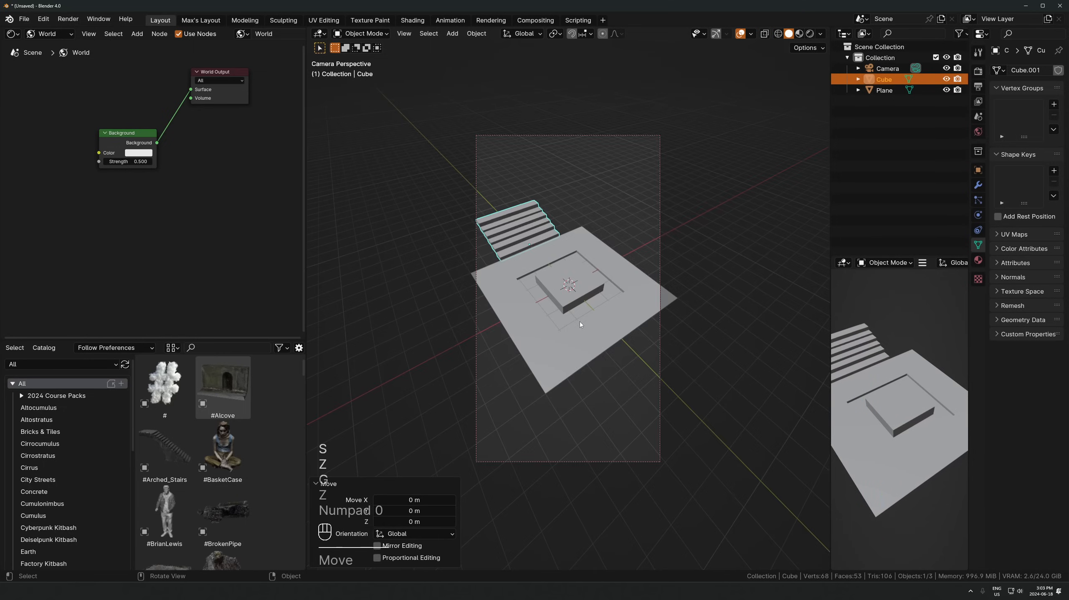
Narrow the staircase along X and shift it along Y so its lowest step slightly overlaps the platform's back edge
key(KP_7)
key(g)
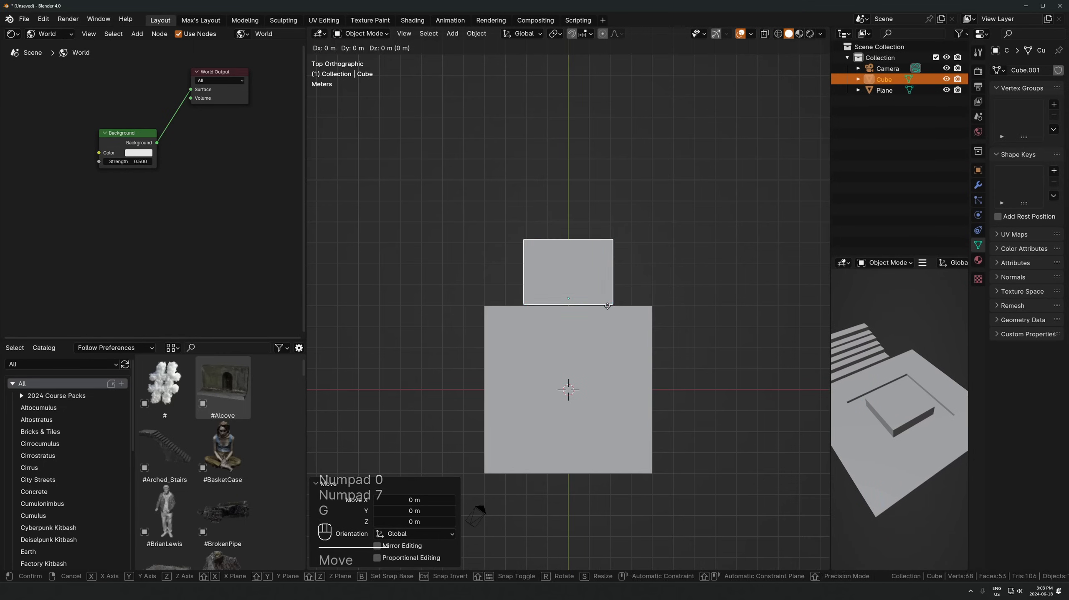
key(y)
click(609, 309)
key(s)
key(x)
click(636, 293)
key(g)
key(y)
click(628, 290)
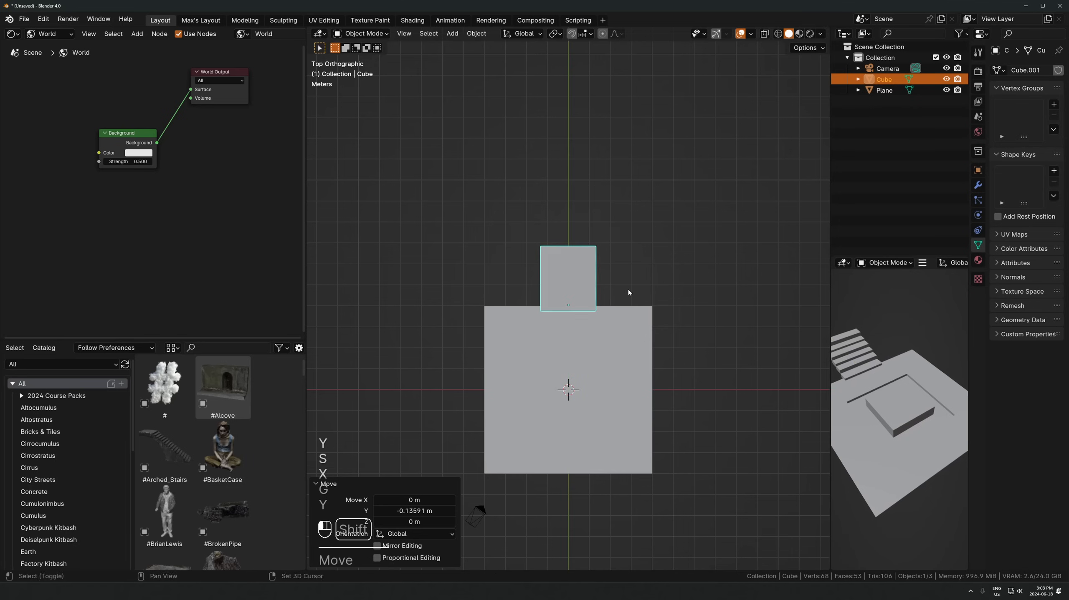
Try cutting two edge loops across the platform mesh in each direction and selecting the outer middle faces
middle_drag(628, 289, 611, 264)
key(alt+z)
key(alt+z)
click(701, 329)
middle_drag(700, 330, 696, 361)
key(Tab)
key(ctrl+r)
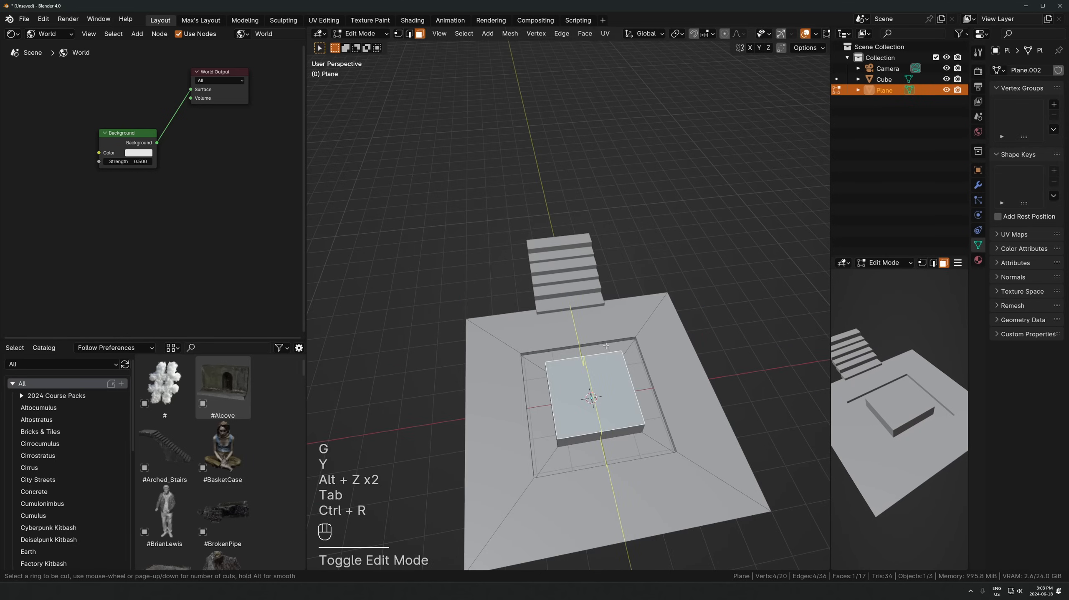
right_click(592, 343)
key(ctrl+r)
scroll(592, 344, up, 1)
click(592, 343)
right_click(592, 344)
key(ctrl+r)
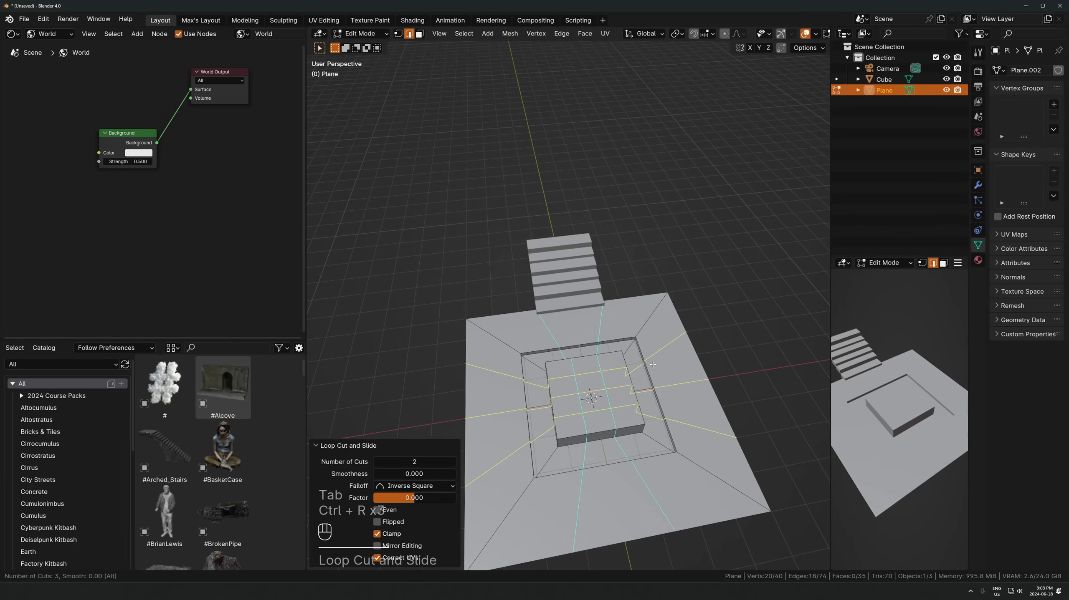
scroll(587, 370, up, 1)
click(587, 370)
right_click(587, 370)
key(3)
click(587, 329)
shift+click(659, 376)
Undo the face selection and the loop cuts on the platform and return to Object Mode
key(ctrl+z)
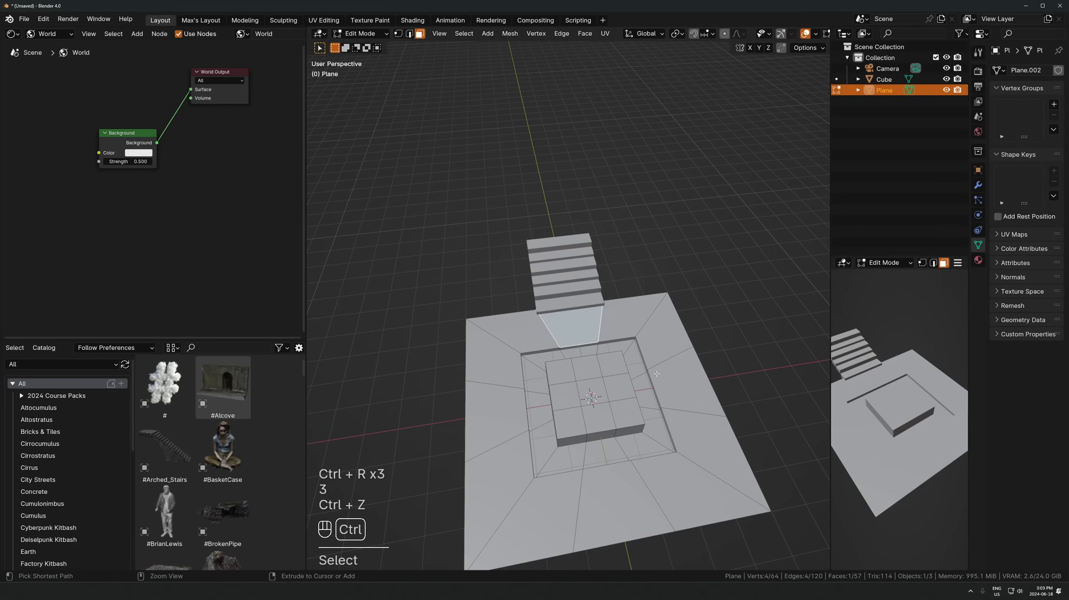
key(ctrl+z)
key(ctrl+z)
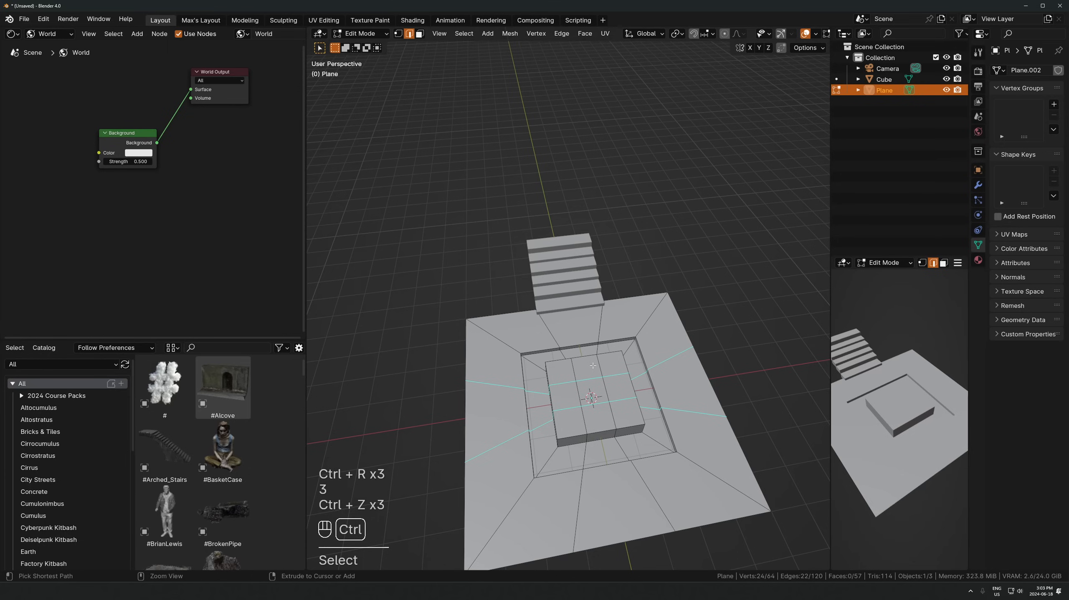
key(ctrl+z)
key(ctrl+z)
key(Tab)
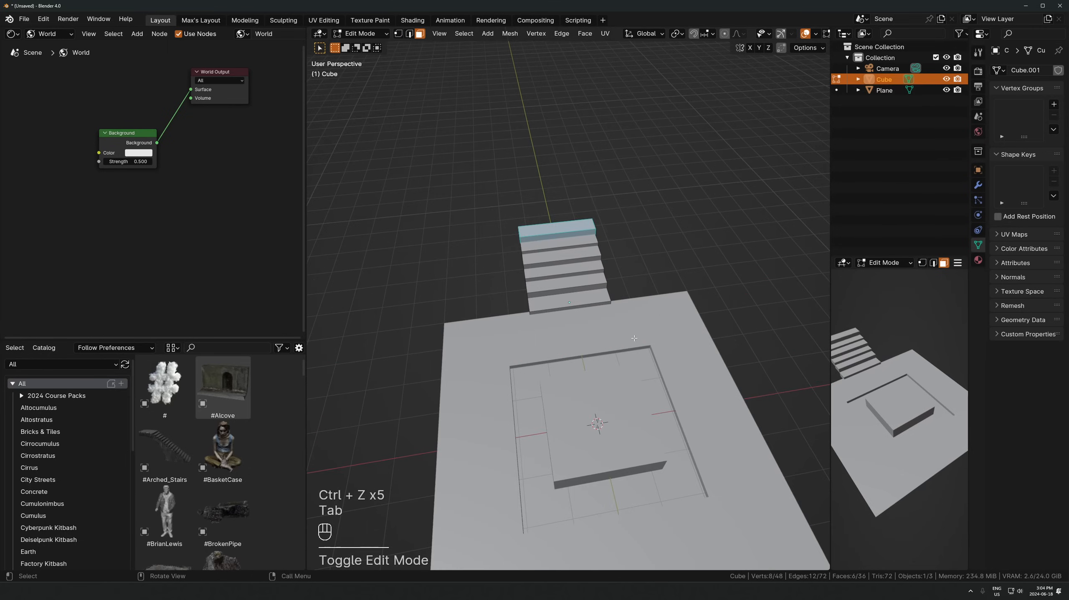
key(Tab)
Add a cube, raise it along Z and move it about 3.6 m in X and 3.96 m in Y to the platform's back corner
key(shift+a)
mouse_move(597, 331)
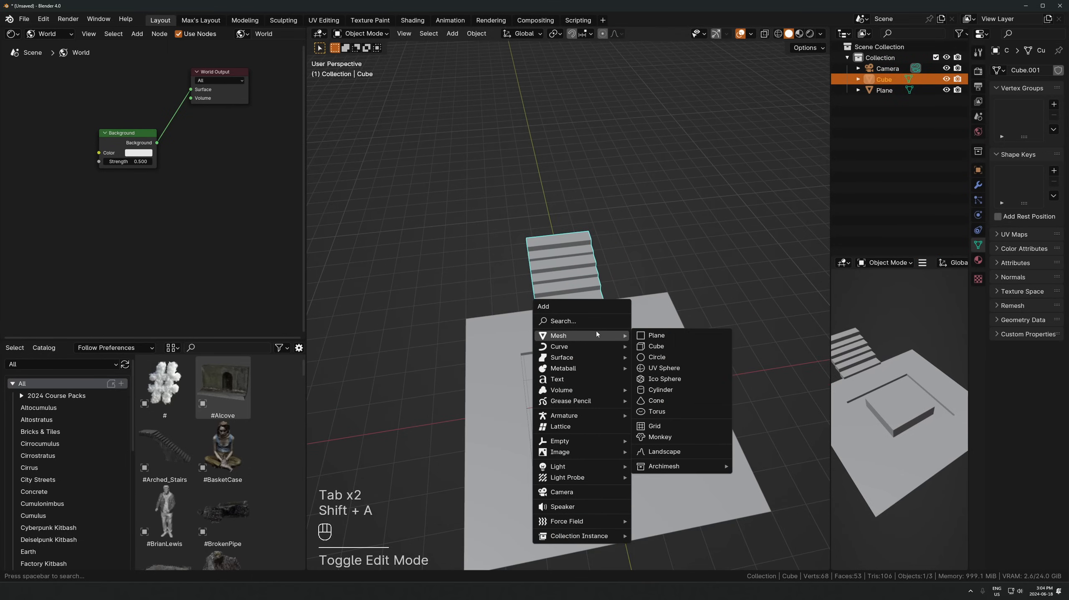
click(665, 348)
key(g)
key(z)
click(661, 331)
key(g)
key(shift+z)
click(728, 236)
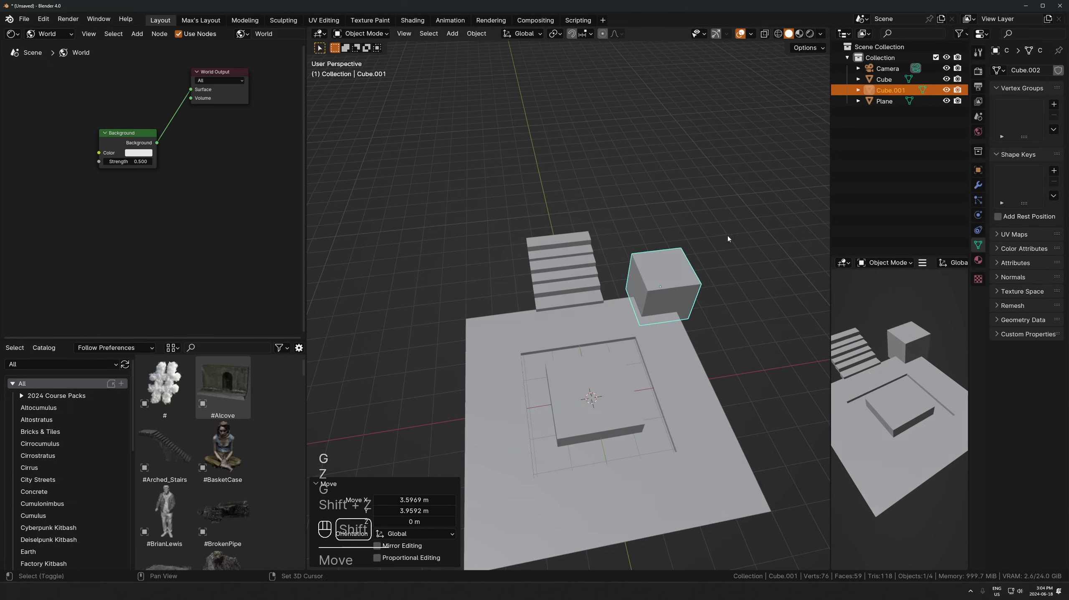
Add a Mirror modifier to the corner cube with the platform as mirror object, mirroring on both X and Y
key(q)
click(613, 354)
click(978, 185)
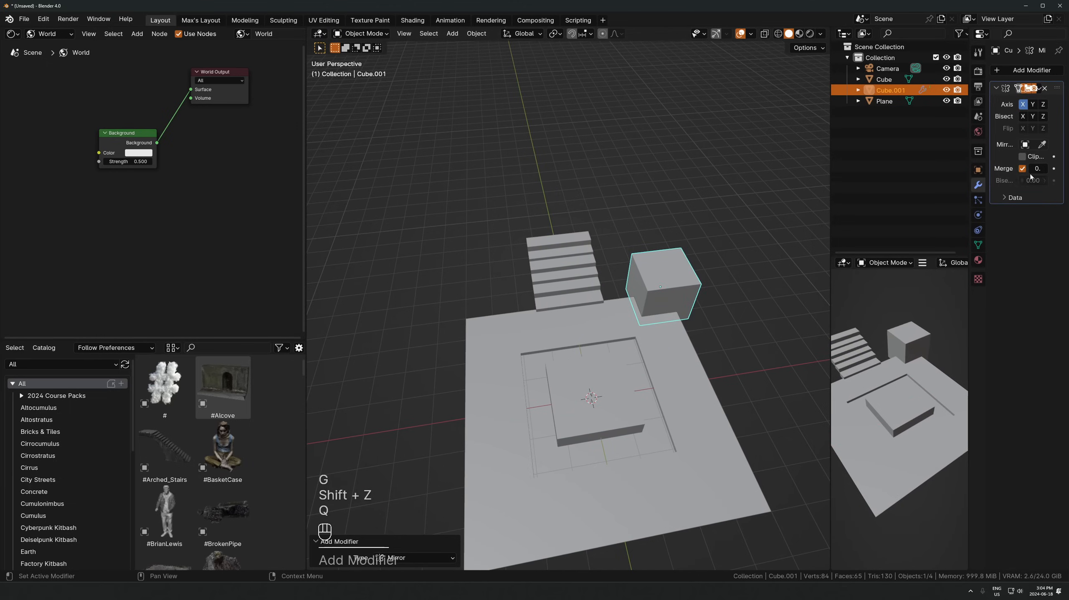
click(1045, 147)
click(700, 354)
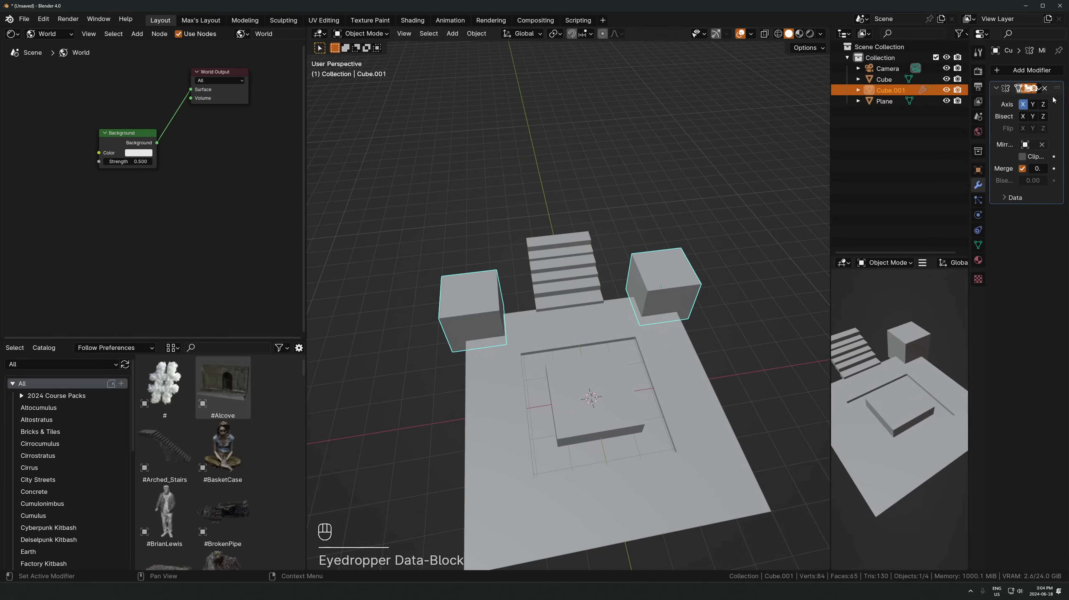
click(1034, 107)
Shift the mirrored corner blocks slightly outward along X and scale them narrower horizontally, keeping their height
middle_drag(618, 389, 644, 366)
key(KP_7)
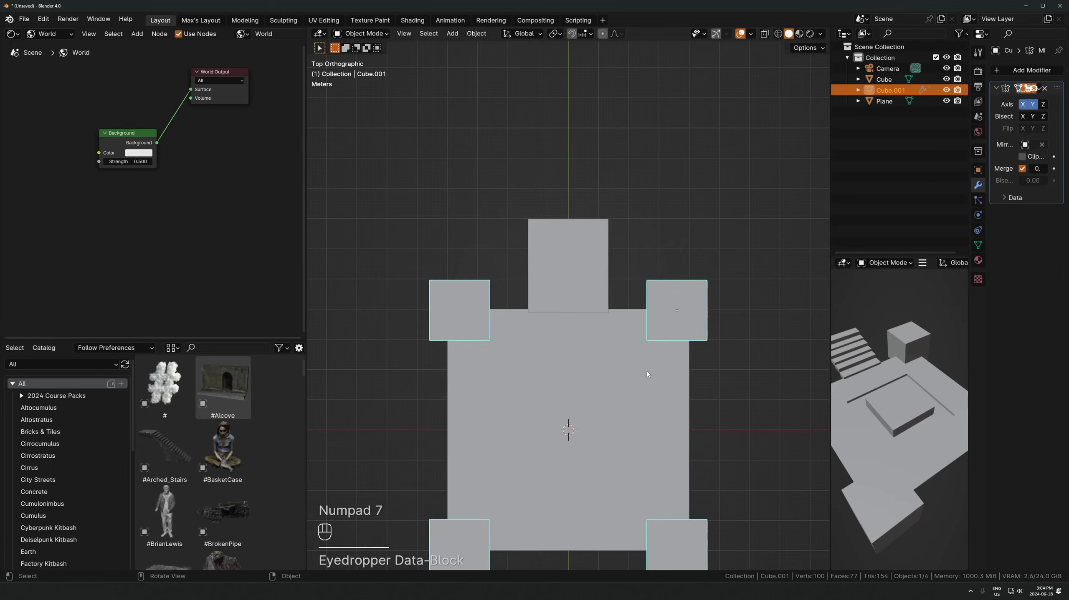
key(g)
click(687, 301)
key(g)
click(707, 297)
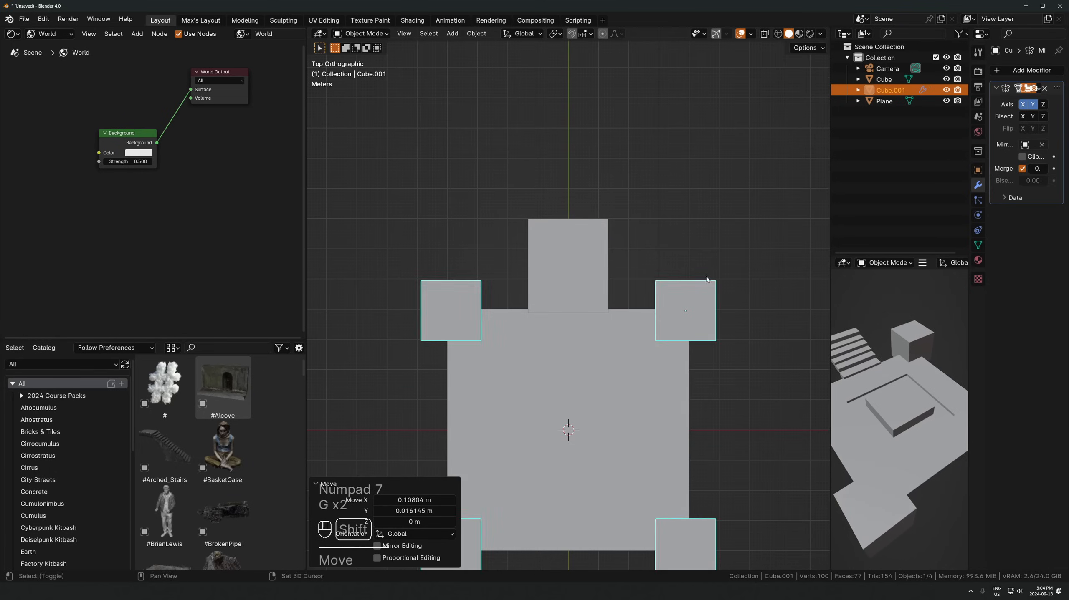
middle_drag(707, 280, 673, 294)
key(s)
key(shift+z)
Inset the corner block's top face by about 0.23 m and extrude it up about 5.56 m into a pillar shaft
key(Tab)
key(3)
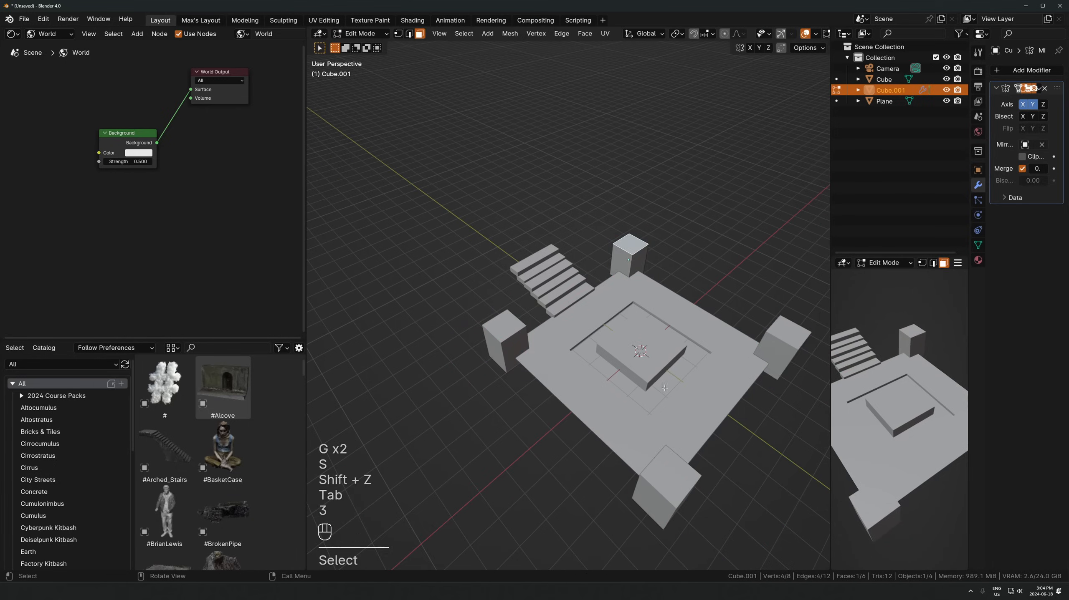
middle_drag(664, 388, 638, 364)
key(i)
click(690, 350)
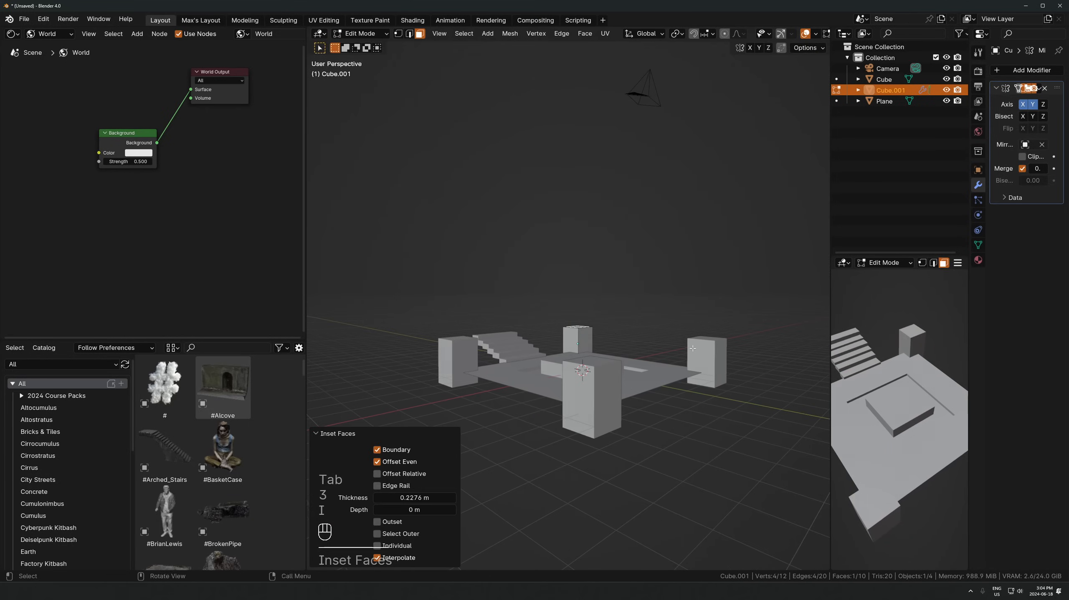
key(e)
click(680, 252)
middle_drag(681, 254, 702, 341)
key(i)
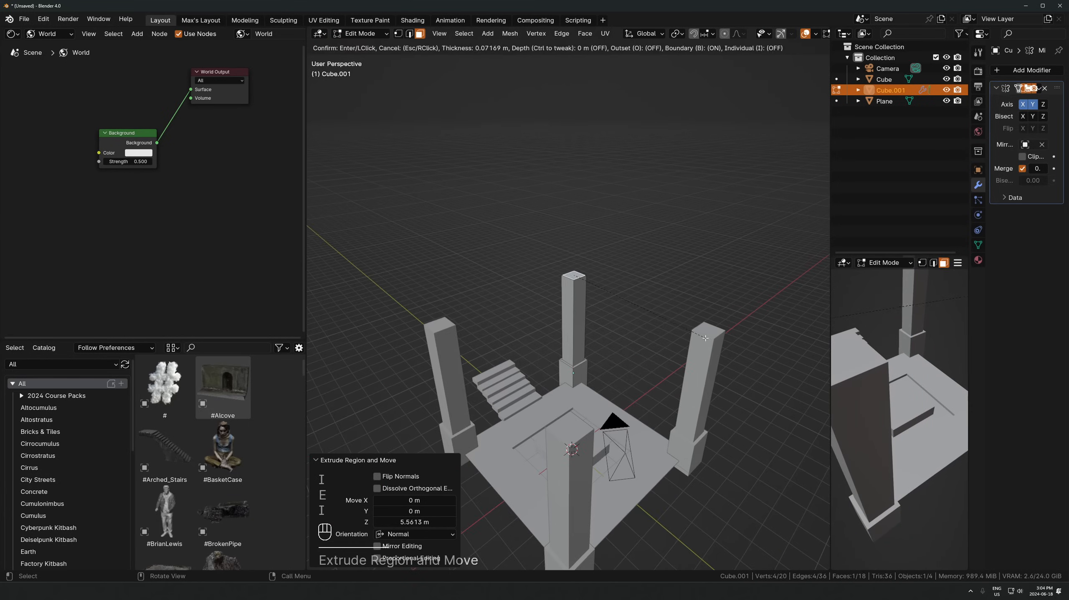
key(Escape)
key(ctrl+z)
key(ctrl+z)
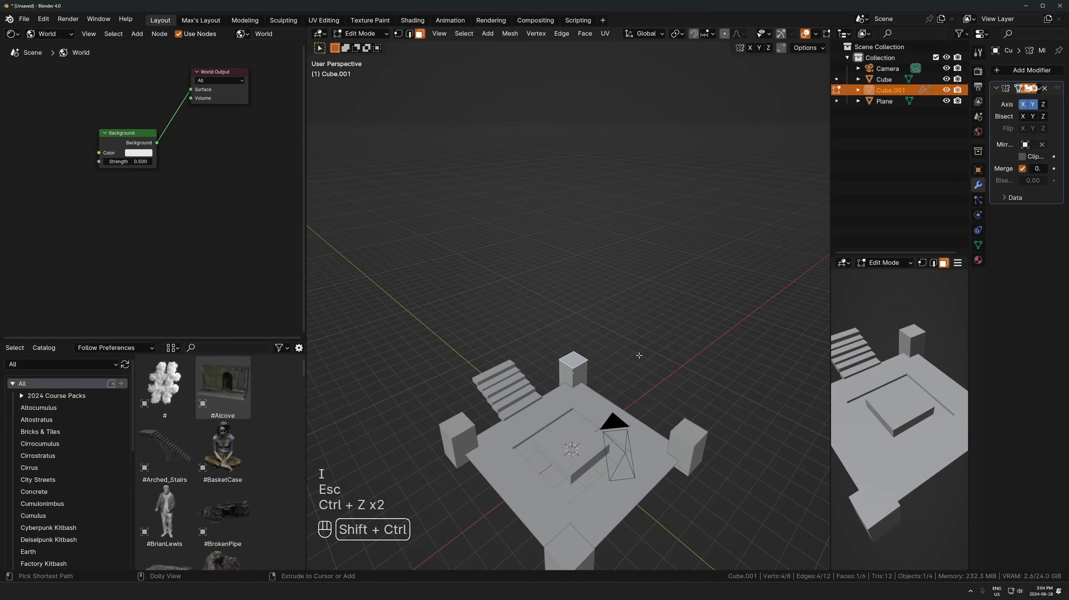
key(ctrl+shift+z)
key(ctrl+shift+z)
Extrude the pillar's top up about 2.19 m, and thicken this upper section by extruding its side faces in place and scaling them outward horizontally
key(e)
click(636, 312)
key(3)
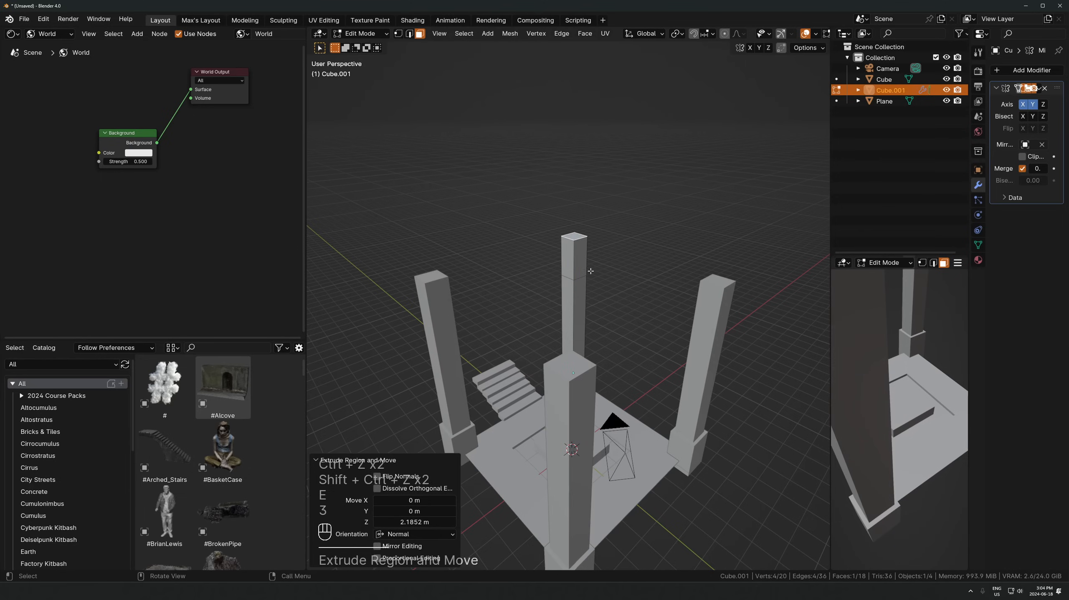
alt+click(587, 266)
key(e)
right_click(648, 295)
key(s)
middle_drag(645, 275, 564, 376)
key(shift+z)
click(648, 295)
Create a linked duplicate of the mirrored pillars and place it about 2 m inward along X
key(Tab)
key(alt+d)
key(x)
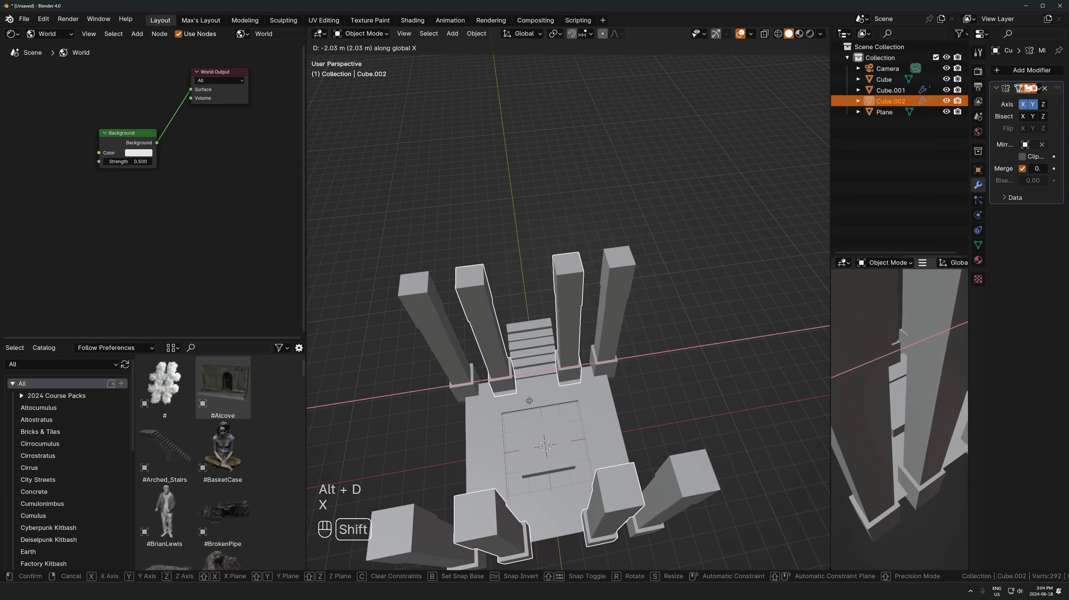
click(611, 353)
Create a linked duplicate of the mirrored corner pillars about 2.2 m inward along Y, and switch to the camera view
key(alt+d)
key(y)
click(607, 349)
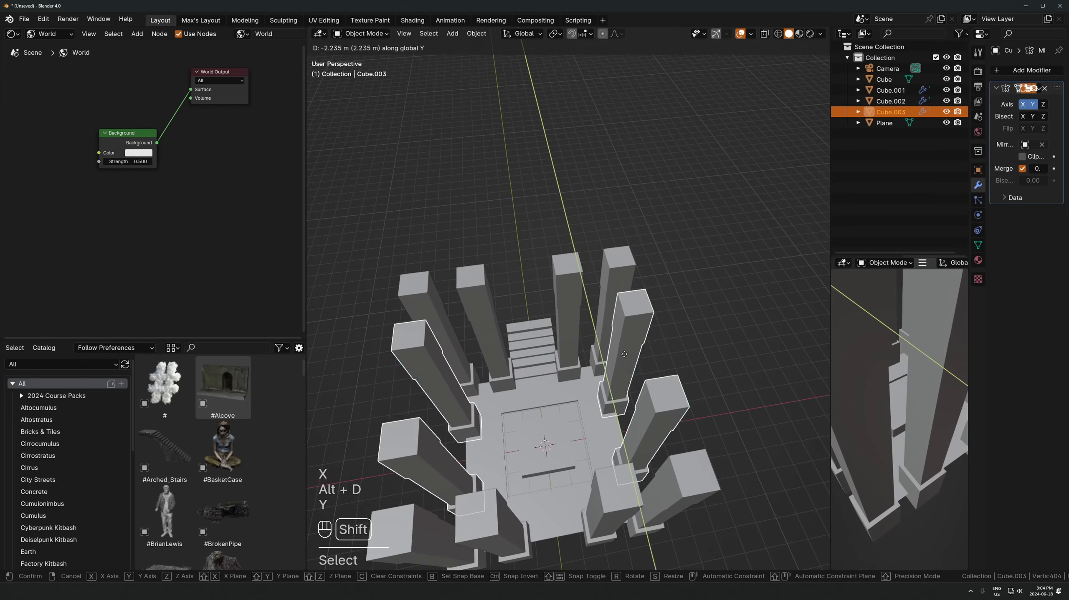
key(Tab)
key(KP_0)
key(Tab)
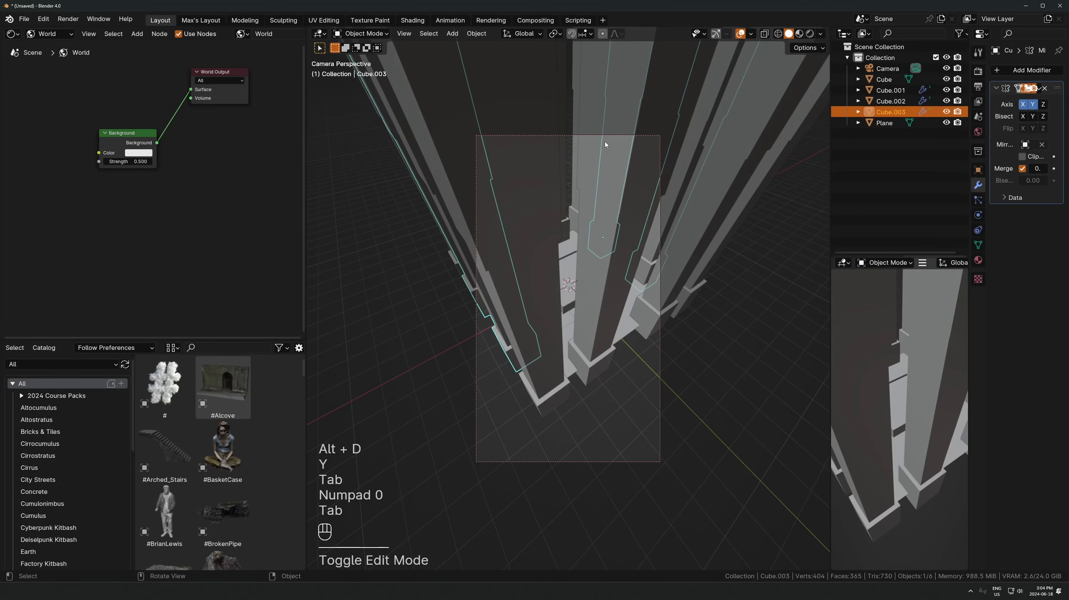
Select the platform, the staircase and all the mirrored pillar groups, leaving out the camera
click(579, 135)
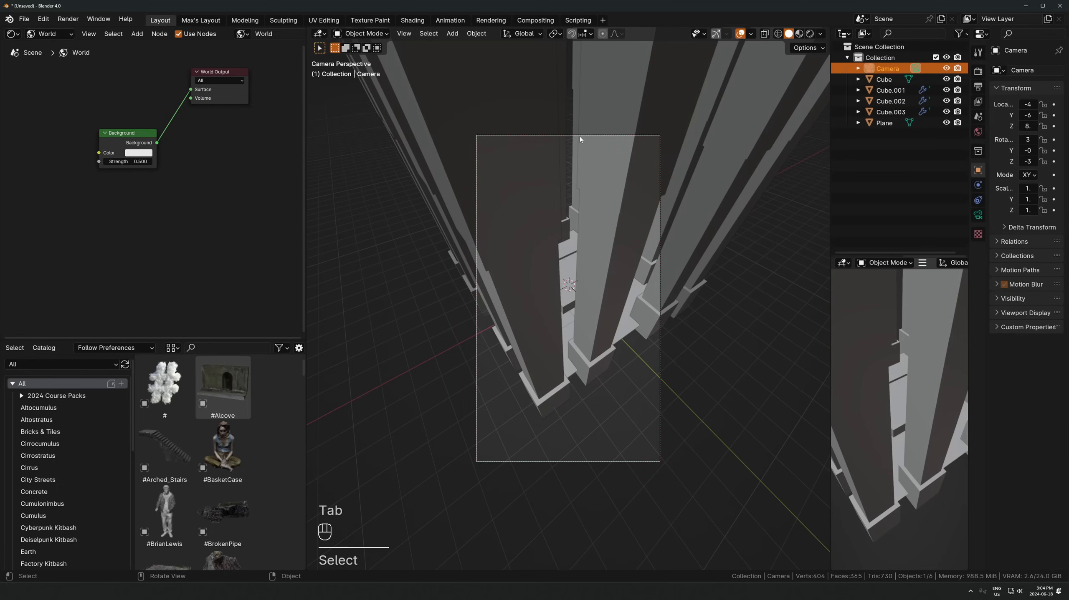
click(620, 262)
scroll(621, 261, down, 3)
middle_drag(621, 260, 575, 282)
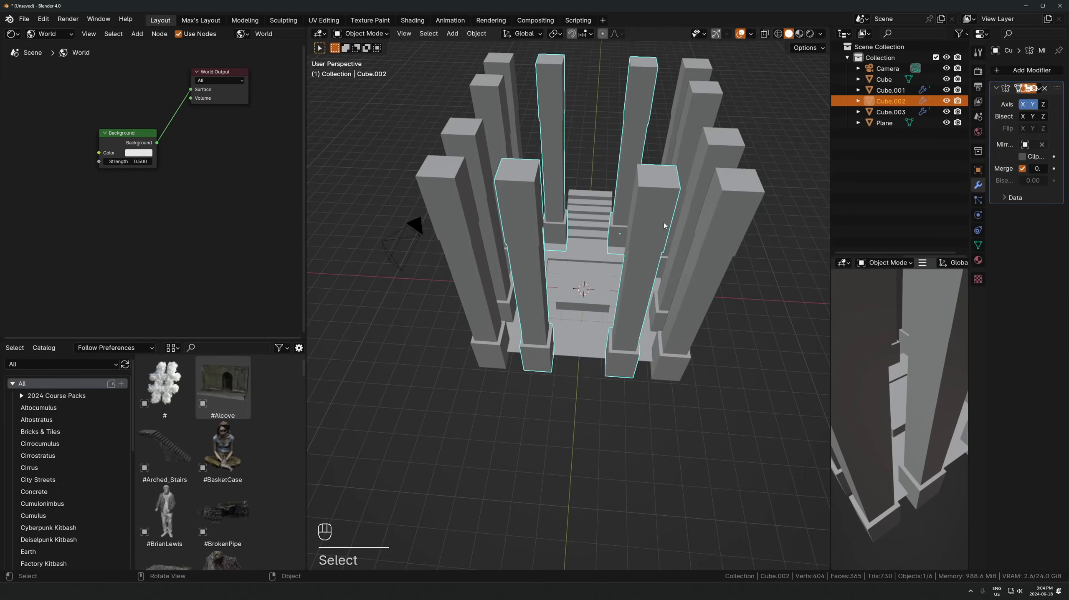
scroll(664, 223, down, 4)
drag(696, 162, 502, 273)
shift+click(549, 272)
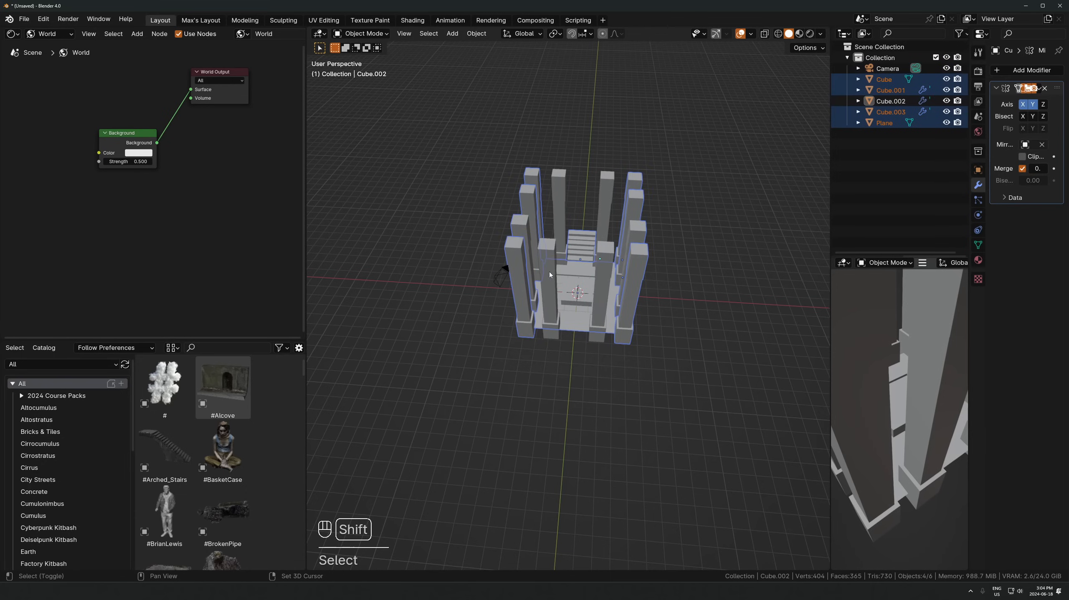
shift+click(581, 250)
key(s)
key(shift+z)
key(Escape)
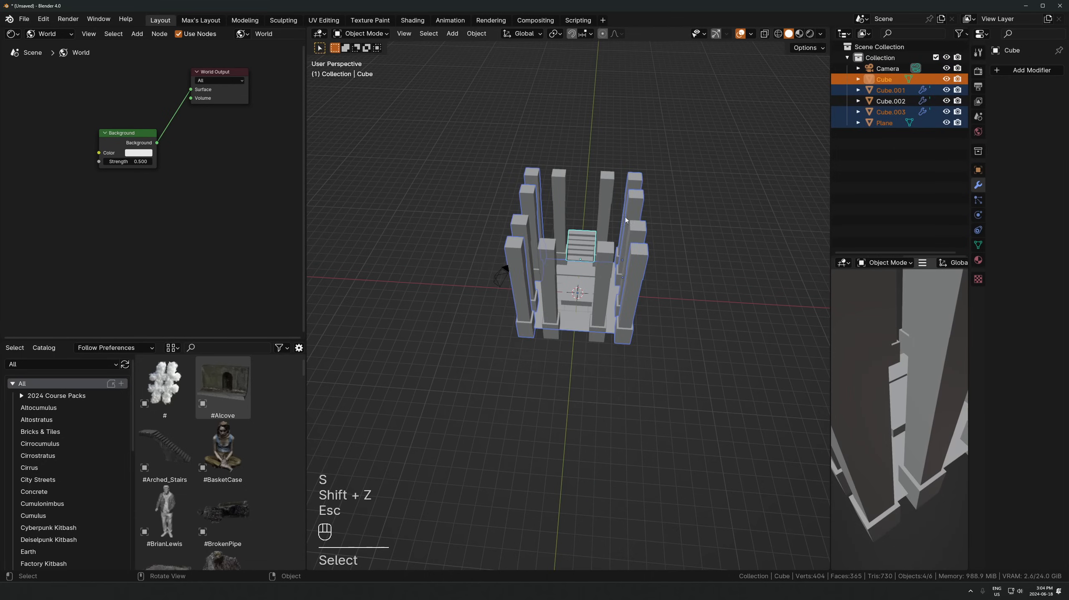
shift+click(608, 211)
key(s)
key(shift+z)
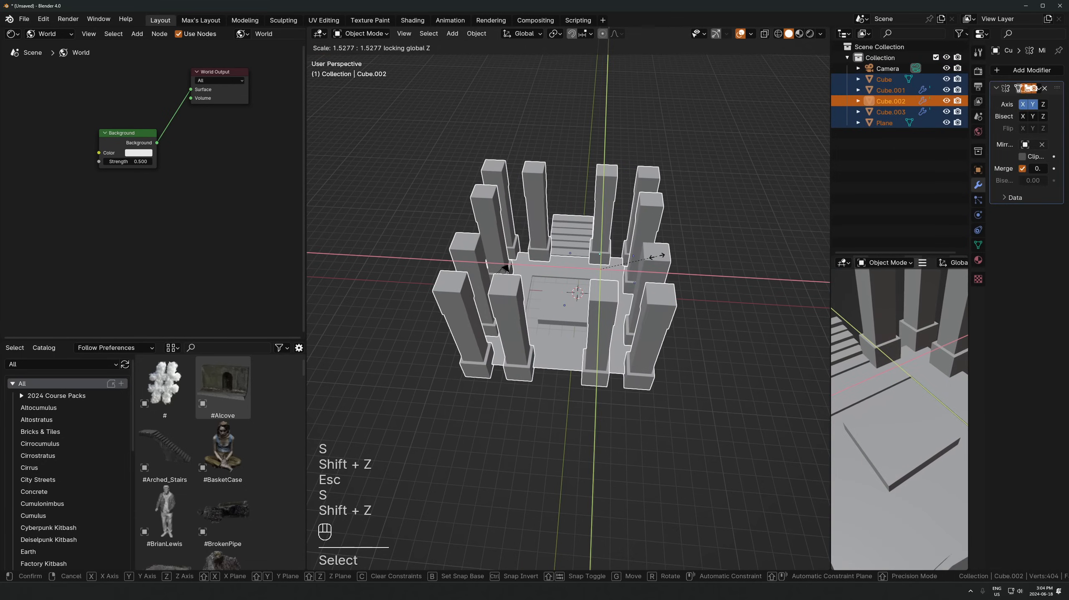
key(Escape)
Set the pivot point to the 3D cursor and scale the selected architecture horizontally by about 1.58, excluding Z
middle_drag(656, 256, 552, 128)
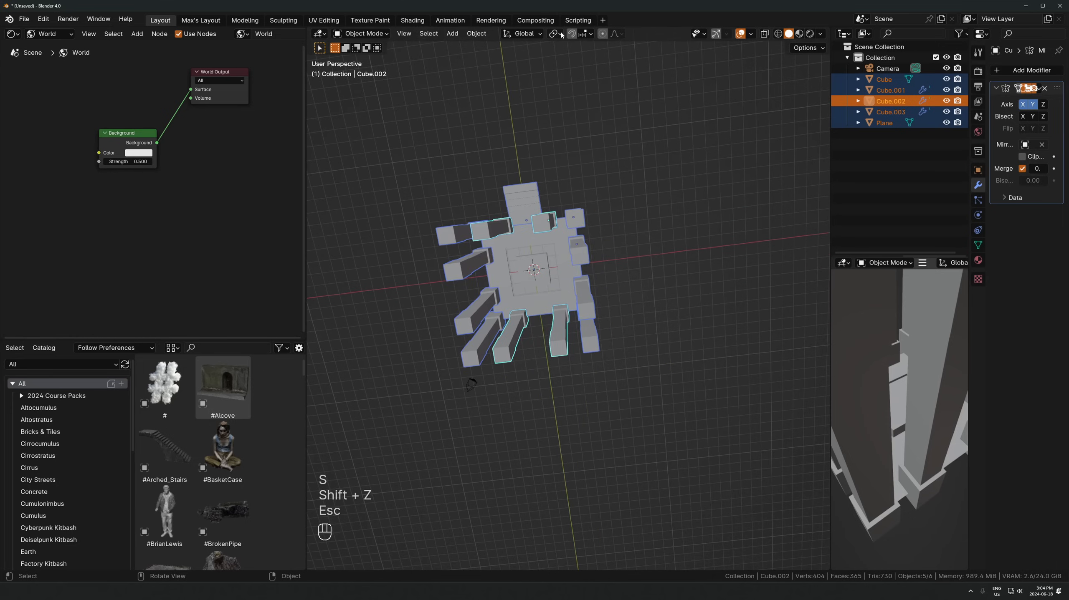
middle_drag(625, 298, 625, 233)
key(s)
key(shift+z)
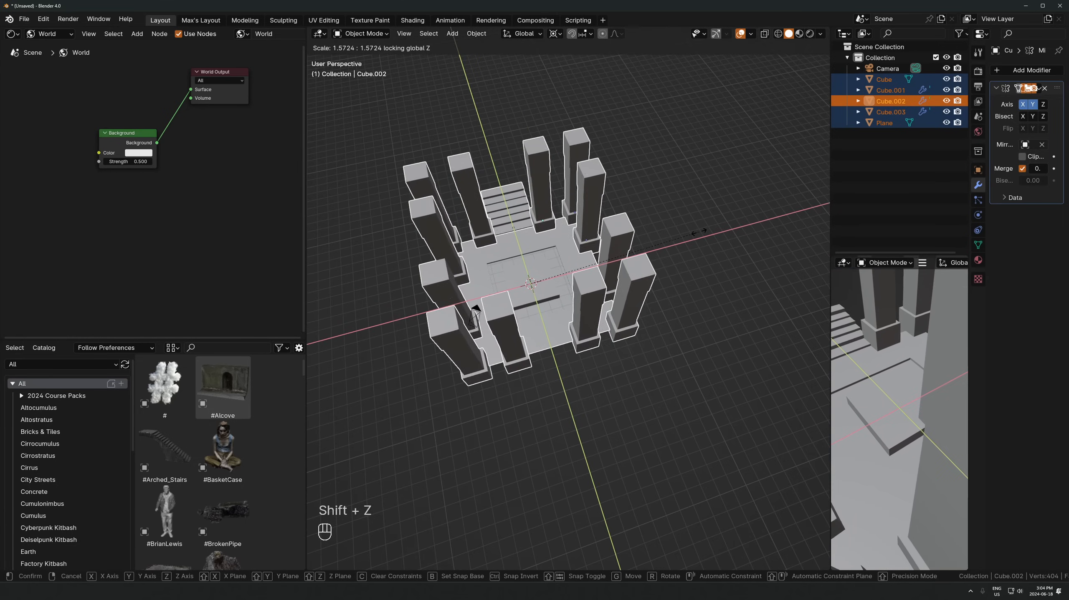
click(699, 234)
In the camera view, select the camera and move it horizontally by about 0.66 m in X and 1.52 m in Y
key(KP_0)
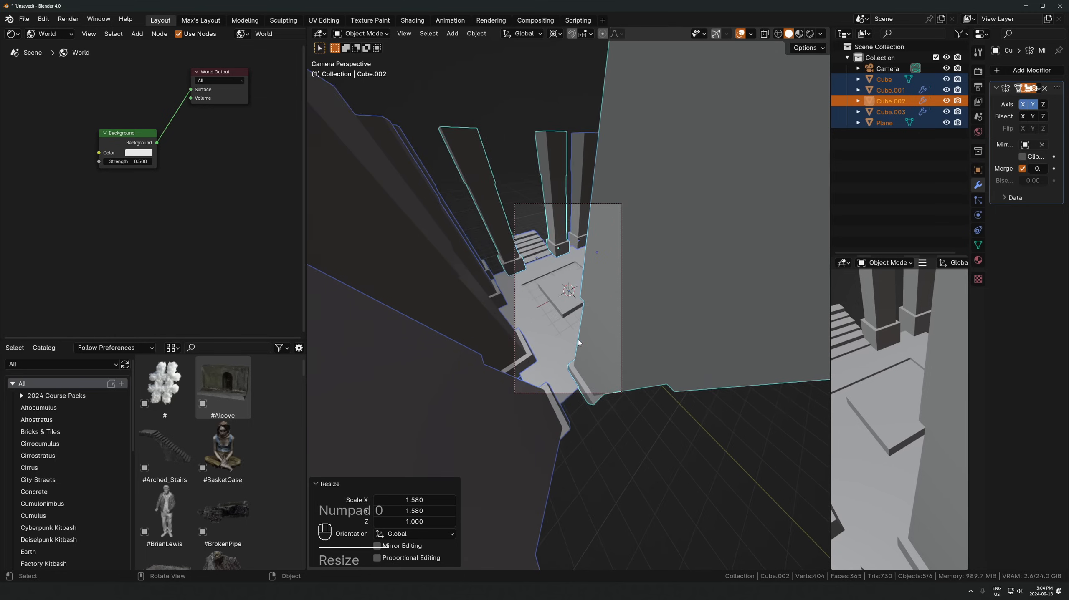
click(581, 186)
key(g)
key(shift+z)
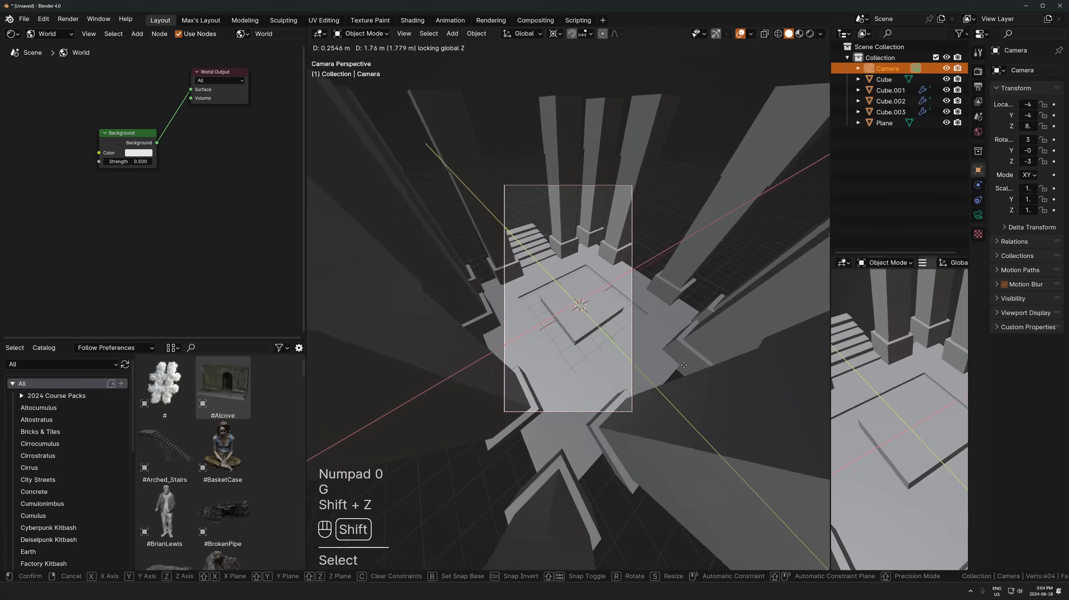
click(684, 366)
Pull the camera back about 2.7 m along its local Z, and shift it horizontally about 0.2 m in X and 0.63 m in Y
key(g)
key(z)
key(z)
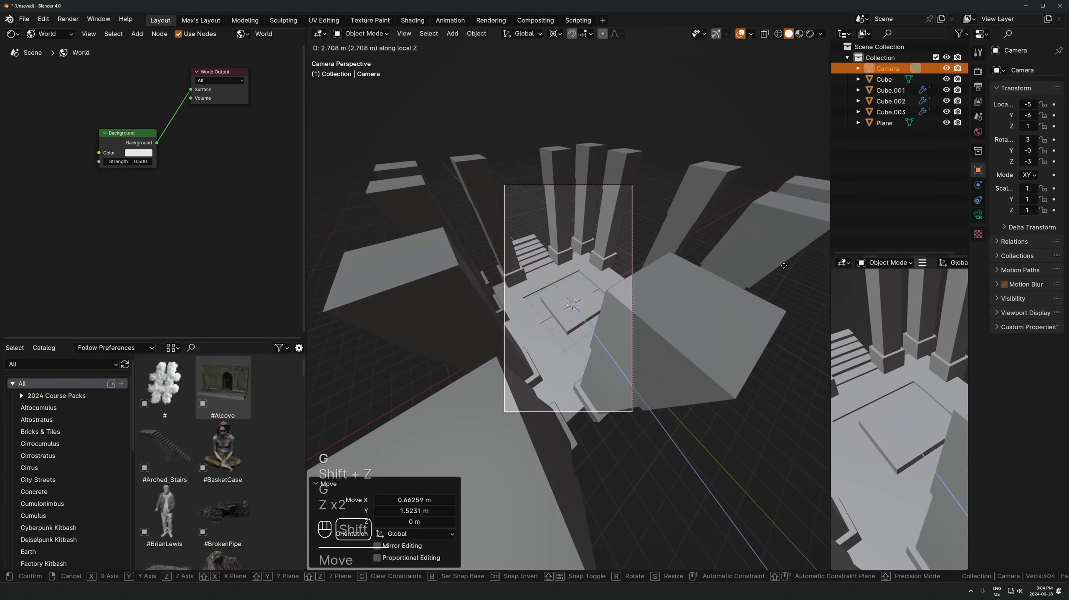
click(782, 256)
key(g)
key(shift+z)
click(705, 324)
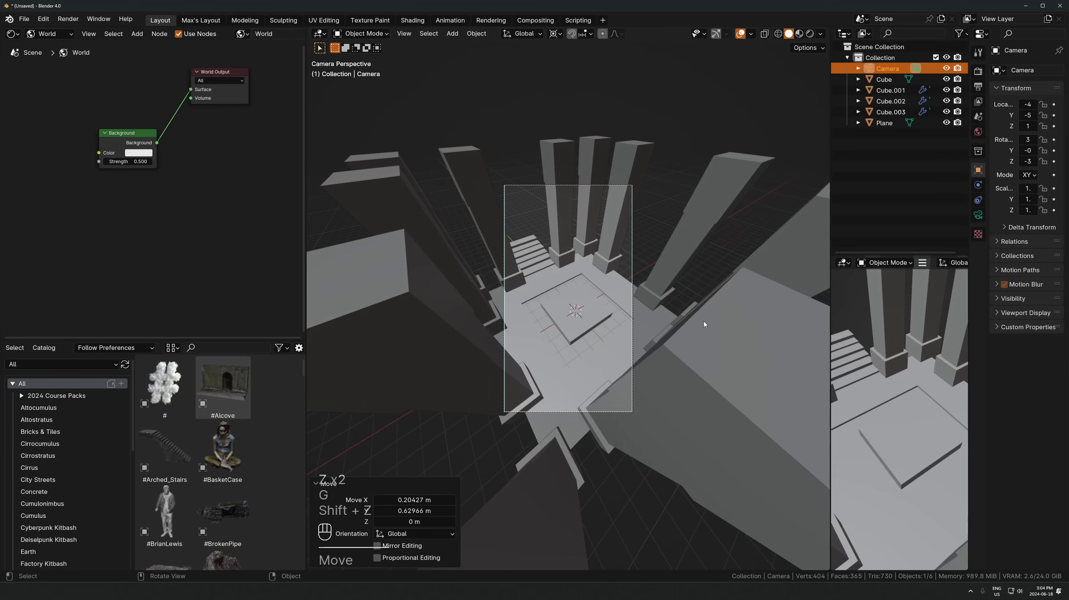
Add a 2 m cube on the platform near the foot of the staircase and raise it 1 m along Z
scroll(591, 286, up, 3)
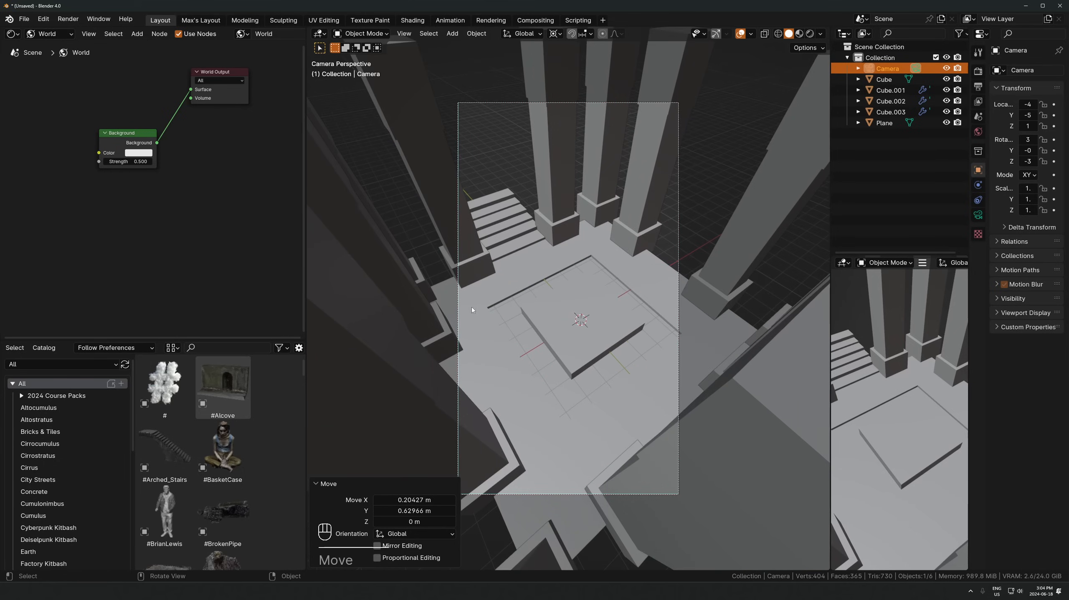
key(shift+a)
mouse_move(483, 273)
click(608, 284)
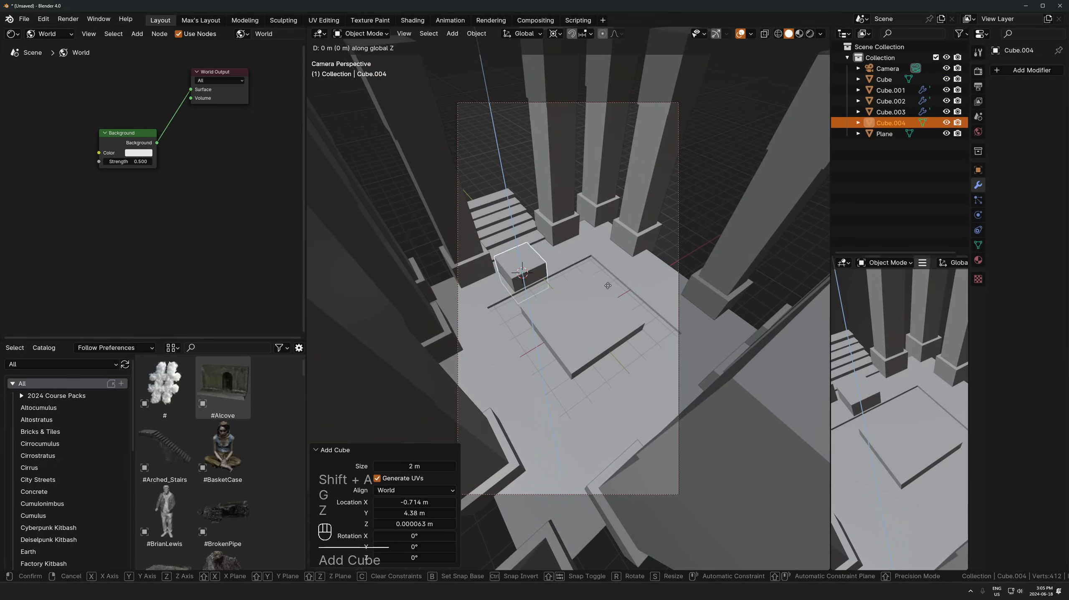
key(g)
key(z)
key(1)
click(582, 324)
Scale the new cube down horizontally in several passes, excluding Z, into a slim upright post
key(KP_Decimal)
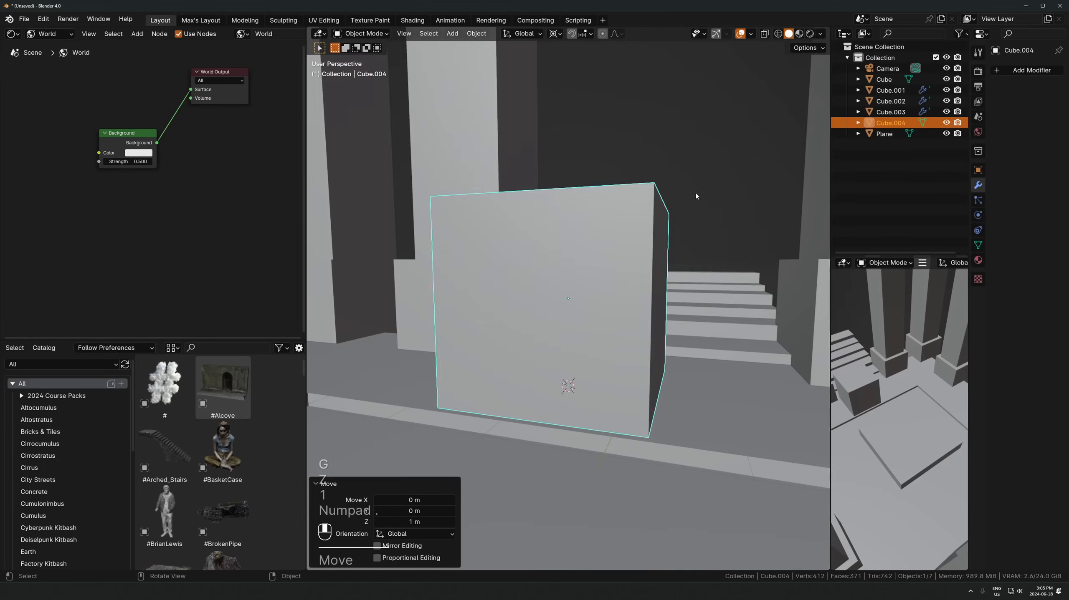
key(s)
key(shift+z)
click(647, 267)
key(s)
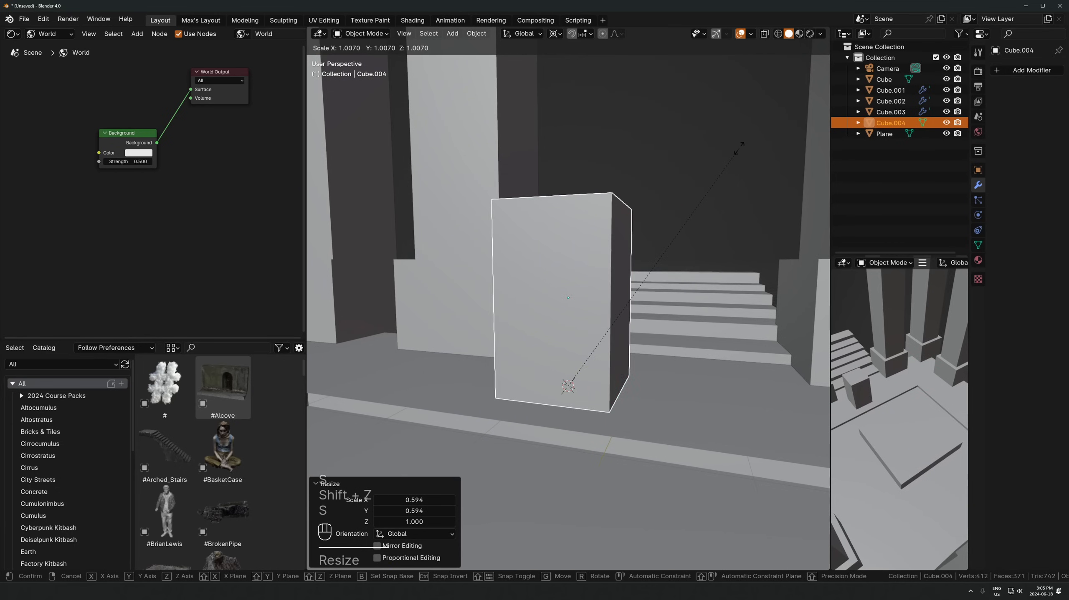
key(shift+z)
click(656, 256)
key(s)
key(shift+z)
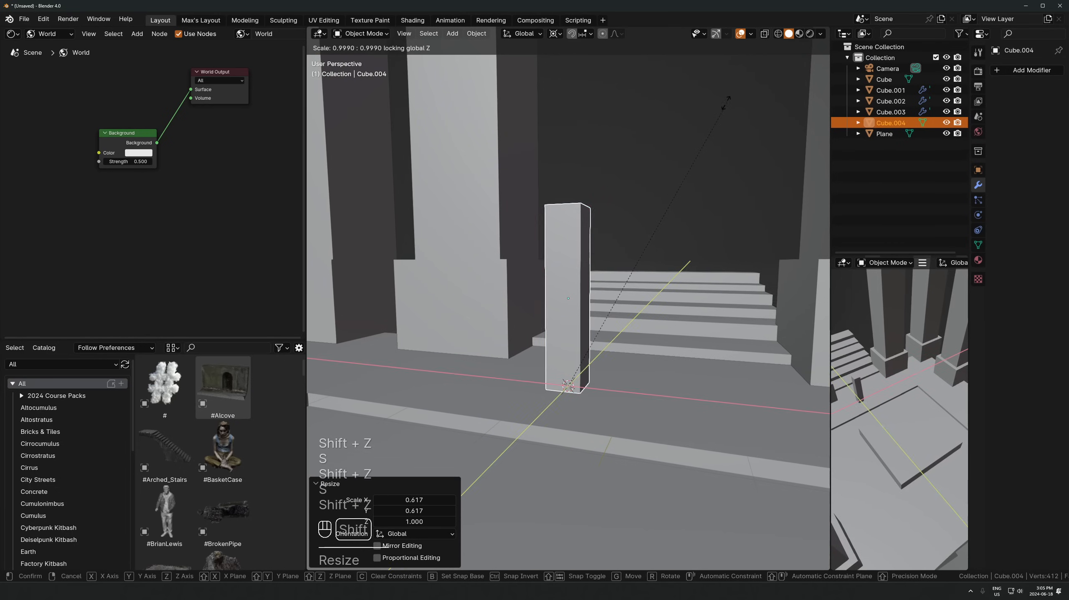
click(648, 229)
Shorten the slim post slightly by scaling it along Z
key(s)
key(z)
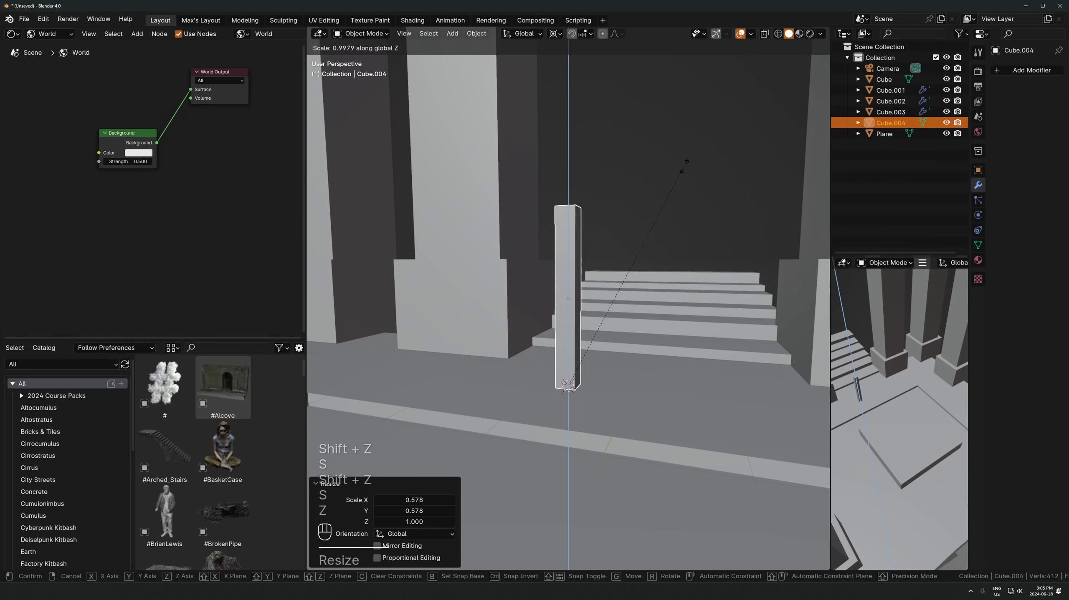
key(shift)
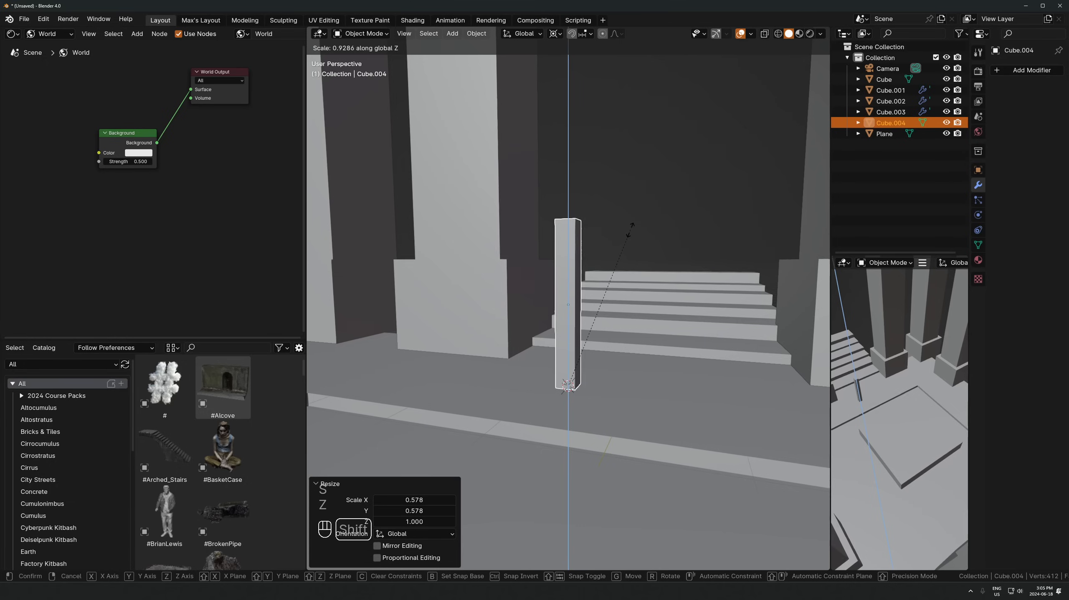
click(609, 259)
Move the post horizontally about -1.24 m in X and 0.07 m in Y, beside the pillar base near the staircase
middle_drag(601, 455, 599, 410)
middle_drag(599, 374, 594, 439)
key(g)
click(591, 396)
scroll(594, 439, down, 4)
key(g)
key(shift+z)
click(543, 420)
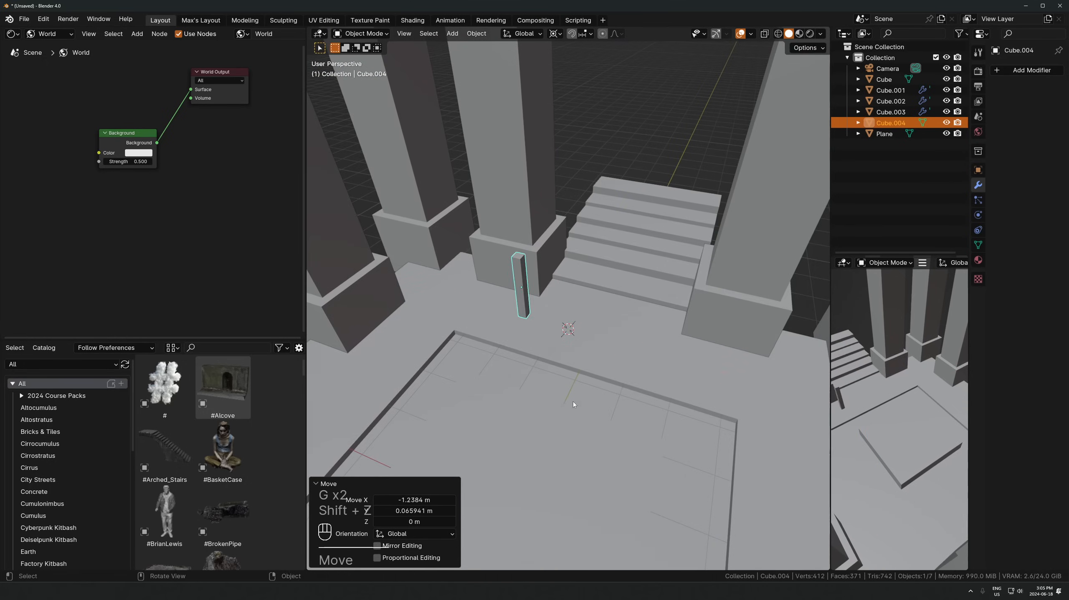
Save the scene as "Render June 18th 2024 Attempt 2.blend" in the Render June 18th 2024 folder
key(ctrl+s)
click(386, 183)
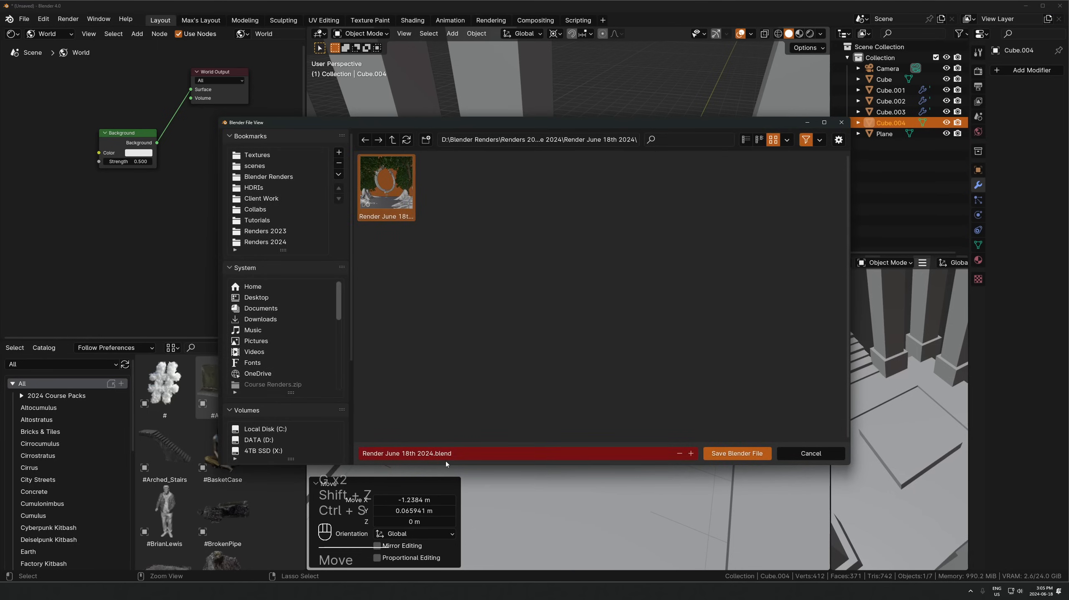
click(451, 456)
key(Right)
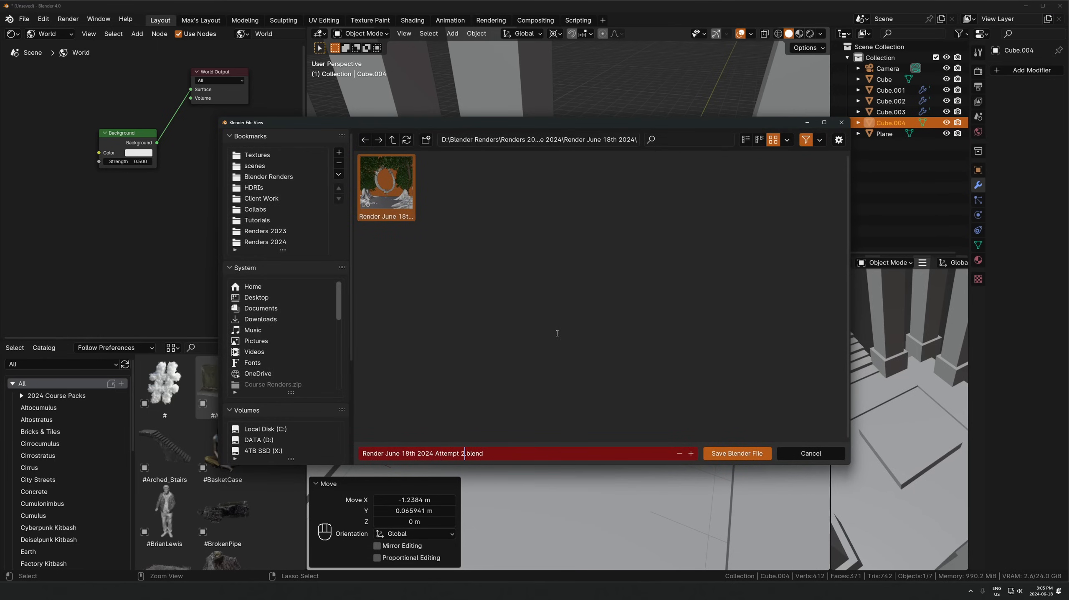
click(724, 453)
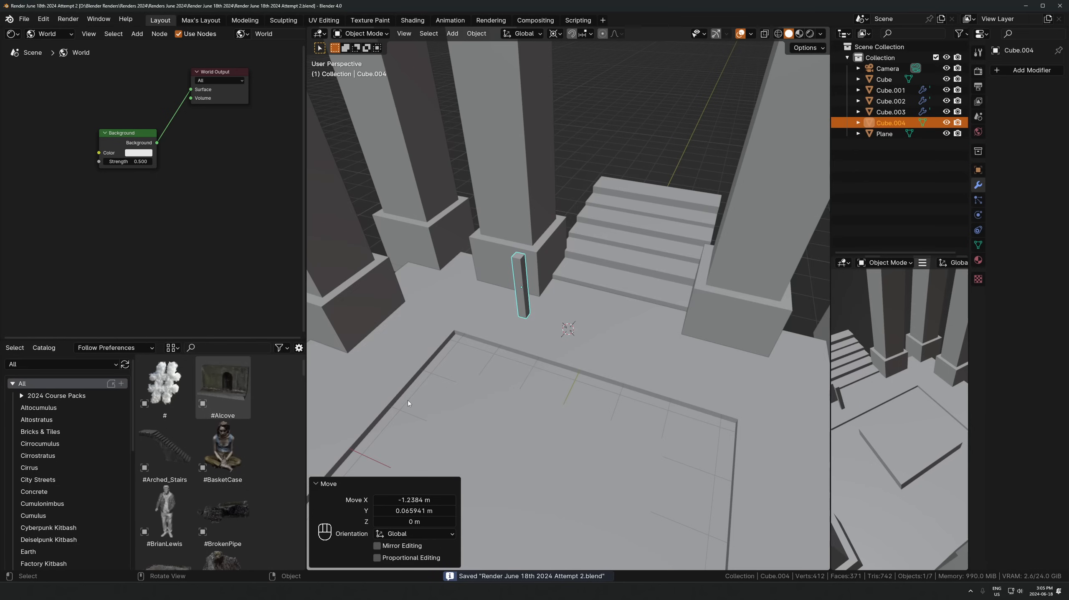
scroll(511, 319, down, 3)
middle_drag(511, 319, 551, 355)
scroll(555, 357, down, 3)
scroll(910, 422, down, 4)
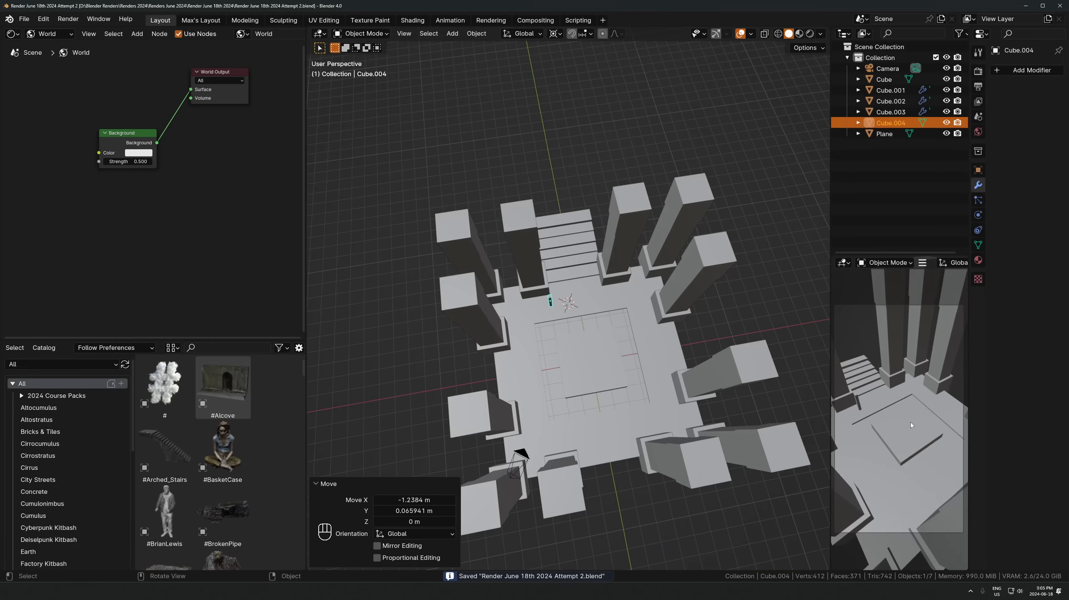
shift+middle_drag(914, 433, 895, 435)
scroll(897, 438, up, 2)
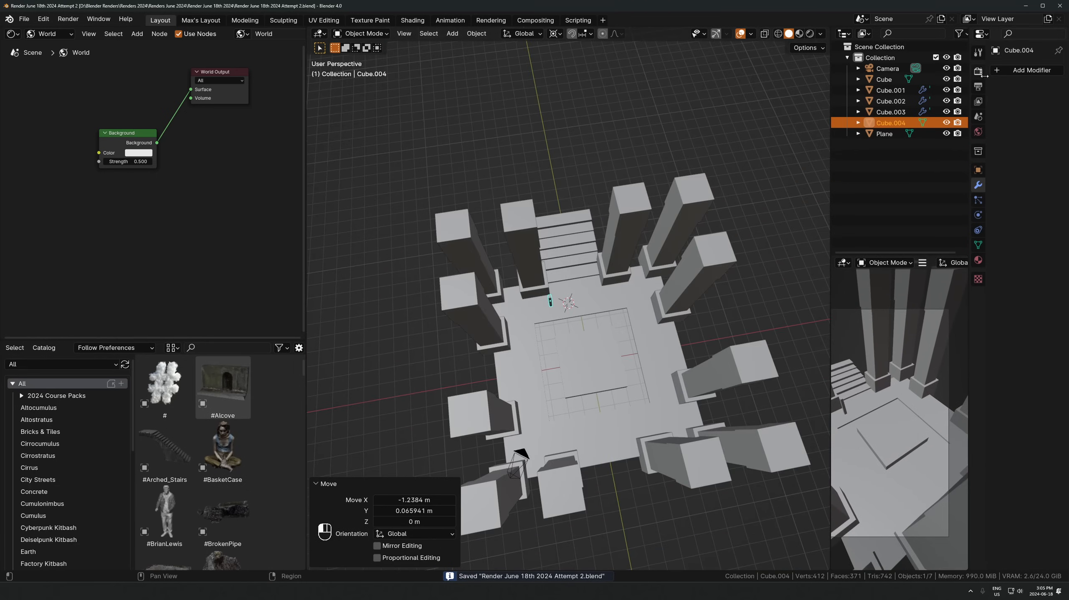
Try to rearrange the interface by extending the outliner over the Properties editor and joining the leftover Properties areas
drag(985, 76, 972, 81)
right_click(965, 183)
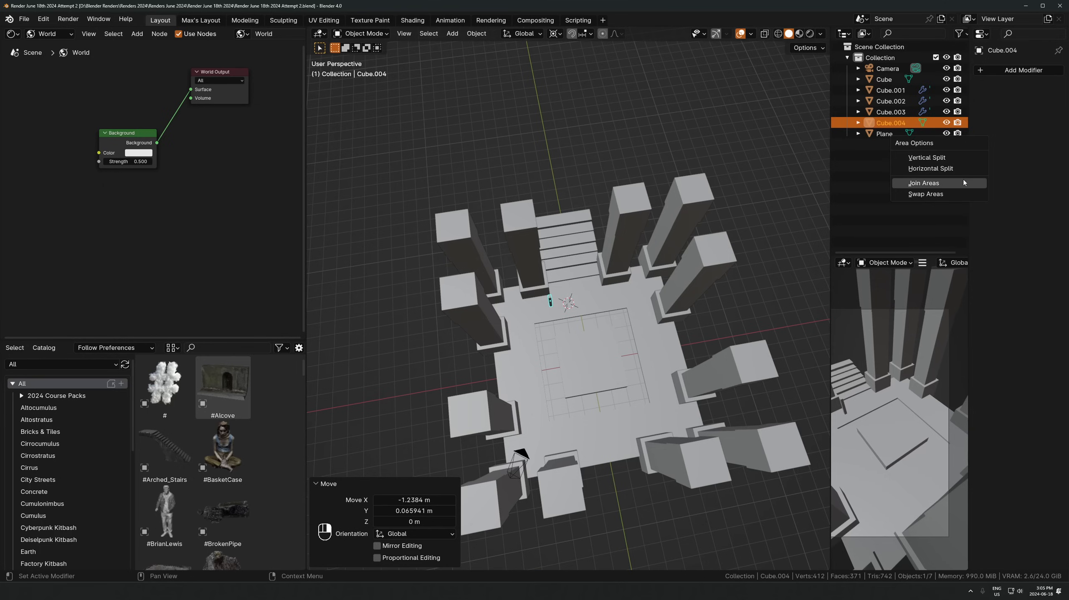
click(924, 183)
click(1004, 287)
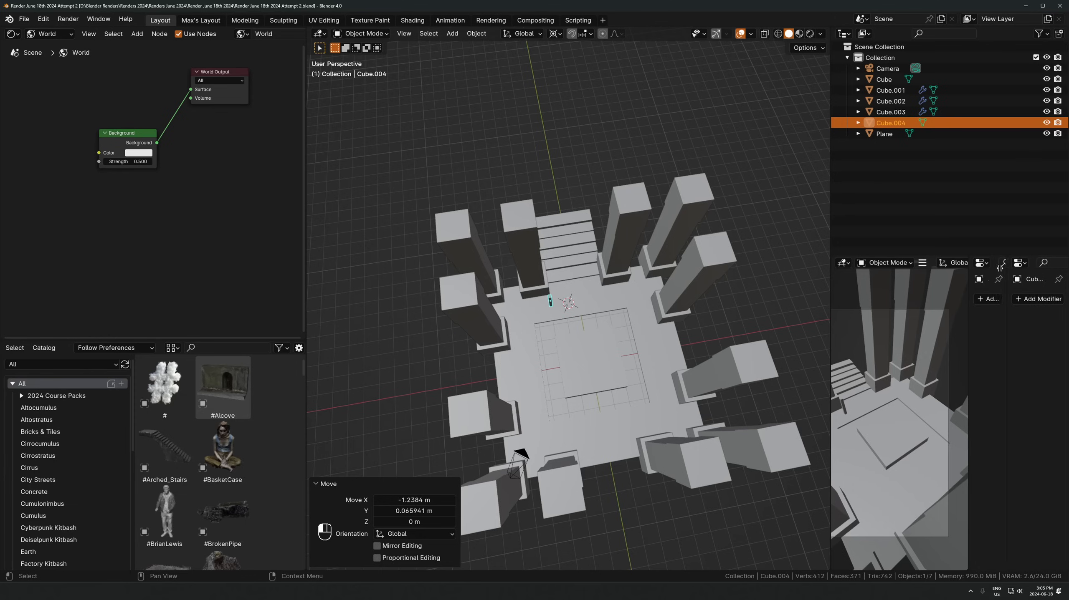
right_click(972, 271)
click(976, 269)
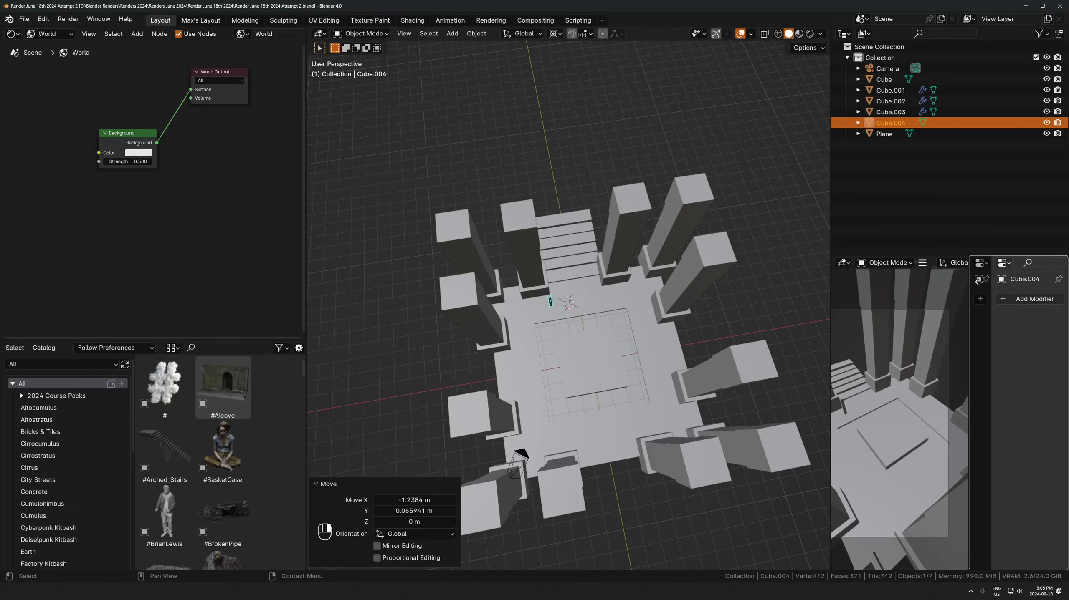
click(1002, 273)
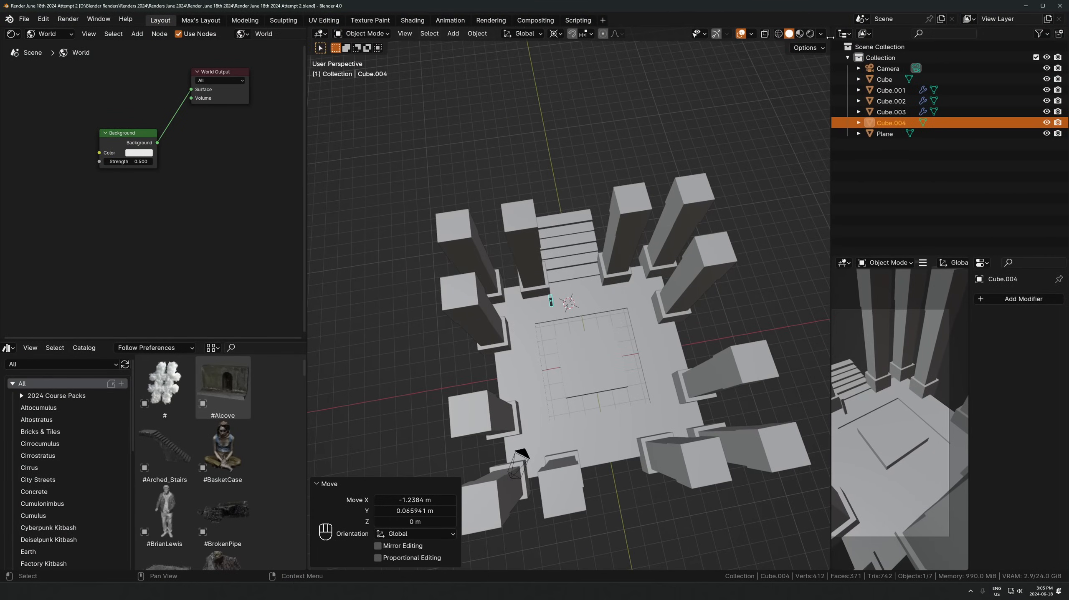
Split the outliner vertically and join the new part with the Properties area below into one full-height area
drag(832, 32, 968, 240)
right_click(992, 255)
click(985, 255)
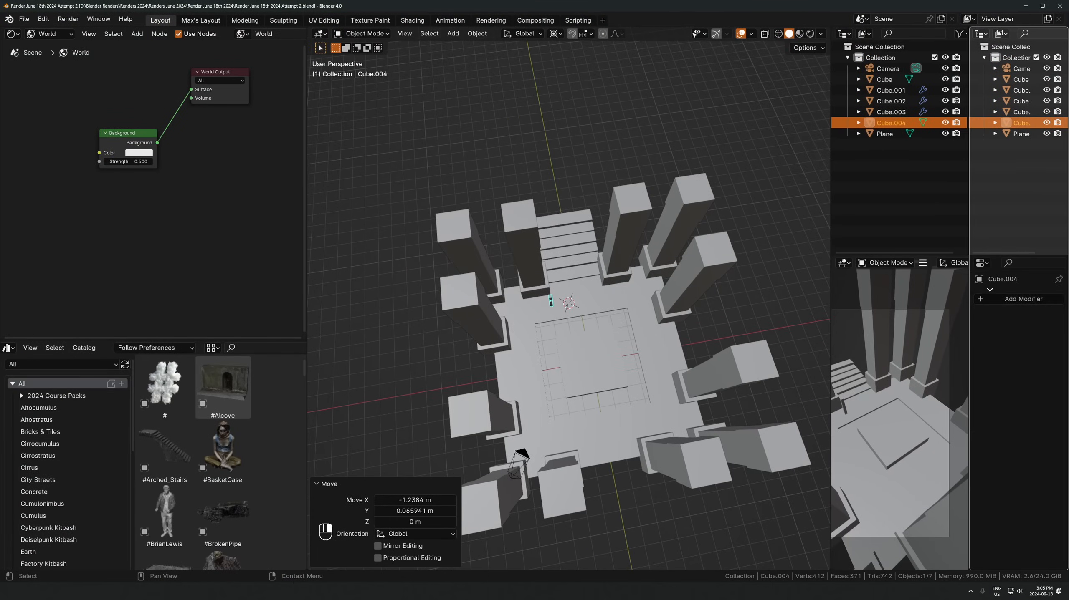
click(990, 292)
click(982, 34)
click(938, 67)
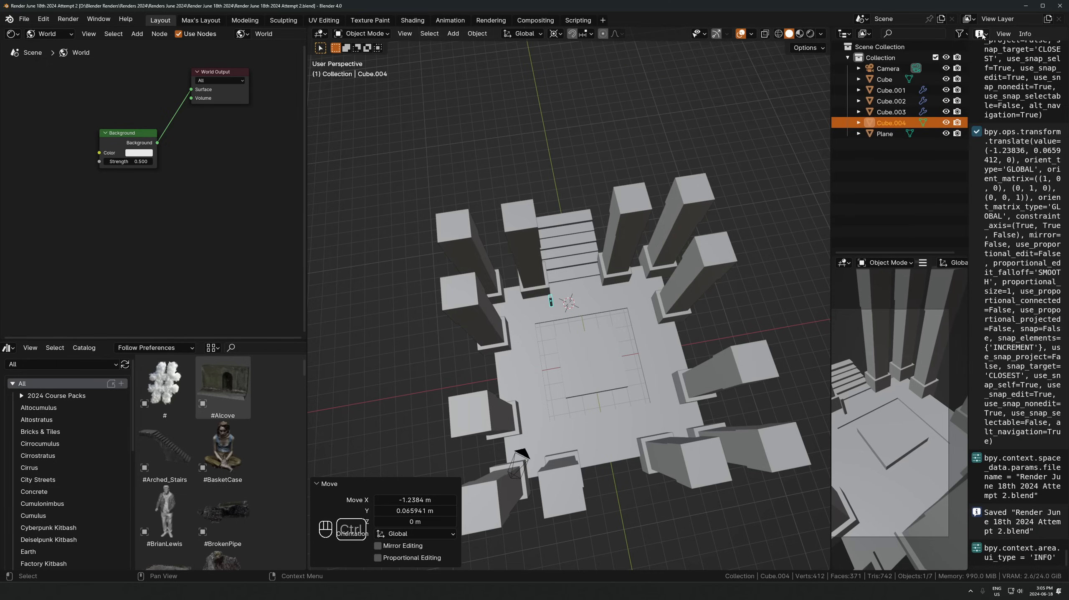
Widen the Properties editor and the outliner and camera preview areas, and save the file
drag(967, 63, 944, 177)
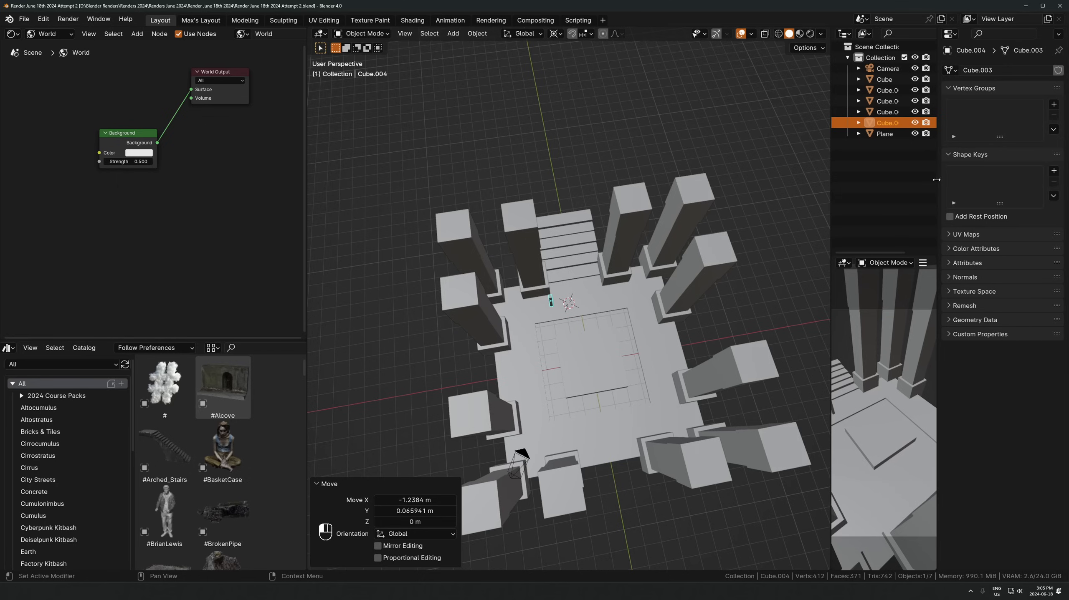
drag(927, 181, 953, 175)
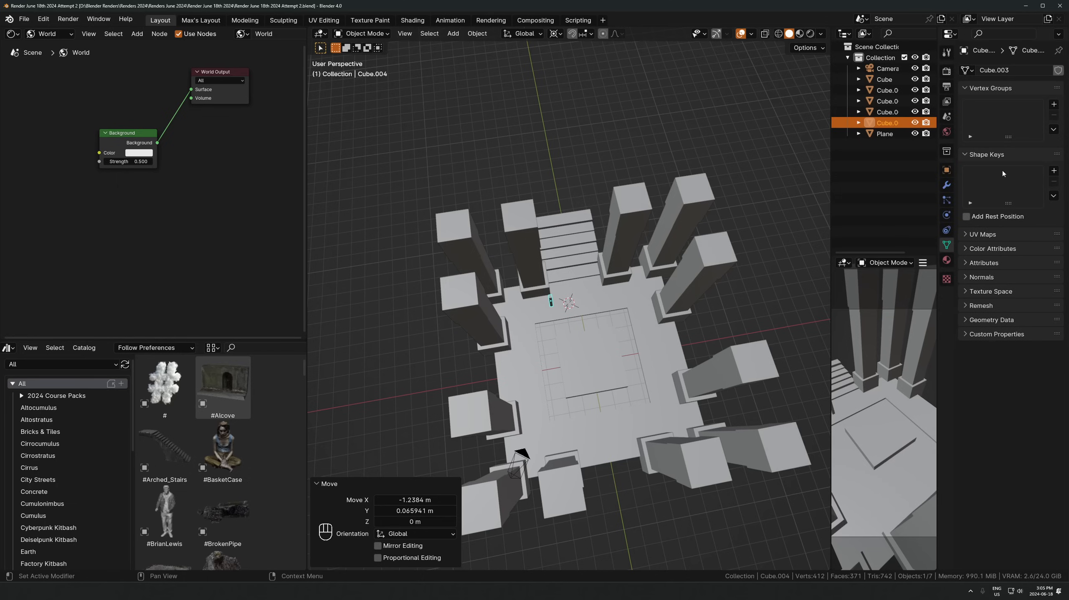
drag(831, 215, 777, 212)
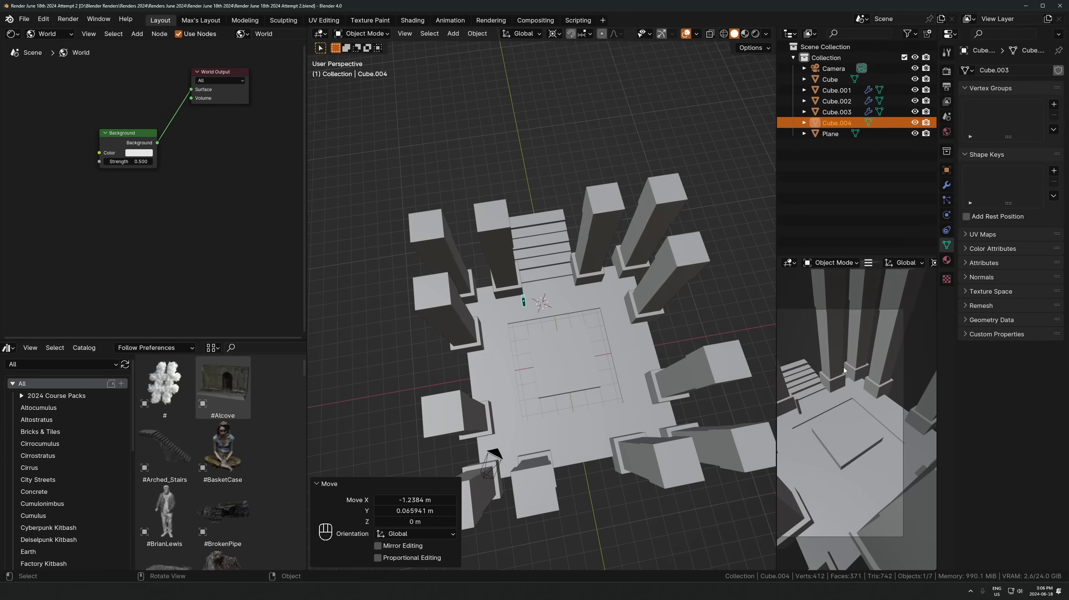
scroll(845, 370, up, 2)
key(ctrl+s)
Set the render output resolution to 4000 by 5000 px
click(948, 91)
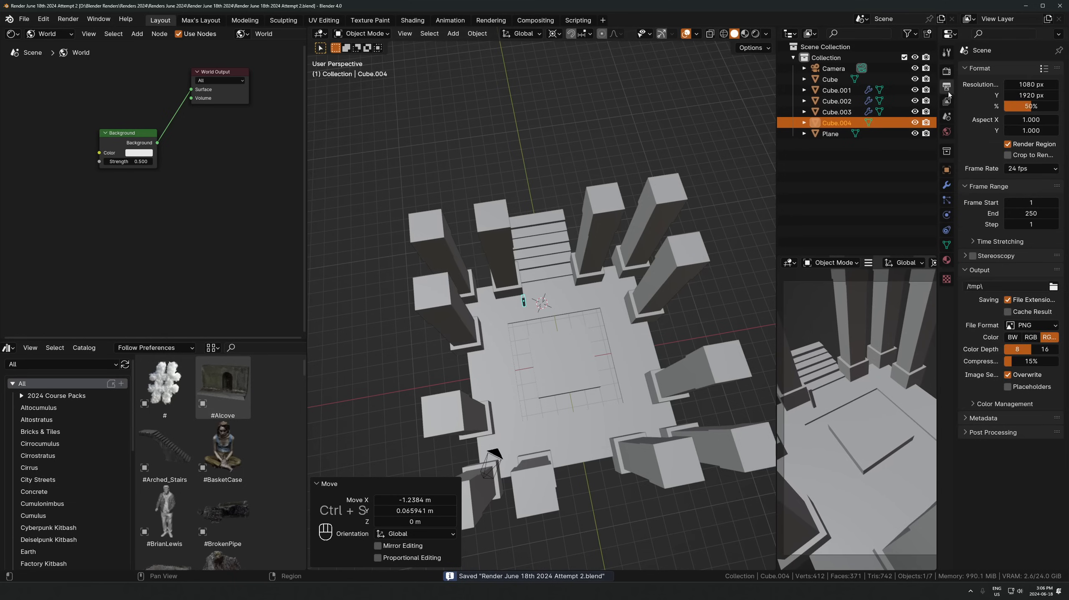
click(1033, 89)
text(4000)
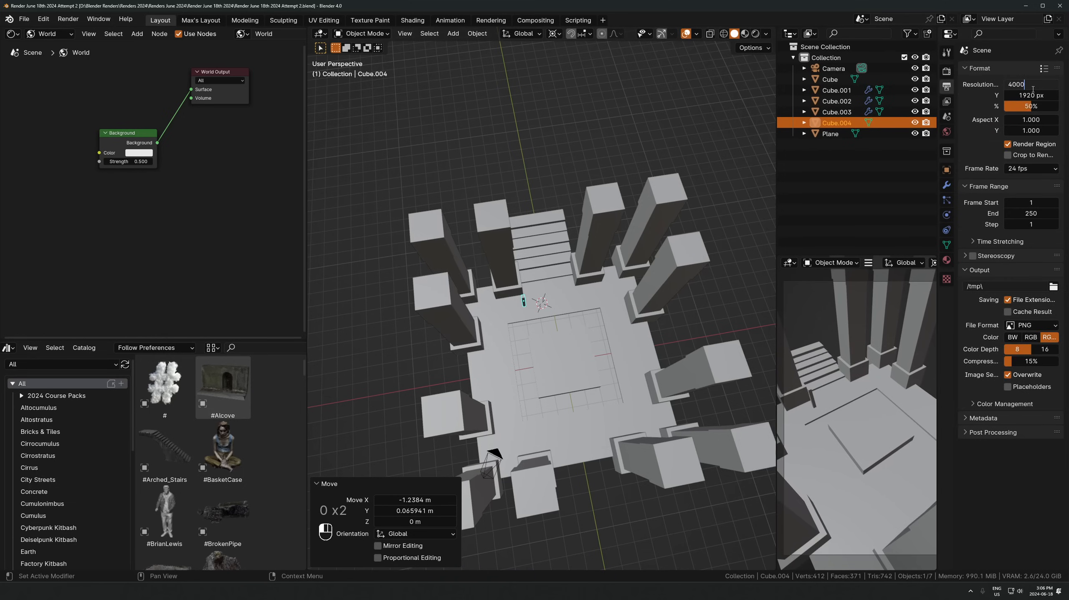
key(Tab)
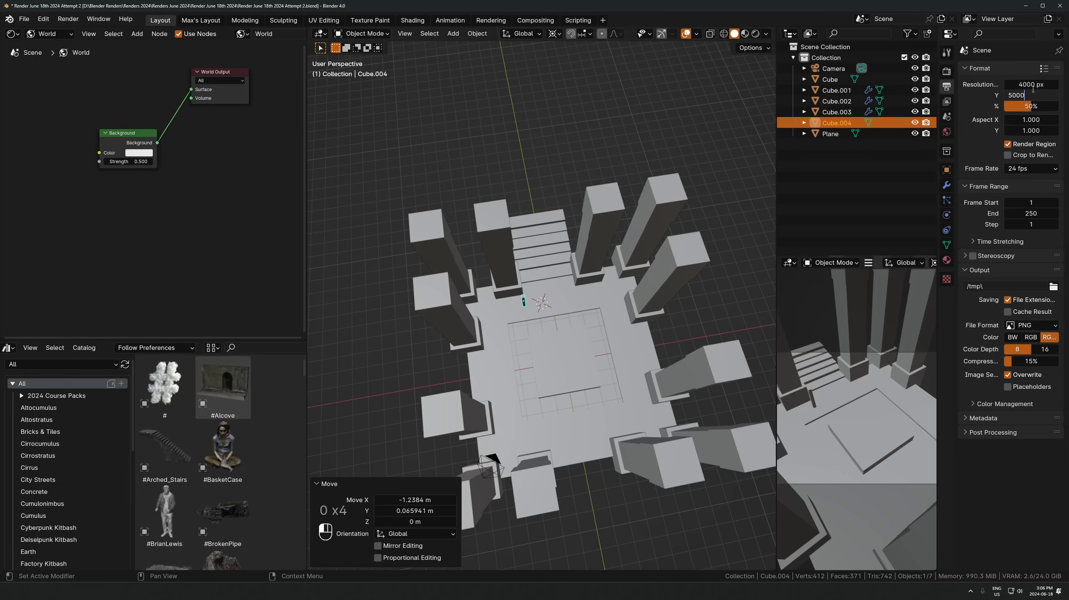
key(Return)
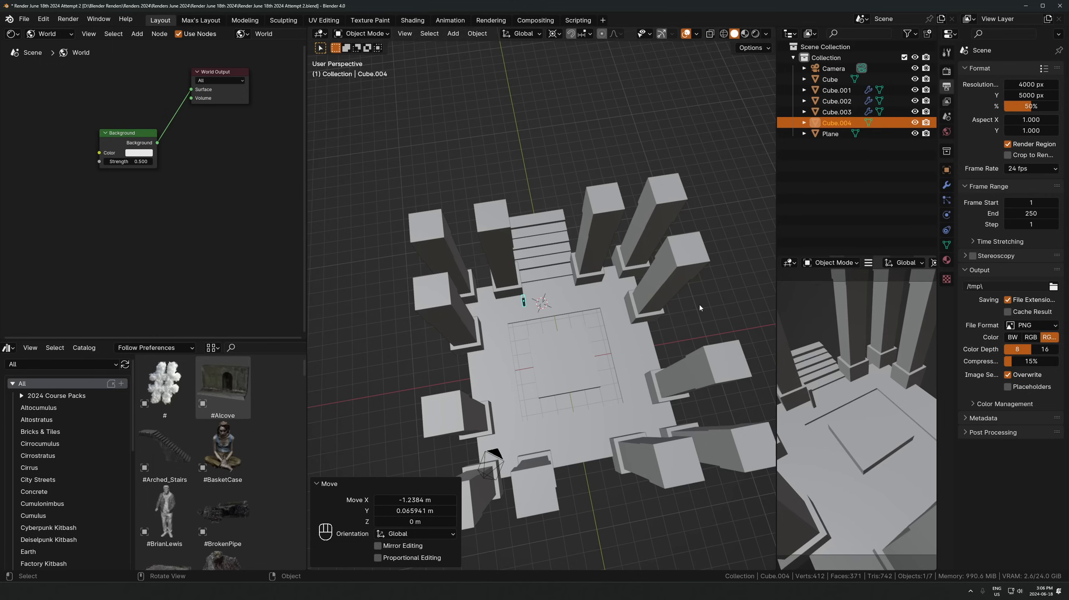
Switch the small camera preview to rendered shading with the camera frame filling the area
middle_drag(844, 412, 859, 398)
key(z)
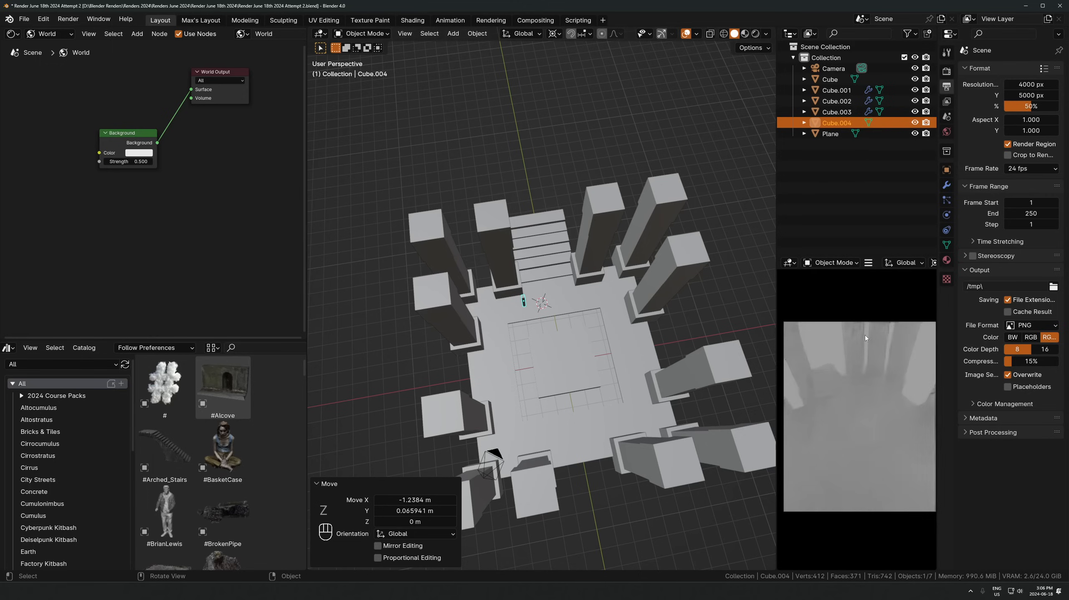
scroll(891, 439, up, 1)
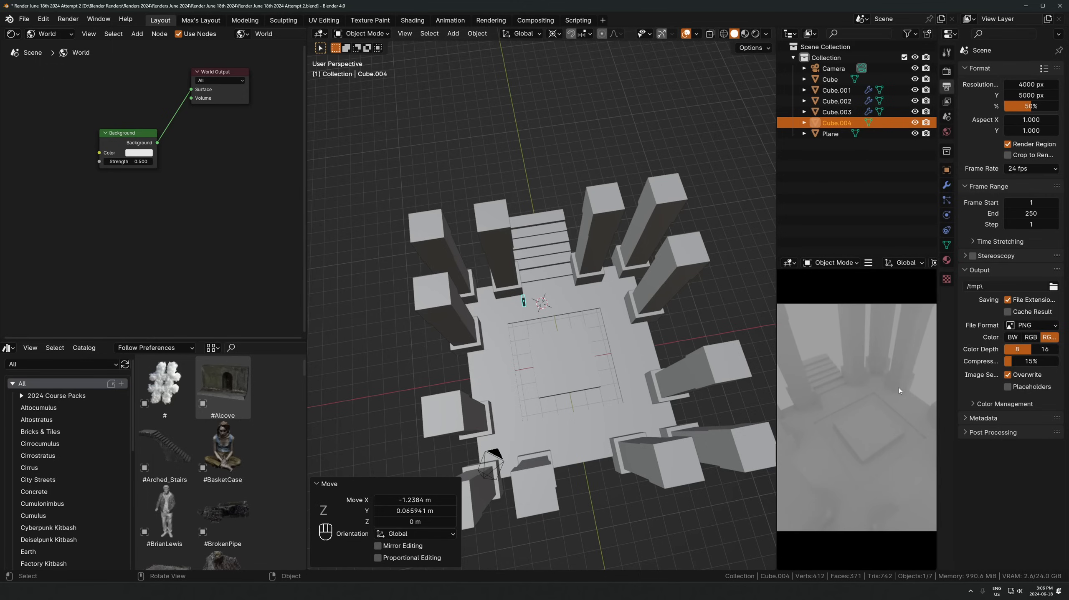
Detach the world's Background node from World Output and undo the detachment
middle_drag(523, 303, 576, 313)
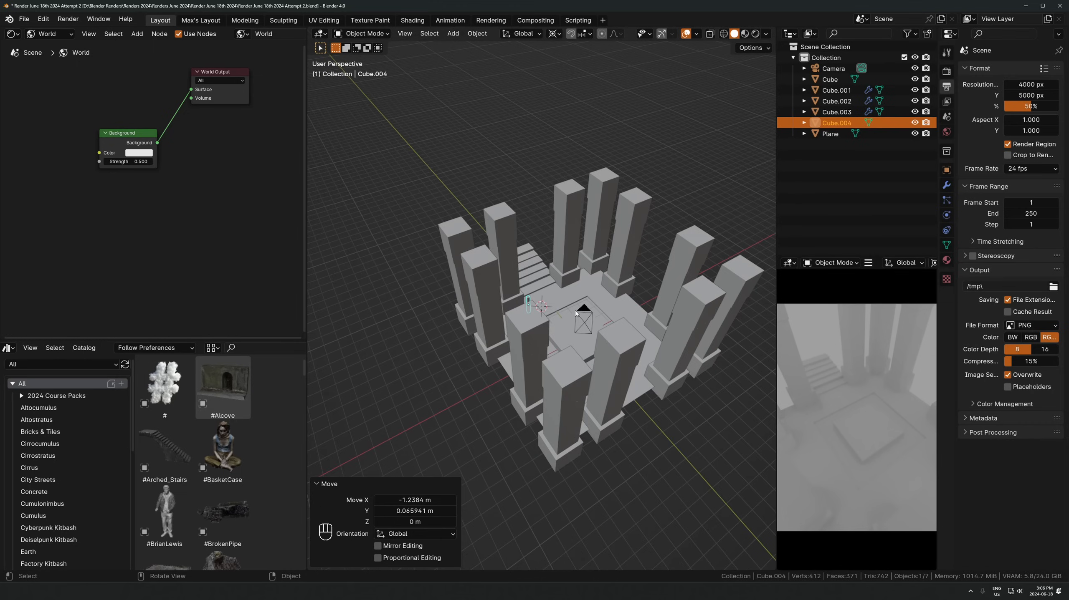
alt+drag(151, 134, 113, 160)
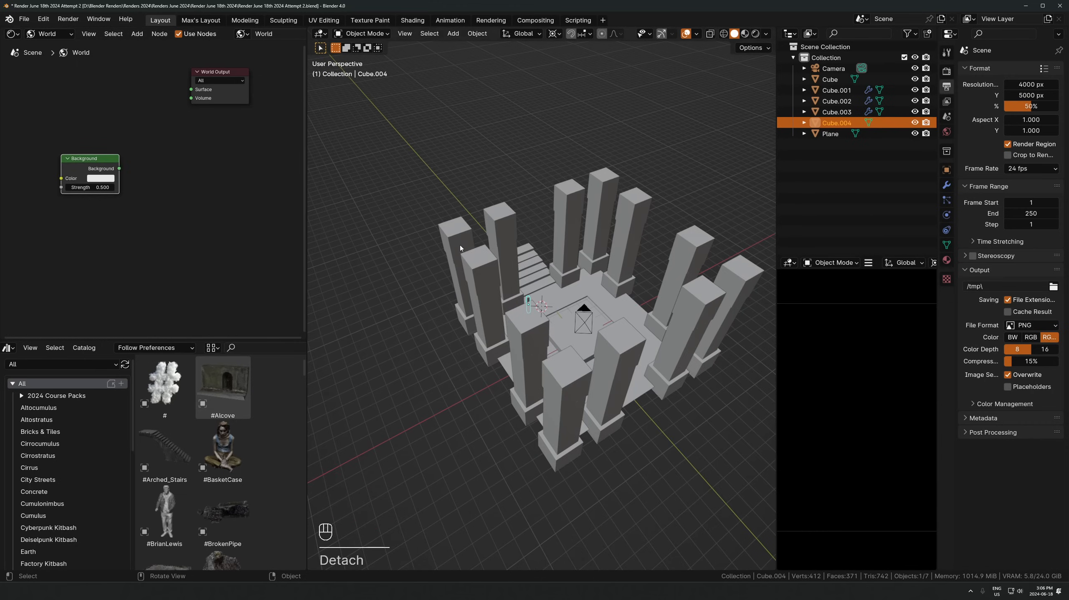
key(ctrl+z)
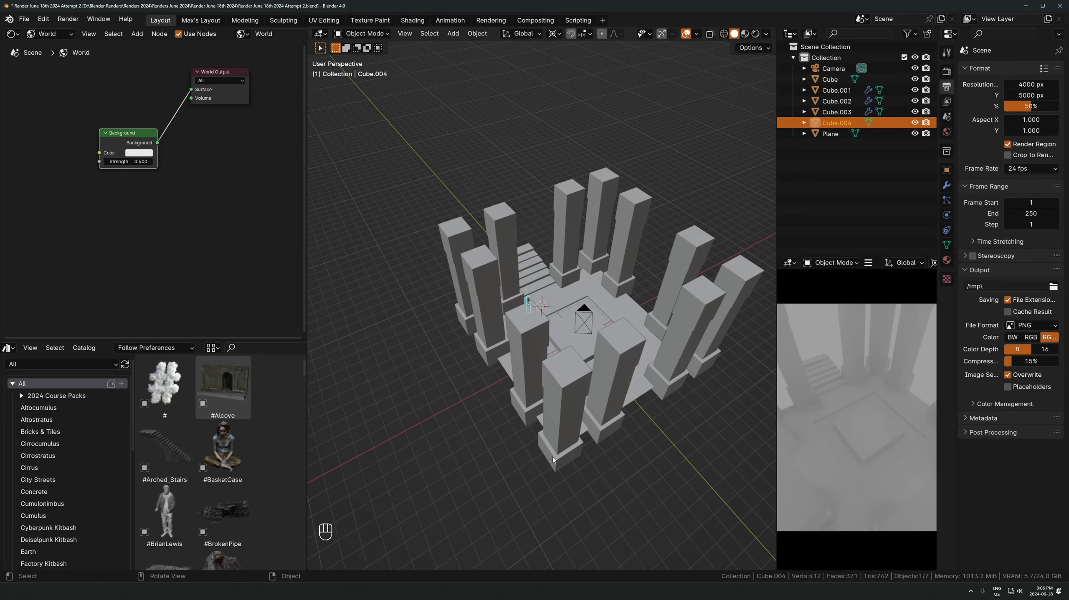
Widen the camera preview area and lower its upper border so the portrait frame fits the area
scroll(802, 442, down, 1)
drag(777, 391, 758, 391)
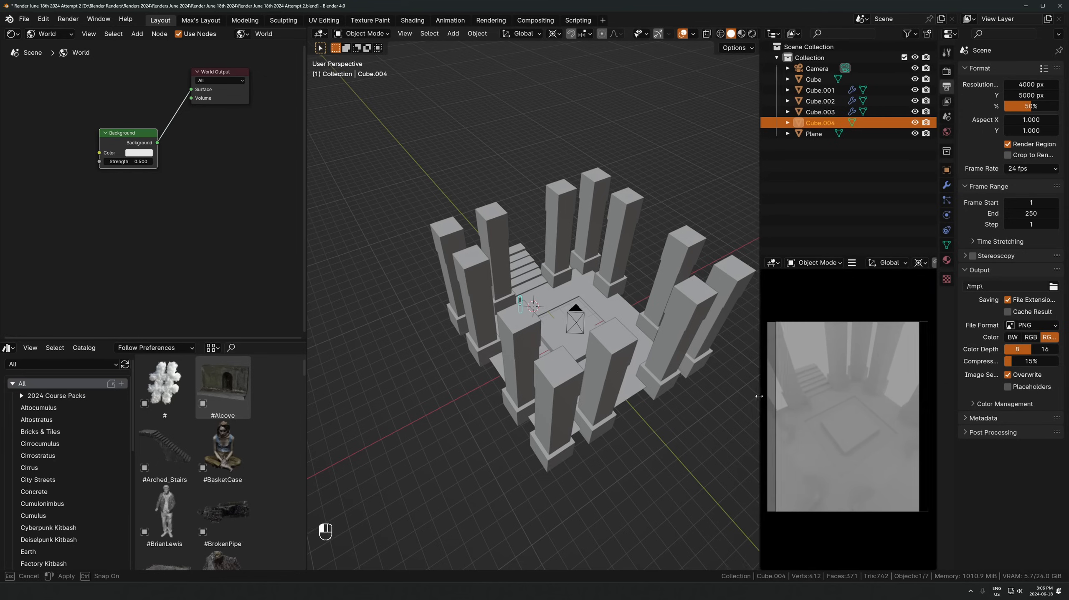
drag(857, 254, 856, 266)
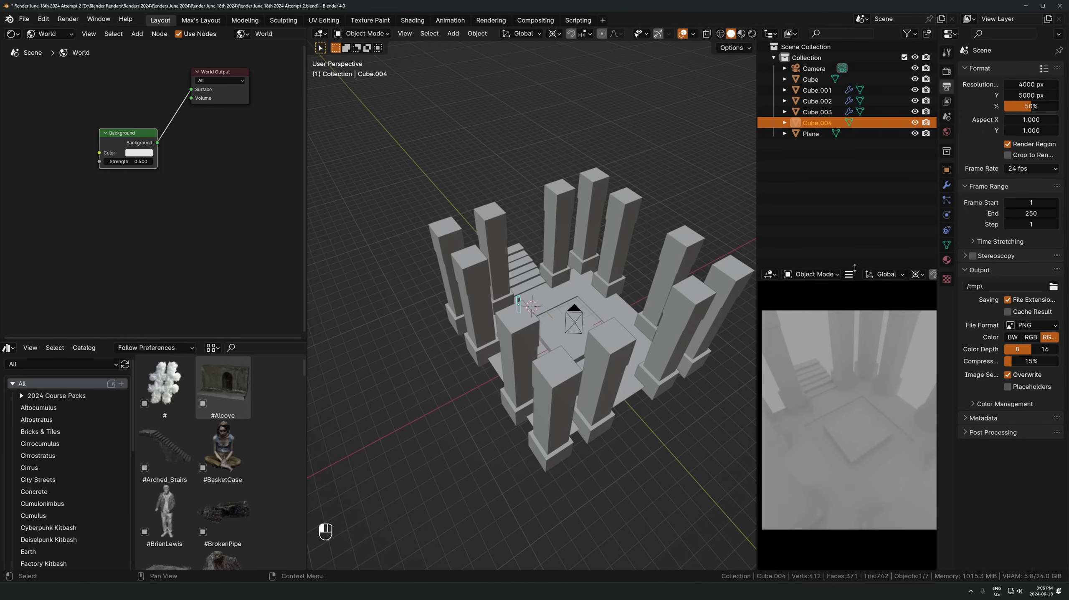
Enter face editing on the platform plane and frame its raised central face
scroll(589, 318, up, 5)
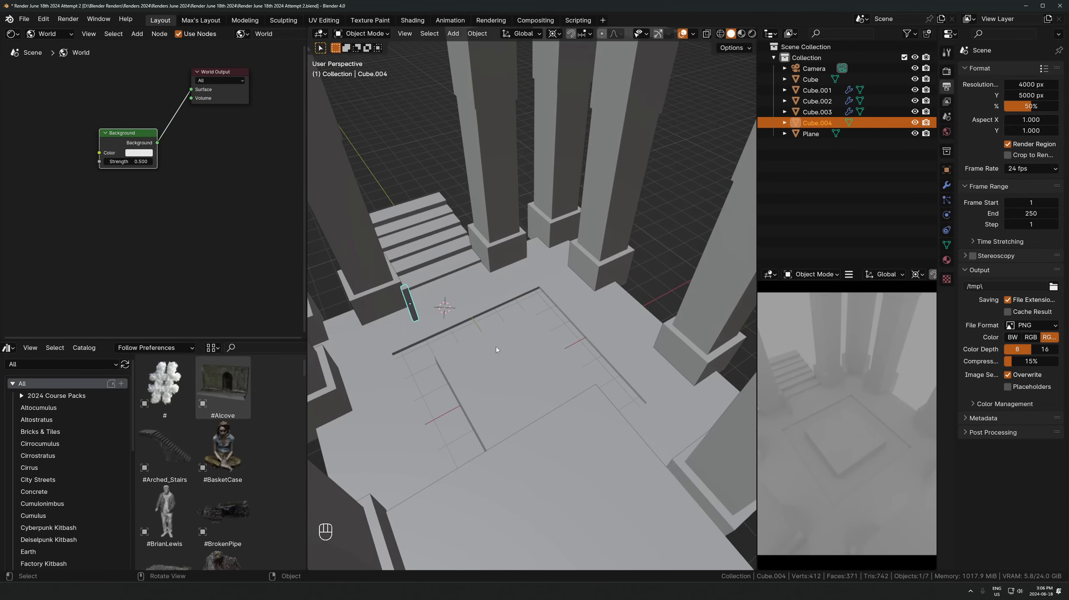
click(496, 347)
key(Tab)
key(3)
key(KP_Decimal)
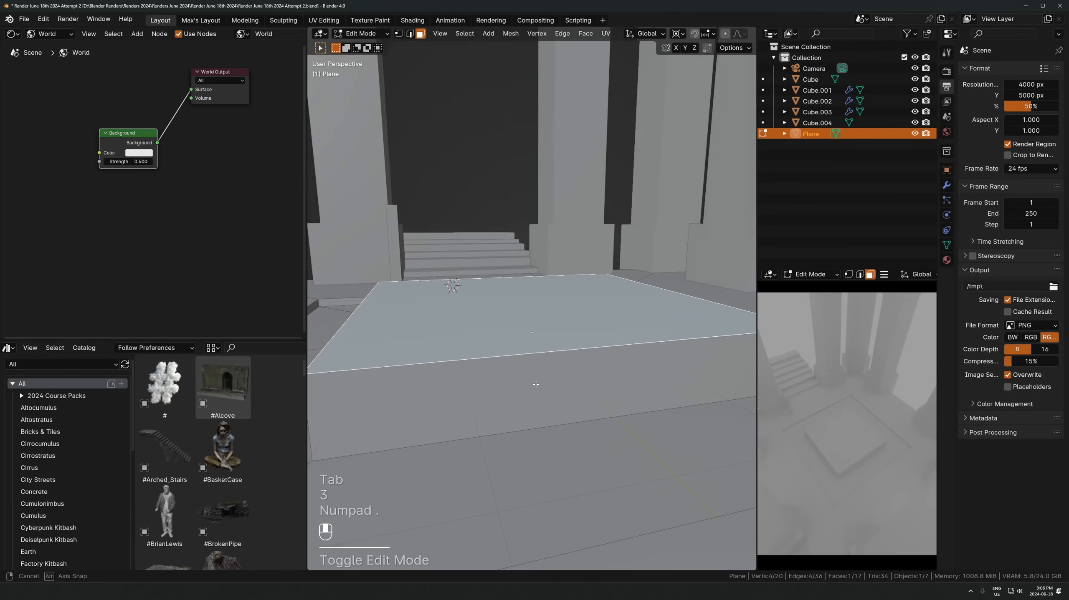
Lower the platform's raised central face by about 0.14 m along Z, working in wireframe
key(KP_1)
key(alt+z)
key(z)
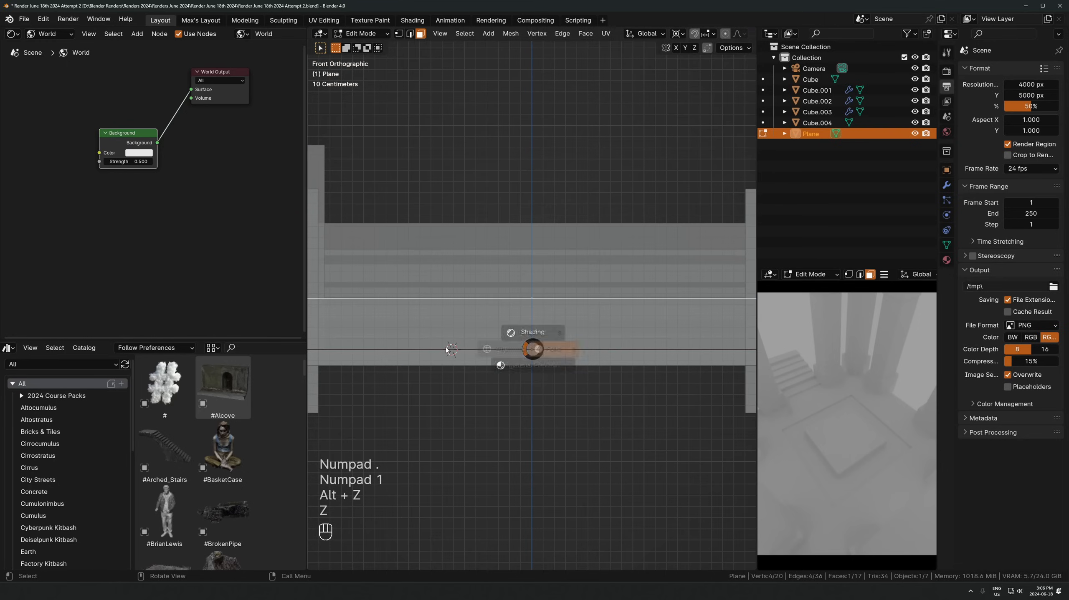
key(alt+z)
key(alt+z)
middle_drag(546, 336, 536, 322)
key(g)
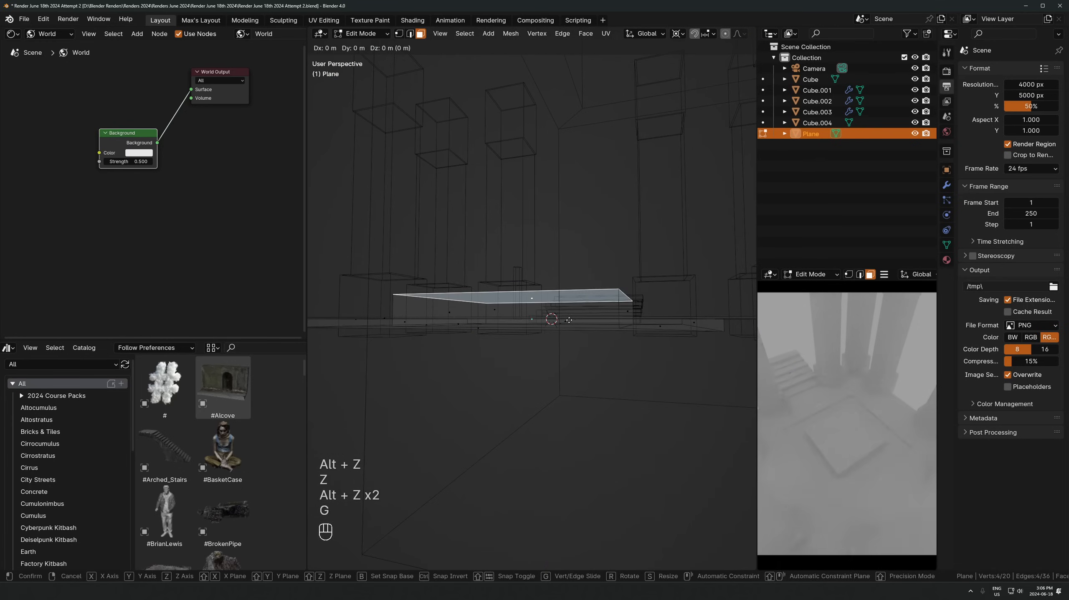
key(z)
click(563, 345)
key(alt+z)
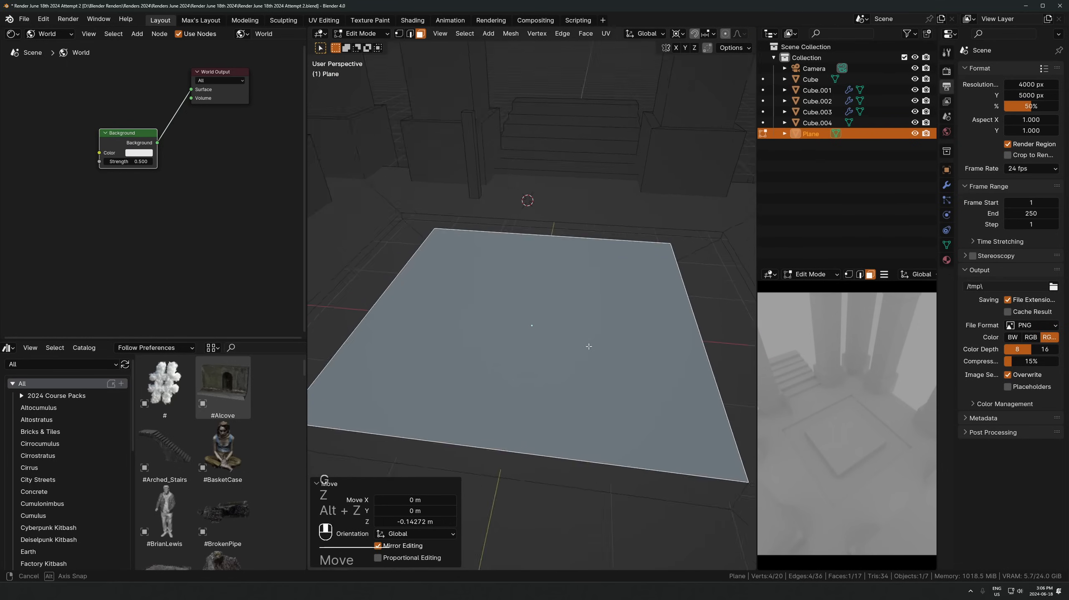
Extend the selection to the central block's side faces and delete the faces to leave a square opening
key(ctrl+KP_Add)
key(x)
click(595, 348)
Extrude the opening's boundary edge loop about 0.36 m downward along Z, and return to Object Mode in solid shading
key(2)
alt+click(495, 269)
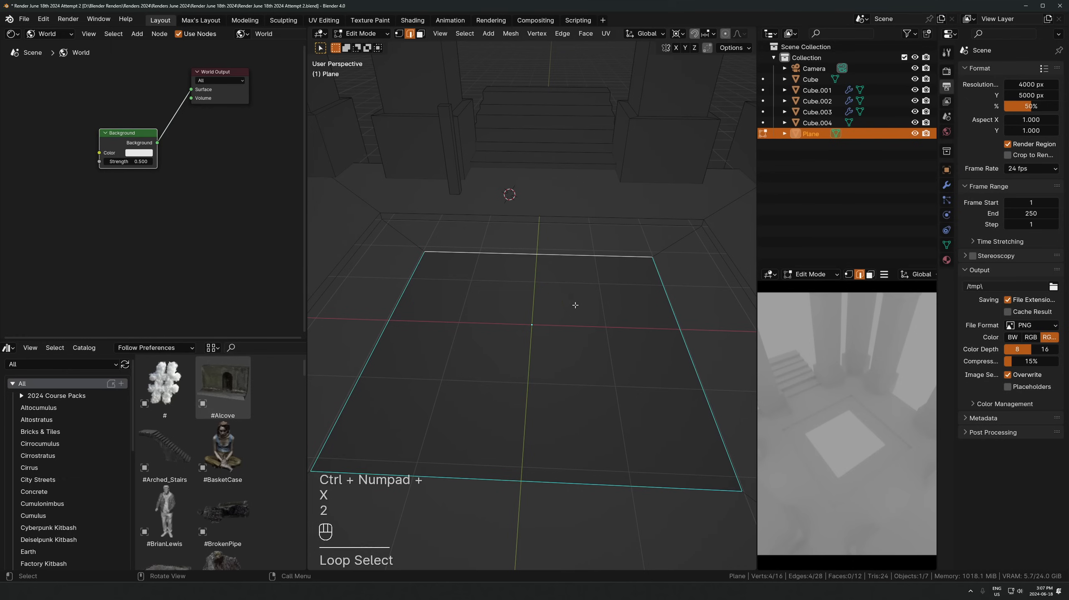
key(alt+z)
key(e)
key(z)
key(alt+z)
click(598, 297)
key(z)
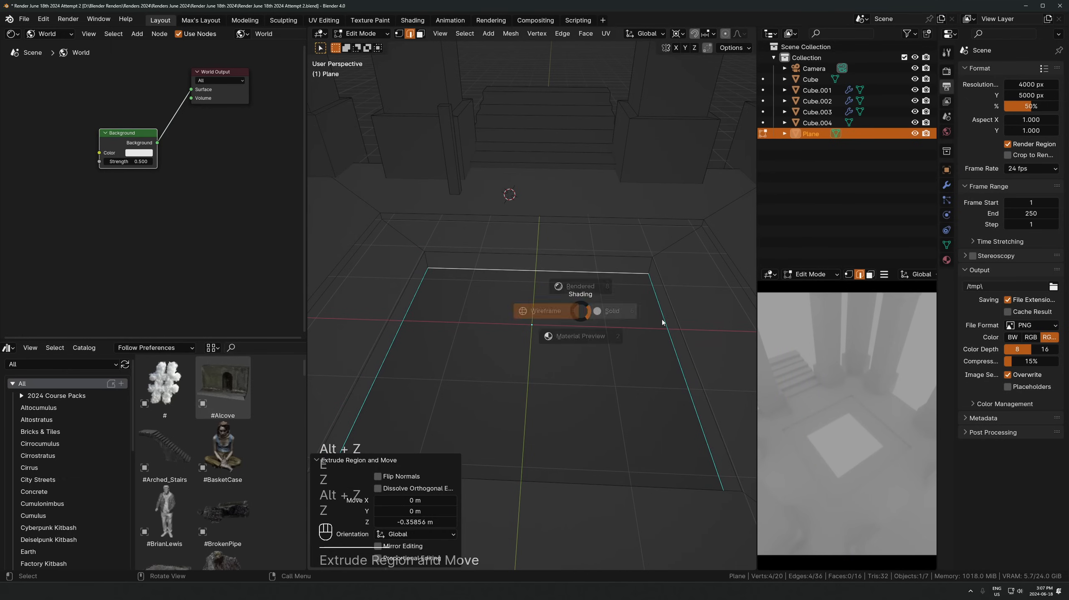
click(663, 322)
key(alt+z)
mouse_move(597, 339)
middle_down()
mouse_move(639, 349)
mouse_move(592, 303)
middle_up()
key(Tab)
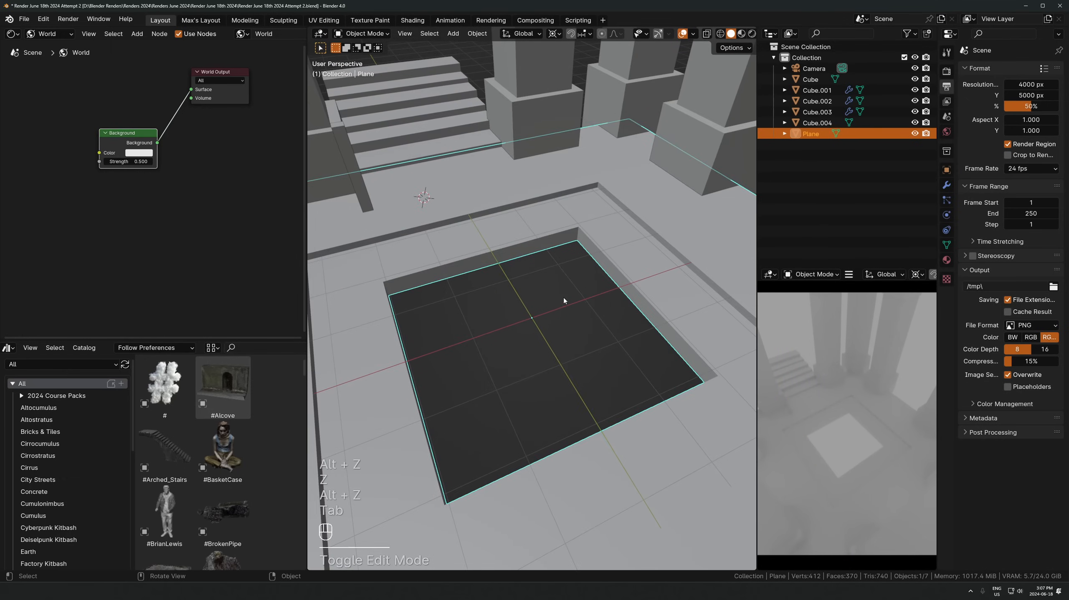
Add a 2 m plane and clear its location so it sits at the world origin inside the pit
key(shift+a)
mouse_move(536, 300)
click(596, 300)
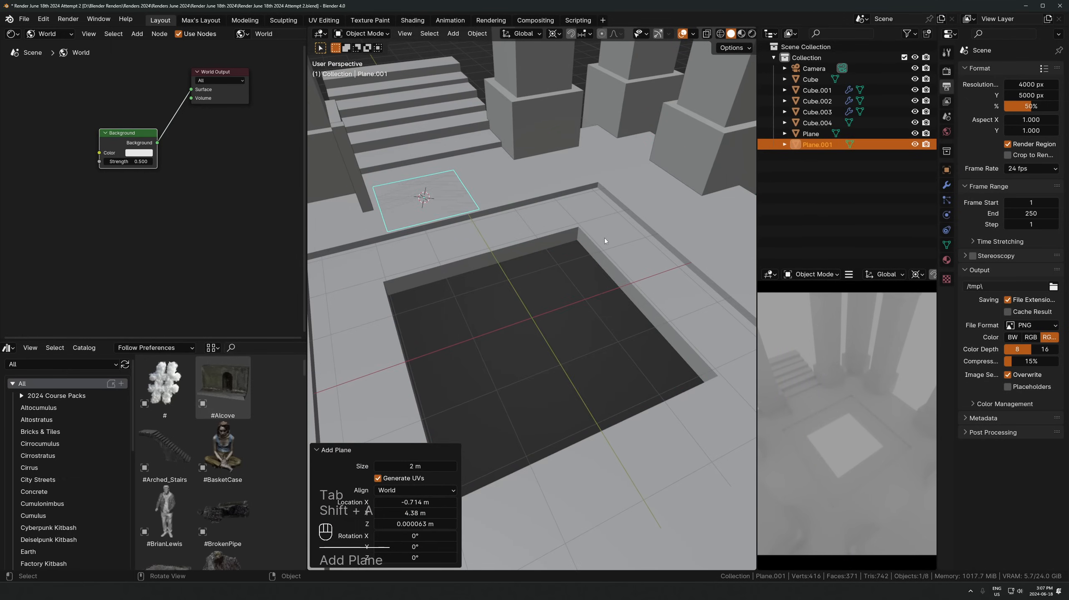
key(alt+g)
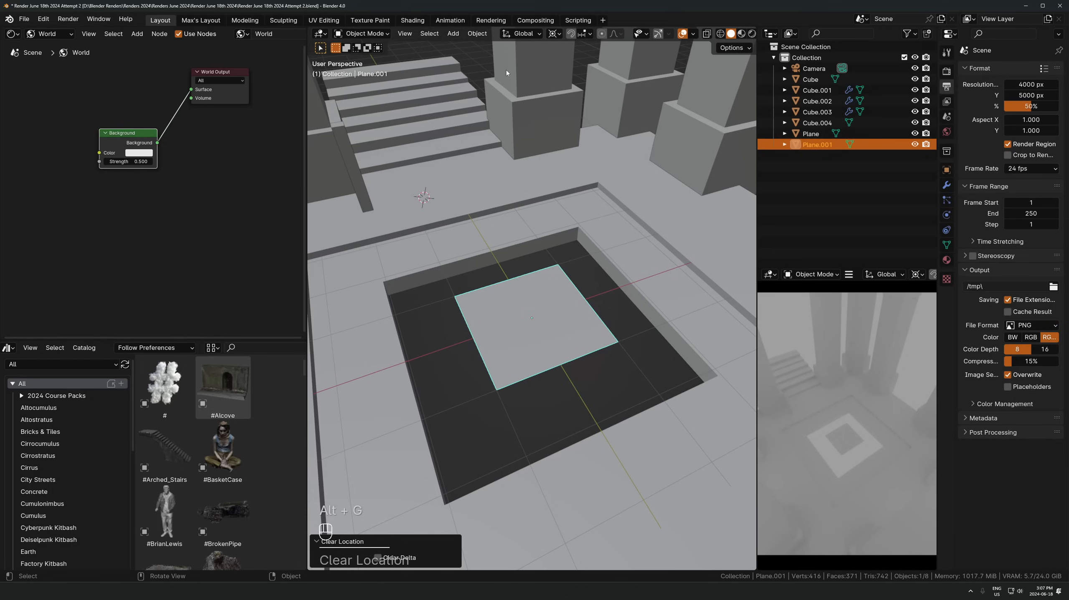
Try to apply Maze mesh selection to the entire undivided plane
key(Tab)
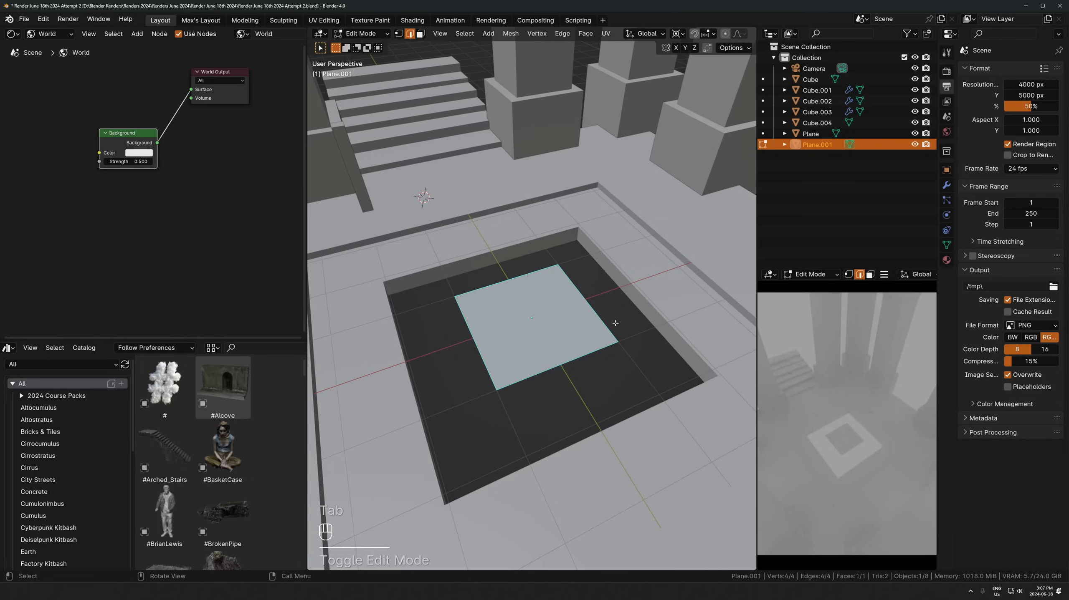
key(a)
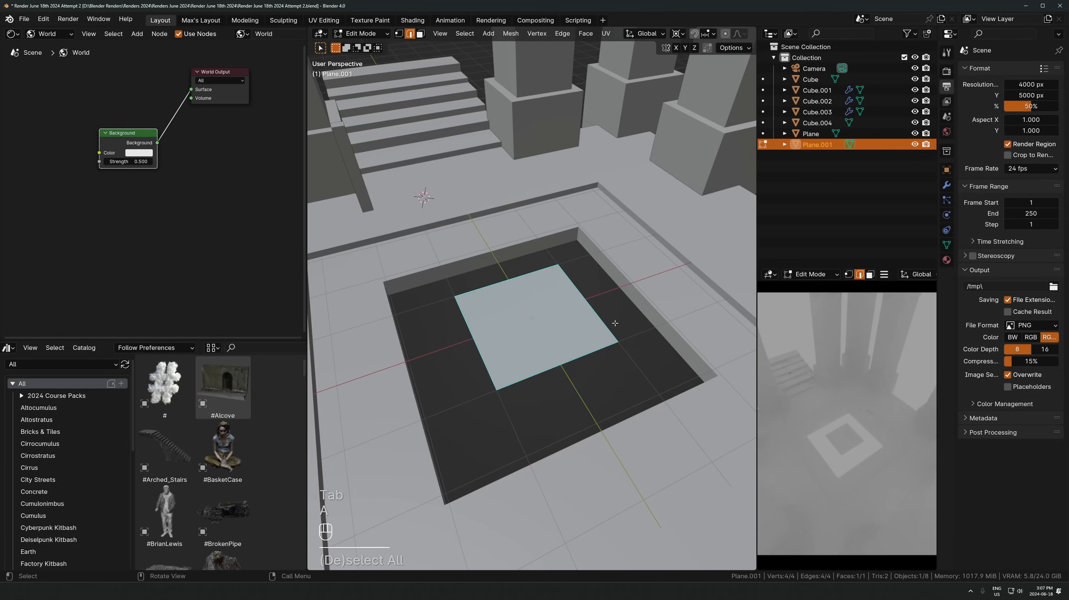
click(513, 35)
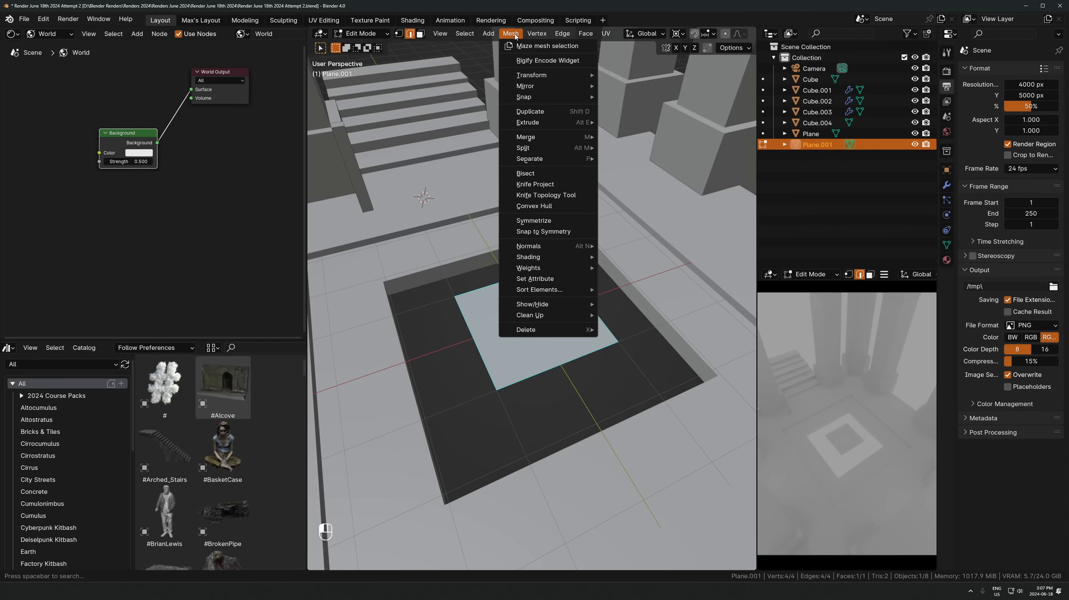
click(512, 34)
click(513, 33)
click(513, 34)
right_click(513, 34)
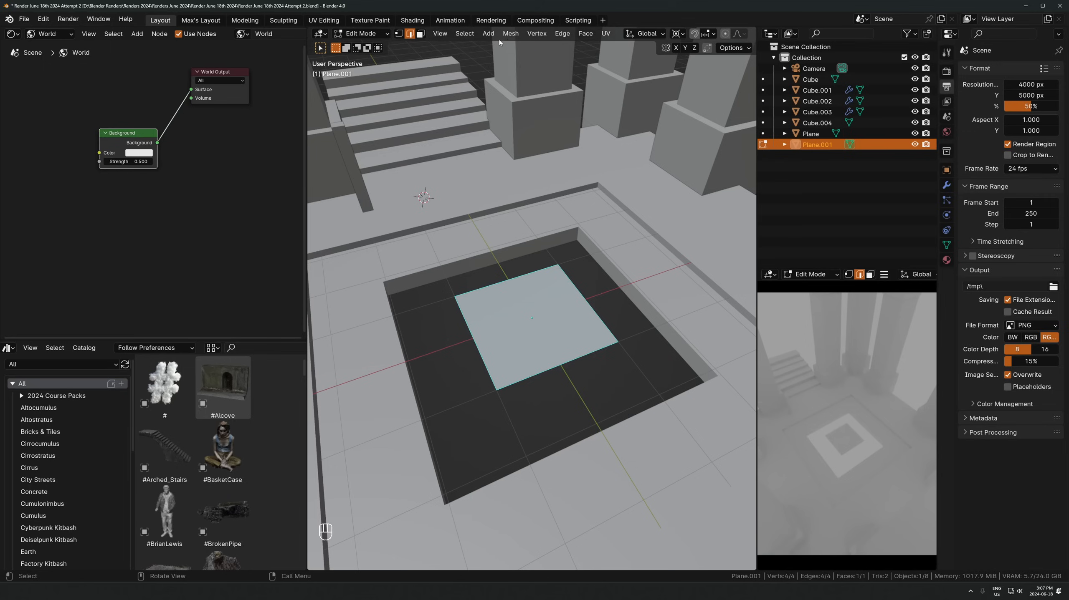
click(513, 34)
key(Tab)
key(Tab)
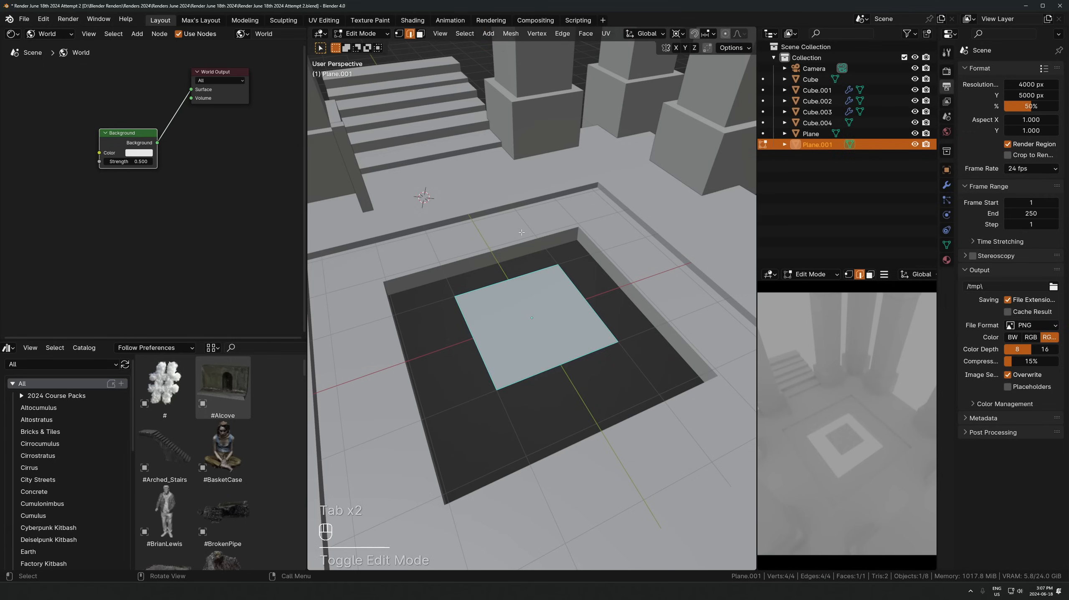
click(511, 34)
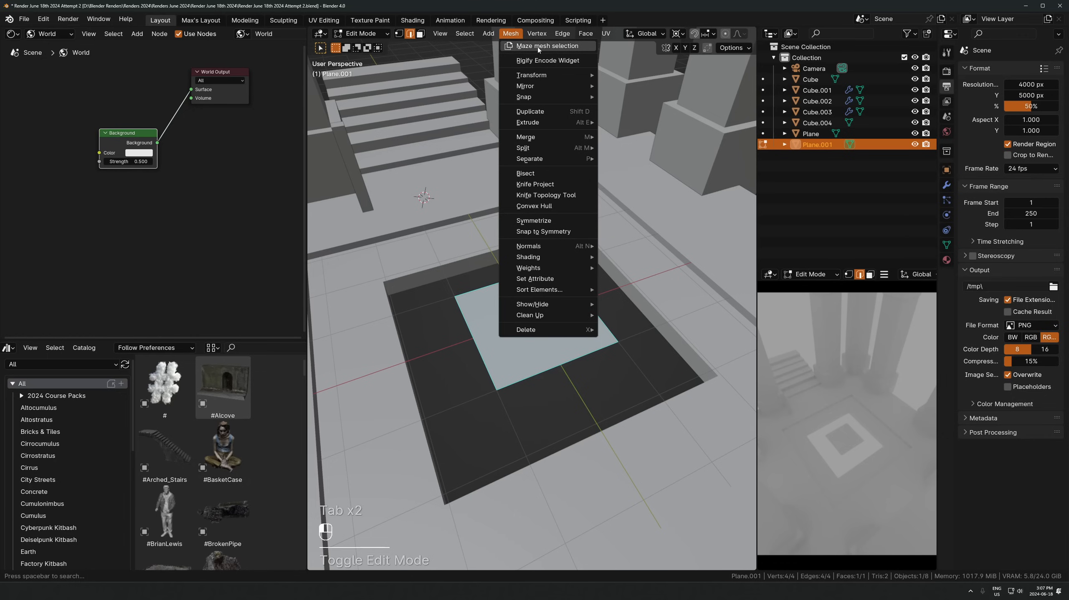
click(561, 47)
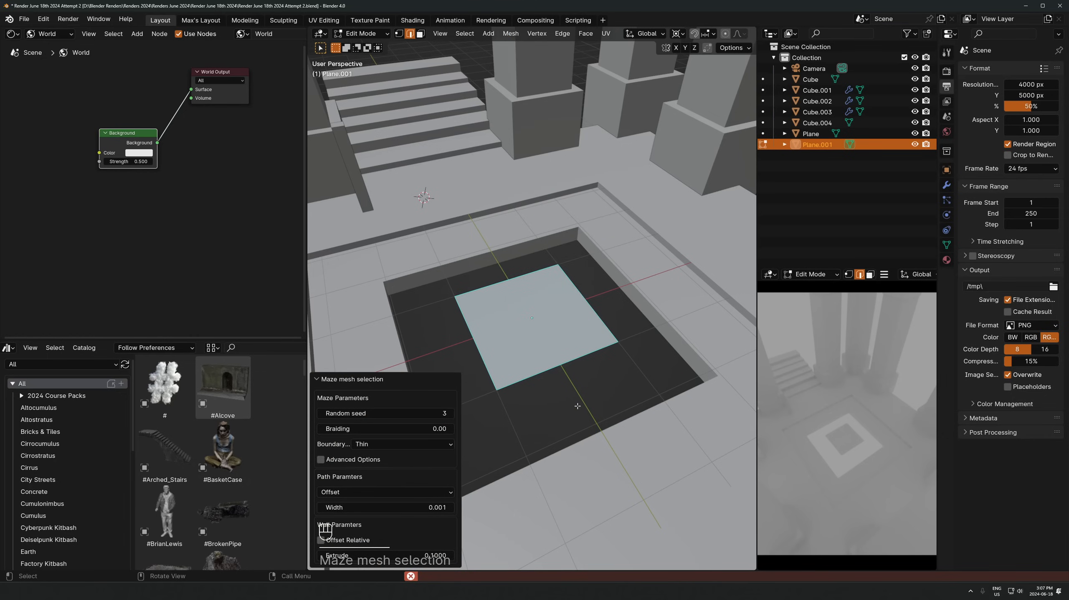
key(Tab)
right_click(538, 311)
Subdivide the whole new plane with 10 cuts in Edit Mode
key(Tab)
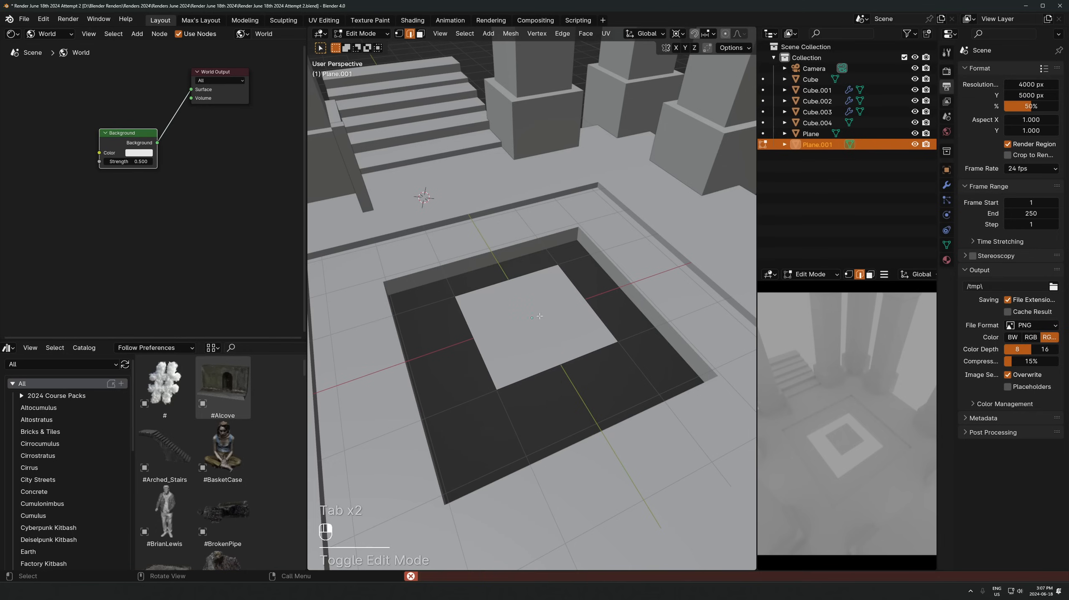
key(a)
right_click(522, 272)
click(504, 264)
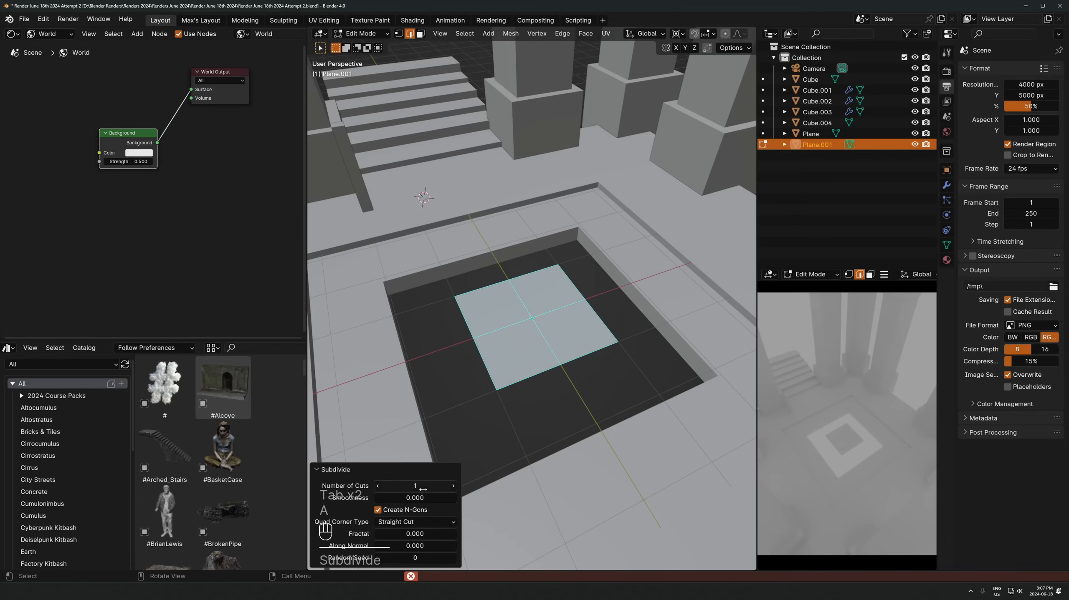
click(422, 485)
key(Return)
Generate a maze on the subdivided plane with Maze mesh selection, set the path width to 0.049, and return to Object Mode
click(511, 34)
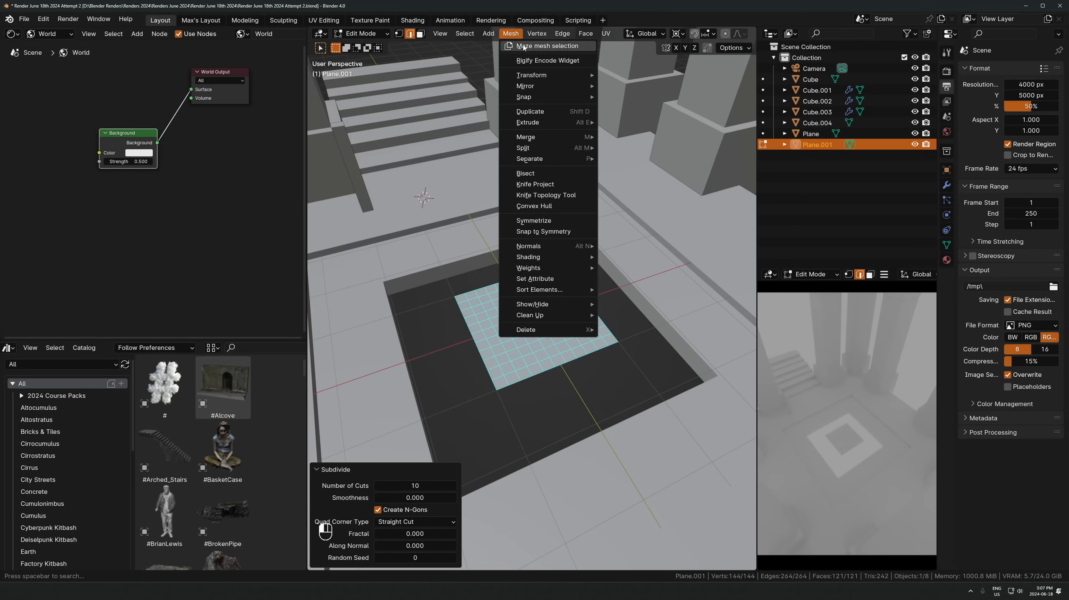
click(525, 48)
scroll(504, 294, up, 2)
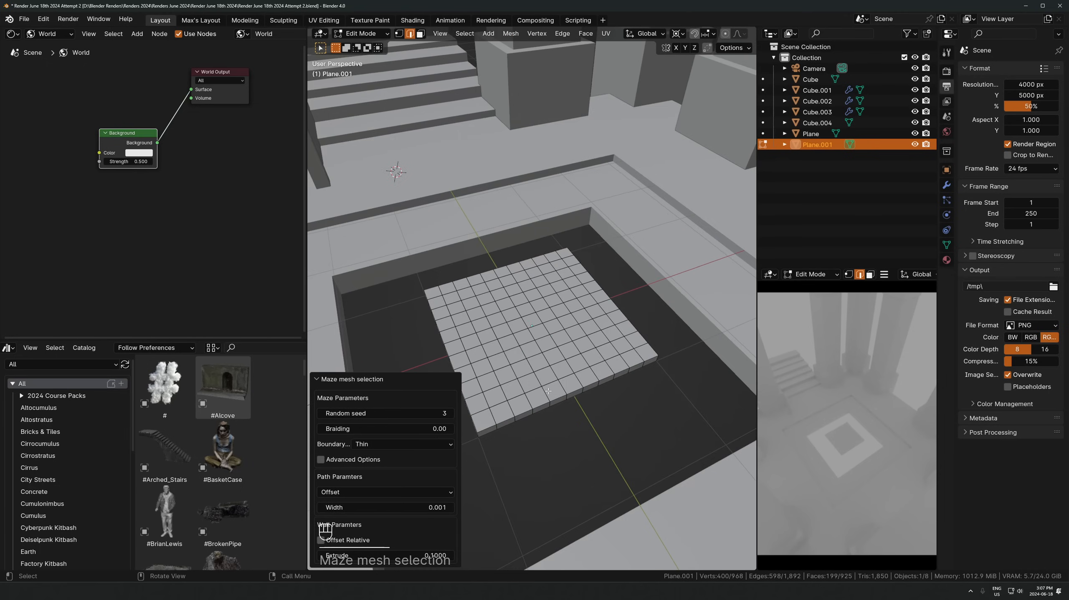
middle_drag(496, 303, 516, 303)
shift+drag(404, 508, 431, 508)
key(KP_7)
key(KP_Decimal)
middle_drag(605, 378, 583, 353)
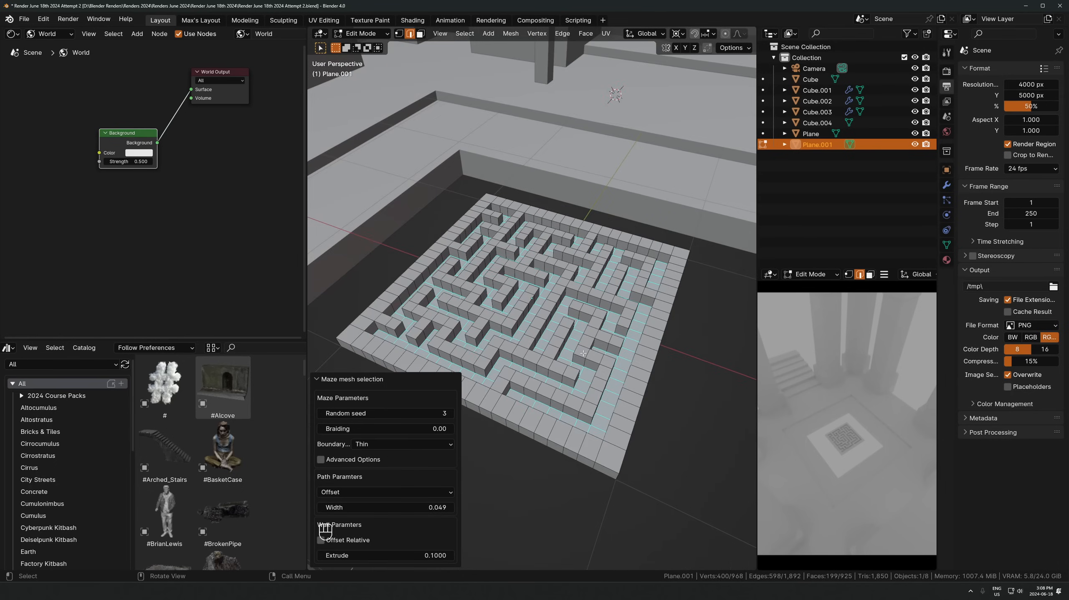
scroll(563, 328, down, 1)
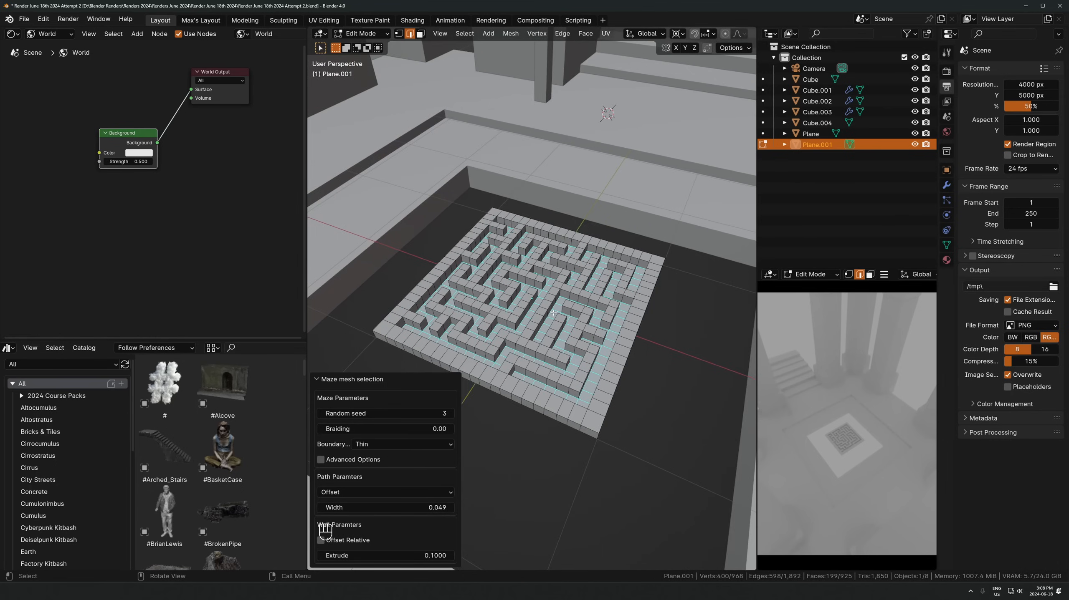
middle_drag(578, 323, 587, 301)
key(Tab)
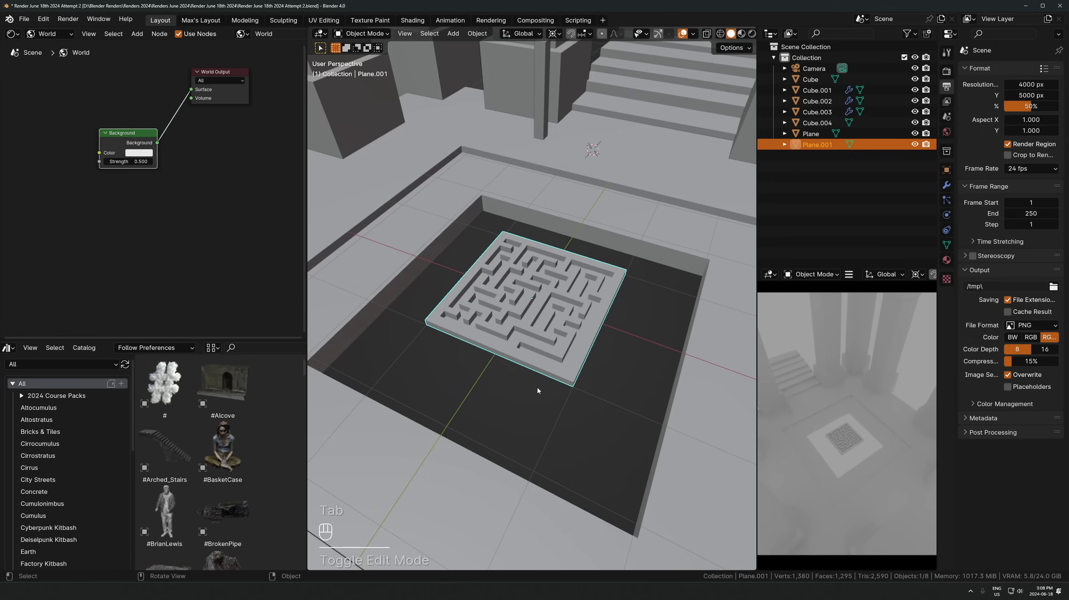
mouse_move(537, 387)
middle_down()
mouse_move(558, 365)
mouse_move(567, 371)
mouse_move(526, 375)
middle_up()
key(Tab)
key(2)
key(alt+z)
key(alt+z)
key(a)
key(Tab)
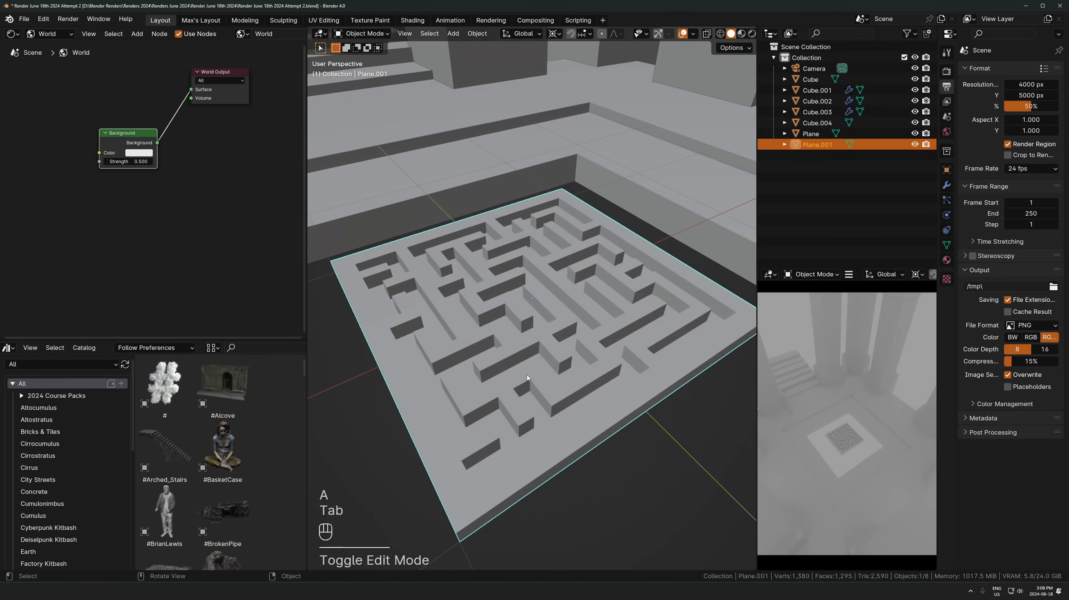
key(Tab)
key(a)
key(Tab)
Add a Bevel modifier to the maze mesh
click(947, 185)
click(1001, 61)
text(beve)
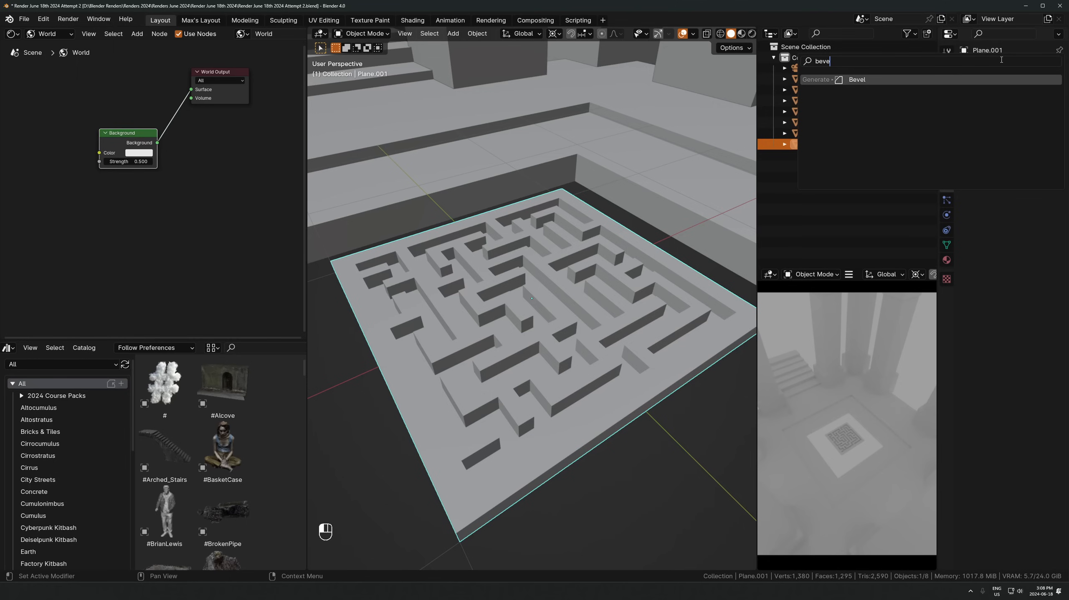
text(l)
click(953, 79)
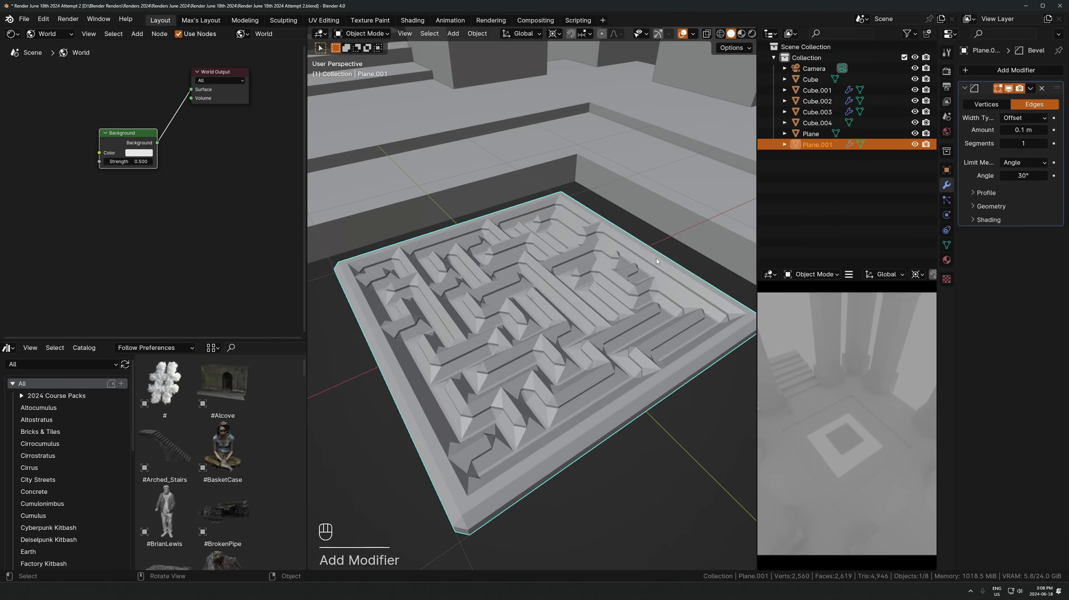
Apply the maze's scale and set the Bevel modifier's amount to 0.004 m
key(ctrl+a)
key(s)
mouse_move(1023, 130)
shift+mouse_down()
mouse_move(1032, 129)
mouse_move(1023, 130)
shift+mouse_up()
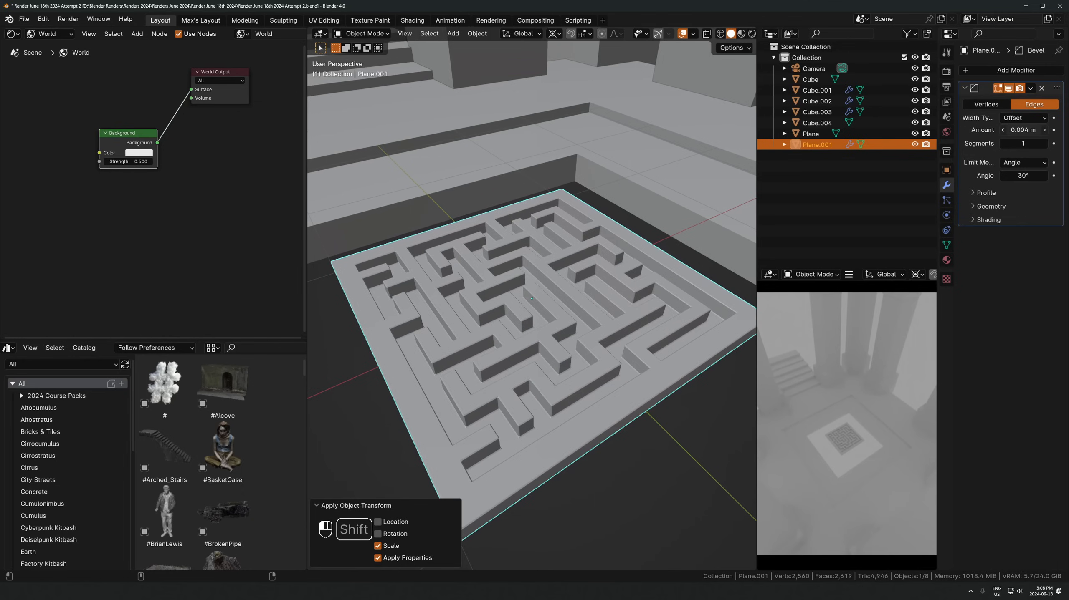
Change the transform pivot point and scale the maze uniformly by about 1.885 so it nearly fills the pit
scroll(527, 321, down, 6)
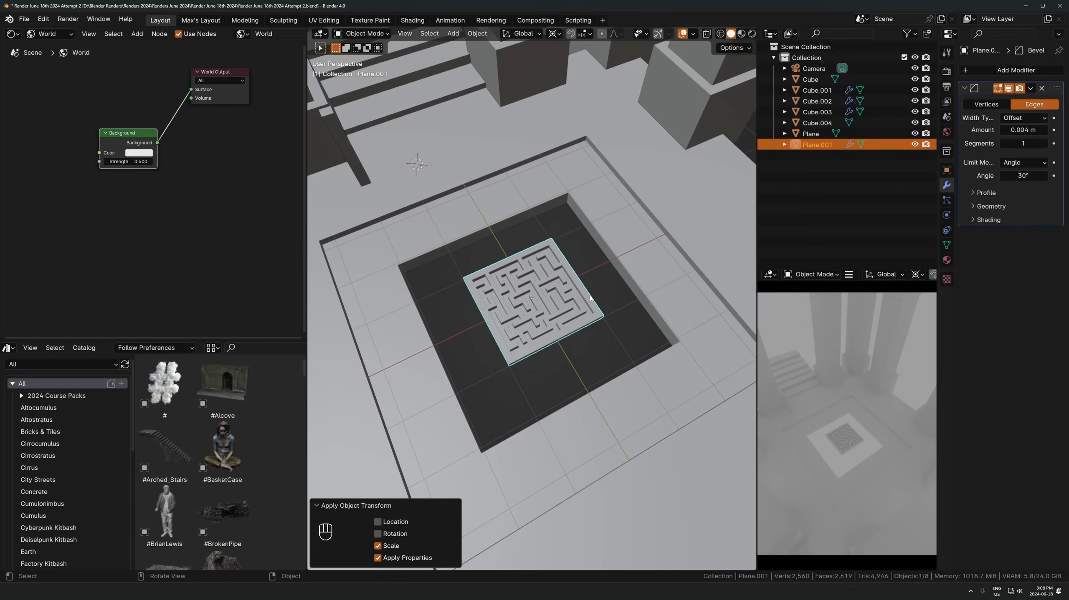
scroll(579, 208, down, 1)
key(s)
key(Escape)
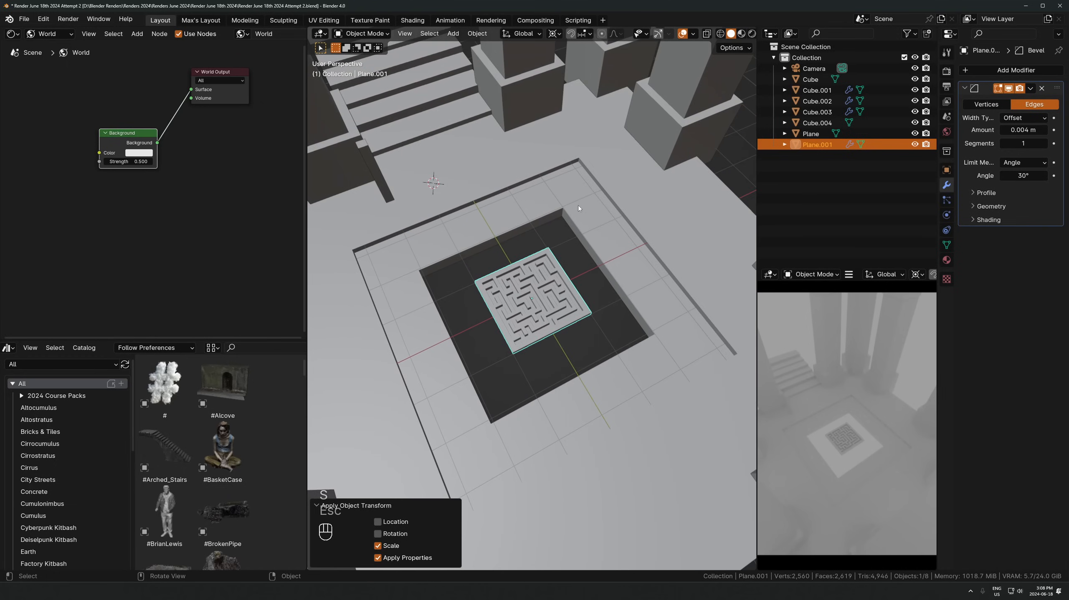
click(555, 34)
click(582, 96)
key(s)
click(685, 301)
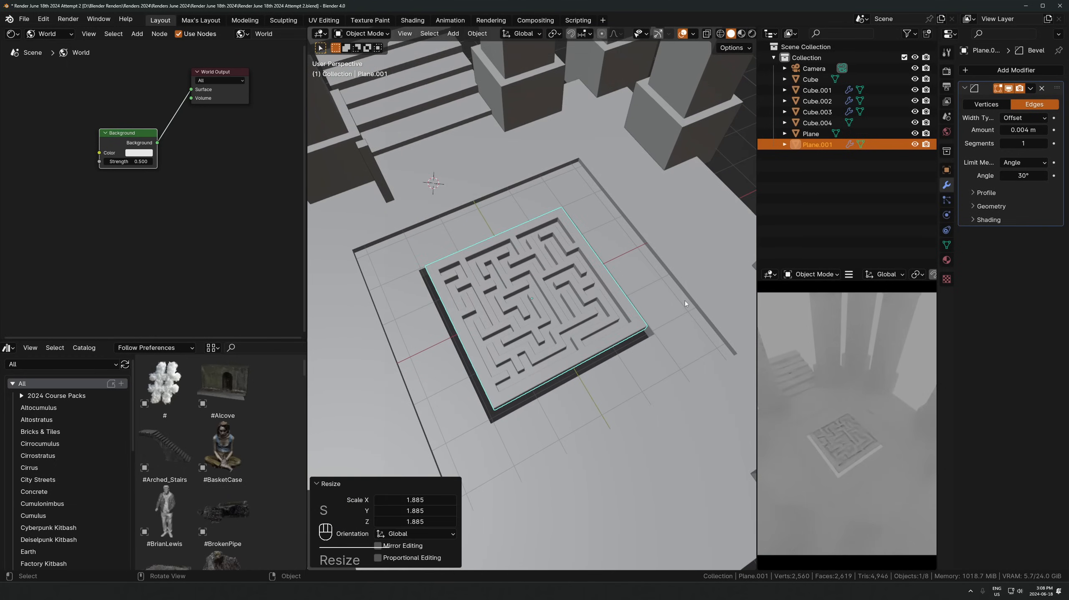
Lower the maze about 0.22 m along Z into the pit and scale it up uniformly by about 1.103
middle_drag(685, 301, 646, 323)
key(g)
key(z)
click(638, 284)
key(s)
key(shift)
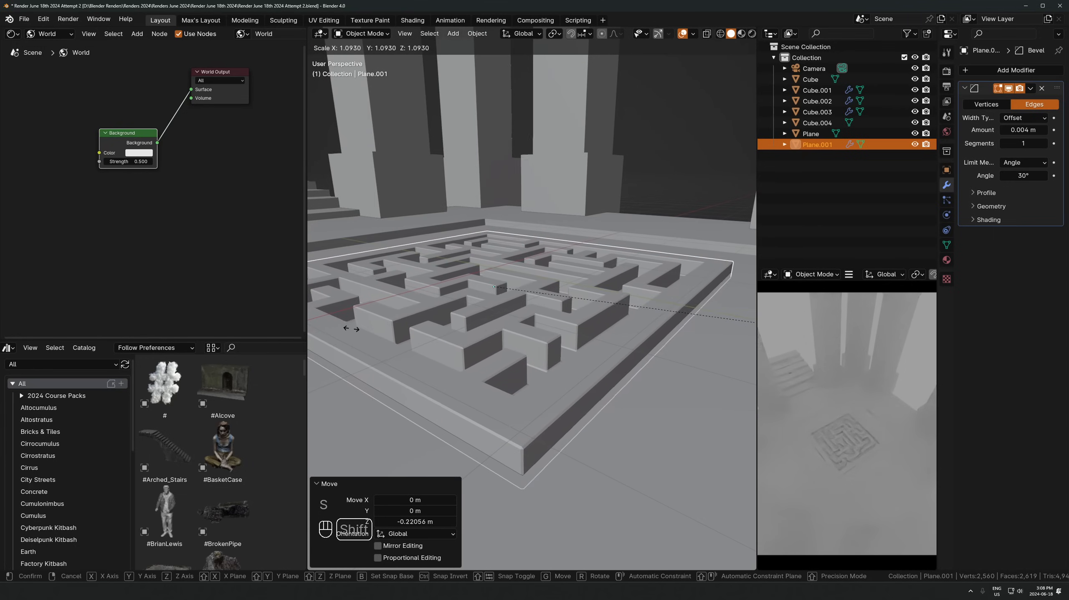
shift+click(371, 334)
Scale the maze down uniformly so an even gap is left between it and the pit's walls
scroll(881, 445, up, 1)
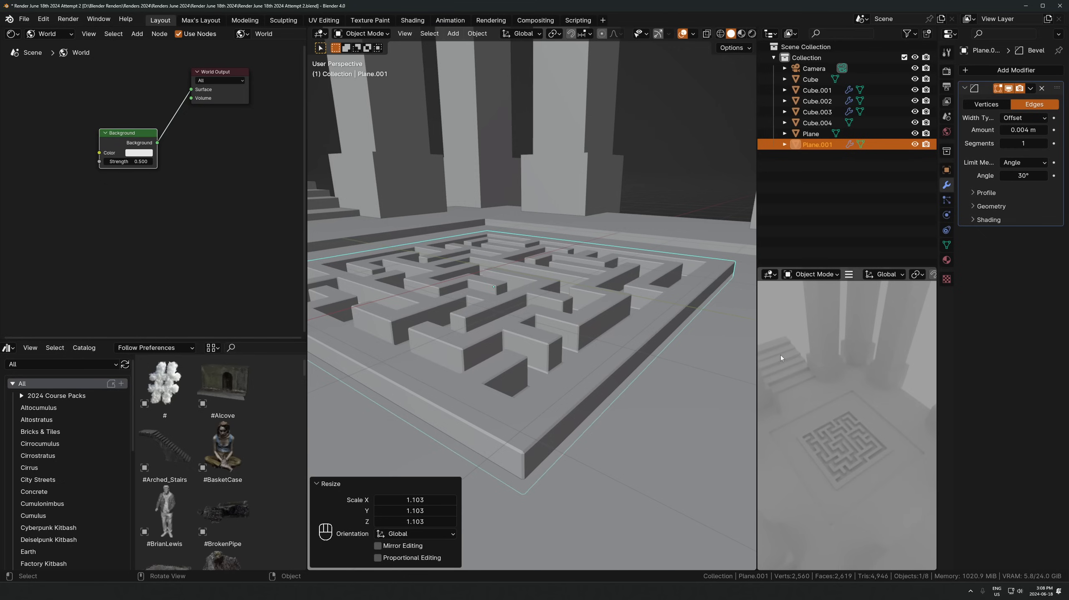
scroll(532, 269, down, 3)
middle_drag(548, 253, 677, 322)
scroll(562, 314, down, 3)
scroll(563, 322, up, 4)
scroll(593, 289, down, 2)
key(s)
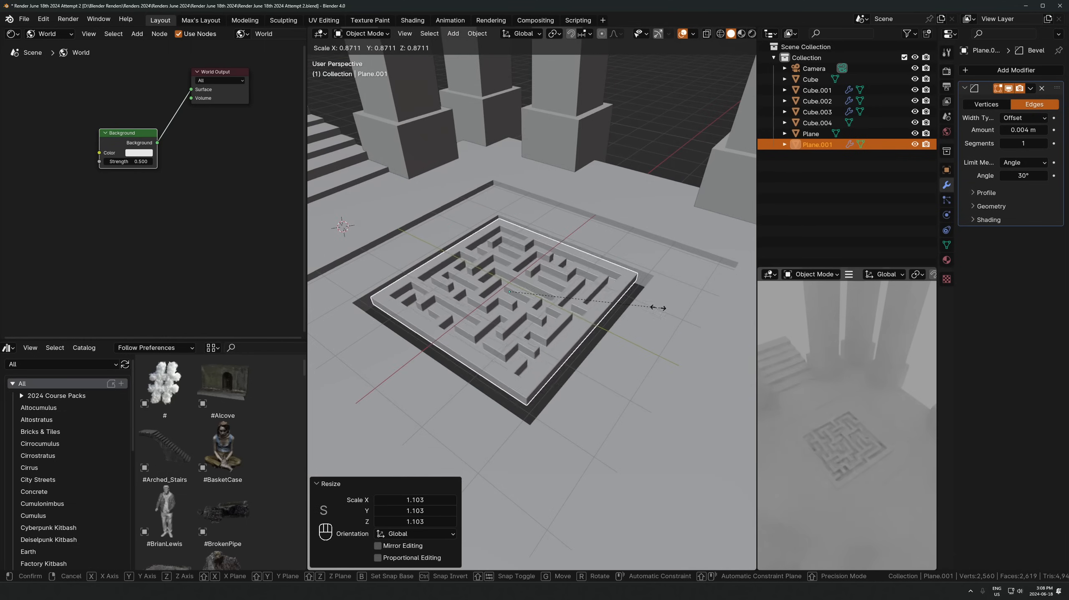
click(663, 306)
In Edit Mode on the floor plane, extrude the pit's bottom edge loop in place and scale it inward by about 0.821
click(669, 304)
key(Tab)
key(2)
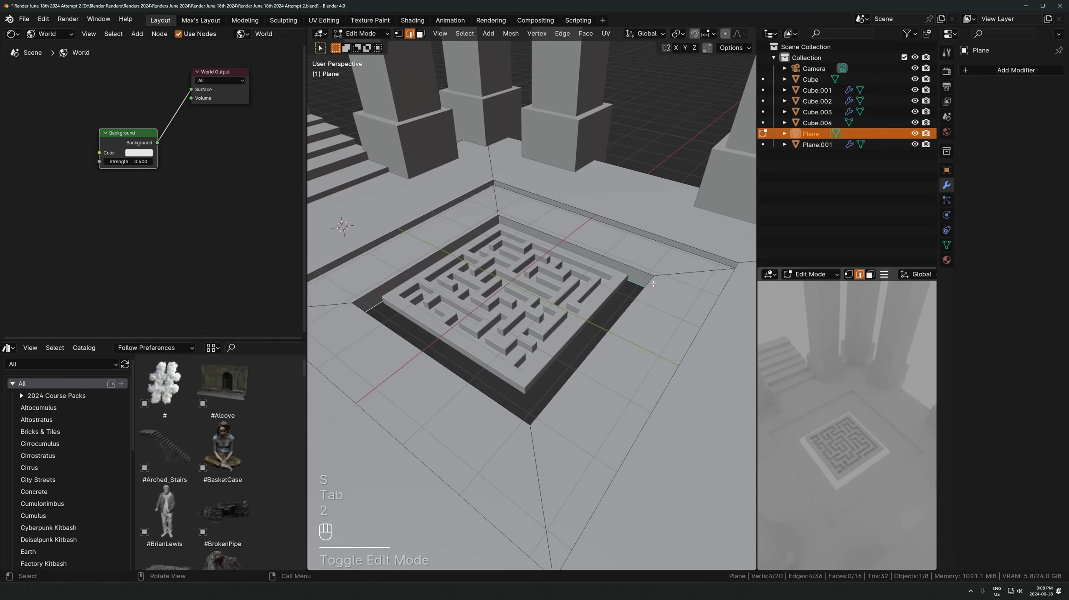
key(e)
key(Escape)
key(s)
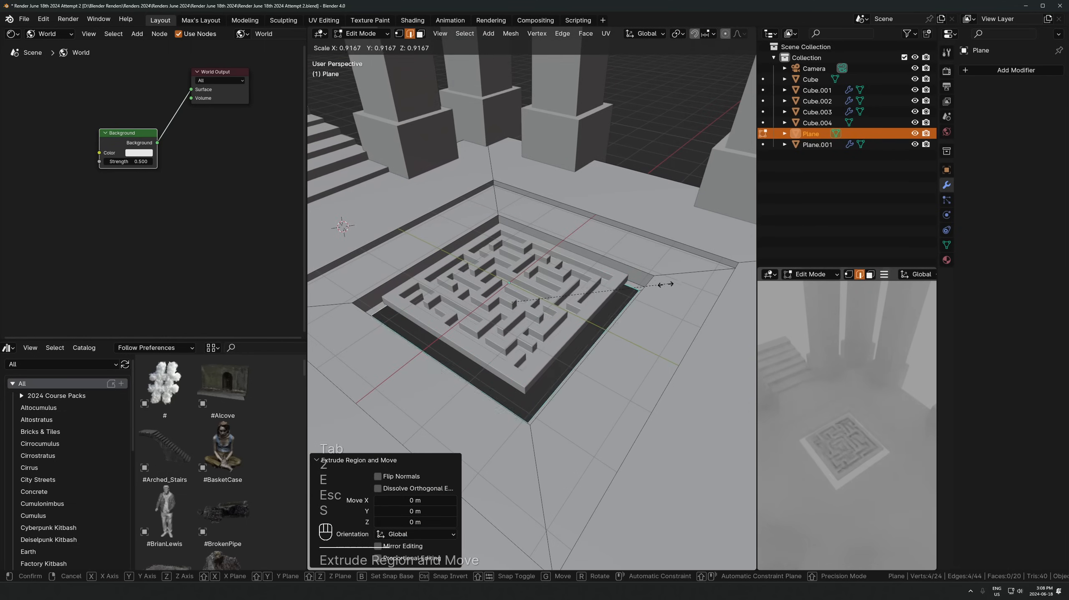
click(647, 286)
Extrude the inner edge loop about 0.29 m upward along Z to meet the maze, and return to Object Mode
key(e)
key(z)
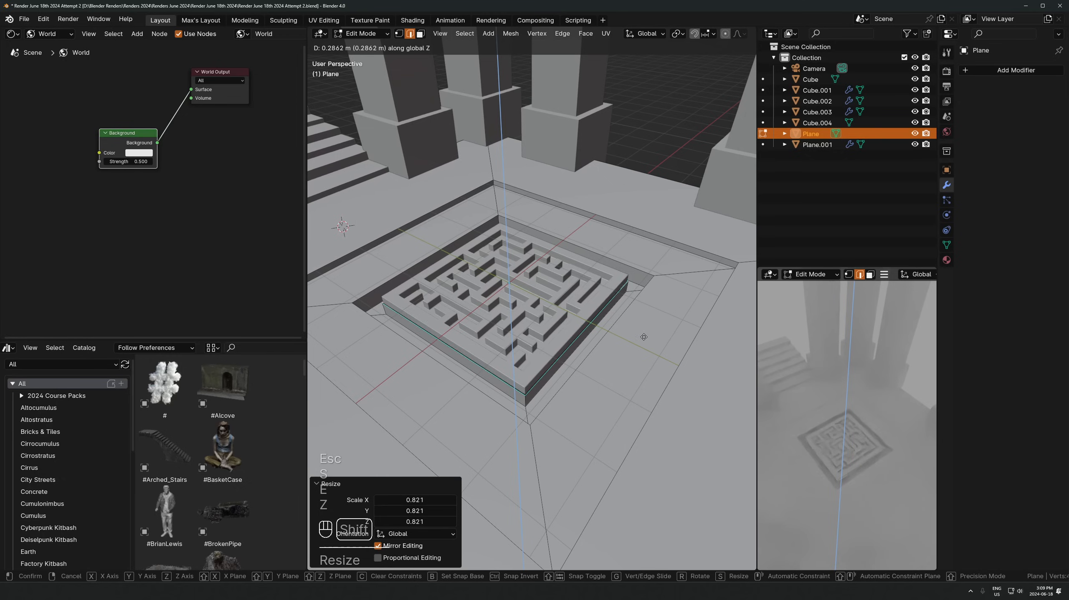
click(641, 330)
key(Tab)
Scale the maze up by about 1.007 so it matches the raised base beneath it
click(606, 298)
key(s)
click(632, 334)
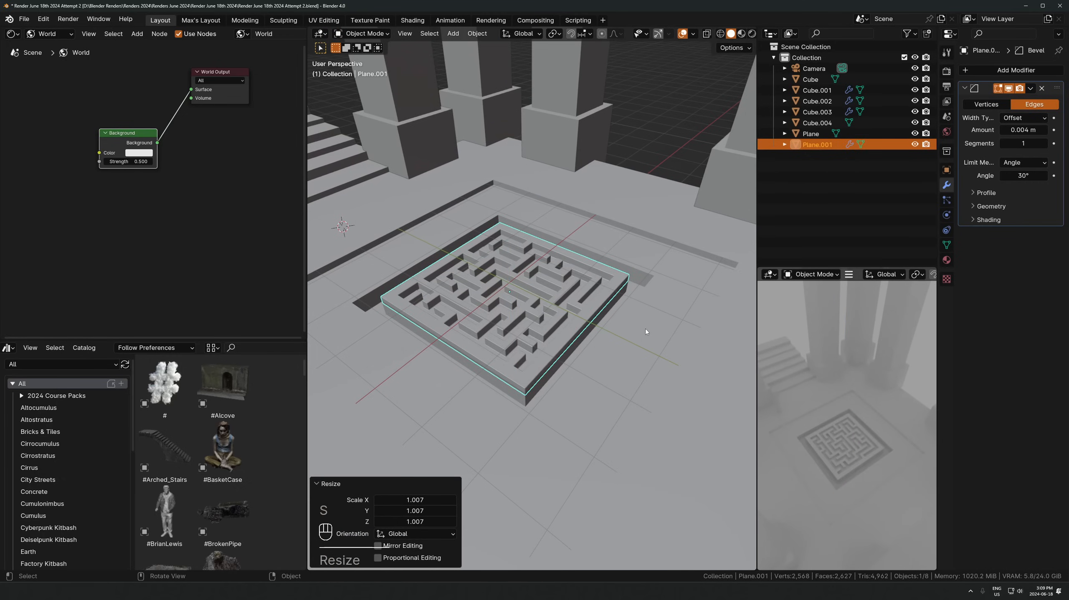
Select the pillar at the platform's far corner and frame the view on it
scroll(616, 347, down, 2)
scroll(883, 479, down, 3)
ctrl+middle_drag(534, 239, 533, 326)
click(503, 232)
key(KP_Decimal)
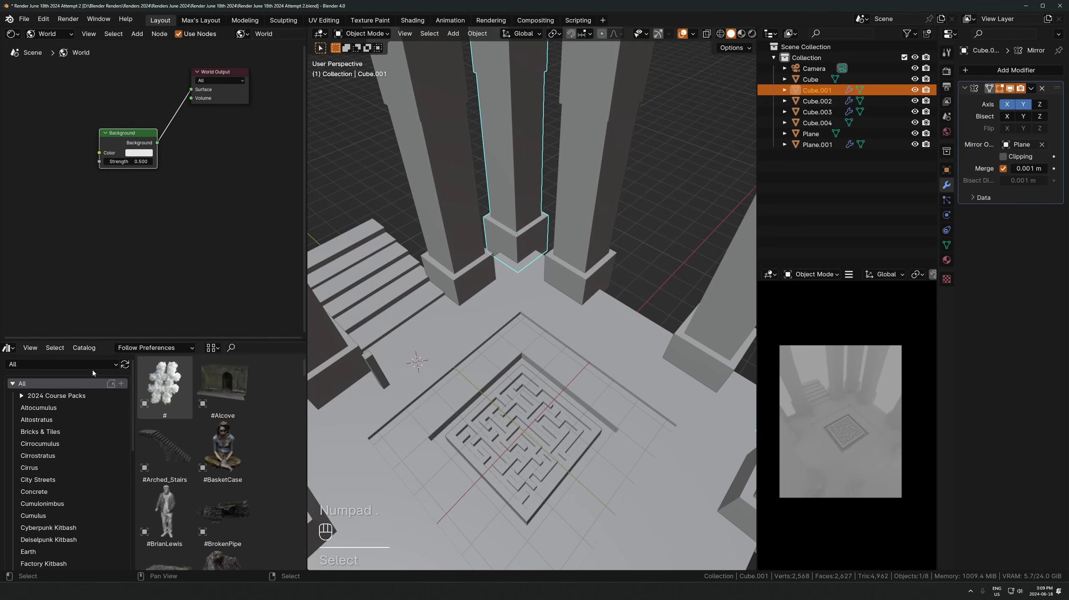
Browse the Prabhu Pack catalog within 2024 Course Packs for temple pieces and pillars
click(52, 396)
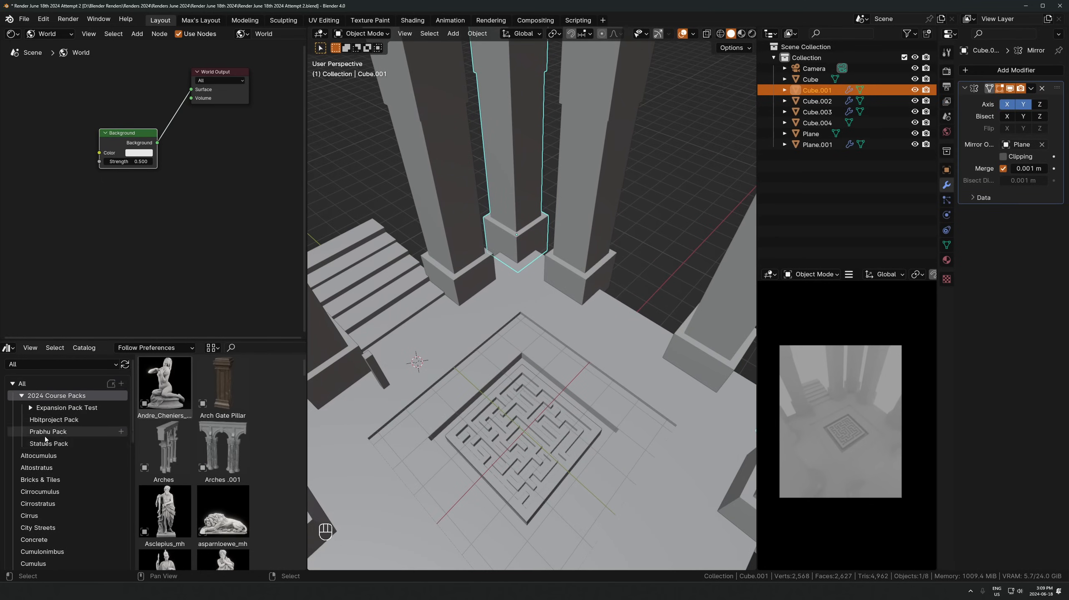
click(46, 436)
scroll(193, 430, down, 3)
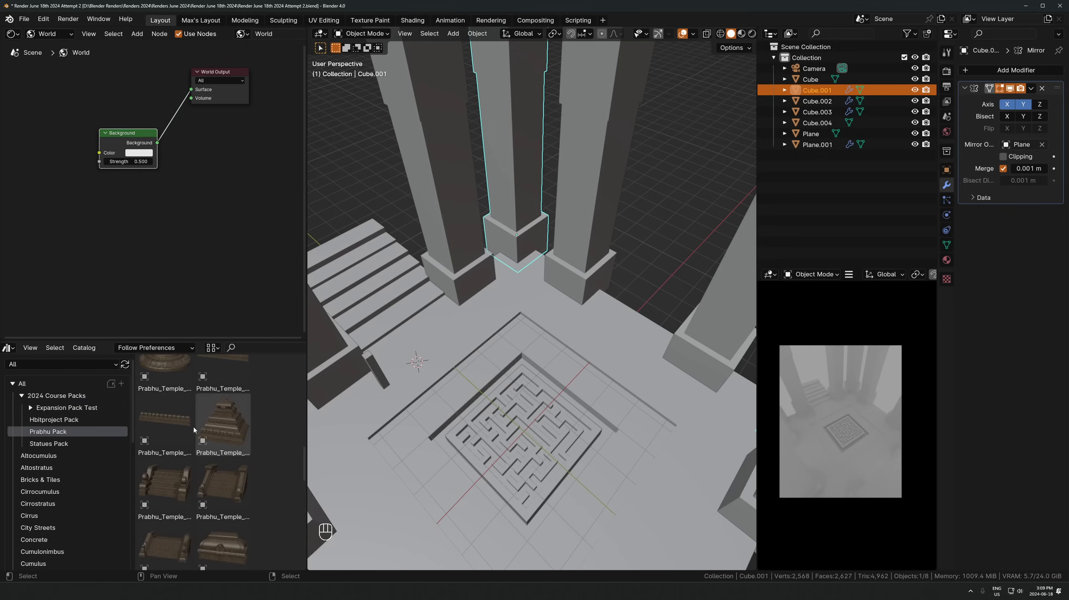
scroll(197, 428, down, 5)
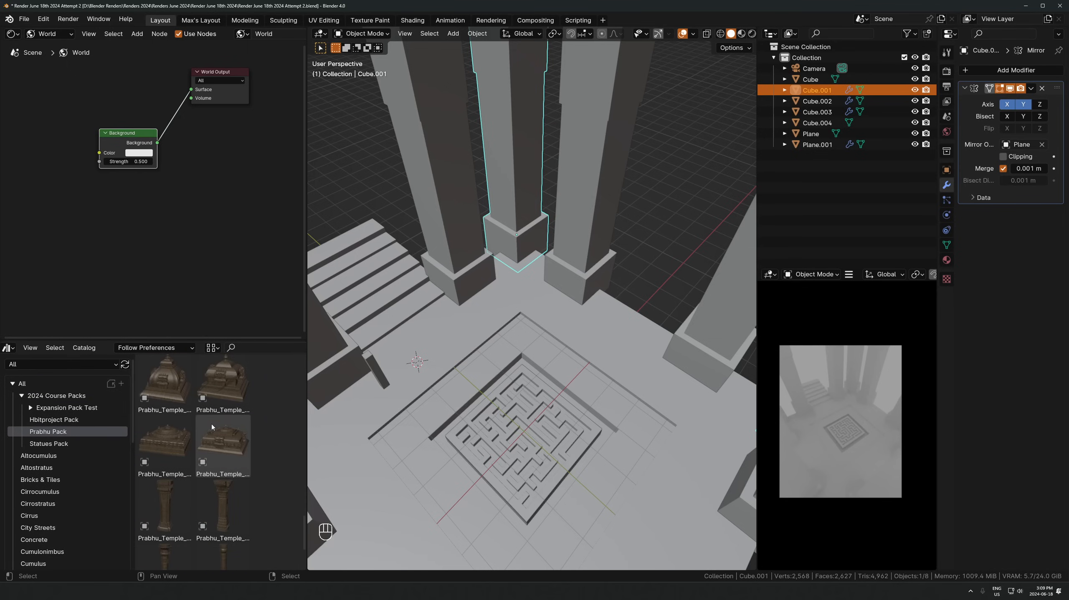
scroll(472, 431, down, 2)
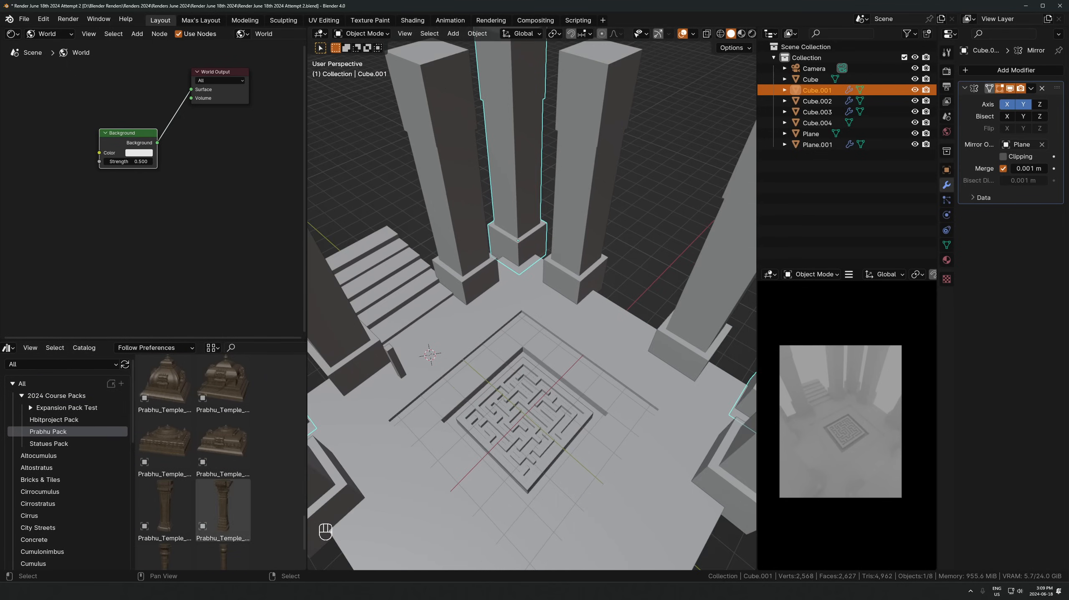
Switch to Quixel Bridge, look through the Rock surfaces and open the Rough Rock details
key(alt+Tab)
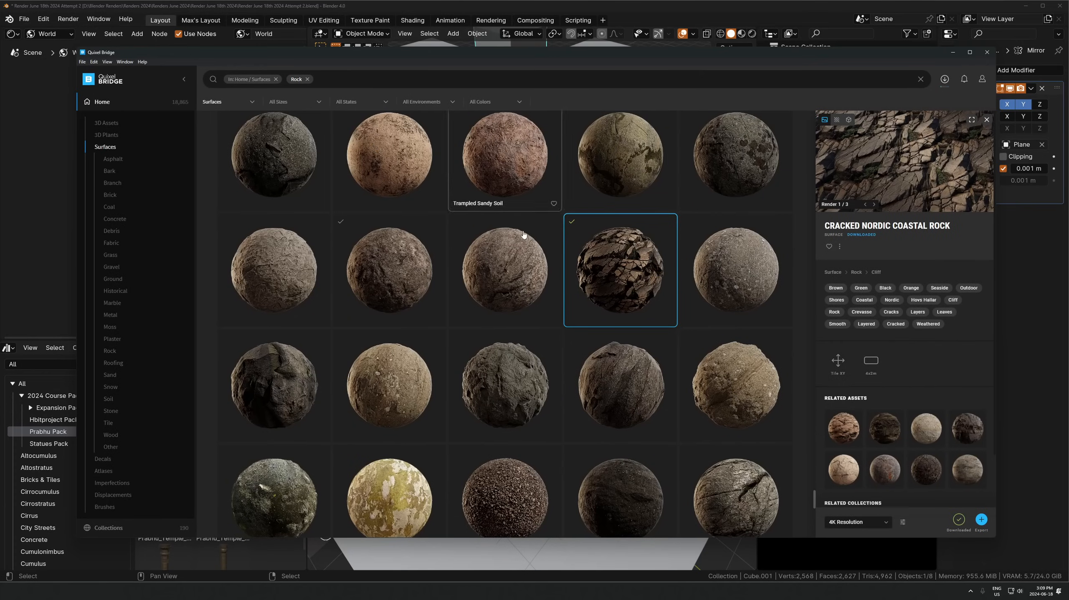
scroll(570, 295, up, 4)
scroll(572, 298, up, 3)
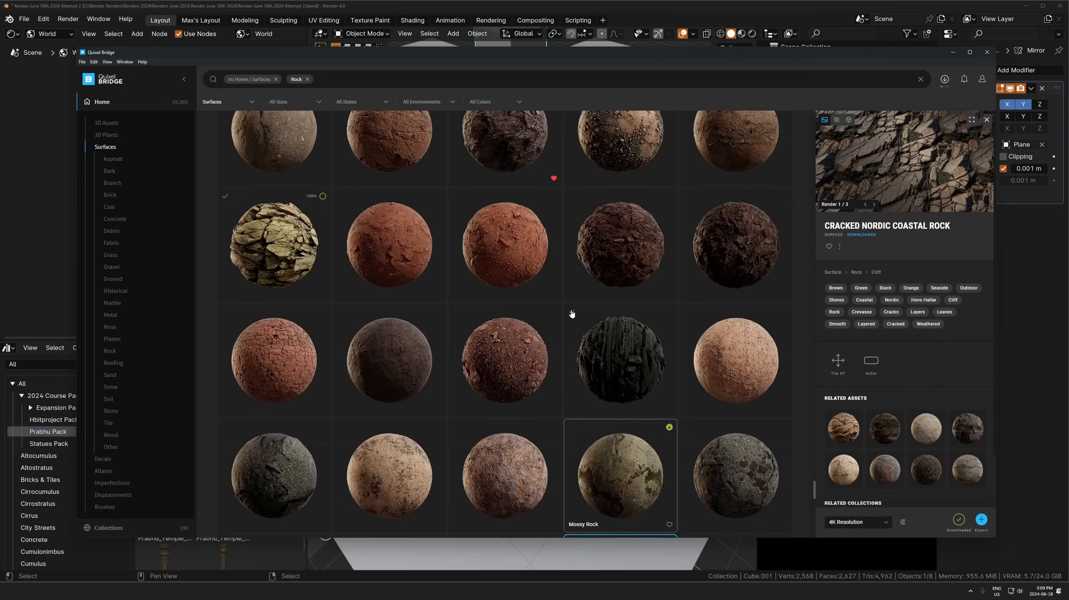
scroll(572, 303, down, 2)
scroll(622, 333, up, 5)
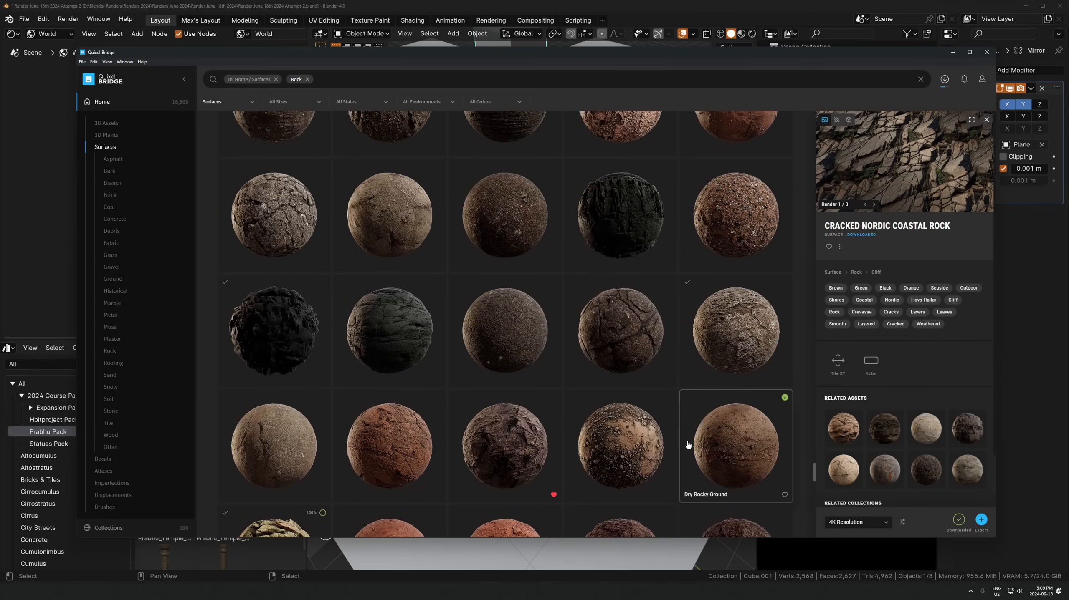
scroll(519, 320, down, 10)
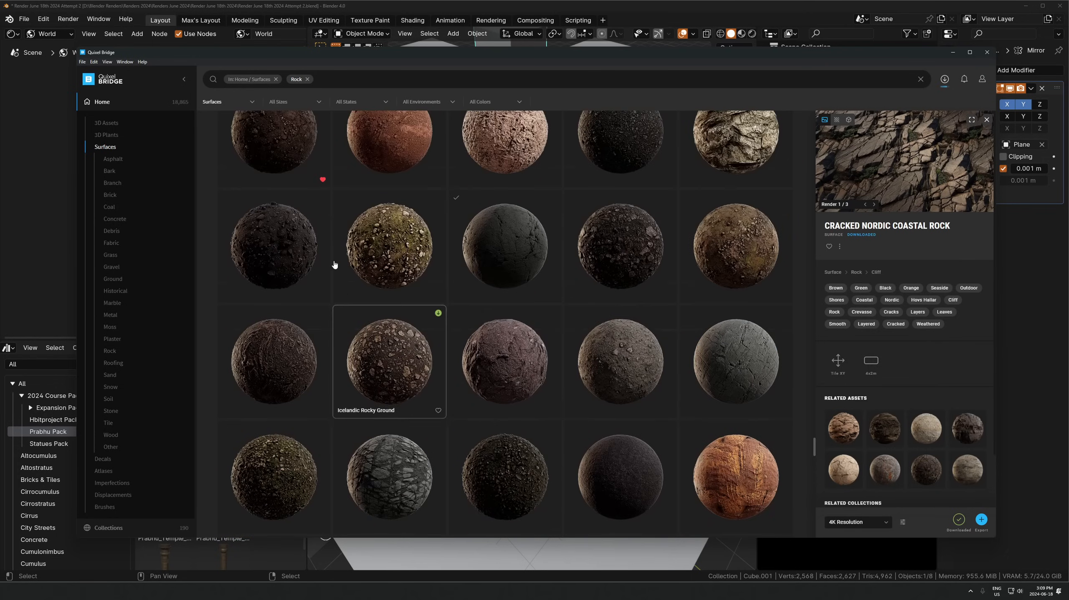
scroll(438, 254, up, 15)
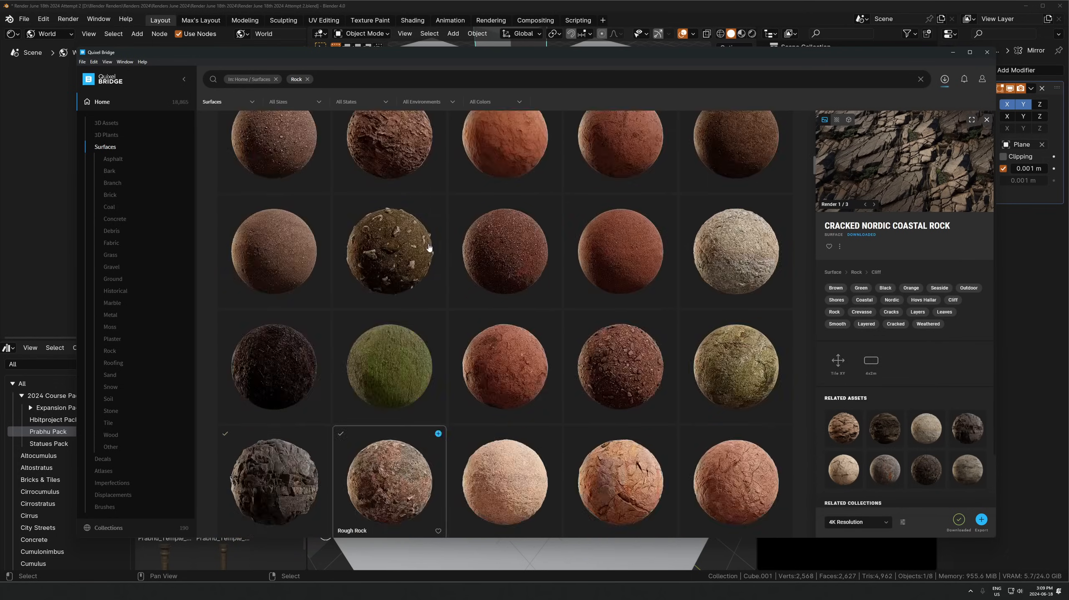
scroll(420, 232, down, 6)
scroll(382, 210, up, 8)
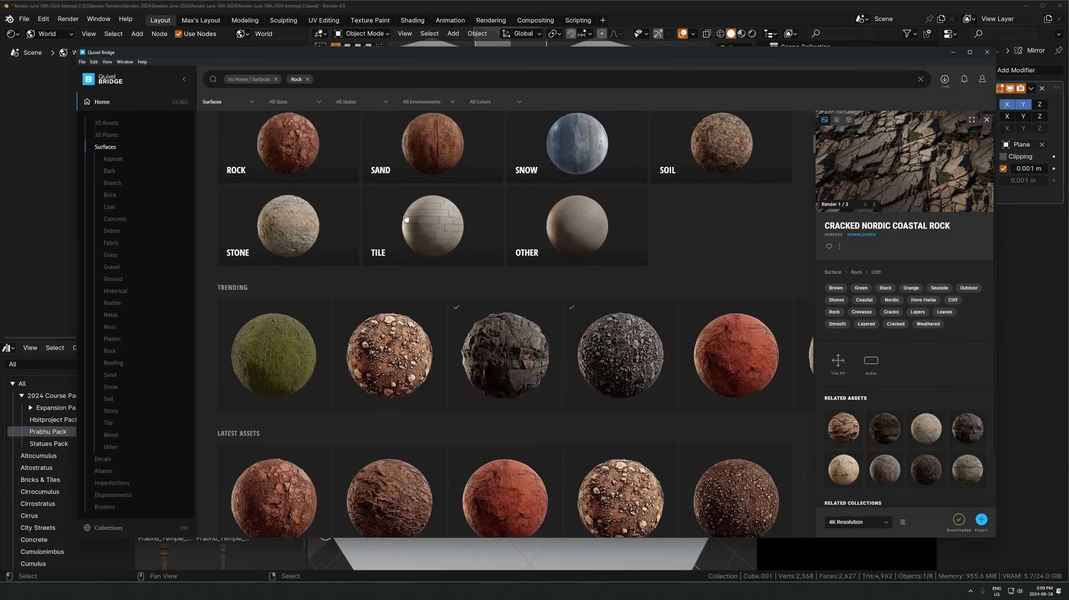
scroll(404, 275, down, 9)
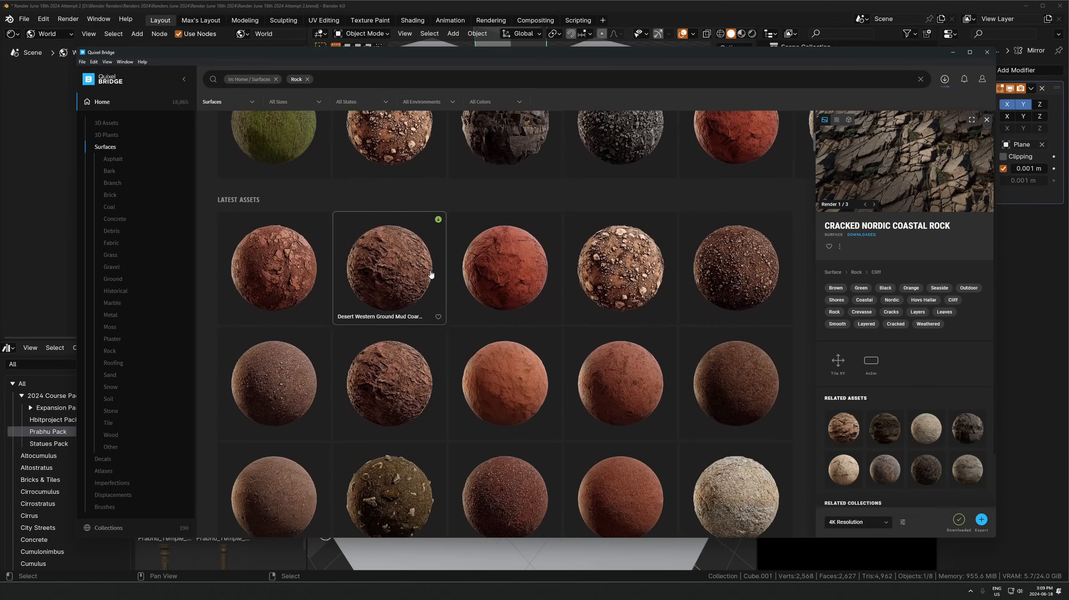
scroll(427, 260, down, 6)
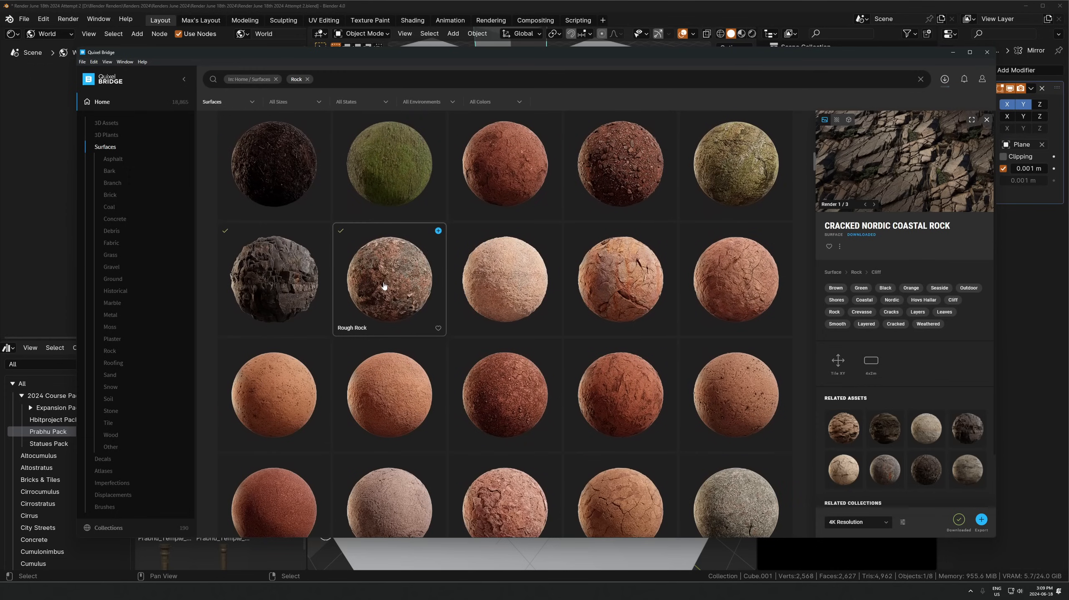
scroll(406, 232, down, 3)
click(418, 202)
Look through the Rock surfaces for a suitable stone texture and open the Rocky Riverbed details
scroll(545, 327, down, 3)
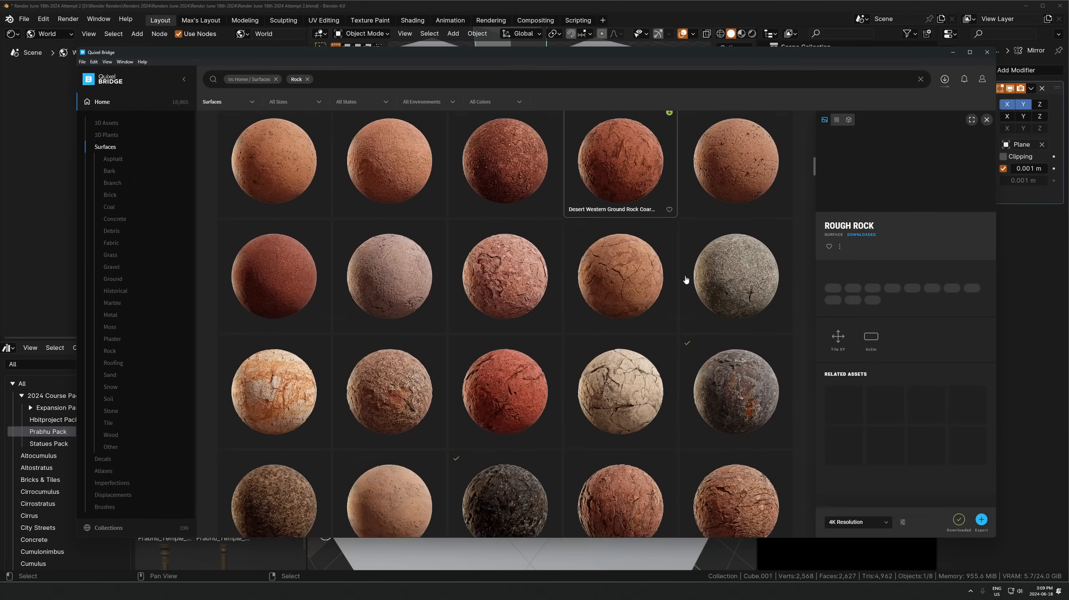
scroll(358, 228, up, 3)
scroll(379, 252, down, 3)
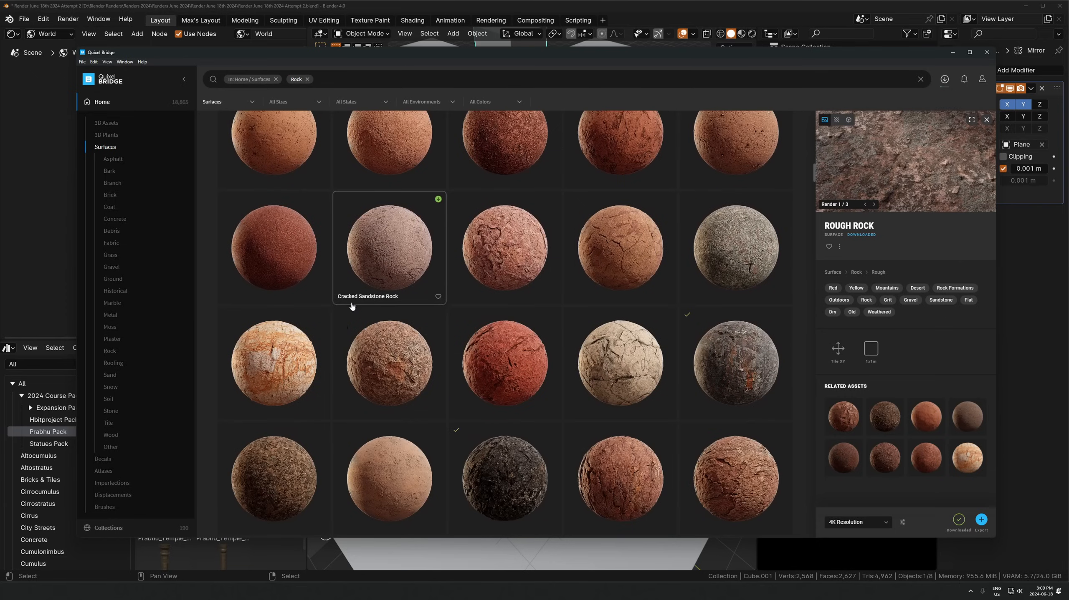
scroll(378, 345, down, 2)
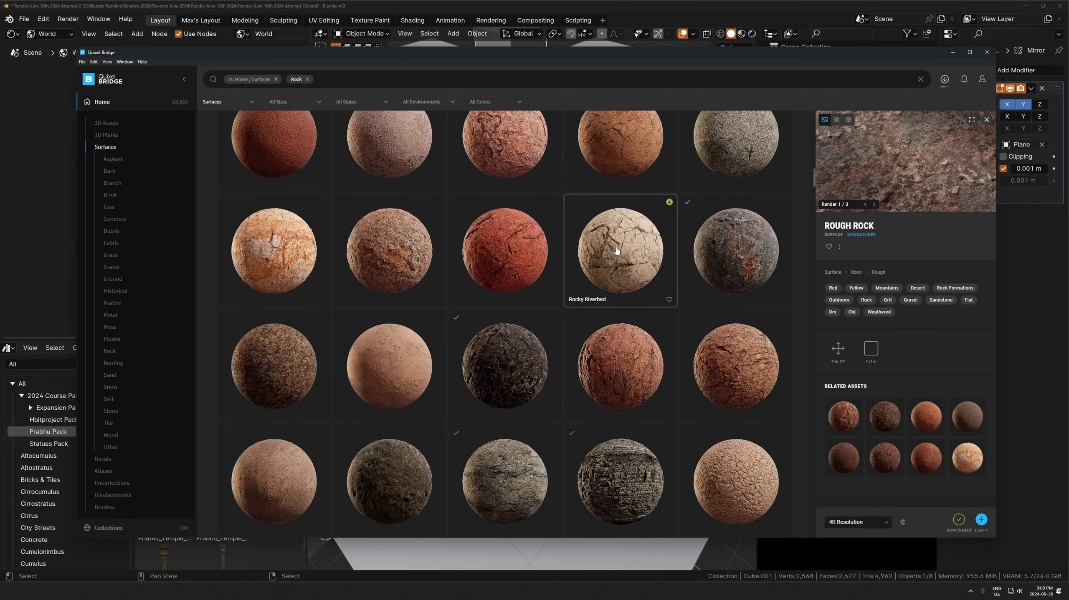
scroll(382, 246, down, 5)
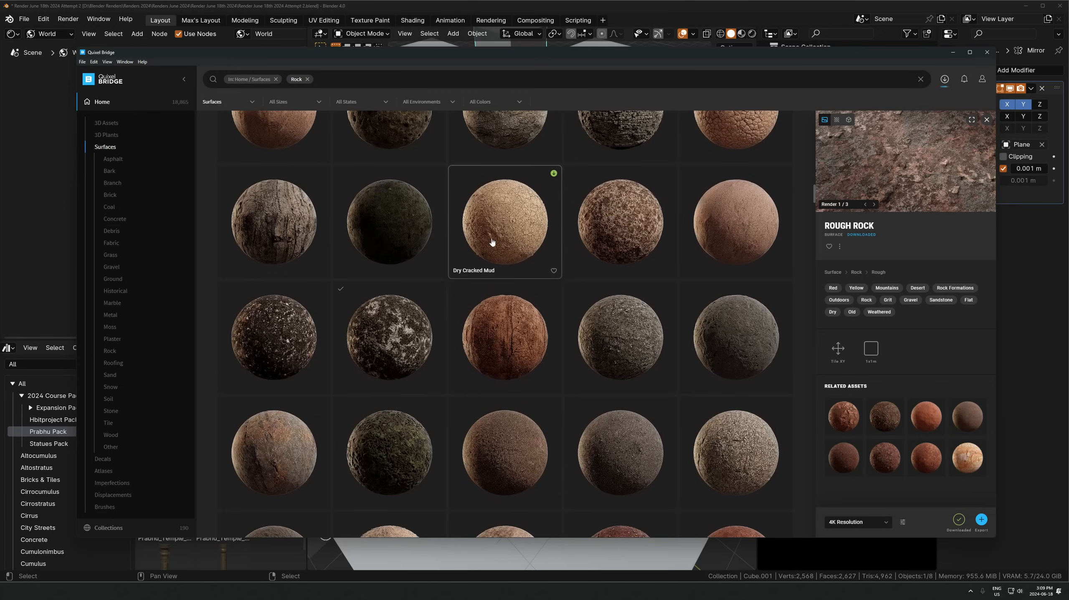
scroll(491, 244, down, 3)
scroll(491, 244, down, 10)
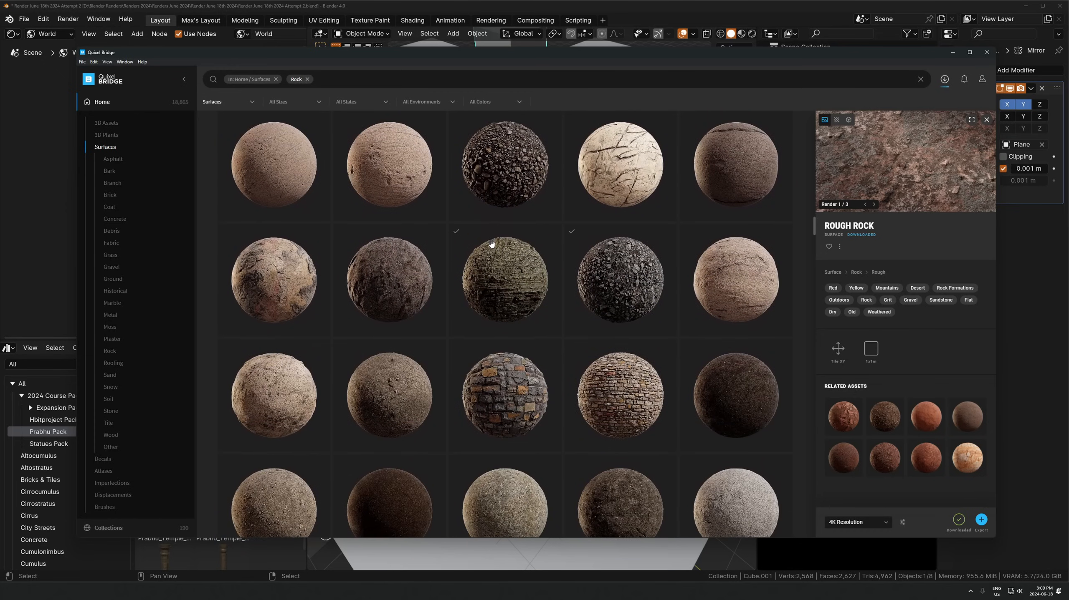
scroll(444, 260, down, 10)
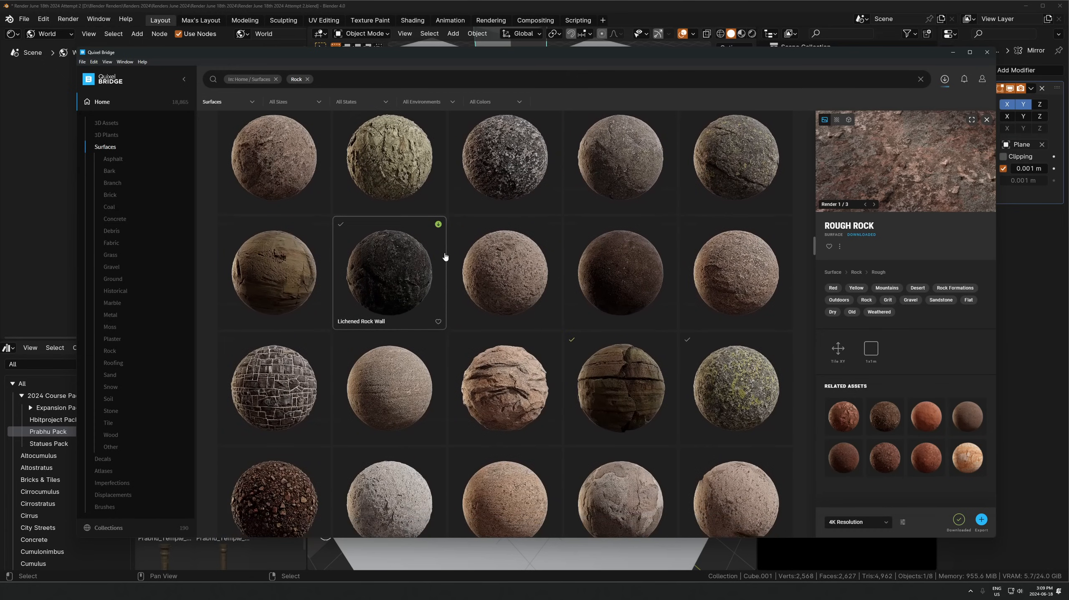
scroll(446, 252, down, 10)
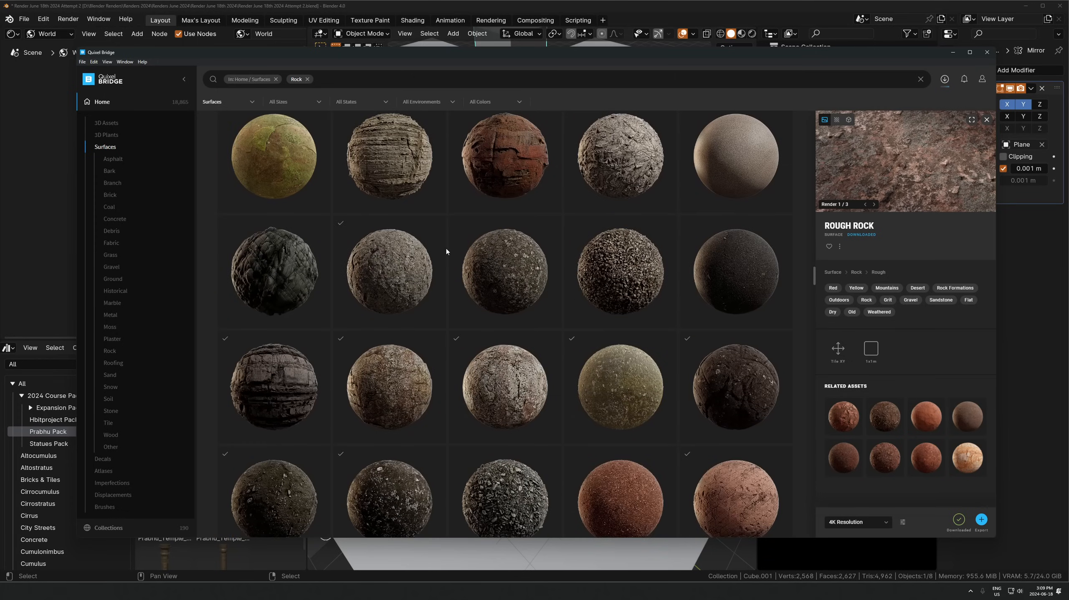
scroll(453, 246, down, 10)
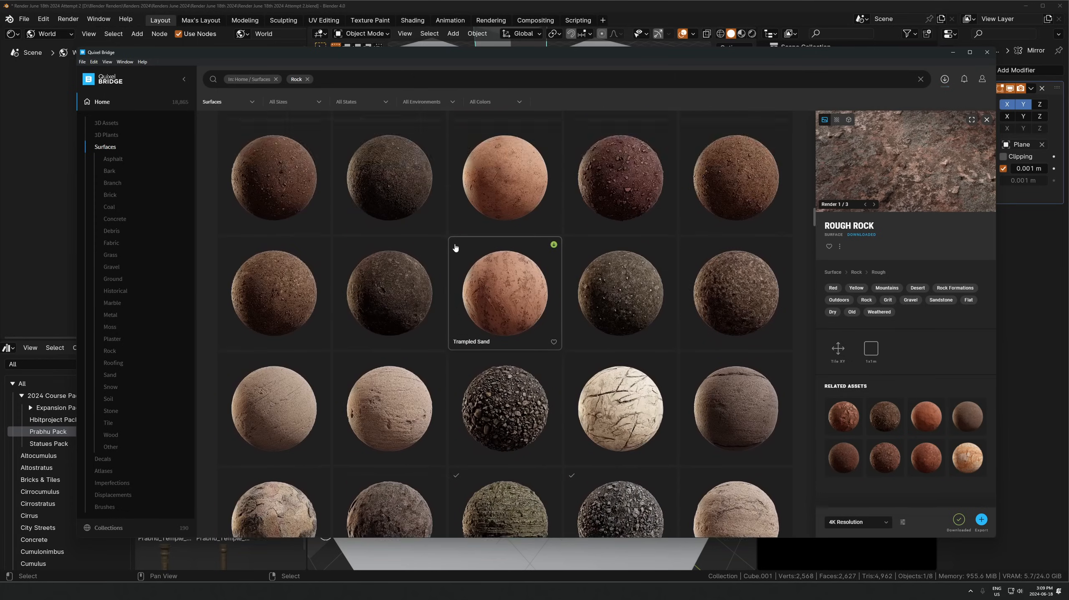
scroll(460, 240, down, 10)
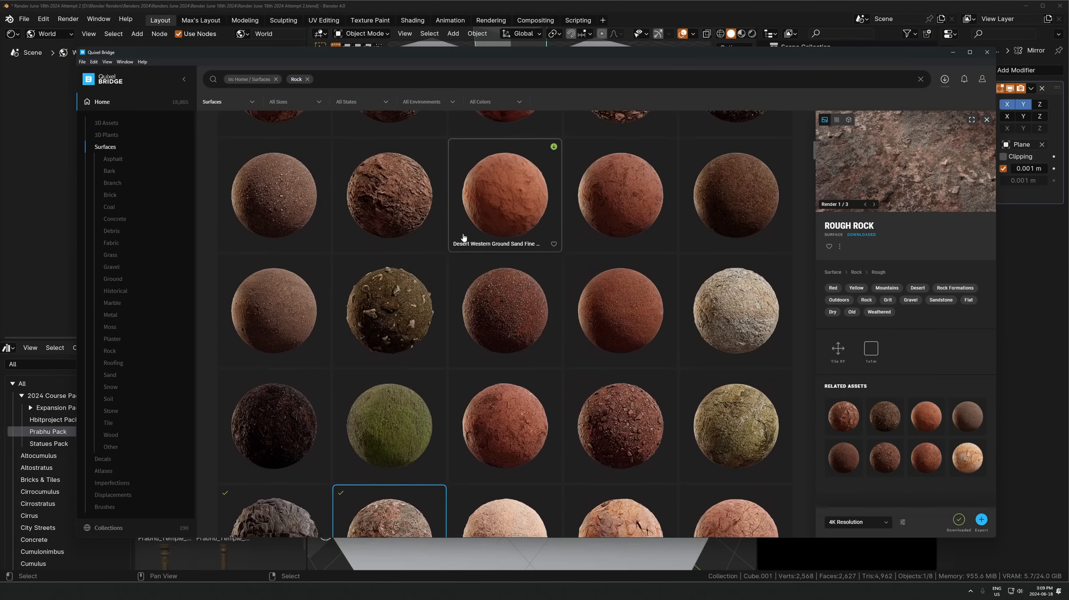
scroll(466, 238, up, 1)
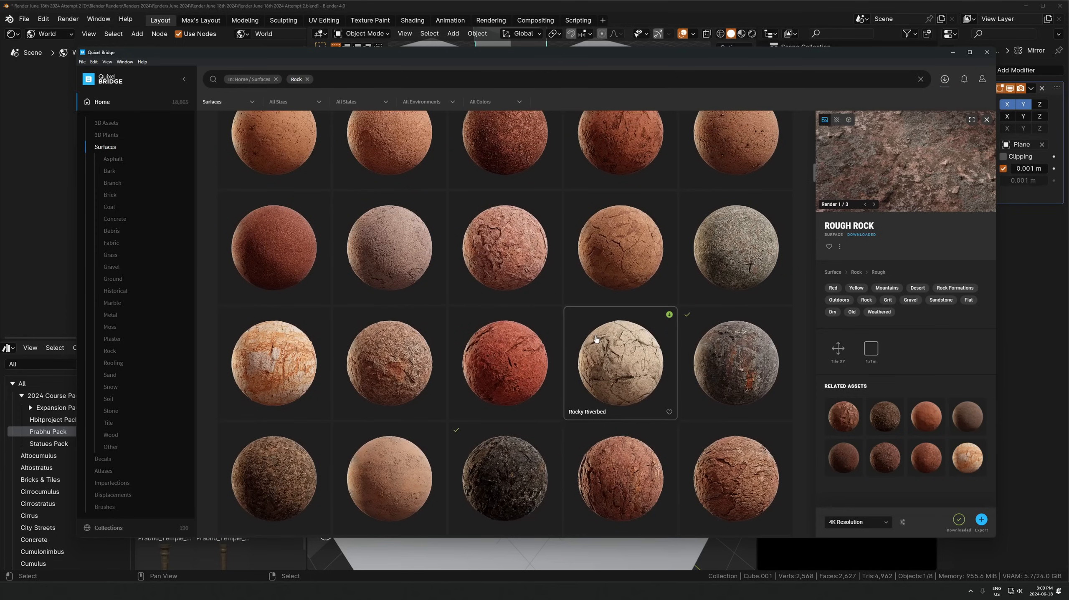
click(620, 361)
Examine the rock surfaces listed beyond Rocky Riverbed and shift the Quixel Bridge window off Blender's modifier settings
scroll(512, 248, down, 10)
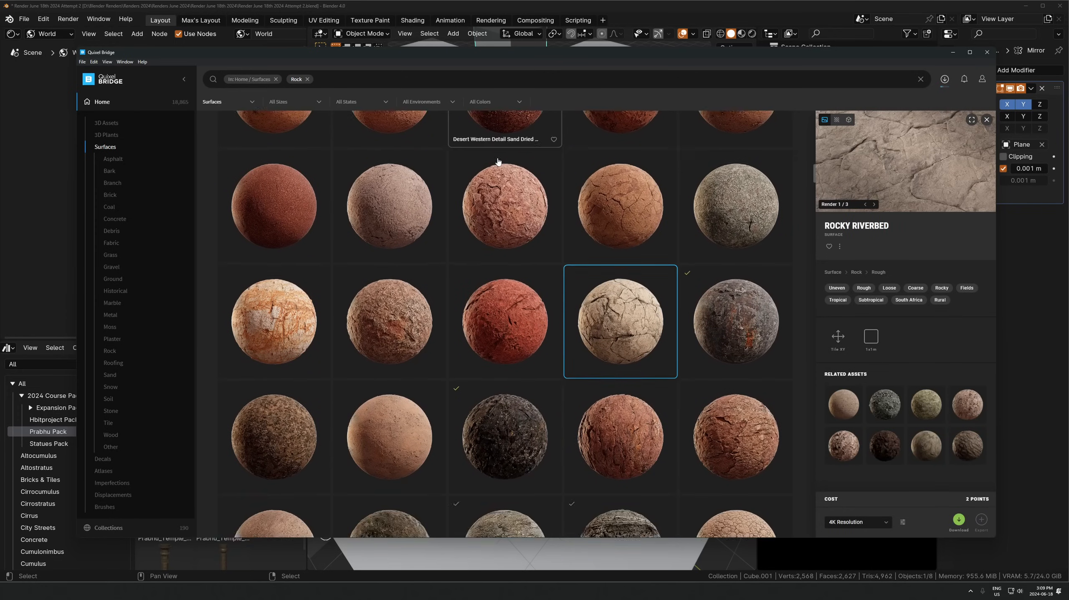
scroll(511, 247, down, 5)
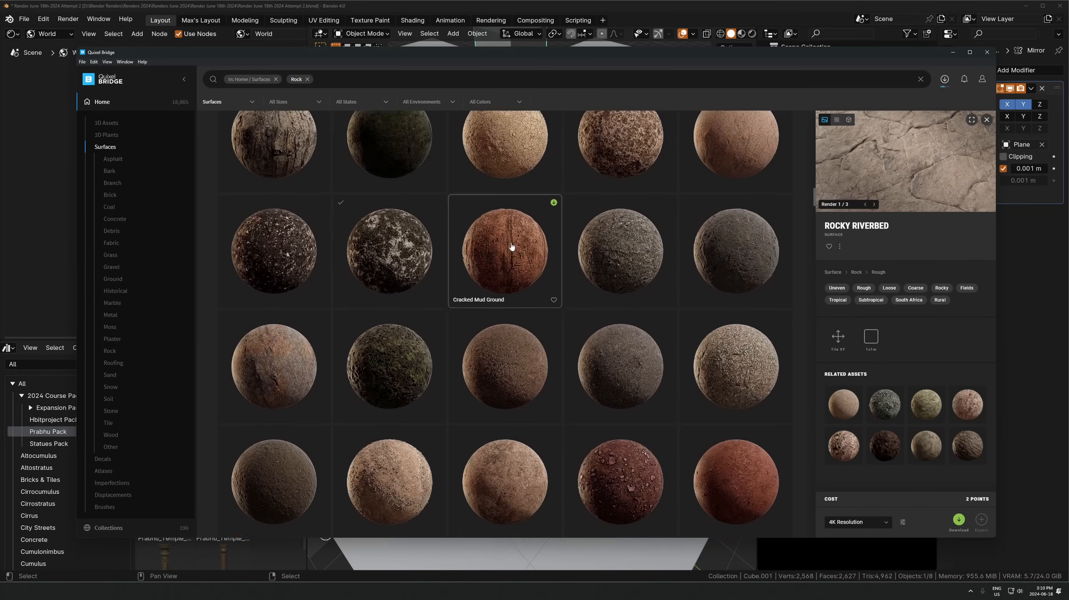
scroll(475, 242, down, 5)
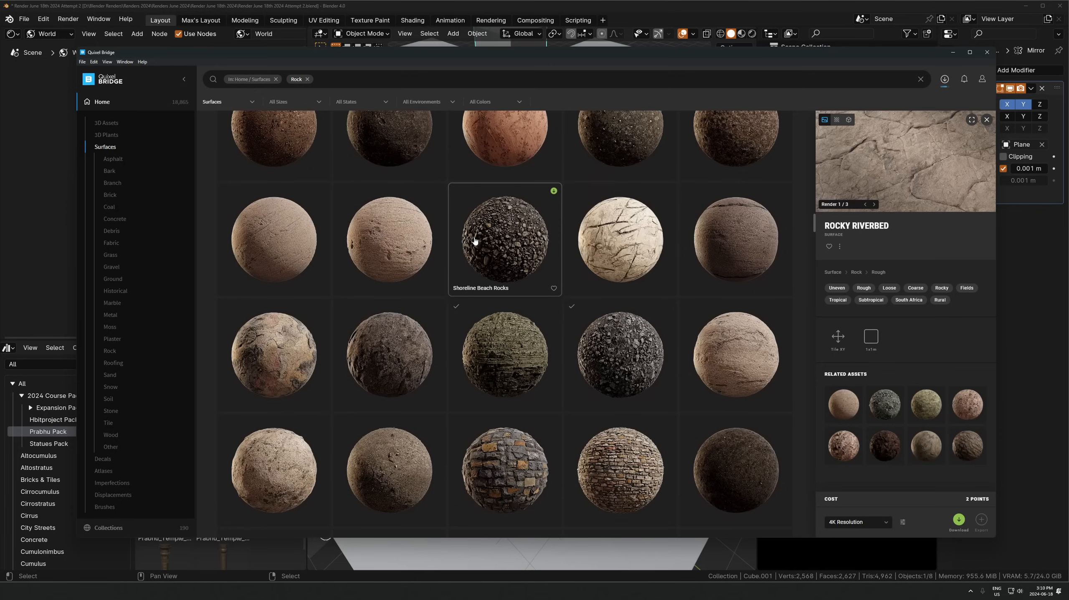
scroll(475, 241, down, 6)
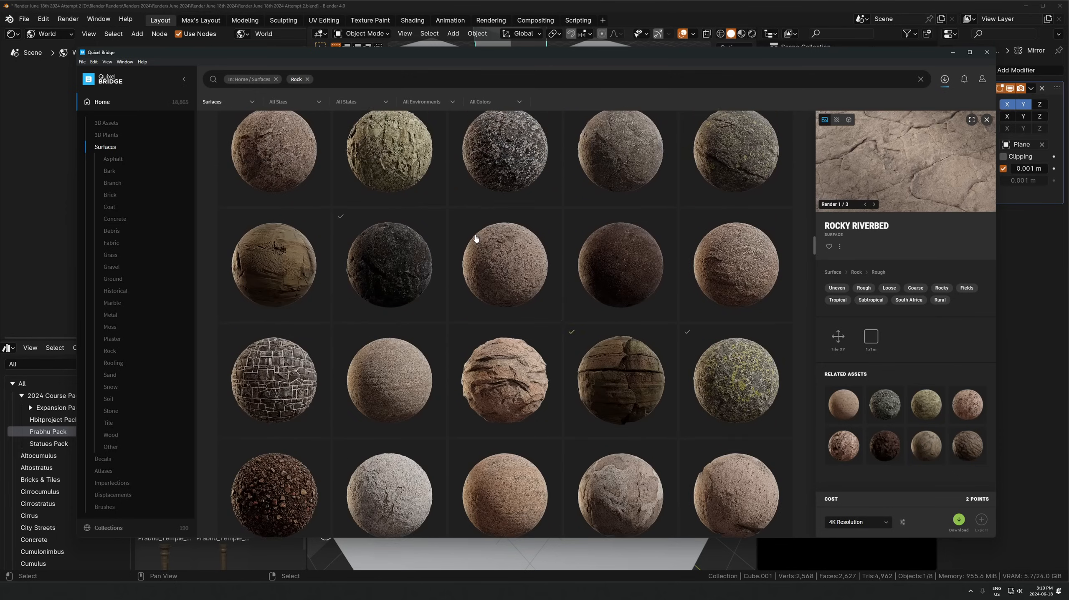
scroll(476, 237, up, 5)
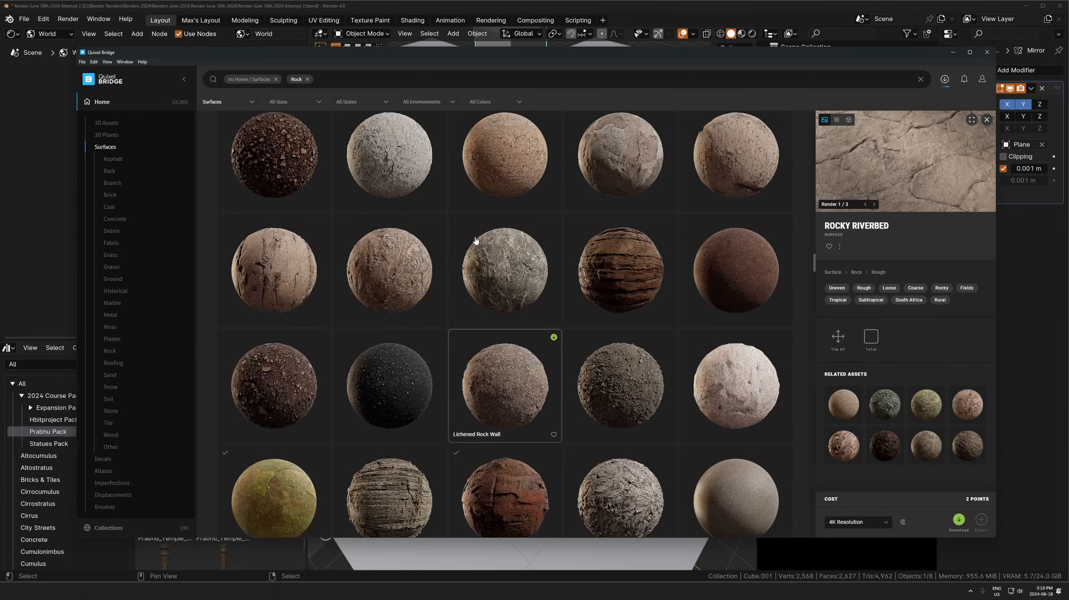
scroll(466, 245, down, 6)
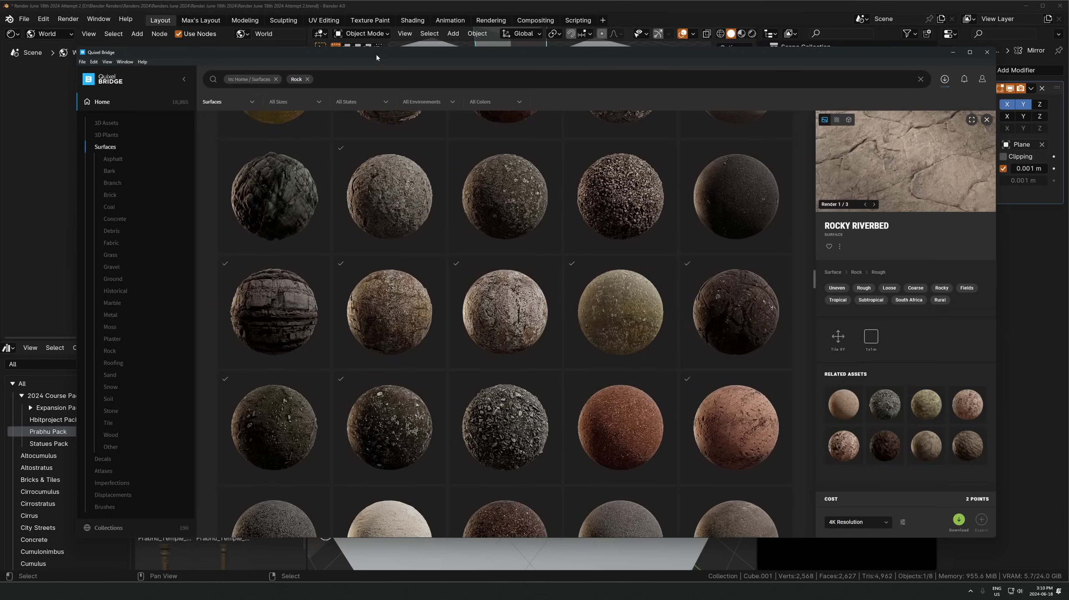
drag(376, 54, 475, 67)
drag(396, 66, 252, 36)
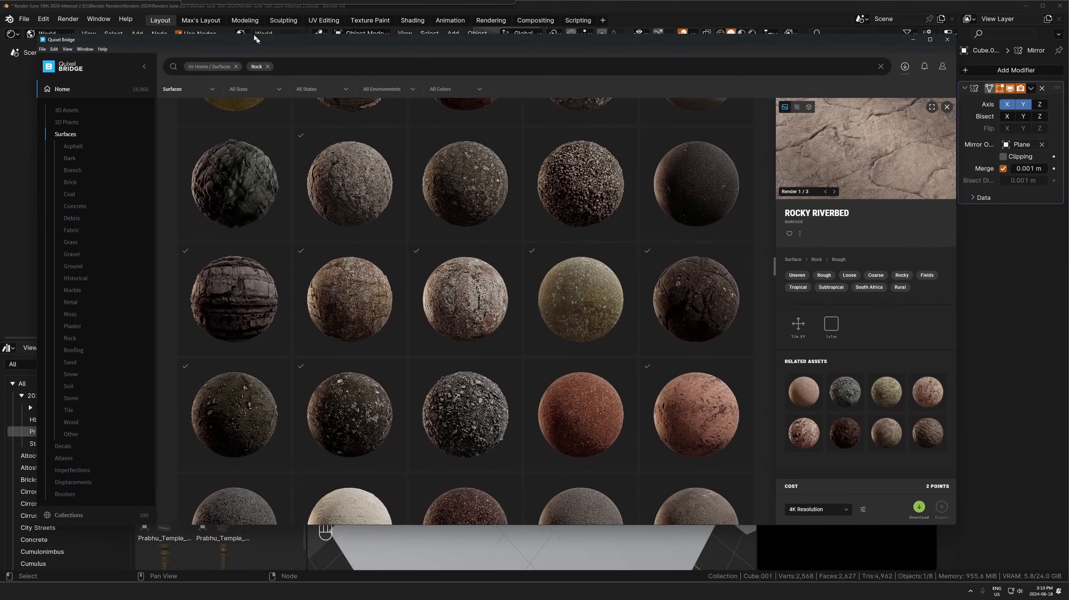
Search deeper through the Rock surfaces for ground and cliff textures and open the Dried Grass on Soil details
scroll(477, 241, down, 5)
scroll(439, 240, down, 6)
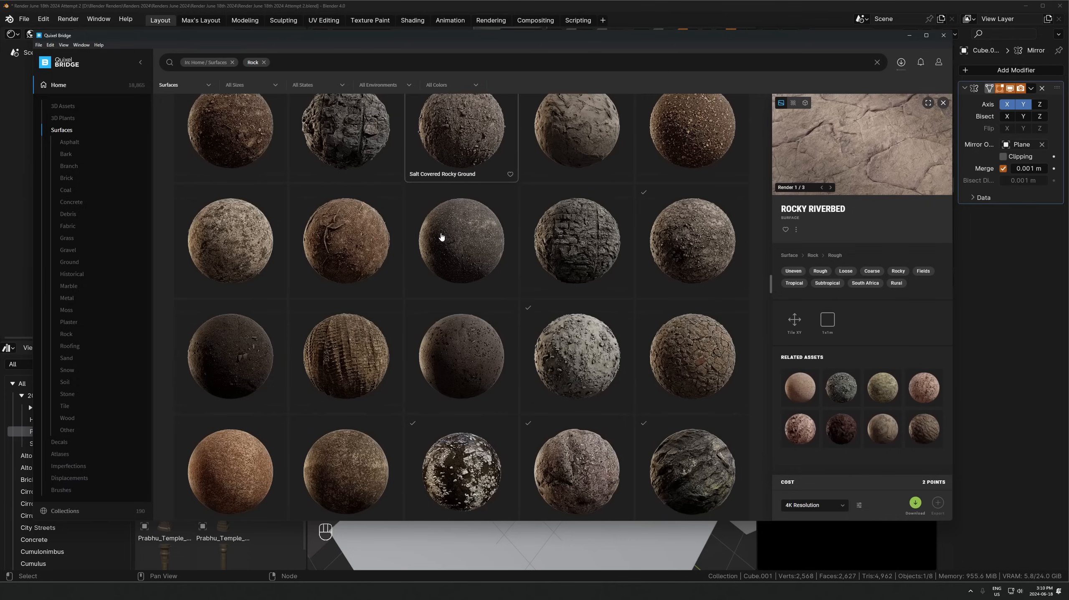
scroll(443, 235, down, 1)
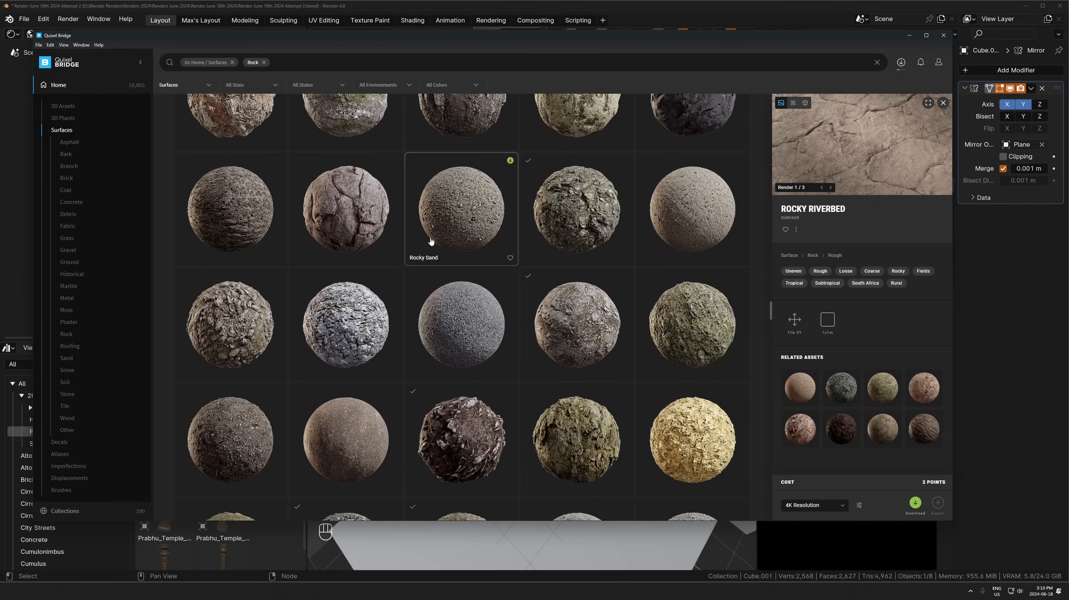
scroll(406, 239, down, 2)
scroll(403, 235, down, 8)
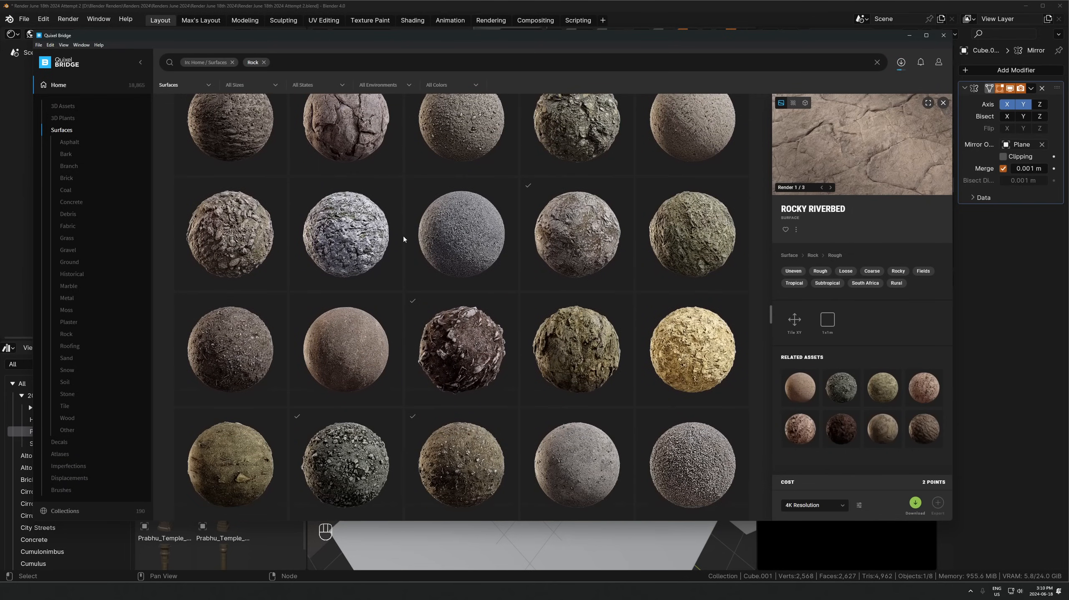
scroll(405, 236, down, 8)
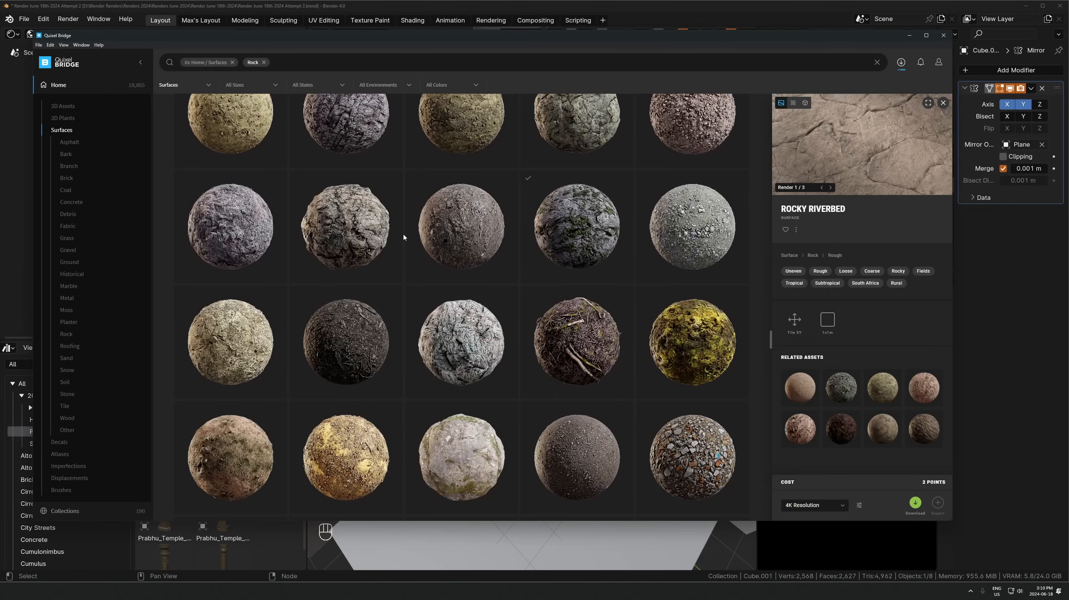
scroll(404, 238, down, 8)
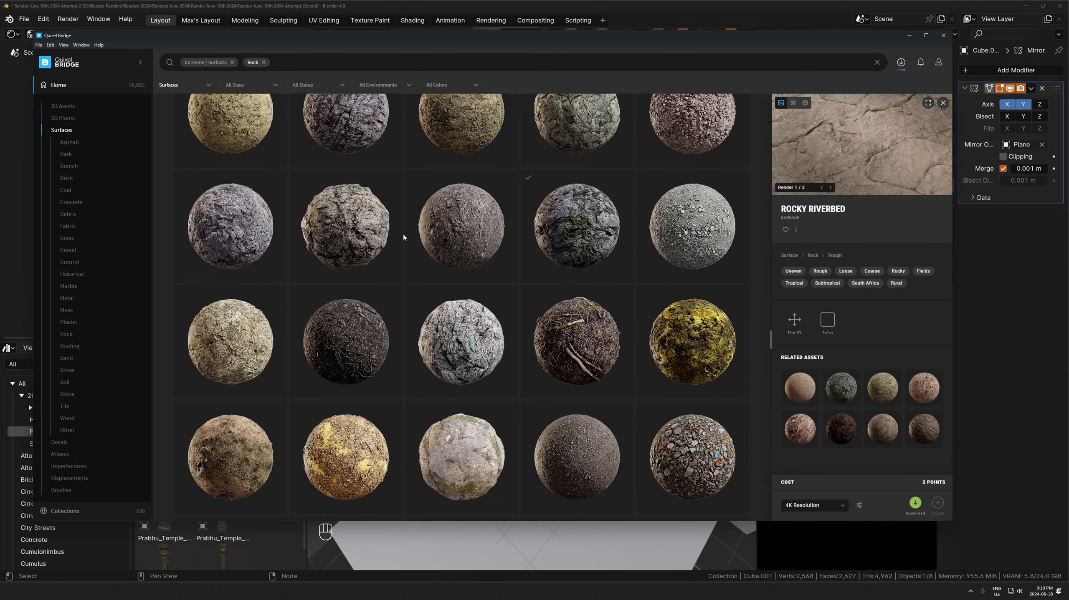
scroll(404, 237, down, 9)
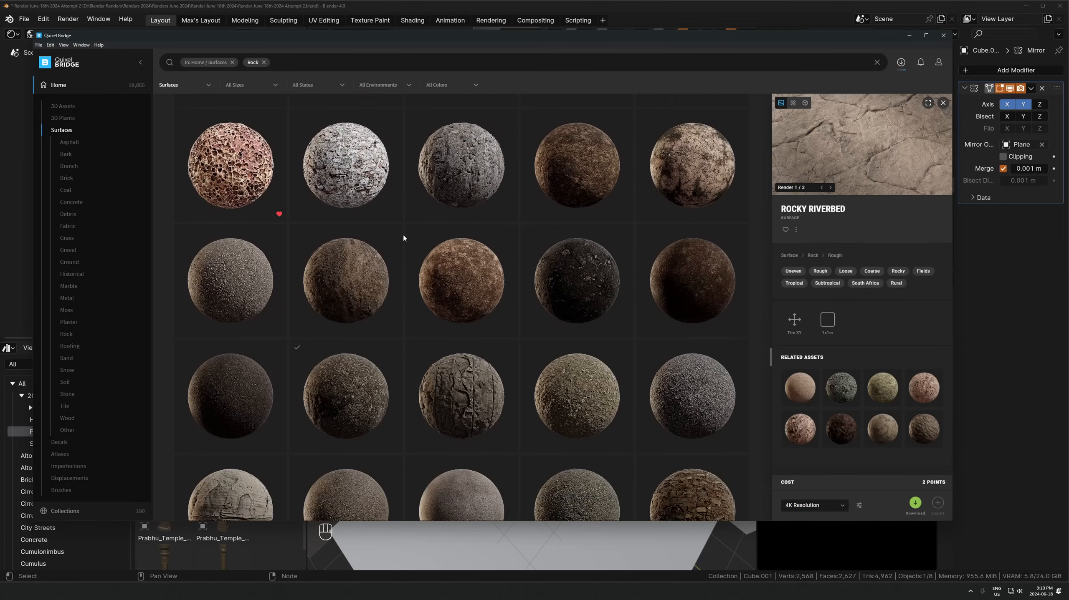
scroll(403, 238, down, 15)
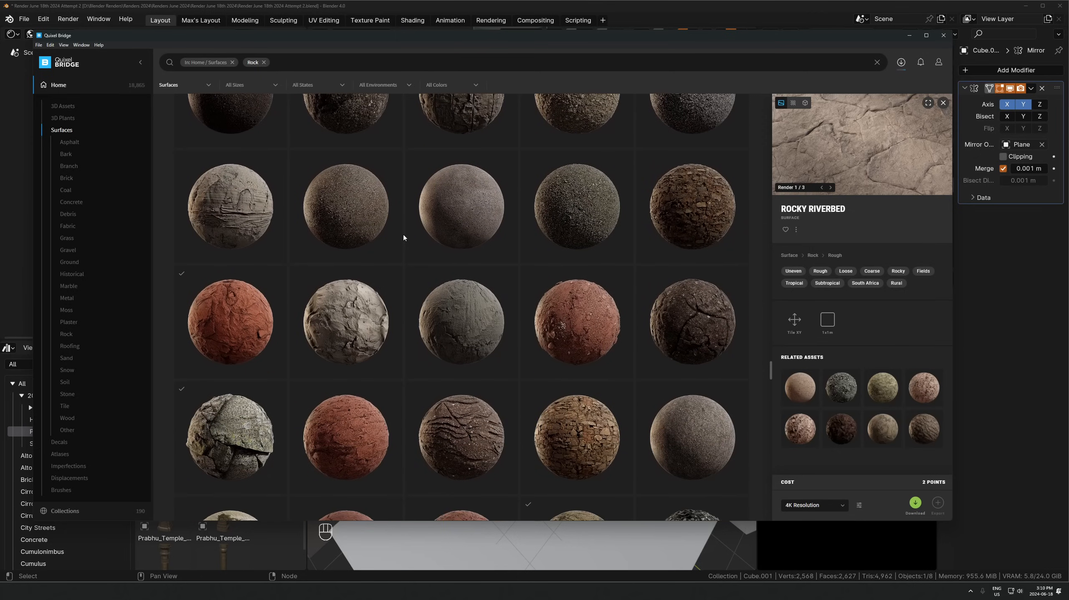
scroll(394, 247, down, 3)
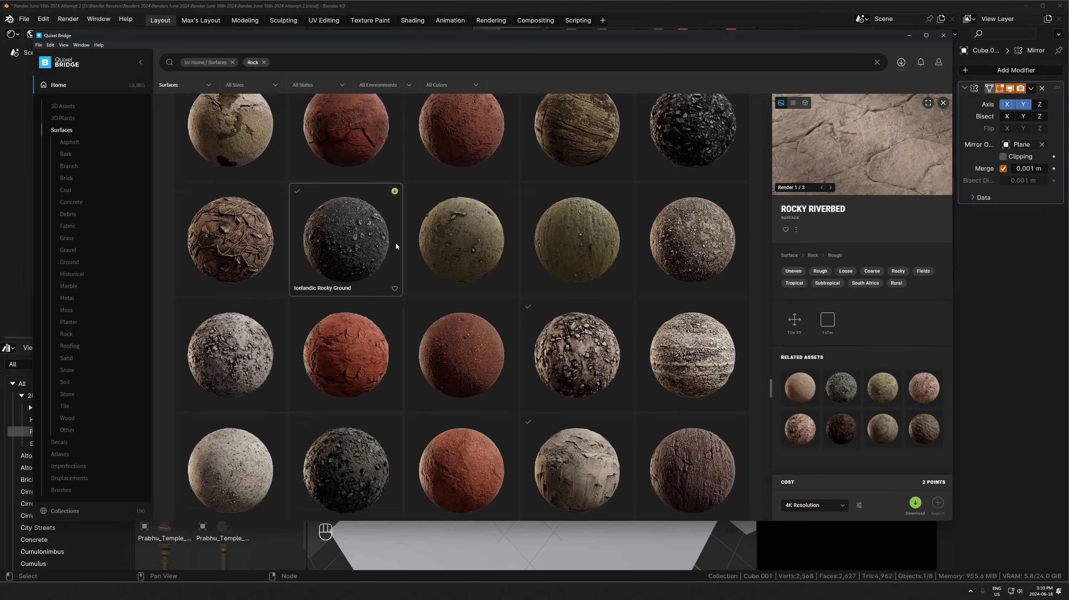
scroll(405, 234, down, 3)
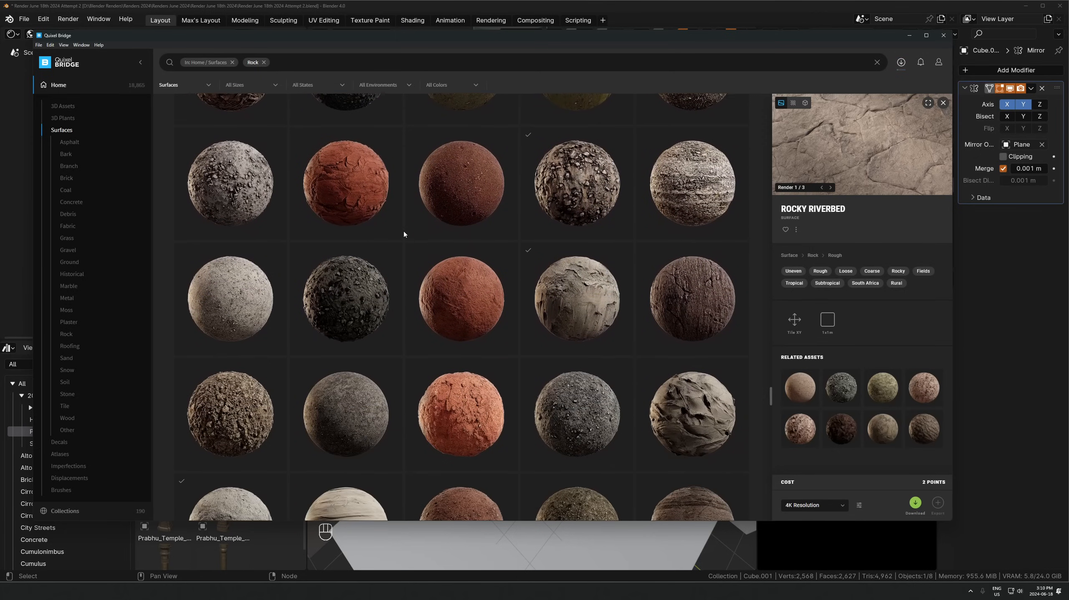
scroll(403, 232, down, 8)
scroll(403, 230, down, 2)
scroll(402, 231, up, 7)
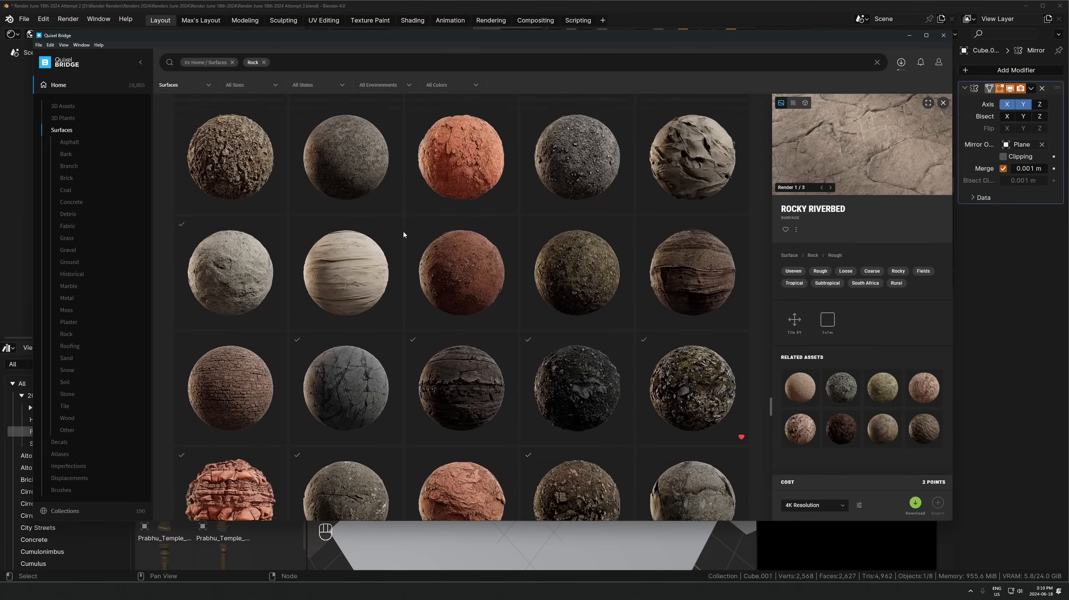
scroll(402, 231, down, 9)
scroll(403, 232, down, 6)
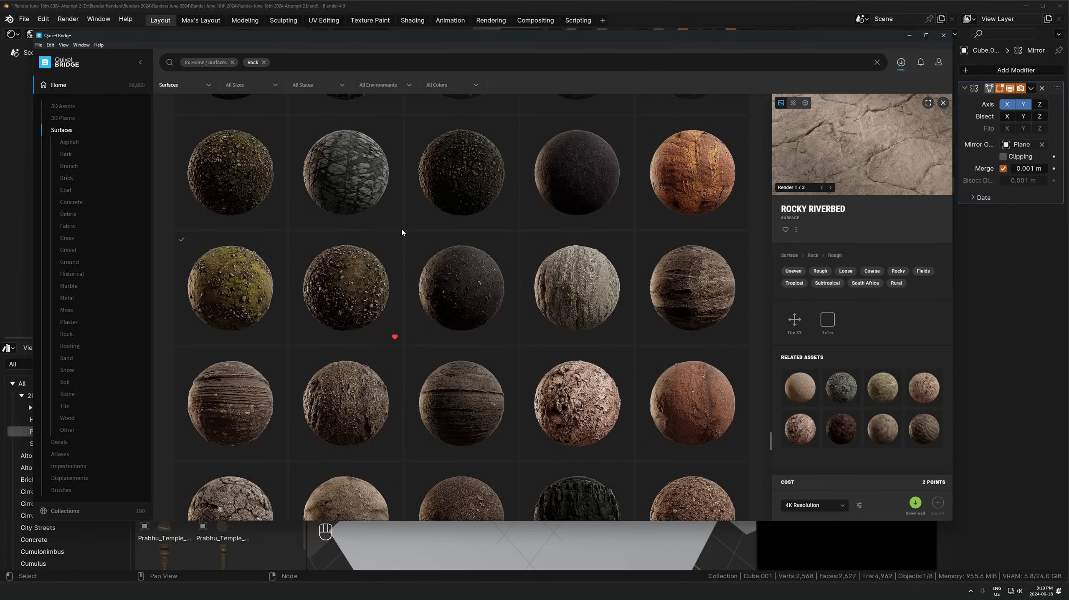
scroll(402, 232, down, 5)
scroll(420, 278, down, 8)
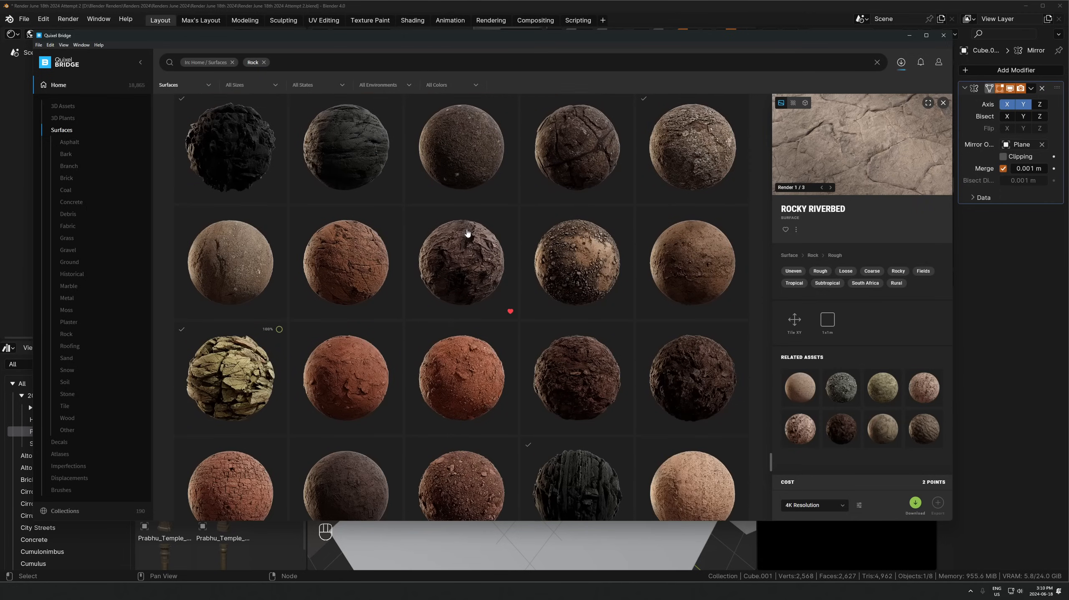
scroll(408, 262, down, 3)
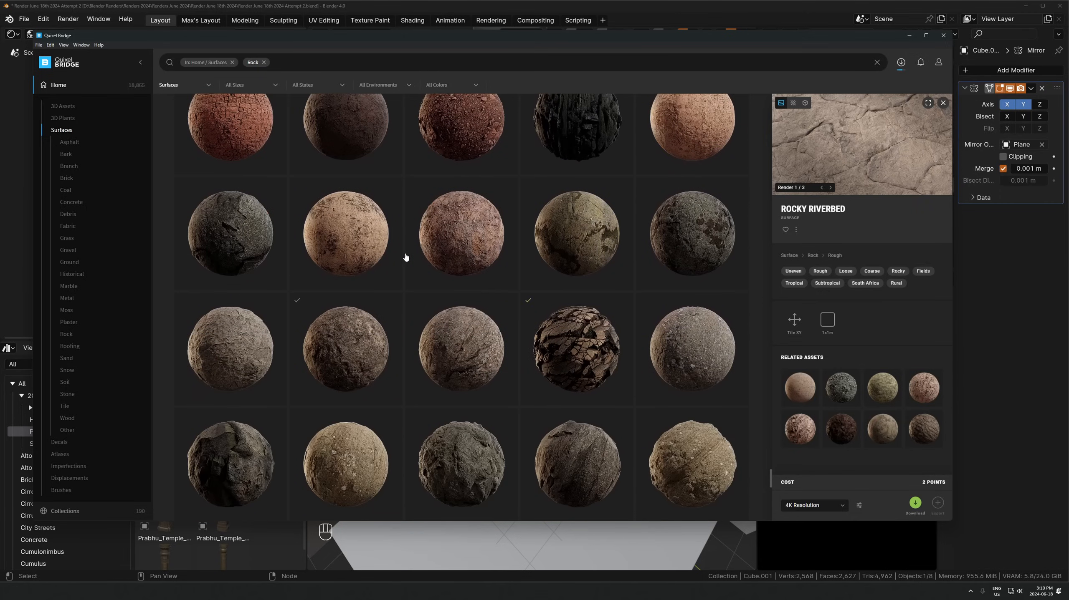
click(329, 250)
Search further down the Rock surfaces and compare the details of Cracked Smooth Rock, Cracked Rock and Rocky Ground
scroll(378, 262, down, 8)
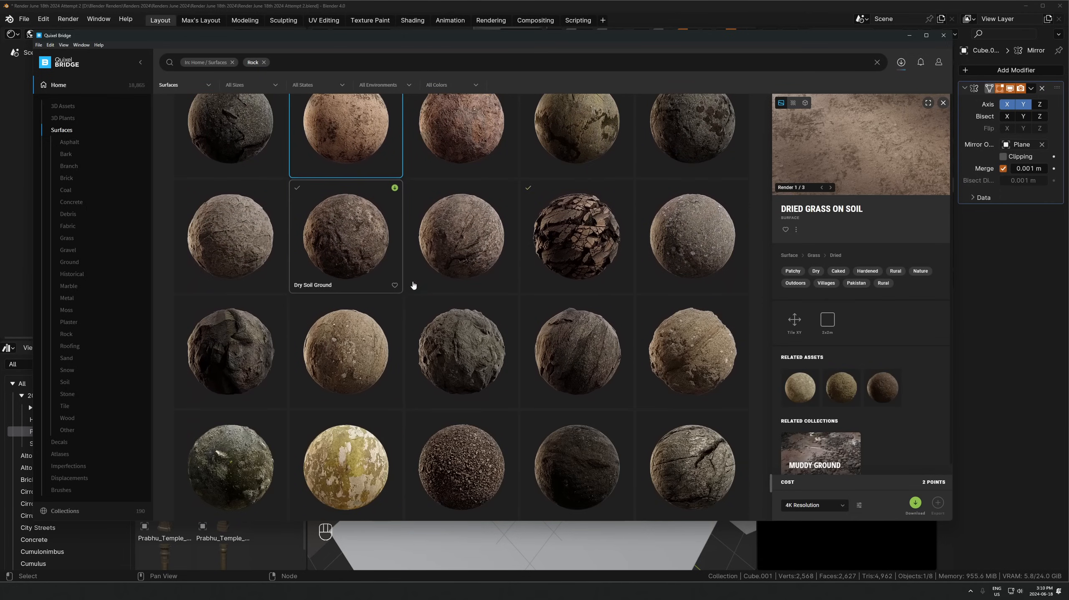
scroll(421, 302, down, 10)
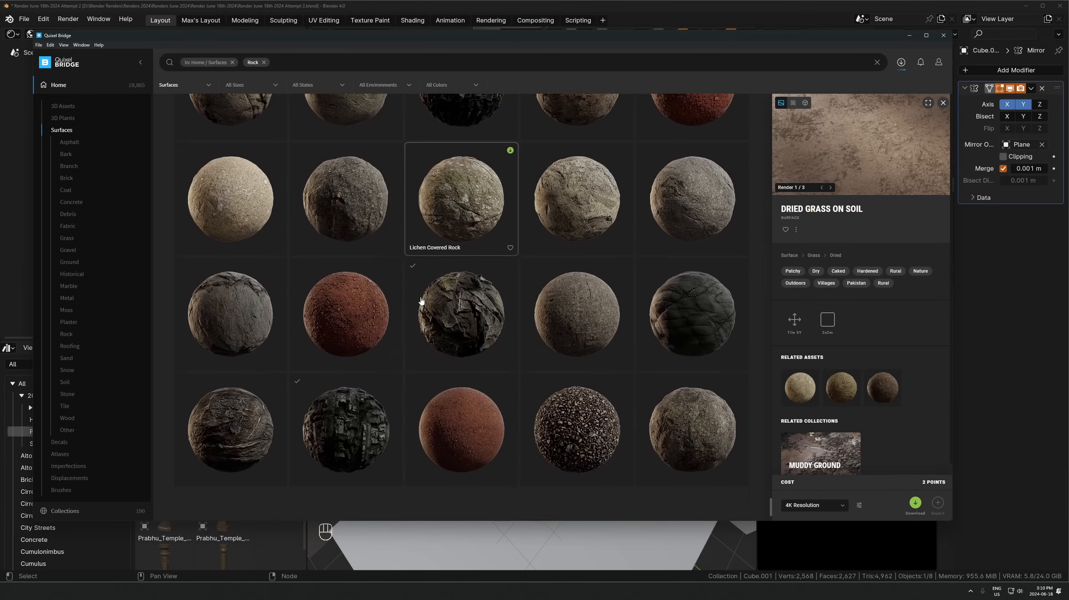
scroll(421, 298, down, 10)
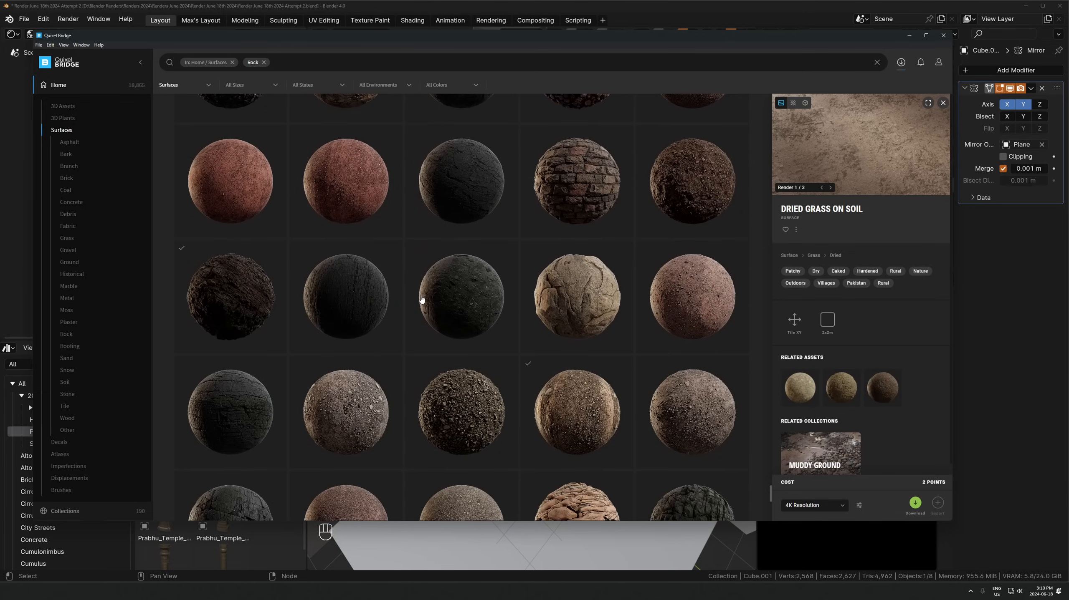
scroll(422, 299, down, 10)
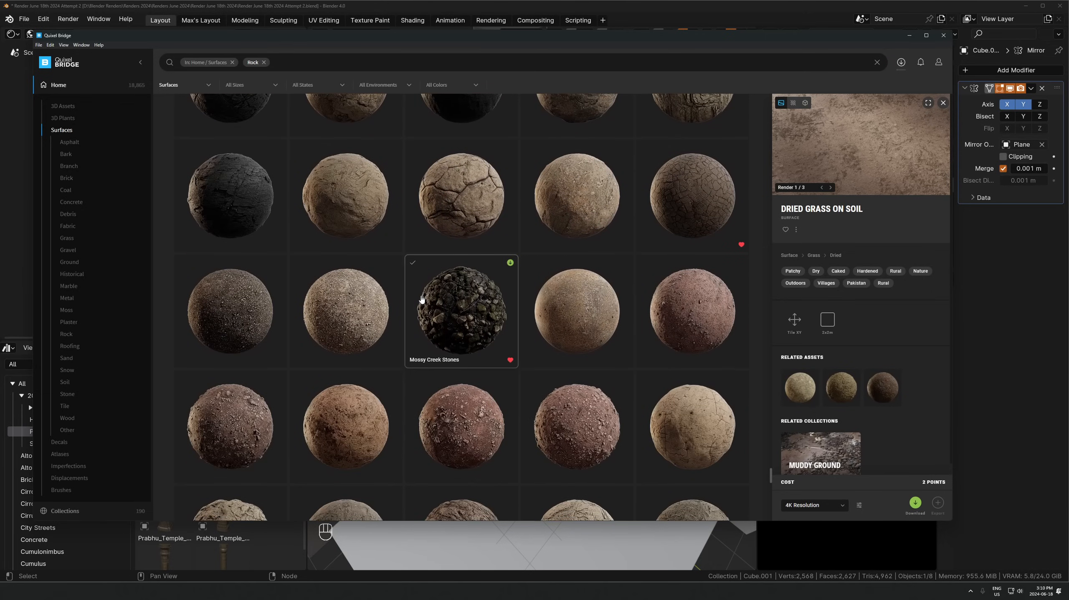
scroll(436, 262, down, 4)
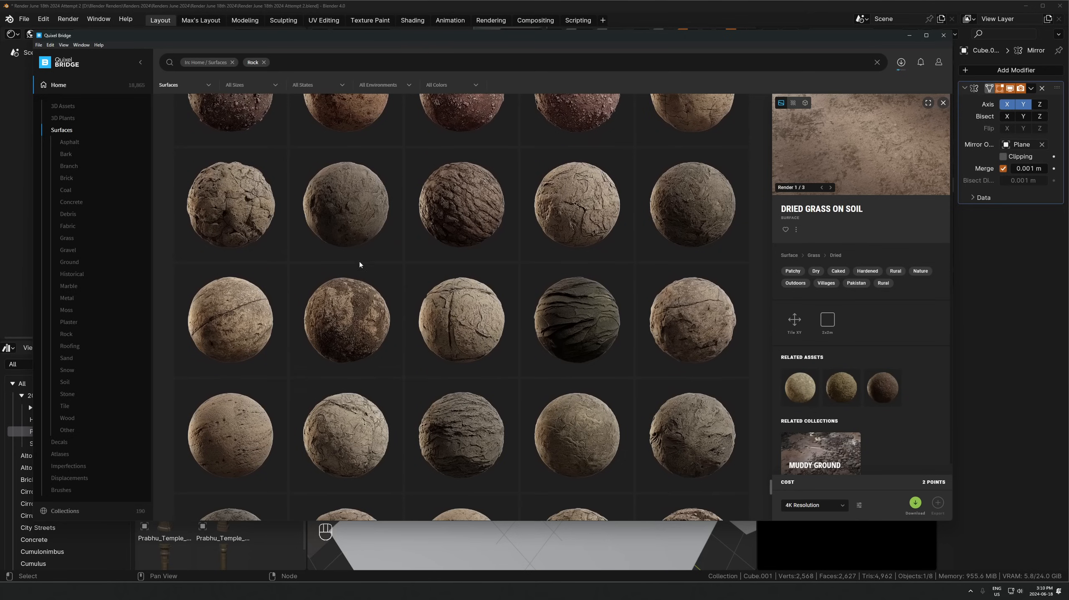
click(203, 179)
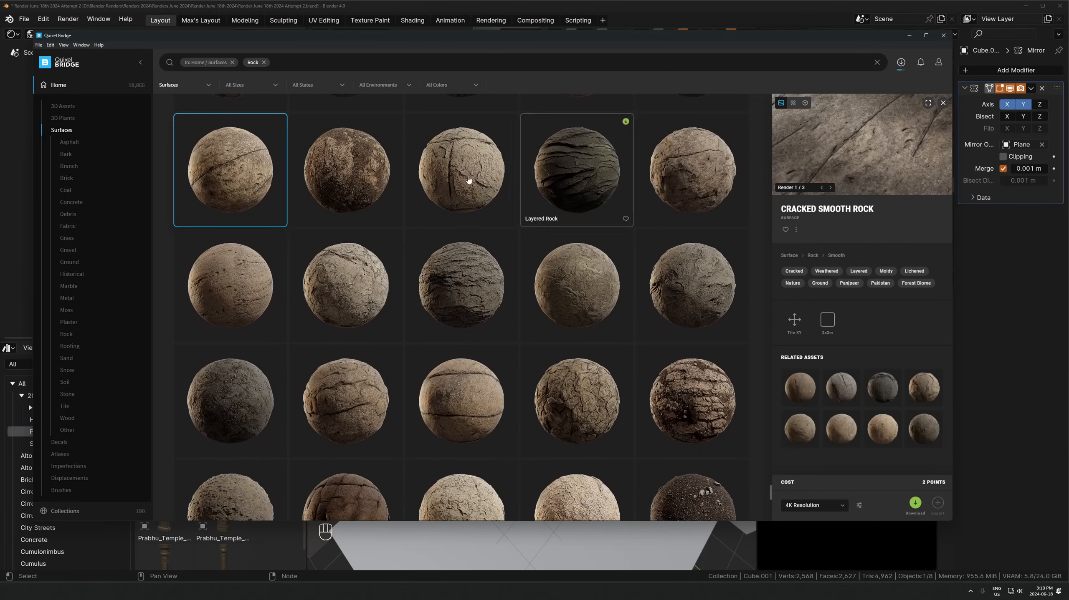
click(682, 181)
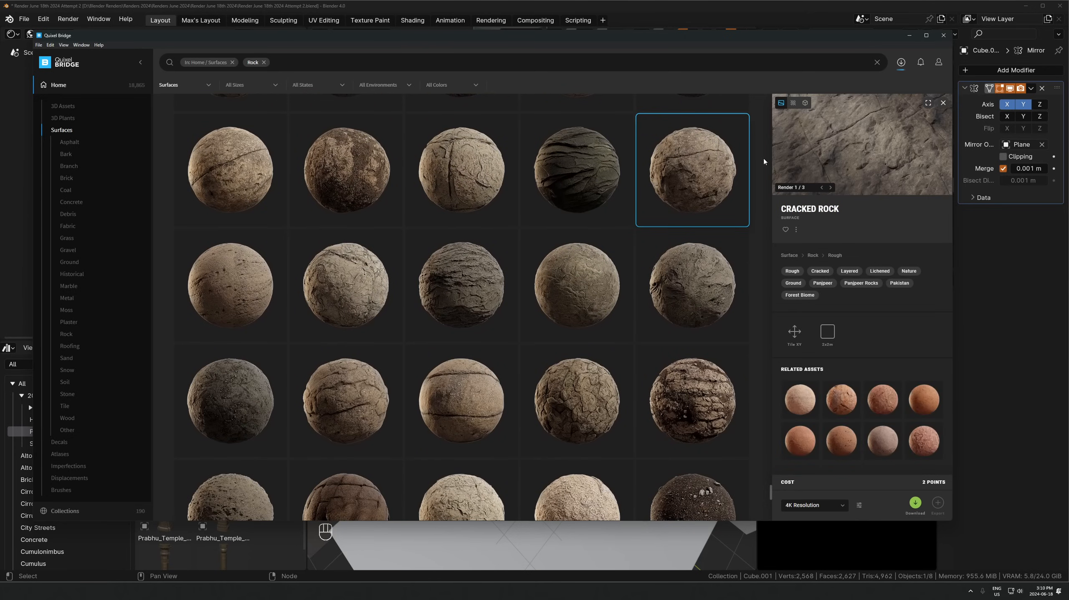
click(346, 172)
Look through more Rock surfaces and compare the Layered Beach Rock details with the darker forest Rocky Ground
scroll(471, 215, down, 2)
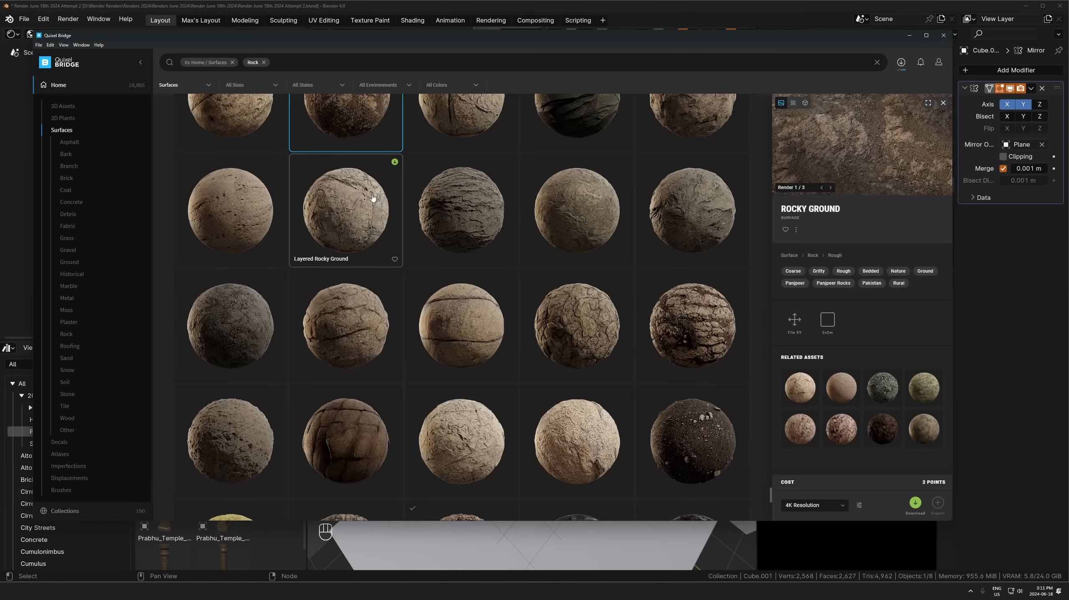
scroll(252, 302, down, 3)
scroll(272, 258, down, 12)
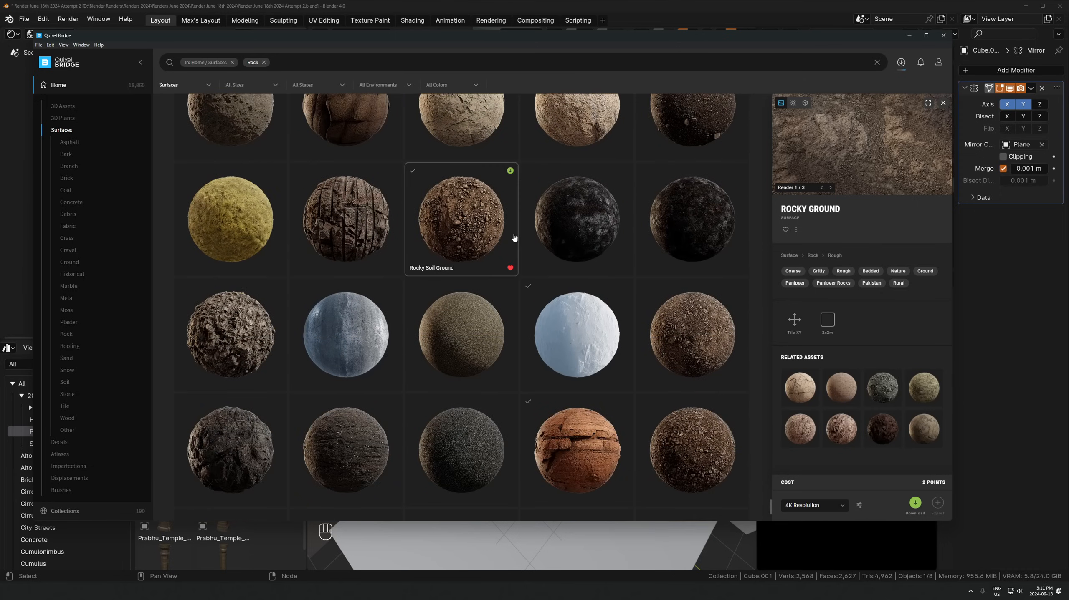
scroll(401, 338, down, 3)
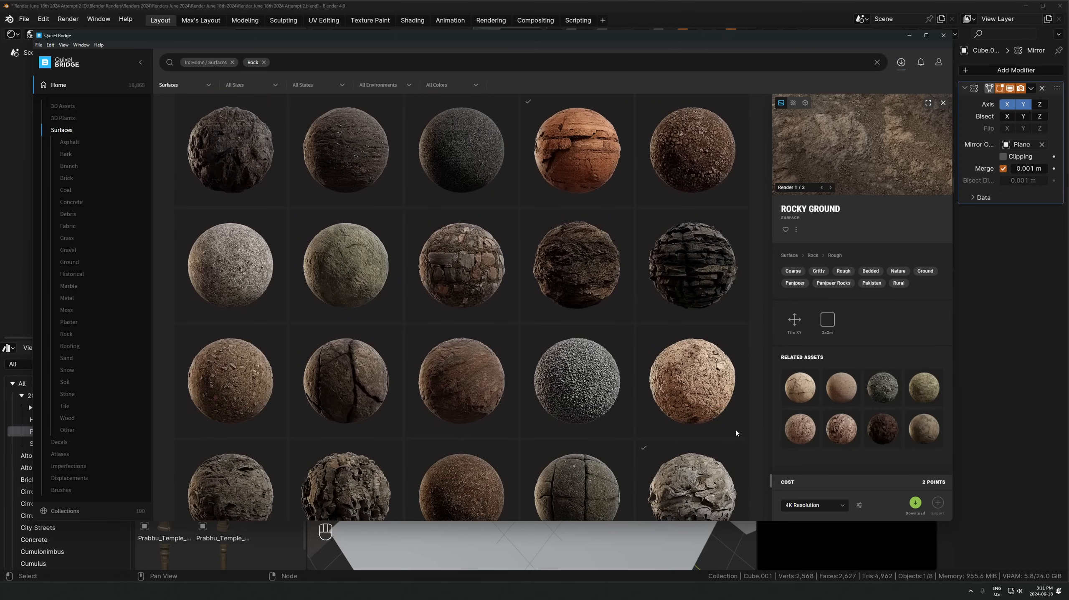
scroll(393, 399, down, 6)
click(391, 396)
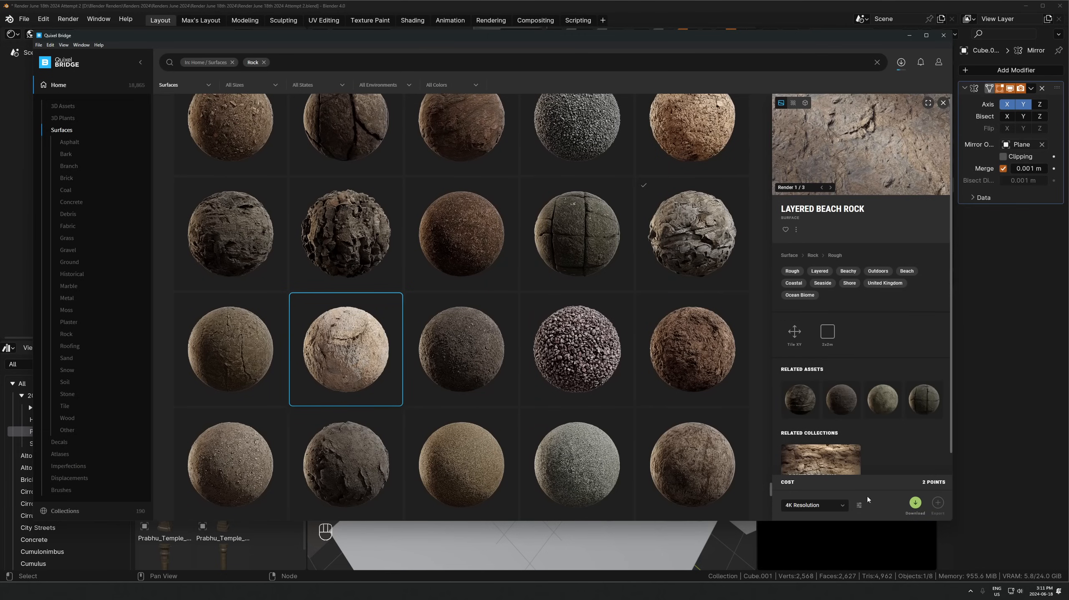
click(680, 444)
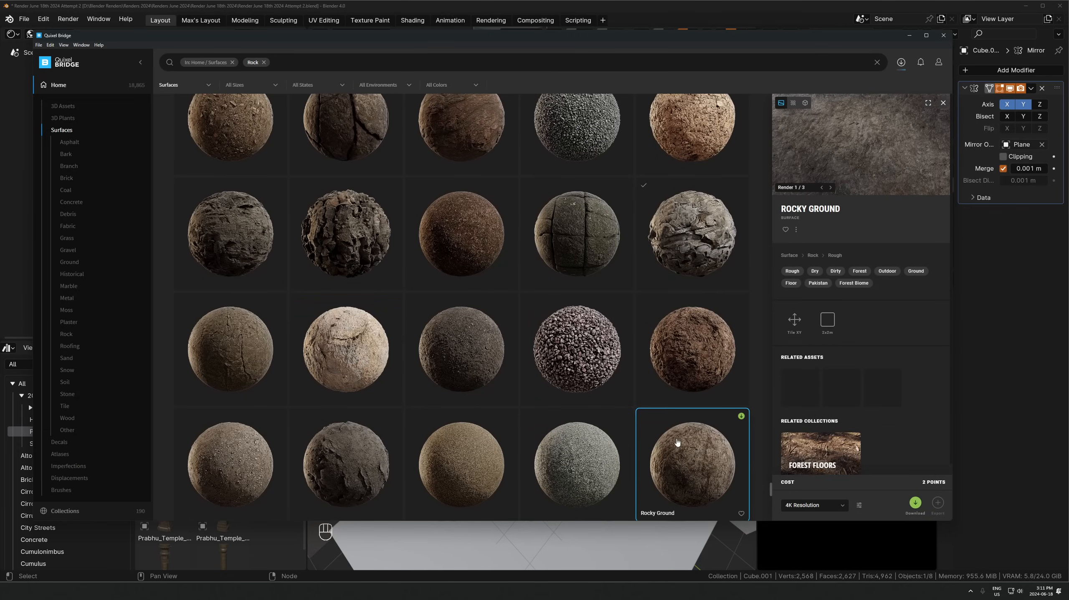
Mark the forest Rocky Ground as a favourite, and download Layered Beach Rock at 4K resolution and export it to Blender
click(338, 346)
scroll(680, 357, down, 2)
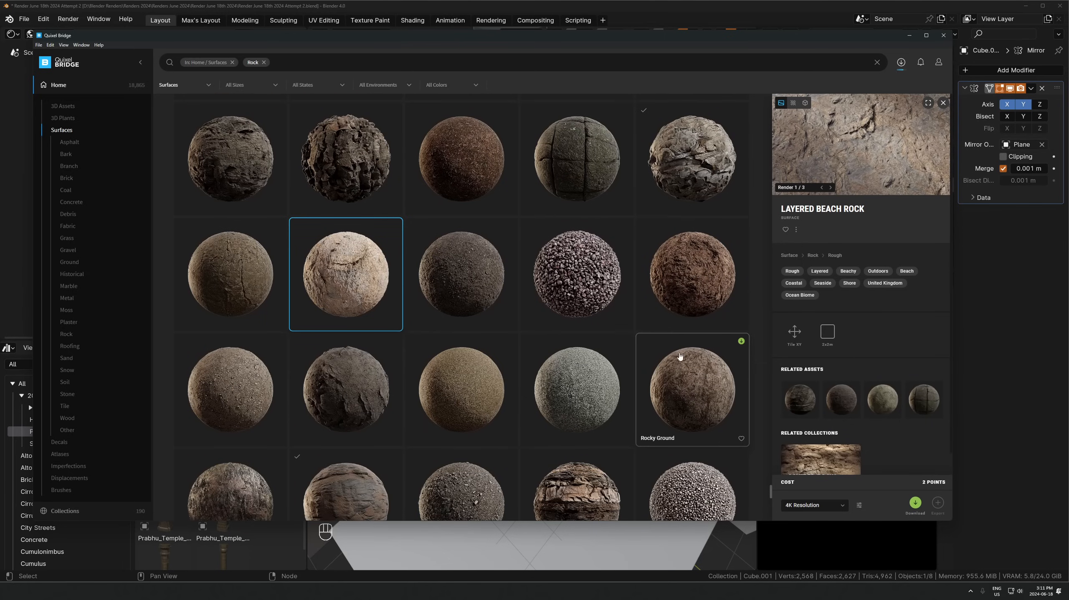
click(741, 440)
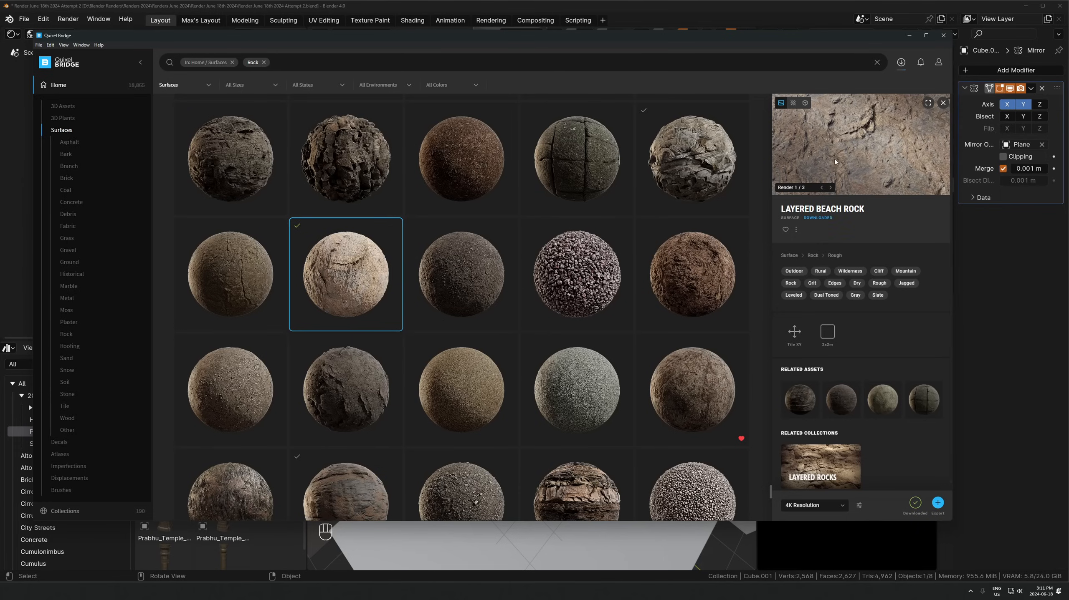
click(938, 505)
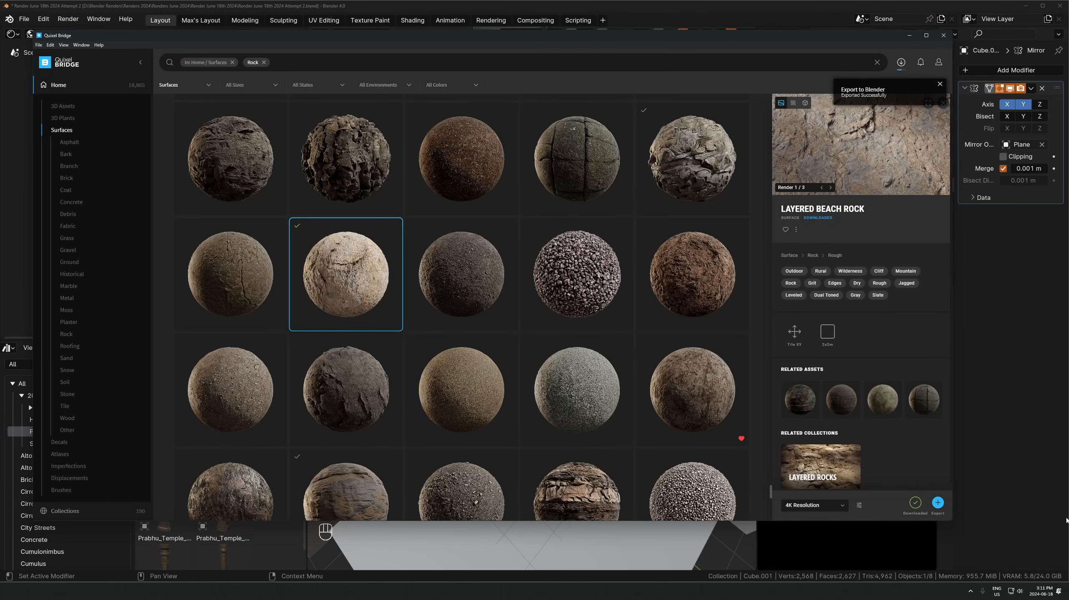
Switch to Blender and assign the imported Layered_Beach_ud5tachlw material to the platform floor plane
click(605, 13)
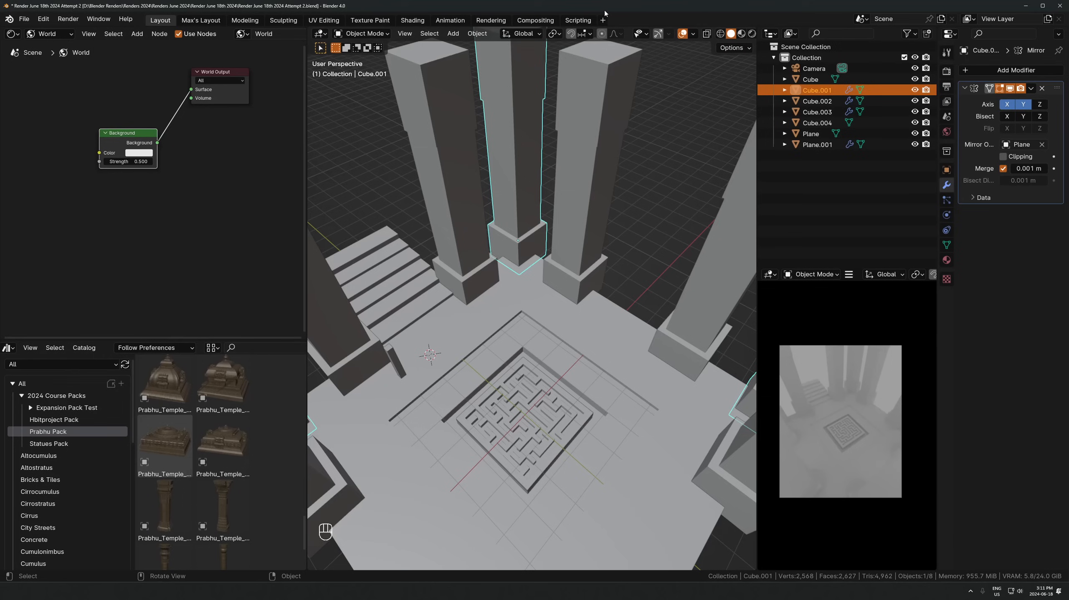
click(564, 298)
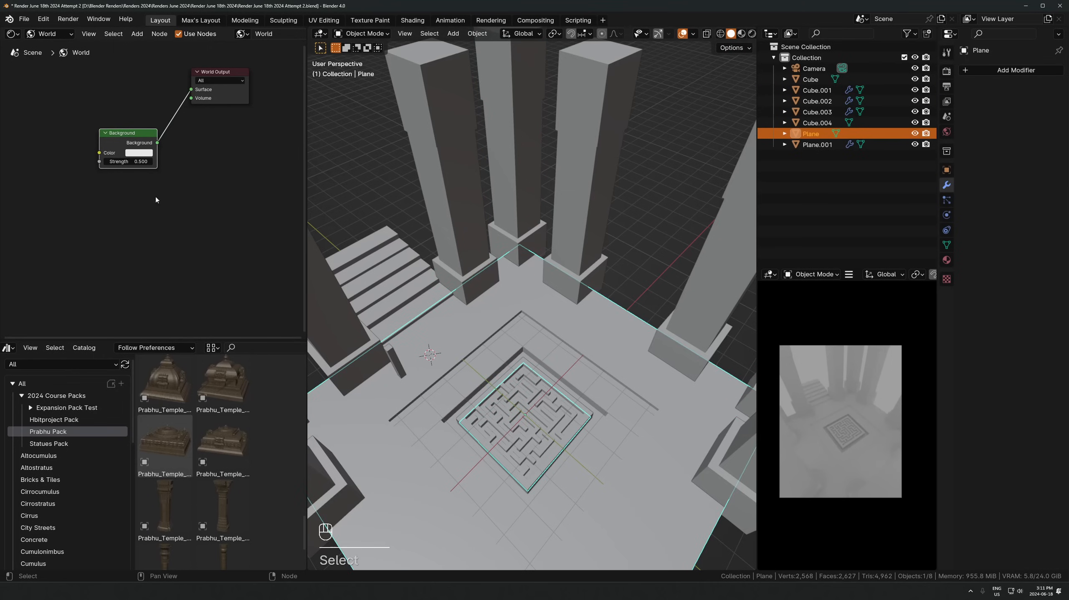
click(54, 38)
click(45, 61)
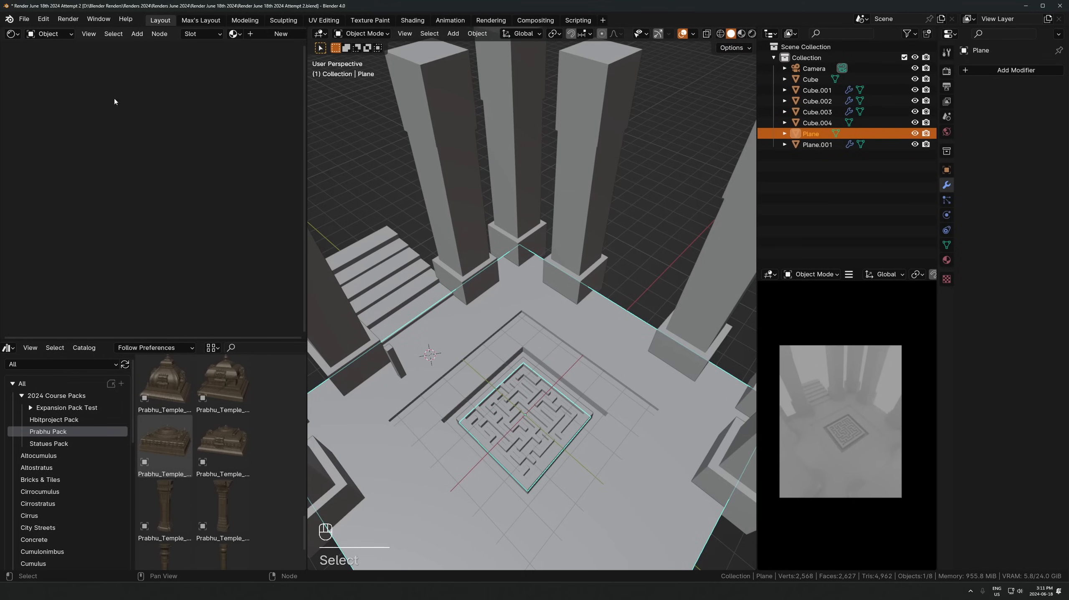
click(234, 35)
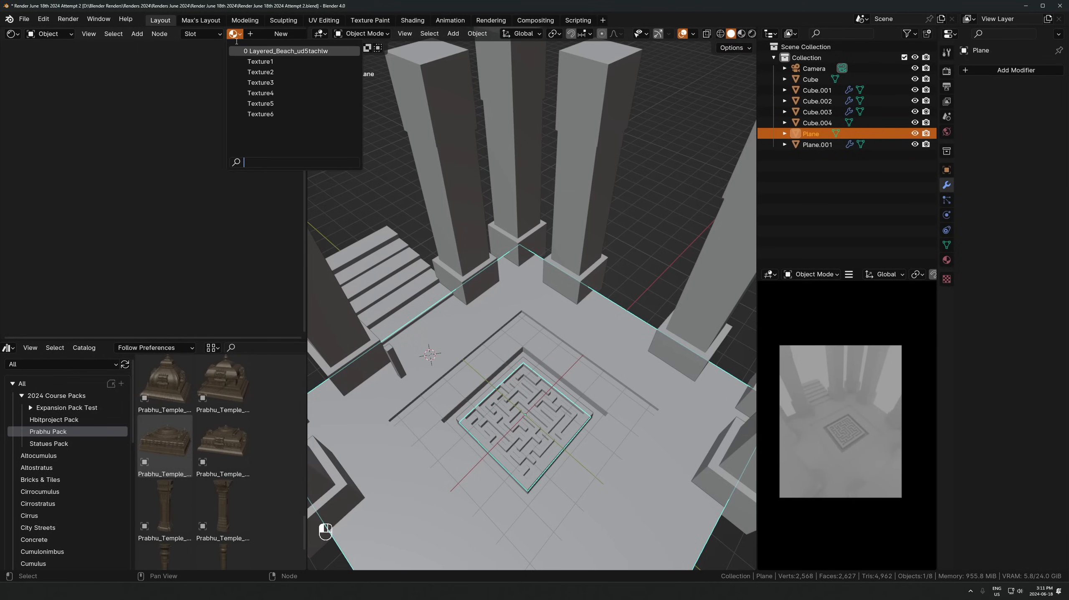
click(257, 53)
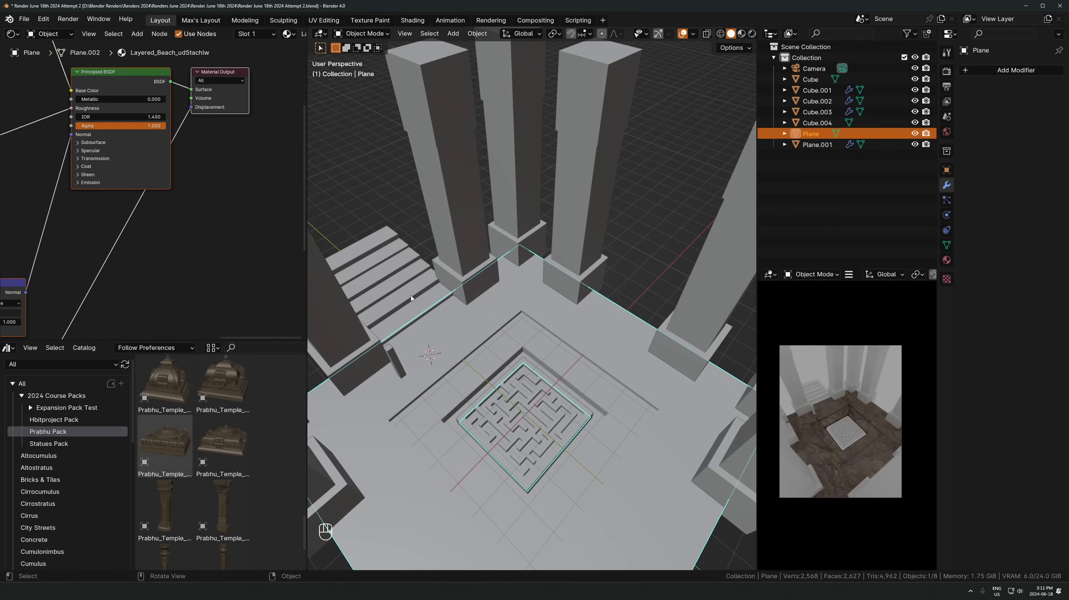
Link the floor plane's material to the three mirrored pillar objects Cube.001, Cube.002 and Cube.003
scroll(446, 233, down, 3)
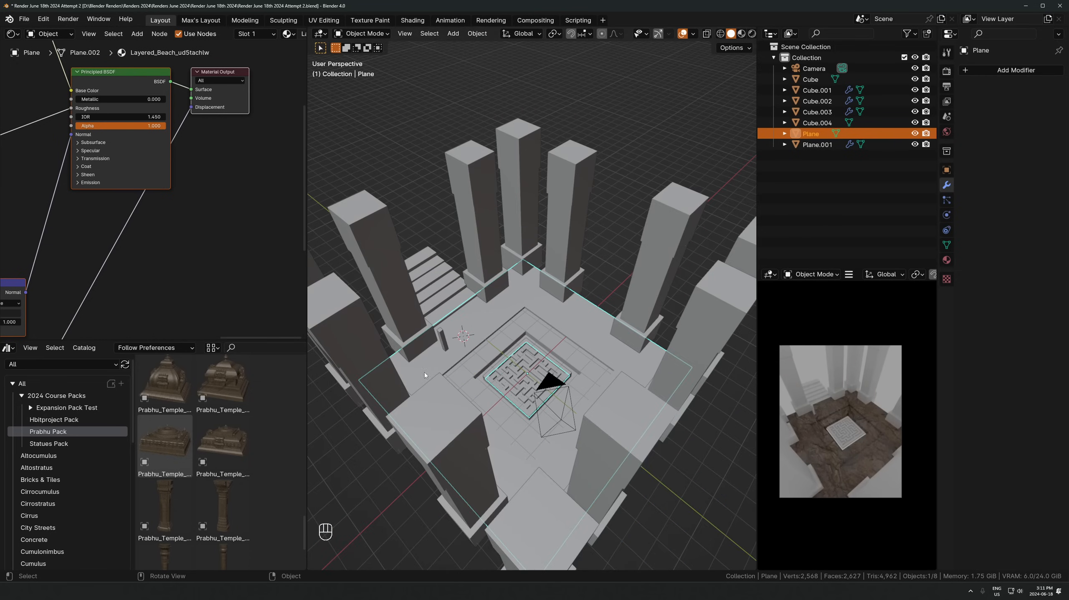
drag(538, 212, 587, 227)
middle_drag(587, 227, 559, 306)
shift+click(558, 304)
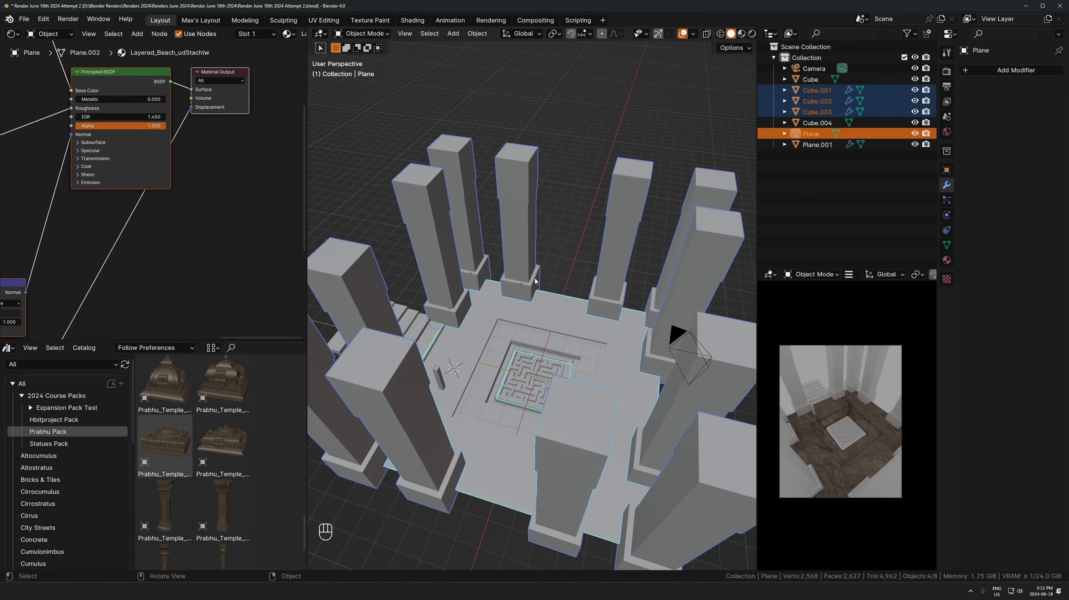
middle_drag(612, 250, 575, 367)
key(ctrl+l)
click(574, 367)
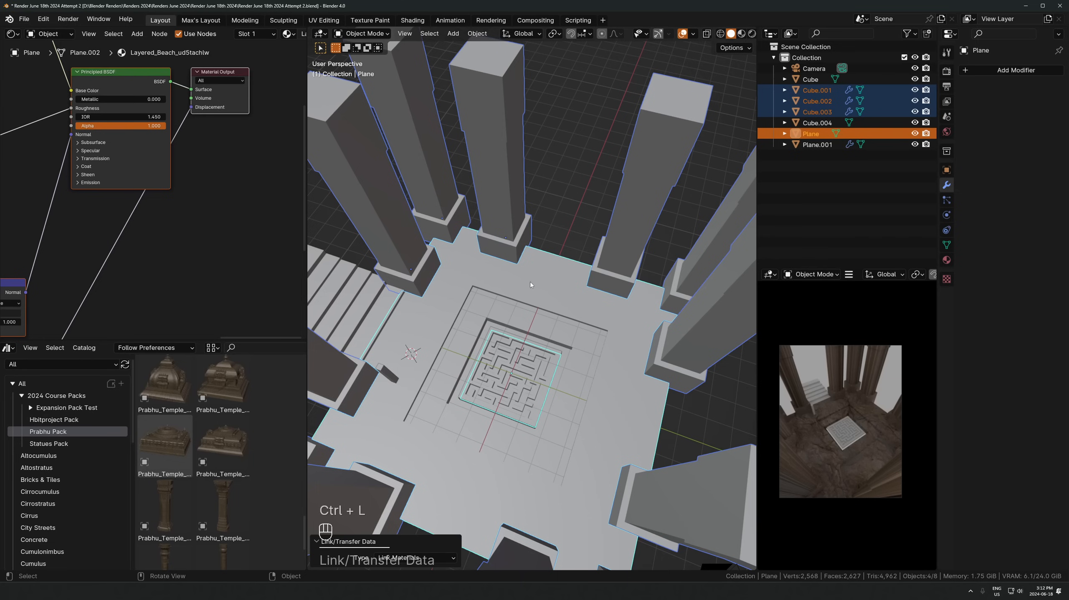
Unwrap the UVs of all faces on the three mirrored pillar objects
shift+middle_drag(531, 282, 547, 312)
scroll(548, 311, down, 1)
scroll(886, 462, up, 4)
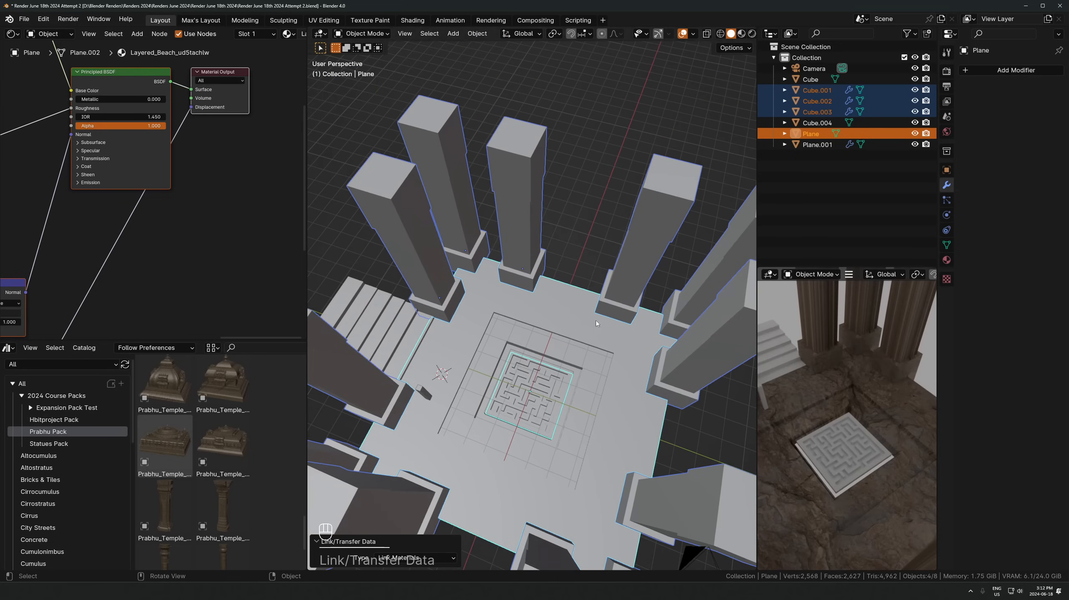
click(518, 236)
shift+click(454, 222)
shift+click(423, 241)
key(Tab)
key(a)
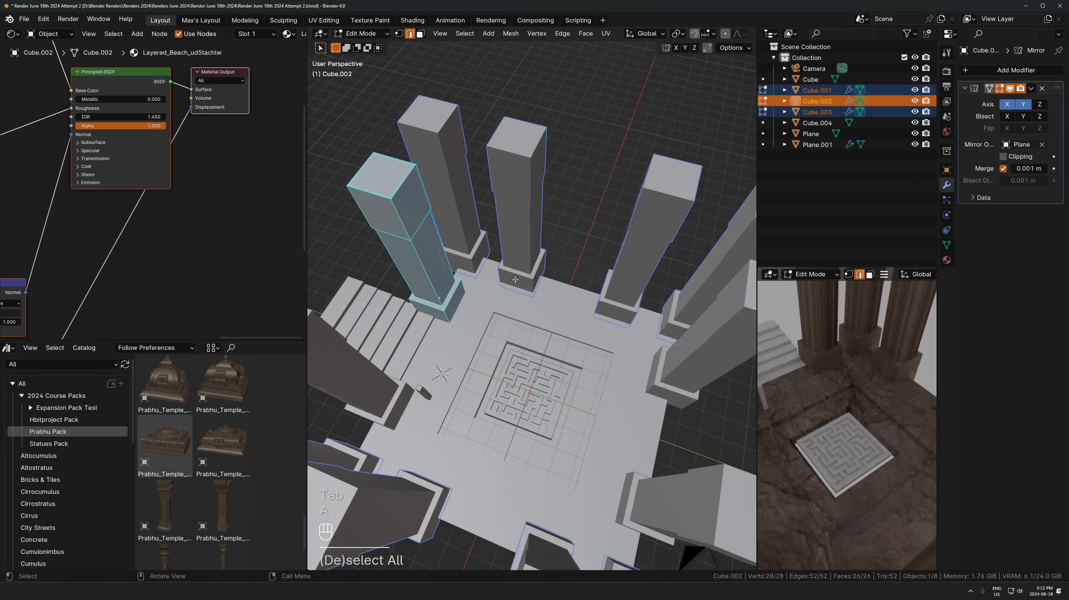
key(u)
click(515, 281)
key(Tab)
Replace the asset browser with the UV Editor and try scaling all of the pillars' UVs
click(6, 349)
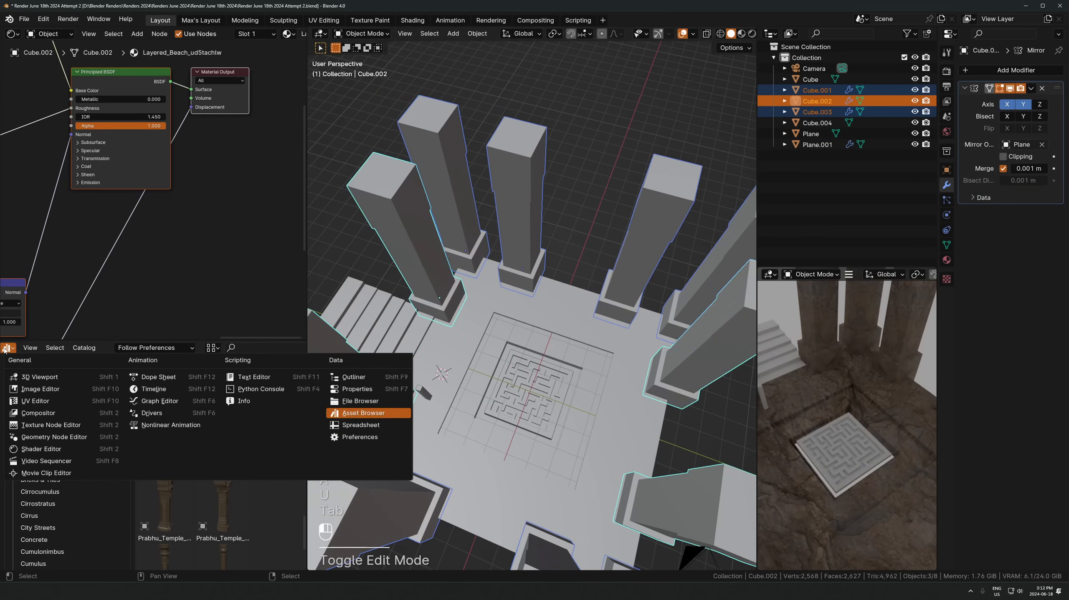
key(u)
key(Tab)
key(a)
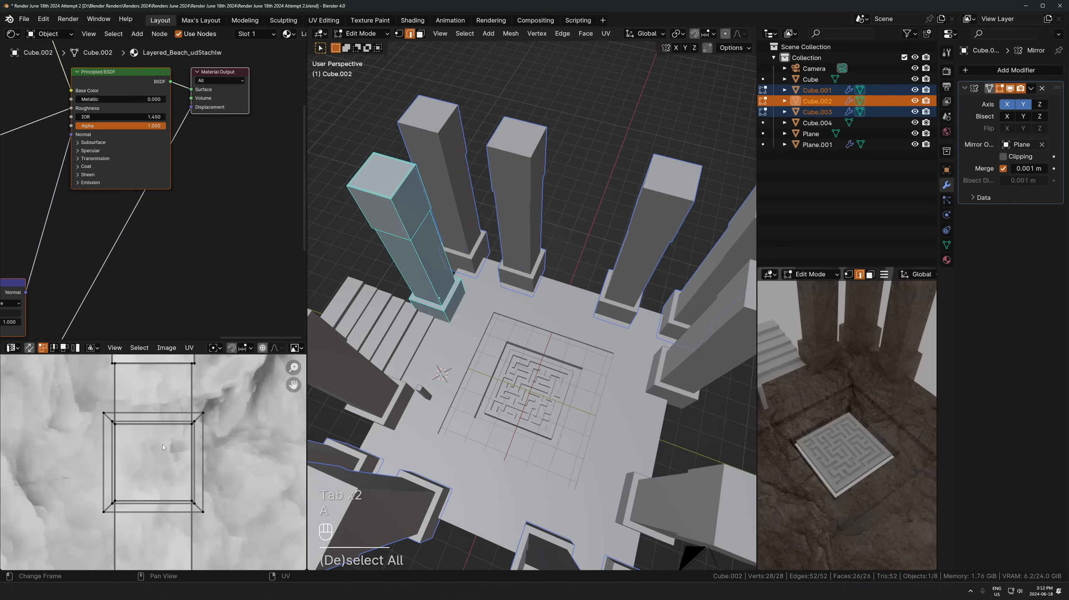
key(a)
key(s)
key(Escape)
key(Tab)
Examine the UV layout of all the floor plane's faces
click(604, 340)
key(Tab)
key(a)
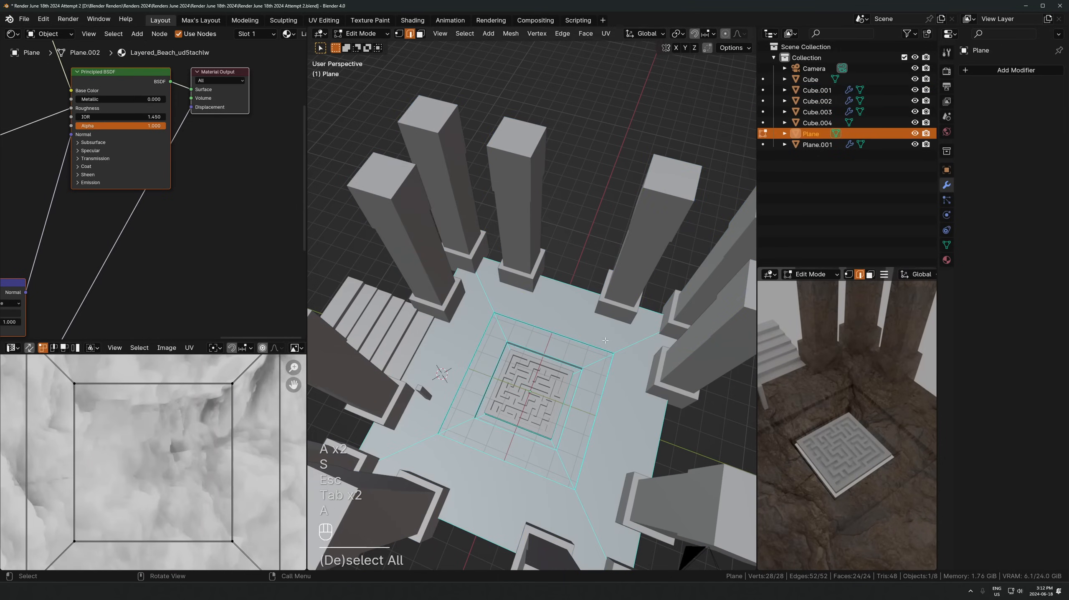
key(Tab)
Add a Sun light, place it above the pillared platform and rotate it 70.9° in the view plane
middle_drag(600, 428, 564, 391)
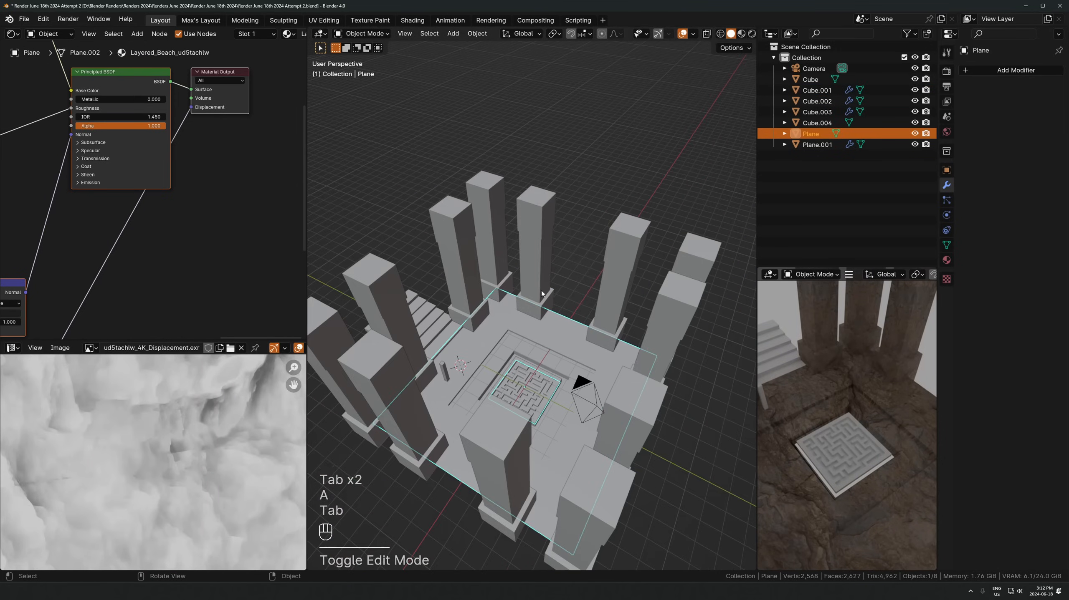
scroll(542, 294, down, 4)
key(shift+a)
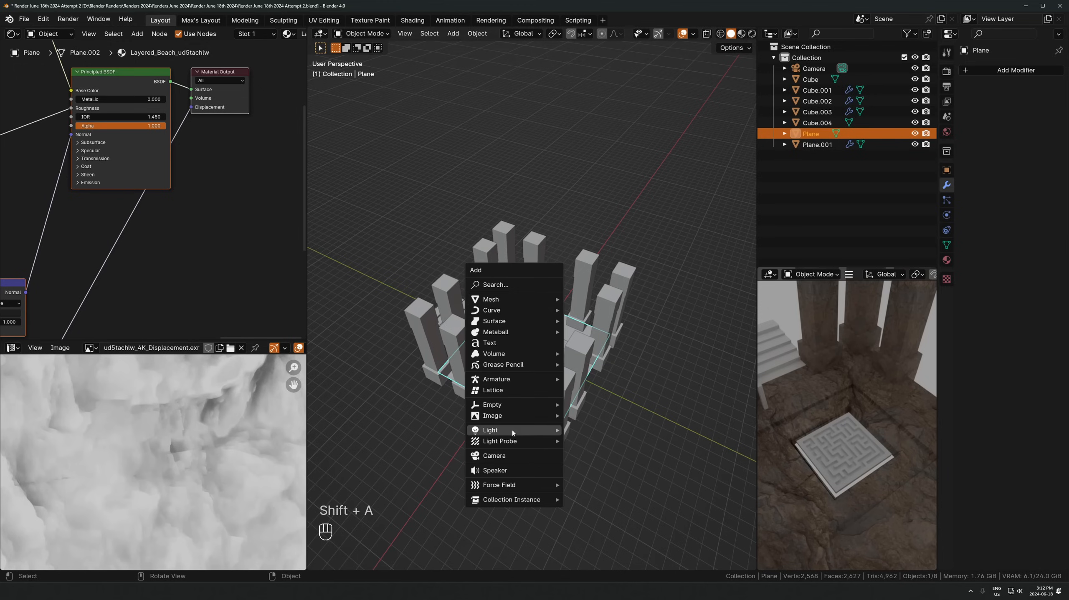
mouse_move(507, 430)
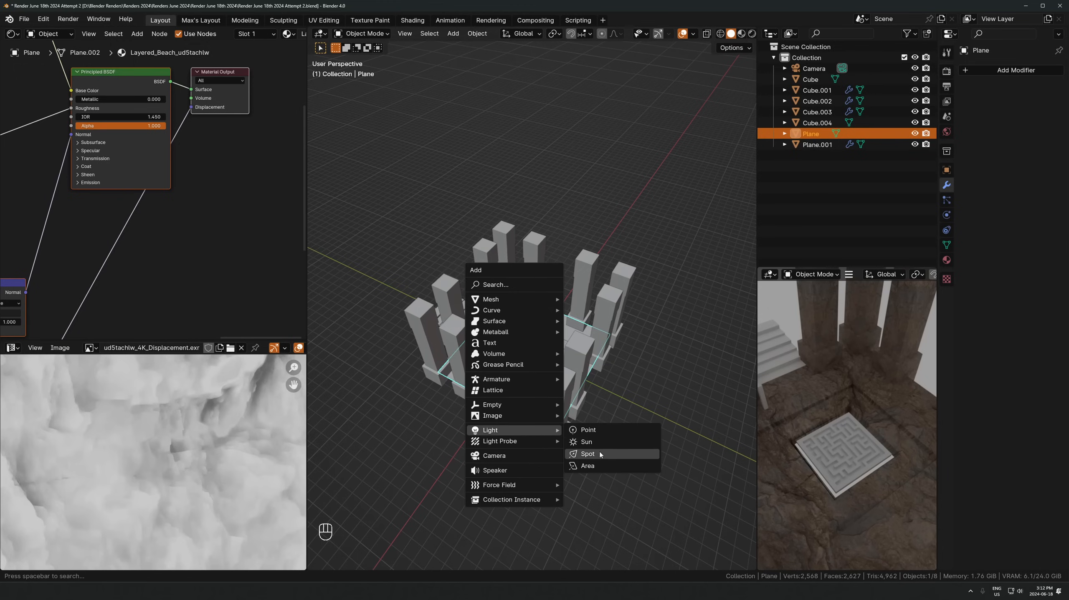
click(599, 444)
scroll(566, 395, down, 4)
key(g)
click(565, 337)
key(r)
click(379, 401)
scroll(567, 337, down, 1)
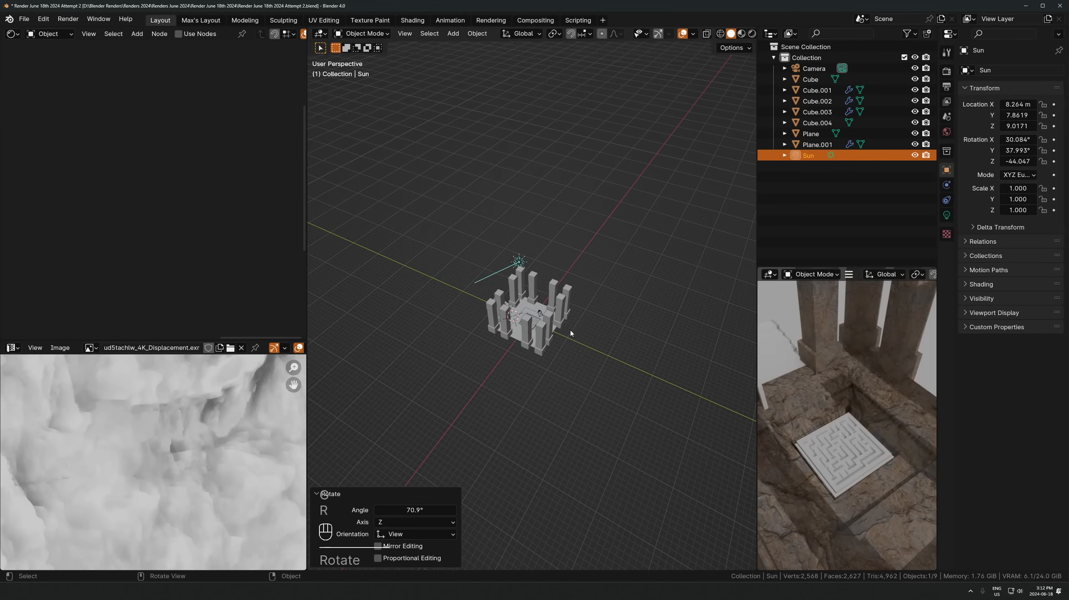
Rotate the Sun light 92° about the global Z axis
key(r)
key(z)
click(605, 215)
Show the World shader nodes and disconnect the Background node from the World Output
click(50, 34)
click(53, 66)
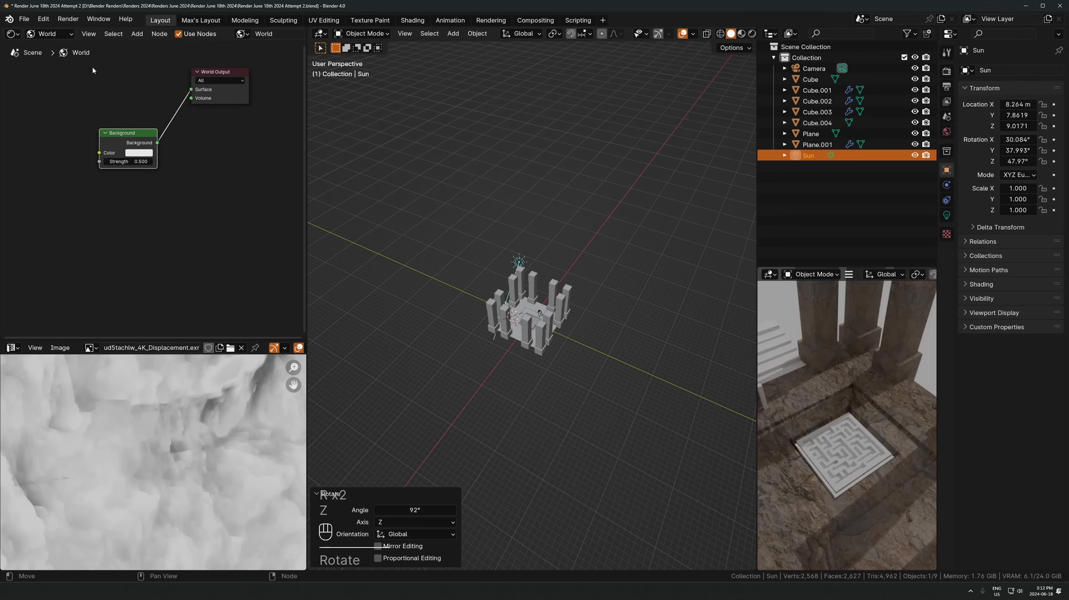
alt+drag(125, 145, 100, 163)
Rotate the Sun light by -10.6° about the global Z axis, and hide it
scroll(740, 362, up, 3)
key(r)
key(z)
click(592, 322)
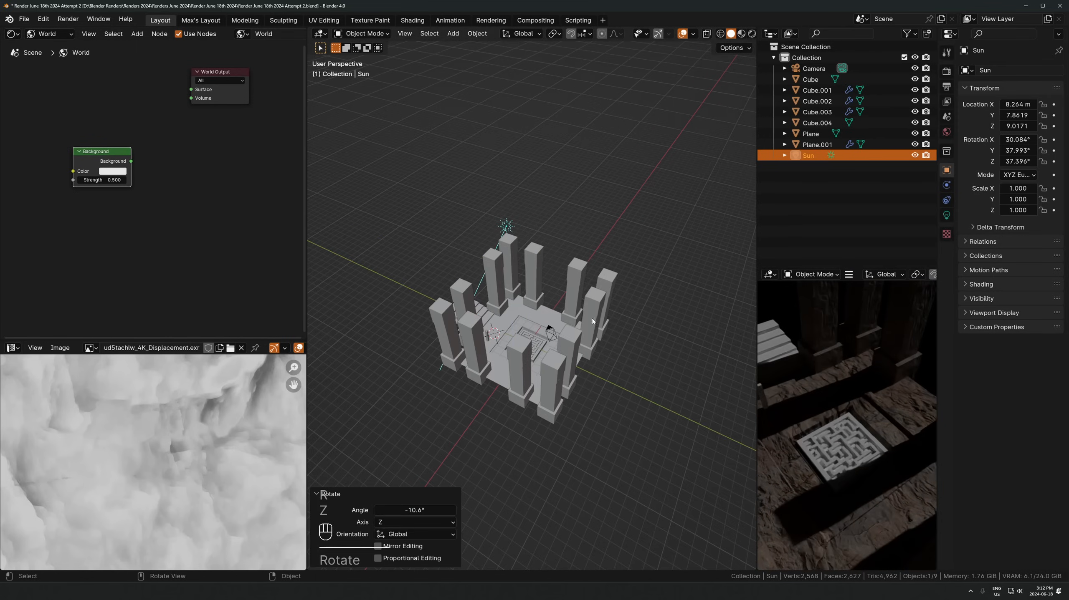
key(h)
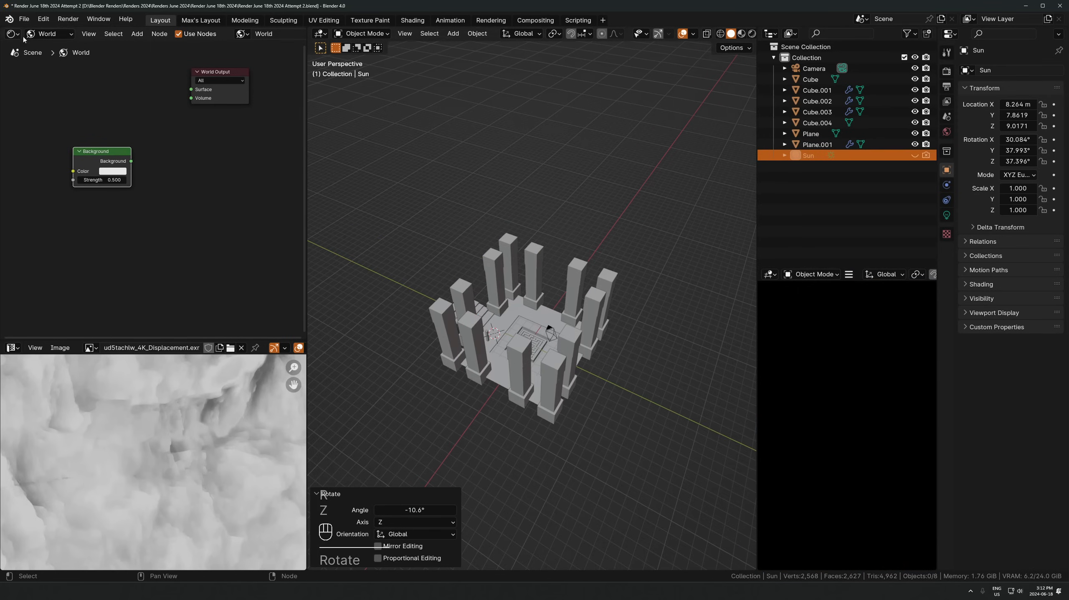
Add a Sky Texture node to the World shader and link its Color output to the World Output's Surface
click(46, 34)
key(shift+a)
text(s)
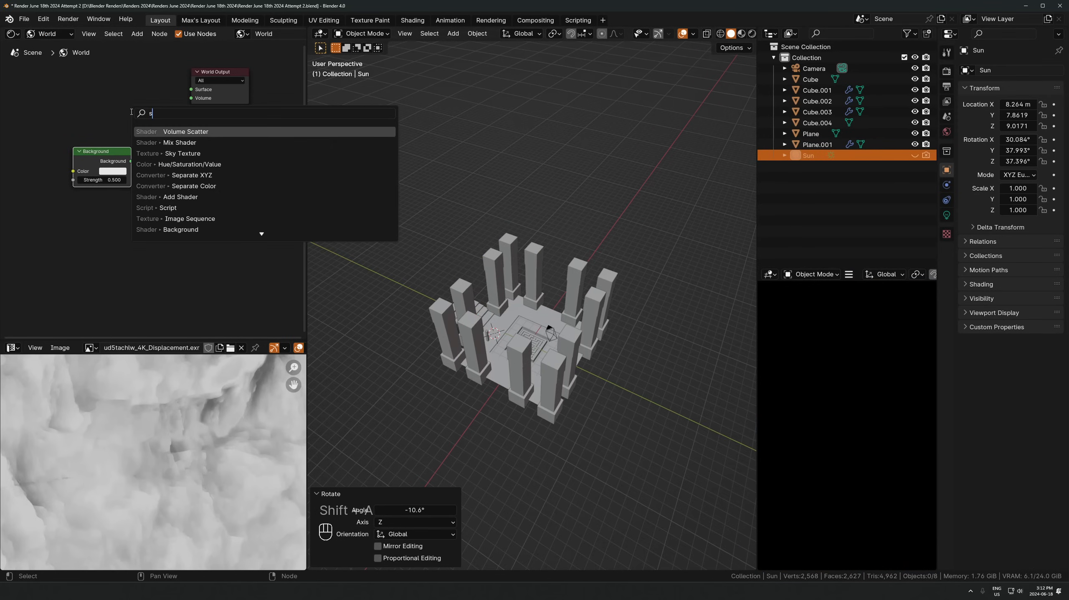
text(ky)
key(Return)
click(73, 44)
middle_drag(73, 44, 76, 171)
key(g)
click(81, 130)
alt+right_drag(133, 189, 195, 224)
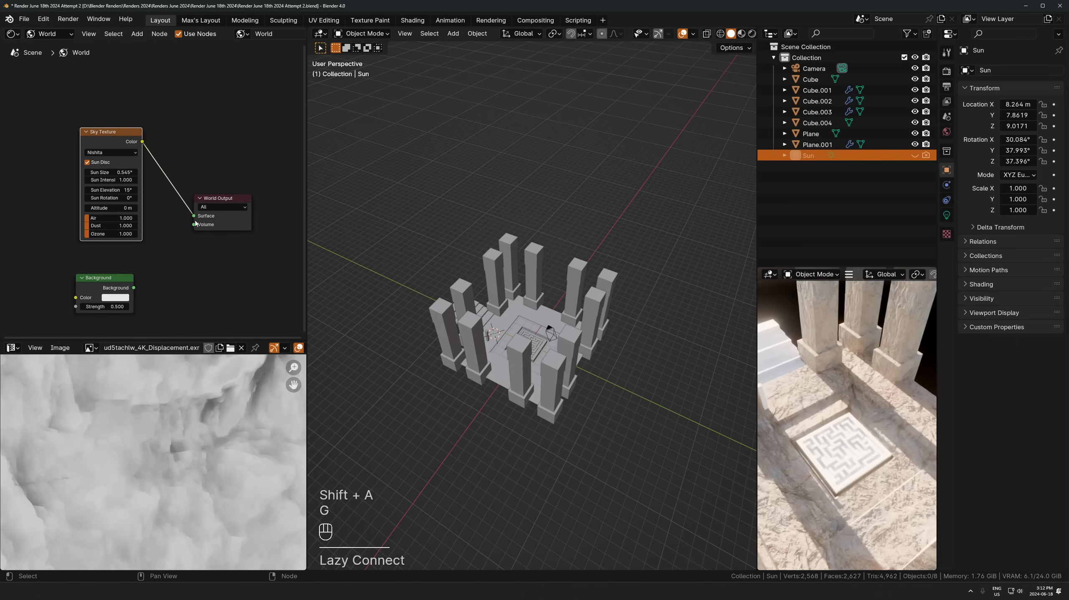
Set the compositor to Disabled in the camera view's viewport shading options
scroll(196, 224, up, 2)
scroll(883, 275, down, 5)
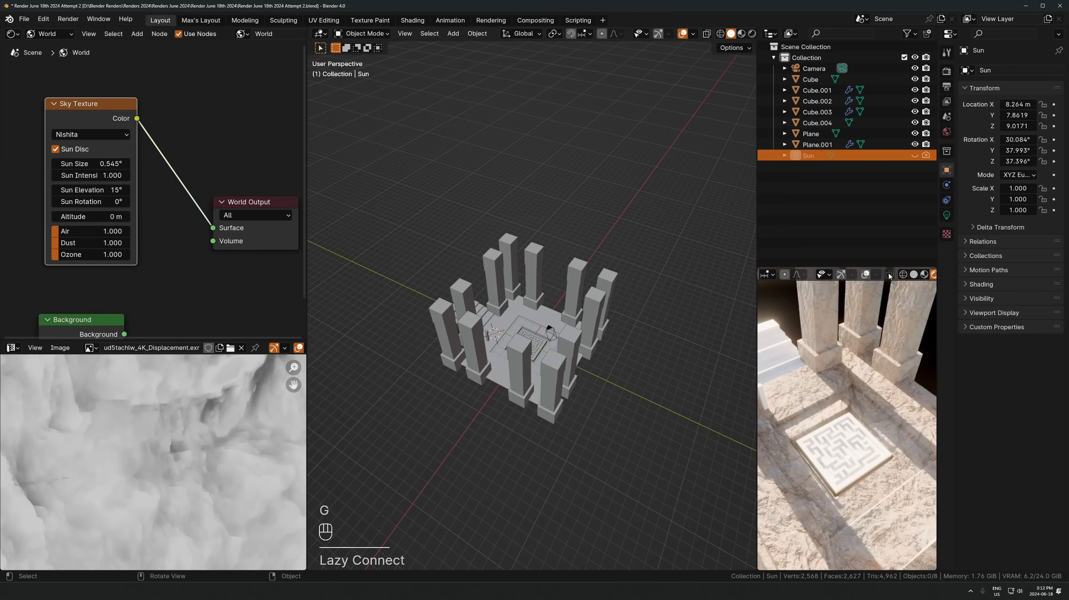
click(913, 275)
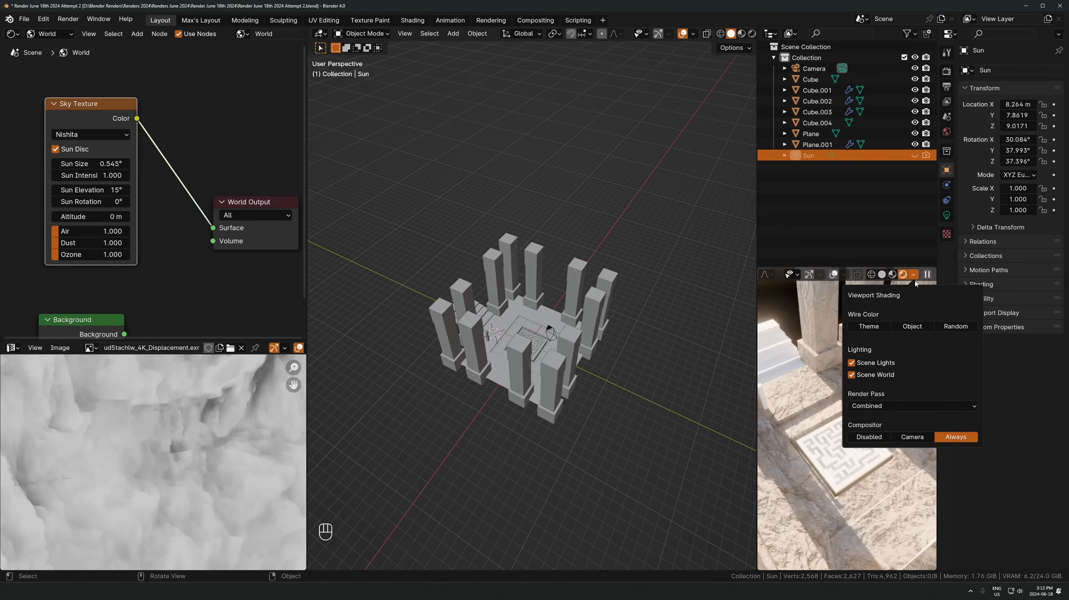
click(876, 437)
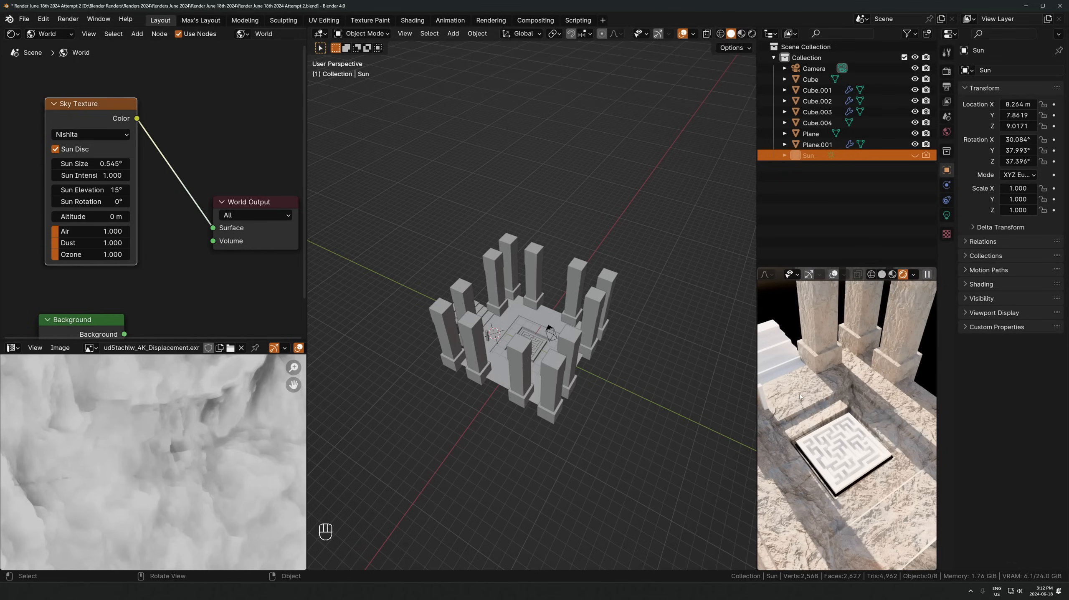
Set the Sky Texture's Sun Rotation to 89.8° and Altitude to 12345 m, and disconnect the node from the World Output
scroll(127, 229, up, 2)
mouse_move(80, 207)
mouse_down()
mouse_move(117, 207)
mouse_move(72, 190)
mouse_up()
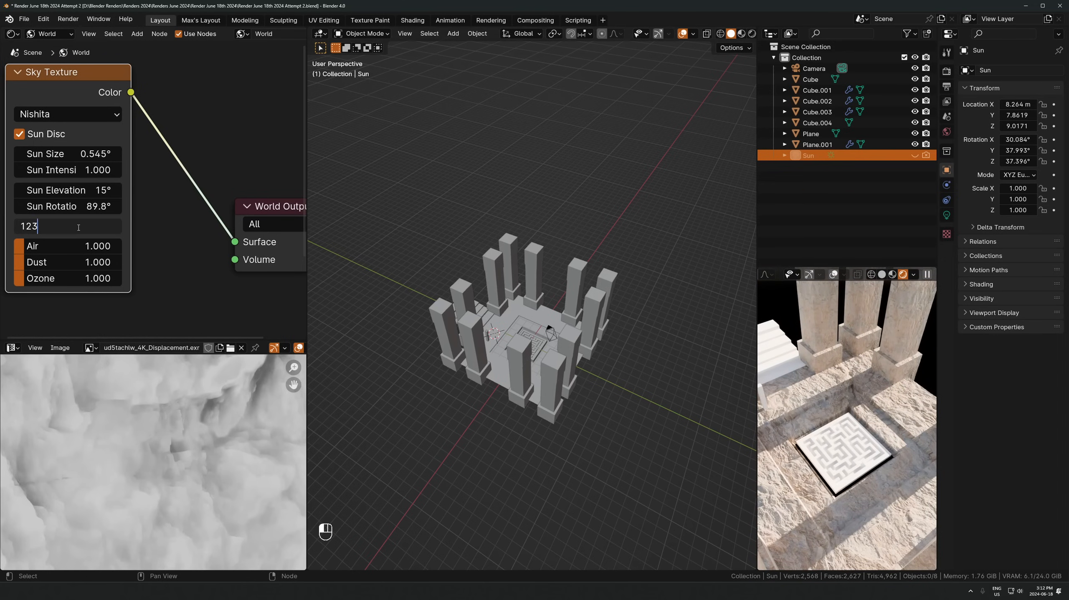
key(Return)
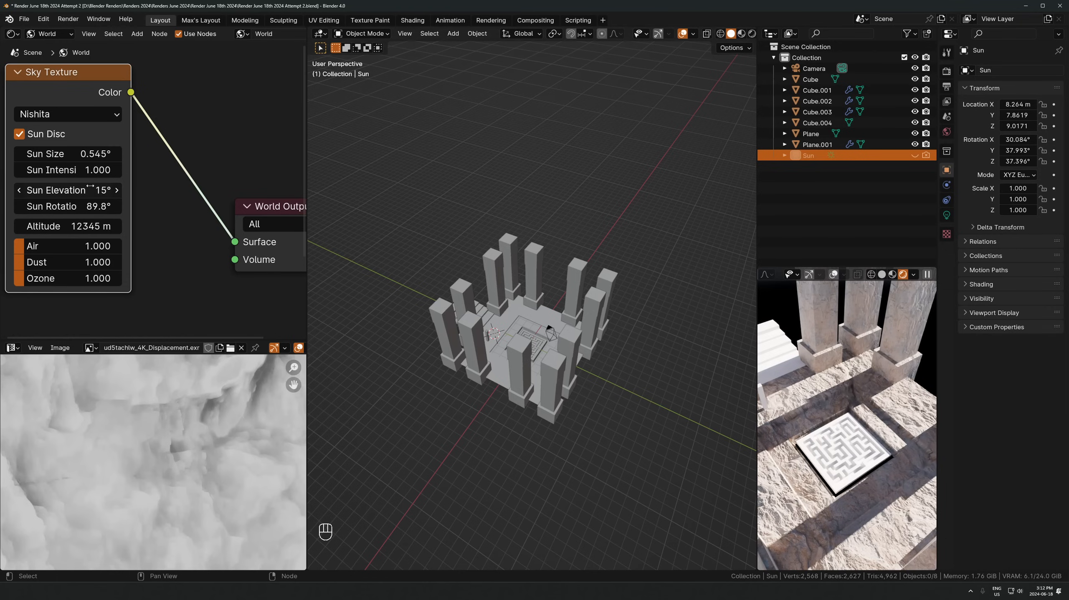
mouse_move(95, 170)
mouse_down()
mouse_move(67, 170)
mouse_move(95, 170)
mouse_up()
drag(257, 249, 311, 310)
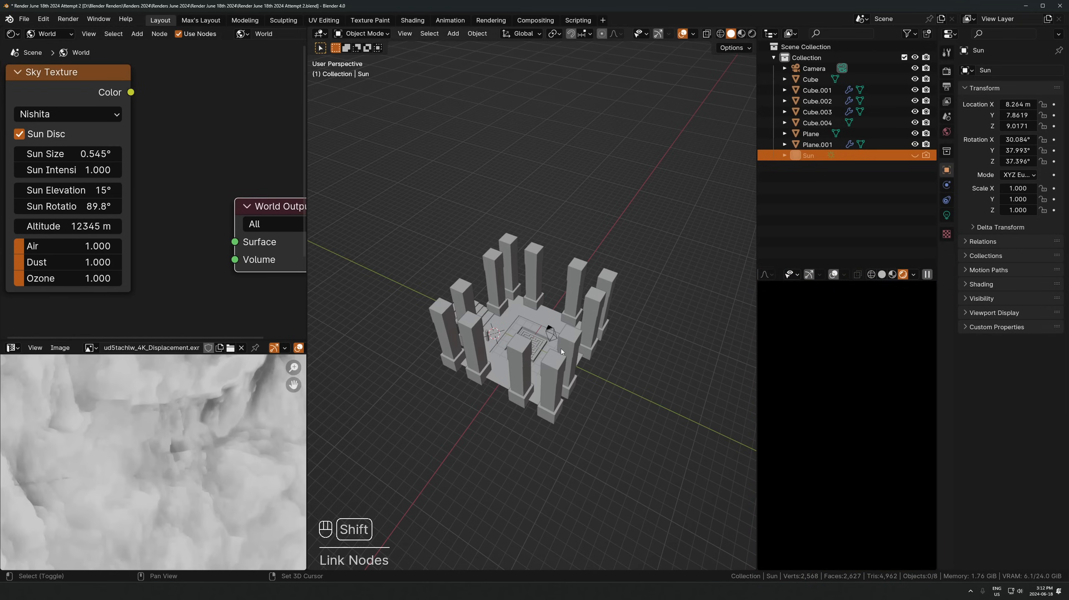
Add a Spot light, tilt it, and place it above the platform's edge at about X 10.9 m, Y -0.4 m, Z 7.3 m
key(shift+a)
mouse_move(523, 495)
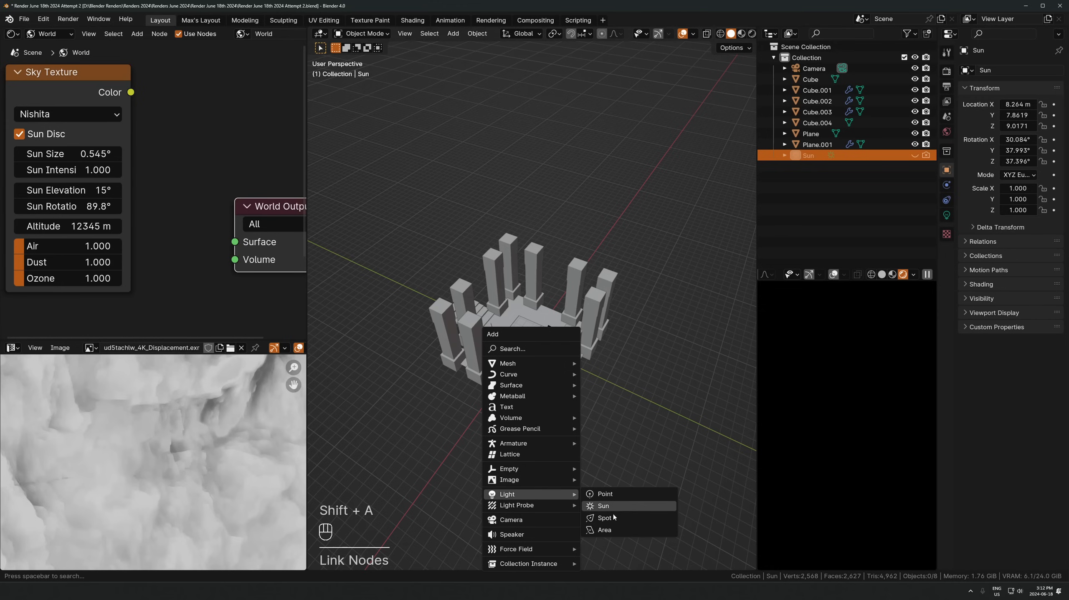
click(597, 515)
scroll(534, 358, up, 3)
key(g)
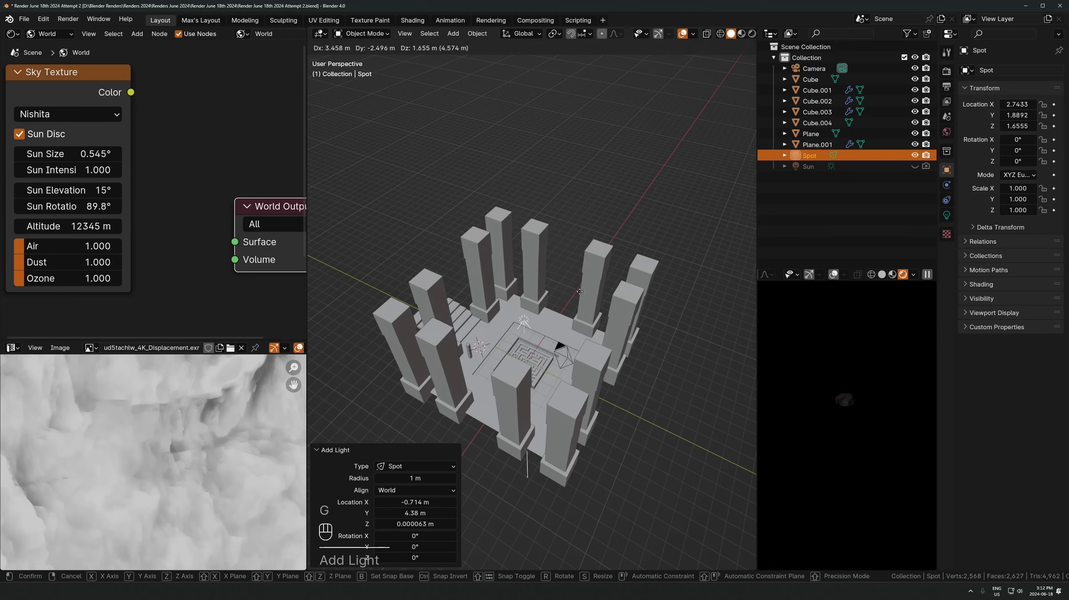
click(605, 332)
key(r)
click(589, 395)
key(g)
click(629, 311)
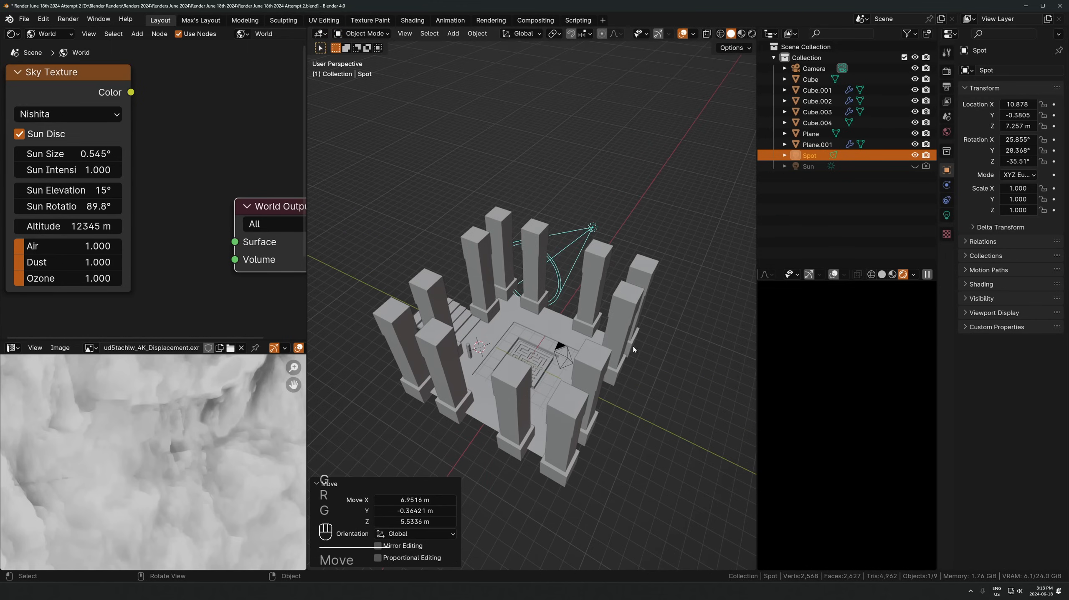
Rotate the Spot light about the global Z axis to a Z rotation of about 23.4°
key(r)
key(z)
click(683, 246)
Move the Spot light outward by about 6.09 m in X and -3.21 m in Y, and raise it 5.08 m along global Z
middle_drag(675, 273, 642, 323)
key(g)
click(721, 285)
key(g)
key(z)
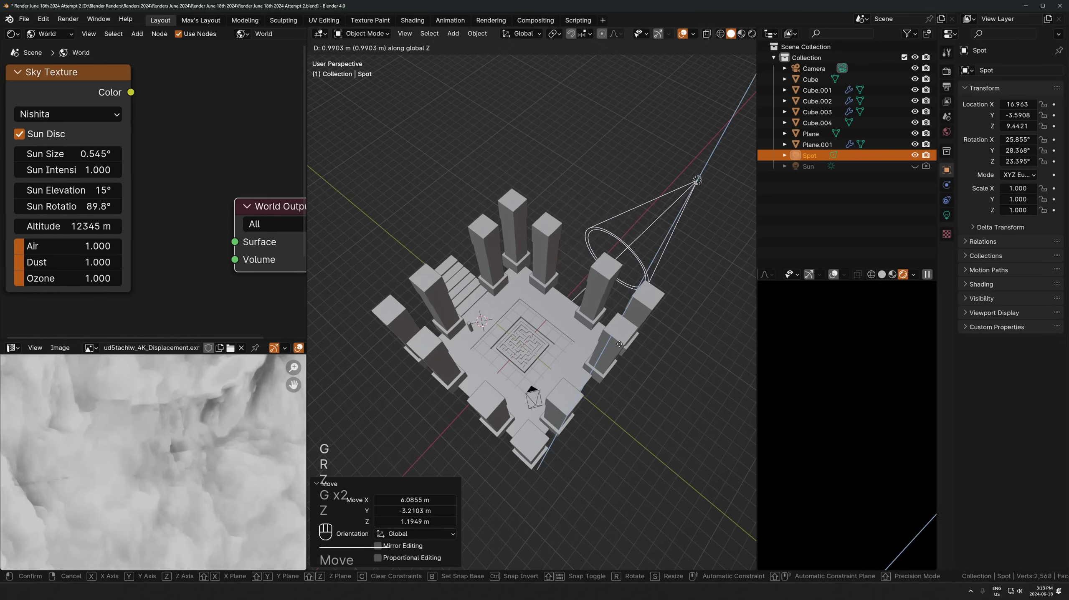
click(745, 233)
Set the Spot light's power to 101234 W, Blend to 1.000 and Spot Size to about 64.2°
click(946, 216)
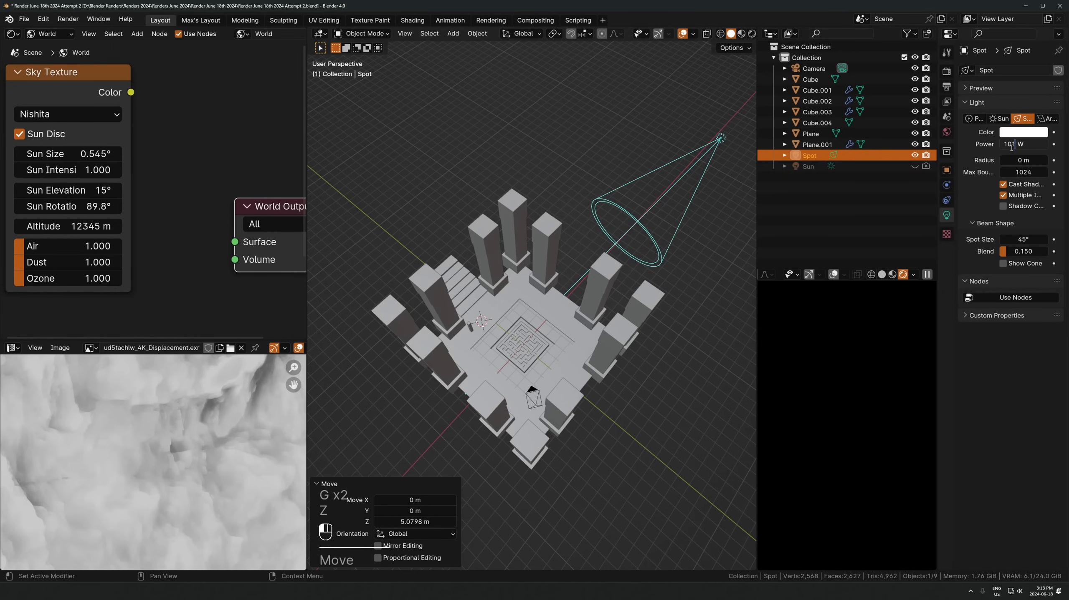
text(101234)
key(Return)
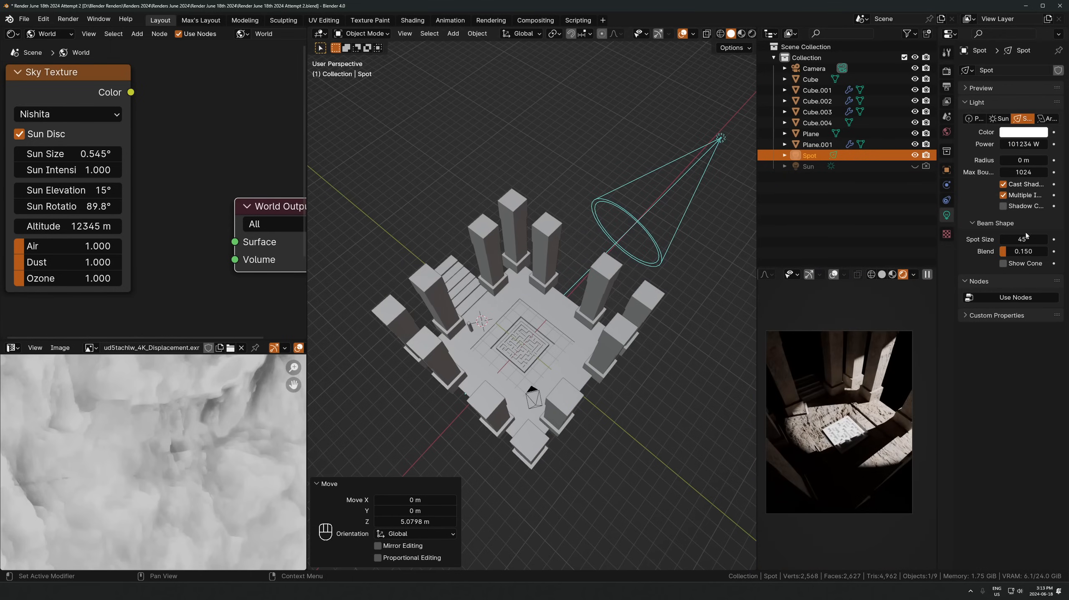
drag(1006, 253, 1038, 242)
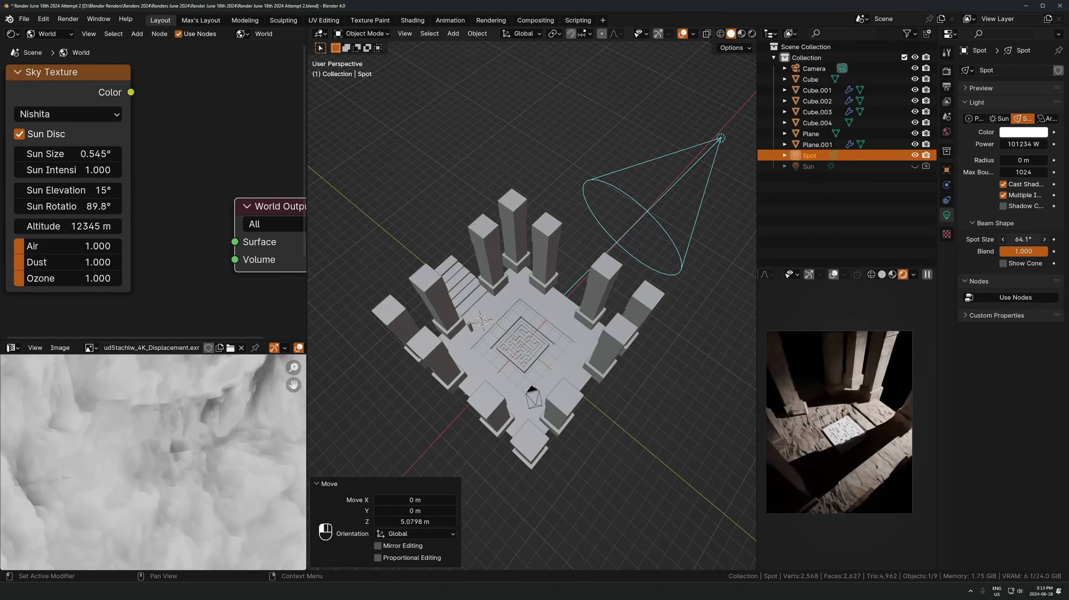
Slide the Spot light about 8.88 m away from the platform along its local Z axis
scroll(508, 258, down, 3)
key(g)
key(z)
key(z)
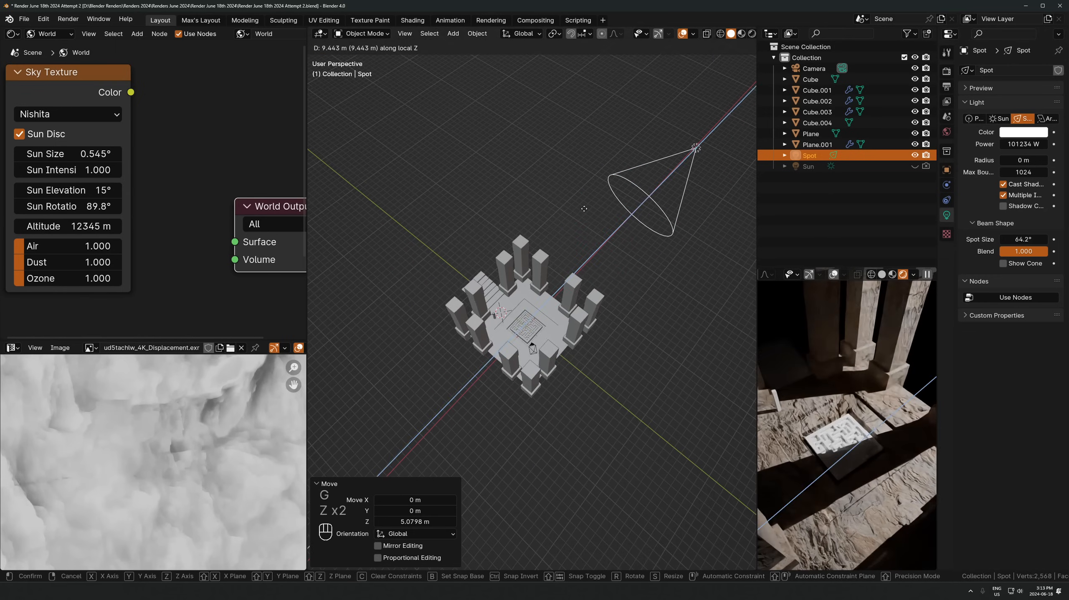
click(580, 212)
Slide the Spot light about -15.6 m along its local Z axis, toward the platform
key(g)
key(z)
key(z)
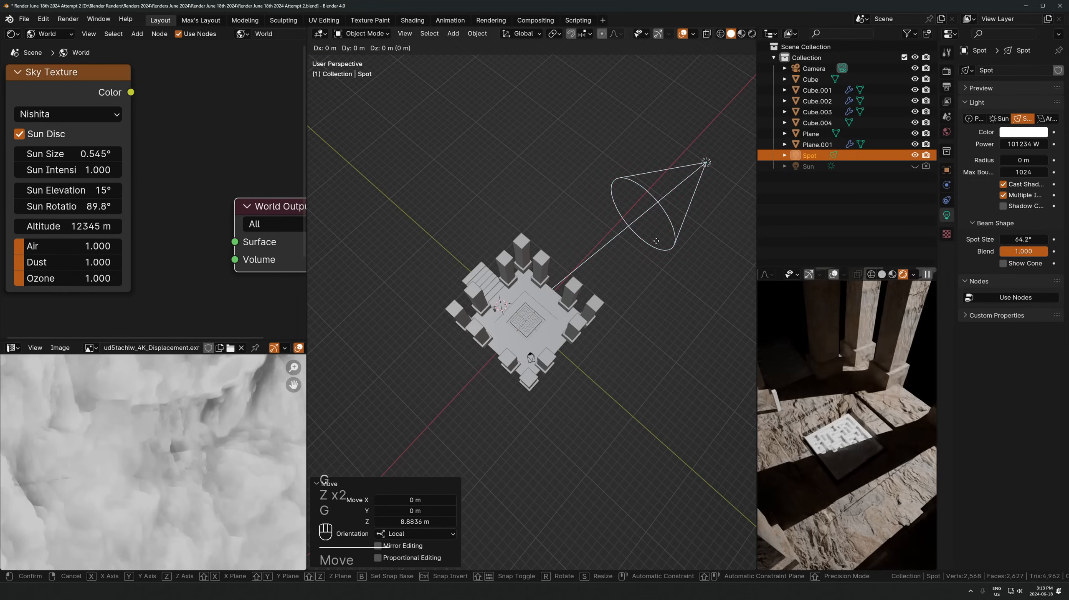
click(557, 343)
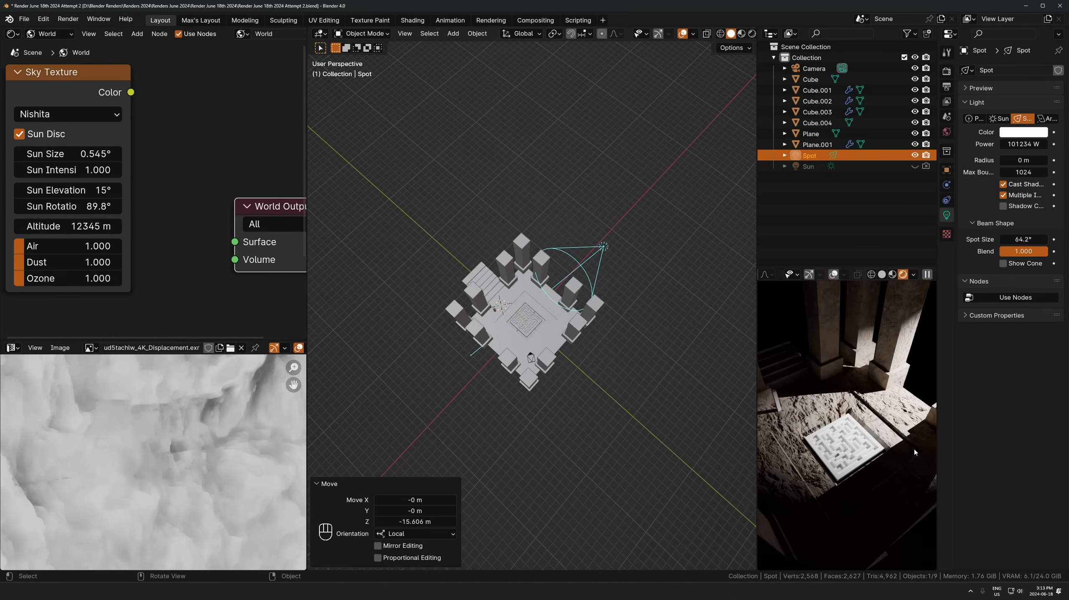
scroll(580, 169, up, 4)
key(g)
key(z)
key(z)
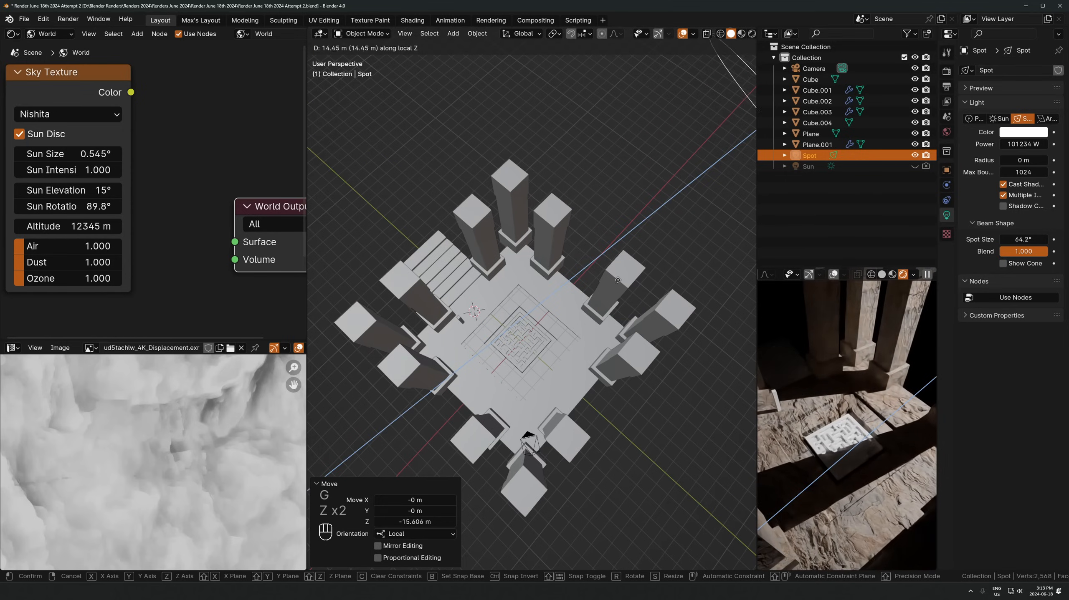
mouse_move(335, 241)
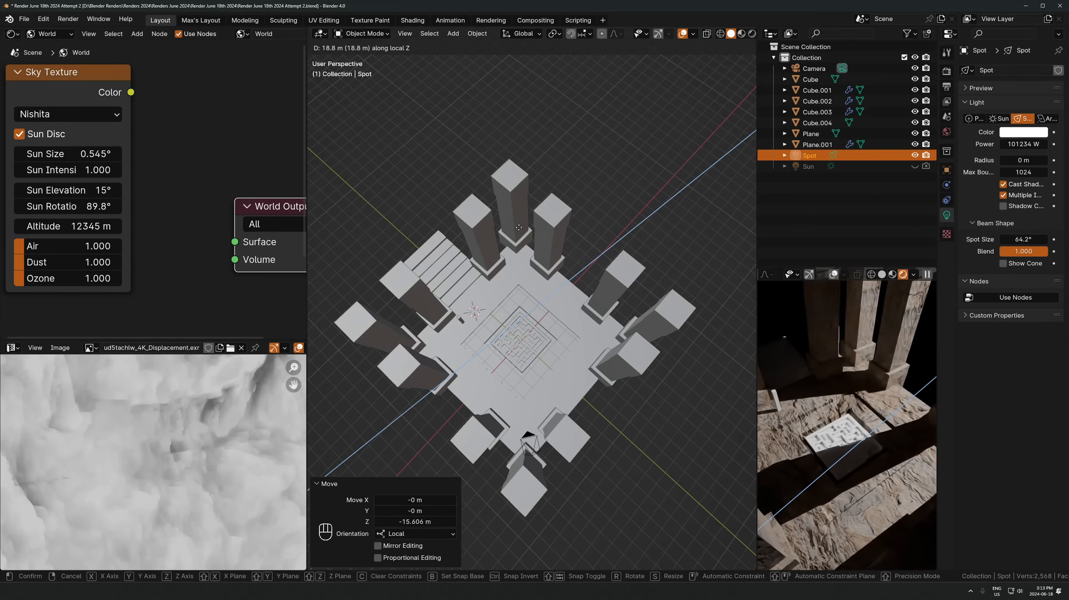
mouse_move(604, 96)
key(Escape)
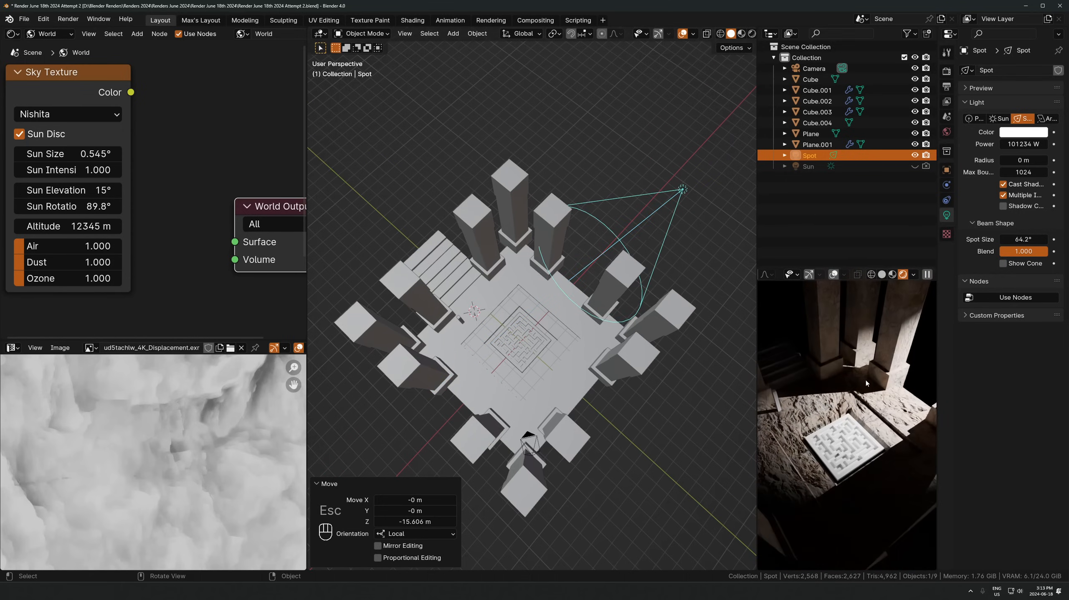
Slide the Spot light about 19.9 m away from the platform along its local Z axis
scroll(324, 289, down, 4)
key(g)
key(z)
key(z)
click(513, 308)
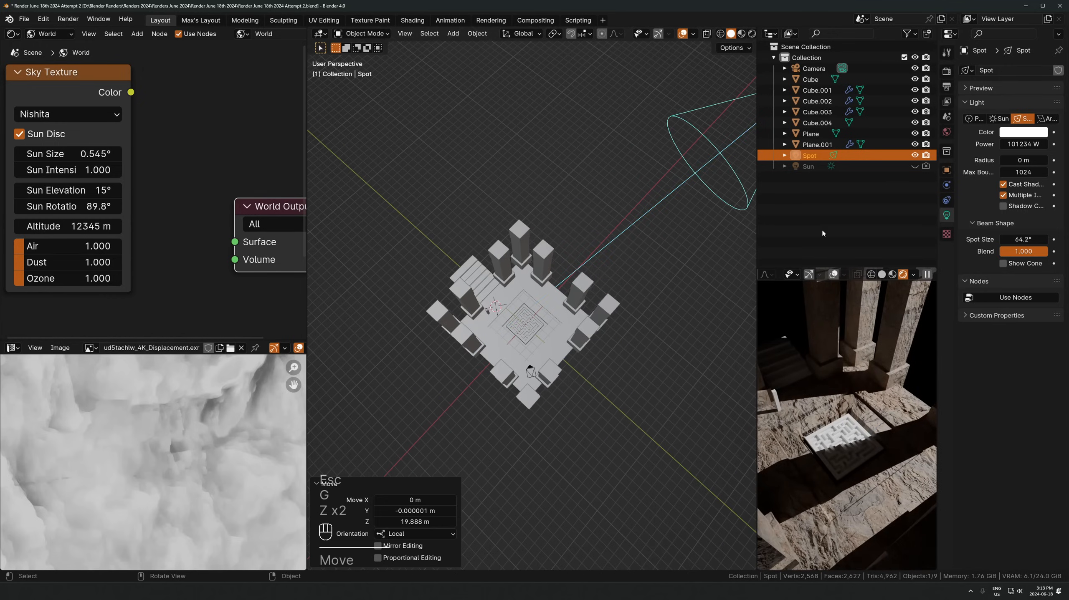
key(g)
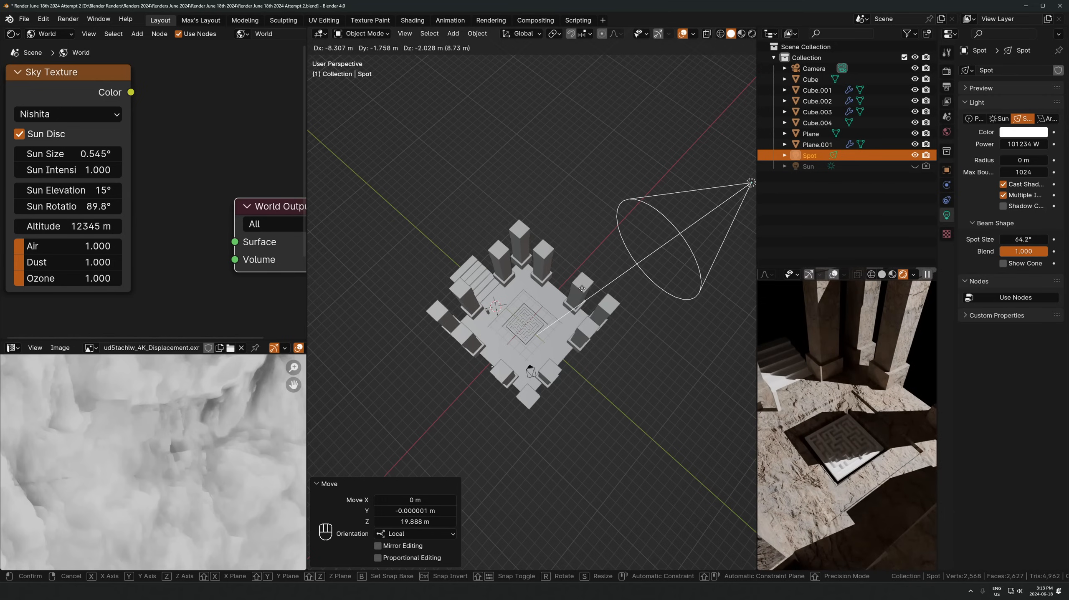
key(Escape)
key(g)
key(z)
key(z)
scroll(588, 306, down, 3)
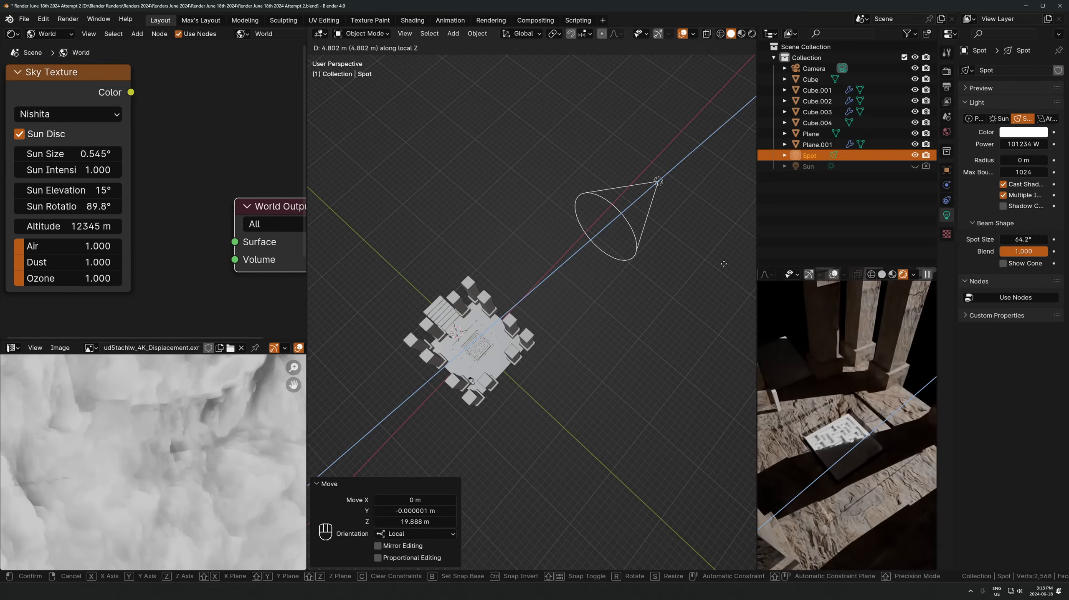
key(Escape)
Slide the Spot light about 4.98 m along its local Z axis and shift it about -5.64 m in Y
key(g)
key(z)
key(z)
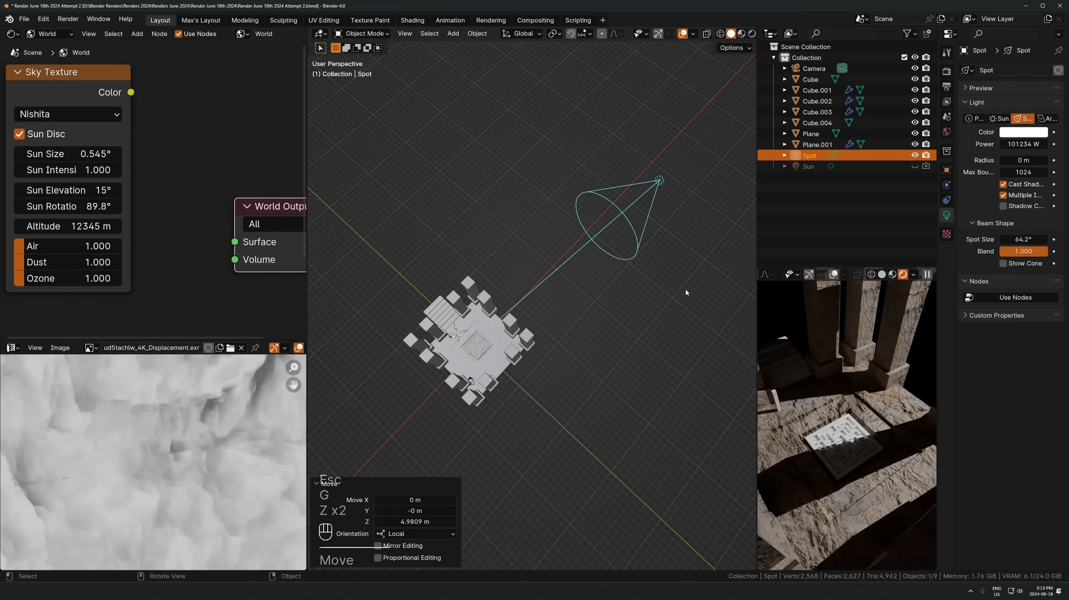
key(g)
click(635, 355)
Lower the Spot light about 5.57 m and shift it horizontally by about 1.09 m in X and 7.89 m in Y
middle_drag(634, 356, 635, 238)
key(g)
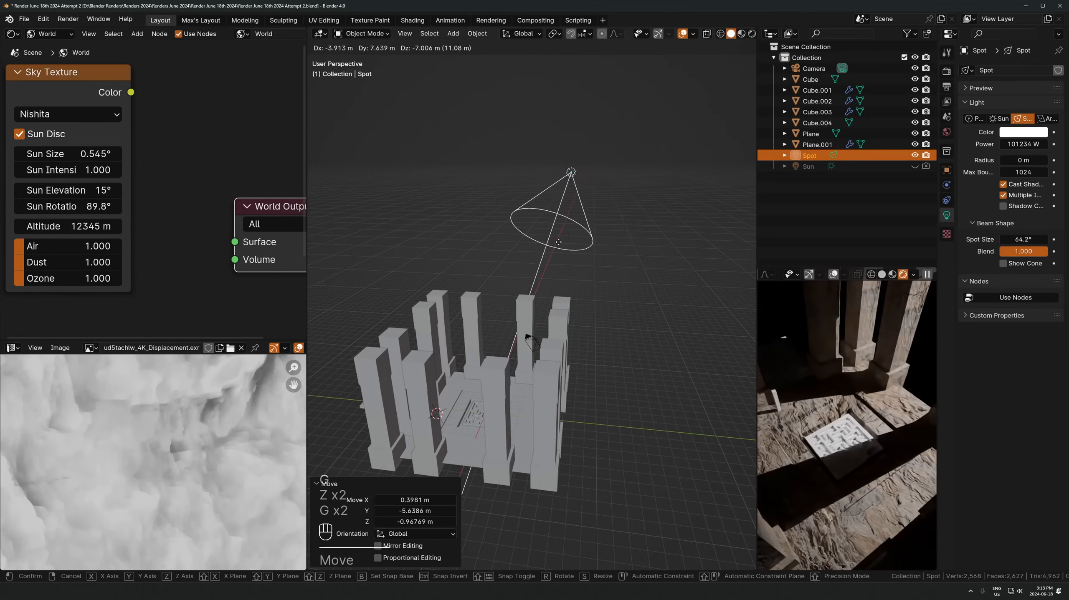
click(590, 234)
scroll(826, 427, down, 3)
middle_drag(602, 398, 601, 445)
key(g)
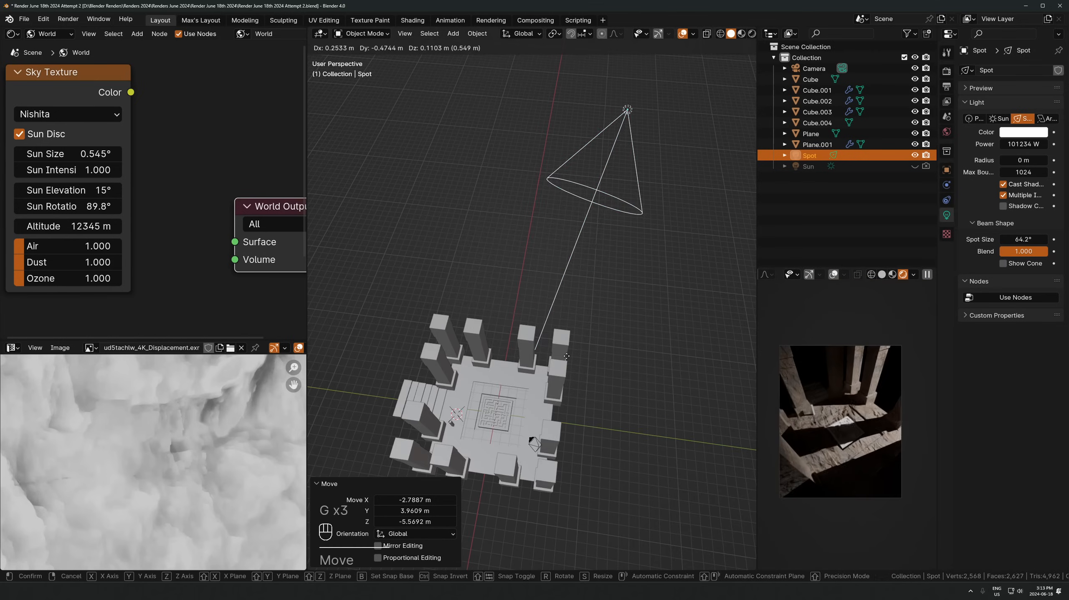
key(shift+z)
click(498, 347)
Adjust the Spot light's height along global Z and its position along the X axis
scroll(498, 347, up, 3)
key(g)
key(z)
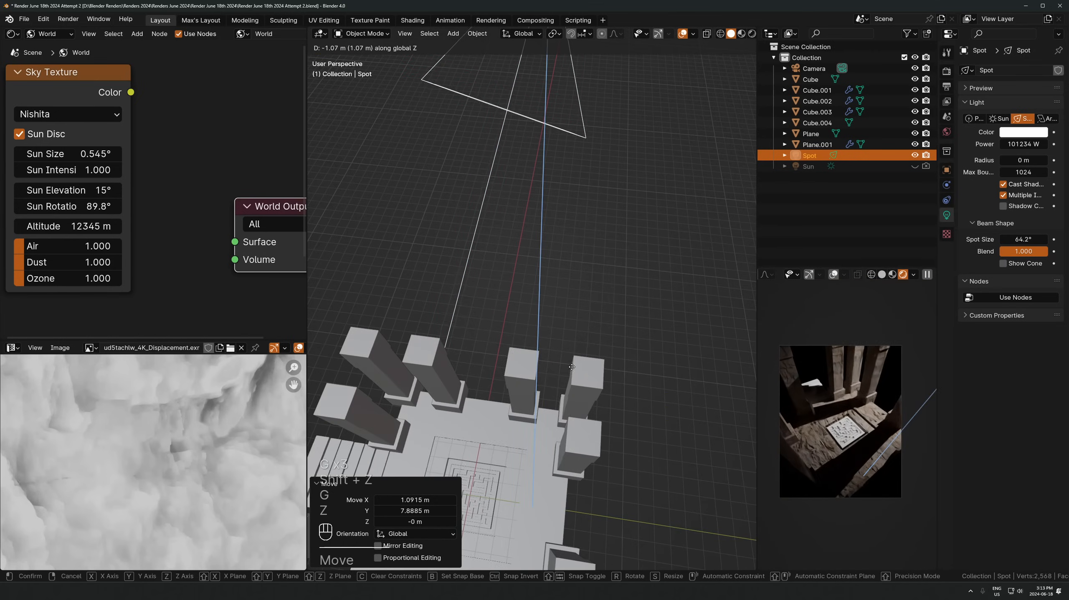
click(496, 336)
key(g)
key(x)
click(500, 314)
Reposition the Spot light beside the pillars and rotate it -25.6° in the view plane
middle_drag(488, 378, 594, 219)
key(g)
click(532, 240)
key(r)
click(583, 238)
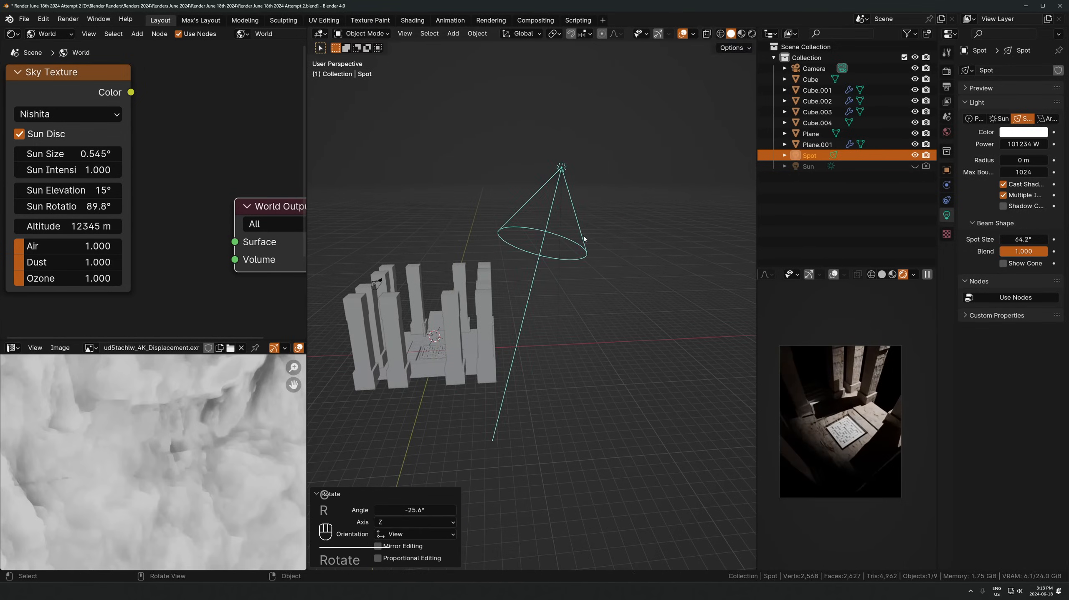
Move the Spot light about -8.76 m in X, over the pillars, and widen its Spot Size to 72.4°
key(g)
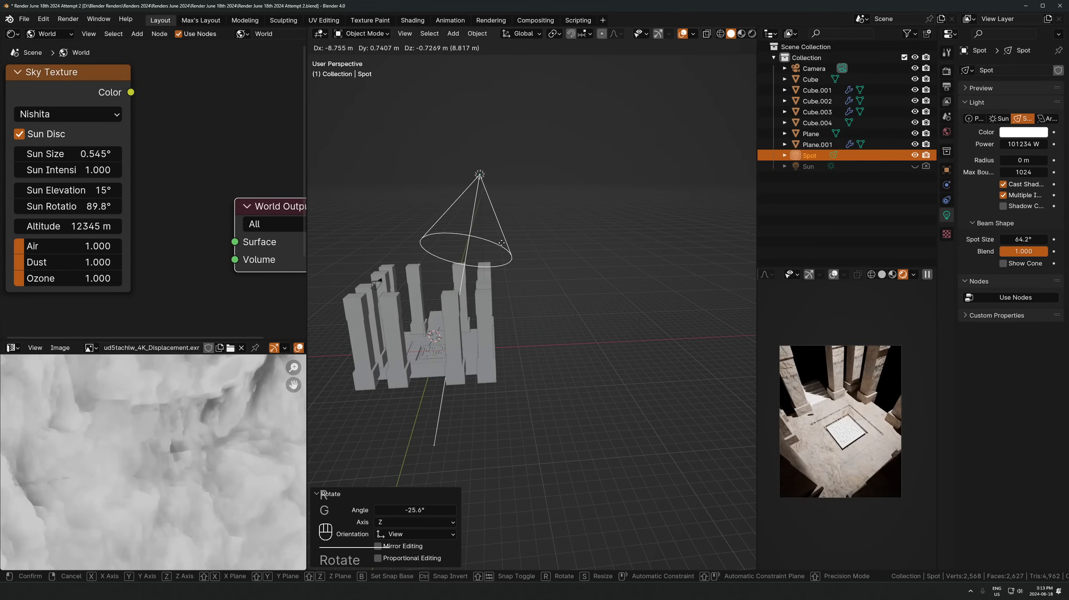
click(501, 243)
mouse_move(1023, 240)
mouse_down()
mouse_move(1008, 240)
mouse_move(1033, 239)
mouse_up()
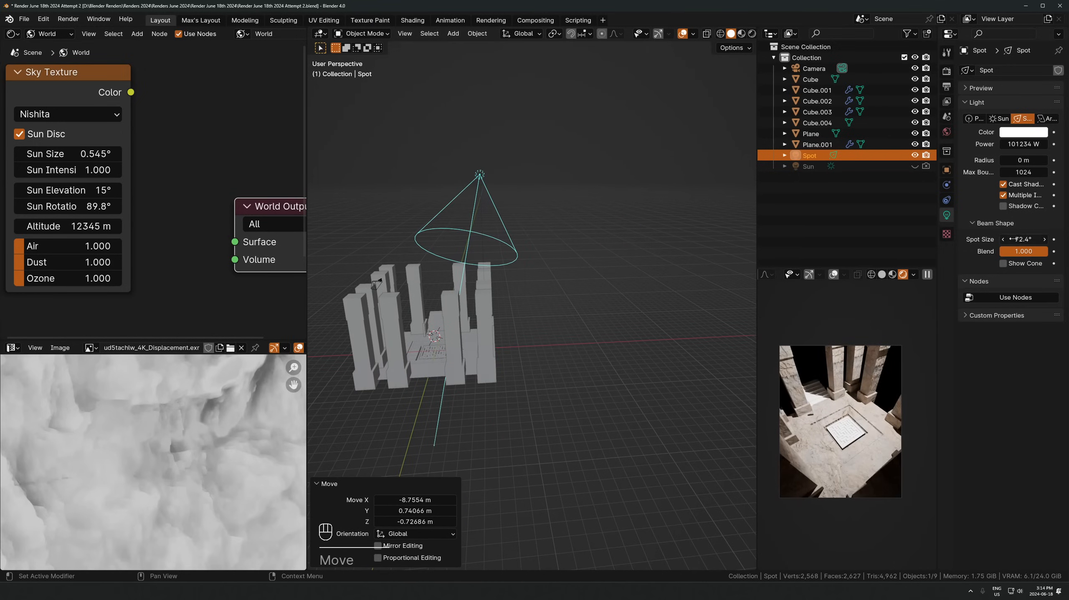
Rotate the Spot light 34.8° in the view plane and move it about 18.65 m in X, -4.32 m in Y and -6.69 m in Z
key(r)
click(495, 281)
key(g)
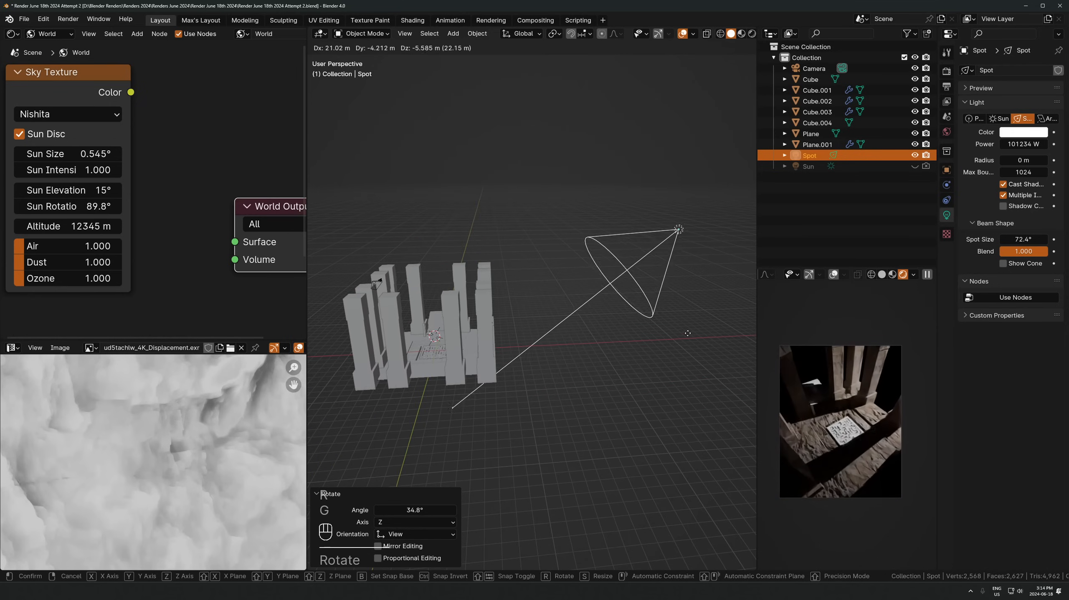
click(669, 353)
Select the Cube.003 pillars and scale them to 0.655 in X and Y, keeping their height
scroll(617, 323, up, 2)
scroll(617, 324, down, 6)
middle_drag(538, 294, 624, 350)
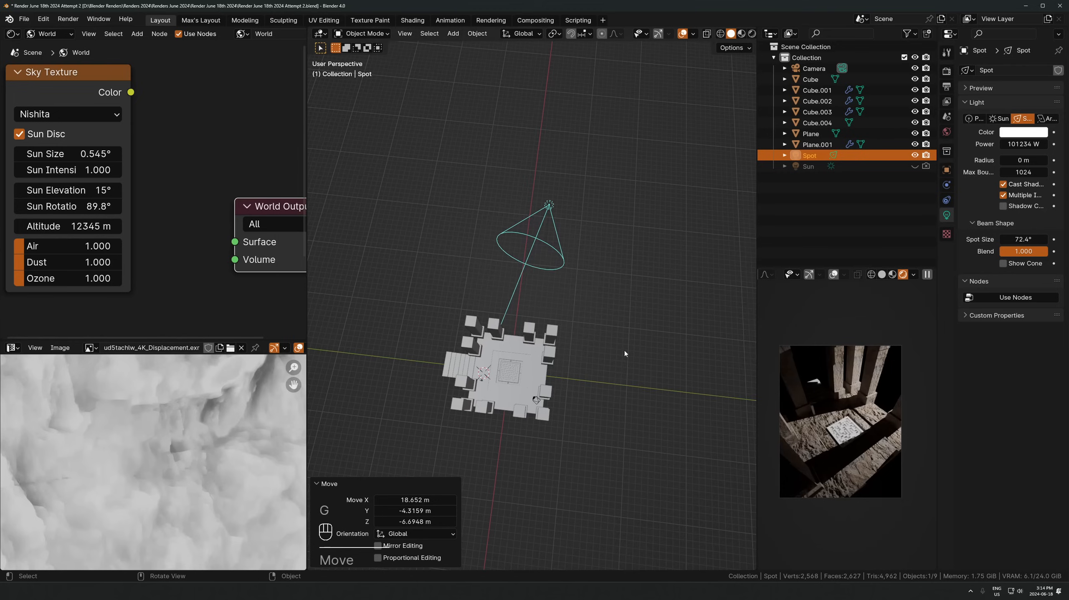
click(531, 329)
key(g)
key(Escape)
scroll(603, 312, up, 3)
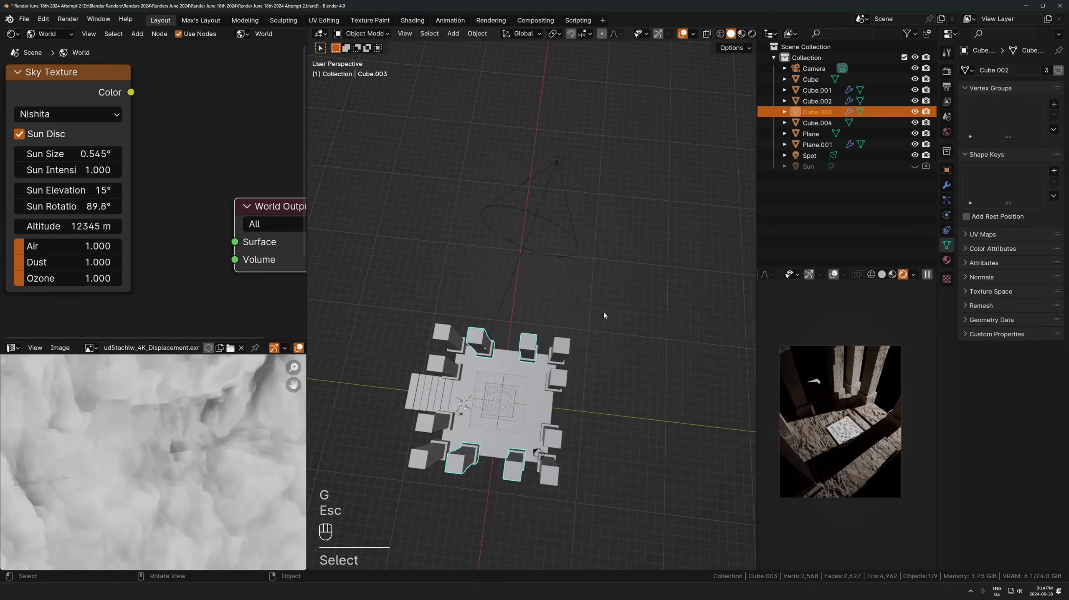
key(s)
key(shift+z)
click(575, 334)
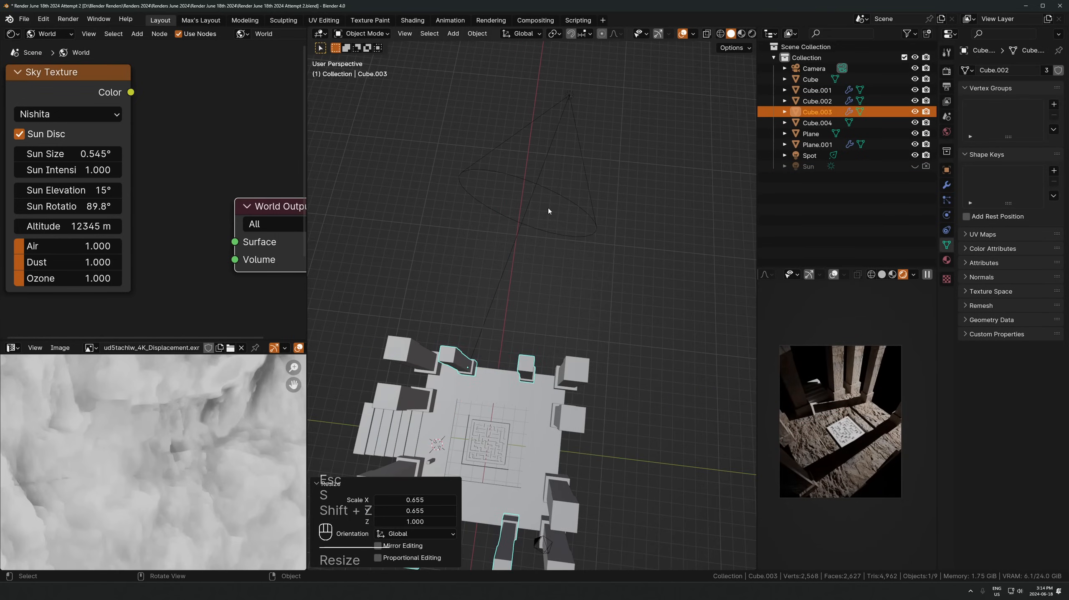
Select the Spot light, rotate it about 15.65° around Z and move it about 2.54 m in Y and -0.15 m in X
scroll(548, 211, down, 2)
click(523, 193)
scroll(523, 194, down, 3)
key(r)
key(z)
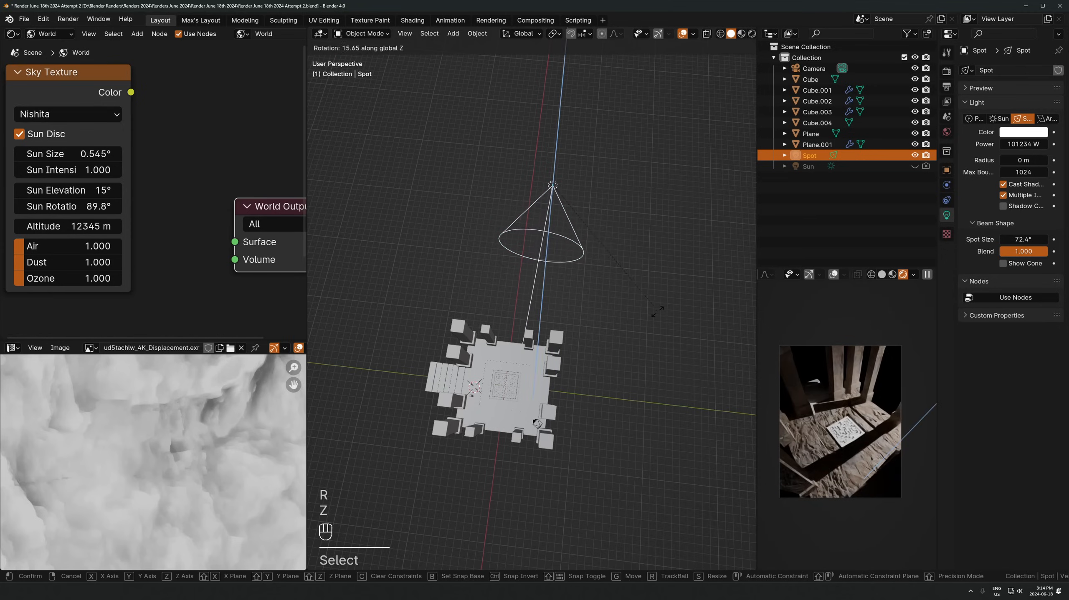
click(657, 311)
key(g)
click(674, 434)
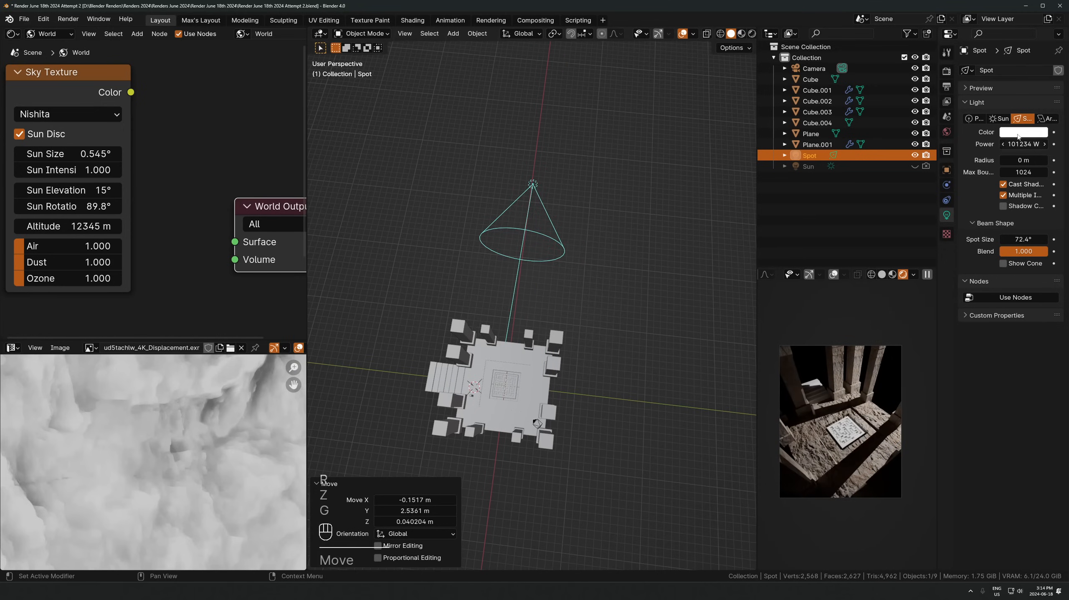
Set the Spot light's radius to 1.78 m and Spot Size to 55°, and move it about 0.56 m in X
mouse_move(1024, 160)
mouse_down()
mouse_move(1054, 161)
mouse_move(1011, 160)
mouse_up()
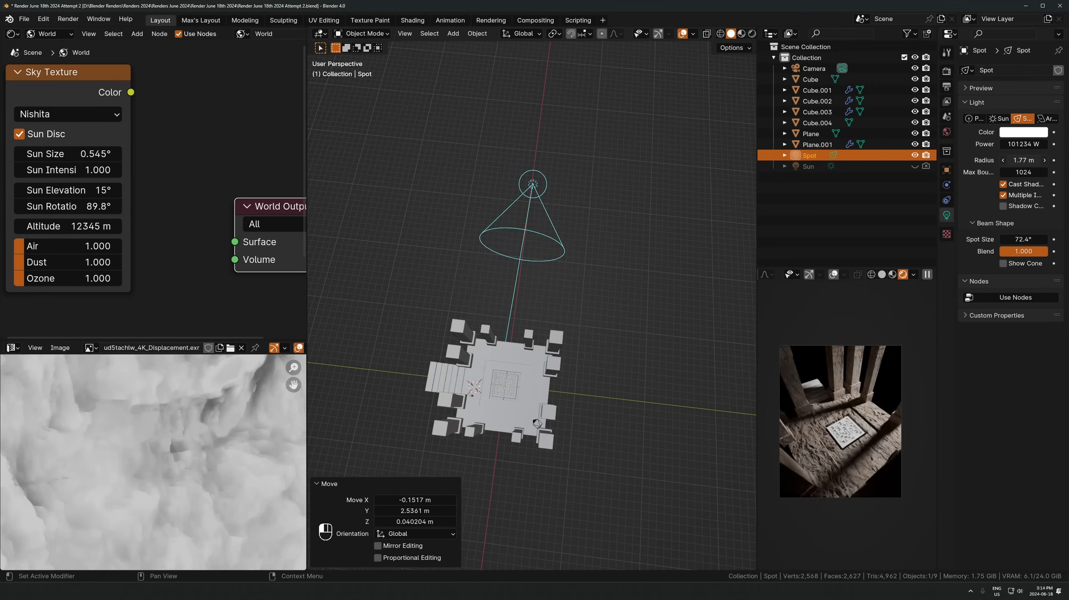
scroll(581, 336, up, 2)
key(g)
key(x)
click(838, 274)
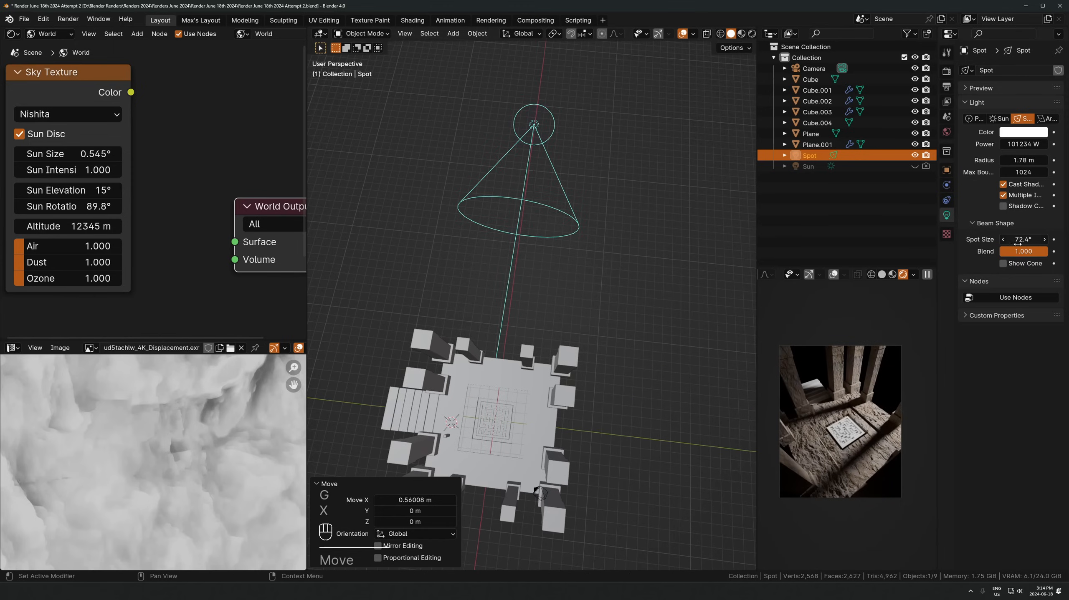
drag(1017, 243, 995, 243)
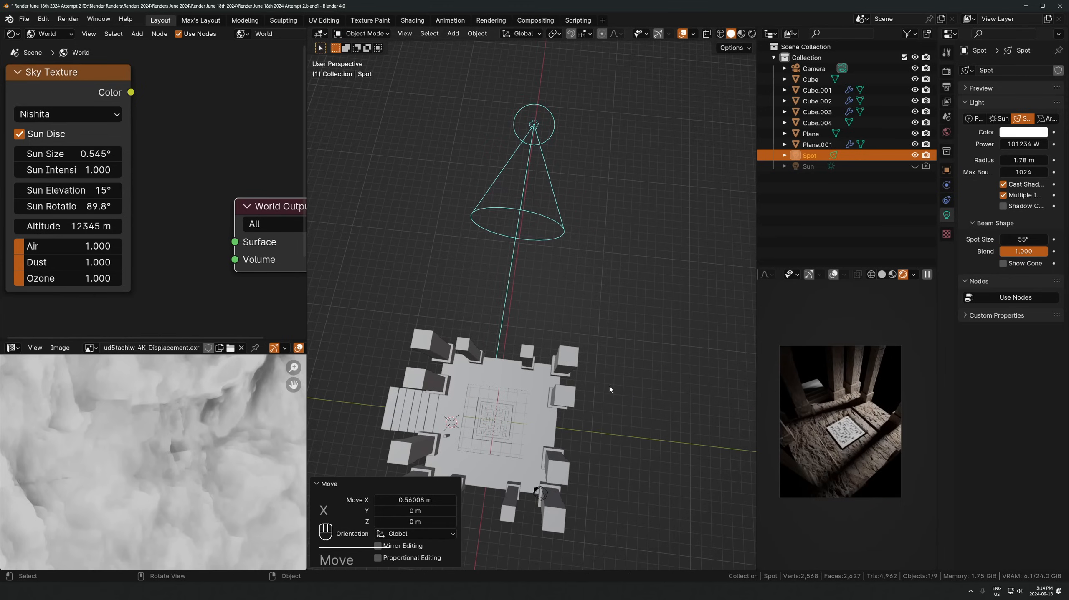
key(KP_0)
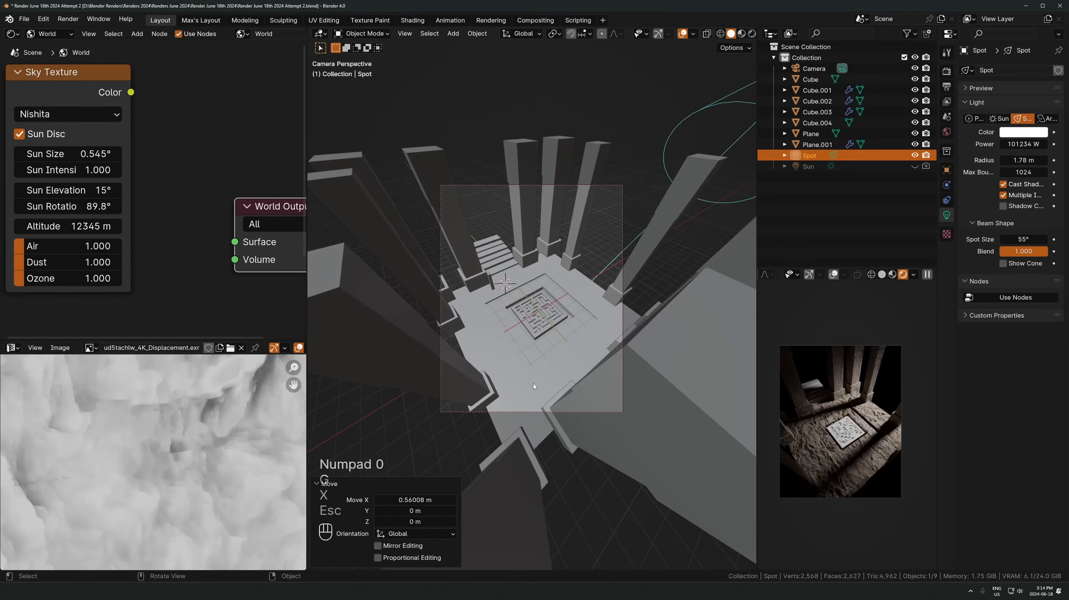
key(g)
key(y)
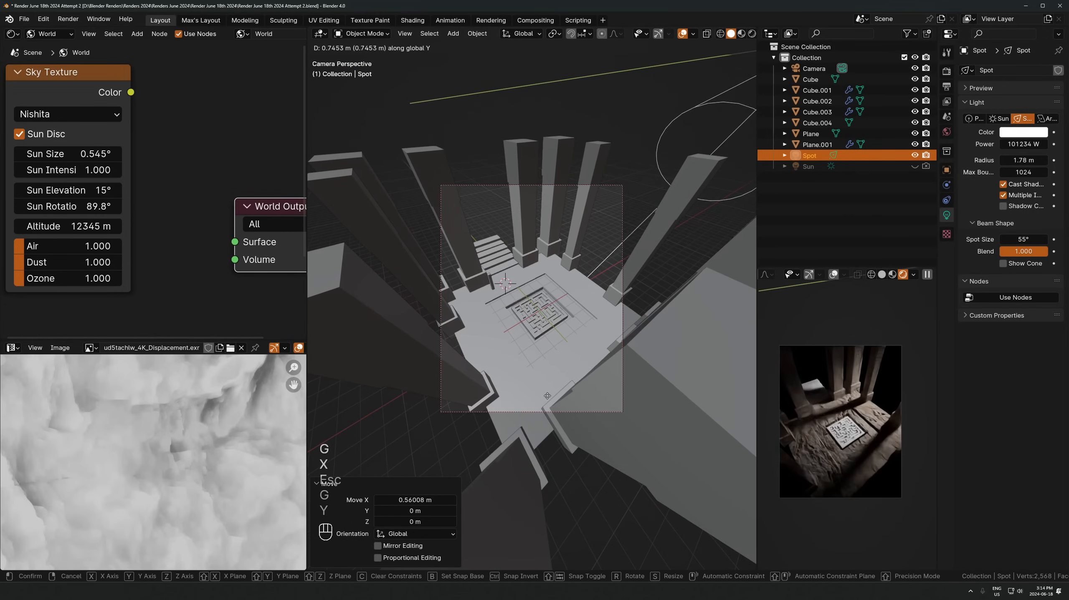
key(Escape)
Select the floor plane, switch to Quixel Bridge and export the Rocky Ground 4K surface to Blender
click(577, 298)
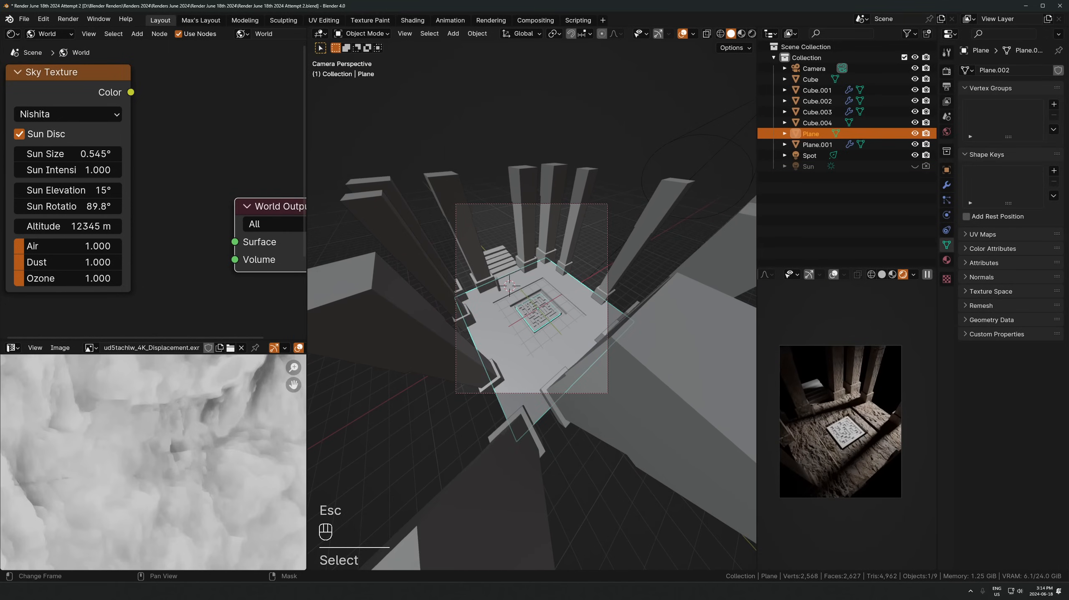
key(alt+Tab)
click(731, 349)
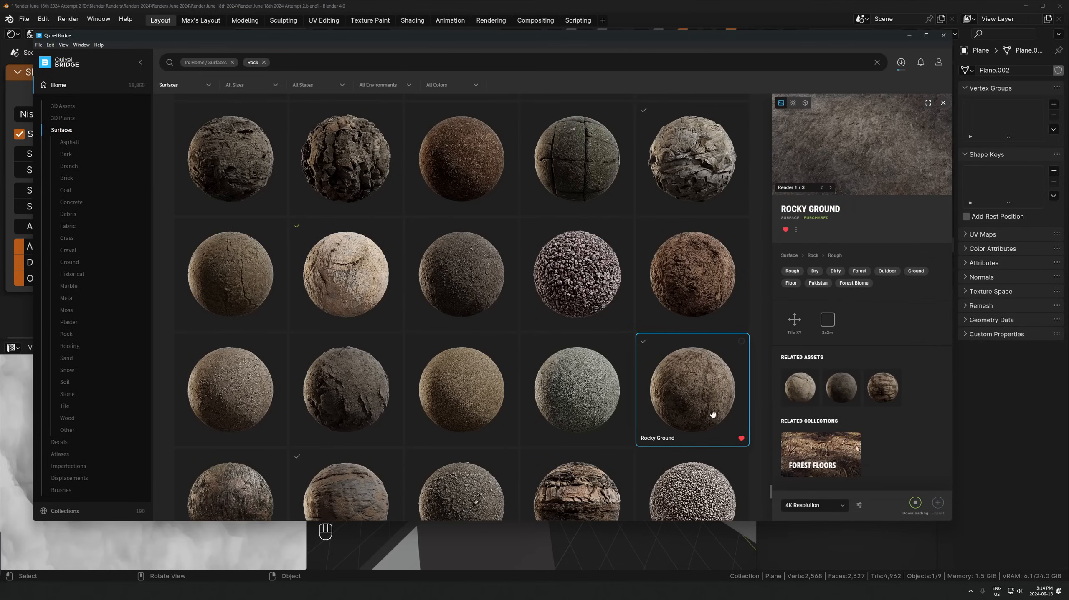
click(878, 391)
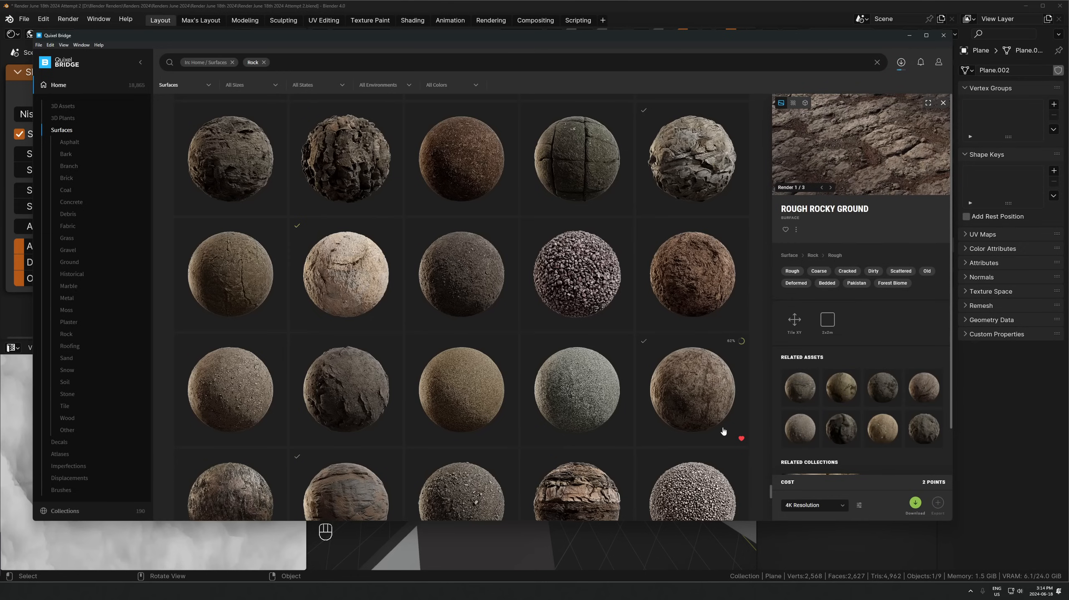
click(711, 388)
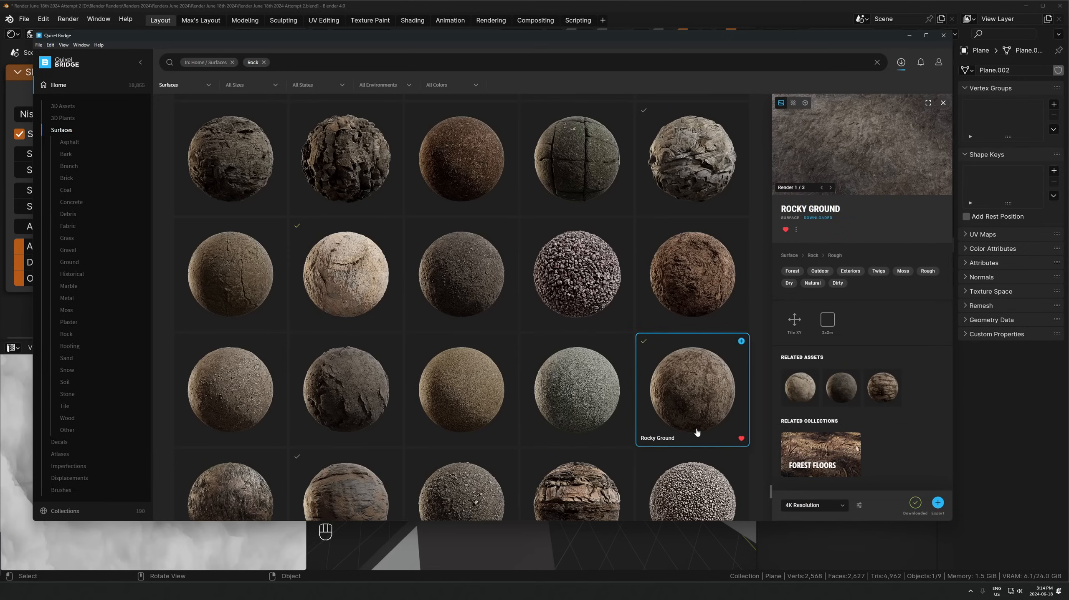
click(741, 342)
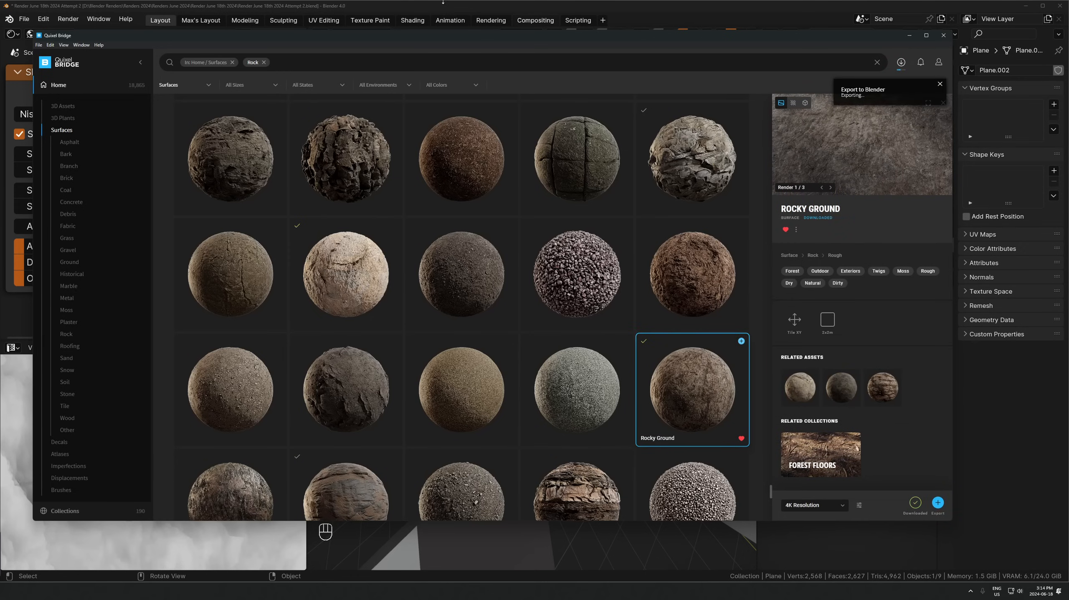
click(378, 9)
Set the shader editor to Object and assign the Rocky_Ground_ud0lcdjew material to the floor plane
click(67, 34)
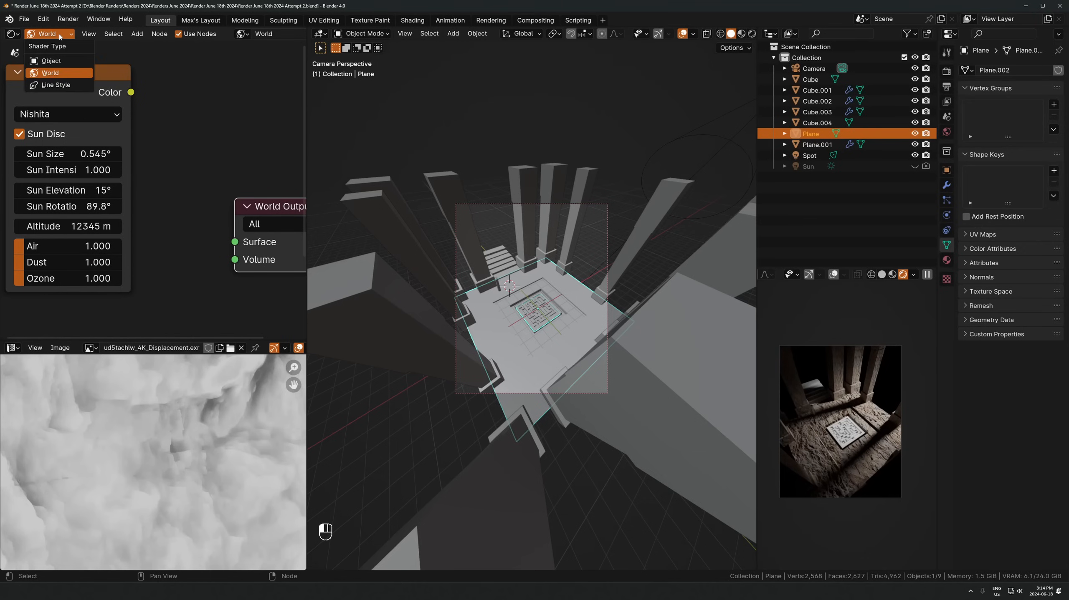
click(49, 57)
scroll(253, 36, down, 3)
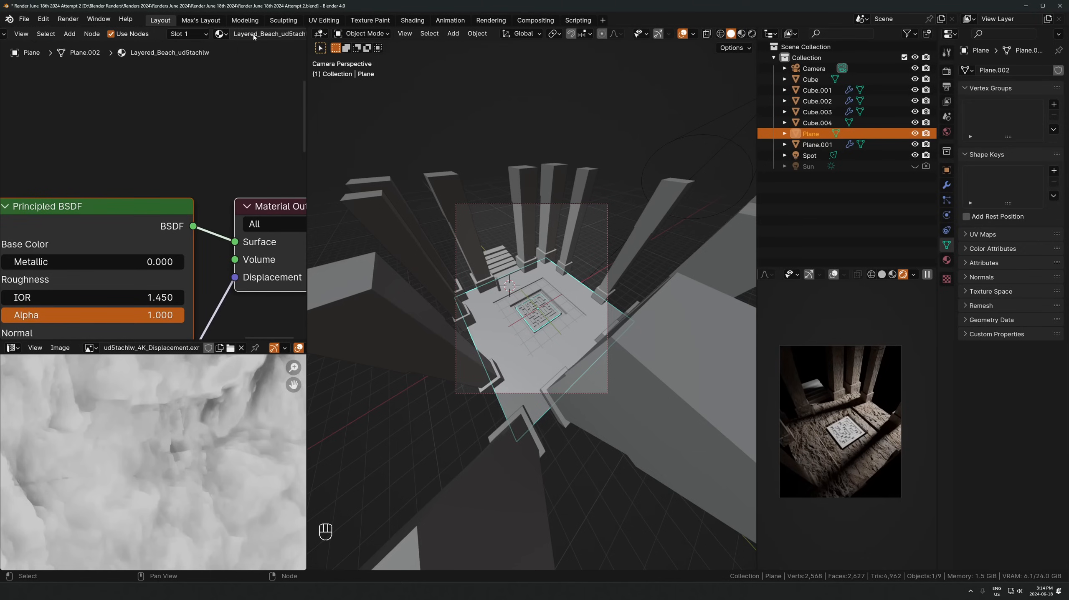
click(219, 36)
scroll(902, 472, up, 4)
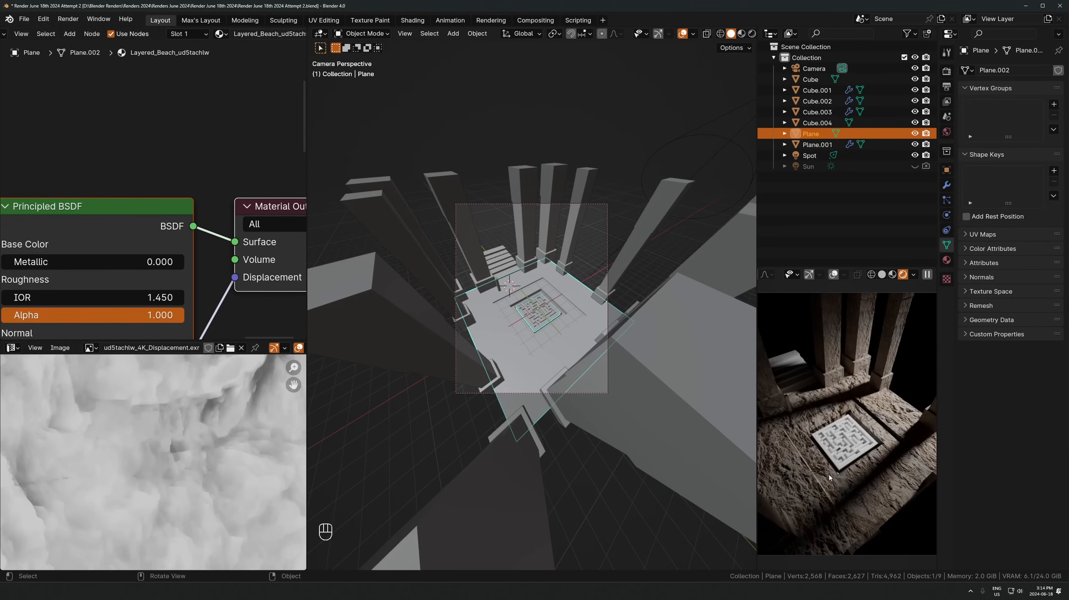
click(221, 36)
click(245, 62)
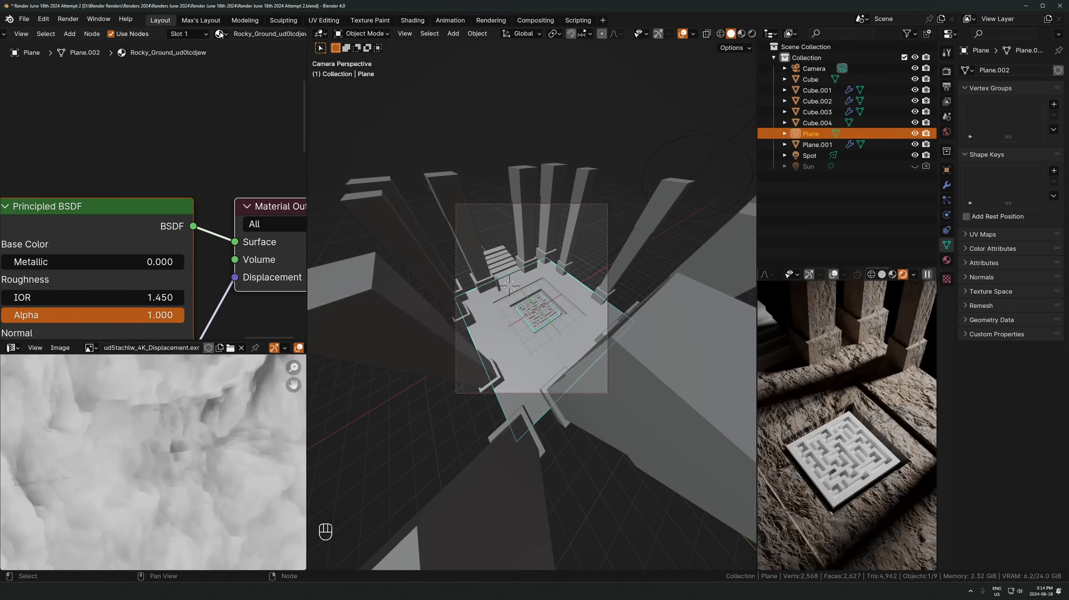
Select the Cube.001, Cube.002 and Cube.003 pillars with the floor plane active and link its material to them
click(571, 235)
shift+click(548, 236)
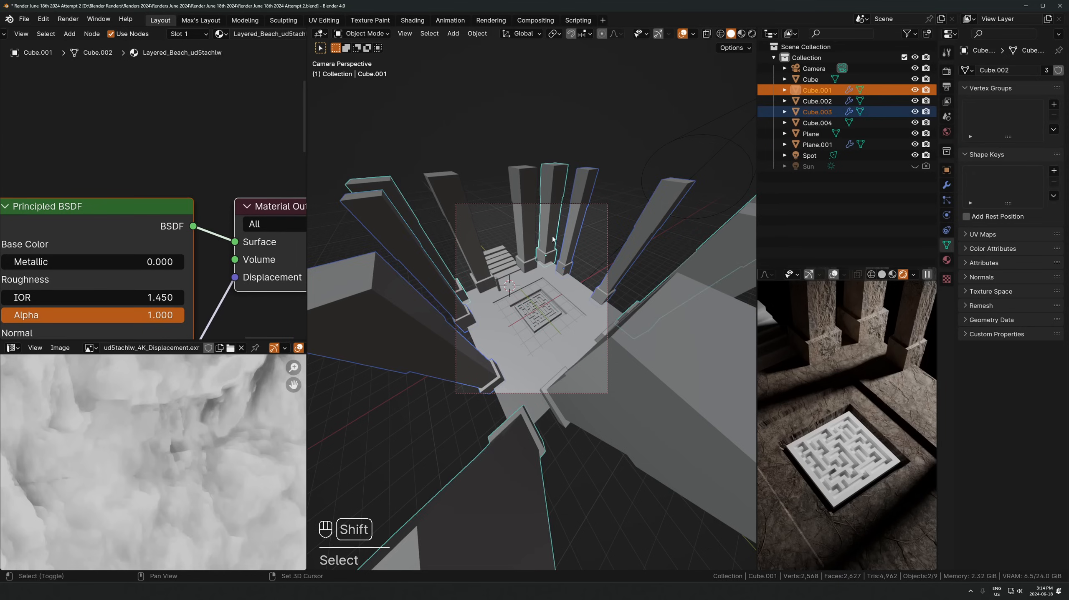
shift+click(526, 238)
shift+click(580, 303)
key(ctrl+l)
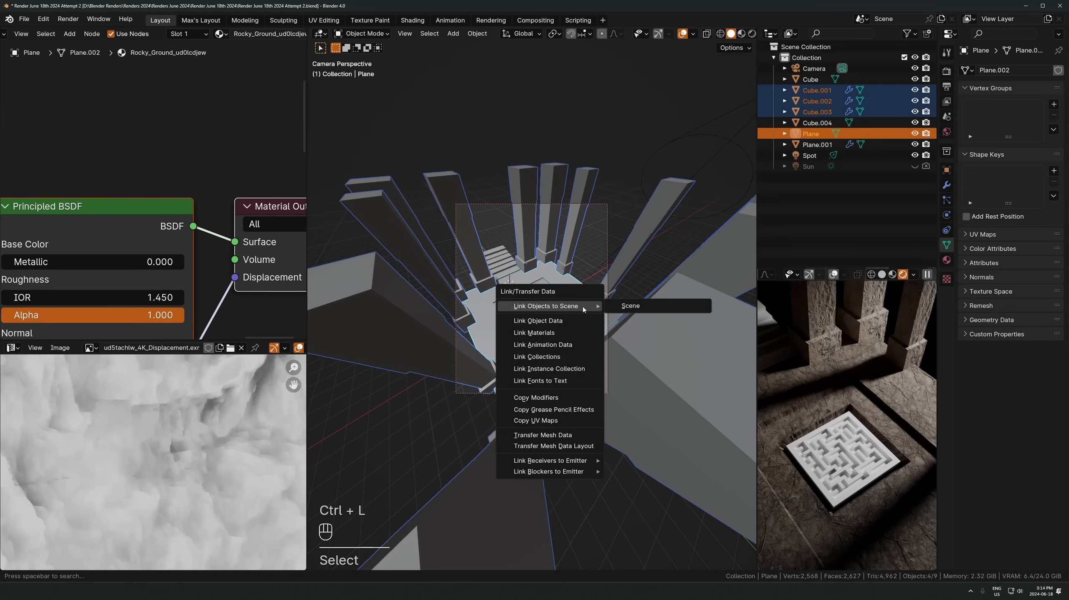
click(583, 306)
scroll(893, 450, up, 5)
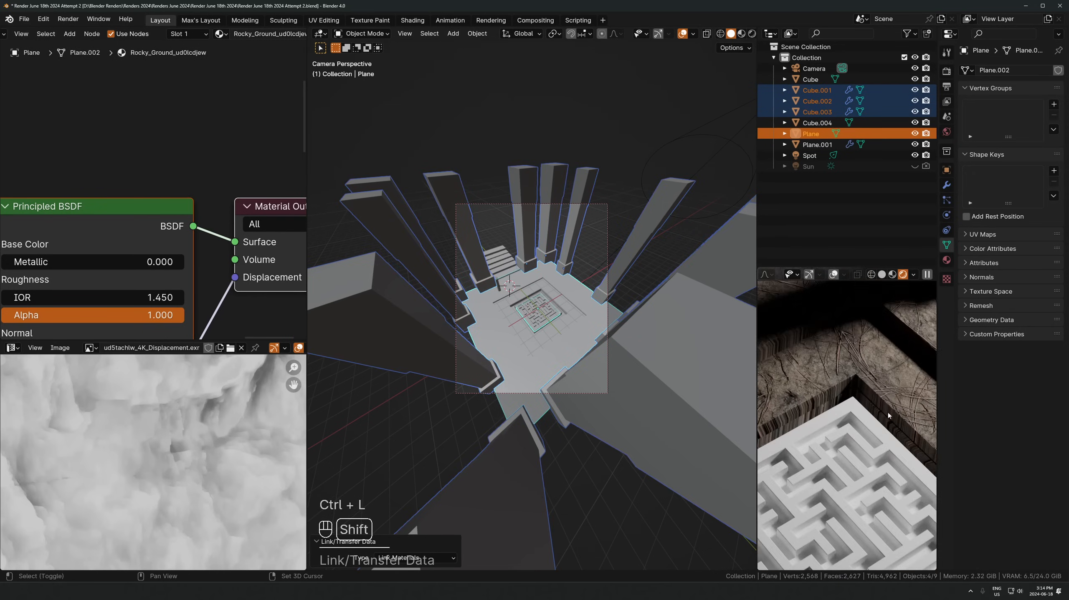
shift+middle_drag(889, 416, 929, 452)
shift+middle_drag(855, 459, 864, 448)
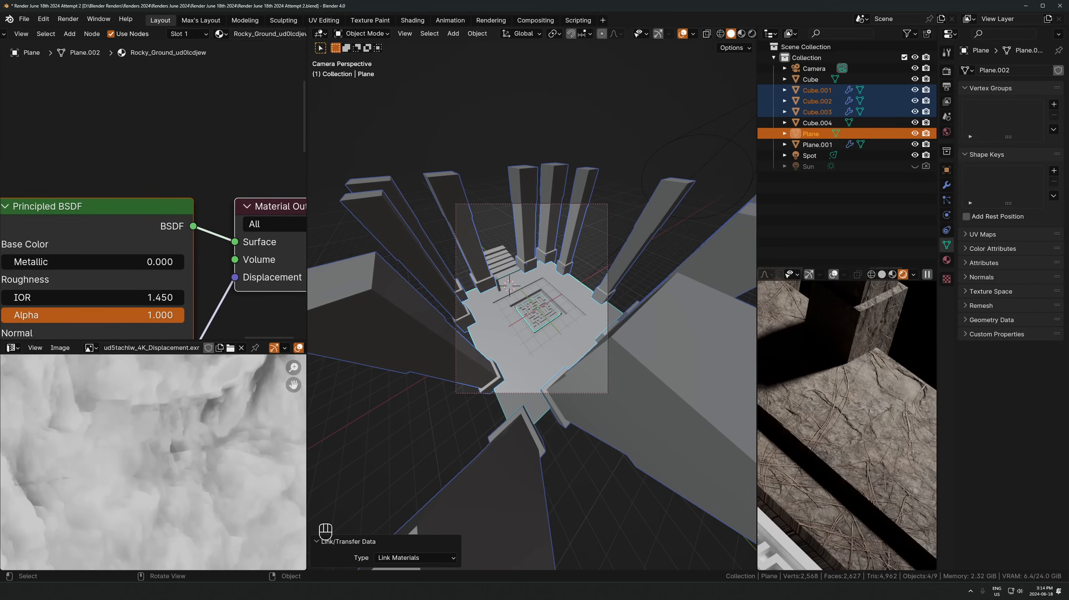
Switch to Quixel Bridge, browse the rock surfaces, download Icelandic Rock at 4K resolution and export it to Blender
key(alt+Tab)
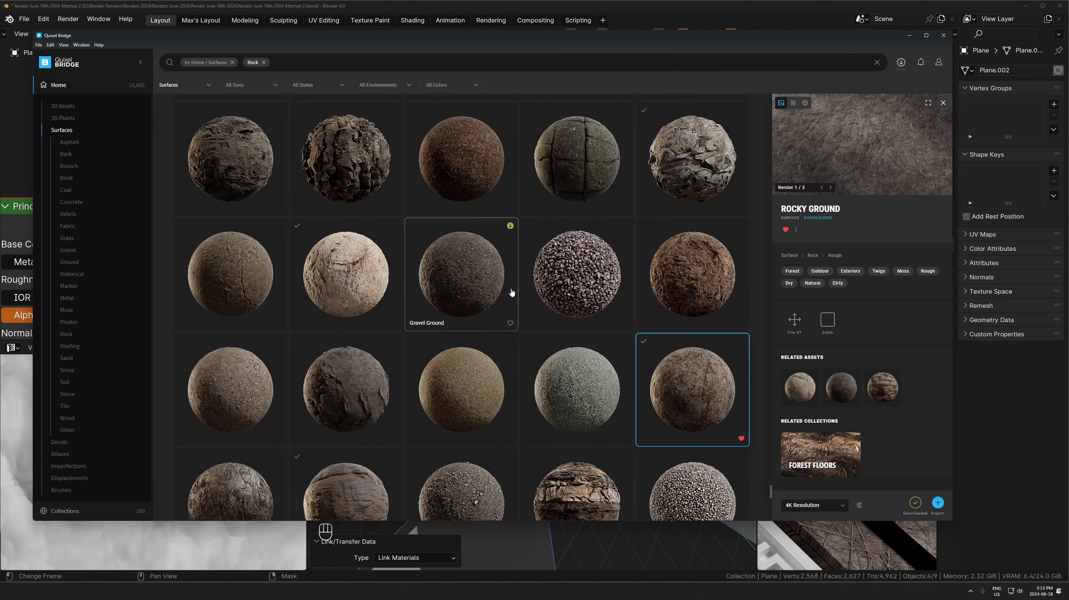
scroll(343, 286, down, 6)
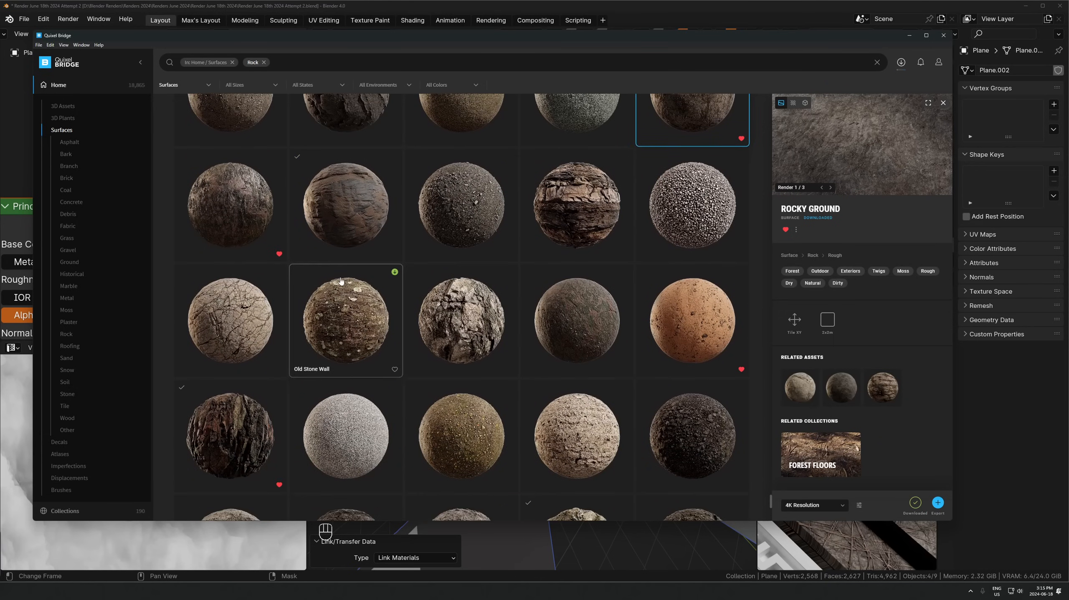
scroll(343, 286, down, 5)
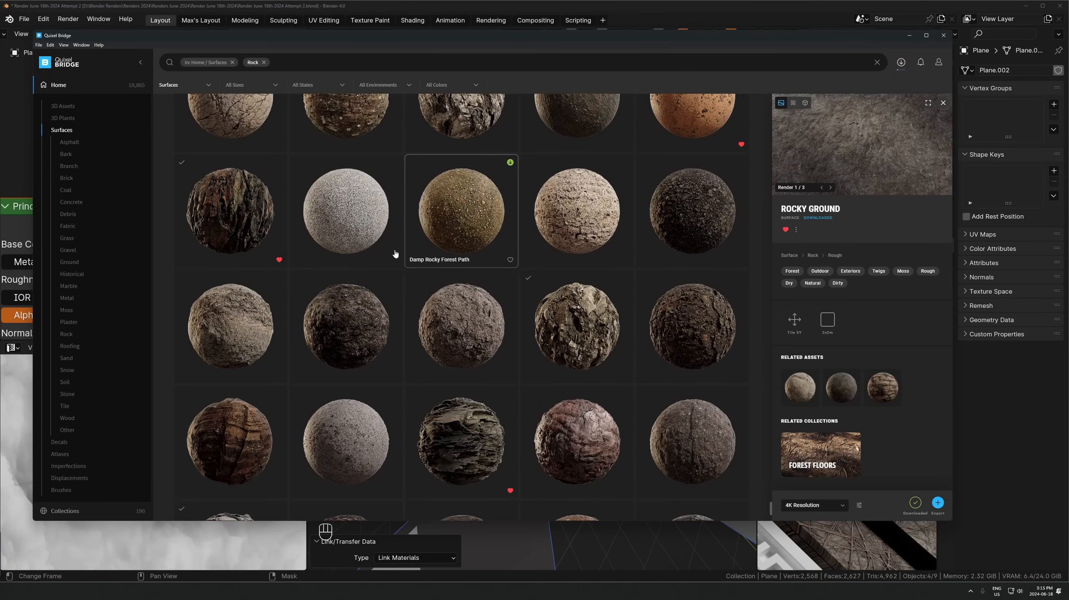
scroll(272, 229, down, 8)
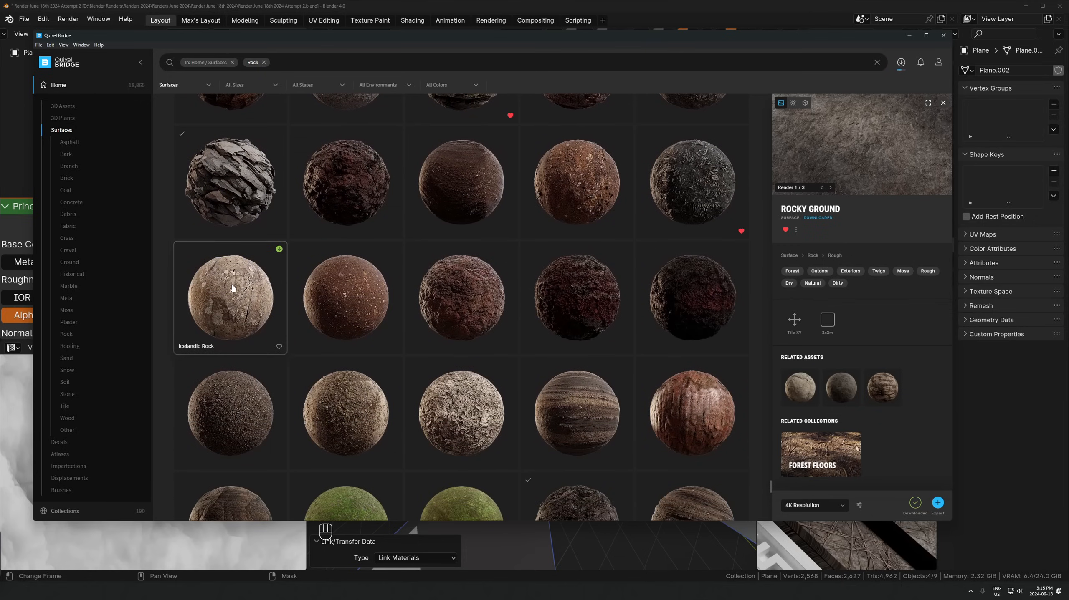
click(233, 289)
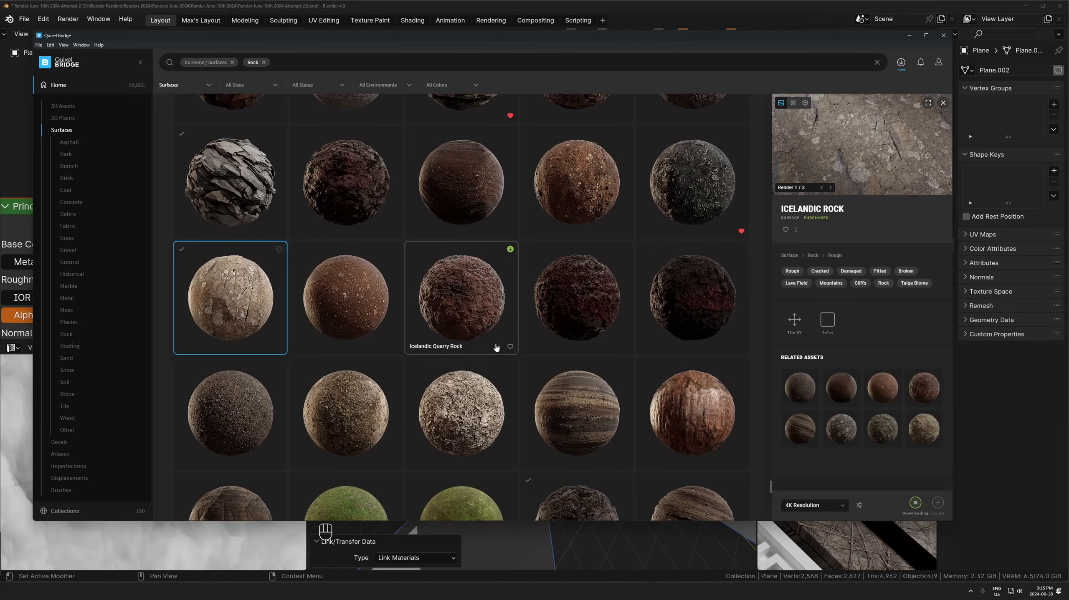
scroll(496, 349, down, 4)
scroll(283, 344, down, 5)
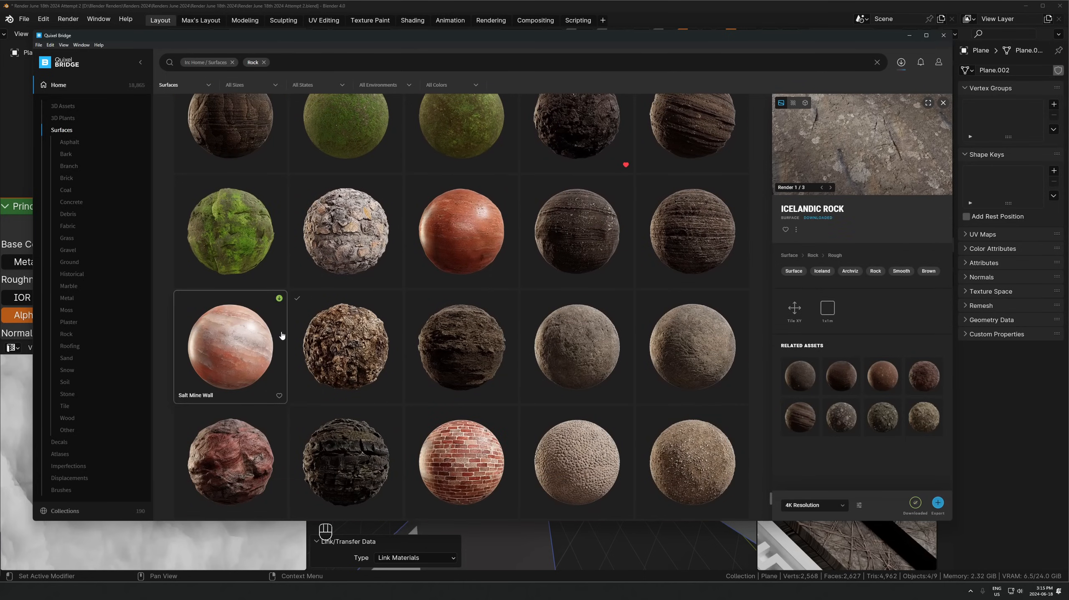
scroll(281, 332, up, 5)
click(937, 504)
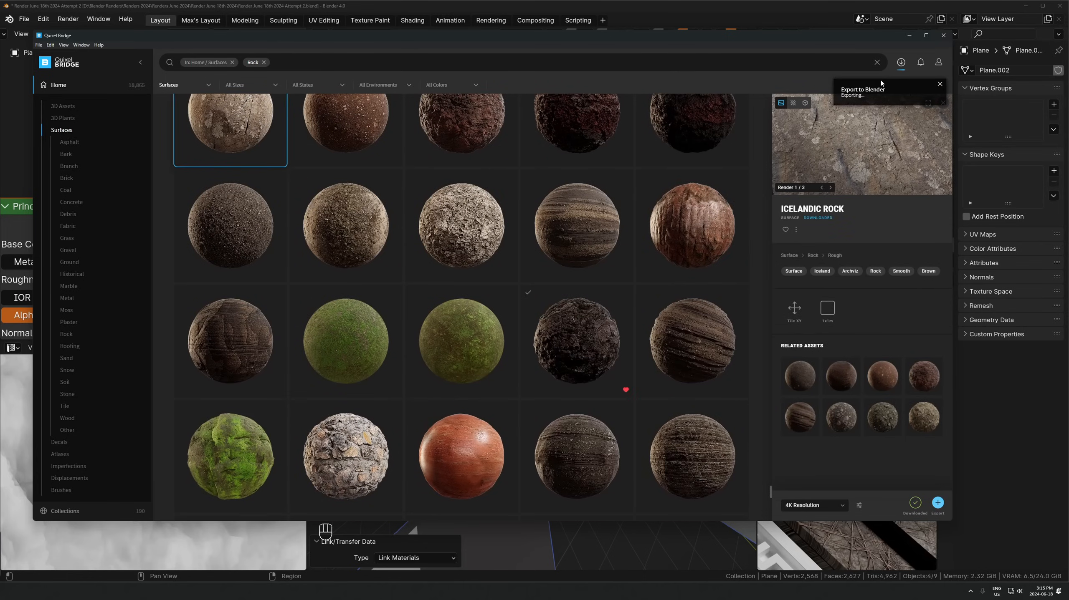
click(908, 35)
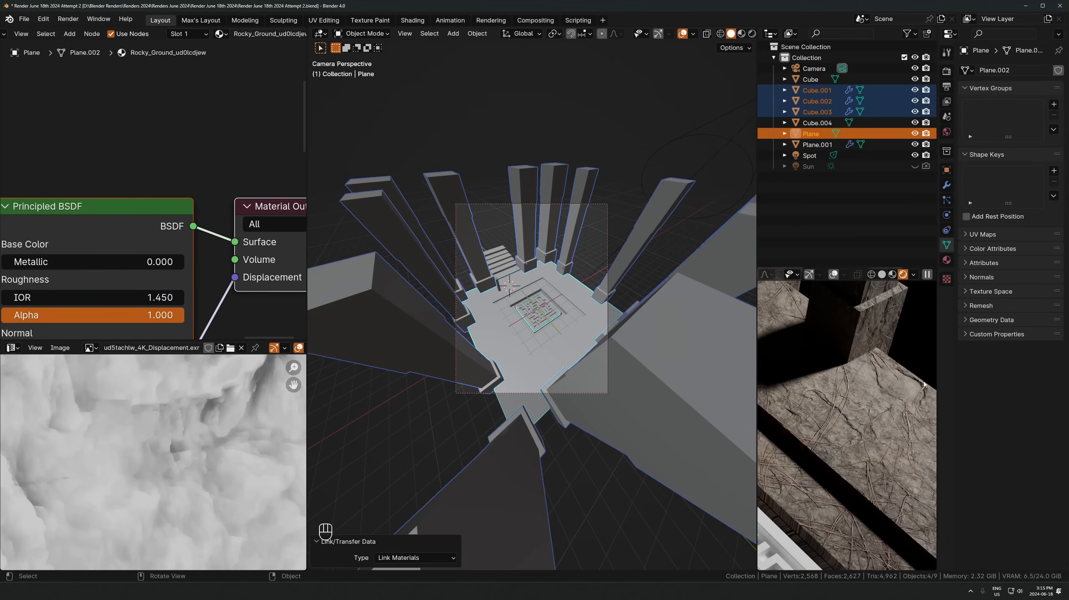
Assign the Icelandic_Rock_ub4mae3n material to the floor plane and link it to the selected pillars
click(221, 33)
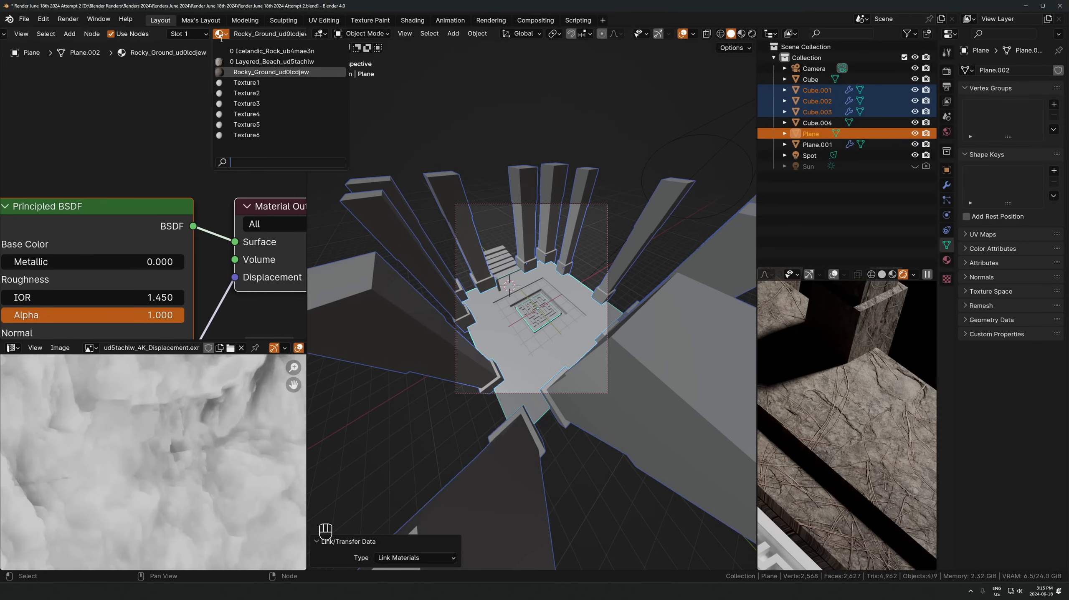
text(ice)
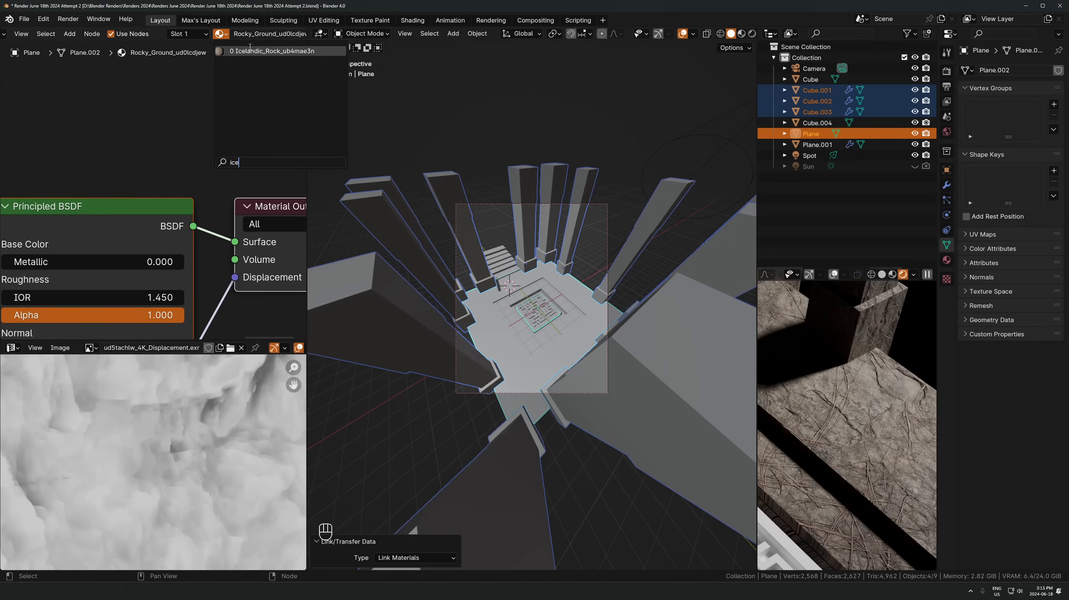
click(252, 51)
scroll(587, 274, down, 3)
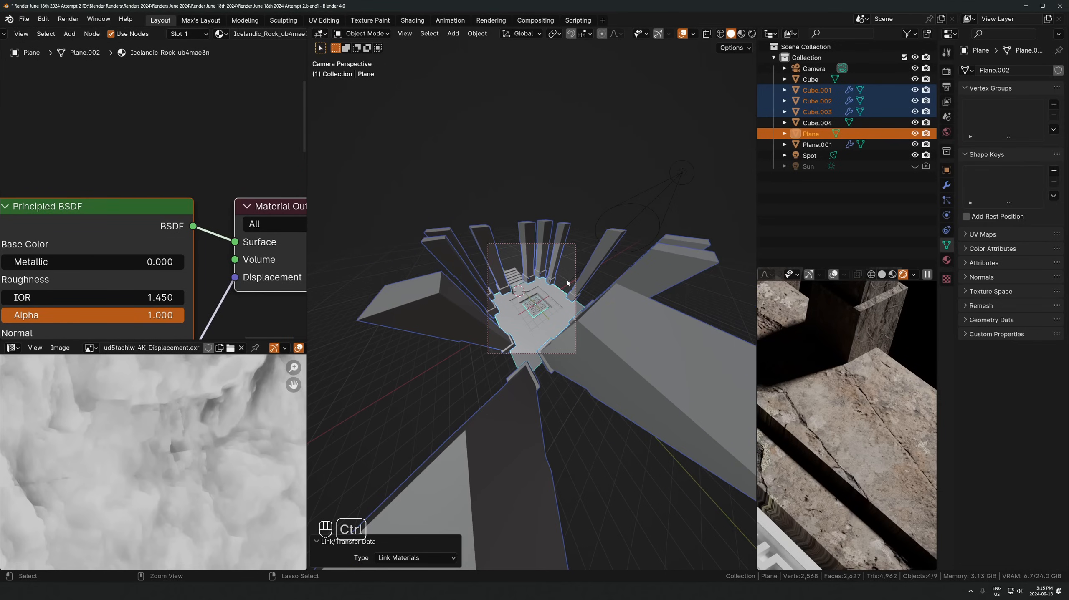
key(ctrl+l)
Unwrap the floor plane and pillar meshes together and scale their UVs up about 2.11 times
key(Tab)
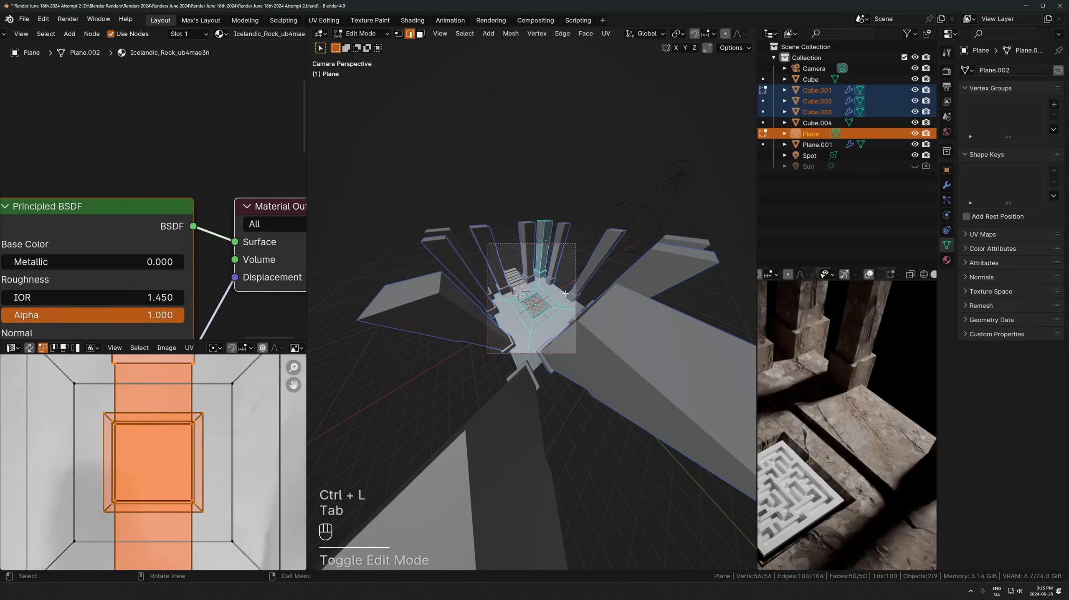
key(a)
key(u)
click(565, 293)
key(a)
key(s)
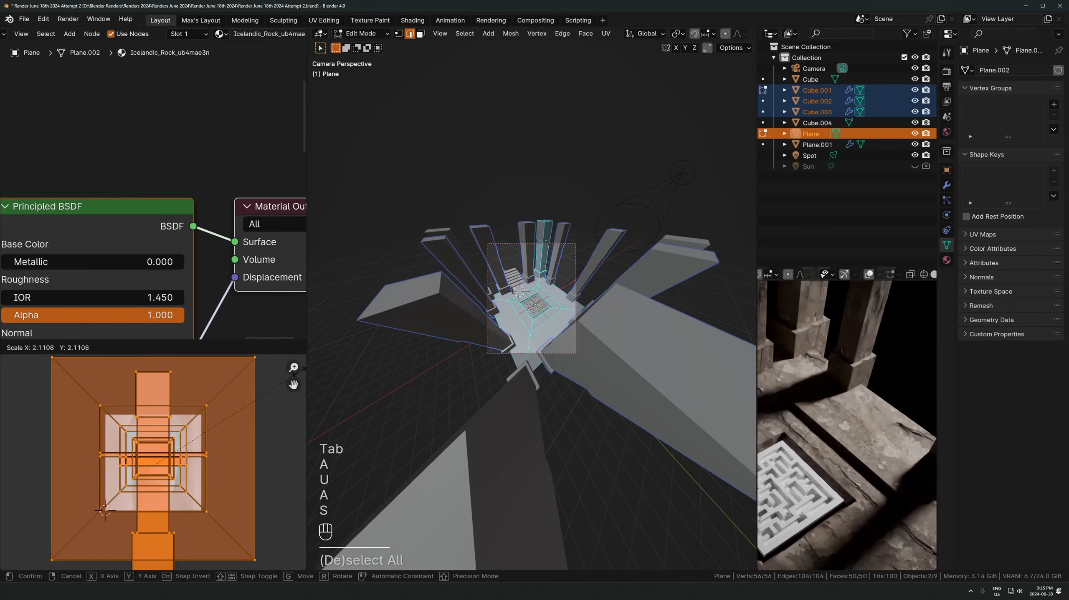
key(Tab)
Edit the floor plane's mesh on its own and scale its entire UV layout down slightly
scroll(589, 387, up, 2)
click(543, 374)
key(Tab)
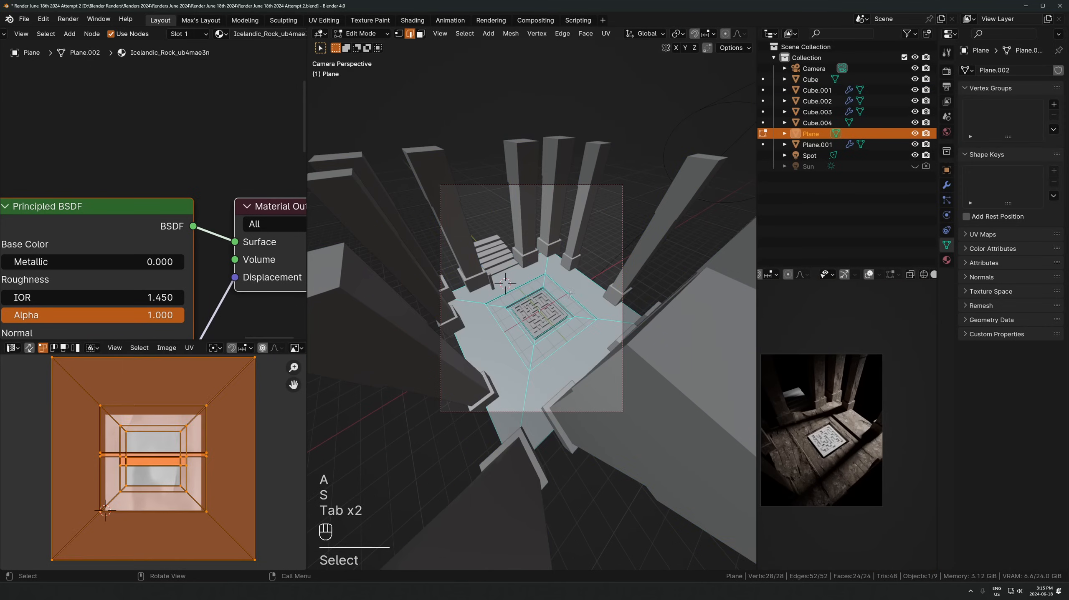
key(a)
key(a)
key(s)
key(Escape)
key(s)
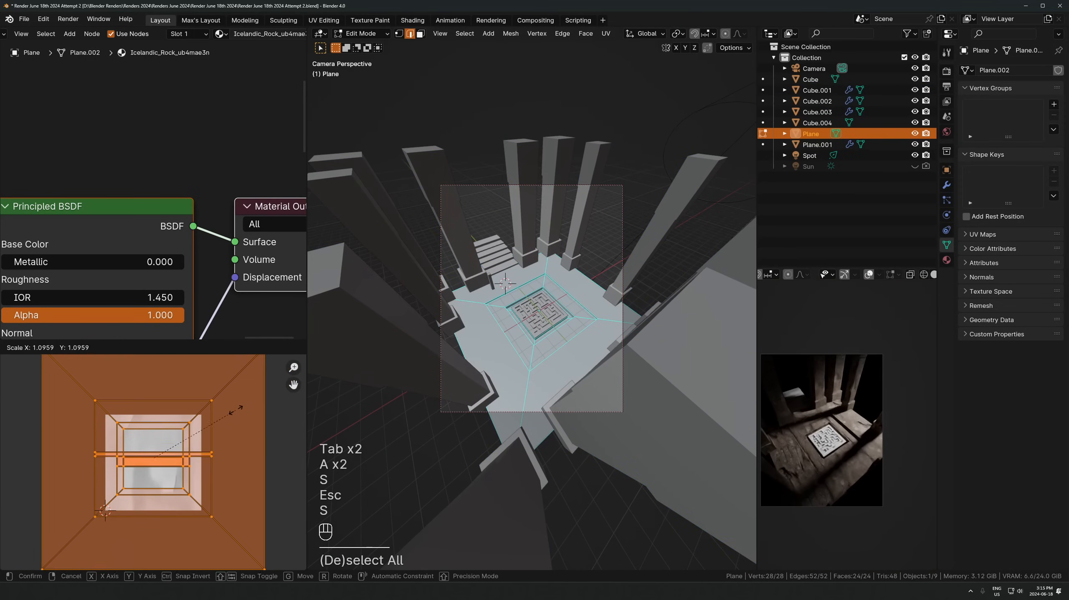
click(231, 411)
key(g)
key(Escape)
key(s)
click(208, 415)
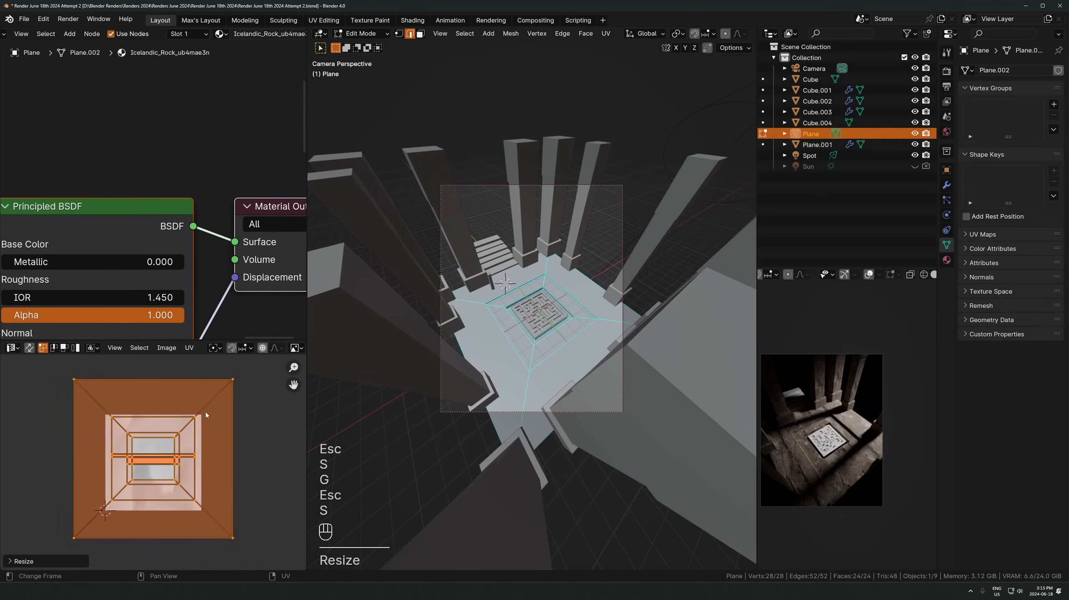
key(Tab)
Duplicate the Spot light, shift the copy about 0.68 m along the Y axis, and delete the copy
scroll(613, 413, up, 3)
scroll(829, 463, up, 4)
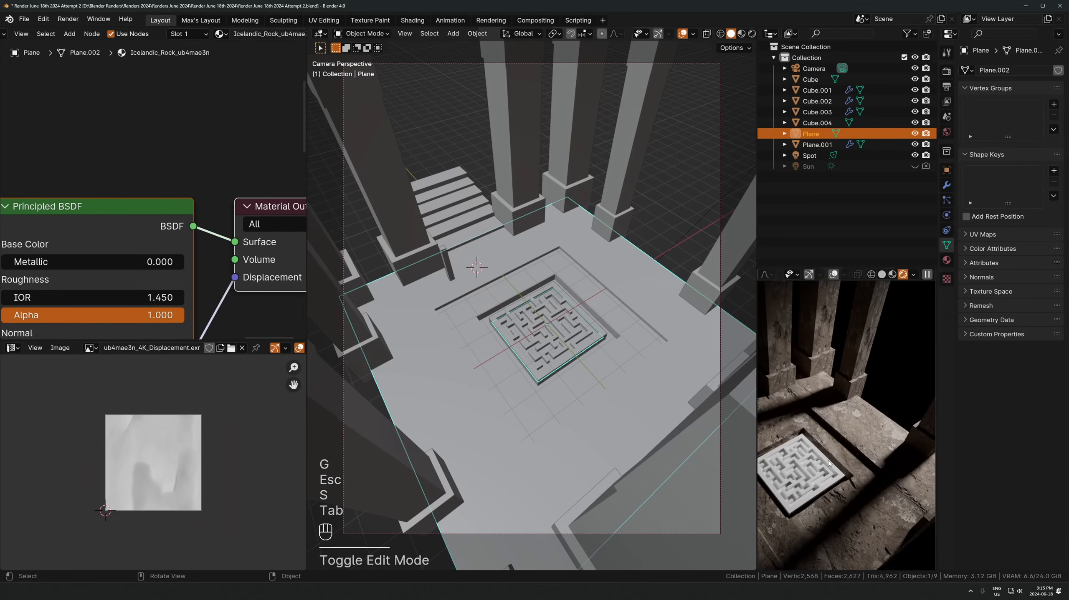
scroll(848, 421, down, 5)
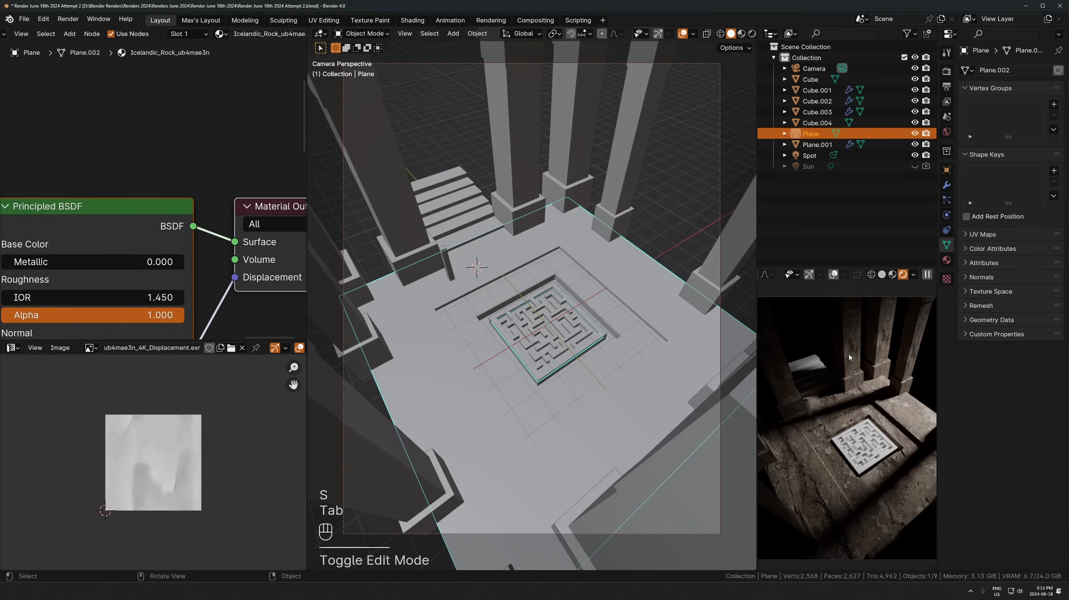
scroll(609, 267, down, 2)
scroll(607, 256, down, 2)
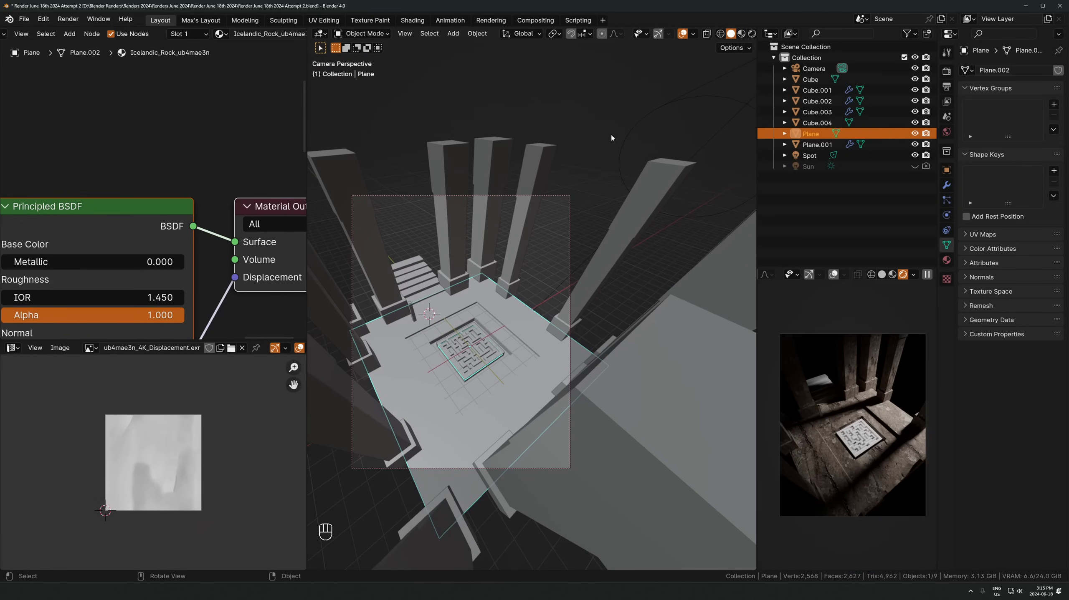
click(612, 191)
scroll(611, 191, down, 2)
key(shift+d)
key(y)
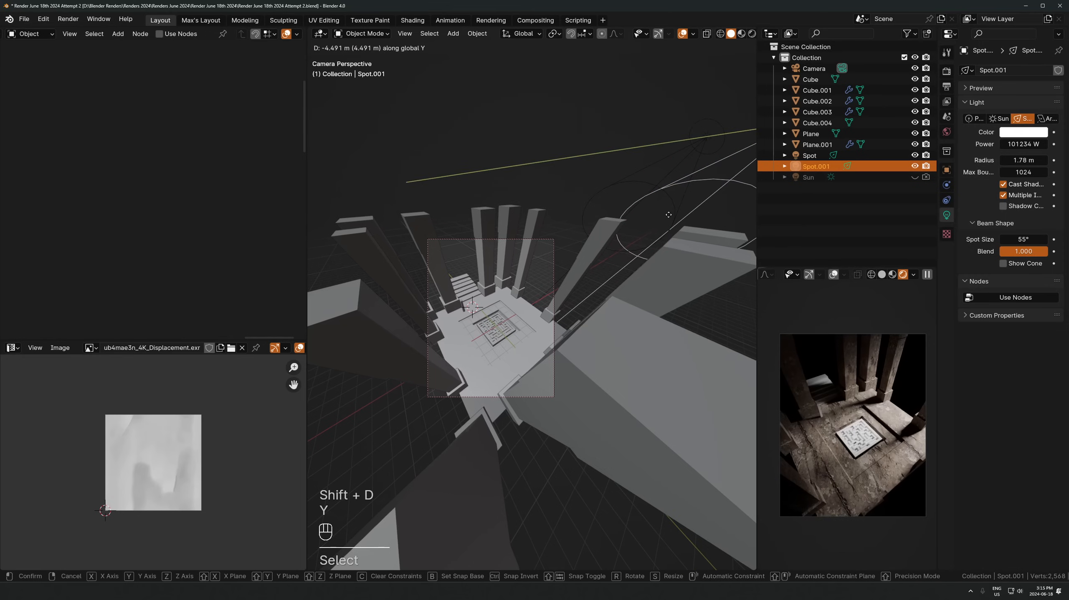
click(607, 204)
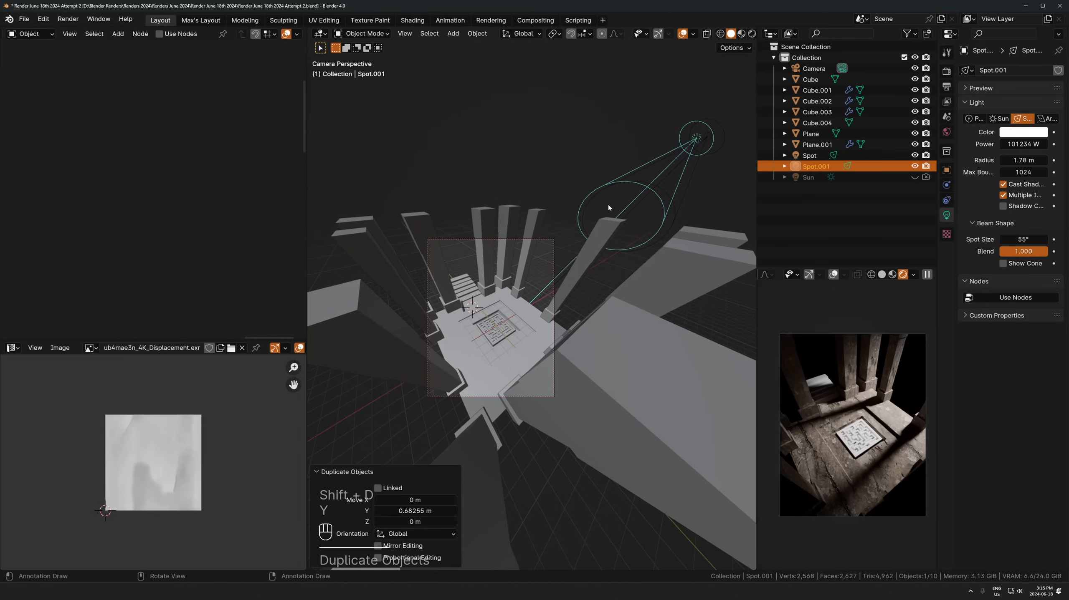
key(x)
click(619, 214)
Rotate the original Spot light about -16.9° around the global Z axis
click(650, 192)
key(r)
key(z)
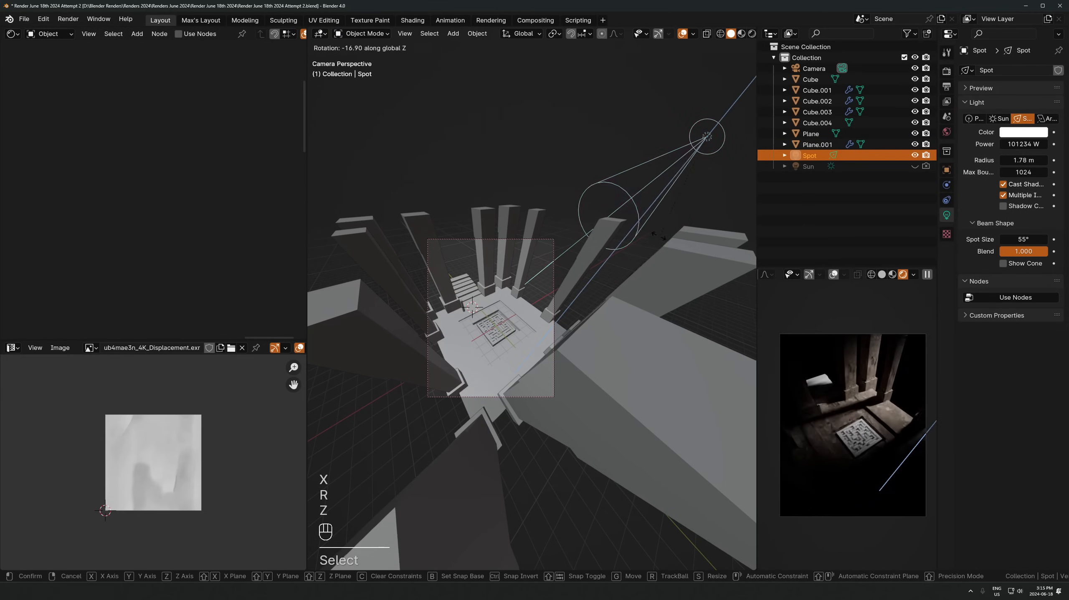
click(659, 239)
key(g)
key(shift+z)
key(Escape)
In the top view, move the Spot light about -2.83 m in X and -3.19 m in Y
key(KP_7)
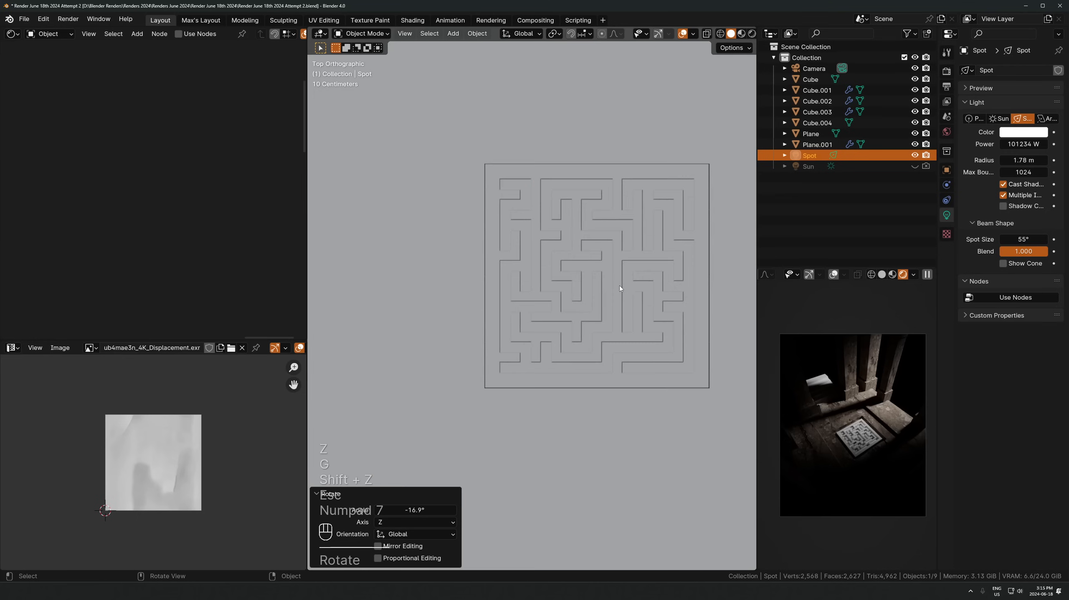
scroll(625, 312, up, 3)
key(g)
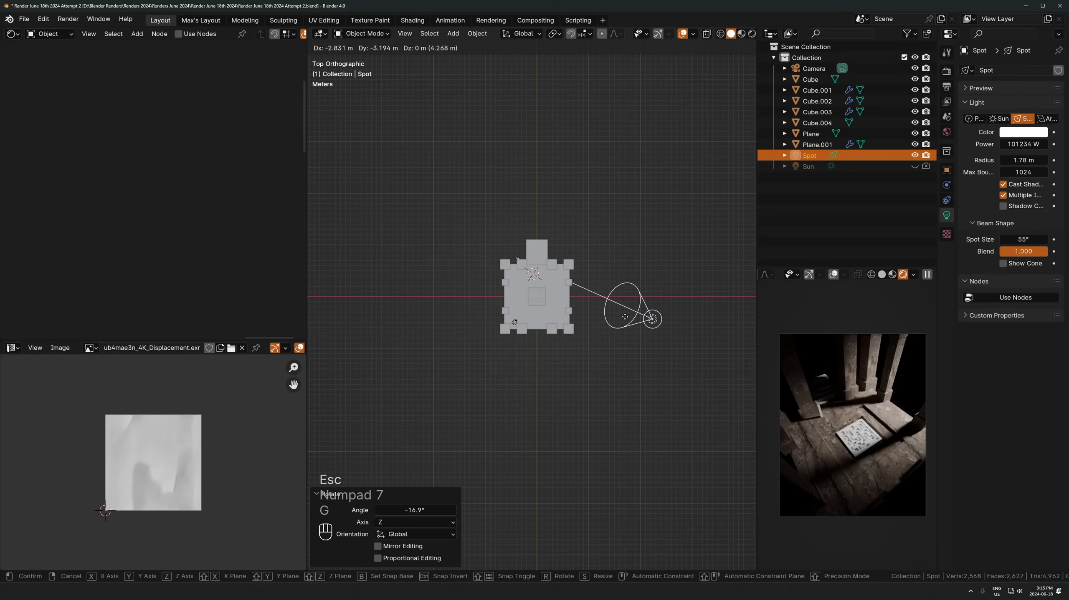
click(611, 329)
Try the light as an Area type and switch it back to Spot
click(1046, 119)
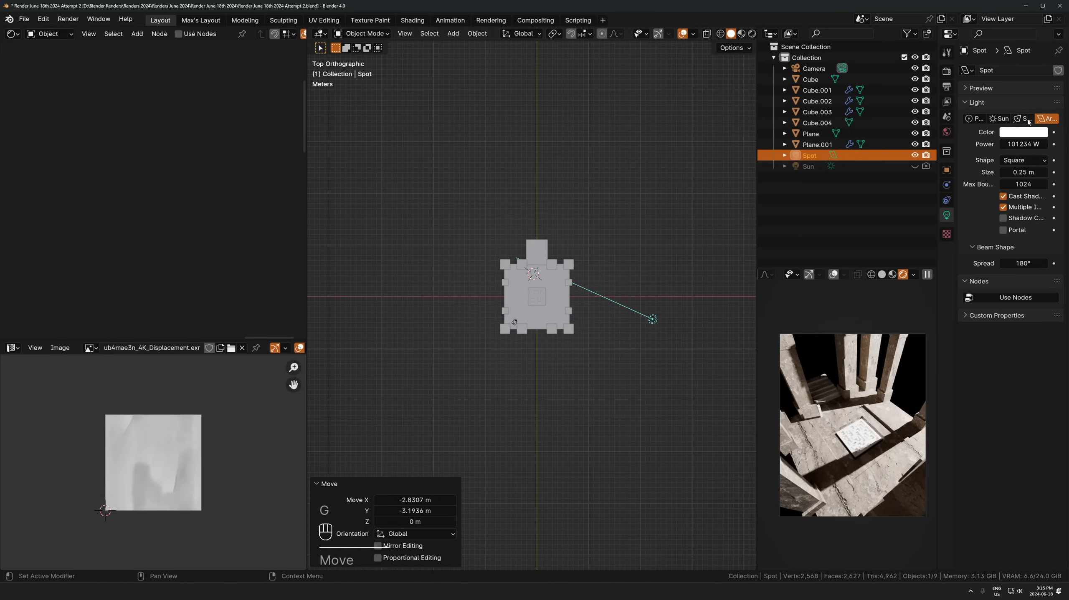
click(1024, 119)
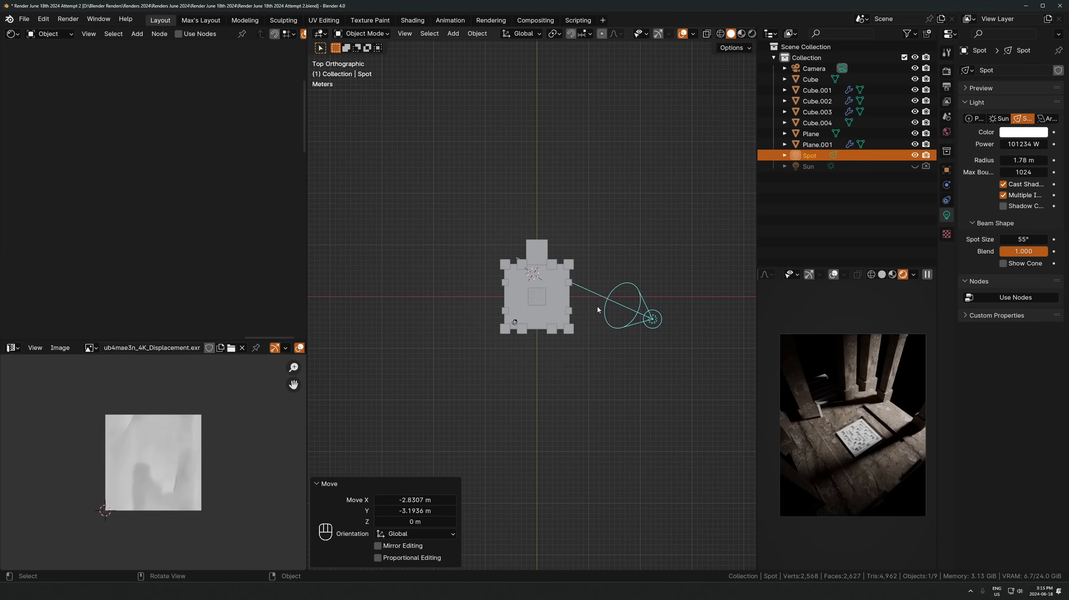
Examine the Spot light's placement around the pillared platform from several angles
key(alt+z)
middle_drag(597, 310, 618, 334)
key(alt+z)
scroll(615, 349, up, 4)
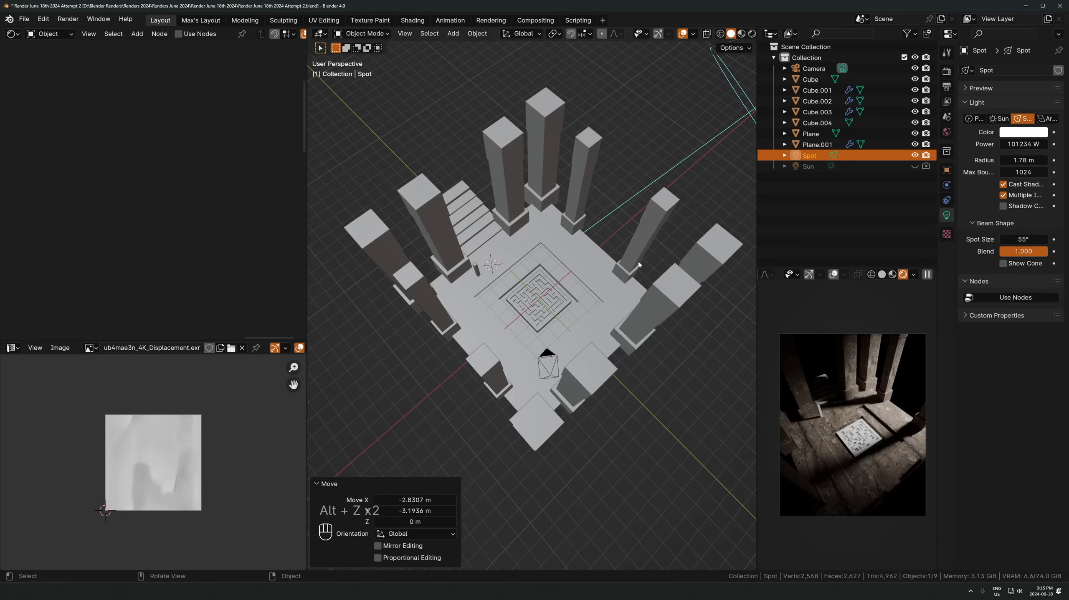
middle_drag(603, 167, 654, 158)
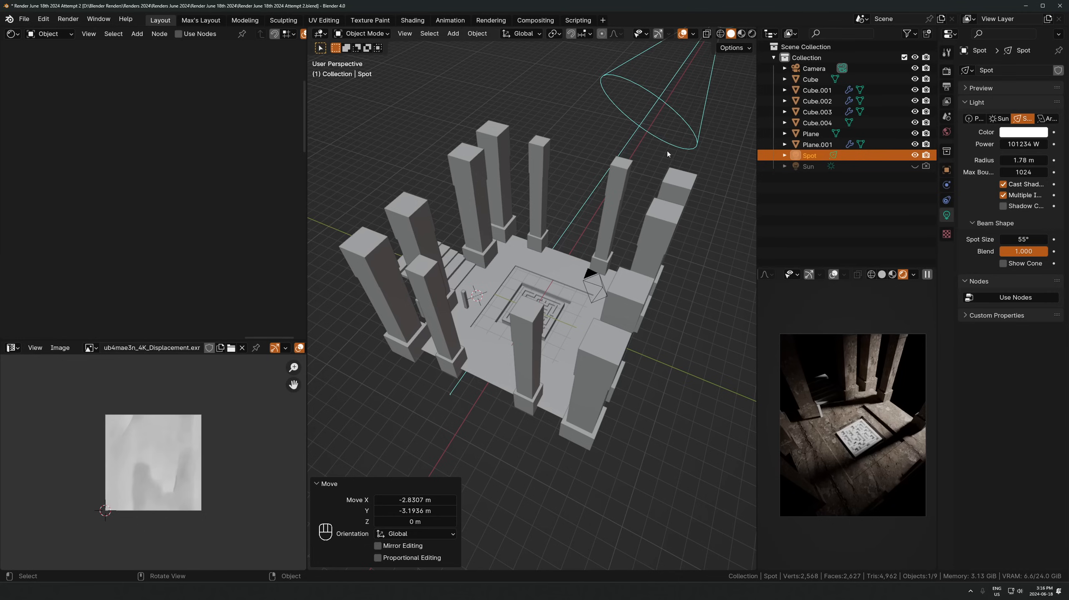
scroll(668, 223, down, 2)
middle_drag(668, 223, 663, 140)
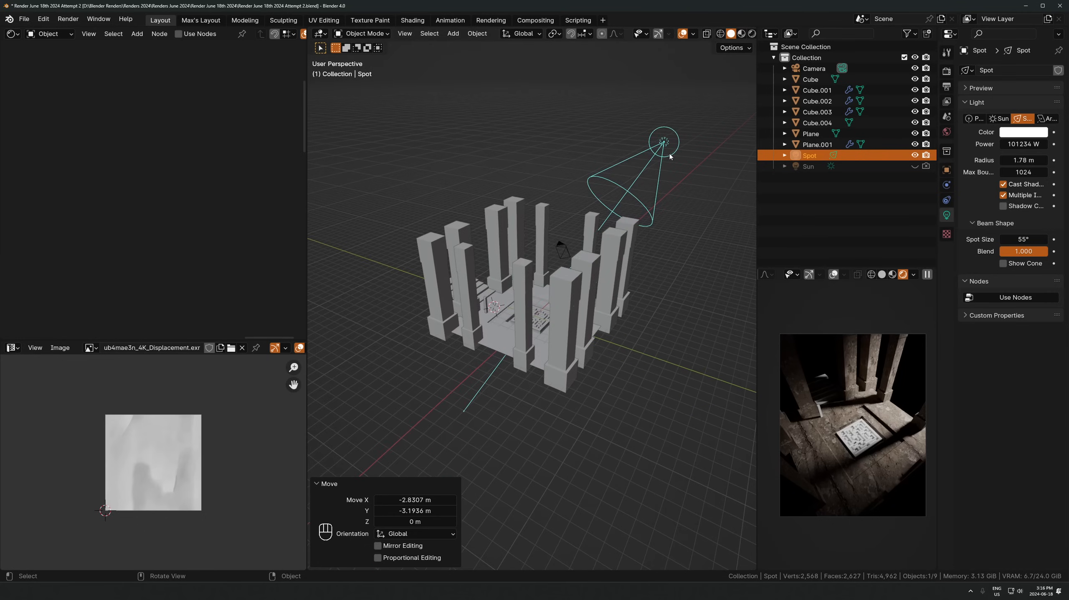
scroll(543, 379, up, 3)
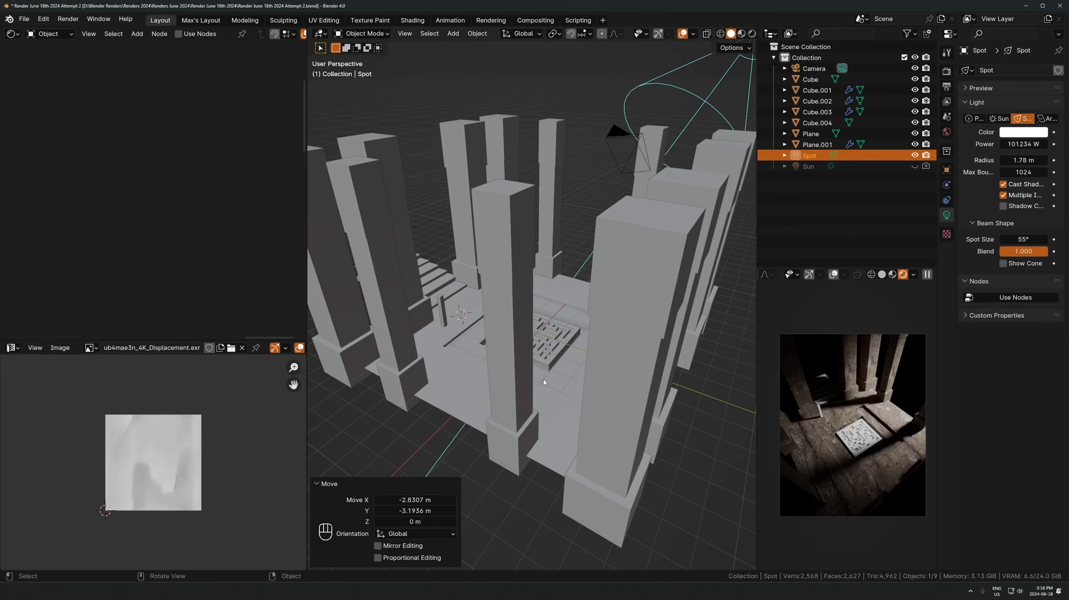
Select the maze with the floor plane active and link the floor's rock material to the maze in the camera view
click(541, 321)
scroll(554, 289, up, 2)
key(KP_0)
scroll(564, 302, up, 3)
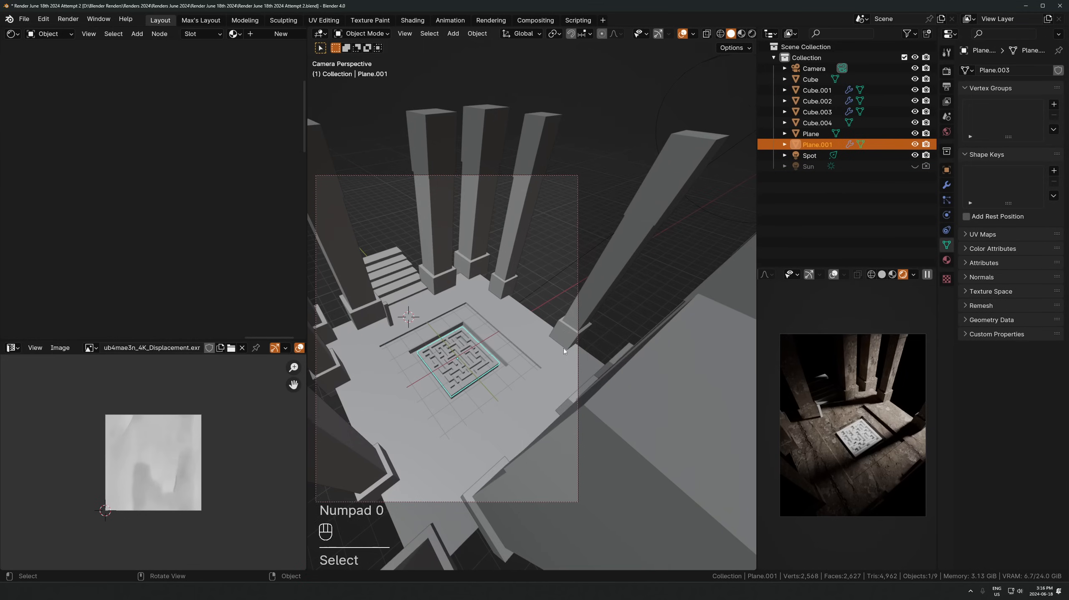
shift+click(505, 326)
key(ctrl+l)
click(504, 326)
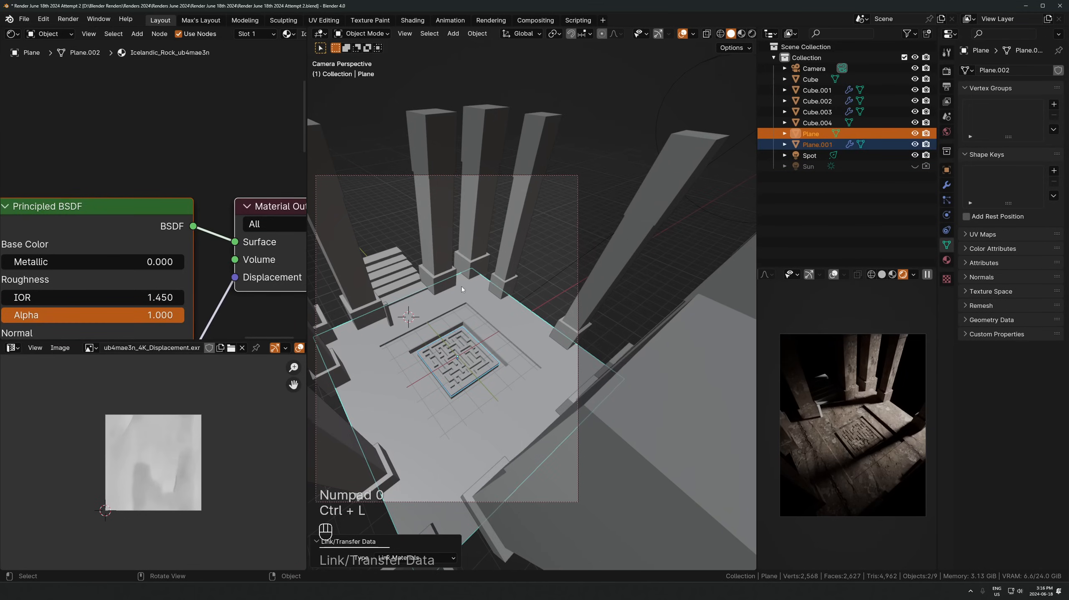
Select the maze and disconnect the displacement input of the rock material's Material Output node
scroll(440, 436, up, 3)
click(425, 423)
middle_drag(242, 298, 224, 203)
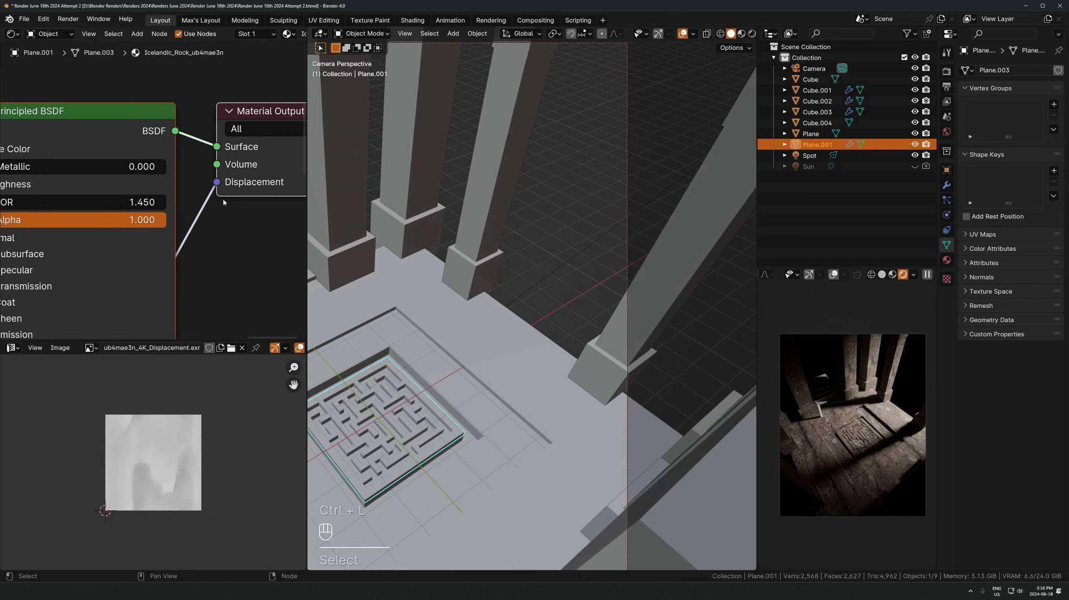
drag(216, 183, 238, 295)
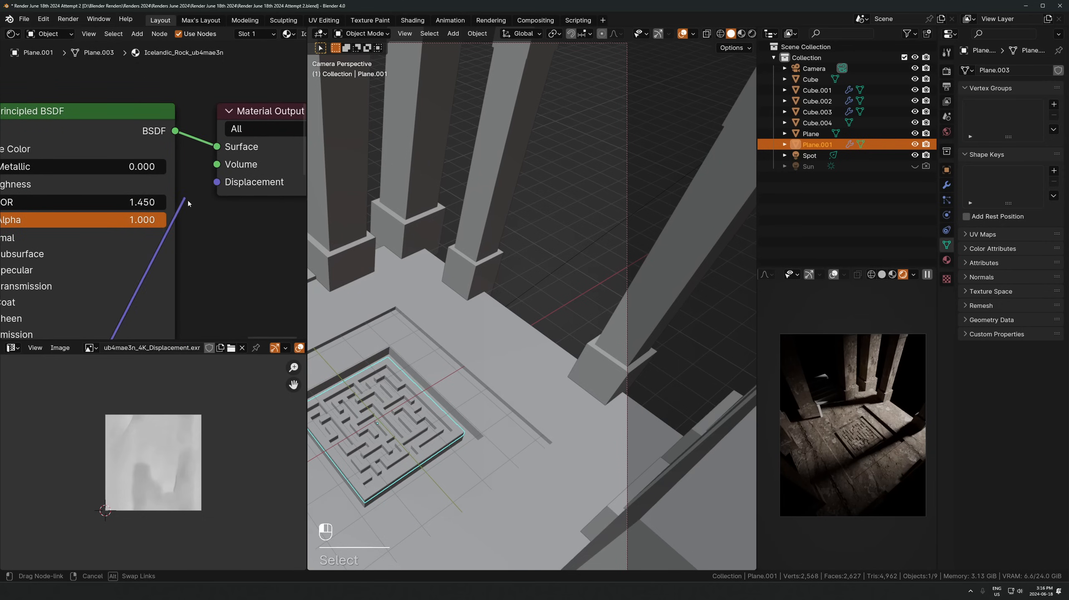
drag(188, 204, 188, 203)
scroll(907, 472, up, 5)
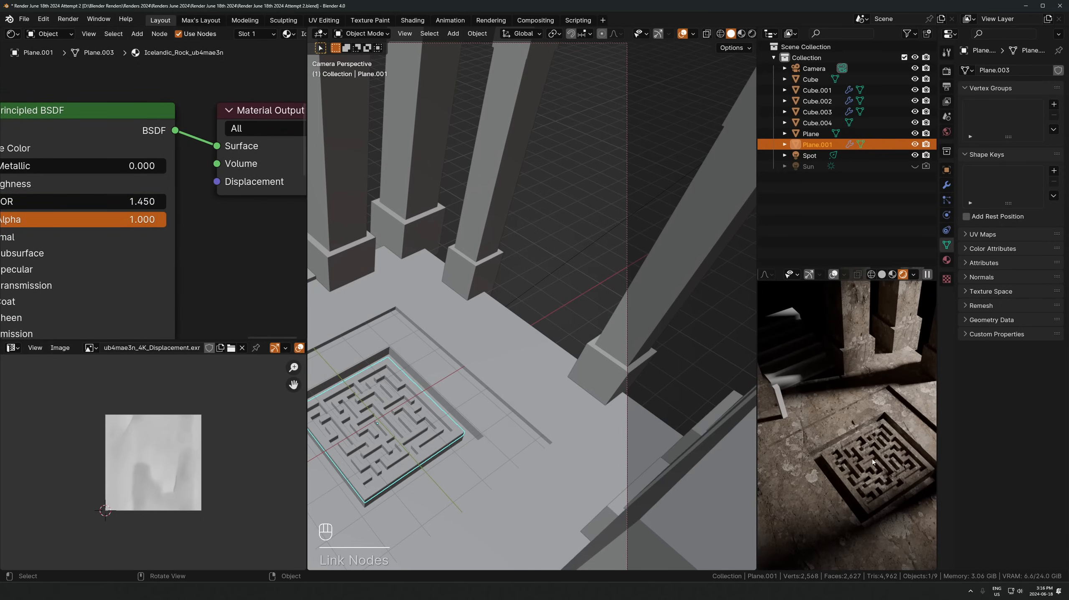
scroll(489, 312, down, 2)
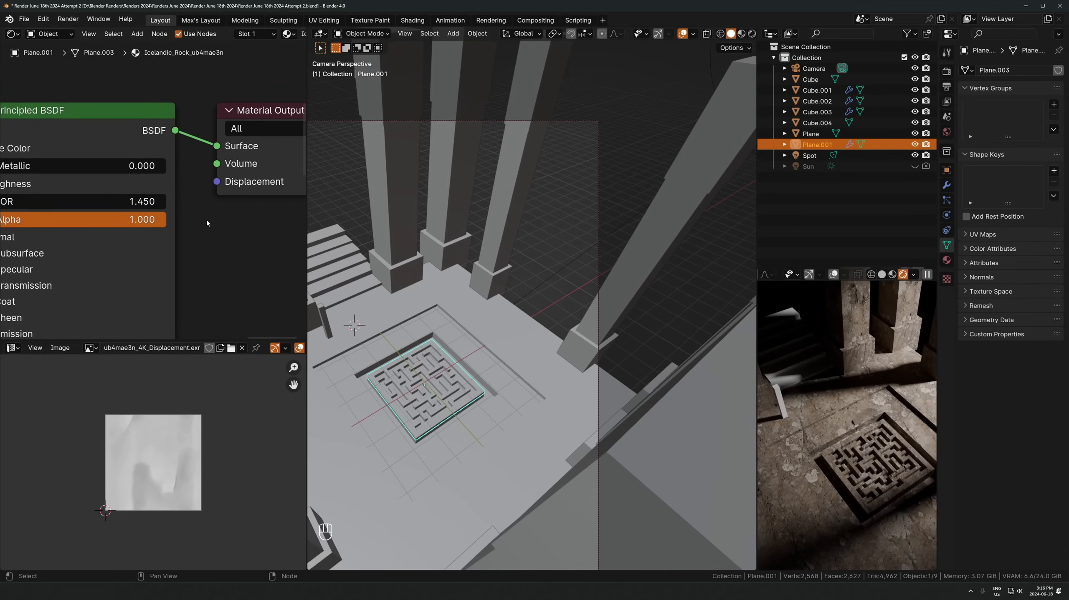
Add an Ambient Occlusion node to the rock material with 7 samples, Inside and Only Local enabled
scroll(207, 223, down, 6)
key(g)
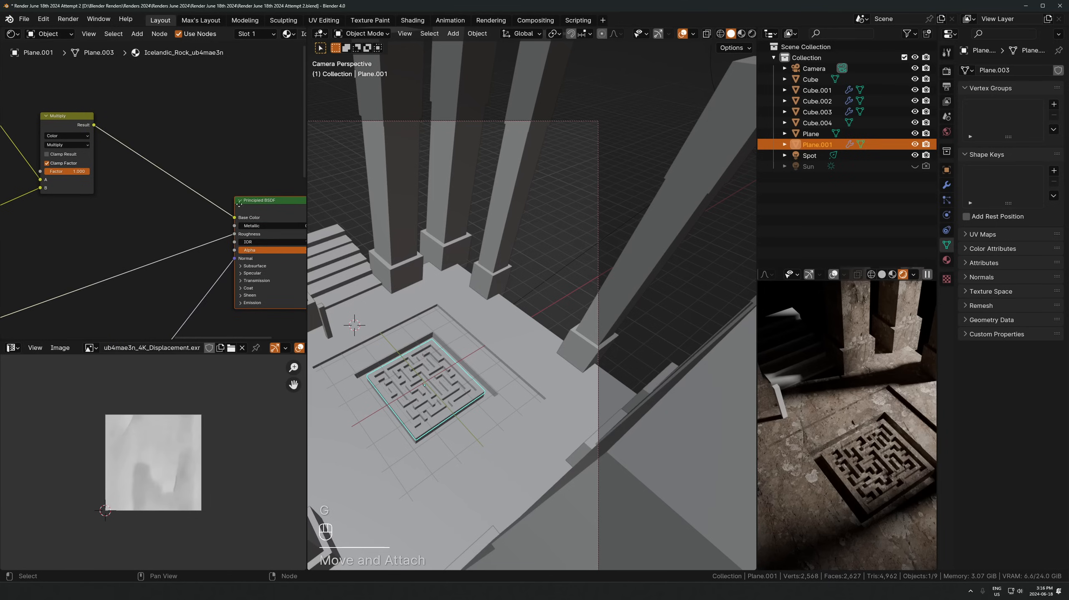
middle_drag(238, 204, 225, 266)
middle_drag(274, 242, 255, 273)
key(shift+a)
text(ambient)
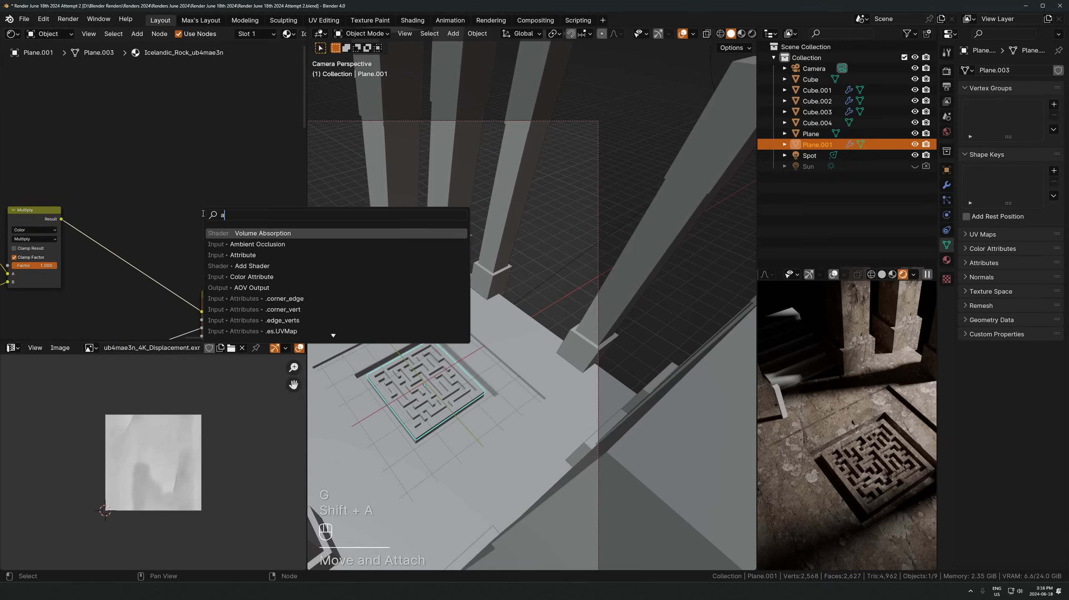
click(116, 93)
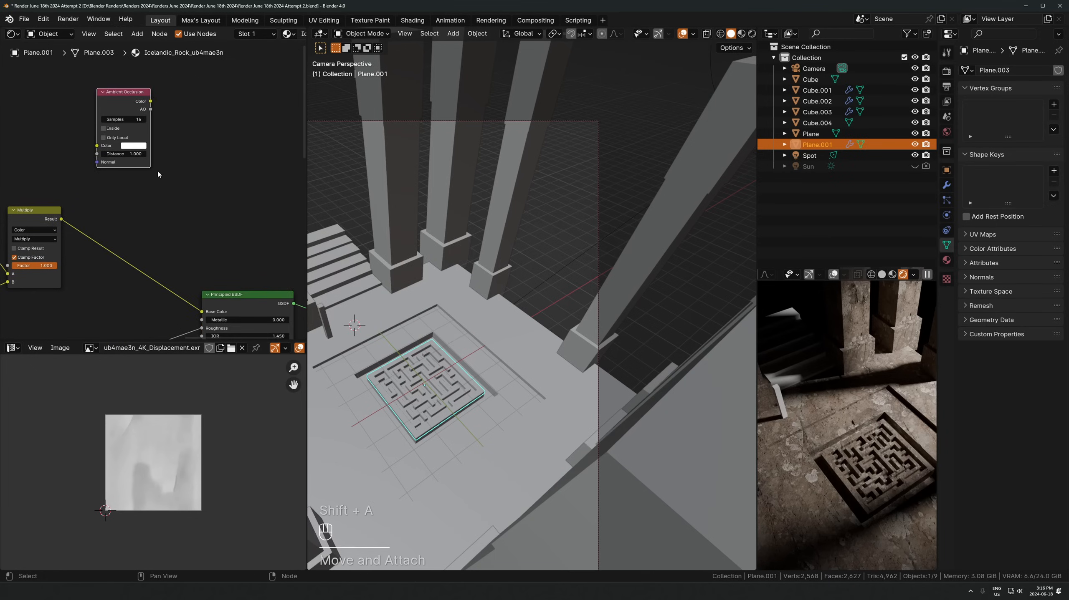
scroll(128, 94, up, 2)
click(159, 145)
text(7)
key(Return)
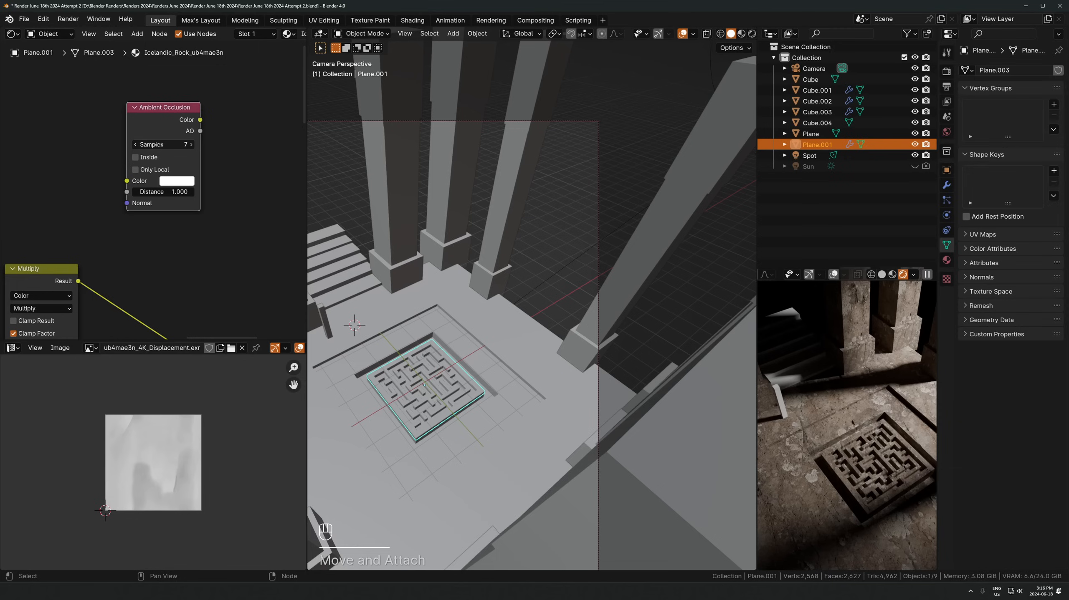
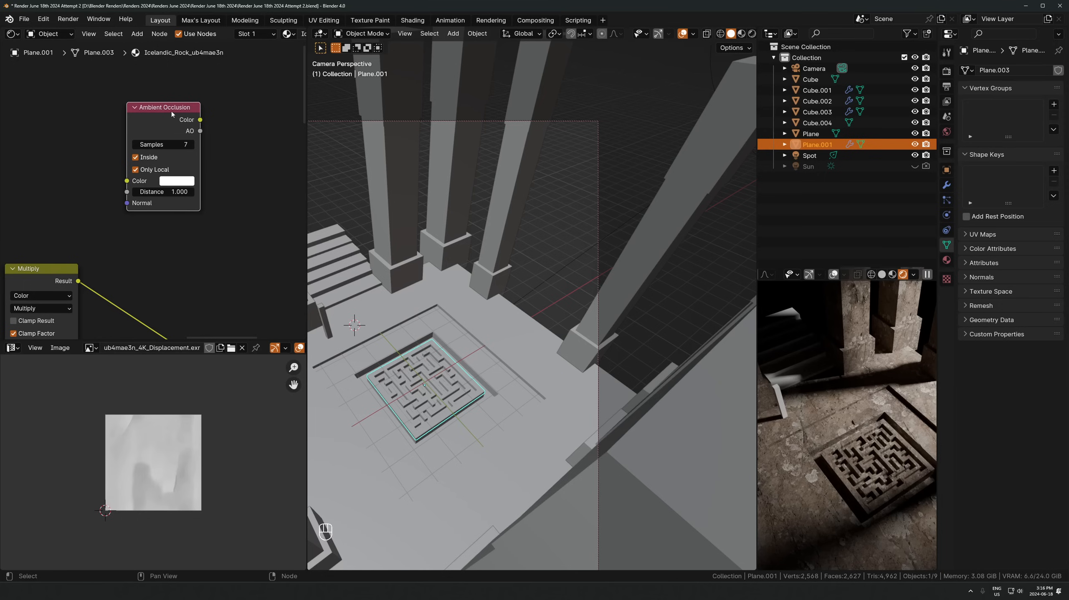
Set the Ambient Occlusion distance to 0.03 and move the node clear above the Multiply node
drag(172, 110, 118, 84)
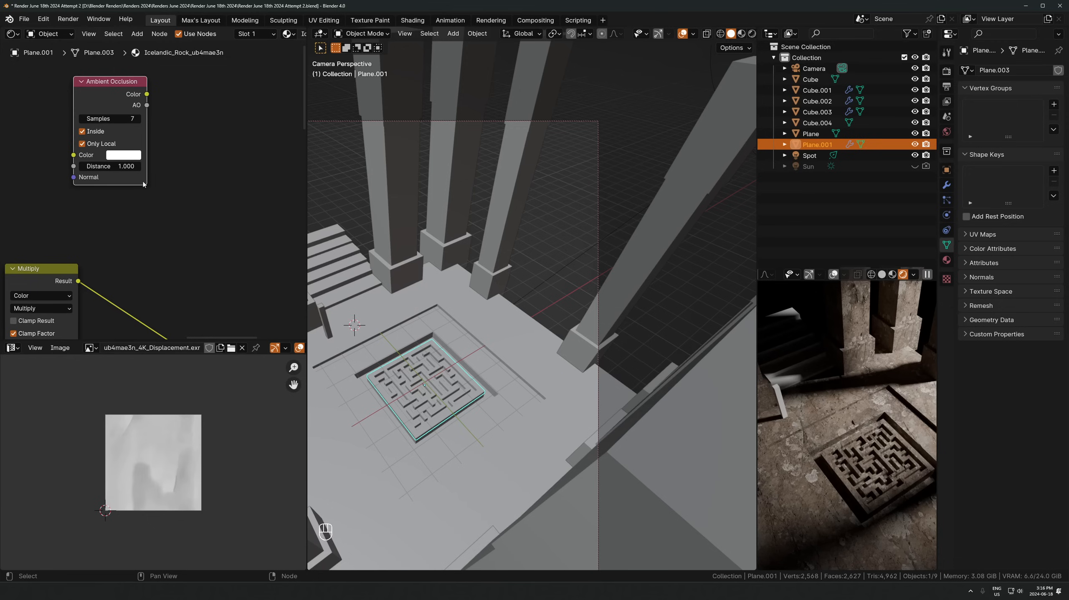
click(114, 167)
text(0.03)
key(Return)
key(g)
click(22, 203)
Add a Mix Color node and insert it between the Multiply node and the Principled BSDF's base color
key(shift+a)
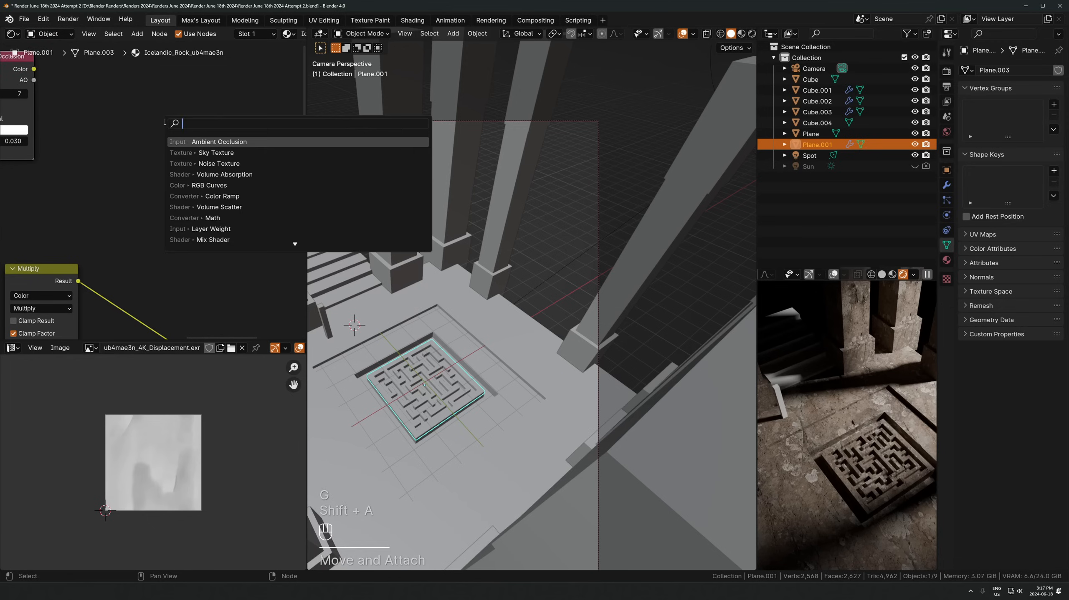
text(mix)
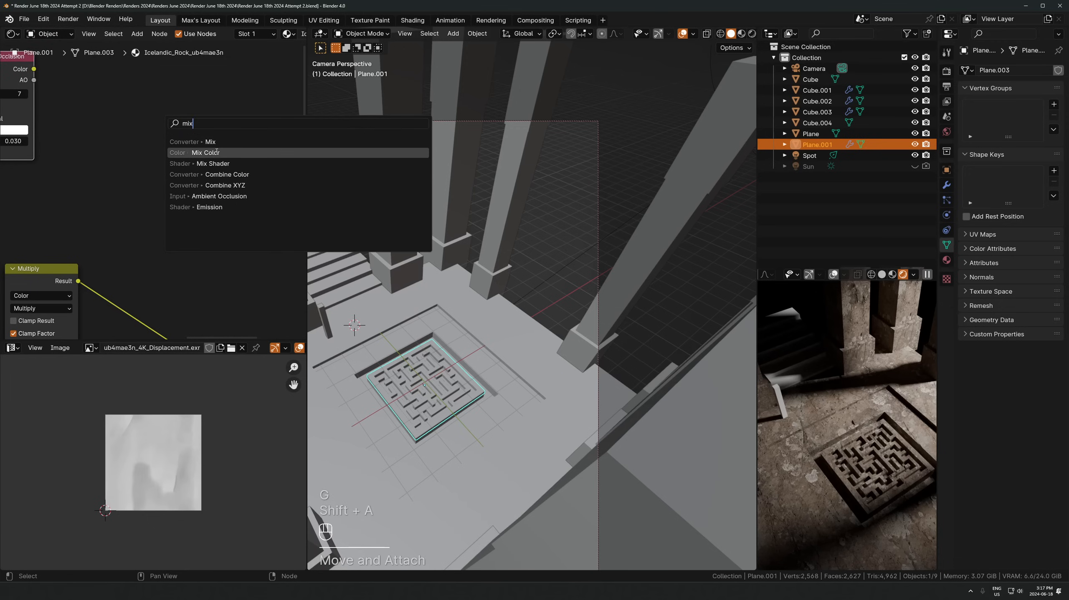
click(214, 153)
click(127, 130)
scroll(137, 158, down, 3)
middle_drag(49, 211, 141, 186)
key(g)
click(177, 217)
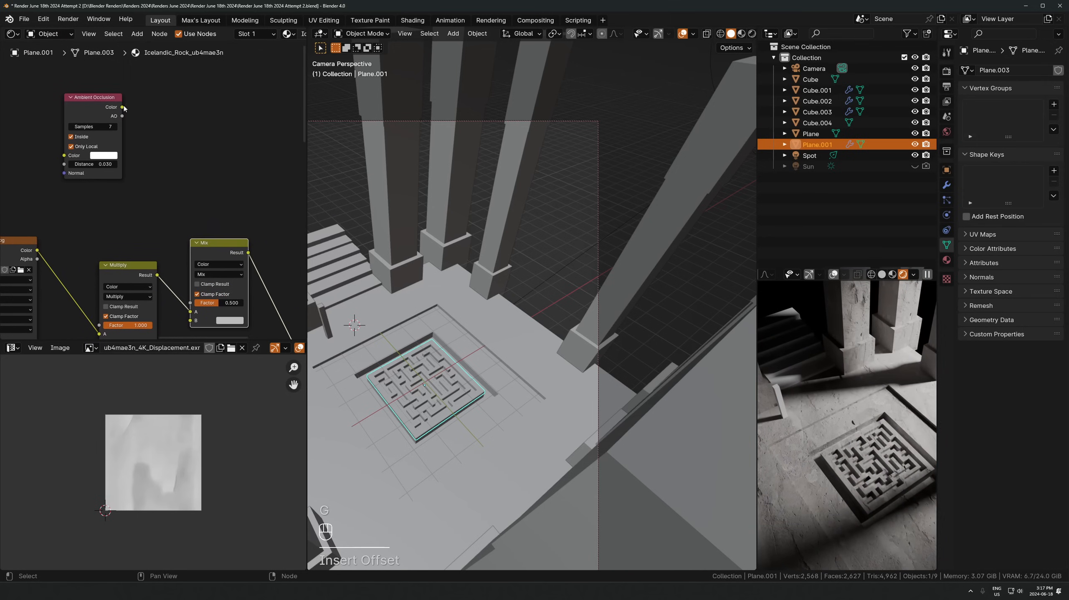
Connect the Ambient Occlusion AO output to the Mix node's B input and insert an Invert Color node on that link
drag(122, 117, 173, 307)
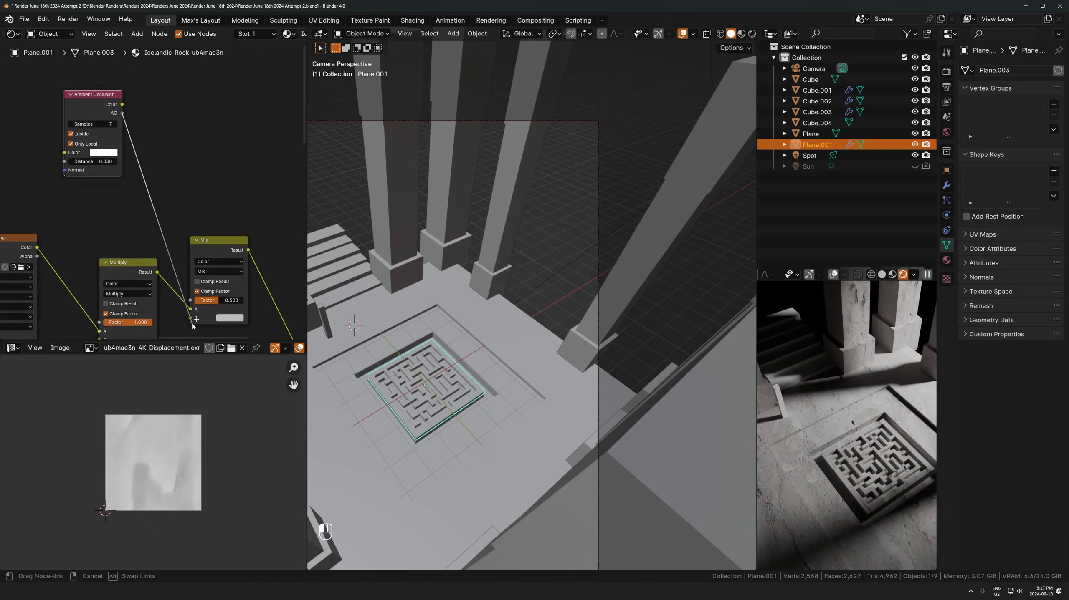
middle_drag(174, 306, 173, 279)
key(shift+a)
text(invert)
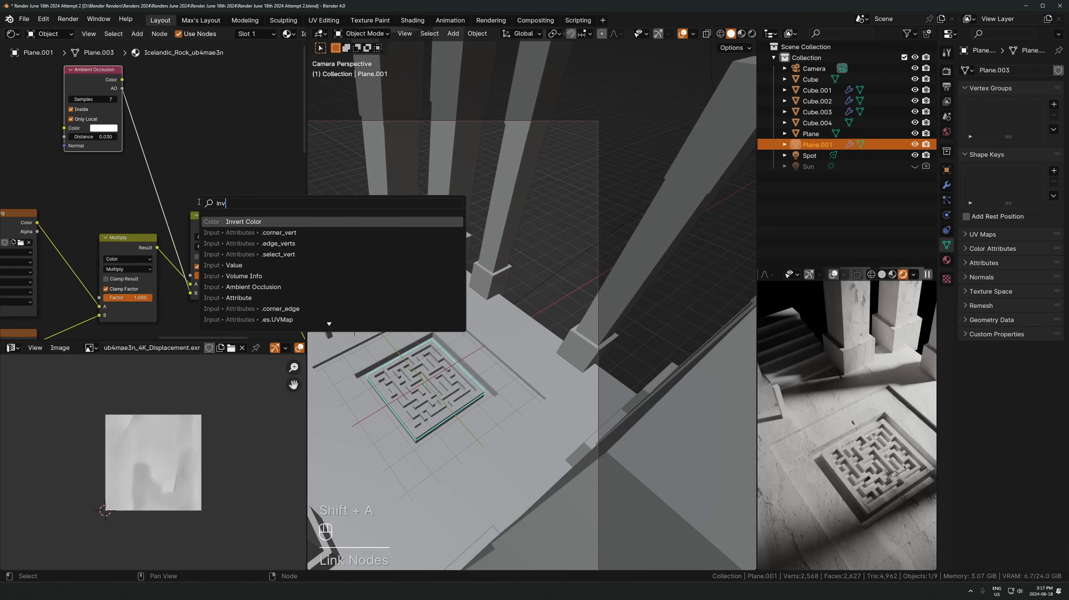
click(230, 221)
click(184, 145)
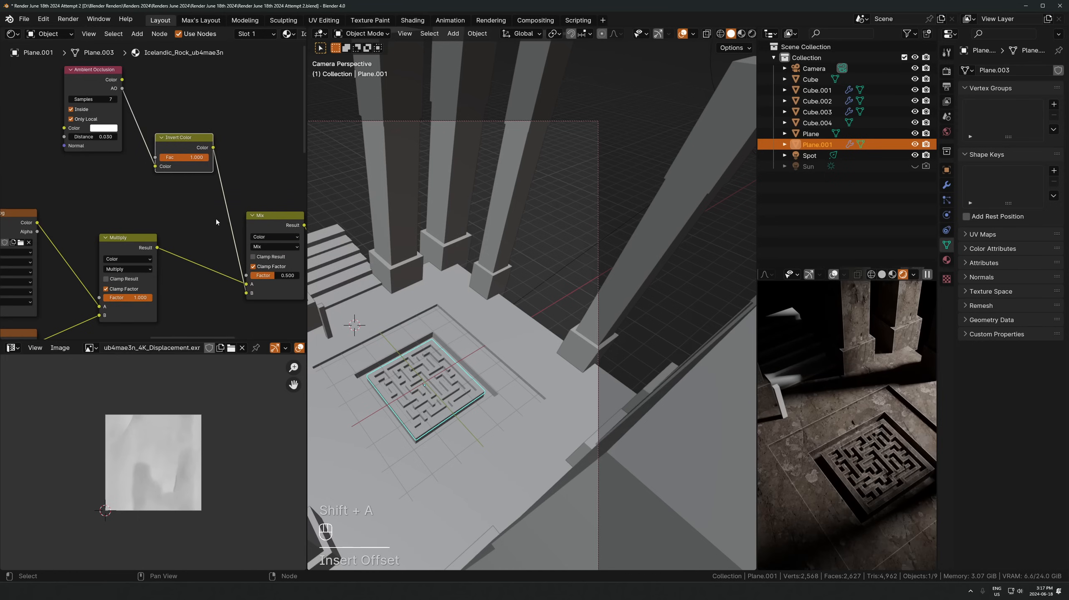
Set the Mix node's Factor to 1.000 and its blending mode to Multiply
scroll(157, 191, up, 2)
scroll(846, 422, up, 5)
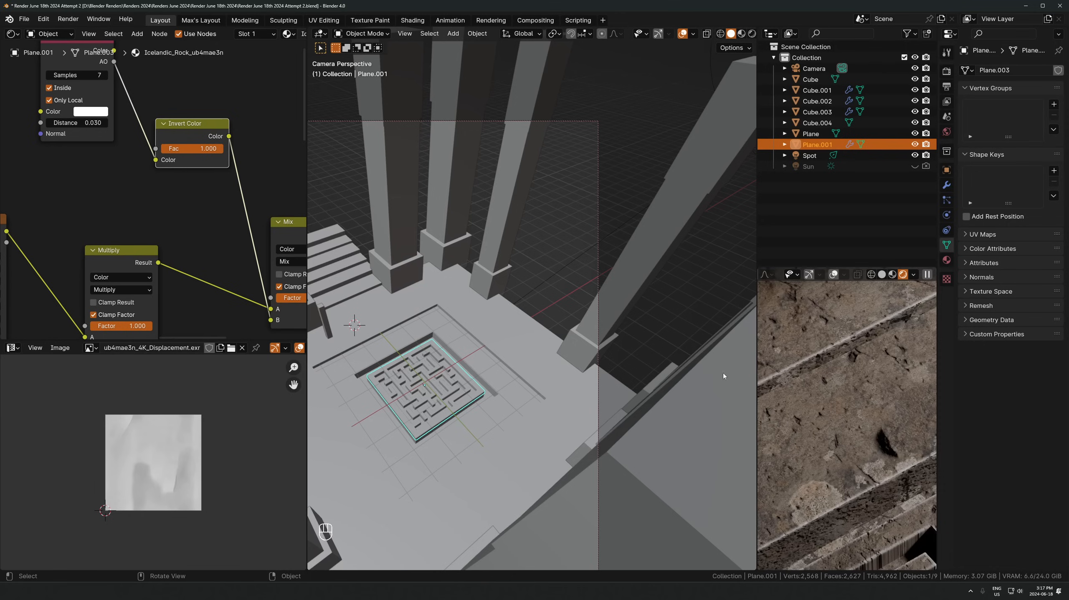
middle_drag(205, 305, 145, 289)
drag(248, 282, 275, 287)
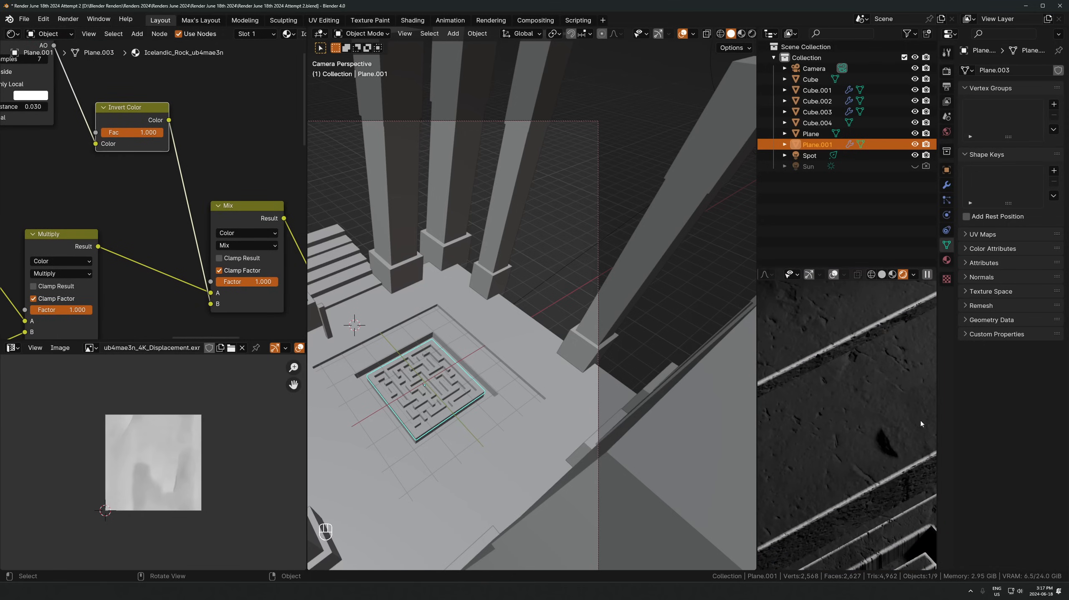
click(247, 246)
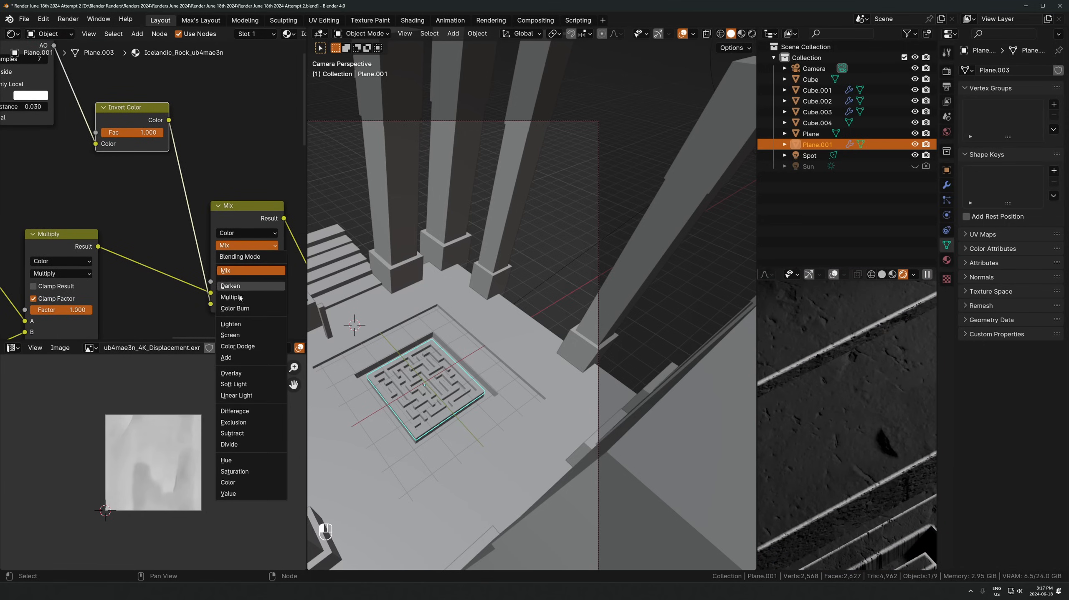
click(247, 287)
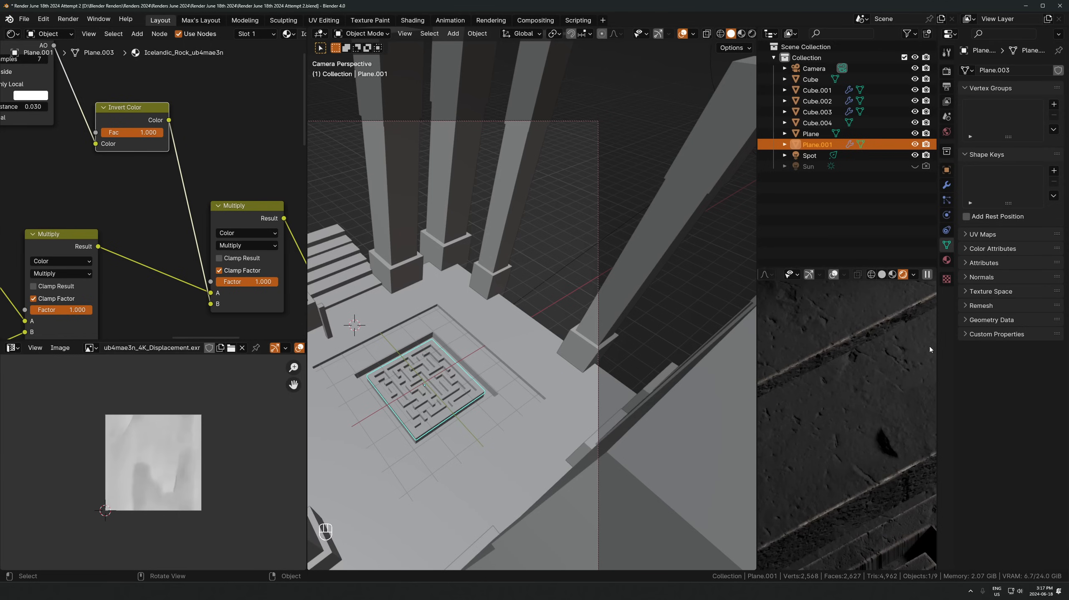
Add a Color Ramp node and insert it on the link between the Invert Color node and the new Multiply node
key(shift+a)
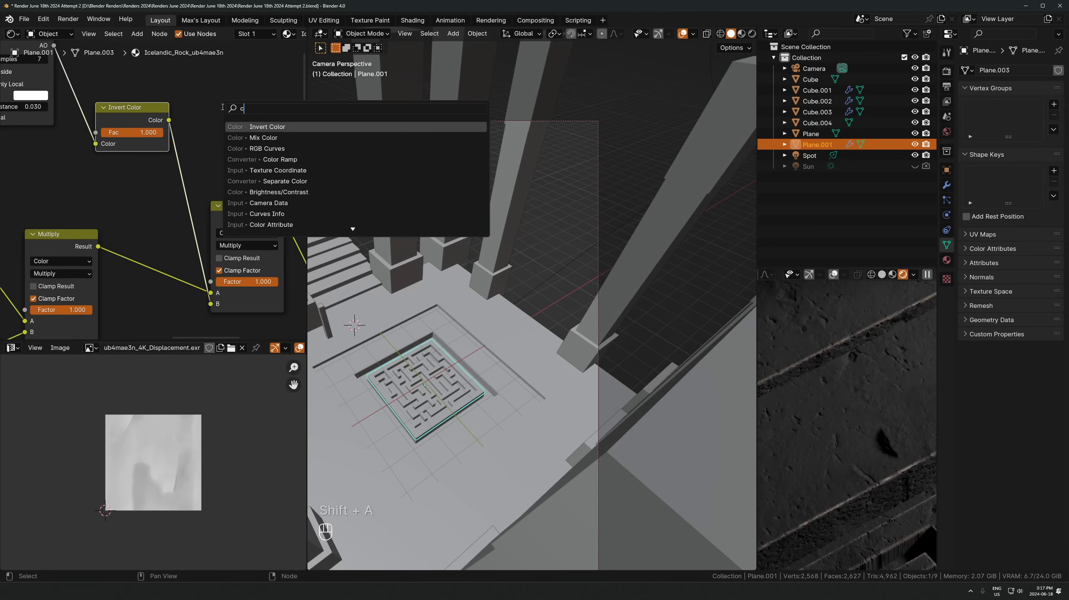
text(col)
click(310, 138)
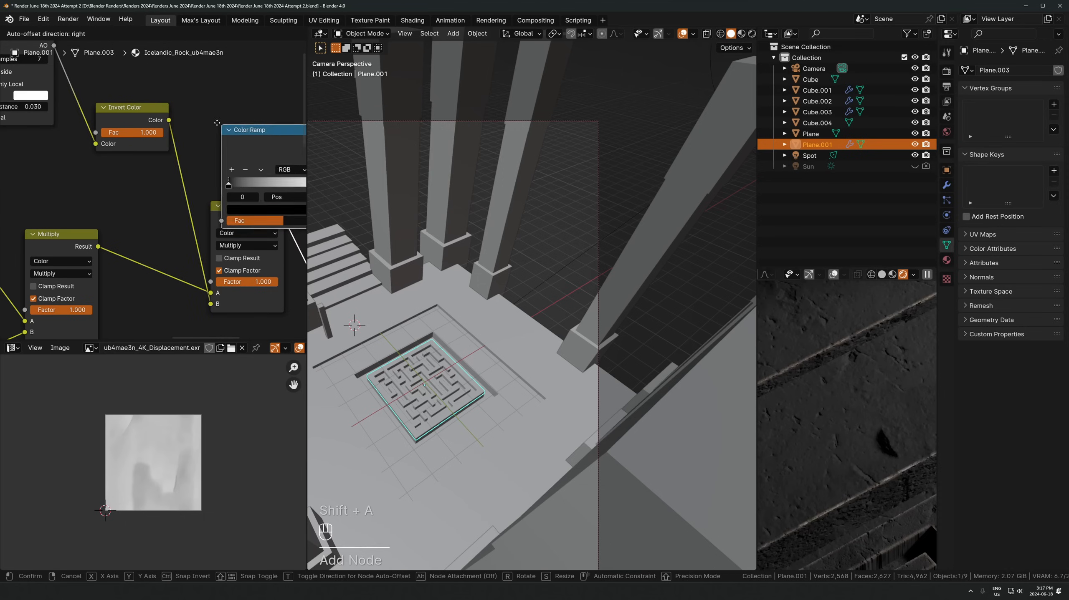
click(149, 89)
Change the Color Ramp's black stop at position 0.000 to white, with a Value of 1.000
middle_drag(197, 180, 91, 193)
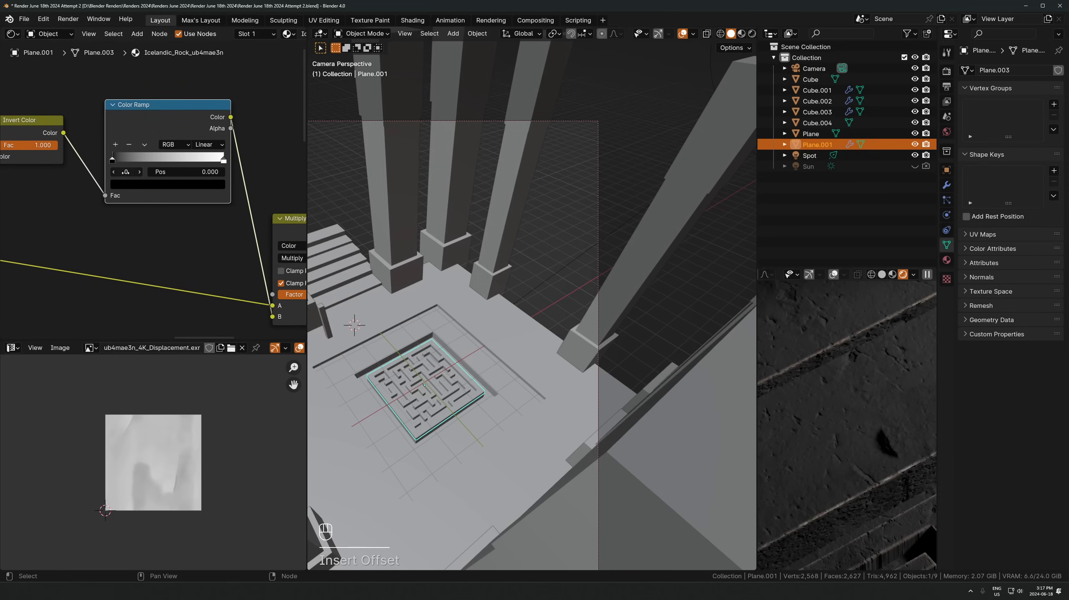
click(135, 185)
drag(135, 166, 202, 165)
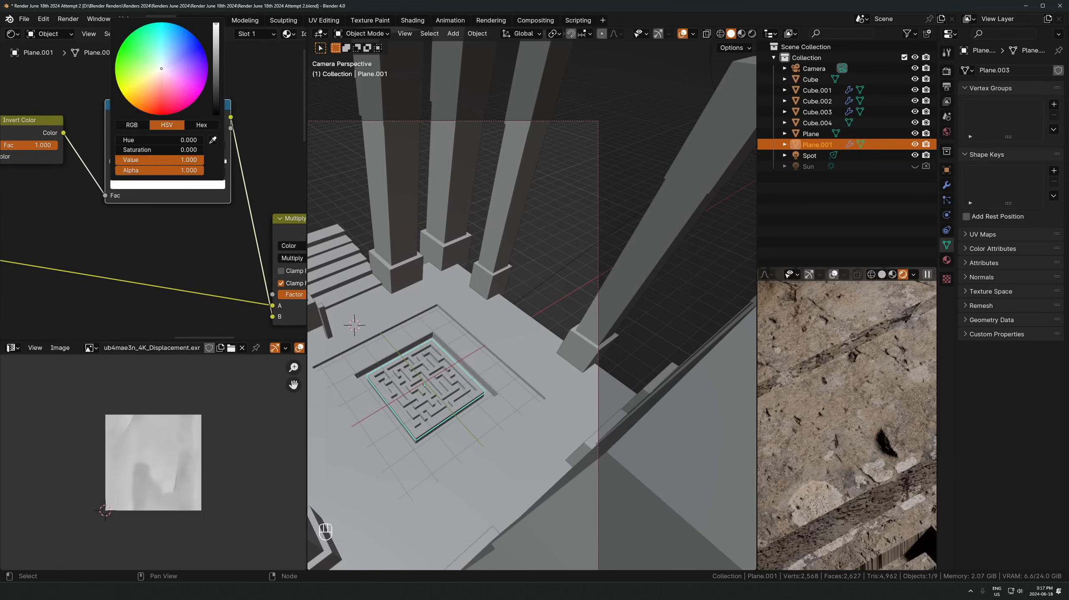
middle_drag(302, 307, 219, 298)
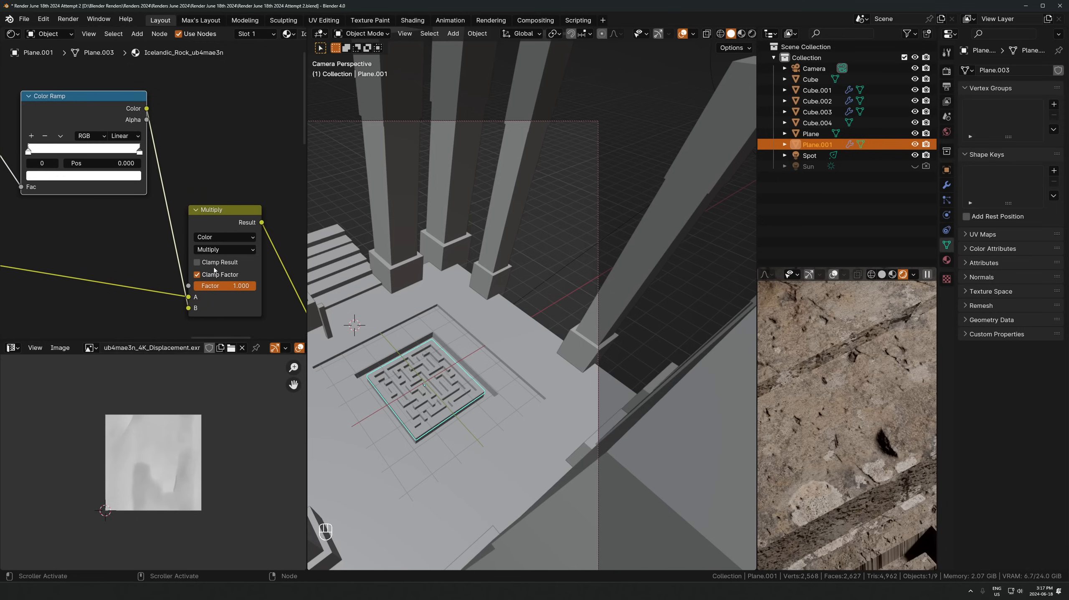
Select the Color Ramp's stop at position 1.000 and set its color Value to 5
click(136, 150)
mouse_move(229, 286)
mouse_down()
mouse_move(166, 287)
mouse_move(233, 287)
mouse_up()
click(219, 136)
click(124, 182)
click(114, 177)
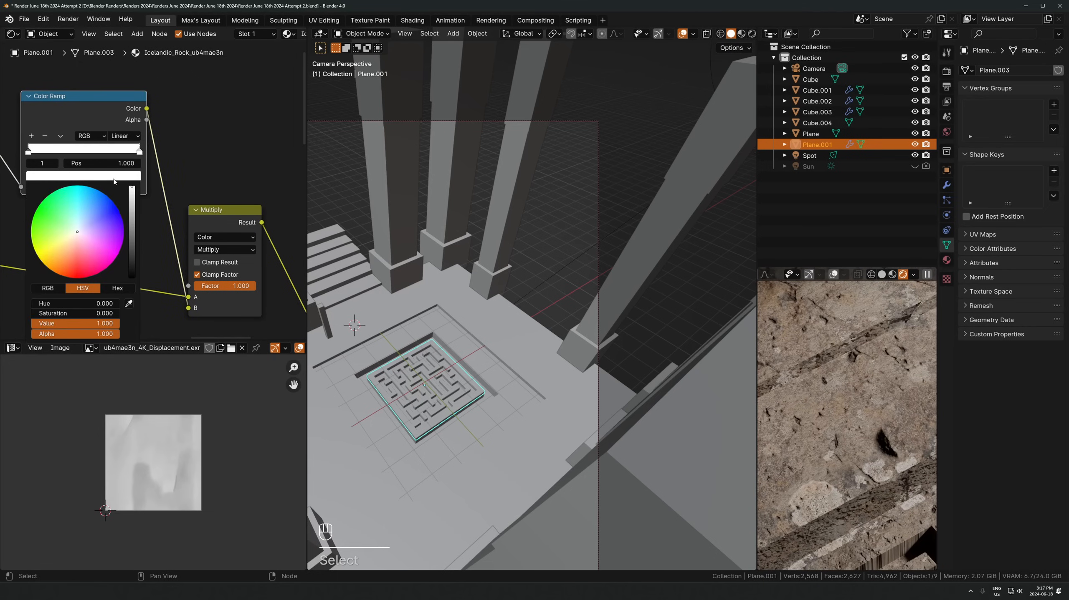
click(70, 323)
text(2)
key(Return)
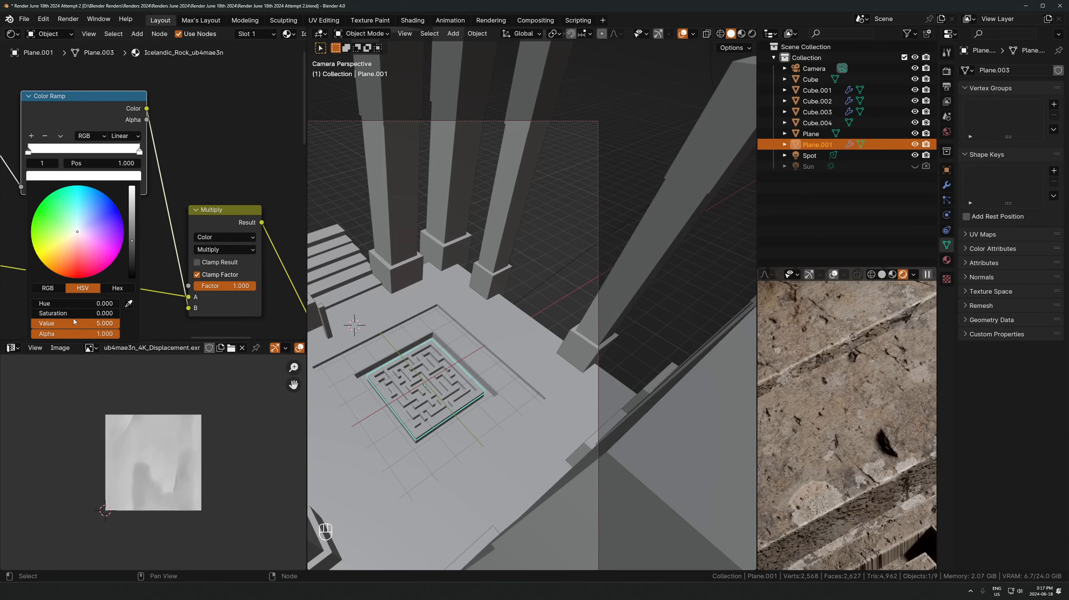
Raise the color Value of the Color Ramp's end stop to 10
click(110, 178)
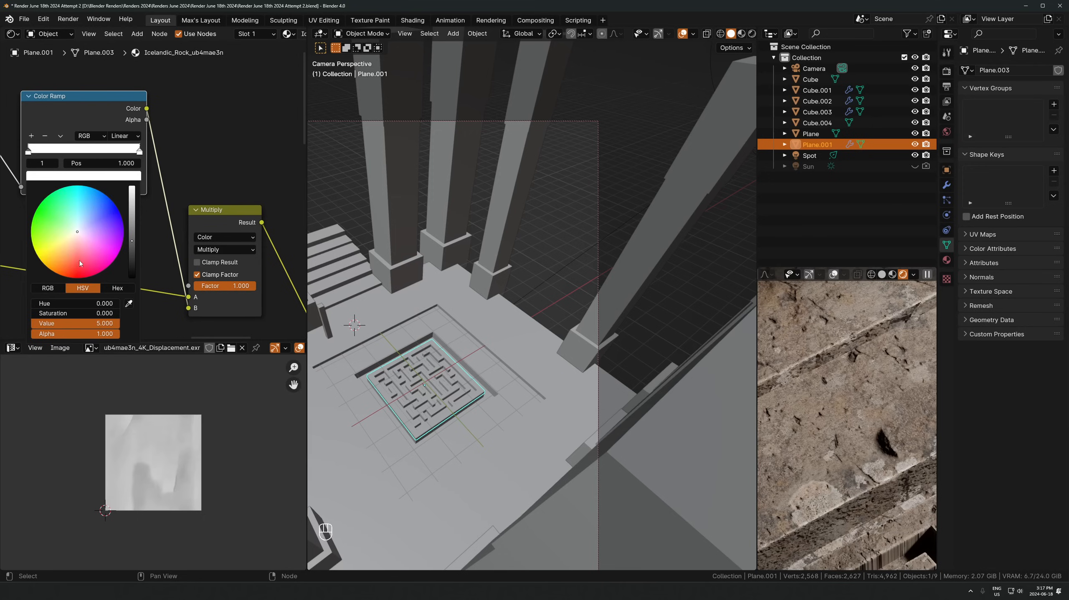
click(68, 323)
text(10)
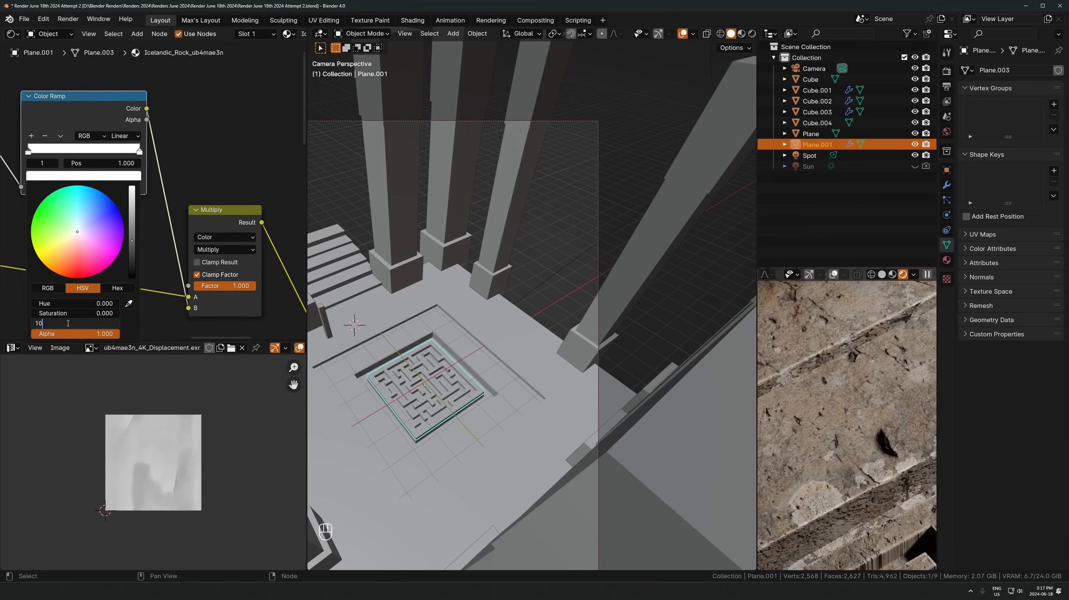
key(Return)
click(121, 123)
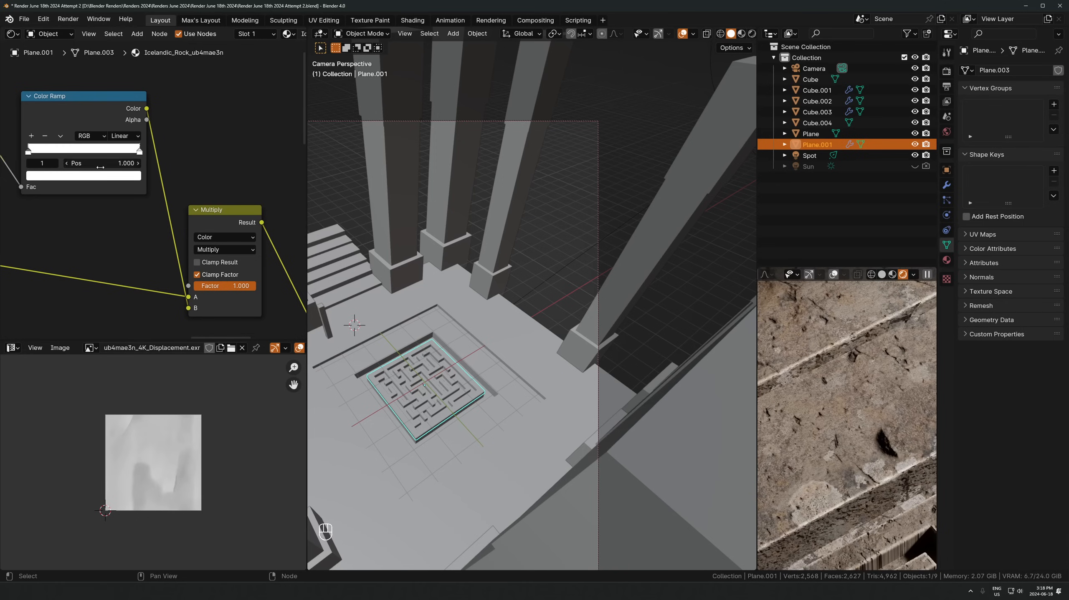
Test the Multiply node's Factor against the maze's edge highlights in the render, leaving it at 1.000
click(407, 394)
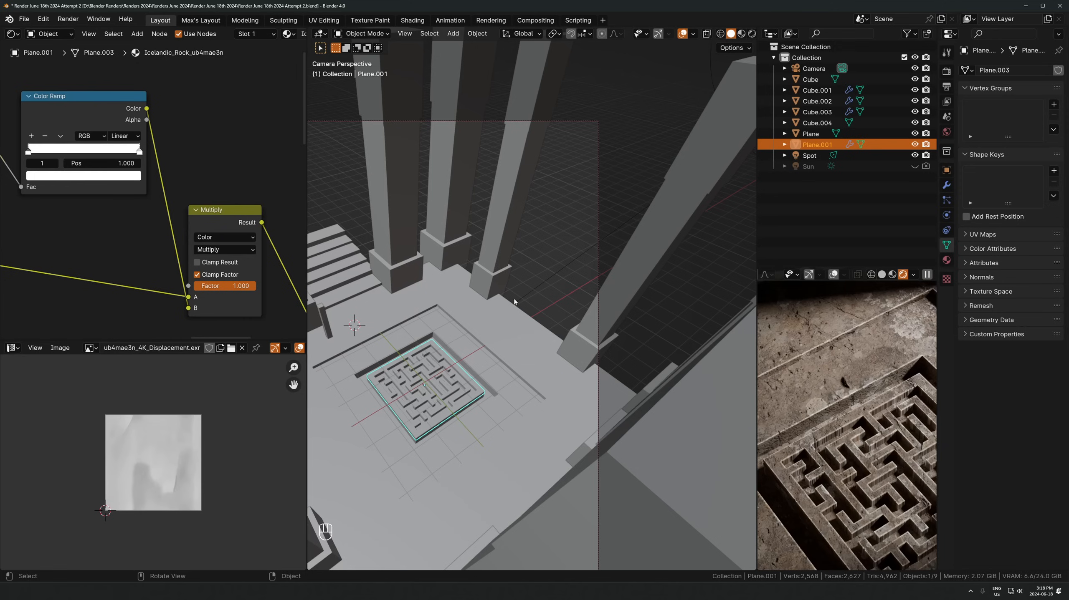
mouse_move(242, 286)
mouse_down()
mouse_move(188, 287)
mouse_move(255, 286)
mouse_up()
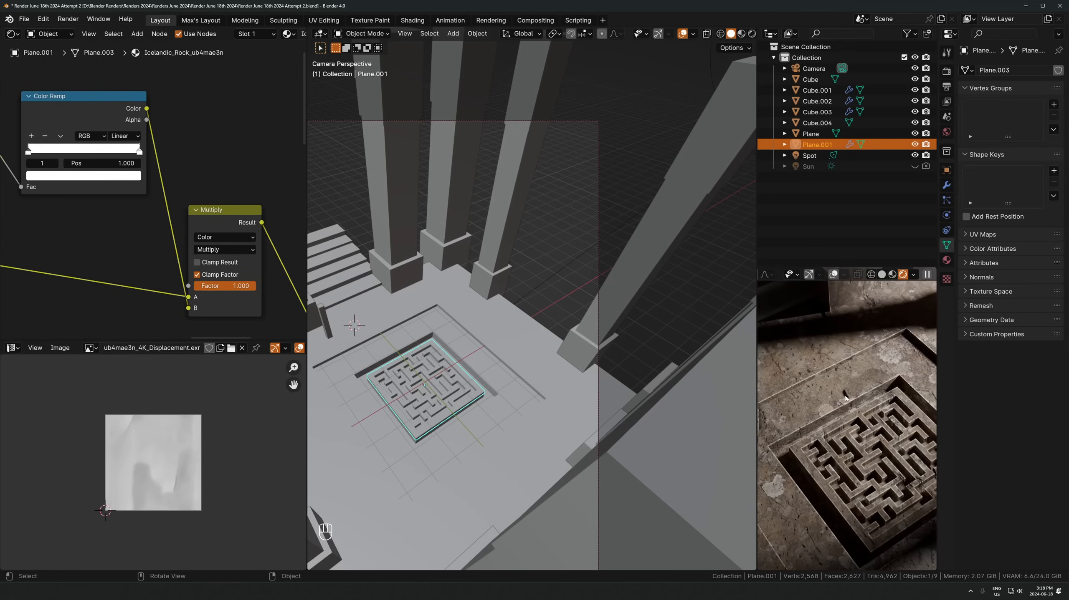
scroll(476, 274, up, 1)
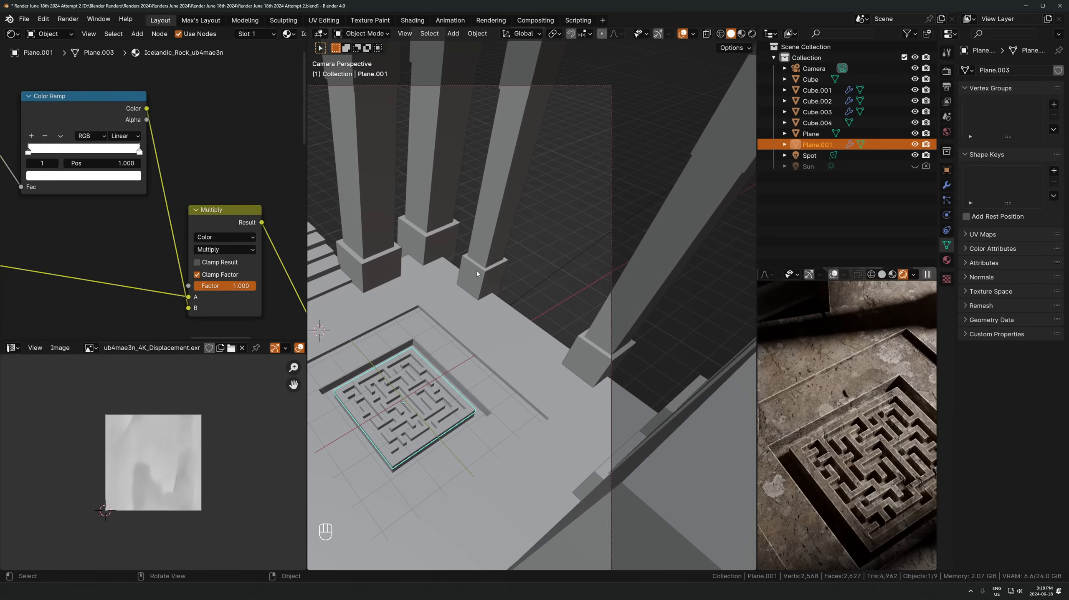
Select the pillars beside the maze and examine the rendered edge where a pillar base meets the floor
click(476, 274)
shift+middle_drag(824, 471, 851, 547)
scroll(904, 442, up, 2)
shift+middle_drag(867, 500, 836, 432)
scroll(843, 433, up, 2)
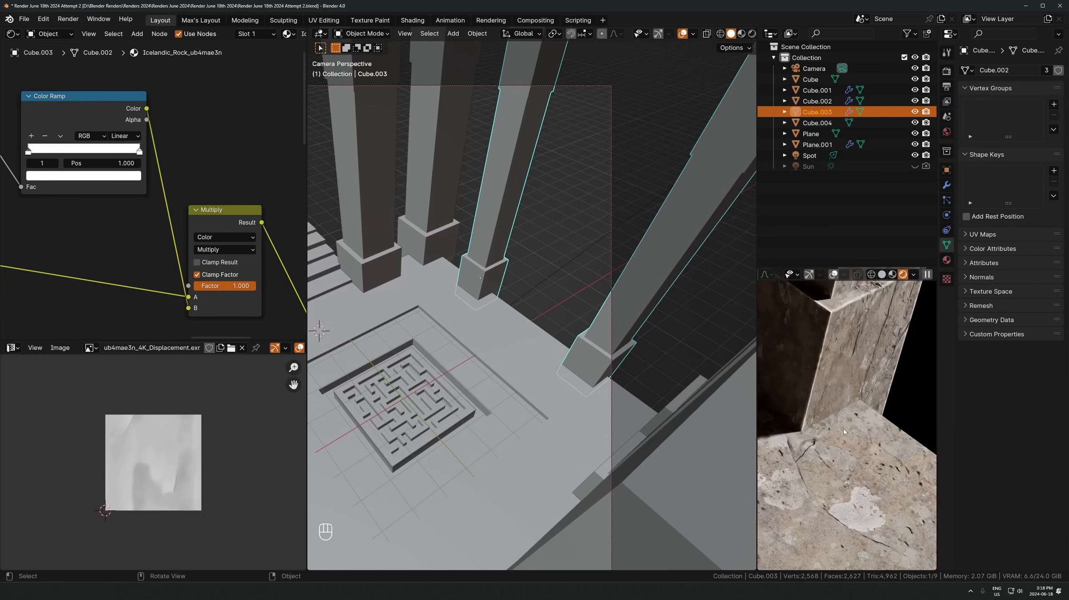
scroll(844, 432, up, 1)
scroll(16, 84, down, 3)
Move the Invert Color and Color Ramp nodes up together, beside the Ambient Occlusion node
middle_drag(15, 84, 144, 119)
scroll(144, 119, down, 2)
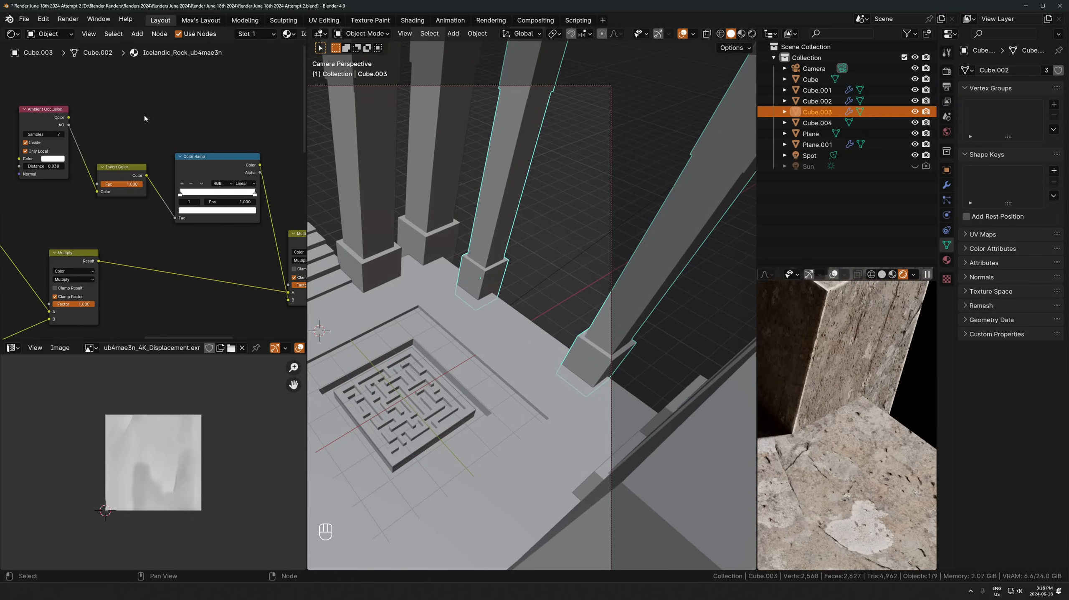
drag(144, 118, 209, 187)
key(g)
click(205, 115)
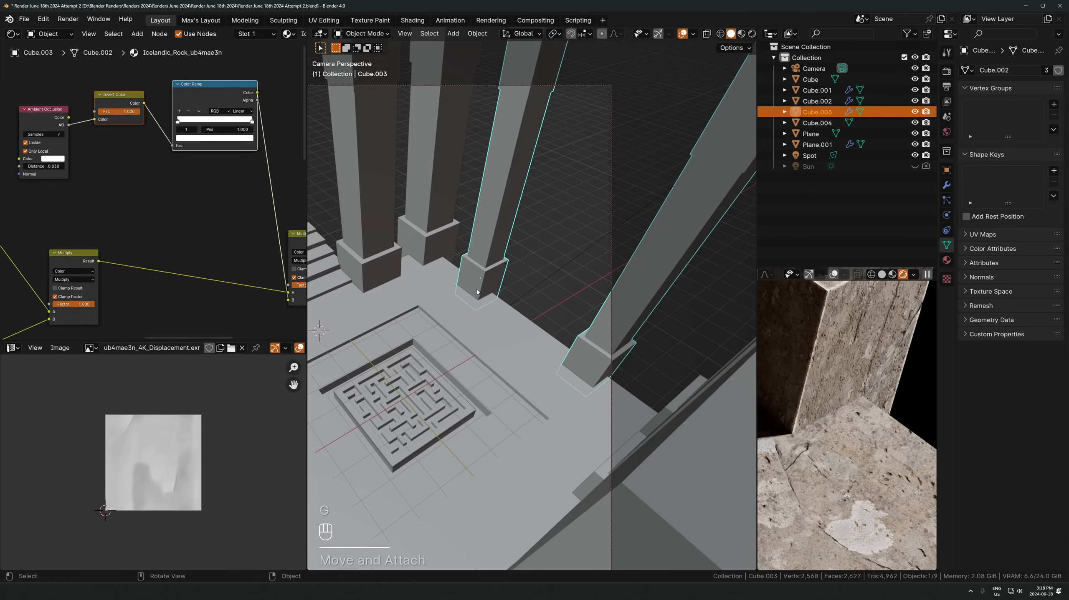
Try joining the selected pillars with the floor plane and raising the Ambient Occlusion node
shift+click(454, 275)
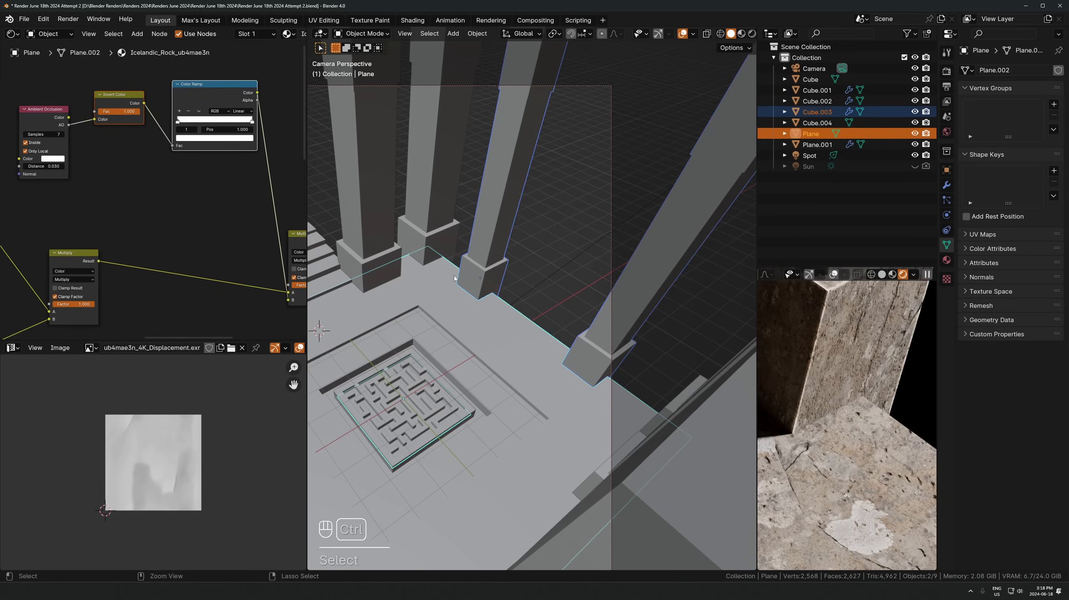
key(ctrl+j)
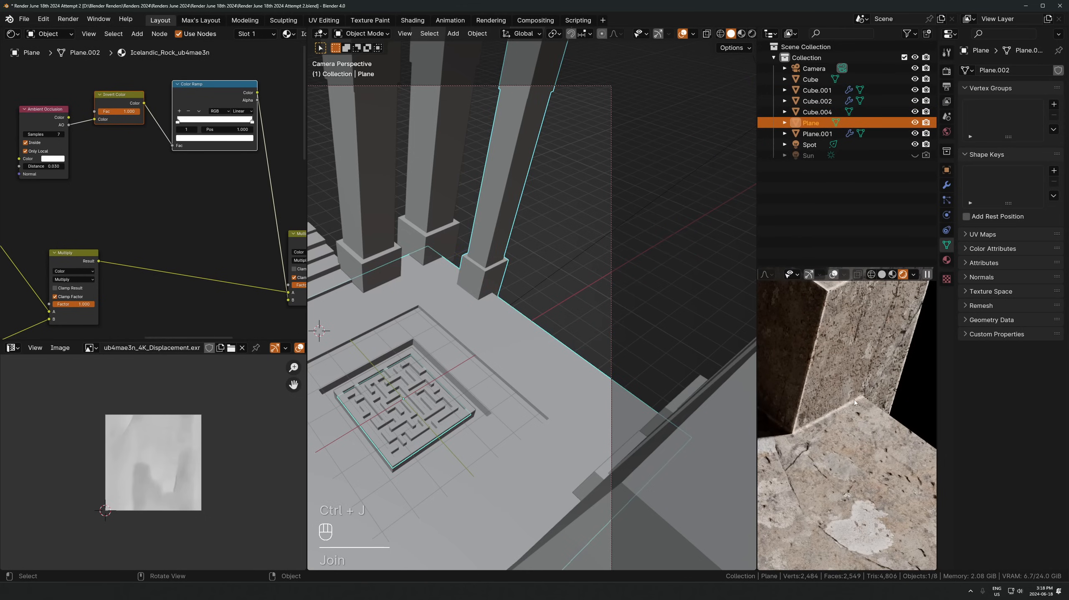
middle_drag(165, 160, 201, 197)
click(112, 205)
scroll(112, 207, up, 1)
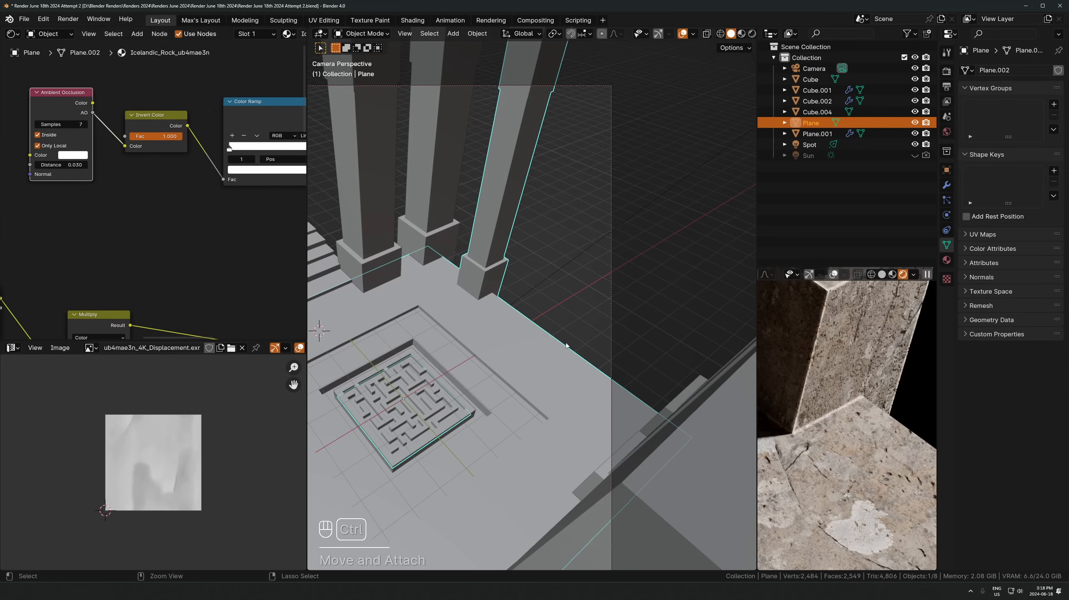
Undo the Ambient Occlusion node move and the join of pillars and floor, and reselect the pillars
key(ctrl+z)
key(ctrl+z)
key(ctrl+z)
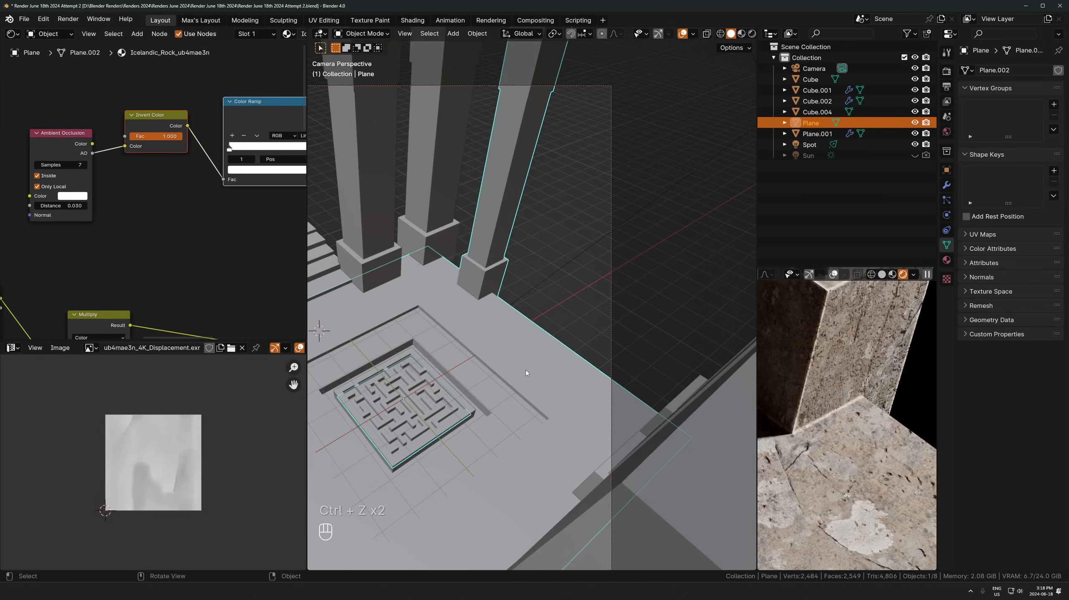
click(507, 263)
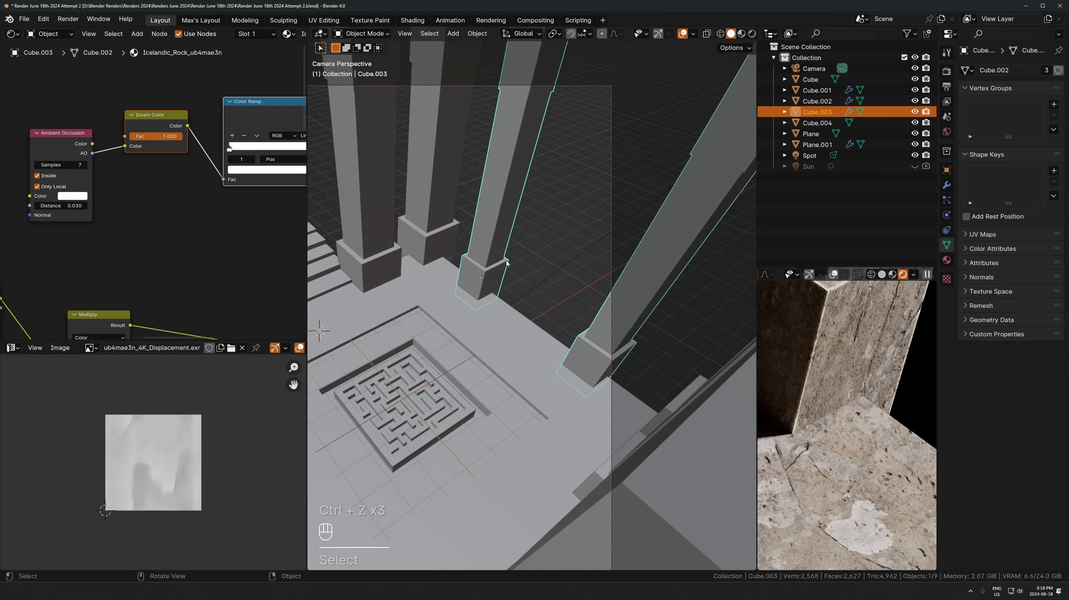
scroll(814, 445, down, 5)
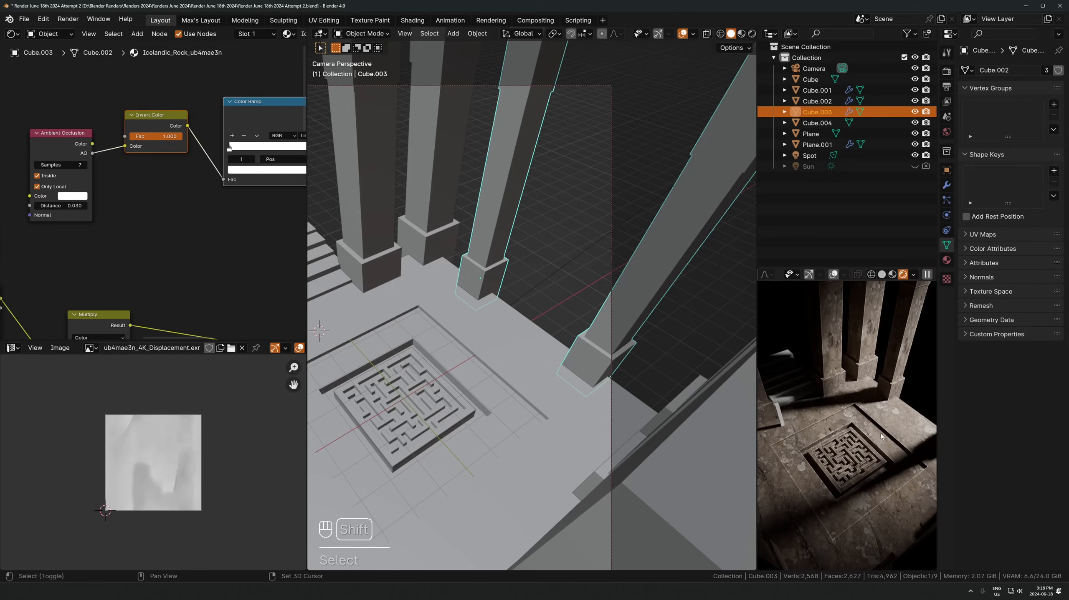
Reduce the Multiply node's factor to 0.812 in the floor plane's rock material
scroll(872, 393, down, 2)
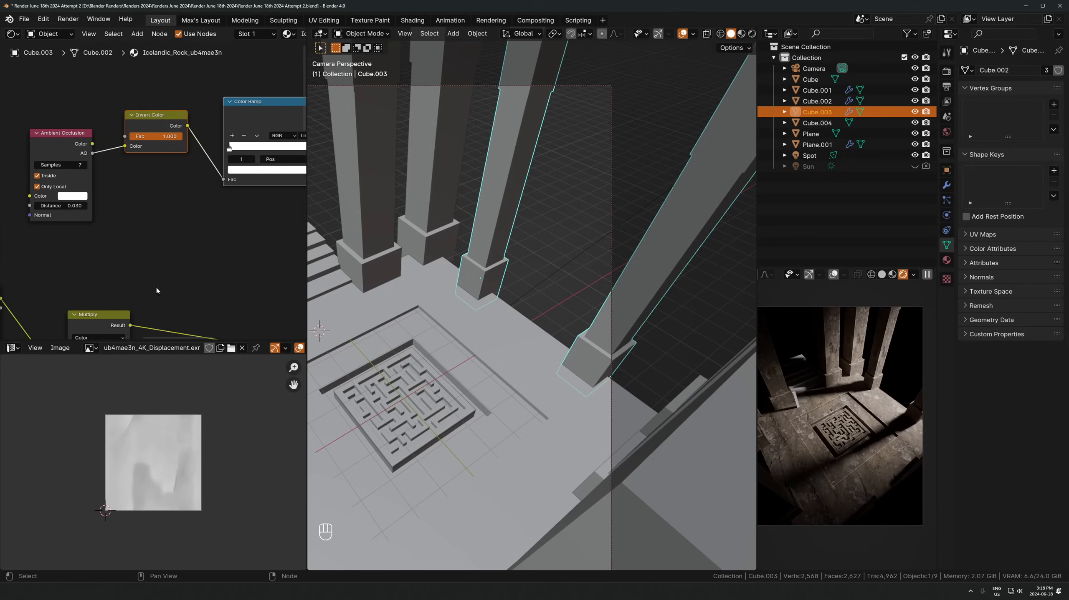
click(430, 337)
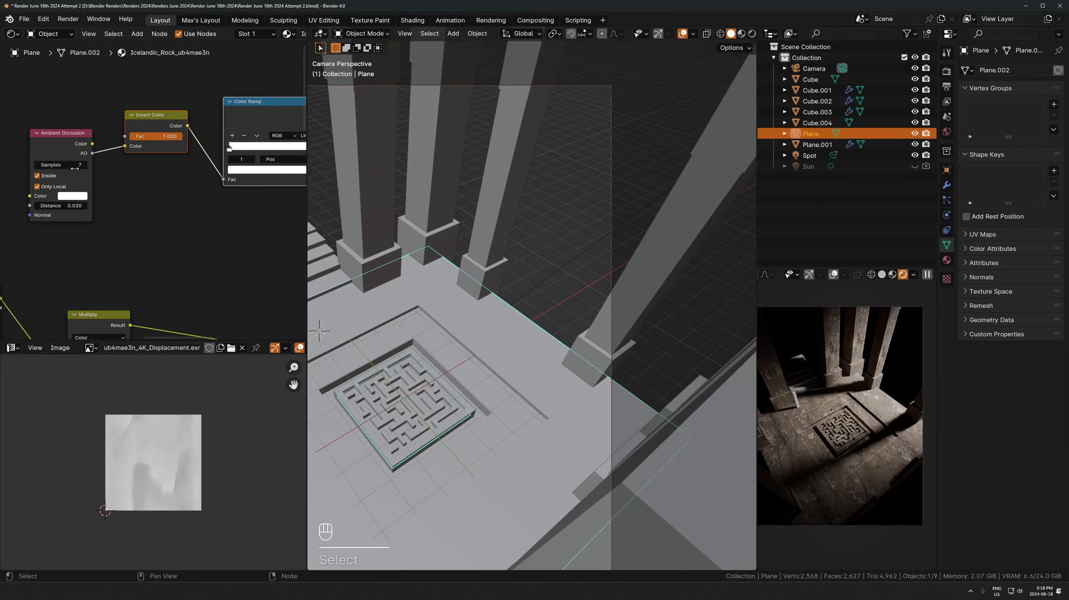
middle_drag(259, 256, 134, 137)
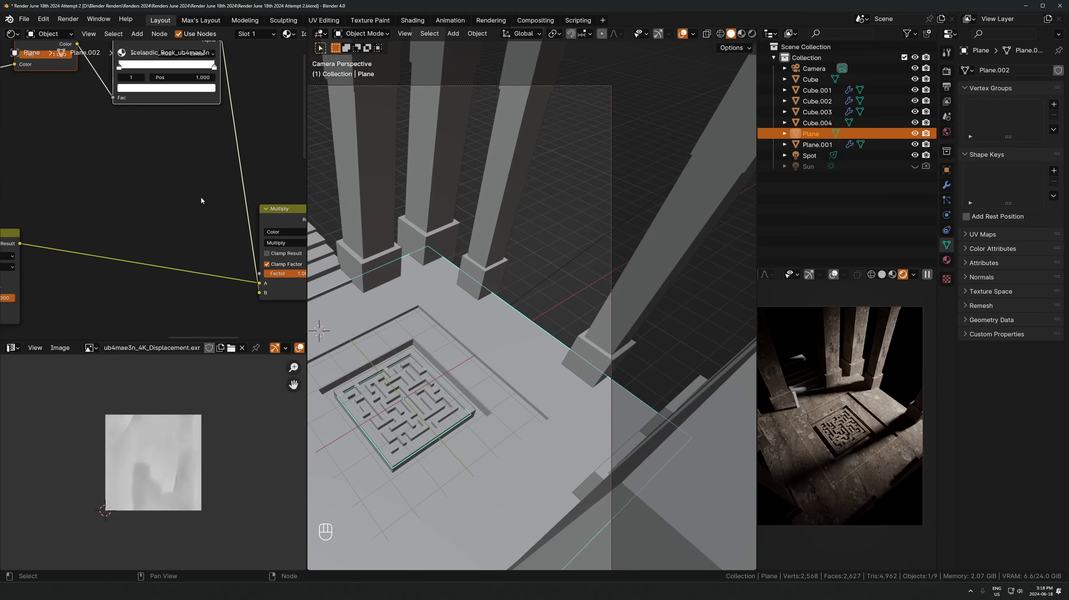
middle_drag(201, 197, 141, 164)
drag(230, 242, 220, 242)
scroll(847, 409, up, 2)
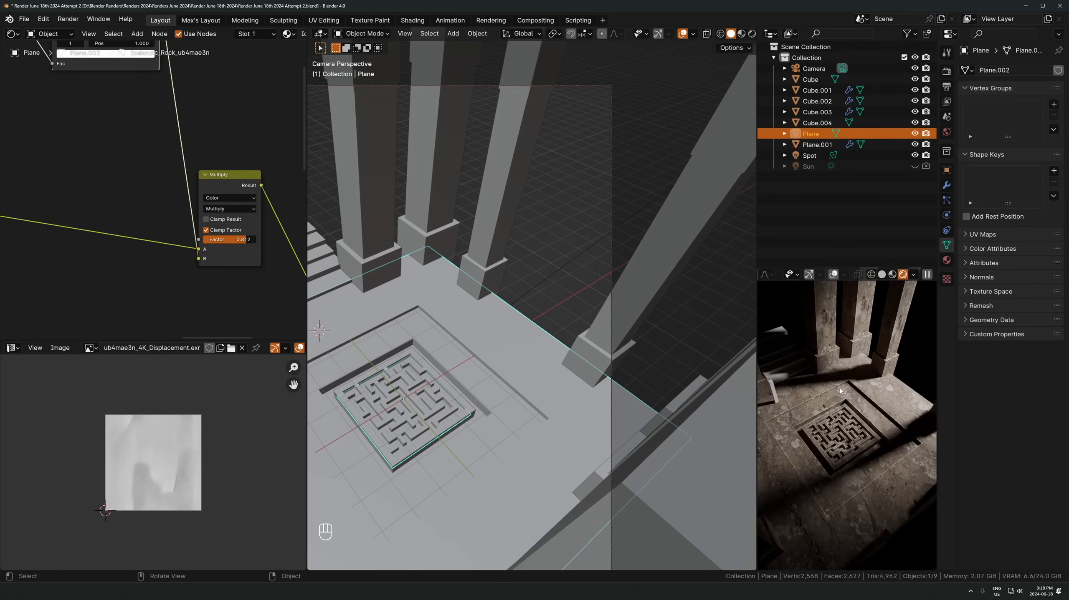
Scale the Cube.002 pillars to about 0.78 in X and Y, leaving their height unscaled
click(361, 253)
key(s)
key(shift+z)
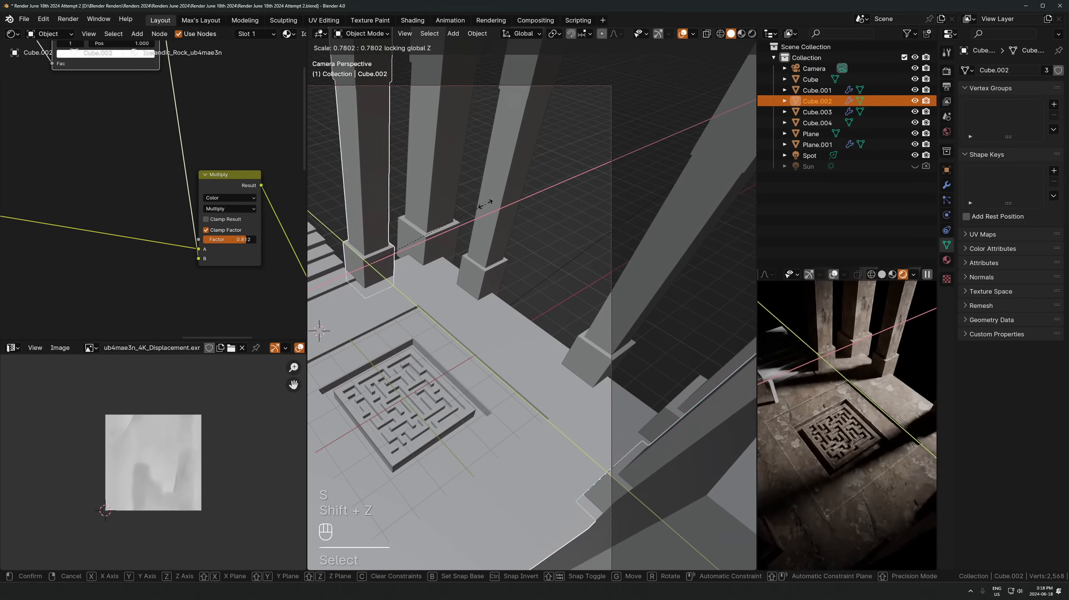
click(485, 205)
Switch the image editor to the asset browser and place the Brick Pillar from Expansion Pack Test on the floor near the back corner
scroll(503, 283, down, 3)
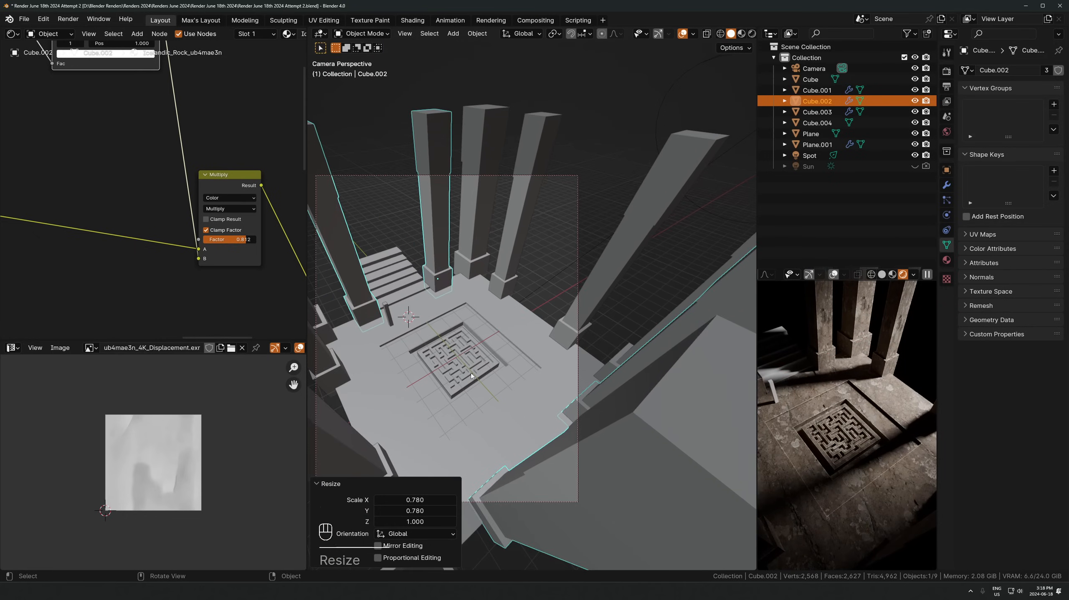
click(531, 369)
click(521, 370)
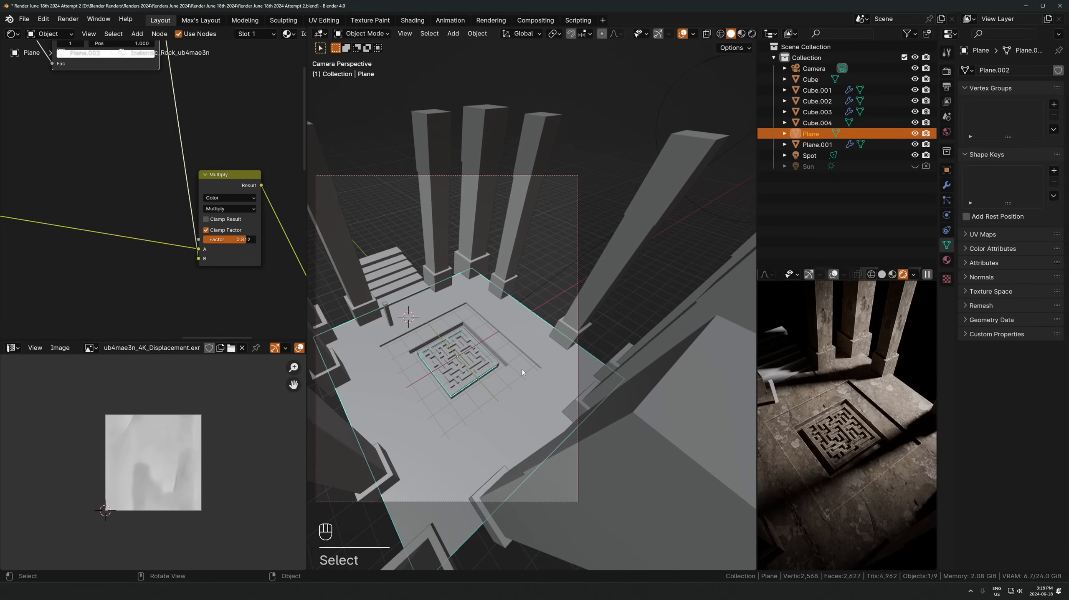
click(18, 350)
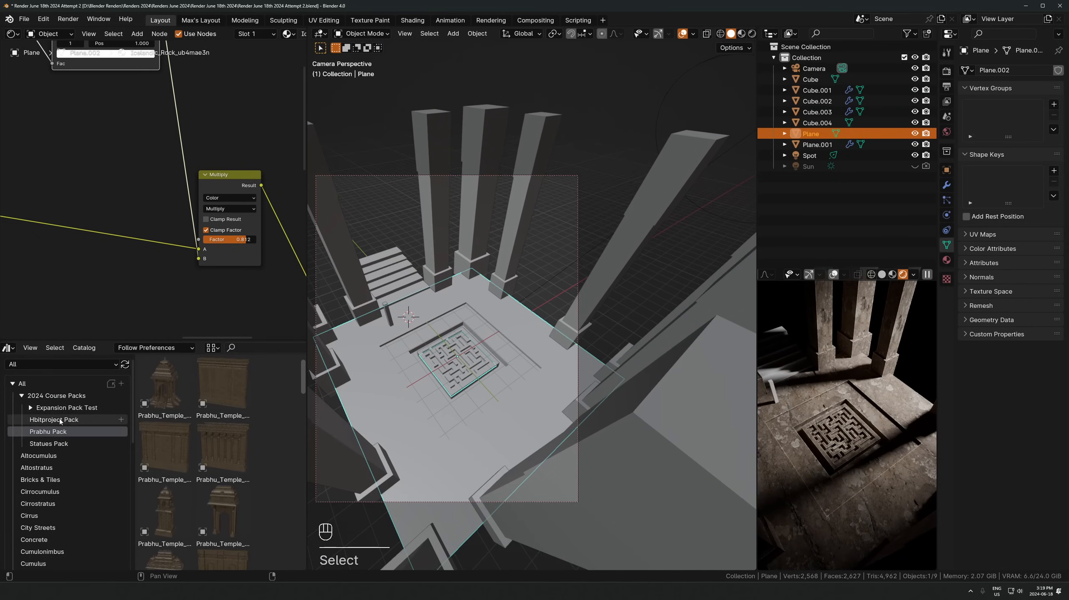
click(63, 409)
scroll(204, 457, down, 9)
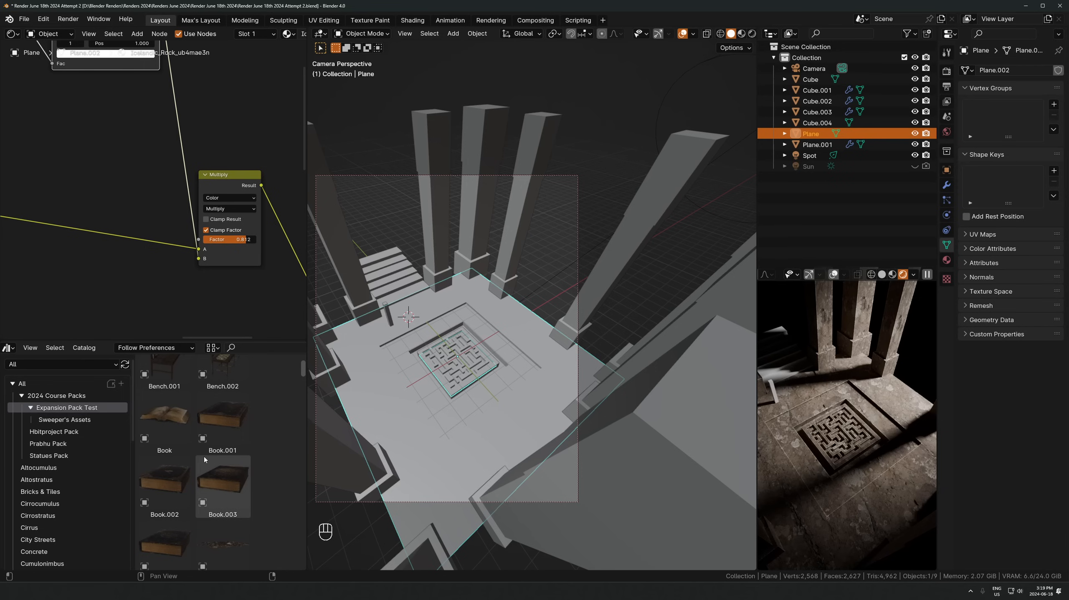
scroll(203, 460, down, 6)
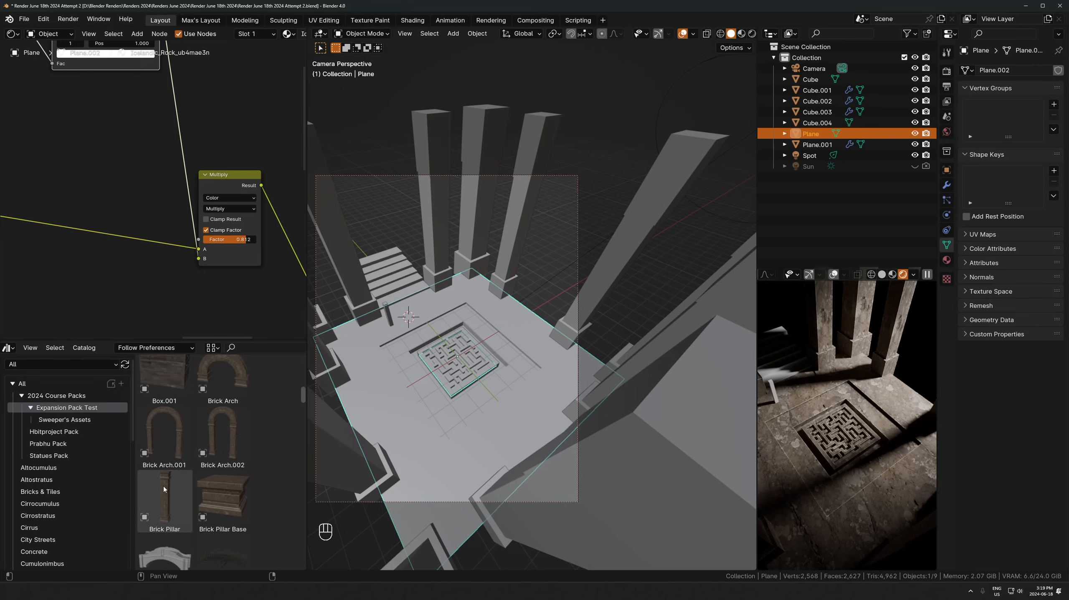
drag(164, 489, 473, 296)
Enlarge the brick pillar uniformly and move it across the floor to the square pillar Cube.003
key(s)
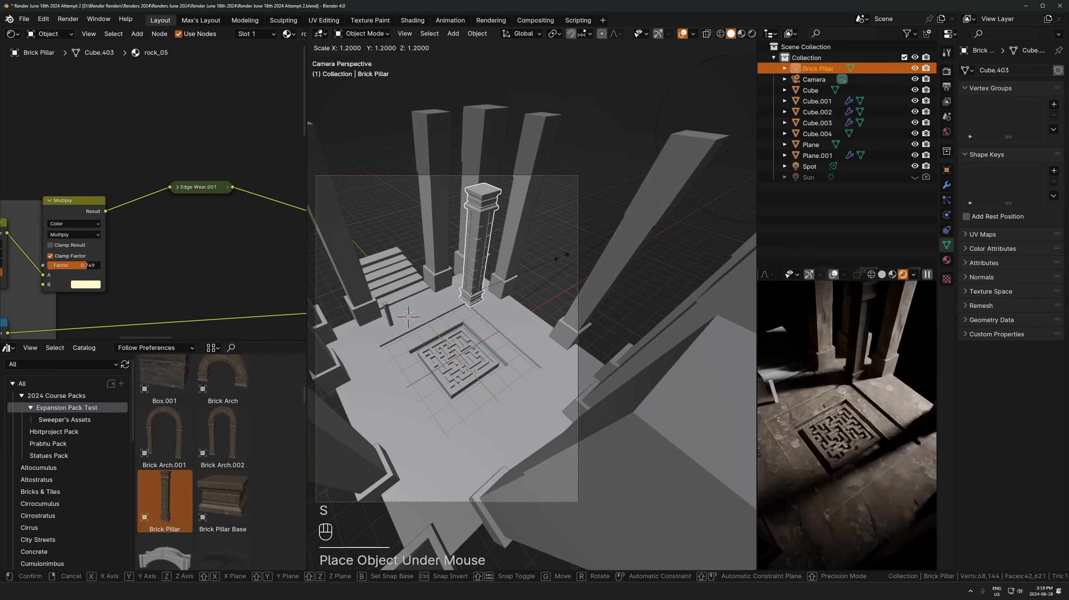
click(562, 255)
key(g)
key(shift+z)
click(547, 233)
Link materials between the brick pillar and the square pillar Cube.003, and delete Cube.003
shift+click(524, 244)
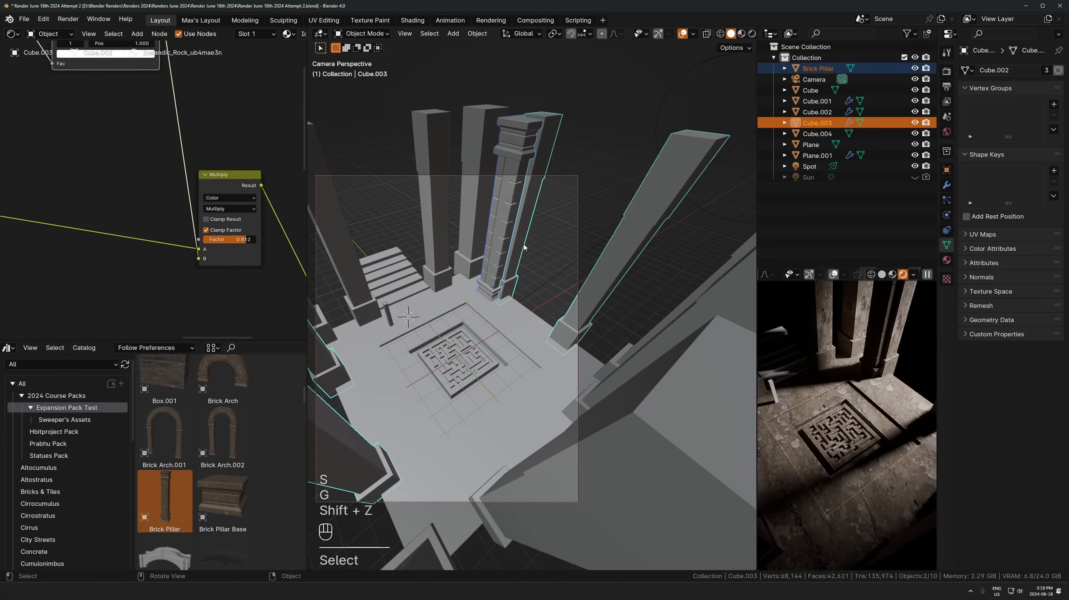
key(ctrl+l)
click(523, 244)
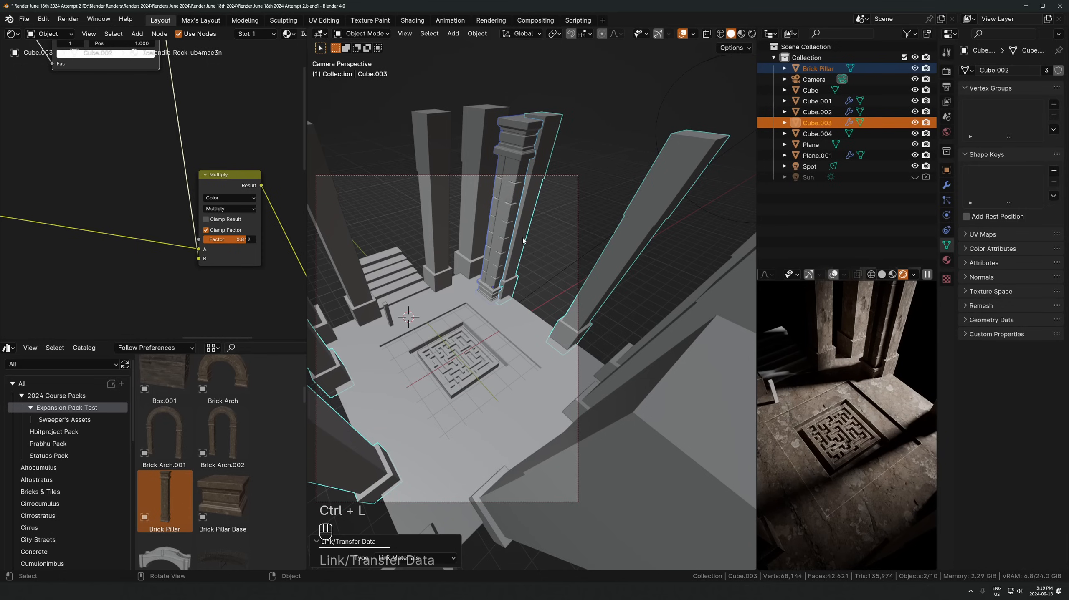
click(524, 241)
key(x)
Move the brick pillar about 0.43 m in X and 0.57 m in Y, and raise it slightly along Z
click(497, 244)
key(g)
key(shift+z)
click(495, 237)
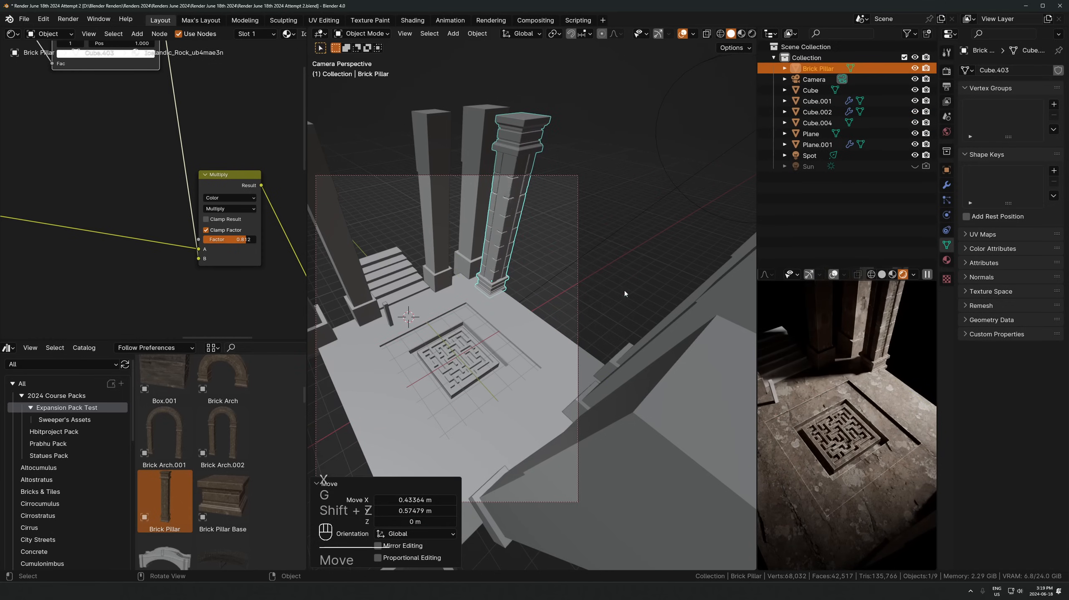
shift+middle_drag(924, 390, 884, 424)
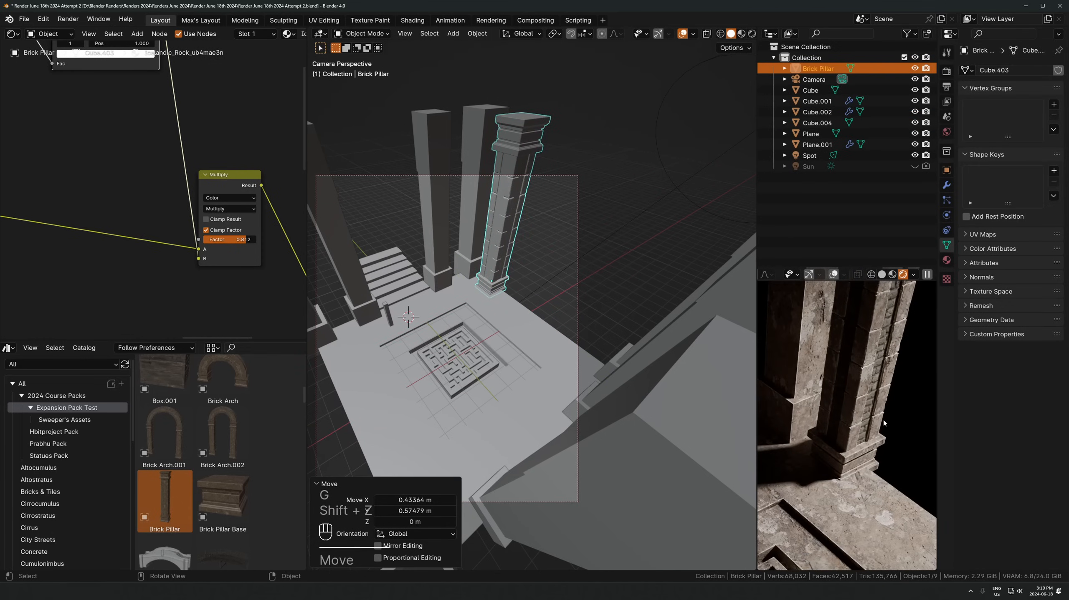
key(g)
key(z)
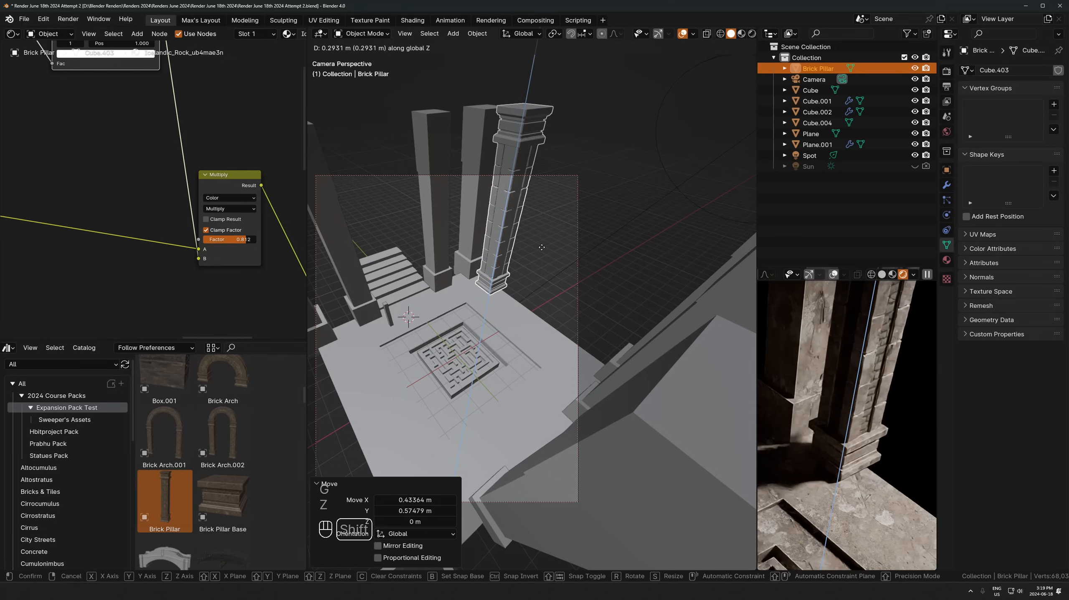
click(541, 249)
Link the brick pillar's object data to the remaining square pillars Cube.001 and Cube.002
shift+click(439, 221)
shift+click(471, 236)
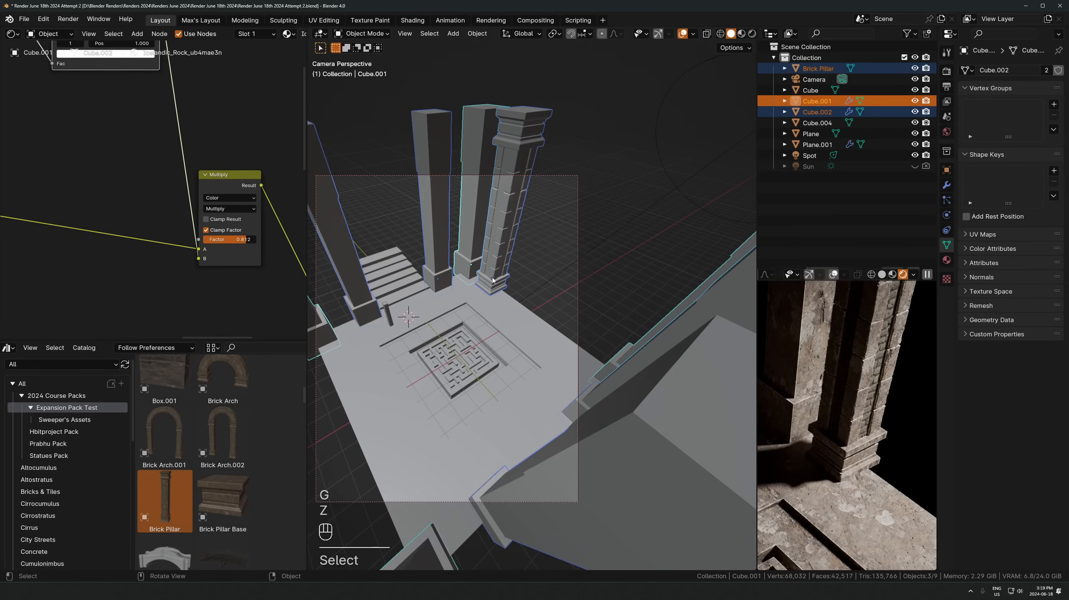
shift+click(493, 281)
key(ctrl+l)
click(488, 224)
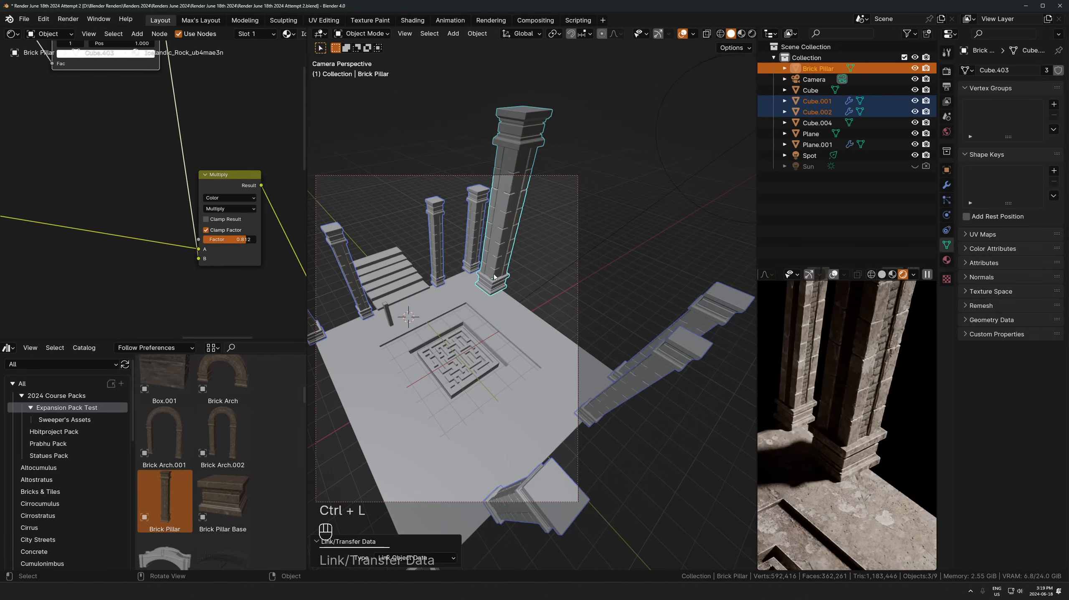
Scale the Cube.001 and Cube.002 pillars uniformly by about 1.675 around their individual origins
click(447, 233)
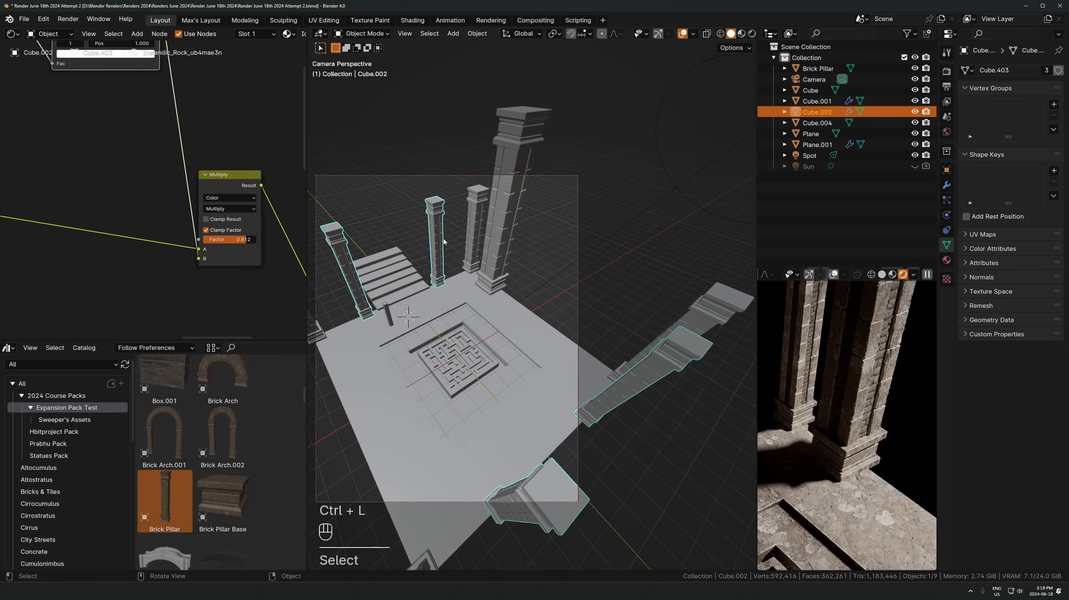
shift+click(477, 229)
click(553, 34)
click(580, 101)
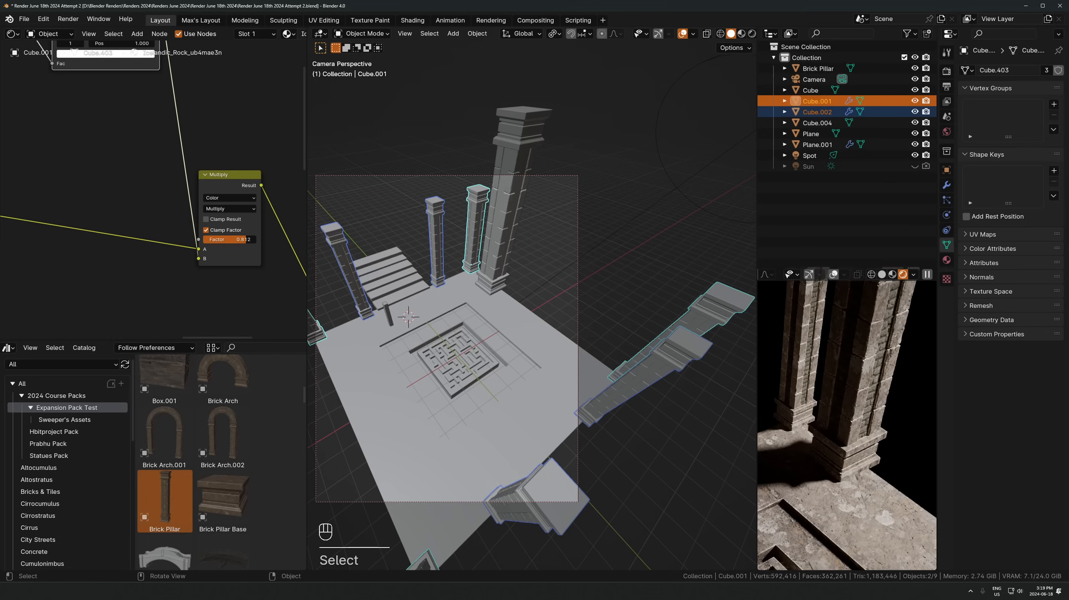
key(s)
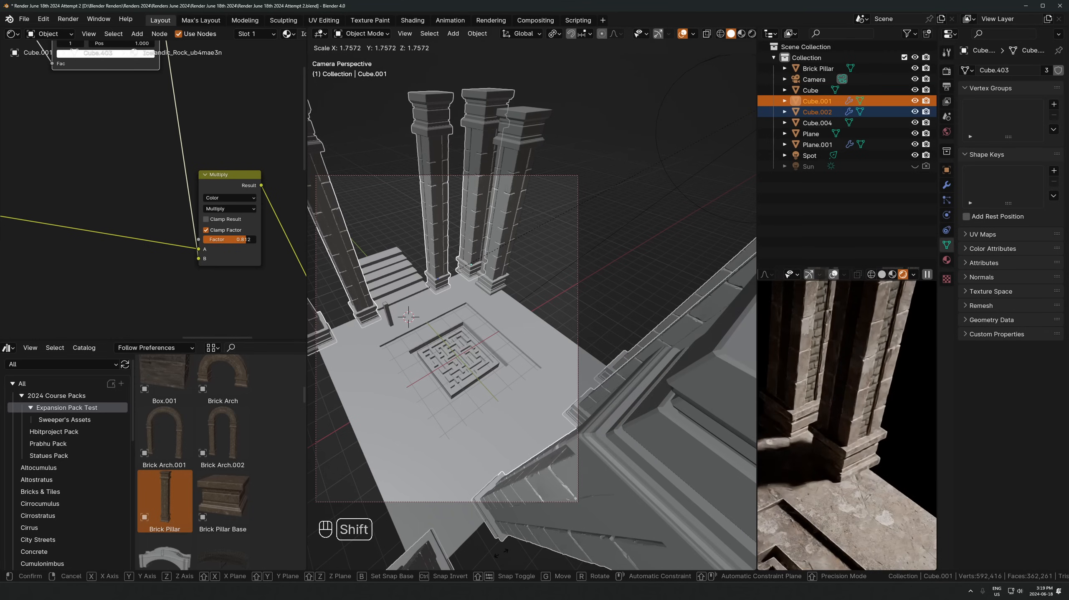
click(530, 336)
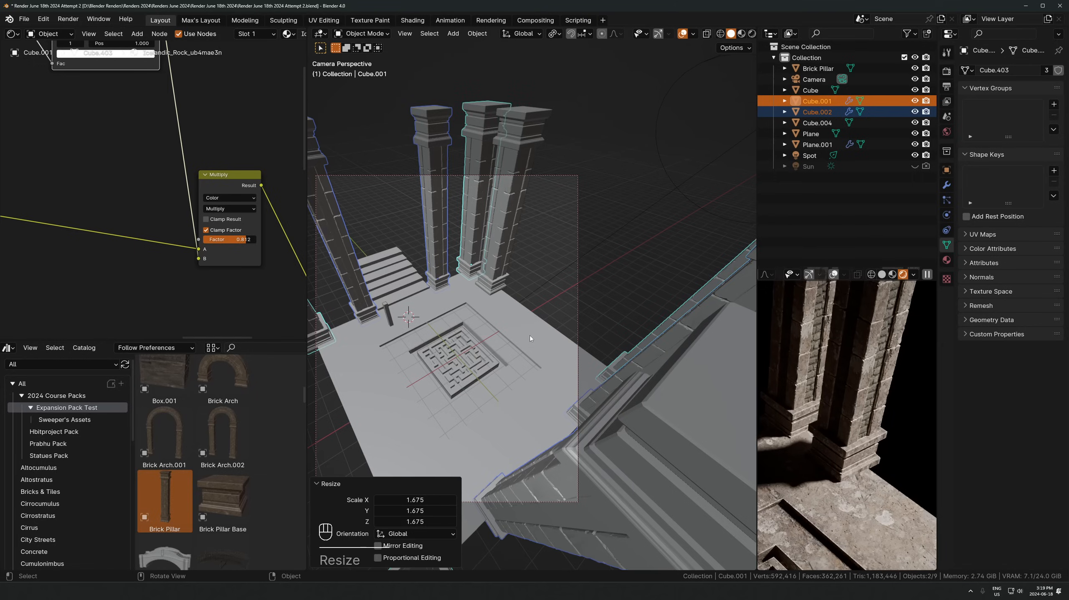
Select the floor plane's outer boundary edge loop in Edit Mode
scroll(529, 336, down, 3)
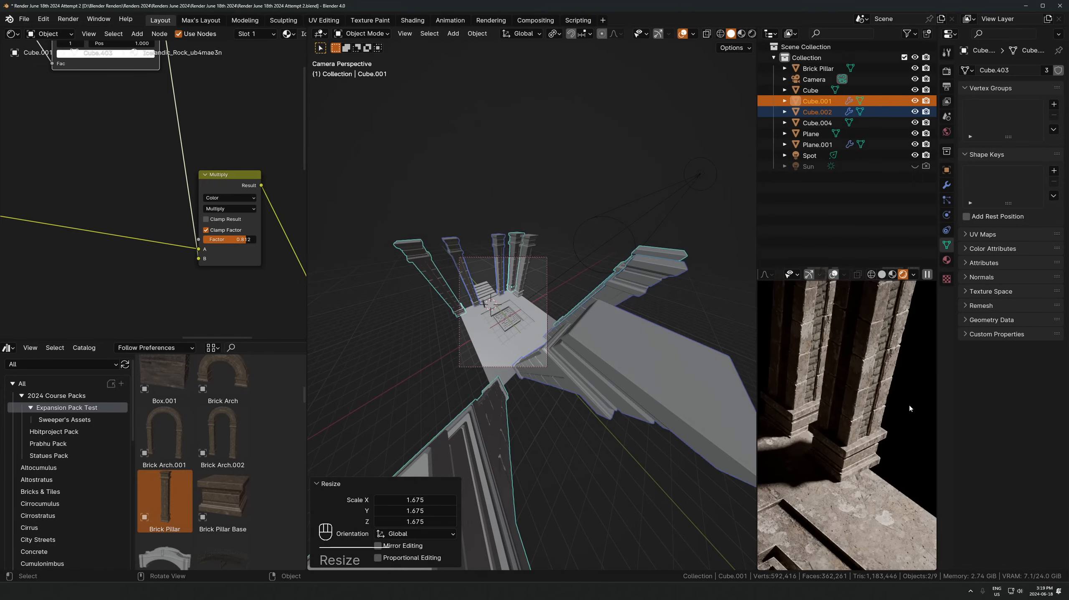
scroll(909, 405, down, 4)
shift+middle_drag(868, 378, 894, 383)
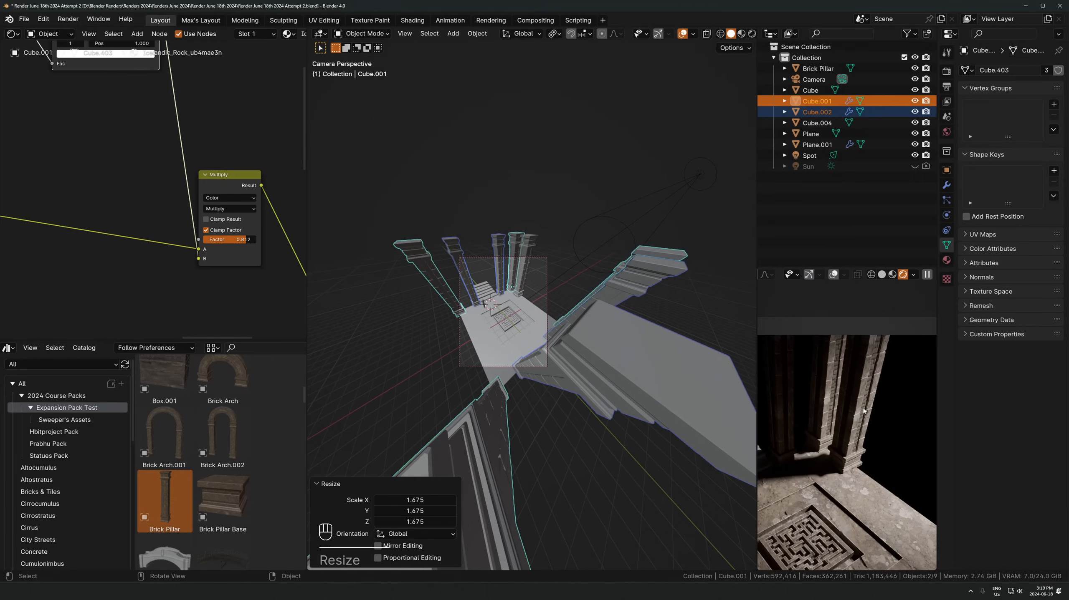
scroll(897, 386, up, 3)
scroll(896, 385, down, 3)
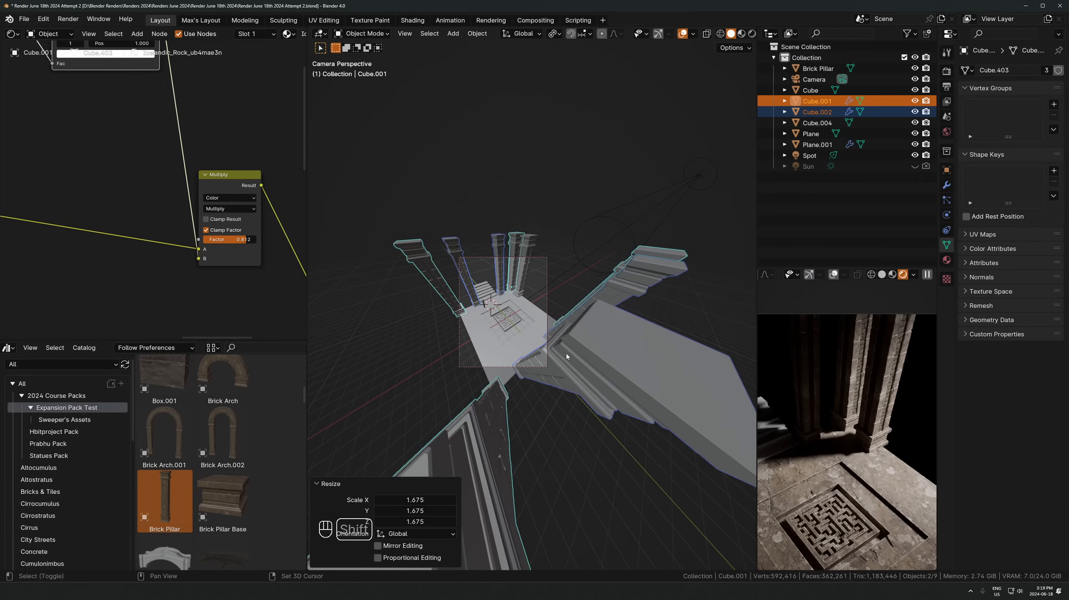
click(518, 313)
scroll(518, 322, up, 5)
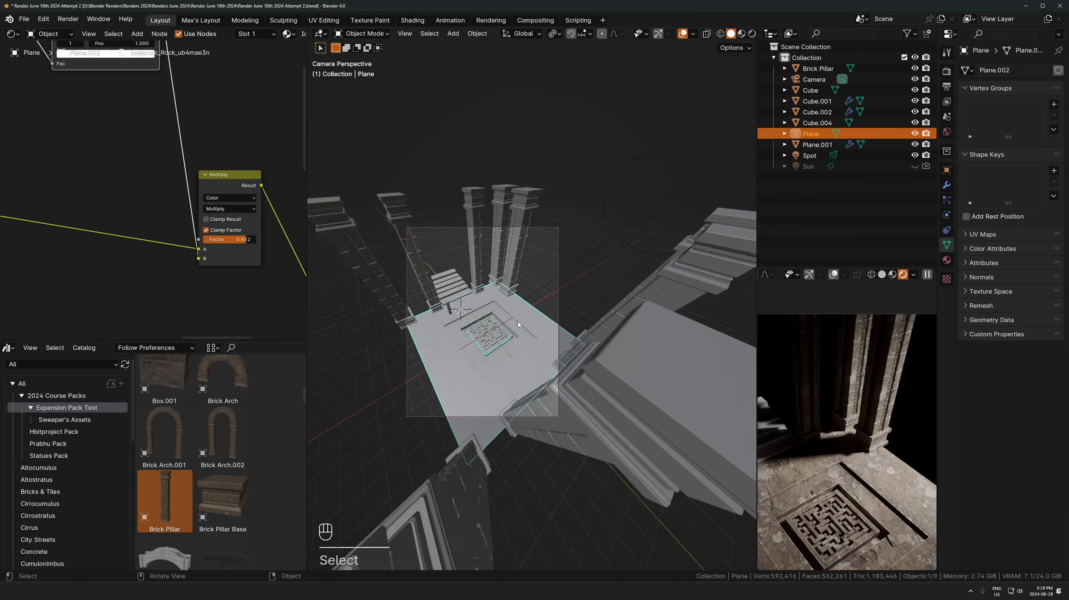
key(Tab)
key(2)
alt+click(547, 305)
key(s)
key(shift+z)
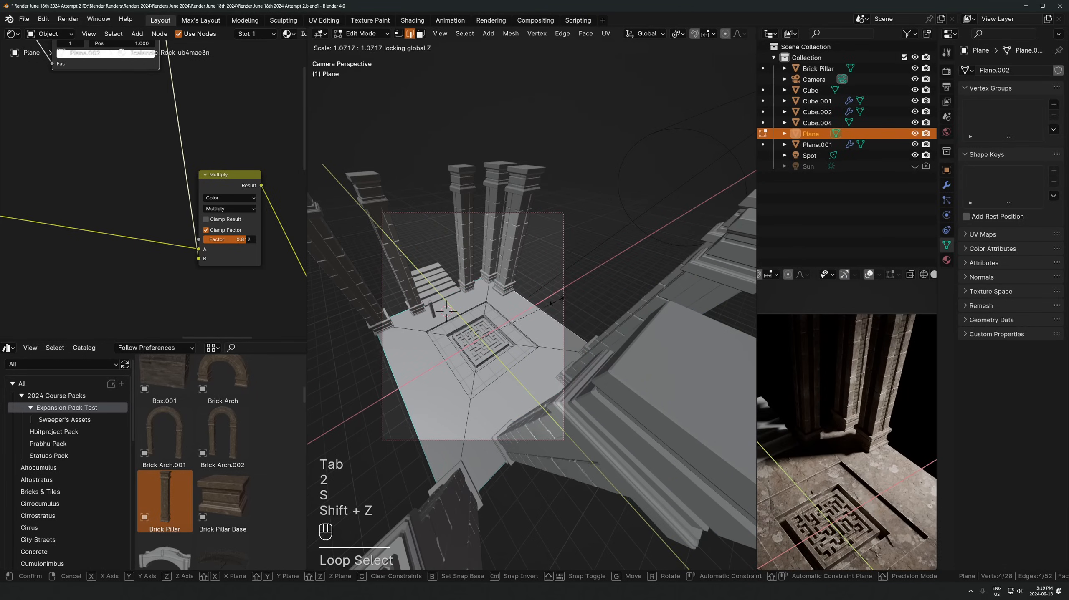
key(Escape)
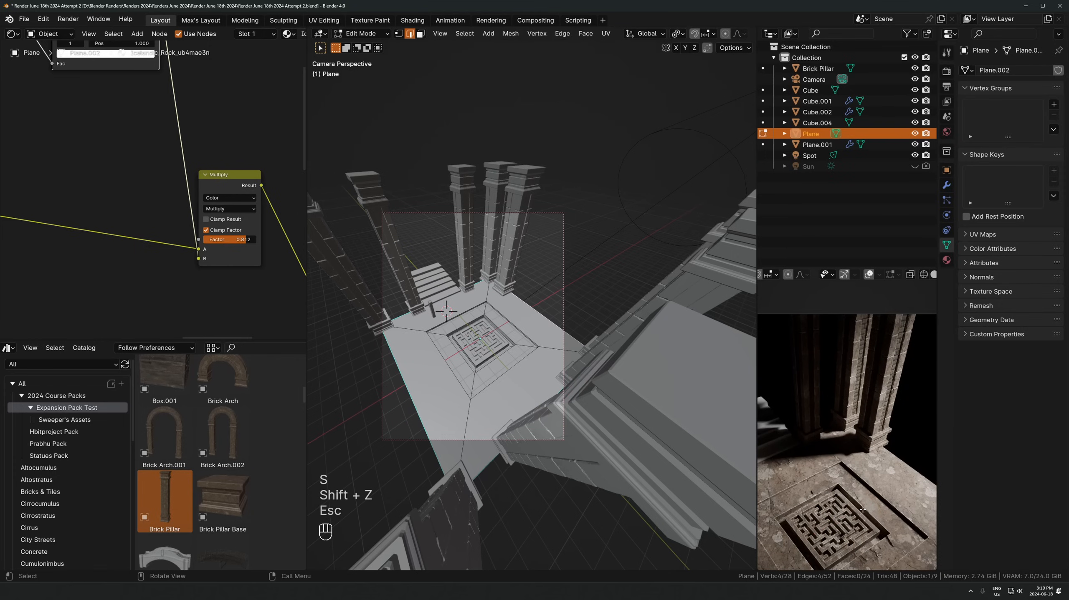
scroll(879, 440, up, 2)
shift+middle_drag(878, 439, 824, 364)
key(s)
key(shift+z)
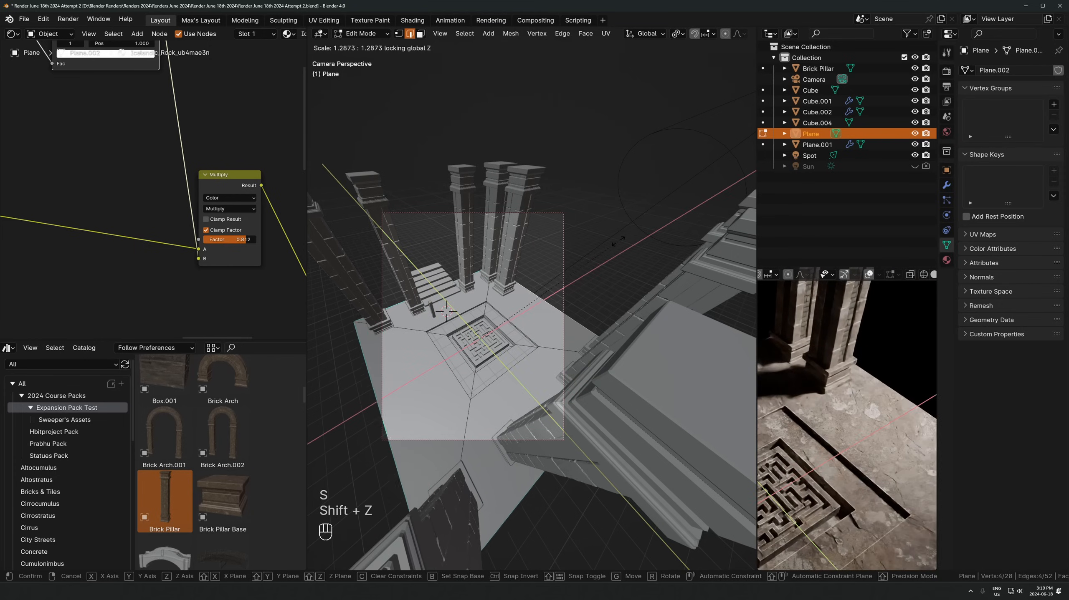
key(Escape)
With Correct Face Attributes enabled, scale the floor's boundary loop to about 1.148 in X and Y, and return to Object Mode
click(733, 48)
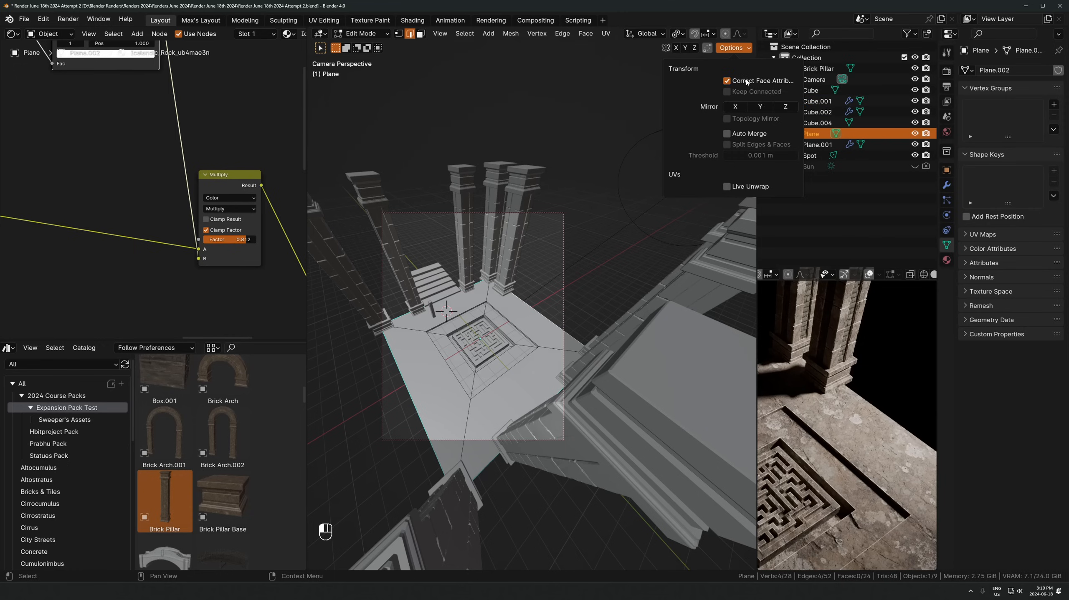
scroll(586, 174, up, 3)
key(s)
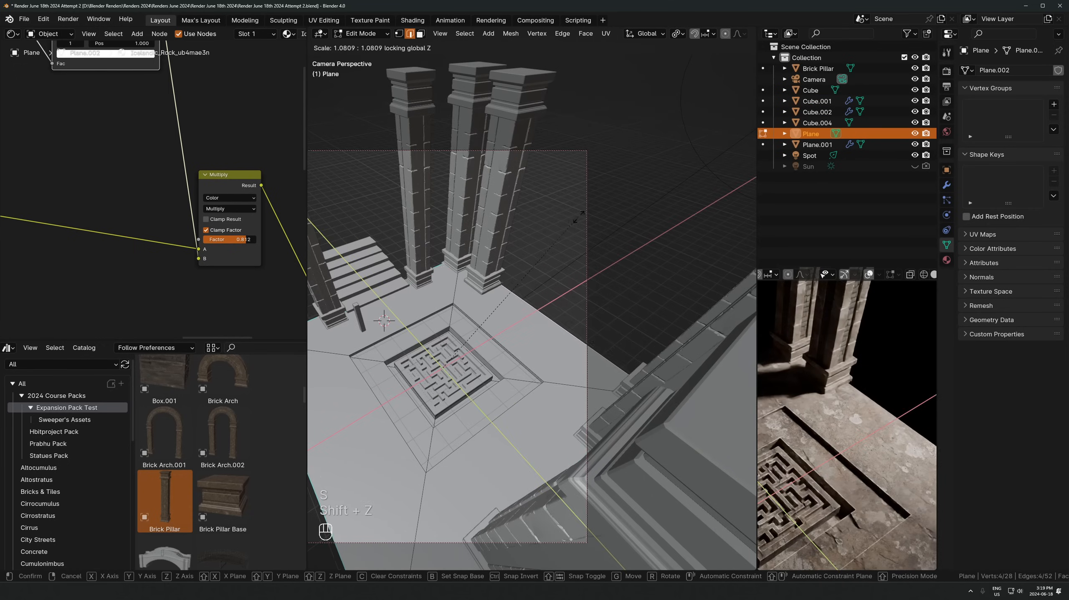
key(shift+z)
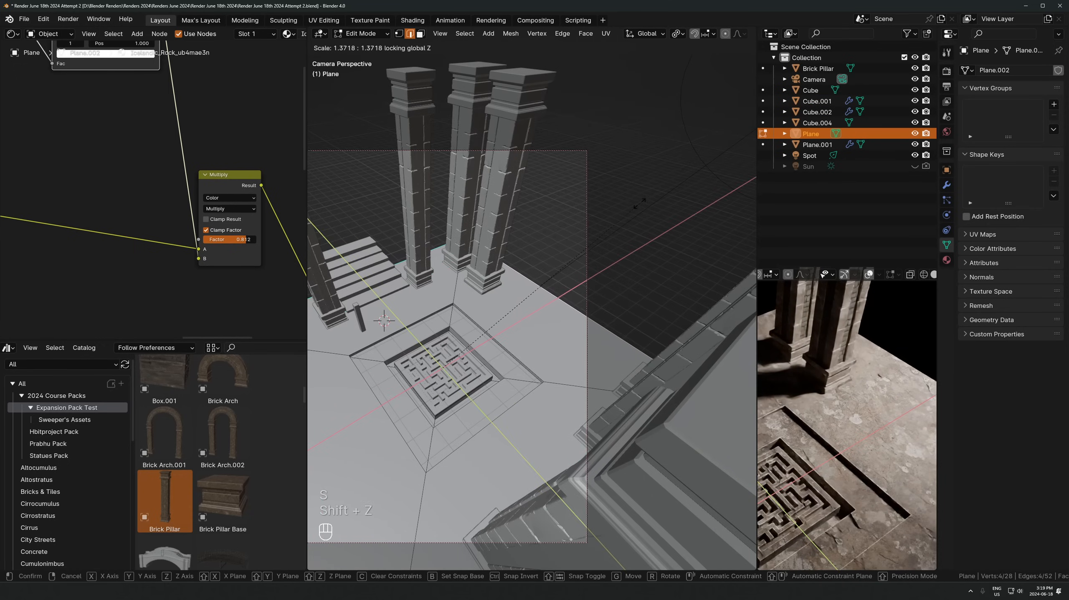
key(Escape)
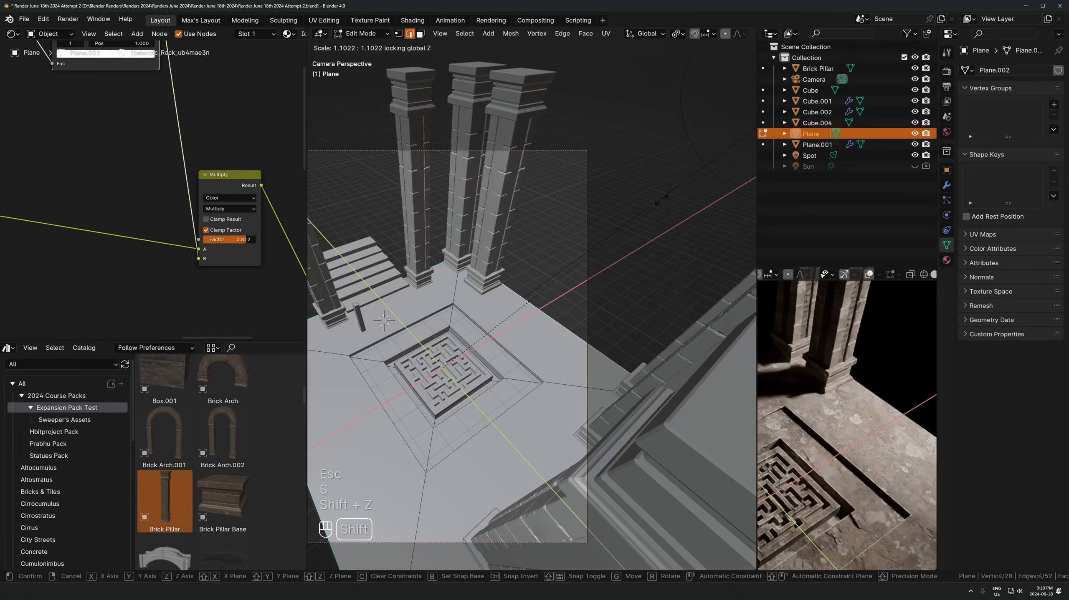
click(316, 196)
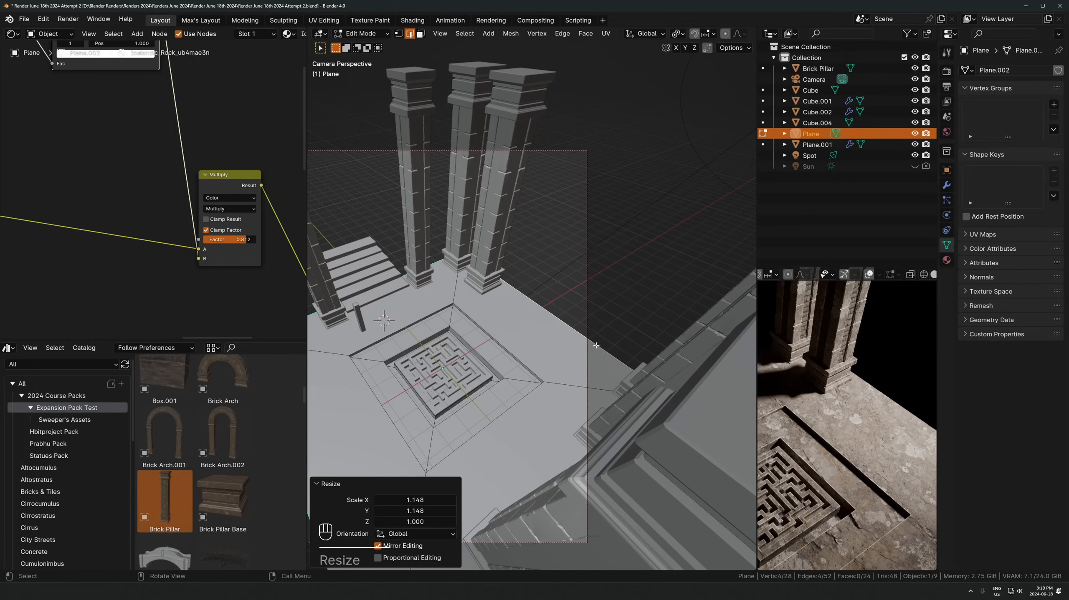
key(Tab)
scroll(645, 322, down, 2)
scroll(837, 432, down, 5)
shift+middle_drag(853, 433, 901, 408)
scroll(901, 408, down, 1)
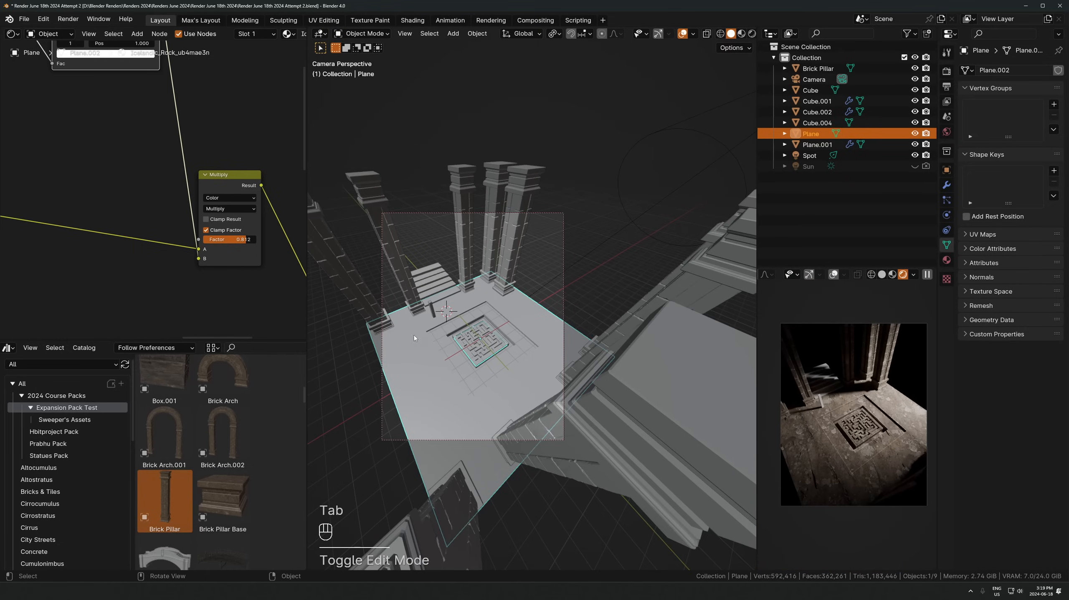
scroll(507, 404, up, 4)
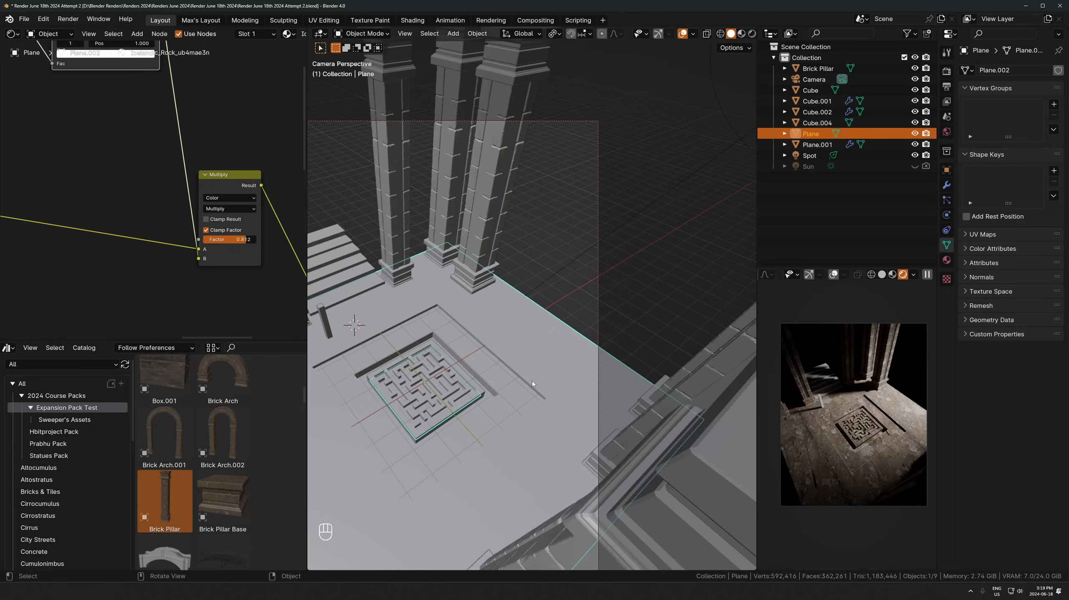
key(Tab)
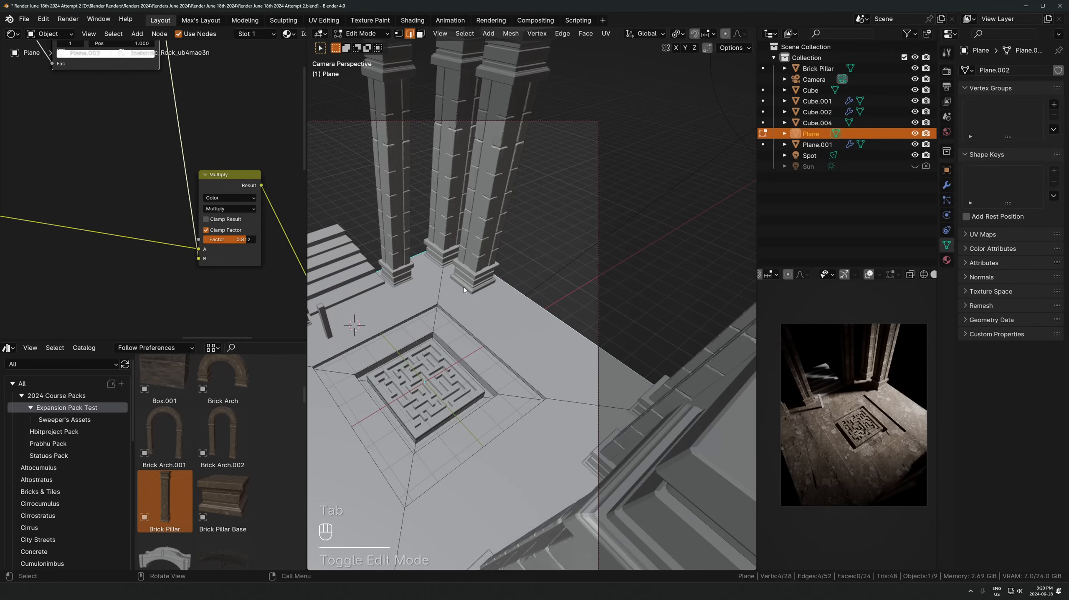
key(Tab)
In the top view, scale the mirrored Cube.002 pillars uniformly by about 1.246
click(474, 266)
key(KP_7)
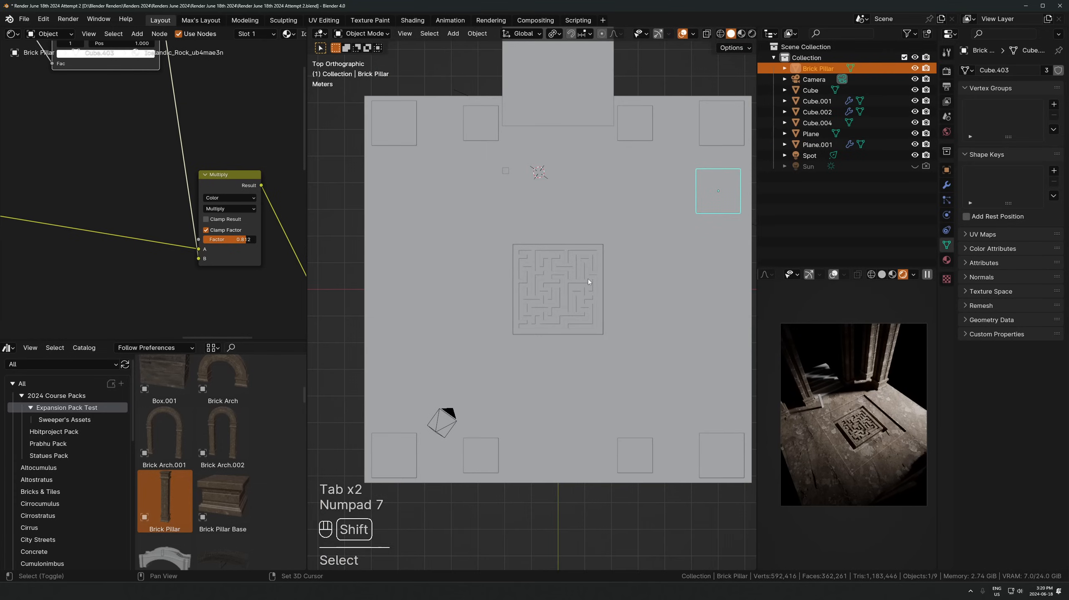
shift+middle_drag(588, 279, 522, 215)
scroll(522, 215, up, 2)
click(503, 241)
key(s)
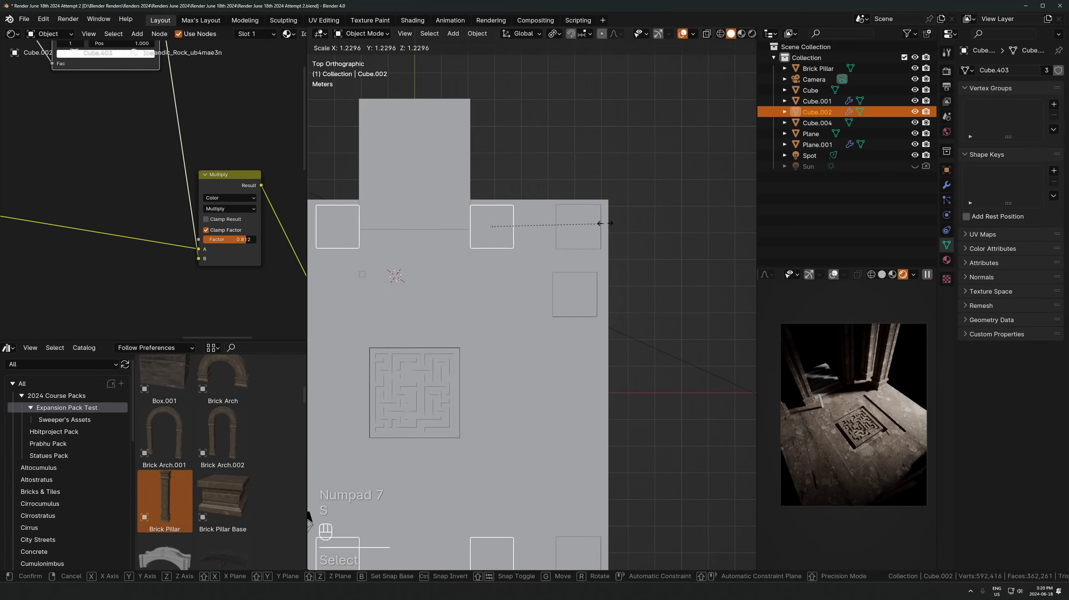
click(606, 226)
key(g)
key(x)
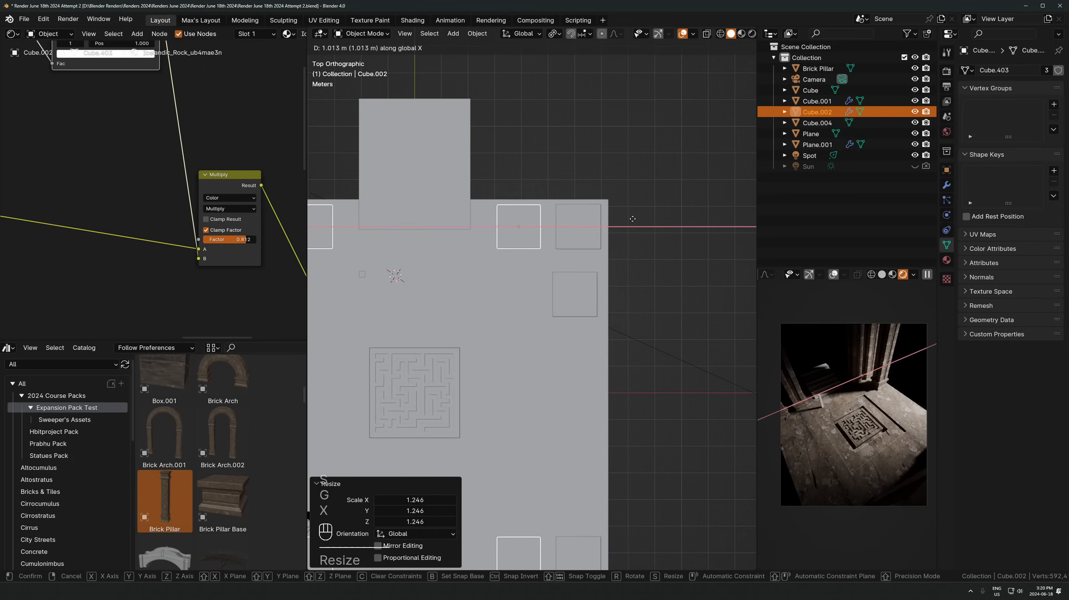
key(Escape)
Move the Brick Pillar object about 0.24 m in X and -1.03 m in Y along the floor's edge
click(586, 281)
key(g)
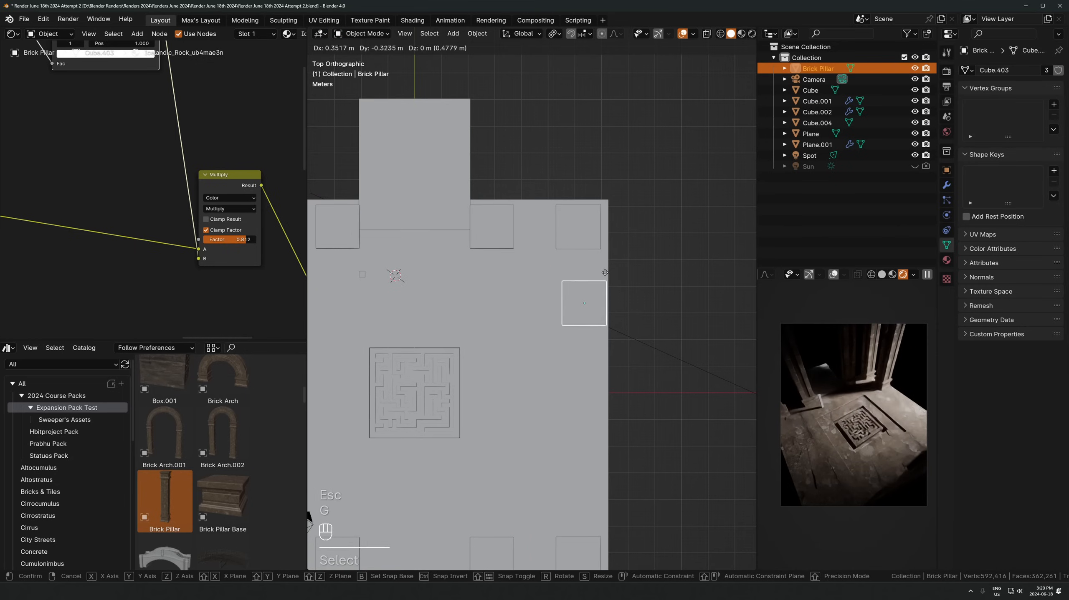
click(603, 291)
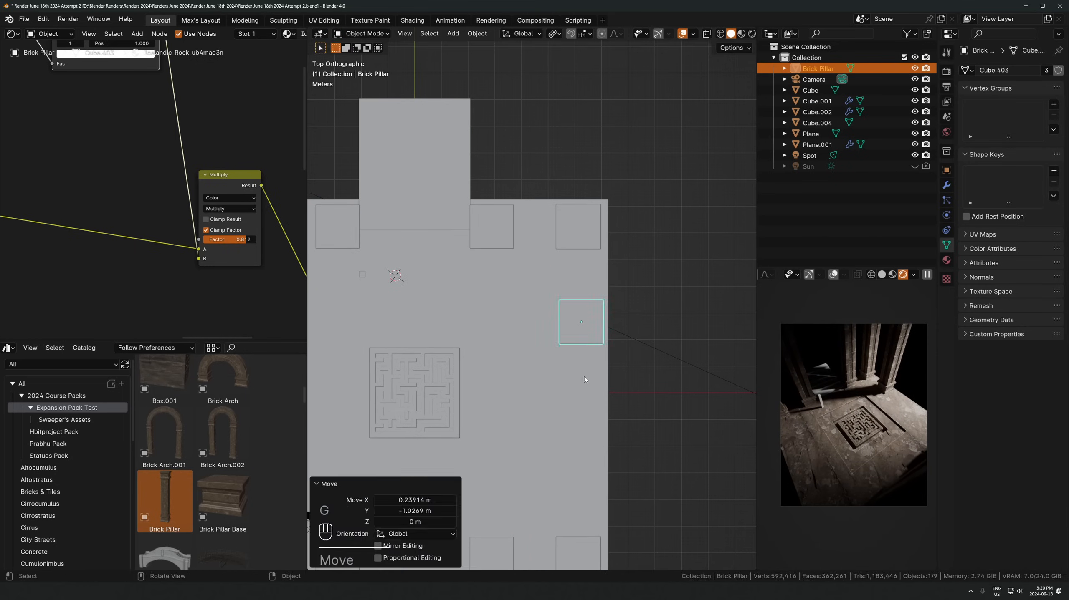
Make a linked duplicate of the Brick Pillar about -12.25 m along X and nudge it to align with the opposite side's pillars
scroll(585, 376, down, 3)
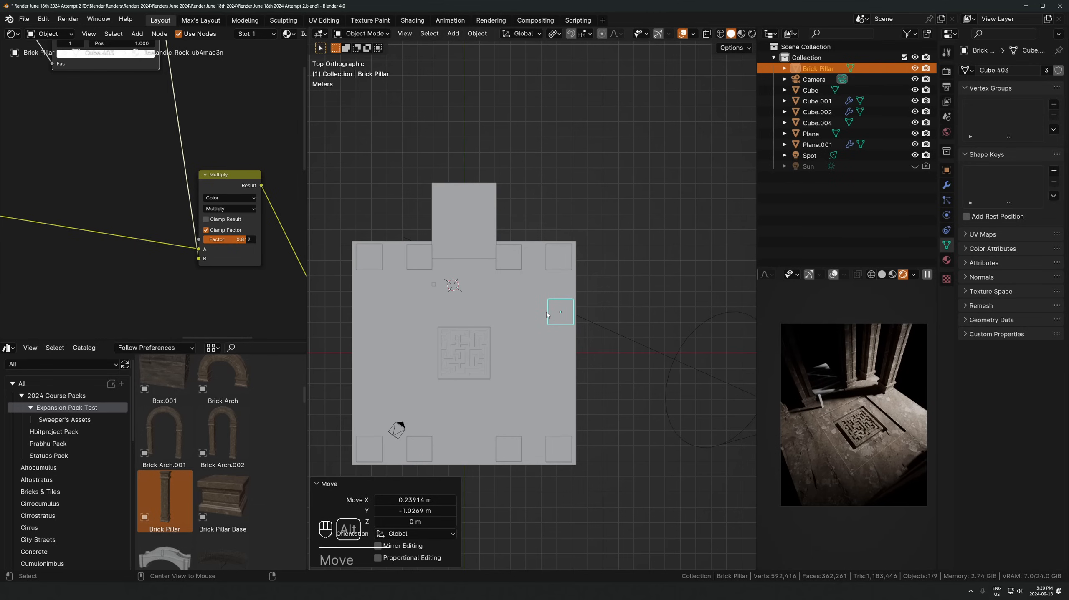
key(alt+d)
key(x)
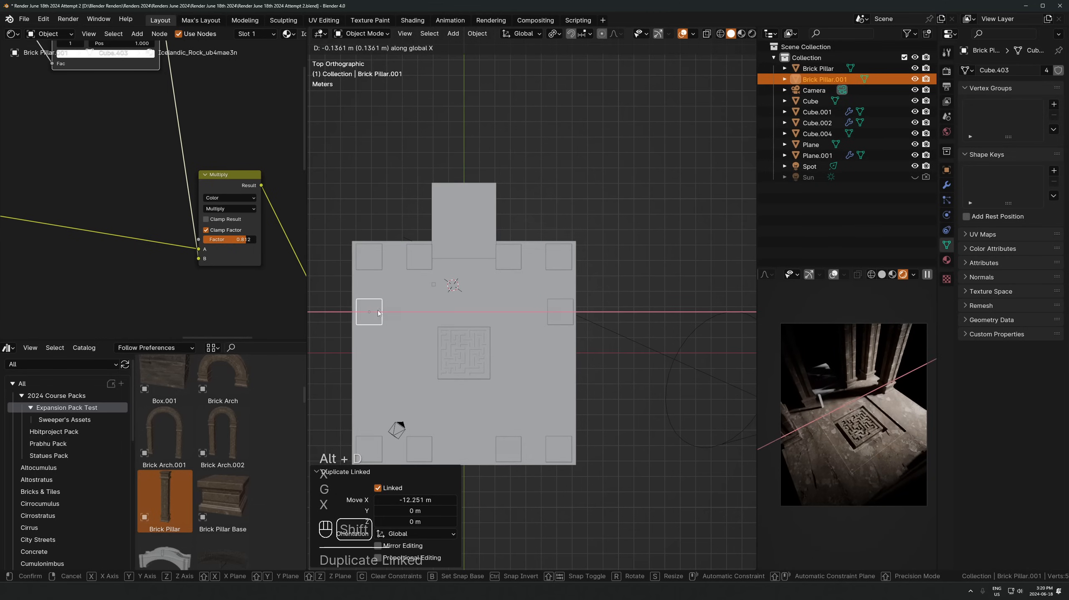
click(378, 313)
Make linked duplicates of both side pillars, offset about -5.6 m along Y
shift+click(561, 311)
key(alt+d)
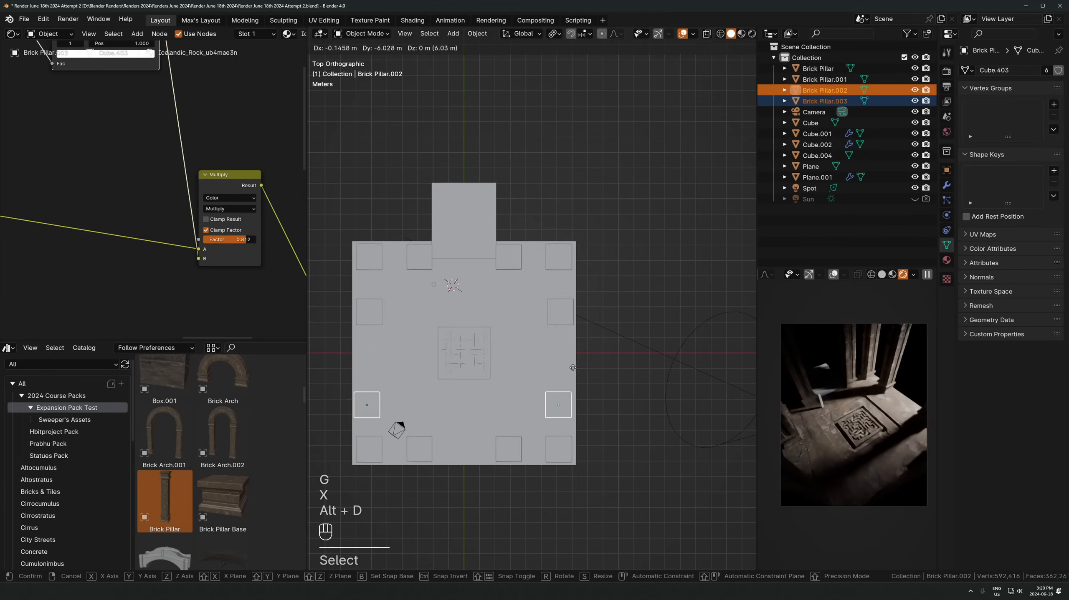
key(y)
key(shift)
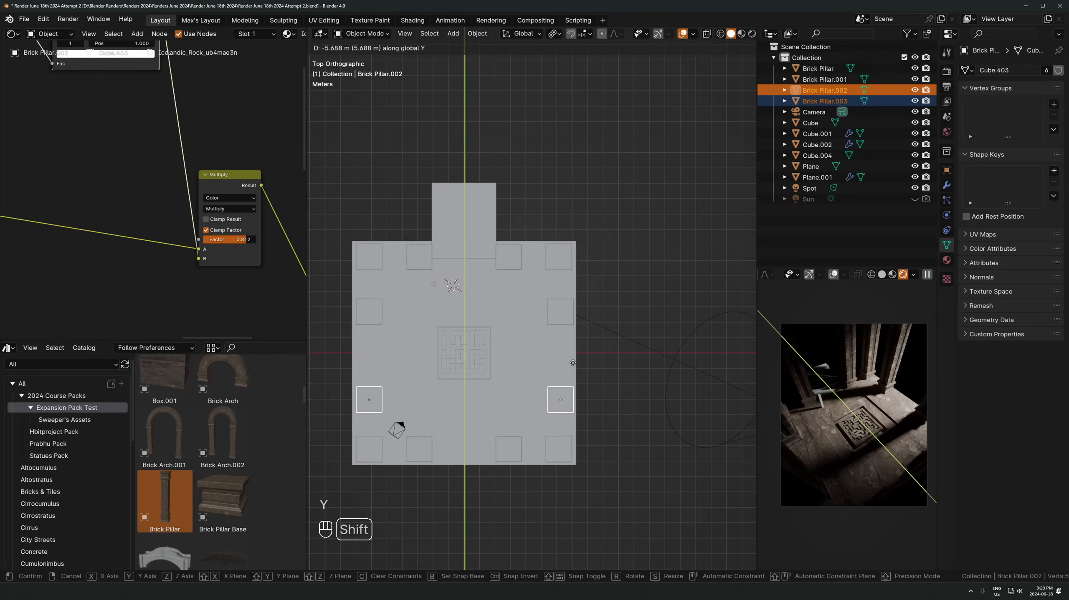
click(559, 400)
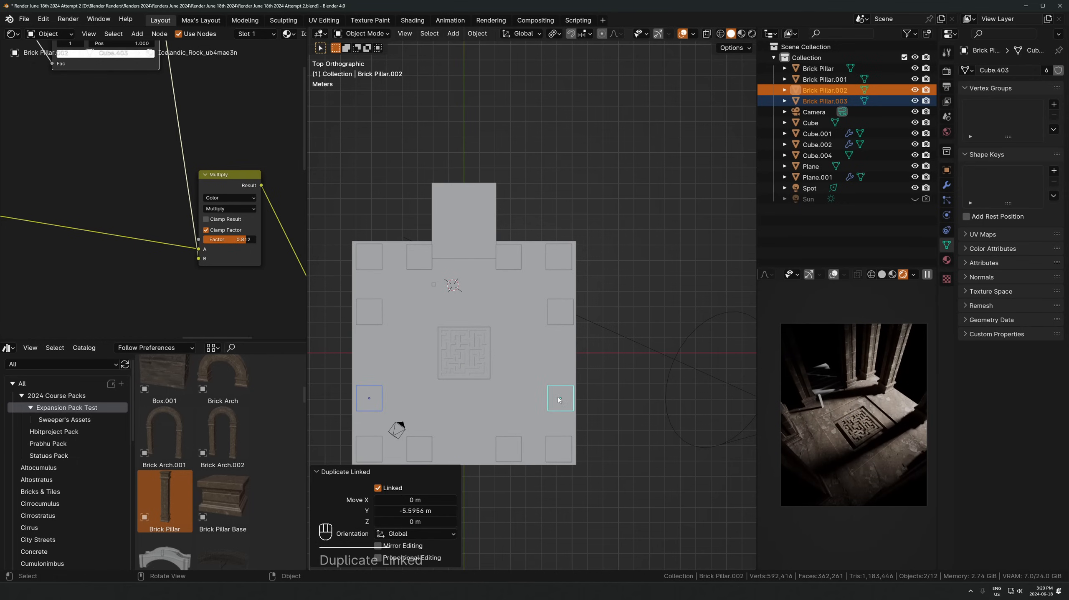
Select the spot light high above the pillars
scroll(546, 376, up, 1)
middle_drag(546, 376, 618, 328)
shift+middle_drag(618, 328, 572, 354)
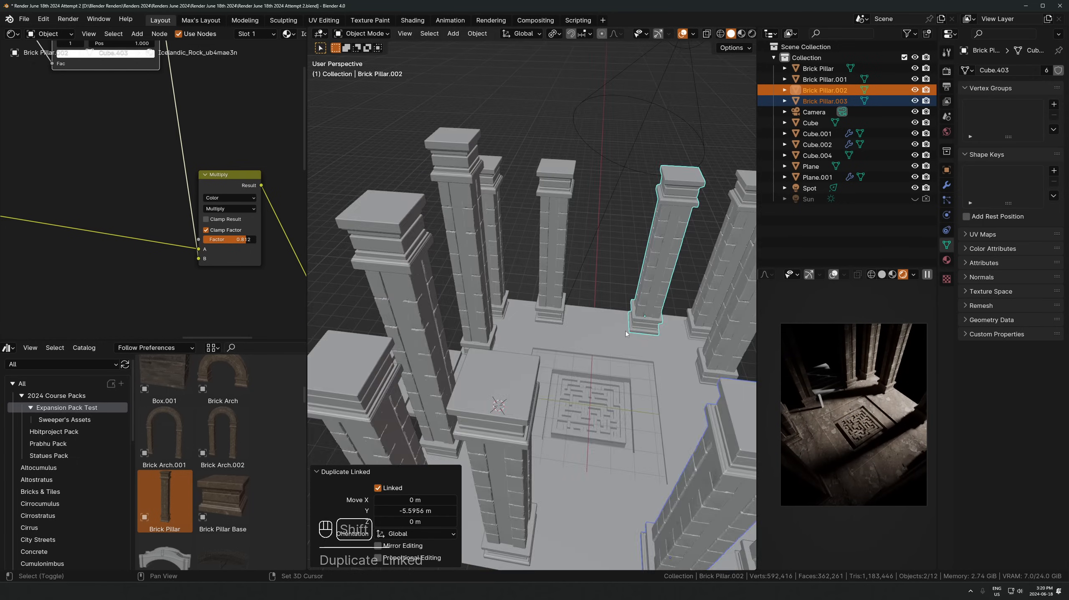
middle_drag(475, 370, 510, 359)
scroll(511, 358, down, 8)
click(528, 266)
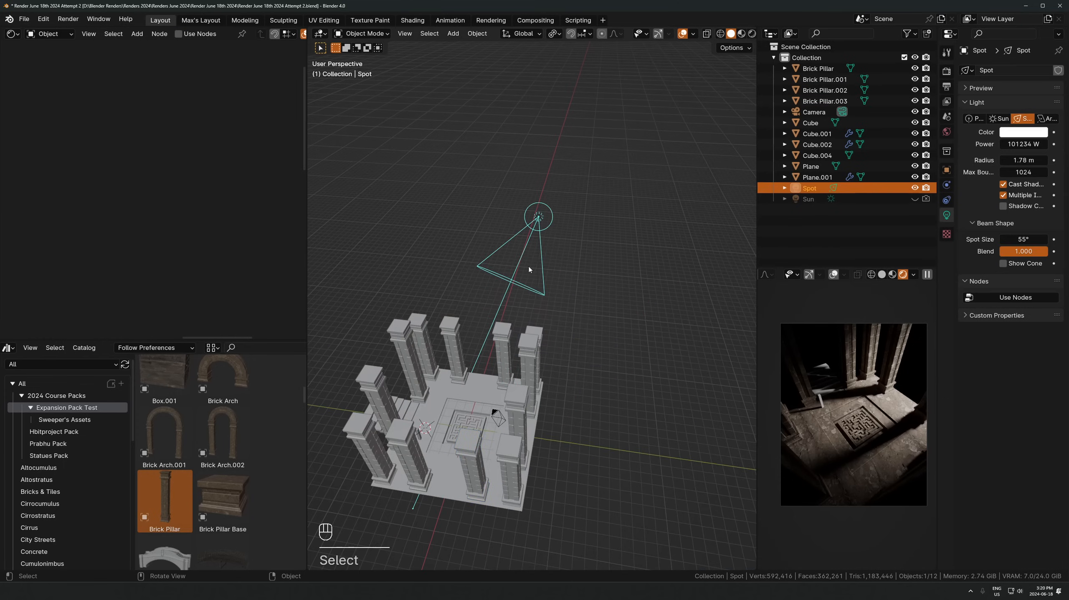
key(g)
key(x)
key(Escape)
key(g)
key(y)
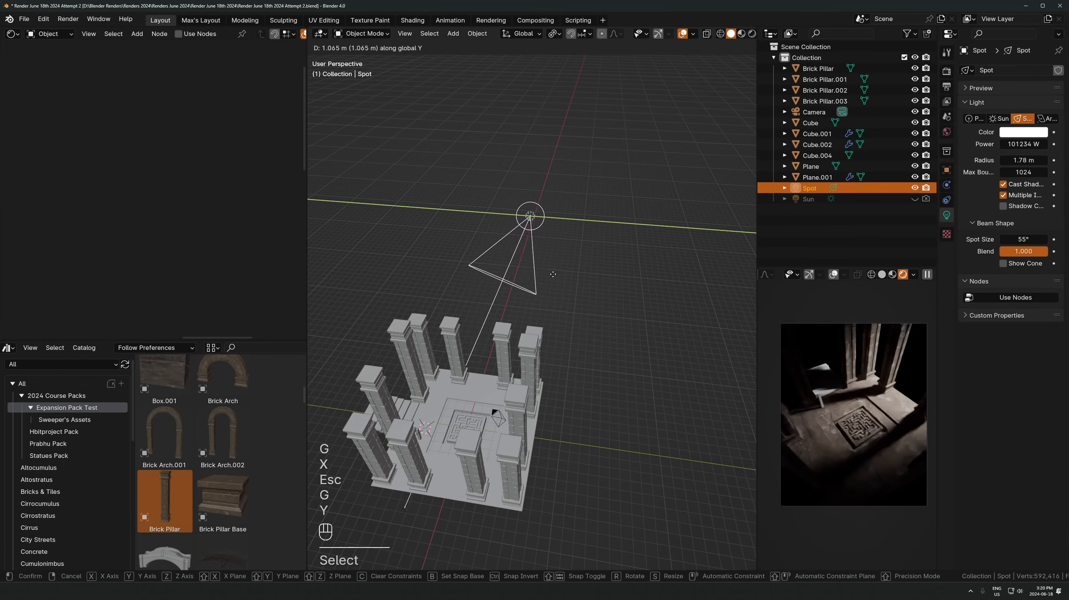
key(Escape)
scroll(547, 290, down, 2)
key(r)
key(x)
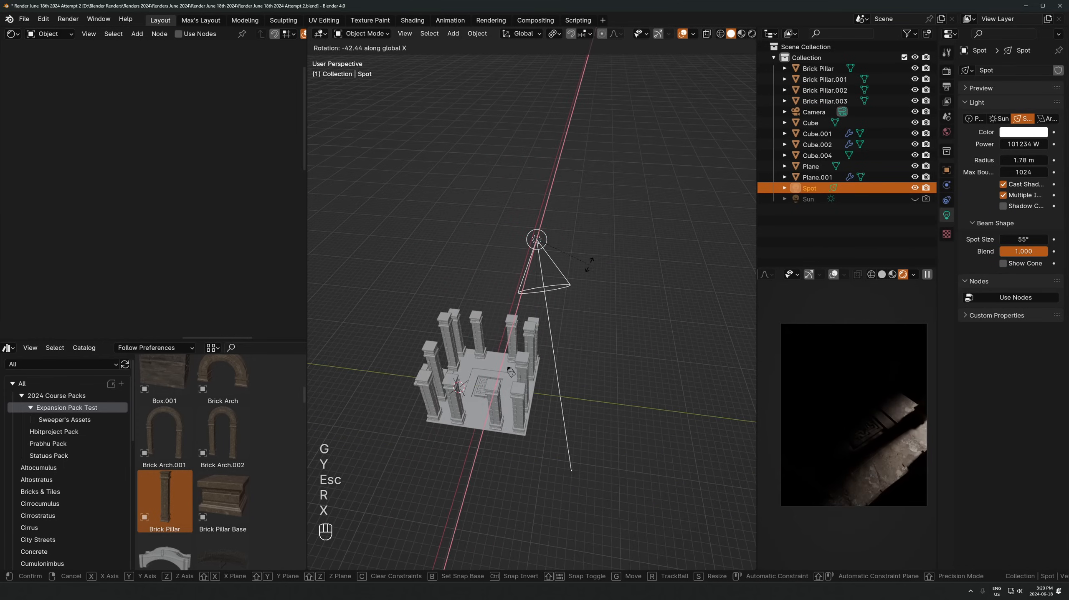
key(Escape)
Rotate the spot light about -27.2° in the view and move it about -6.54 m in X, 2.81 m in Y and 3.58 m in Z
mouse_move(654, 305)
middle_down()
mouse_move(620, 312)
mouse_move(635, 302)
middle_up()
key(r)
click(653, 288)
key(g)
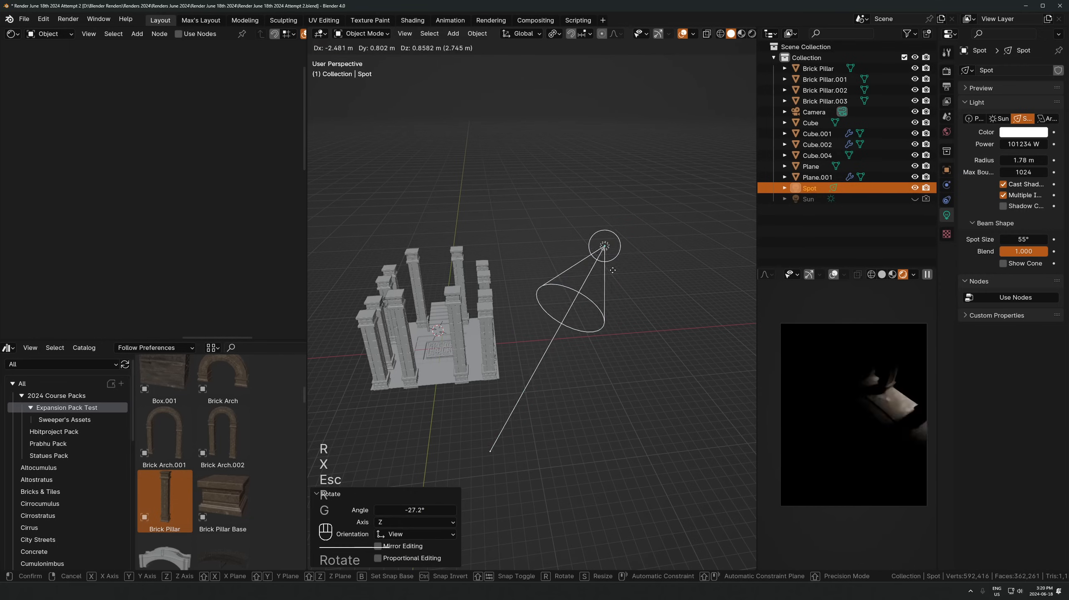
click(593, 252)
Fine-tune the spot light's rotation in the view and move it about 4.15 m in X, -1.31 m in Y and -1.38 m in Z
key(r)
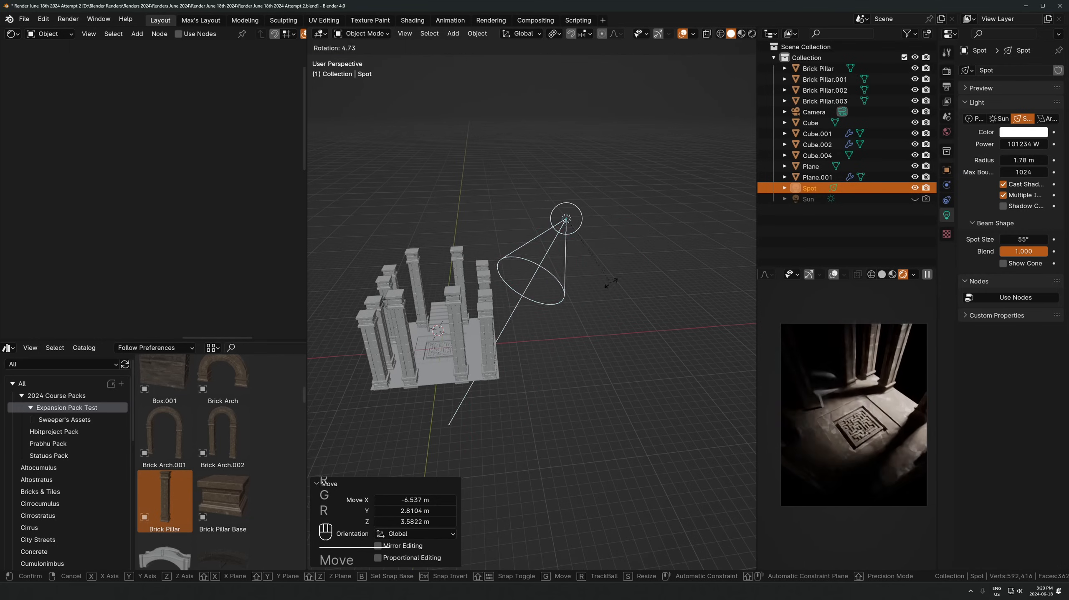
click(596, 296)
key(g)
click(533, 348)
Set the spot light's power to 201234 W
scroll(532, 347, up, 3)
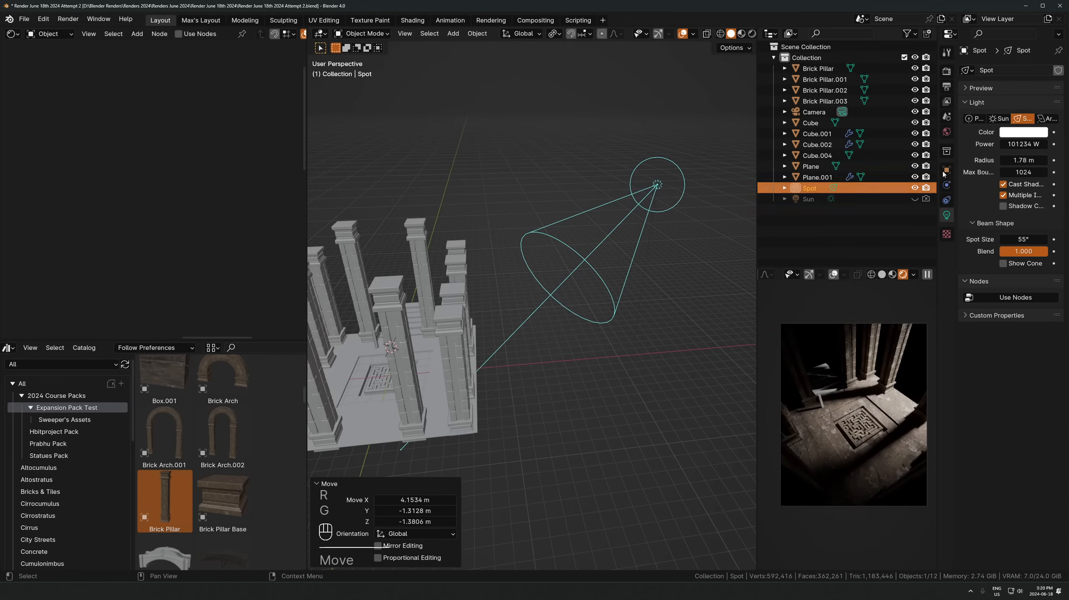
text(2)
key(Return)
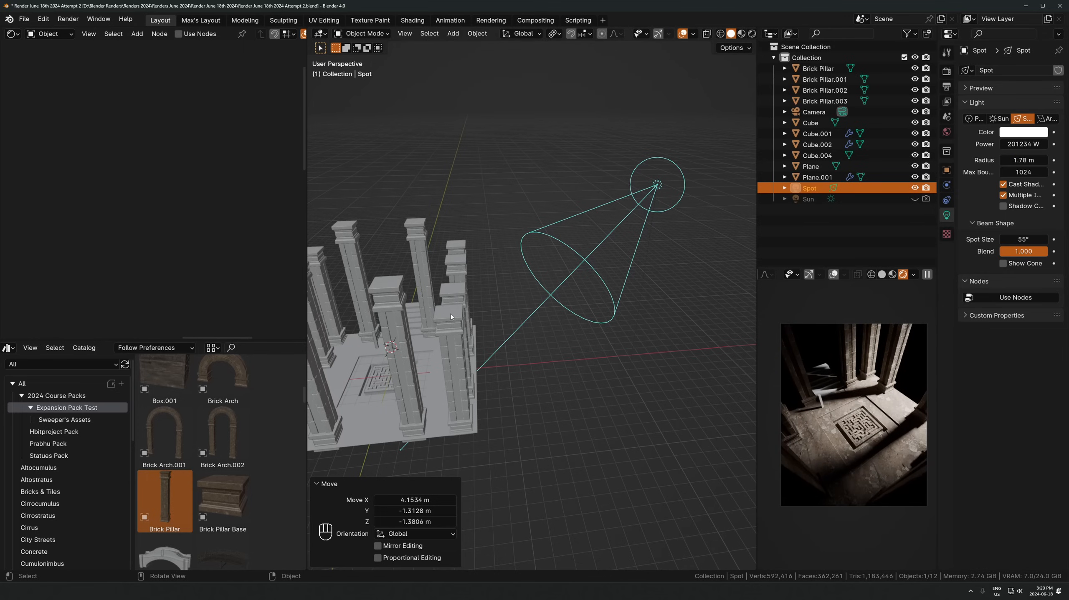
Deselect all objects and return to the camera view of the maze floor
middle_drag(478, 309, 464, 270)
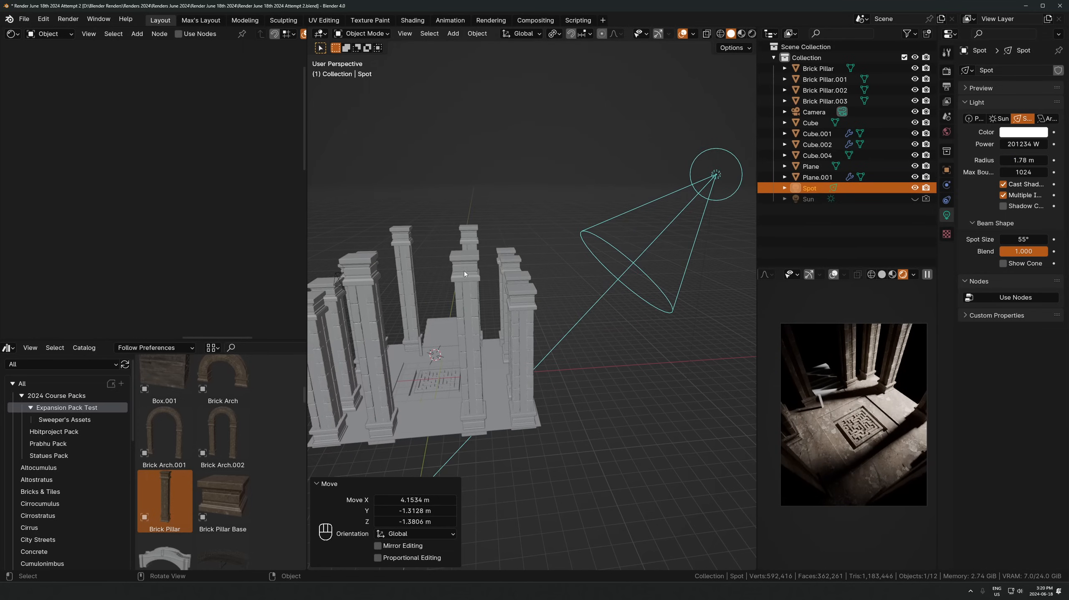
click(463, 285)
shift+click(463, 285)
key(KP_0)
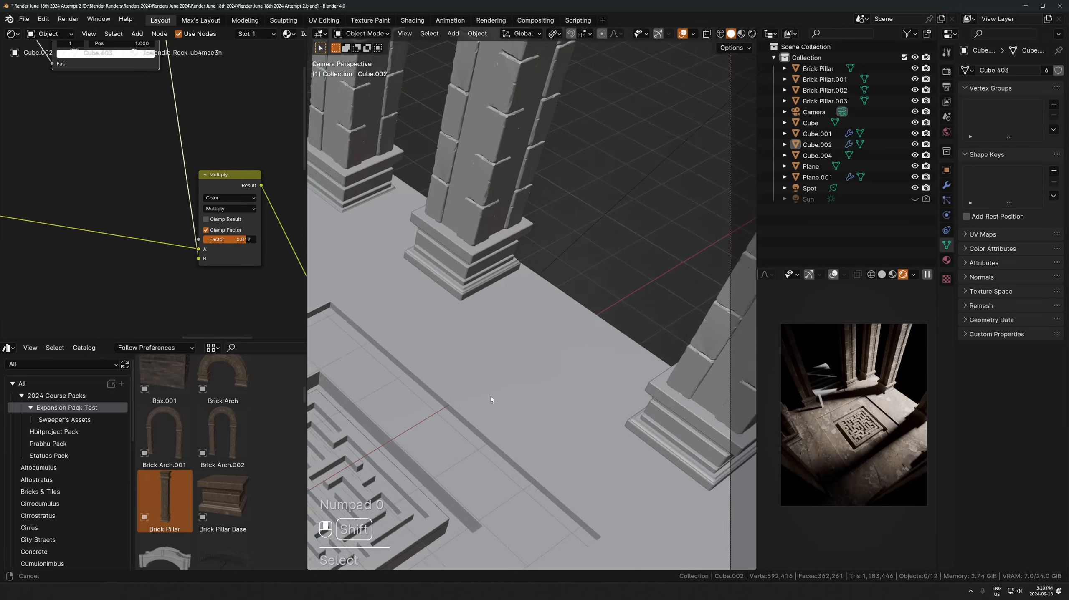
scroll(217, 485, down, 3)
Find the Bookshelf.003 asset in the Expansion Pack Test catalog and place it on the floor between the far pillars
scroll(218, 485, down, 2)
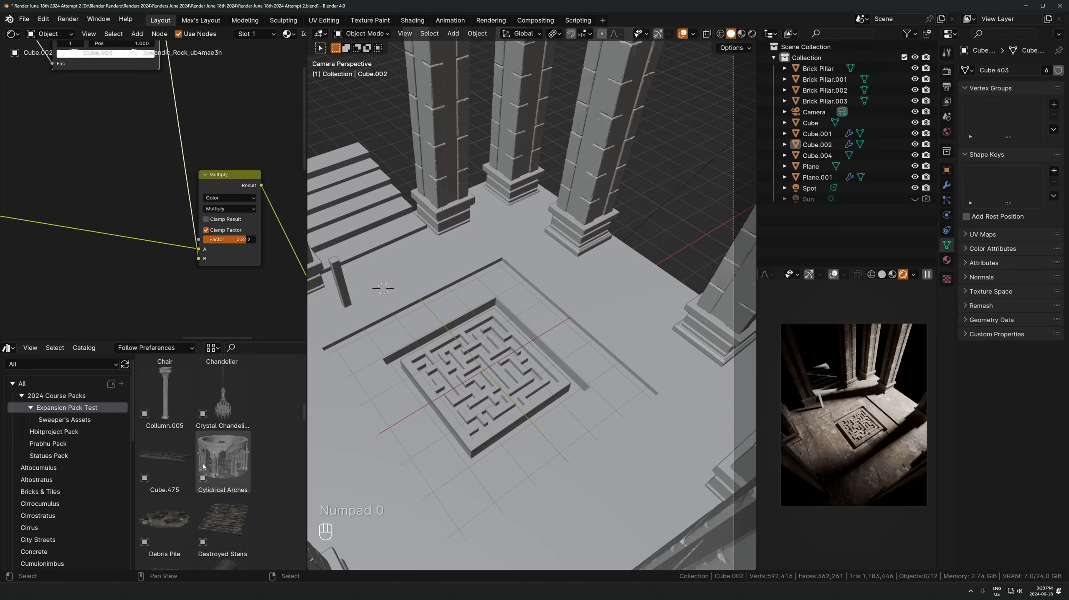
scroll(259, 378, up, 6)
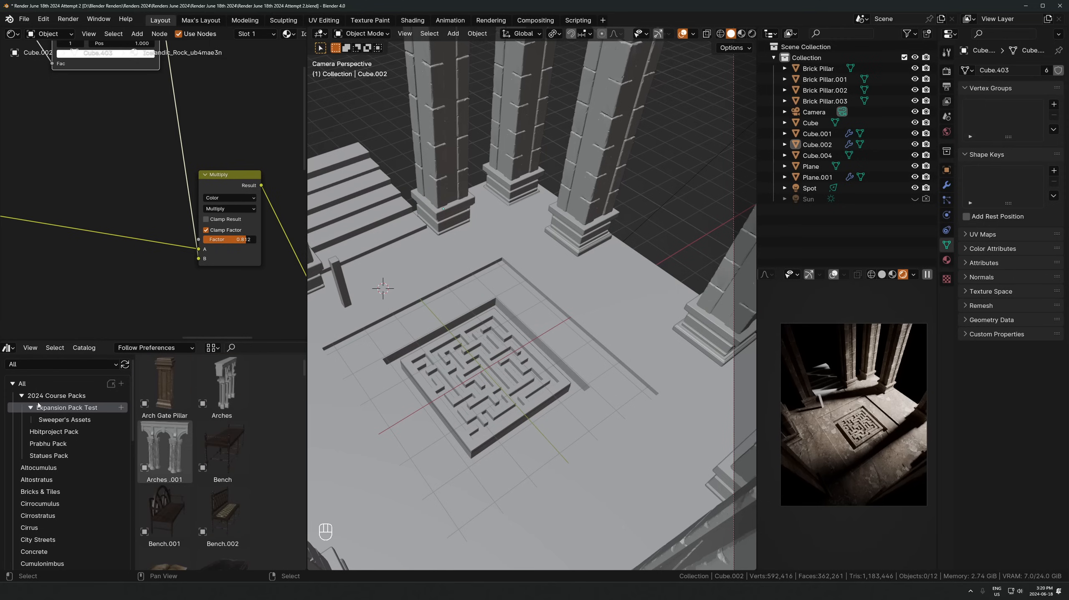
scroll(265, 446, down, 5)
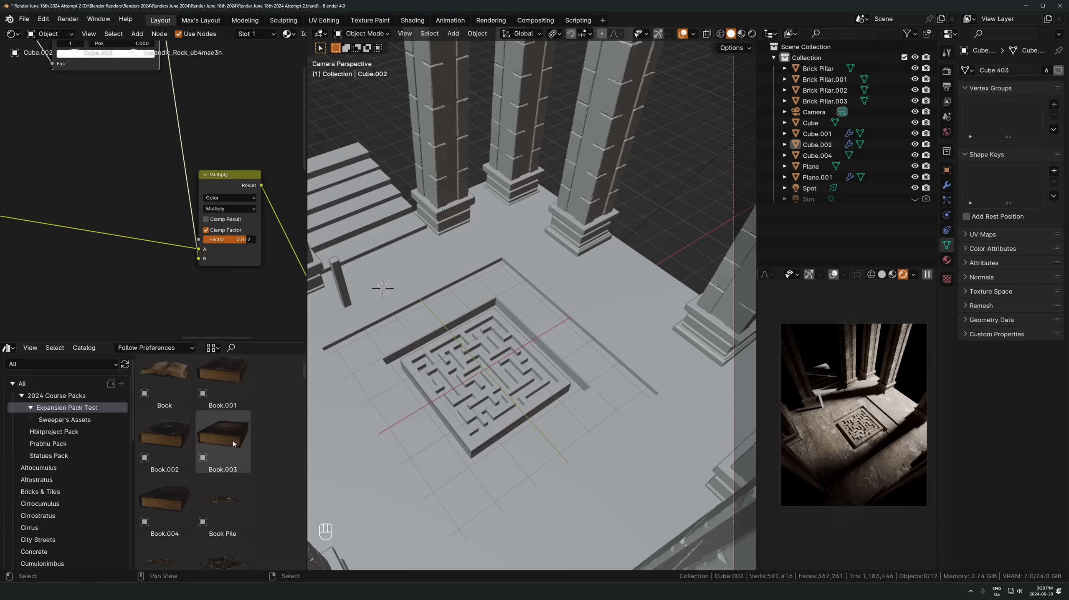
scroll(234, 443, down, 3)
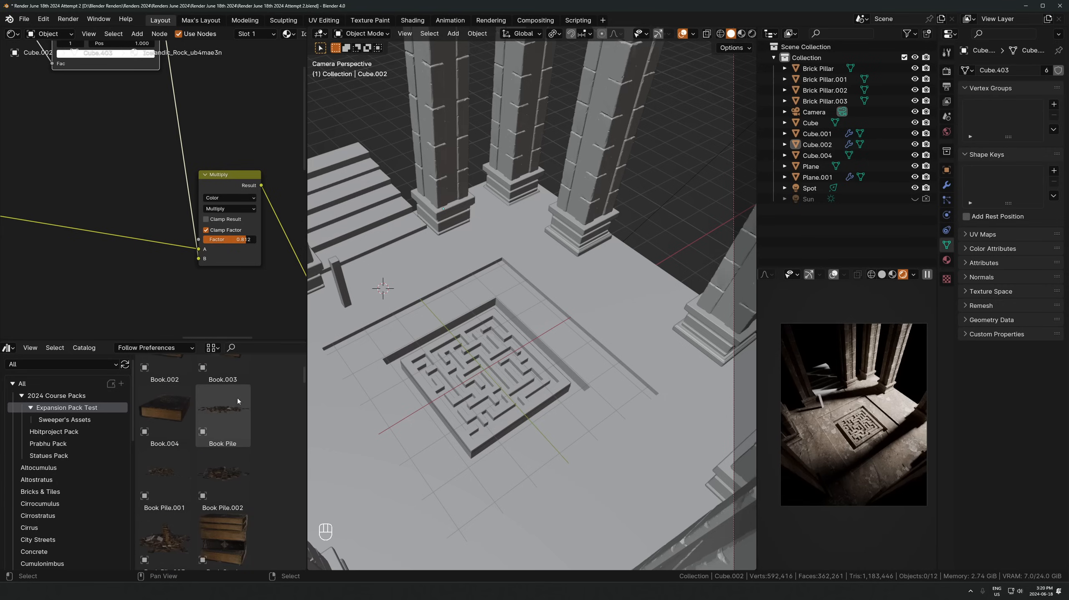
scroll(238, 401, down, 7)
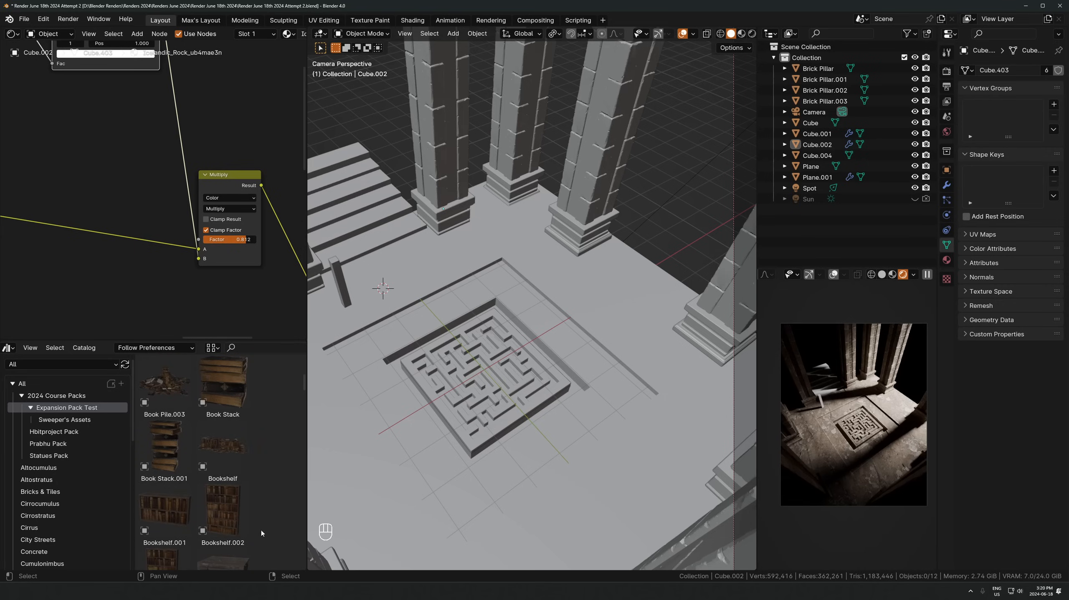
scroll(219, 463, down, 5)
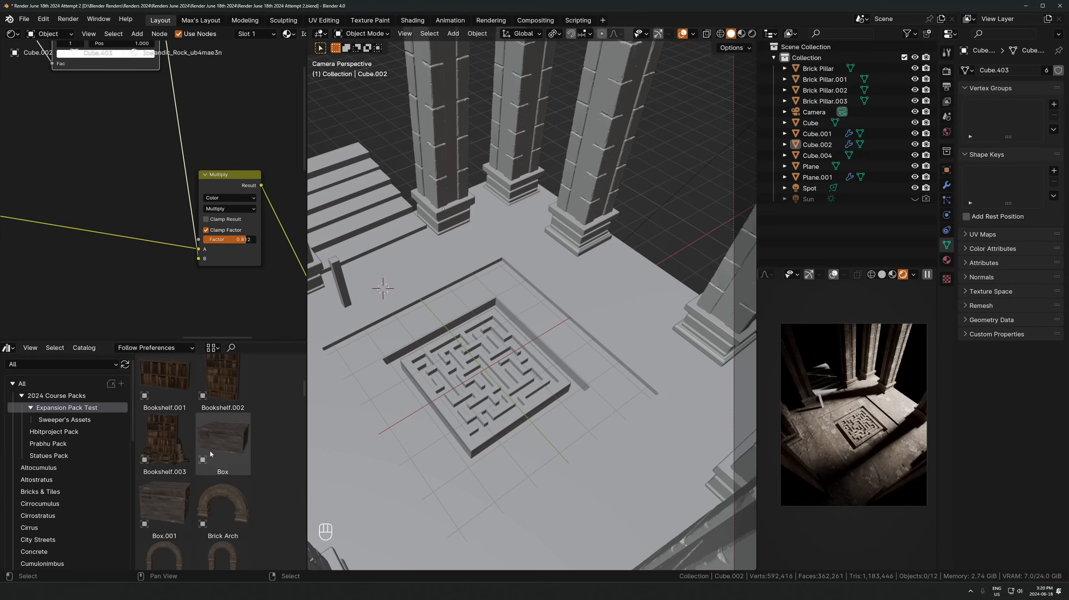
scroll(211, 454, up, 3)
drag(164, 532, 529, 218)
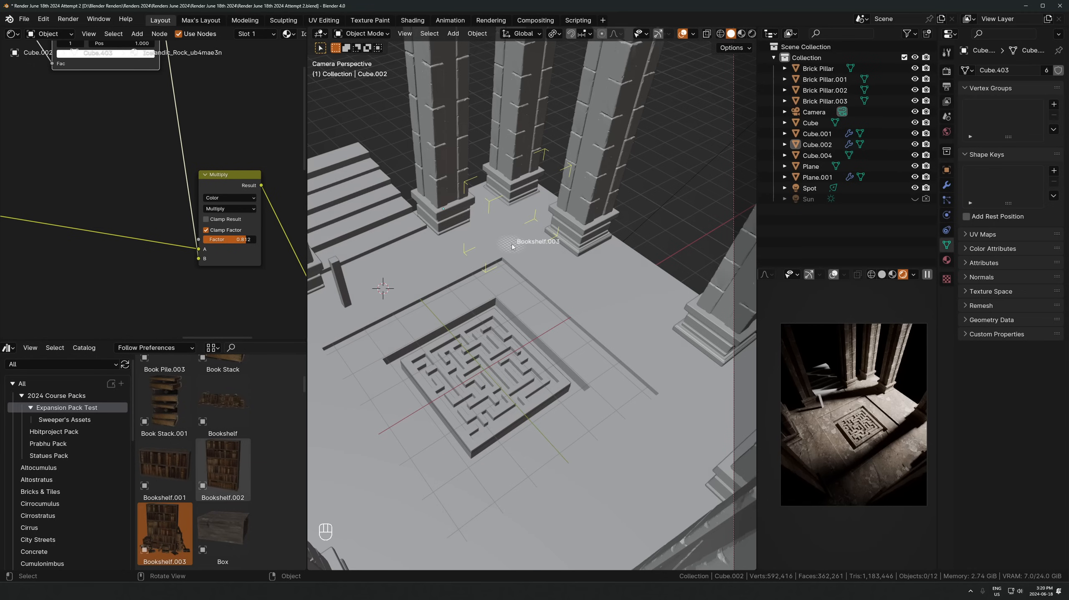
drag(625, 204, 607, 227)
Rotate the bookshelf -90° about Z and scale it uniformly by about 1.4
text(rz-90)
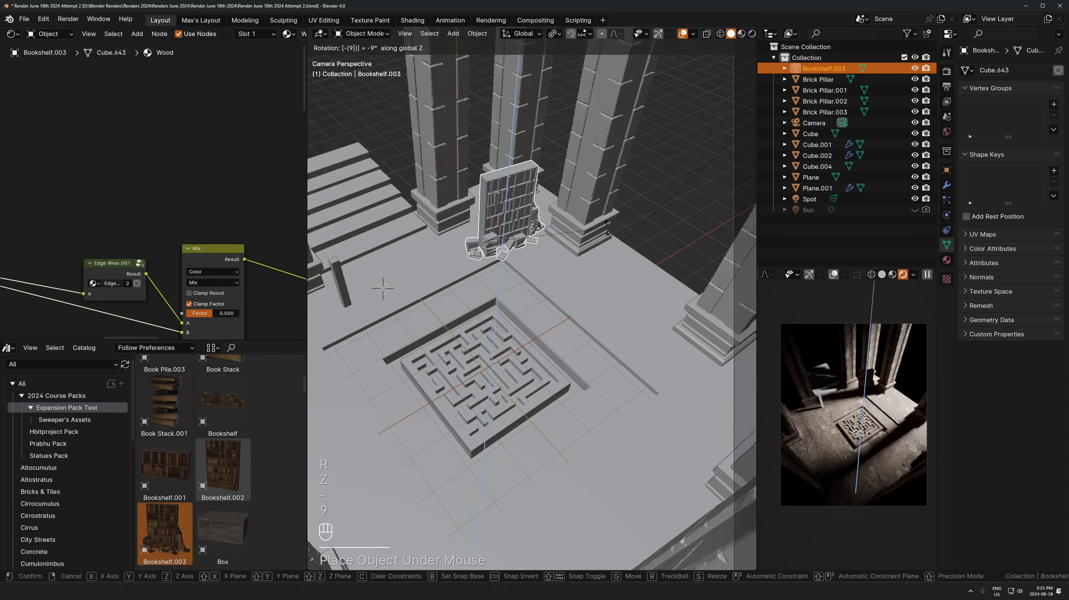
key(Return)
key(s)
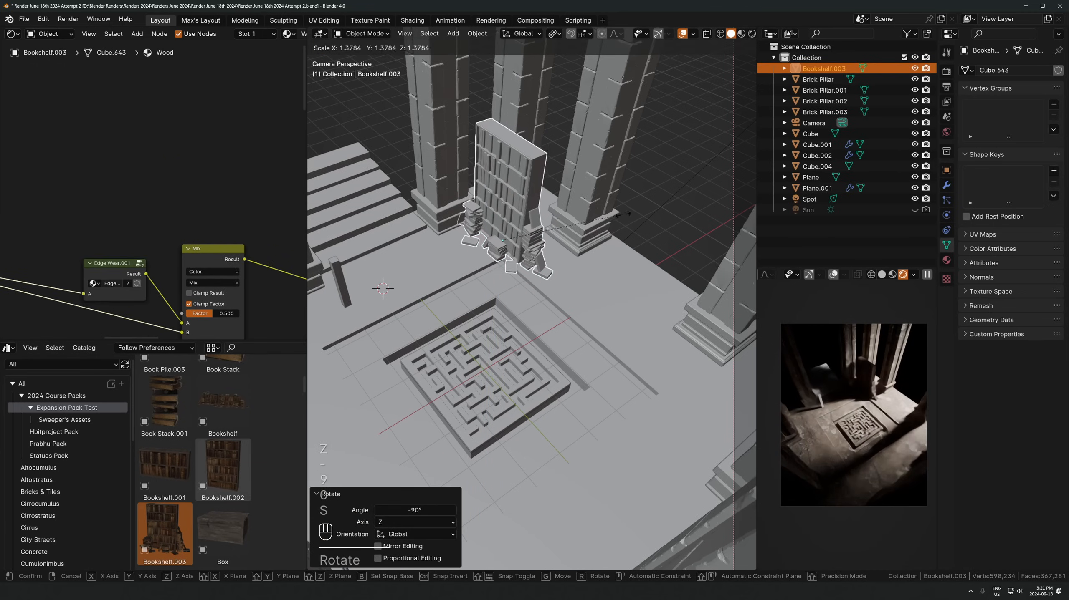
click(620, 229)
Move the bookshelf across the floor about 1.22 m in X and 0.33 m in Y
key(g)
key(shift+z)
click(659, 176)
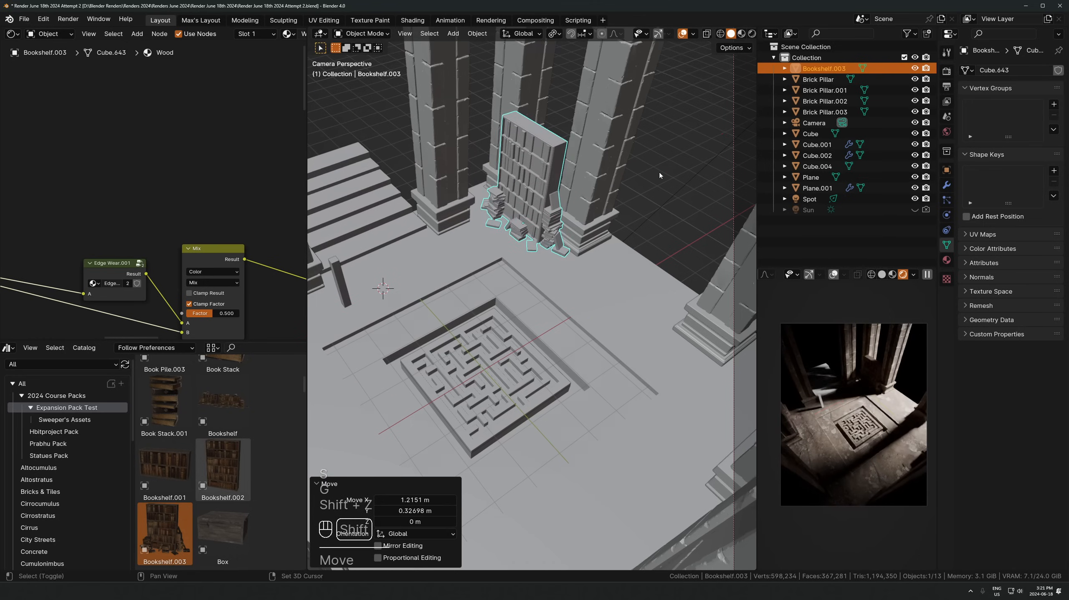
Rotate the bookshelf 90° about Z and move it across the floor to stand between the two far pillars beside the stairs
text(rz)
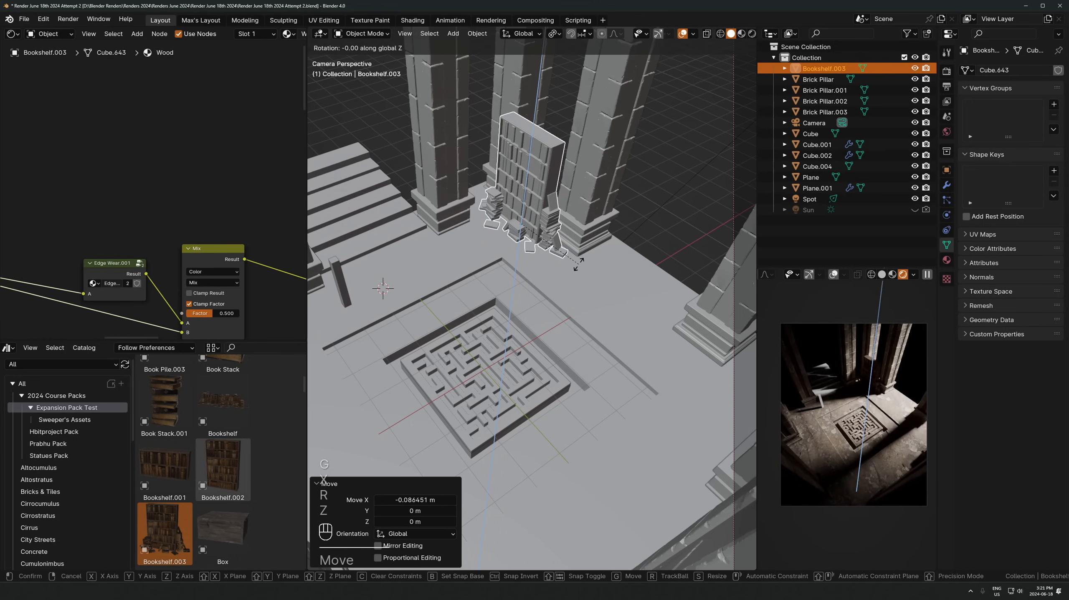
text(90)
key(Return)
key(g)
key(shift+z)
click(572, 220)
Add a cube at the floor corner between the two corner pillars and scale it by about 2.17 along Y
click(610, 258)
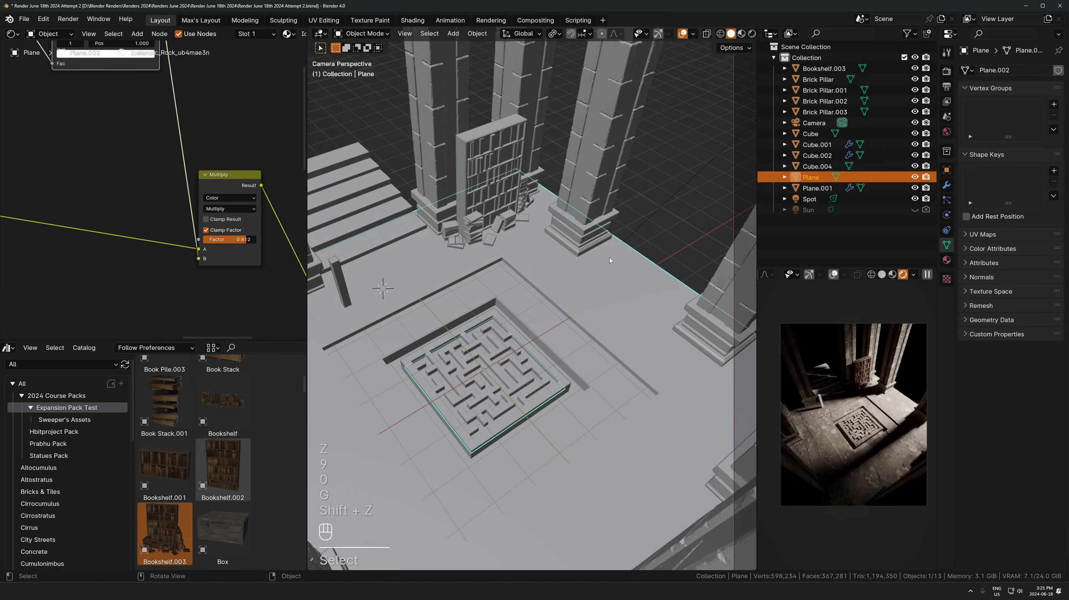
middle_drag(609, 257, 486, 332)
key(shift+a)
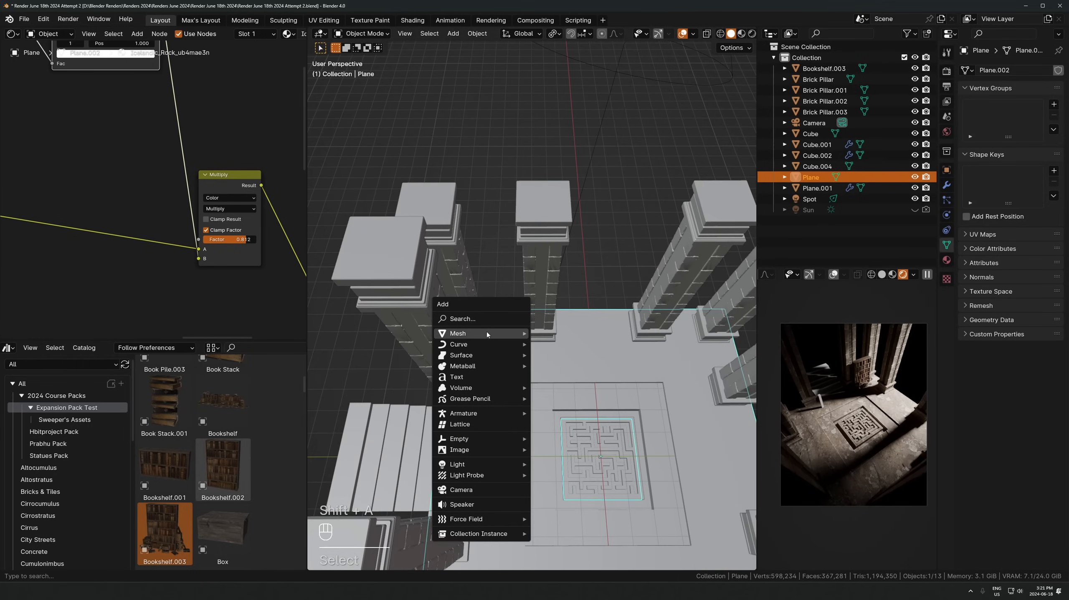
mouse_move(485, 335)
click(570, 348)
key(s)
key(x)
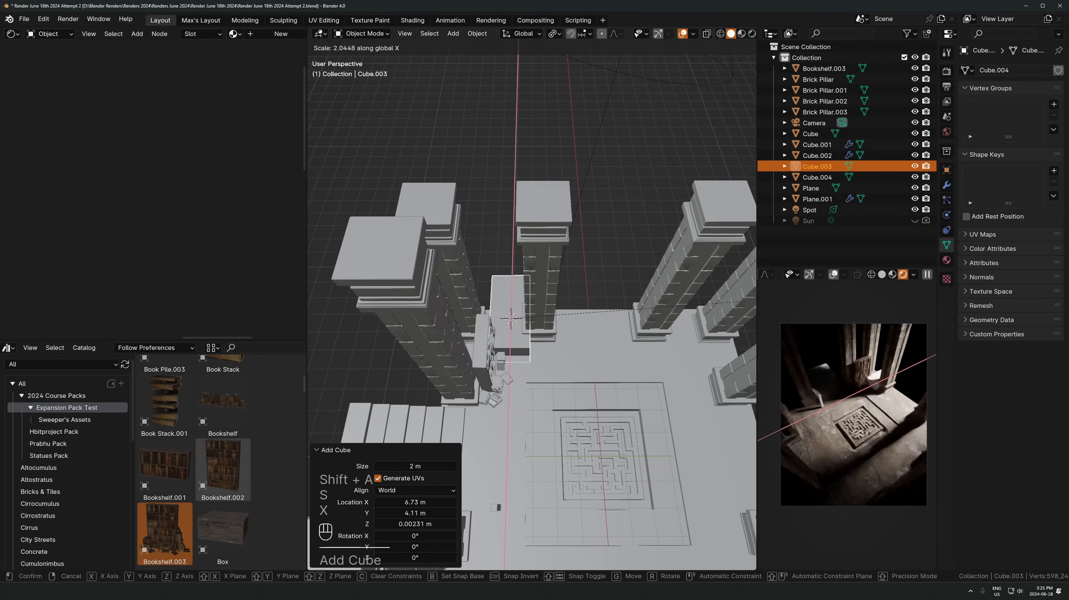
key(y)
click(318, 298)
Thin the cube into a wall slab with an X scale of about 0.11 and shift it about -0.08 m in X
key(s)
key(y)
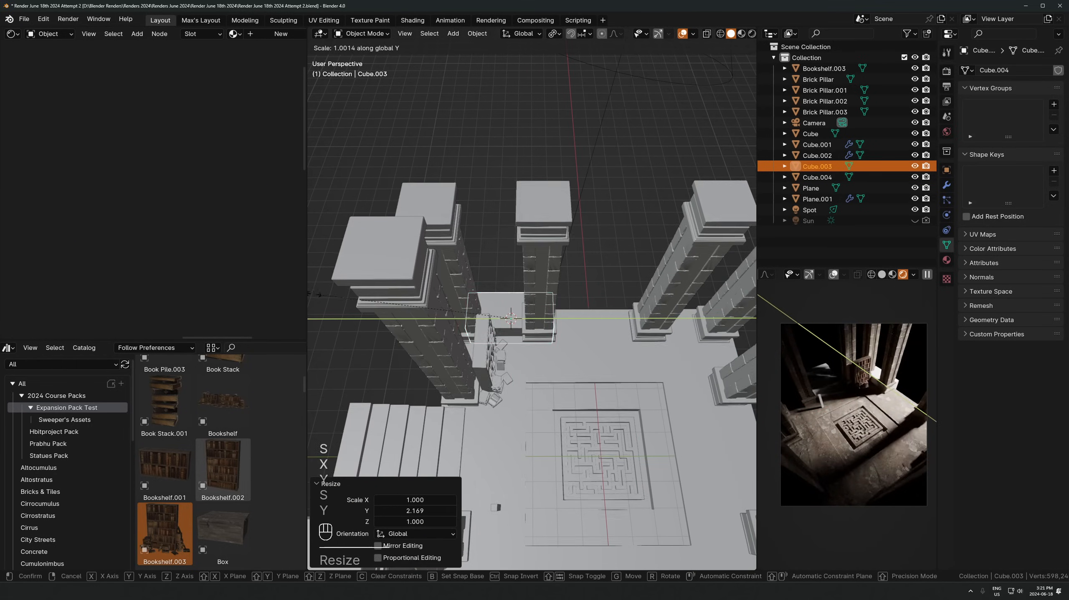
key(x)
click(493, 311)
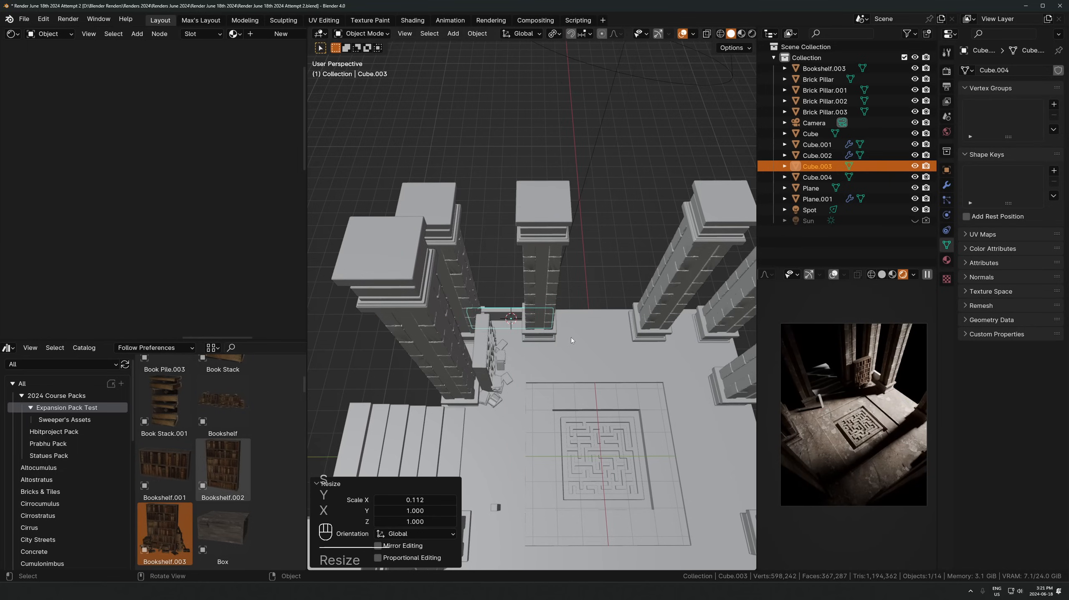
middle_drag(572, 338, 584, 303)
key(g)
key(x)
click(588, 312)
Shrink the wall slab in plan and position it to span the gap between the corner pillar and its neighbour
key(KP_7)
scroll(588, 311, up, 4)
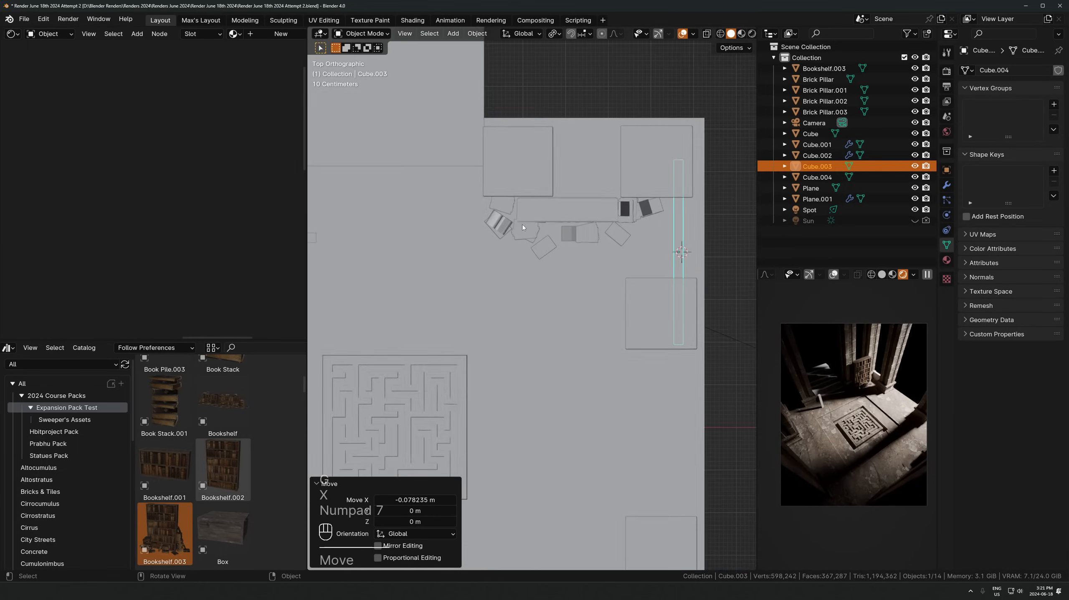
key(g)
click(679, 219)
key(s)
click(651, 215)
key(g)
click(684, 210)
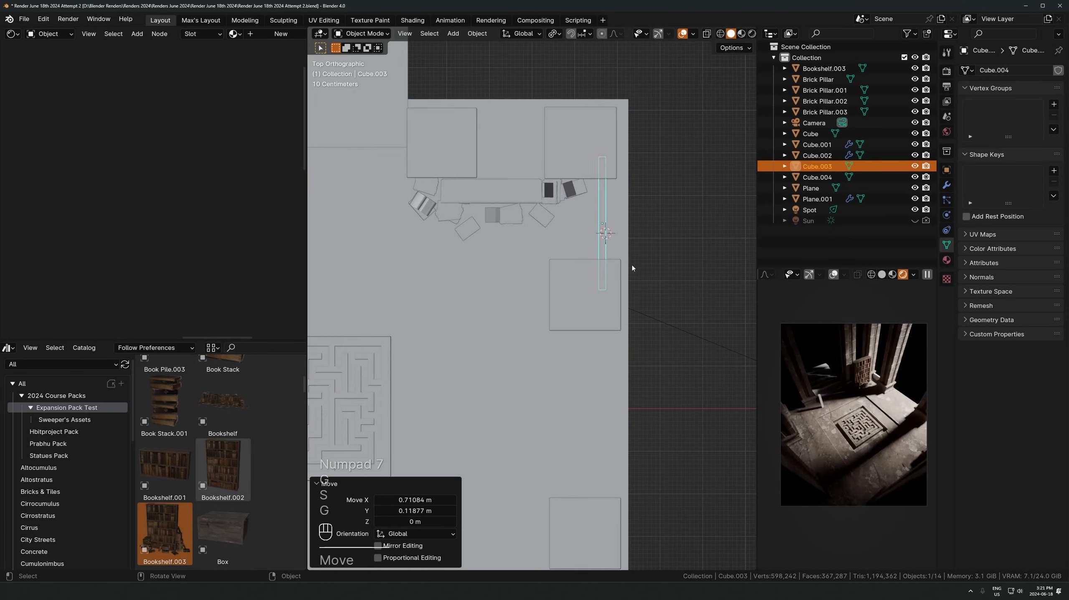
Adjust the wall slab's vertical position between the two pillars along global Z
key(KP_Decimal)
middle_drag(632, 267, 538, 261)
scroll(482, 192, down, 3)
key(g)
key(z)
click(481, 194)
Select the wall slab's top face in Edit Mode and raise it about 4.73 m along Z
key(Tab)
key(3)
click(538, 235)
scroll(538, 243, down, 4)
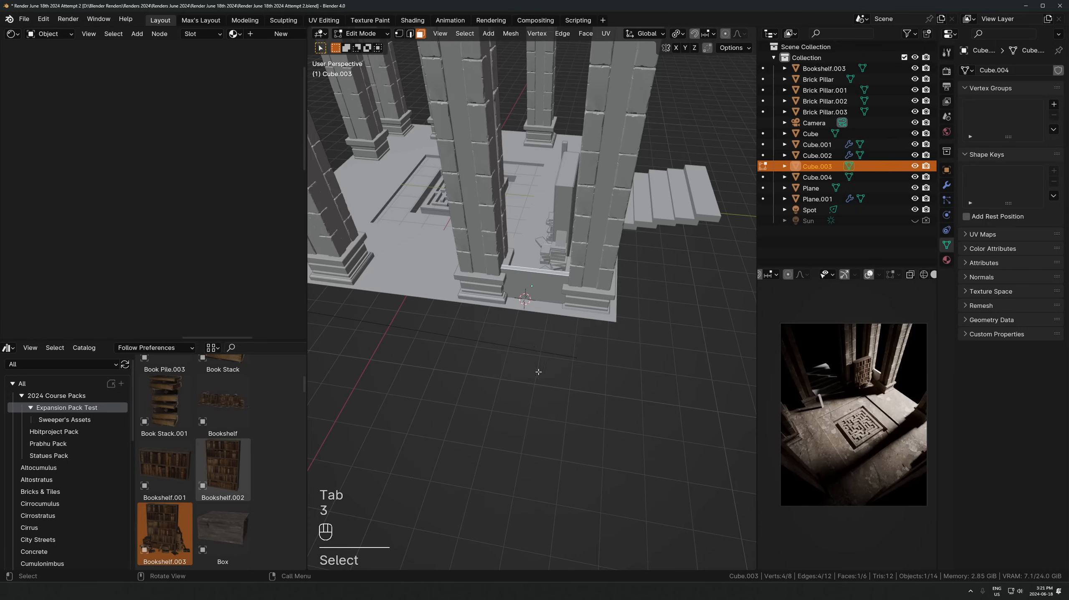
key(g)
key(z)
click(541, 217)
Raise the wall's top face further along Z to the height of the pillar capitals, and return to Object Mode
shift+middle_drag(540, 216, 546, 273)
scroll(545, 273, down, 4)
key(g)
key(z)
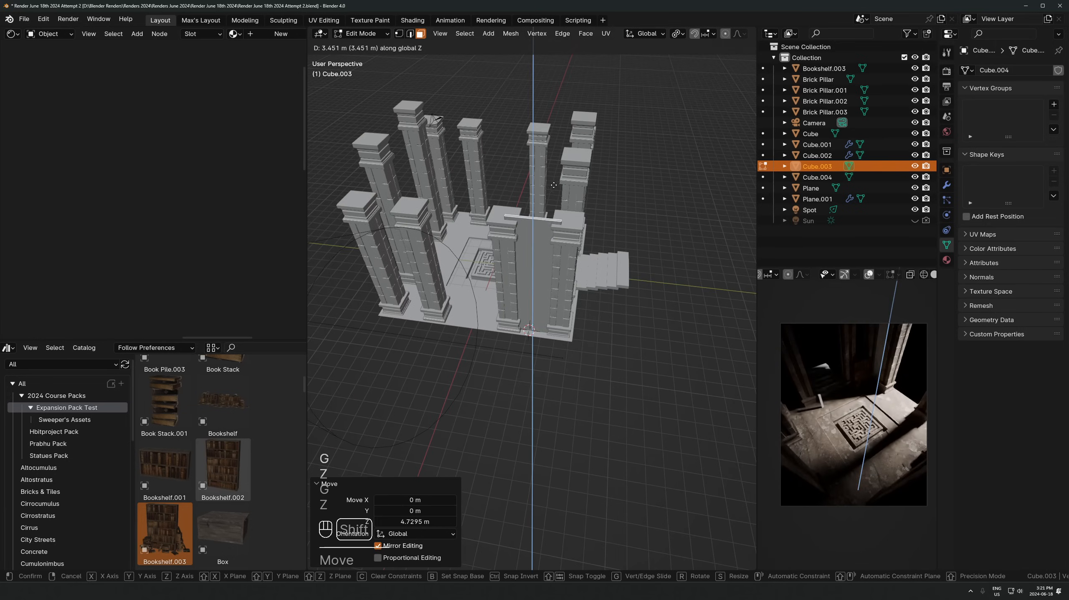
click(539, 210)
key(Tab)
Link the floor plane's material to the new wall
middle_drag(539, 211, 469, 278)
scroll(468, 278, down, 4)
scroll(467, 279, up, 7)
shift+click(466, 271)
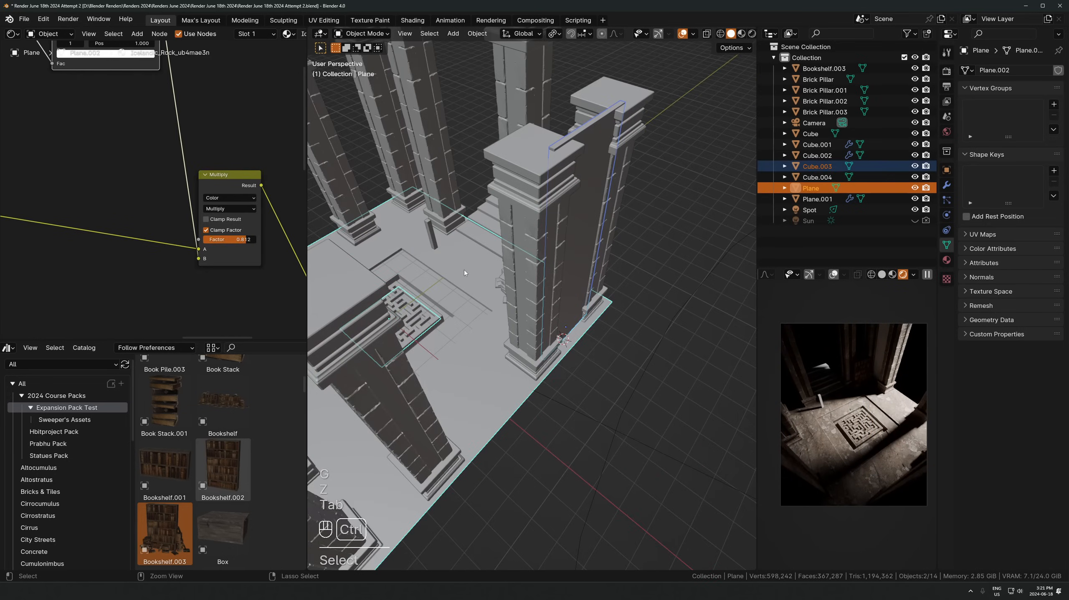
key(ctrl+l)
click(464, 269)
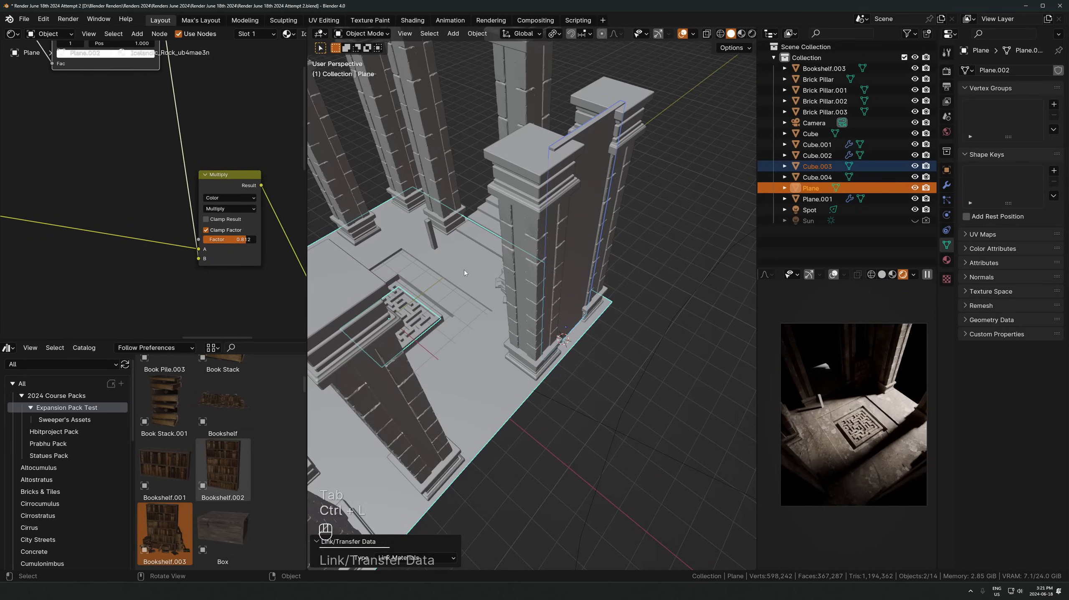
Apply the wall's transform, unwrap all its faces with Cube Projection and check the layout in the UV Editor
click(598, 168)
key(ctrl+a)
click(599, 167)
key(Tab)
key(a)
key(u)
click(604, 155)
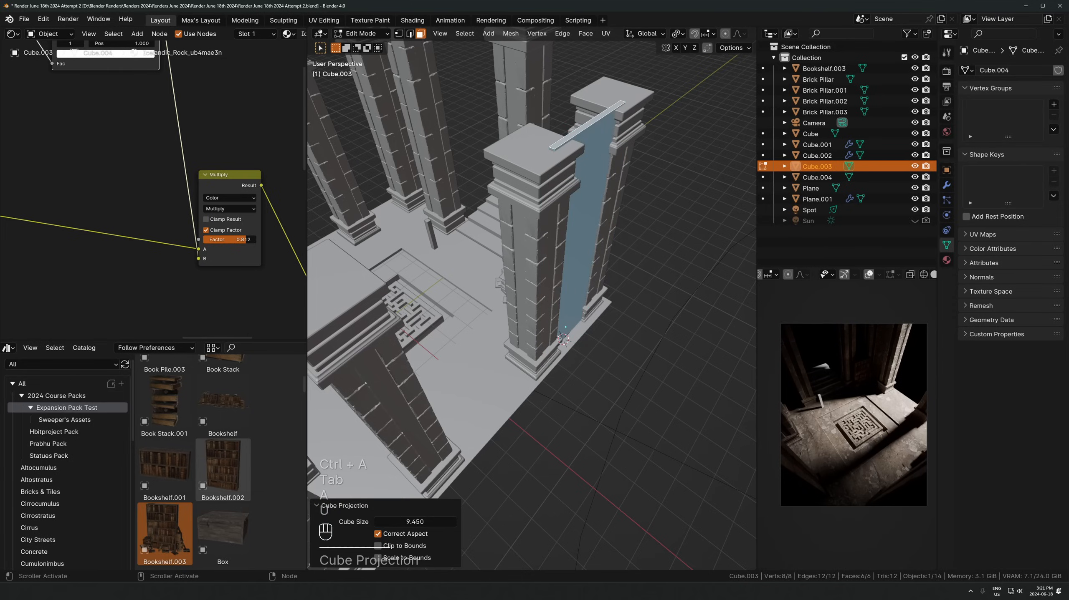
click(10, 349)
key(u)
key(a)
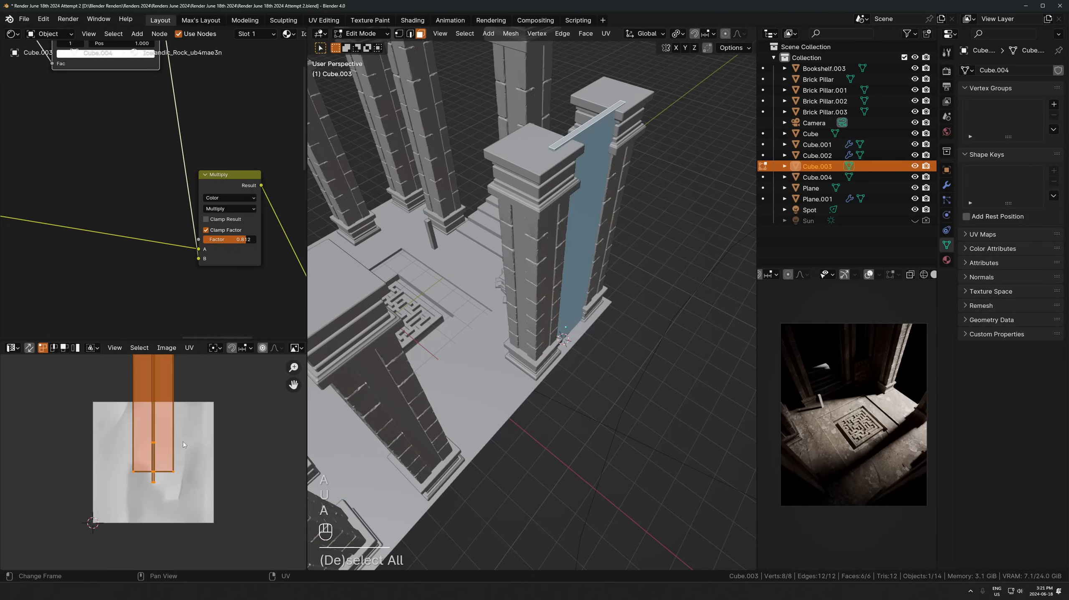
key(Tab)
Make a linked duplicate of the wall about -9.08 m along Y, between the pillars at the opposite corner
key(KP_7)
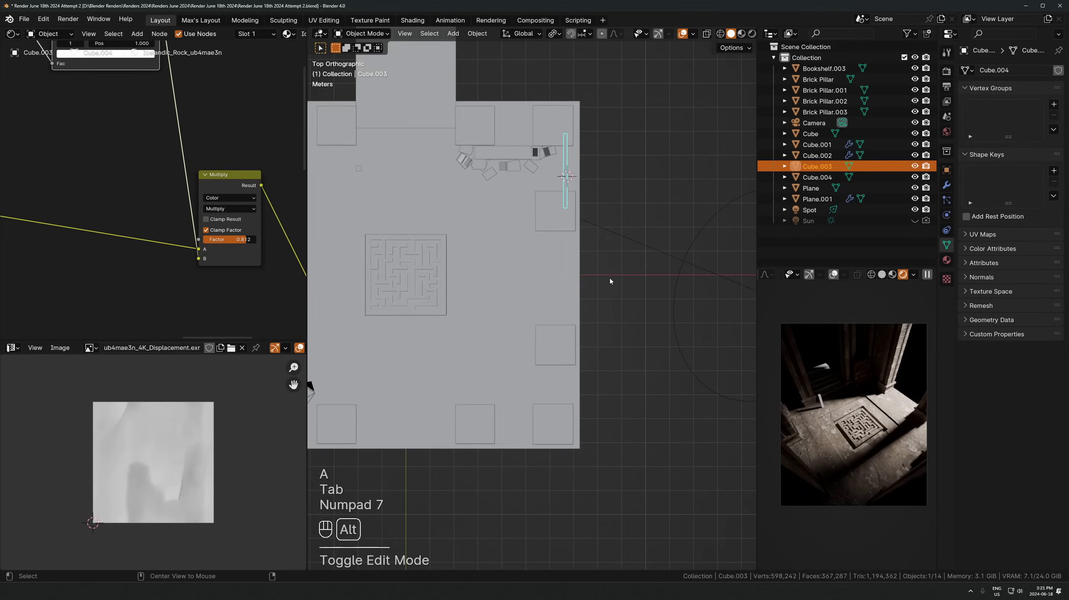
key(alt+d)
key(y)
shift+click(595, 493)
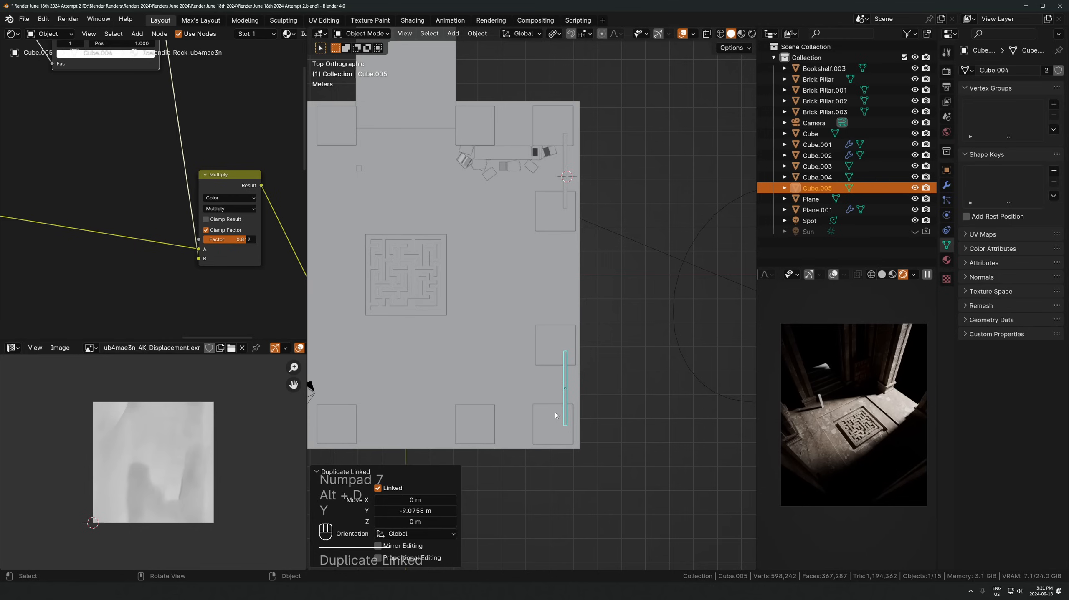
Select both walls and make linked duplicates about -13.2 m along X, between the pillars on the opposite side
shift+click(565, 169)
scroll(591, 244, down, 1)
key(alt+d)
key(x)
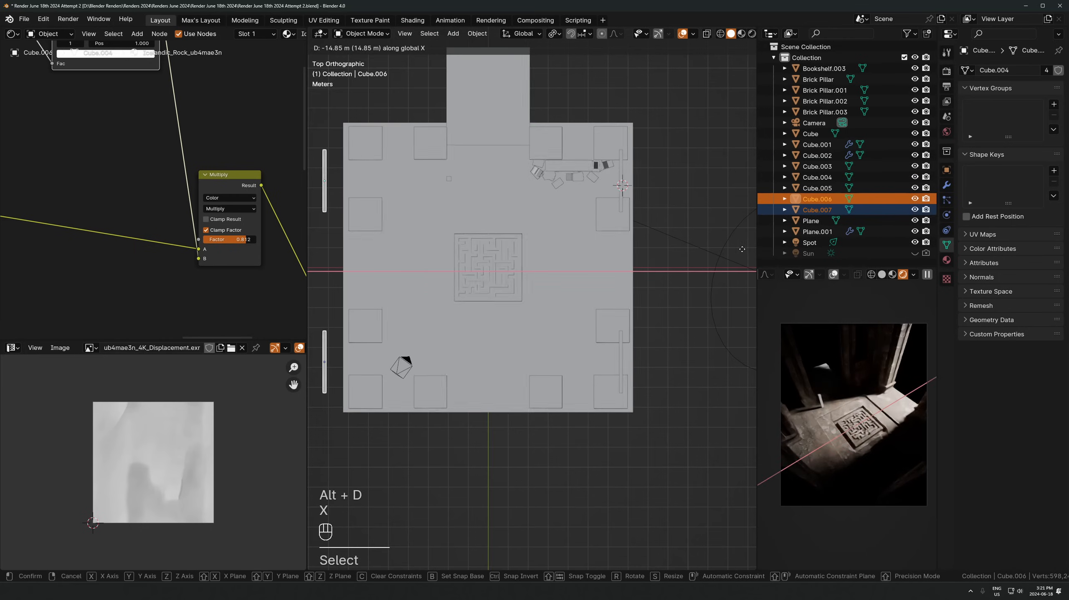
shift+click(327, 242)
shift+middle_drag(441, 179, 444, 240)
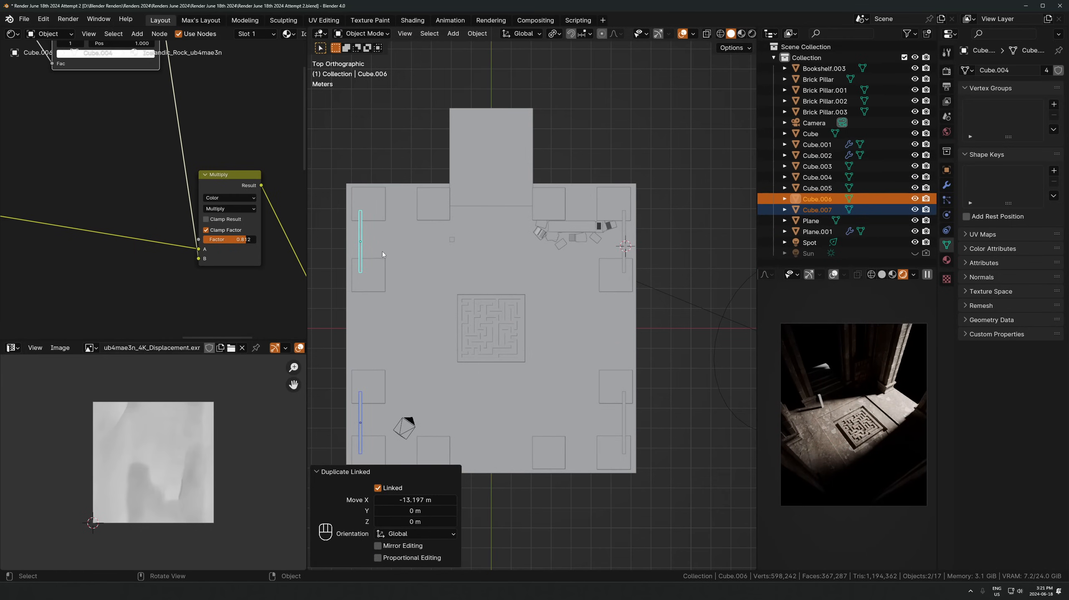
Make a linked duplicate of the far wall on the opposite side, rotate it 90° and place it between the two pillars beside the stairs
click(361, 235)
key(alt+d)
click(393, 214)
text(r)
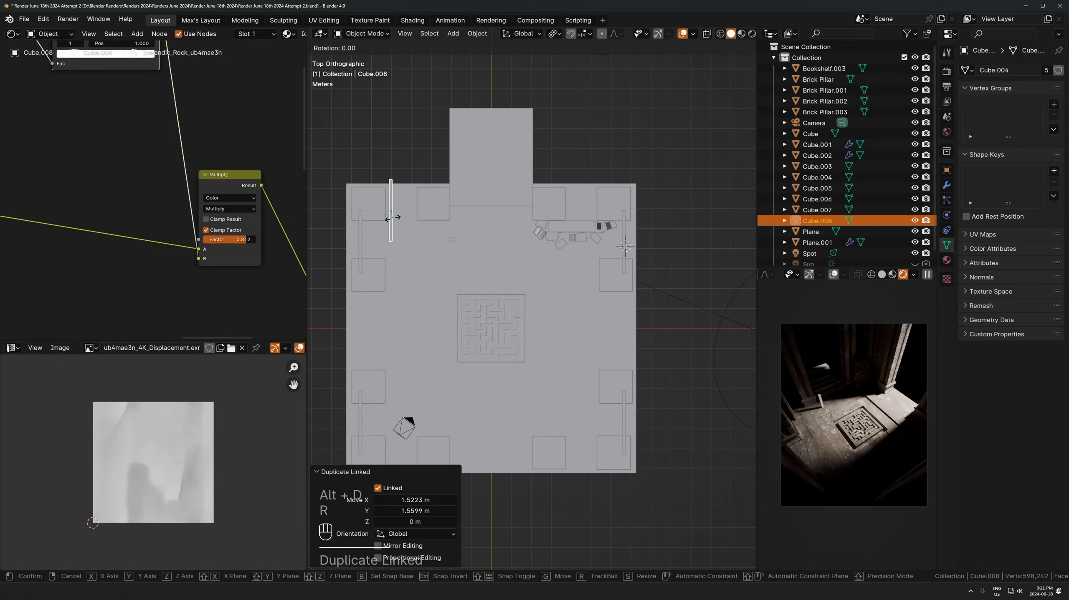
text(90)
click(394, 220)
key(g)
click(405, 205)
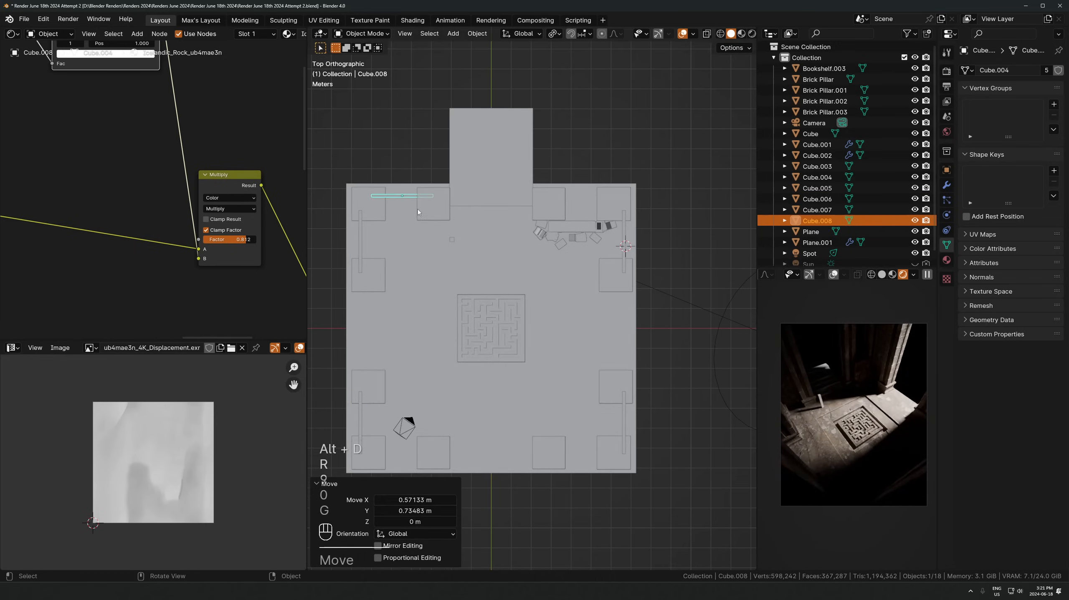
Make a linked duplicate of the rotated wall about 8.96 m along X, behind the bookshelf
key(alt+d)
key(x)
click(579, 249)
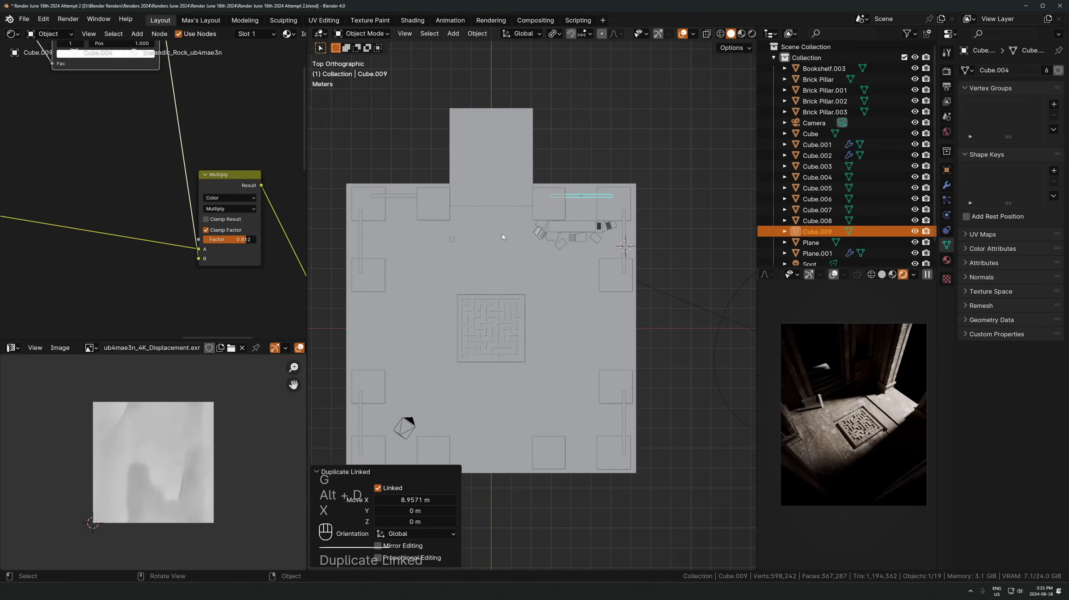
Select both rotated walls and make linked duplicates about -13.3 m along Y, between the pillars on the near side
shift+click(411, 197)
key(alt+d)
key(y)
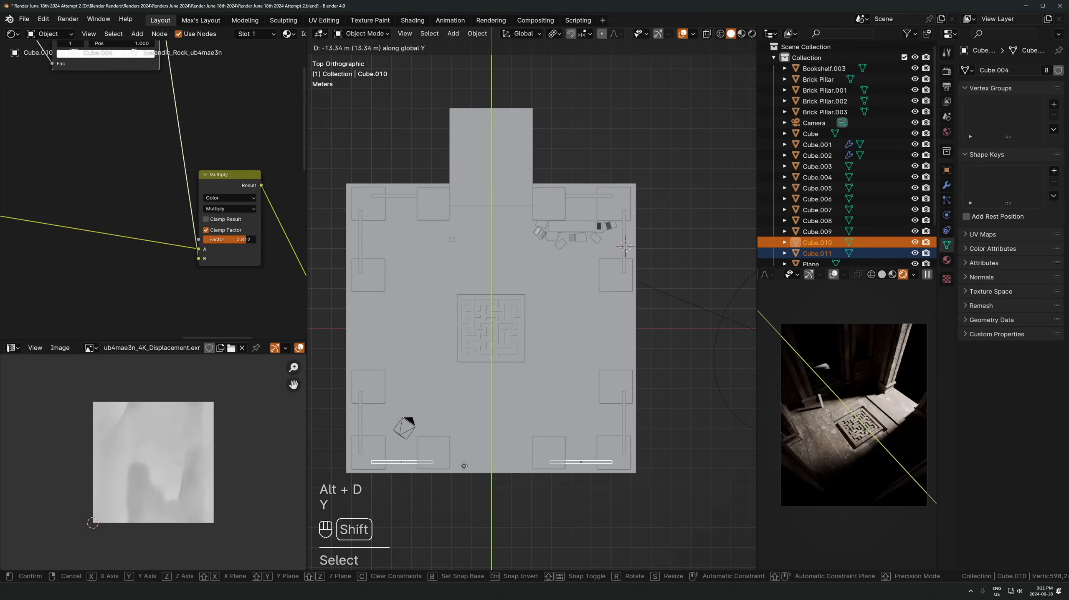
click(464, 466)
Check the scene through the camera, then select the spot light and rotate it about -35.5° as seen from above
key(KP_0)
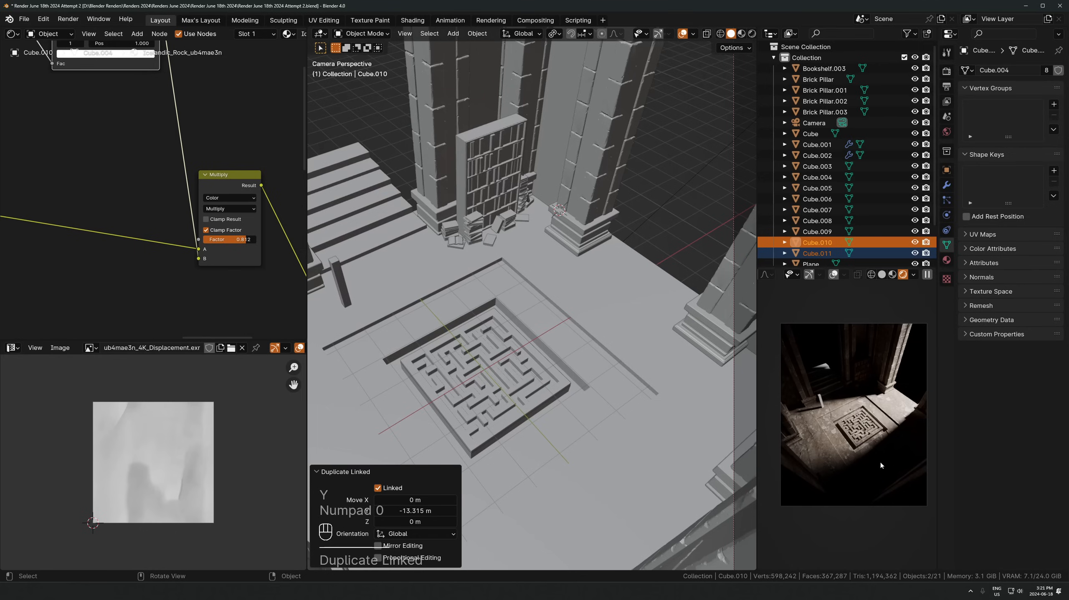
click(596, 364)
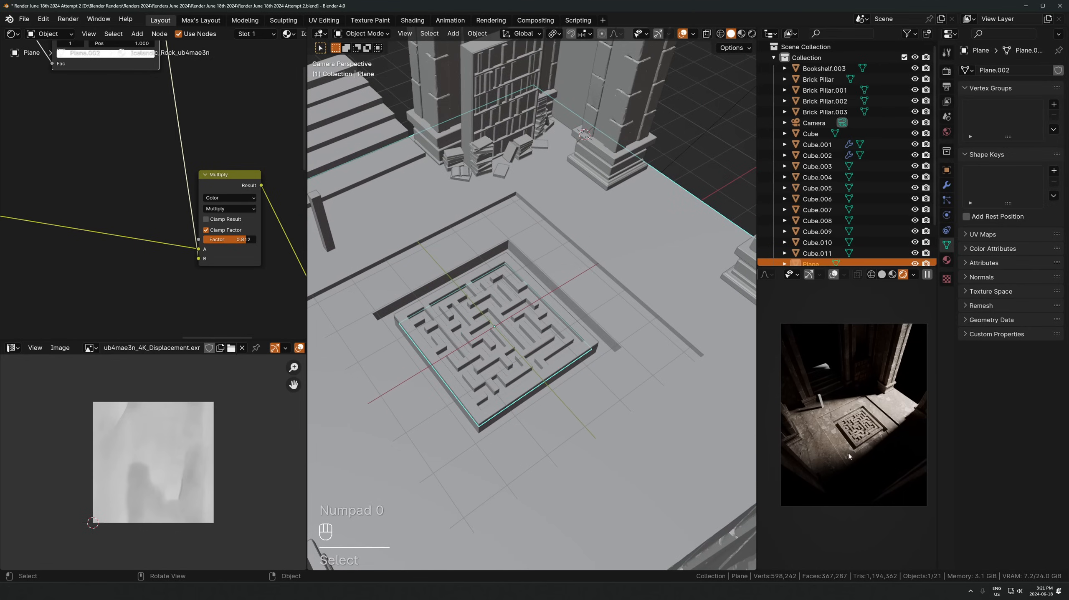
scroll(897, 444, up, 2)
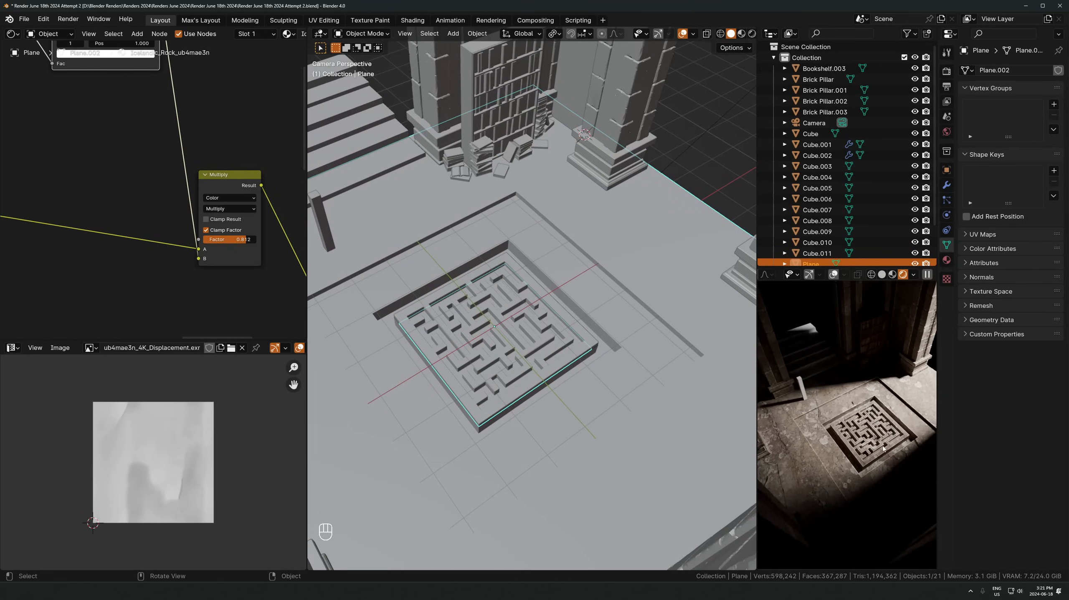
scroll(883, 449, down, 2)
scroll(589, 251, down, 6)
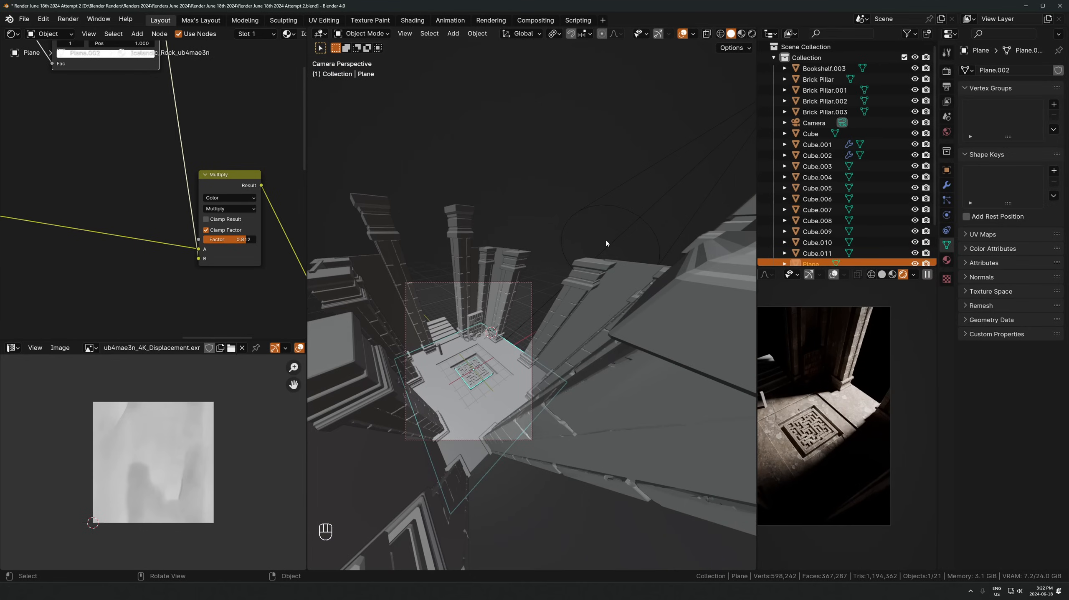
click(606, 242)
middle_drag(607, 243, 551, 379)
scroll(613, 333, down, 8)
key(r)
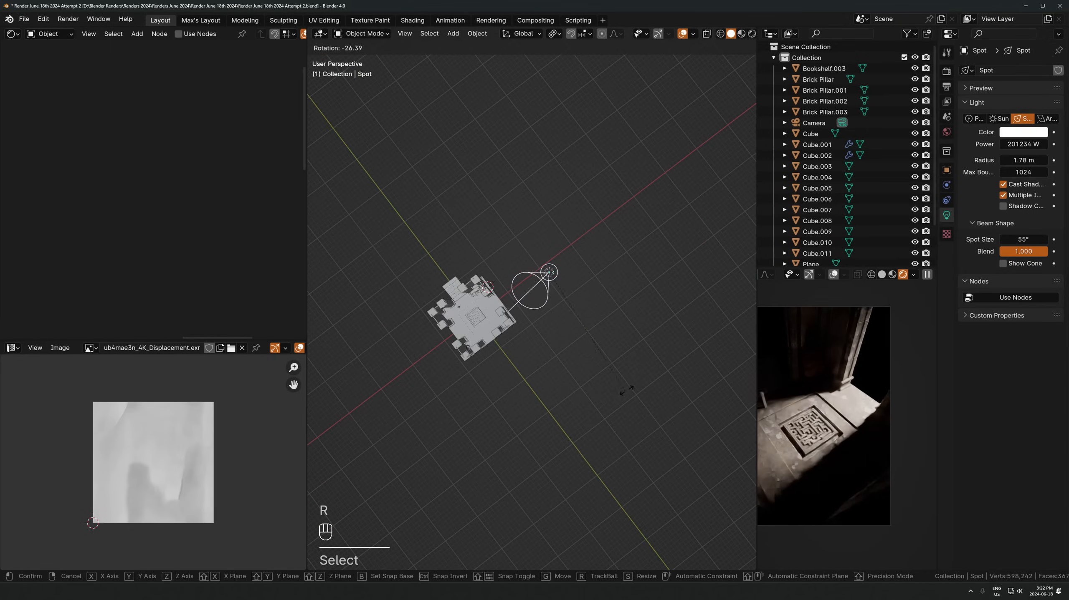
click(629, 385)
Move the spot light horizontally about 1.05 m in X and 3.22 m in Y
key(g)
key(shift+z)
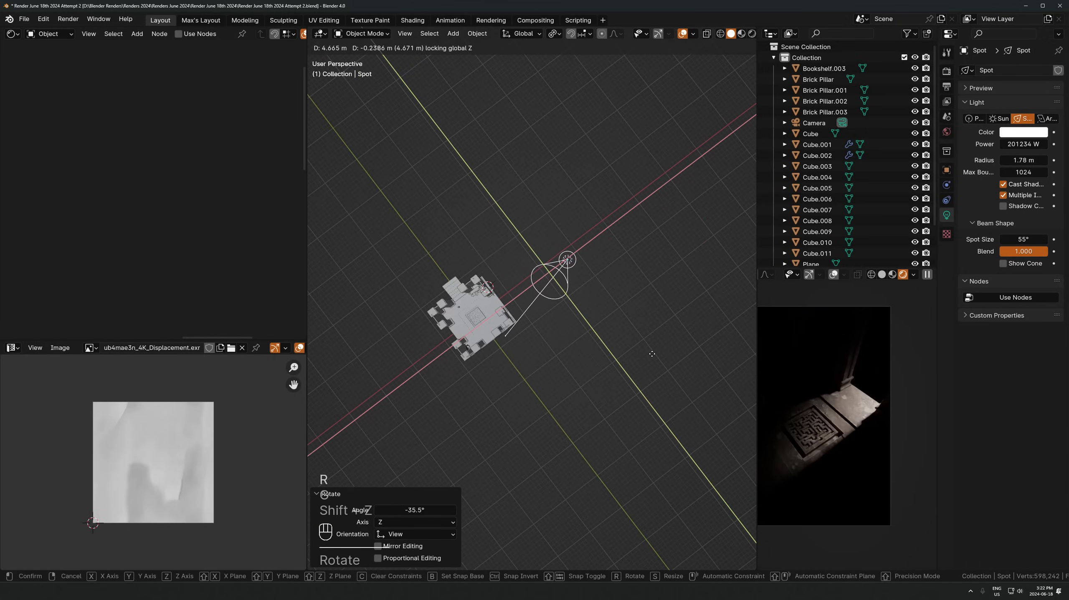
click(629, 352)
key(g)
key(z)
key(z)
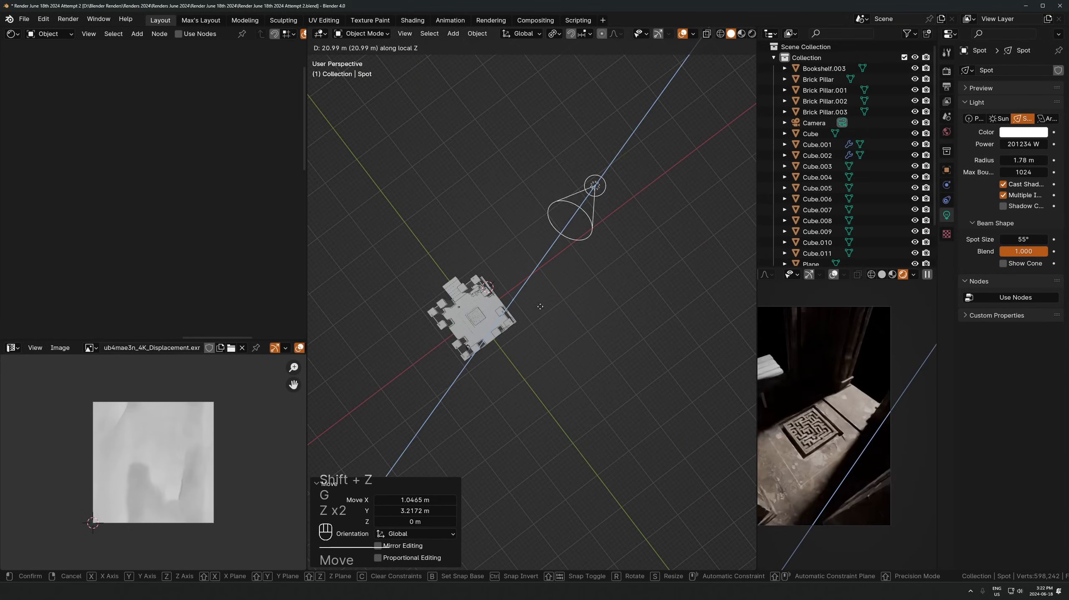
key(Escape)
Rotate the spot light 22.4° in a side view and move it back about 151.66 m along its local Z axis
middle_drag(469, 380, 612, 336)
key(r)
click(588, 338)
key(g)
key(z)
key(z)
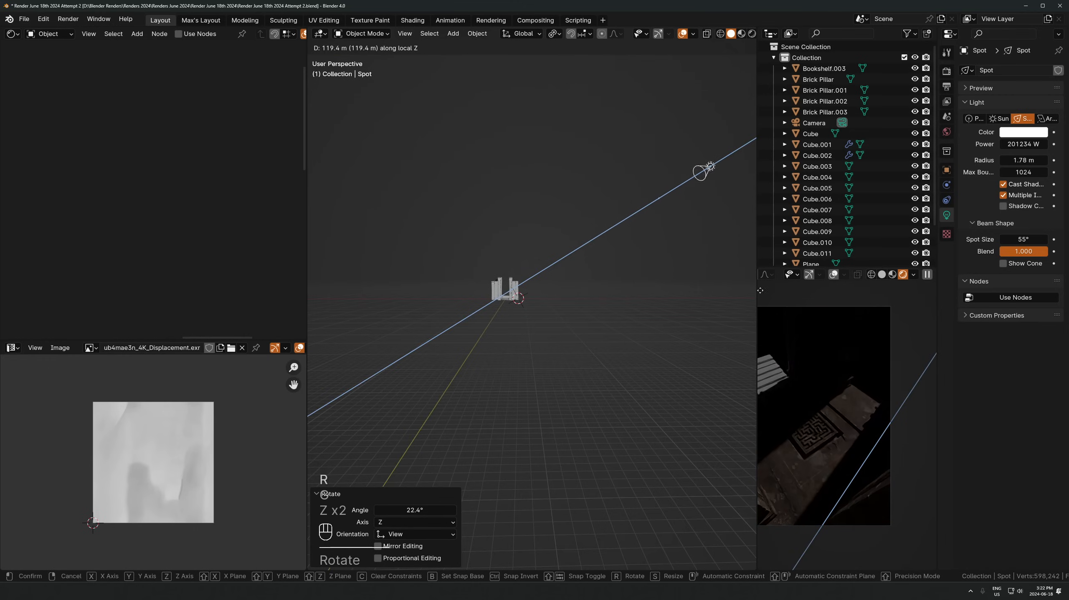
click(348, 288)
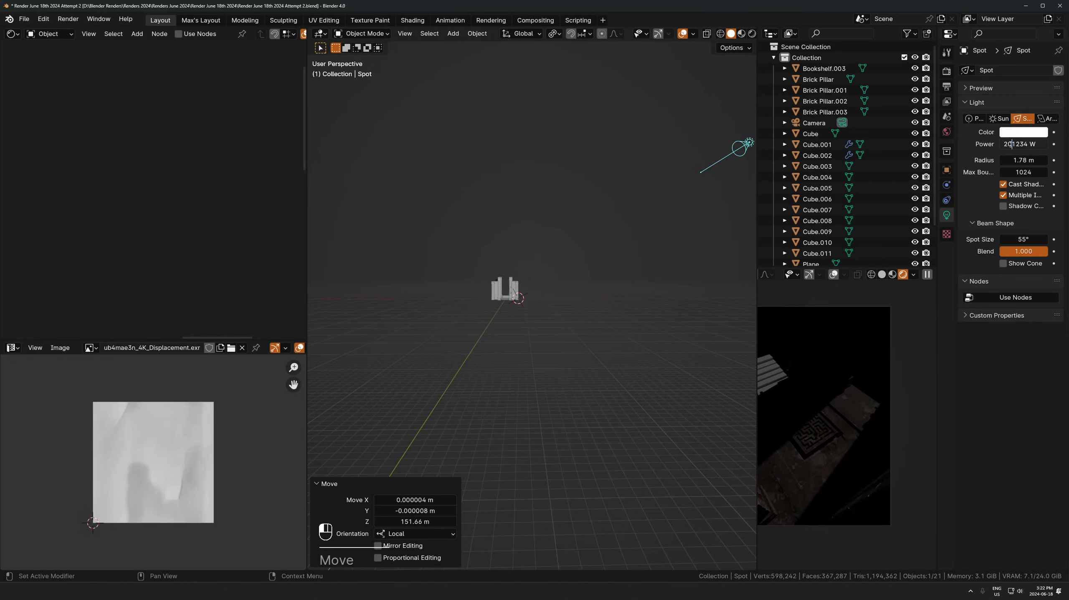
Set the spot light's power to 20.221 MW, its spot size to 9.2° and its radius to 6.8 m
text(2)
key(Return)
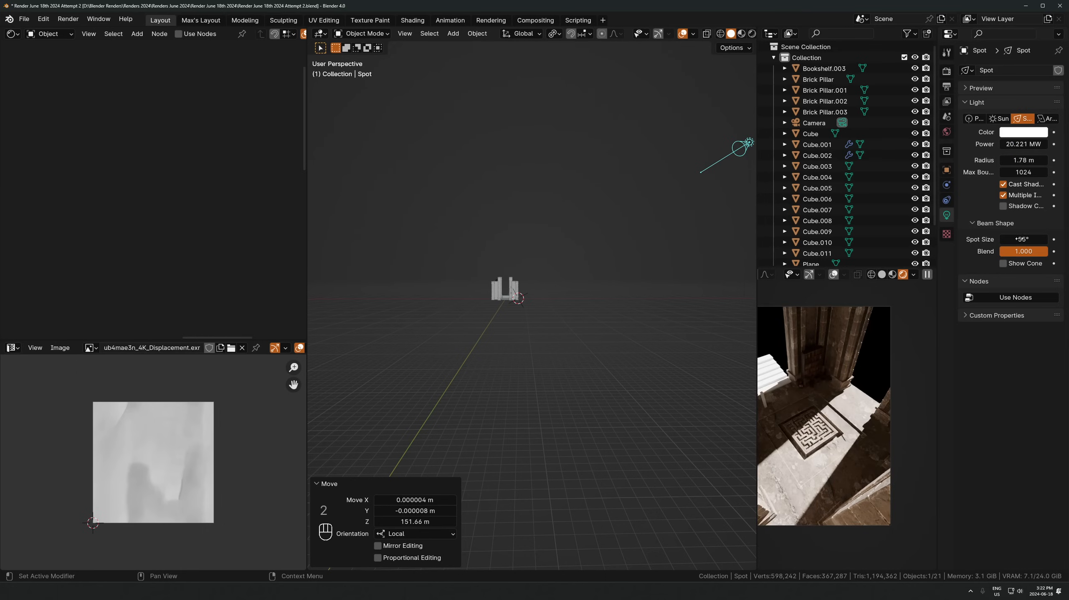
drag(1022, 239, 988, 239)
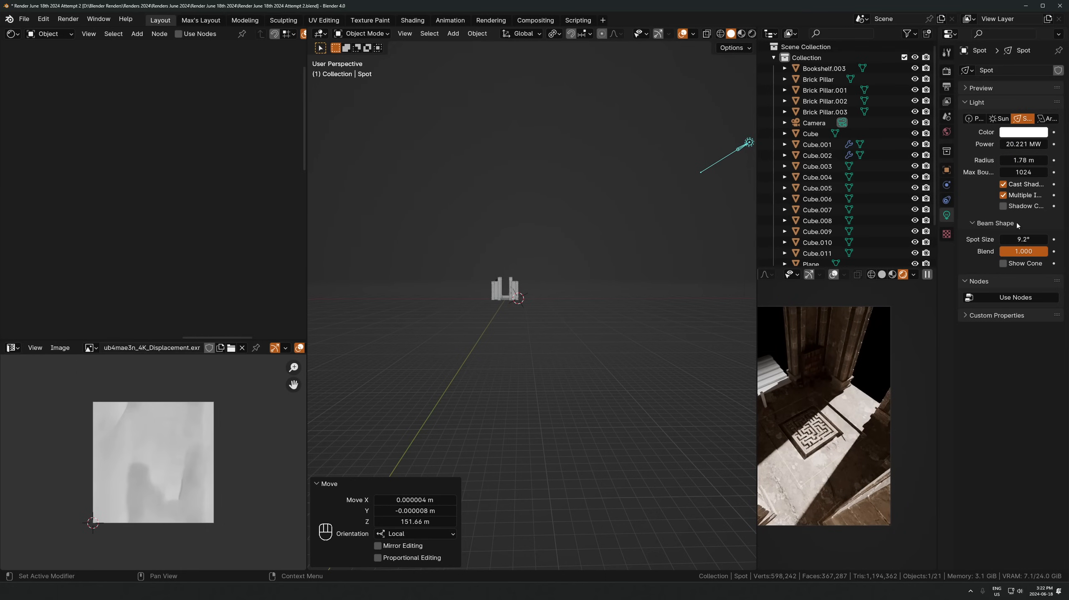
drag(1023, 161, 1056, 160)
Review the rendered result, then locate the spot light in the Outliner and hide it
middle_drag(573, 288, 601, 316)
scroll(848, 428, down, 1)
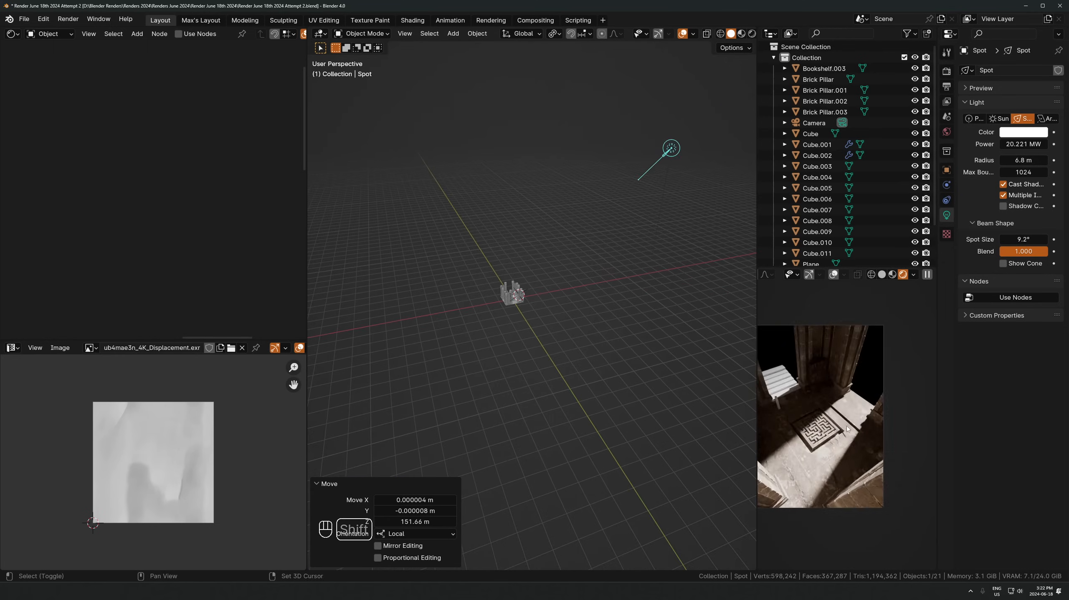
shift+middle_drag(847, 428, 903, 425)
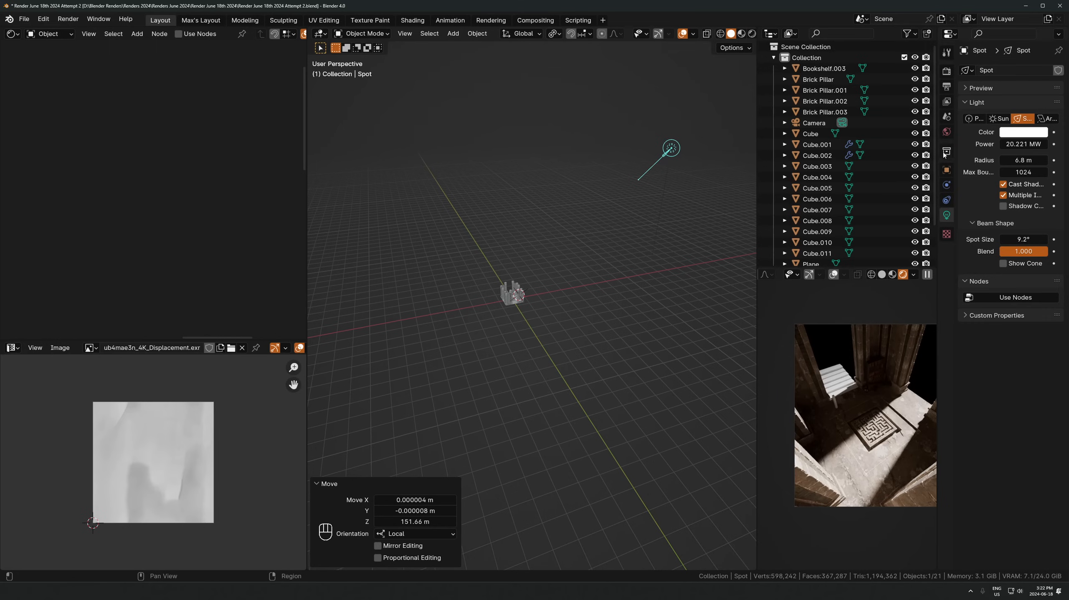
key(KP_Decimal)
click(915, 251)
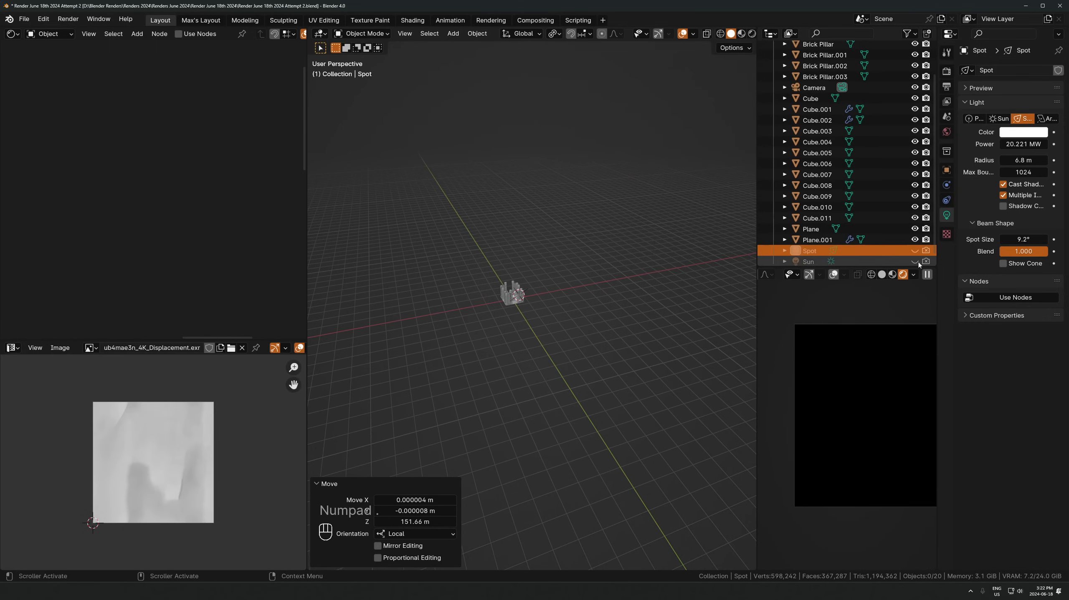
Show and select the sun light, trying a strength of 50 and settling on 25
click(815, 261)
drag(1015, 143, 1063, 144)
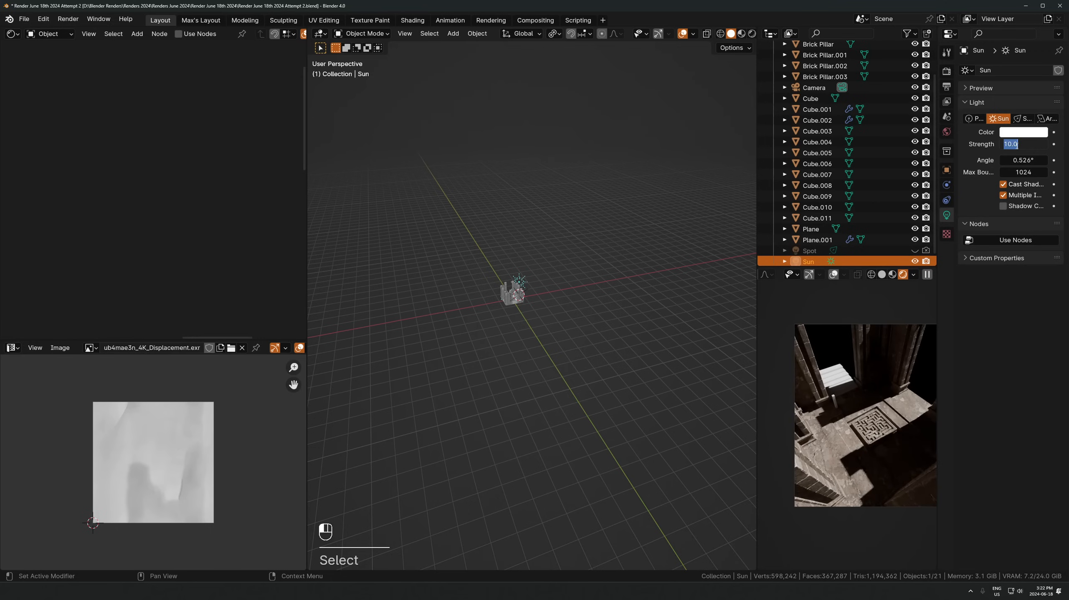
text(50)
key(Return)
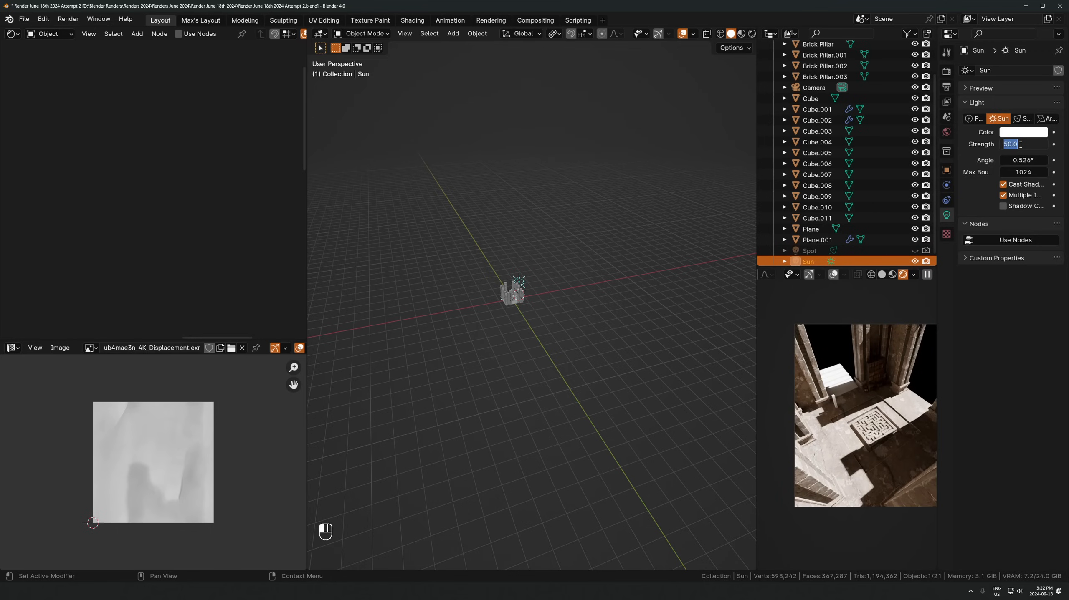
text(25)
key(Return)
scroll(838, 447, up, 2)
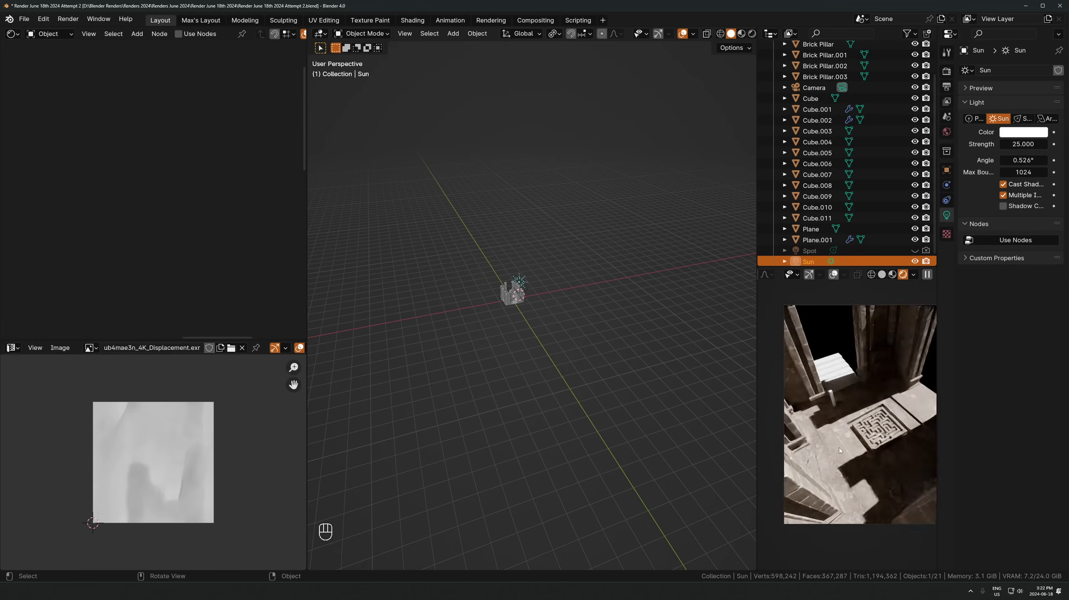
Rotate the sun light about 21.5° in the view plane and about 2.08° around the global Z axis
key(KP_Decimal)
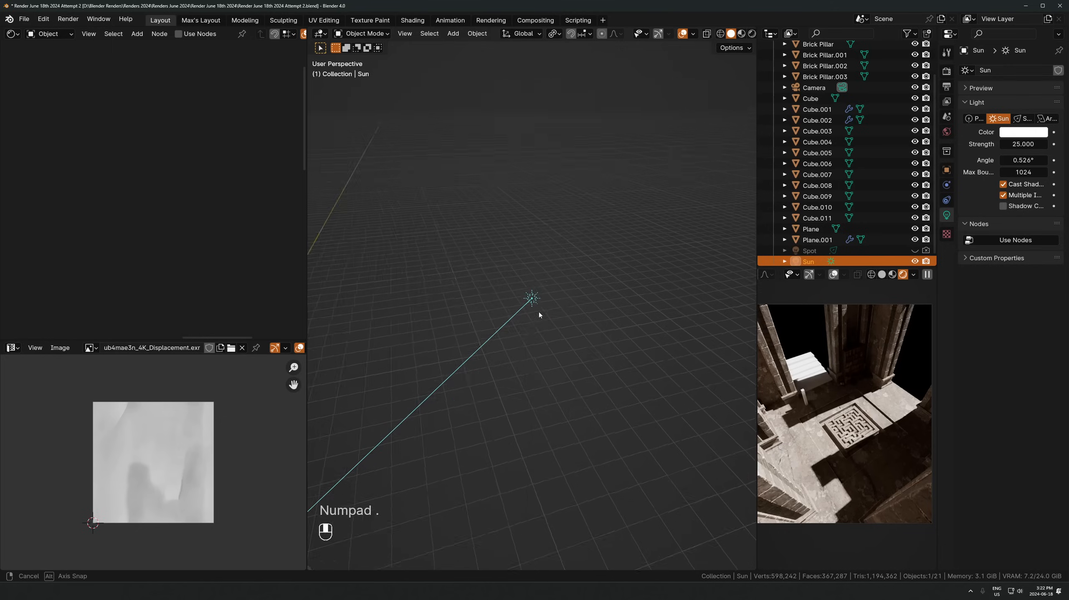
scroll(546, 272, down, 4)
key(r)
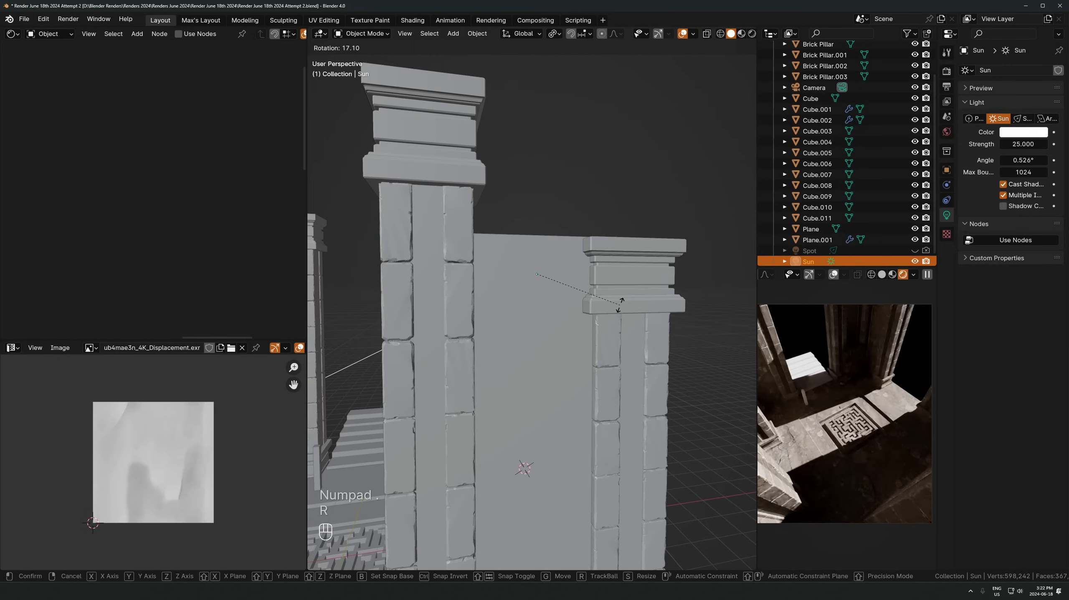
click(602, 286)
key(r)
key(z)
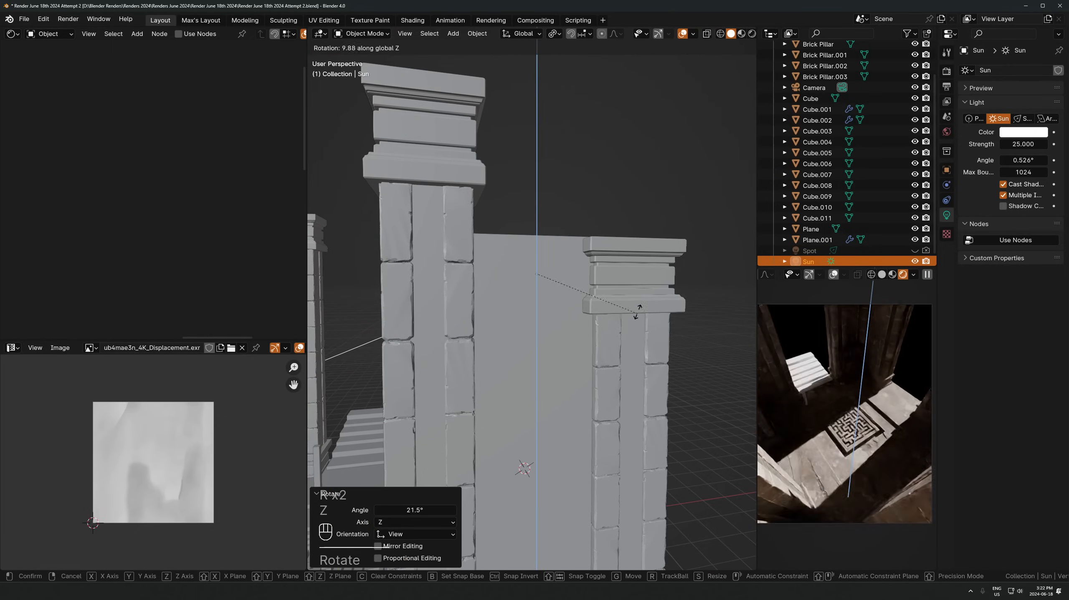
click(636, 298)
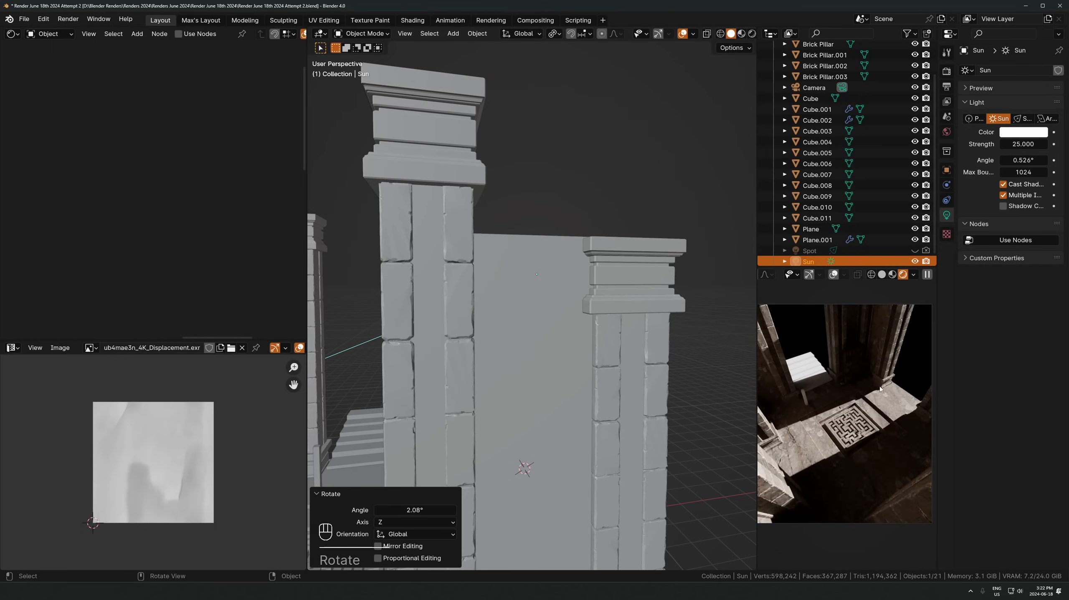
middle_drag(667, 309, 663, 354)
scroll(663, 354, down, 2)
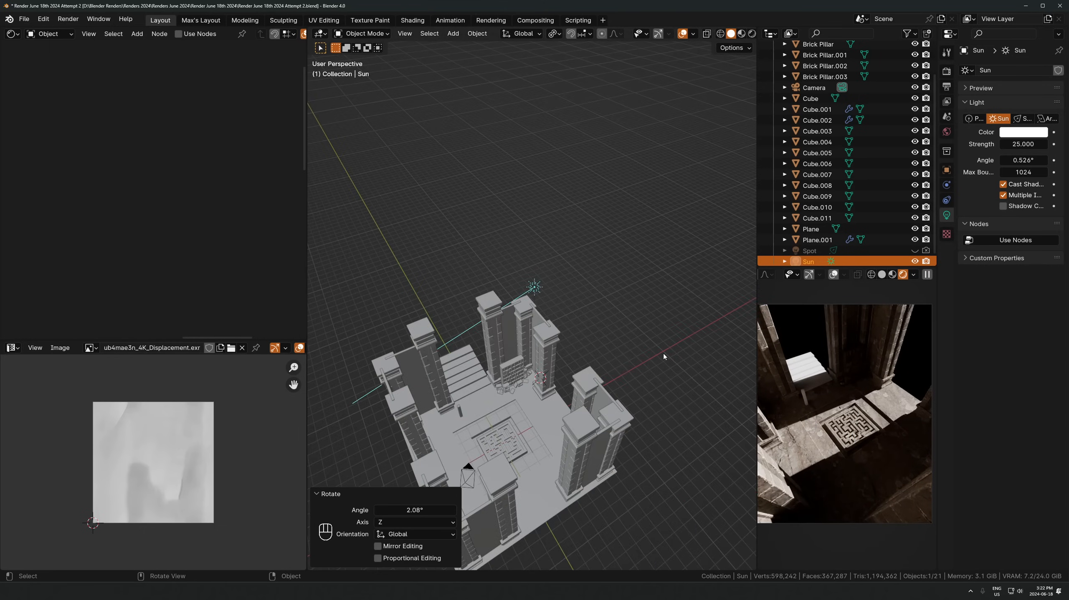
key(r)
key(z)
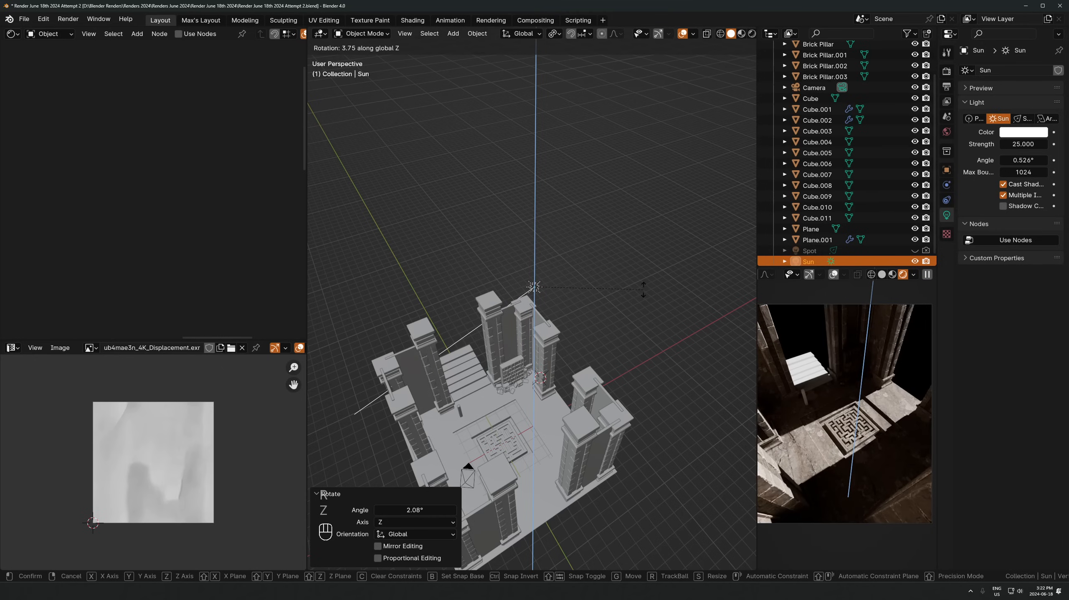
key(Escape)
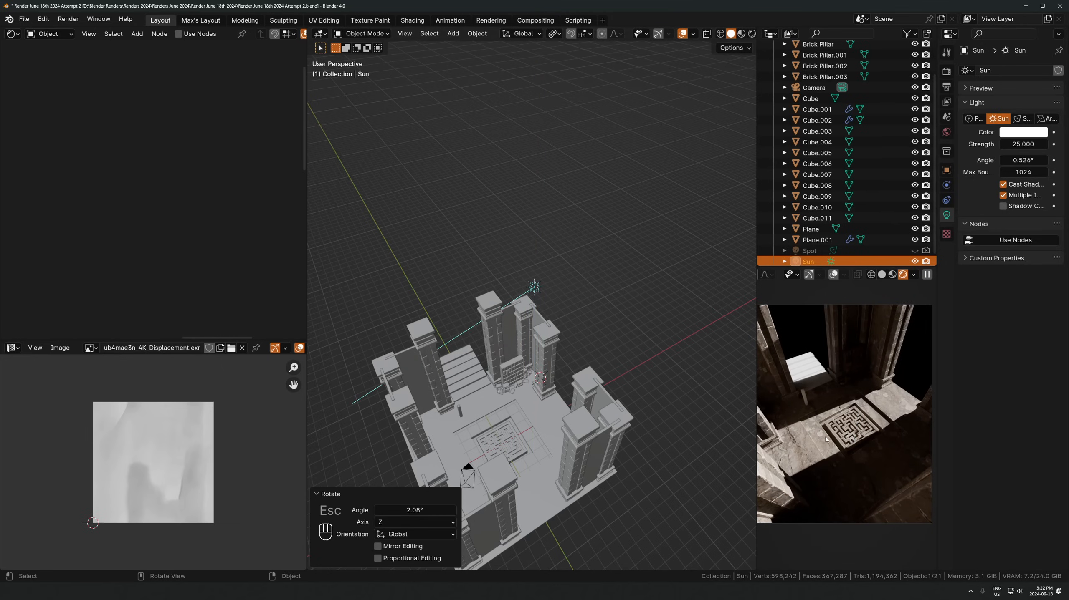
key(r)
key(z)
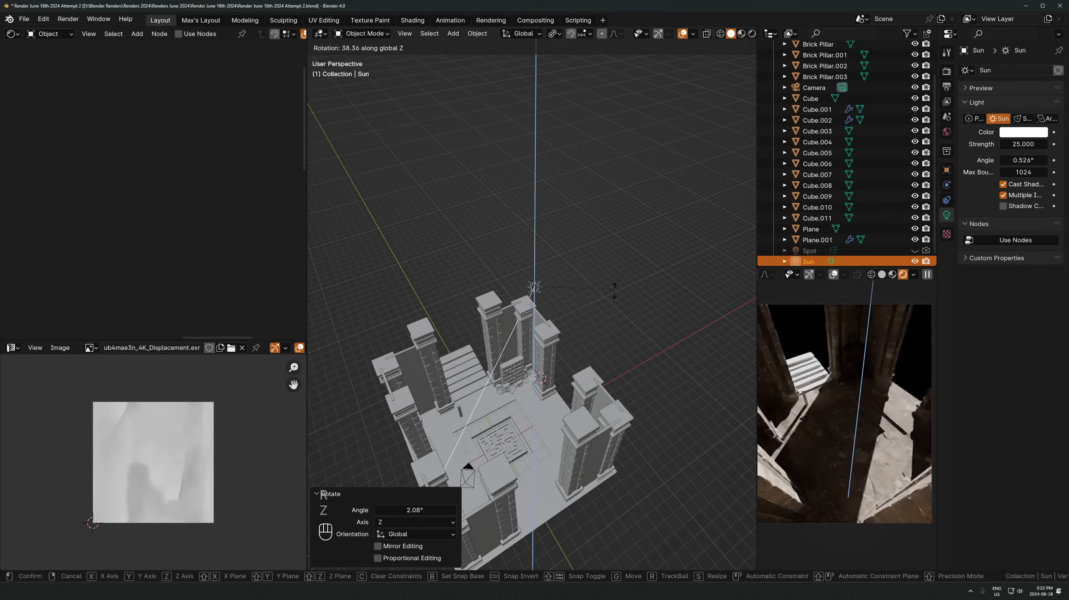
key(Escape)
Set the sun's angle to 2.33° and rotate the light freely from a low front view of the temple
mouse_move(1024, 161)
mouse_down()
mouse_move(1049, 160)
mouse_move(1020, 160)
mouse_up()
key(Escape)
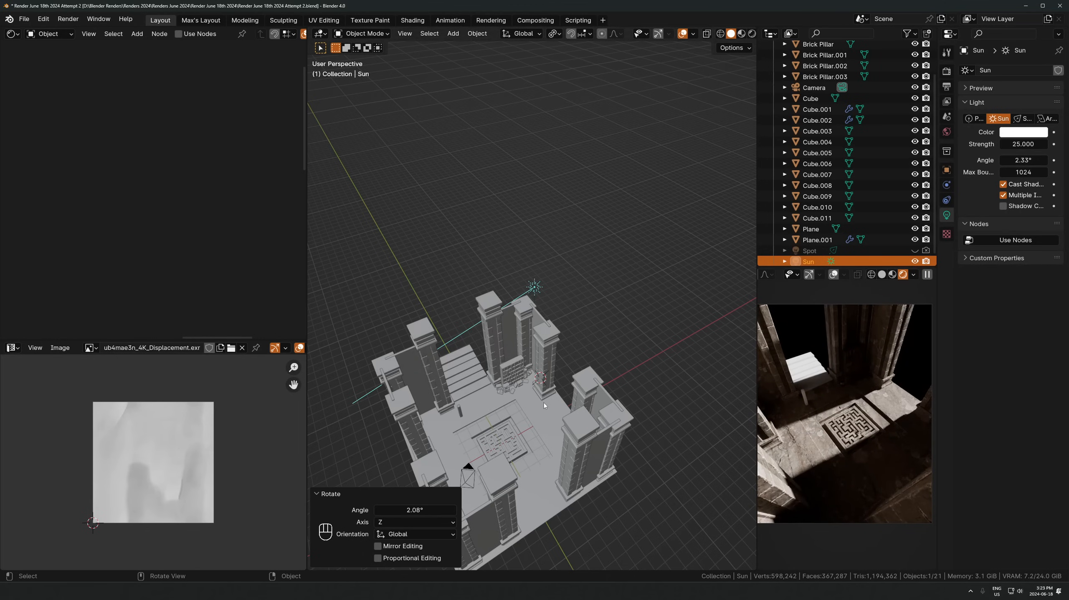
middle_drag(543, 405, 608, 346)
key(r)
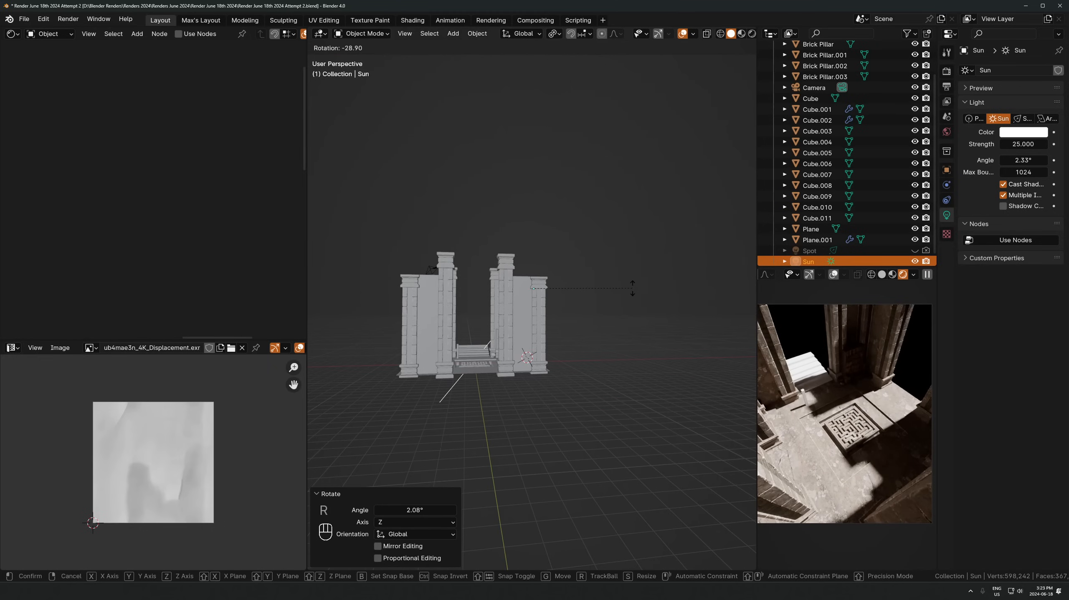
click(635, 296)
Scale the Cube.002 pillars uniformly to about 0.824
scroll(495, 312, up, 5)
middle_drag(495, 312, 547, 260)
click(462, 315)
key(s)
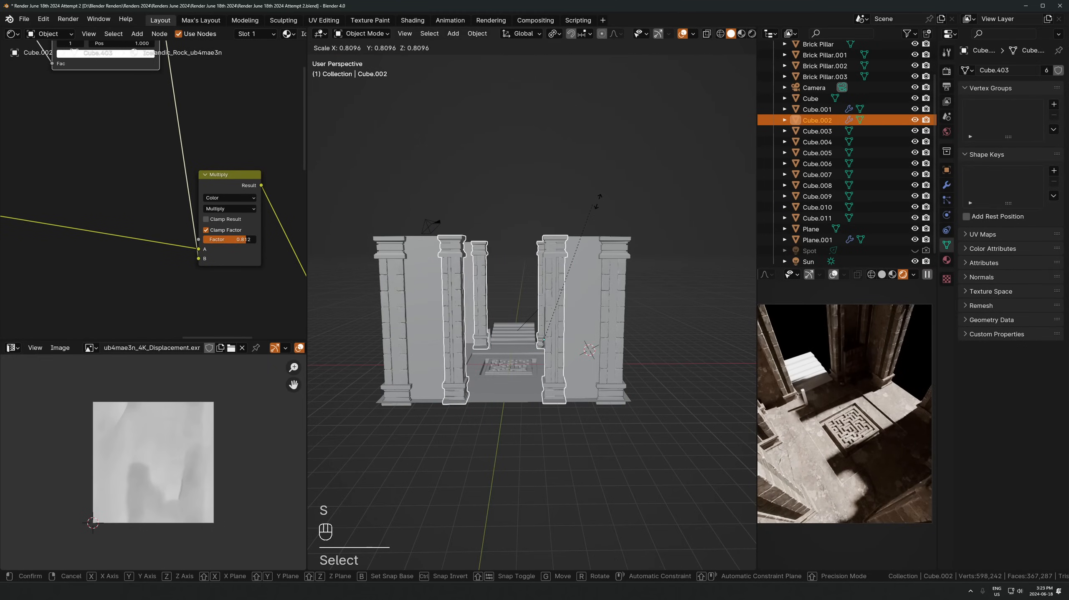
click(587, 218)
Add a cube at the world origin and enlarge it horizontally in X and Y into a flat block
middle_drag(574, 284, 571, 286)
key(shift+a)
mouse_move(571, 286)
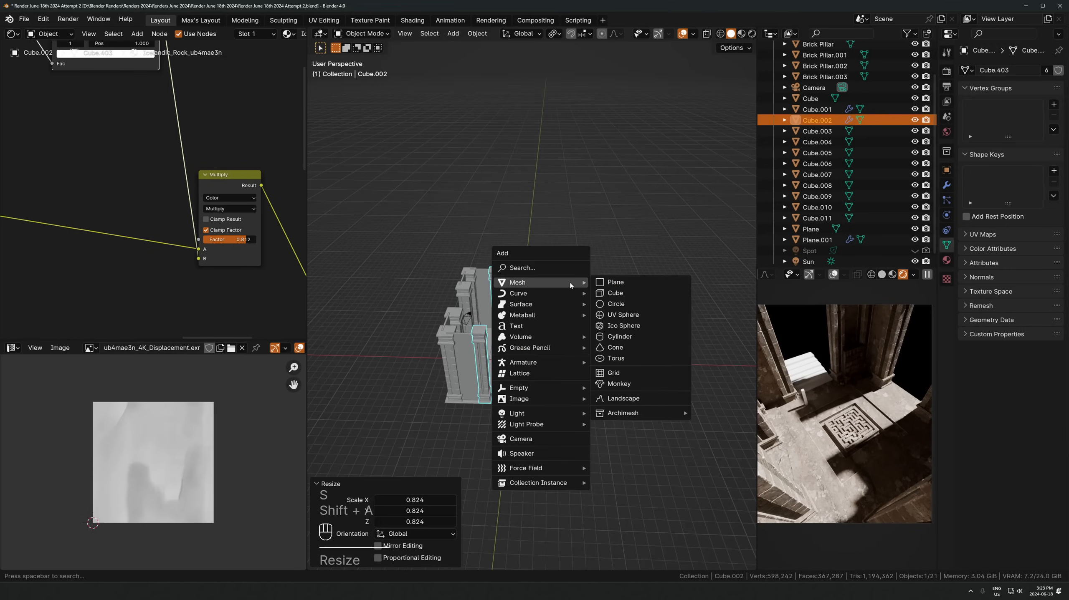
click(661, 296)
key(alt+g)
middle_drag(586, 356, 546, 319)
scroll(546, 320, up, 3)
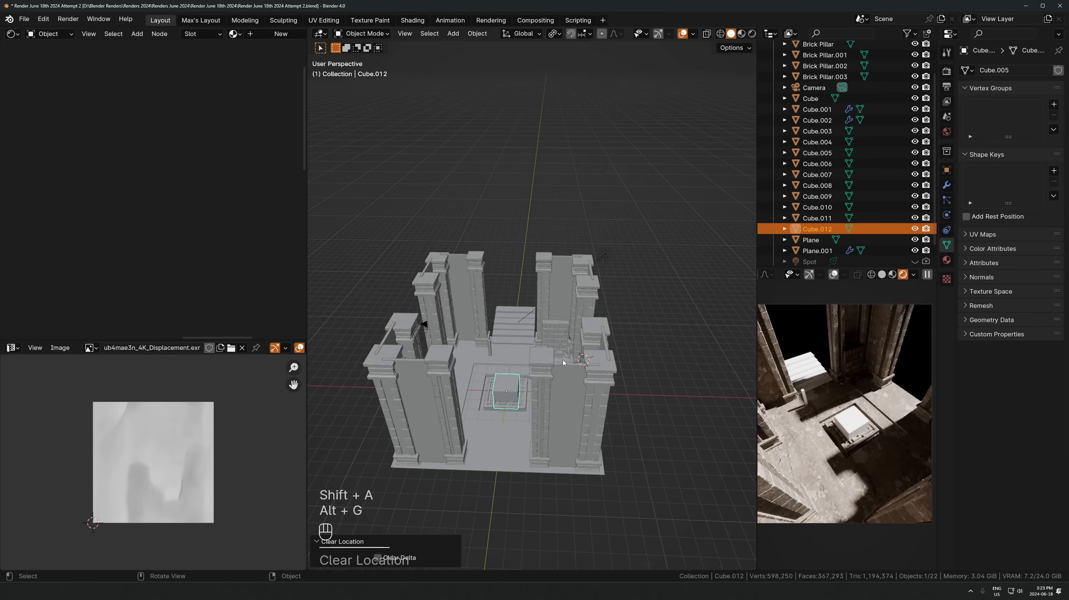
key(s)
key(shift+z)
click(315, 357)
key(alt+g)
key(g)
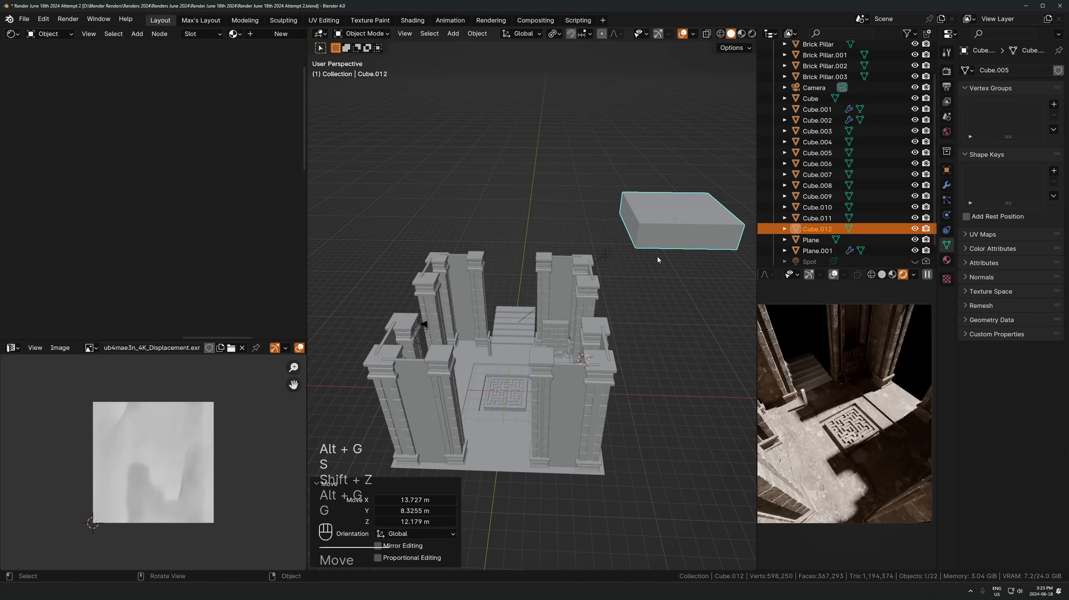
click(613, 268)
key(alt+g)
Raise the block along Z to the pillar tops and scale it horizontally by about 1.671 and 1.097 to cover the temple
key(g)
key(z)
click(614, 265)
scroll(614, 265, up, 3)
key(s)
key(shift+z)
click(533, 367)
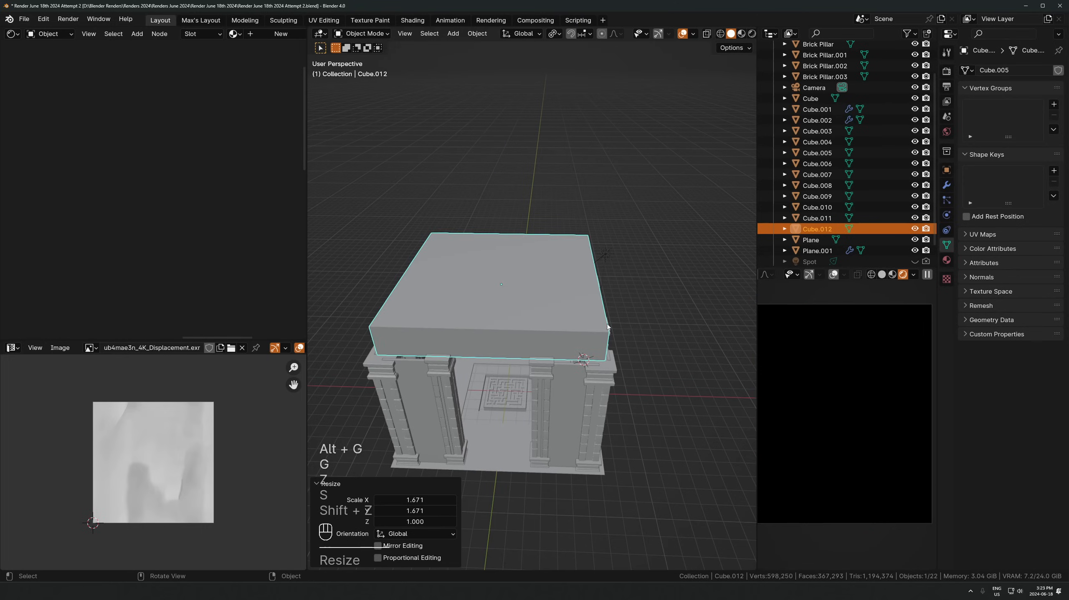
scroll(534, 366, down, 5)
Flatten the roof block along Z, lower it about 0.69 m, and raise it about 1.27 m above the pillars
middle_drag(611, 327, 591, 297)
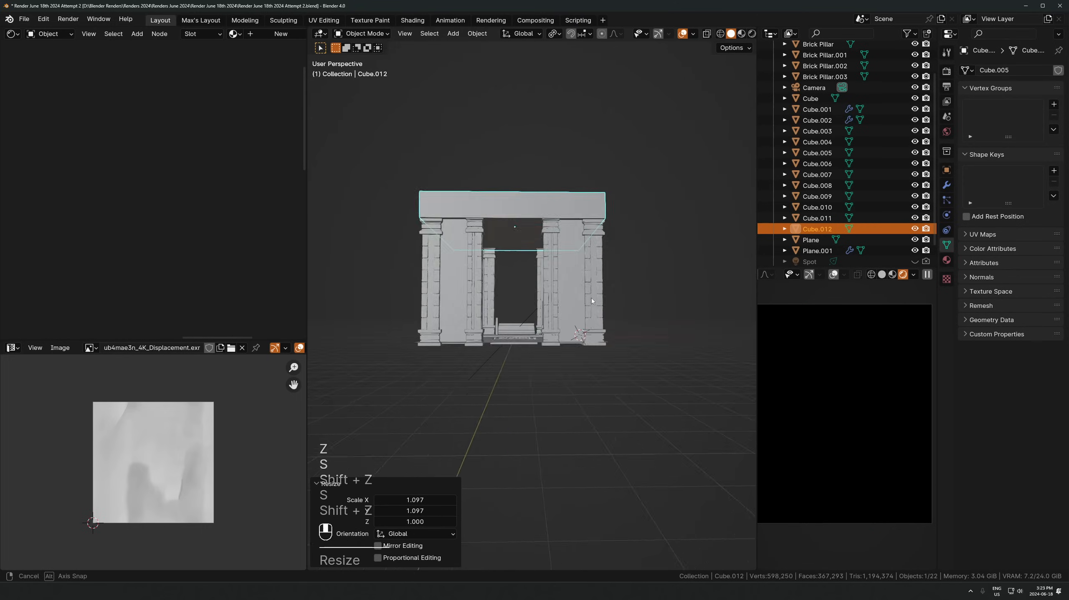
key(s)
key(z)
click(600, 276)
key(g)
key(z)
click(565, 244)
key(g)
key(z)
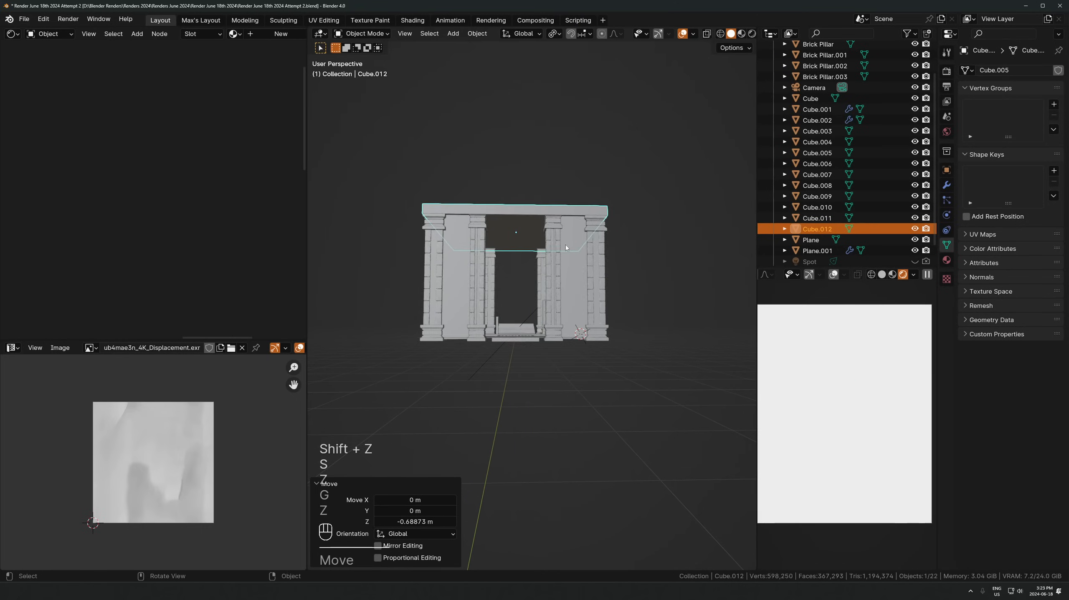
middle_drag(565, 245, 571, 267)
click(539, 324)
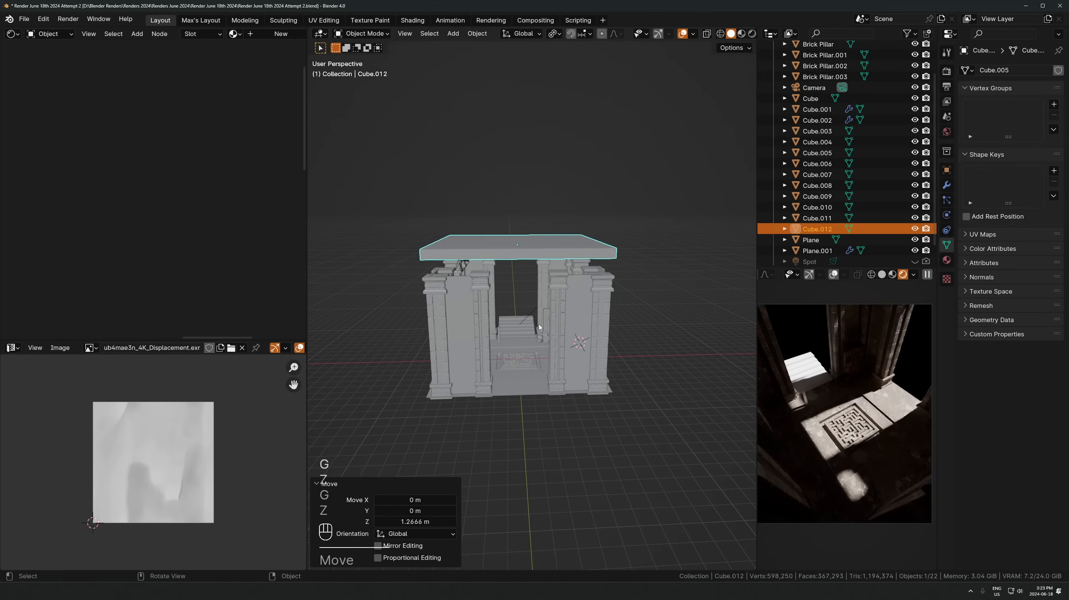
scroll(542, 297, up, 2)
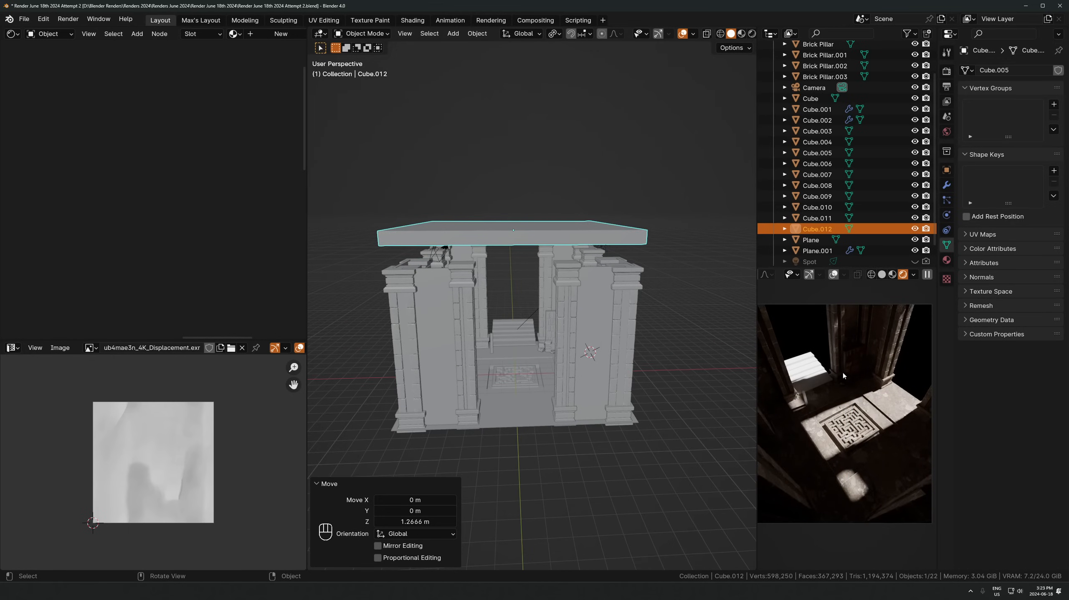
click(435, 254)
key(r)
key(x)
key(x)
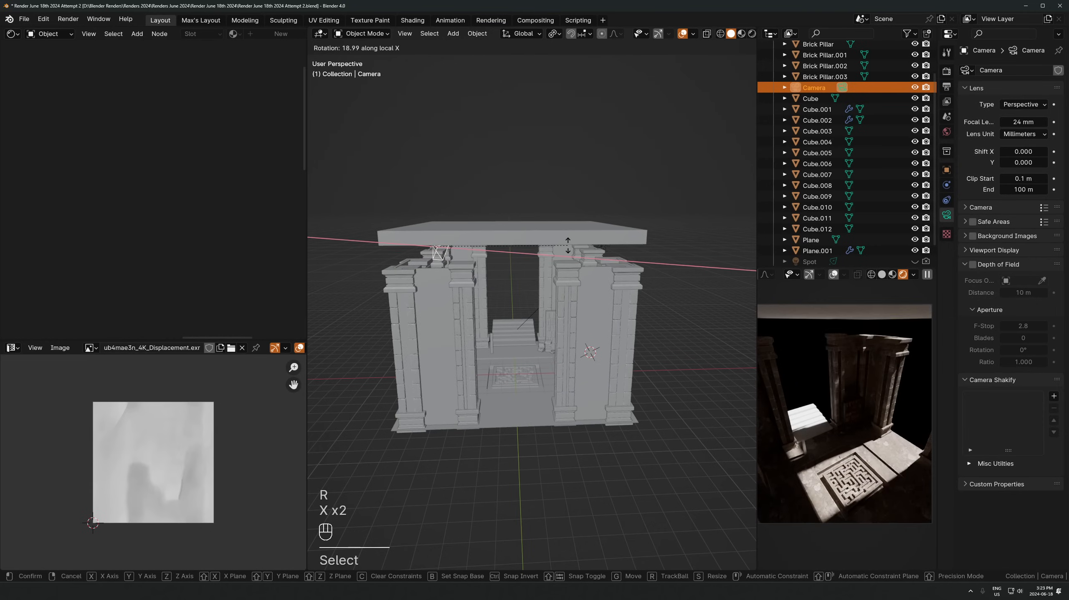
key(Escape)
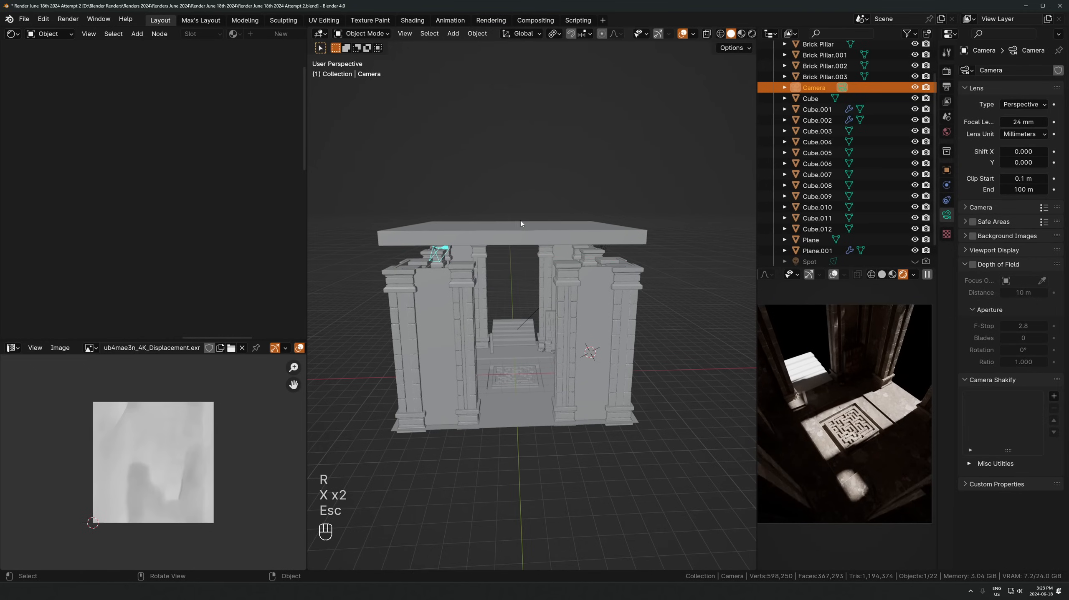
Select the brick pillars and the wall panels between them without the roof slab, and turn on X-ray display
click(498, 230)
scroll(389, 266, up, 4)
scroll(483, 287, down, 2)
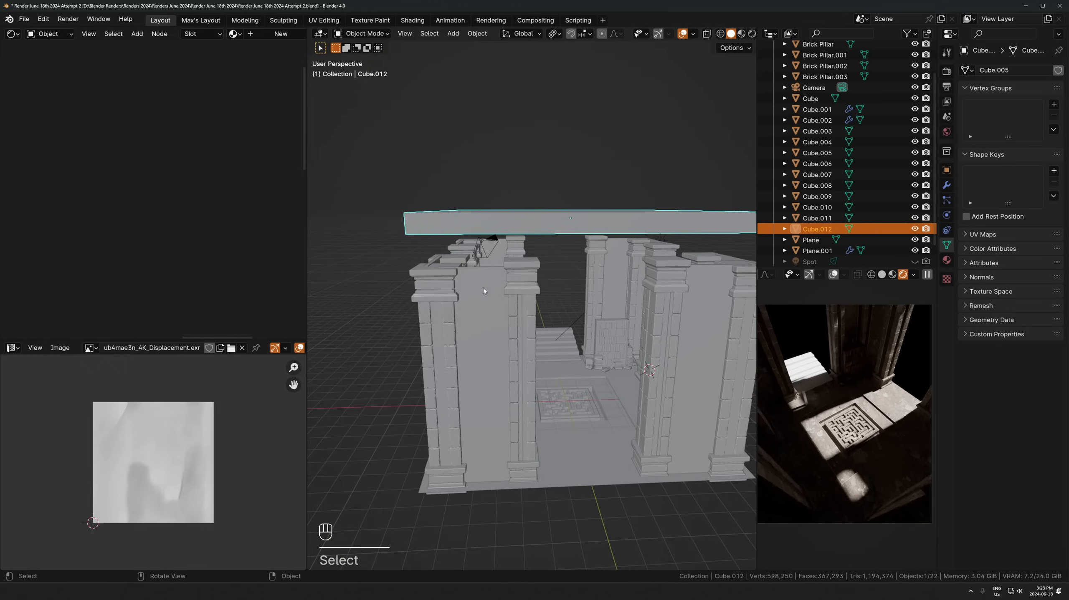
click(483, 287)
shift+click(654, 328)
shift+click(456, 248)
shift+click(458, 247)
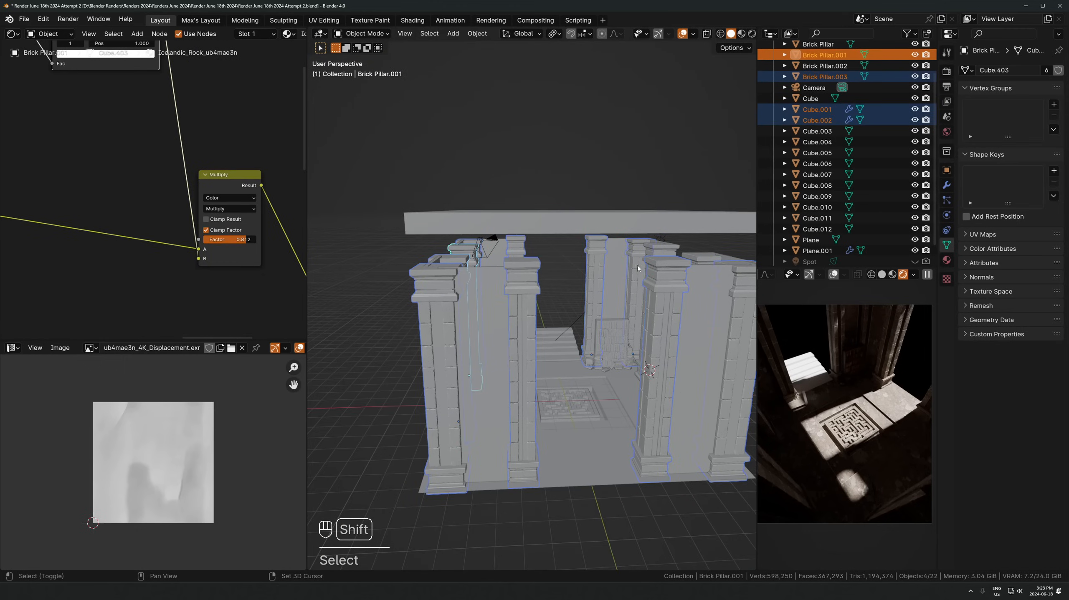
shift+click(698, 283)
middle_drag(698, 283, 599, 254)
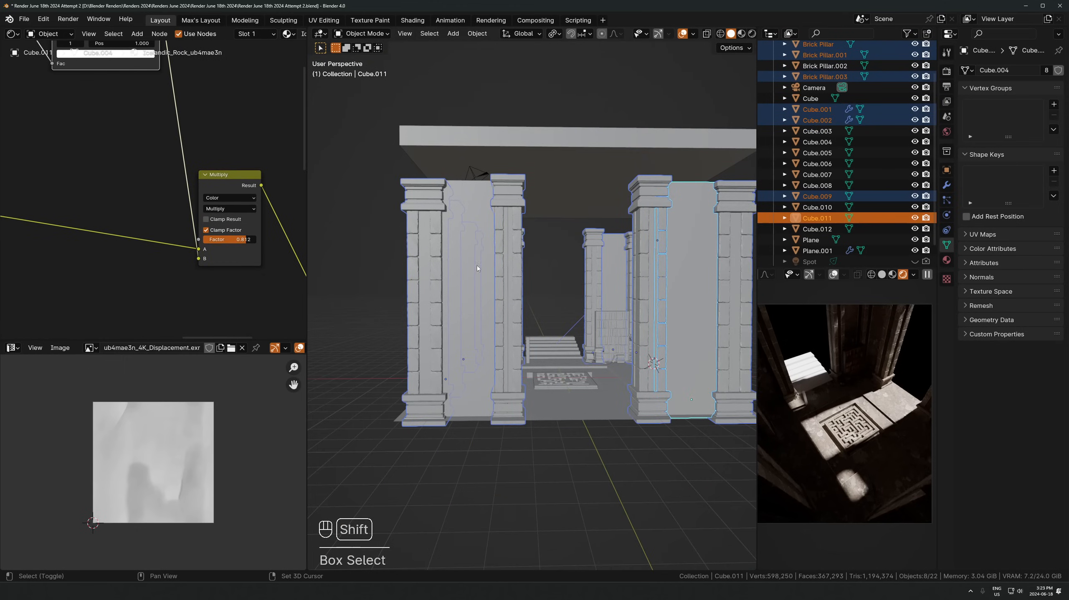
shift+drag(477, 265, 499, 275)
ctrl+drag(577, 319, 554, 346)
key(alt+z)
scroll(564, 332, down, 5)
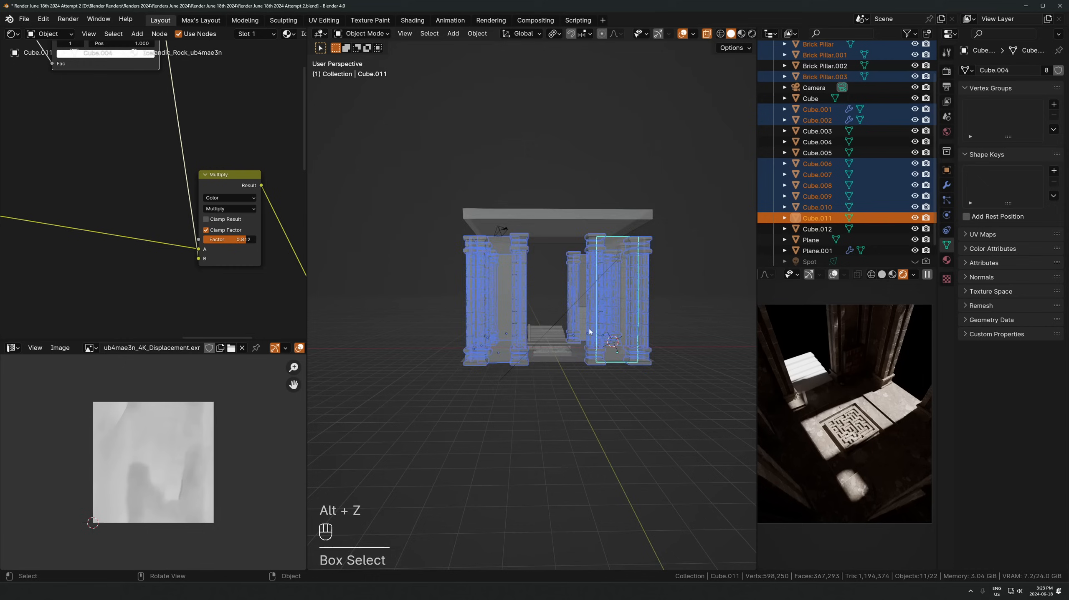
key(z)
middle_drag(631, 310, 573, 329)
scroll(549, 317, up, 2)
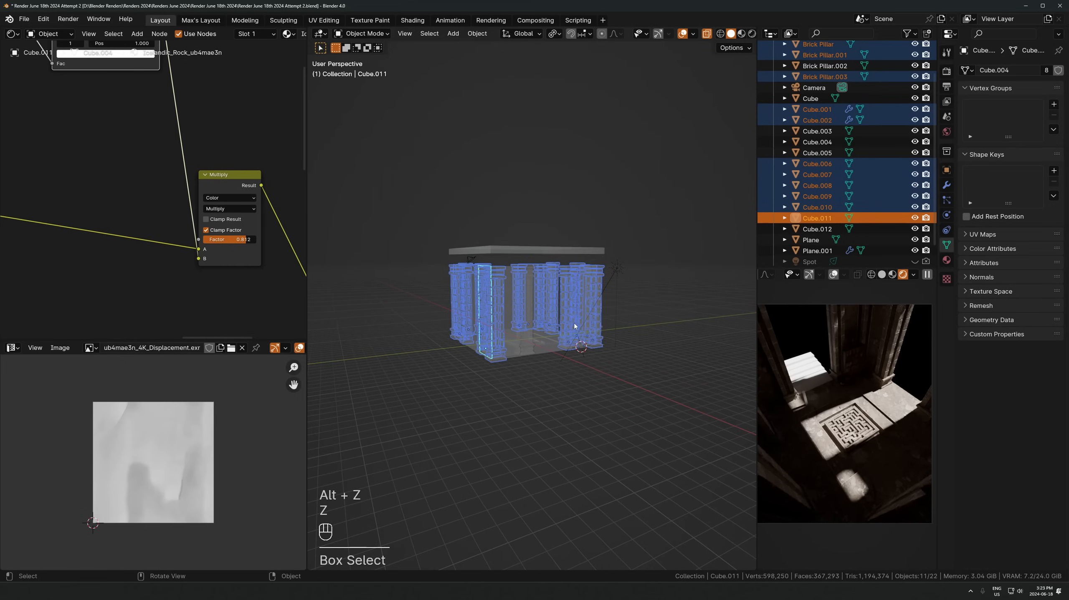
key(s)
key(z)
key(Escape)
key(Escape)
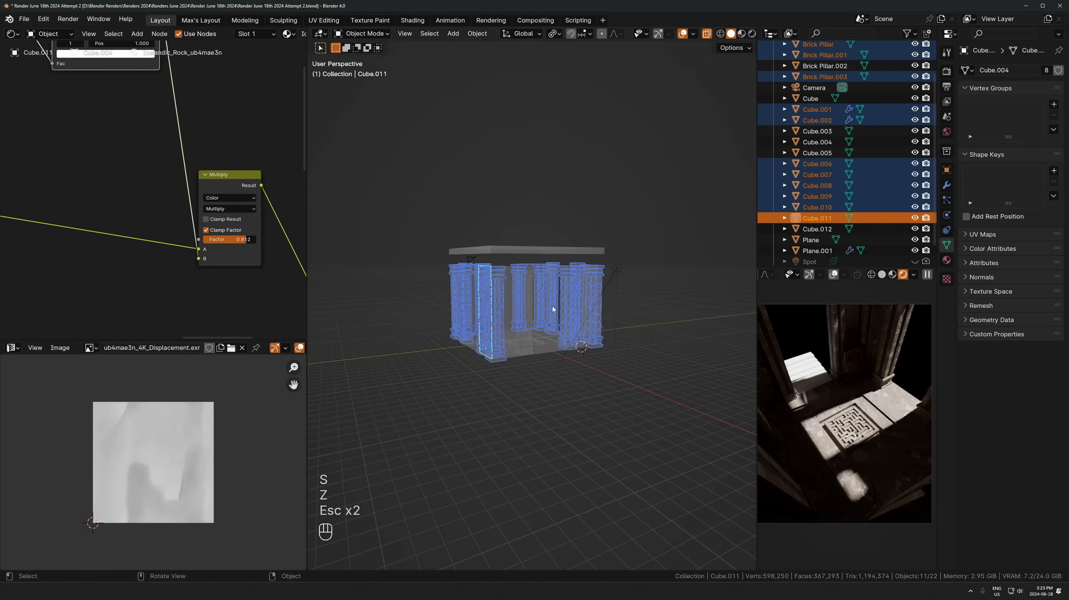
Turn off X-ray, add the remaining wall panels Cube.003 and Cube.005 to the selection, and scale everything selected by 1.2 along Z
key(alt+z)
shift+click(579, 283)
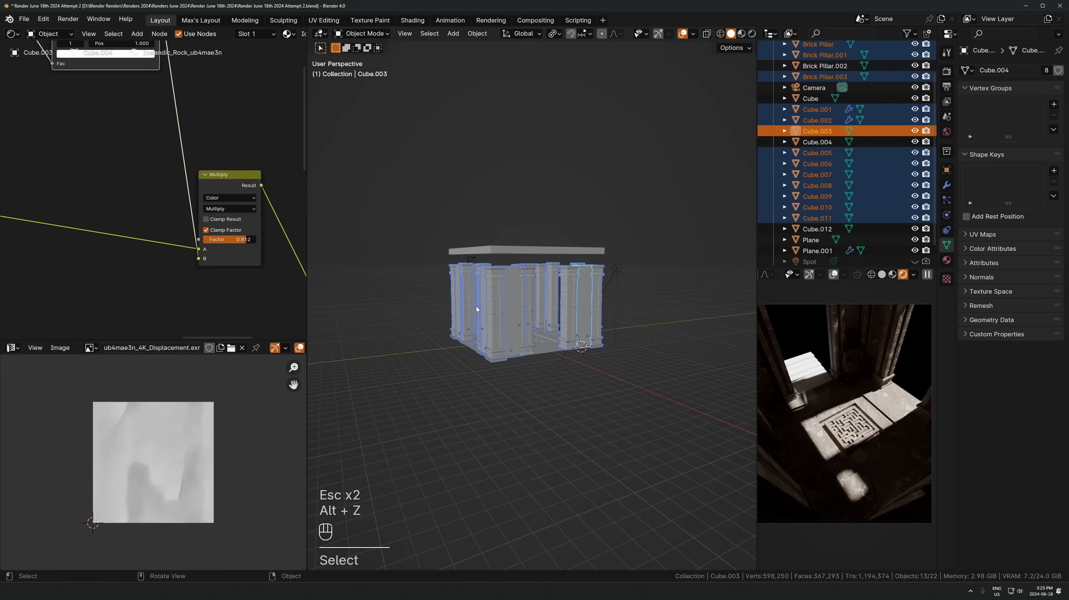
middle_drag(476, 305, 568, 297)
scroll(564, 292, up, 3)
middle_drag(622, 260, 559, 319)
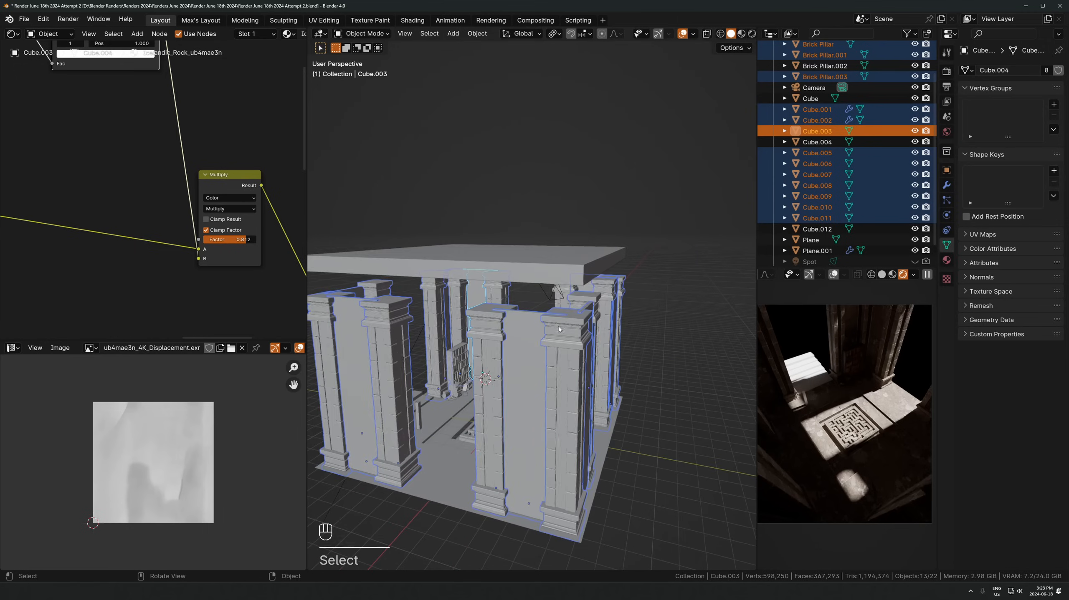
text(sz1.2)
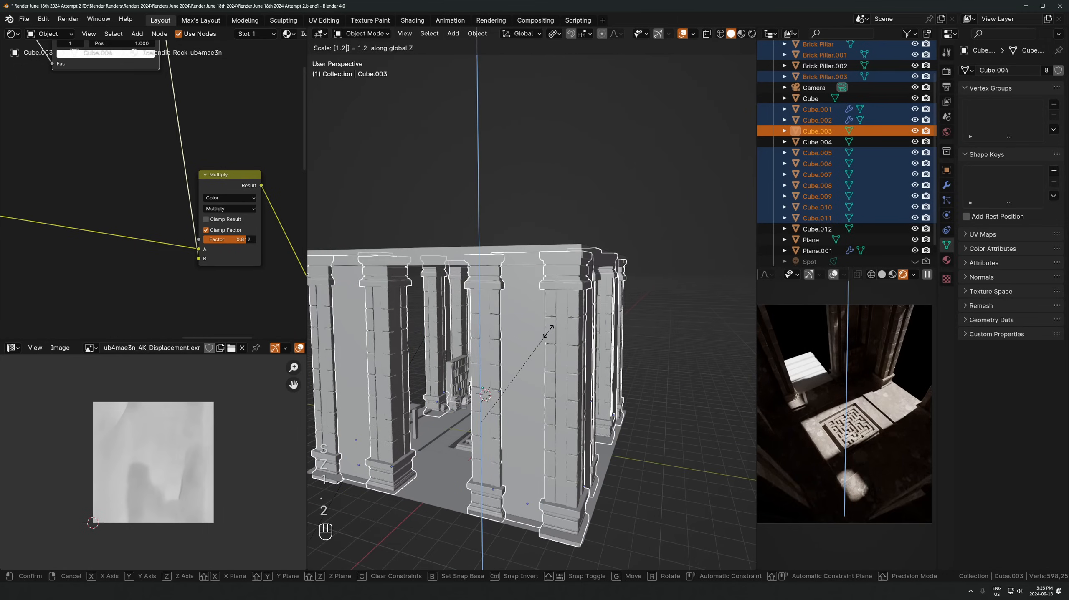
key(Return)
Raise the selected pillars and wall panels about 0.39 m along Z to bring their bases up to the floor
shift+middle_drag(480, 524, 552, 413)
key(KP_1)
scroll(553, 416, up, 5)
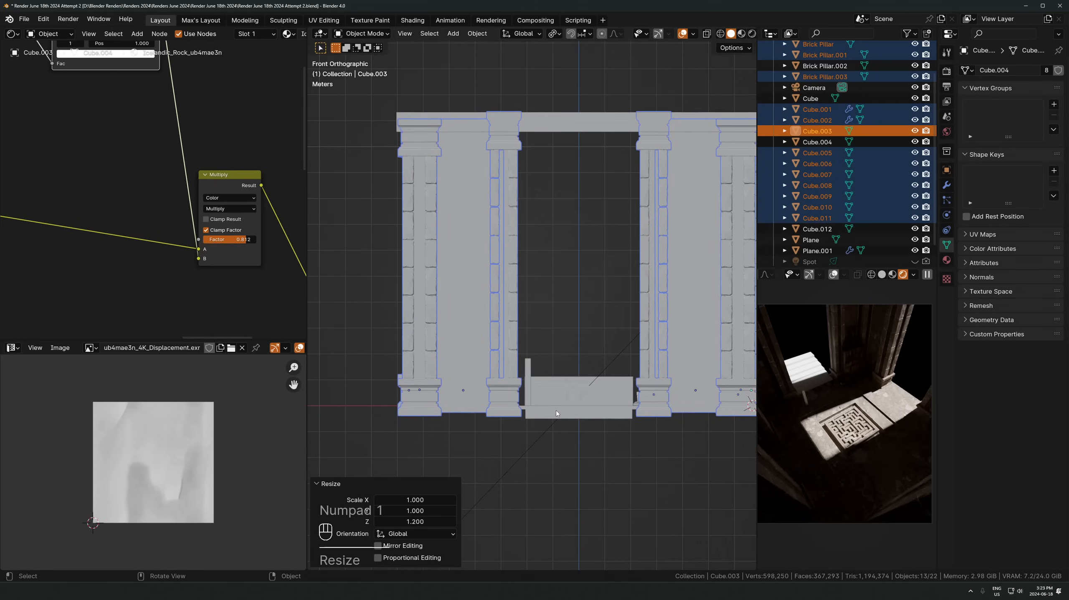
scroll(529, 355, up, 1)
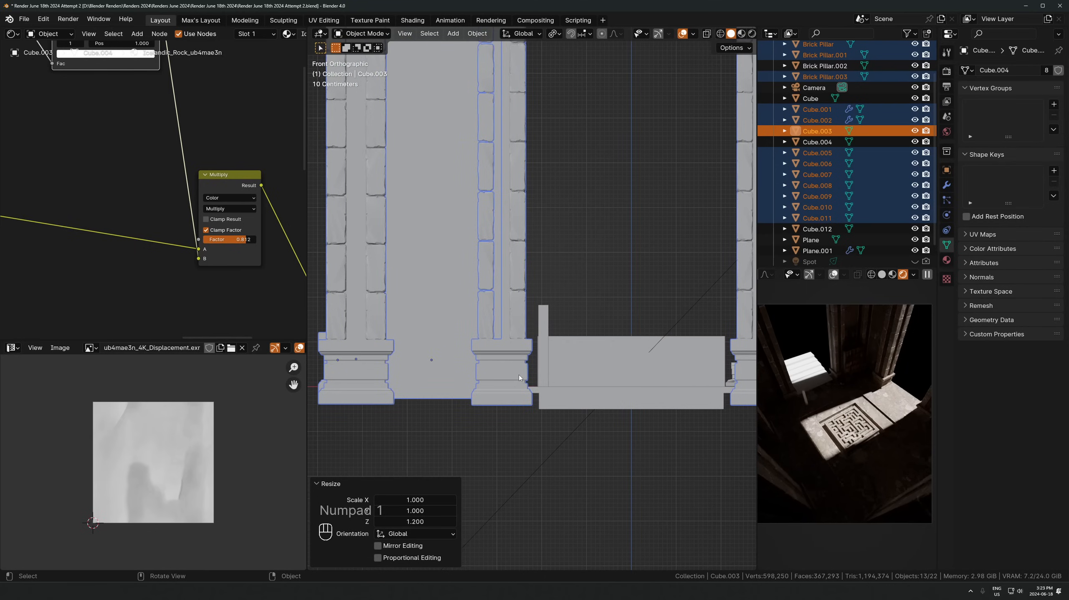
key(g)
key(z)
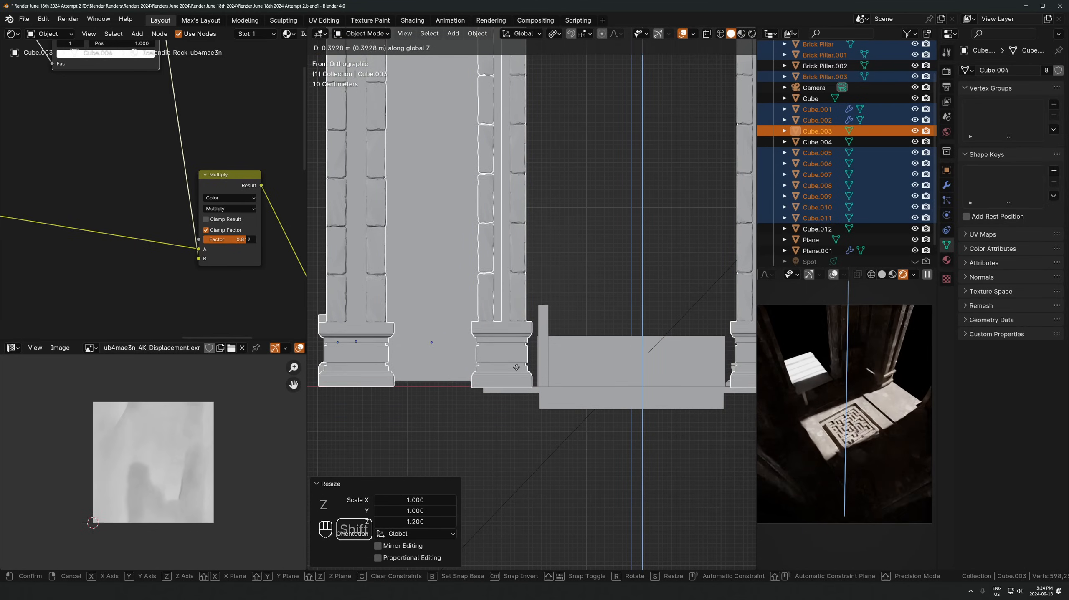
shift+click(516, 367)
Select wall panels Cube.008 and Cube.010 in X-ray and lower their whole mesh about 0.1 m along Z in Edit Mode
click(447, 355)
key(alt+z)
scroll(450, 303, down, 1)
drag(460, 260, 439, 347)
scroll(489, 303, down, 1)
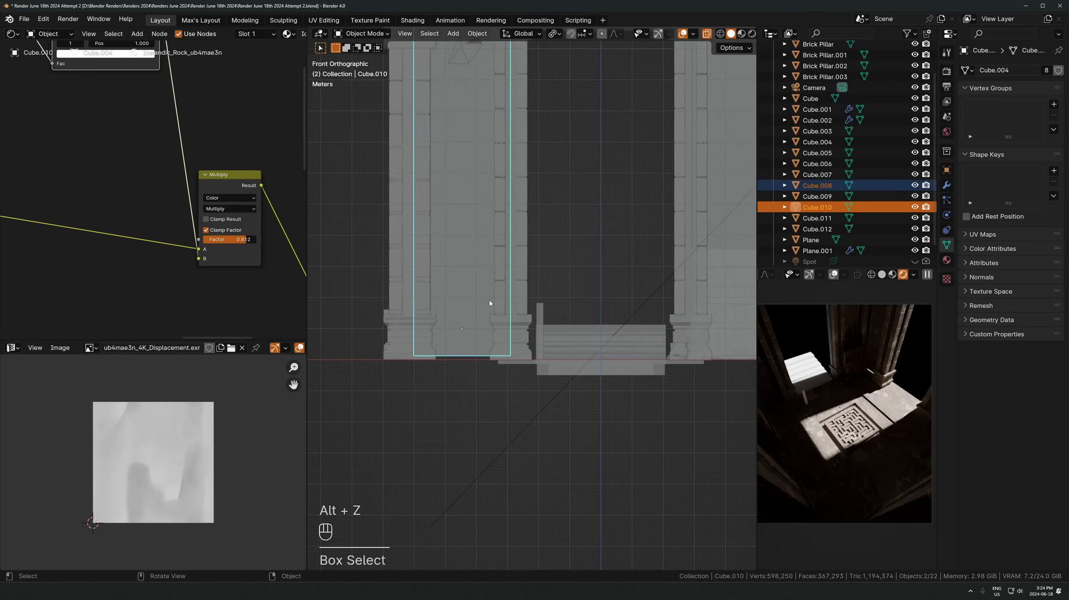
key(Tab)
key(a)
key(g)
key(z)
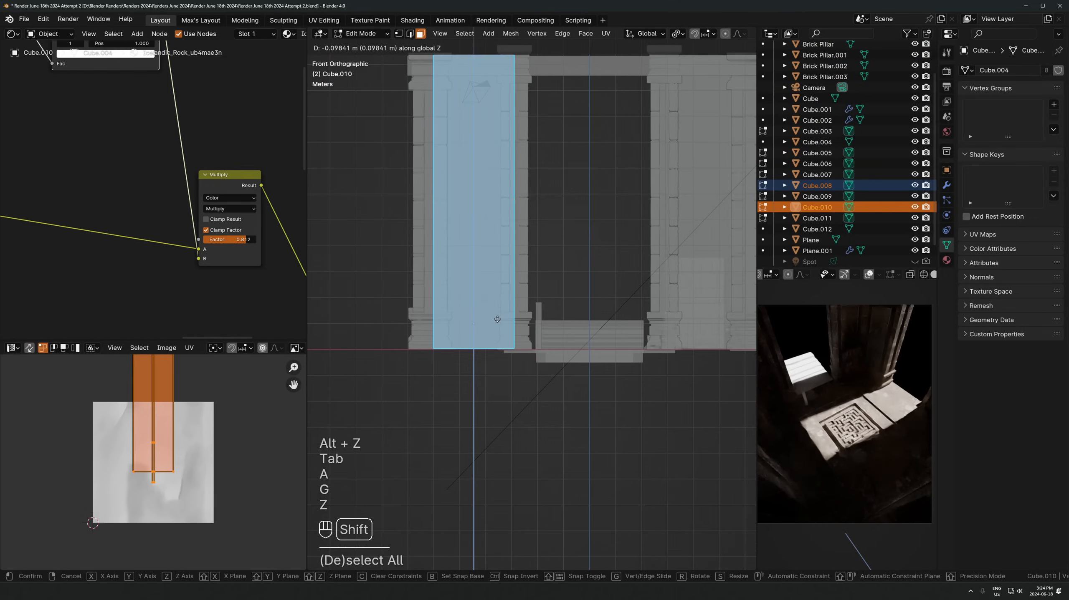
click(495, 331)
key(Tab)
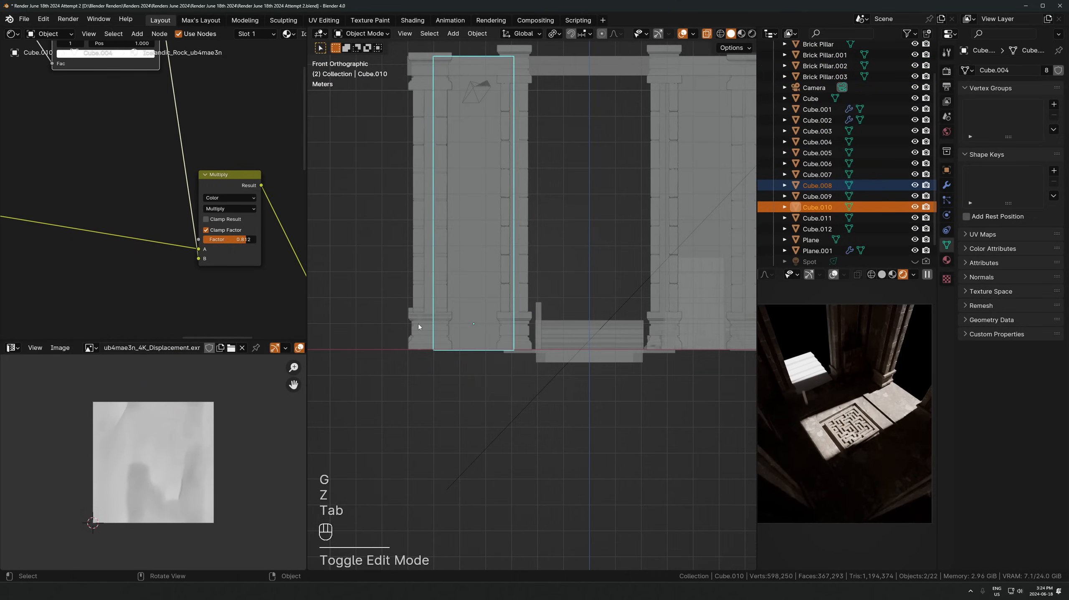
Select the corner pillar objects Cube.001, Cube.006, Cube.007, Brick Pillar.001 and Brick Pillar.003, and lower them about 0.056 m along Z
key(alt+z)
click(420, 307)
drag(420, 308, 401, 324)
key(alt+z)
scroll(503, 305, up, 2)
key(g)
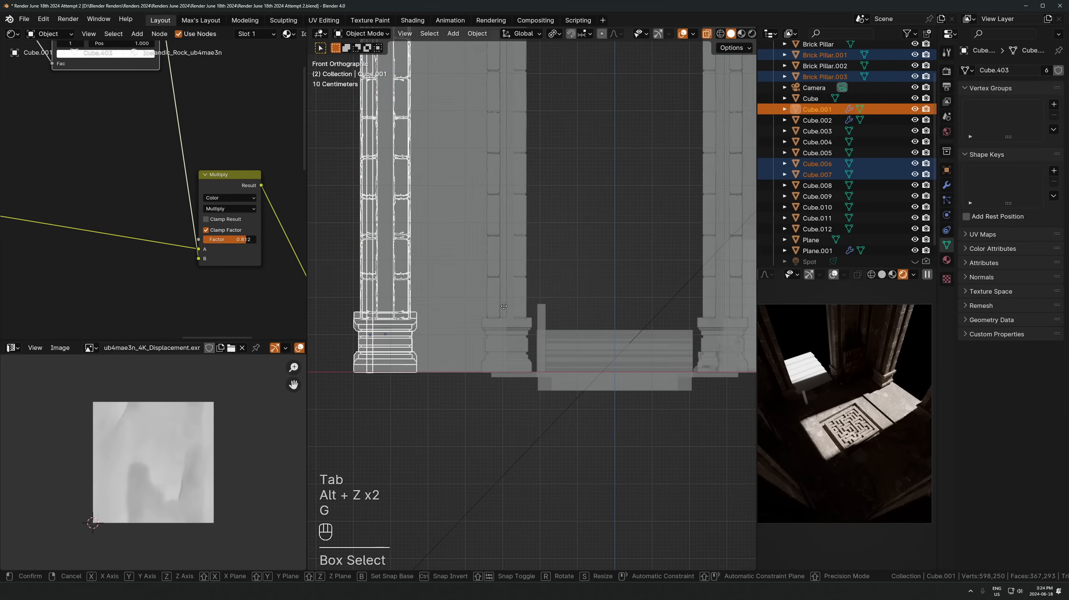
key(z)
click(501, 330)
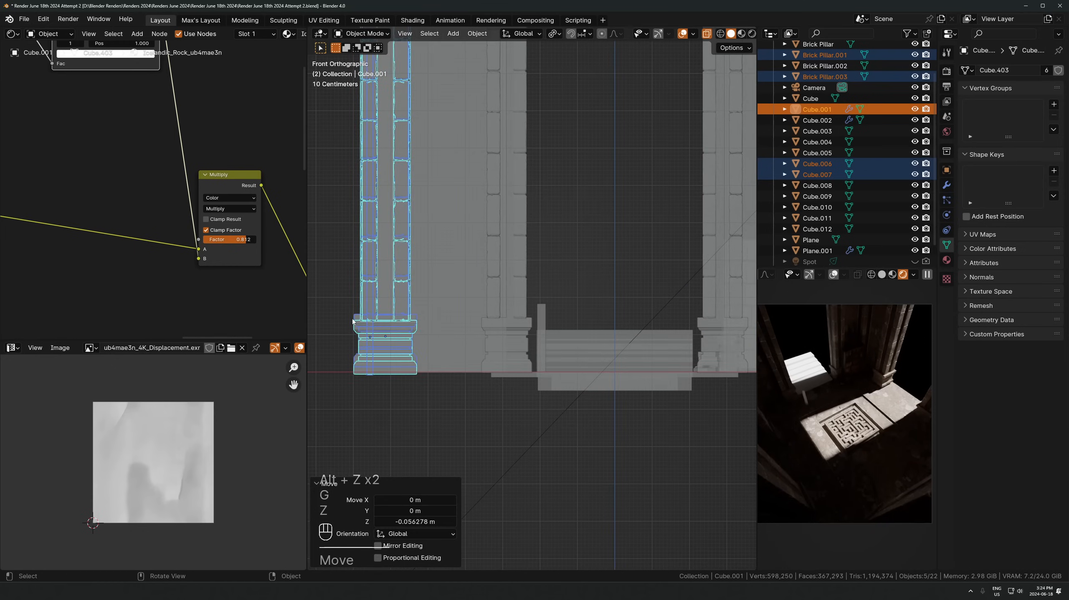
Lower Brick Pillar.003 about 0.186 m along Z to seat its base on the floor
click(390, 296)
key(g)
key(z)
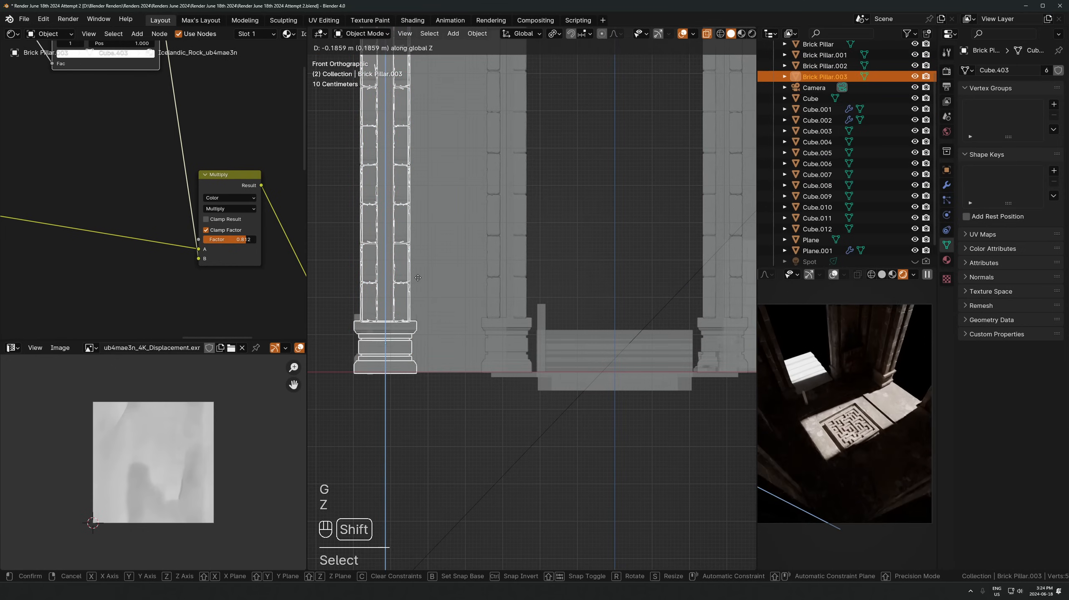
click(418, 278)
scroll(525, 299, down, 4)
scroll(474, 336, up, 2)
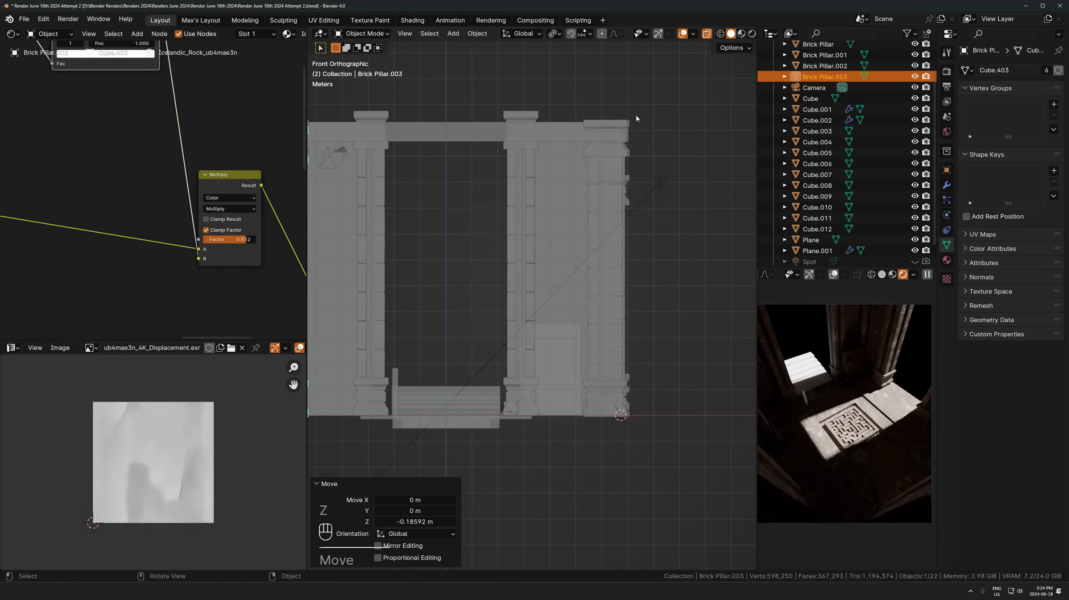
Turn off X-ray, select Brick Pillar and Brick Pillar.001, and lower both about 0.15 m along Z in the right view
key(alt+z)
click(624, 418)
middle_drag(642, 421, 680, 397)
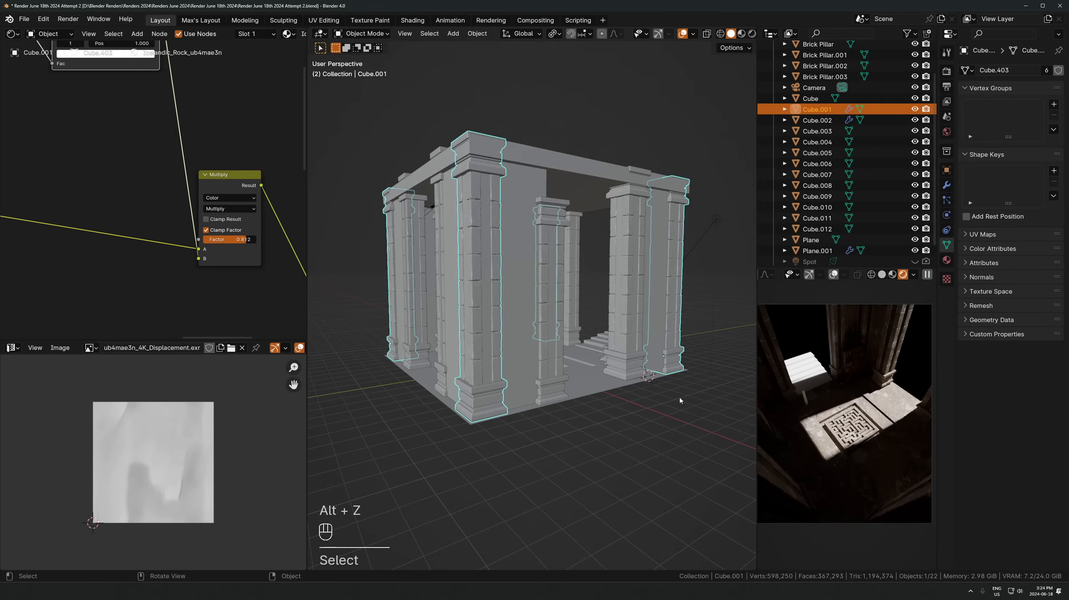
click(544, 390)
middle_drag(543, 390, 483, 359)
scroll(589, 386, up, 3)
shift+middle_drag(707, 414, 512, 370)
click(575, 374)
shift+click(511, 372)
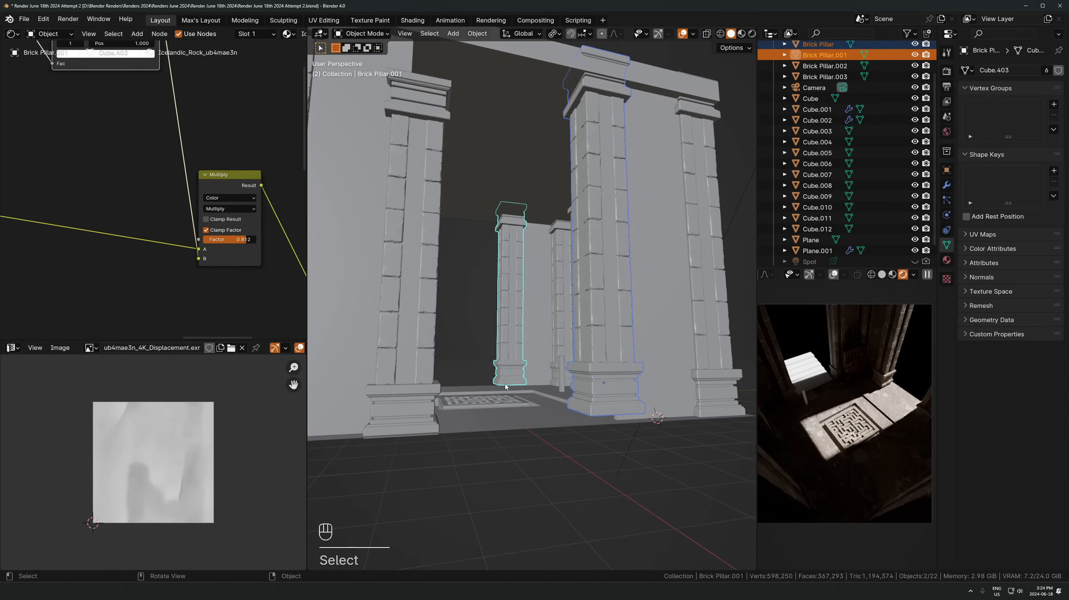
key(KP_2)
key(KP_3)
scroll(567, 381, up, 4)
key(g)
key(z)
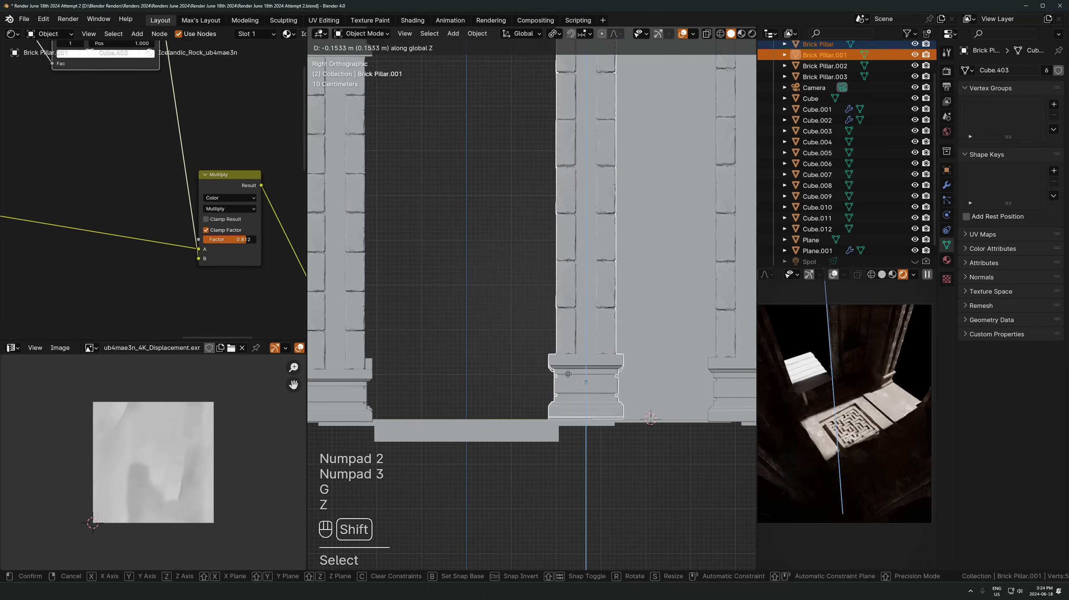
click(567, 387)
Lower Brick Pillar alone about 0.072 m along Z and check the pillar bases from the front
click(566, 383)
key(g)
key(z)
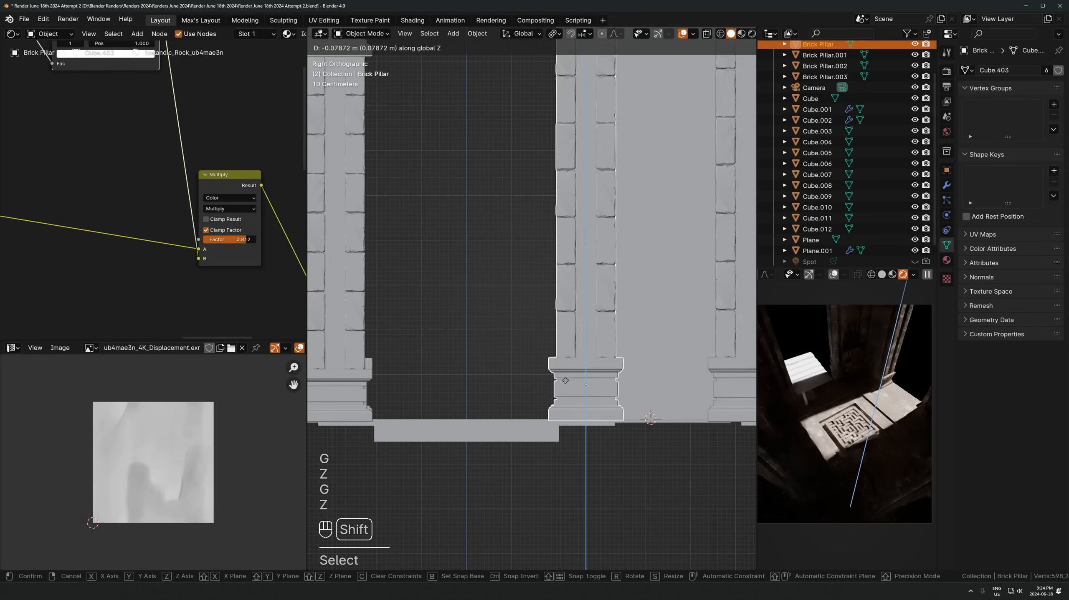
click(565, 380)
scroll(640, 389, down, 3)
key(KP_1)
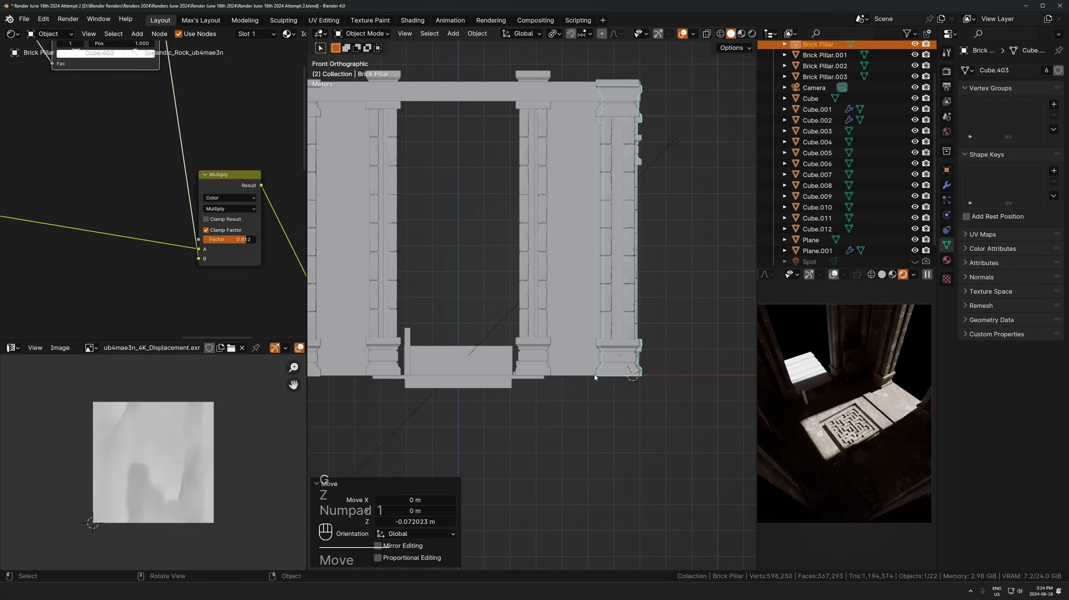
key(alt+z)
key(alt+z)
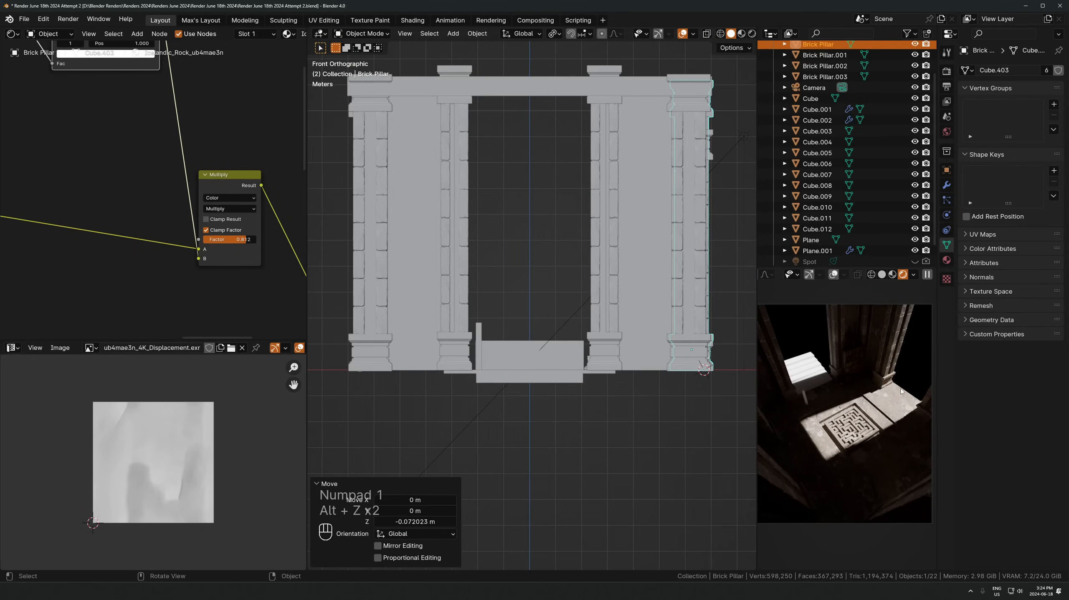
Shift the bookshelf horizontally toward the wall between the pillars, about 0.22 m and 0.23 m, then about 0.22 m and 0.30 m in X and Y
middle_drag(591, 286, 597, 353)
click(637, 300)
middle_drag(637, 301, 582, 359)
key(g)
key(shift+z)
click(634, 357)
scroll(654, 343, up, 2)
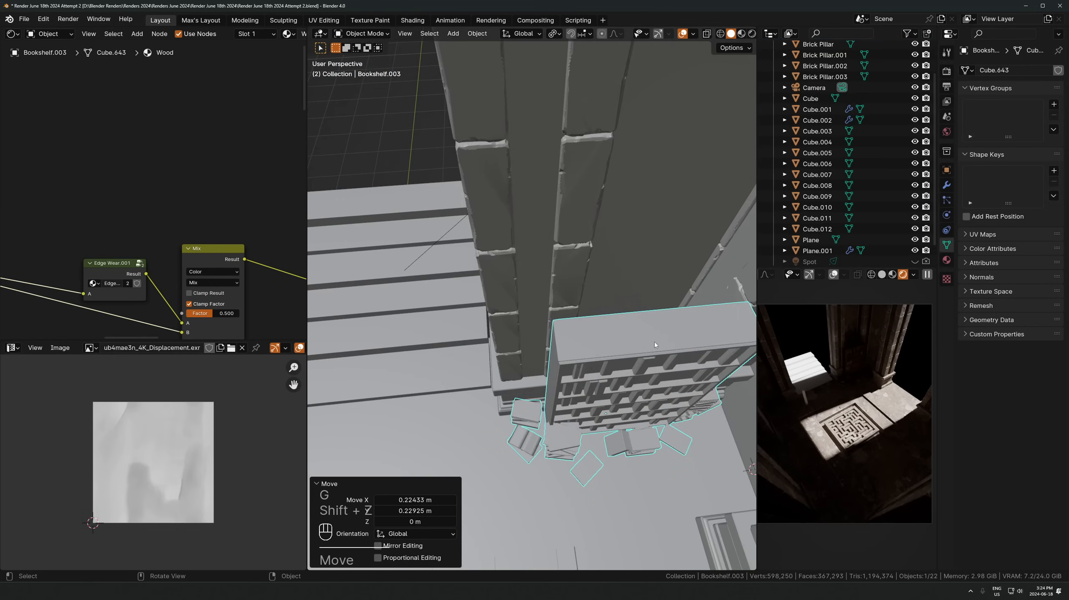
scroll(657, 343, down, 1)
key(g)
key(shift+z)
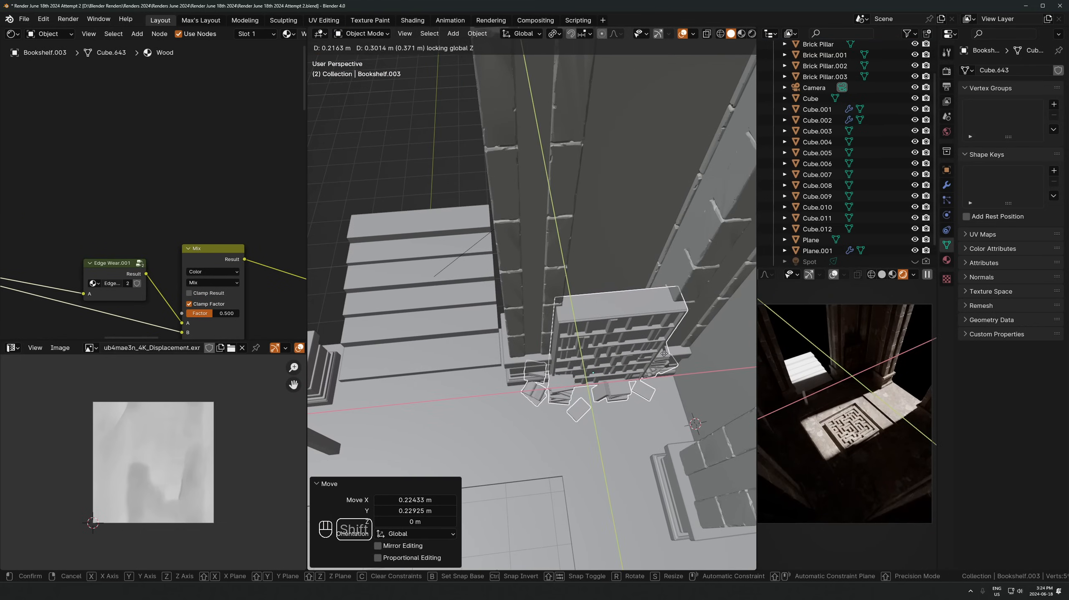
click(668, 367)
Push the bookshelf back about 0.88 m in Y between the two pillars and scale it to about 0.893
scroll(668, 368, up, 2)
key(shift+KP_Decimal)
middle_drag(668, 367, 609, 334)
key(KP_Decimal)
key(g)
key(shift+z)
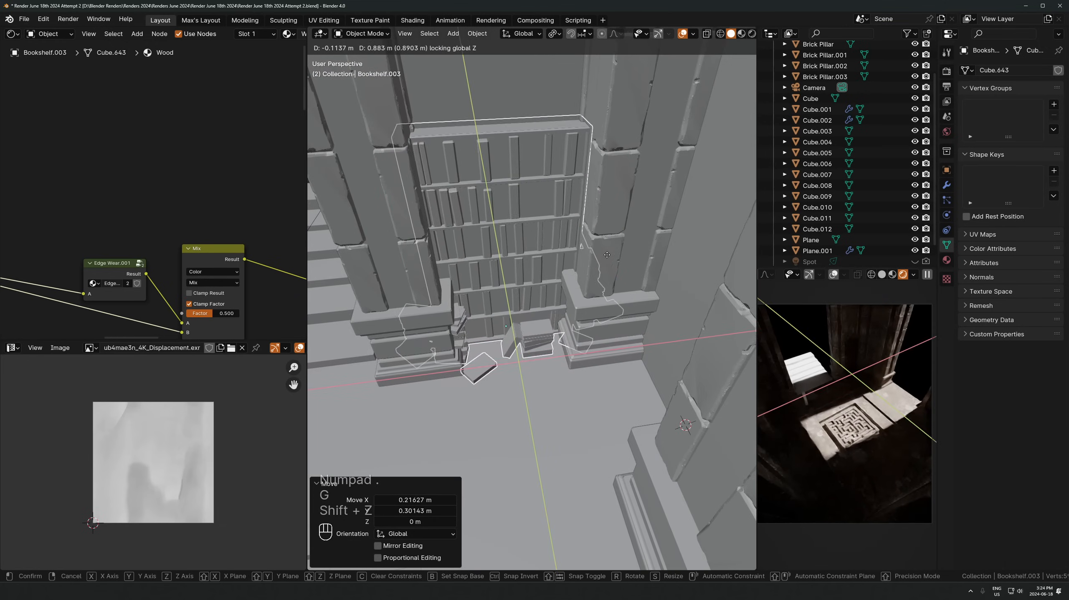
click(618, 263)
key(s)
click(594, 263)
Nudge the bookshelf horizontally to center it between the pillars and pull it forward about 0.24 m along Y
key(g)
key(x)
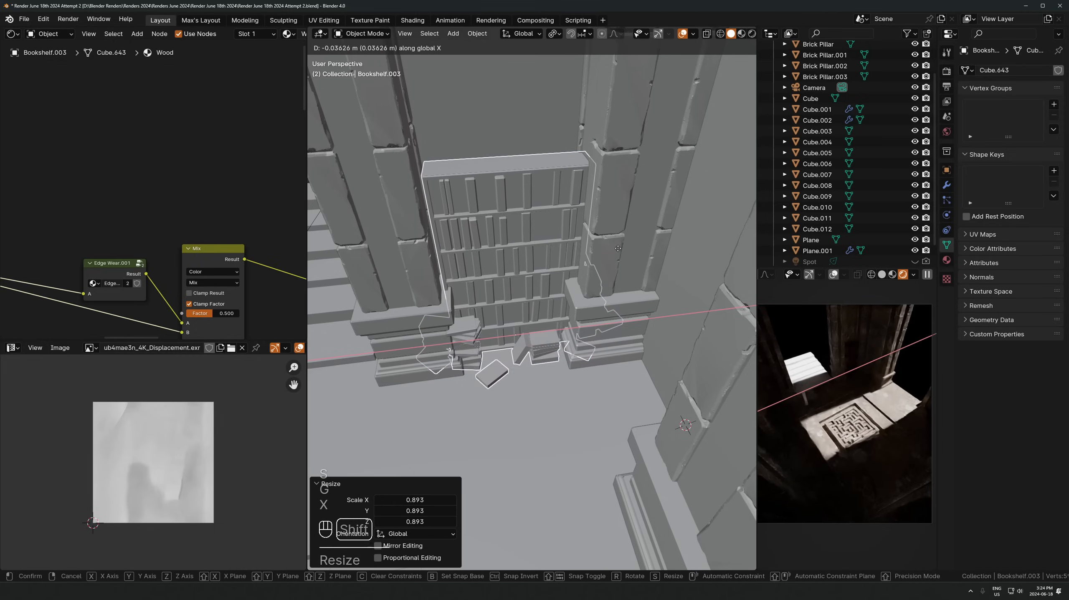
click(582, 264)
key(g)
key(shift+z)
click(554, 268)
key(g)
key(y)
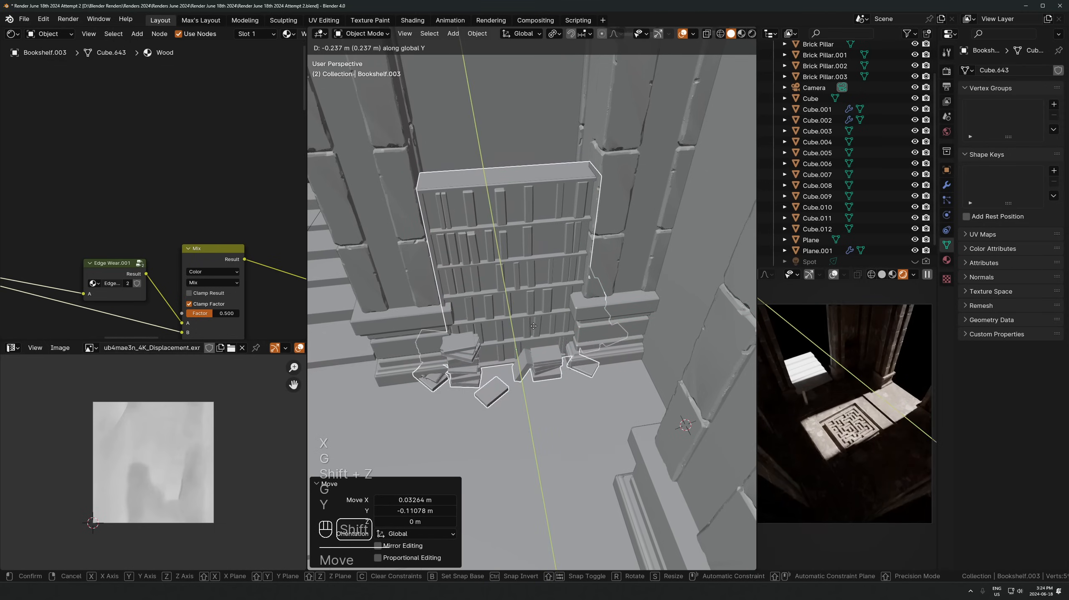
click(510, 289)
Enter Edit Mode on the bookshelf and select the linked geometry of the fallen books embedded in the pillar beside the stairs
middle_drag(510, 289, 450, 434)
key(Tab)
key(alt+z)
drag(370, 494, 371, 493)
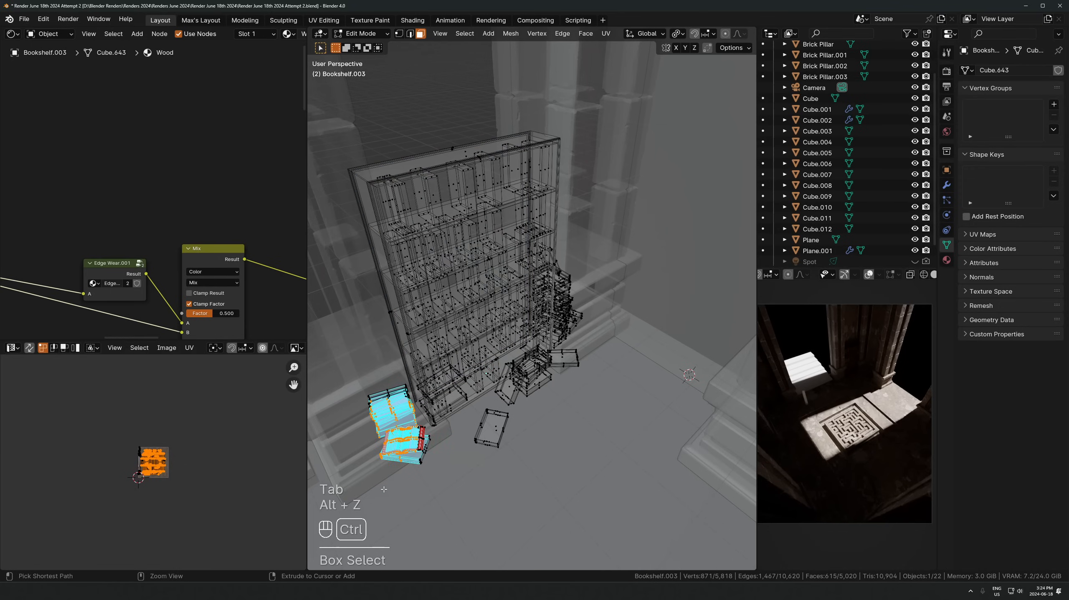
key(ctrl+l)
key(alt+z)
middle_drag(506, 384, 471, 389)
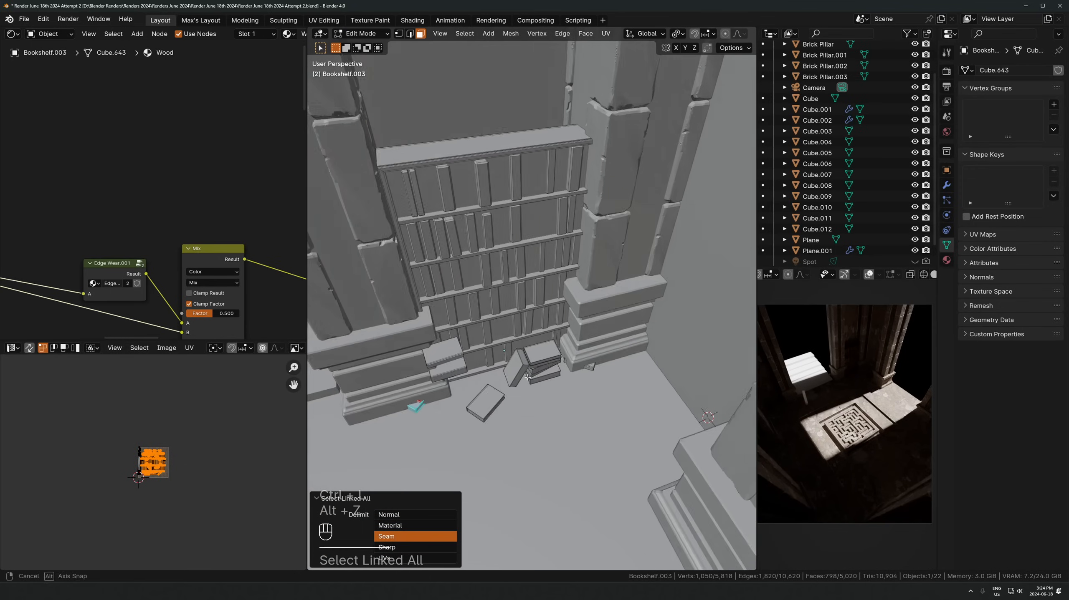
Add the tall book stack at the bookshelf's other end to the selection and separate the selected books into their own object
key(alt+z)
middle_drag(559, 290, 589, 290)
shift+drag(599, 283, 580, 312)
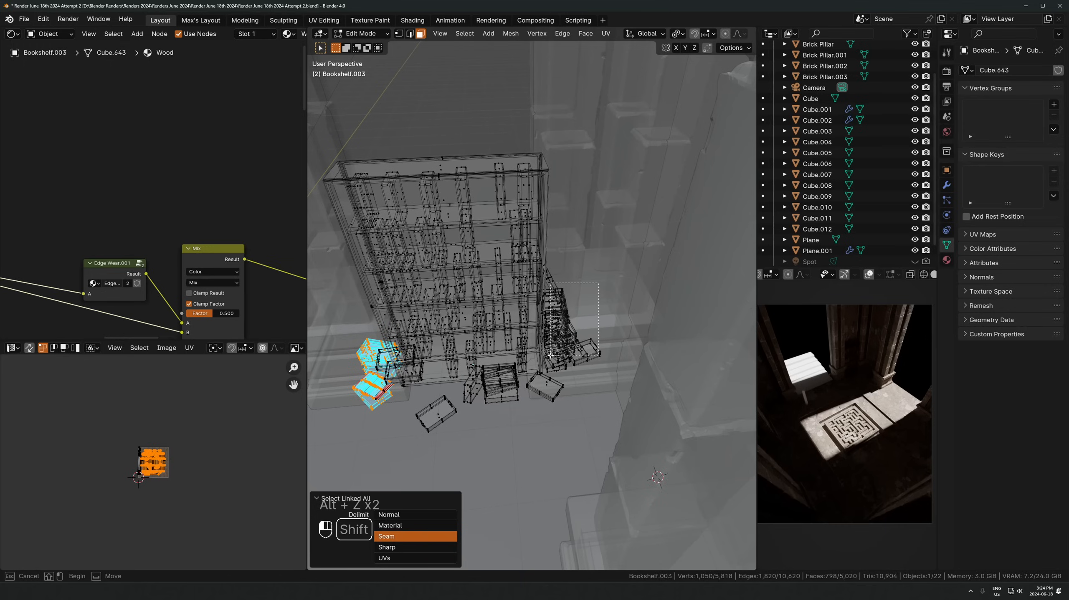
shift+drag(549, 355, 551, 354)
key(ctrl+l)
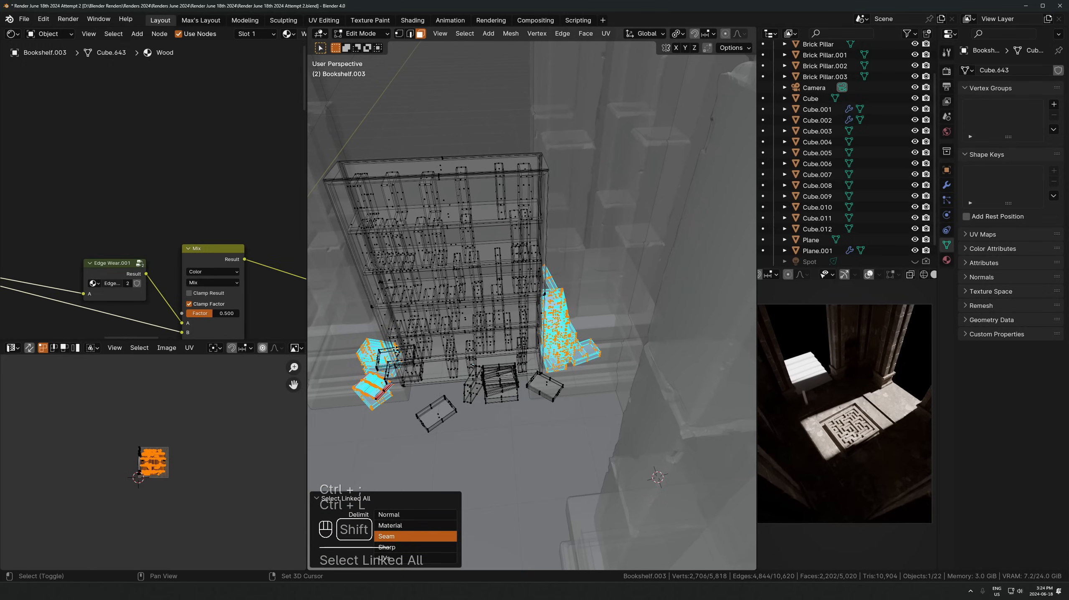
middle_drag(545, 293, 552, 349)
key(alt+z)
click(552, 348)
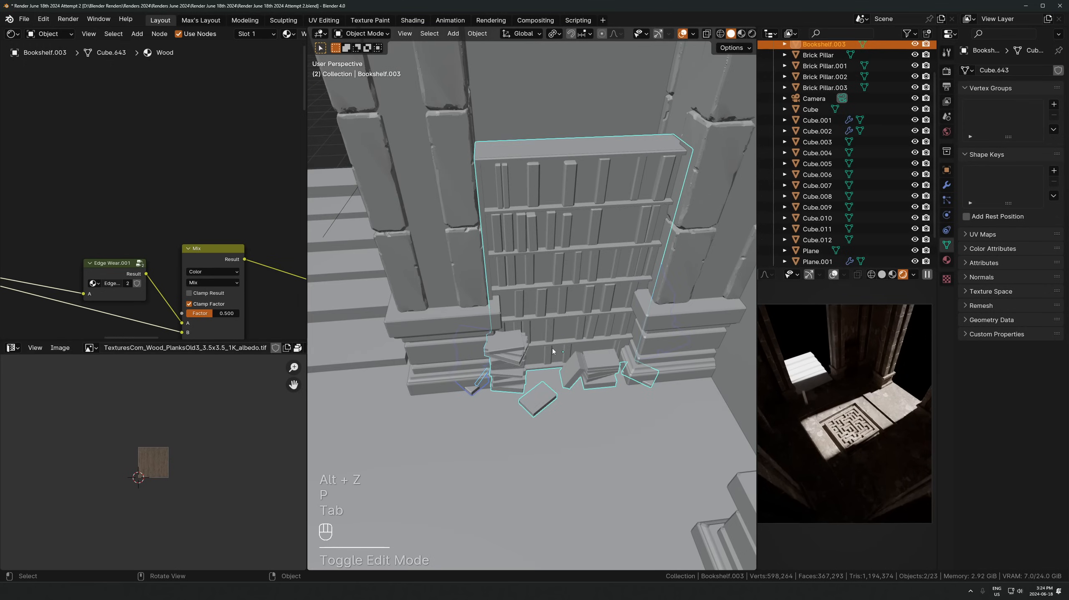
key(Tab)
drag(557, 295, 572, 268)
Move the separated book piles horizontally about 1 m out in front of the bookshelf, clear of the pillars
click(473, 390)
key(g)
key(shift+z)
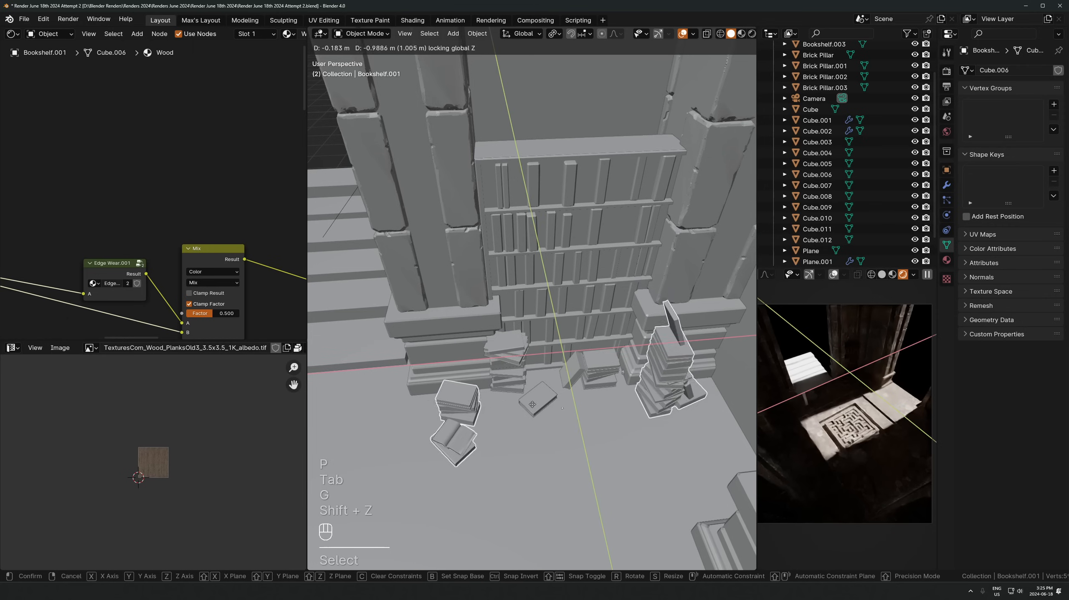
click(464, 426)
Rotate the book piles about -6.22° around Z and shift them about -0.14 m in X and 0.08 m in Y
middle_drag(671, 283, 677, 314)
key(r)
key(z)
click(675, 316)
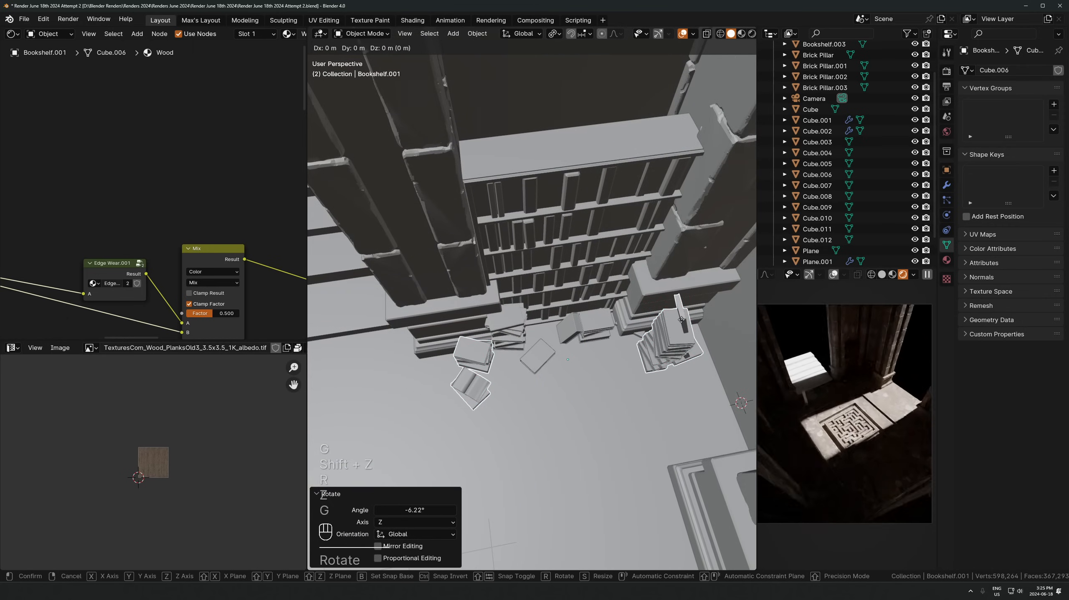
key(g)
key(shift+z)
click(672, 319)
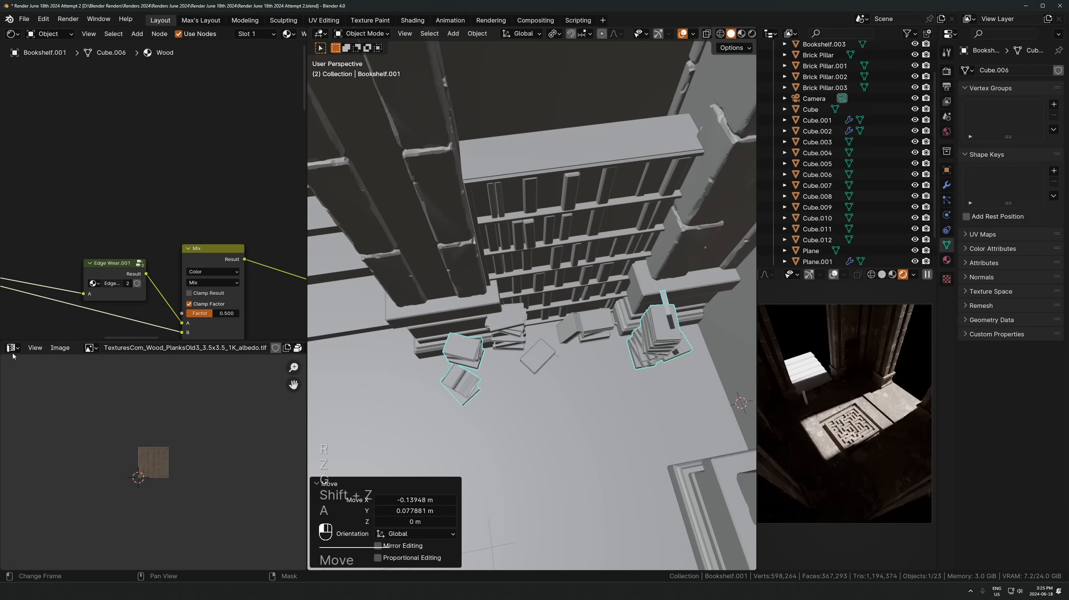
Search the asset library for "books" and place Bookshelf.002 on top of the existing bookshelf
click(12, 352)
key(a)
scroll(219, 442, down, 8)
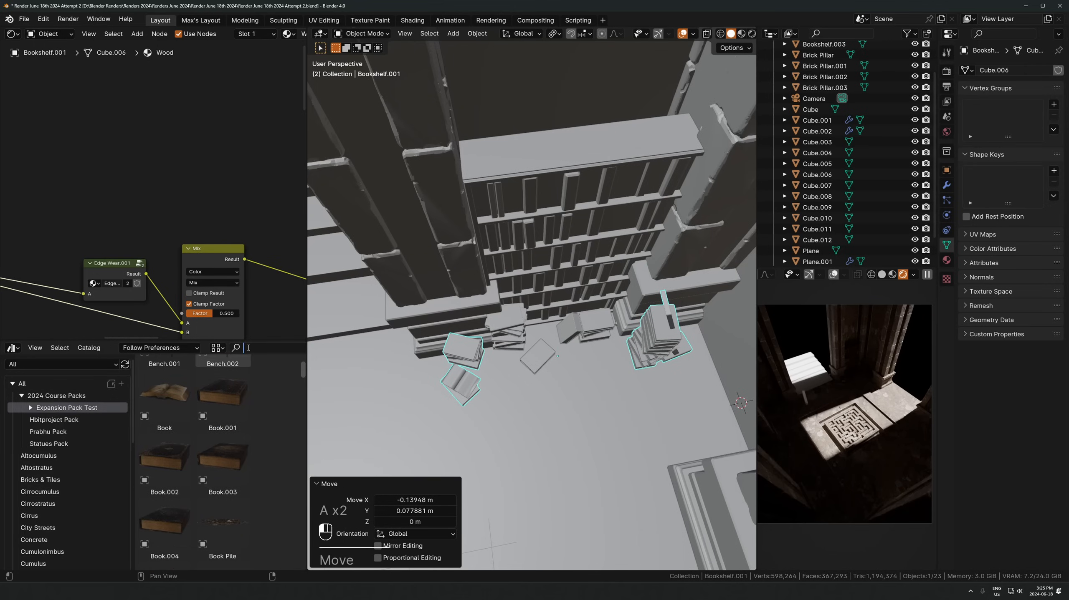
text(books)
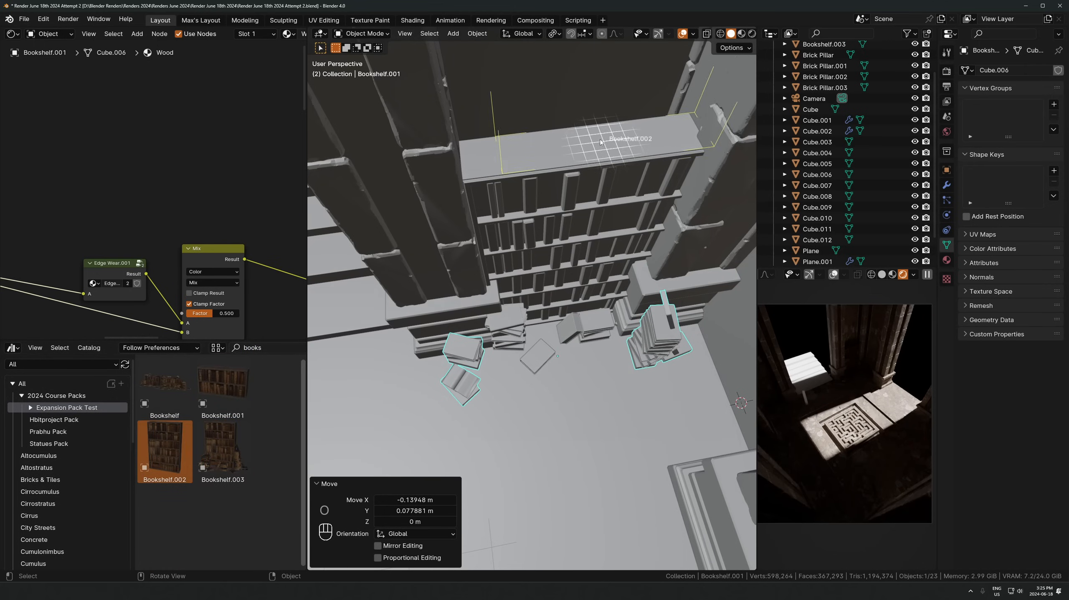
drag(579, 146, 579, 146)
key(KP_Decimal)
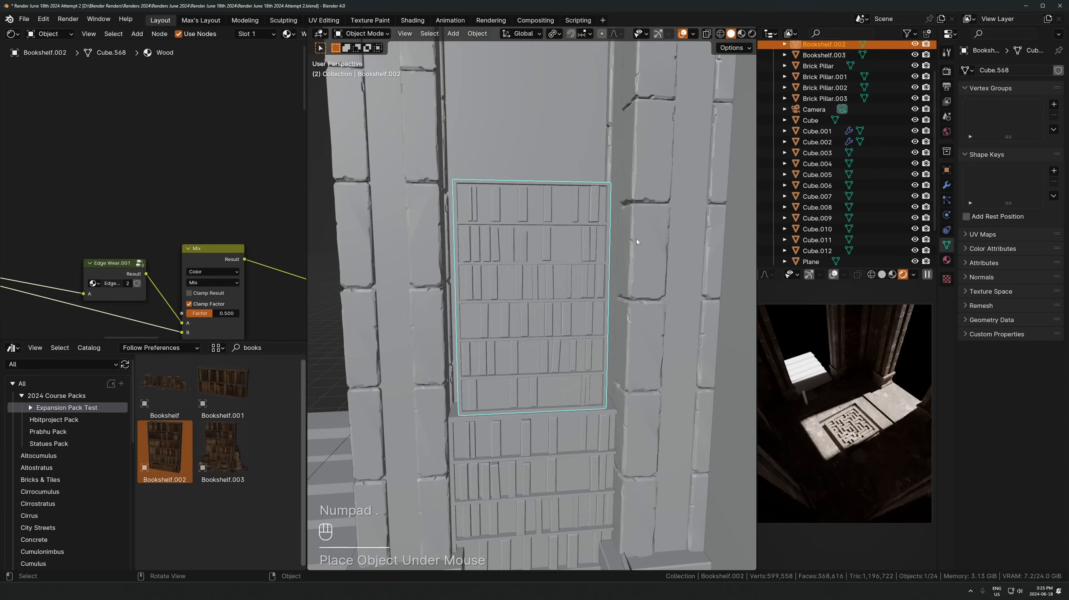
Scale the upper bookshelf by 1.1 and by about another 1.03 to fill the gap between the pillars
key(s)
click(658, 230)
key(s)
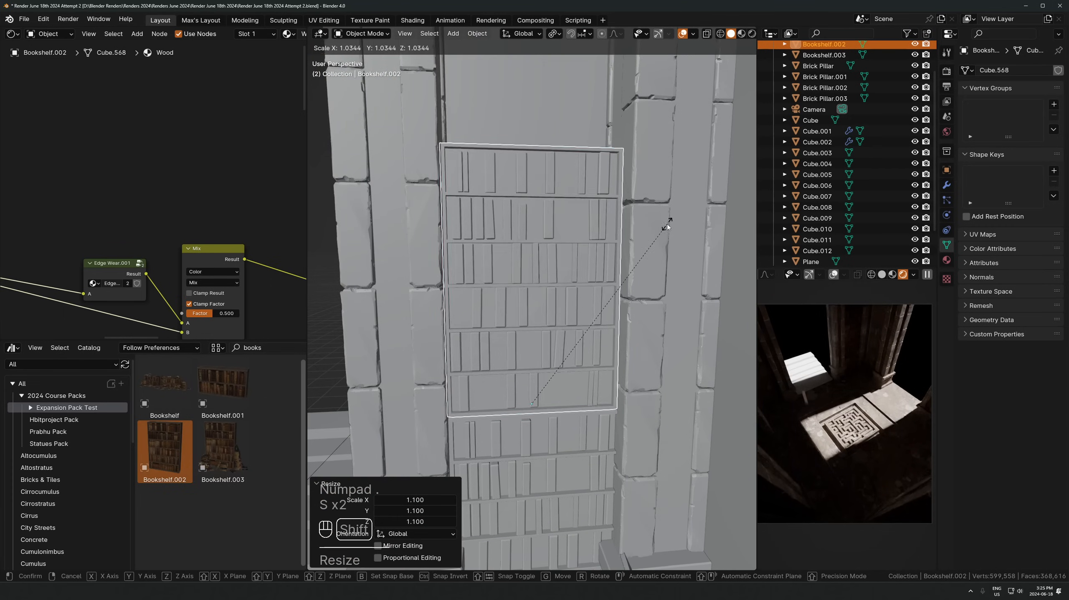
click(670, 223)
Make a linked duplicate of the upper bookshelf about 3.12 m higher along Z to extend the shelf wall upward
scroll(589, 261, down, 3)
key(alt+d)
key(z)
click(576, 223)
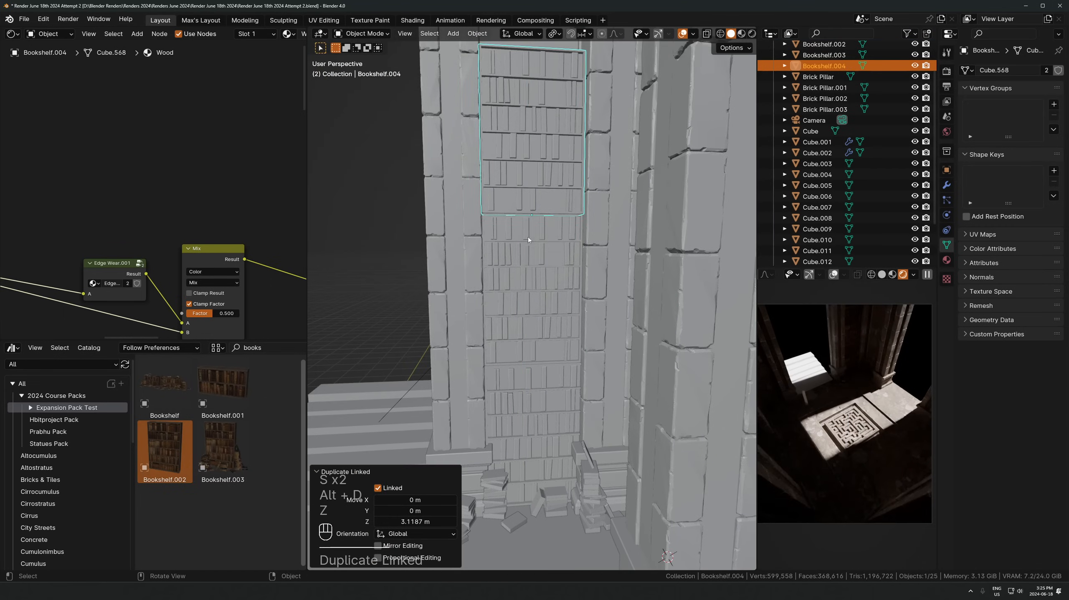
middle_drag(418, 411, 602, 424)
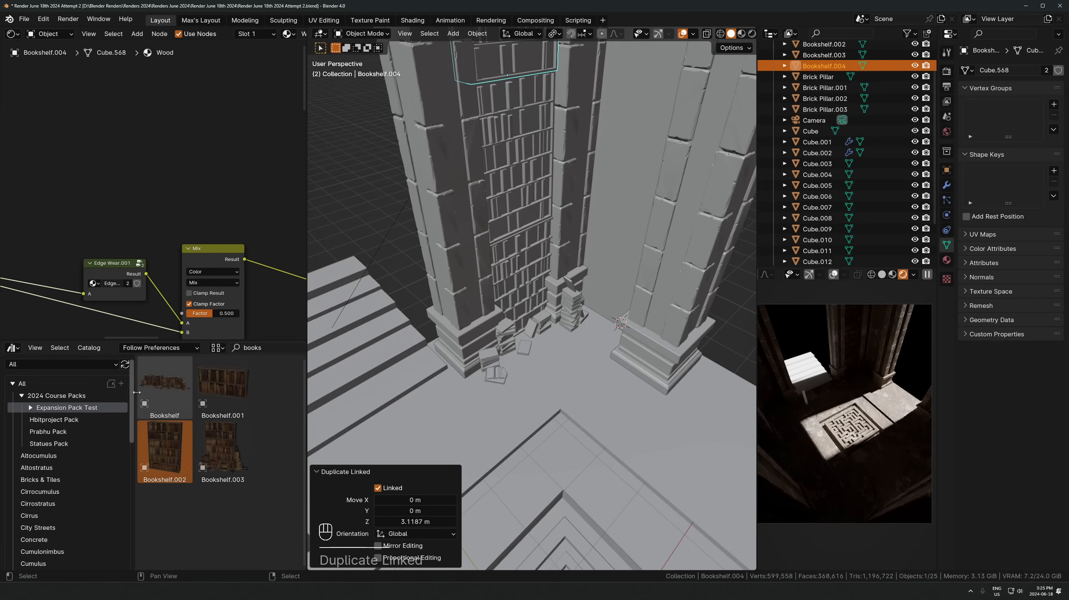
Place the Bookshelf asset near the pillars and reposition it horizontally, with a final shift of about -0.80 m in X and 0.41 m in Y
drag(164, 384, 595, 402)
middle_drag(659, 447, 458, 421)
shift+middle_drag(458, 420, 639, 374)
key(g)
key(shift+z)
click(491, 300)
key(g)
key(shift+z)
click(599, 309)
Scale the new book rows down slightly and fit them between the pillars, shifting about -0.31 m in X and 0.12 m in Y, plus a small further adjustment
key(s)
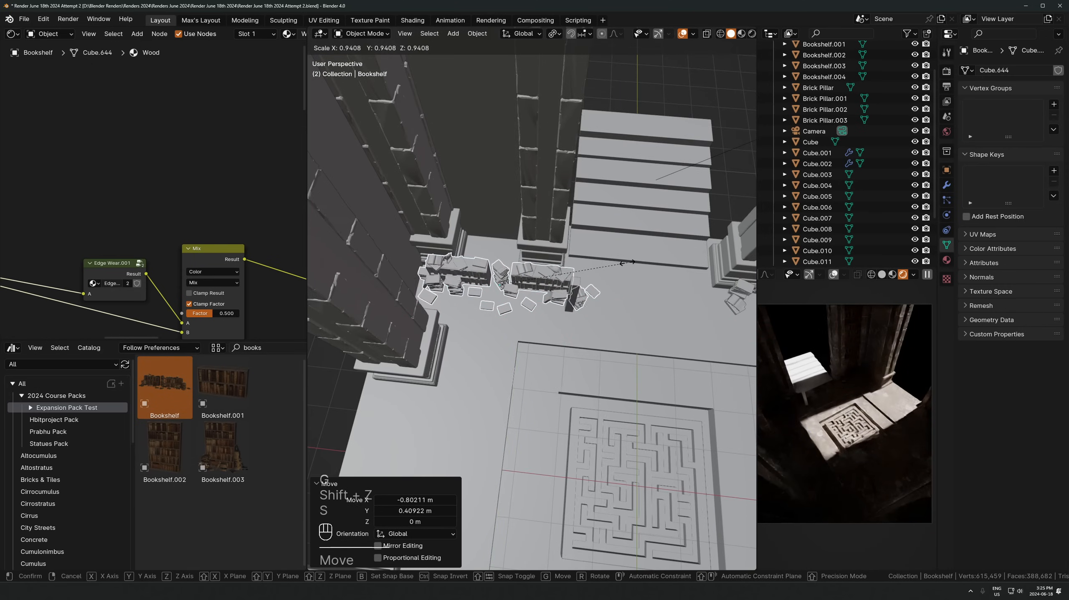
click(593, 282)
key(g)
key(shift+z)
click(557, 226)
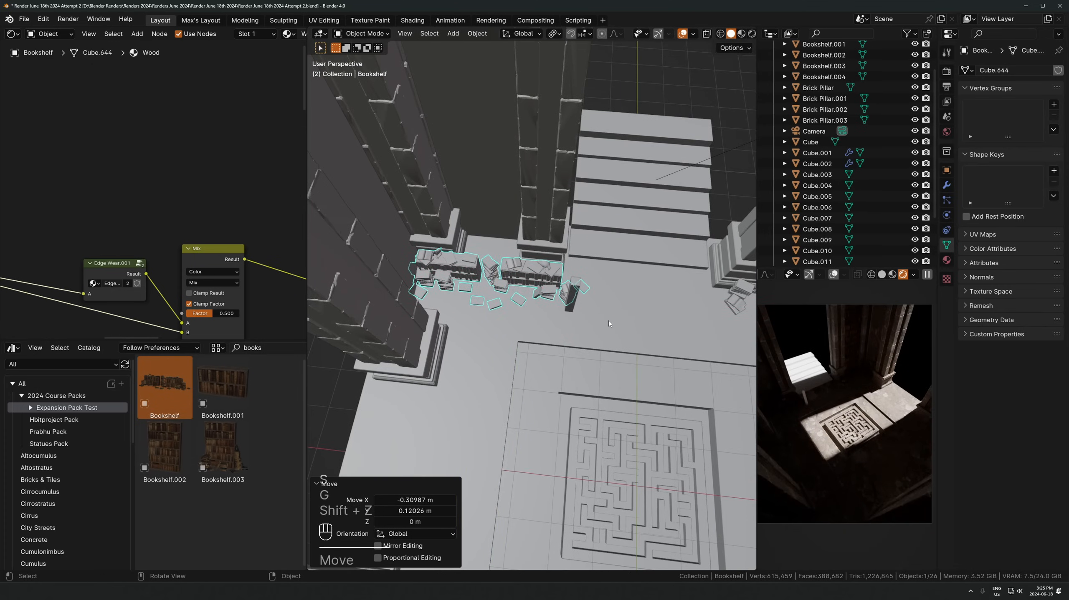
key(g)
key(shift+z)
click(608, 321)
Make linked duplicates of the three stacked bookshelves and place them about -8.91 m along X between the opposite pillars
scroll(644, 257, down, 3)
shift+middle_drag(644, 258, 526, 246)
middle_drag(543, 264, 604, 244)
click(542, 299)
click(543, 298)
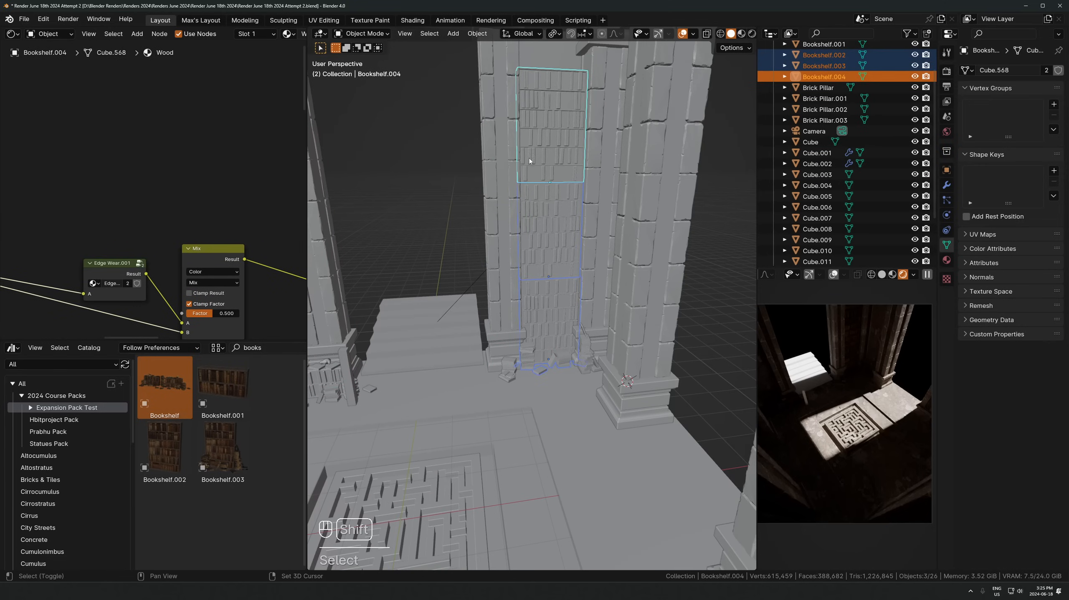
key(alt+d)
key(x)
shift+middle_drag(538, 285, 441, 303)
click(346, 327)
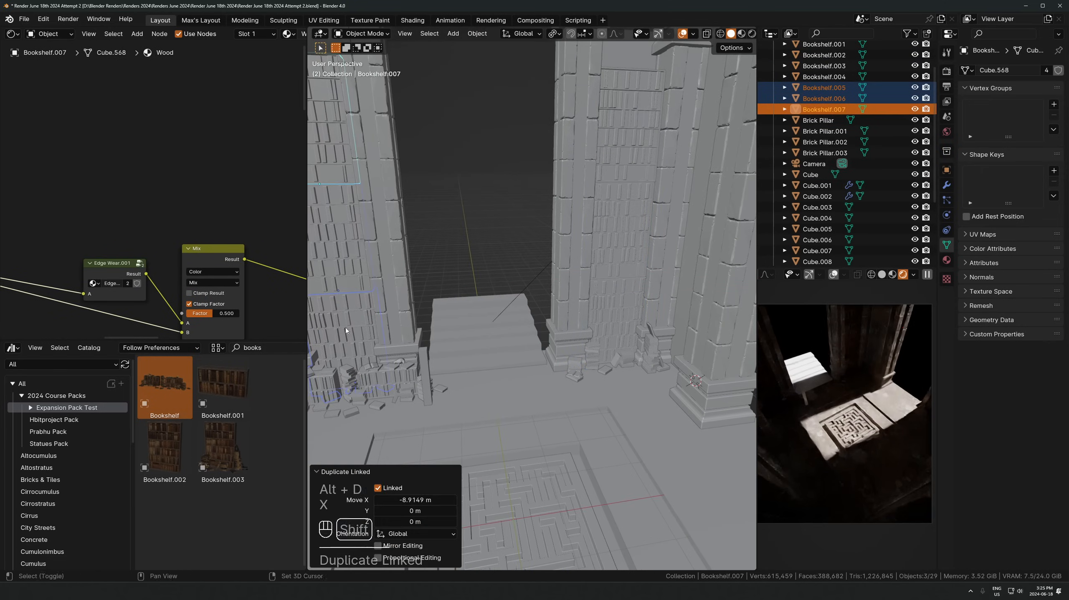
Nudge the duplicated bookshelf stack about -0.05 m along X to align it between its pillars
middle_drag(346, 327, 506, 319)
key(g)
key(x)
click(588, 369)
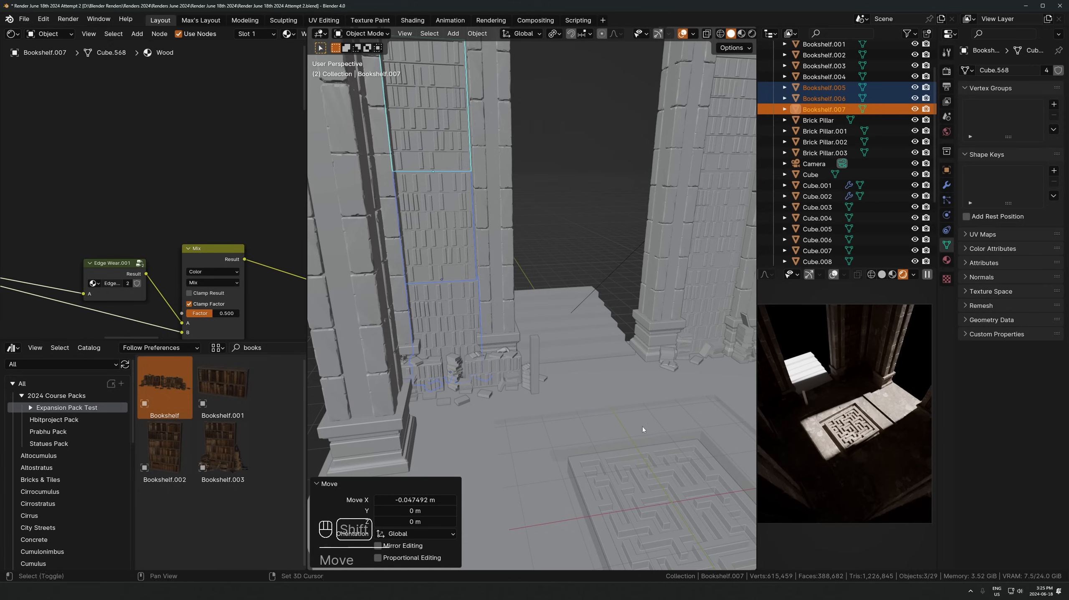
shift+middle_drag(642, 426, 573, 383)
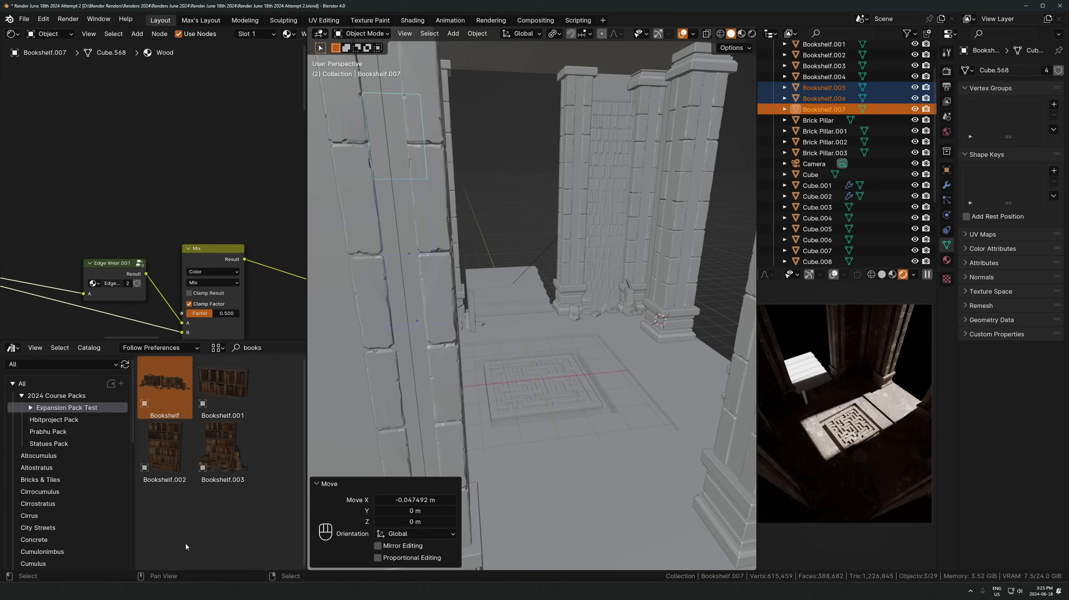
Make a linked duplicate of a full bookshelf from the original stack, move it toward the neighbouring pillar gap, and lower it about 1.22 m along Z
click(618, 269)
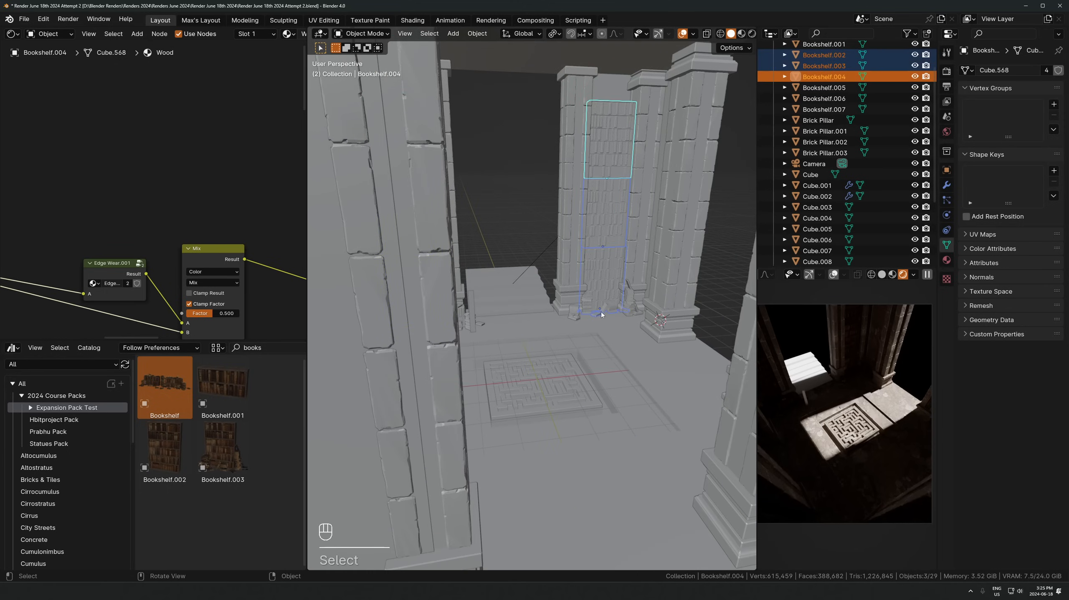
key(KP_Decimal)
key(alt+d)
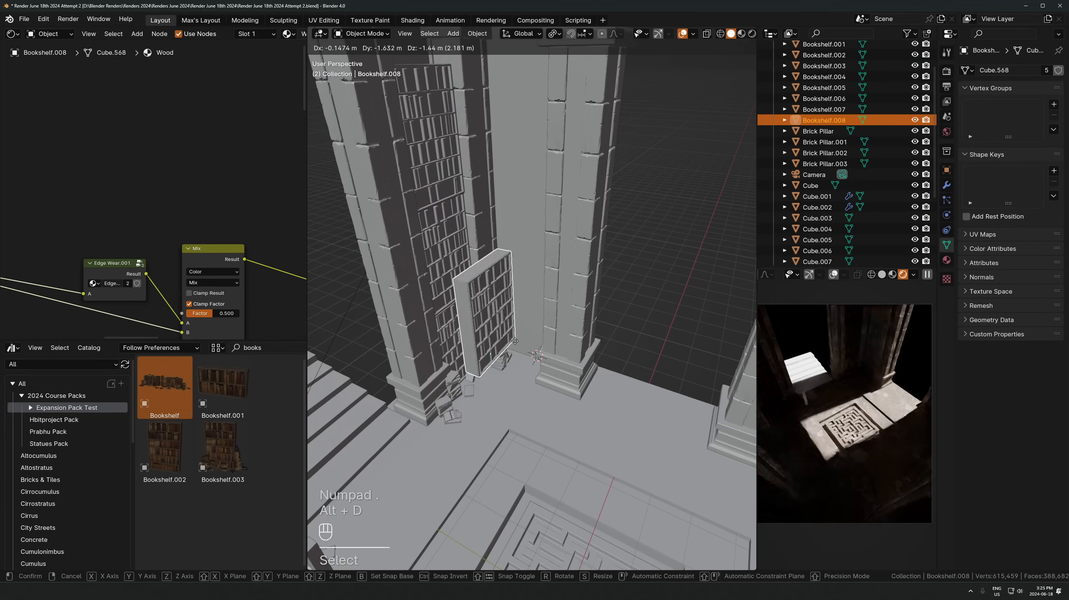
click(531, 323)
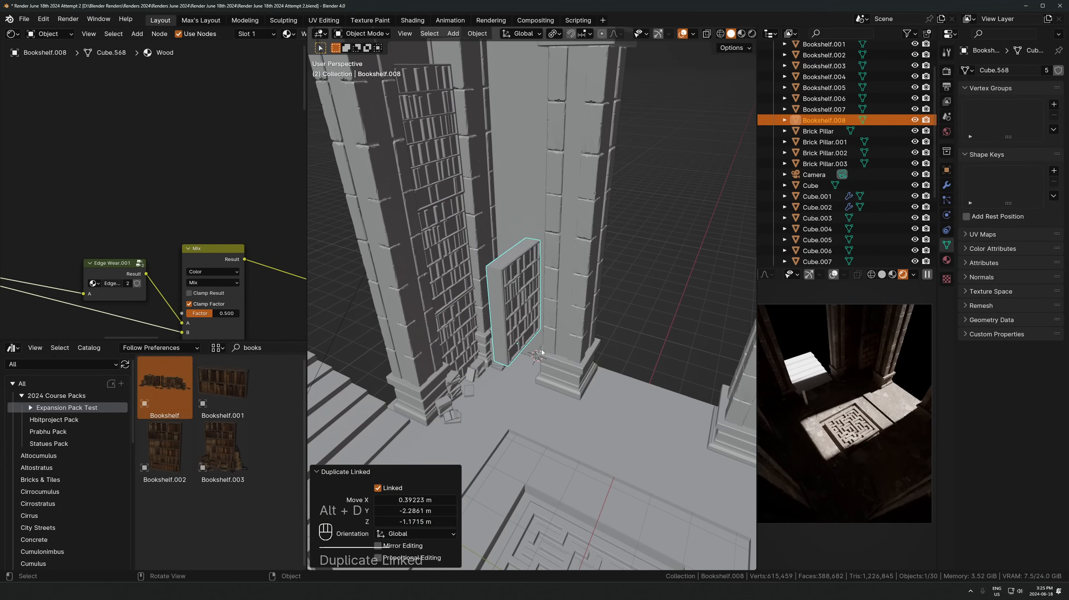
key(g)
key(z)
click(543, 375)
Rotate the duplicated bookshelf -90° around Z and move it about 1.00 m in X and 0.84 m in Y into the pillar gap
key(KP_Decimal)
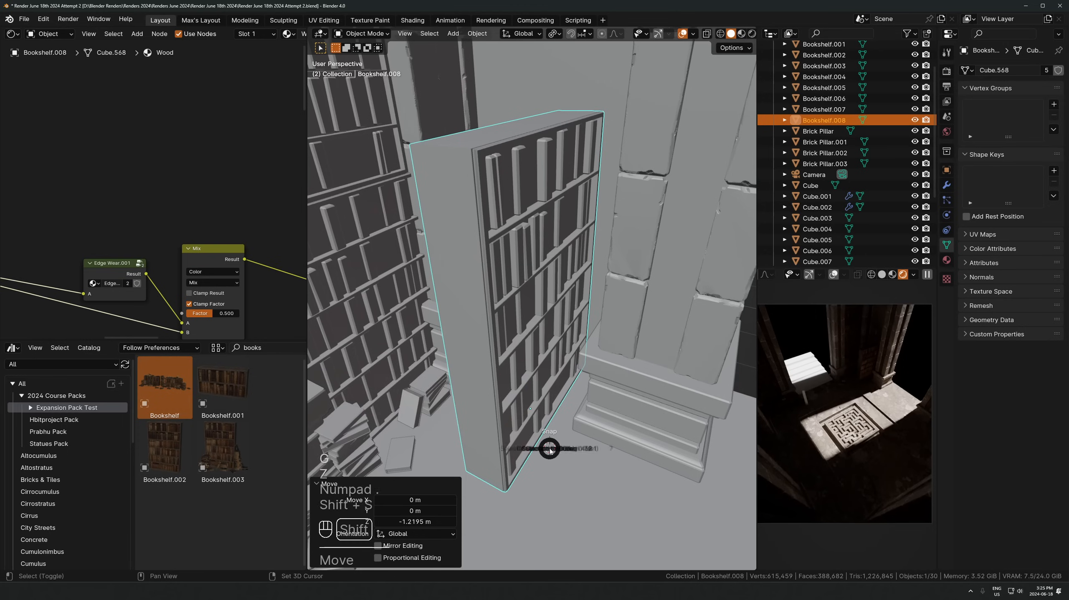
click(475, 408)
scroll(588, 349, down, 1)
key(r)
key(9)
key(0)
click(597, 364)
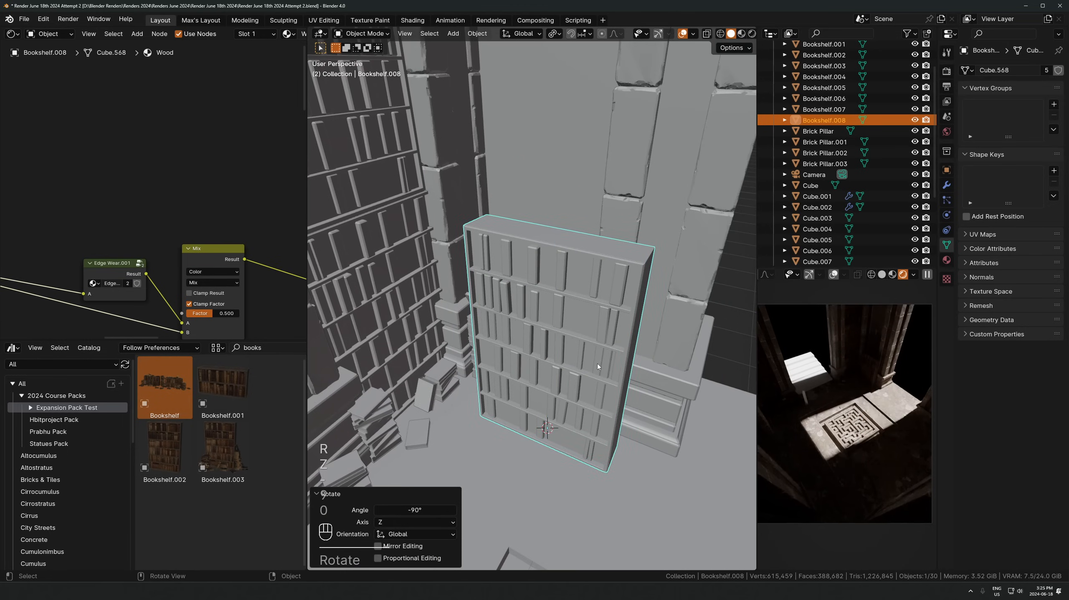
key(g)
key(shift+z)
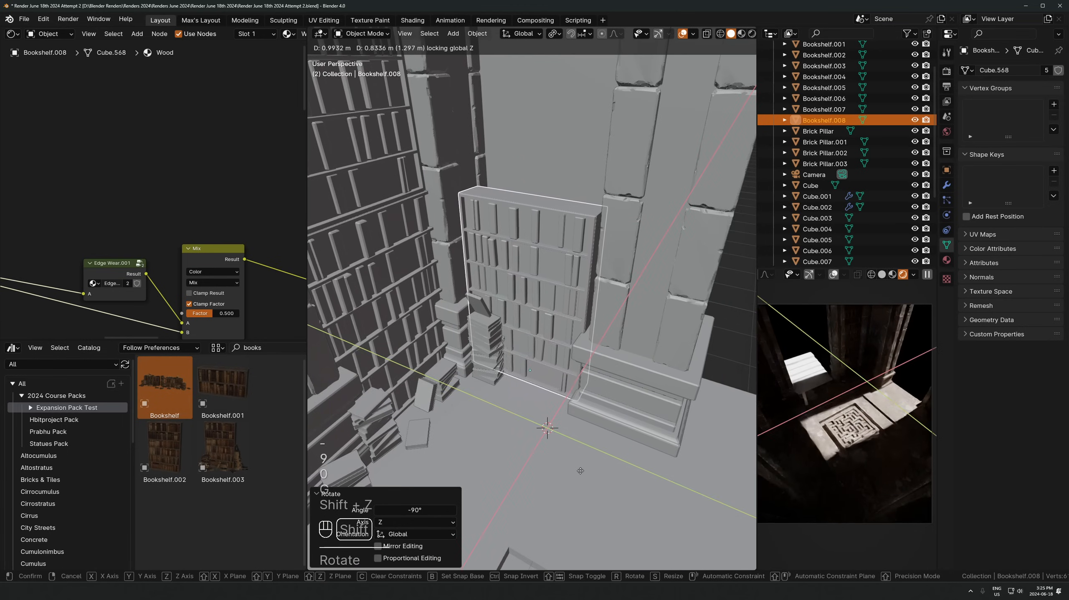
click(631, 455)
Fine-tune the rotated bookshelf's position along X and Y so it sits against the neighbouring pillar
key(g)
key(x)
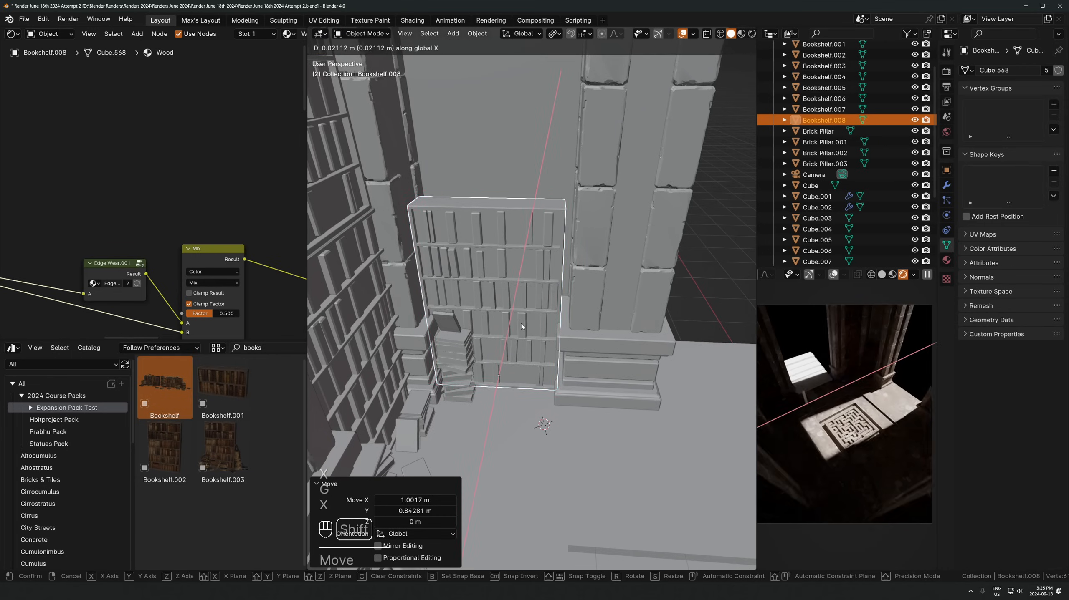
shift+click(522, 324)
key(g)
key(y)
shift+click(539, 318)
Make linked duplicates of the original stack's two upper bookshelves, offset about 1.49 m in X and -1.58 m in Y
scroll(519, 277, down, 2)
click(386, 192)
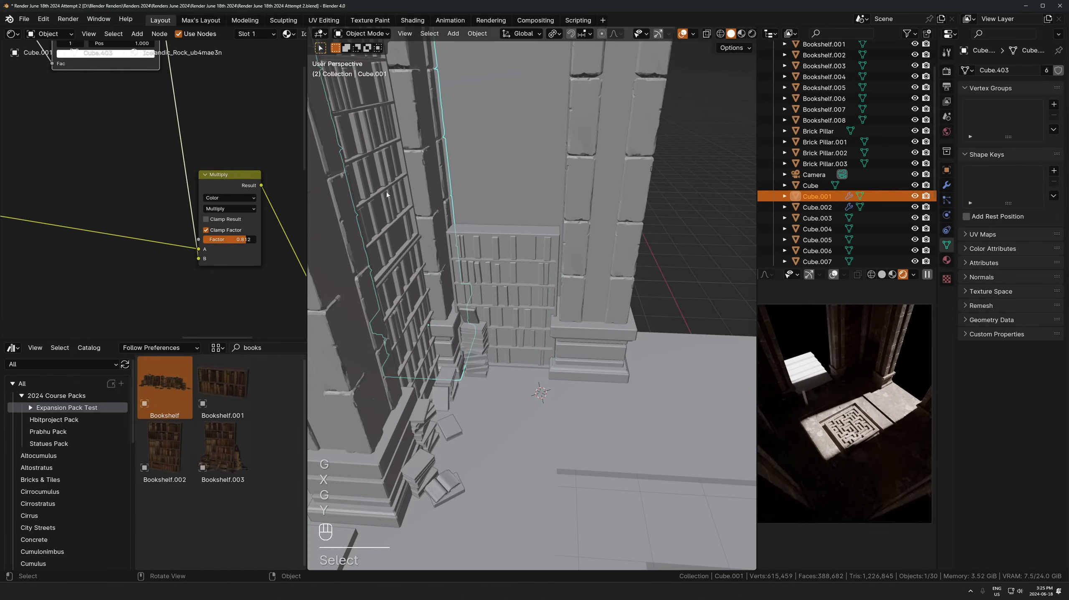
click(384, 134)
middle_drag(385, 134, 416, 226)
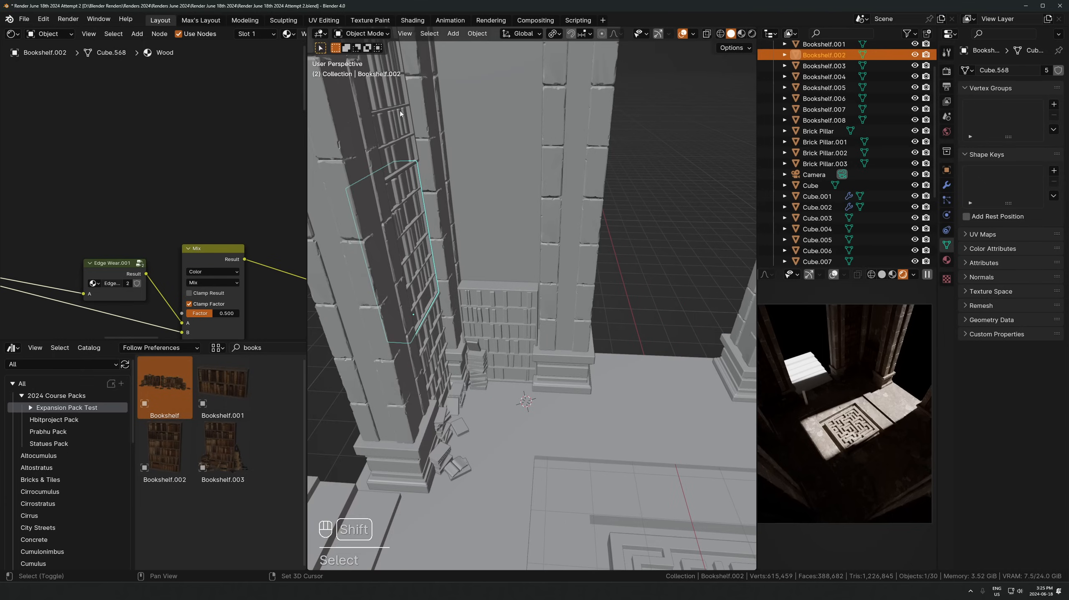
shift+click(400, 112)
middle_drag(401, 118, 458, 260)
key(alt+d)
key(shift+z)
click(488, 248)
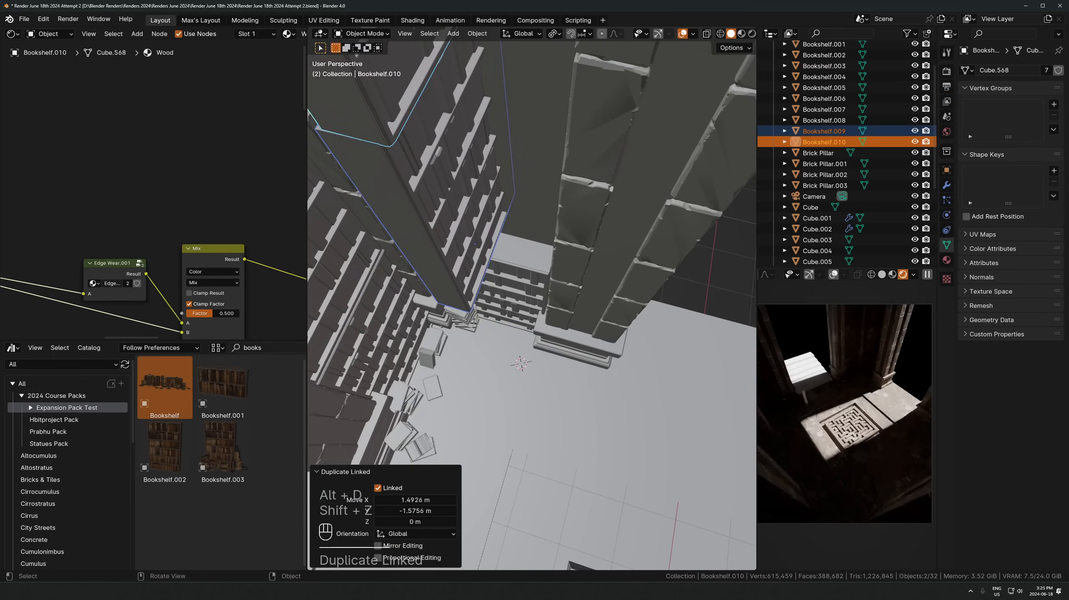
Rotate the two upper duplicates -90° around Z and align them above the side bookshelf, ending with a shift of about 0.11 m in X and -0.15 m in Y
text(rz-90)
click(565, 267)
key(g)
key(shift+z)
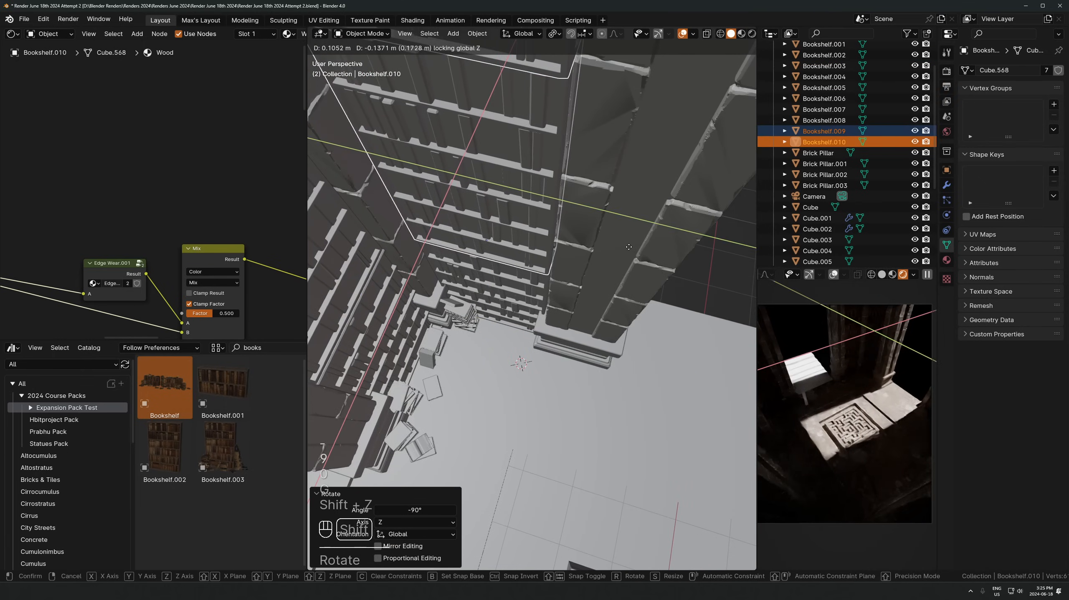
click(631, 250)
middle_drag(631, 250, 552, 295)
key(KP_0)
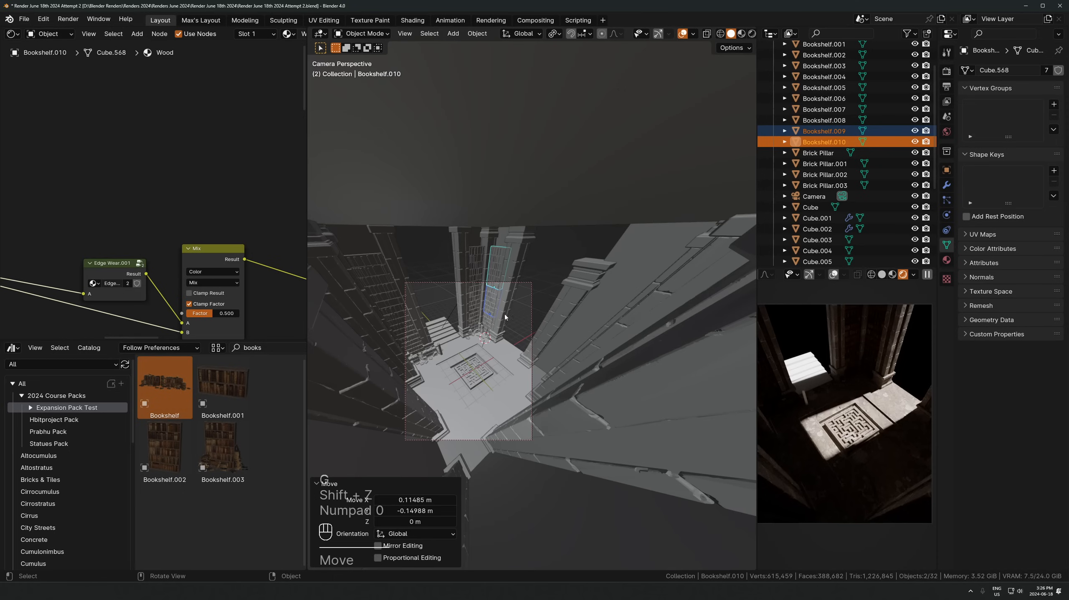
Make linked duplicates of the complete side bookshelf stack and move them along negative Y into the next pillar gap
shift+click(488, 322)
scroll(533, 296, up, 3)
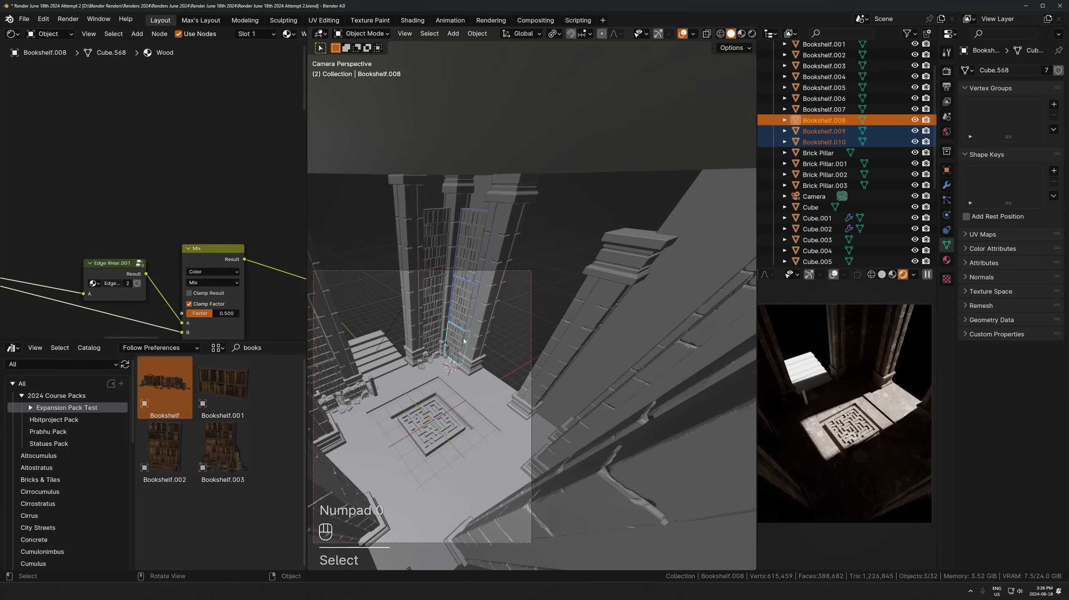
key(alt+d)
key(x)
key(y)
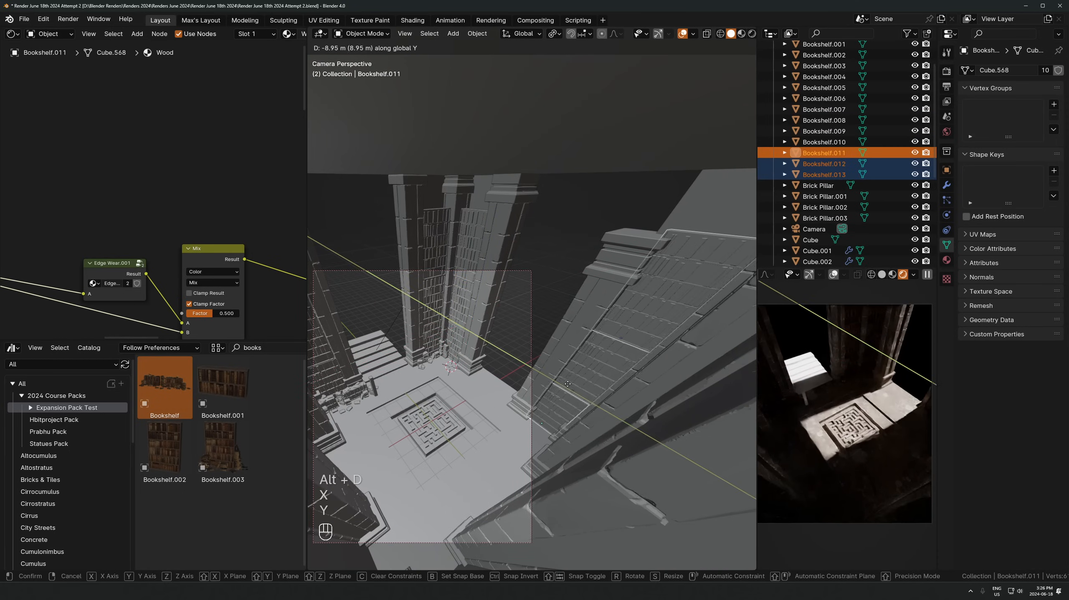
click(604, 396)
Replace the new stack's lowest shelf with a linked duplicate of the fallen-books bookshelf, offset about 0.69 m in X and -10.57 m in Y
click(456, 340)
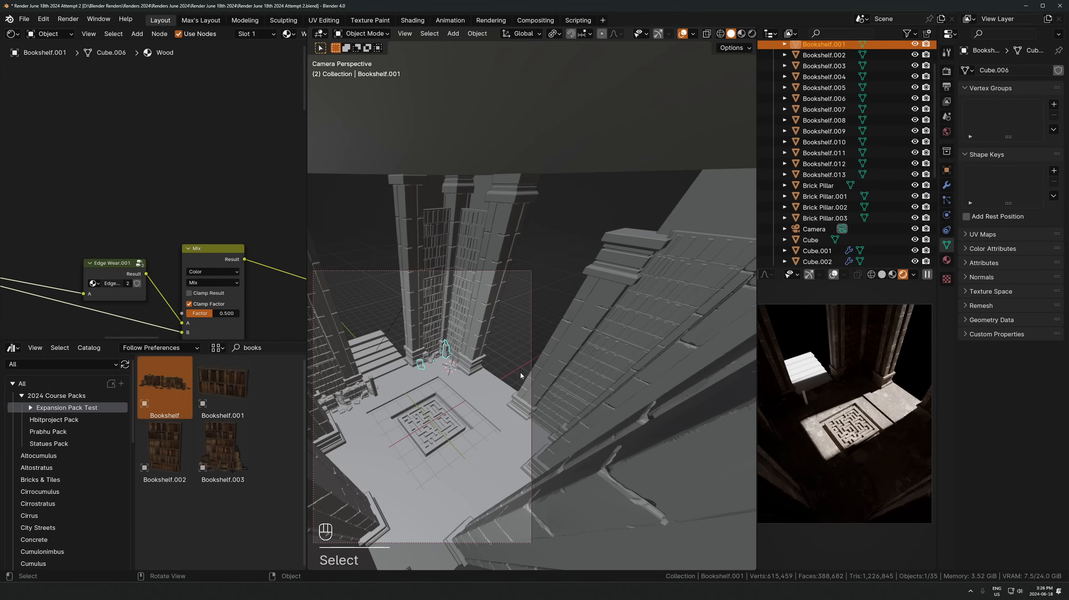
key(x)
click(525, 405)
key(alt+d)
key(shift+z)
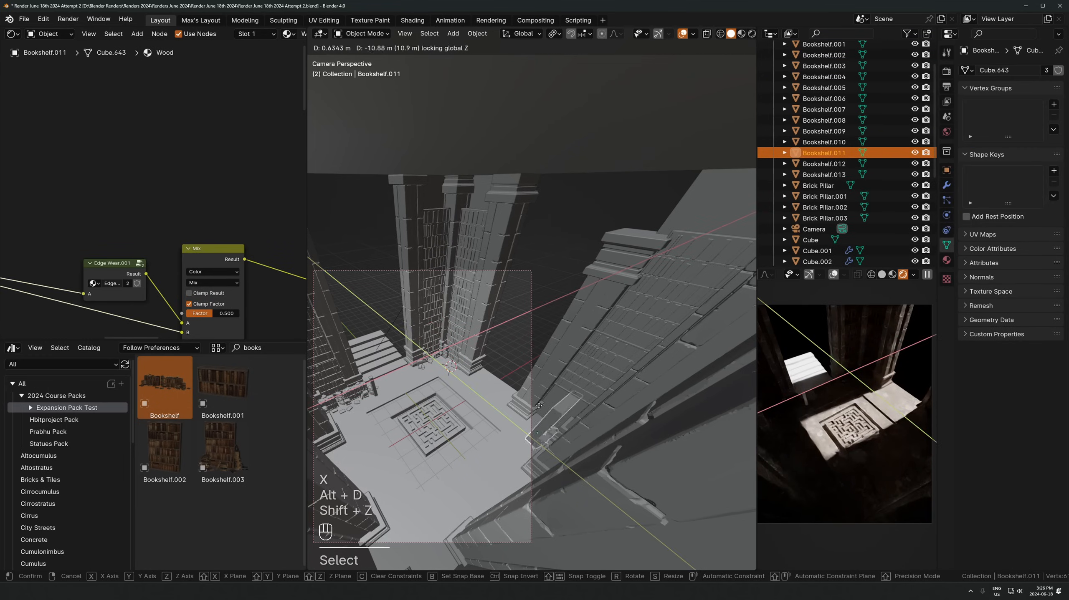
click(539, 406)
key(r)
key(s)
key(minus)
key(9)
key(0)
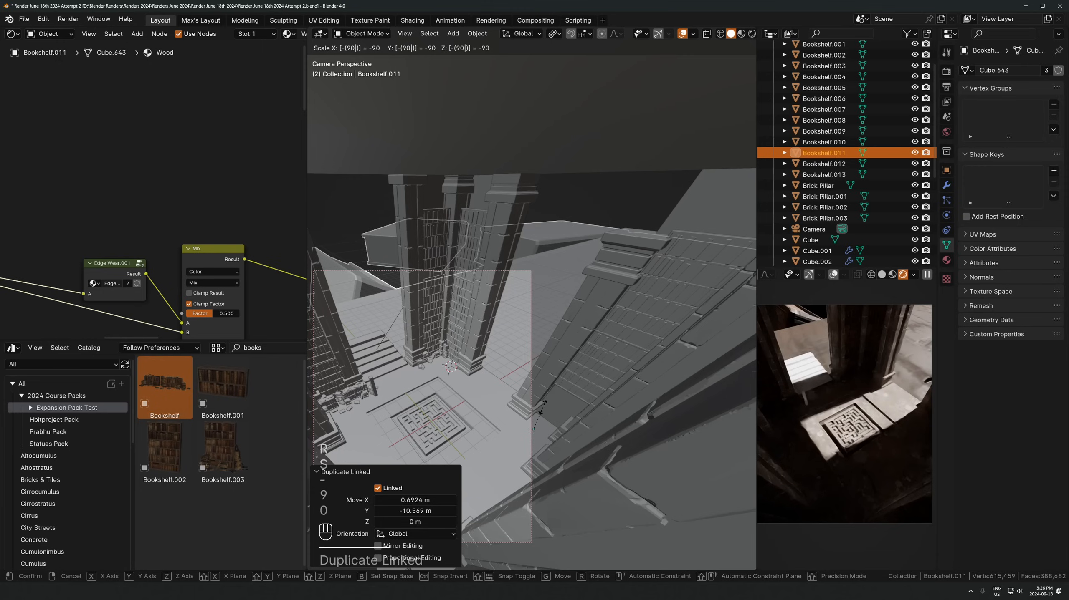
key(Escape)
Rotate the duplicated fallen-books bookshelf 90° and another 180° around Z so that it faces into the room
key(r)
key(z)
key(0)
click(539, 406)
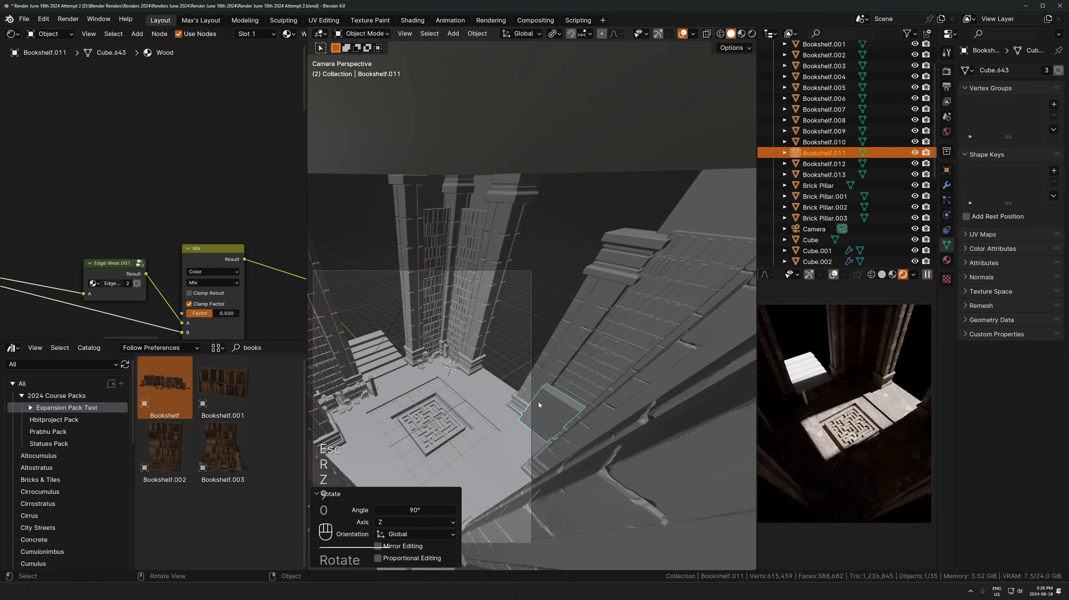
text(rz180)
click(540, 406)
Move the fallen-books bookshelf about 0.73 m in X and -0.33 m in Y, and refine it by about 0.04 m in X and 0.22 m in Y
key(g)
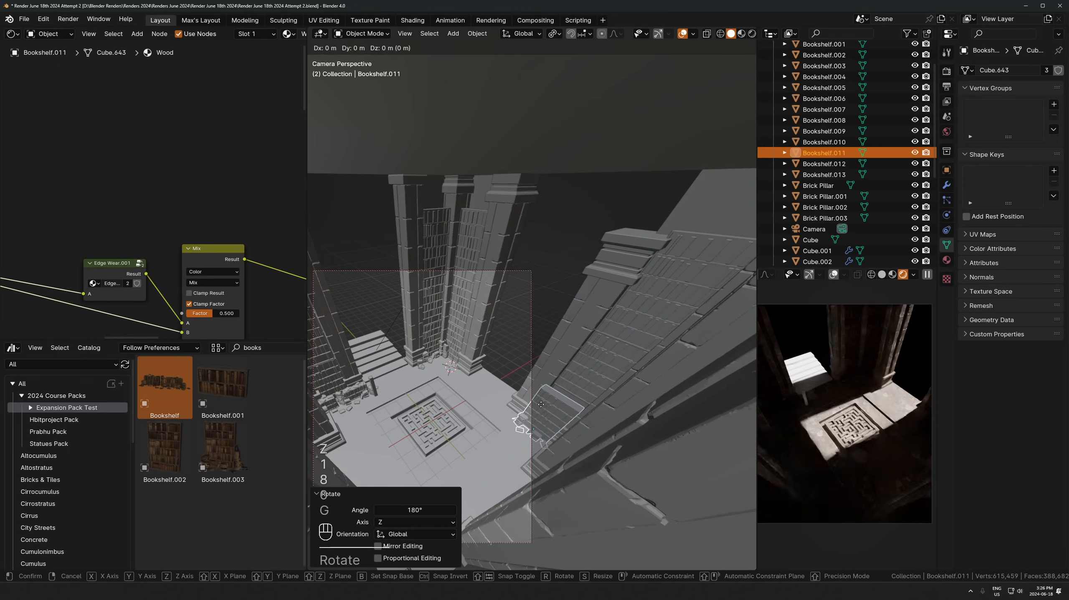
key(shift+z)
click(562, 405)
key(KP_Decimal)
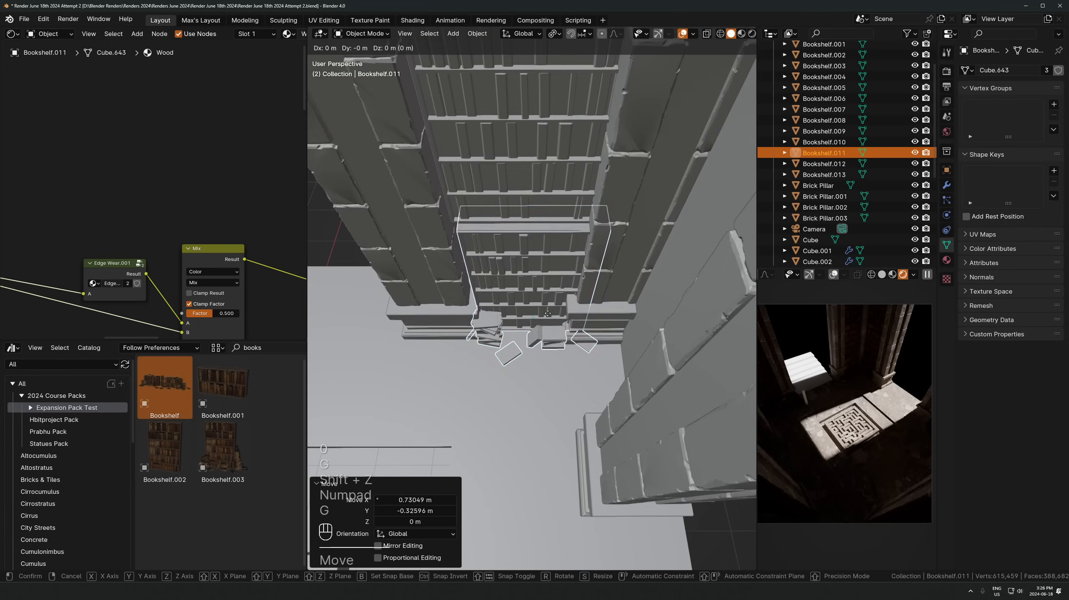
key(g)
key(shift+z)
click(528, 336)
key(KP_0)
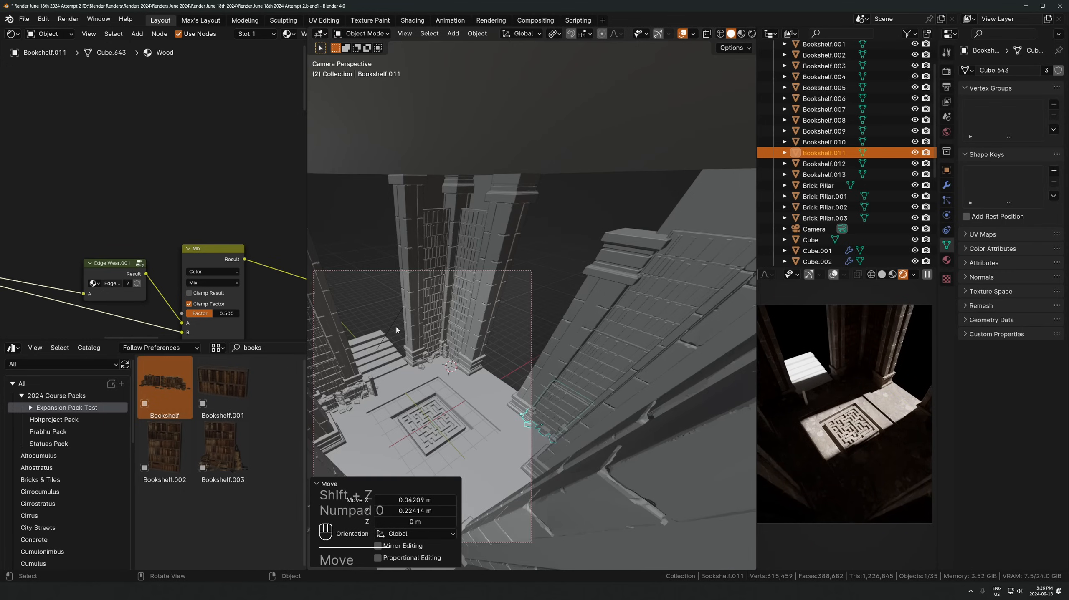
Link the stone material of the floor plane to the staircase
shift+click(398, 357)
shift+click(409, 379)
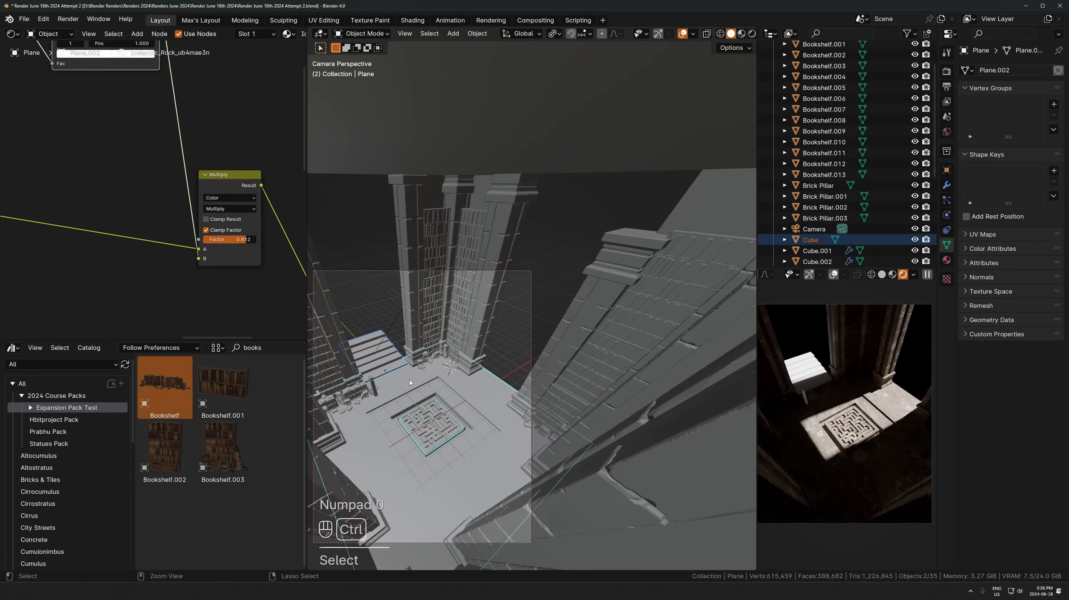
key(ctrl+l)
click(409, 379)
Apply the staircase's scale, unwrap all of its faces in Edit Mode, and save the file
click(387, 360)
key(ctrl+a)
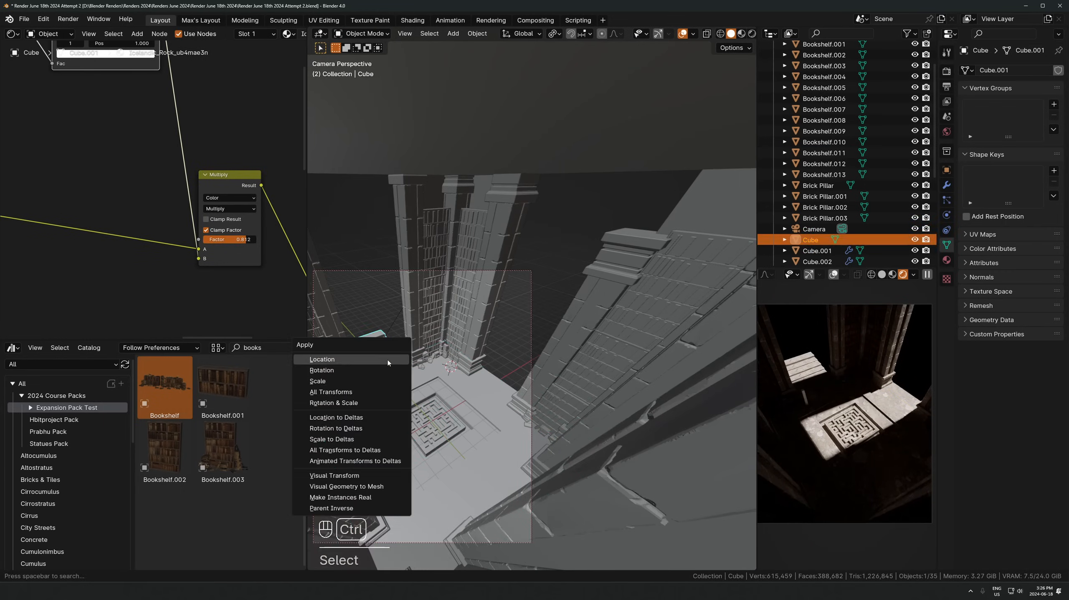
key(s)
key(Tab)
key(a)
key(u)
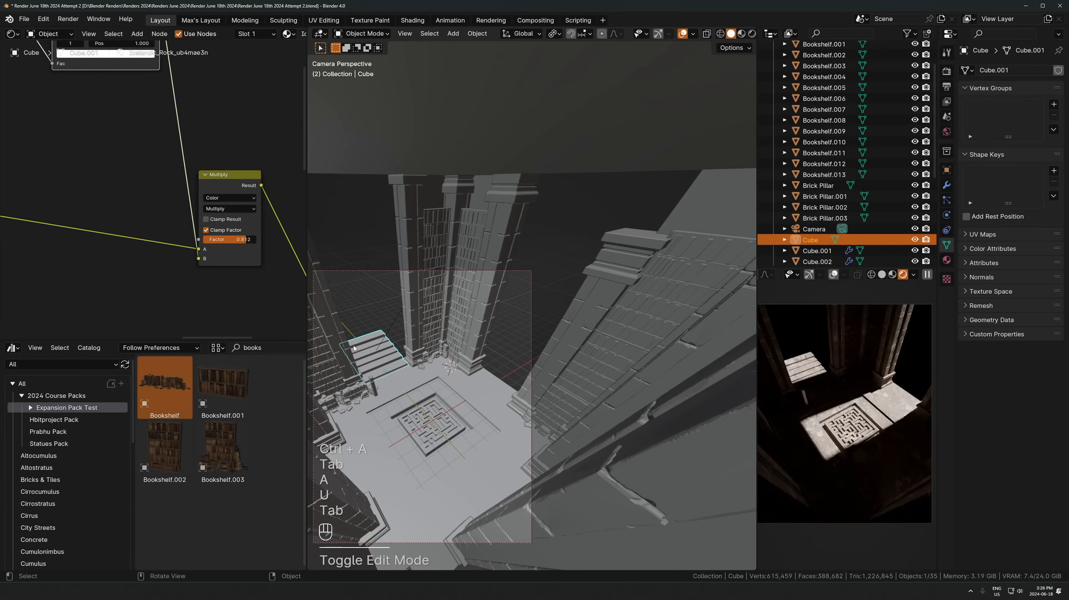
key(ctrl+s)
Add a point light, clear its location to the world origin, and raise it about 1.57 m along Z above the maze floor
middle_drag(523, 493, 433, 494)
key(shift+a)
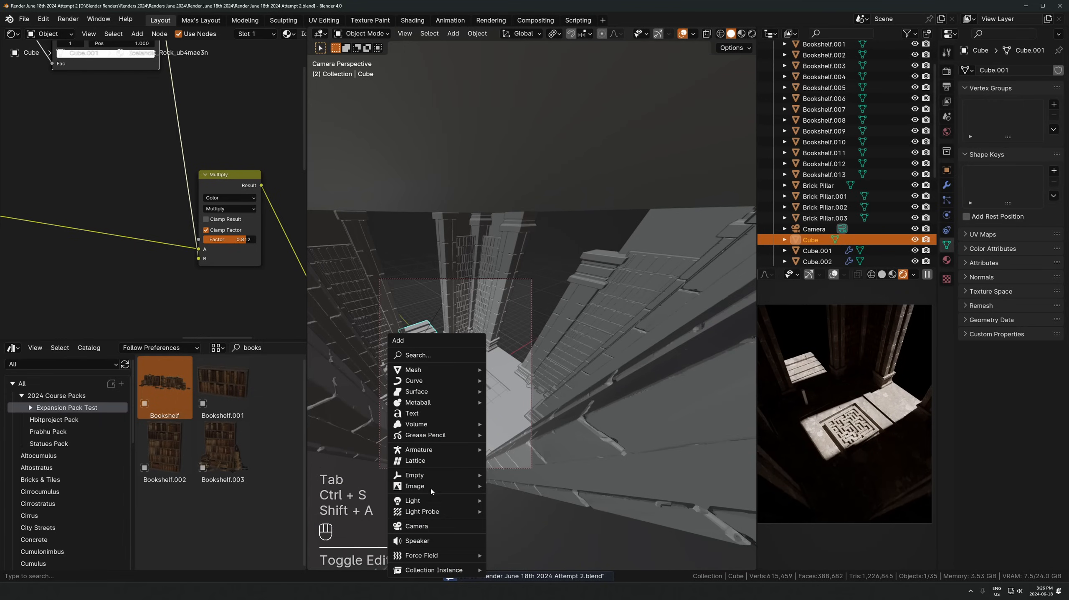
mouse_move(459, 498)
click(510, 501)
key(g)
key(z)
click(488, 503)
key(alt+g)
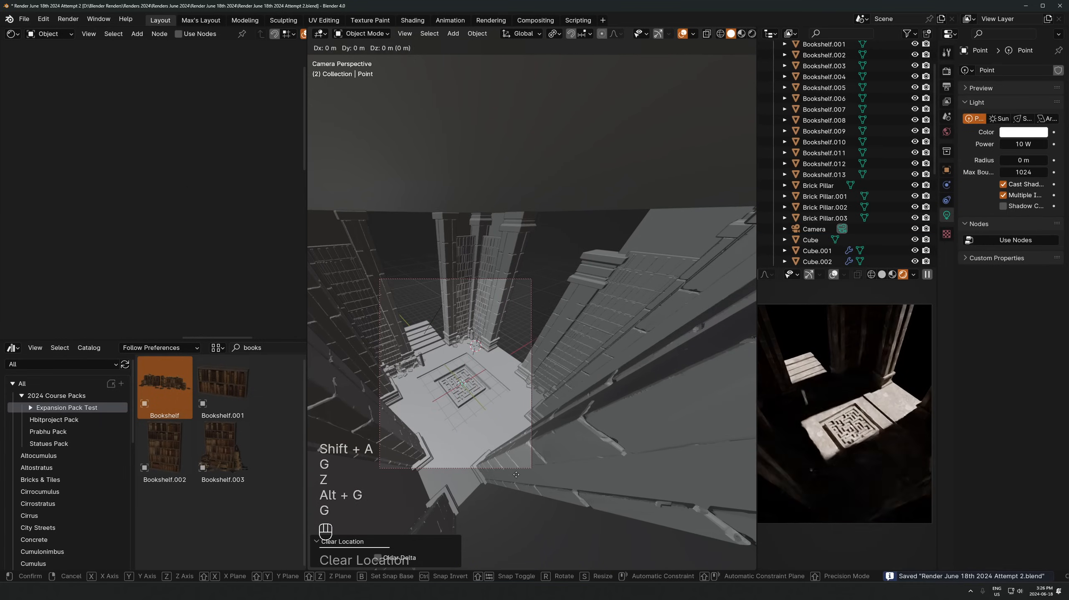
key(g)
key(z)
click(665, 379)
Set the point light's power to 247.3 W and radius to 2.88 m, and sample its color from the floor in the viewport
drag(1014, 160, 1041, 144)
click(1023, 132)
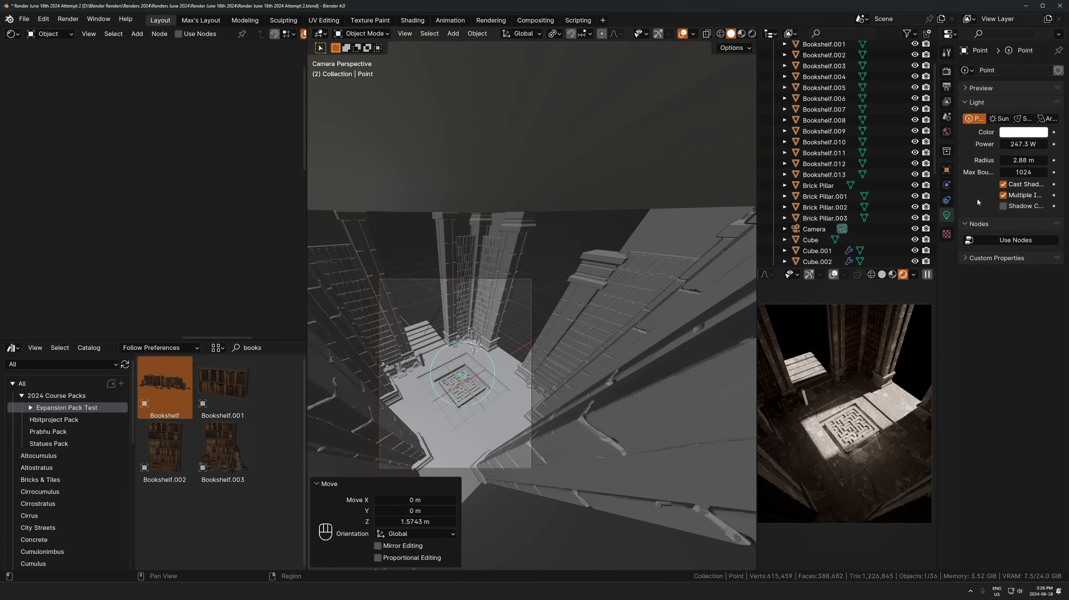
click(1025, 136)
click(1035, 269)
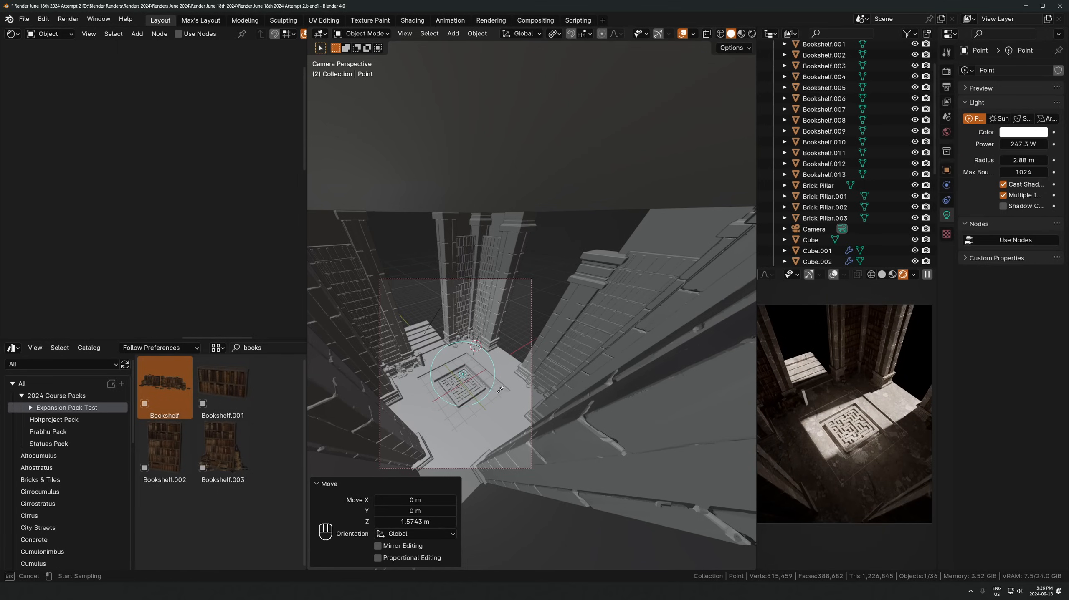
click(497, 394)
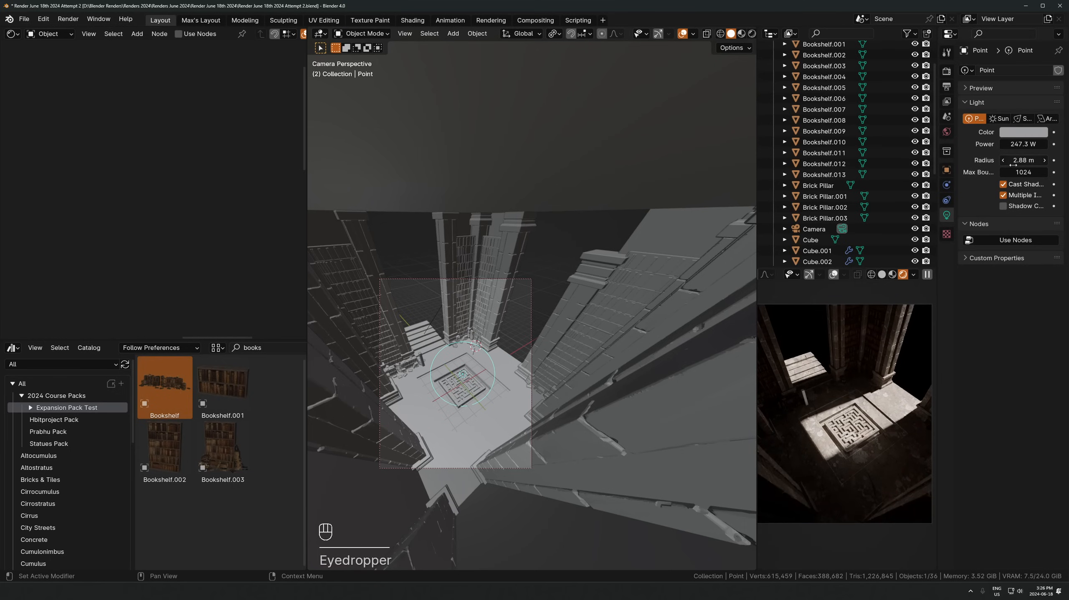
Resample the point light's color from the lit stone floor in the rendered preview
click(1027, 135)
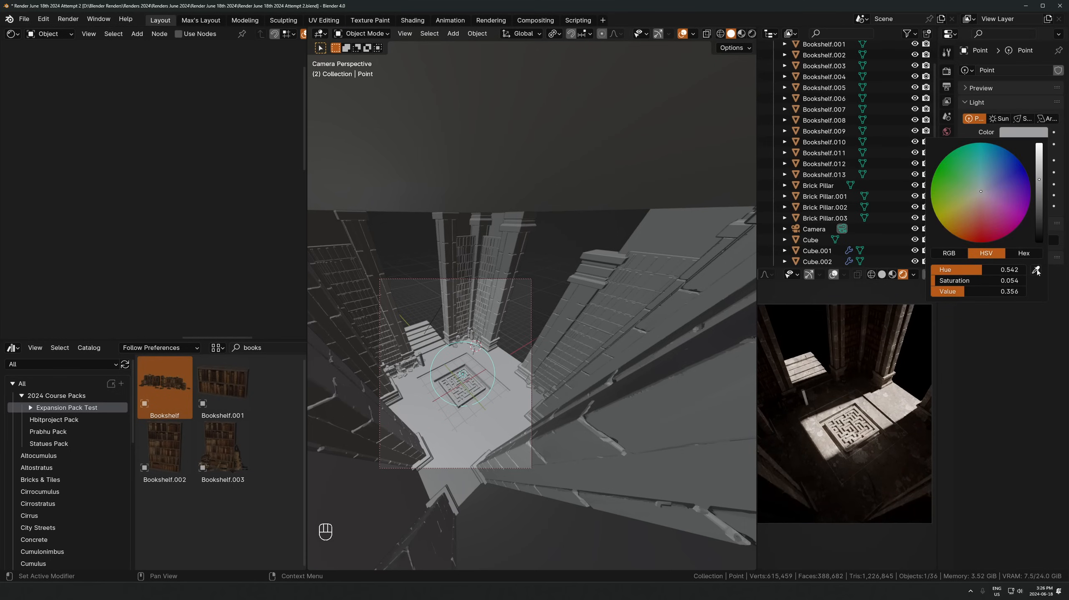
click(1036, 270)
click(884, 403)
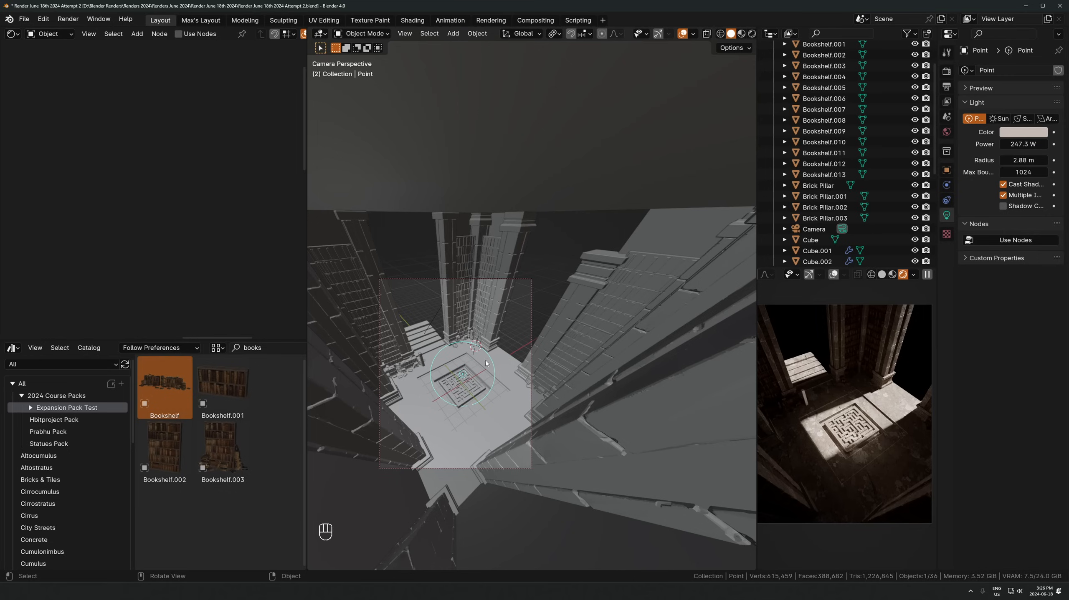
key(KP_Decimal)
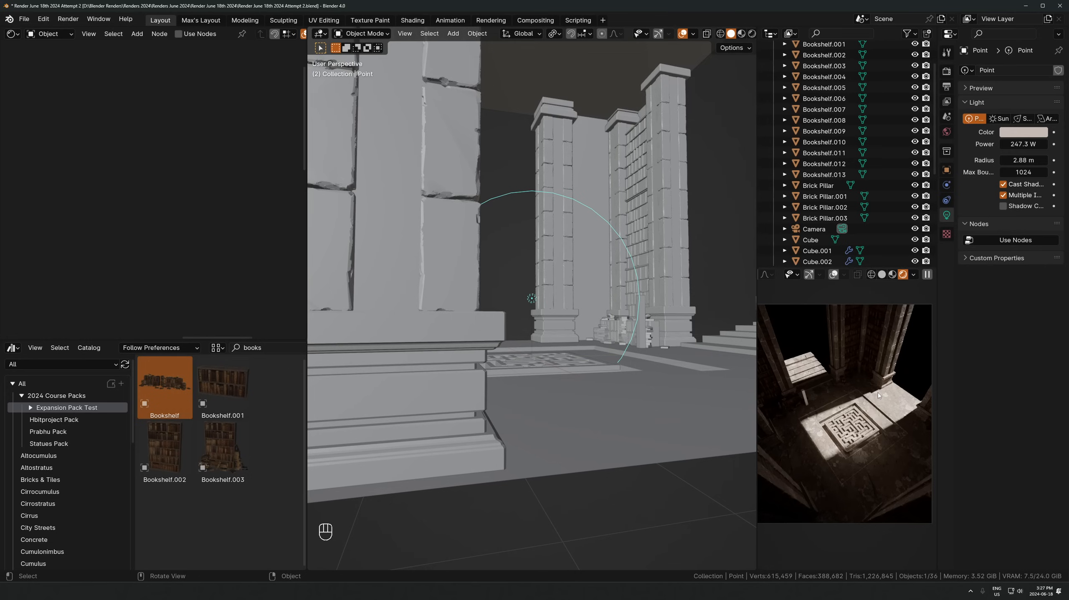
scroll(850, 446, up, 5)
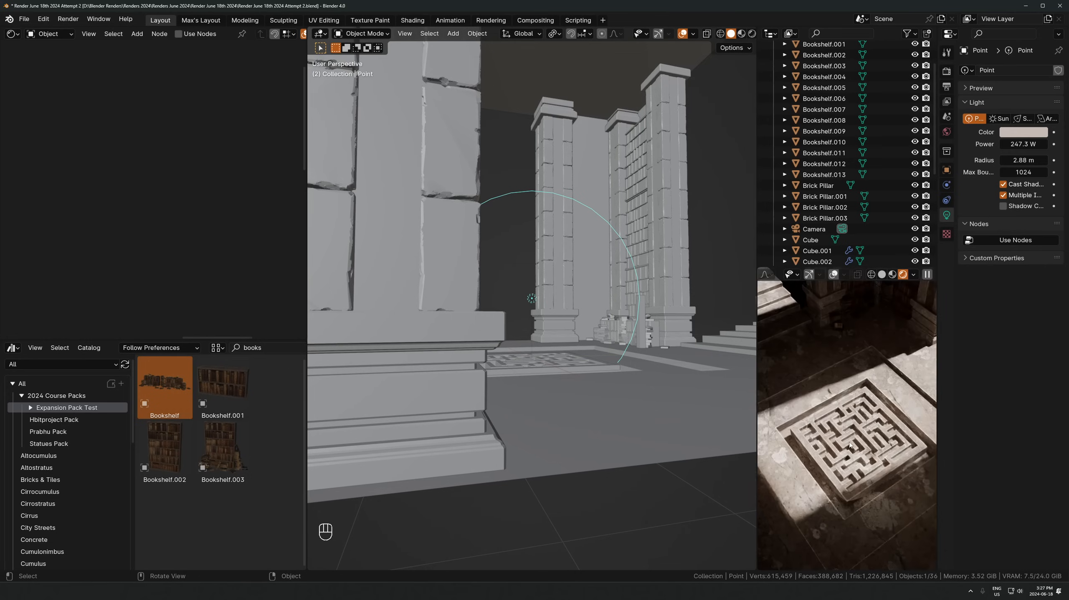
middle_drag(915, 398, 837, 358)
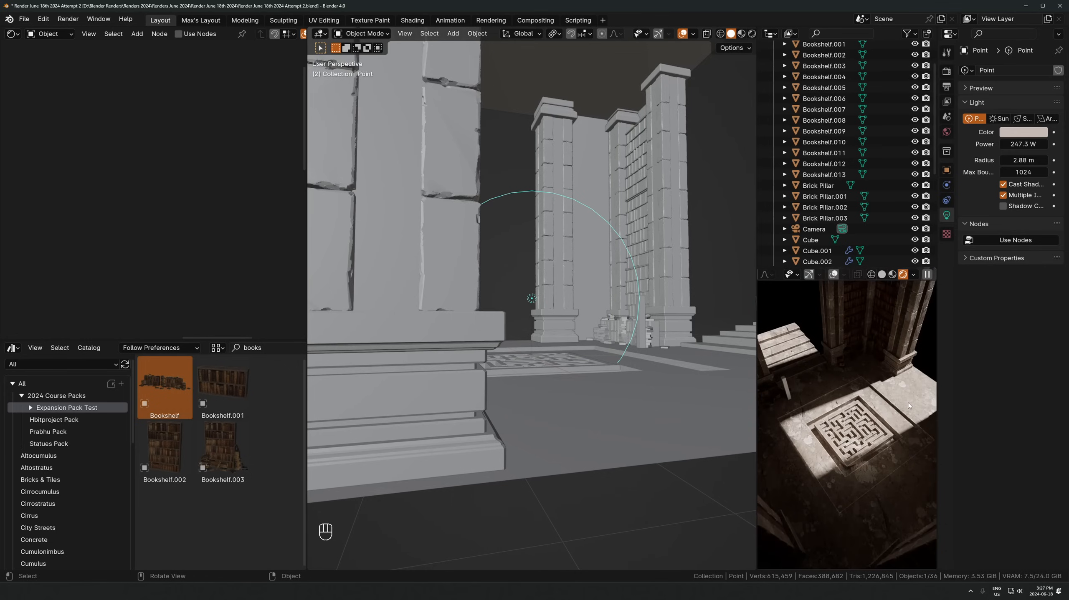
middle_drag(681, 342, 676, 361)
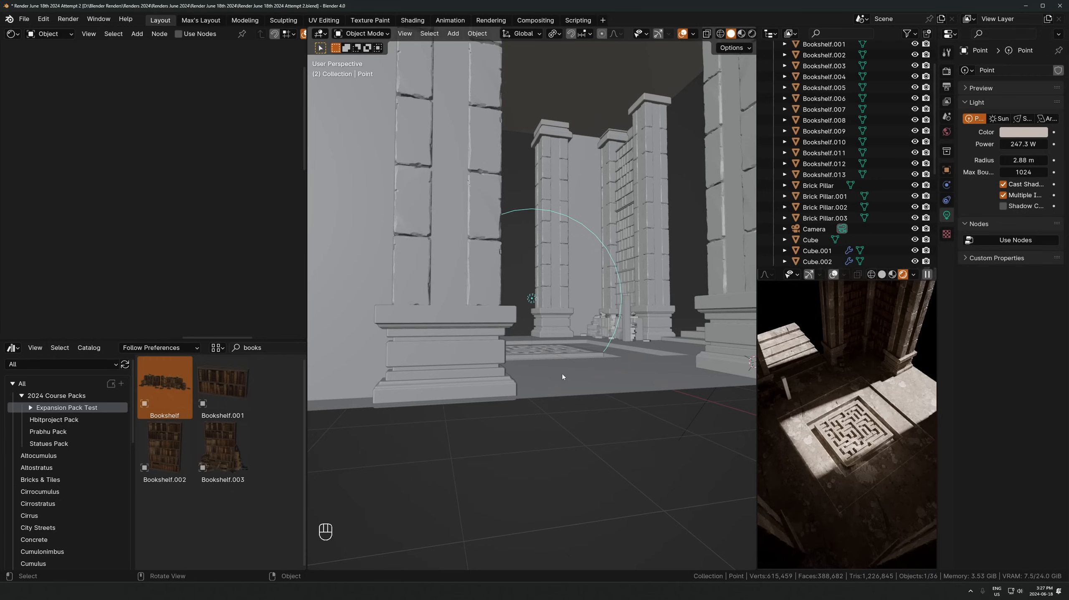
key(Right)
key(KP_0)
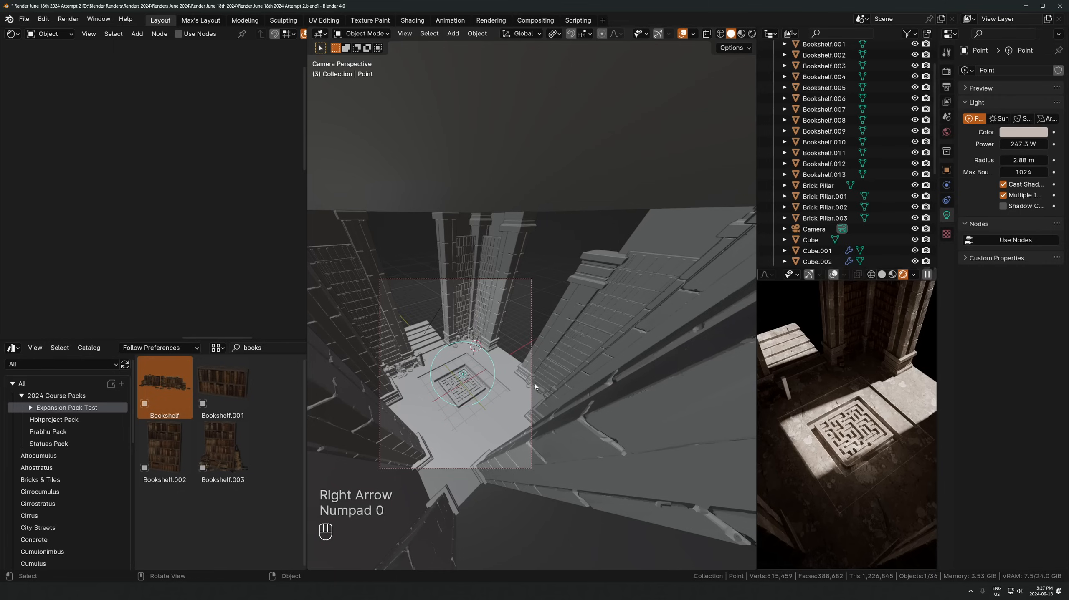
Try the light as a square area light with a size of 4.6 m, rotated 180° about the Y axis
click(1046, 119)
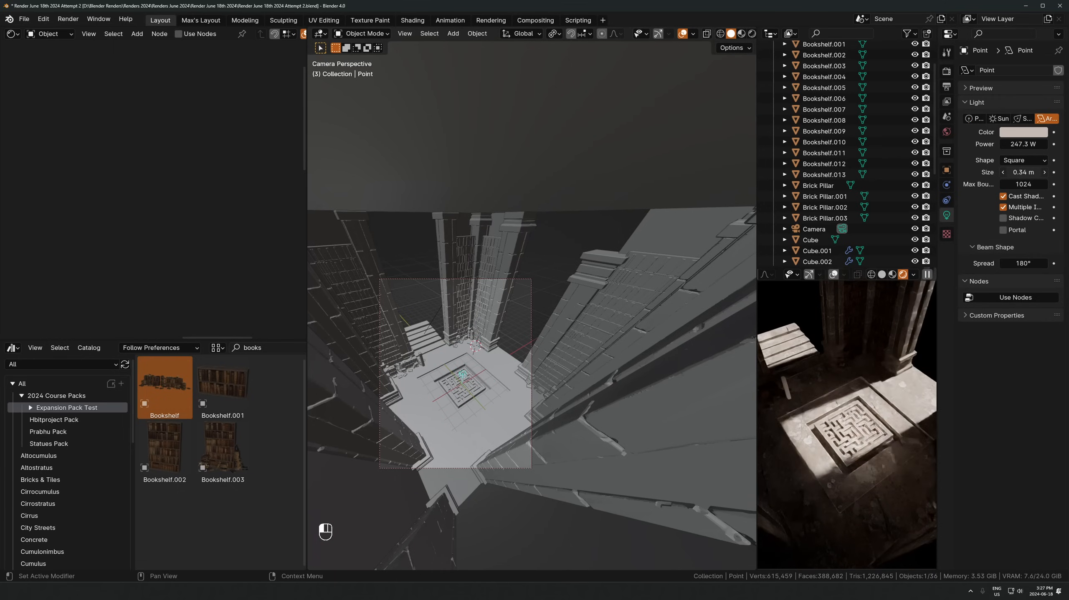
drag(1024, 172, 1043, 172)
text(ry)
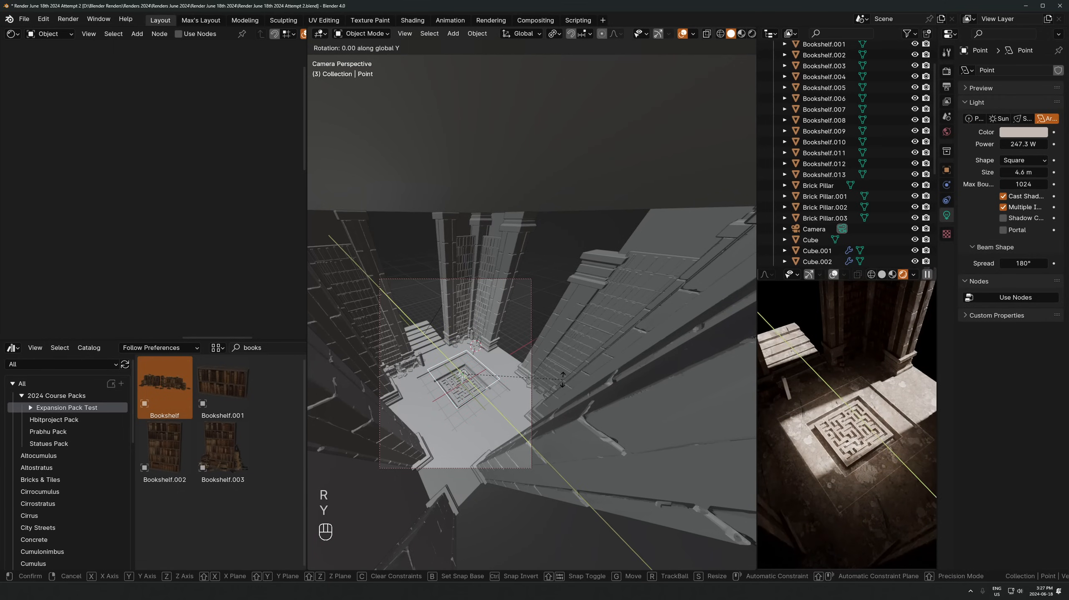
text(180)
click(562, 378)
key(KP_Decimal)
key(KP_Decimal)
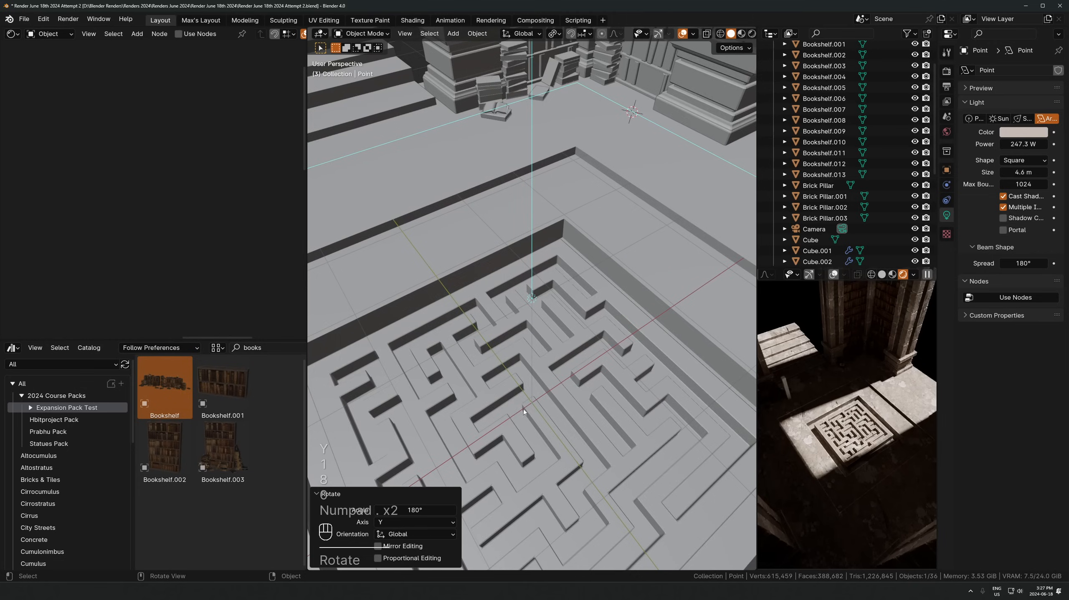
Lower the area light about 1.28 m along Z toward the maze
scroll(539, 342, down, 7)
middle_drag(524, 412, 566, 327)
scroll(566, 327, up, 4)
key(g)
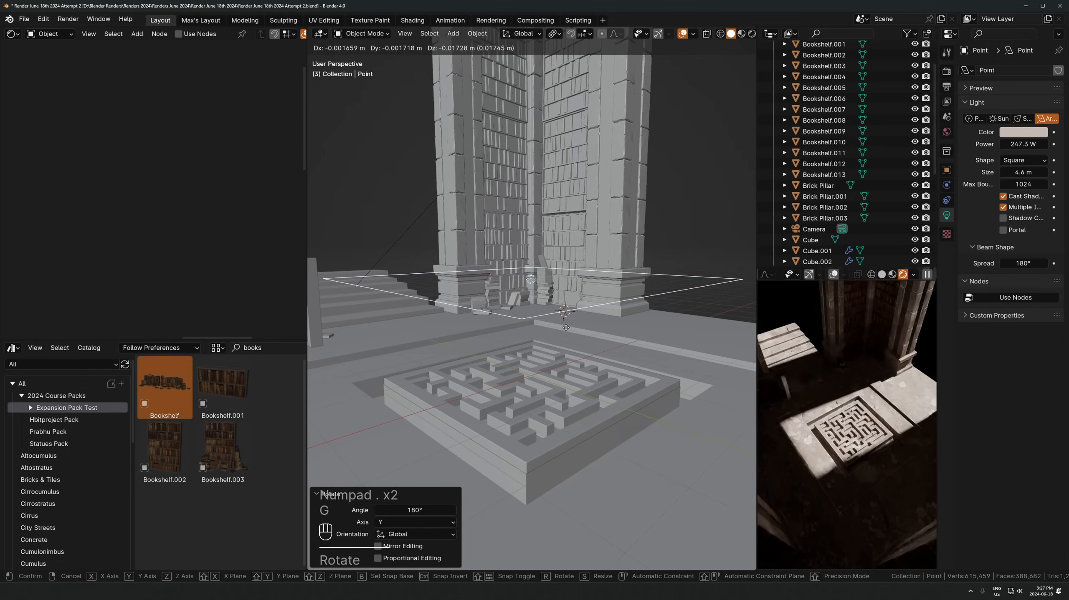
key(z)
click(568, 404)
Turn the area light back into a point light and raise it about 1.68 m along Z
click(974, 119)
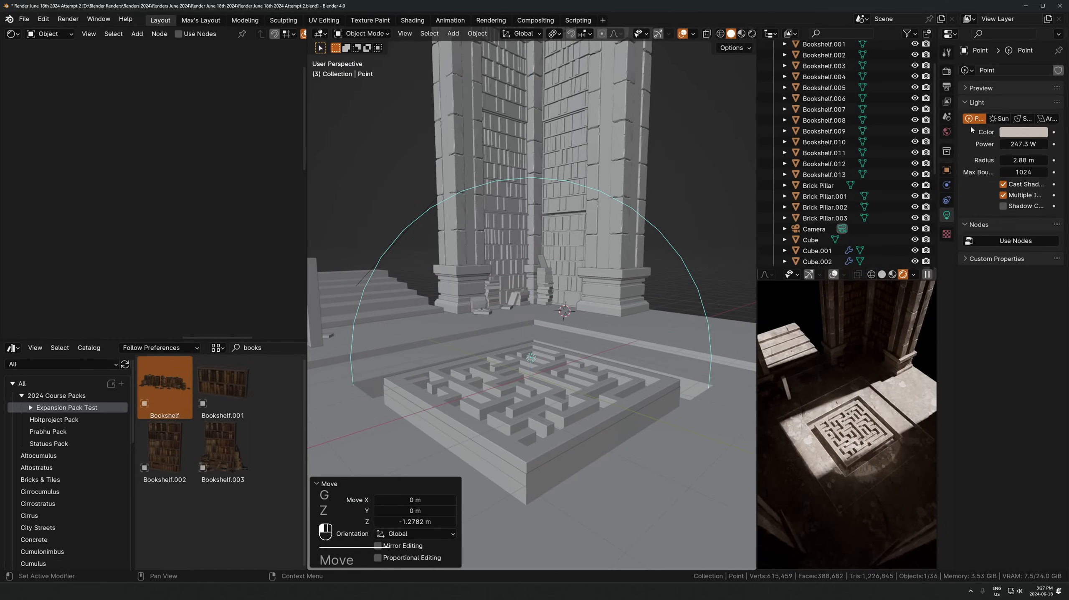
key(g)
key(z)
click(656, 235)
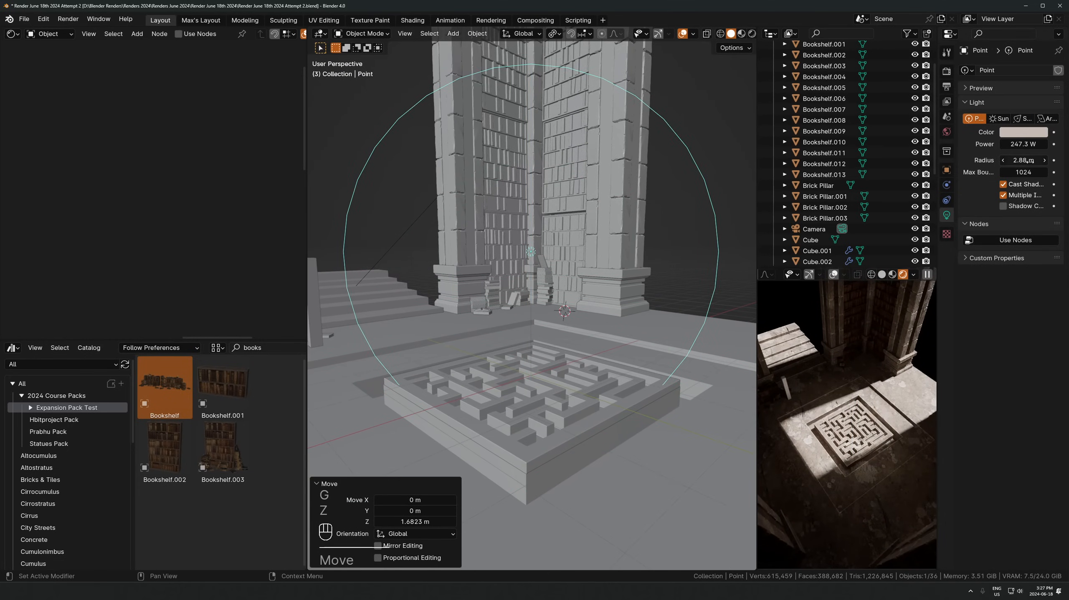
Set the point light's radius to 1.91 m and power to 129.5 W, and brighten its color to a warm near-white
drag(1026, 160, 1011, 160)
key(KP_0)
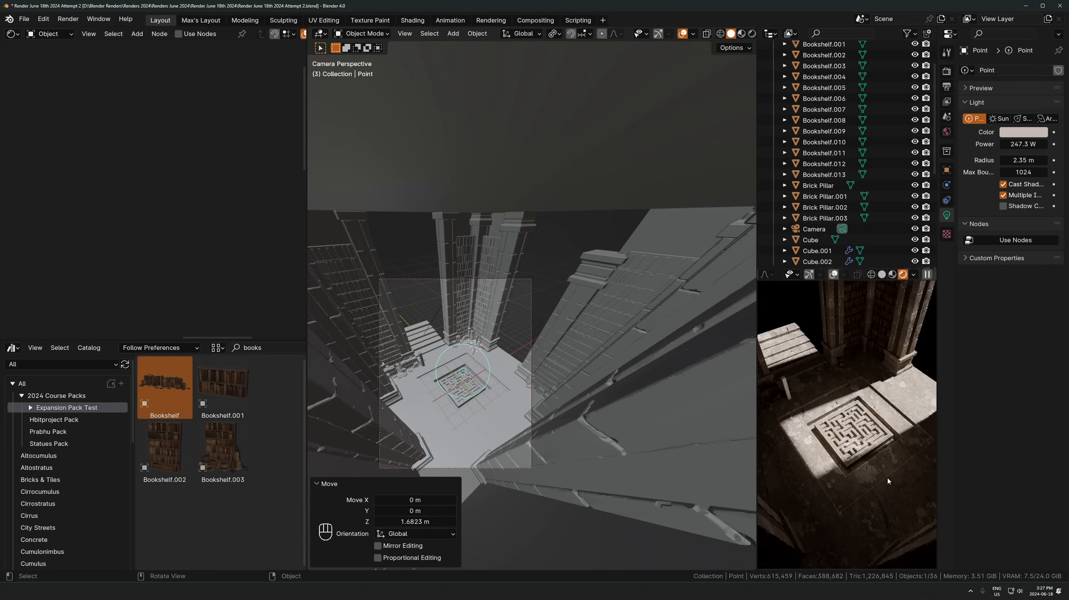
key(KP_0)
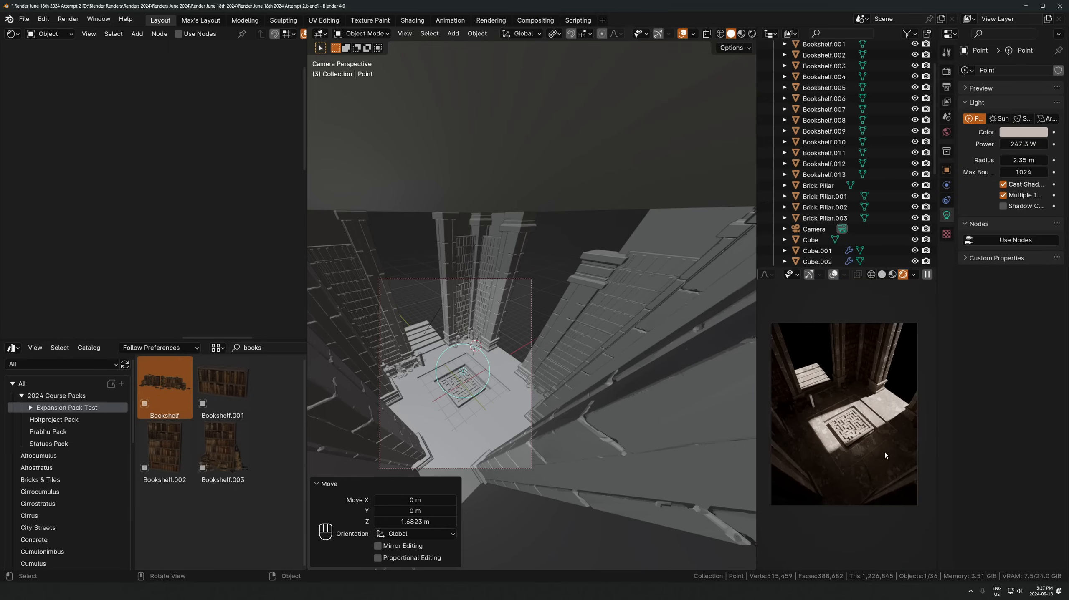
drag(1026, 160, 991, 144)
click(1017, 131)
scroll(531, 375, up, 2)
Compare the rendered preview with the point light hidden and shown, over the whole scene and close to the maze
key(KP_Decimal)
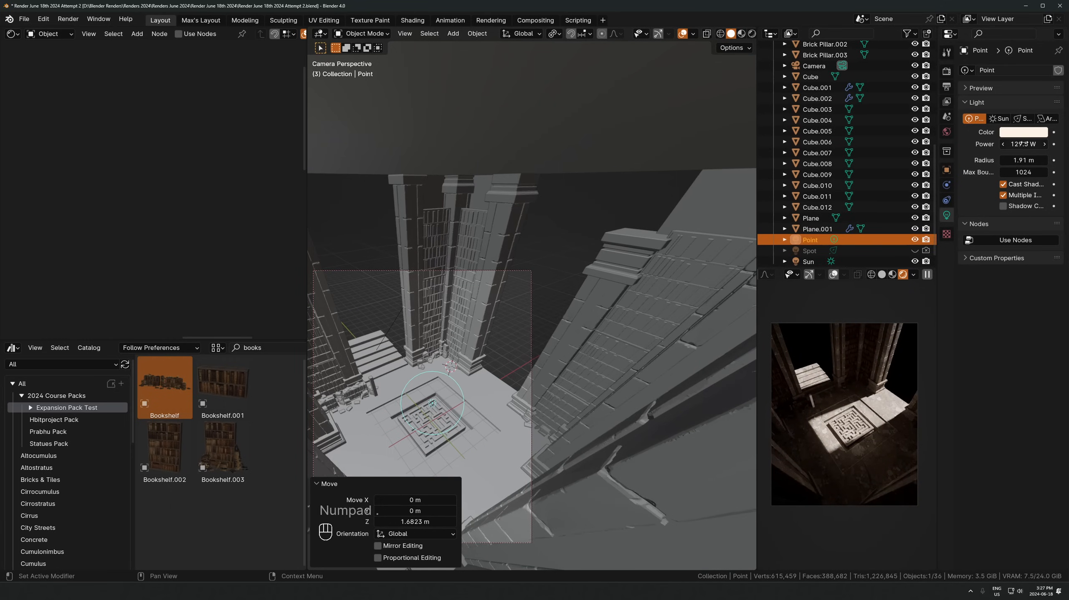
click(914, 239)
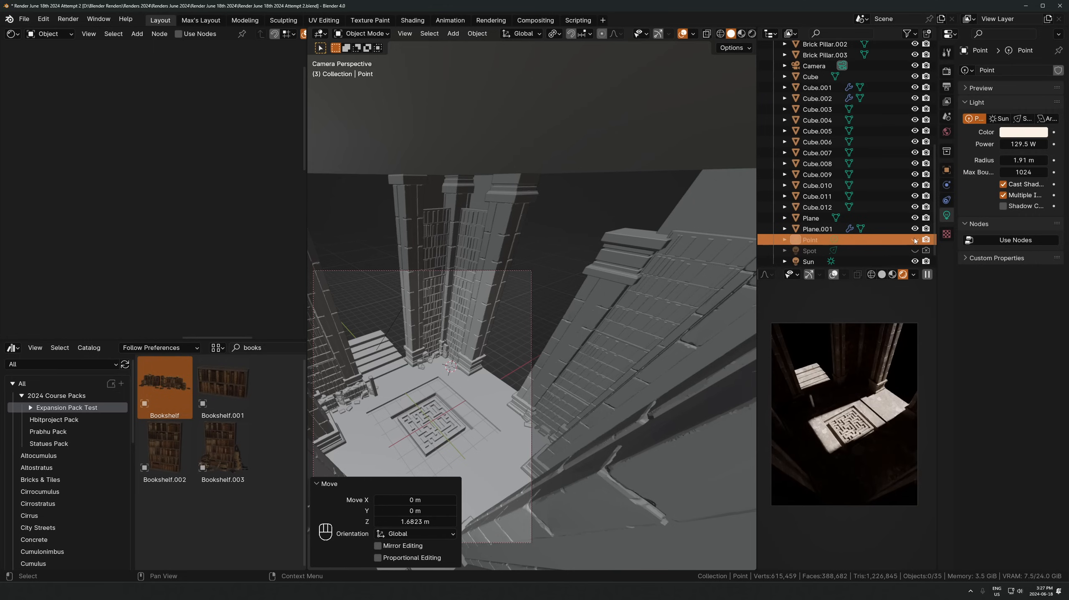
click(914, 238)
scroll(850, 416, up, 4)
click(917, 239)
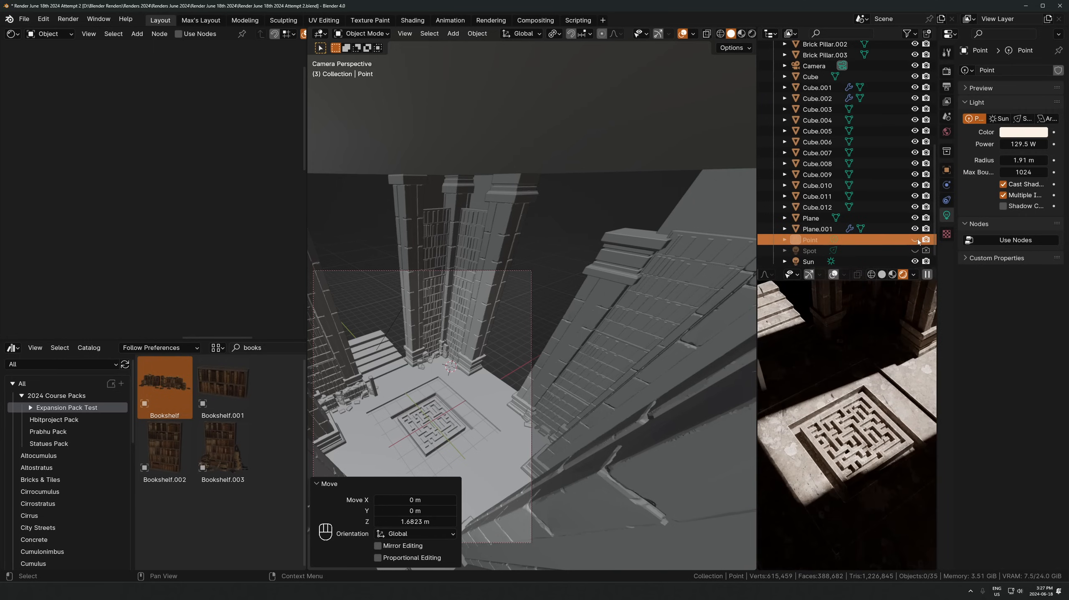
click(915, 239)
scroll(903, 375, down, 2)
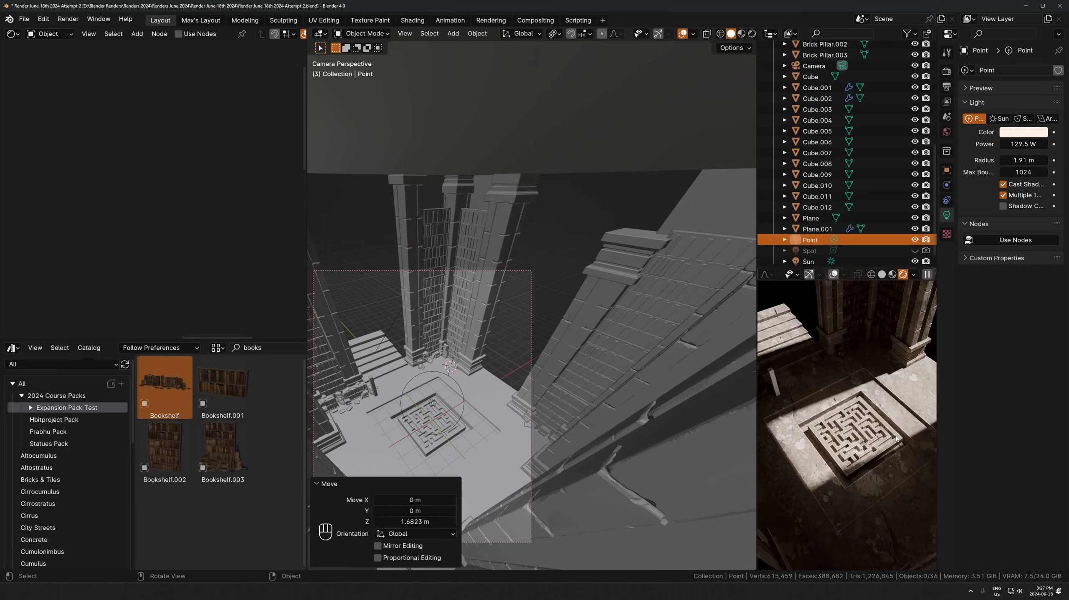
scroll(891, 421, down, 2)
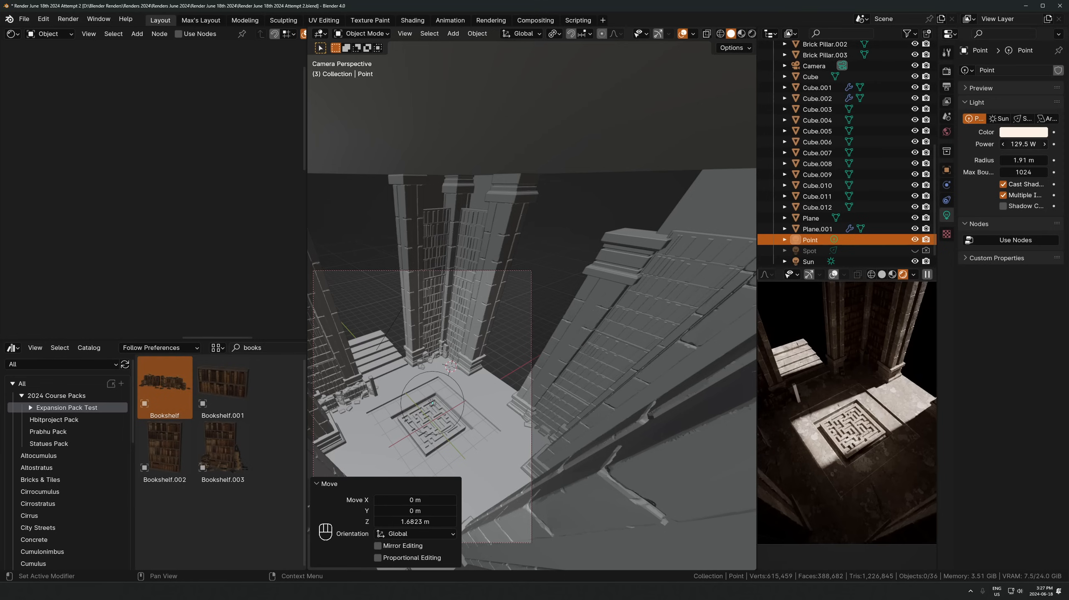
Try a power of 1288 W on the point light and undo the change
drag(1023, 144, 1067, 135)
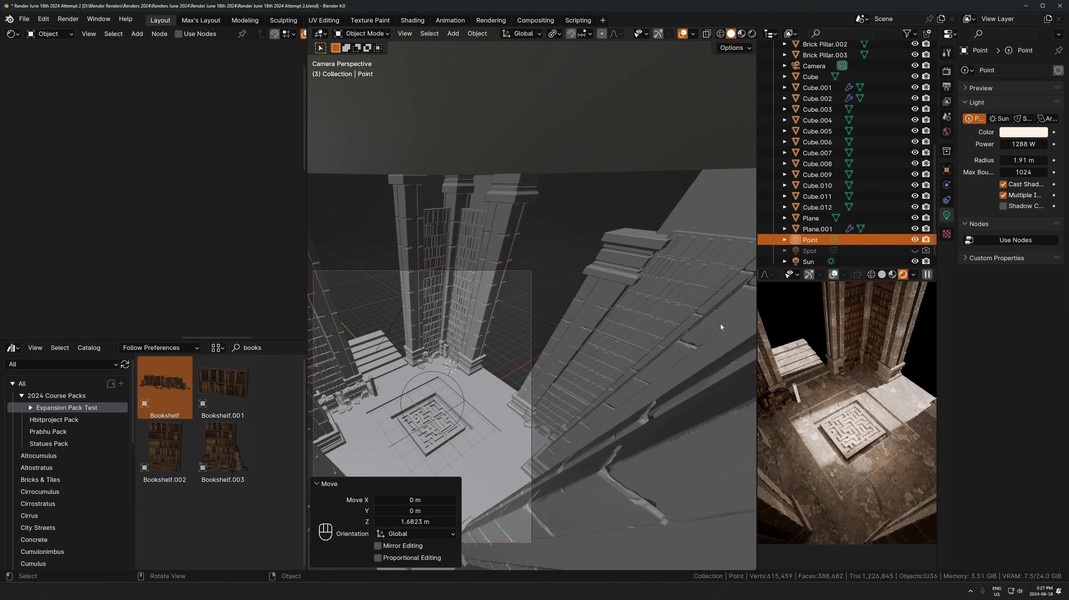
key(ctrl+z)
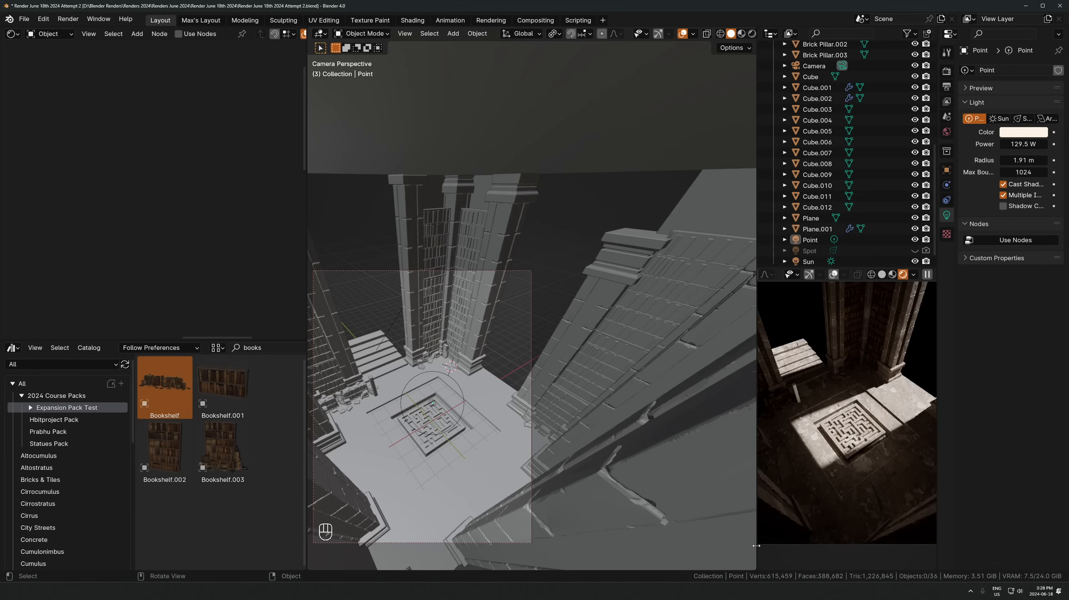
Delete the tall rectangular block beside the stairs and undo the deletion
click(374, 382)
key(x)
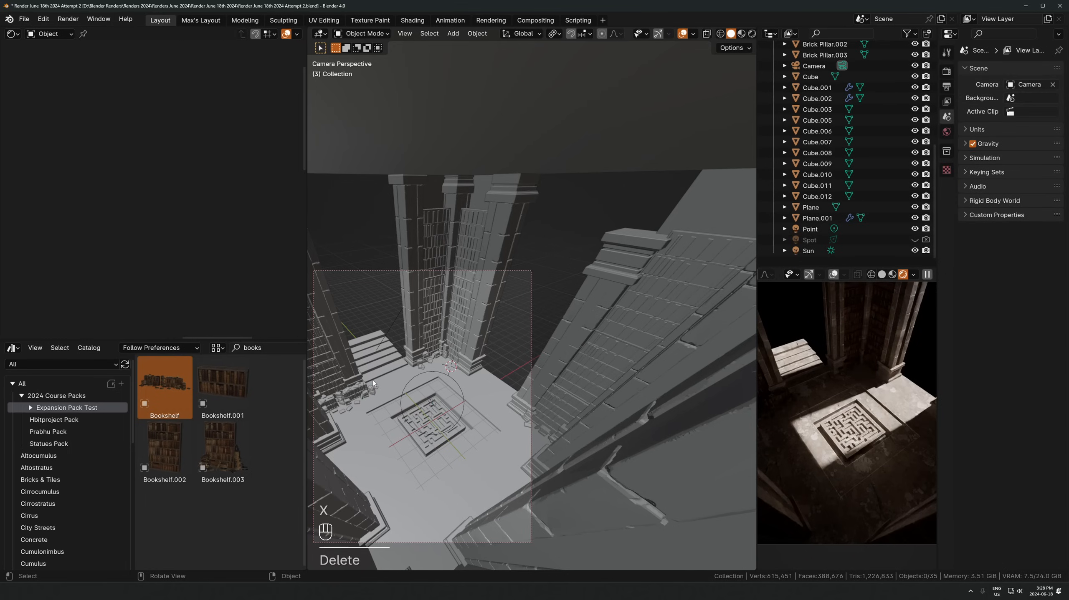
click(390, 361)
key(KP_Decimal)
key(ctrl+z)
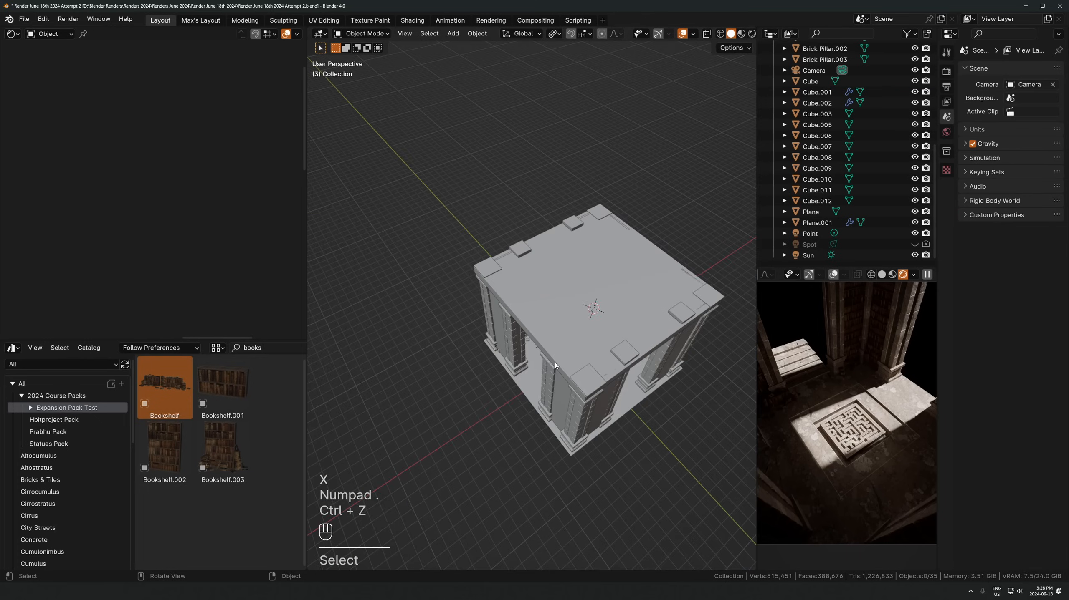
key(KP_Decimal)
key(ctrl+z)
Move the tall block outside the temple, about -7.98 m in X and -9.77 m in Y, keeping its height
key(KP_Decimal)
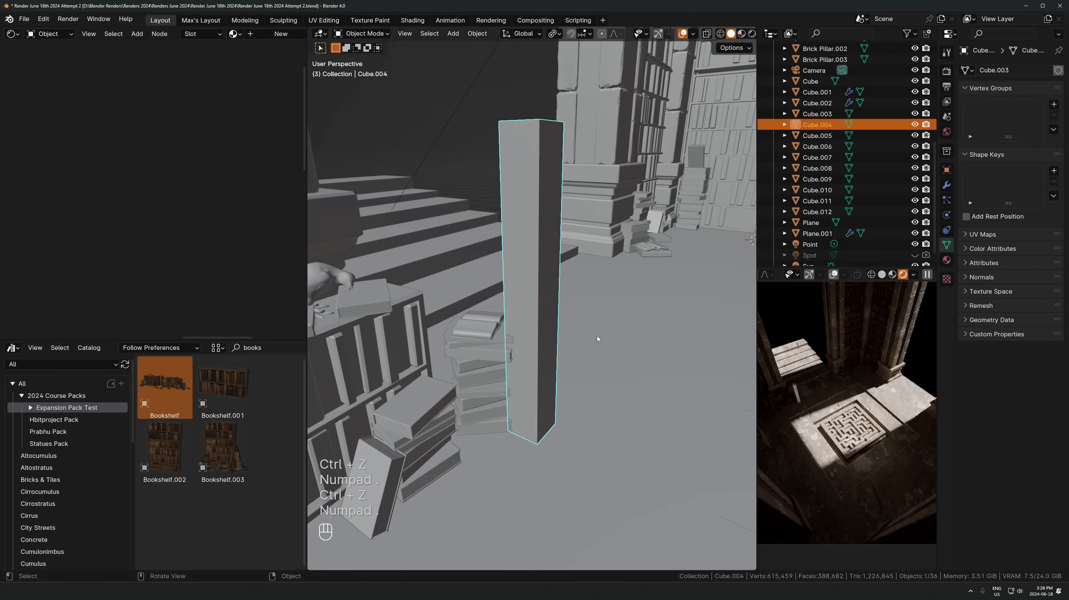
scroll(570, 312, down, 13)
key(g)
key(shift+z)
click(700, 504)
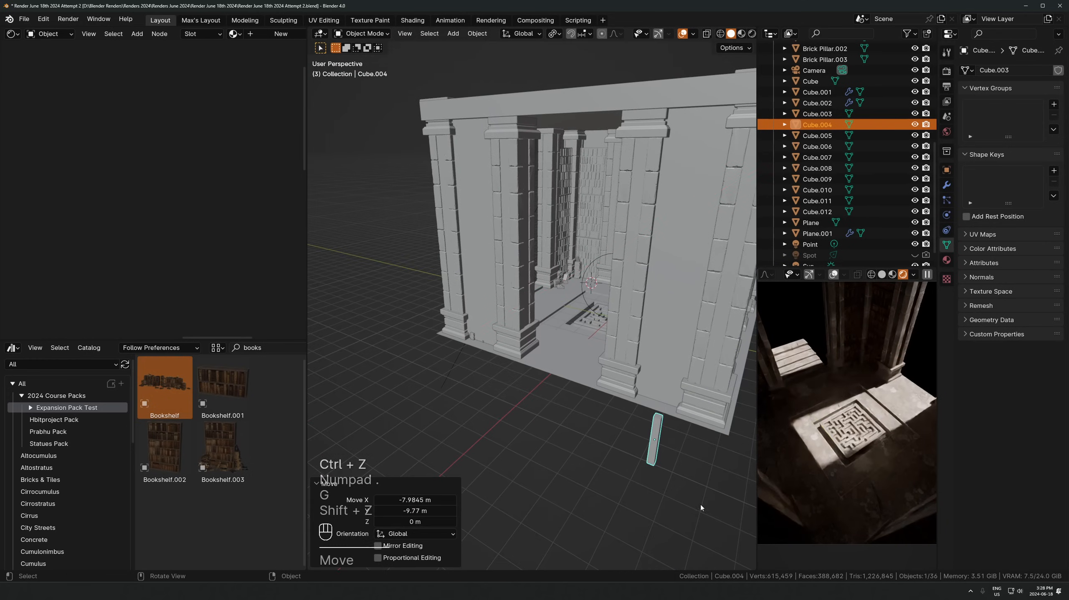
Try scaling the maze panel up uniformly to about 2.25 times its size
scroll(639, 378, up, 5)
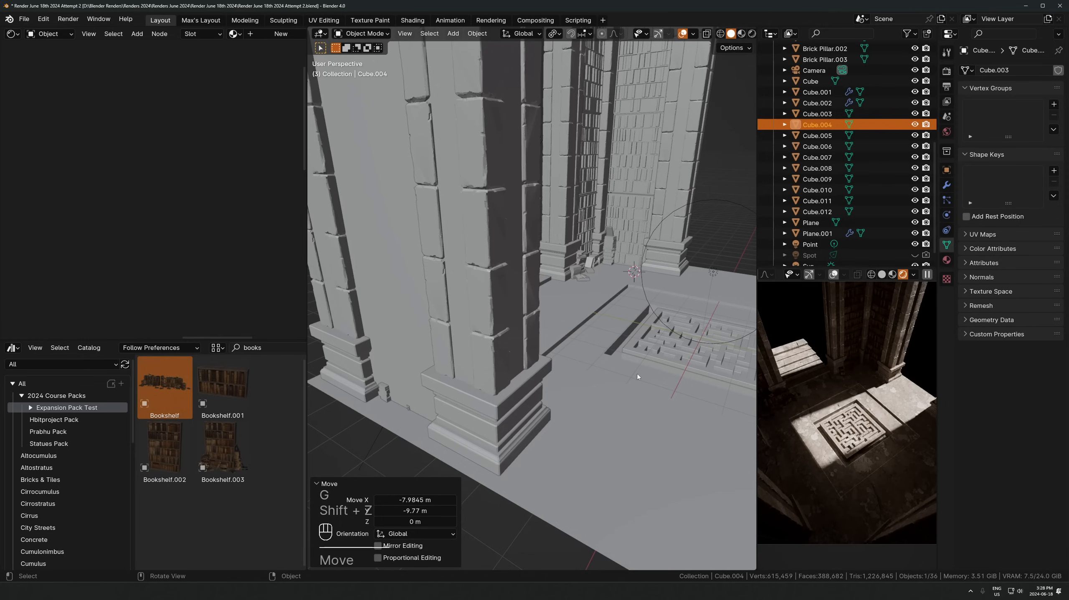
click(664, 365)
key(KP_Decimal)
key(g)
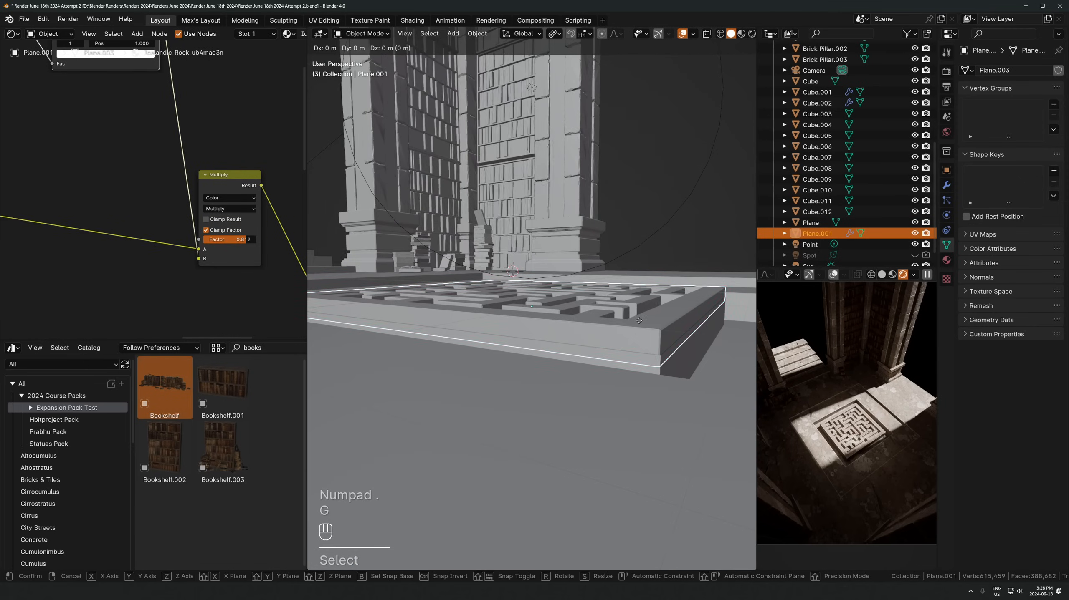
key(z)
key(Escape)
key(s)
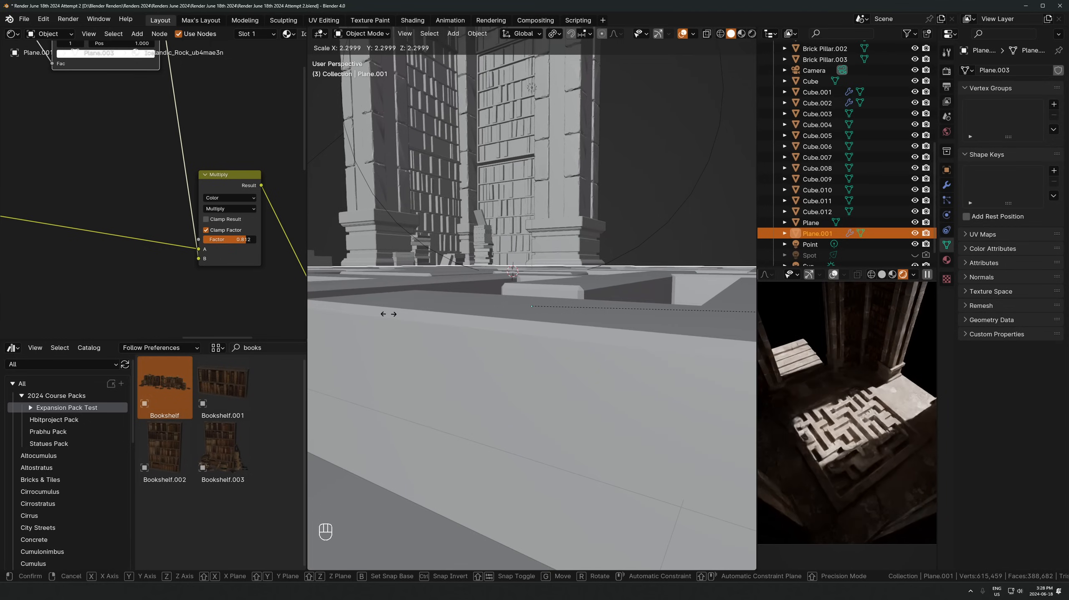
key(Escape)
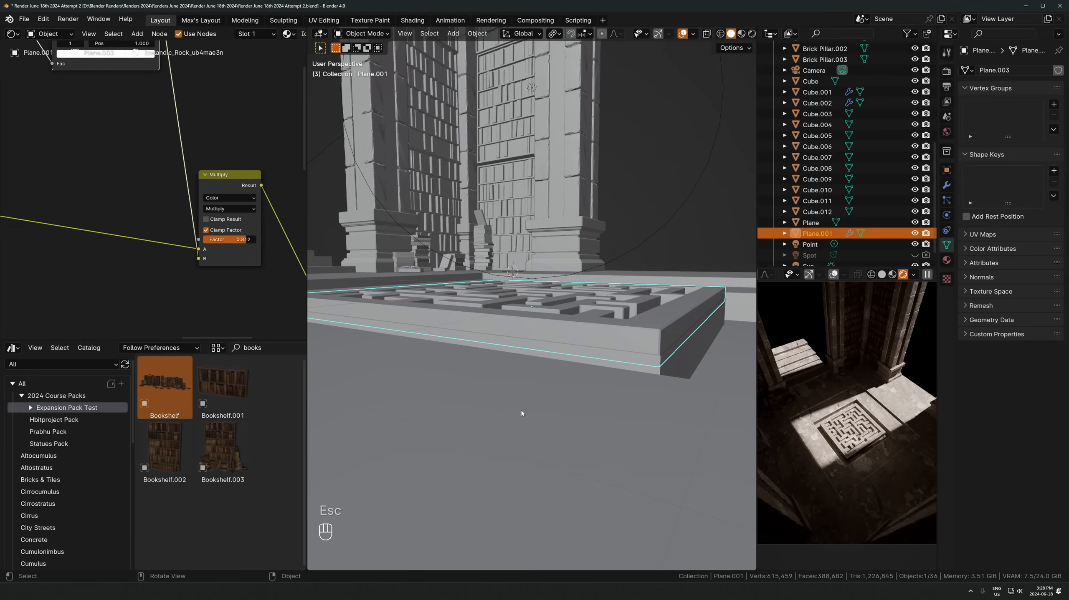
middle_drag(654, 299, 665, 323)
scroll(664, 323, down, 3)
key(s)
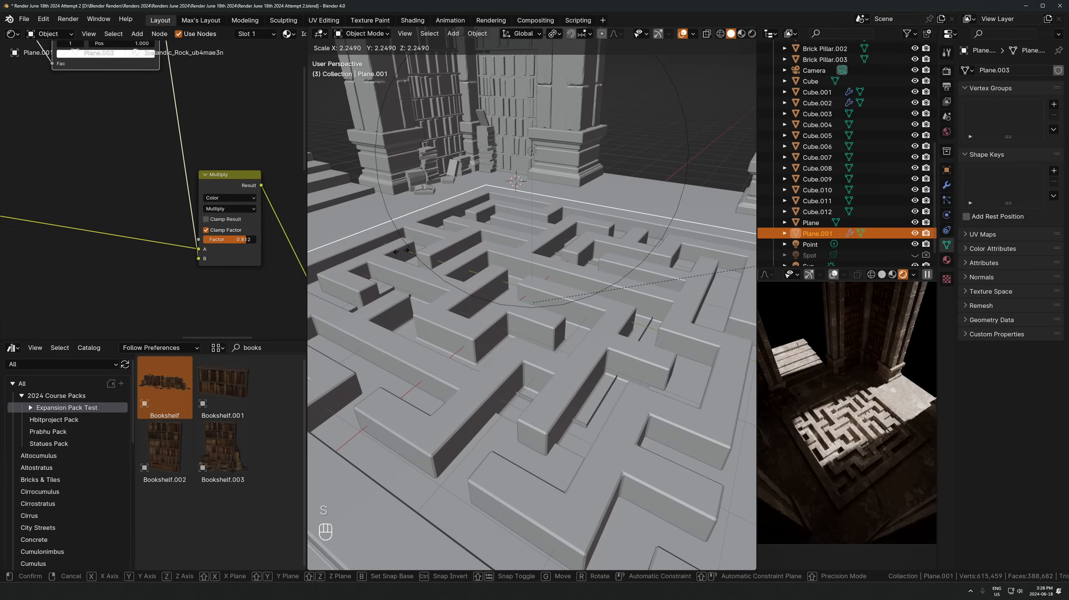
key(Escape)
Add a cube, clear its location to the world origin, and move it about 5.28 m along Y toward the stairs
scroll(489, 342, up, 3)
shift+middle_drag(378, 227, 484, 252)
key(shift+a)
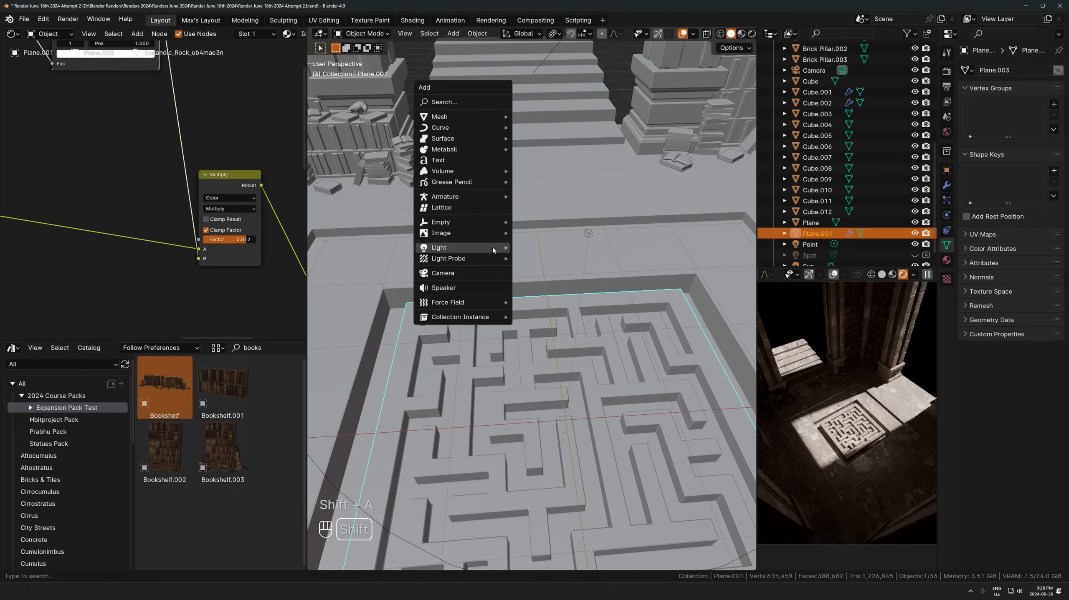
mouse_move(484, 116)
click(543, 128)
key(alt+g)
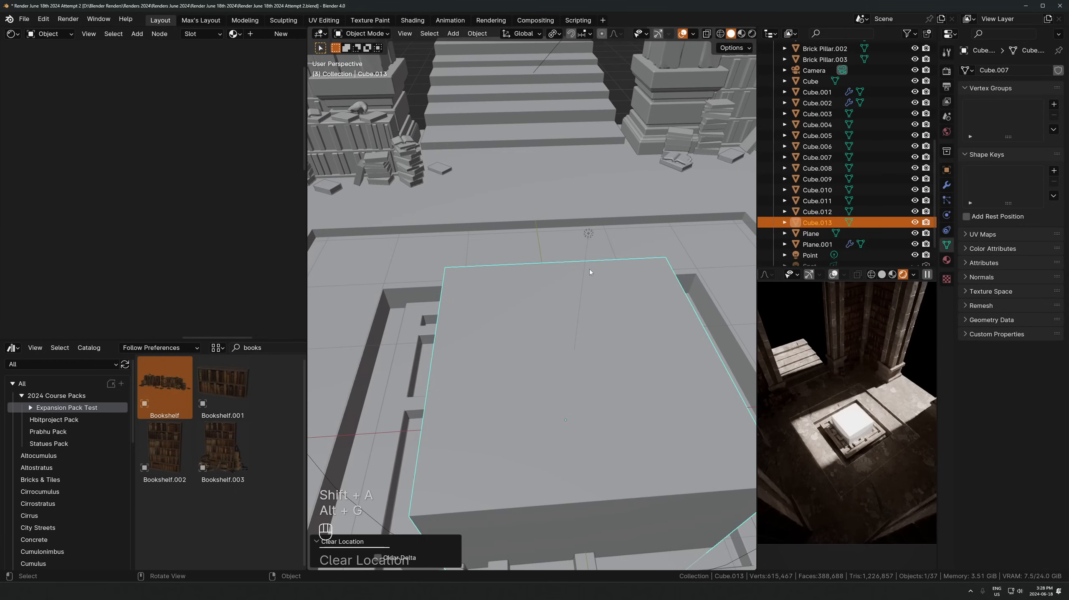
scroll(589, 271, down, 5)
key(g)
key(y)
click(641, 194)
Flatten the new cube along Z to about 0.274 of its height and lower it about 0.13 m
key(s)
key(z)
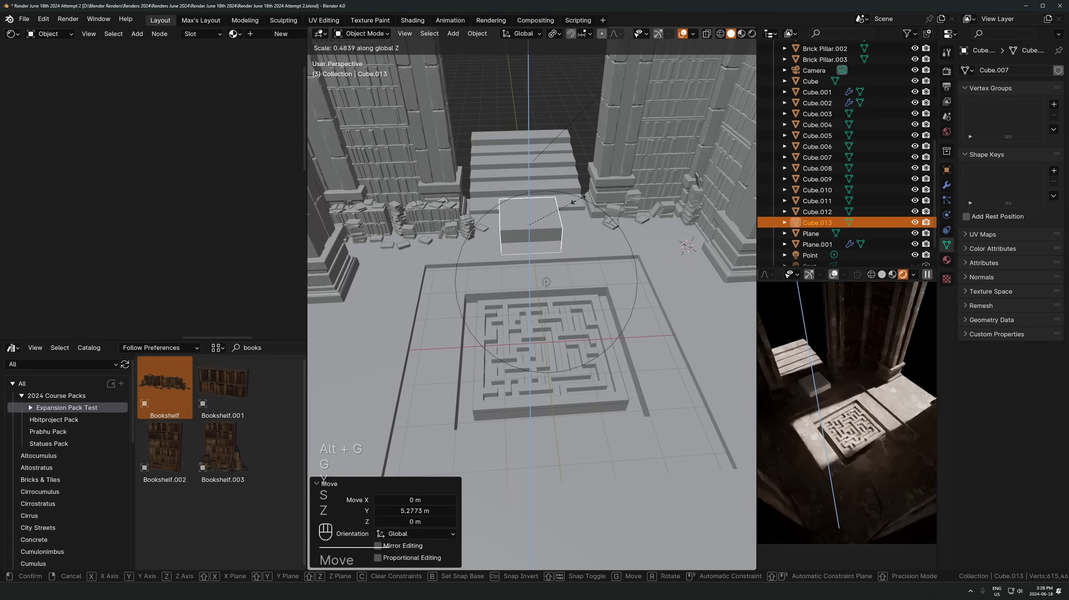
click(557, 212)
key(g)
key(z)
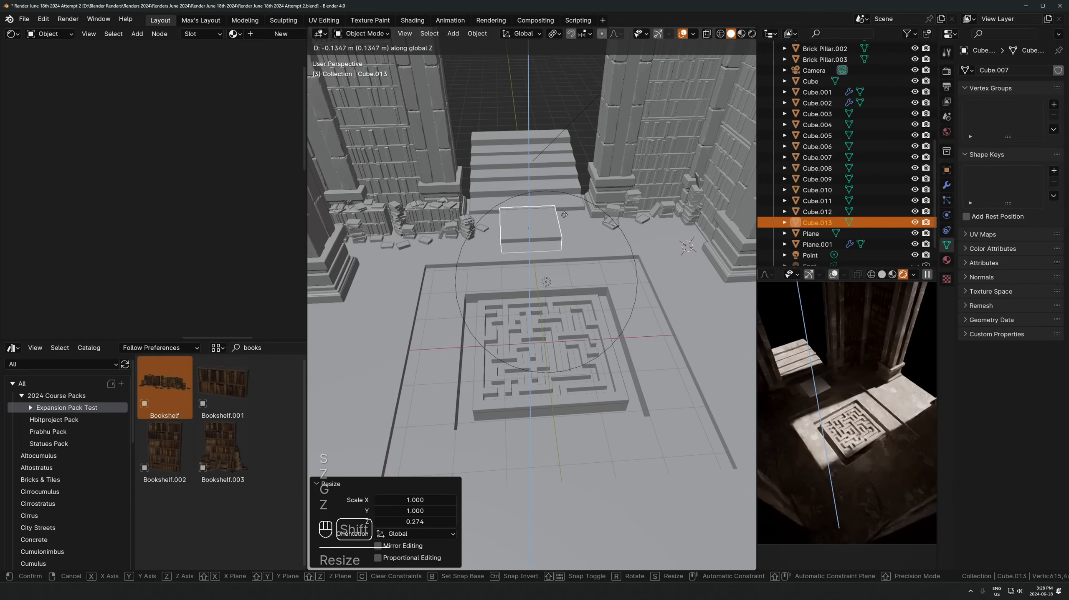
click(564, 215)
Extend the slab into a walkway by moving its maze-facing face about 2.69 m along negative Y to the maze
key(Tab)
key(3)
click(531, 240)
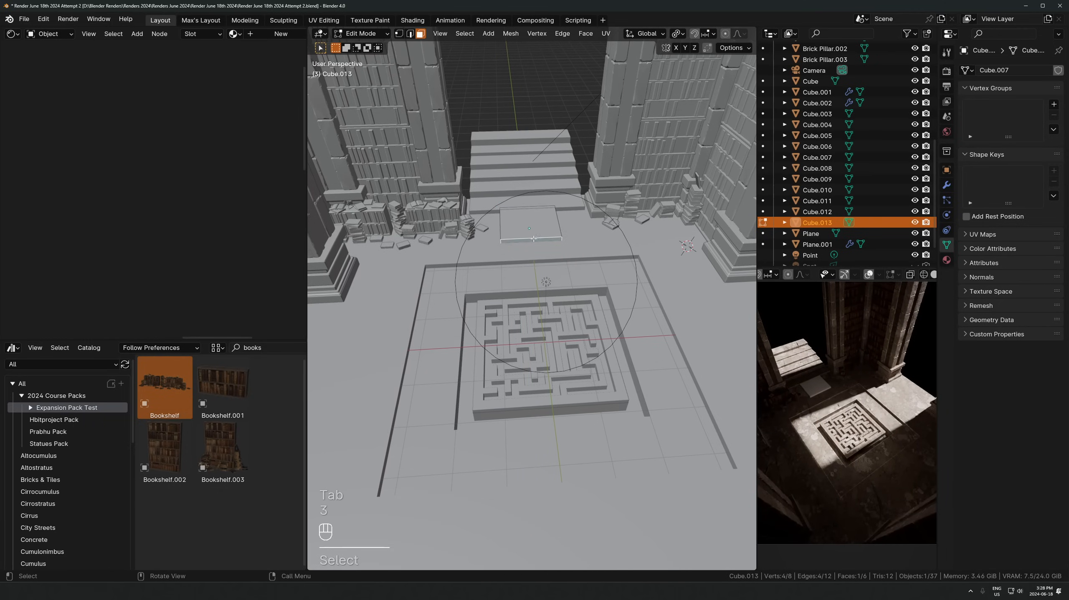
key(g)
key(y)
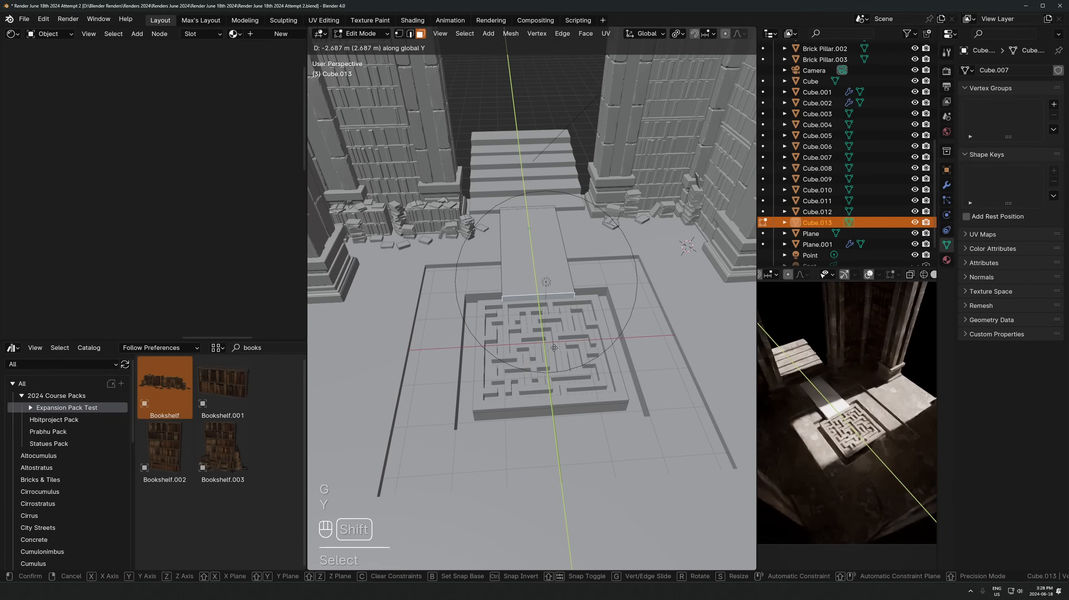
click(554, 348)
key(Tab)
Snap the 3D cursor to the maze panel
middle_drag(554, 349, 603, 265)
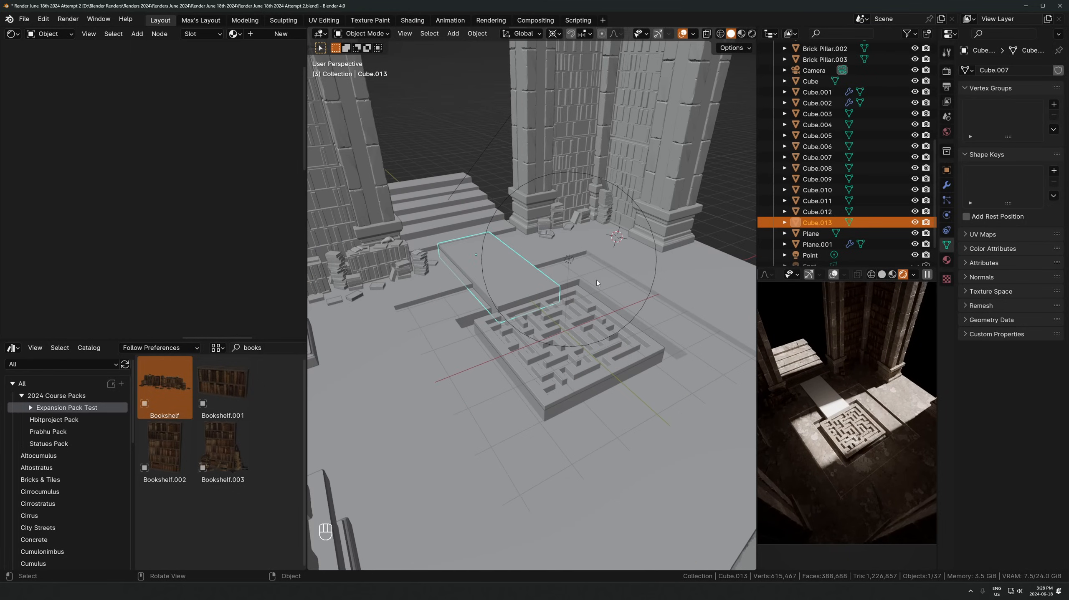
click(569, 327)
key(shift+s)
click(566, 376)
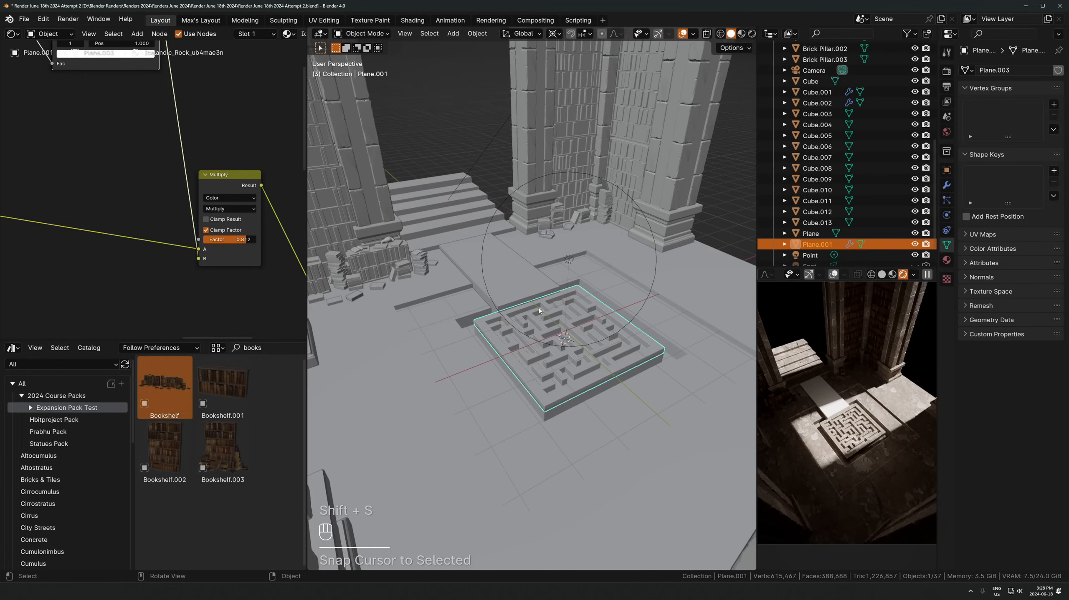
Narrow the walkway slab along X to about 0.816 of its width
click(531, 290)
middle_drag(673, 229, 644, 238)
key(s)
key(x)
click(615, 254)
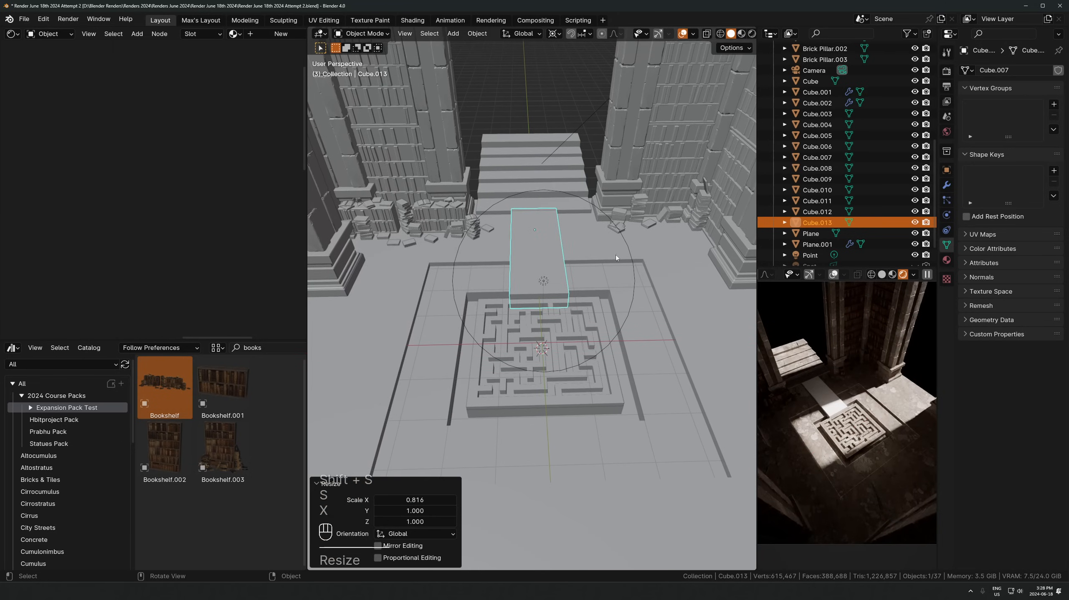
Make a linked copy of the walkway rotated 90° about Z around the maze, and repeat it twice for all four sides
key(alt+d)
key(r)
key(z)
key(9)
key(0)
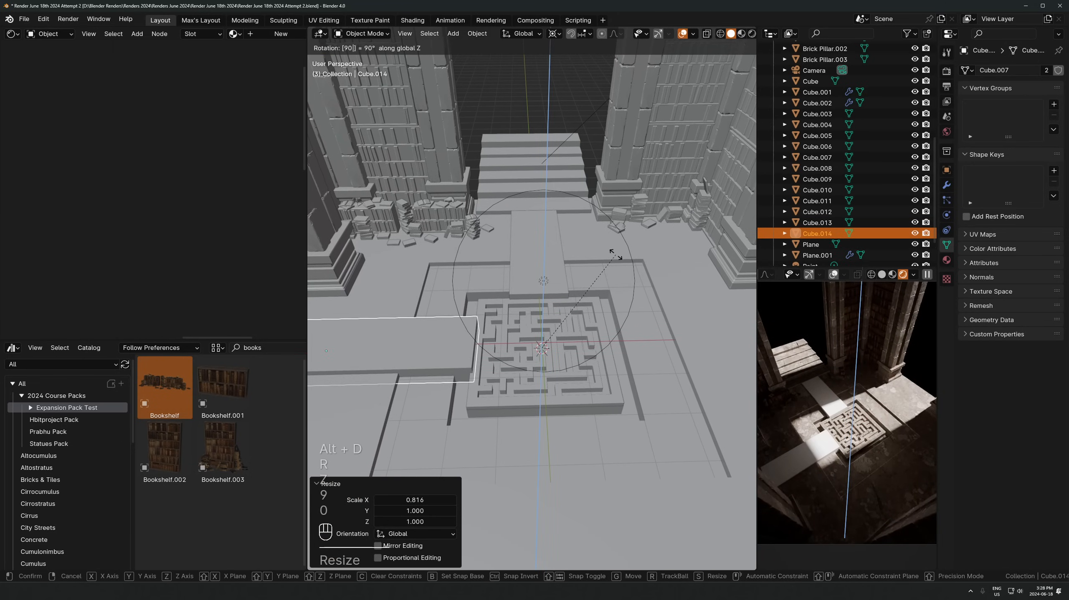
click(614, 257)
key(shift+r)
key(shift+r)
Delete the two side walkways, keeping the one toward the stairs and the one opposite it
key(x)
click(665, 328)
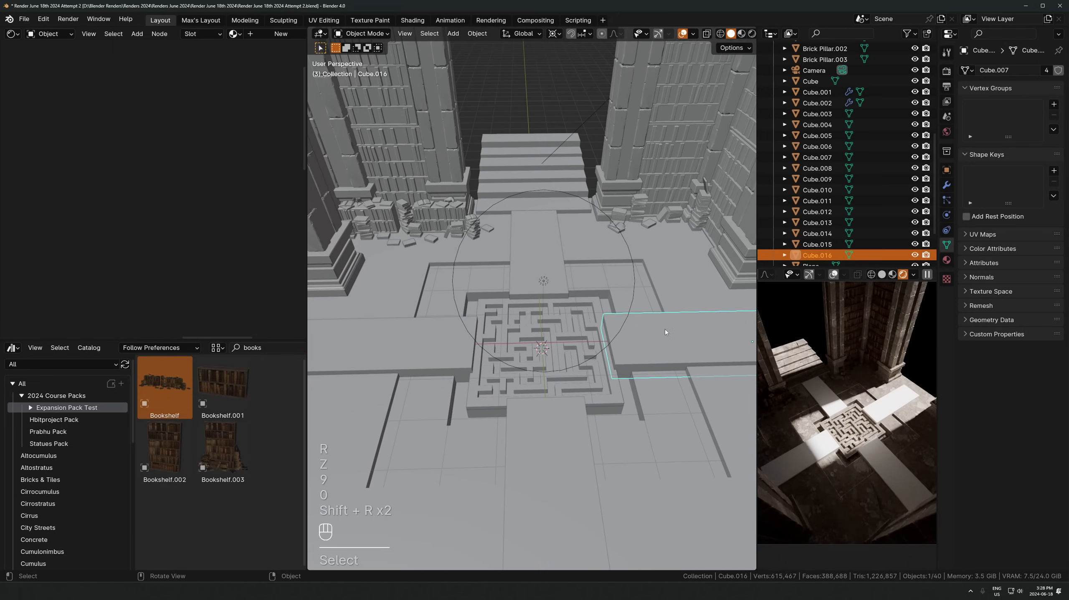
middle_drag(665, 328, 616, 349)
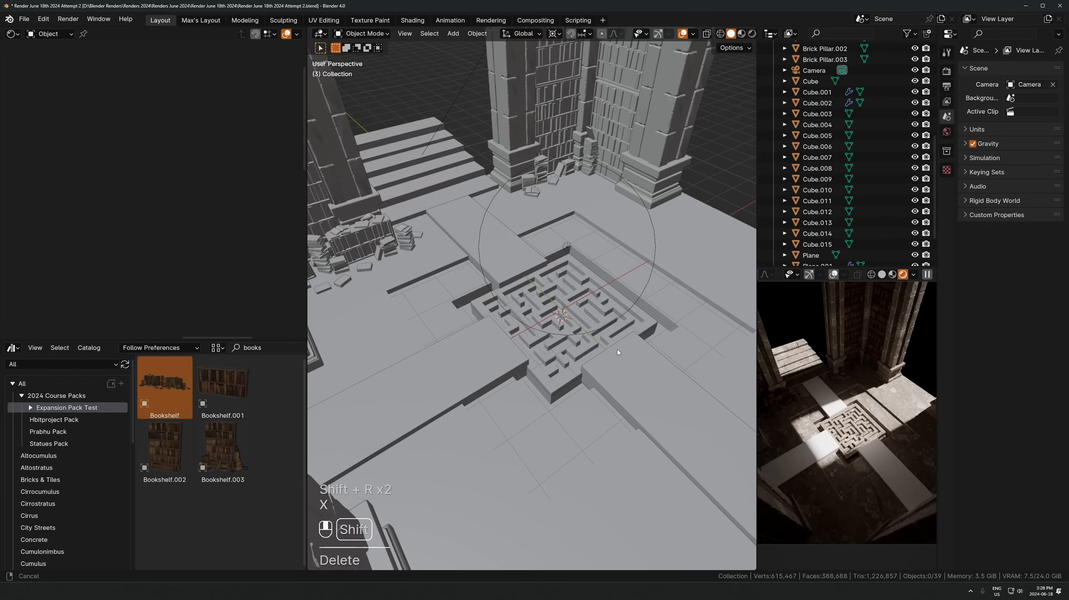
click(471, 357)
key(x)
click(471, 358)
Try rotating the two remaining walkways 90° about Z around the maze
click(513, 248)
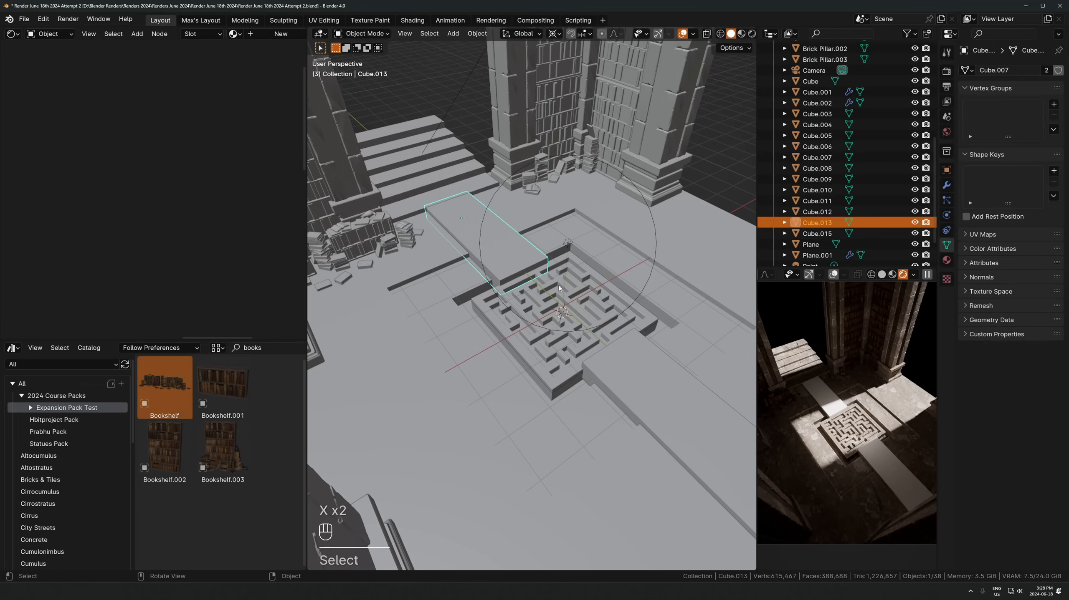
shift+click(672, 390)
key(r)
key(z)
key(9)
key(0)
key(Escape)
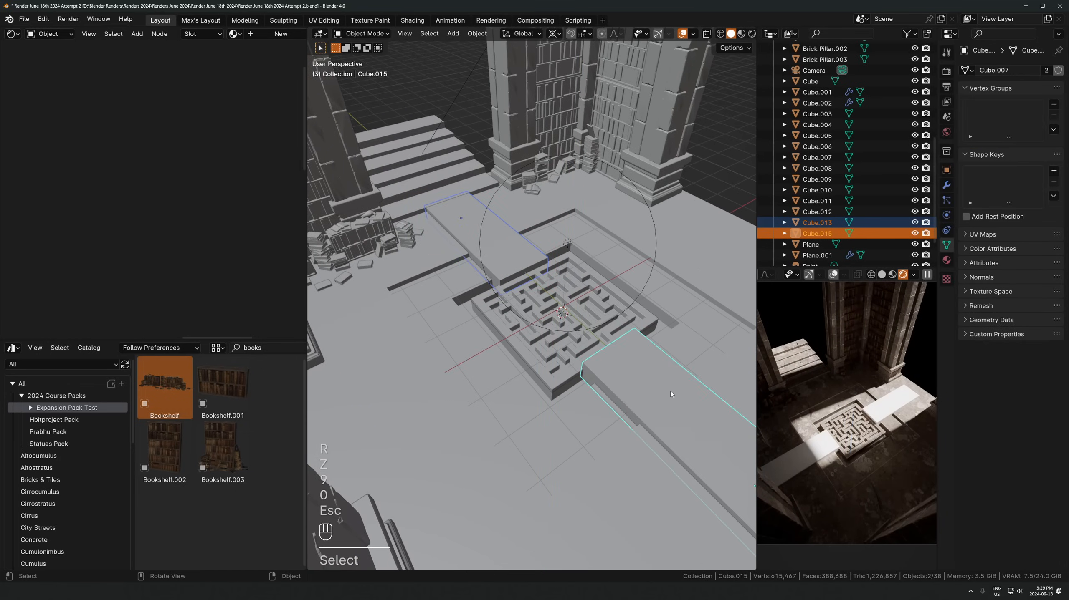
Link the floor plane's material to both walkway slabs
click(697, 429)
scroll(546, 329, up, 2)
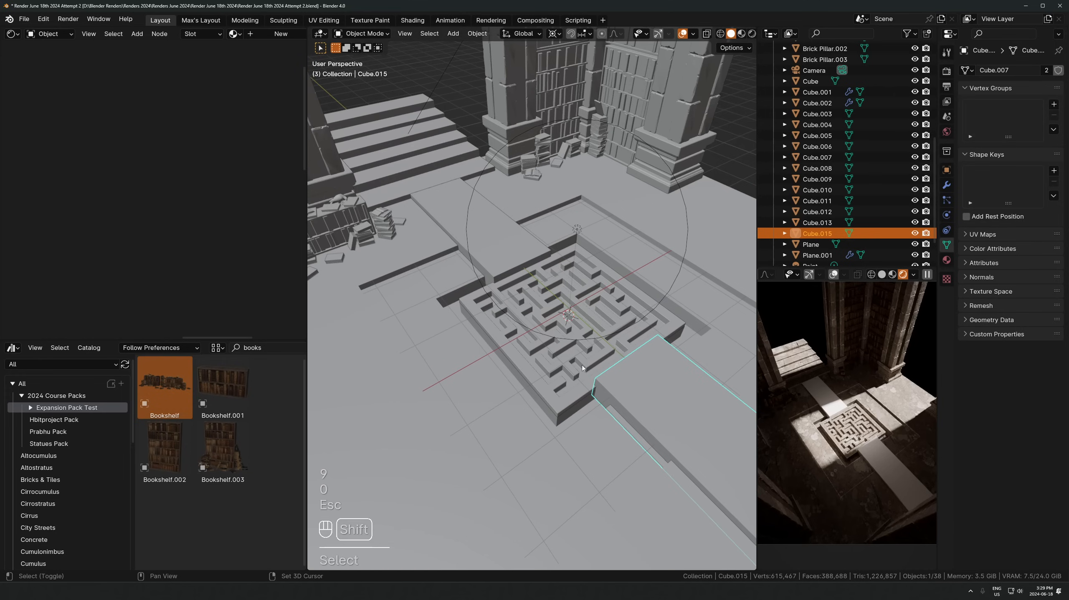
shift+click(528, 226)
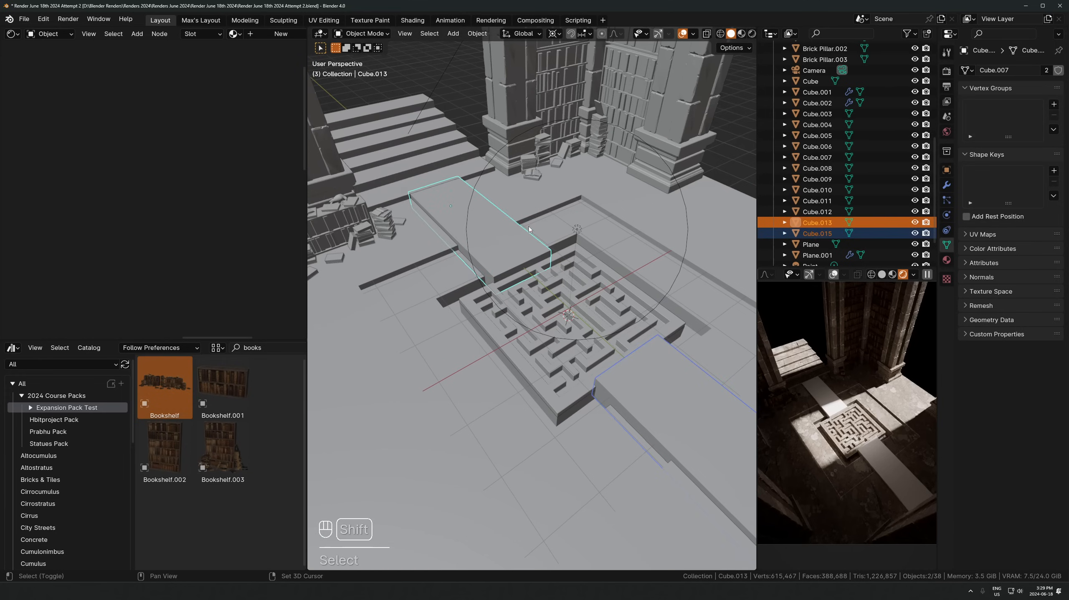
shift+click(546, 207)
key(ctrl+l)
key(m)
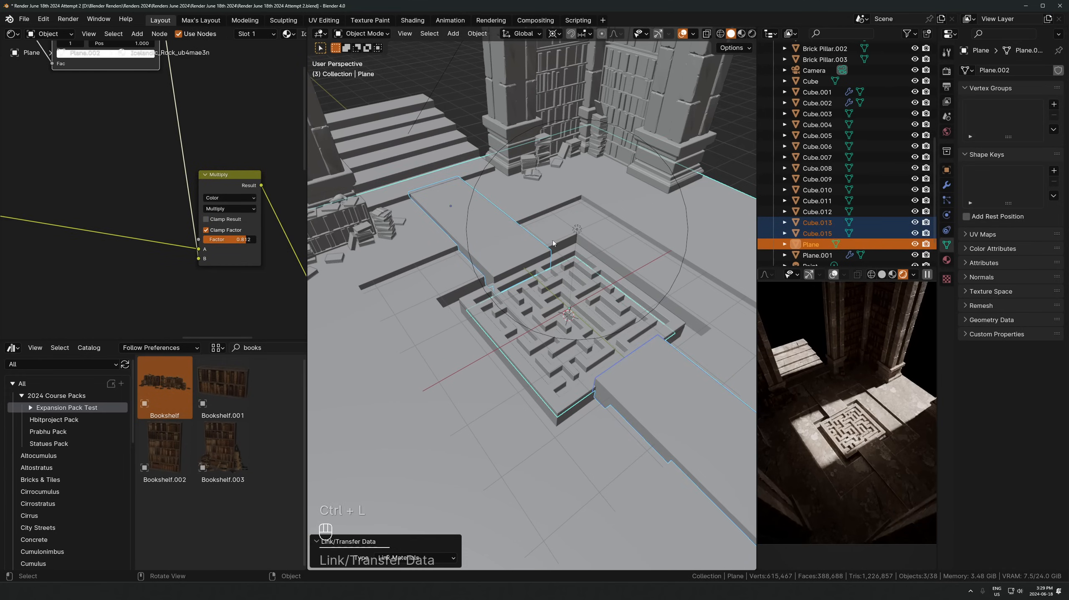
Add a cube, scale it up to enclose the whole temple, and raise it about 3.89 m along Z
scroll(570, 318, down, 4)
key(shift+a)
mouse_move(557, 230)
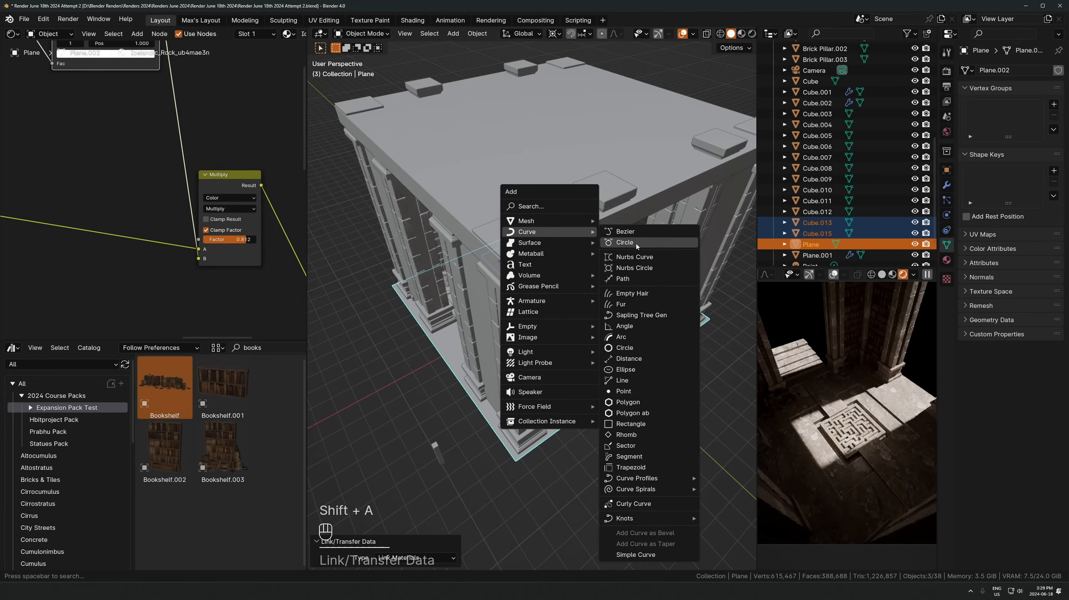
click(627, 232)
scroll(627, 235, down, 6)
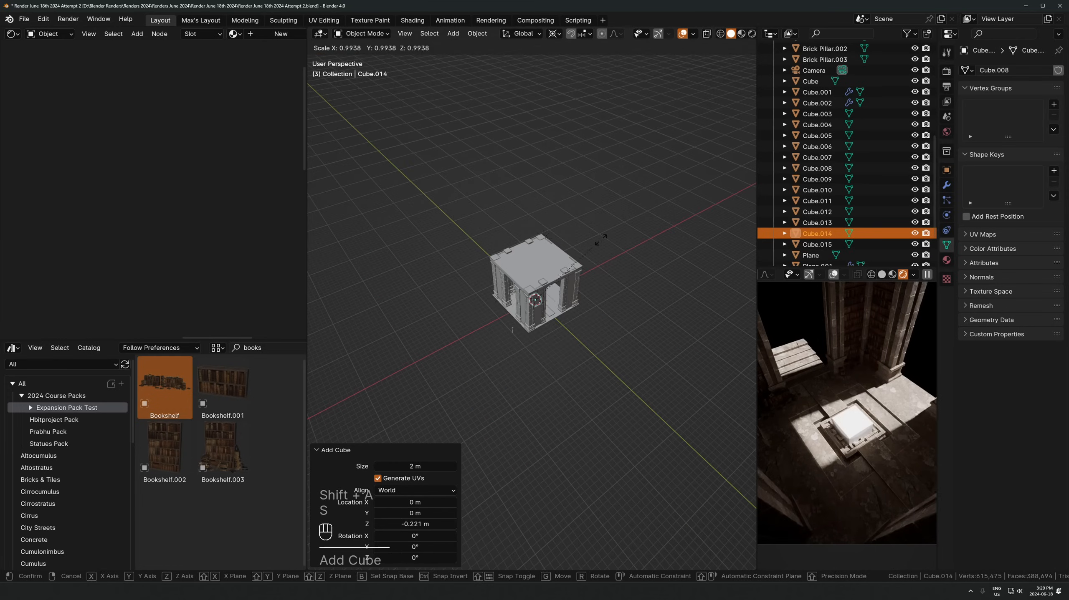
key(s)
click(640, 262)
key(s)
key(g)
key(z)
click(687, 238)
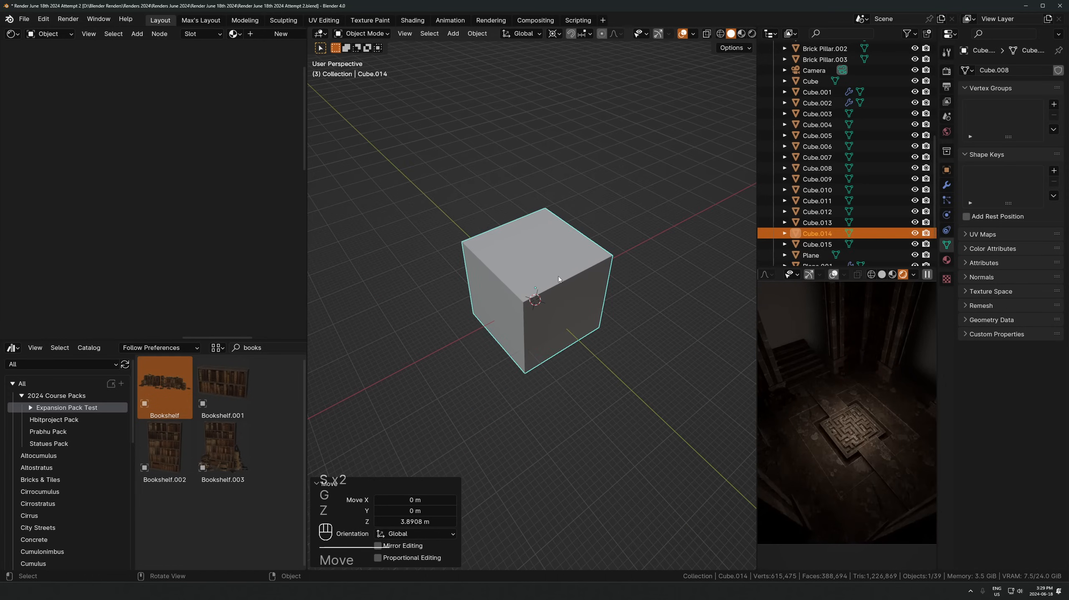
Display the enclosing cube as an outline only and give it a new material
key(d)
click(558, 277)
click(281, 34)
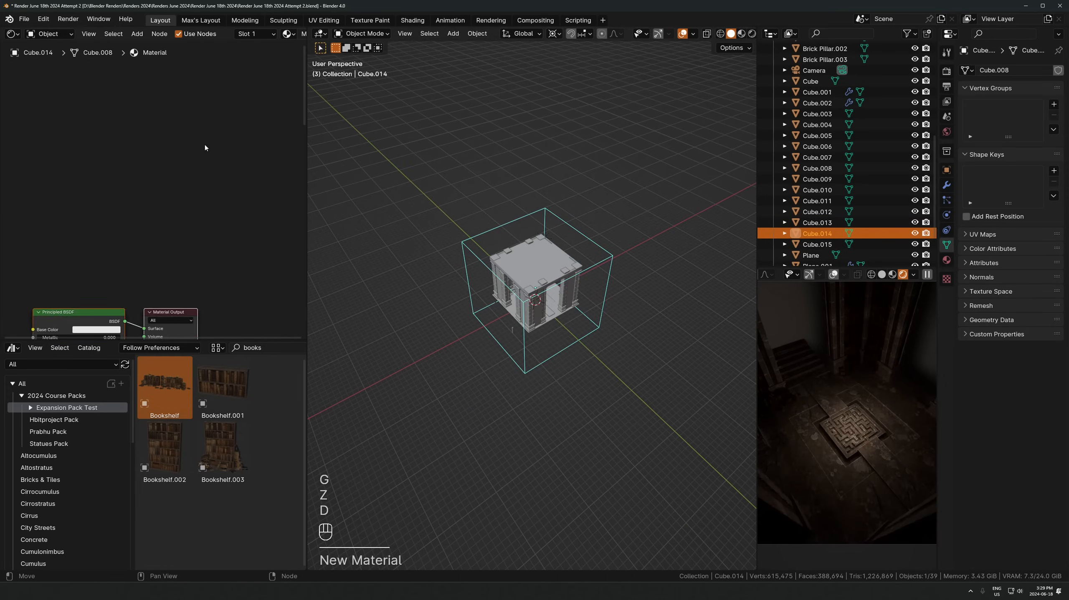
Replace the Principled BSDF with a Volume Scatter node connected to the Material Output's Volume input
key(a)
key(KP_Decimal)
click(128, 139)
key(x)
key(shift+a)
text(sca)
key(Return)
click(102, 184)
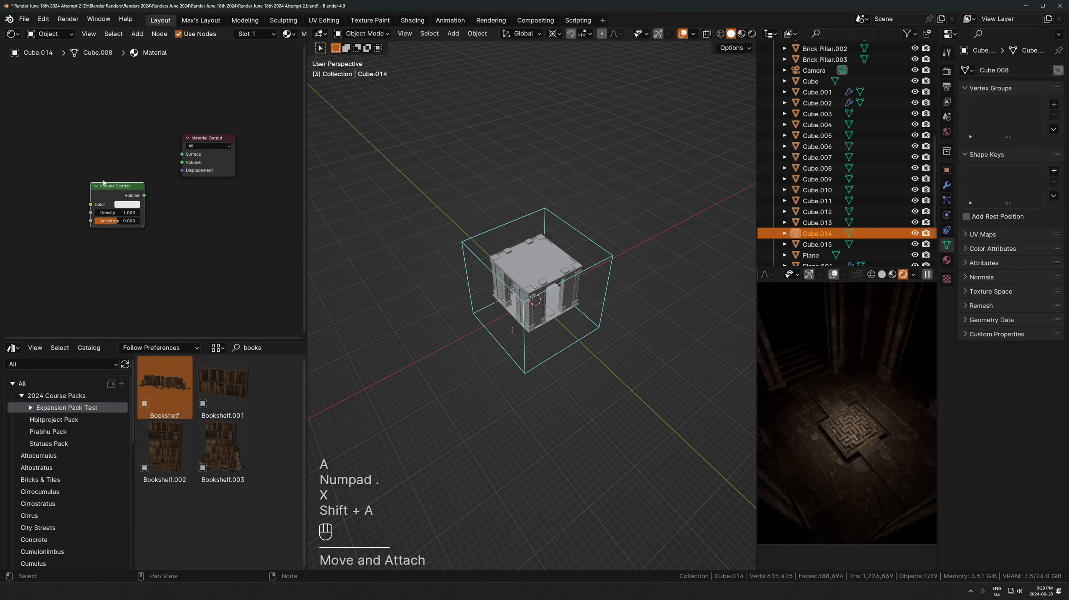
alt+right_drag(134, 203, 195, 165)
scroll(127, 198, up, 3)
drag(125, 196, 104, 173)
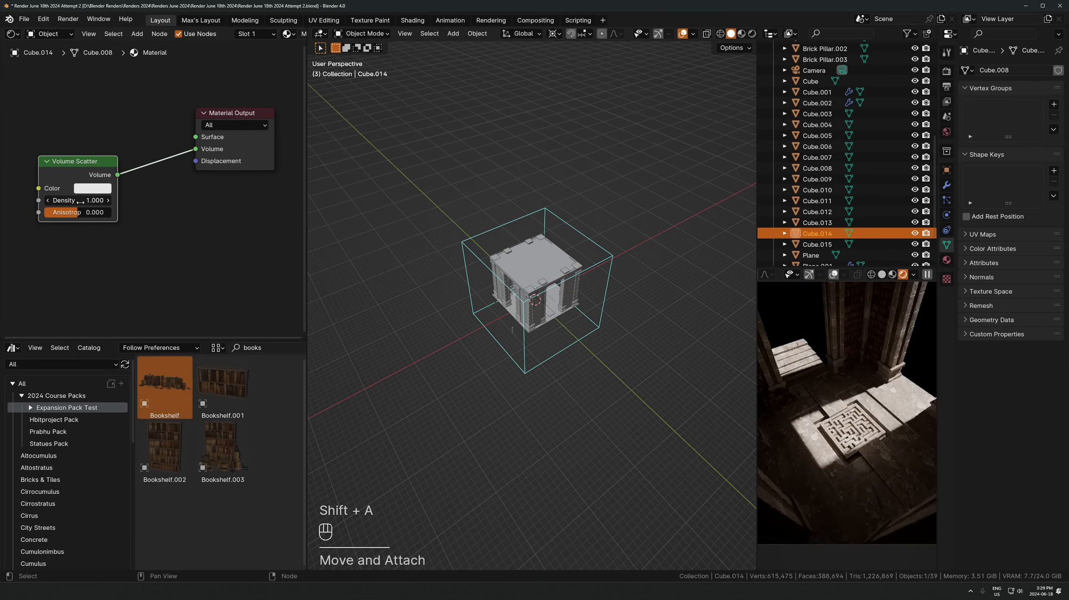
Set the Volume Scatter density to 0.01 and its anisotropy to about 0.796
click(86, 203)
text(.01)
key(Return)
scroll(878, 400, up, 2)
scroll(872, 402, down, 2)
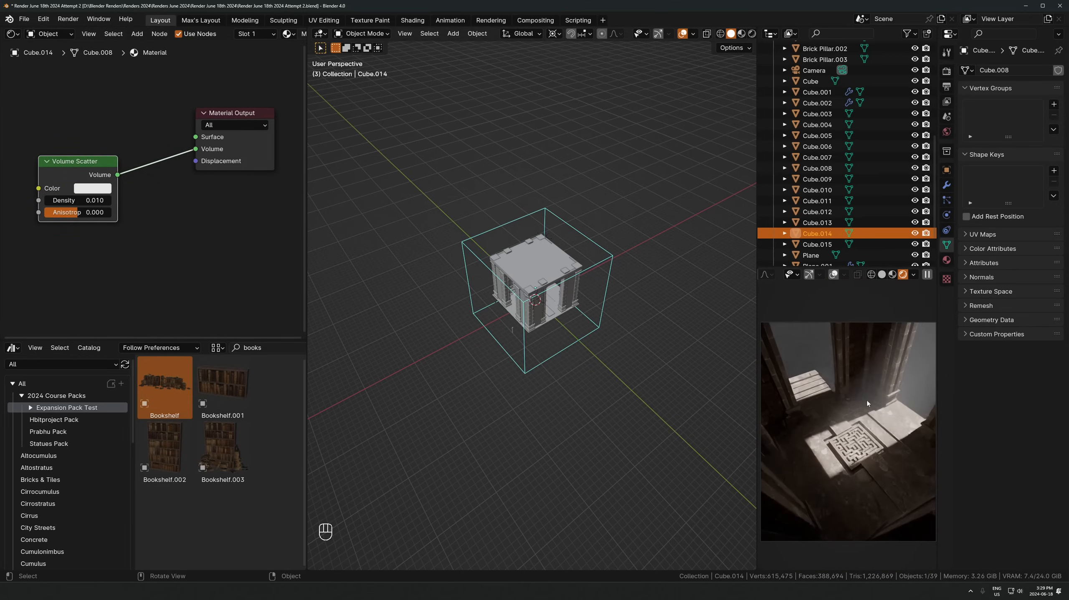
drag(61, 219, 104, 212)
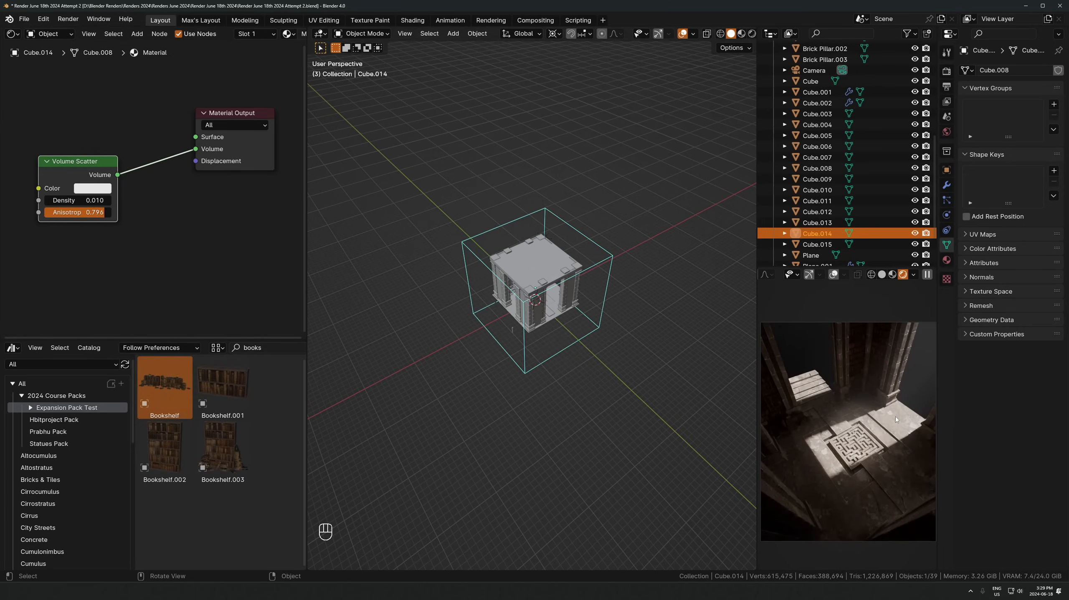
Try raising the power of the point light above the maze to about 1554 W, and undo it
scroll(895, 416, up, 3)
scroll(552, 341, up, 2)
key(KP_0)
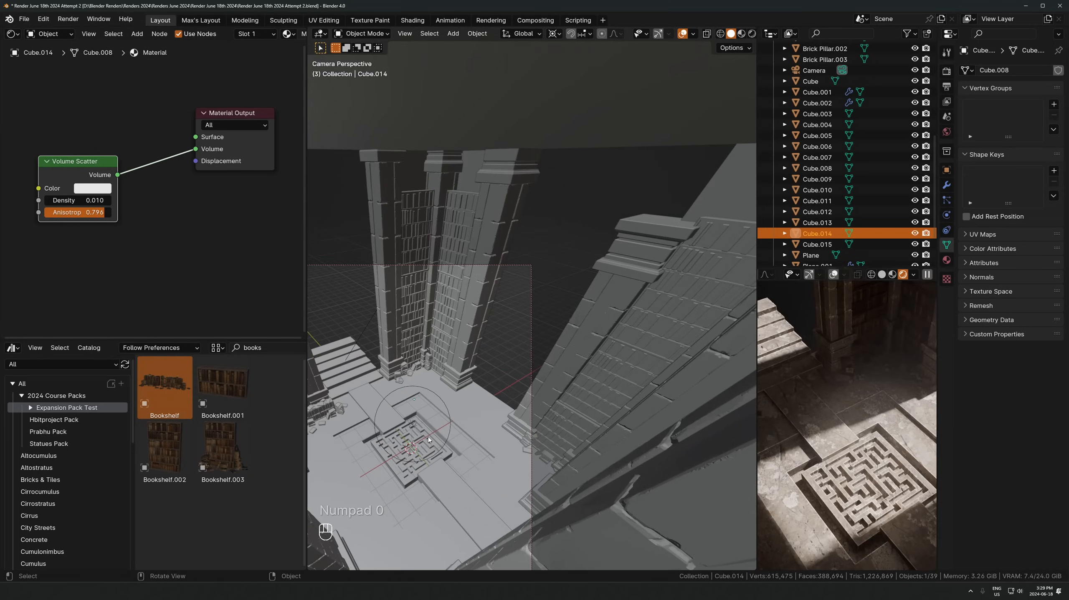
click(413, 424)
drag(1028, 146, 1055, 146)
scroll(847, 477, down, 6)
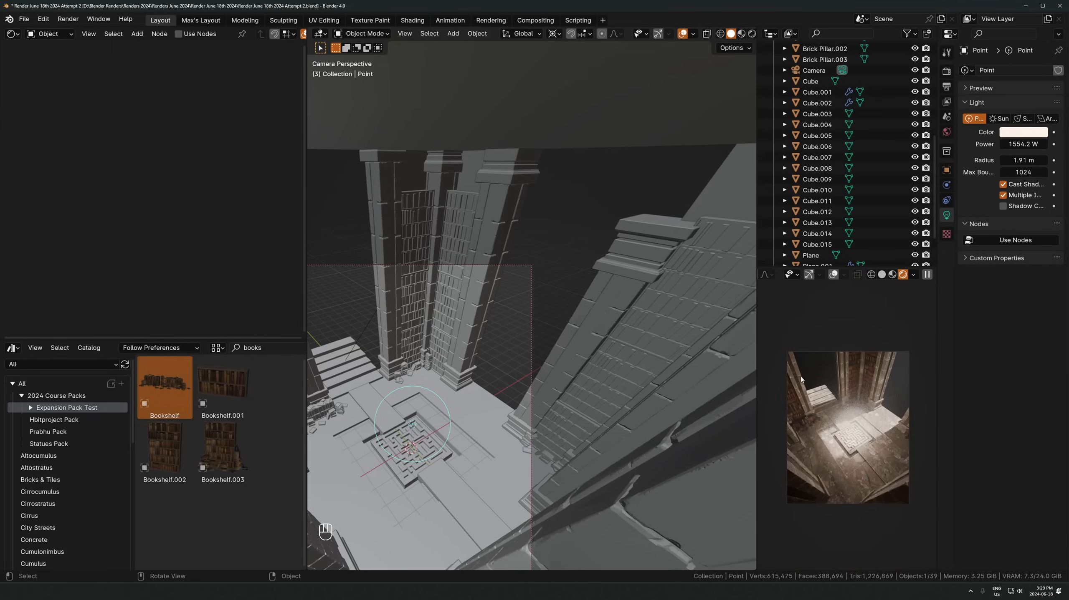
key(ctrl+z)
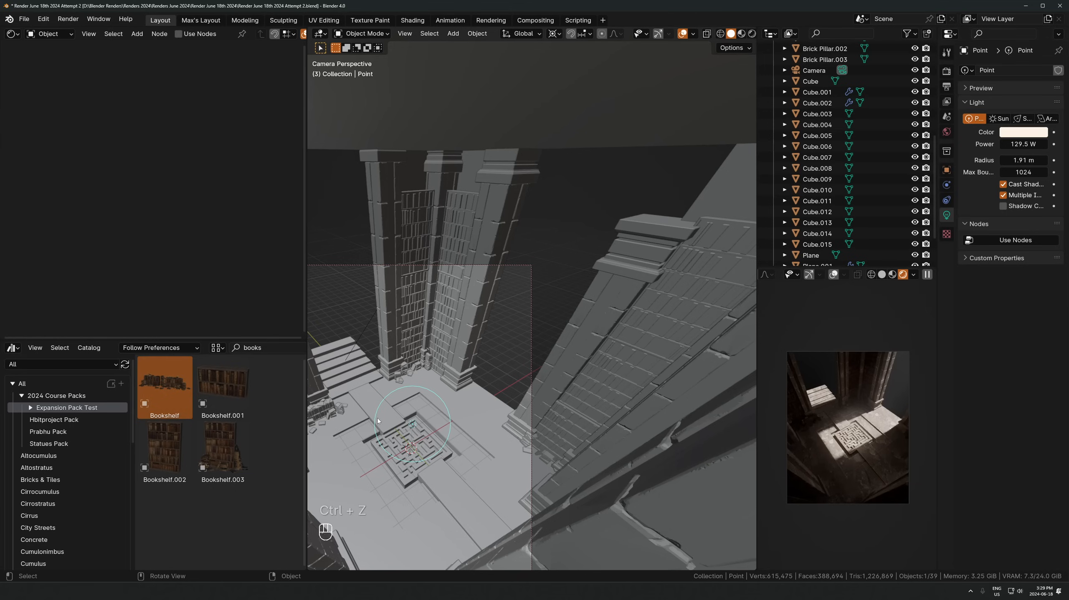
Turn off Volume Scatter in the point light's ray visibility
click(947, 171)
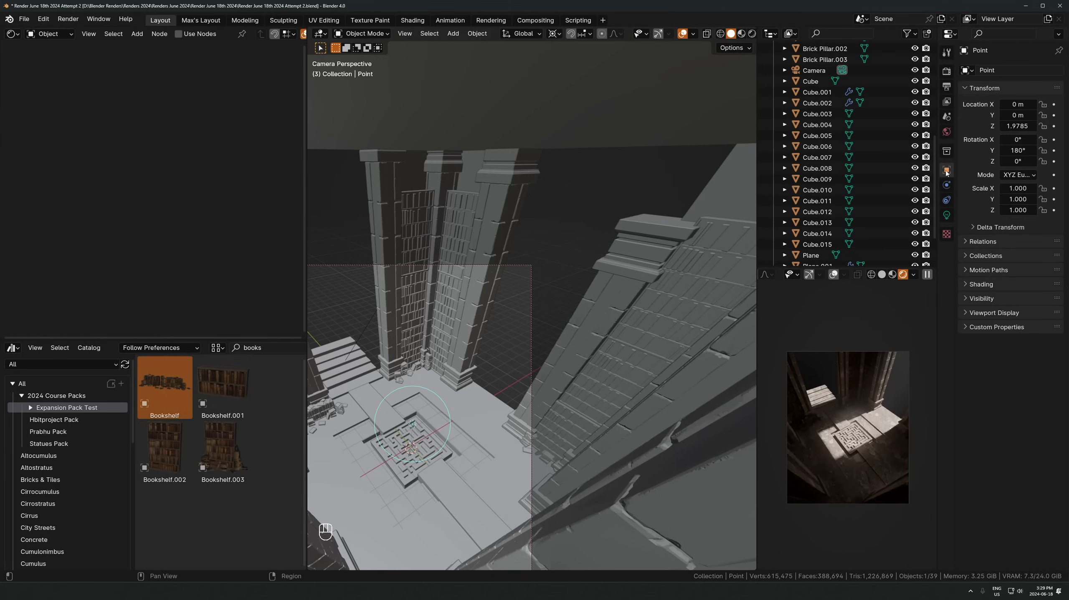
click(984, 299)
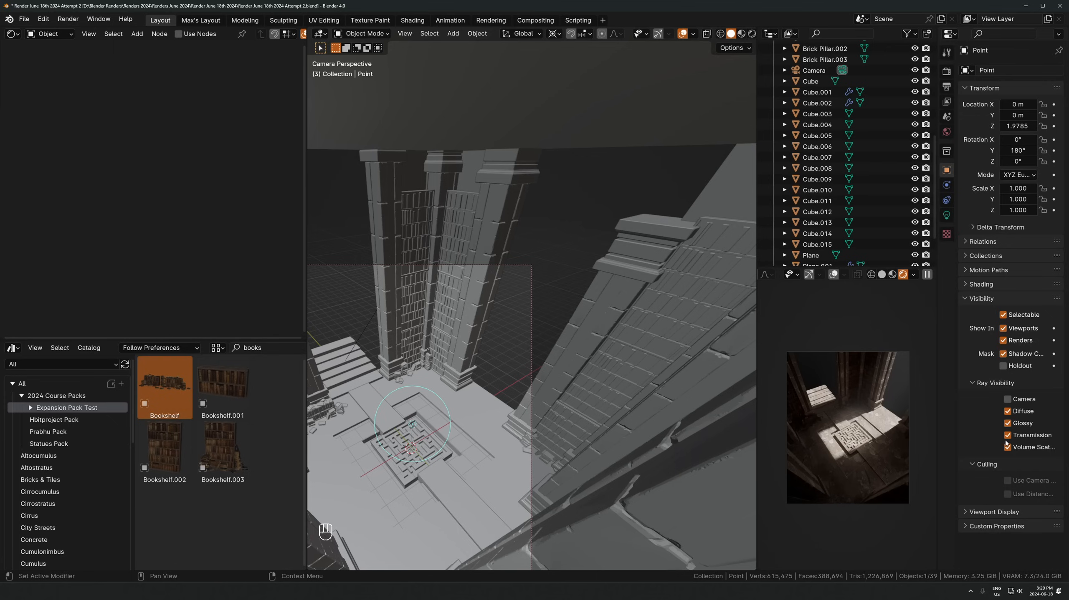
scroll(878, 453, up, 5)
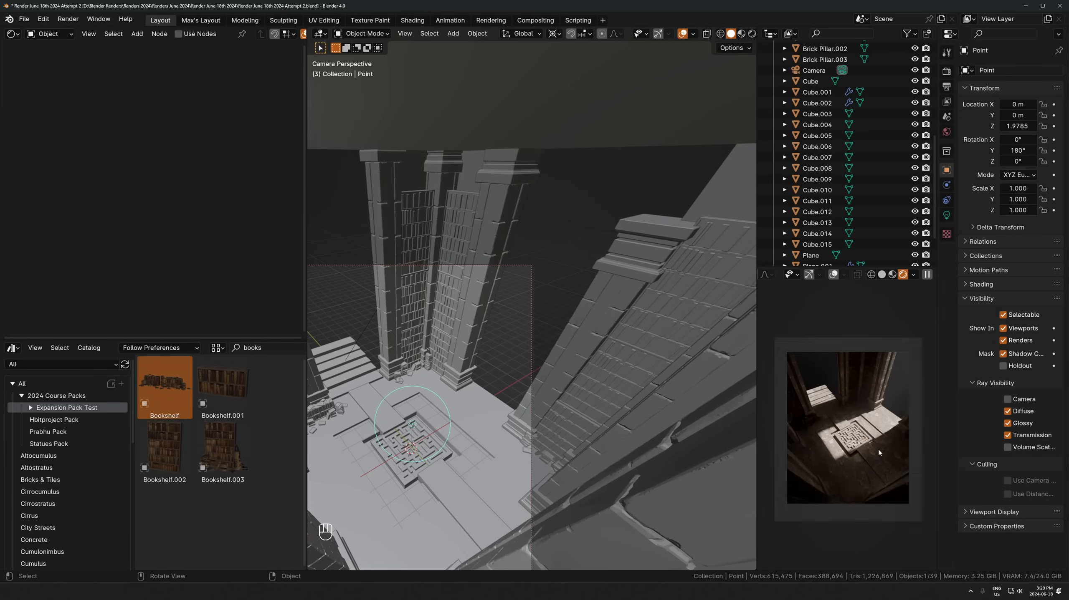
Try raising the point light's power again with volume scatter visibility off, and undo the change
click(946, 215)
drag(1013, 144, 1042, 144)
key(ctrl+z)
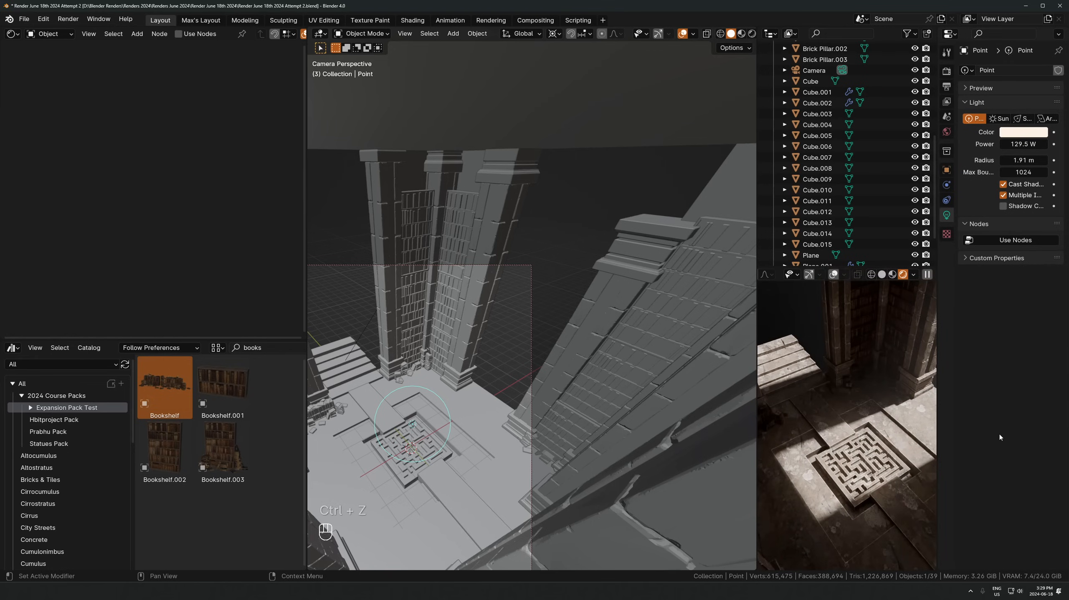
Save the temple scene file
scroll(924, 431, down, 4)
scroll(837, 385, down, 2)
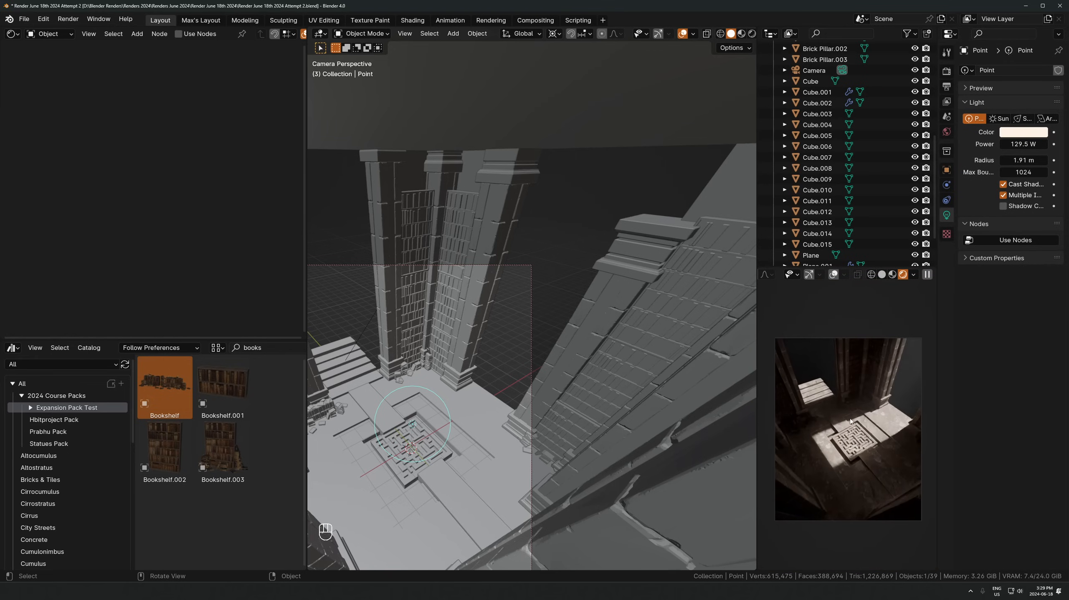
key(ctrl+s)
shift+middle_drag(348, 331, 420, 321)
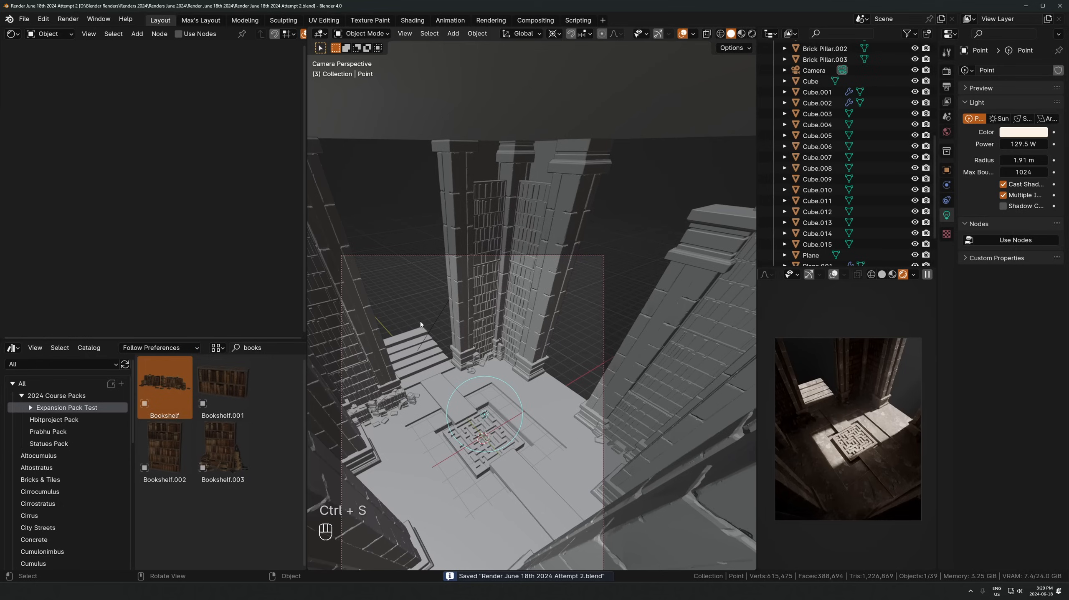
Try rotating the sun light, freely and about the global Z axis, and frame it in the viewport
click(433, 327)
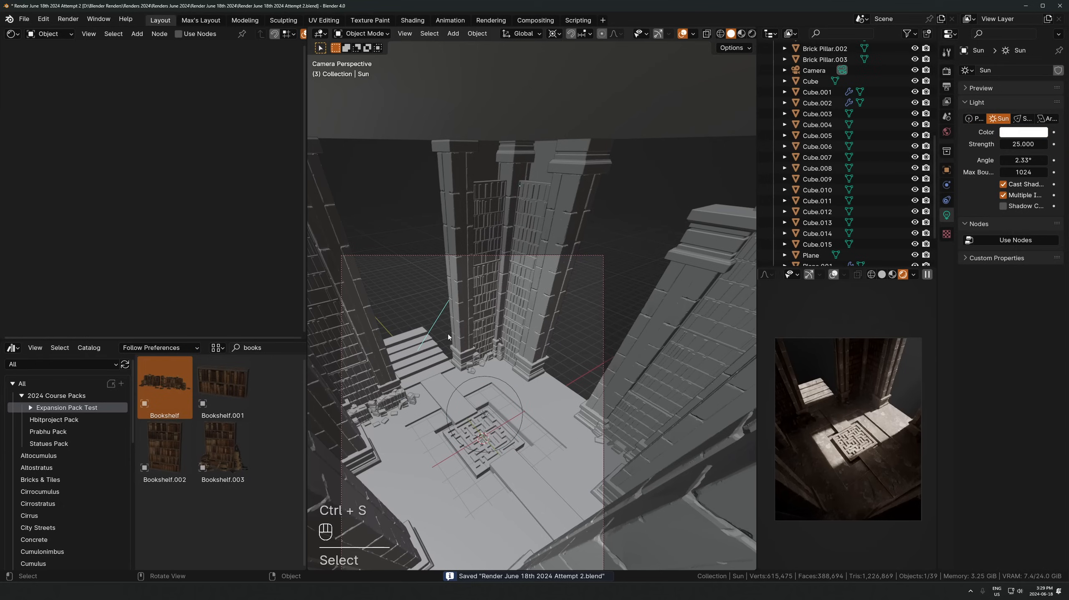
key(r)
key(Escape)
scroll(577, 380, down, 2)
key(r)
key(Escape)
key(r)
key(z)
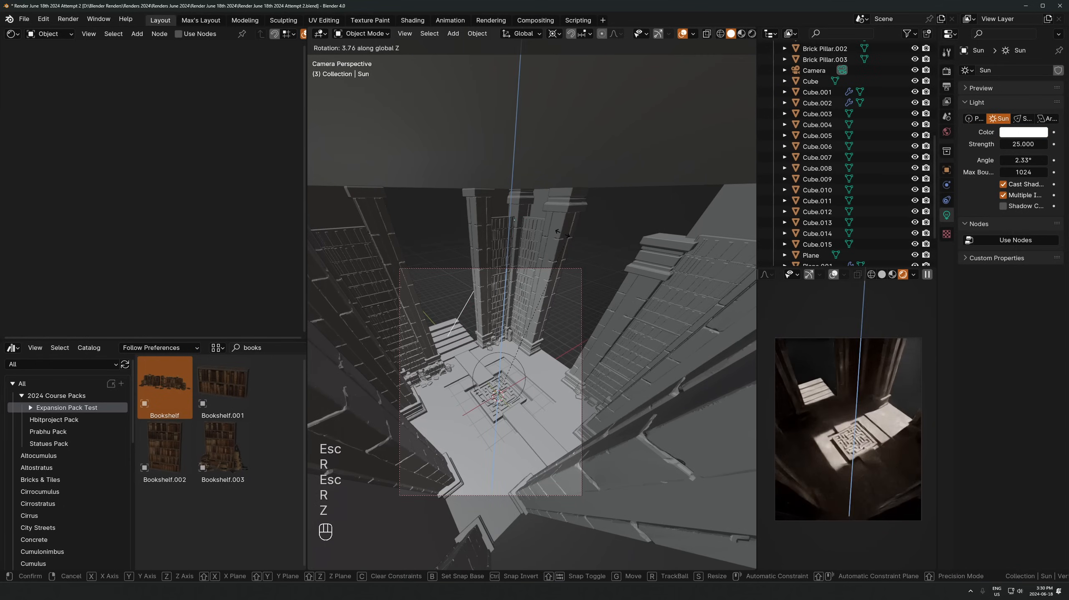
key(Escape)
key(KP_Decimal)
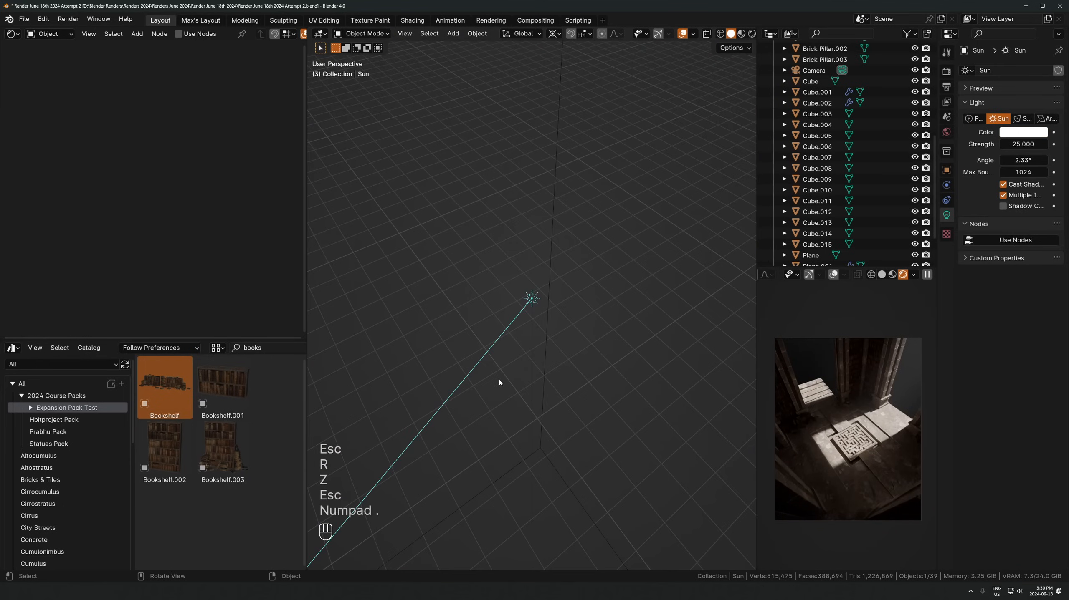
key(KP_1)
scroll(543, 370, down, 2)
key(r)
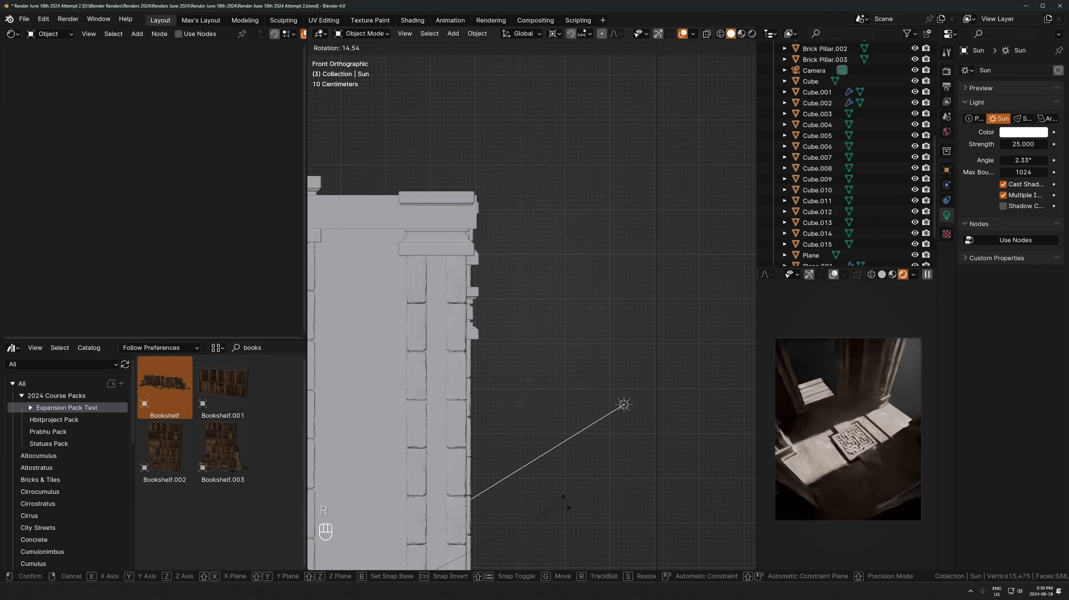
key(Escape)
middle_drag(534, 467, 598, 474)
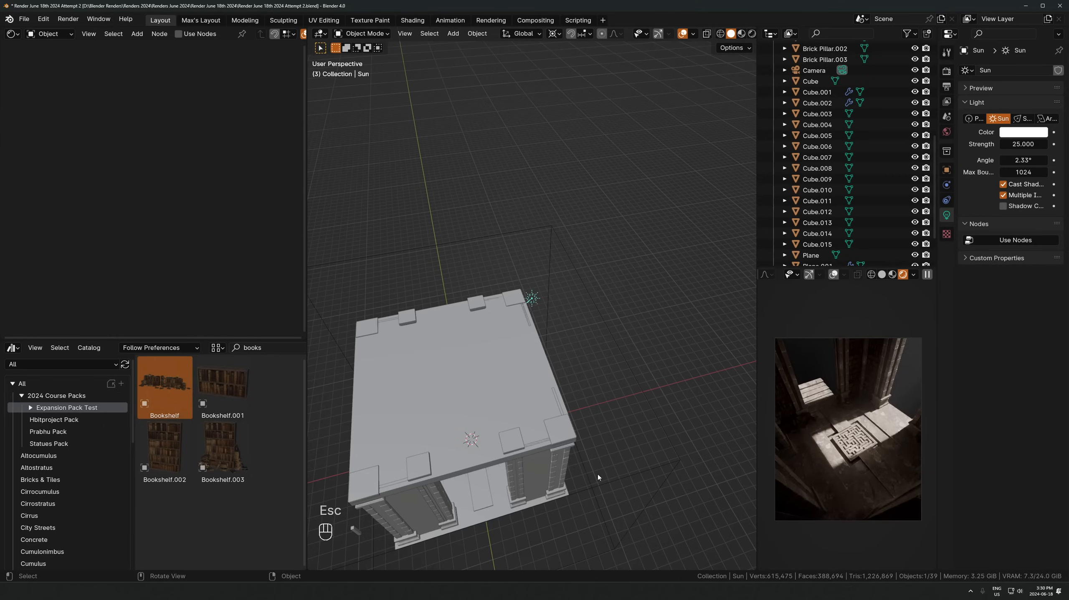
key(r)
key(z)
key(Escape)
Set the transform pivot to Median Point and rotate the sun light freely by about 7.9° around the view axis
click(553, 34)
click(583, 97)
key(KP_7)
key(r)
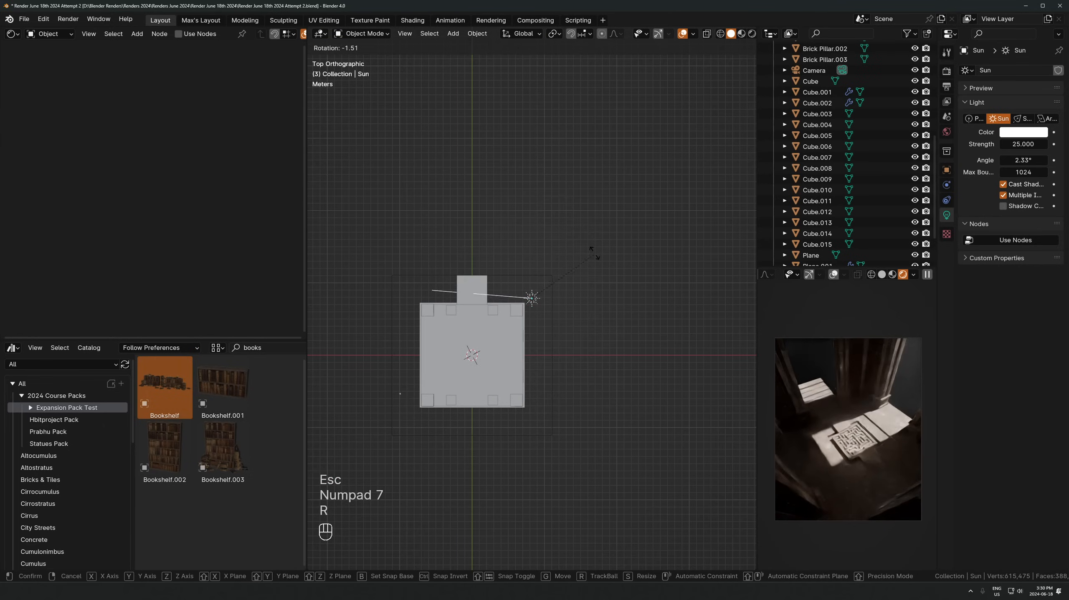
key(Escape)
middle_drag(631, 266, 656, 290)
key(r)
click(659, 349)
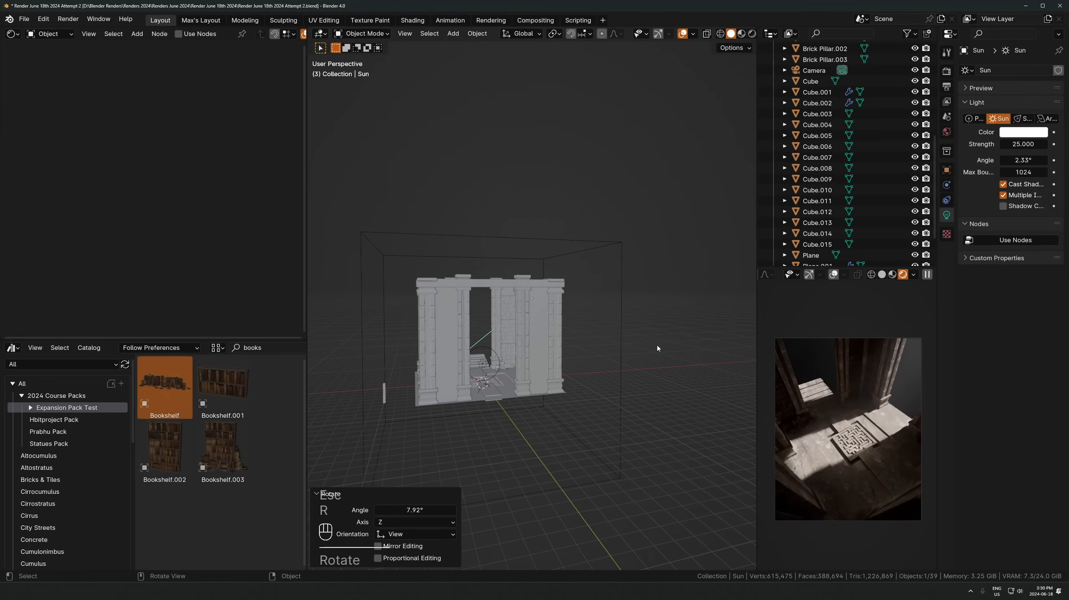
Rotate the sun light about 7.9° around the global Z axis to redirect the light across the maze floor
key(r)
key(z)
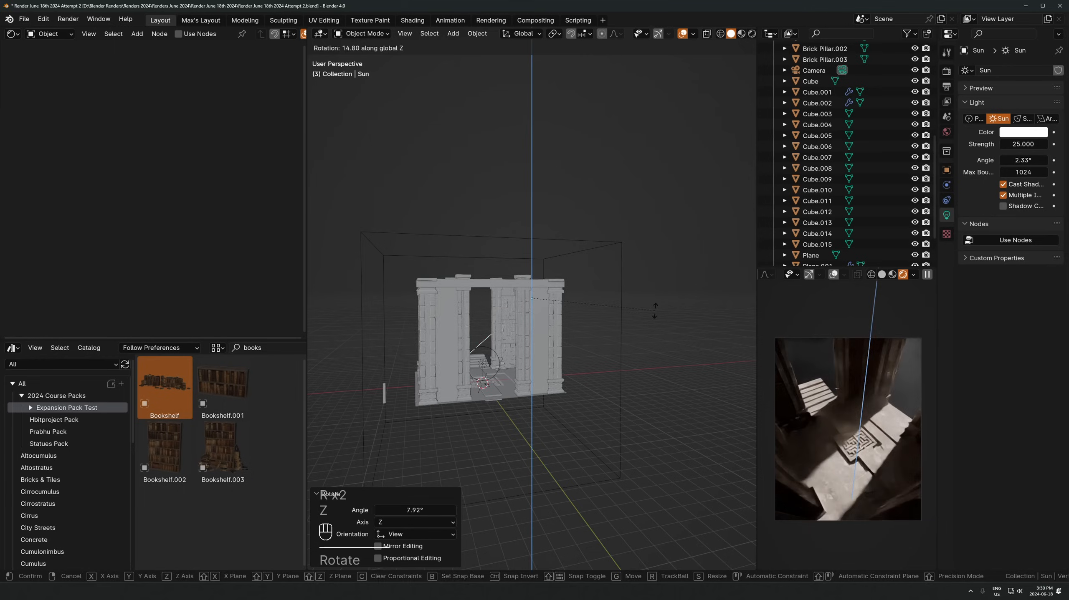
key(Escape)
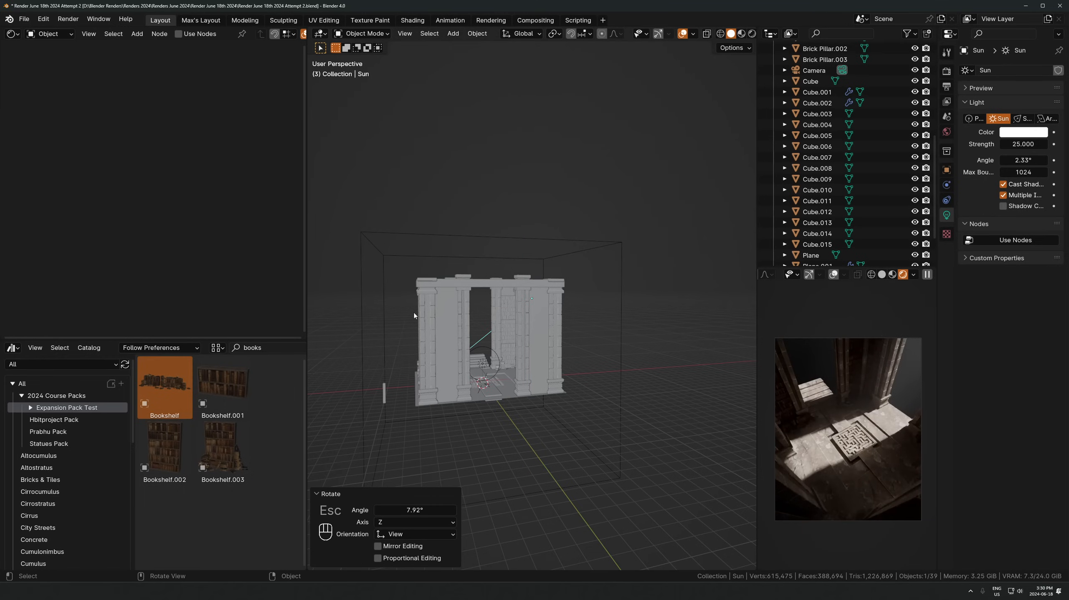
key(r)
key(z)
click(608, 242)
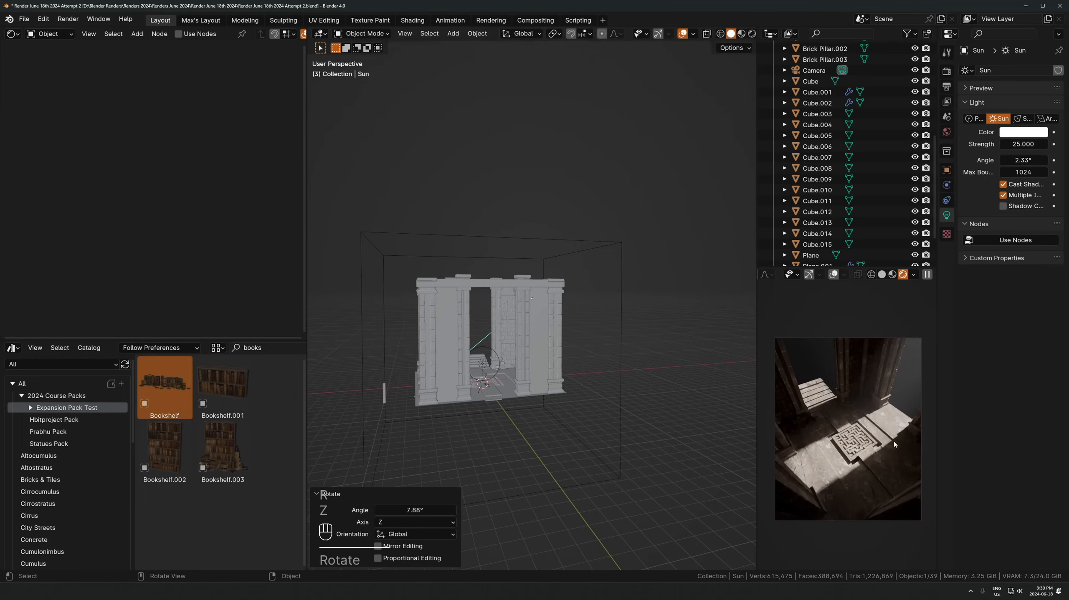
Examine the sunlit temple in the enlarged rendered preview and in the solid-shaded camera view
scroll(856, 408, up, 2)
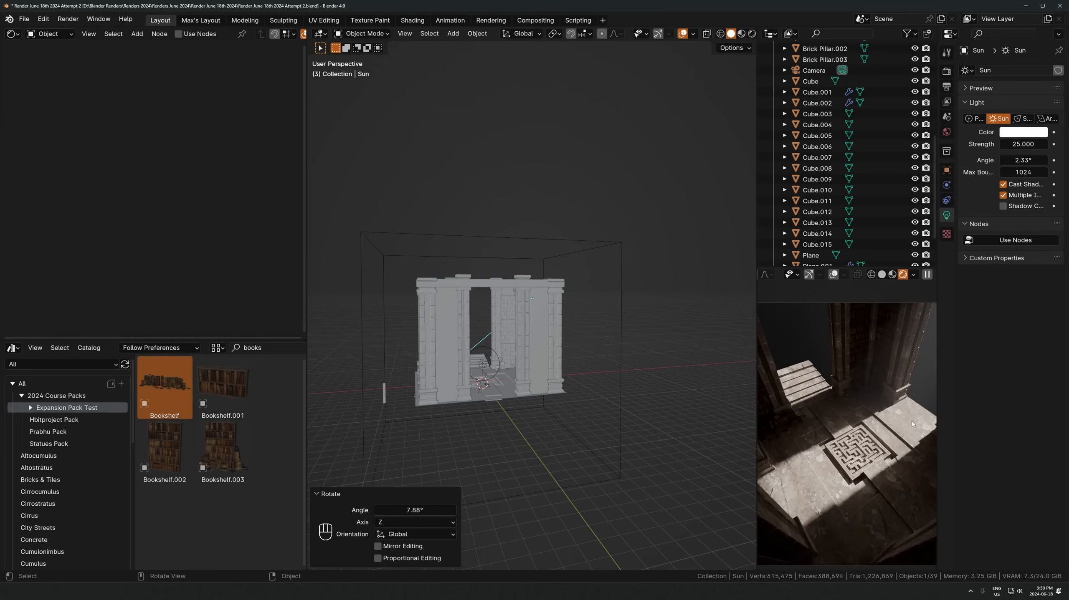
scroll(921, 417, down, 2)
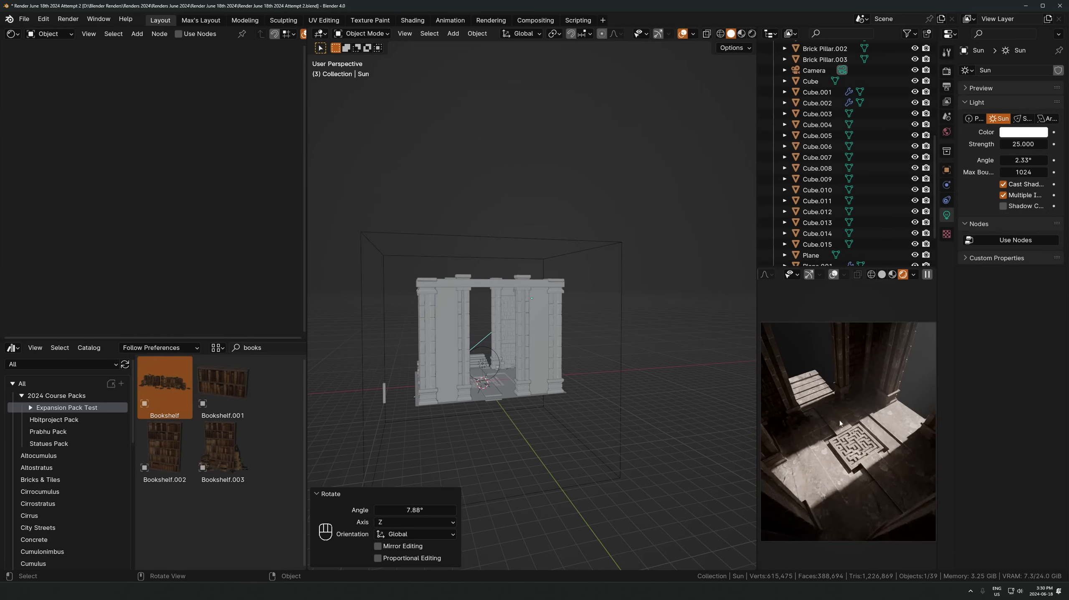
scroll(841, 424, down, 1)
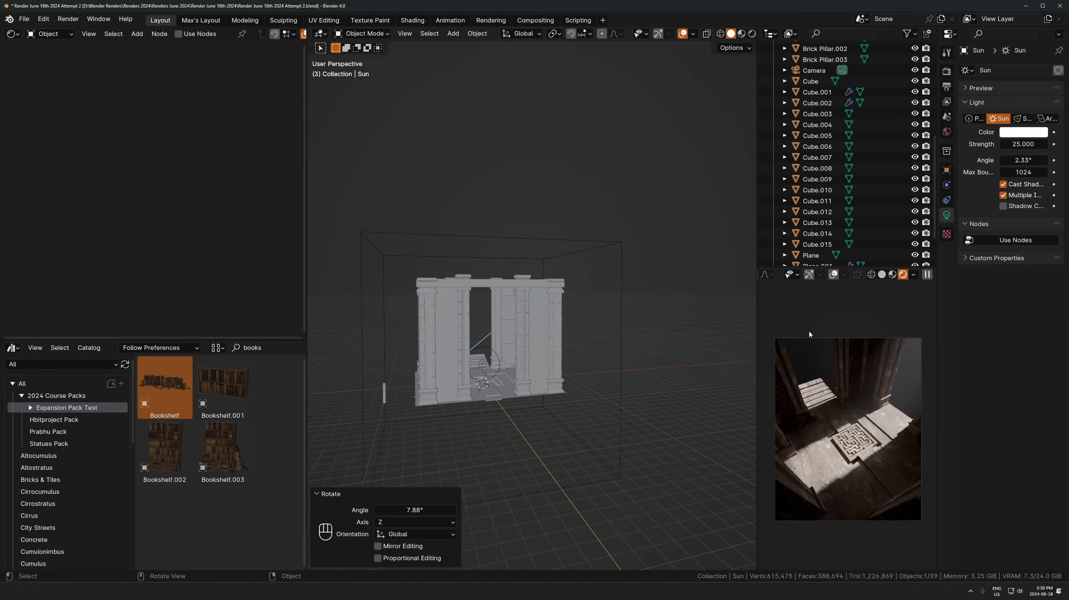
scroll(857, 408, up, 2)
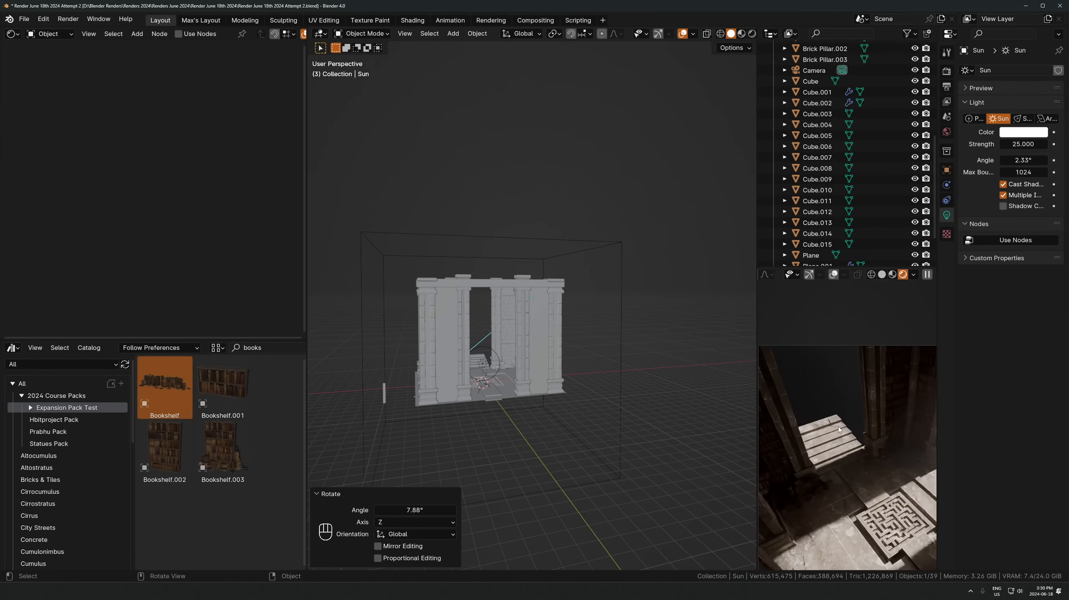
key(ctrl+space)
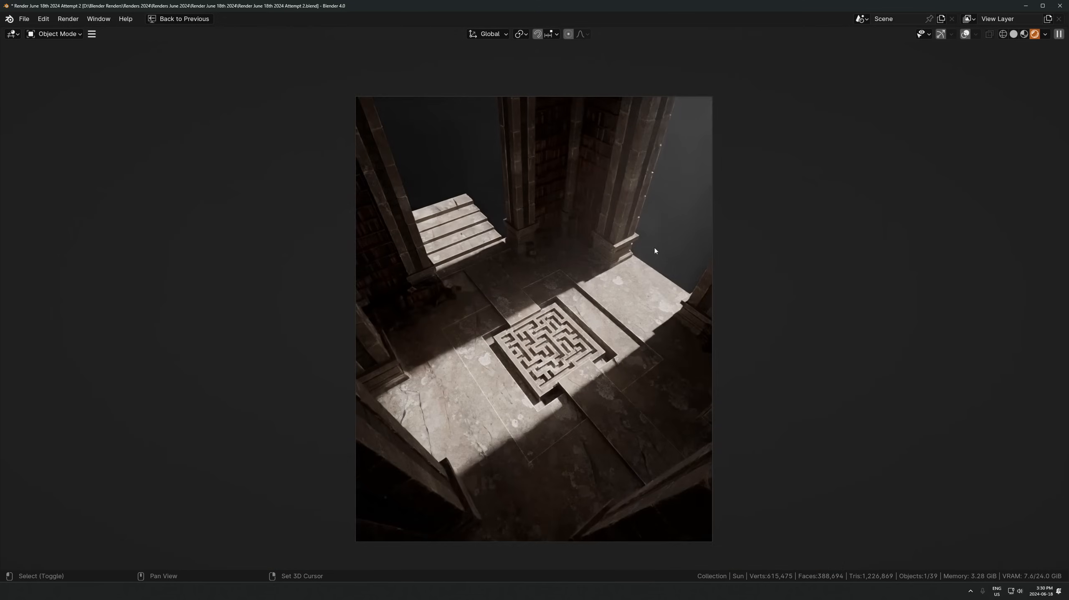
shift+scroll(654, 248, up, 1)
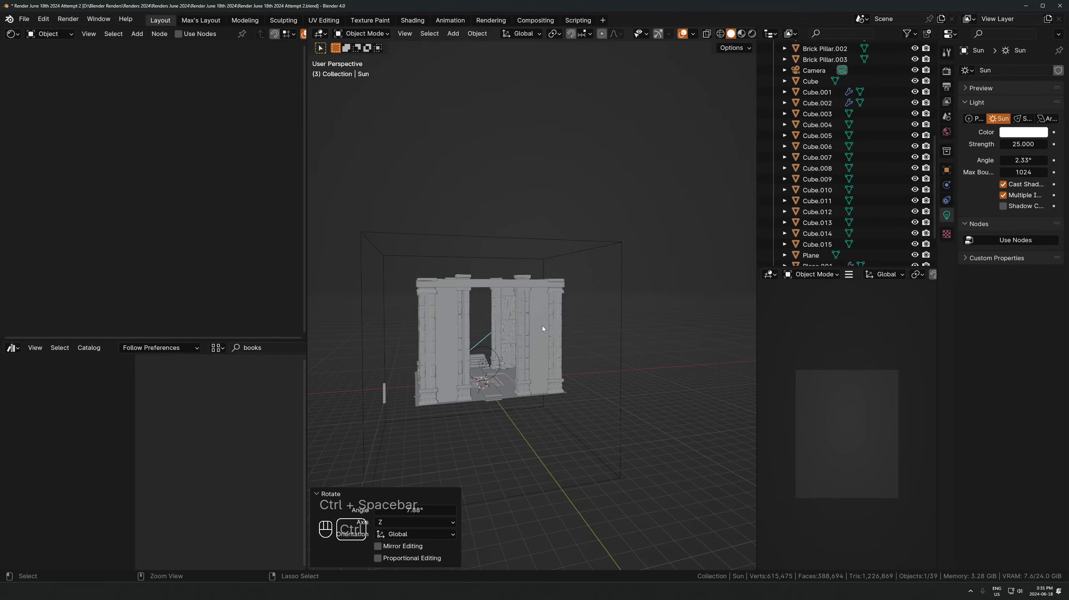
key(ctrl+space)
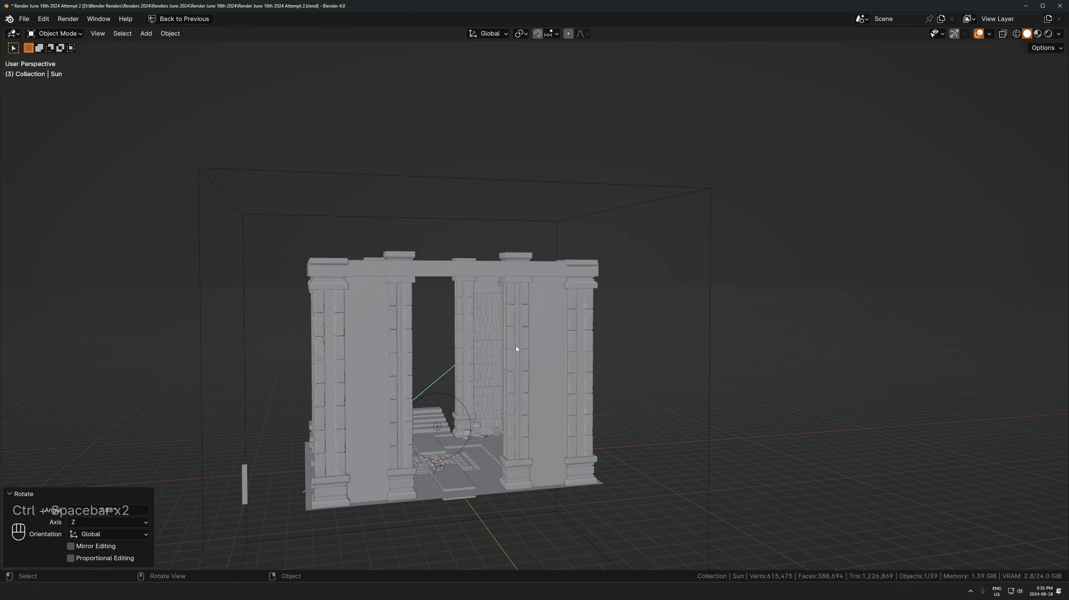
key(KP_0)
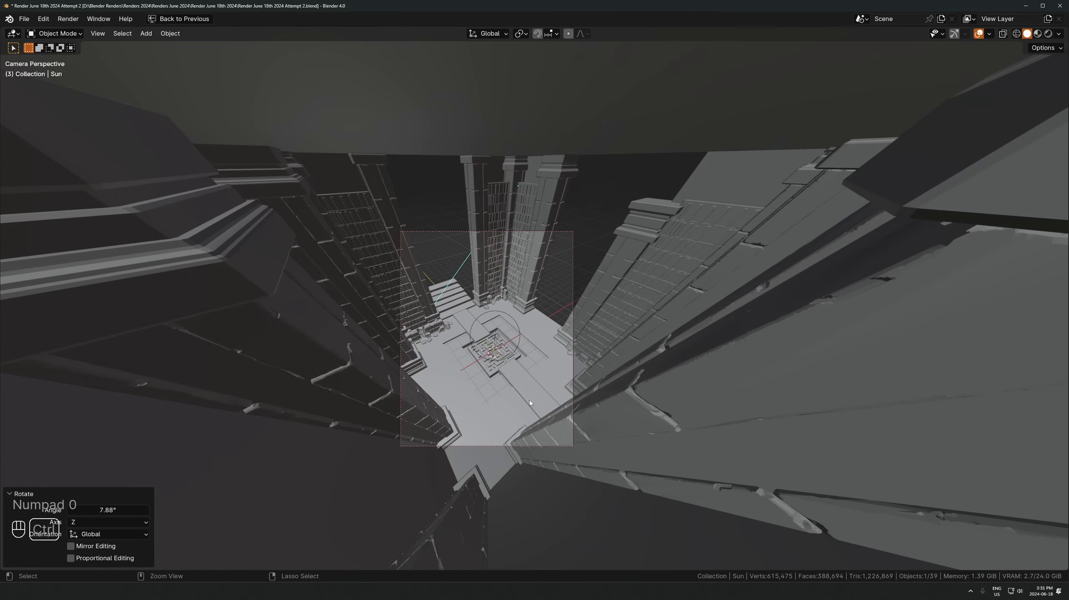
key(ctrl+space)
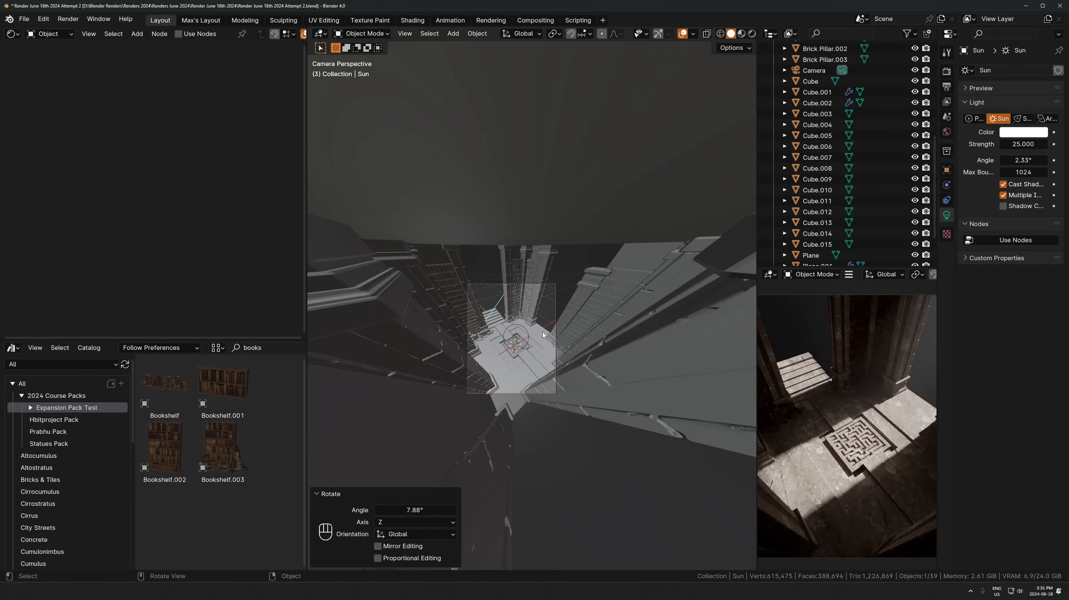
scroll(543, 332, up, 2)
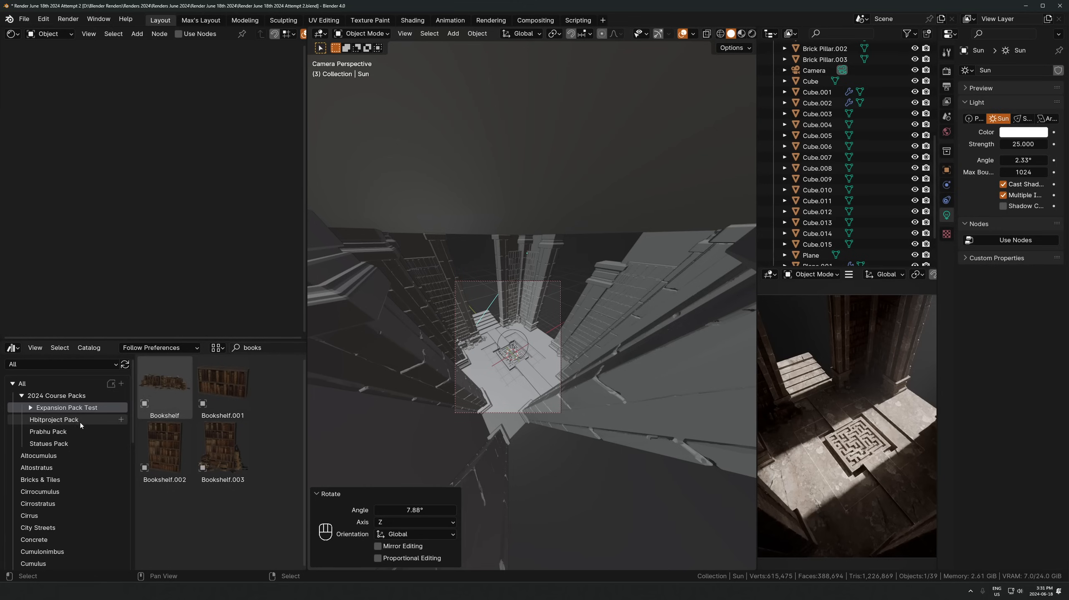
Clear the asset search filter and browse the Expansion Pack Test assets
scroll(269, 349, down, 3)
click(265, 348)
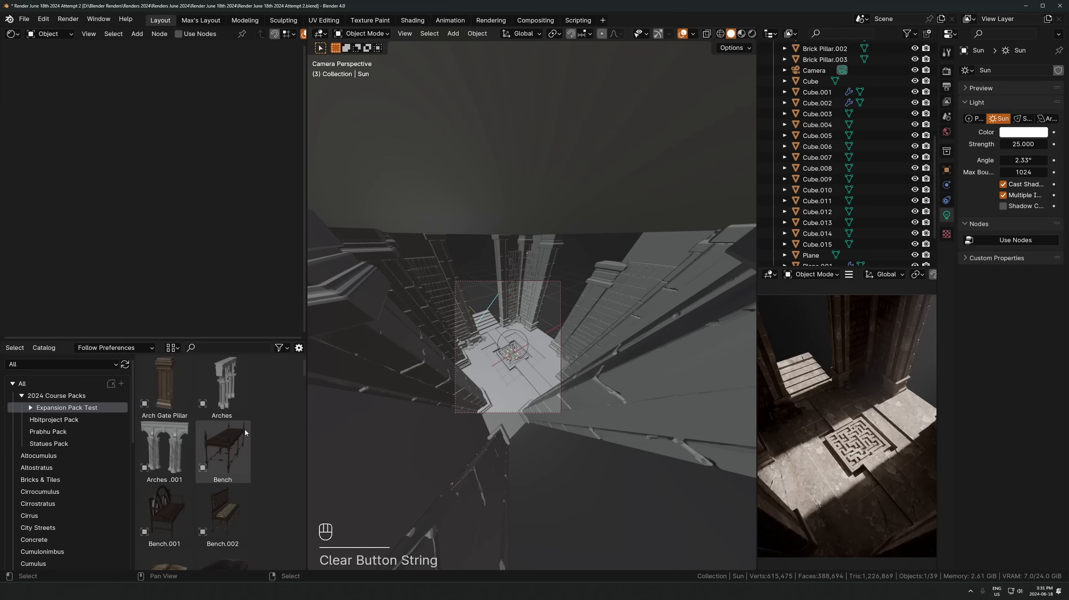
scroll(232, 426, down, 3)
scroll(232, 424, down, 5)
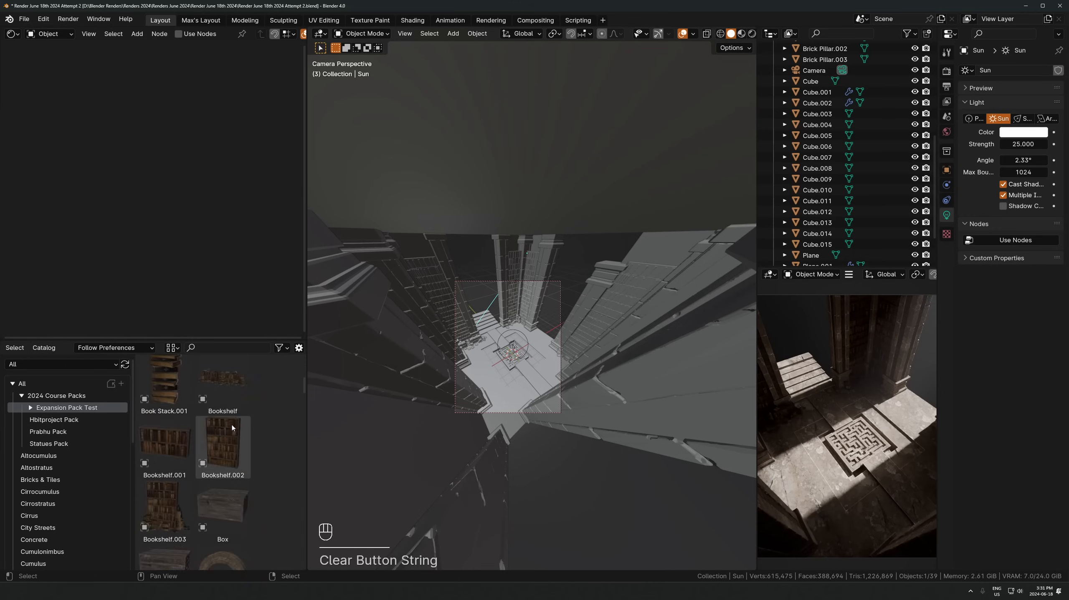
Make a linked duplicate of the mirrored brick pillars about 4.7 m along Y, behind the stairs, and turn off its Y mirror axis
click(506, 304)
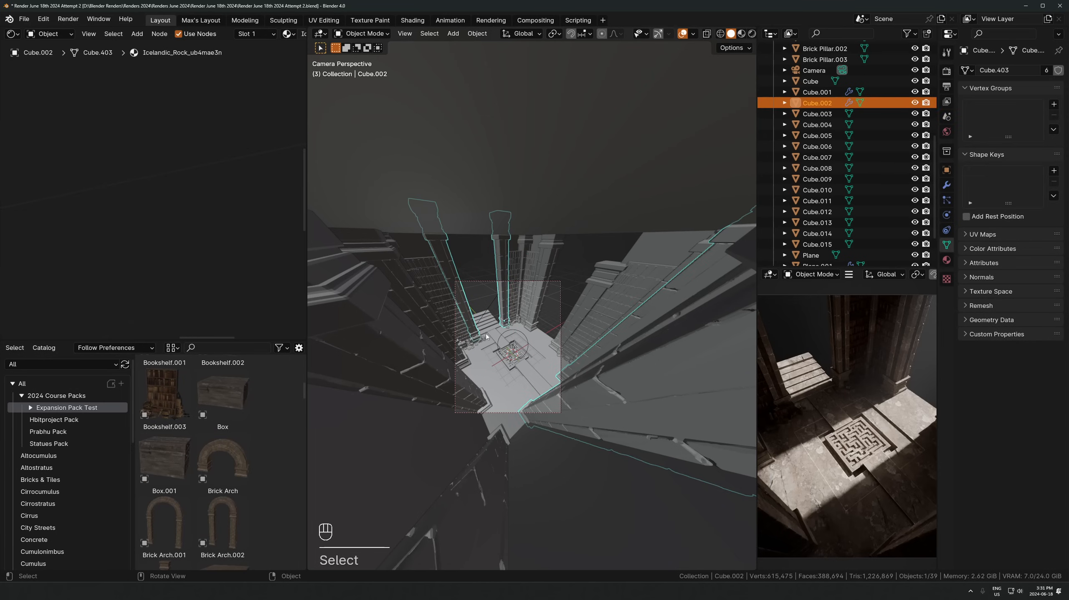
key(alt+d)
click(489, 321)
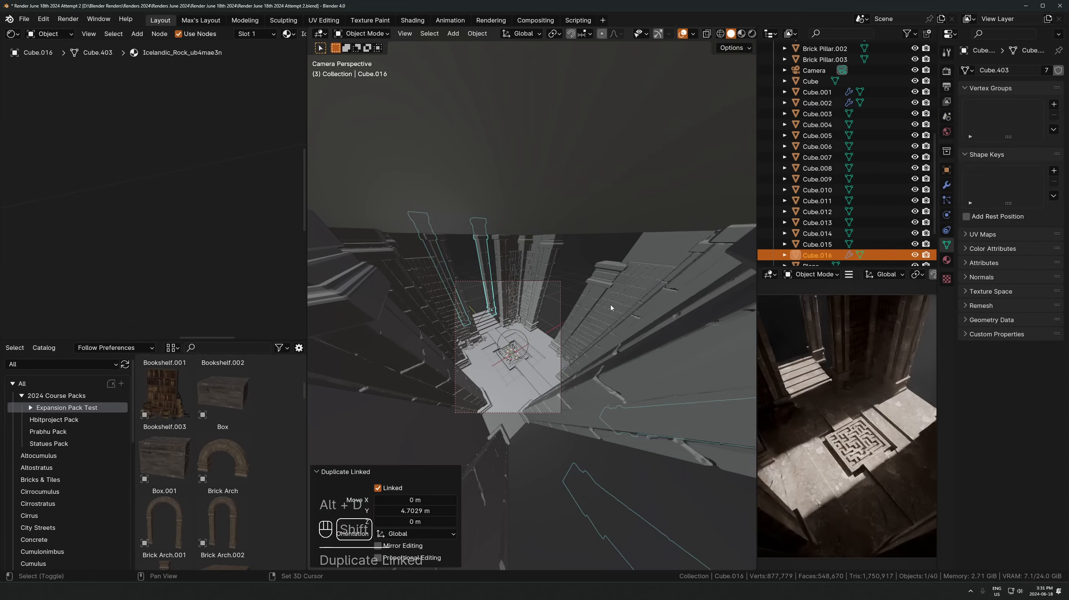
click(946, 185)
click(1029, 104)
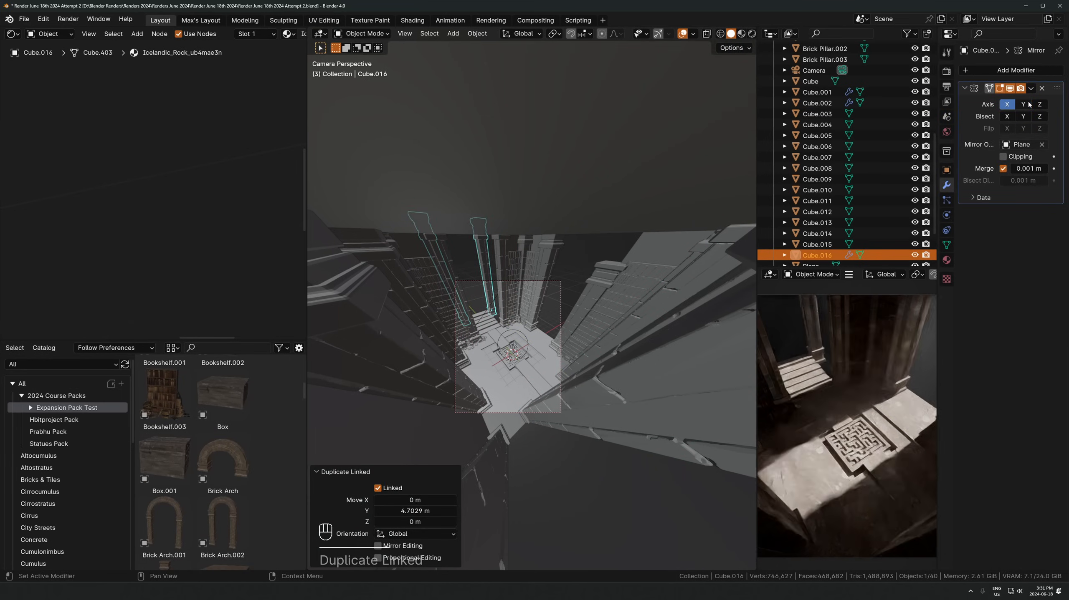
Shift the duplicated pillars slightly along the global Y axis at the far end of the stairs
key(g)
key(y)
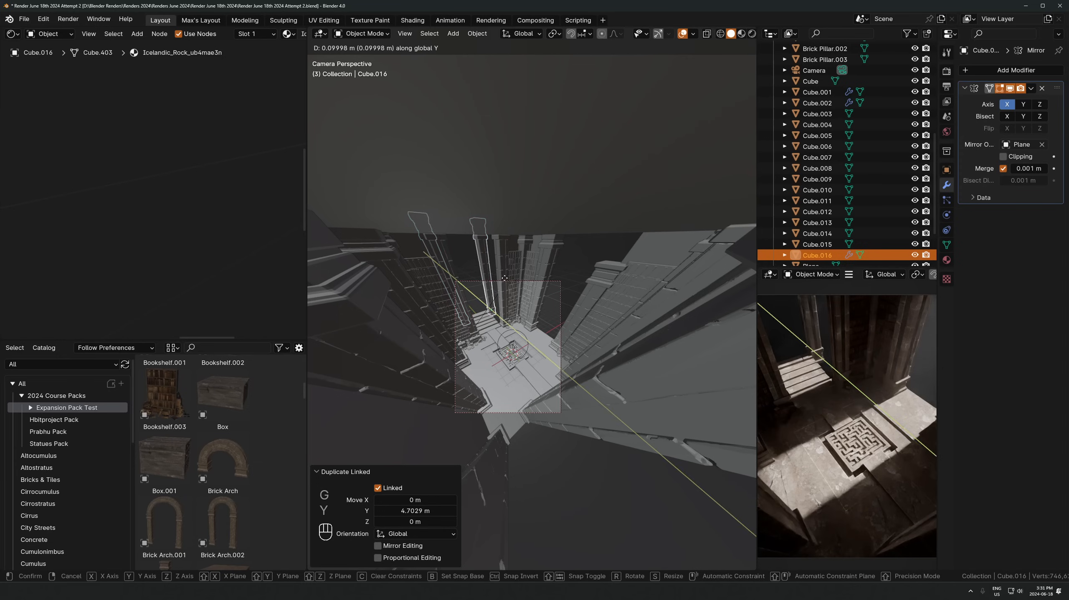
click(504, 278)
Frame the stairs in the viewport and add a cube mesh to the scene
scroll(500, 290, up, 2)
click(452, 339)
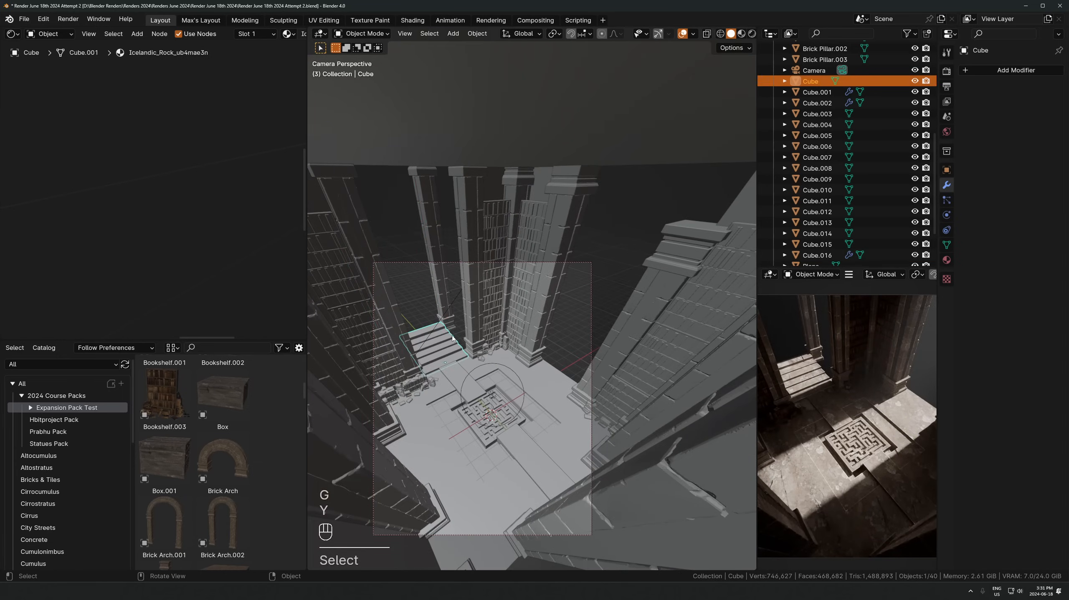
key(KP_Decimal)
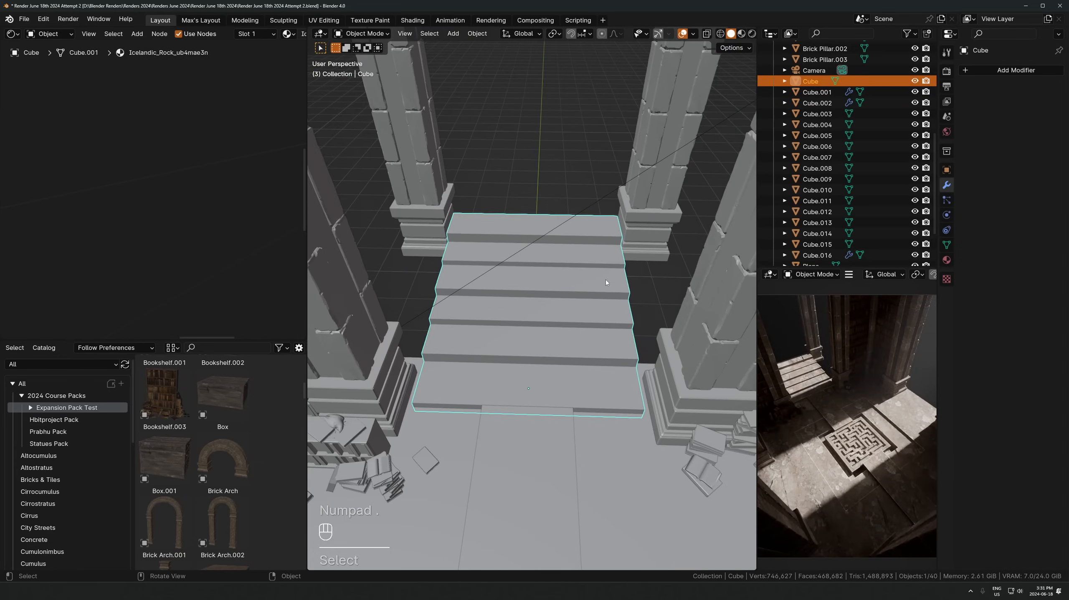
middle_drag(605, 282, 511, 287)
key(shift+a)
mouse_move(511, 286)
click(580, 311)
key(g)
key(x)
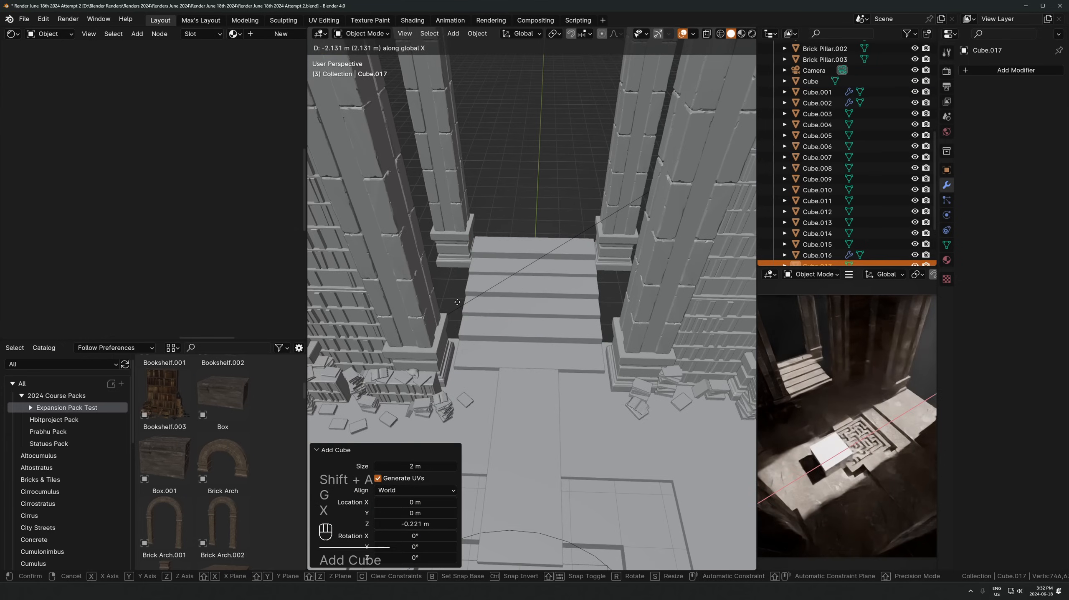
key(Escape)
Clear the cube's location and move it horizontally, with Z locked, to the gap between the pillars on one side of the stairs
key(alt+g)
key(g)
key(shift+z)
click(517, 448)
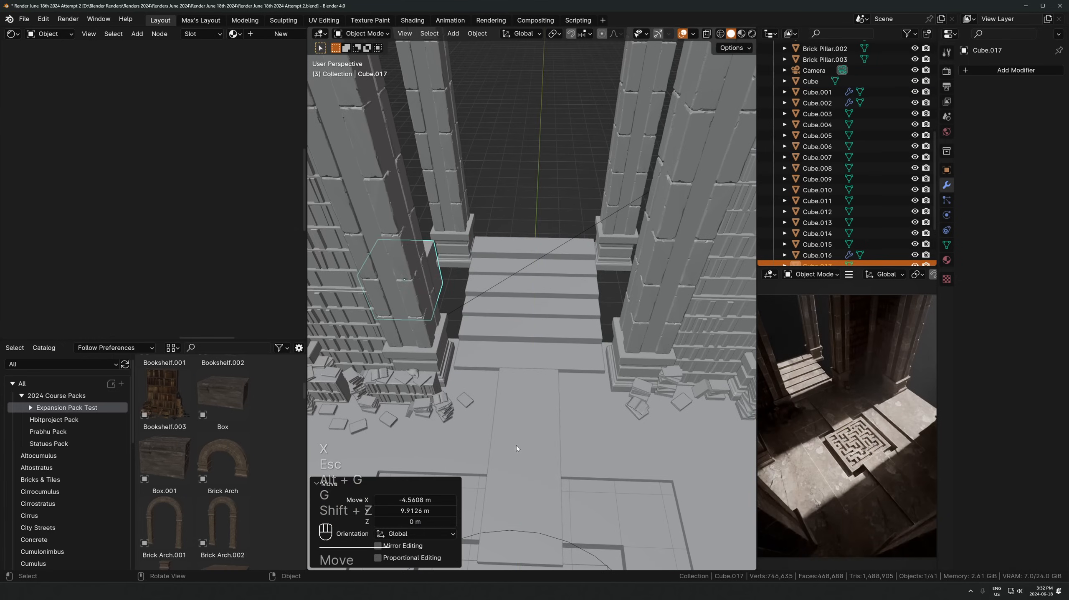
scroll(522, 404, down, 3)
scroll(528, 337, up, 3)
key(g)
key(shift+z)
click(573, 382)
Stretch the cube along Y and move it about -0.55 m along Y to run alongside the stairs
key(s)
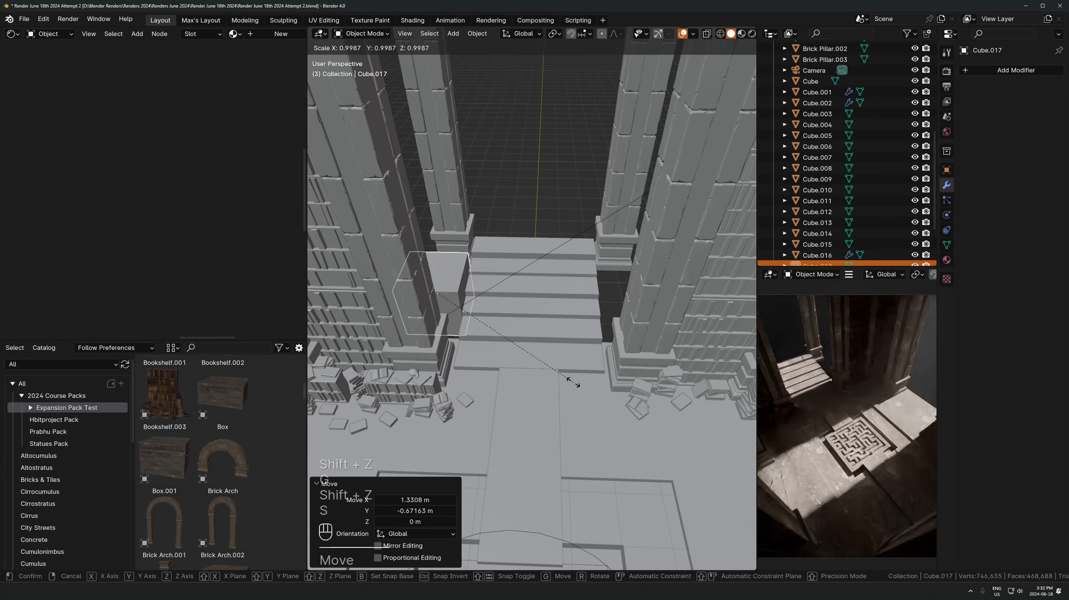
key(y)
click(573, 382)
key(g)
key(y)
click(504, 368)
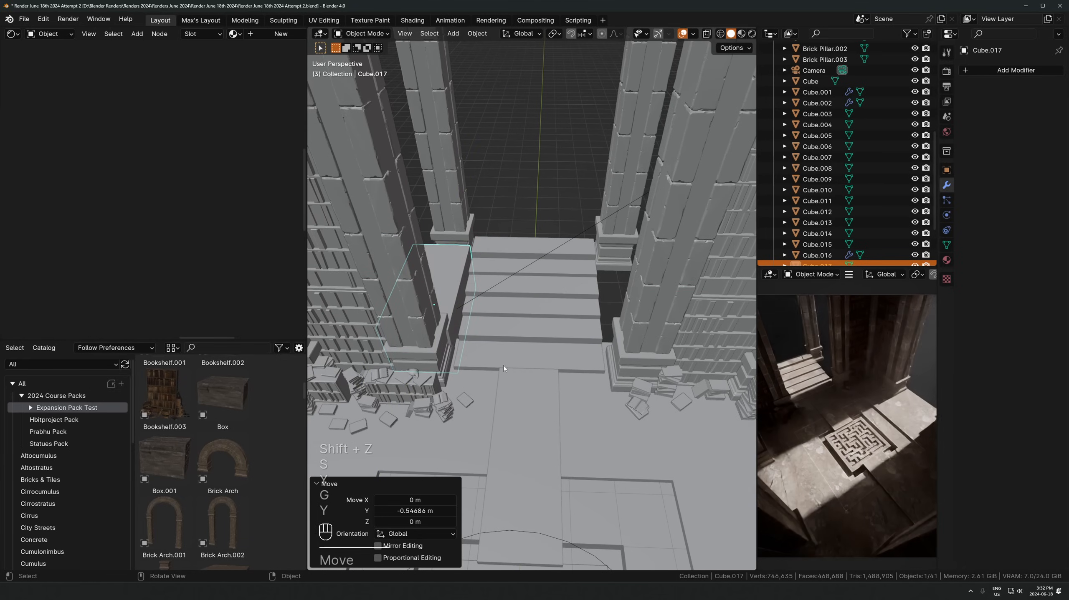
key(g)
key(y)
key(Escape)
Scale the side block slightly longer along the global Y axis
key(s)
key(y)
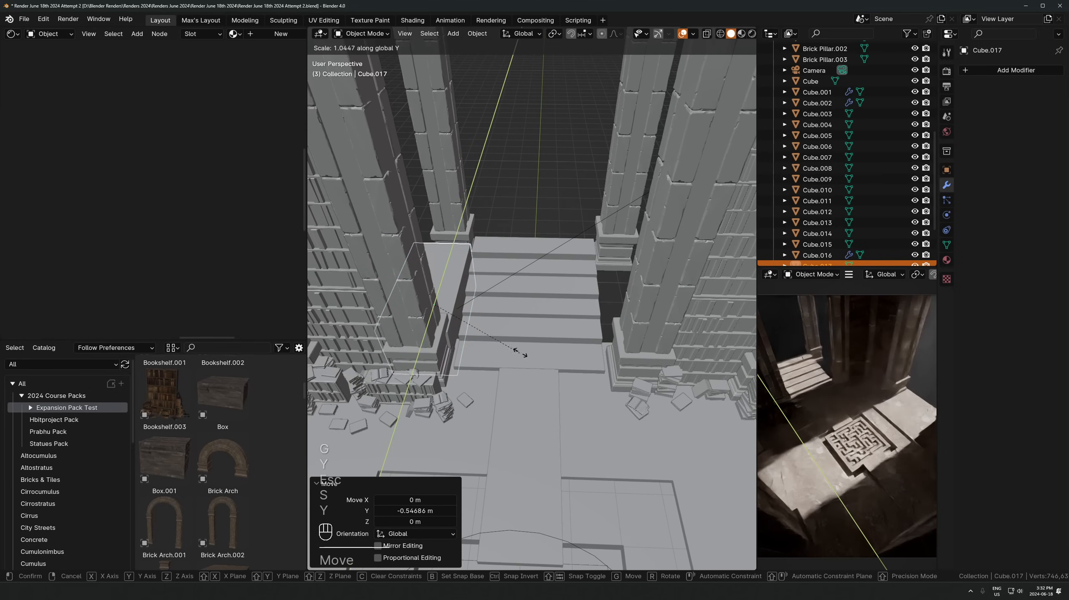
click(521, 353)
Link the stairs' stone material to the side block
shift+click(517, 331)
key(ctrl+l)
click(521, 327)
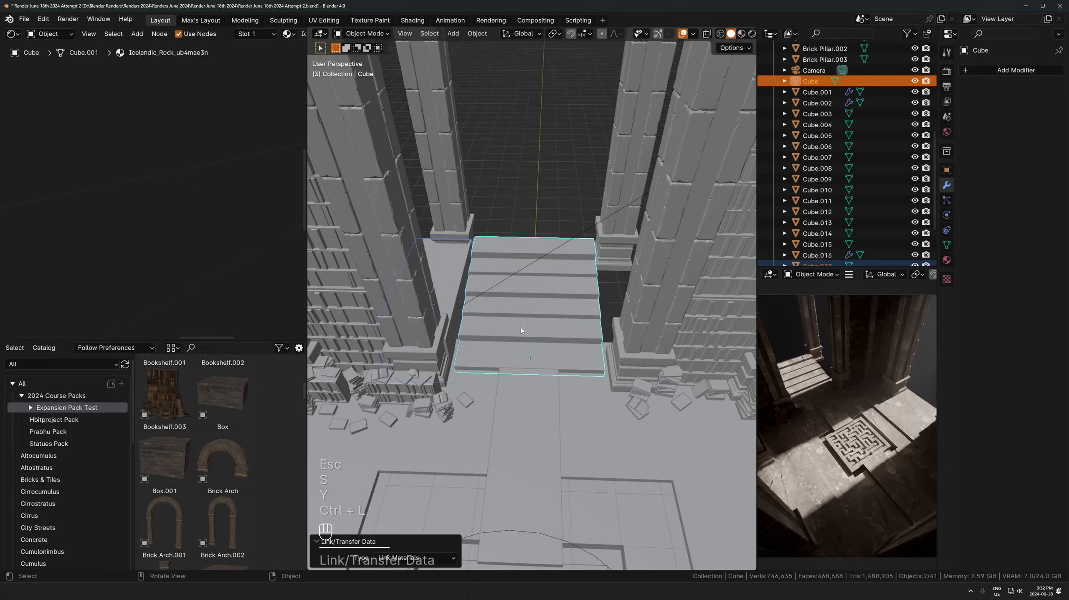
Apply the side block's scale and UV-map all of its faces
click(450, 275)
key(ctrl+a)
click(451, 274)
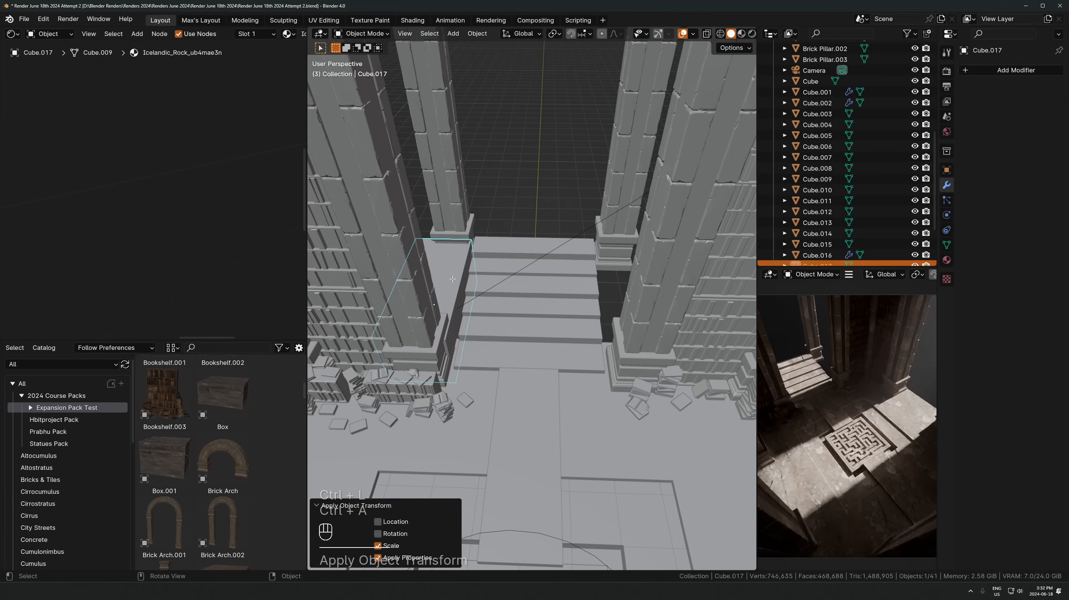
key(Tab)
key(a)
key(u)
click(452, 281)
key(Tab)
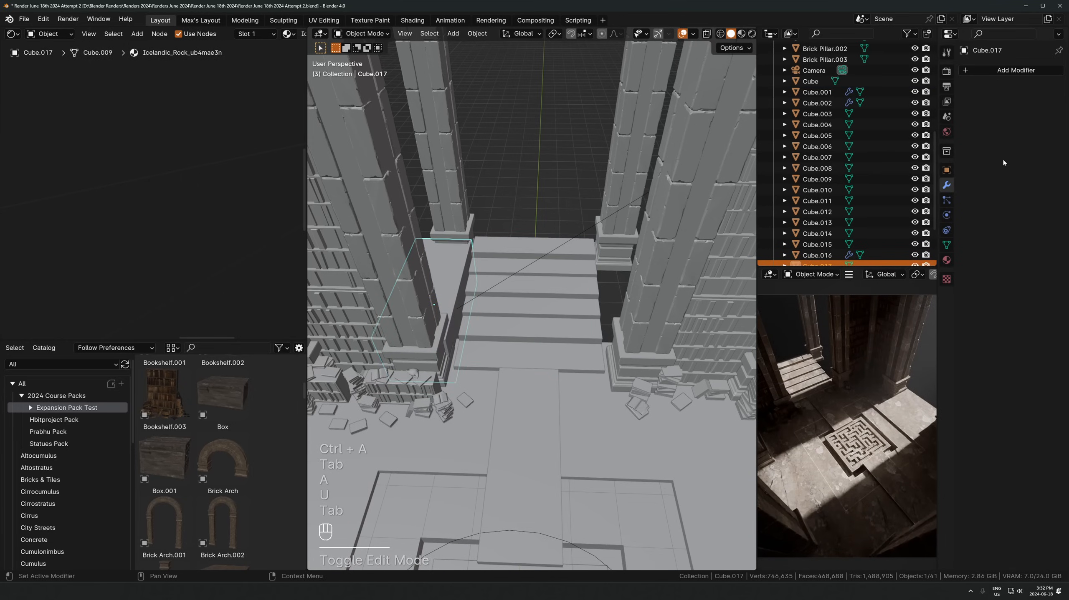
Add a Mirror modifier to the side block, using the stairs as the mirror object on the X axis
click(1005, 67)
text(mirr)
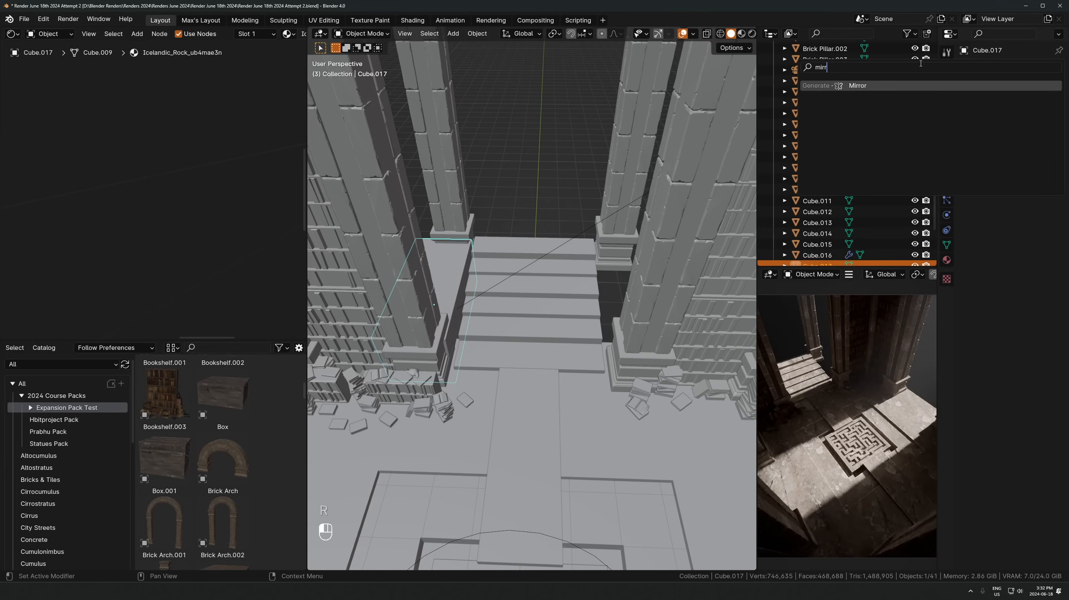
key(Return)
click(1042, 144)
click(602, 274)
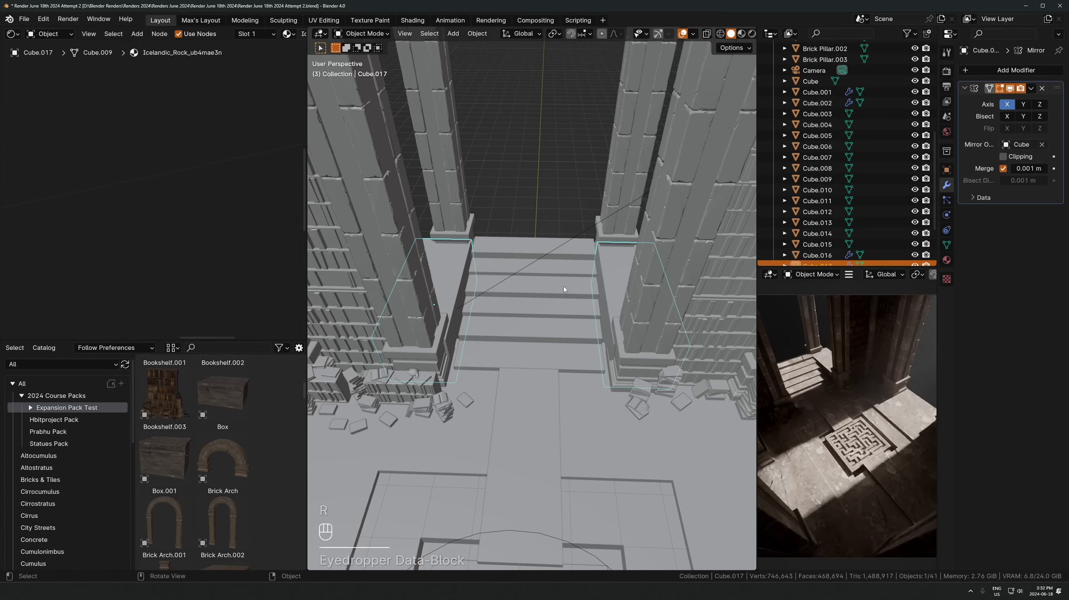
Clear the side block's mirror object and delete the plain block stairs between the pillars
click(1042, 145)
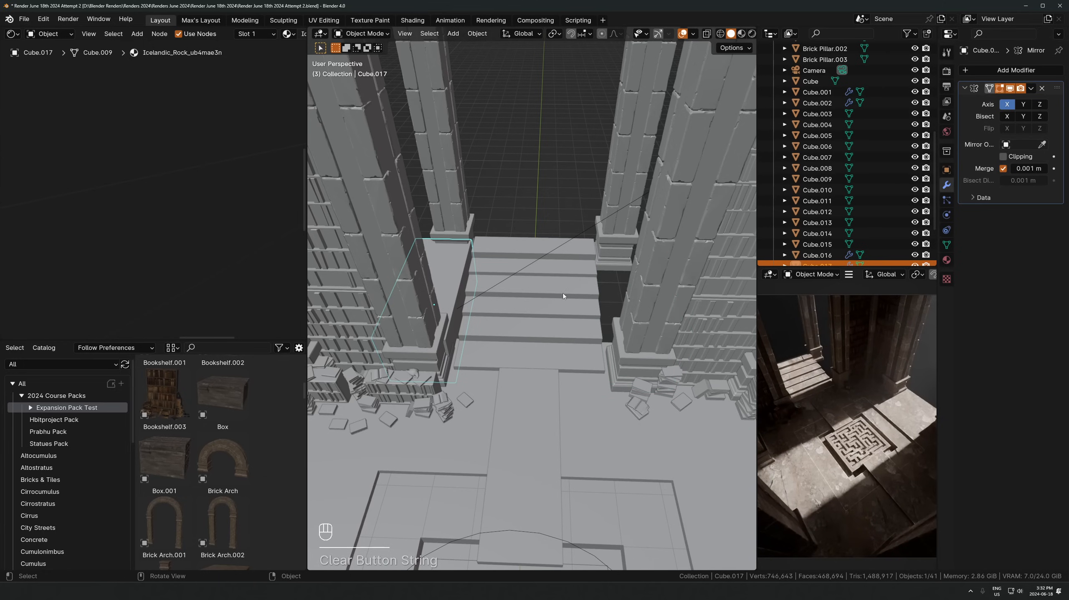
click(563, 296)
key(x)
click(558, 295)
key(shift+a)
key(Escape)
Search the asset library for stairs, place the Stairs.001 asset at the front of the stairway opening and scale it by about 1.083
click(215, 347)
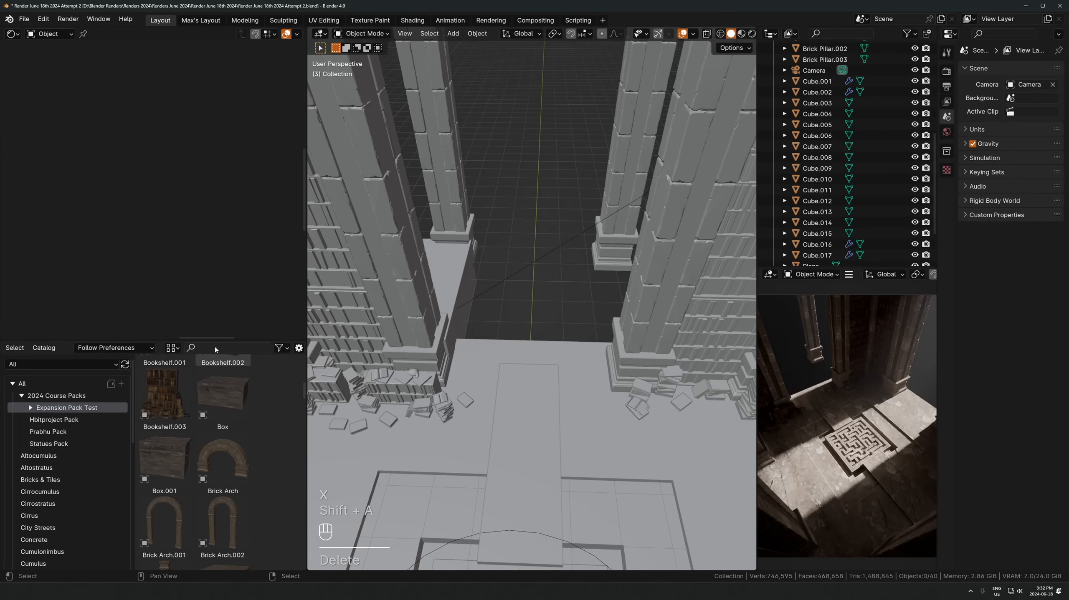
text(stairs)
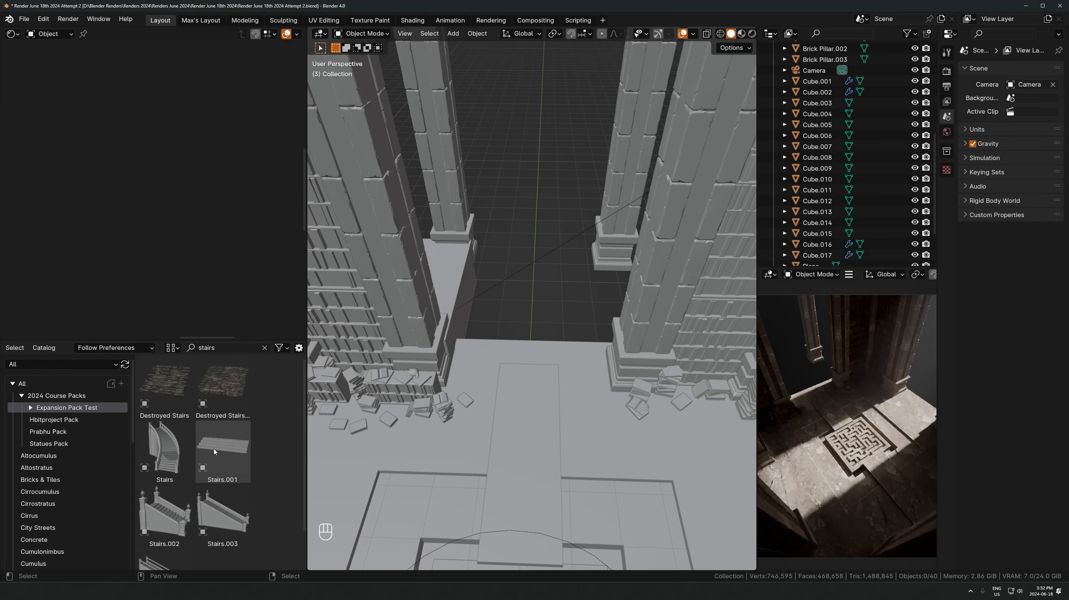
drag(223, 453, 610, 479)
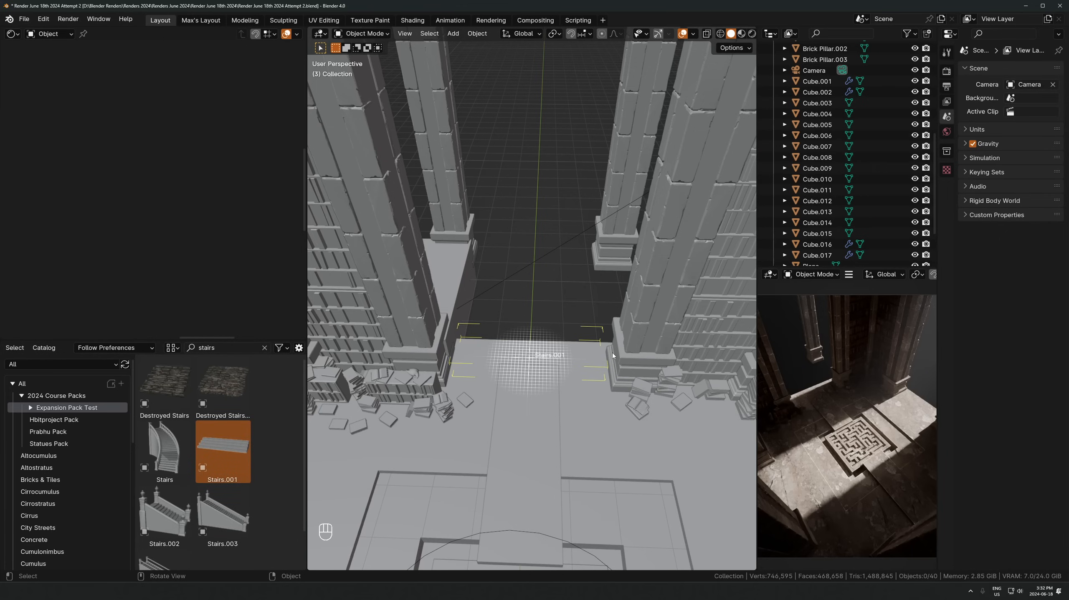
drag(612, 355, 609, 357)
key(s)
click(667, 331)
Make a linked duplicate of the stairs, raised about 0.66 m in Z and moved back about 1.47 m along Y to continue the flight
key(KP_Decimal)
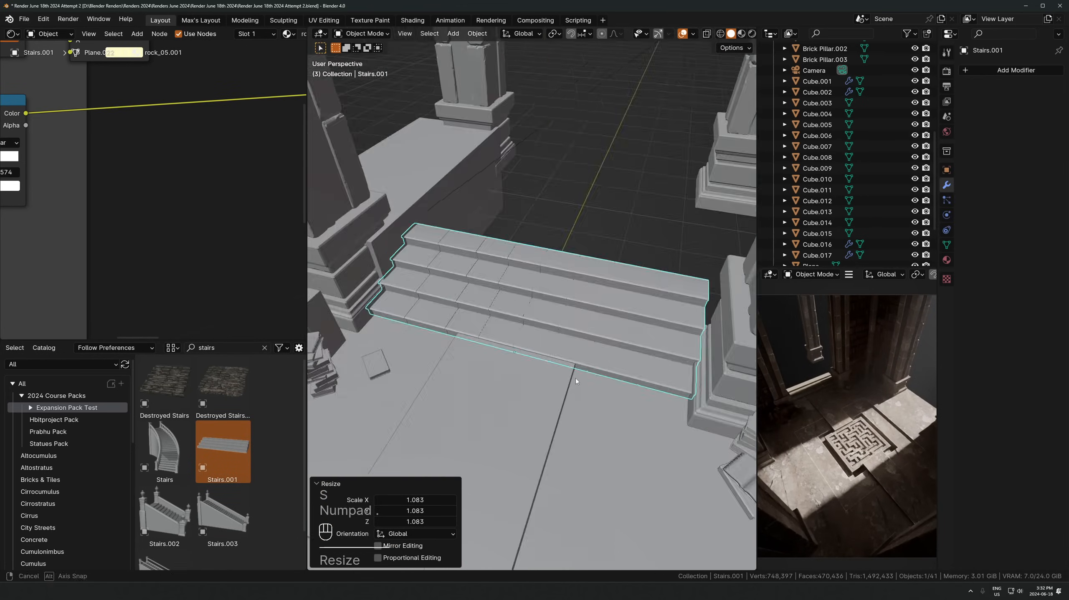
key(KP_1)
key(alt+d)
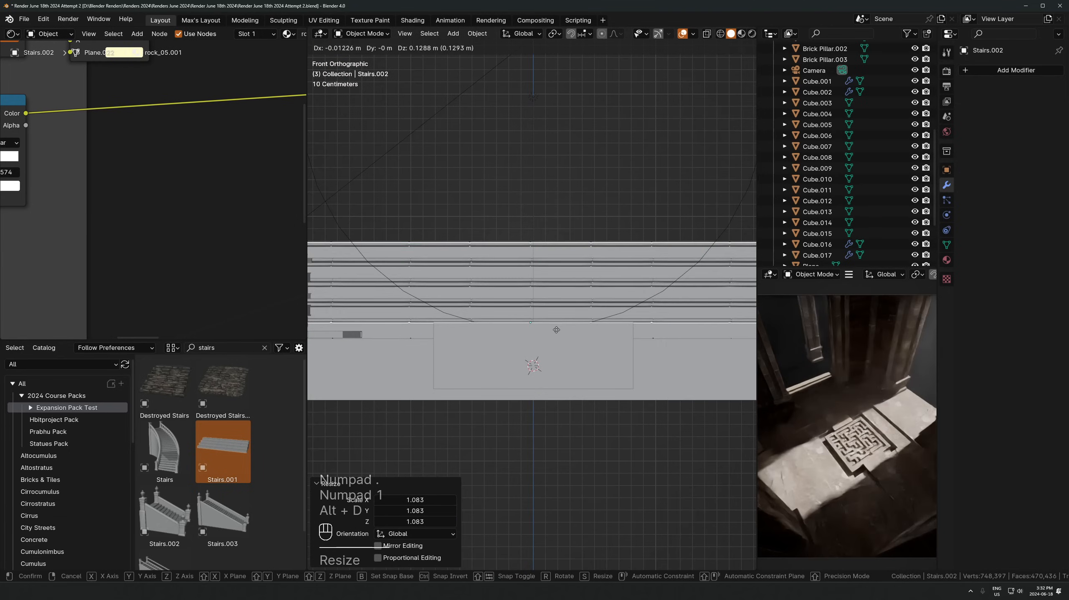
key(z)
click(530, 415)
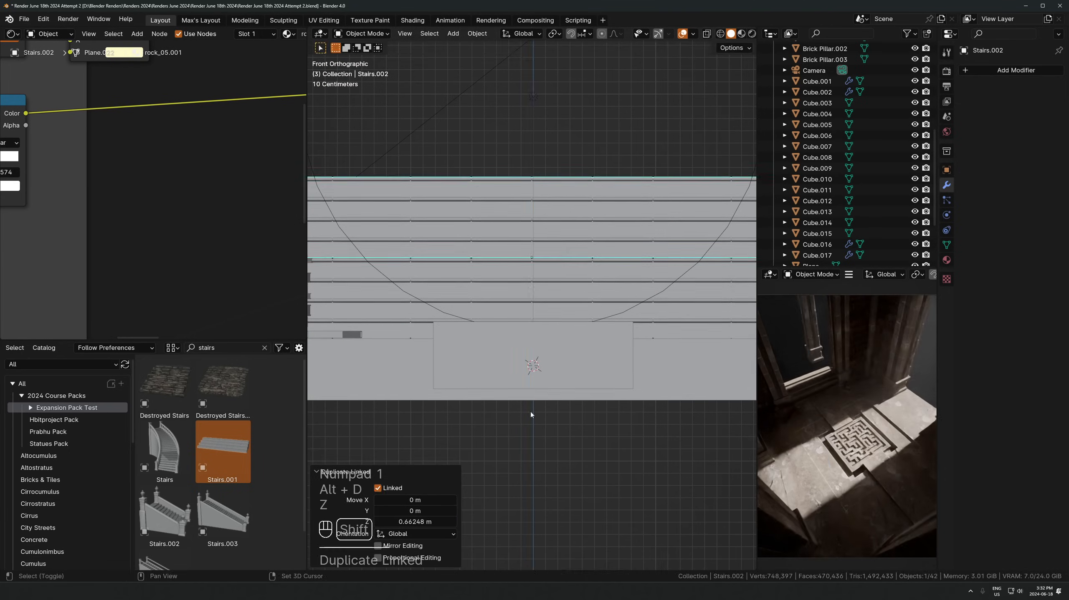
middle_drag(530, 415, 559, 370)
key(g)
key(y)
click(574, 285)
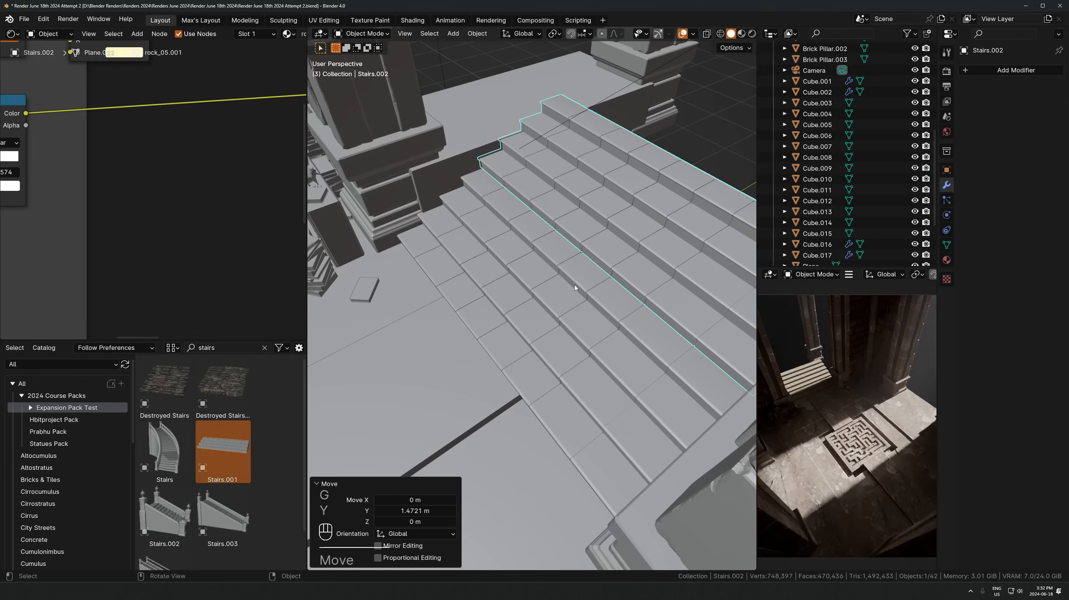
Try linking the side block's material to both stair sections and check it up close in the rendered view
shift+click(575, 285)
shift+click(495, 144)
key(ctrl+l)
click(495, 172)
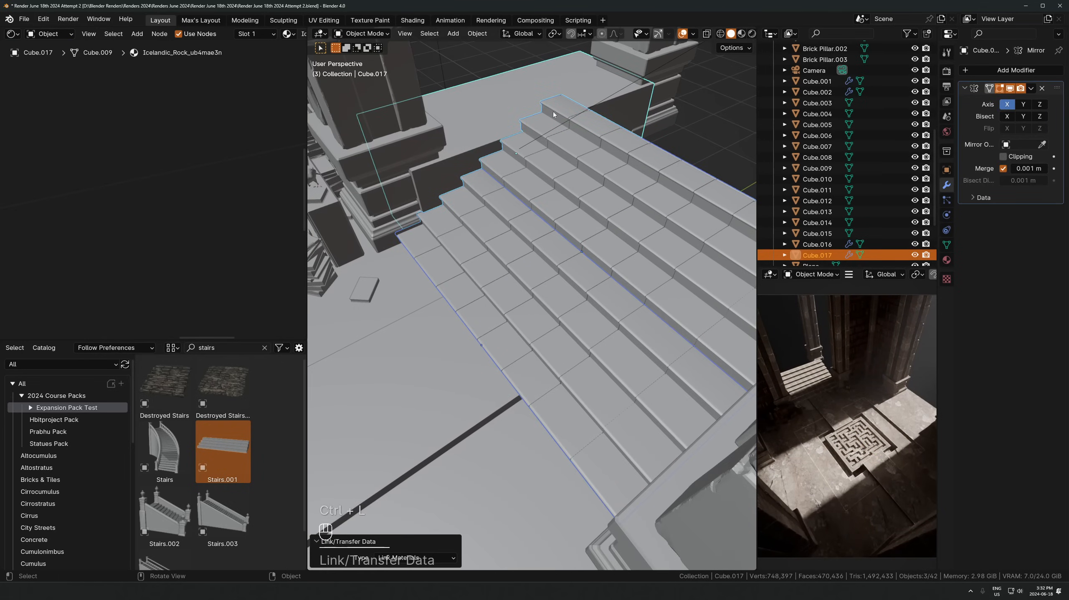
scroll(830, 355, up, 5)
shift+middle_drag(831, 355, 865, 432)
scroll(866, 432, up, 3)
scroll(845, 396, up, 3)
scroll(836, 402, down, 2)
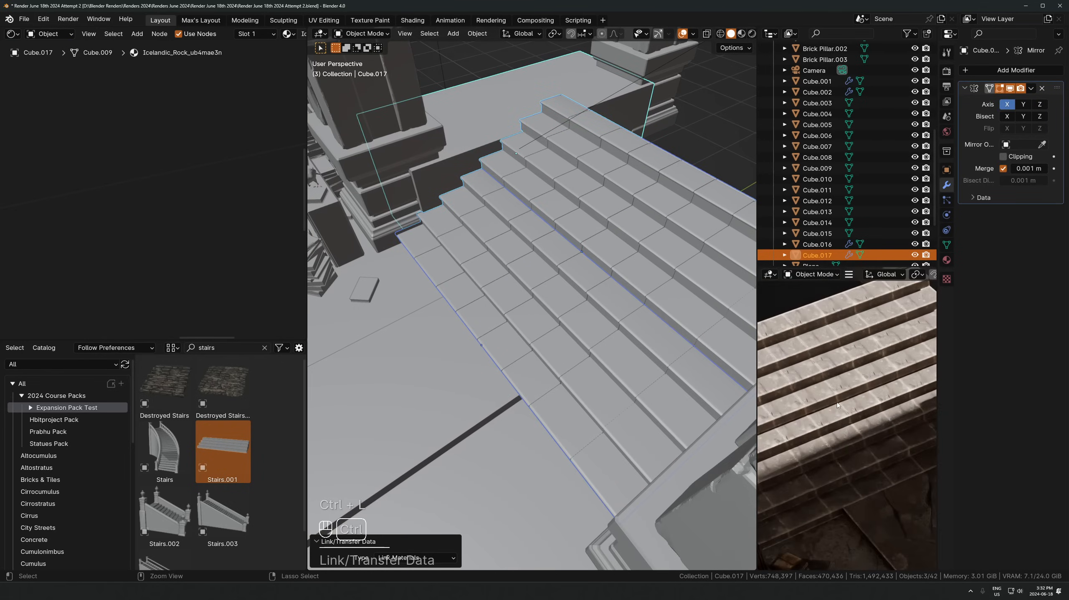
Undo the material link on the two stair sections
key(ctrl+z)
key(ctrl+z)
key(ctrl+z)
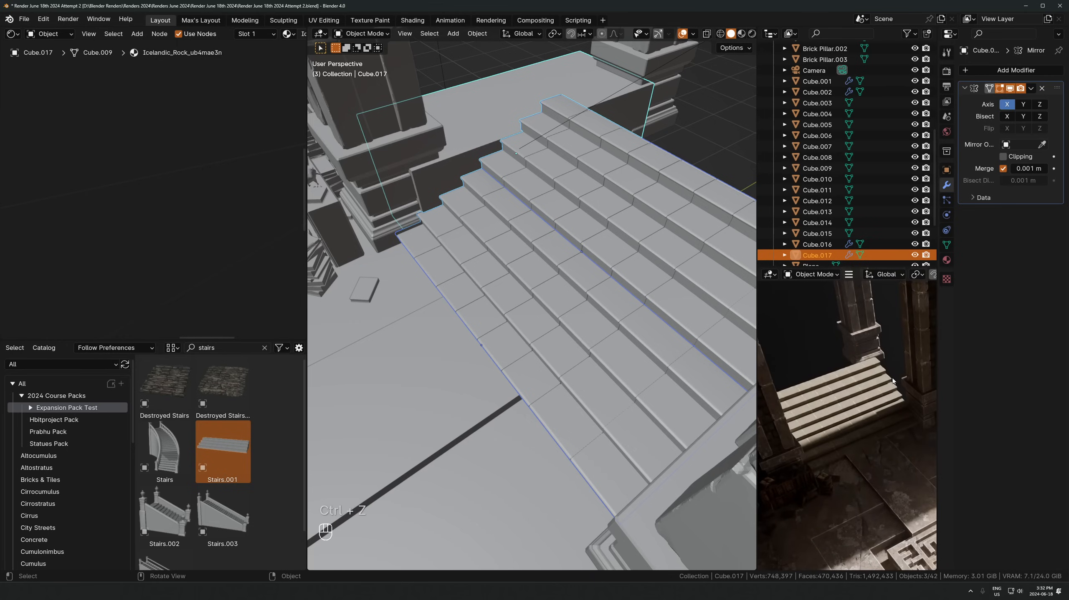
Raise the side block along Z above the top stair and set the new stairs as its mirror object
click(607, 183)
shift+click(533, 274)
click(471, 144)
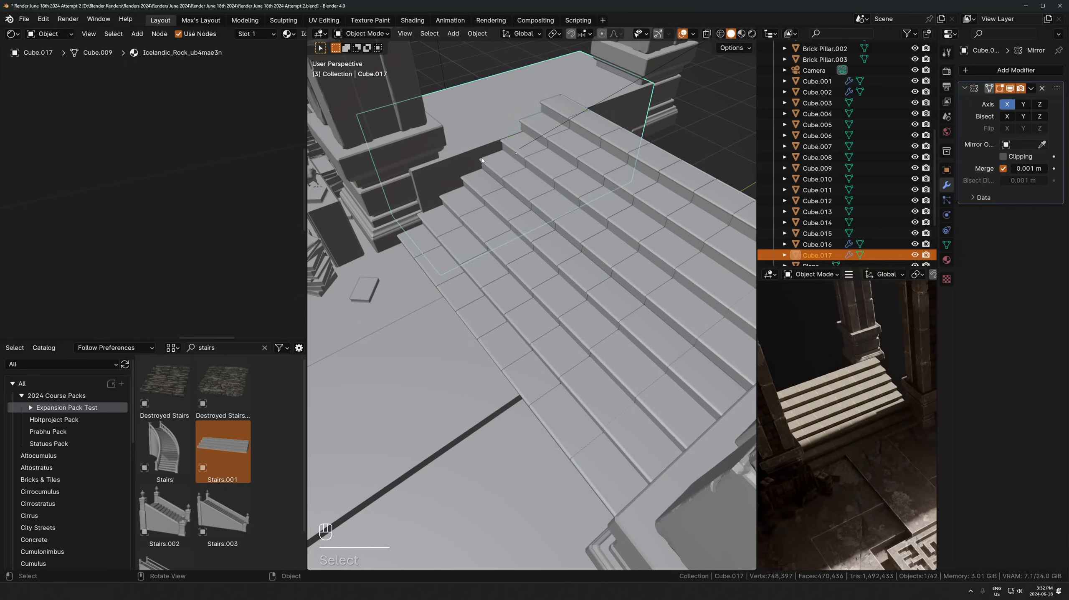
mouse_move(538, 269)
middle_down()
mouse_move(578, 238)
mouse_move(538, 255)
middle_up()
key(g)
key(z)
click(575, 222)
click(1042, 144)
click(709, 355)
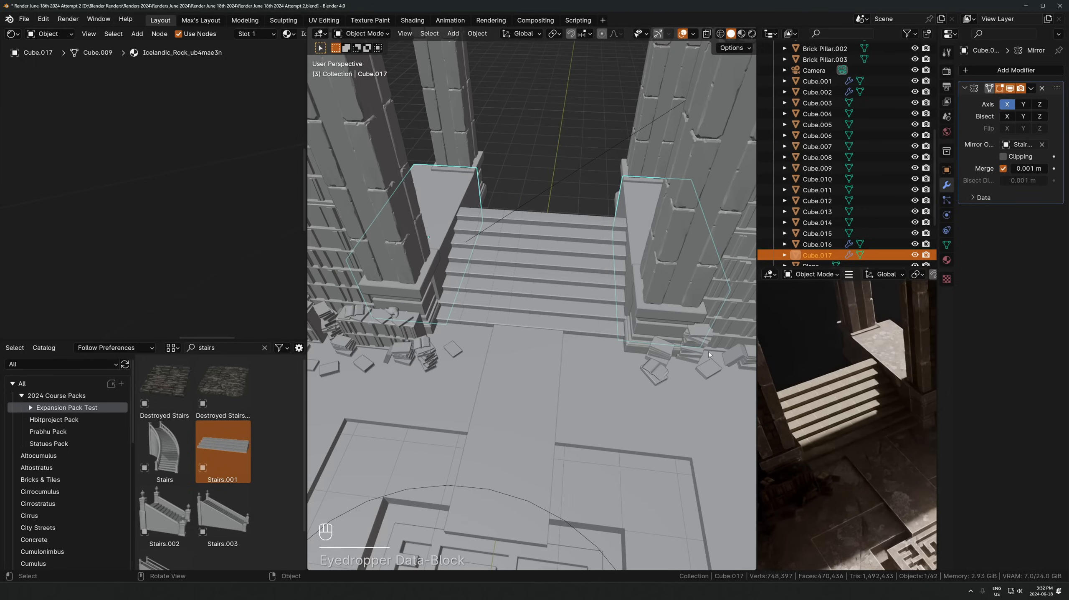
In face editing with X-ray on, select the side block's outer side face and move it along the global X axis
key(Tab)
key(3)
key(alt+z)
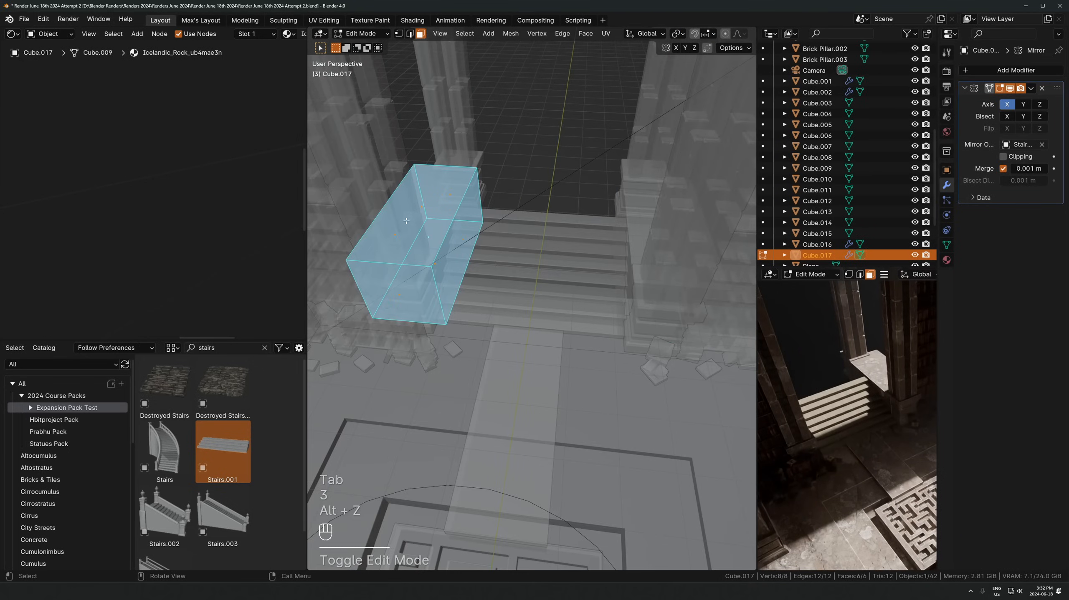
click(397, 245)
key(g)
key(y)
key(Escape)
key(g)
key(y)
key(x)
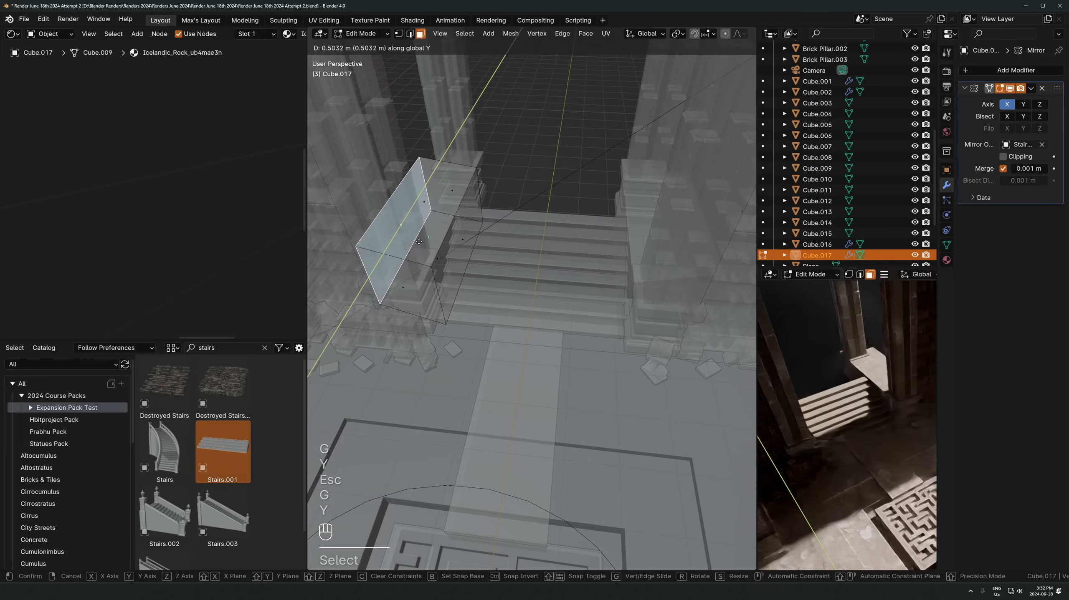
Move the selected side face of the block beside the stairs about 0.5 m along Y and then along X
click(424, 246)
key(alt+z)
key(g)
key(x)
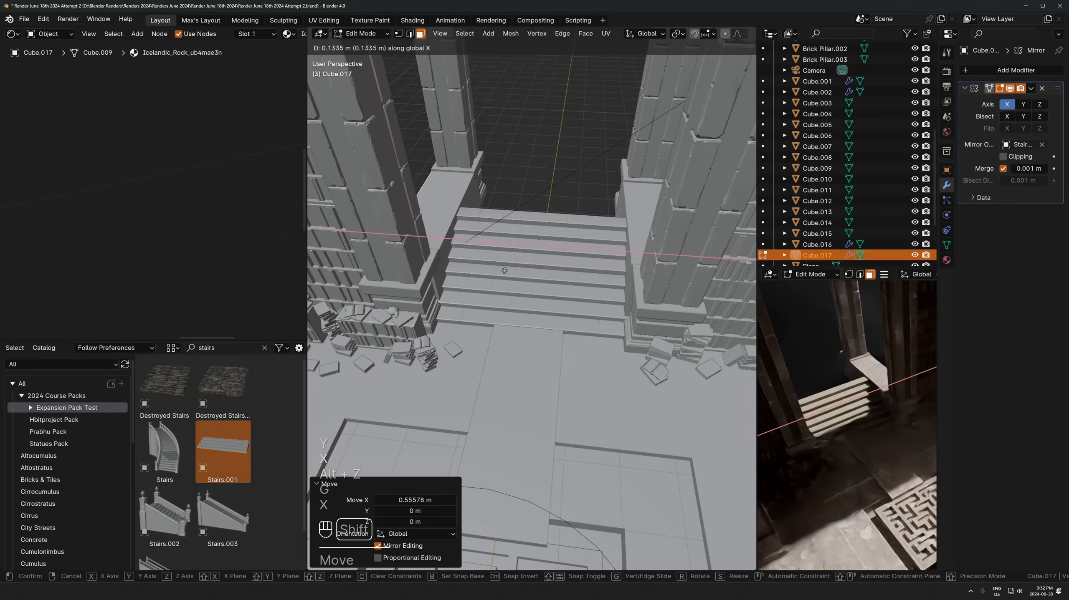
click(488, 289)
key(Tab)
Add a horizontal loop cut around the mirrored side block and raise it along Z to just below the top edge
middle_drag(452, 258, 639, 202)
key(Tab)
key(ctrl+r)
click(393, 353)
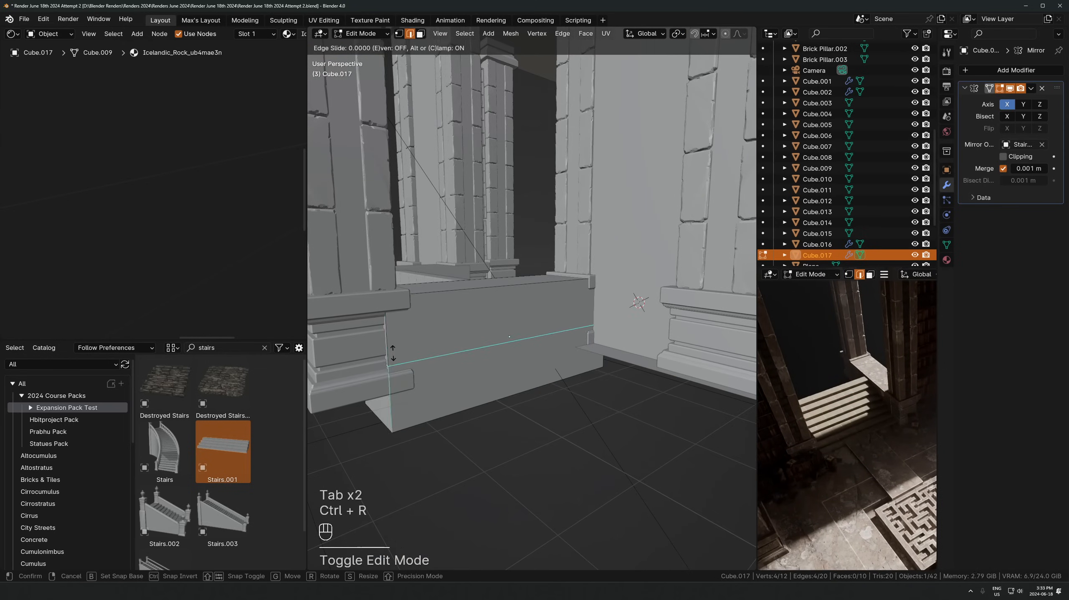
click(404, 332)
key(g)
key(z)
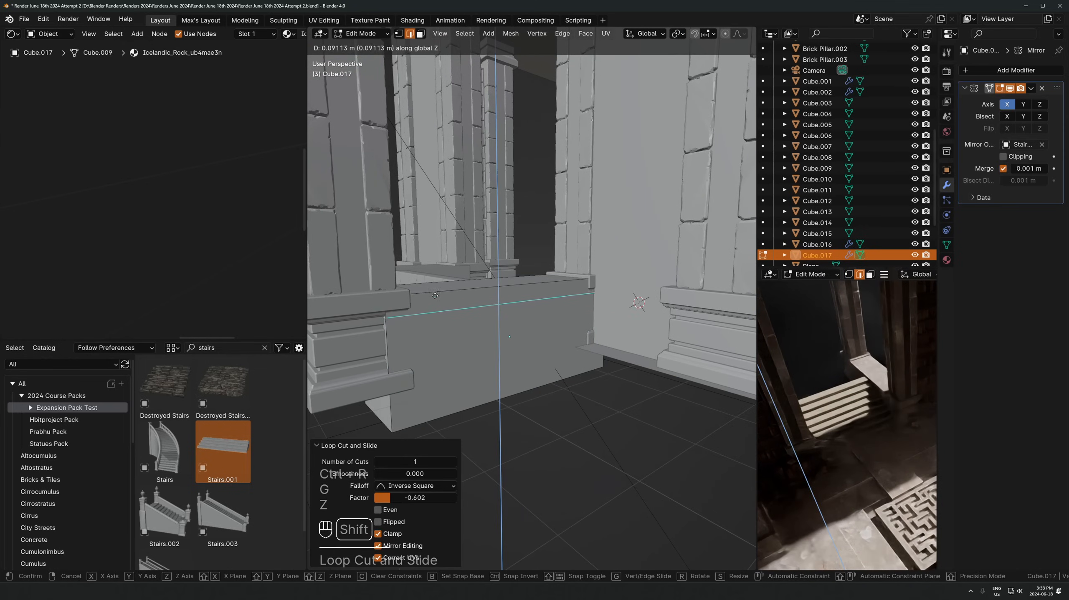
click(436, 296)
Extrude the side block's large outer face below the loop cut outward into a wide platform
key(3)
click(445, 340)
key(e)
click(540, 357)
key(Tab)
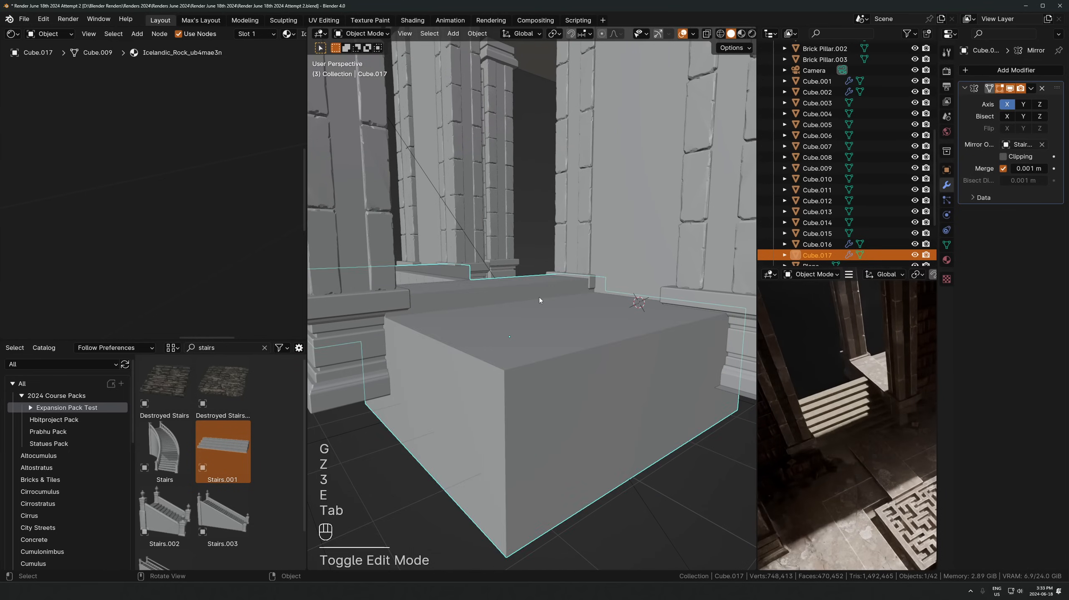
Grow the selection over the extruded faces, redo their UV mapping, and return to the camera view
middle_drag(539, 300, 528, 350)
key(Tab)
key(ctrl+KP_Add)
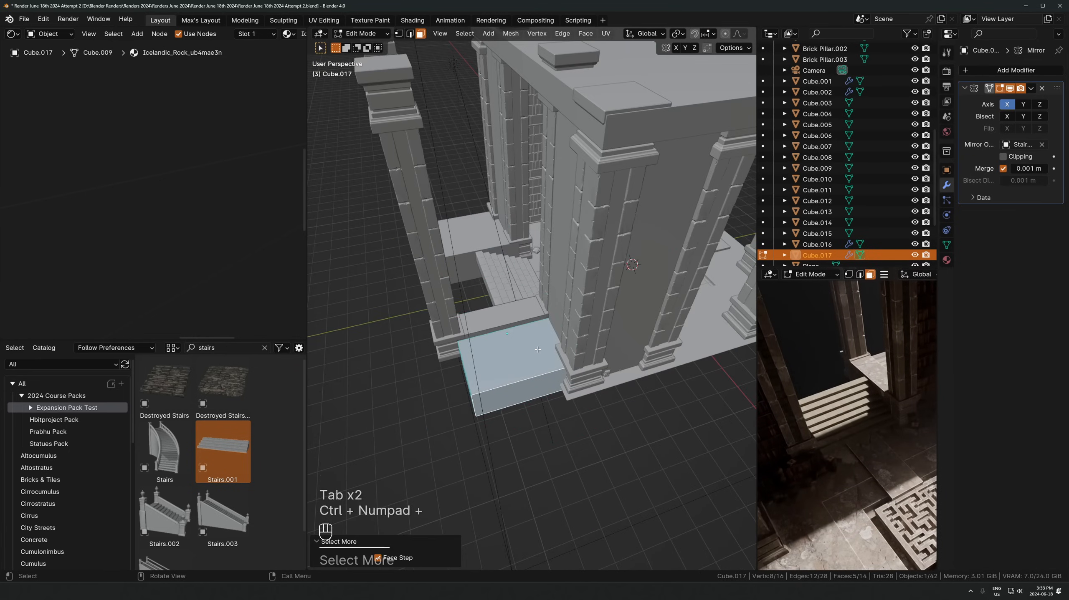
key(u)
key(Tab)
key(KP_0)
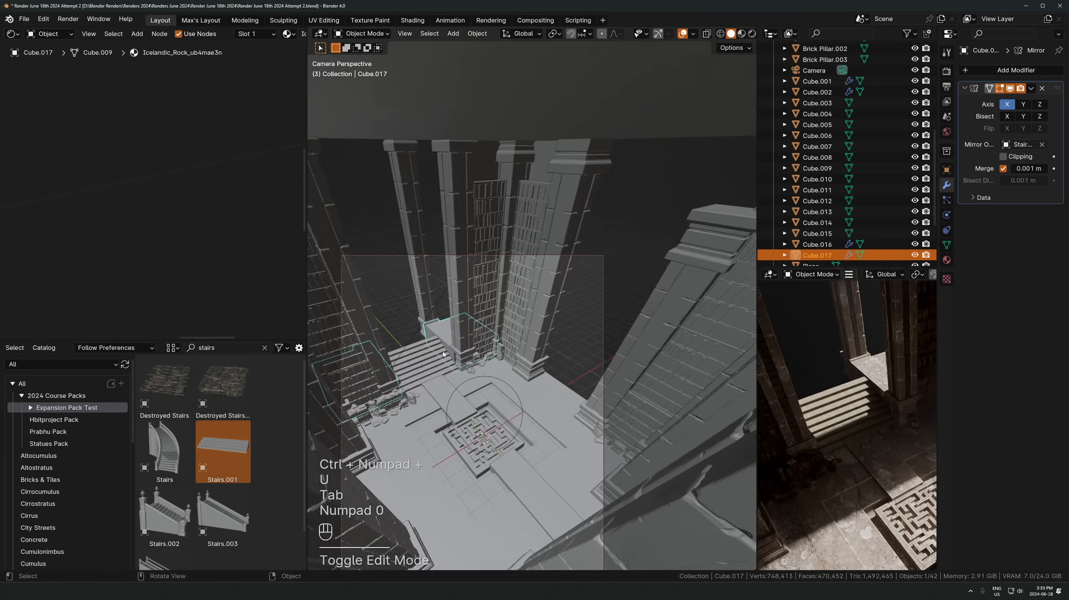
Snap the 3D cursor to the staircase and add a 2 m cube there
key(KP_Decimal)
click(518, 303)
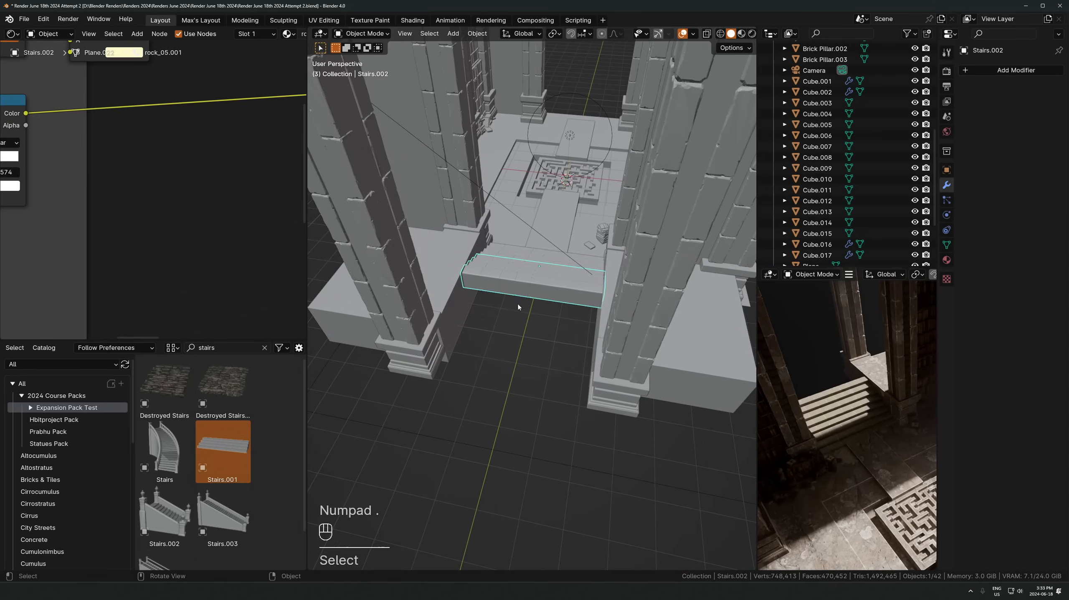
key(KP_Decimal)
key(shift+s)
key(shift+a)
click(571, 324)
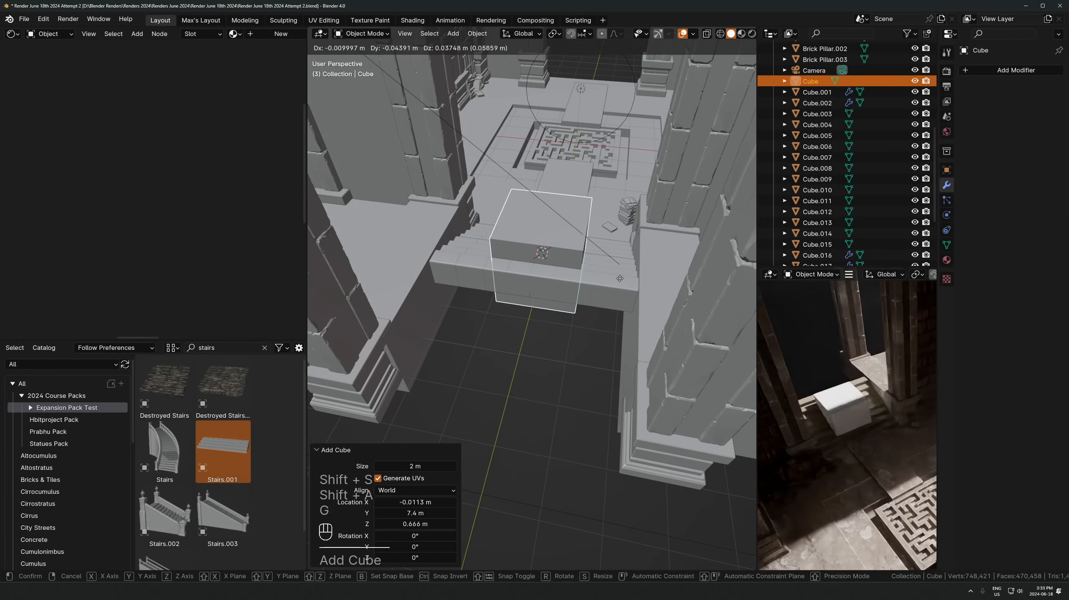
Move the new cube along Y behind the stairs and scale it by about 3.74 along X
key(g)
key(y)
click(585, 362)
key(s)
key(z)
key(x)
click(429, 325)
Scale the cube to about 0.43 along Z and raise it about 0.29 m to the top of the stairs
middle_drag(429, 324, 534, 275)
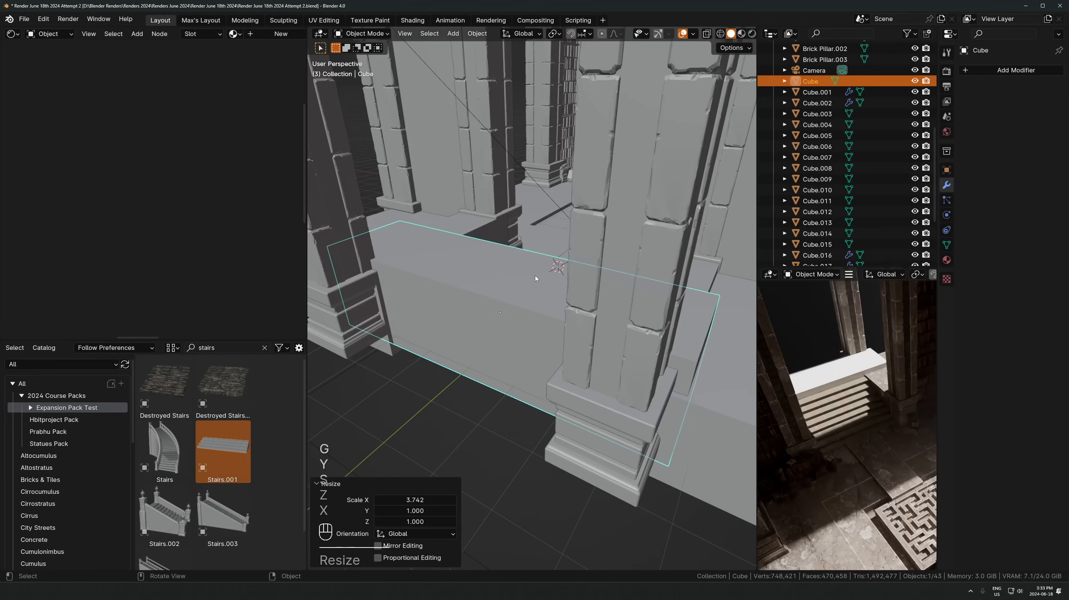
key(s)
key(z)
click(548, 269)
key(g)
key(z)
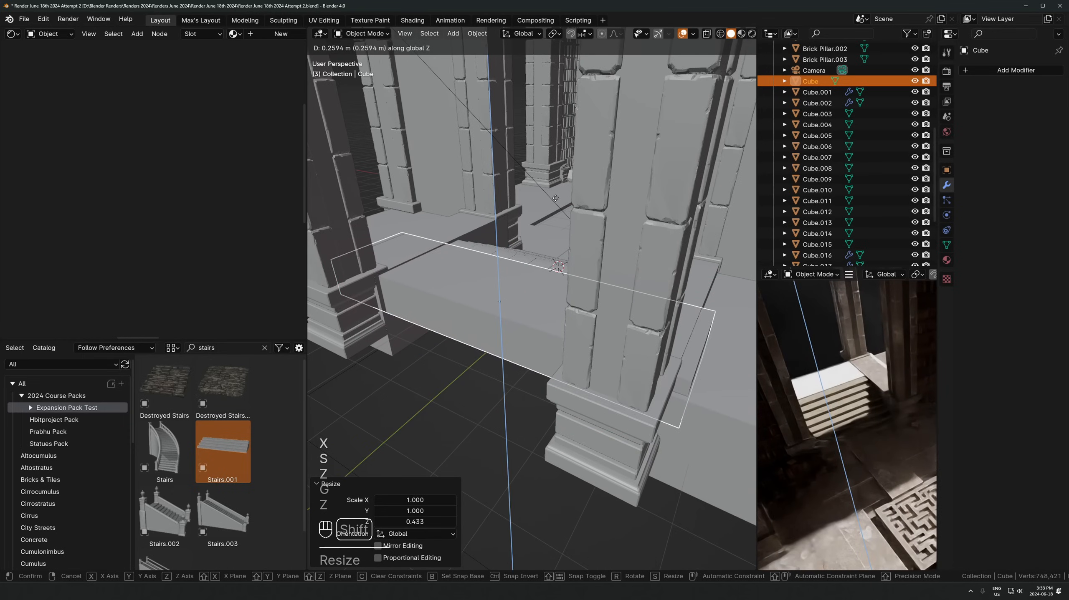
click(557, 192)
Scale the cube down to about 0.46 along X so it fits between the side blocks
middle_drag(624, 254, 668, 278)
key(s)
key(x)
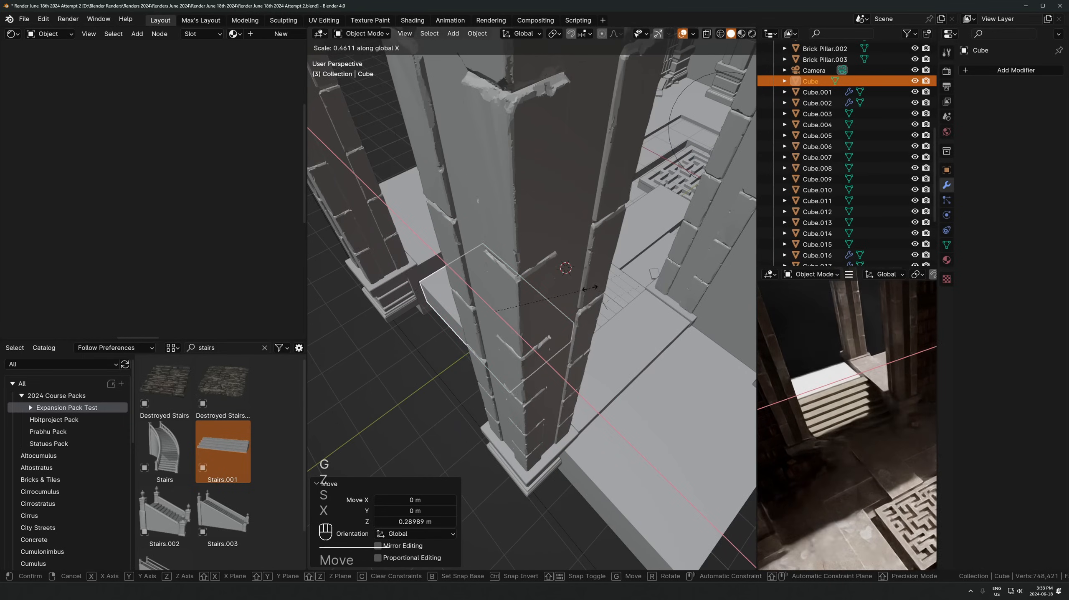
click(618, 281)
Move the cube's rear face about 2.4 m and another 7 m along Y to form a long platform
middle_drag(589, 274, 618, 303)
key(Tab)
key(3)
click(511, 365)
key(f)
key(g)
key(y)
click(484, 452)
key(g)
key(y)
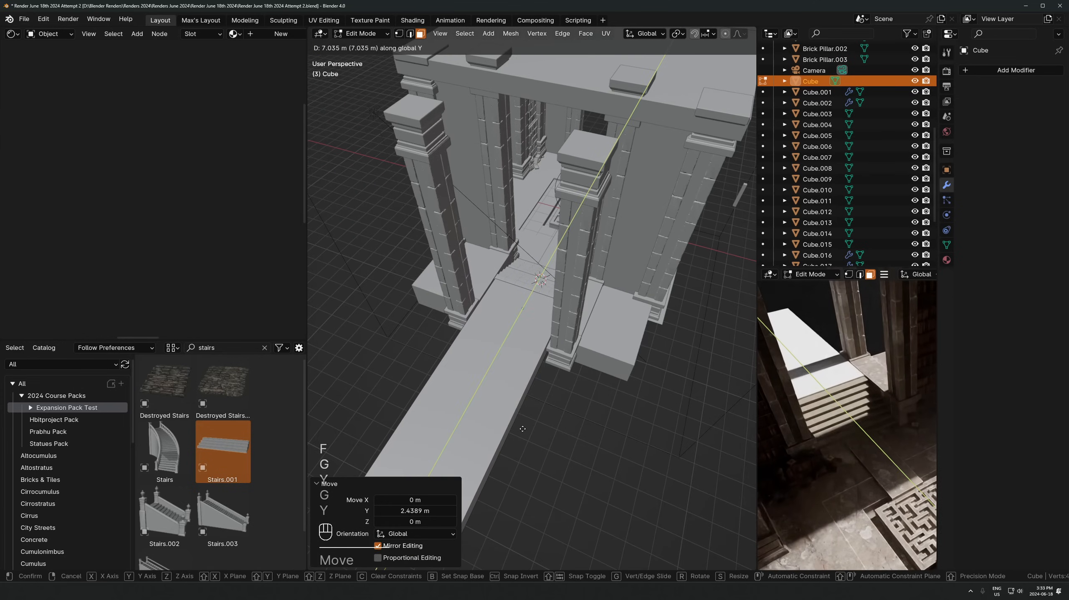
click(525, 420)
key(Tab)
Link the mirrored side block's material to the long platform
scroll(547, 319, up, 5)
ctrl+click(535, 277)
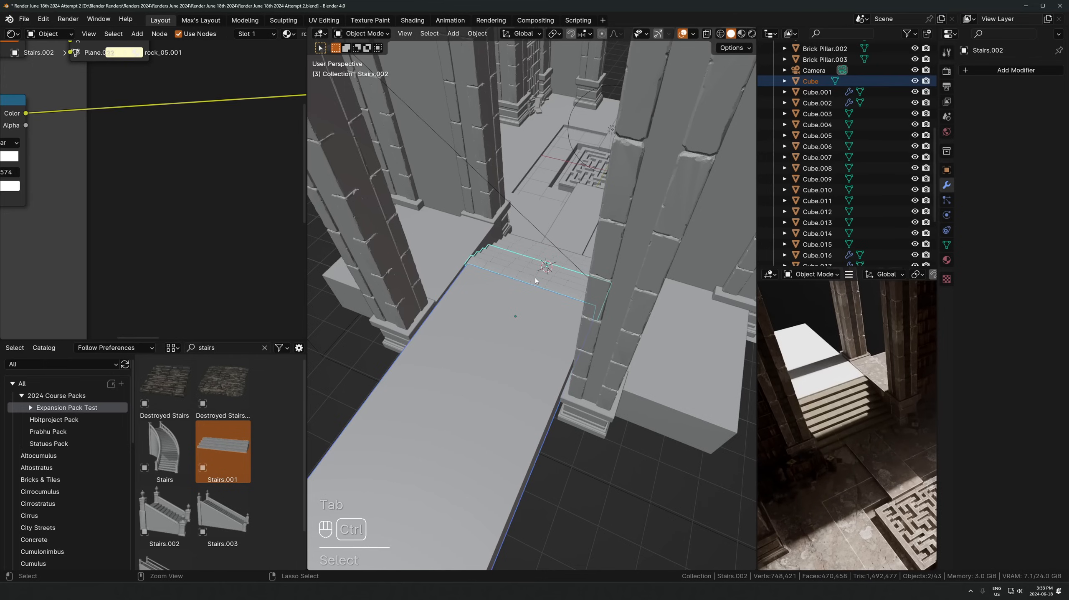
key(ctrl+z)
shift+click(468, 263)
click(483, 287)
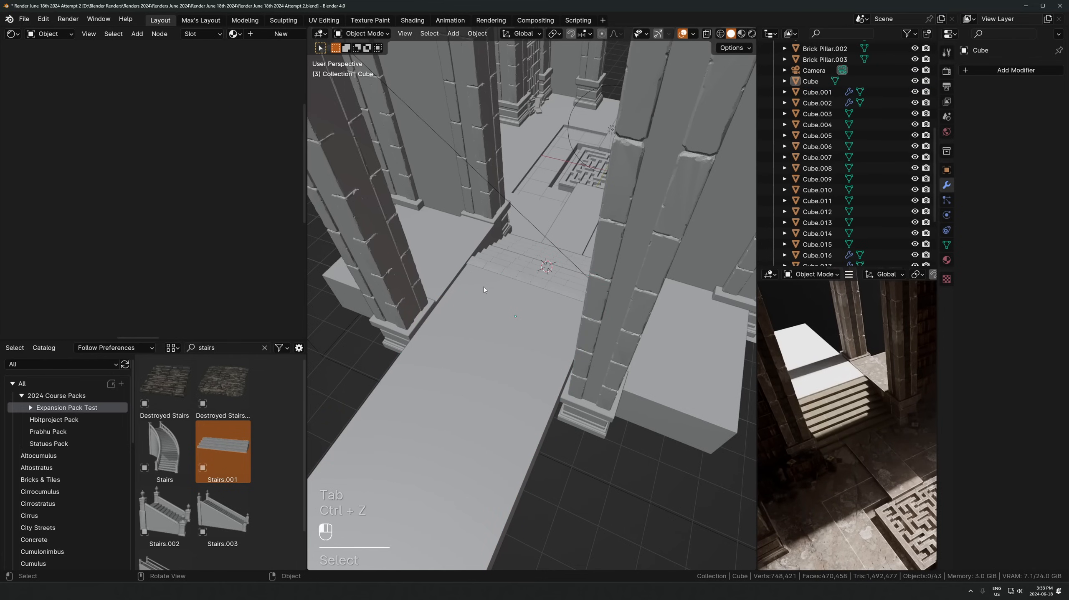
shift+click(445, 249)
key(ctrl+l)
click(444, 249)
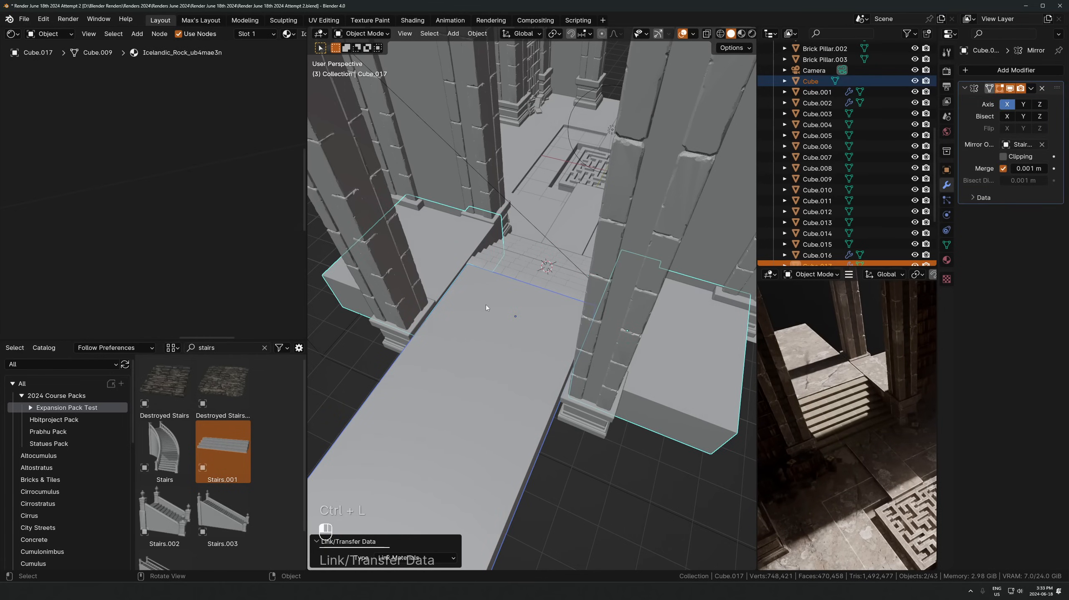
Apply the long platform's transform and redo the UV mapping of all its faces
click(486, 305)
key(ctrl+a)
click(486, 305)
key(Tab)
key(a)
key(u)
click(486, 304)
key(Tab)
Link the staircase's material to the long platform
ctrl+click(528, 267)
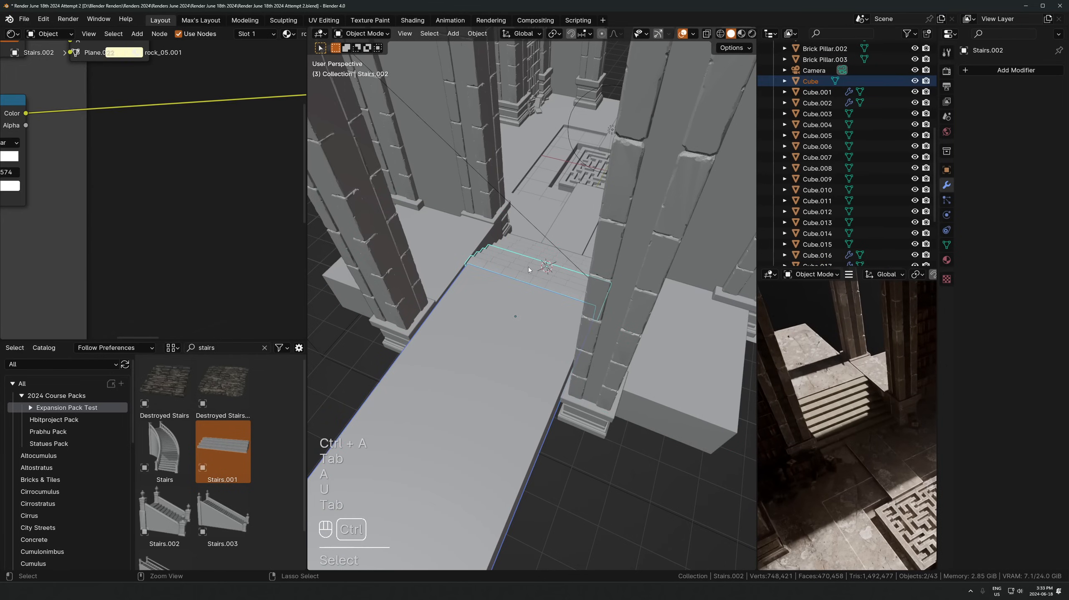
key(ctrl+comma)
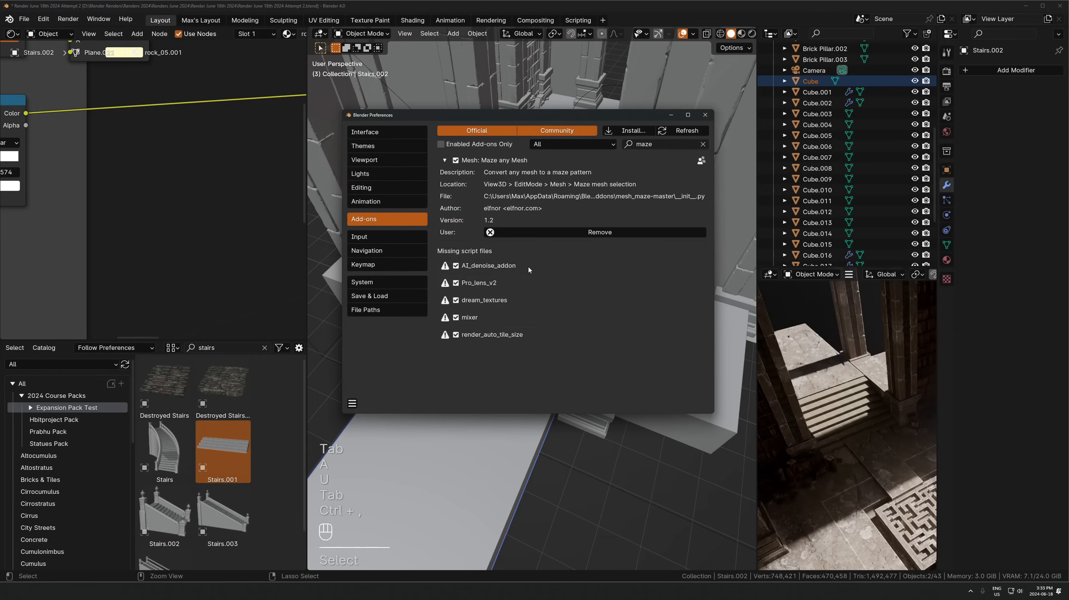
click(705, 116)
key(ctrl+l)
click(559, 266)
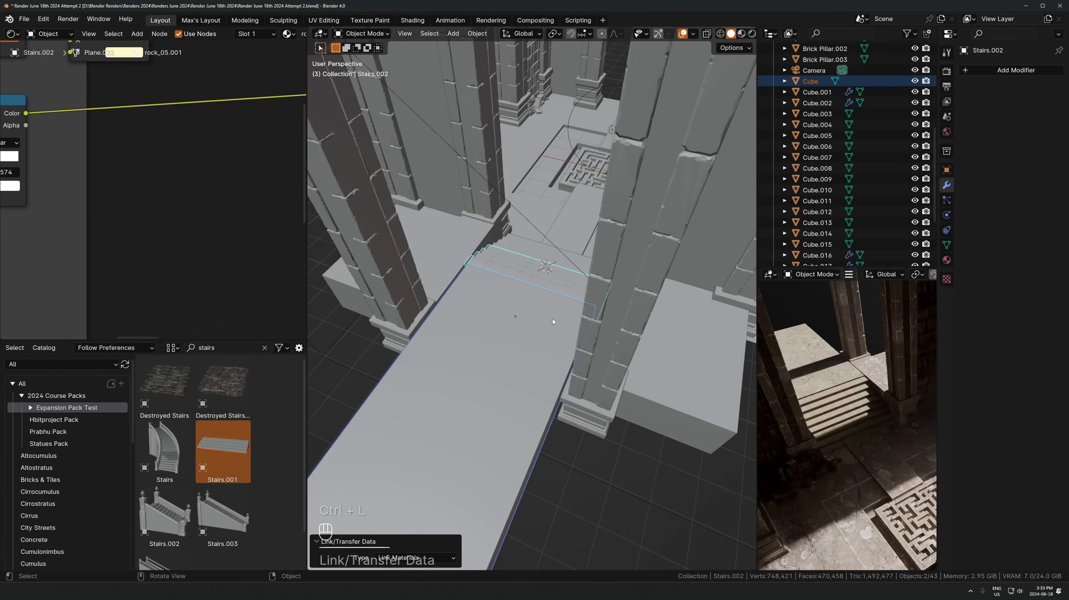
Return to the camera view and clear the asset library's search filter
middle_drag(551, 434, 717, 379)
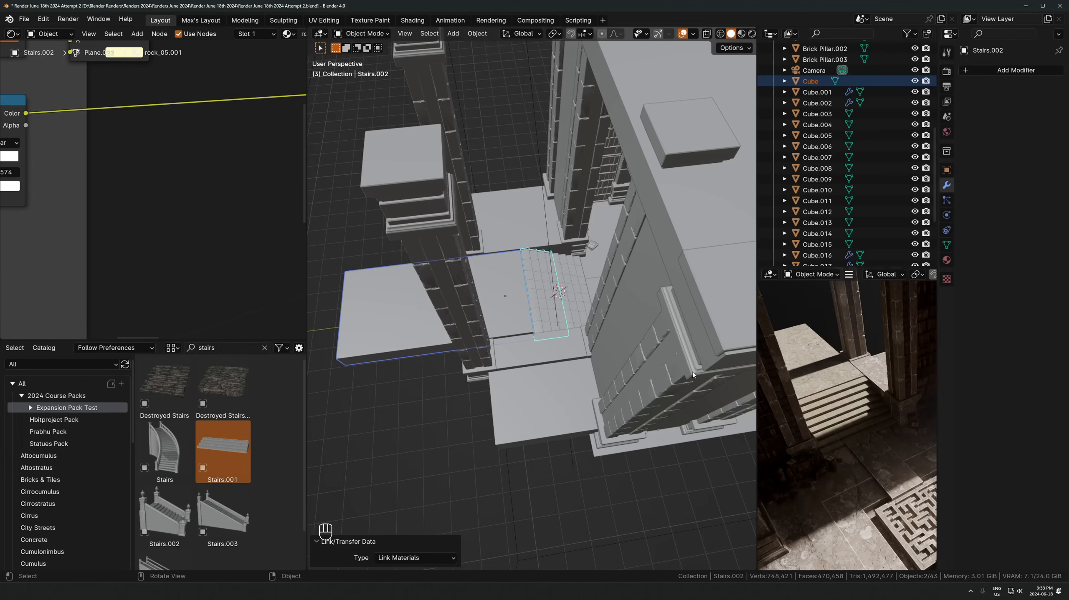
key(KP_0)
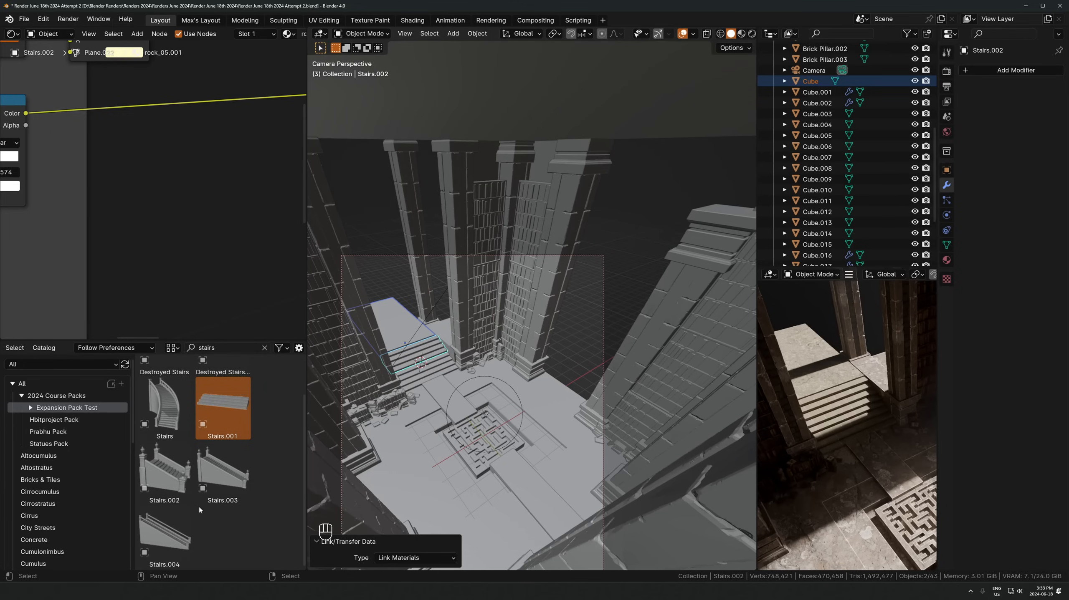
click(264, 348)
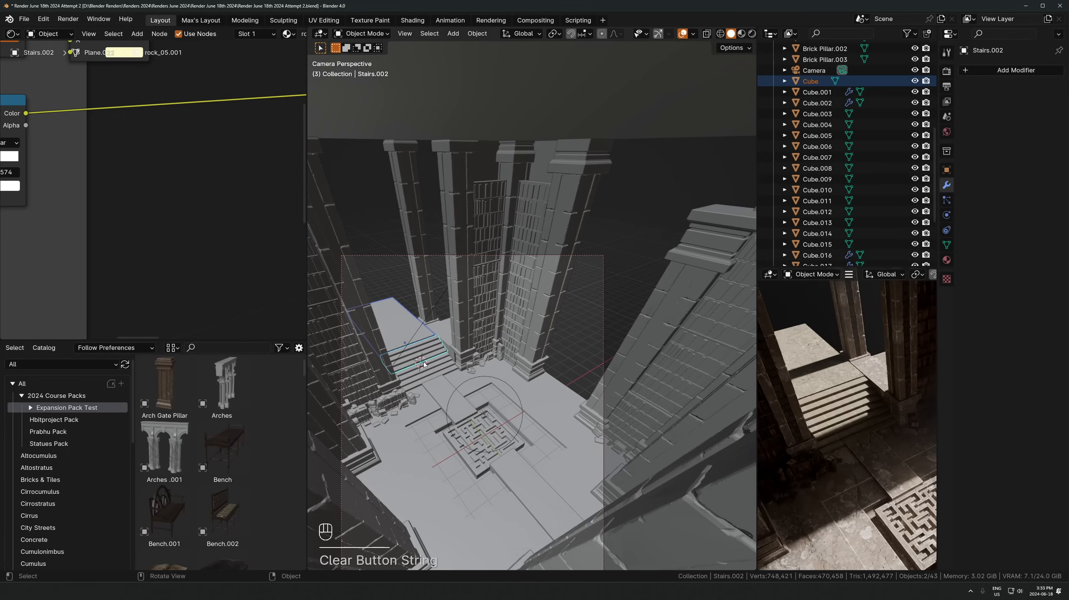
Make a raised linked duplicate of the stairs and platform, shift it about 1.23 m in X and 5.19 m in Y, and raise it 0.26 m
key(alt+d)
key(z)
click(447, 358)
key(g)
key(shift+z)
click(413, 309)
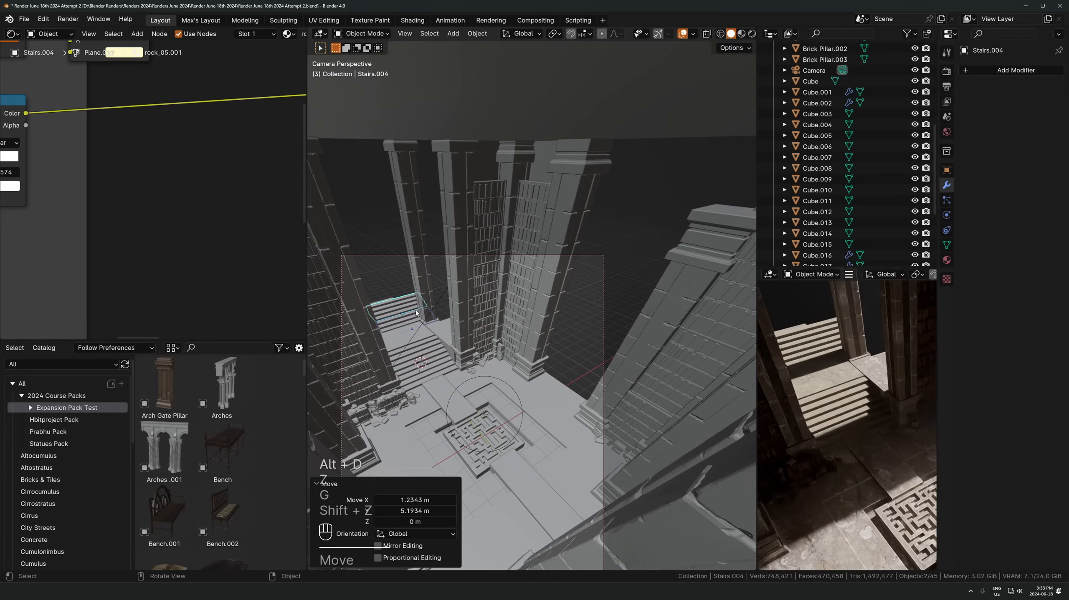
key(g)
key(z)
click(411, 308)
Rotate the duplicated stairs and platform 90° about Z and shift them about 0.46 m in X and 1.34 m in Y
key(r)
key(z)
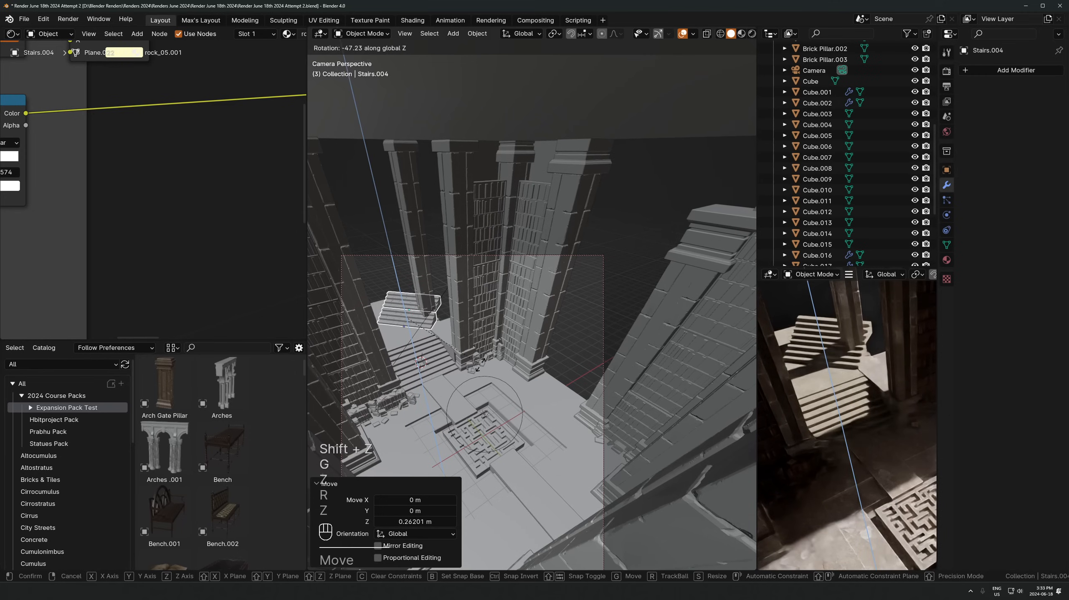
key(9)
key(0)
click(477, 348)
key(g)
key(shift+z)
click(476, 341)
Rotate the duplicated stairs and platform 180° about Z and shift them about 1.02 m in X and 0.74 m in Y
key(r)
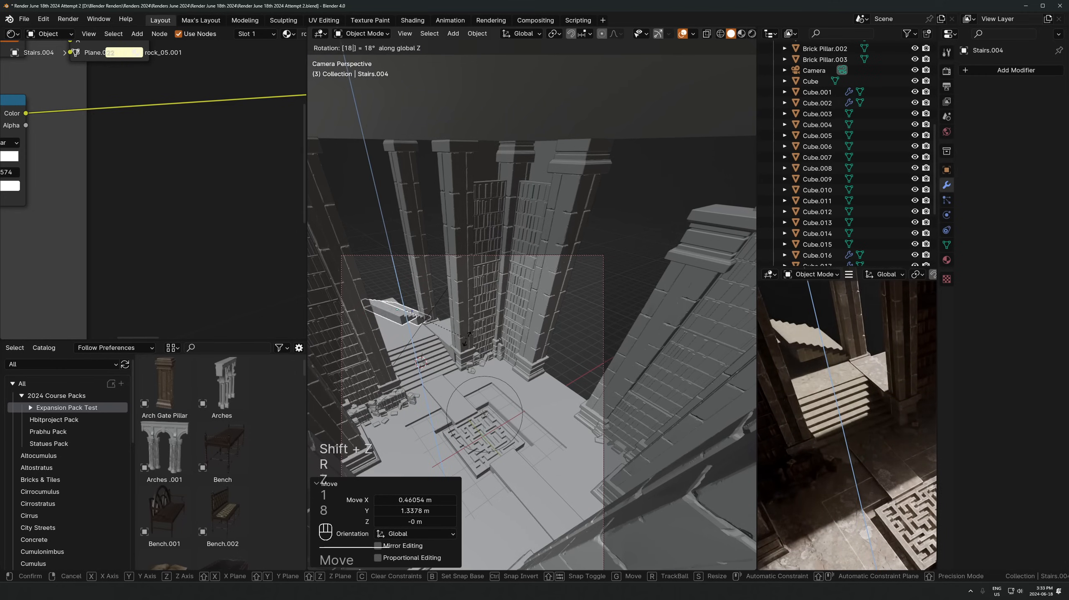
key(0)
click(466, 339)
key(g)
key(shift+z)
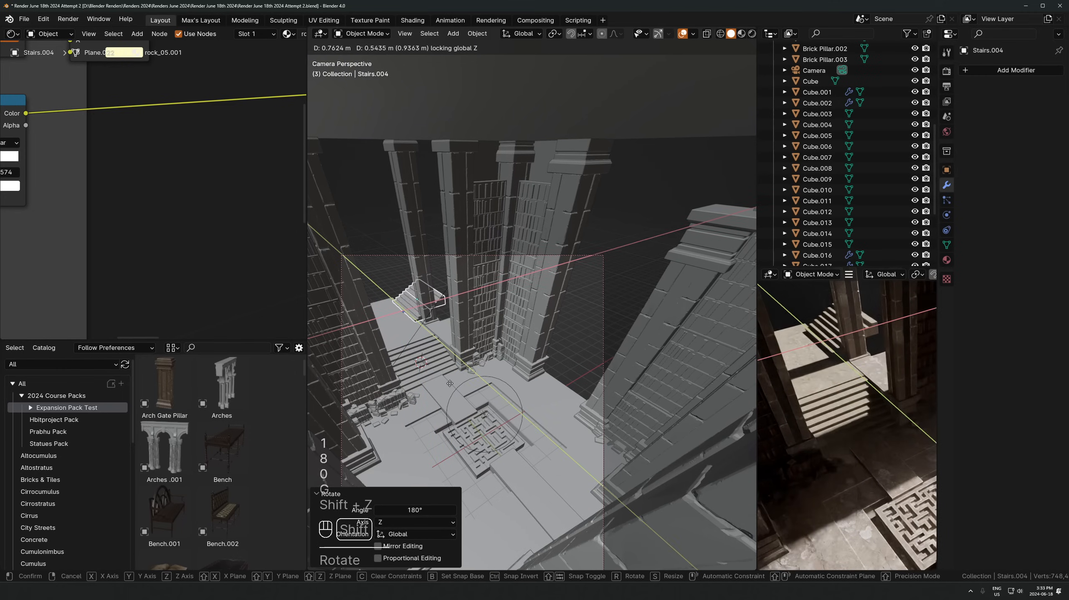
click(526, 424)
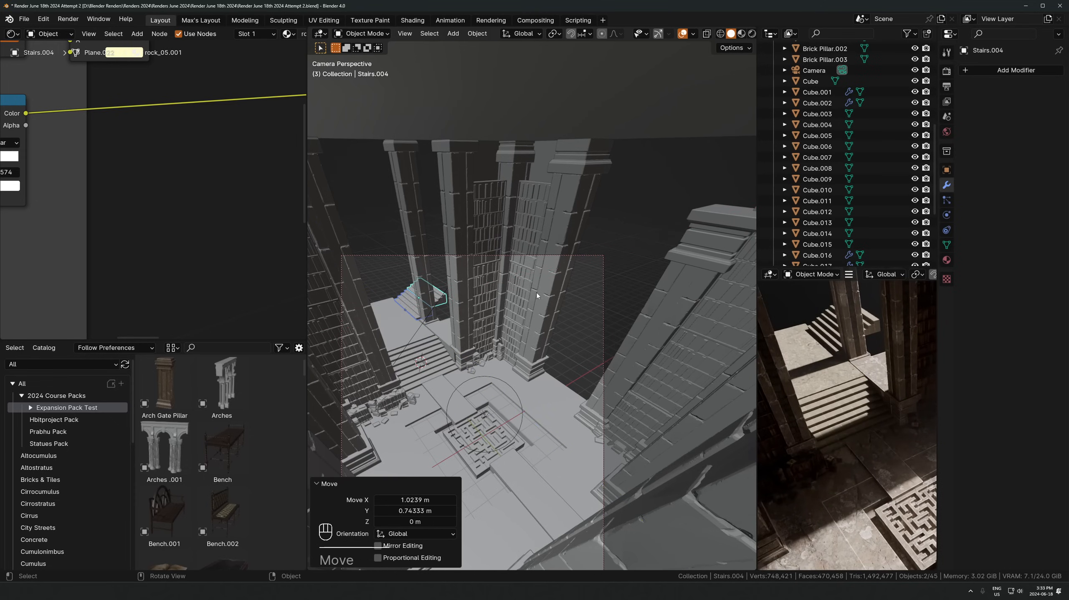
Select the bookshelf stack between the pillars and make a linked duplicate of it raised along Z
click(484, 286)
shift+click(493, 232)
key(alt+d)
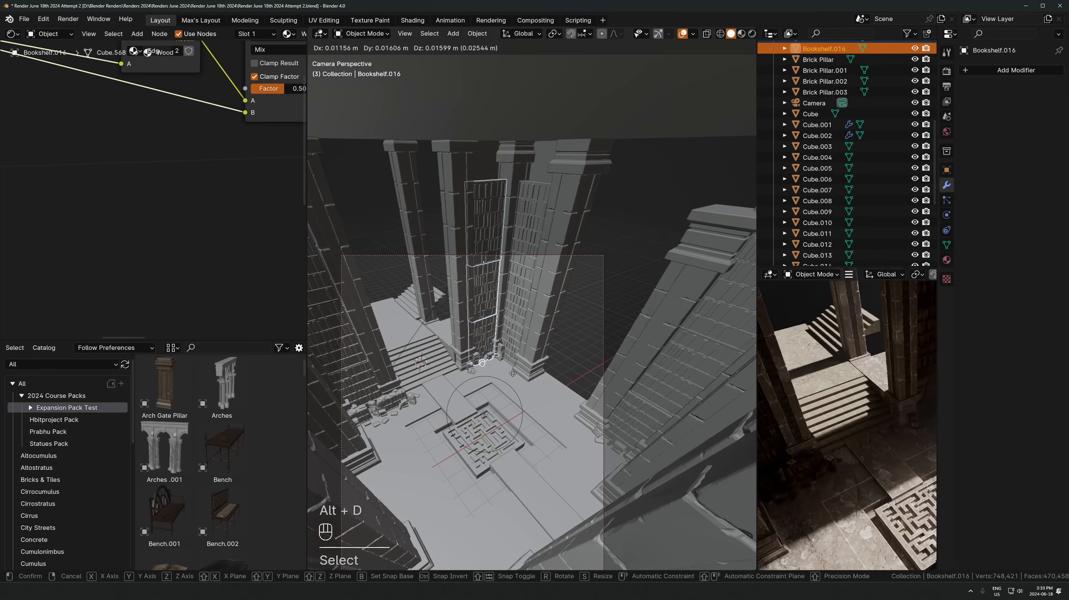
key(z)
click(491, 237)
Move the duplicated bookshelves along Y, then shift them about -1.4 m in X and -2.4 m in Y
key(g)
key(y)
click(465, 318)
key(g)
key(shift+z)
click(465, 337)
Shift the duplicated bookshelves horizontally about 0.64 m in X and 3.57 m in Y
key(KP_Decimal)
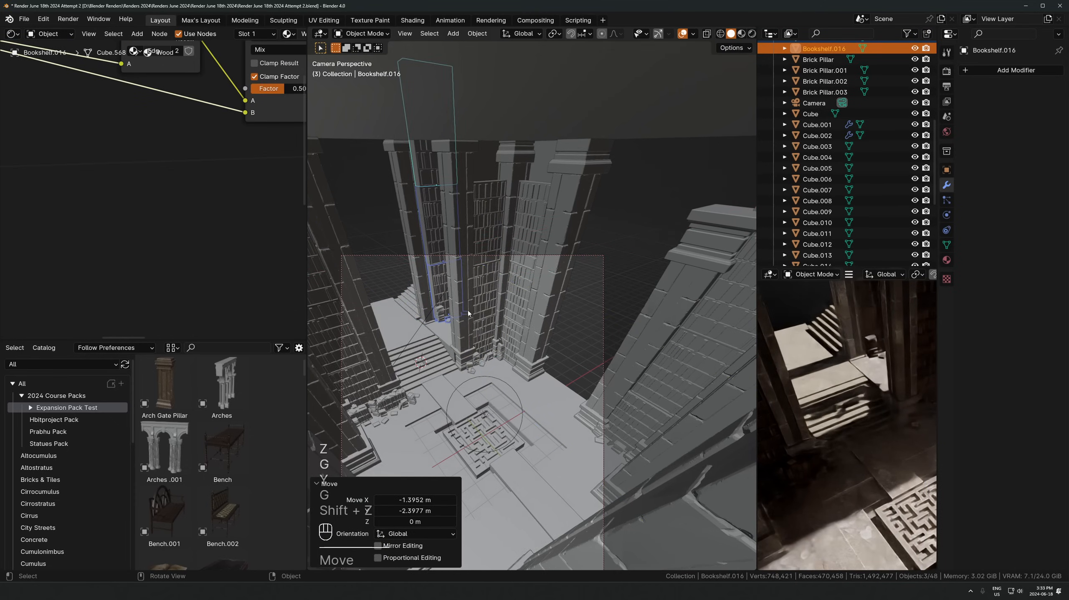
key(g)
key(shift+z)
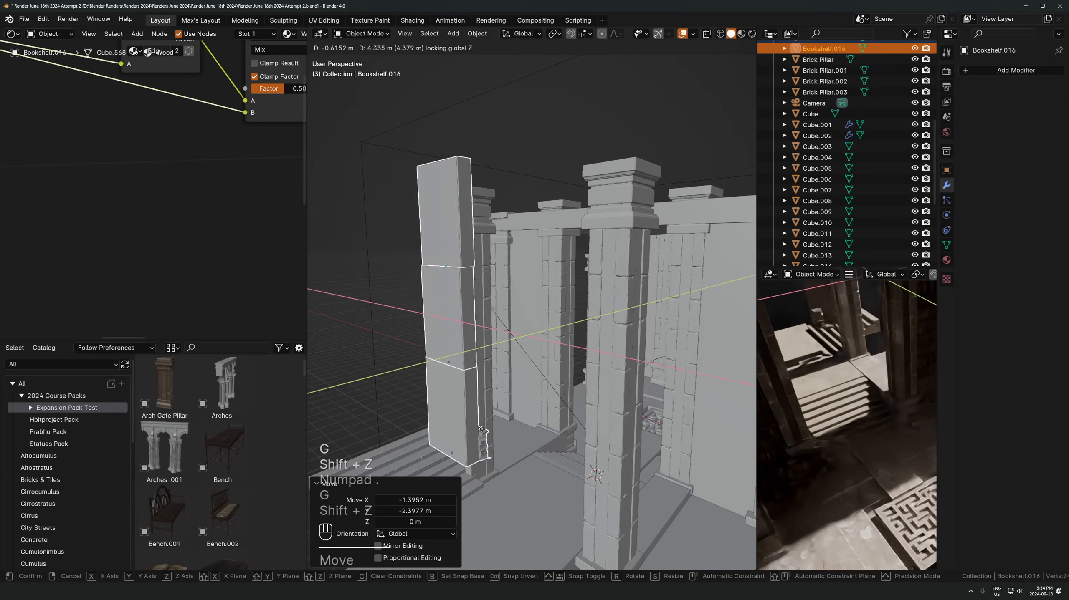
click(498, 408)
From the top view, move the duplicated bookshelves about 0.87 m in X and -0.35 m in Y, beside the rear pillar
middle_drag(498, 407, 592, 389)
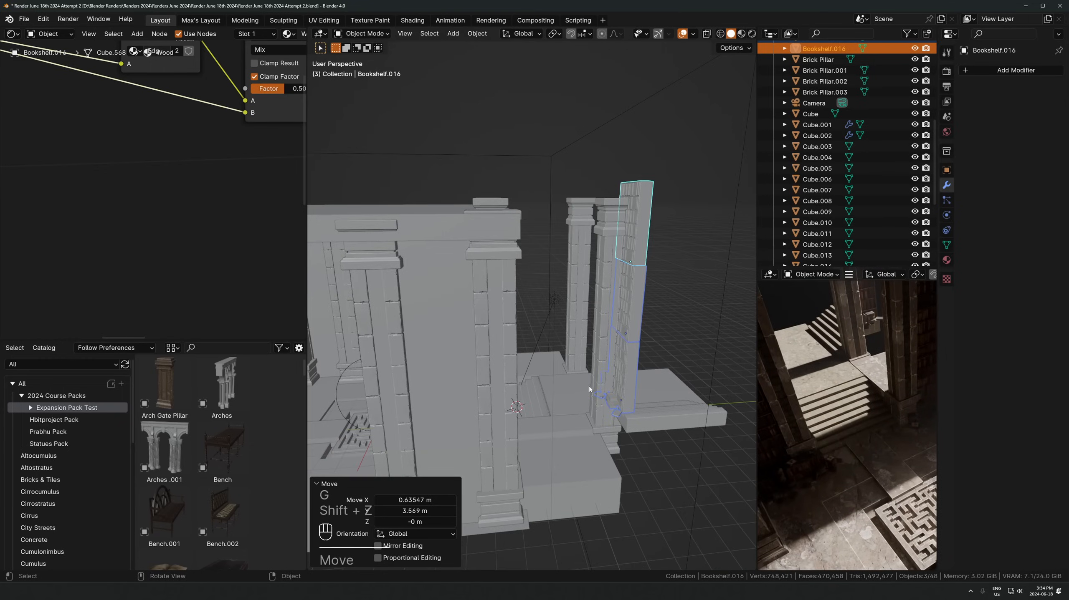
key(KP_7)
scroll(605, 416, up, 3)
key(g)
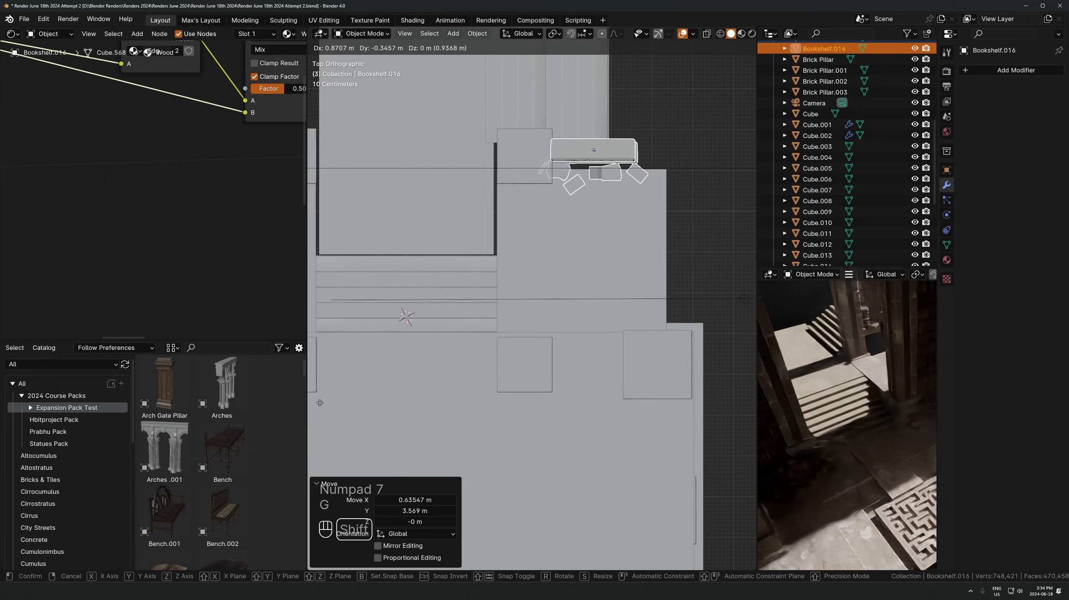
click(320, 403)
Adjust the duplicated bookshelves along X and Z so they stand against the pillar at platform height
key(KP_Decimal)
mouse_move(524, 311)
middle_down()
mouse_move(523, 284)
mouse_move(532, 310)
mouse_move(525, 302)
mouse_move(510, 389)
mouse_move(514, 328)
middle_up()
key(g)
key(x)
click(528, 306)
key(g)
key(z)
click(528, 326)
Extend the mirrored side block by moving its rear end faces along Y until it reaches beneath the duplicated bookshelves
shift+middle_drag(580, 494, 594, 272)
click(550, 404)
key(Tab)
key(3)
key(Escape)
key(alt+z)
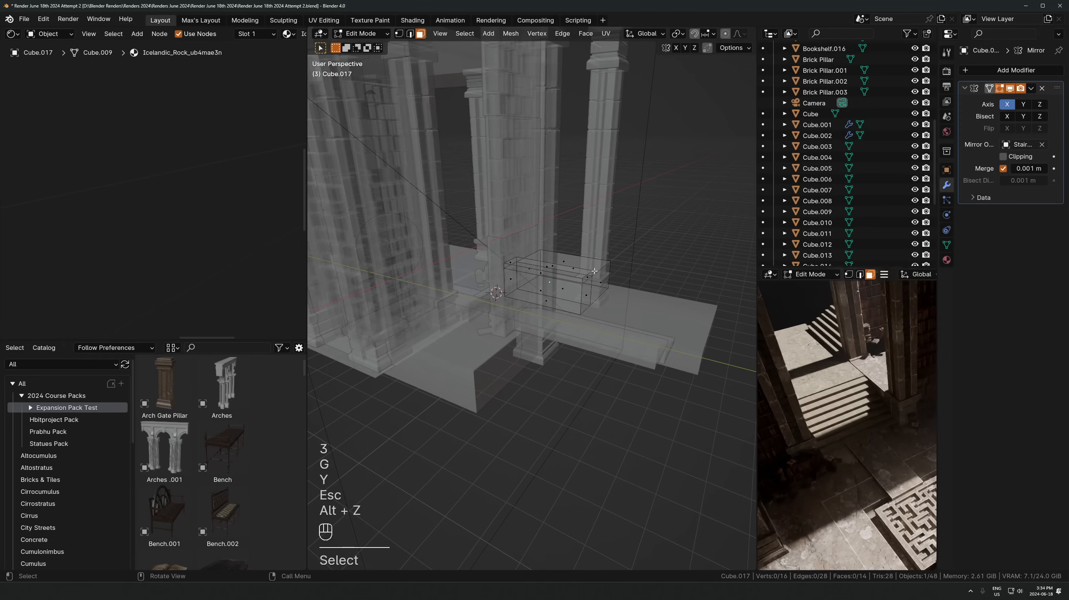
key(g)
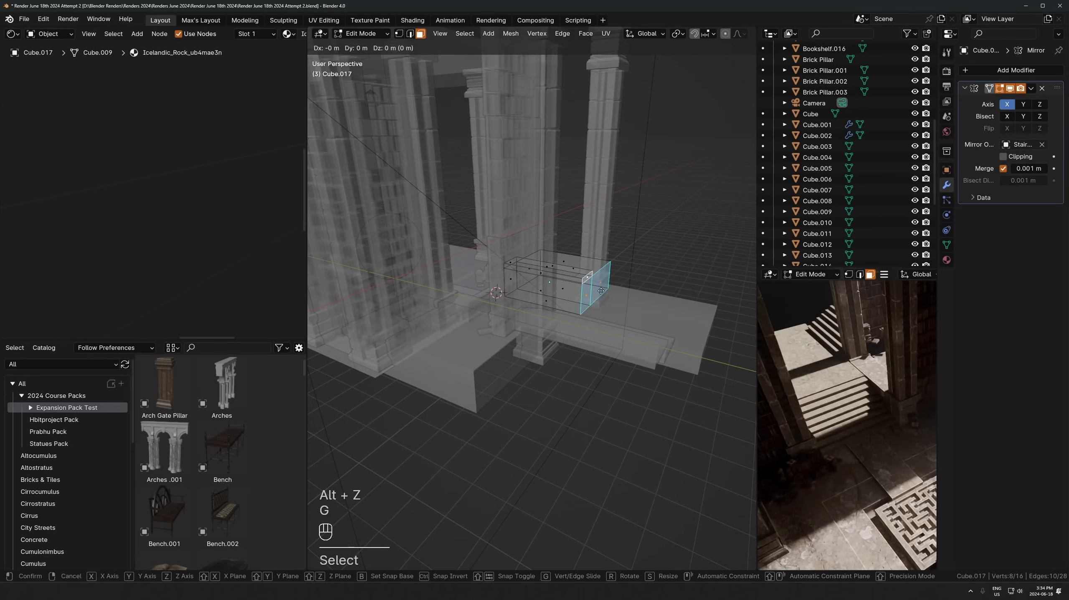
key(y)
click(491, 342)
key(Tab)
key(alt+z)
Select the duplicated stack of bookshelves on the extended side block and lower it about 0.87 m in Z
middle_drag(493, 342, 582, 348)
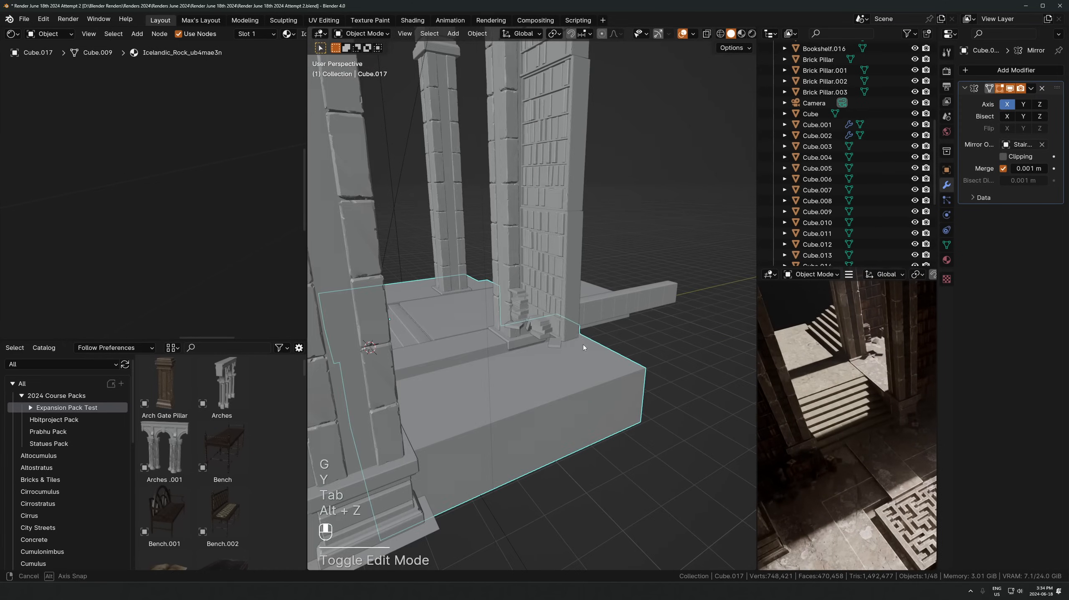
click(568, 321)
shift+click(555, 53)
scroll(554, 66, up, 1)
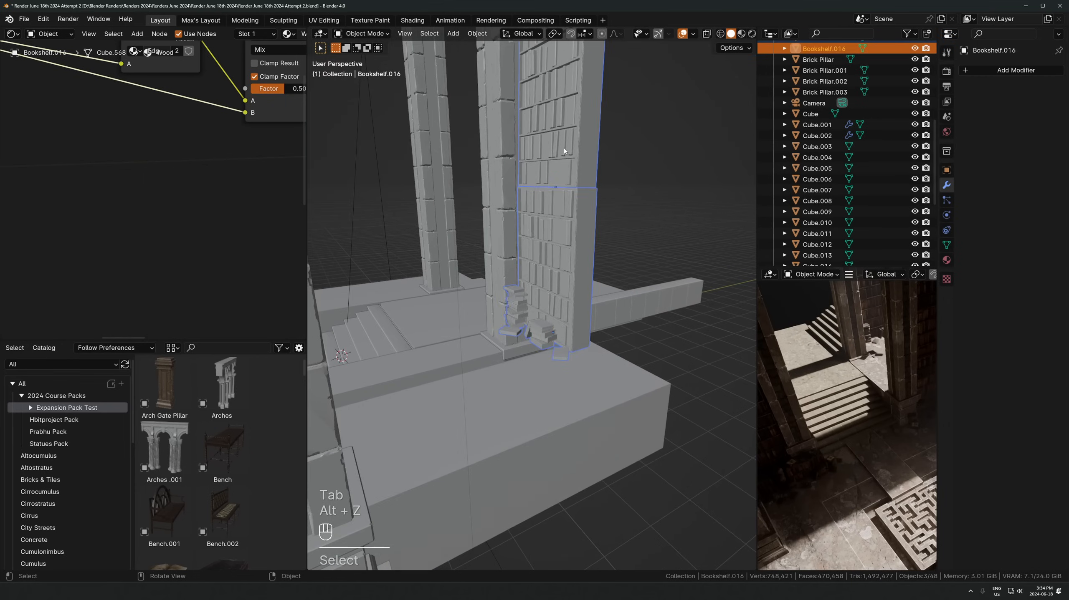
key(g)
key(z)
shift+click(548, 336)
key(KP_Decimal)
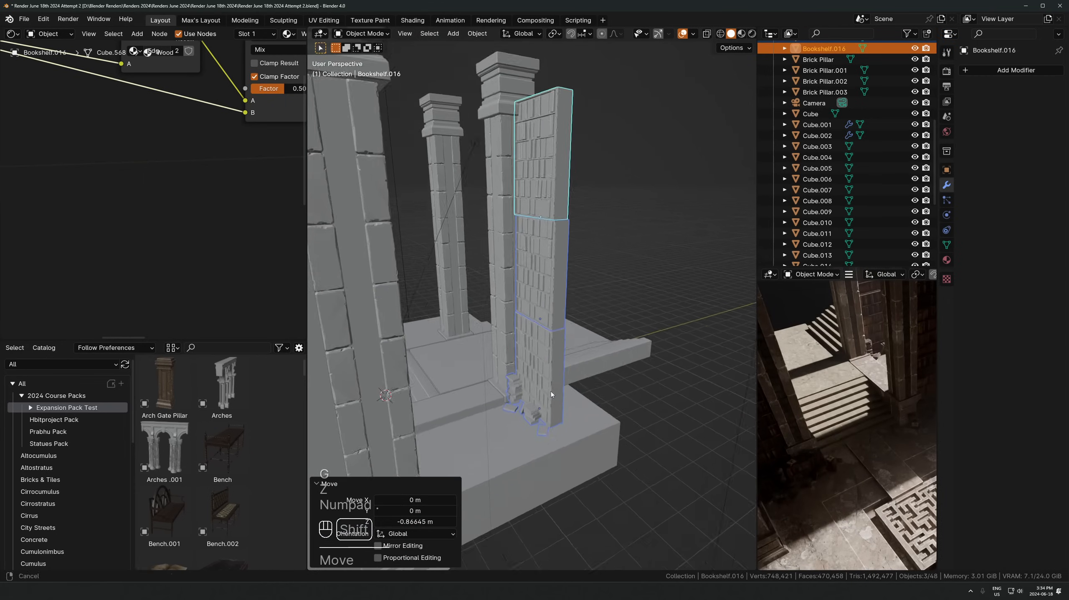
Lower the bookshelf stack another 0.11 m or so in Z until its books rest on the block
scroll(554, 348, up, 5)
scroll(556, 321, up, 2)
shift+middle_drag(556, 340, 552, 311)
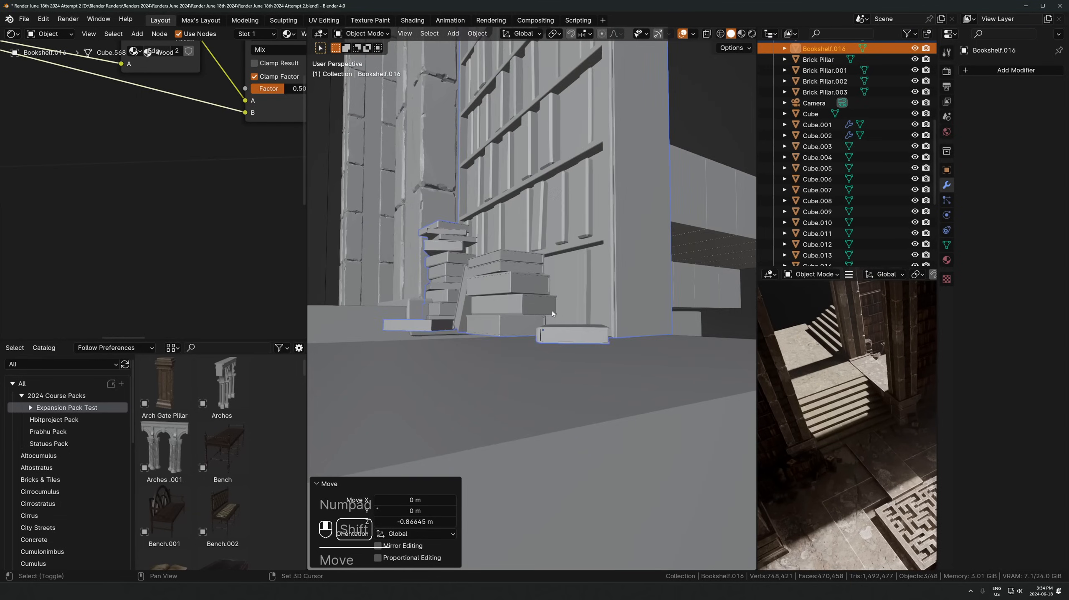
key(g)
key(z)
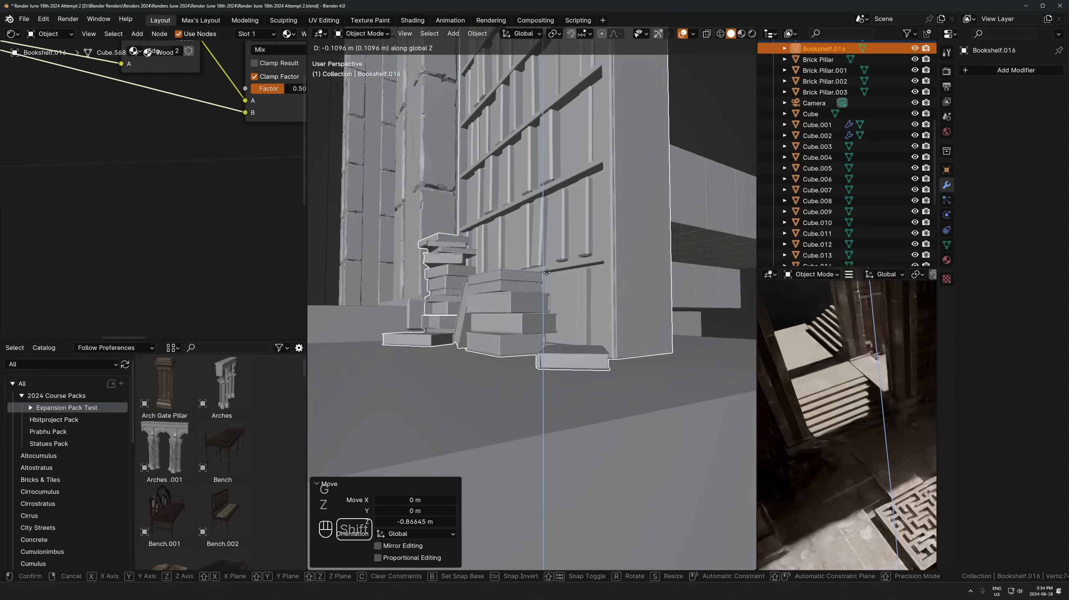
click(547, 273)
middle_drag(526, 331, 602, 356)
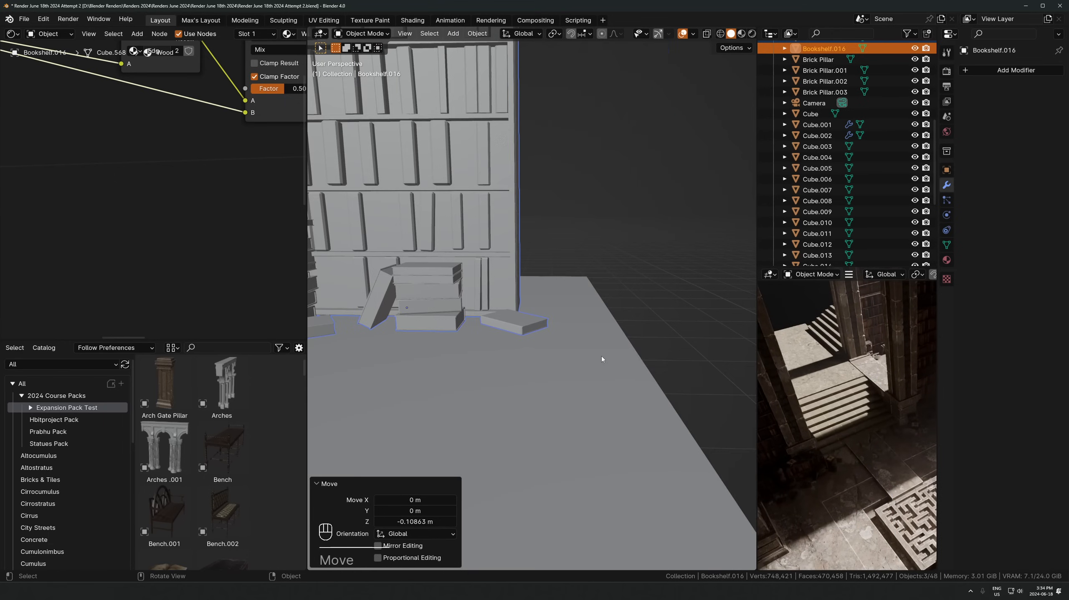
Browse the Expansion Pack Test assets and filter them by "rail"
key(KP_0)
scroll(265, 470, down, 15)
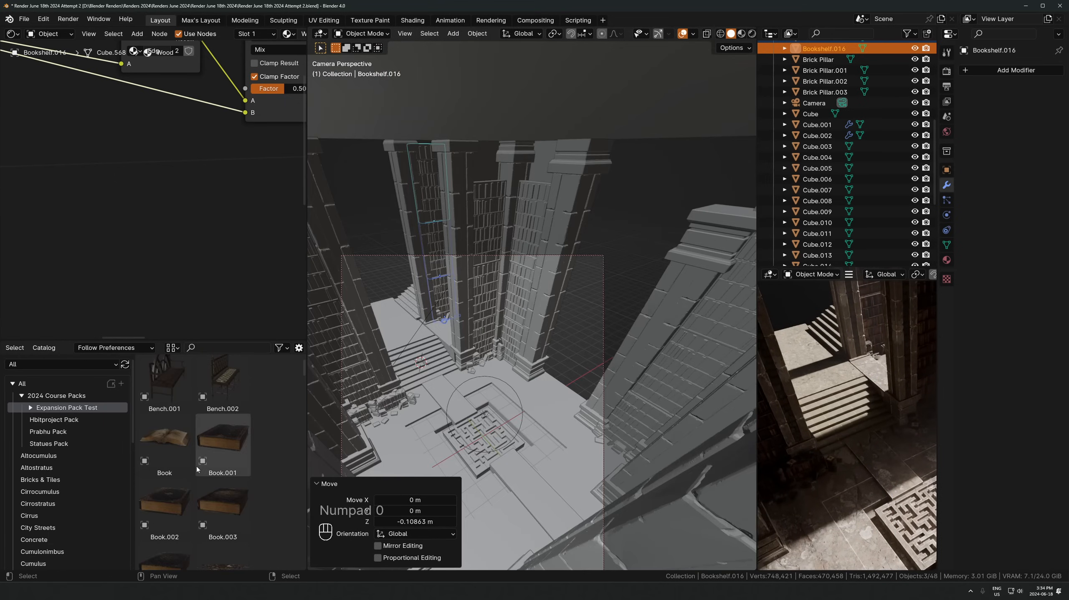
scroll(198, 468, down, 8)
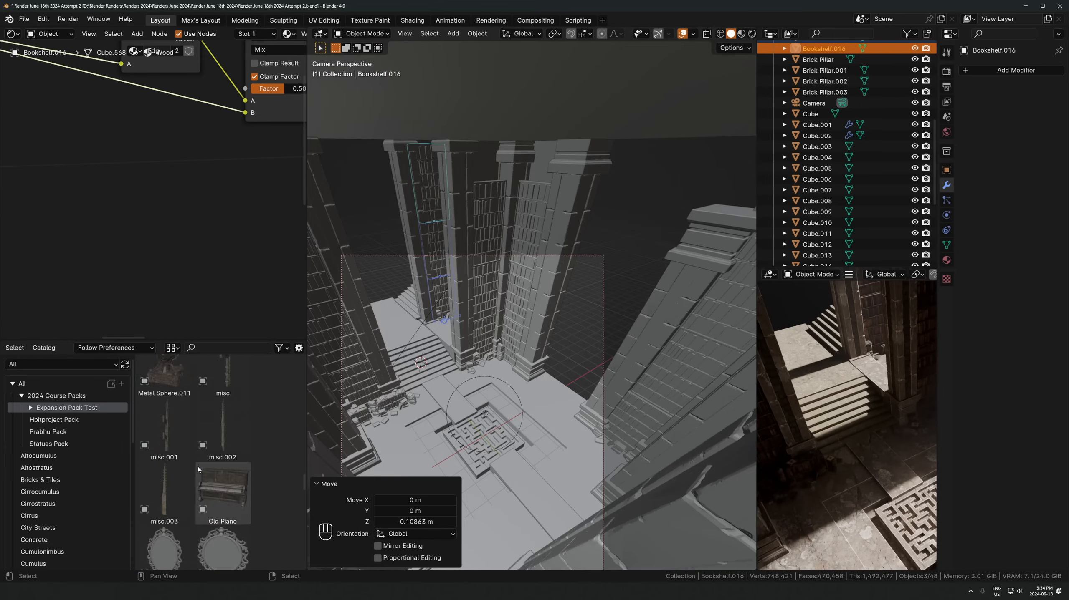
scroll(181, 460, down, 4)
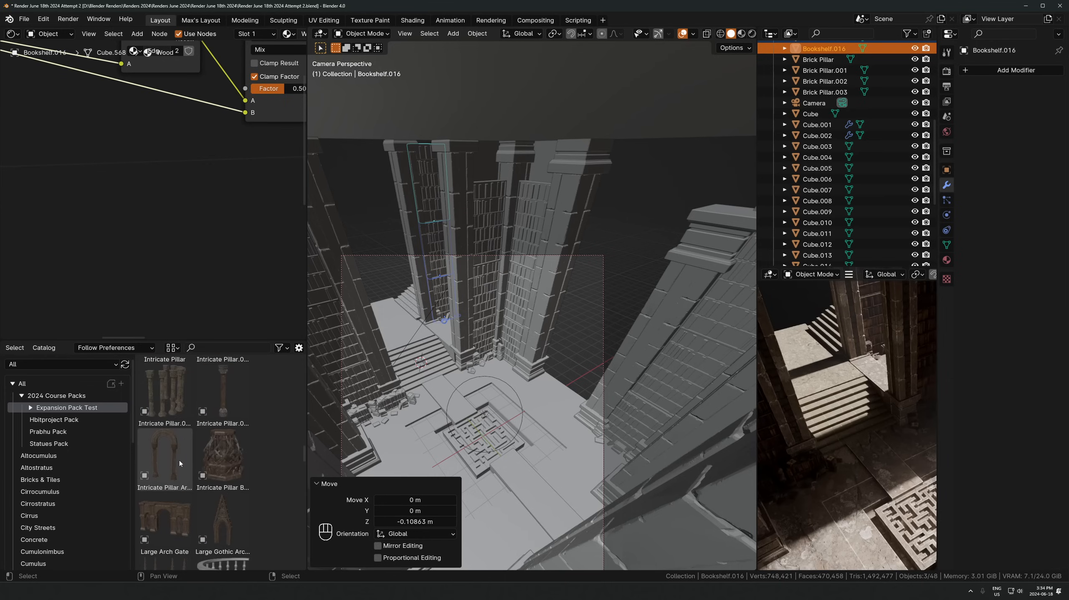
scroll(184, 459, down, 3)
scroll(163, 471, down, 5)
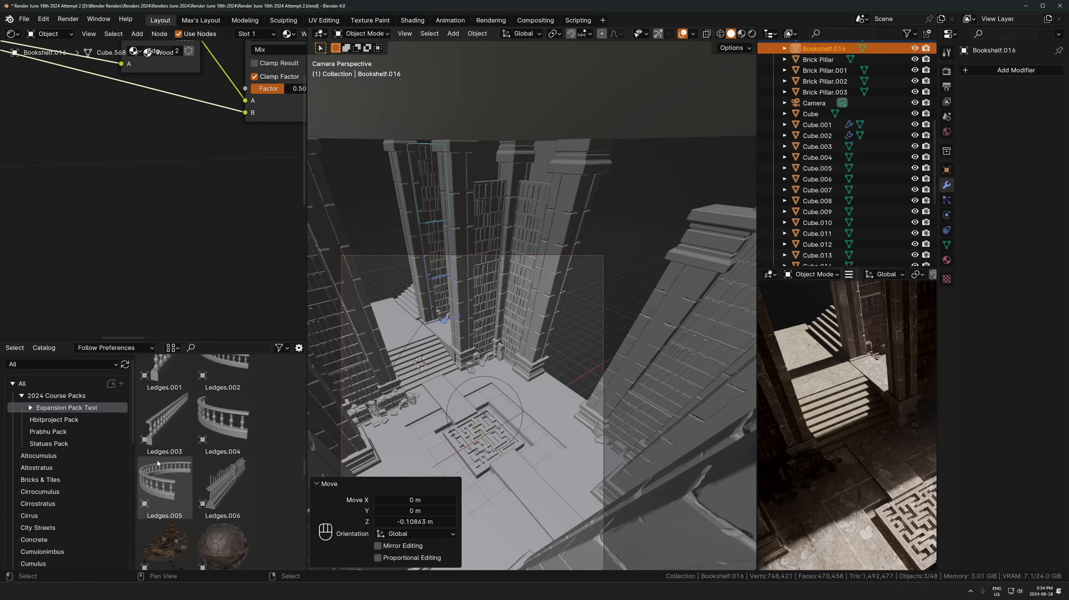
click(236, 348)
text(rail)
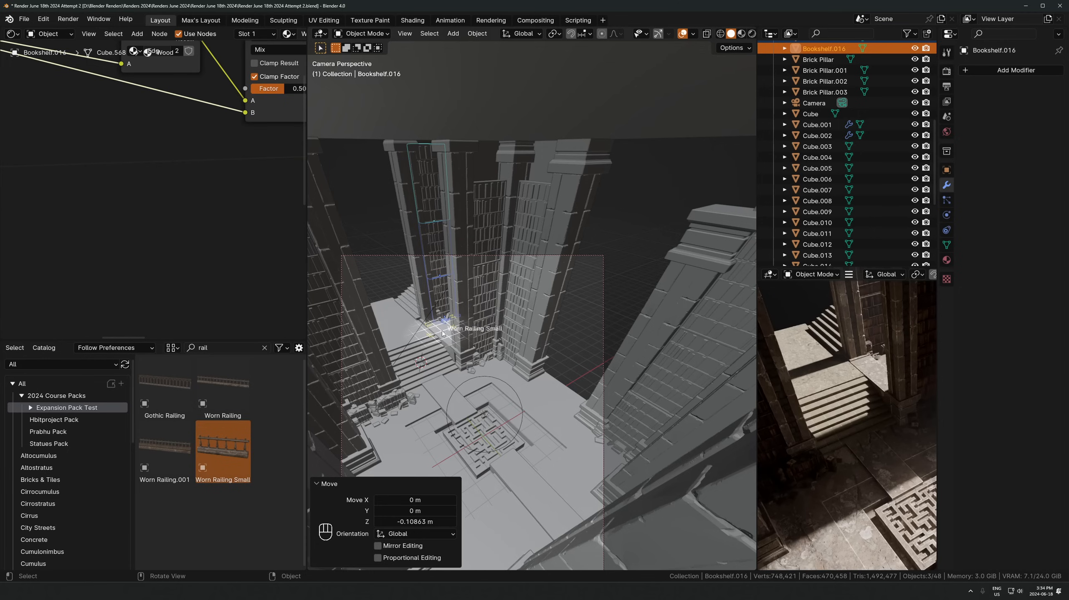
Place the Worn Railing Small asset beside the central stairs and rotate it 90° about Z
text(rz)
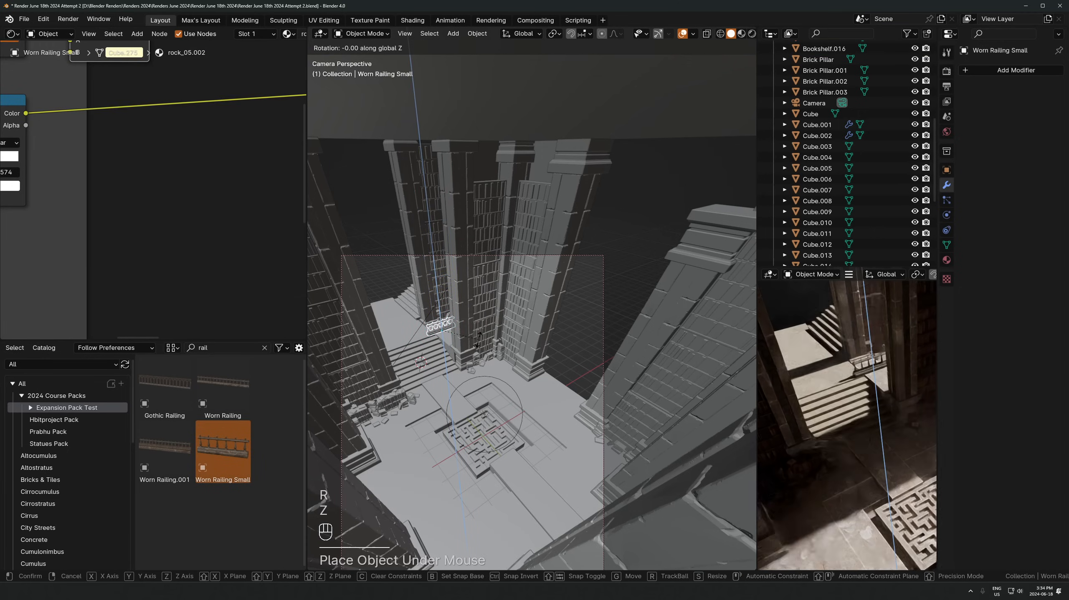
text(90)
click(496, 332)
key(KP_Decimal)
Move the railing horizontally about -0.42 m in X and -0.97 m in Y onto the block edge beside the stairs
middle_drag(511, 347, 591, 332)
scroll(591, 333, down, 6)
key(g)
key(shift+z)
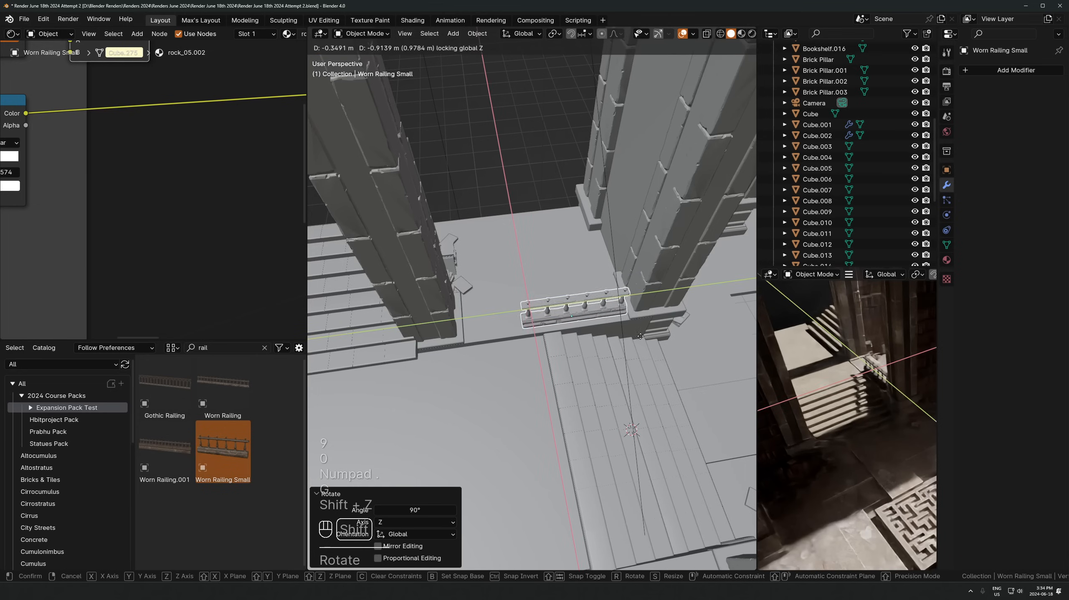
click(654, 354)
Create a linked duplicate of the railing about -5.08 m along X, on the opposite side of the stairs
middle_drag(646, 352, 588, 290)
key(alt+d)
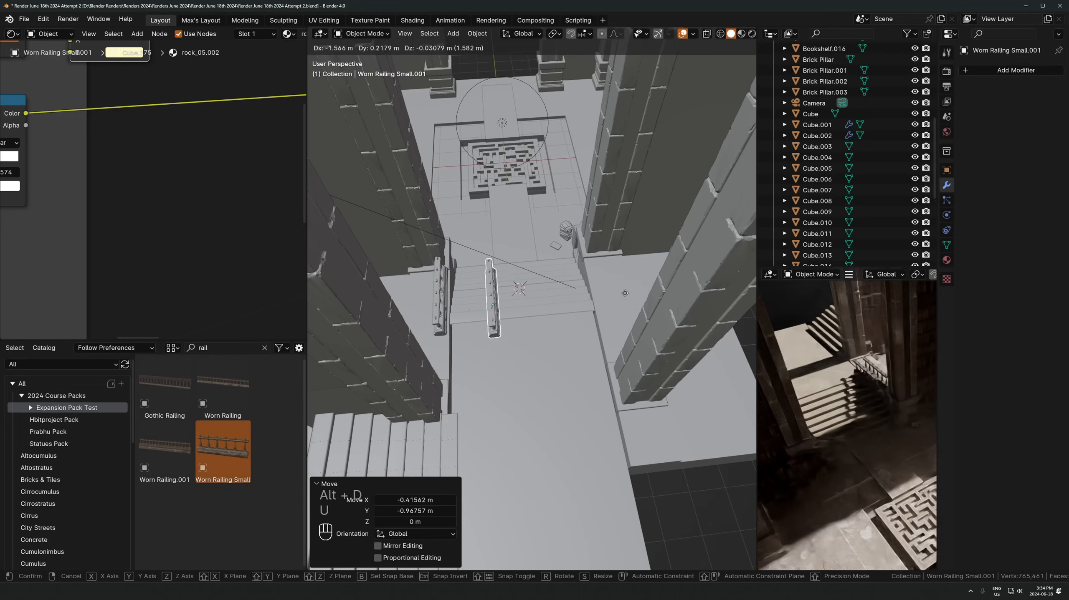
key(y)
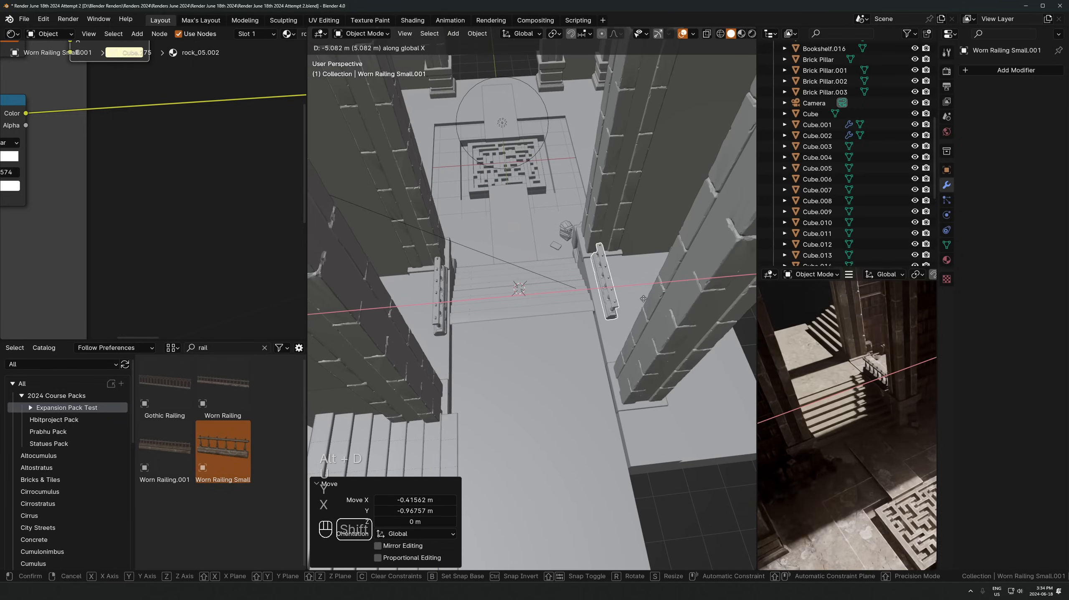
click(644, 298)
key(KP_0)
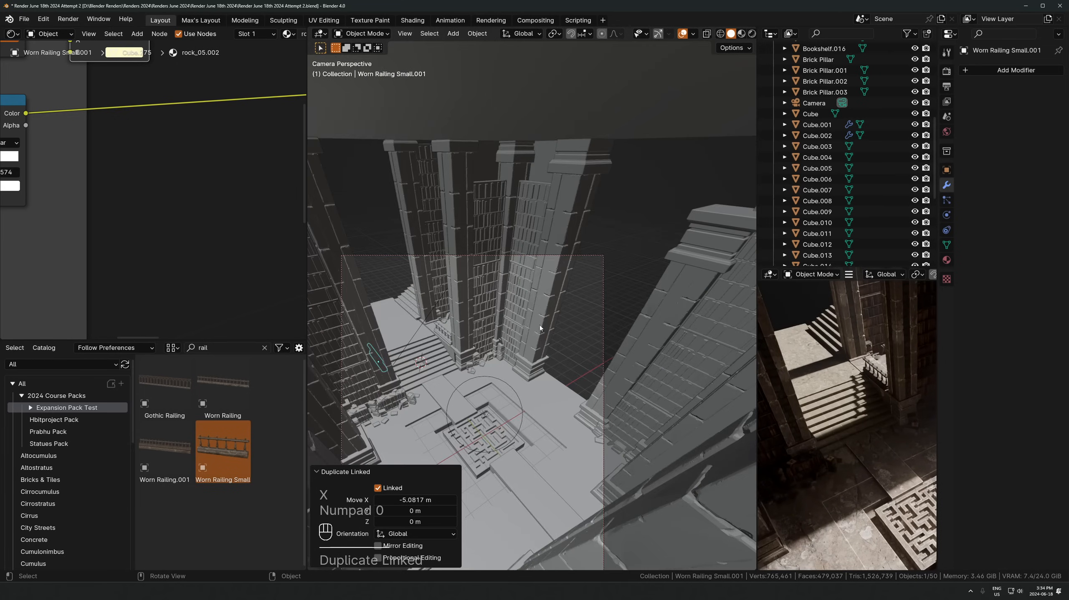
Select both railings and shift them about -0.19 m along Y in the camera view
click(438, 329)
key(g)
click(464, 338)
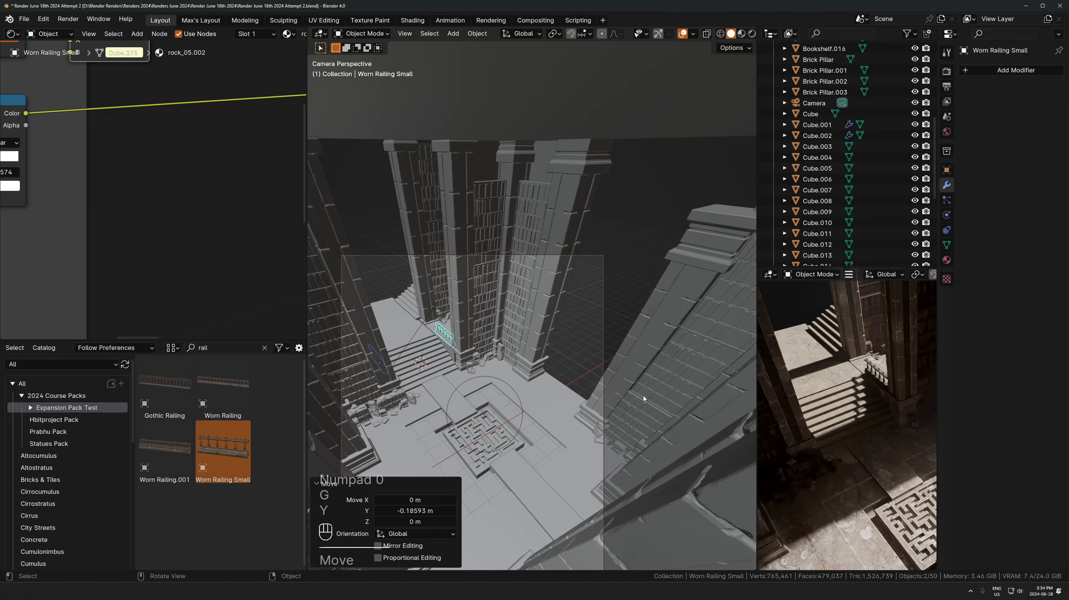
shift+middle_drag(465, 319, 537, 354)
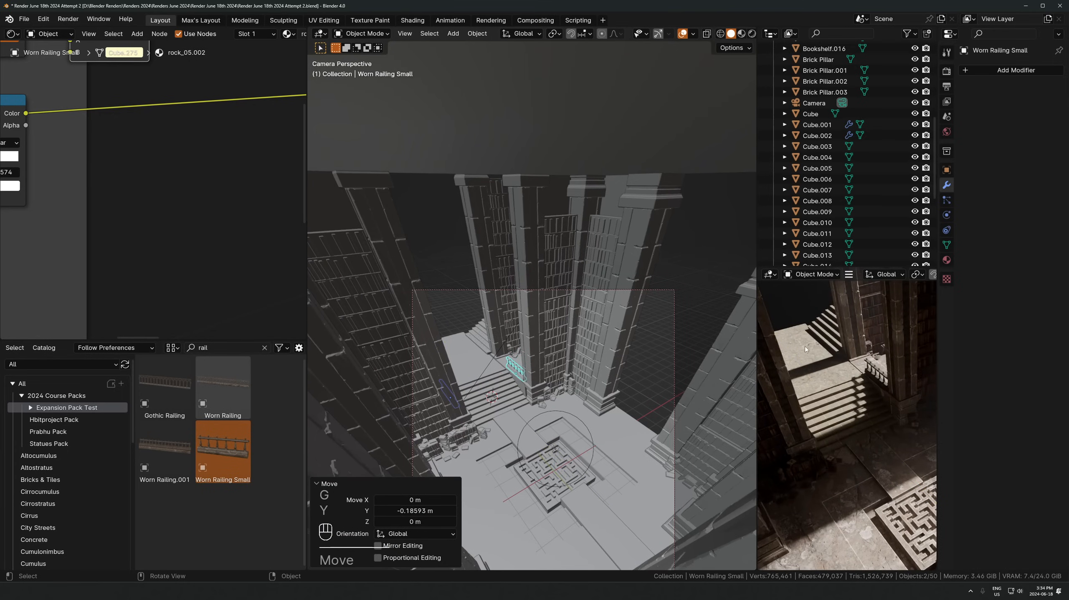
Select the rear pillar with its stacked bookshelves and create linked duplicates about 5.47 m along Y
click(517, 323)
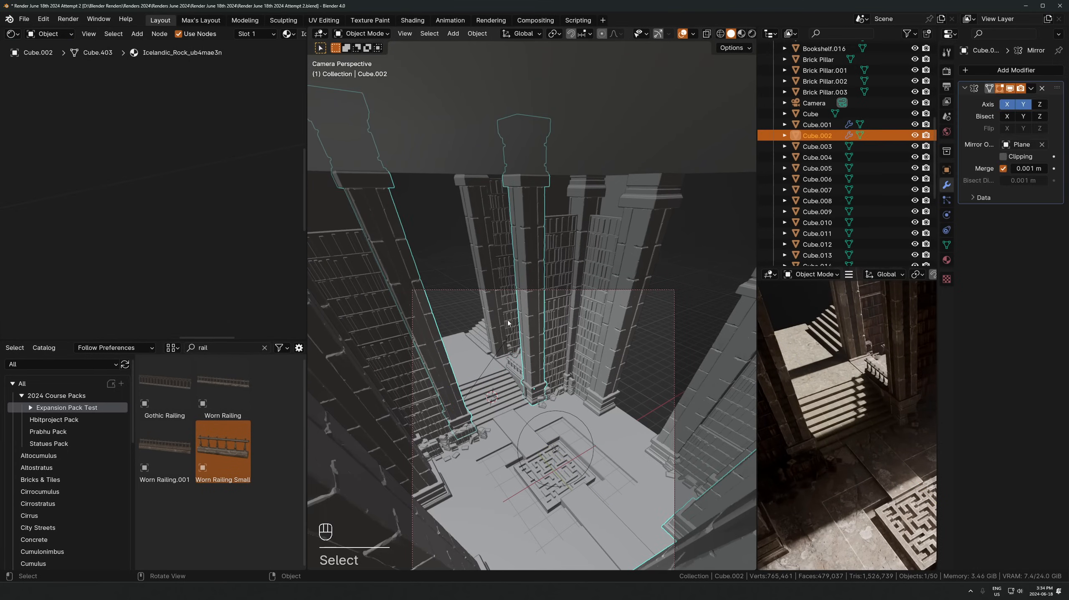
click(508, 321)
shift+click(496, 278)
shift+click(506, 250)
shift+click(505, 285)
key(KP_Decimal)
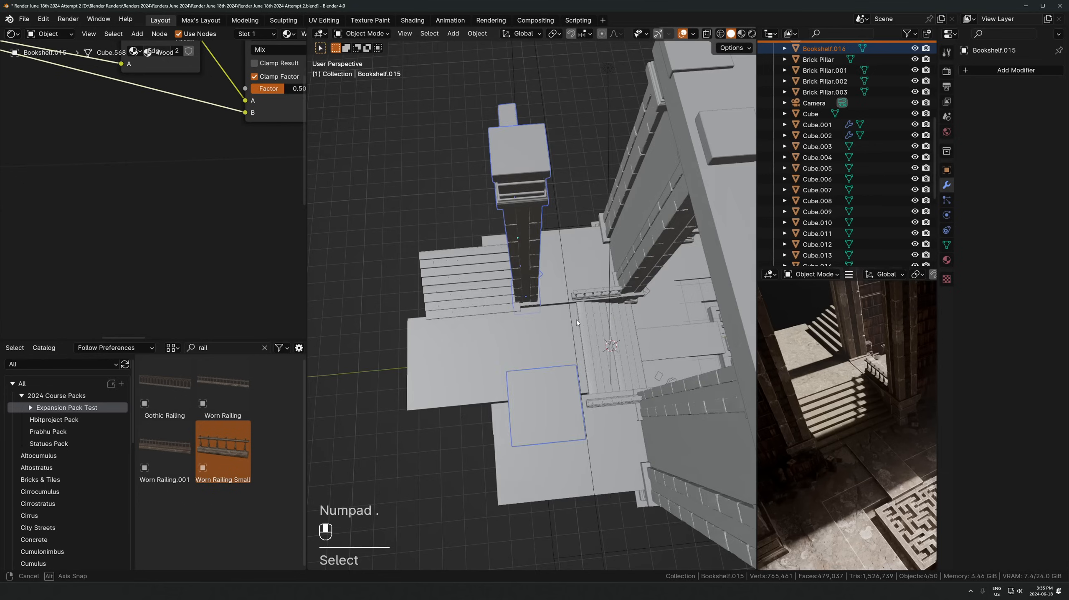
key(alt+d)
key(y)
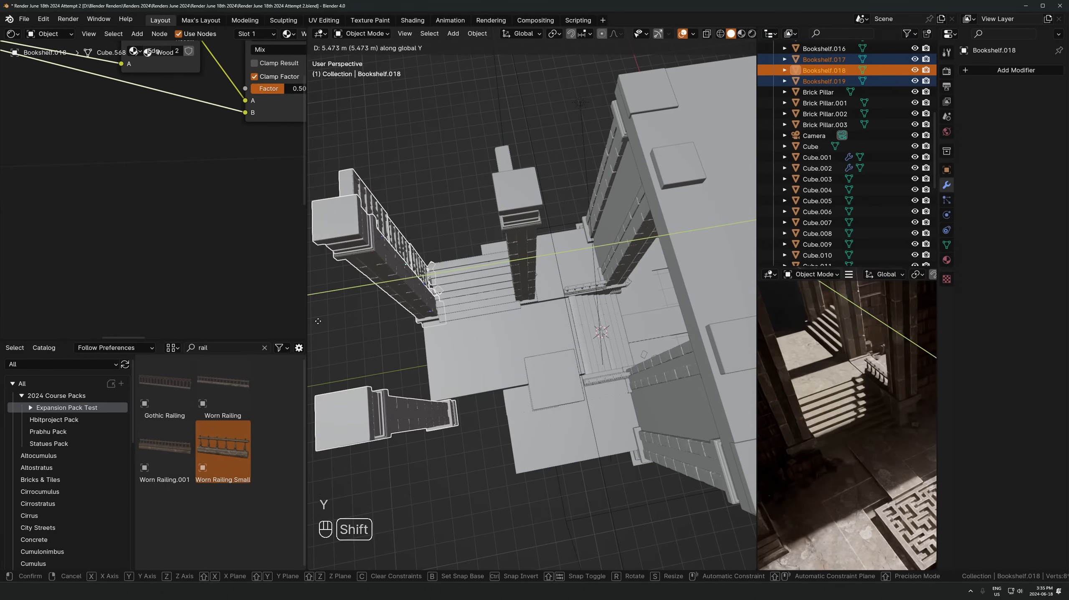
click(563, 344)
Shift the duplicated pillar and bookshelves about 0.54 m along Y, and adjust their Y position once more
key(g)
key(y)
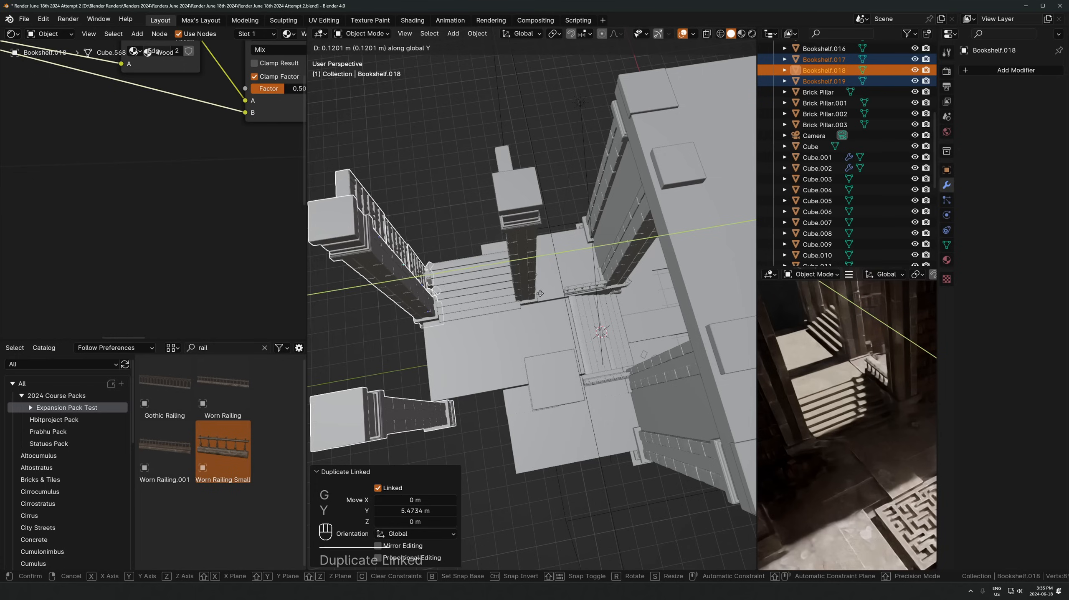
click(630, 370)
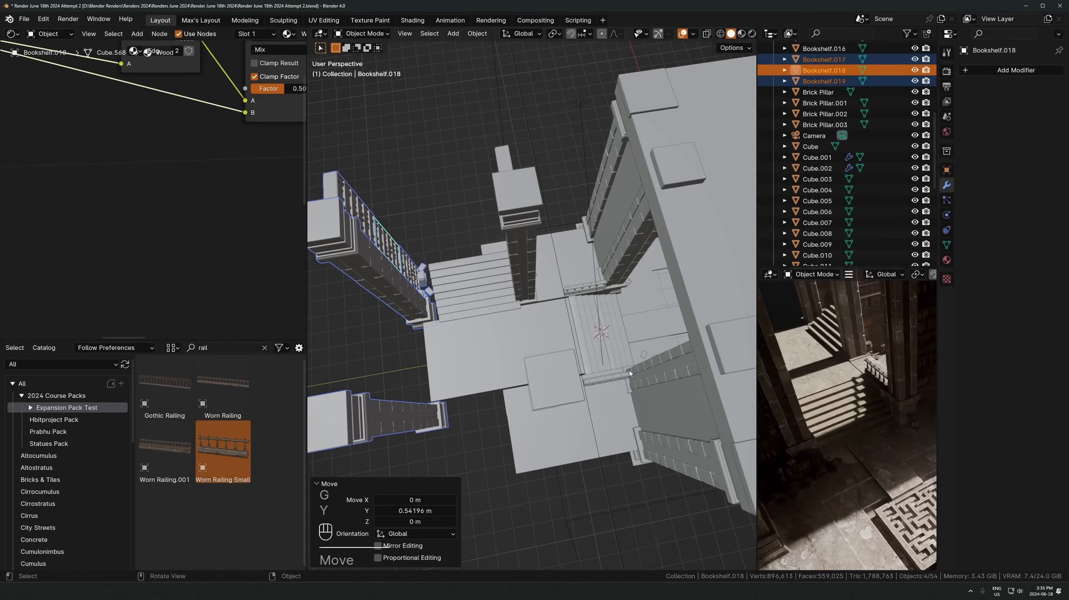
key(g)
key(y)
click(539, 262)
Extend the long platform by moving its end face along Y toward the duplicated pillars
click(512, 343)
key(Tab)
key(3)
mouse_move(509, 391)
middle_down()
mouse_move(617, 384)
mouse_move(507, 390)
middle_up()
key(g)
key(y)
click(576, 382)
key(Tab)
Select the rearmost bookshelf stack and create linked duplicates about -3.39 m along X, across the pillar
key(KP_0)
click(465, 277)
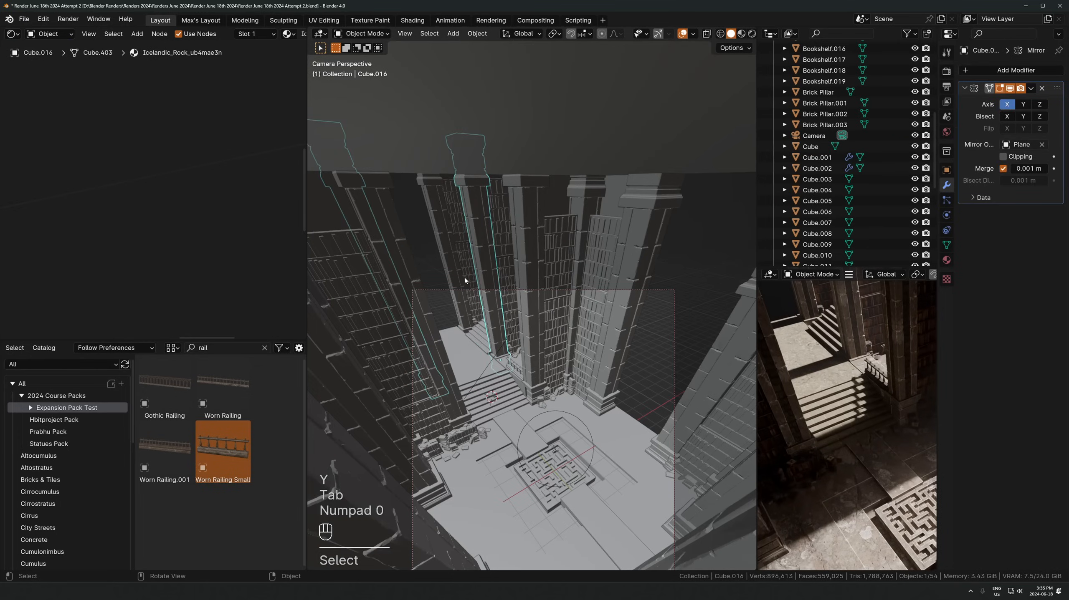
click(466, 274)
key(KP_Decimal)
middle_drag(532, 299, 534, 290)
drag(536, 286, 518, 306)
shift+middle_drag(517, 309, 571, 257)
key(alt+d)
key(t)
key(y)
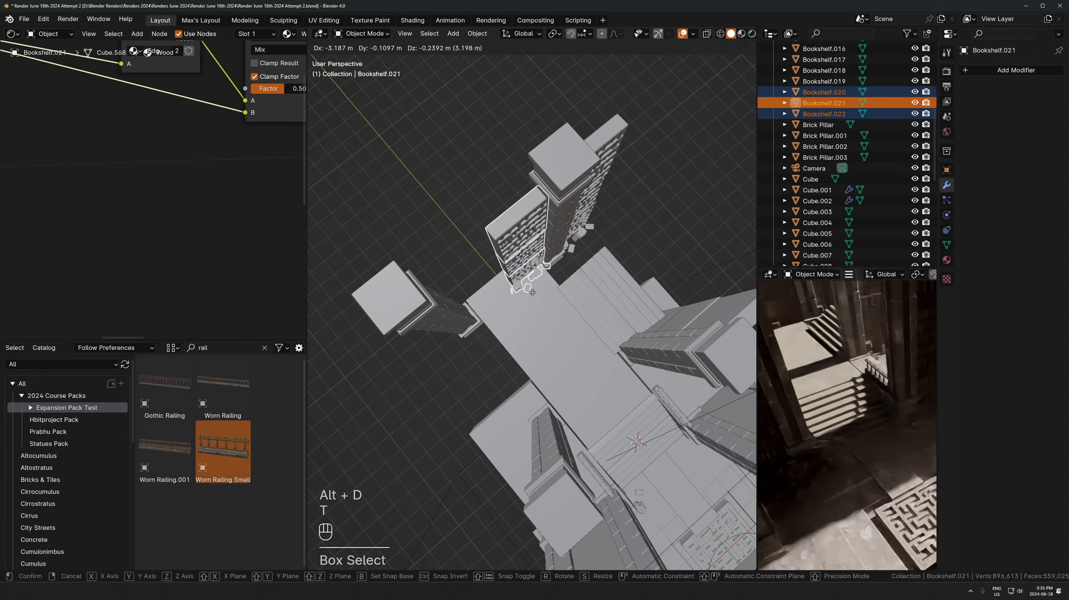
key(x)
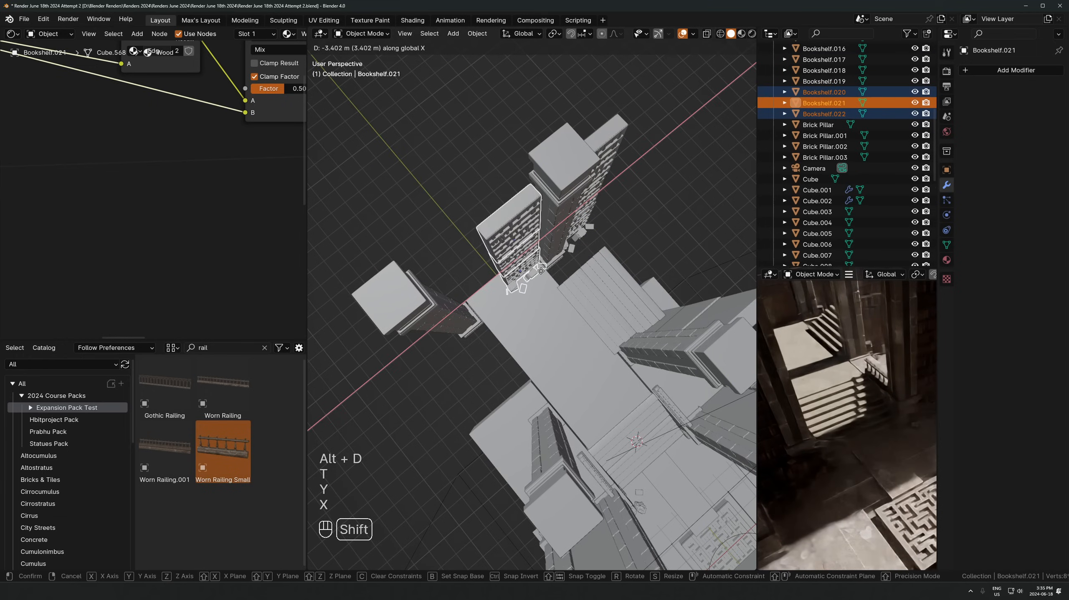
click(542, 274)
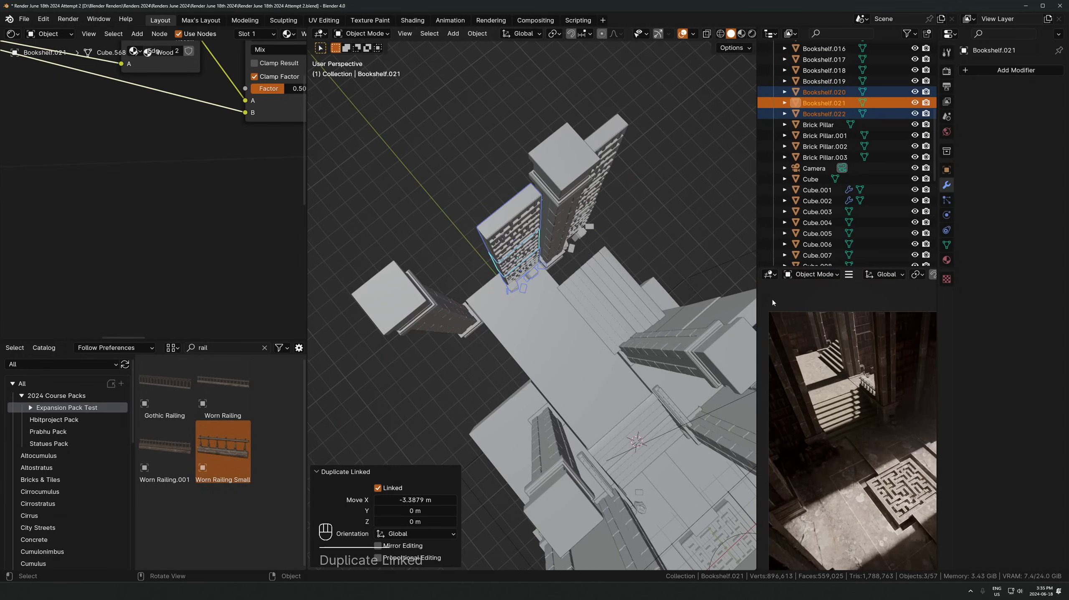
Shift the new bookshelf stack about 0.10 m along X toward the pillar
scroll(497, 323, up, 2)
key(g)
key(y)
key(x)
click(578, 284)
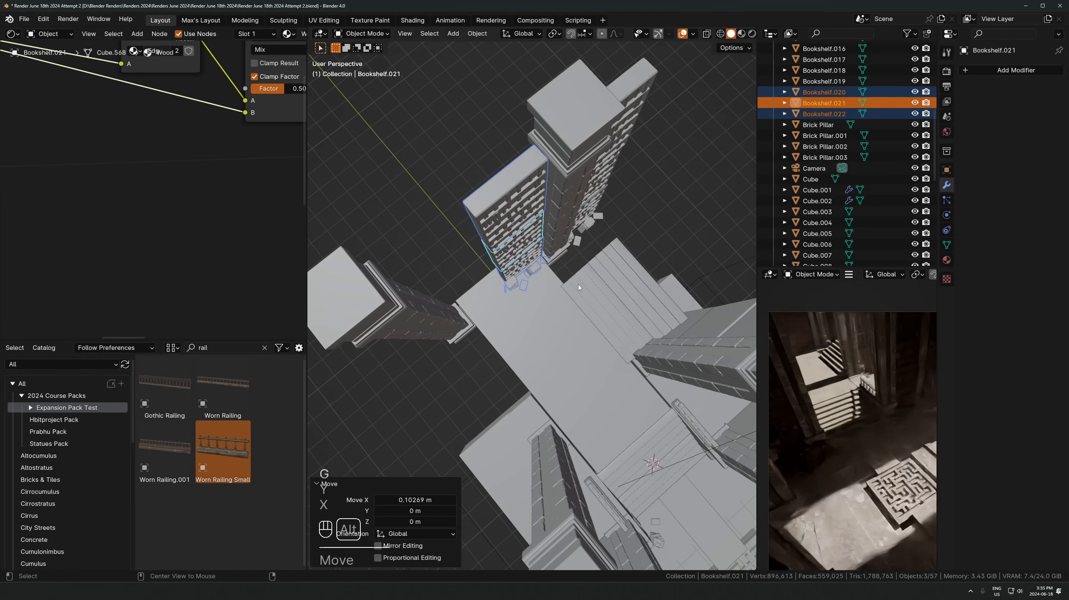
Create another linked duplicate of the bookshelf stack about -2.17 m along X to fill the rear wall
key(alt+d)
key(x)
click(562, 289)
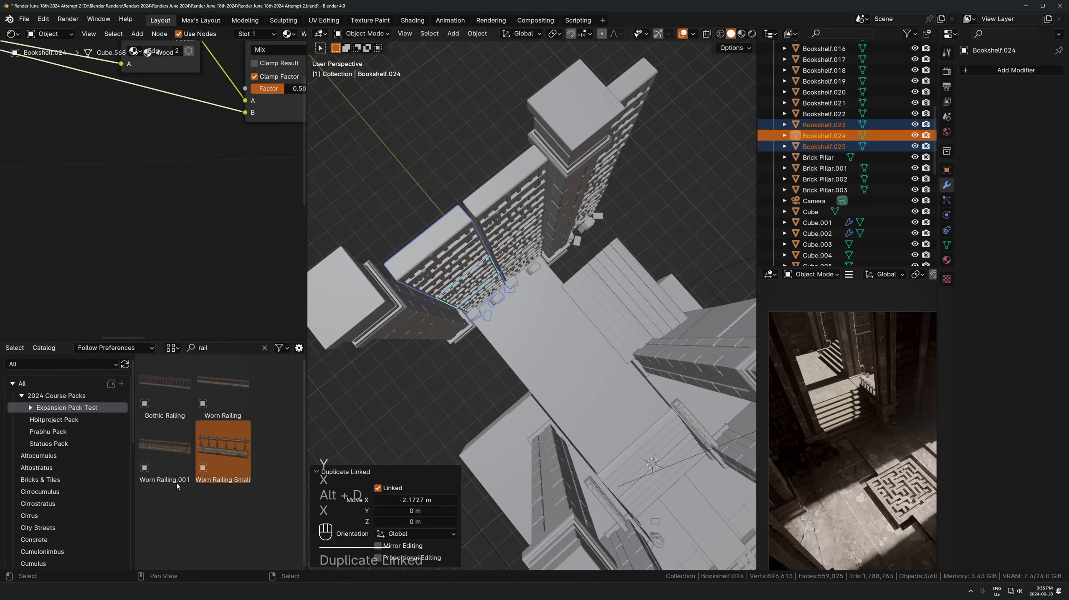
Clear the asset filter and place the Bench asset before the rear bookshelves, rotated 90° about Z
click(263, 348)
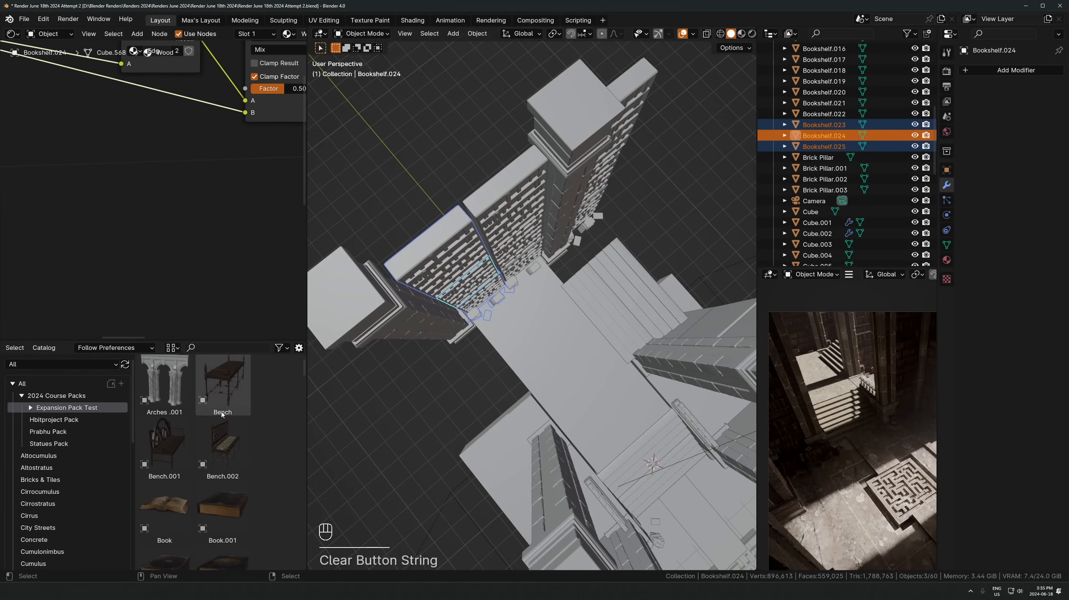
drag(229, 385, 255, 383)
drag(594, 314, 592, 313)
key(r)
key(z)
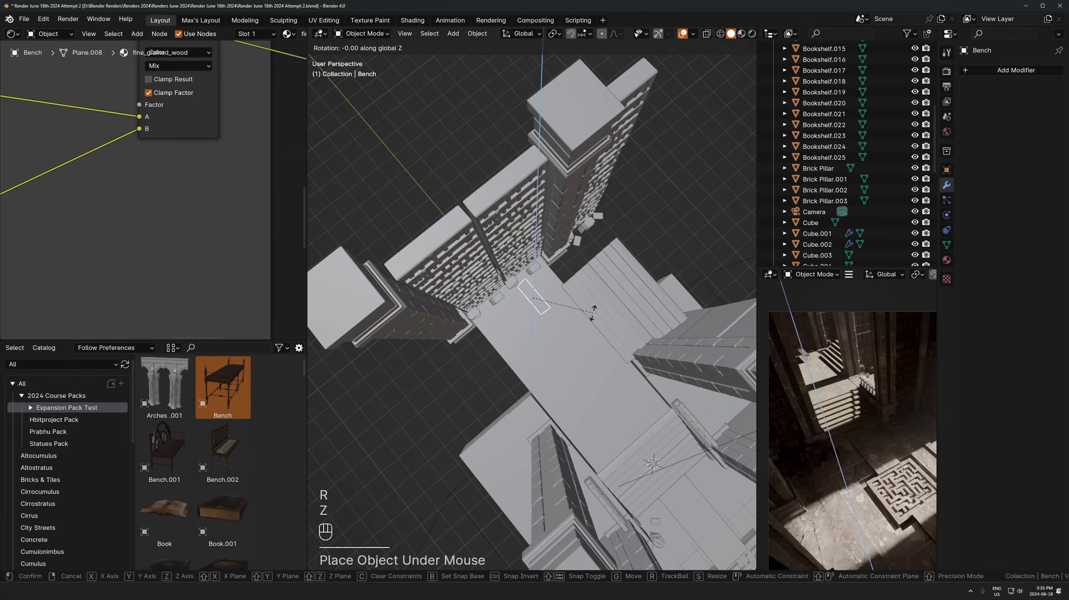
click(593, 314)
Move the bench horizontally about 0.28 m in X and 0.35 m in Y, plus a nudge of 0.15 m in X and 0.04 m in Y
key(g)
key(shift+z)
click(588, 326)
key(KP_Decimal)
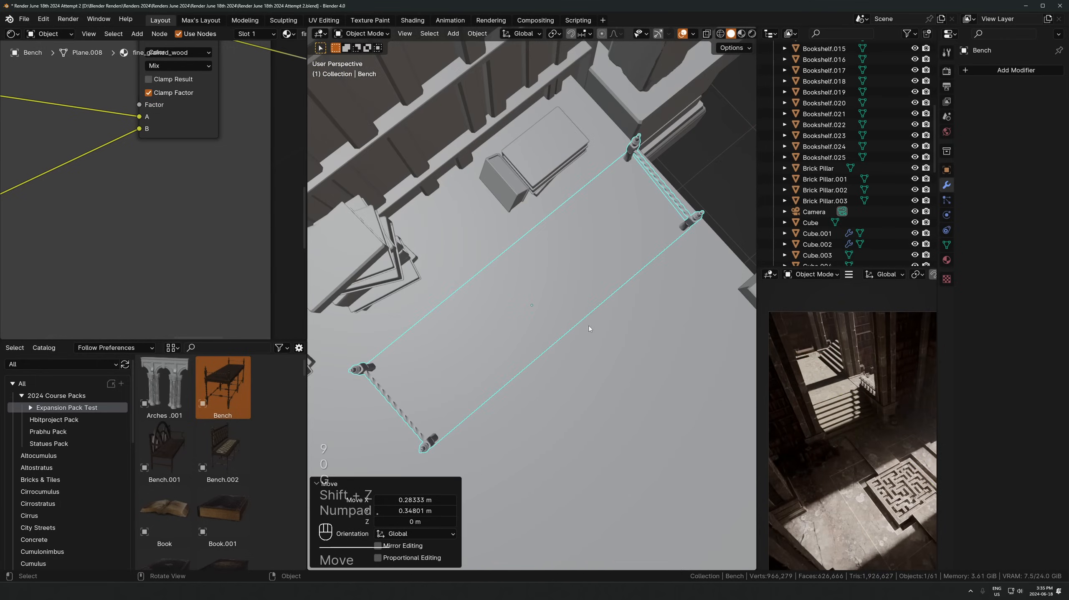
middle_drag(805, 380, 830, 409)
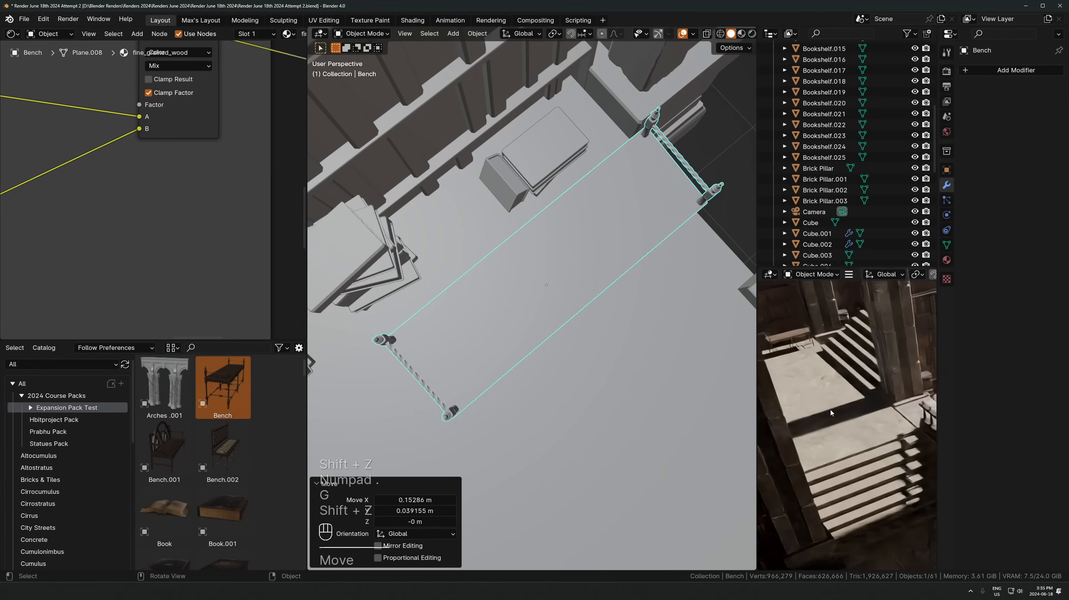
Place the Bench.001 asset at the 3D cursor in front of the rear bookshelves and rotate it 180° about Z
drag(180, 441, 579, 310)
key(alt+g)
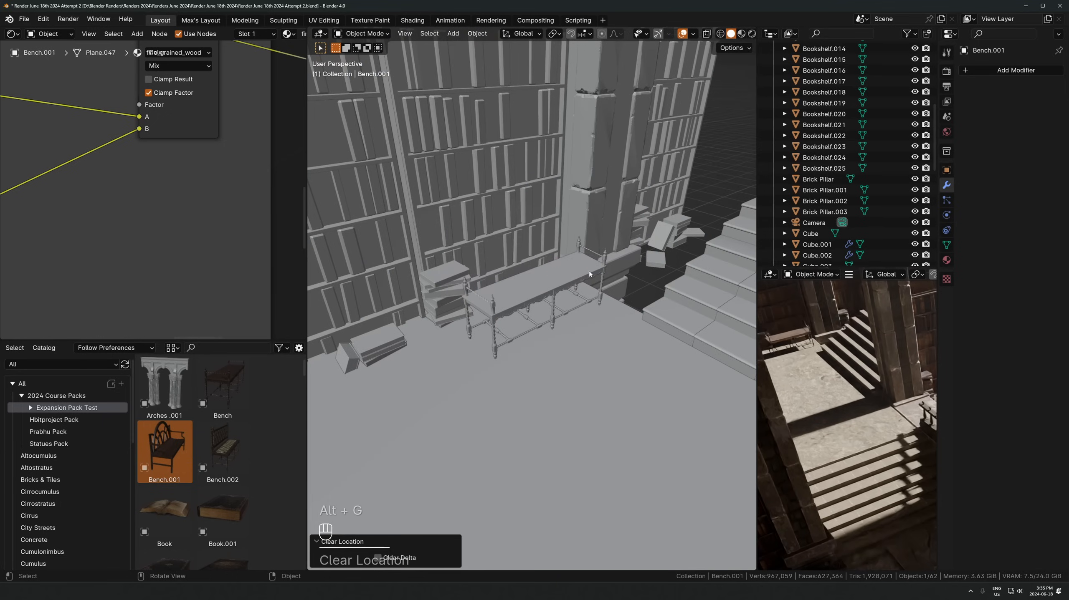
key(shift+s)
click(563, 291)
key(r)
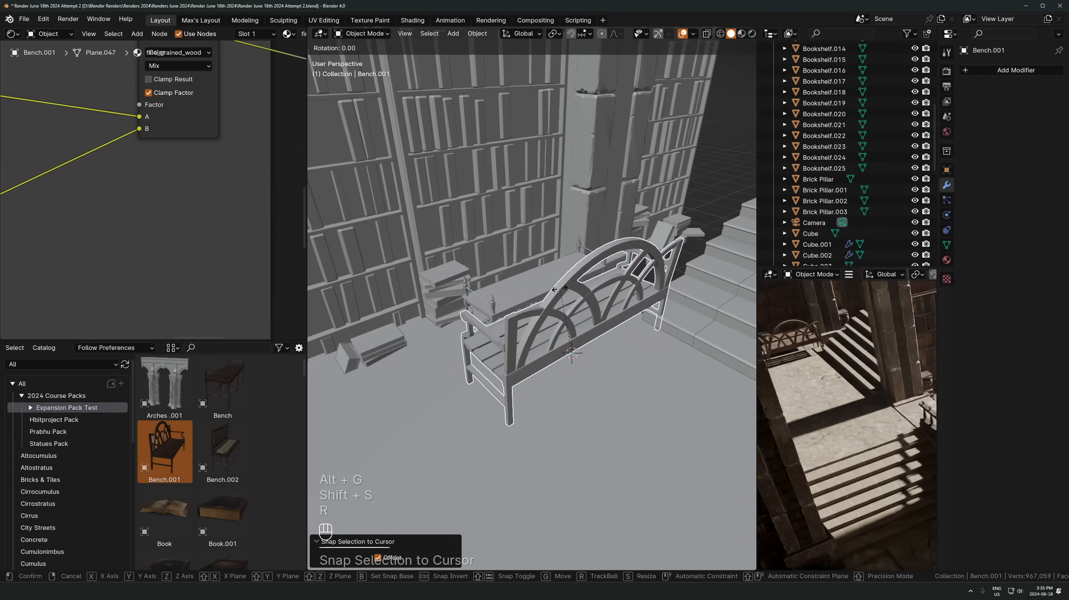
key(z)
key(1)
key(8)
key(0)
click(559, 290)
Delete the original backless bench from in front of the rear bookshelves
click(534, 288)
key(x)
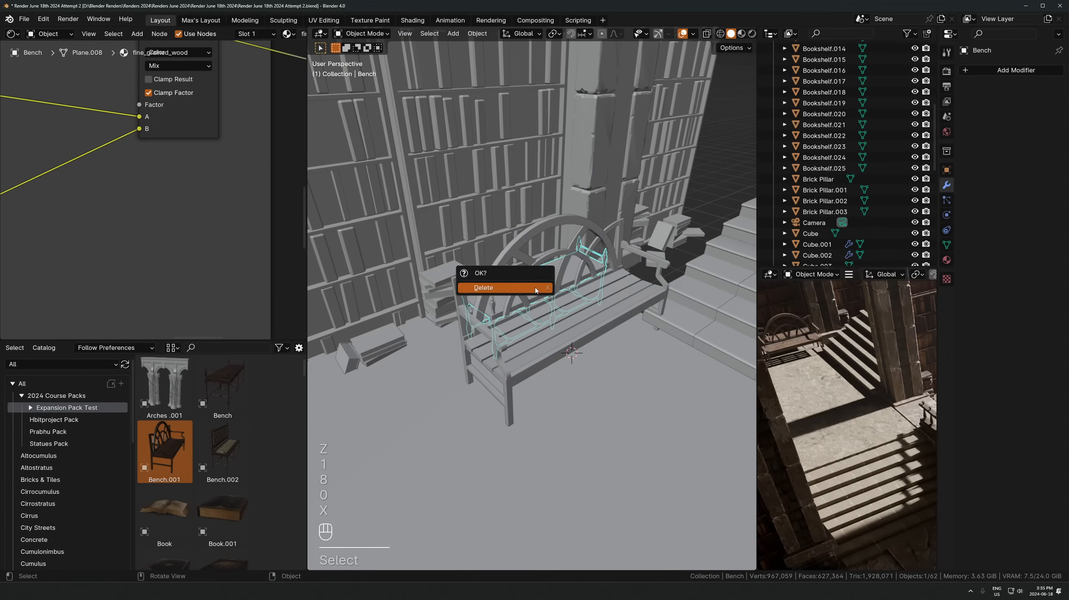
click(534, 288)
Move the arched bench about 0.06 m in X and 0.40 m in Y, and scale it down to about 0.79
click(575, 315)
key(g)
key(shift+z)
click(552, 294)
key(s)
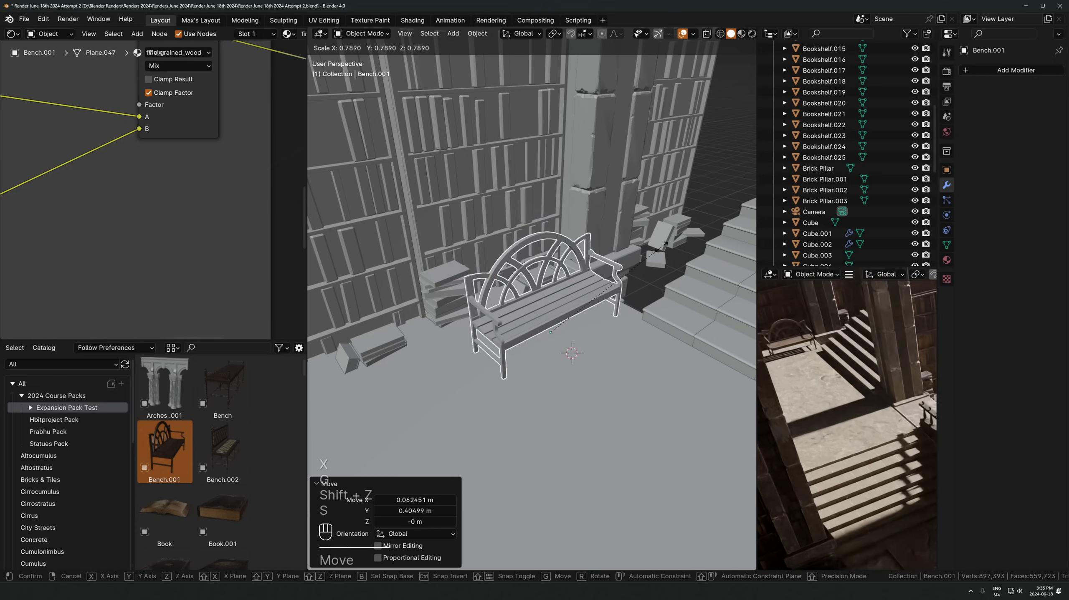
click(671, 240)
Reposition the scaled bench horizontally near the pillar and shift it about 0.05 m along Y
key(g)
key(shift+z)
click(668, 229)
middle_drag(668, 229, 526, 252)
key(g)
key(y)
click(555, 286)
Create a linked duplicate of the bench about -1.89 m along X, plus a nudge of -0.125 m in X
key(alt+d)
key(x)
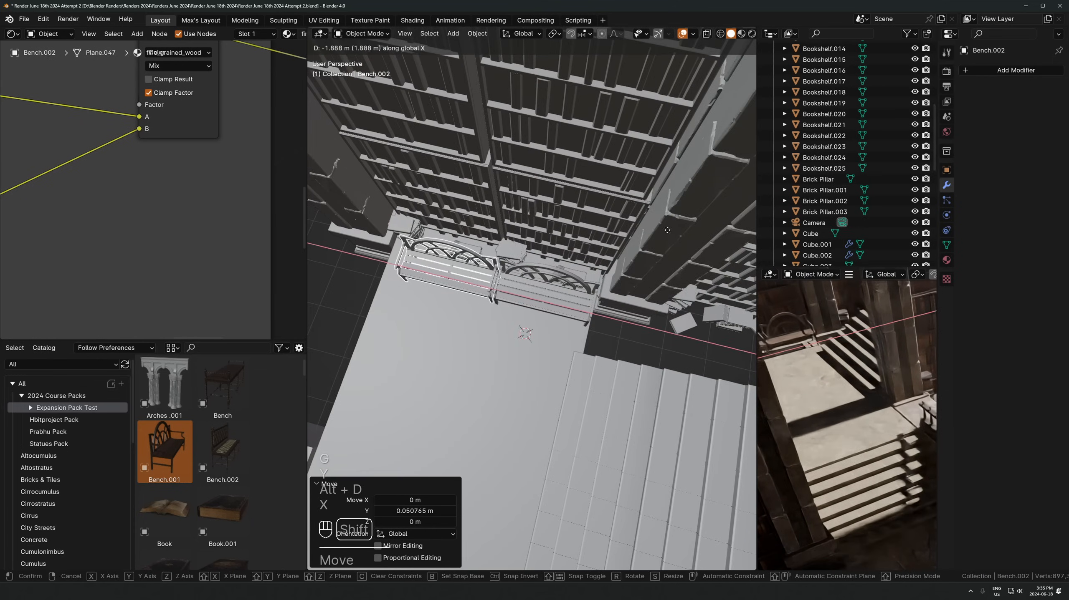
click(667, 230)
key(g)
key(y)
key(x)
click(657, 234)
Select both arched benches and shift them together -0.165 m along X
middle_drag(457, 371, 492, 366)
scroll(275, 464, down, 4)
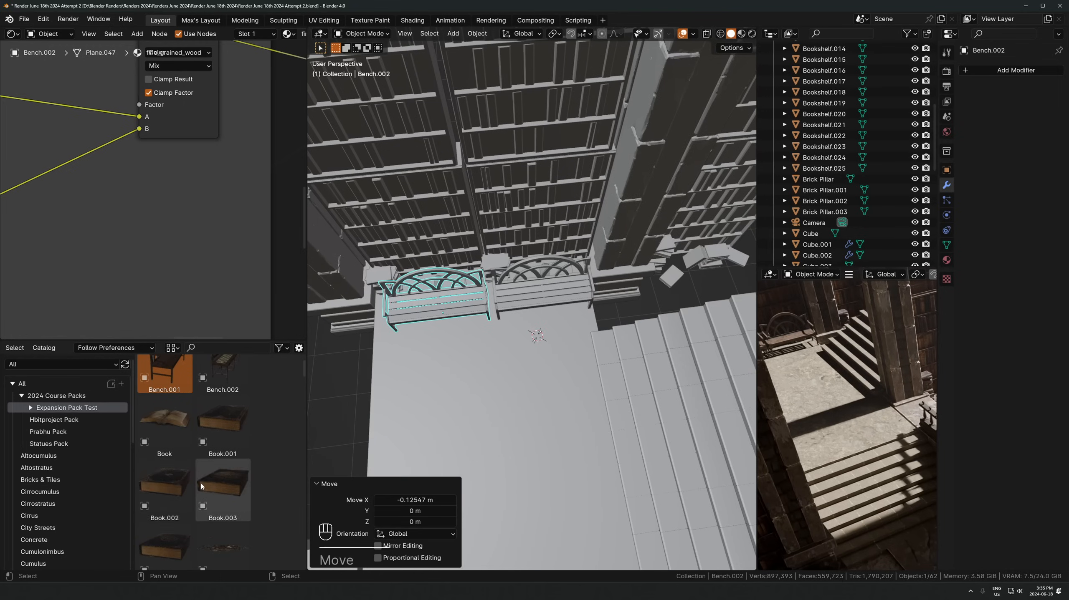
scroll(201, 482, down, 7)
scroll(198, 463, down, 7)
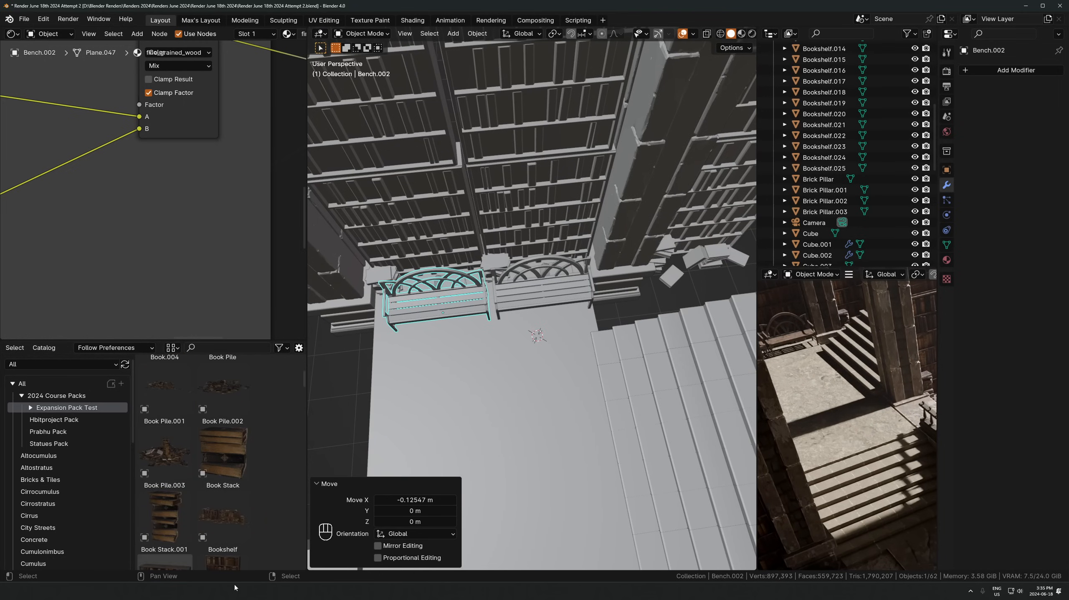
scroll(548, 292, down, 2)
middle_drag(548, 293, 530, 290)
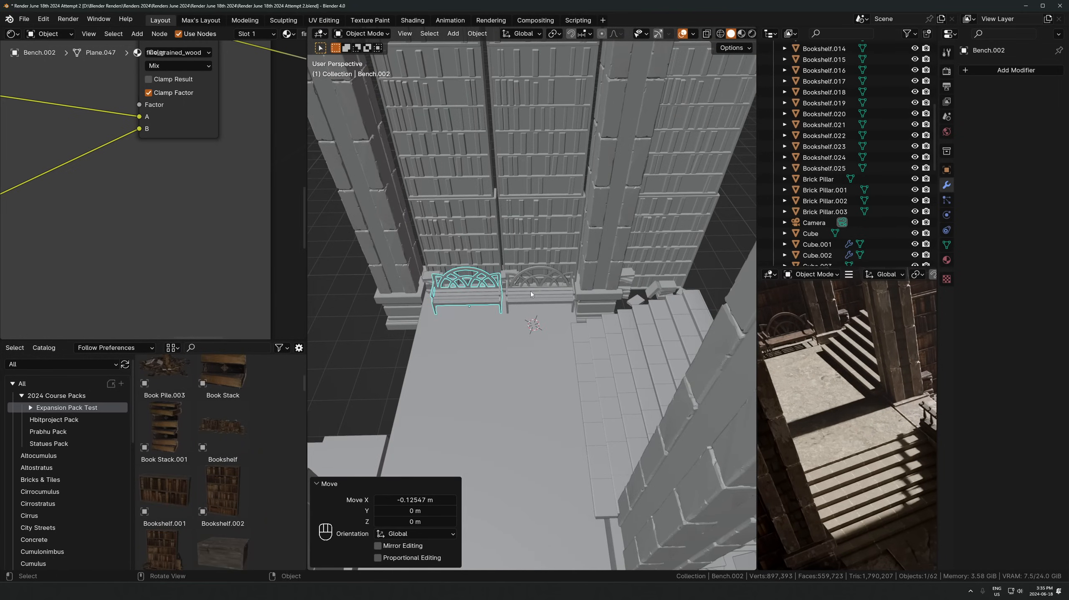
shift+click(530, 291)
key(g)
key(x)
shift+click(523, 290)
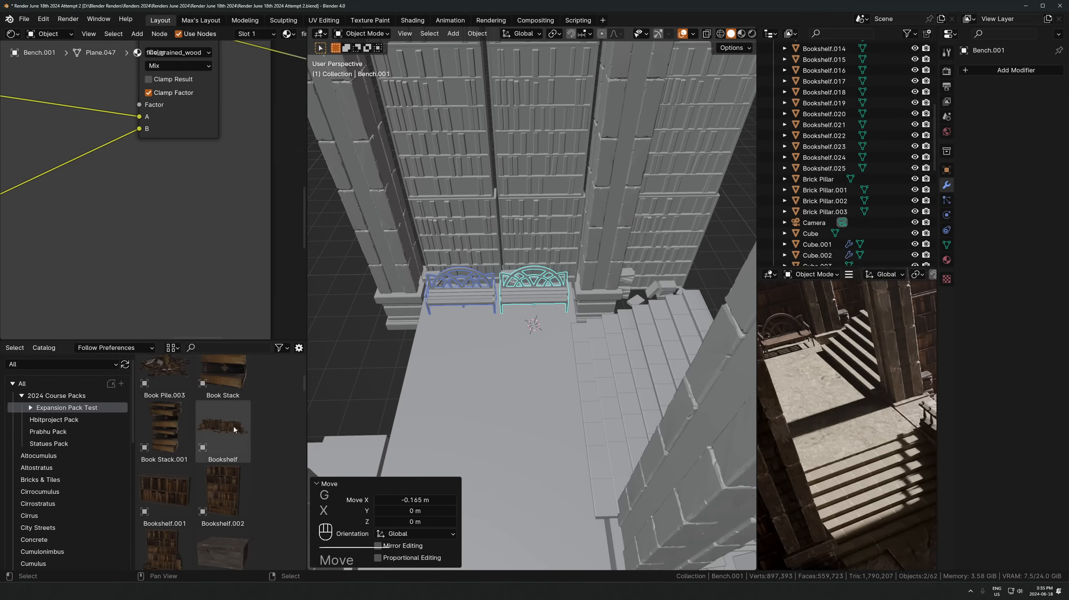
scroll(234, 427, down, 8)
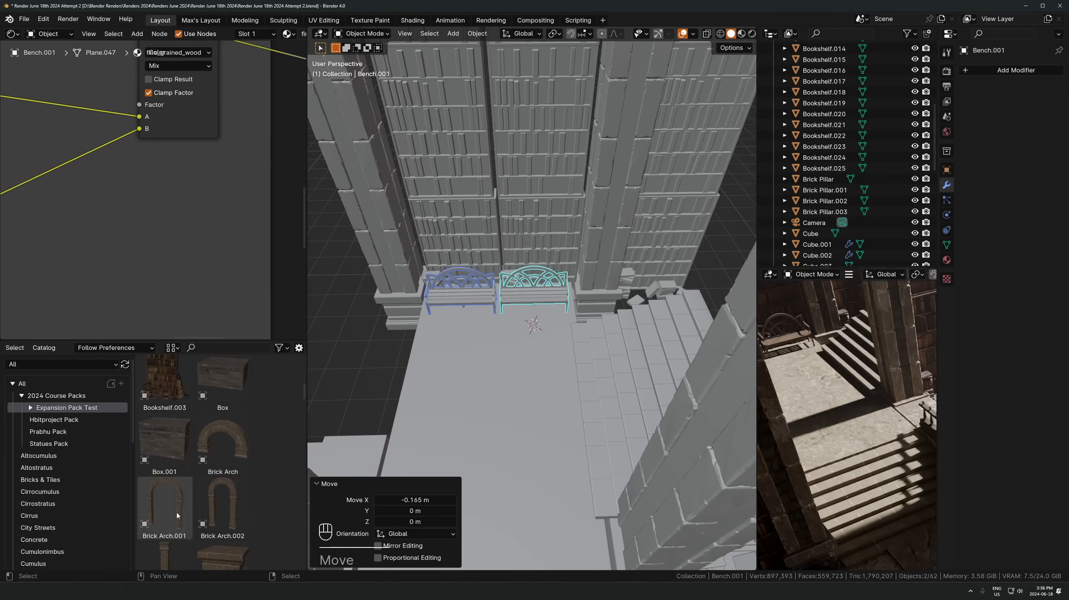
scroll(177, 516, down, 10)
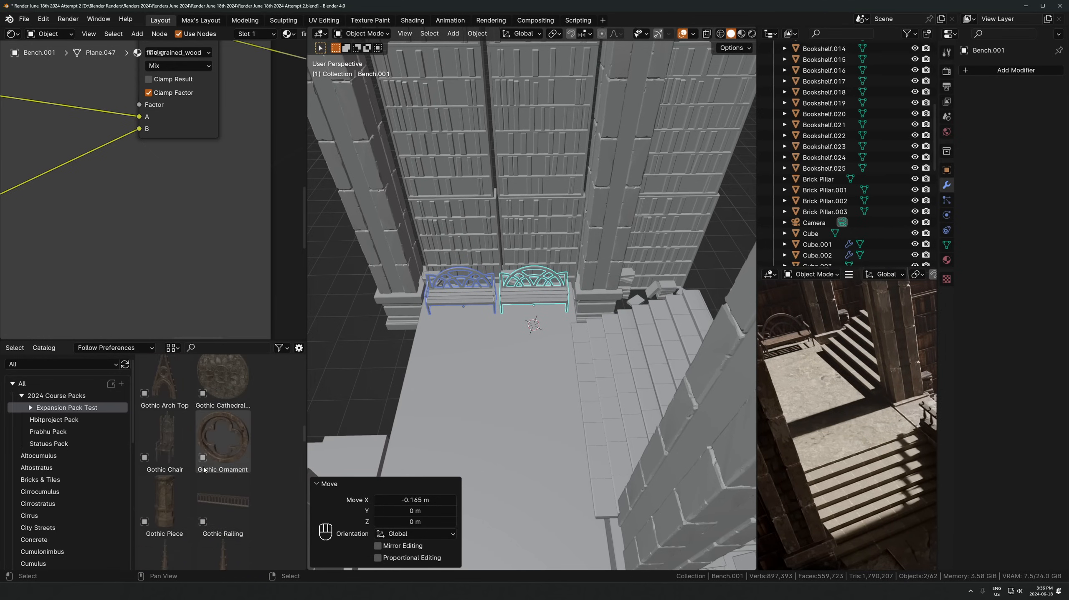
scroll(203, 467, down, 5)
key(KP_0)
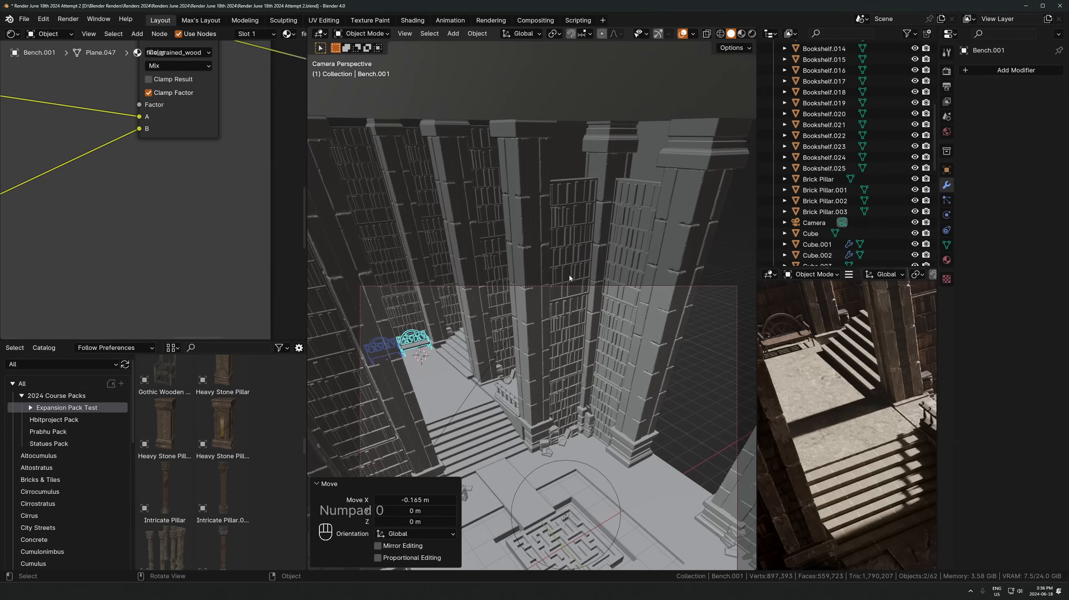
key(s)
Add a single loop cut to the floor slab under the benches, slid toward the bookshelves with factor -0.442
key(KP_Decimal)
click(654, 289)
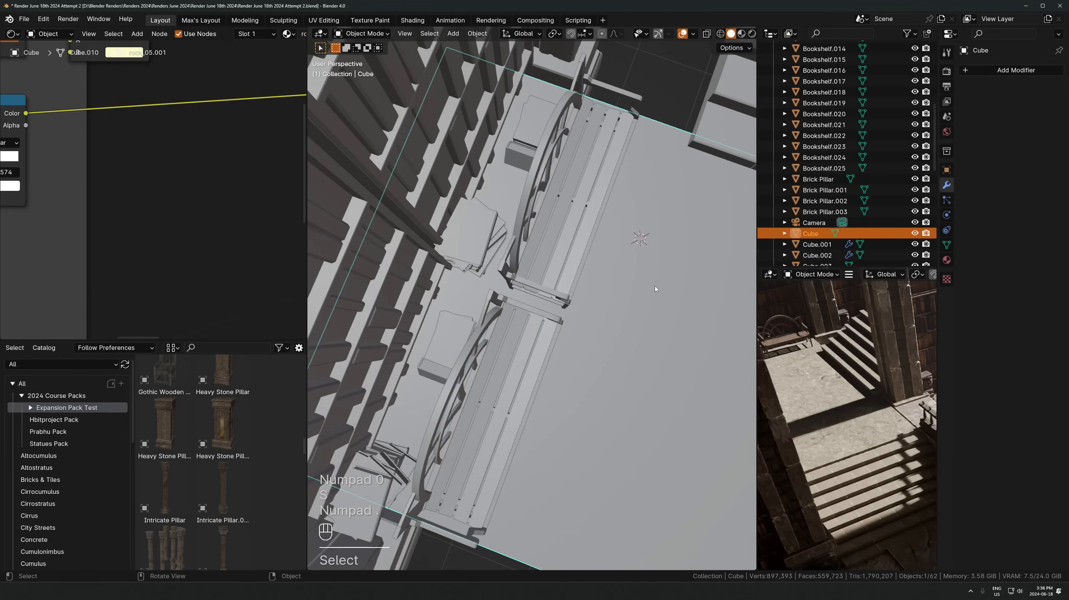
shift+middle_drag(654, 287, 509, 349)
scroll(483, 328, down, 5)
middle_drag(459, 311, 530, 268)
key(ctrl+r)
scroll(541, 304, down, 4)
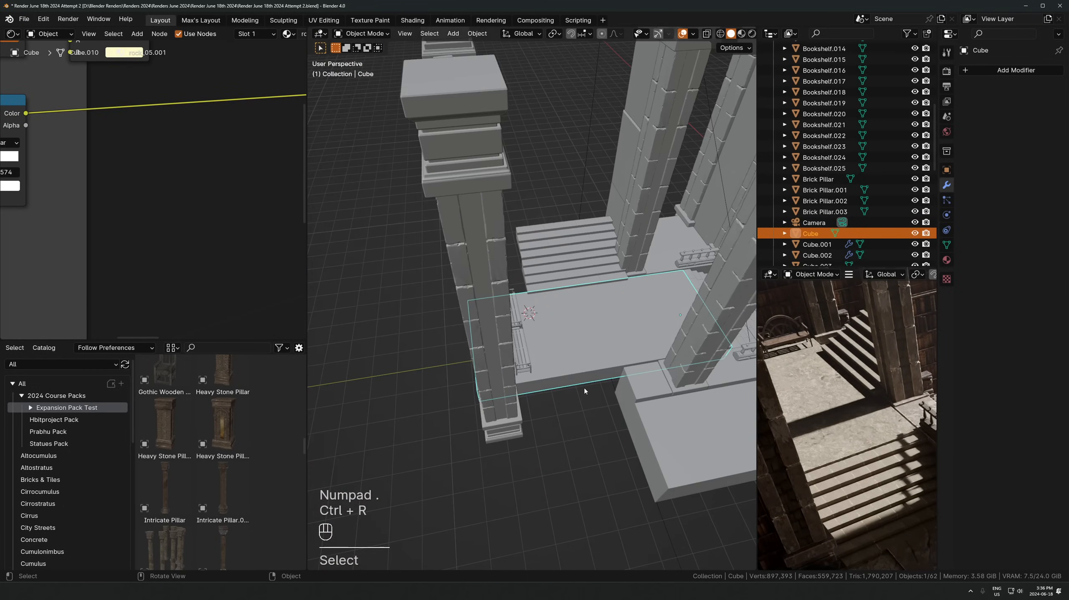
key(Tab)
key(ctrl+r)
click(609, 366)
click(566, 355)
middle_drag(567, 353, 539, 292)
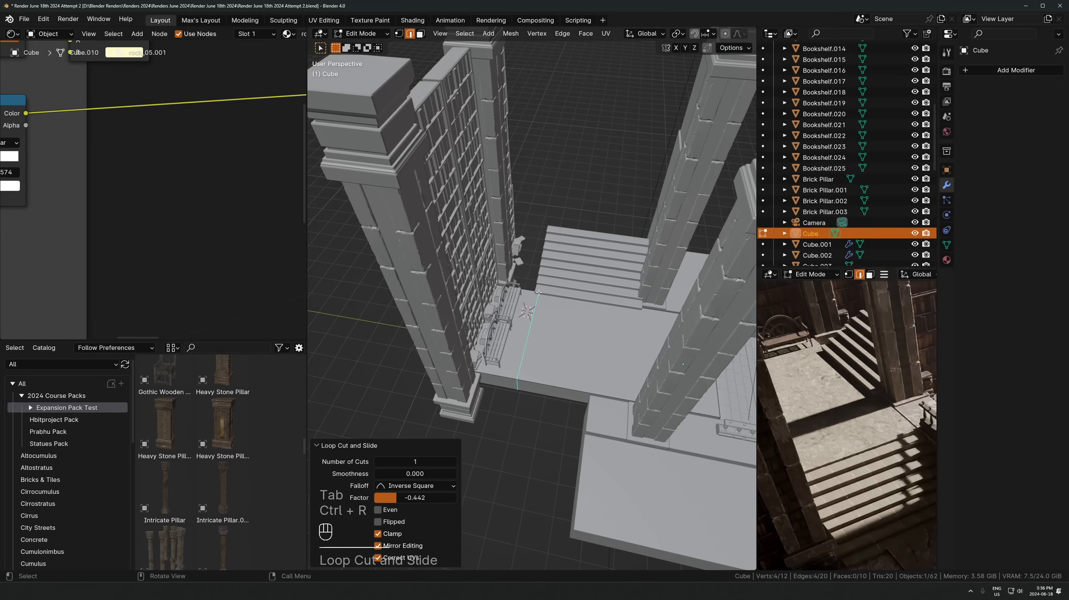
Extrude the slab's two end faces beside the benches and scale them 2.901 along X to widen the floor outward
key(3)
key(alt+z)
key(alt+z)
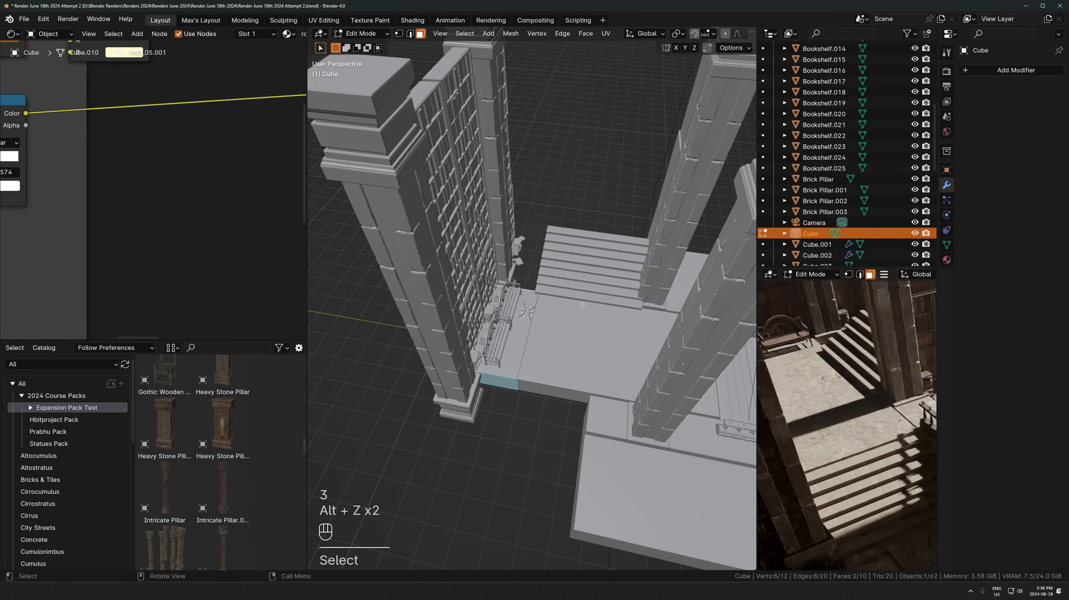
click(582, 305)
key(ctrl+z)
key(e)
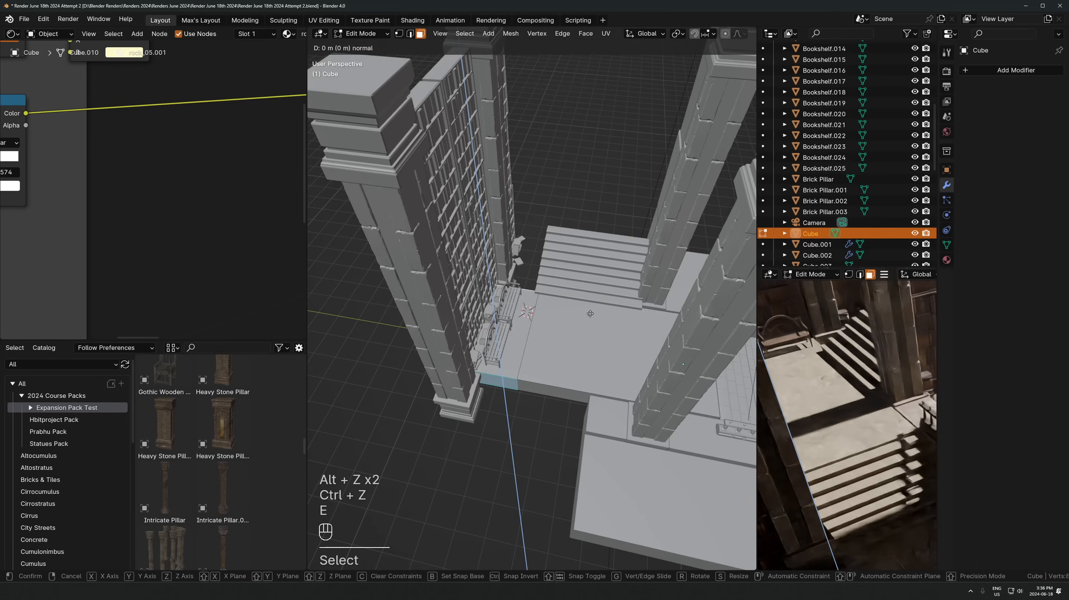
key(s)
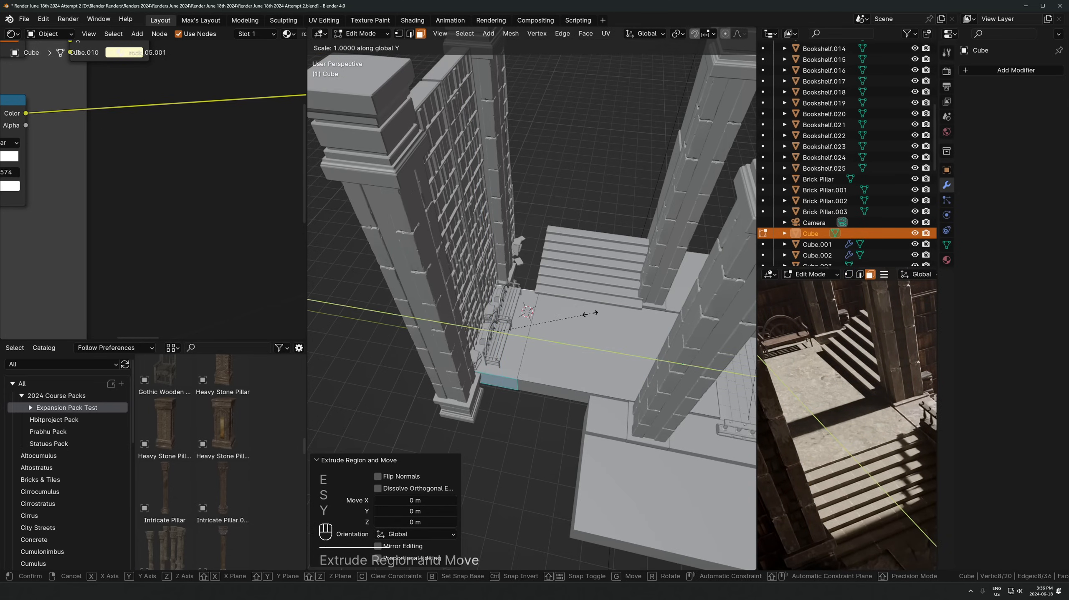
click(319, 275)
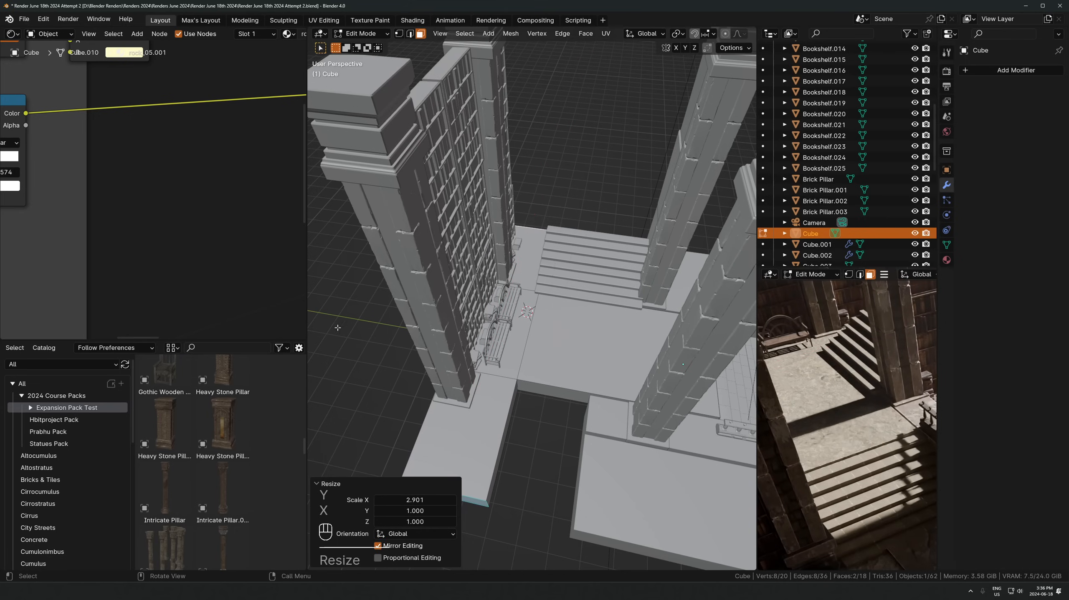
key(Tab)
key(KP_0)
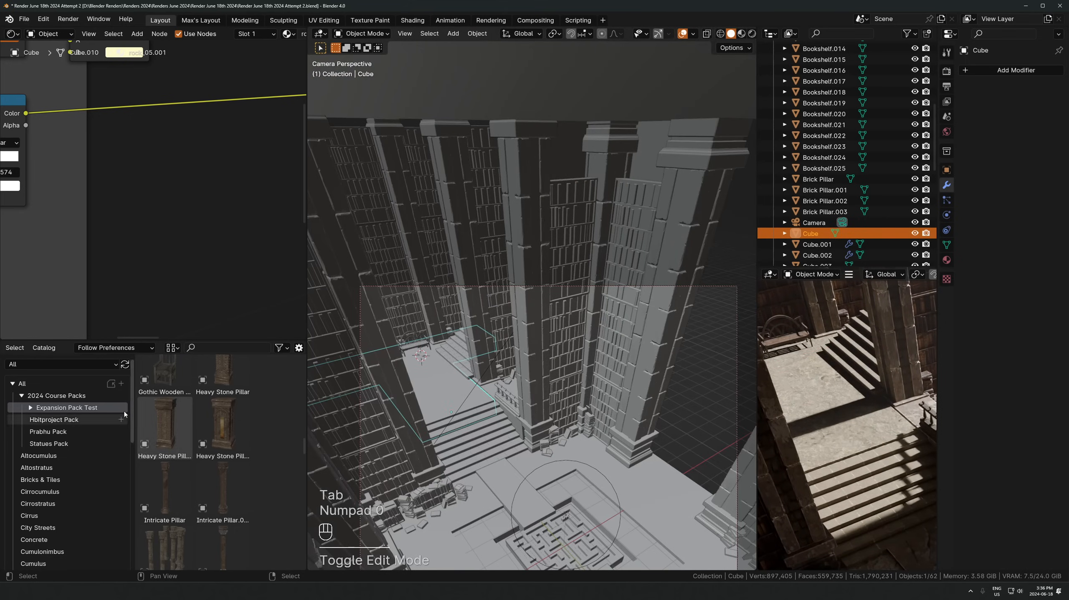
Place the Pot Cluster and Scattered Papers assets on the platform floor in front of the benches
scroll(125, 414, down, 1)
scroll(193, 444, down, 10)
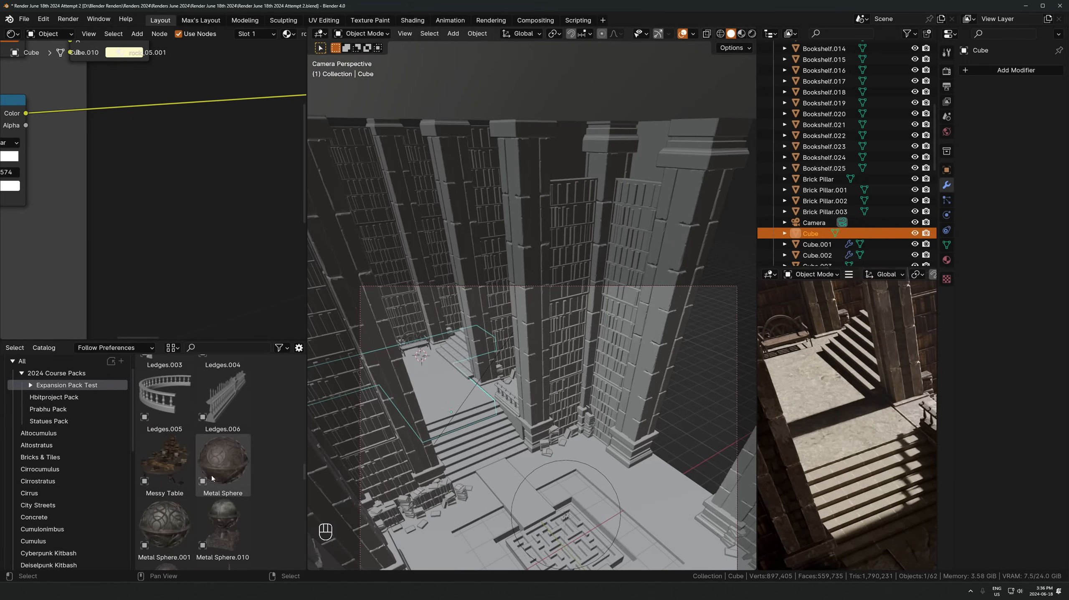
scroll(211, 475, down, 8)
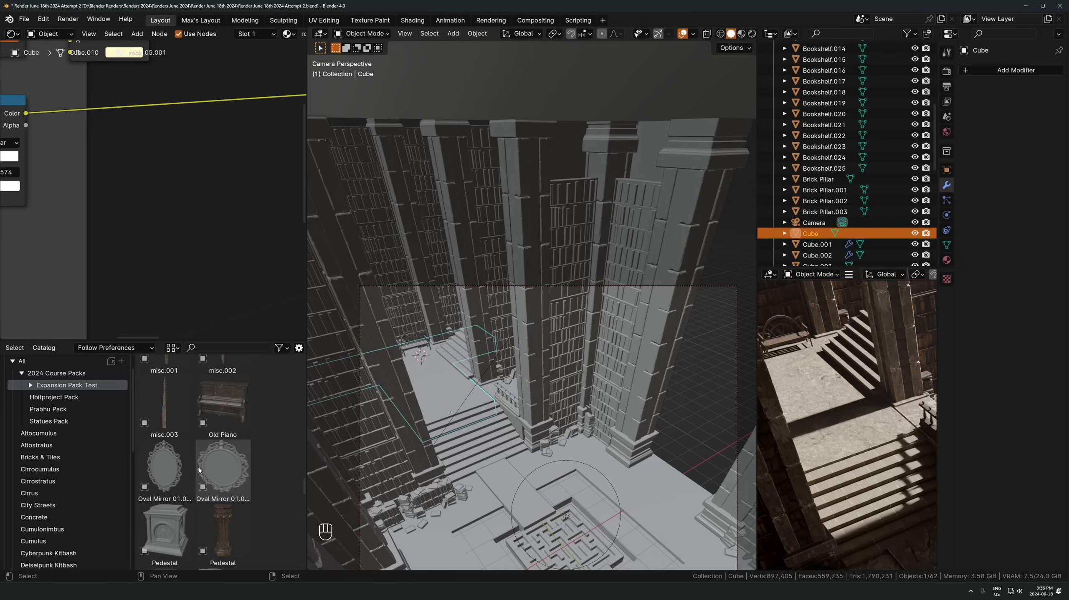
scroll(199, 468, down, 5)
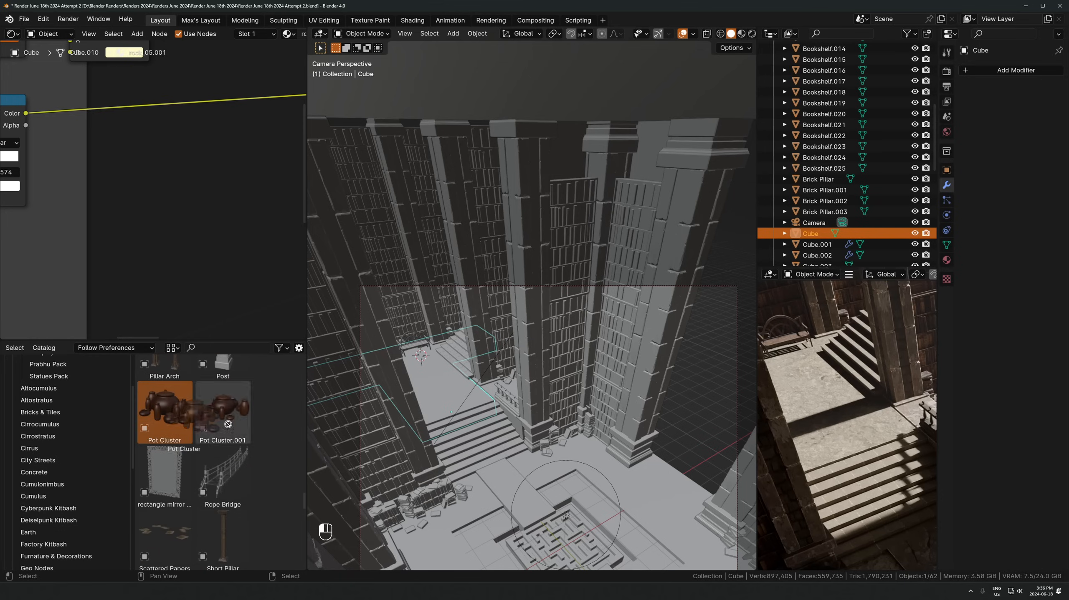
drag(458, 390, 457, 389)
drag(165, 538, 425, 370)
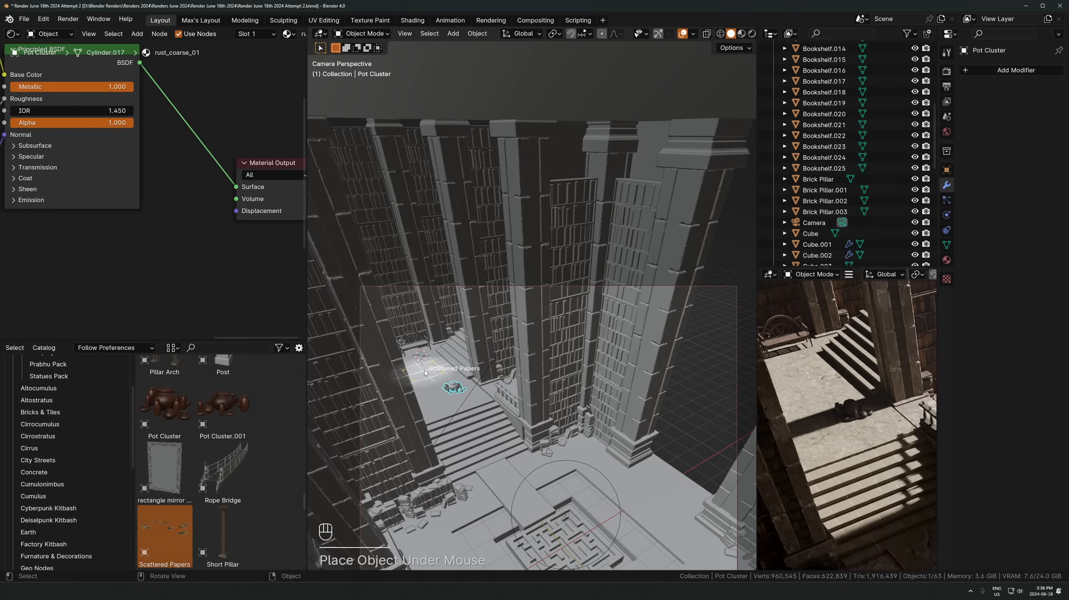
Place the Wall Lamp.001 asset near the pillar beside the steps, clear its rotation and rotate it -90° about Z
scroll(222, 490, down, 10)
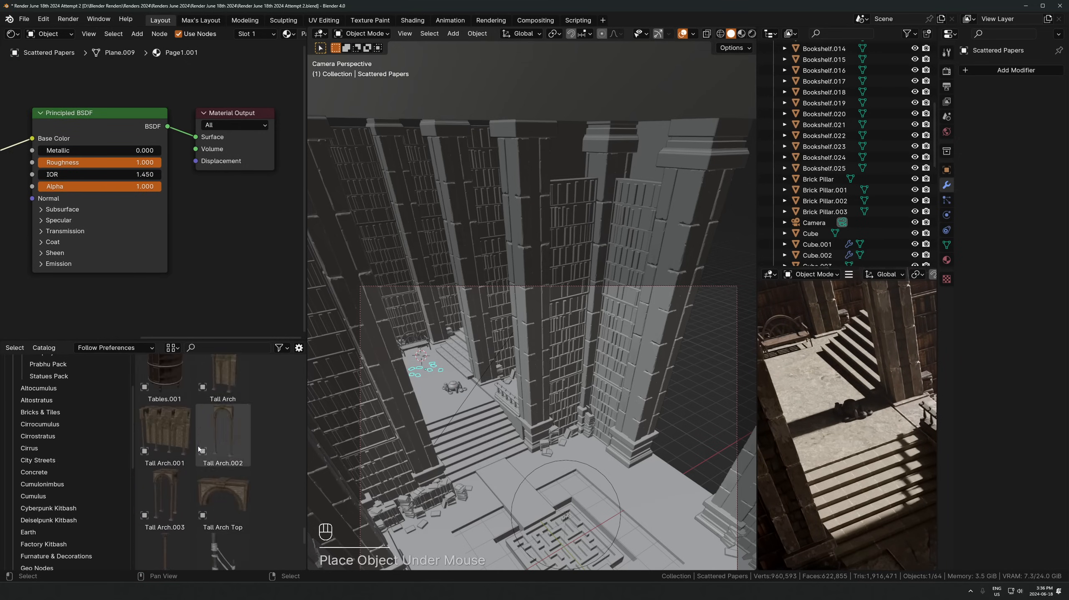
scroll(194, 444, down, 10)
drag(171, 436, 482, 394)
key(alt+r)
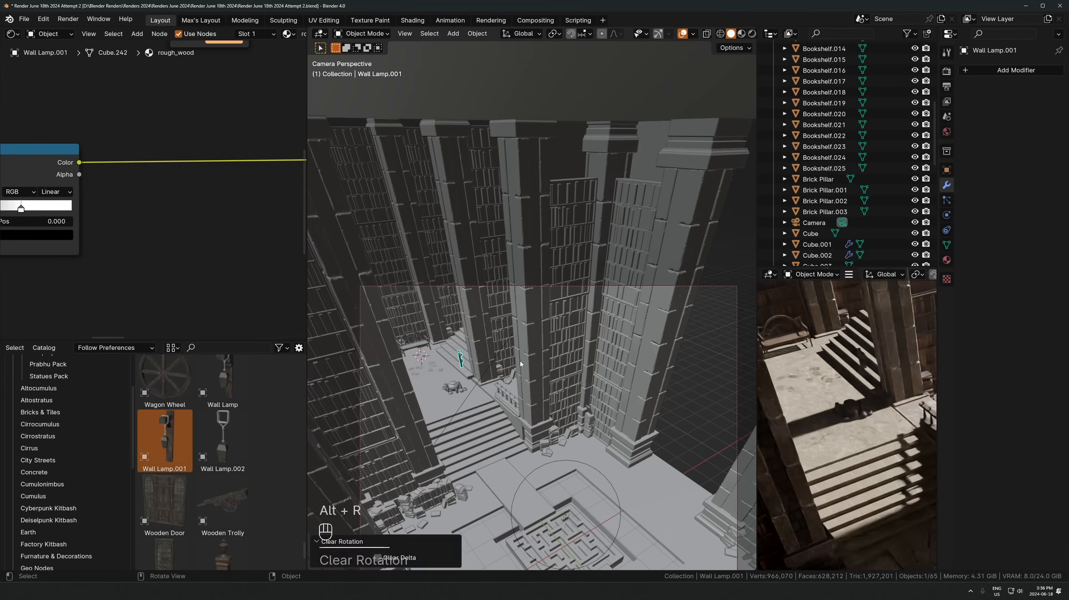
key(KP_Decimal)
text(rz-90)
key(Return)
Move the wall lamp horizontally toward the pillar beside the steps and adjust its scale
key(g)
key(shift+z)
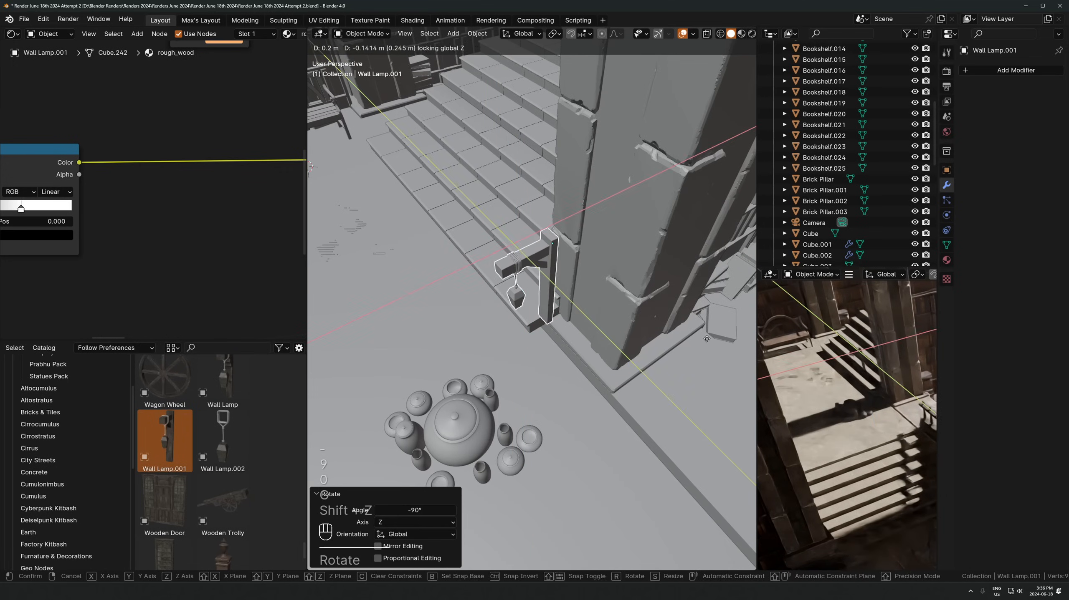
click(669, 350)
key(s)
click(692, 366)
middle_drag(673, 362, 641, 334)
key(s)
click(655, 324)
key(y)
key(s)
click(651, 344)
Move the lamp about 0.49 m in X and 0.21 m in Y against the pillar, and lower it about 0.04 m
key(g)
key(shift+z)
click(644, 360)
key(g)
key(z)
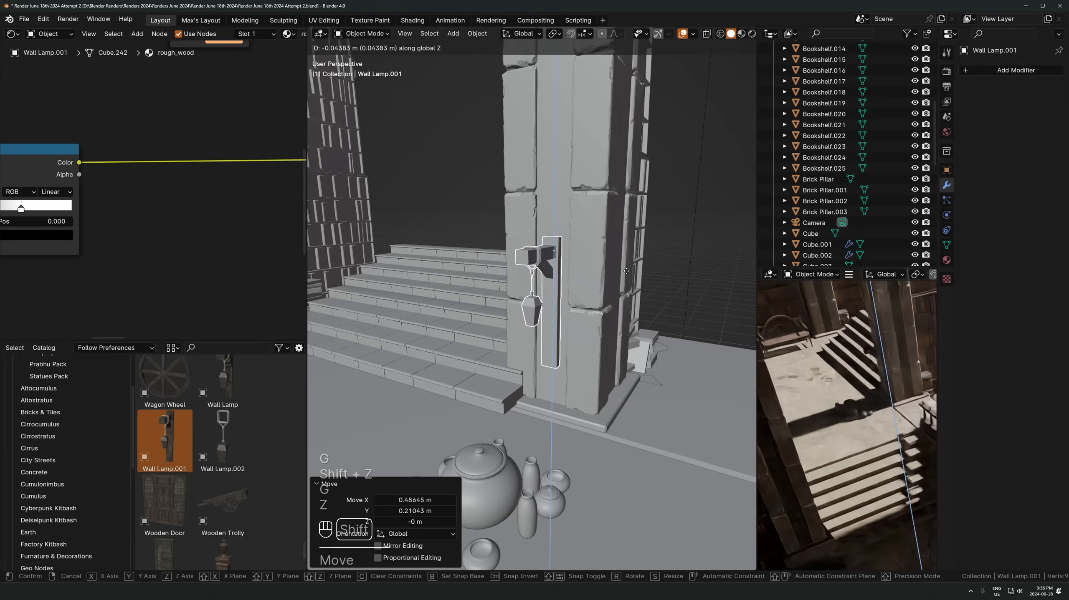
click(626, 272)
Create a linked duplicate of the wall lamp and move it about 6.43 m along Y to the rear pillar
middle_drag(626, 271, 421, 274)
key(alt+d)
key(x)
key(Escape)
key(g)
key(y)
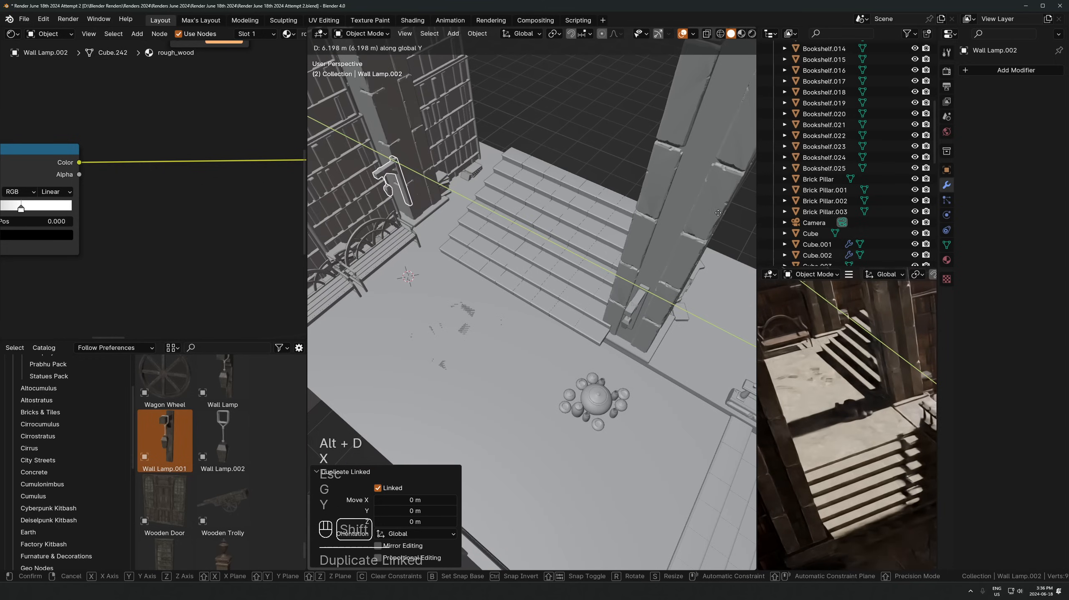
click(654, 169)
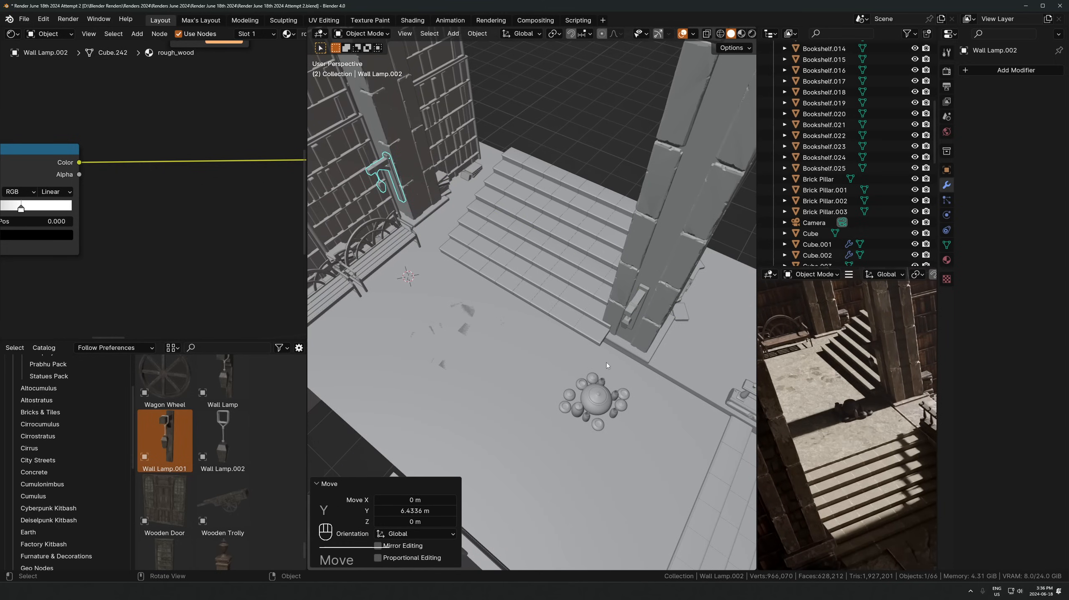
Duplicate the lamp on the near pillar, rotate it 90° about Z and move it 0.03 m in X and 0.35 m in Y onto the adjacent face
middle_drag(622, 291, 476, 387)
key(shift+d)
key(r)
key(z)
key(9)
key(0)
key(Return)
key(g)
key(shift+z)
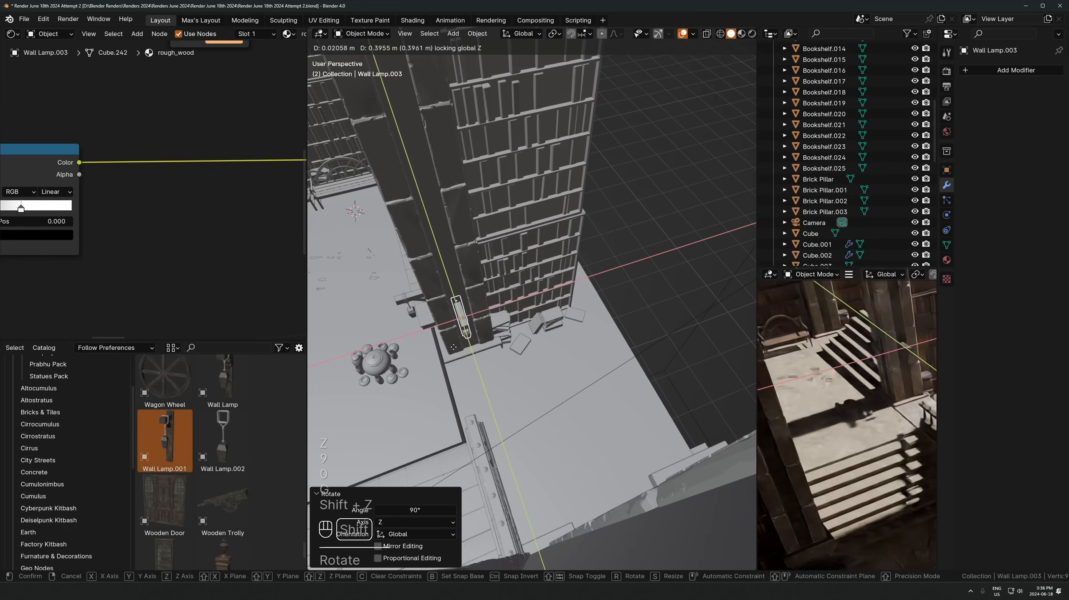
click(466, 362)
key(KP_0)
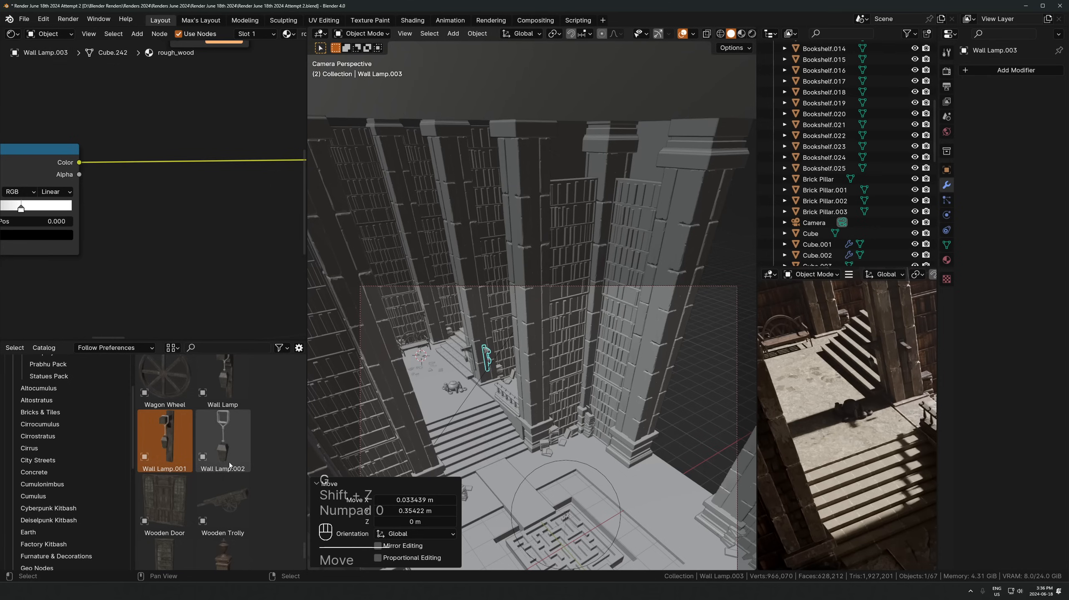
Add the Gothic Wooden Chair asset from the library and snap it to the 3D cursor on the upper landing
scroll(229, 463, down, 4)
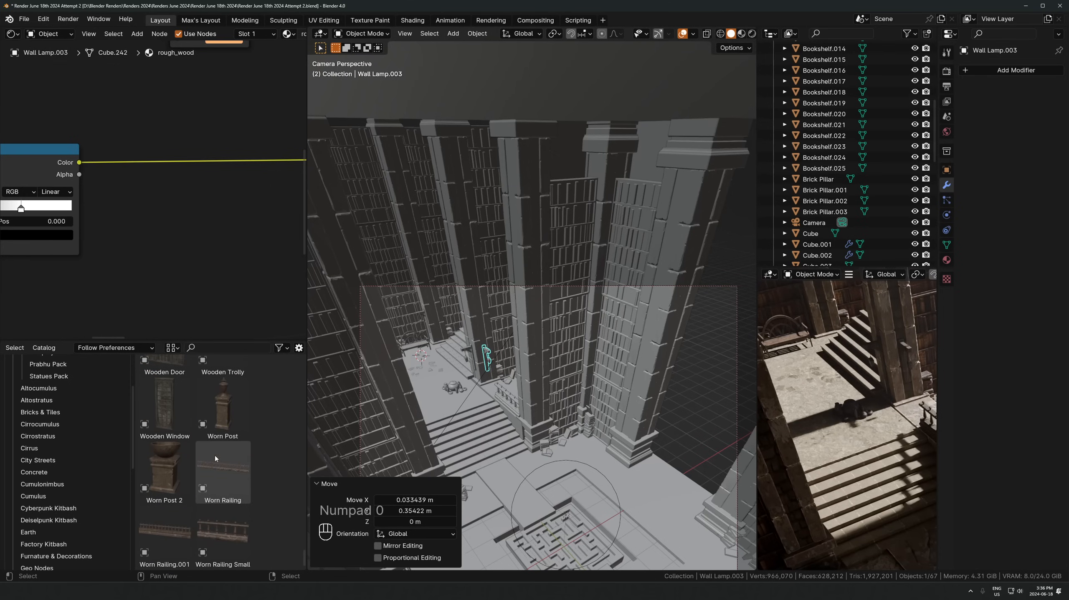
scroll(215, 457, up, 3)
drag(229, 341, 230, 137)
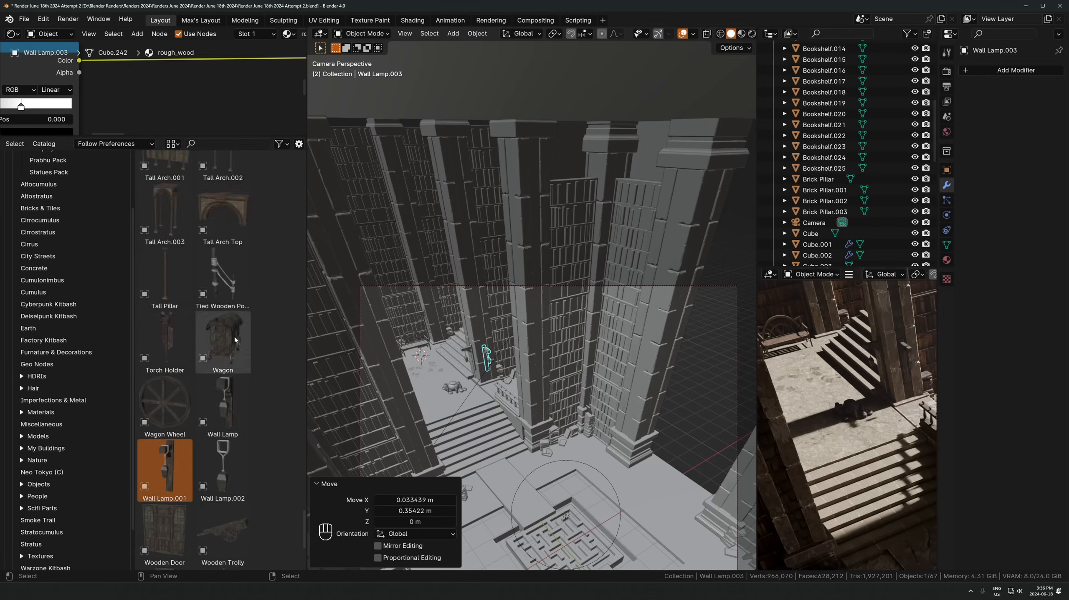
scroll(234, 336, up, 8)
scroll(232, 309, up, 15)
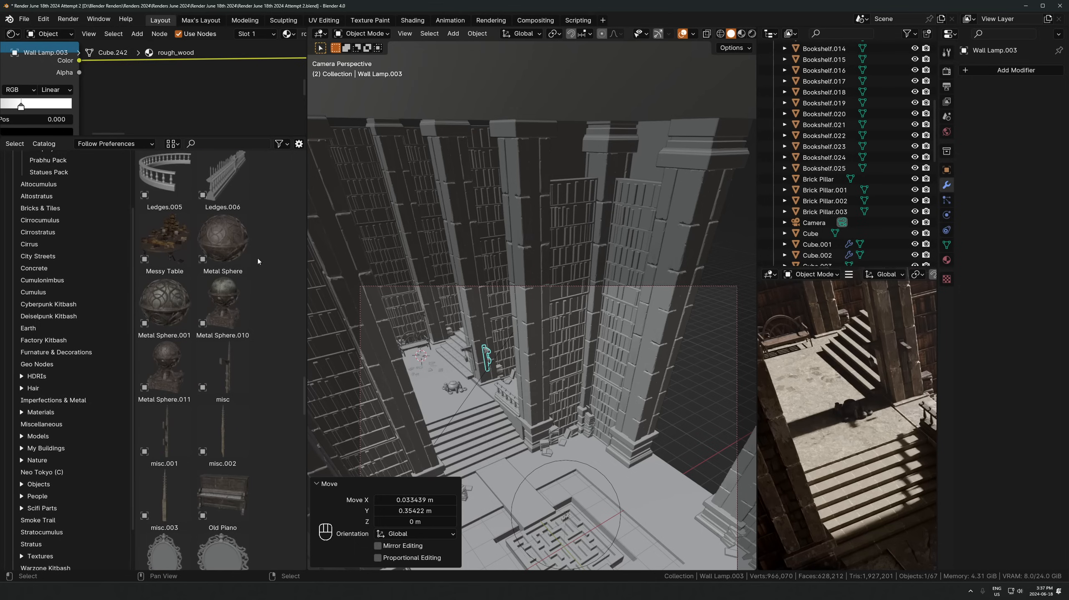
scroll(224, 280, up, 8)
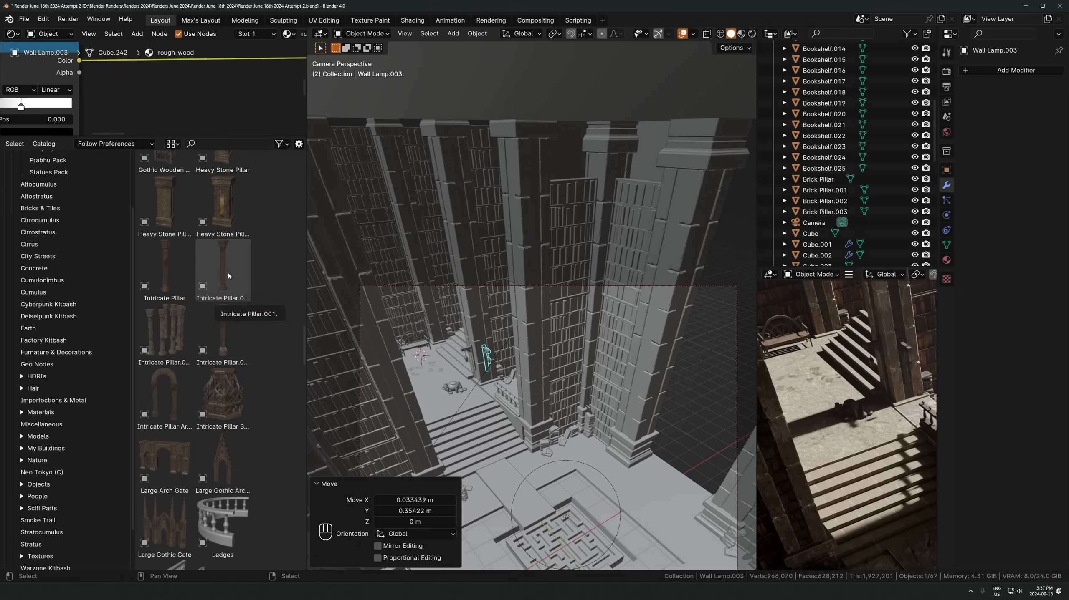
scroll(219, 335, up, 5)
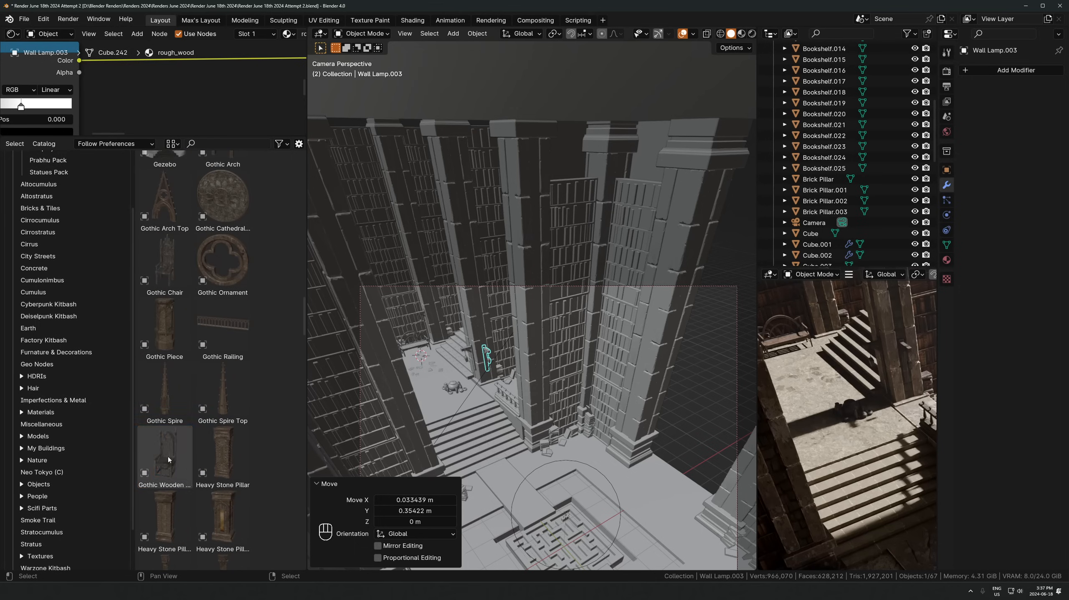
drag(576, 414, 576, 414)
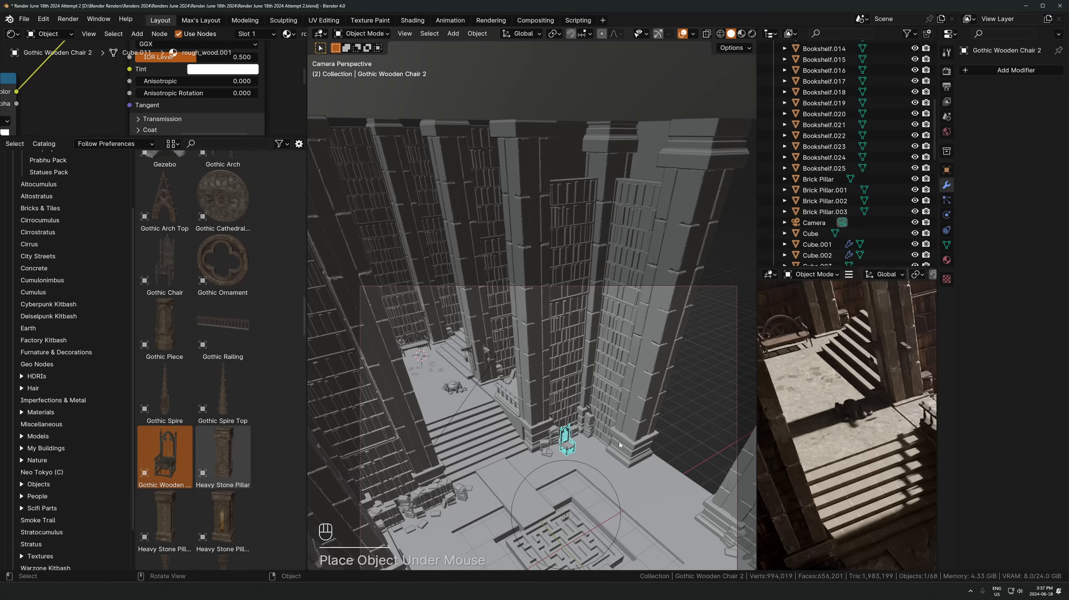
key(shift+s)
click(437, 372)
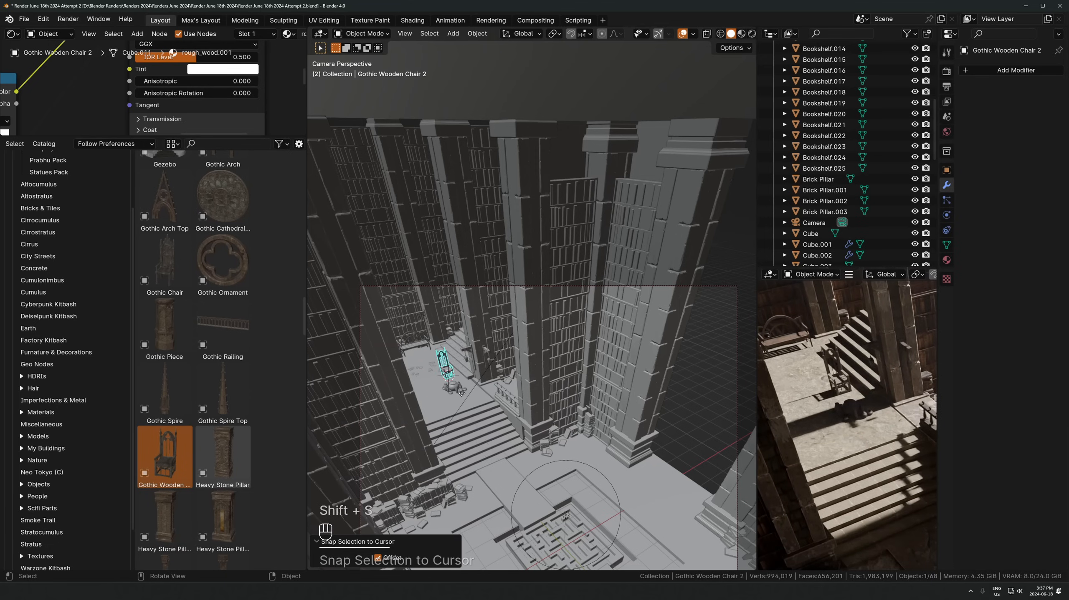
Rotate the chair about 22.9° around Z and move it about 2.27 m in X and -3.95 m in Y
key(g)
key(shift+z)
click(453, 387)
key(r)
key(z)
click(517, 343)
key(g)
key(shift+z)
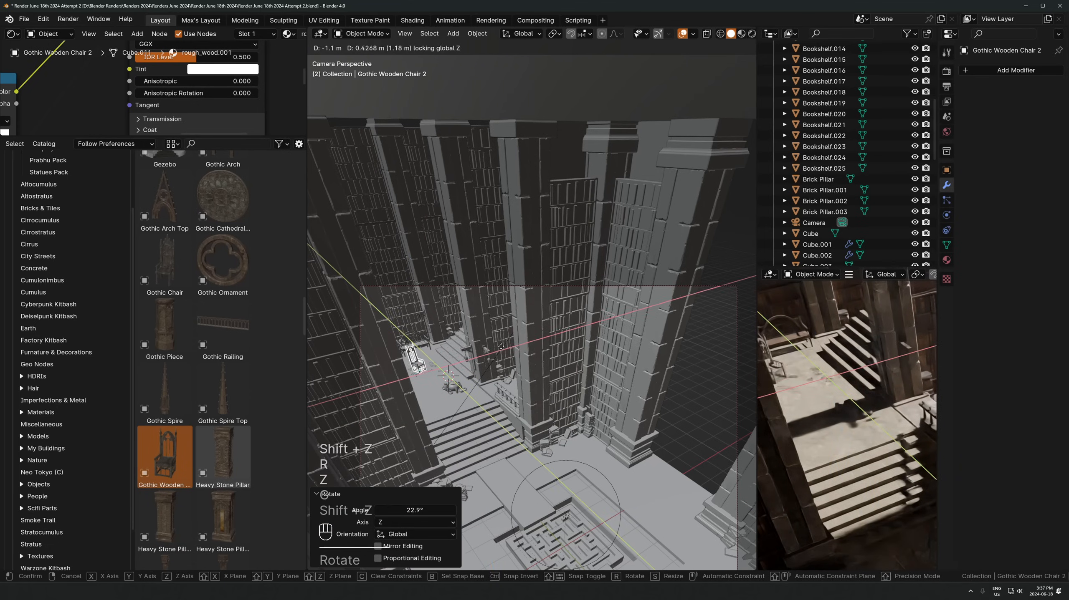
click(673, 405)
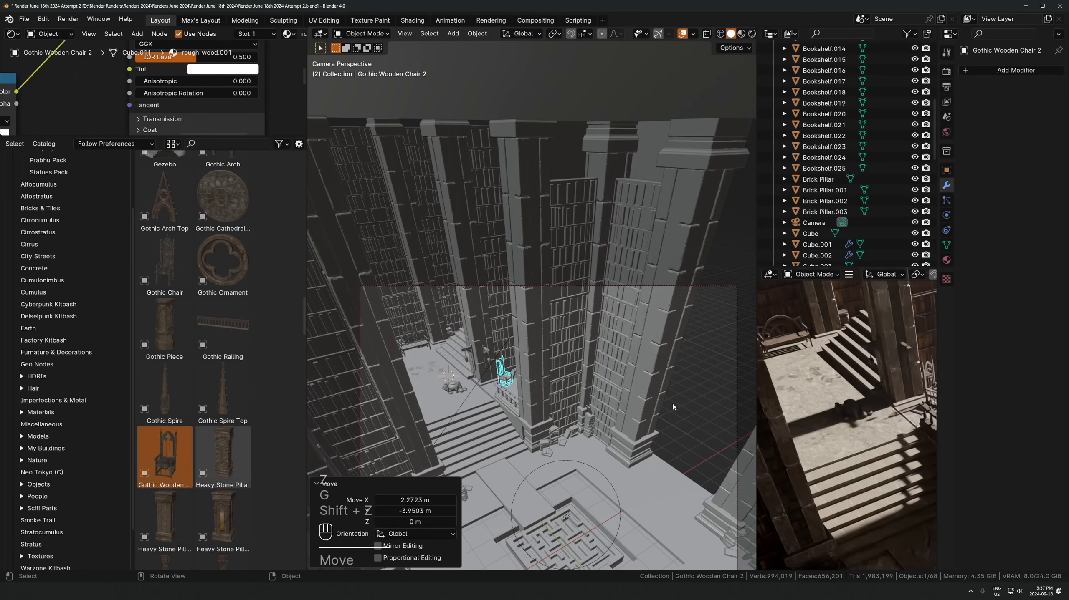
Snap the chair to the 3D cursor on the floor beside the railing and frame the view on it
key(shift+s)
click(477, 358)
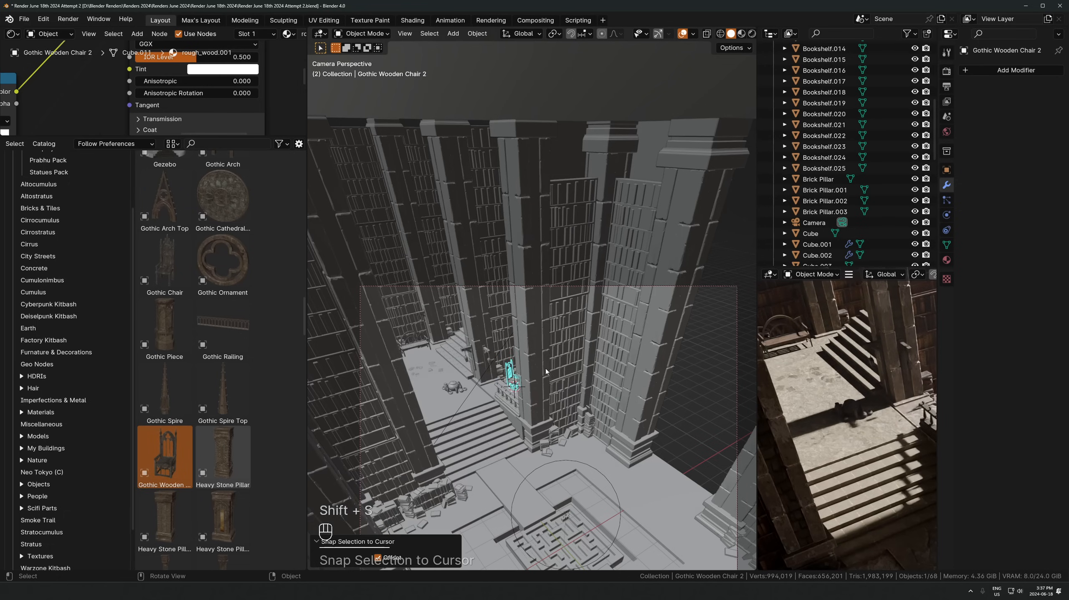
key(t)
key(Caps_Lock)
key(Tab)
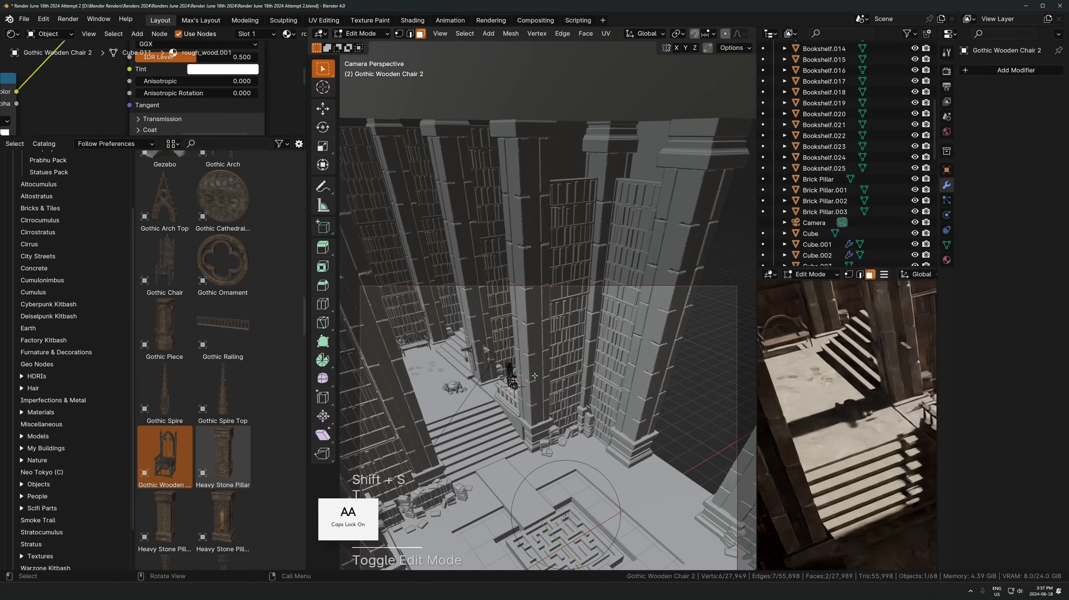
key(Tab)
key(KP_Decimal)
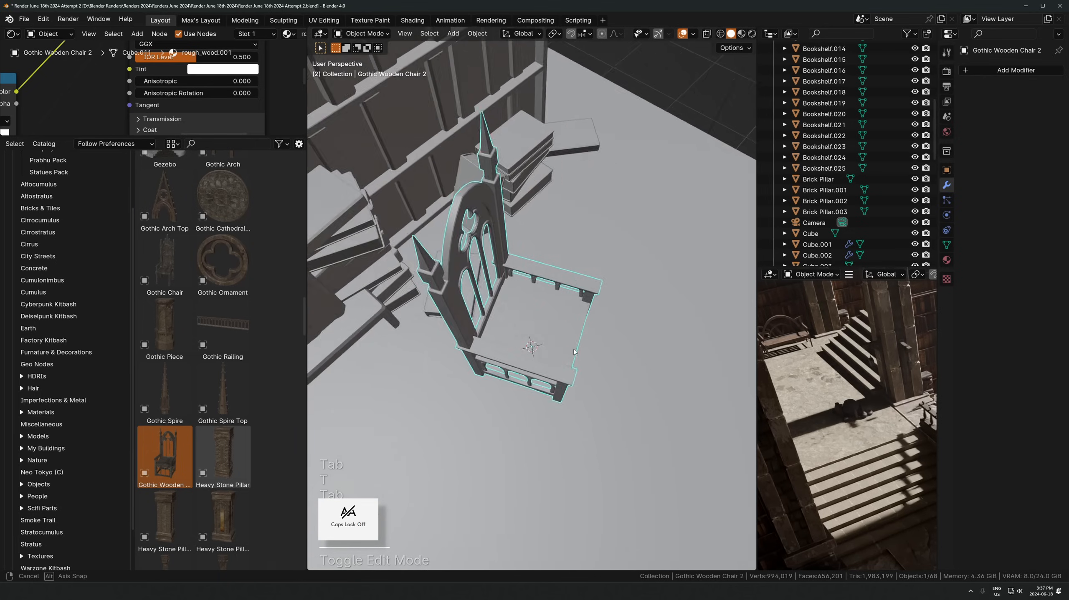
Rotate the chair about -87.3° around Z and shift it horizontally near the fallen books
key(r)
key(z)
click(522, 412)
key(g)
key(shift+z)
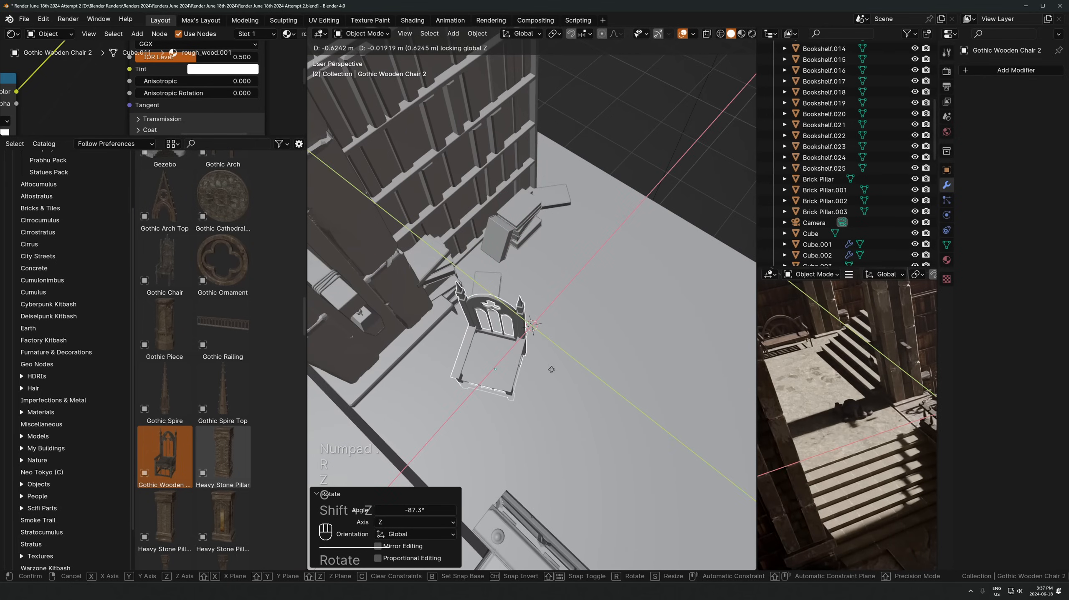
click(564, 393)
Snap the chair to the 3D cursor on the landing beside the lamp pillar
middle_drag(564, 392, 500, 360)
scroll(501, 353, down, 2)
key(shift+s)
click(357, 312)
Select the landing's floor block and scale it along X by about 1.05 toward the railing
click(456, 388)
scroll(446, 342, up, 5)
scroll(446, 342, down, 5)
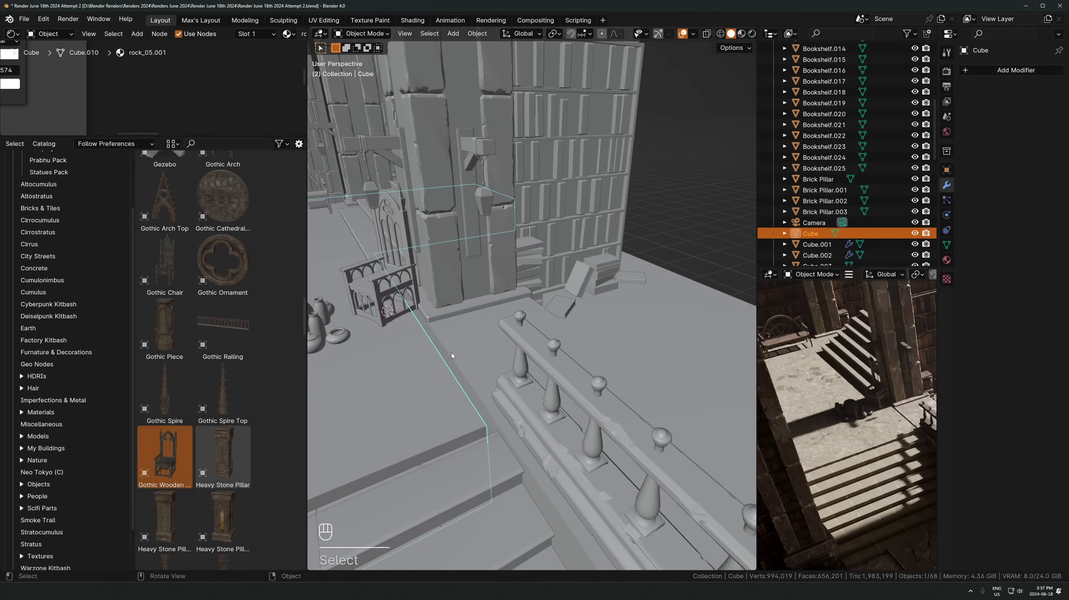
key(s)
key(x)
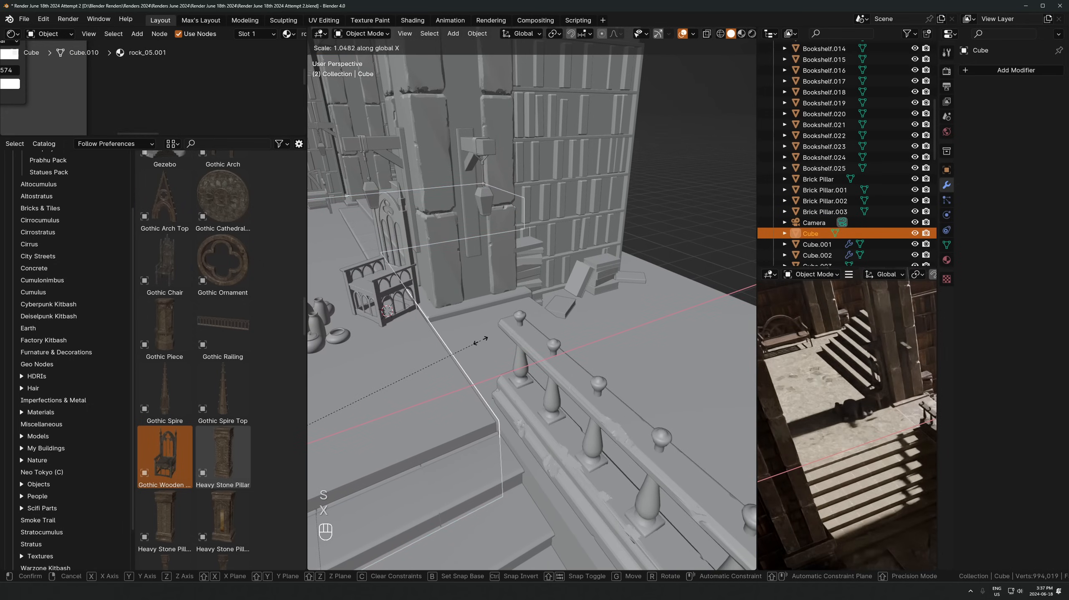
click(481, 341)
Move the chair horizontally beside the pillar, finishing with about -0.30 m in Y, and adjust its rotation around Z
click(408, 288)
middle_drag(409, 289, 423, 316)
key(g)
key(shift+z)
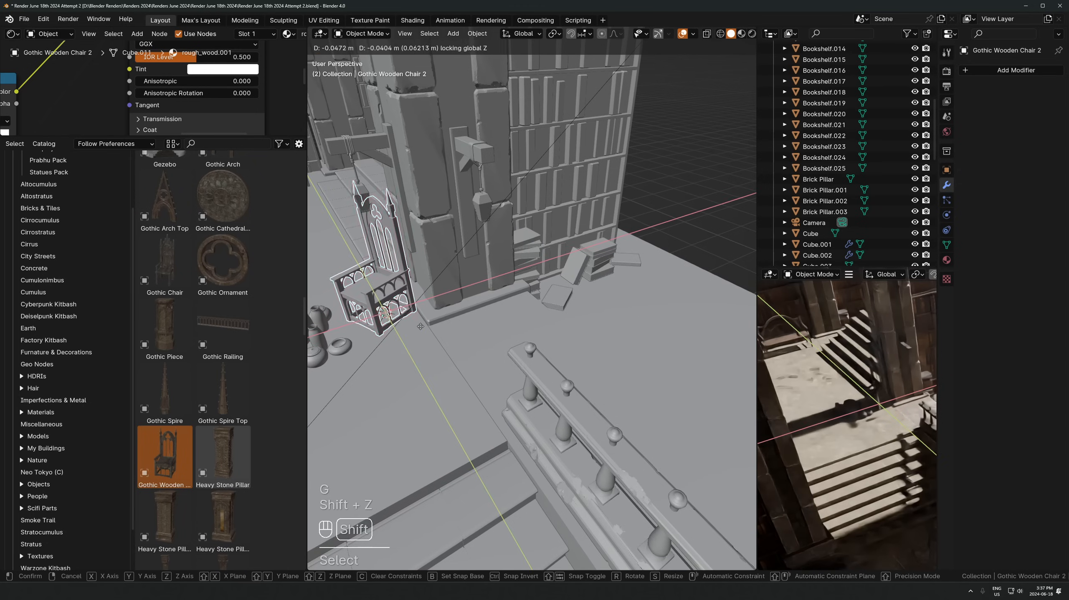
click(420, 327)
key(g)
key(shift+z)
click(574, 368)
key(r)
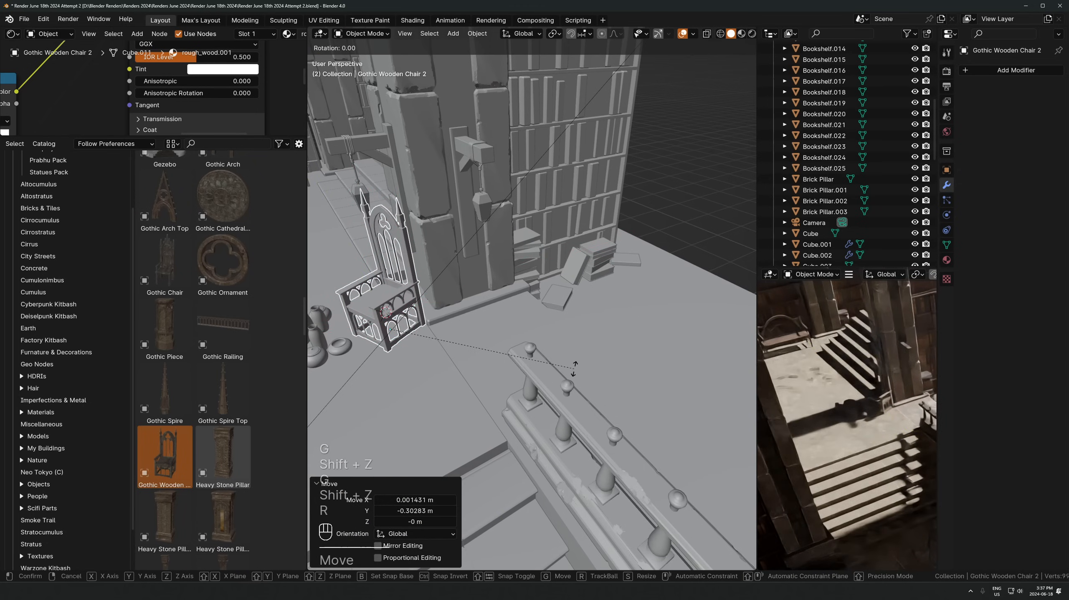
key(z)
click(573, 364)
Move the pot cluster about -2.16 m in X and -1.44 m in Y to the opposite side of the stair top
click(463, 358)
scroll(463, 357, down, 3)
click(394, 322)
key(KP_0)
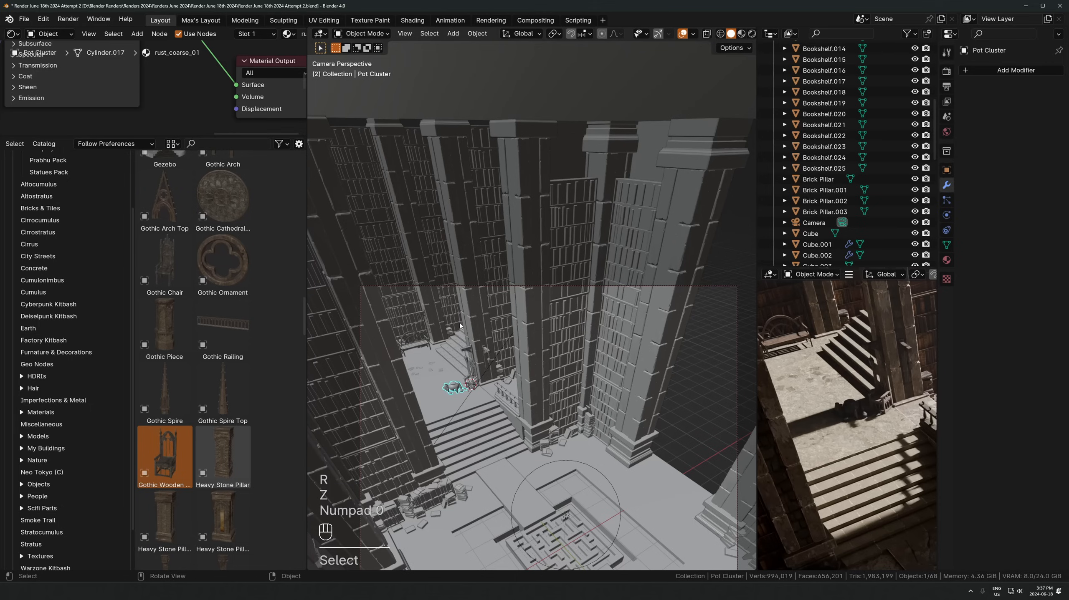
key(g)
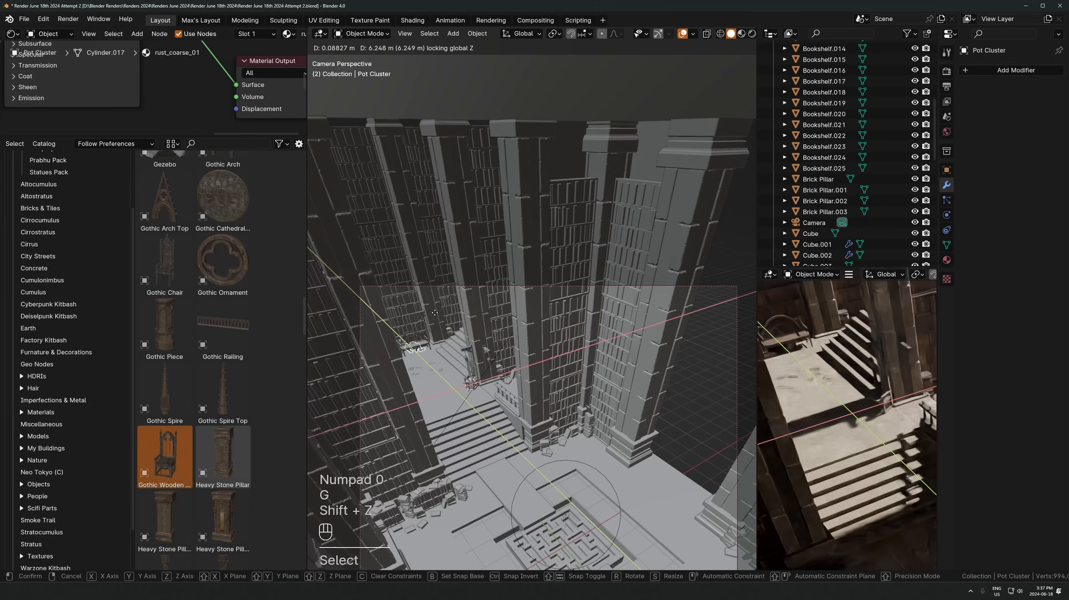
click(474, 468)
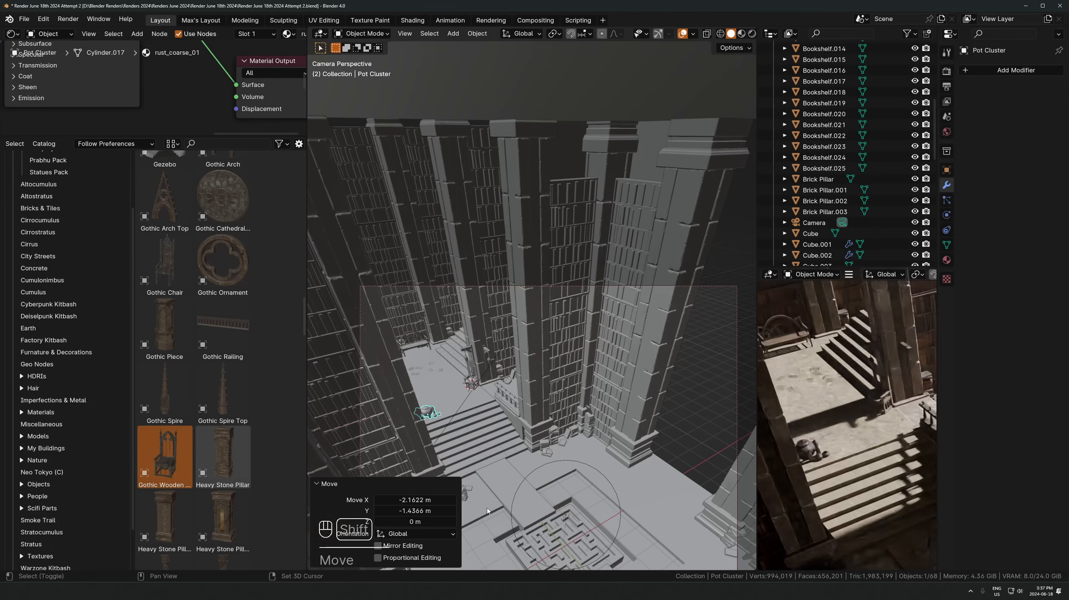
shift+middle_drag(476, 469, 481, 411)
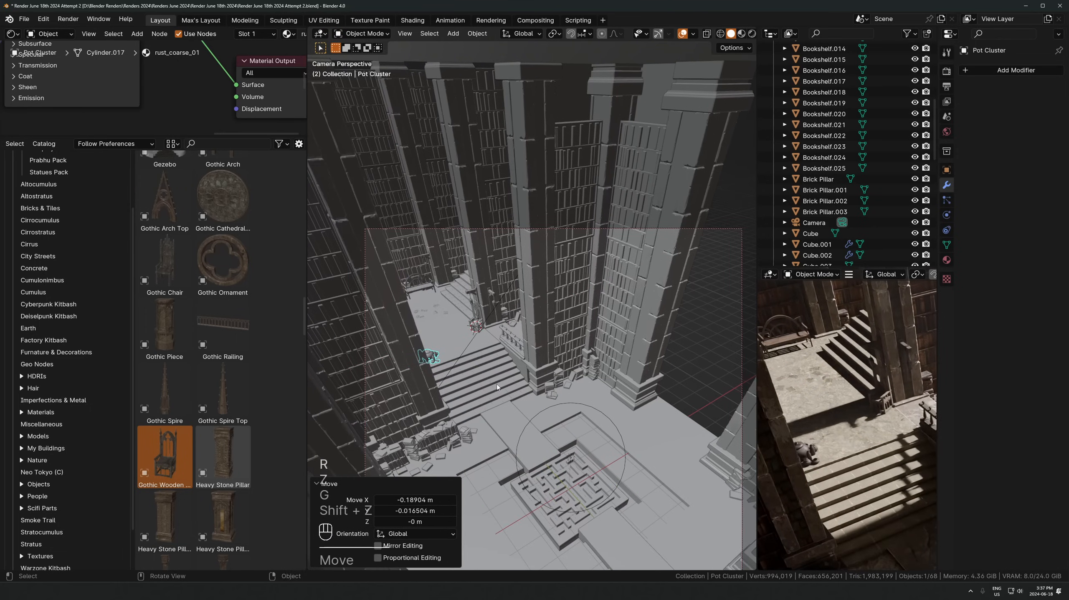
Create a linked duplicate of the pot cluster and snap it to the 3D cursor on the lower floor, adjusting it horizontally
key(alt+d)
right_click(497, 385)
shift+right_click(554, 398)
key(shift+s)
key(7)
key(g)
key(shift+z)
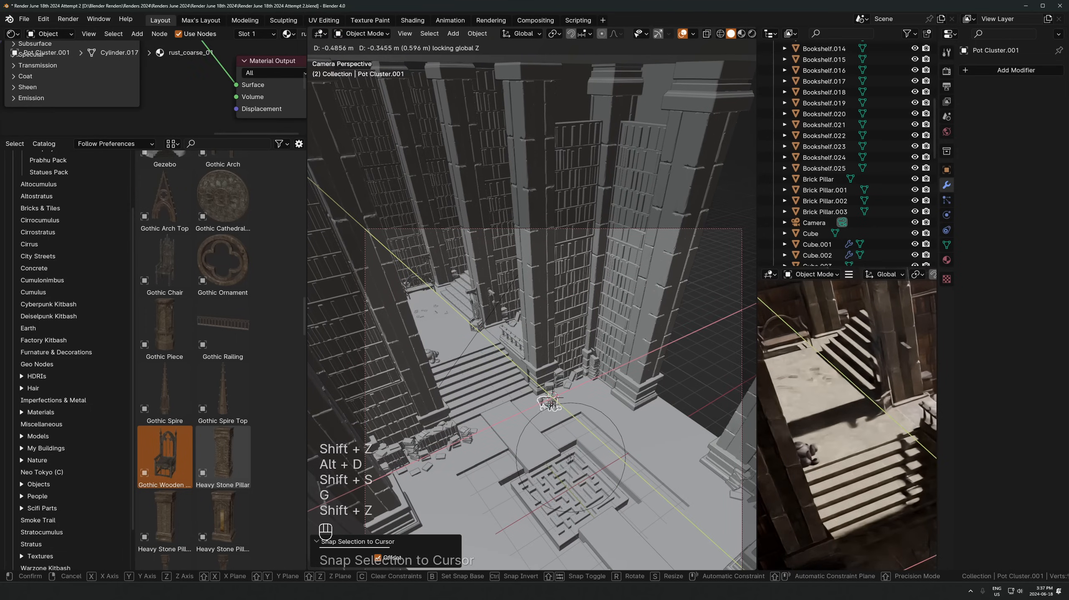
click(545, 408)
Move the duplicated pot cluster horizontally across the lower floor to the base of the neighbouring pillar
shift+middle_drag(847, 470, 857, 372)
key(g)
key(shift+z)
click(760, 420)
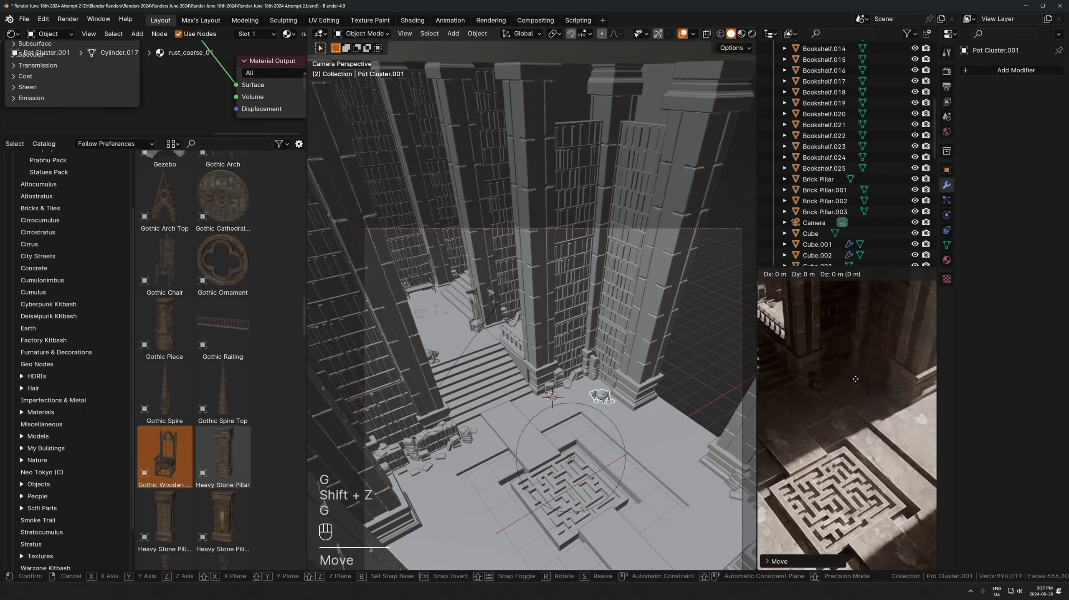
key(g)
key(shift+z)
click(757, 437)
Create another linked pot cluster near the foreground pillar, rotate it 112° around Z and nudge it -0.39 m in X and -0.31 m in Y
key(alt+d)
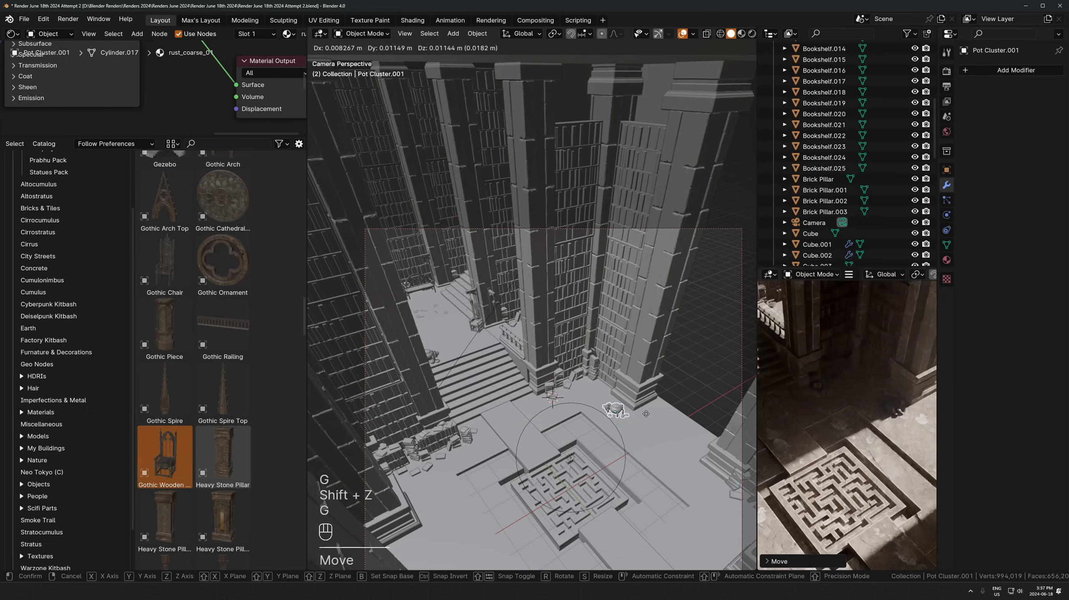
key(shift+z)
scroll(639, 398, down, 2)
click(687, 427)
key(r)
key(z)
click(686, 437)
key(g)
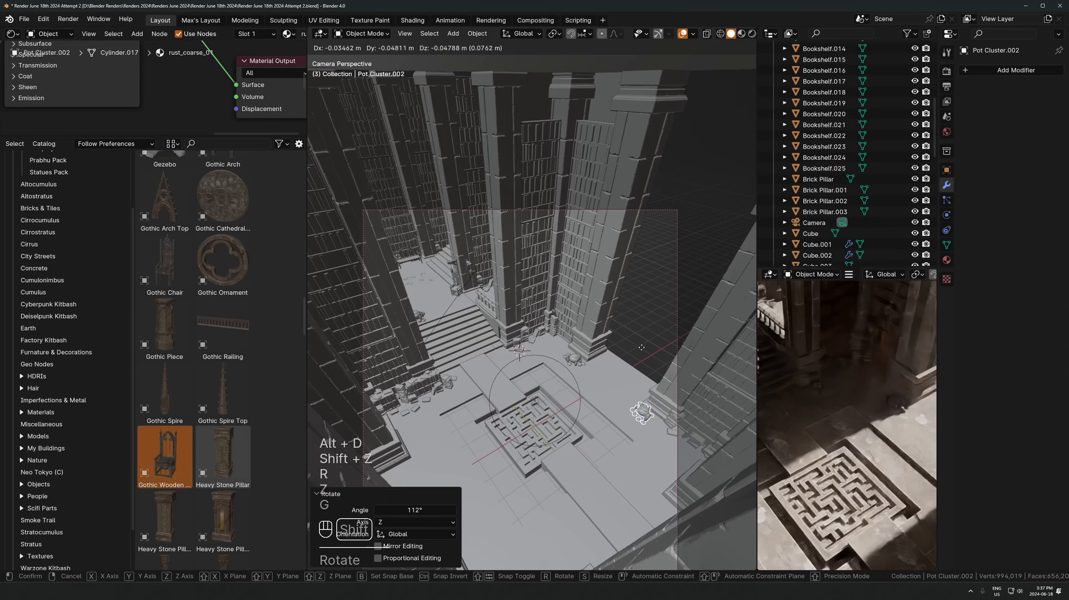
key(shift+z)
click(688, 441)
Browse the library assets and place Book Pile.003 on the floor in front of the corner bookshelves
scroll(226, 397, down, 6)
scroll(226, 397, down, 10)
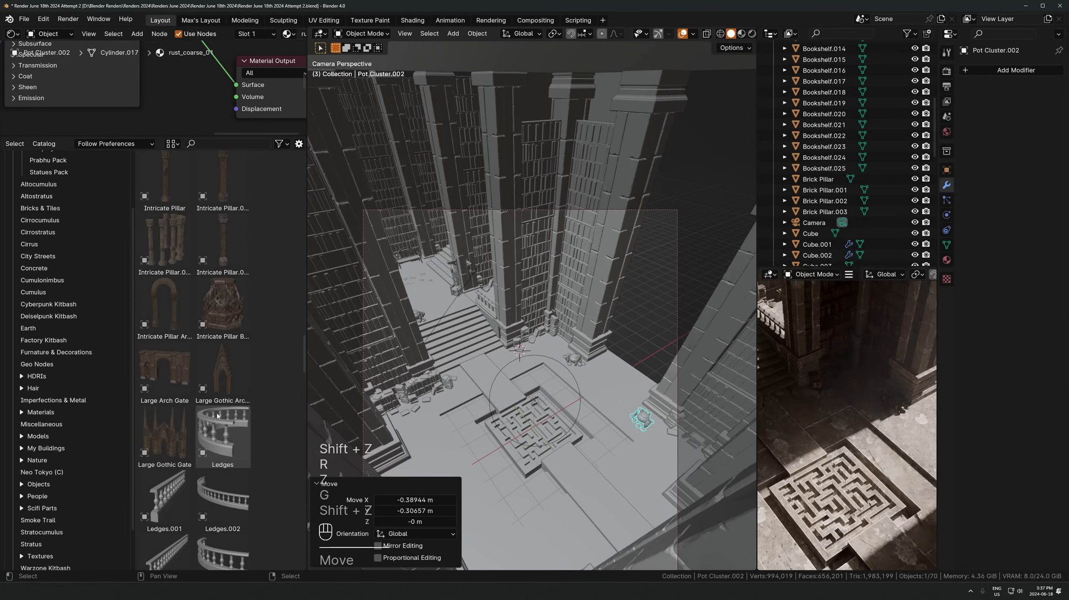
scroll(195, 424, down, 5)
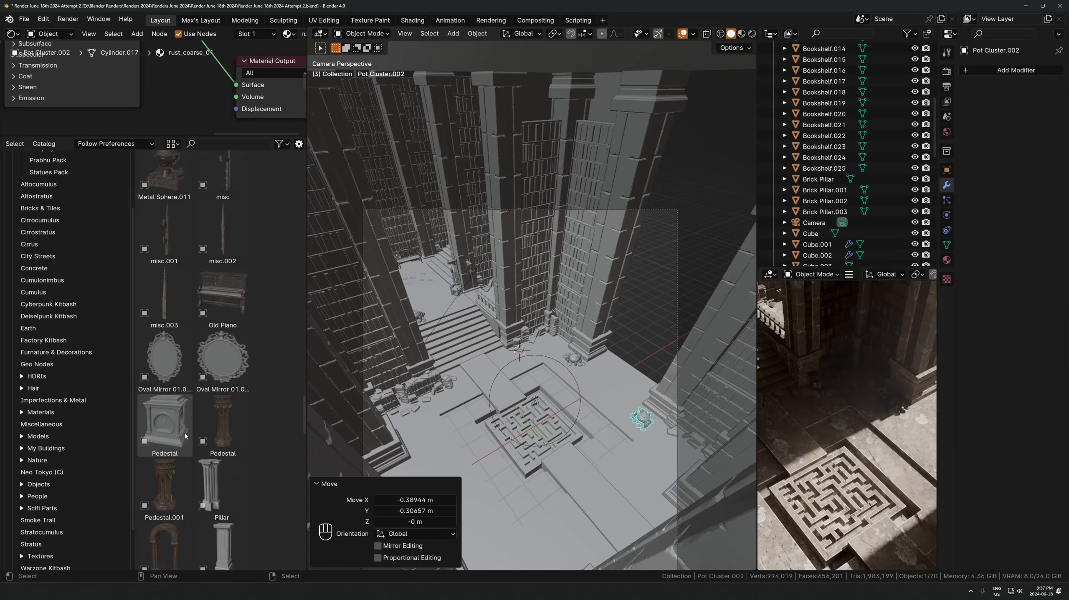
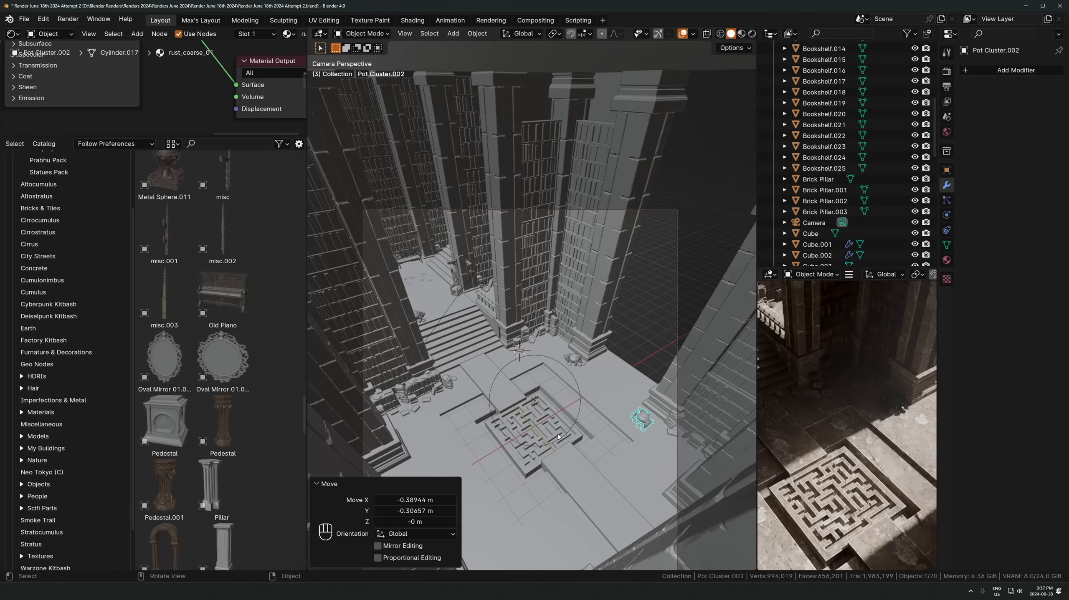
scroll(200, 438, down, 2)
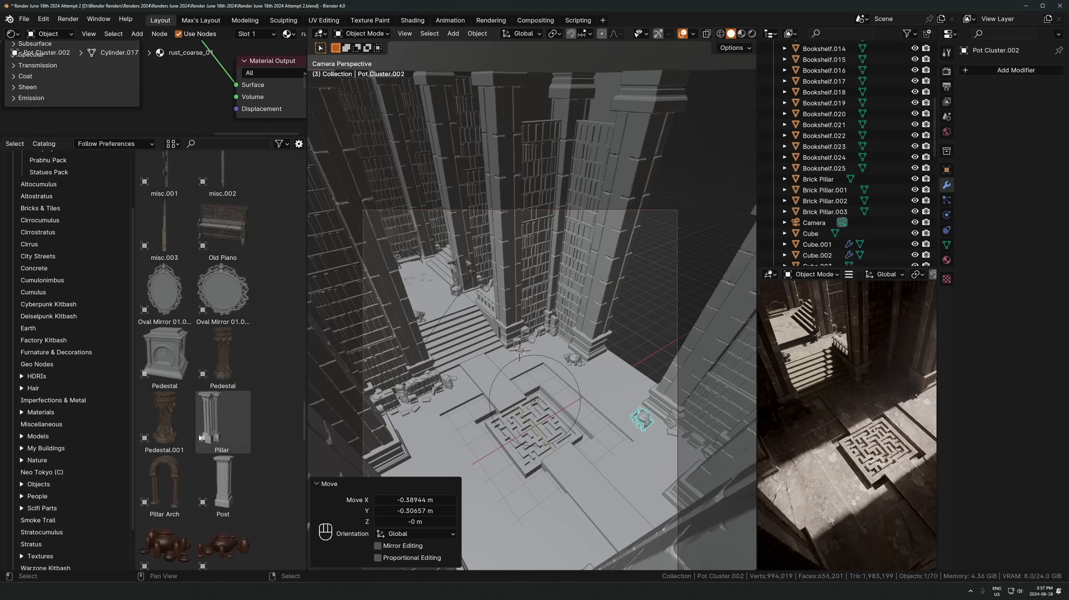
scroll(199, 438, down, 9)
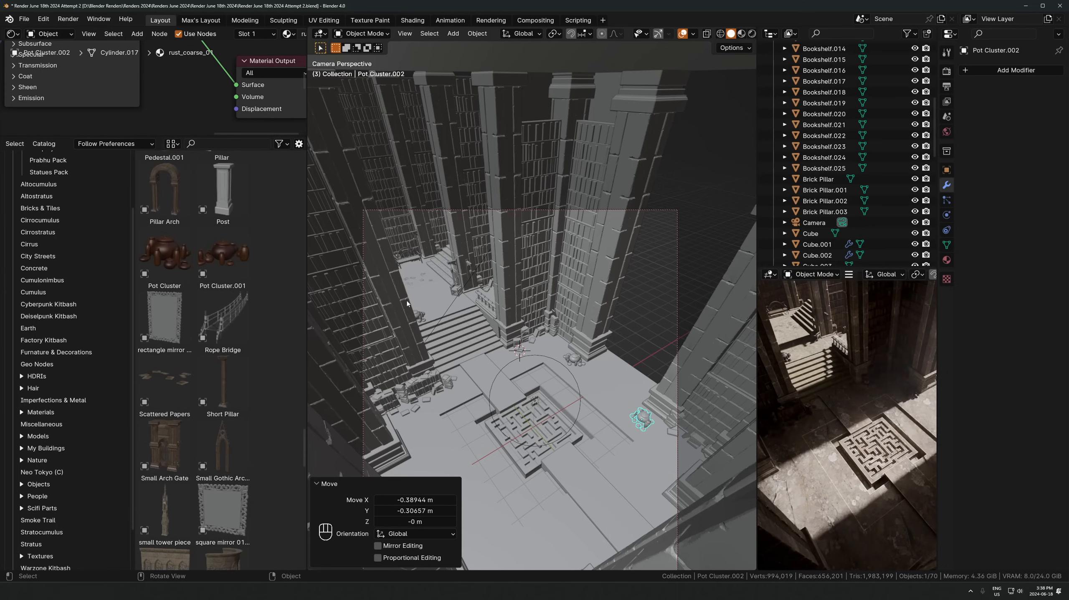
click(418, 277)
scroll(252, 368, up, 20)
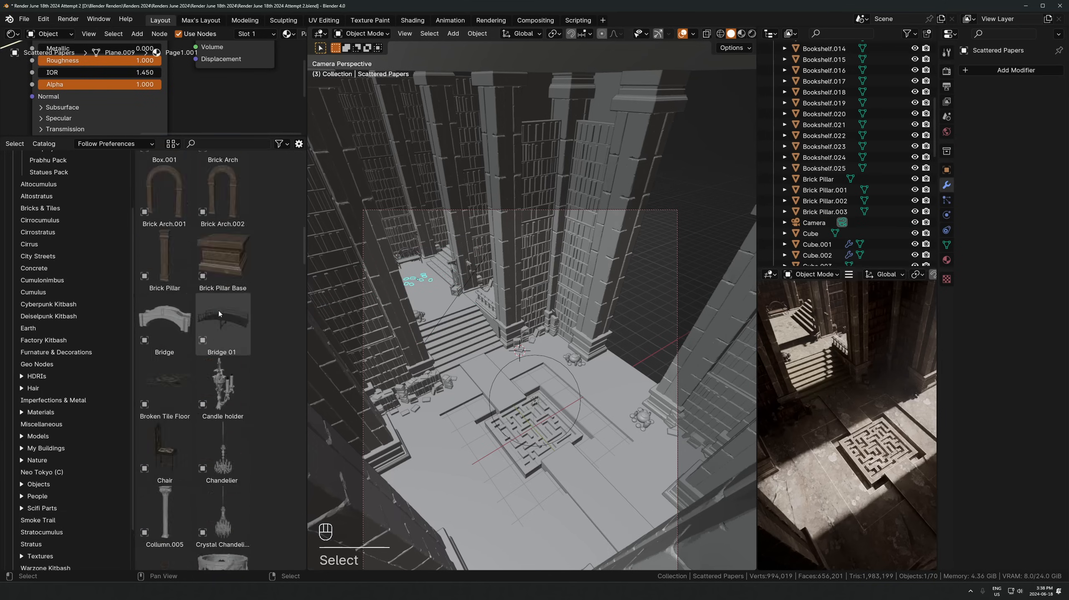
scroll(218, 314, up, 10)
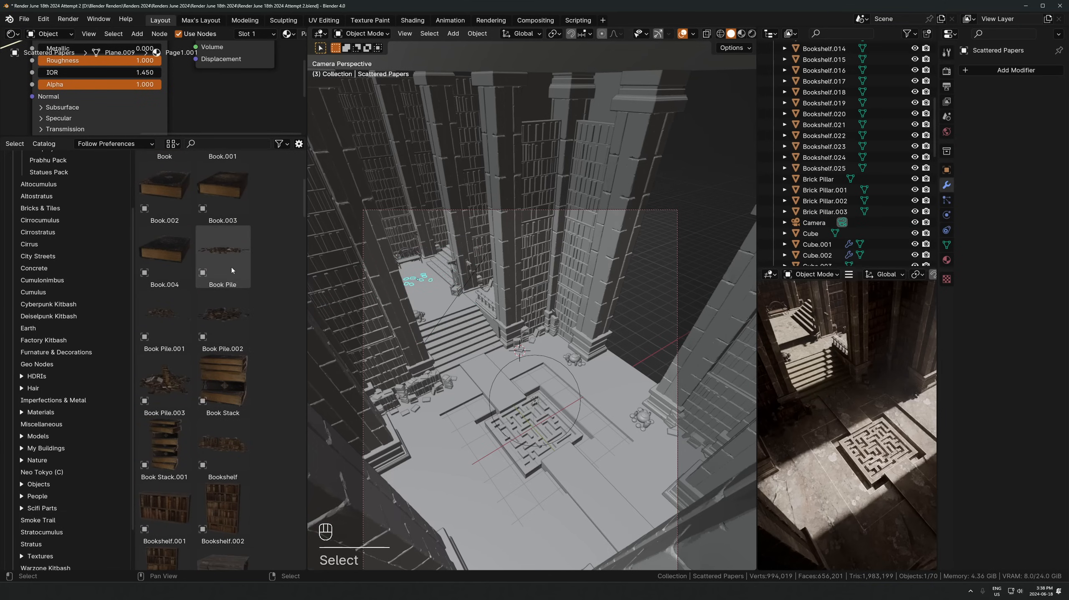
scroll(232, 270, up, 2)
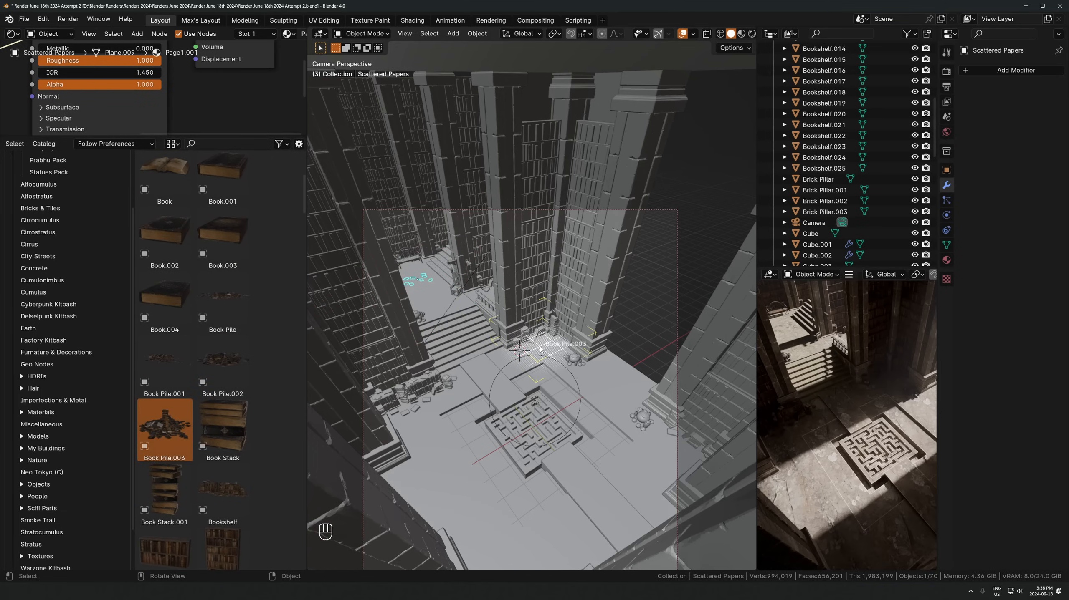
drag(615, 365, 614, 364)
Move the book pile horizontally against the corner bookshelves and rotate it about 12.4° around Z
key(g)
key(shift+z)
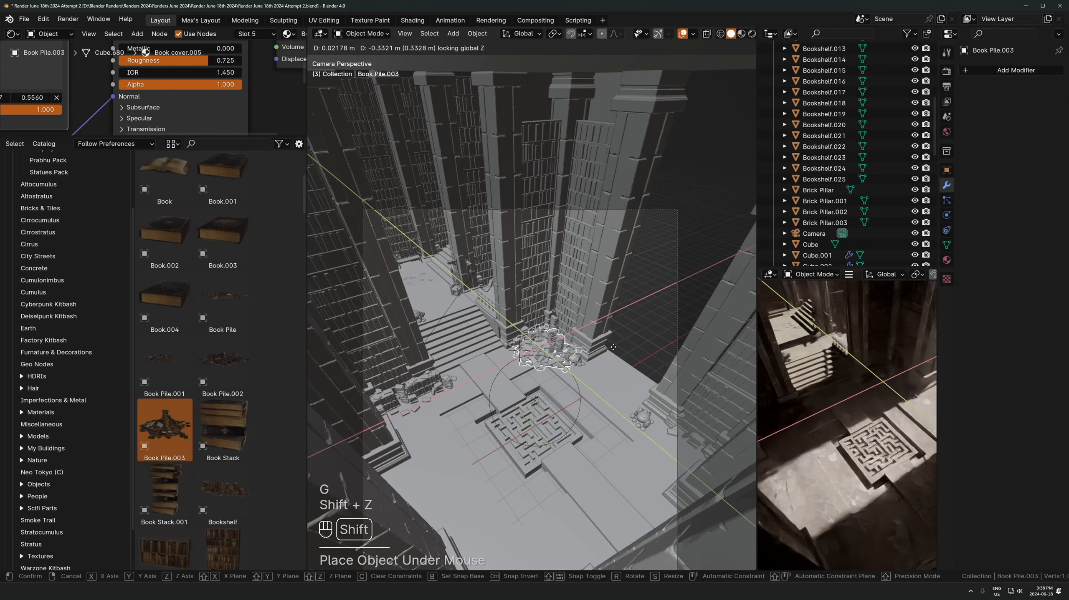
key(r)
key(z)
click(713, 396)
Create a linked copy of the corner book pile, rotate it around Z and move it beside the original, finishing with 0.383 m X and -1.152 m Y
shift+middle_drag(547, 338, 531, 313)
key(alt+d)
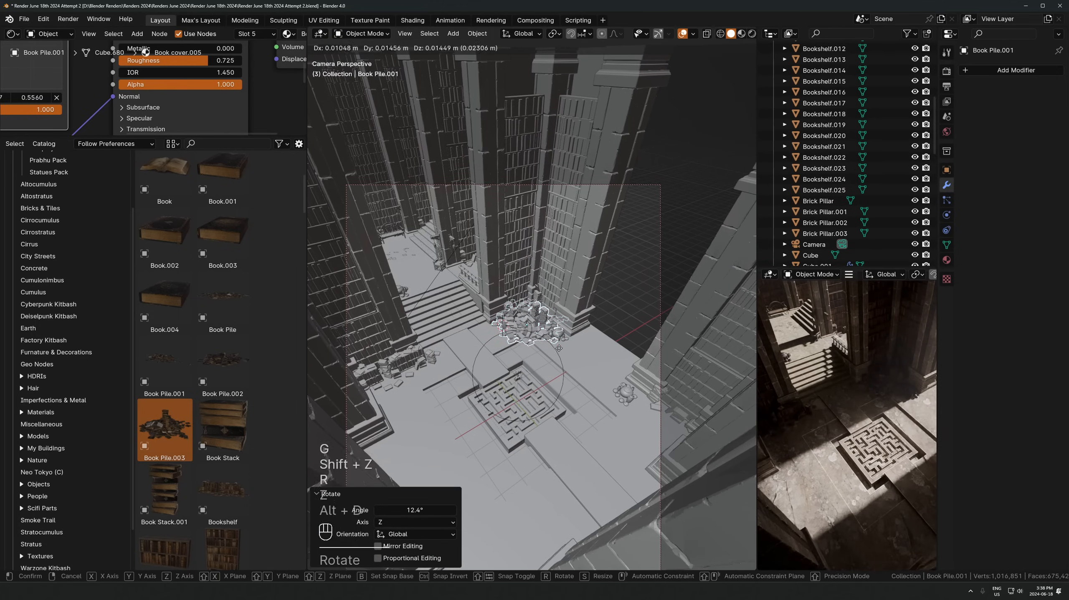
key(shift+z)
click(571, 316)
key(r)
key(z)
click(660, 316)
key(g)
key(shift+z)
click(678, 324)
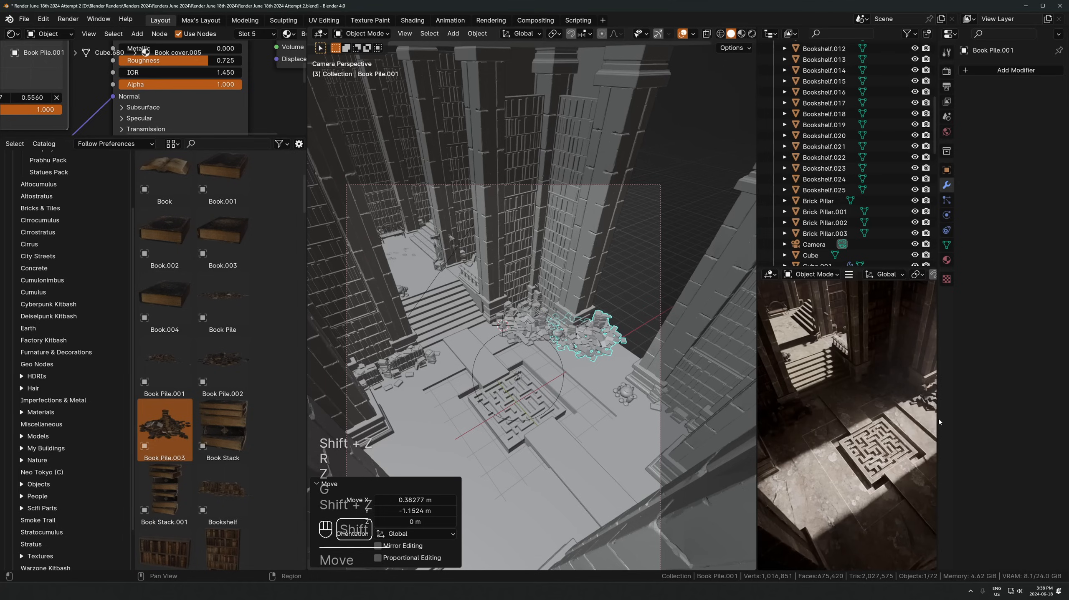
Scale up the two book piles by the corner bookshelves together by a factor of about 1.12
shift+middle_drag(454, 260, 488, 279)
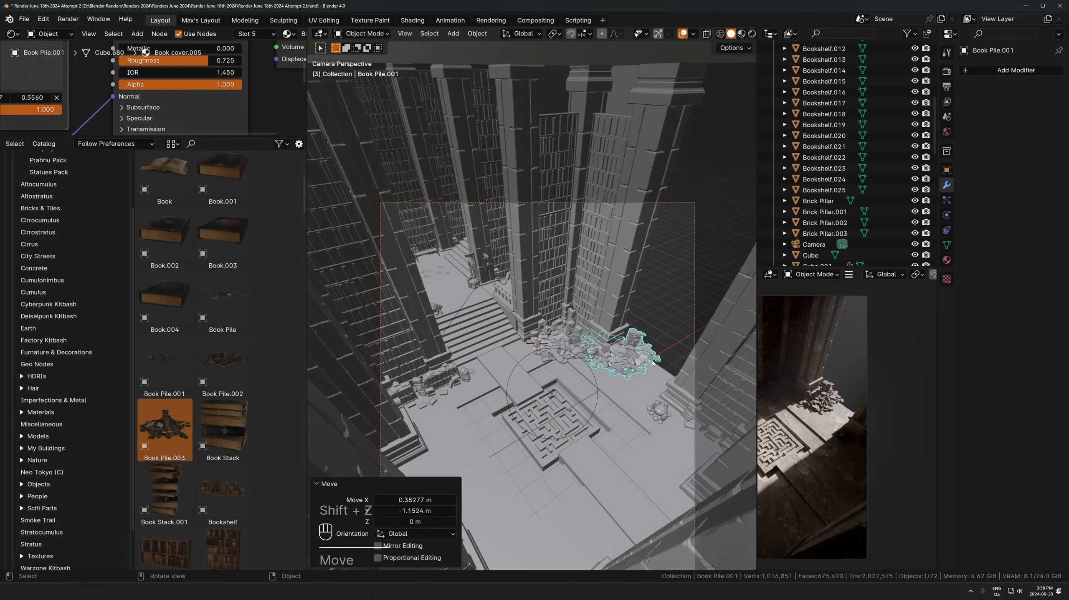
key(s)
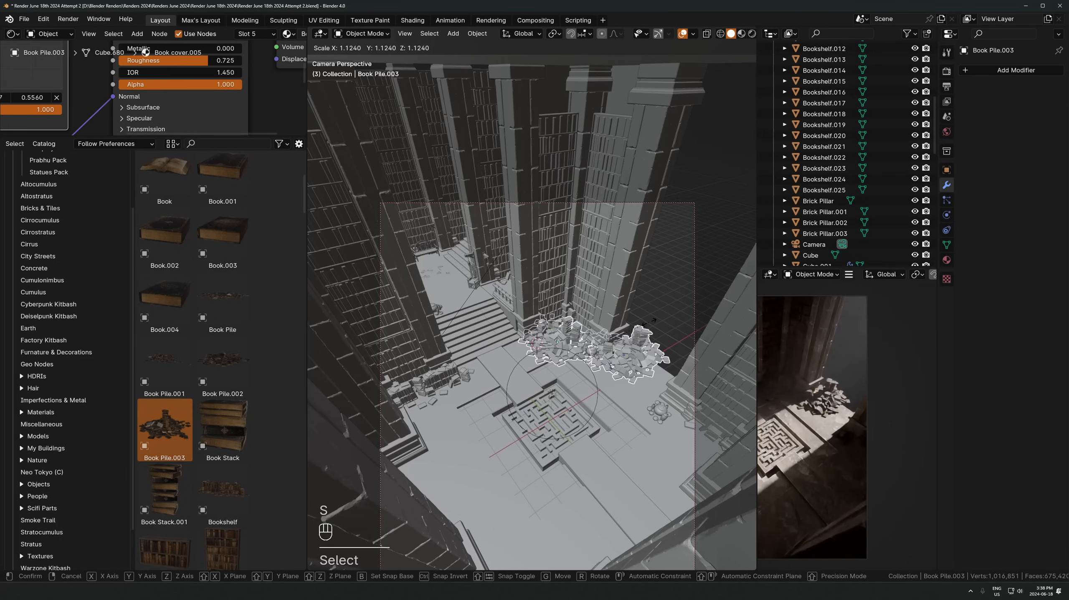
click(468, 300)
Create another linked book pile, move it about -3.04 m in X and 0.06 m in Y, and rotate it 7.47° around Z
key(alt+d)
key(shift+s)
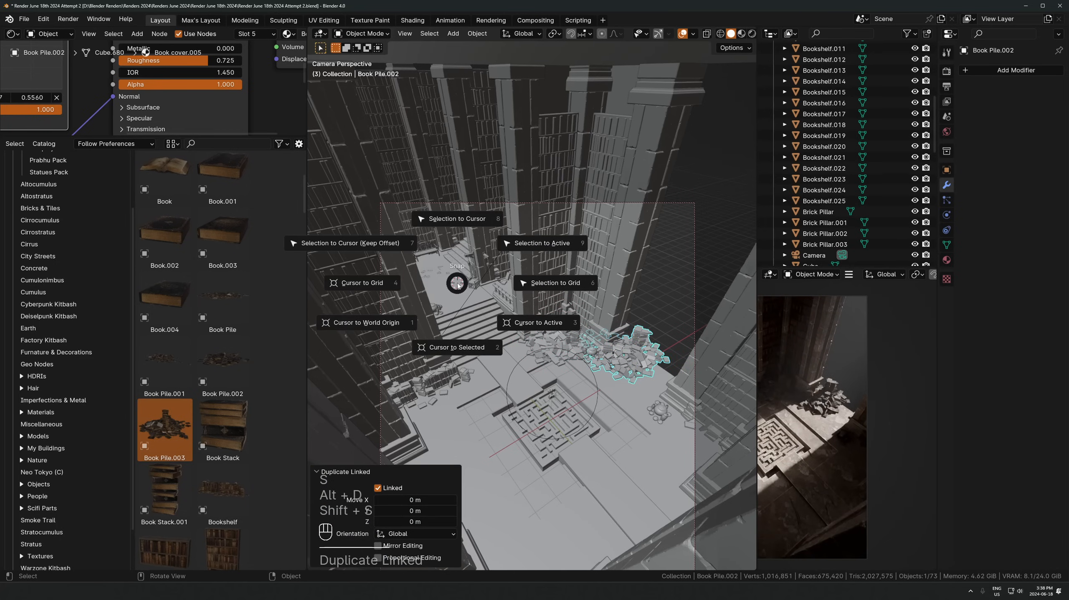
key(g)
key(shift+z)
click(444, 311)
key(r)
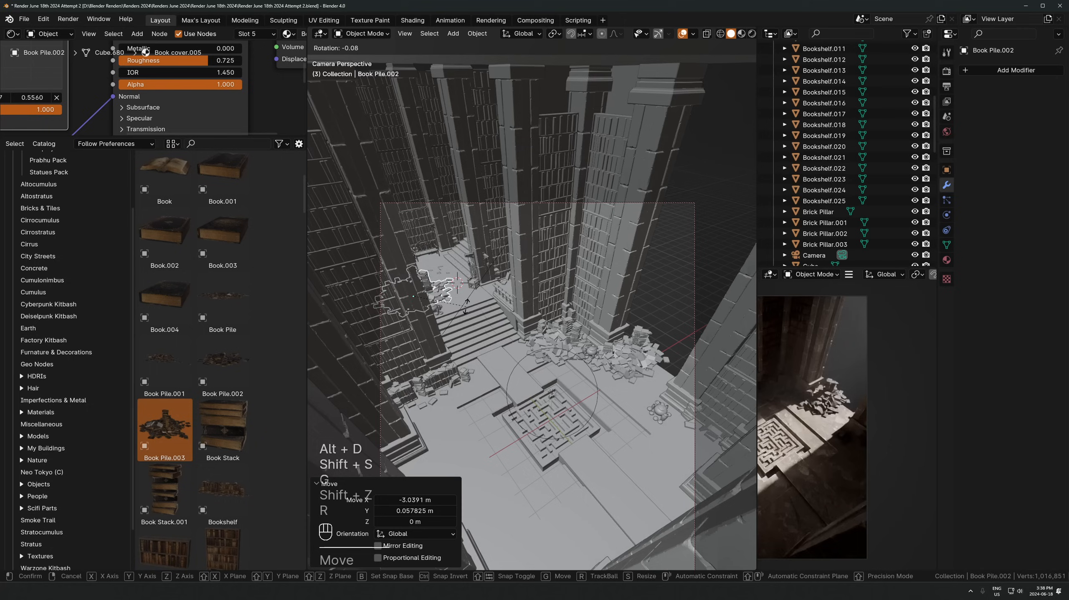
key(z)
click(447, 308)
shift+middle_drag(776, 395, 863, 382)
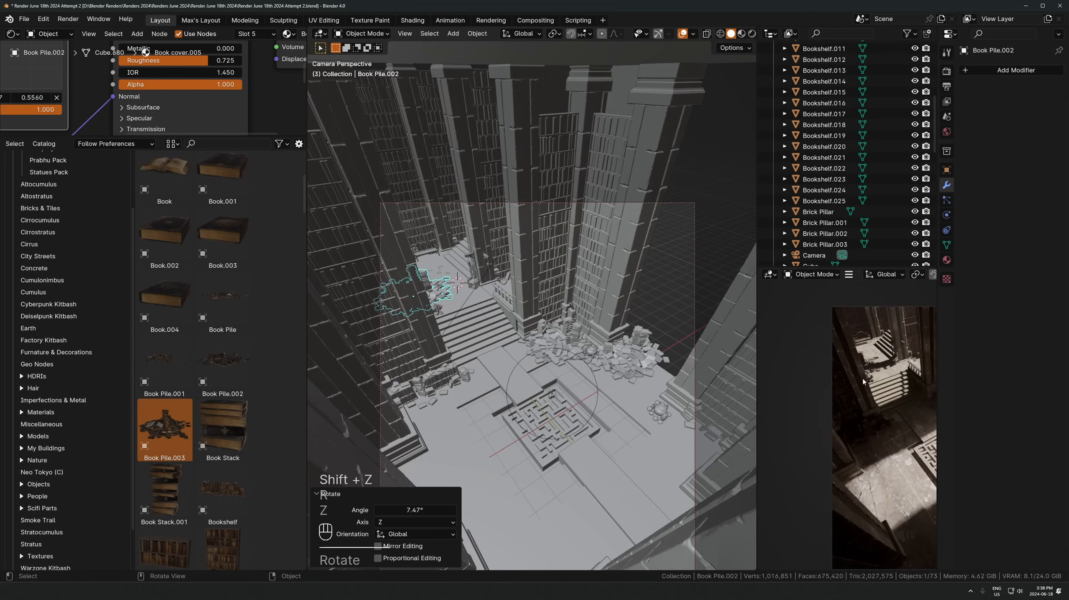
Shift the new book pile horizontally about 0.46 m in X and 2.67 m in Y
key(g)
key(shift+z)
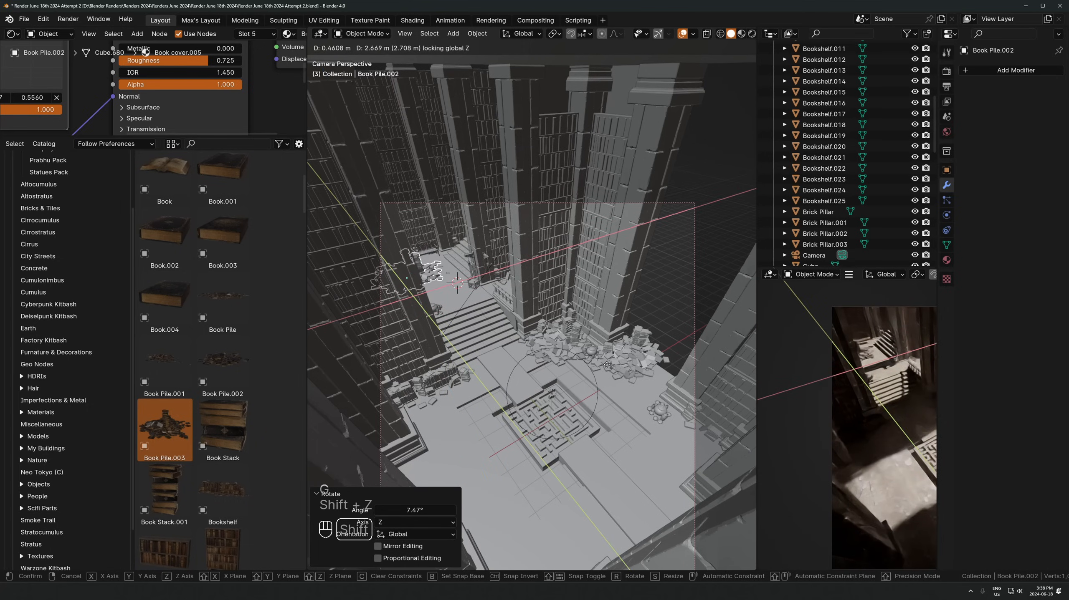
click(606, 365)
Set the 3D cursor on the lower floor near the side bookshelves and snap the book pile to it, keeping the offset
shift+right_click(457, 448)
key(shift+s)
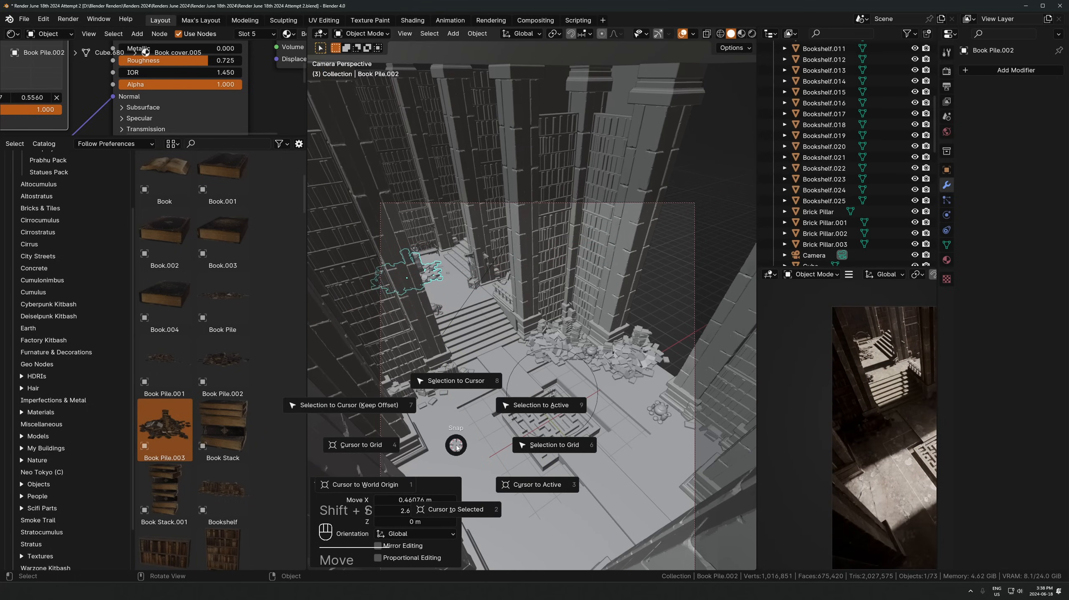
click(400, 408)
scroll(496, 397, down, 1)
shift+middle_drag(522, 388, 524, 371)
Move the snapped book pile horizontally by about -2.22 m X and -0.44 m Y, then nudge it 0.16 m X and 0.27 m Y
key(g)
key(shift+z)
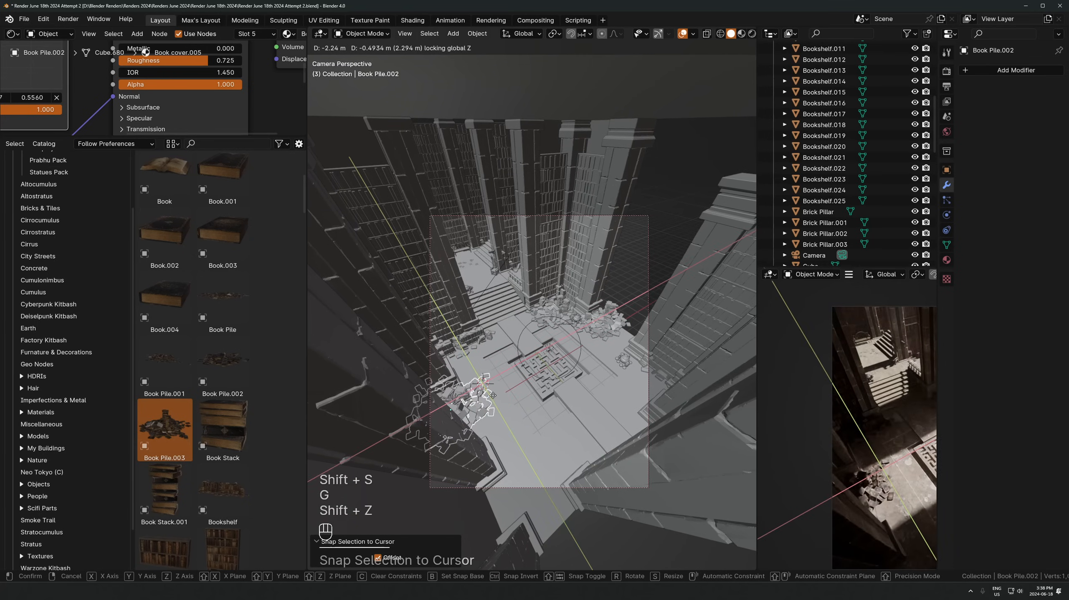
click(473, 416)
shift+middle_drag(498, 422, 500, 376)
key(g)
key(shift+z)
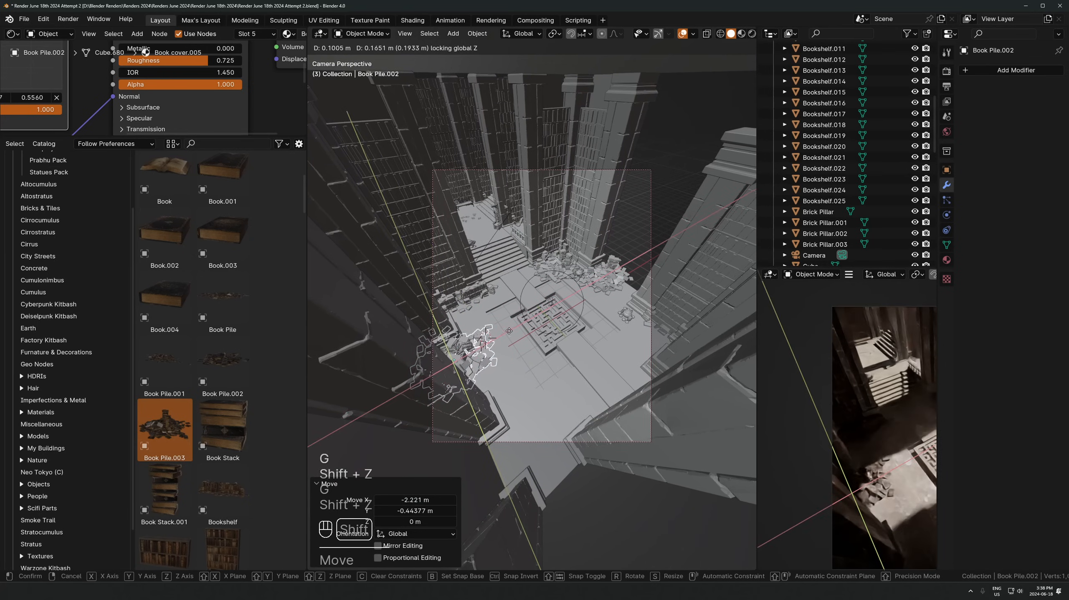
click(544, 387)
Rotate the book pile about 10.1° around Z, keeping its size
key(s)
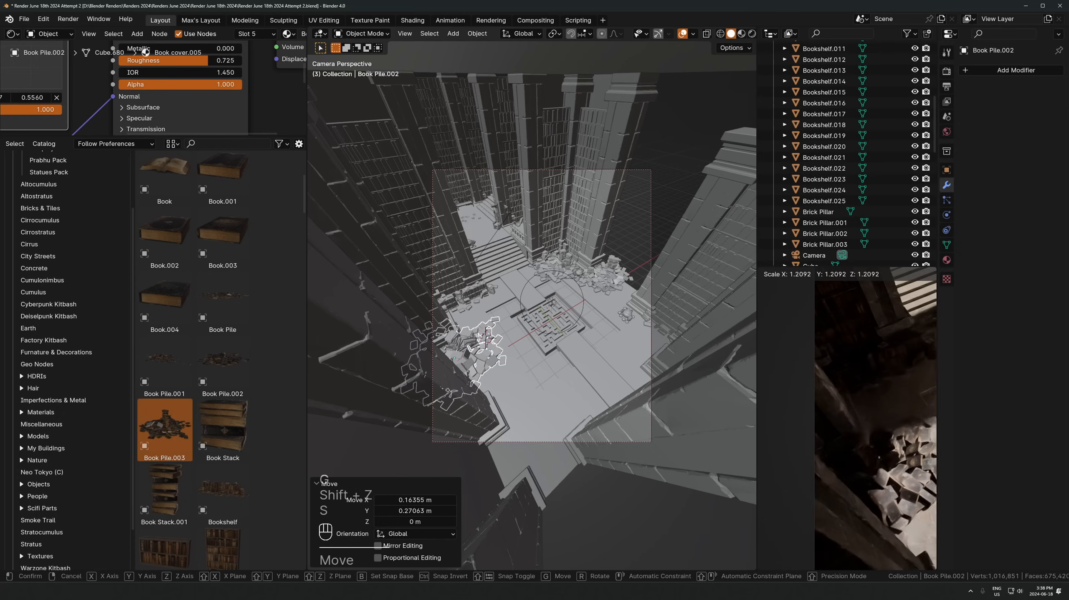
key(Escape)
key(r)
key(z)
click(508, 271)
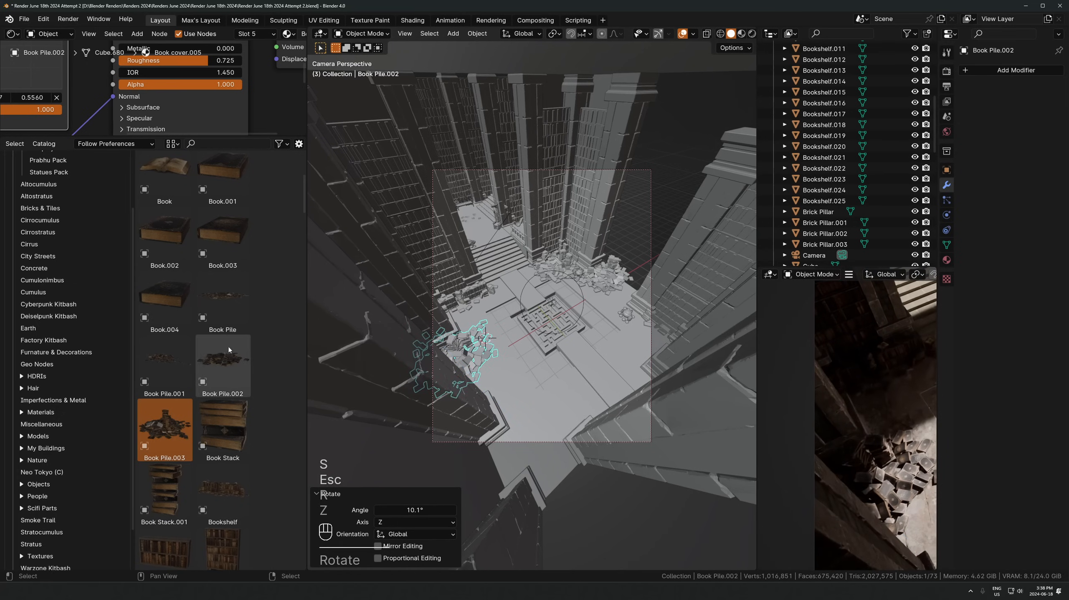
Place the low Bookshelf asset on the foreground floor, rotate it 180° around Z and shift it about -0.21 m in X and -0.56 m in Y
drag(221, 490, 588, 401)
key(g)
key(shift+z)
text(rz18)
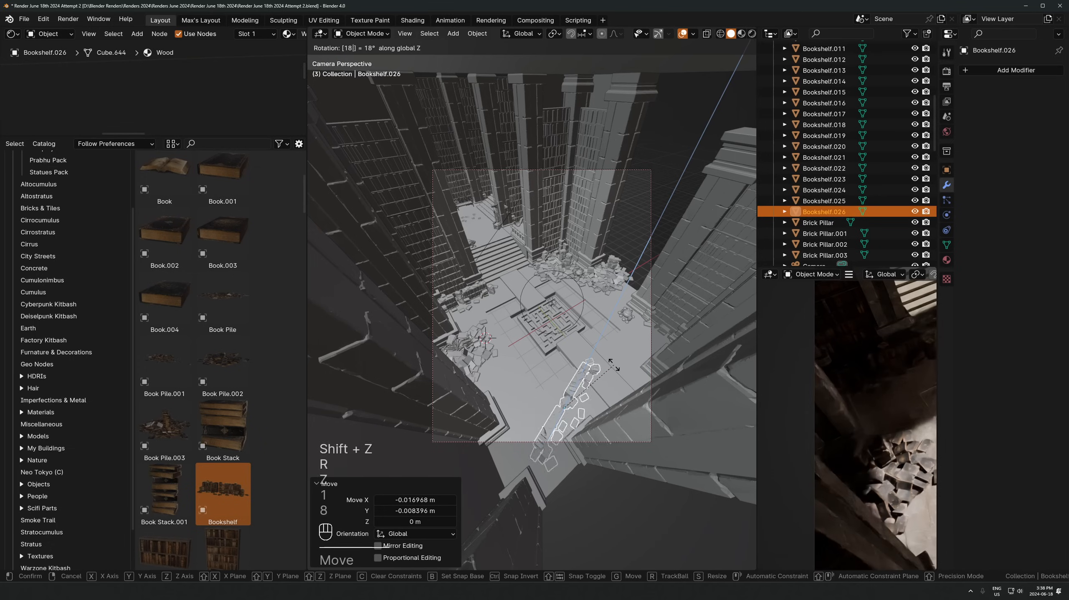
text(0)
click(614, 364)
key(g)
key(shift+z)
click(618, 379)
shift+middle_drag(891, 509, 805, 418)
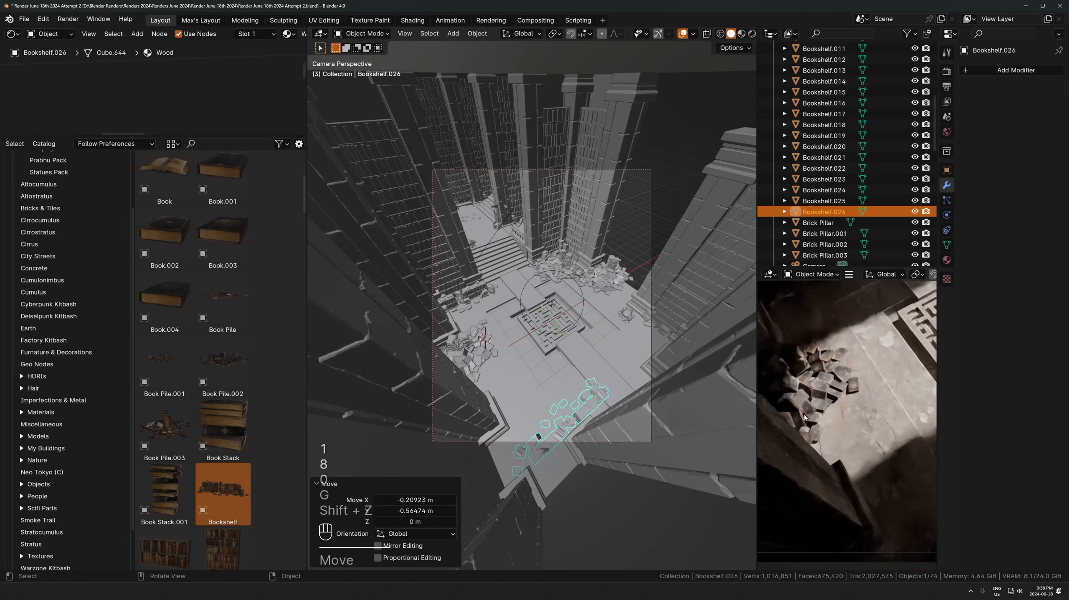
Create a linked copy of the low bookshelf, rotate it -90° around Z and move it -2.17 m in X and 2.09 m in Y along the adjacent wall
key(alt+d)
key(shift+z)
click(447, 340)
text(rz)
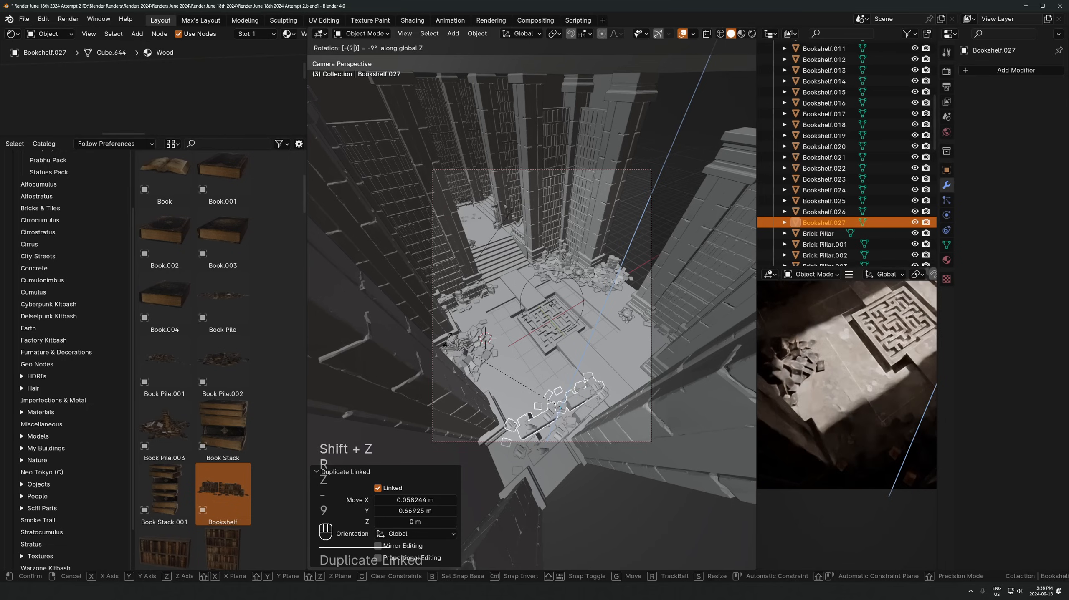
text(0)
click(448, 339)
key(g)
key(shift+z)
click(520, 485)
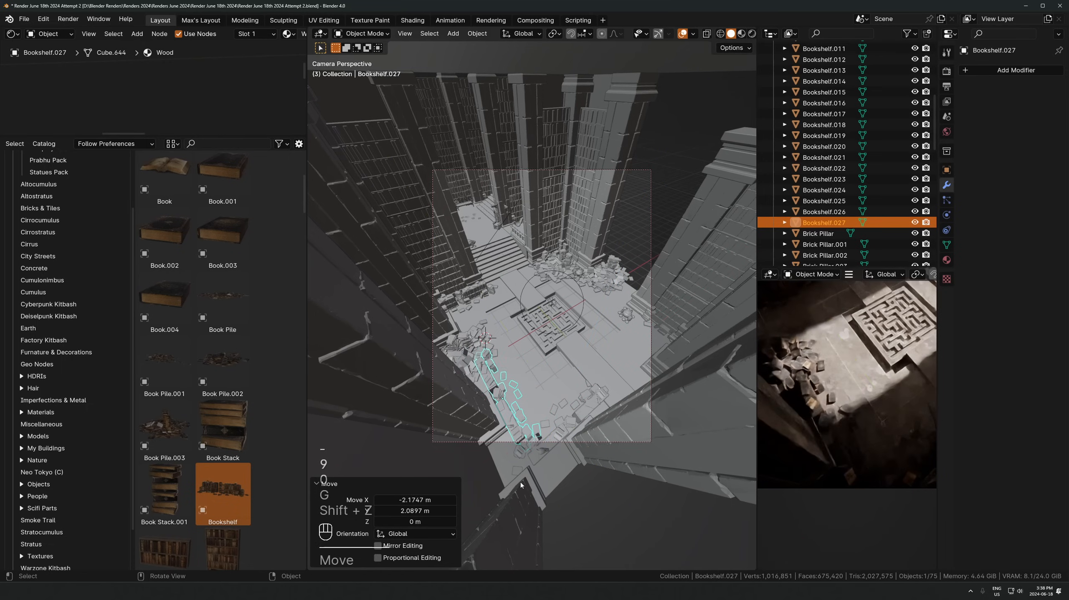
scroll(896, 429, down, 1)
shift+middle_drag(895, 429, 836, 442)
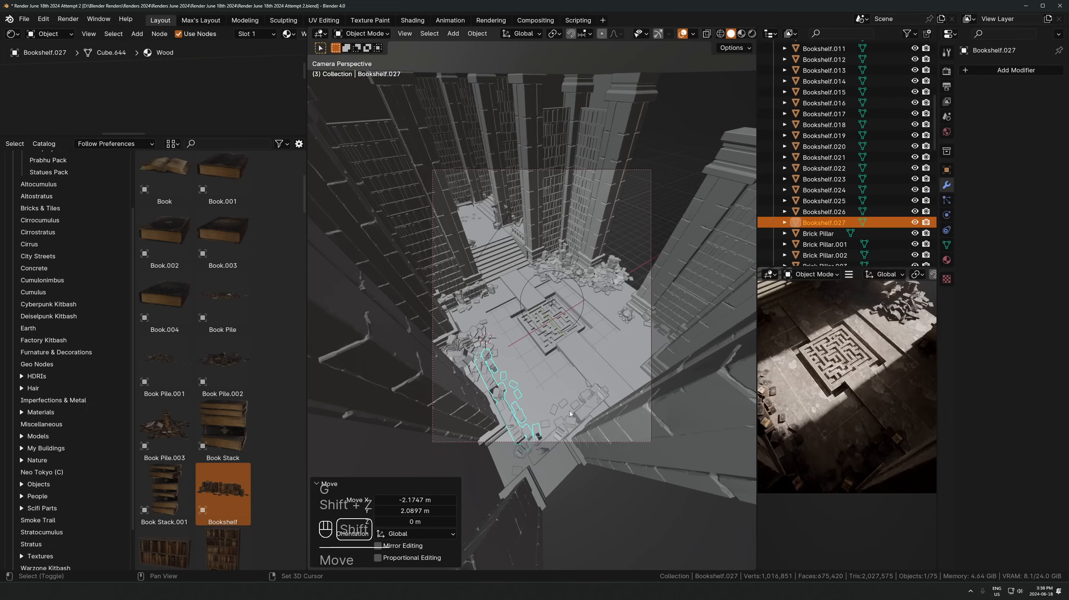
Move the original low bookshelf at the foreground edge -0.111 m along Y
shift+middle_drag(570, 414, 542, 416)
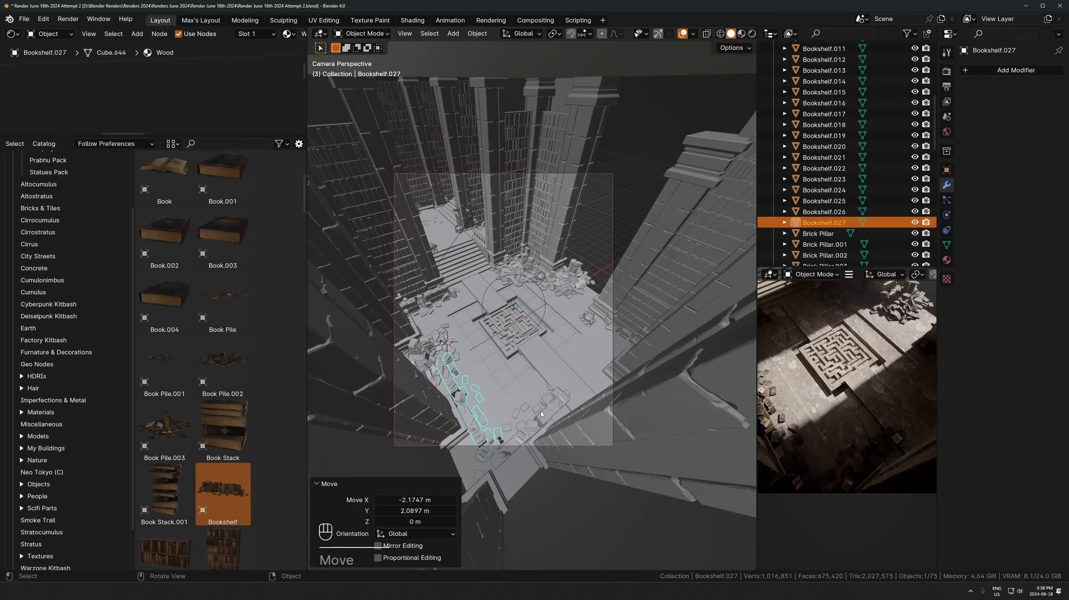
click(543, 413)
key(g)
key(y)
click(540, 410)
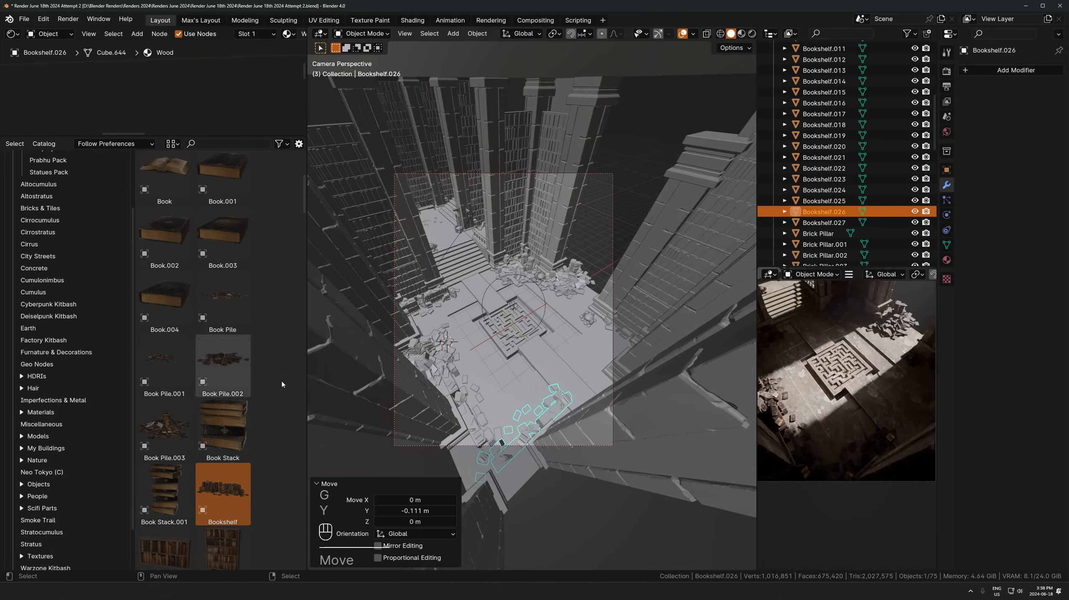
Create a linked copy of the side-wall book pile across the foreground floor, rotate it around Z and shift it about 0.65 m in X
click(427, 349)
key(alt+d)
key(shift+z)
click(576, 382)
key(r)
key(z)
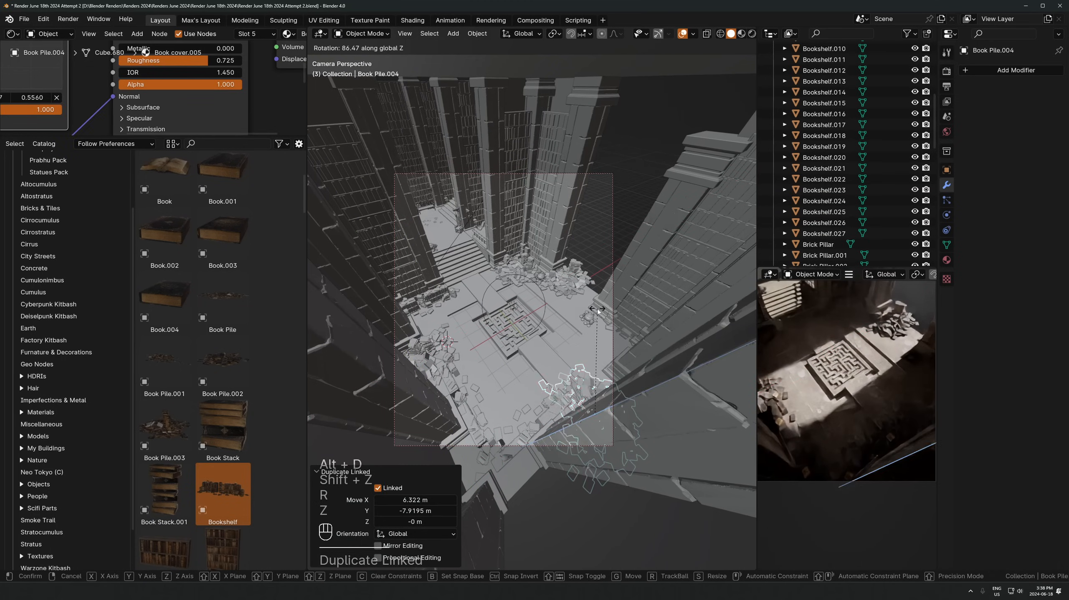
click(627, 392)
key(g)
key(shift+z)
click(640, 385)
scroll(640, 384, down, 2)
shift+middle_drag(860, 394, 866, 436)
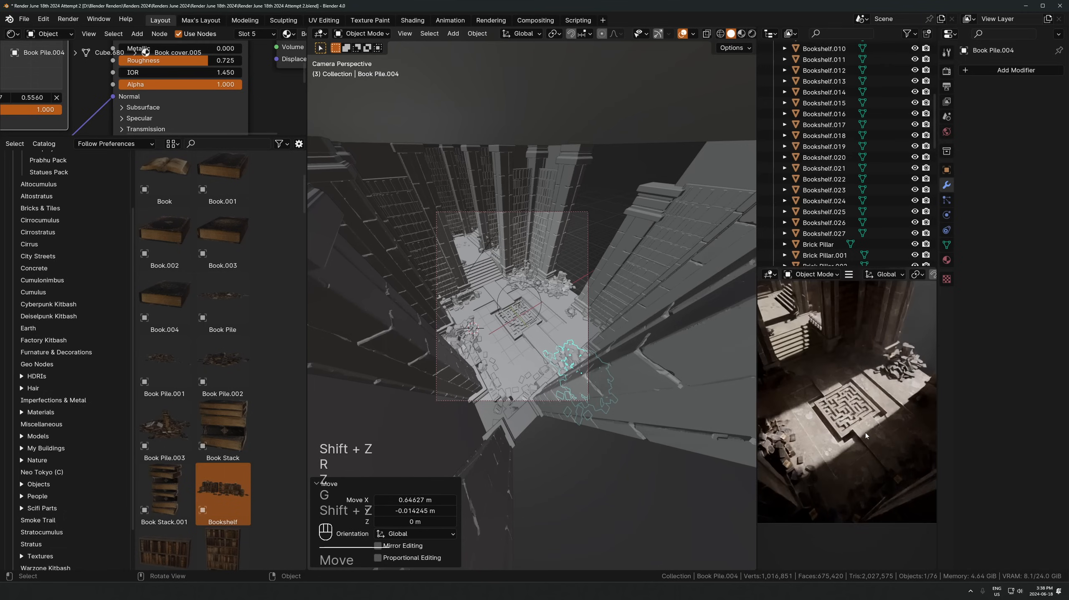
Create another linked book pile 3.48 m in X and 1.86 m in Y away, rotate it -26° around Z and nudge it -0.32 m in Y
key(alt+d)
key(shift+z)
click(605, 404)
key(r)
key(z)
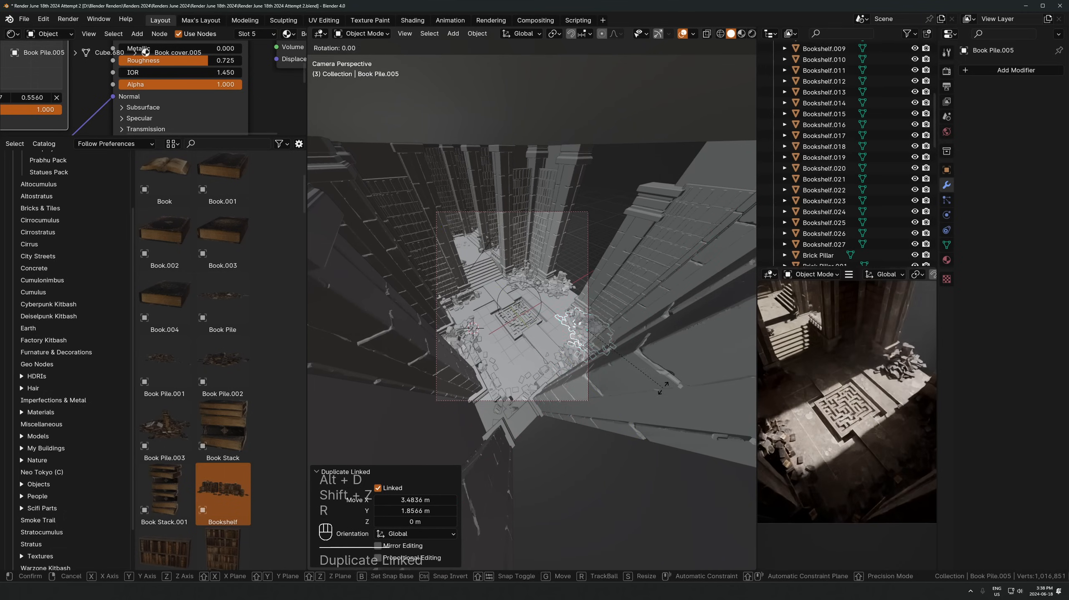
click(636, 428)
key(g)
key(shift+z)
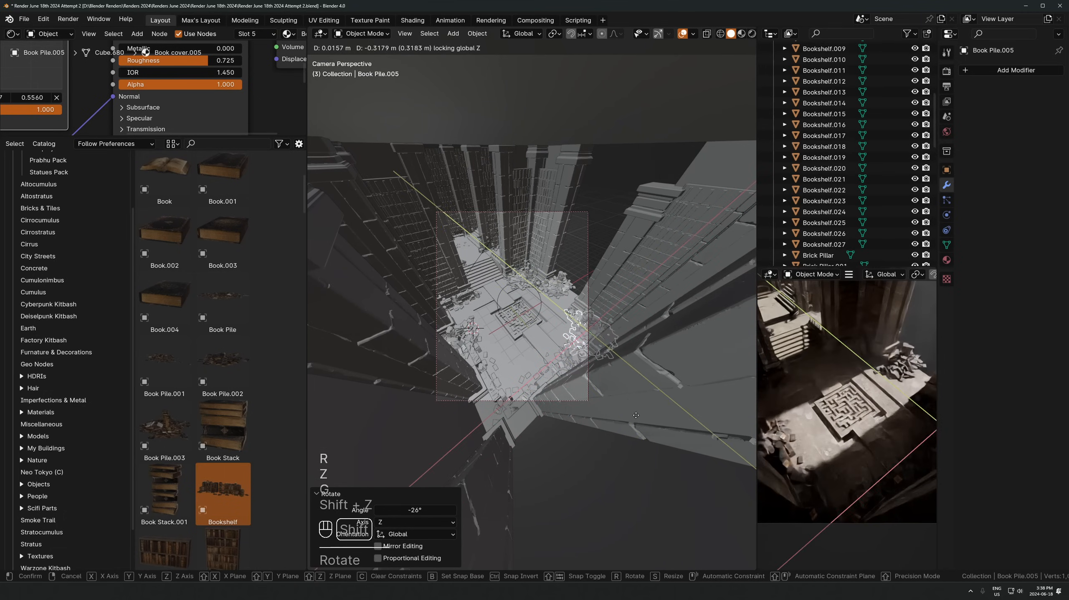
click(810, 463)
Browse the library assets, place the Box on the lower floor near the stairs and rotate it 11° around Z
scroll(194, 529, down, 5)
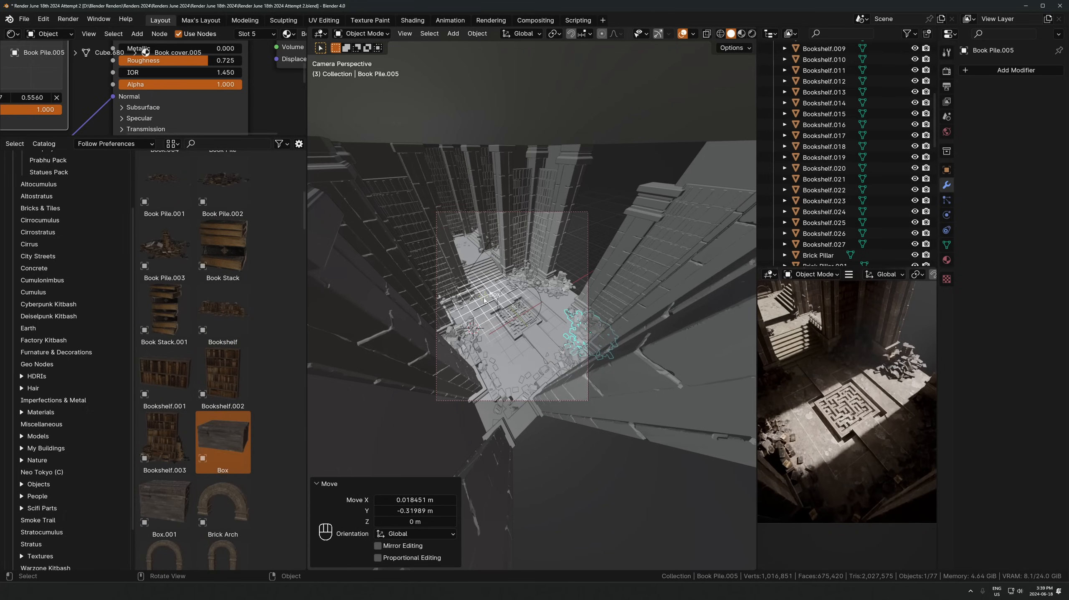
drag(484, 300, 484, 301)
key(KP_Decimal)
key(r)
key(z)
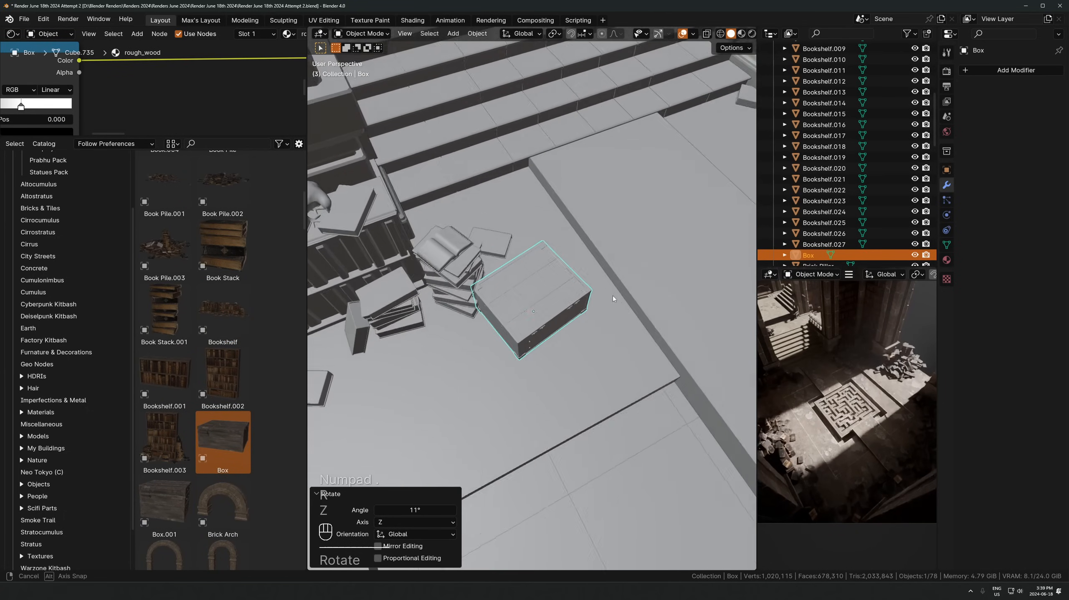
Move the box horizontally about -1.09 m in X and -0.29 m in Y over the lower floor
middle_drag(613, 299, 603, 309)
key(g)
key(shift+z)
click(551, 337)
scroll(552, 337, down, 4)
middle_drag(551, 337, 521, 287)
key(g)
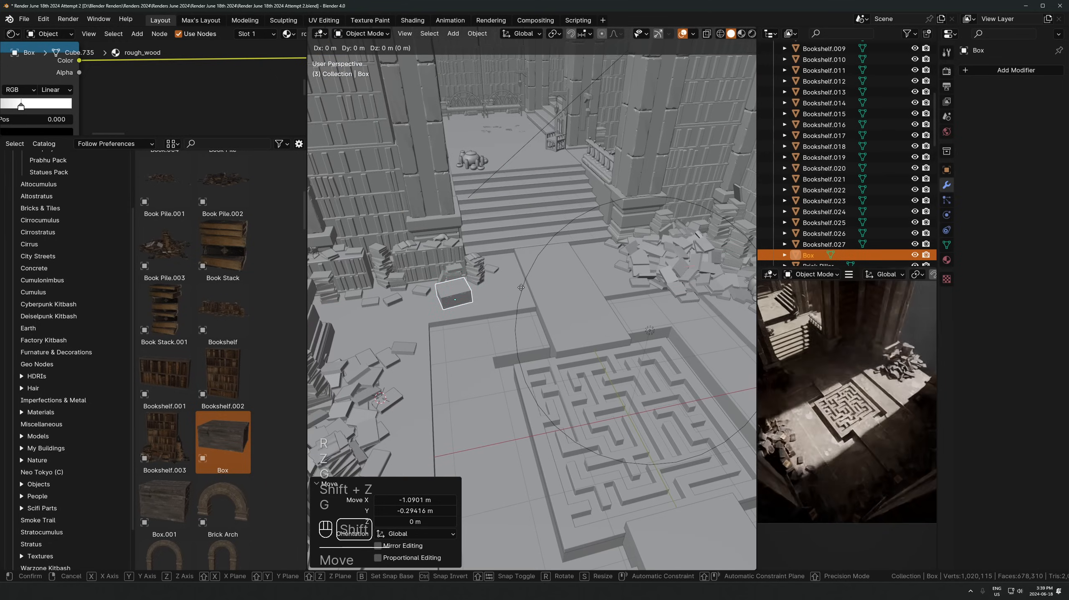
key(shift+z)
click(522, 288)
Place Box.001 beside the first box, rotate it around Z and move it about -0.52 m in X and 0.08 m in Y
drag(413, 315, 396, 322)
key(r)
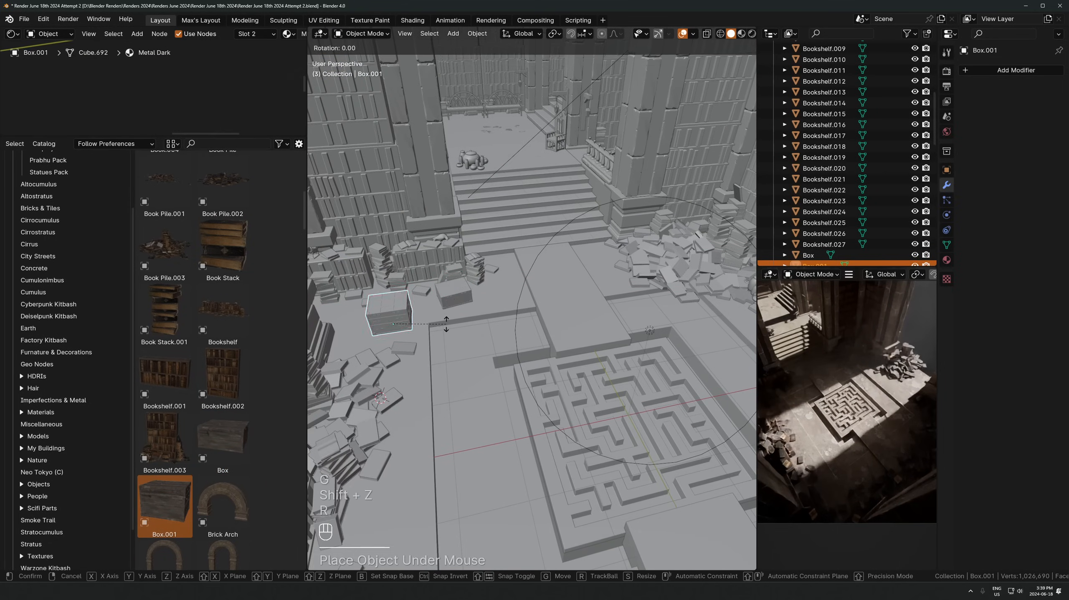
key(z)
click(533, 313)
key(g)
key(shift+z)
click(513, 313)
middle_drag(514, 313, 494, 318)
Create a linked copy of the second box, move it horizontally across the lower floor toward the corner book piles and rotate it around Z
key(alt+d)
key(shift+z)
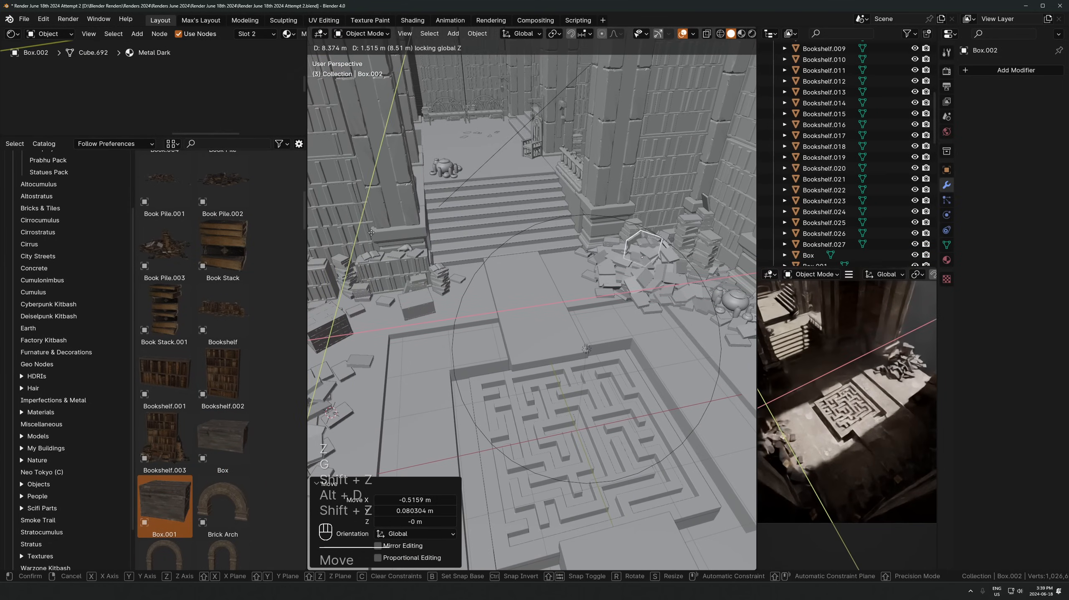
click(731, 254)
key(r)
key(z)
click(630, 193)
Snap the copied box to the 3D cursor set on the upper landing and raise it about 0.48 m along Z
shift+right_drag(507, 146, 503, 157)
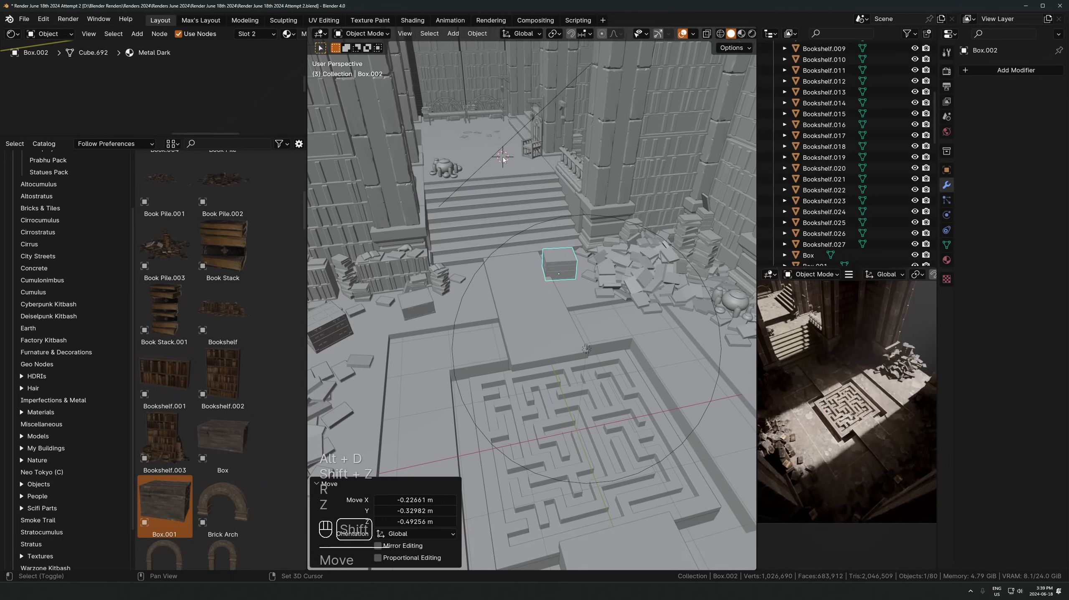
key(shift+s)
key(7)
key(KP_Decimal)
middle_drag(580, 241, 561, 273)
key(g)
key(z)
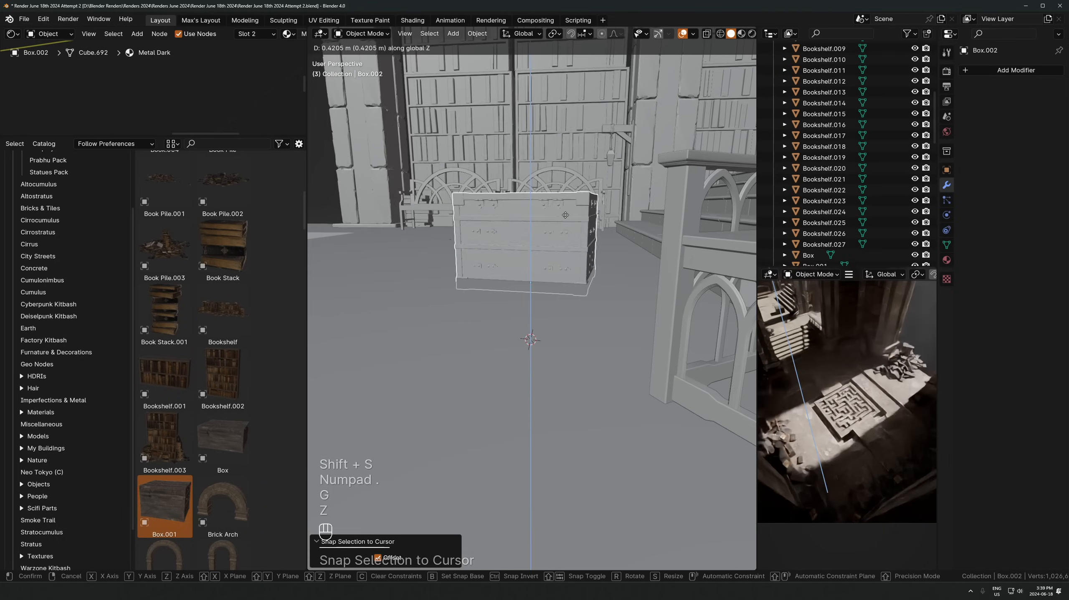
click(571, 131)
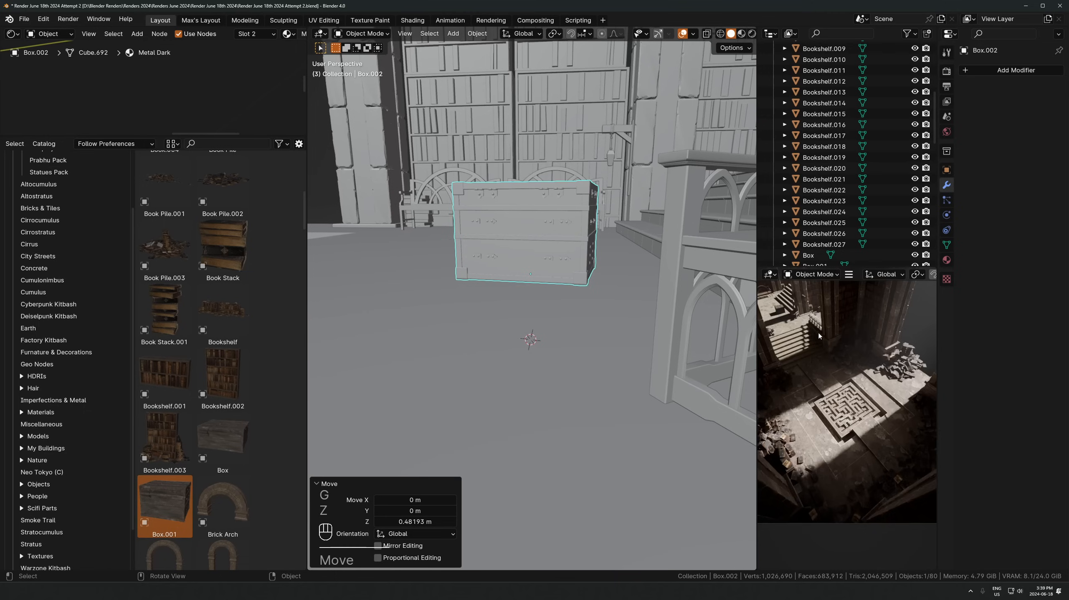
Move the box horizontally across the upper landing, away from the 3D cursor and the broken railing
scroll(853, 382, up, 4)
mouse_move(854, 382)
shift+middle_down()
mouse_move(928, 455)
mouse_move(842, 378)
shift+middle_up()
scroll(929, 454, up, 2)
shift+middle_drag(570, 224, 575, 354)
scroll(584, 277, down, 3)
key(g)
key(shift+z)
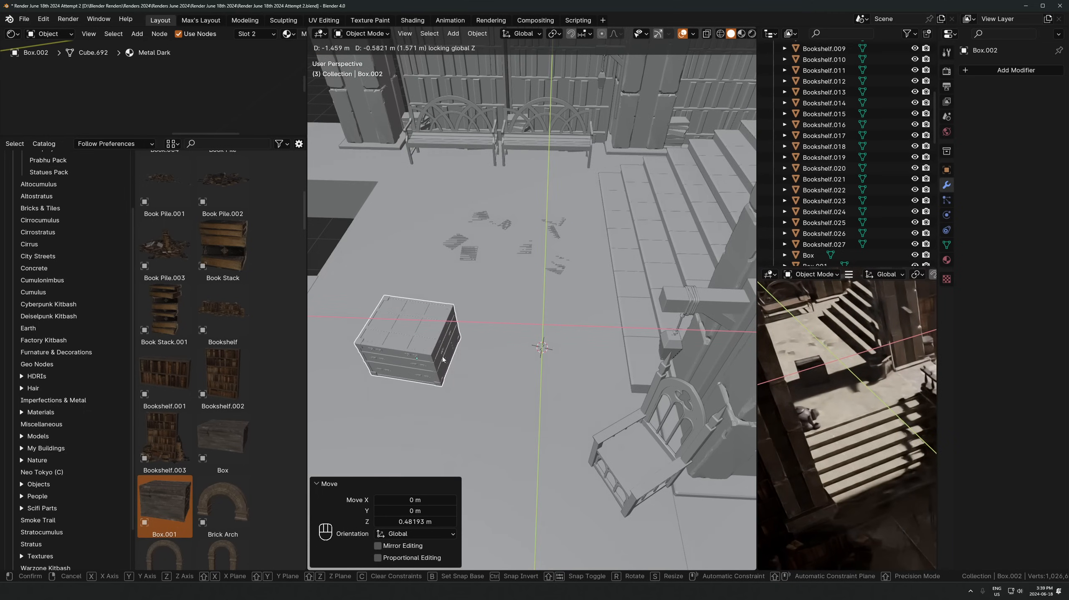
click(493, 355)
scroll(495, 352, down, 5)
shift+middle_drag(494, 352, 543, 384)
key(r)
key(z)
click(552, 322)
scroll(599, 327, down, 2)
key(ctrl+z)
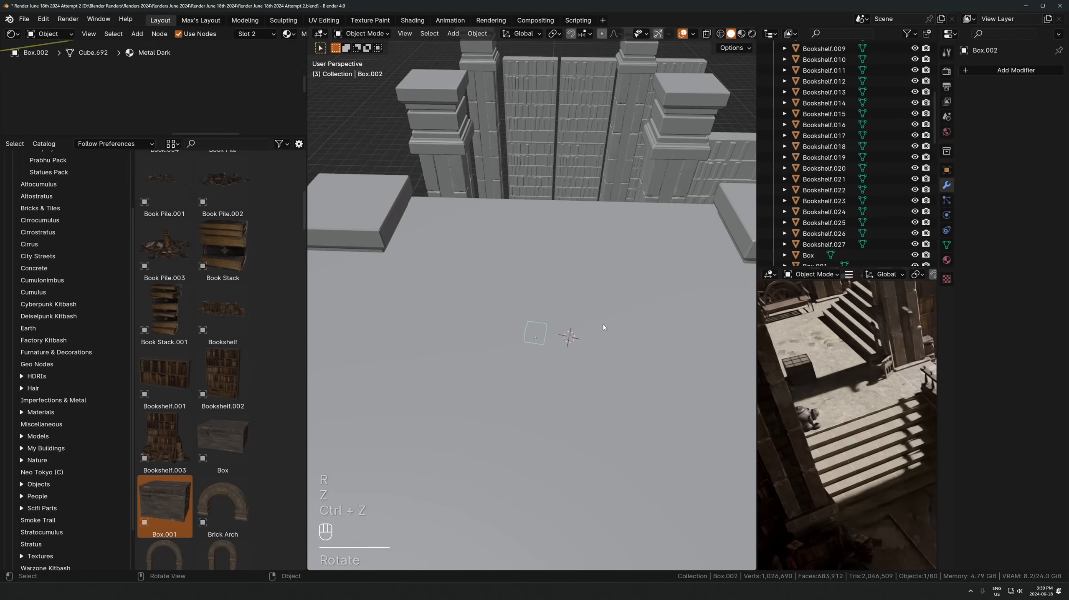
Rotate the landing box around Z and move it about -0.76 m in X and 0.56 m in Y toward the side pillar
key(r)
key(z)
click(589, 279)
key(g)
key(shift+z)
click(536, 330)
middle_drag(535, 330, 619, 403)
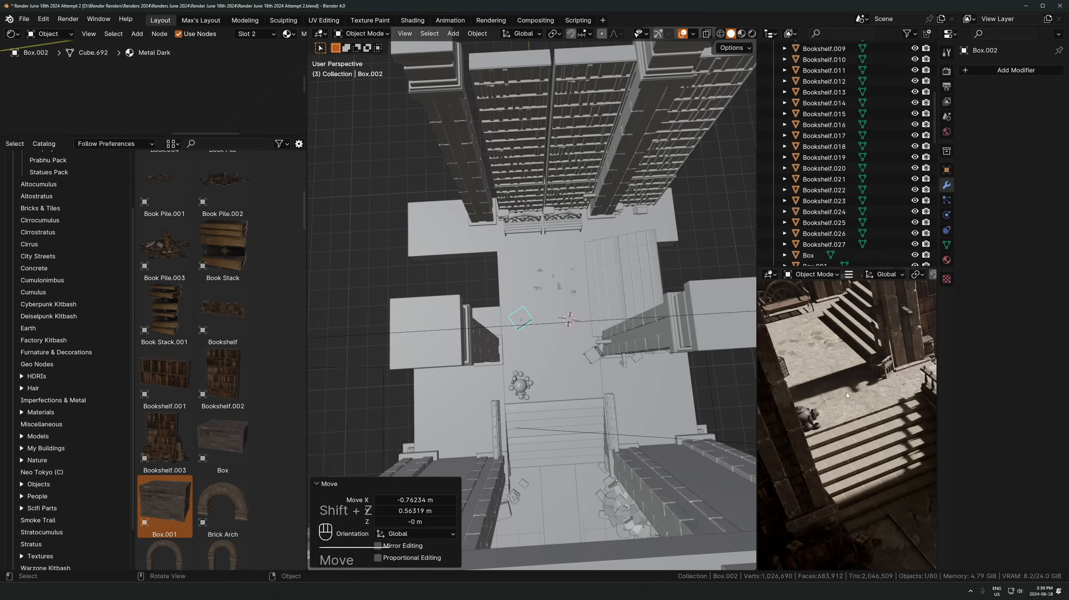
Raise the scattered papers on the upper landing by about 0.0018 m along Z
click(537, 289)
key(KP_Decimal)
middle_drag(566, 322, 547, 283)
key(g)
key(z)
click(642, 241)
Spawn the deciduous tree Tree_Acer-pseudoplatanus_C_summer from the botaniq library into the scene
scroll(605, 311, down, 6)
scroll(830, 436, down, 2)
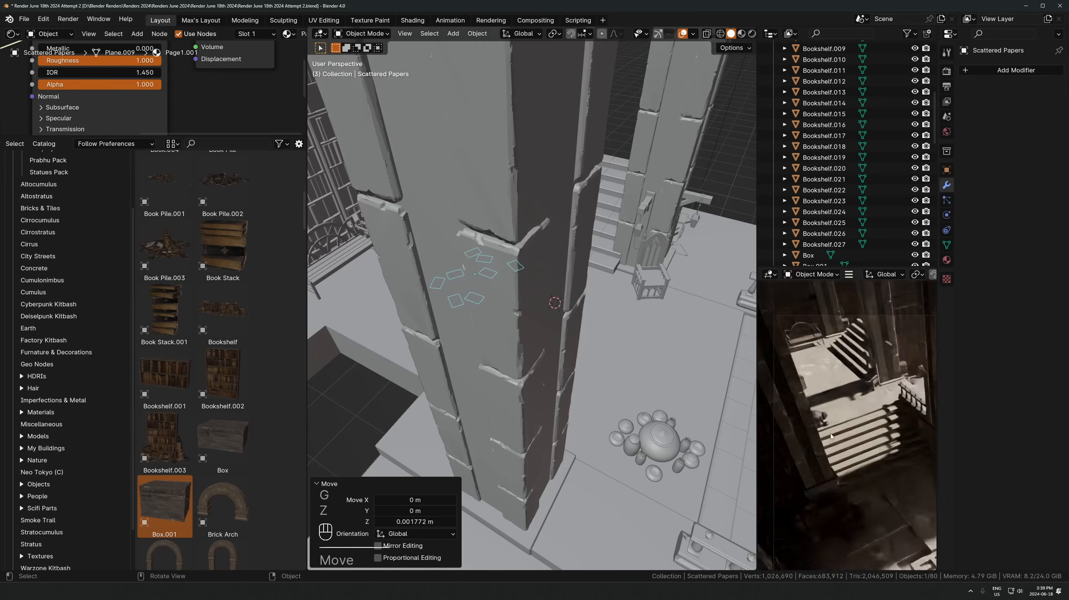
scroll(830, 436, down, 2)
scroll(552, 342, down, 7)
middle_drag(587, 356, 512, 357)
key(shift+a)
key(n)
scroll(694, 313, down, 6)
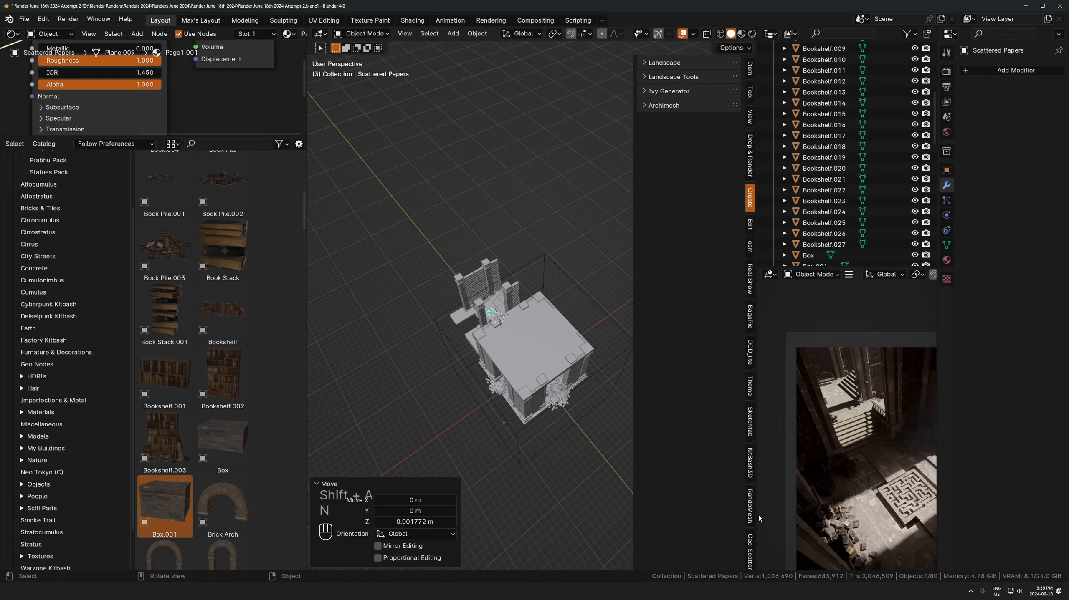
scroll(769, 505, up, 3)
click(750, 548)
scroll(827, 487, down, 2)
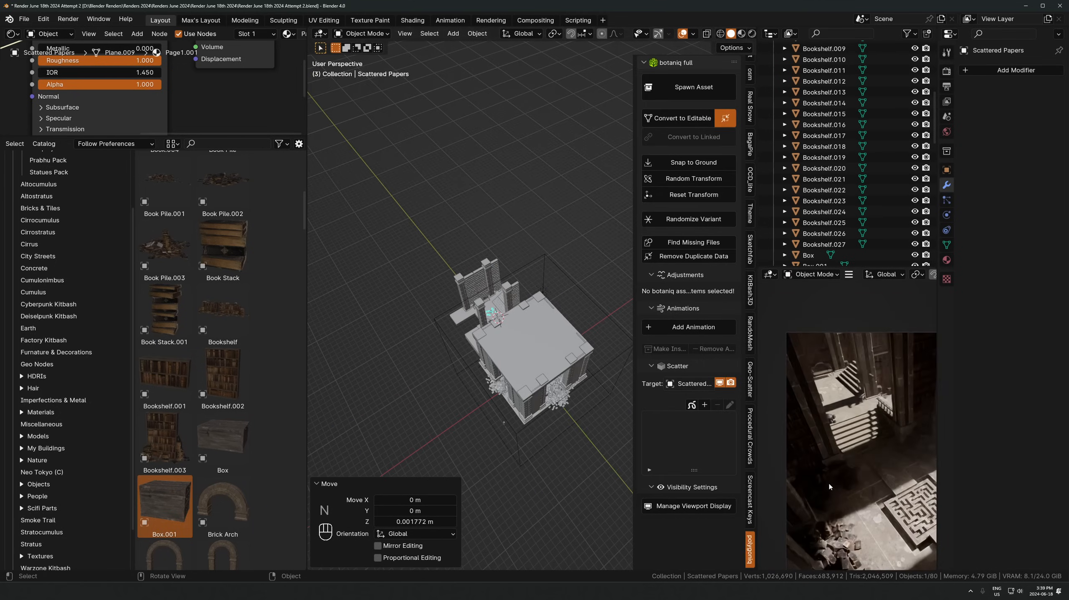
click(711, 93)
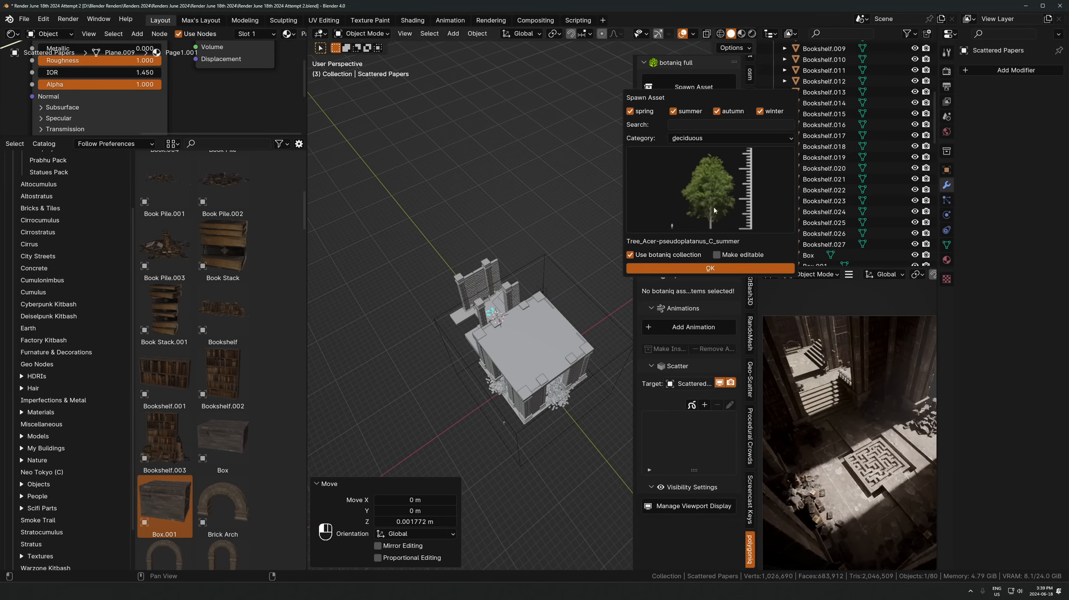
click(685, 268)
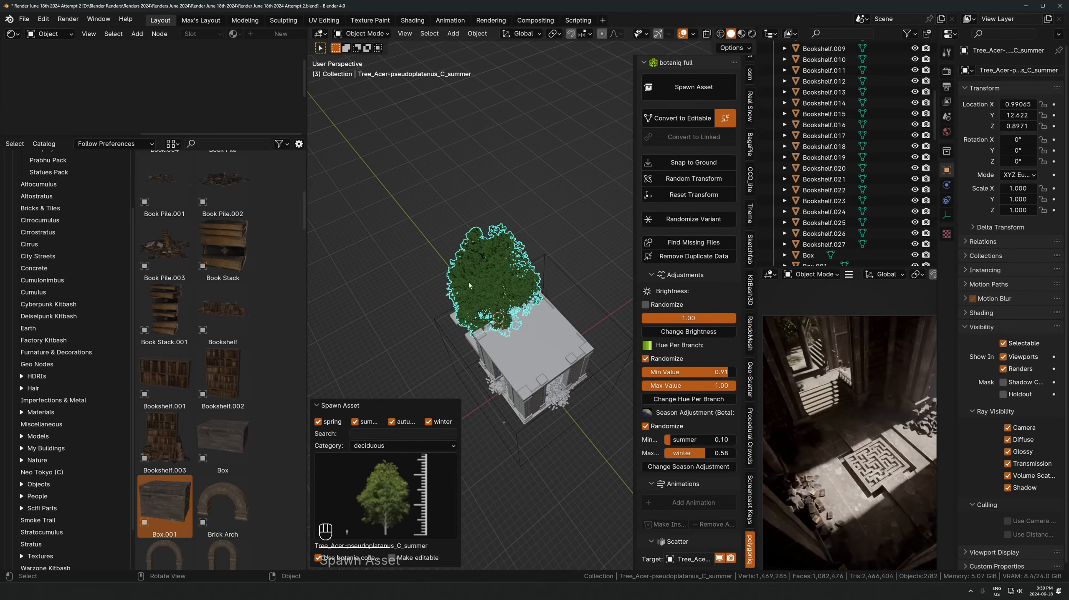
Move the tree horizontally about 24.69 m in X and 2.03 m in Y, away from the hall, and check it through the camera
key(g)
key(shift+z)
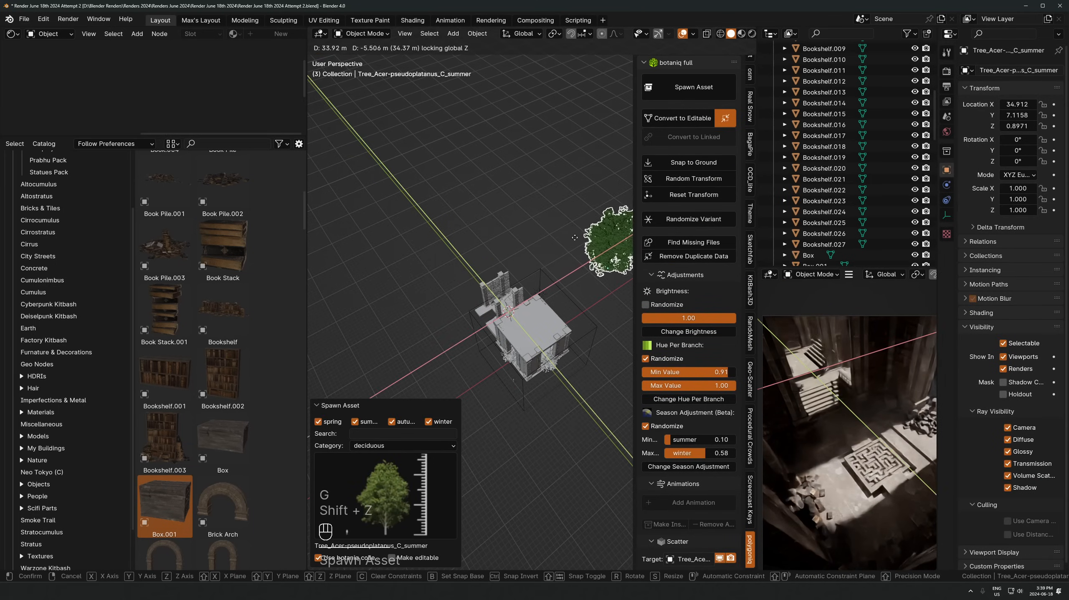
key(KP_0)
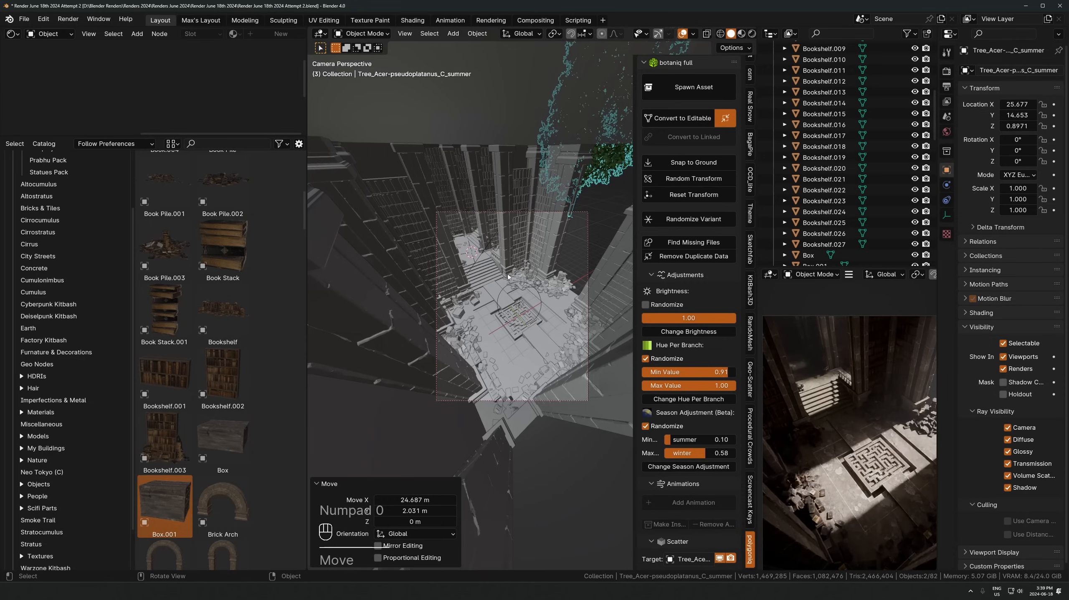
key(g)
key(x)
key(Escape)
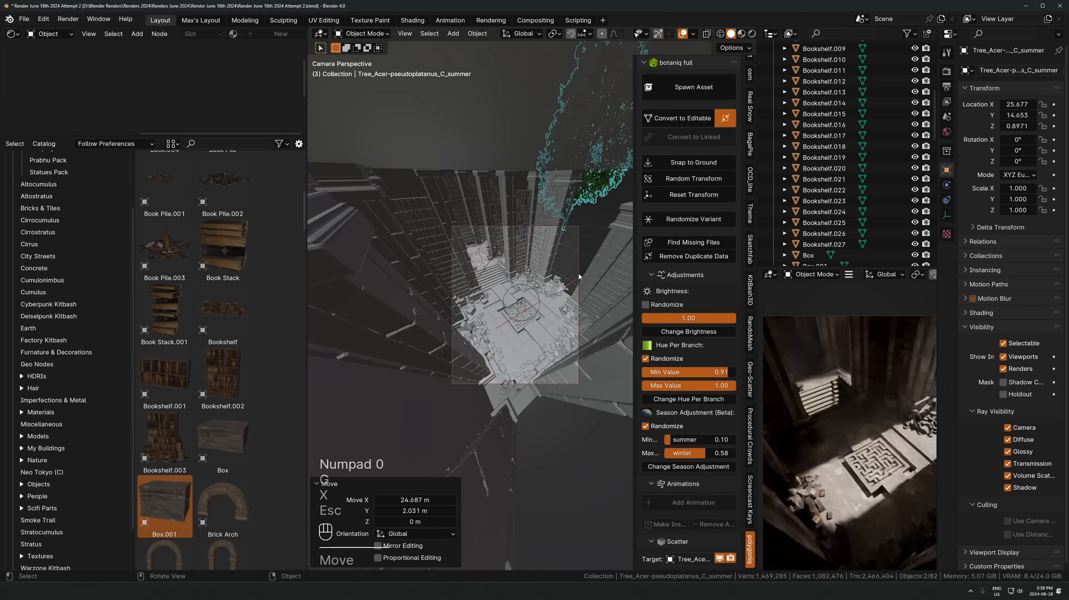
scroll(785, 369, down, 2)
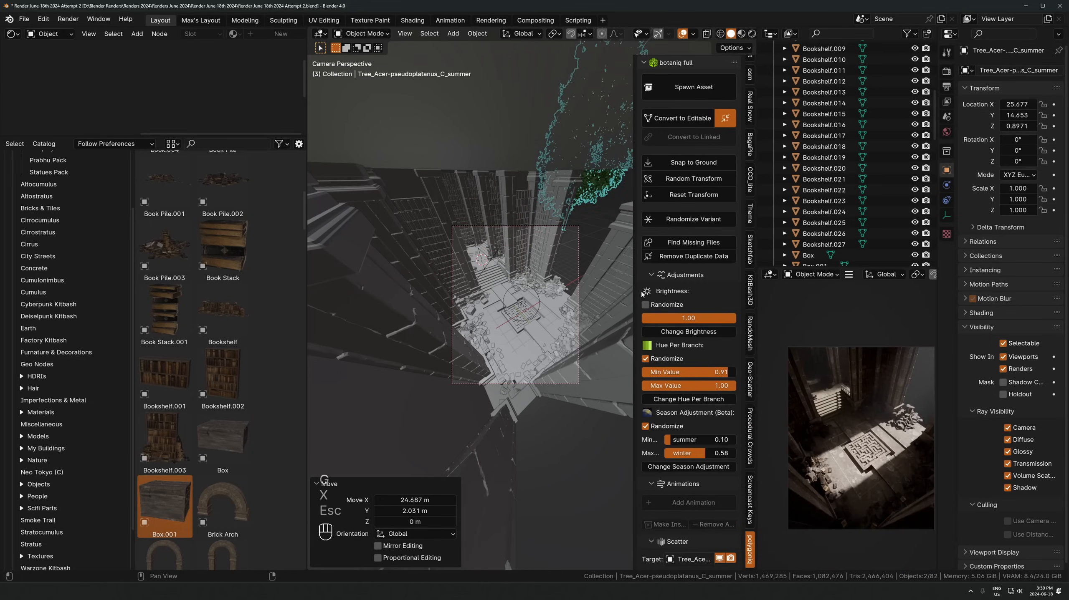
key(KP_Decimal)
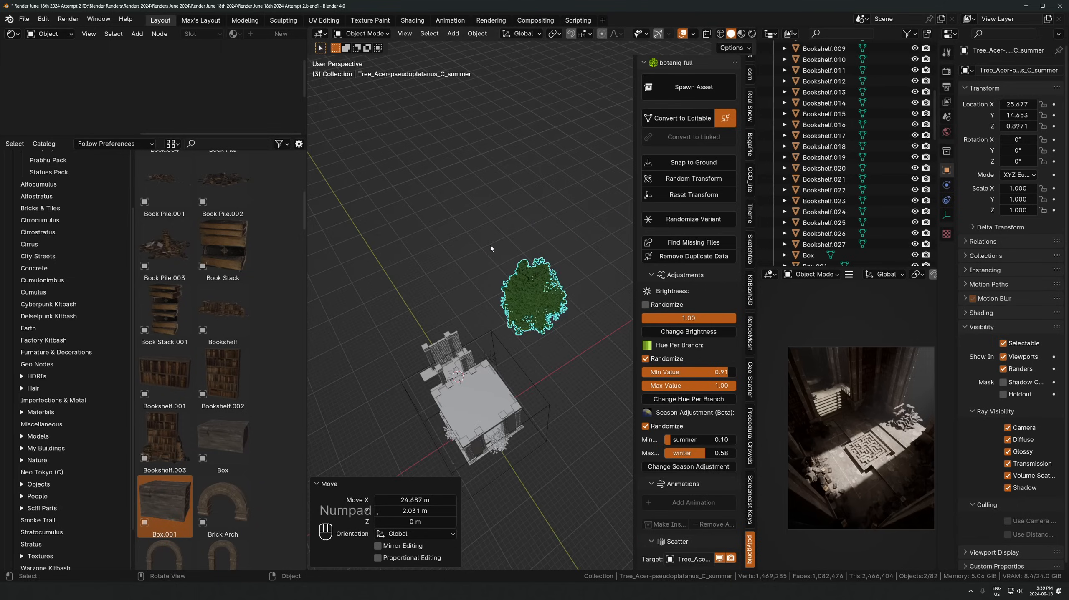
key(g)
key(Escape)
scroll(587, 325, up, 5)
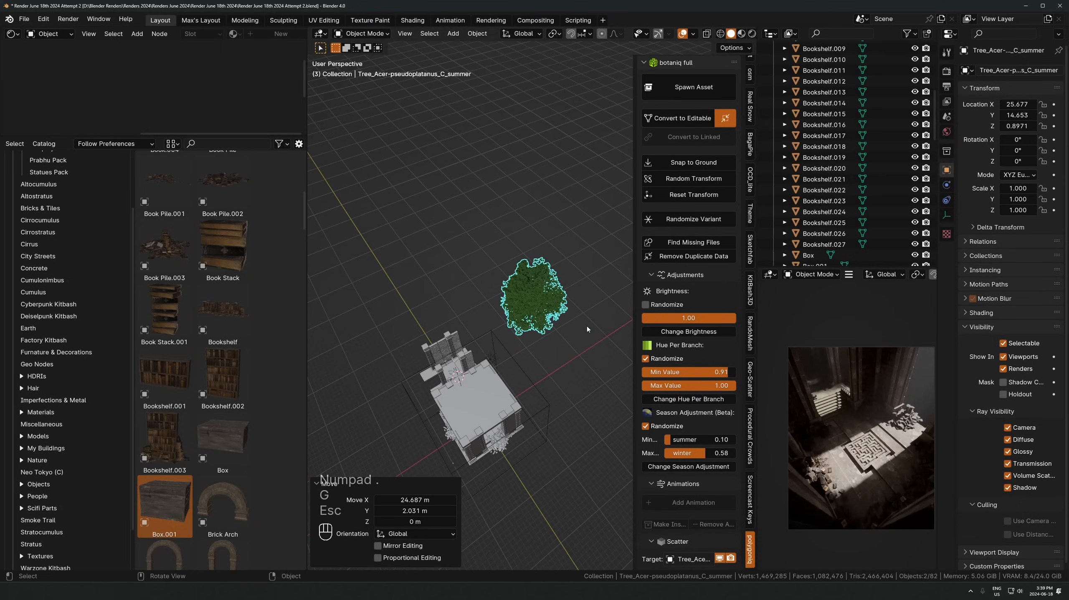
key(g)
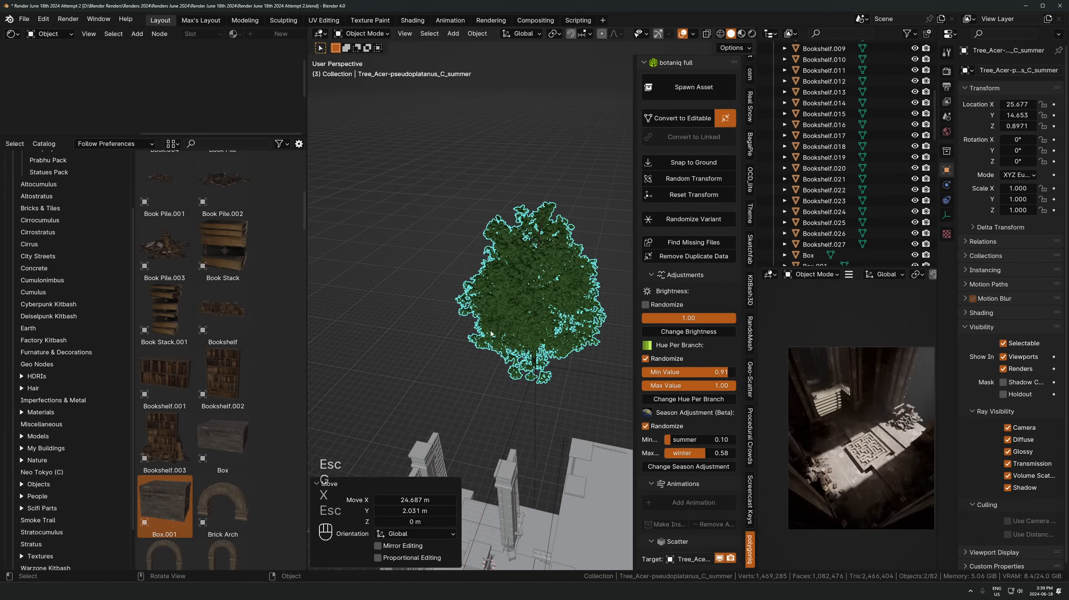
key(y)
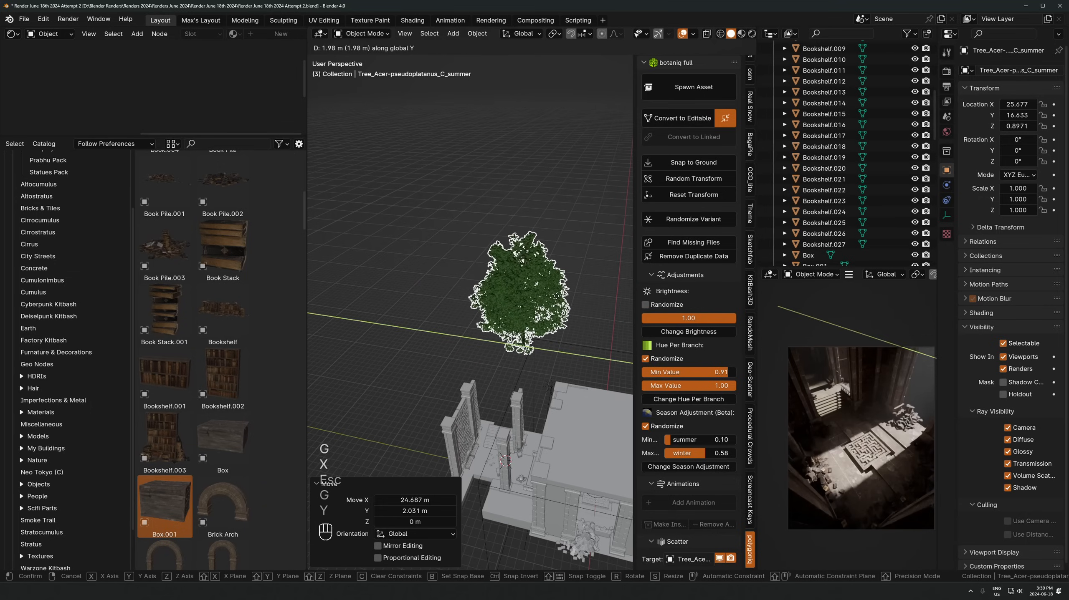
key(Escape)
Frame the tree, hide it in the viewport and disable it in renders
key(n)
key(KP_Decimal)
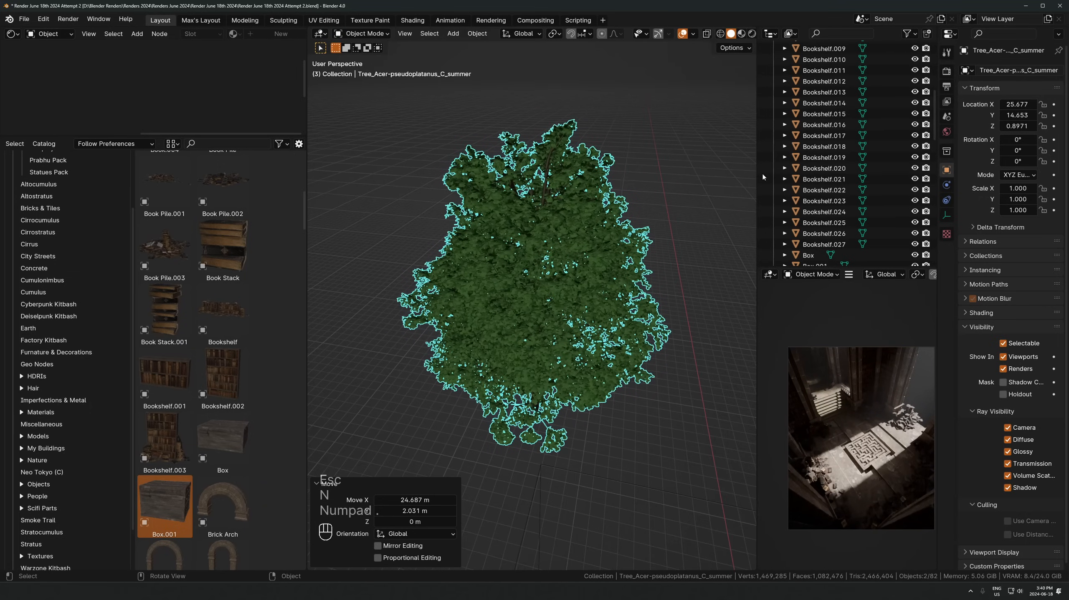
key(KP_Decimal)
scroll(909, 257, down, 1)
click(914, 256)
click(925, 255)
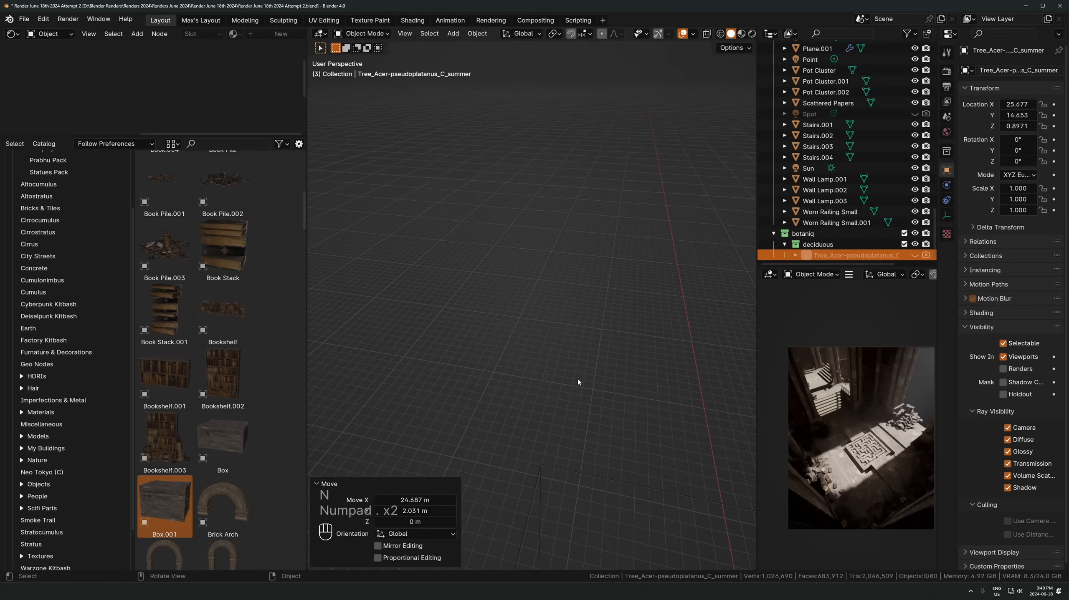
Show the tree in the viewport to snap the 3D cursor to it, and hide it again
click(914, 255)
key(shift+s)
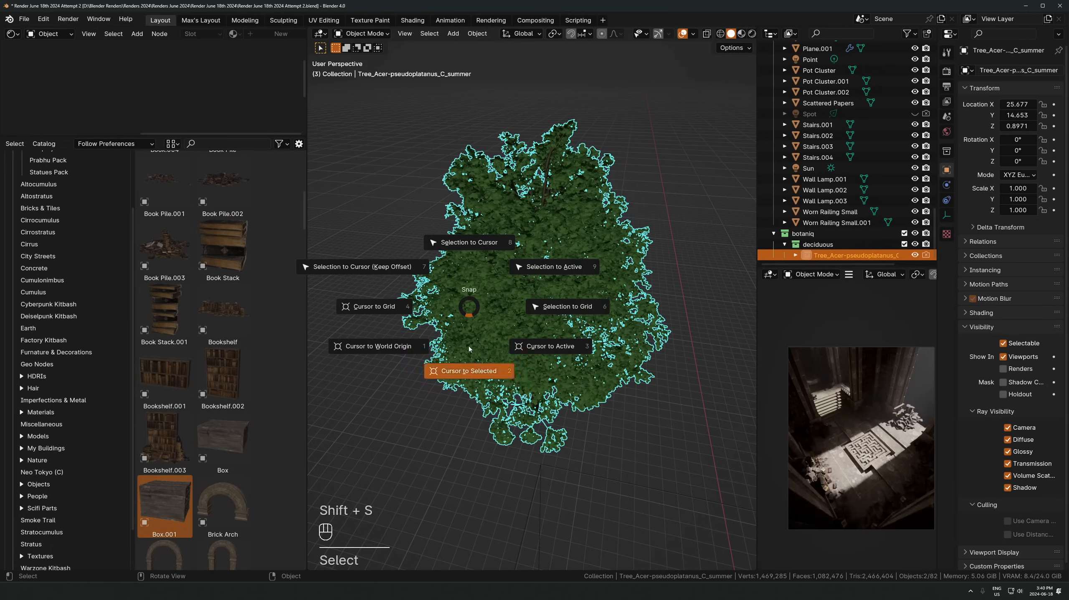
click(469, 373)
click(915, 256)
Add a mesh plane at the 3D cursor and stand it upright by rotating it 90° around Y
key(shift+a)
mouse_move(562, 313)
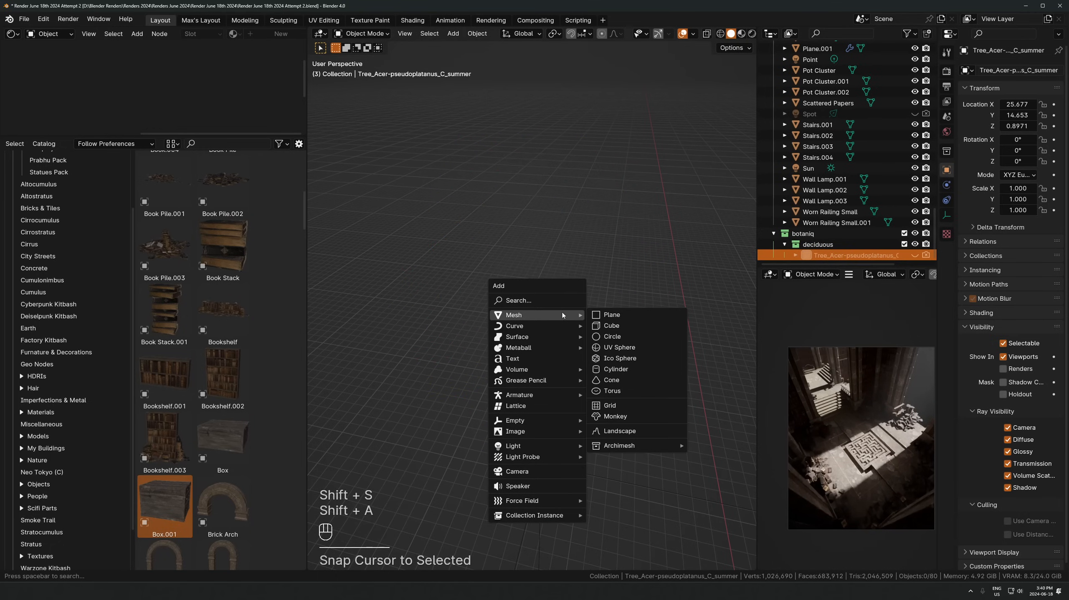
click(611, 317)
text(rx09)
click(598, 338)
scroll(598, 339, down, 5)
key(r)
key(x)
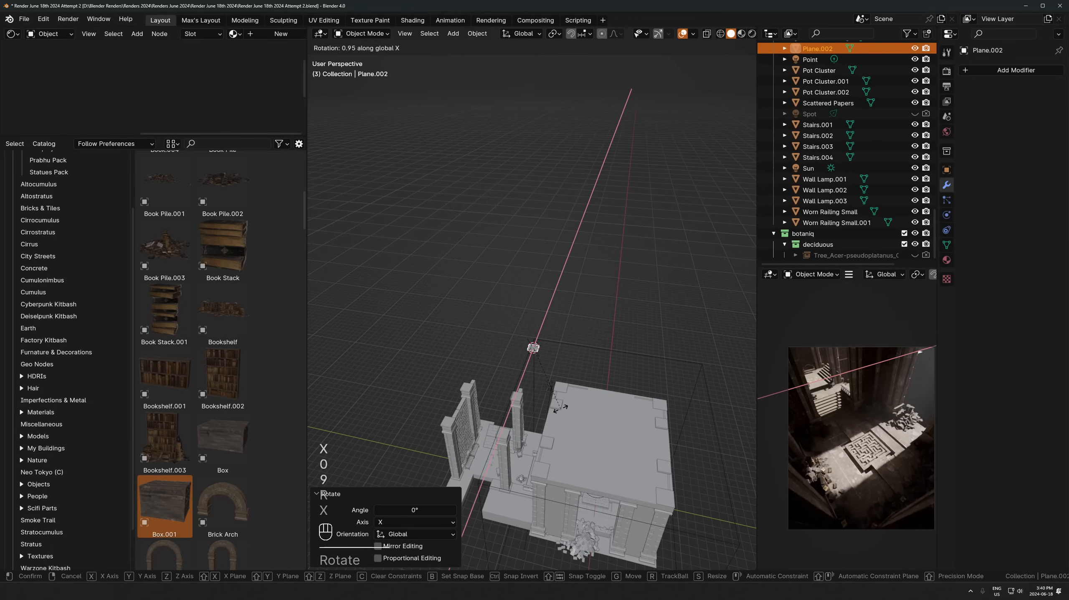
key(Escape)
text(ry90)
key(Return)
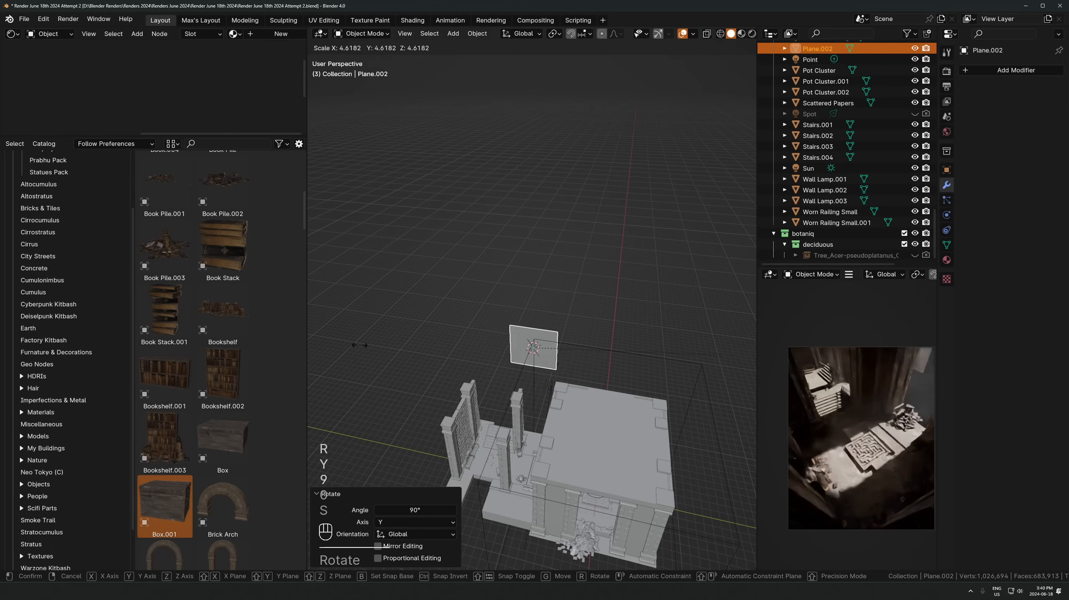
Scale the upright plane up in two passes to a large sheet, using a factor of about 1.378 for the second
key(s)
click(656, 360)
key(s)
click(573, 430)
middle_drag(573, 429, 659, 314)
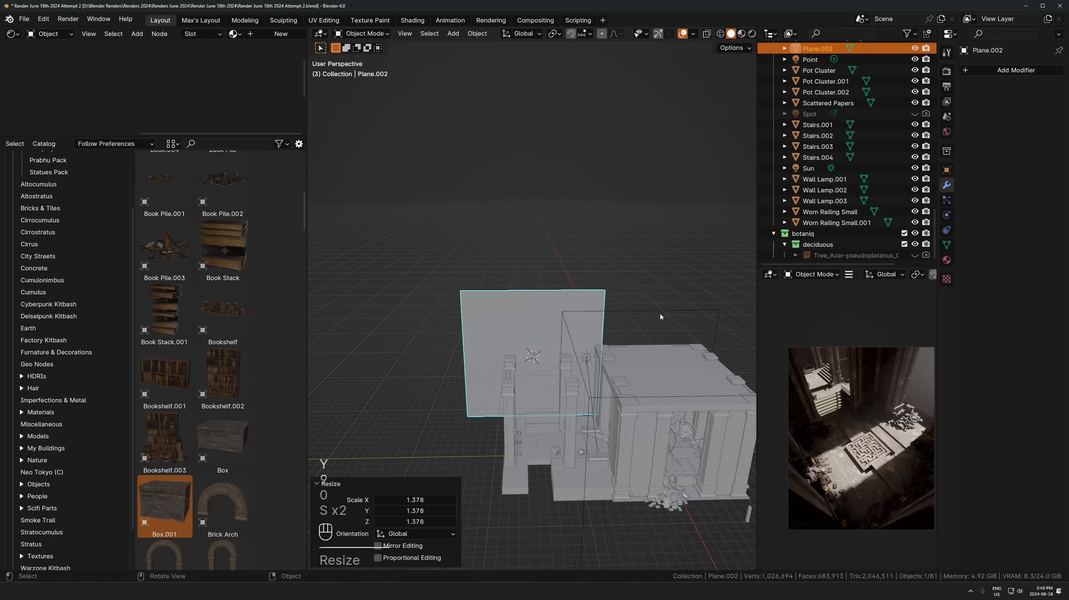
Extend the volume scatter cube along Y by moving its side face outward past the pillared extension
click(646, 328)
key(Tab)
key(3)
click(585, 421)
key(g)
key(y)
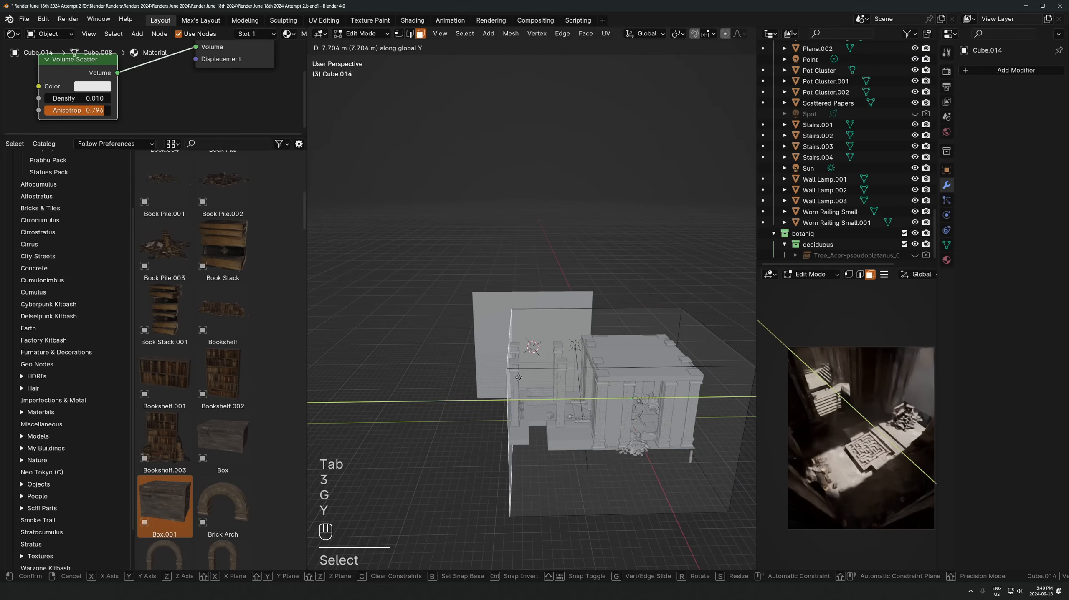
click(560, 405)
key(Tab)
Raise the upright plane about 16.05 m along Z and shift it about 3.07 m along Y
scroll(524, 292, up, 2)
click(523, 292)
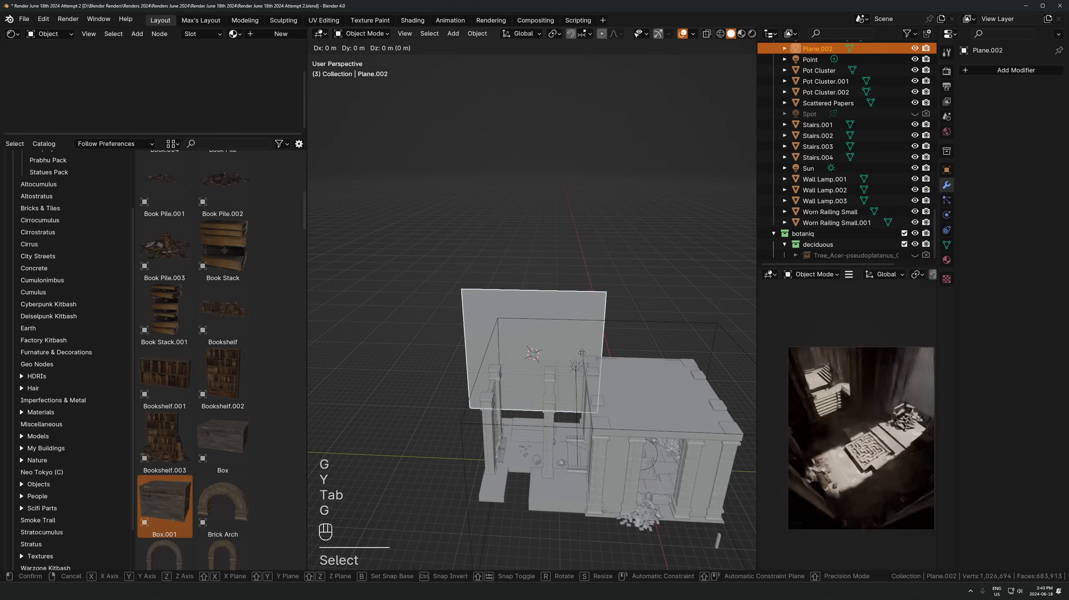
key(g)
key(z)
click(572, 252)
key(g)
key(y)
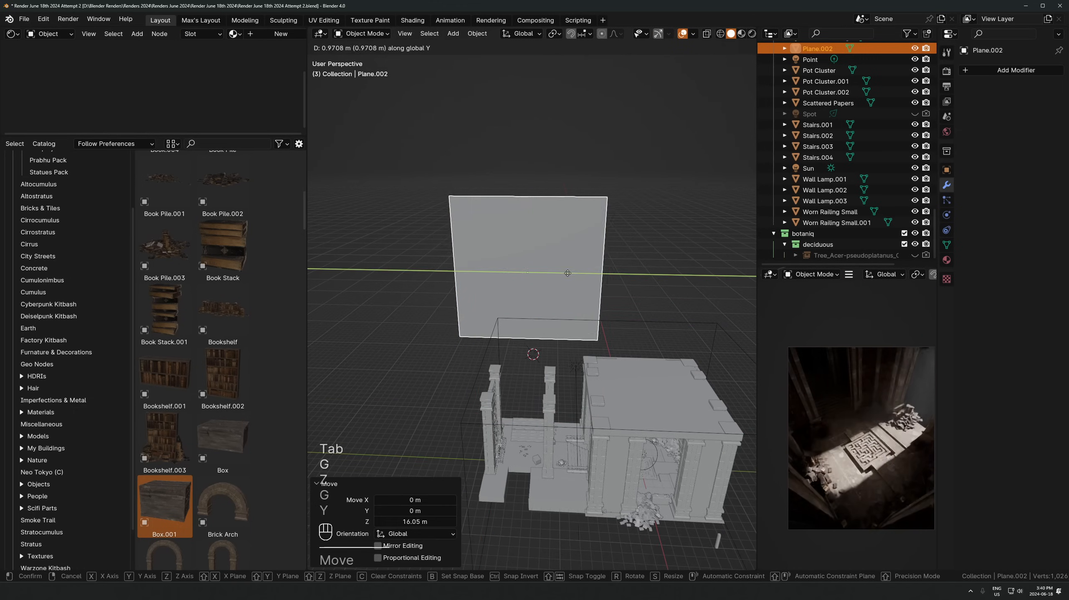
click(496, 272)
middle_drag(496, 272, 442, 274)
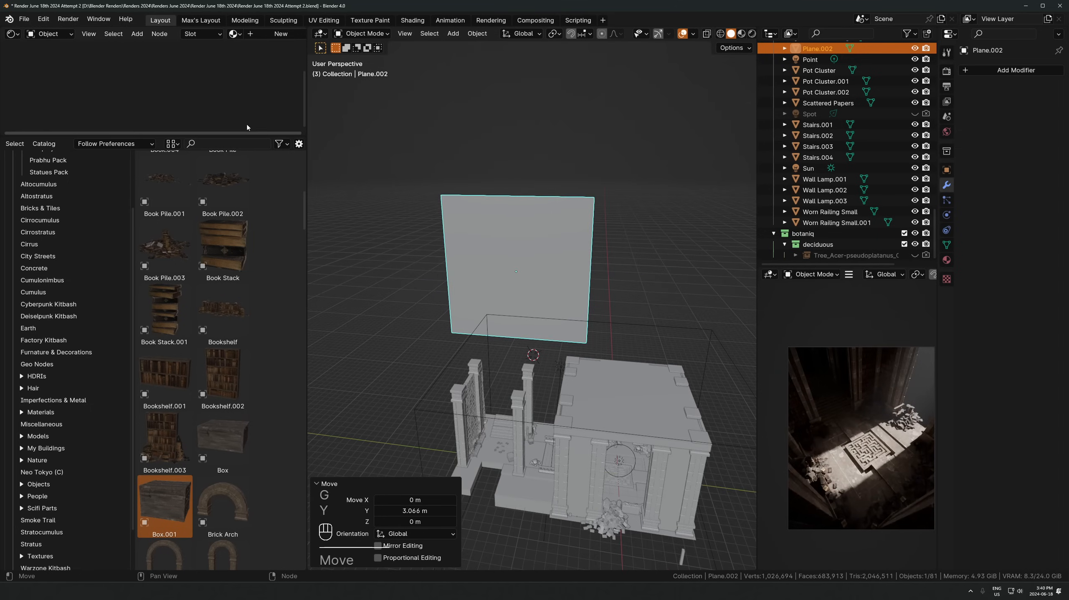
Enlarge the shader editor, save the file and create a new material on the upright plane
drag(247, 133, 252, 278)
drag(308, 181, 400, 181)
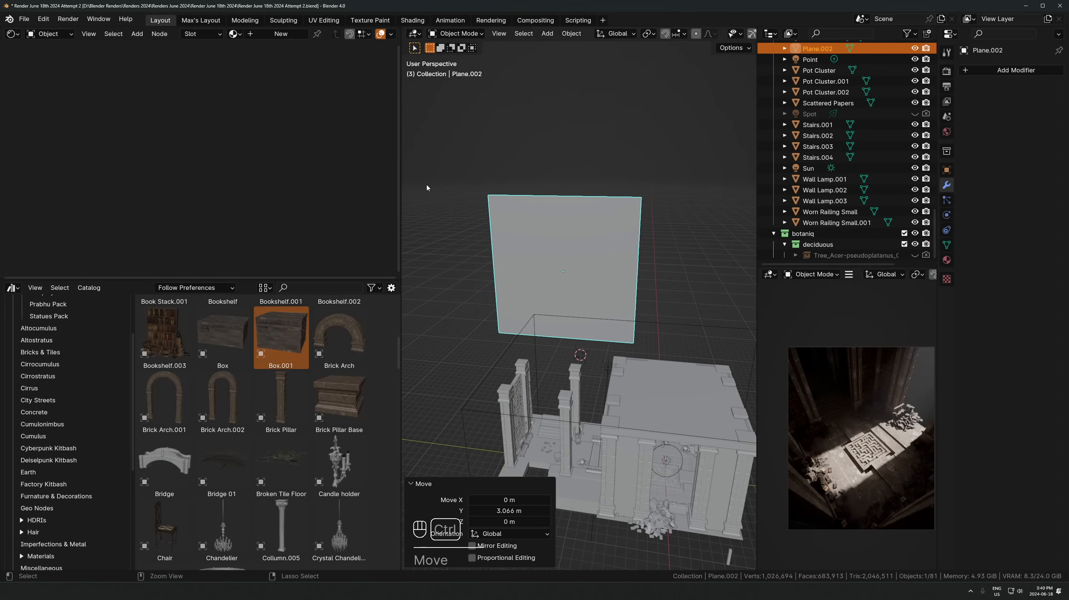
key(ctrl+s)
click(280, 34)
scroll(202, 169, up, 3)
middle_drag(200, 169, 395, 162)
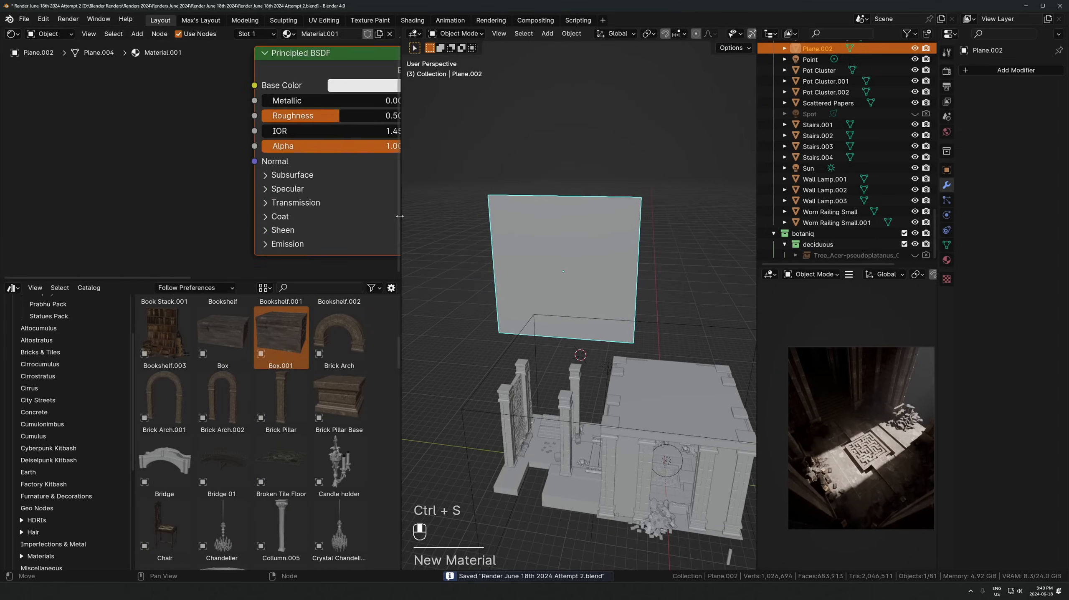
Add a Noise Texture node and connect its Fac output to the Principled BSDF's Alpha
scroll(203, 185, down, 2)
key(shift+a)
click(202, 185)
text(noiase=)
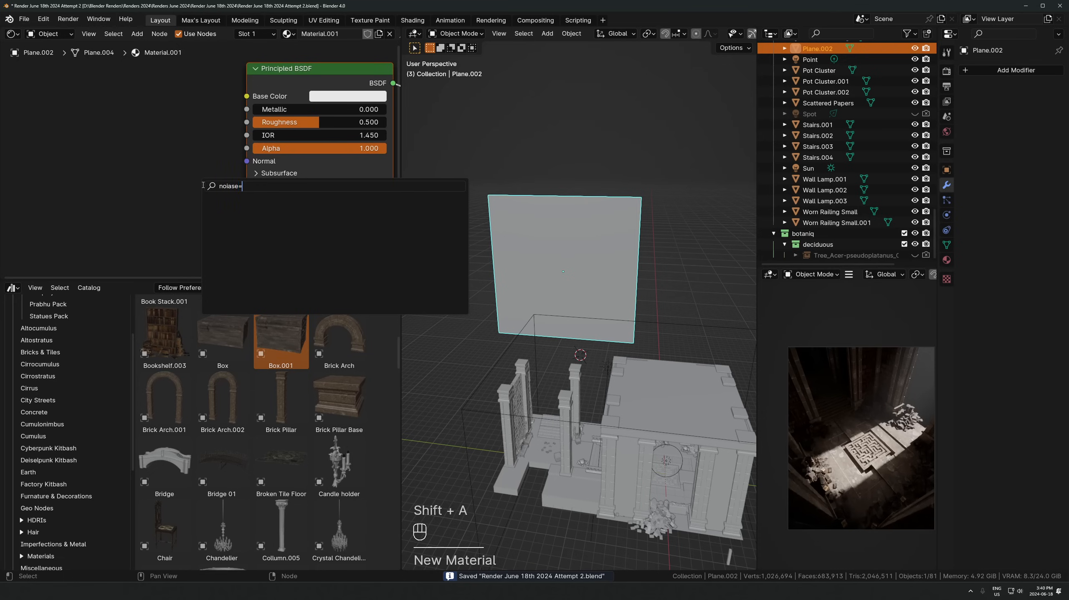
key(BackSpace)
key(BackSpace)
key(BackSpace)
key(BackSpace)
text(se)
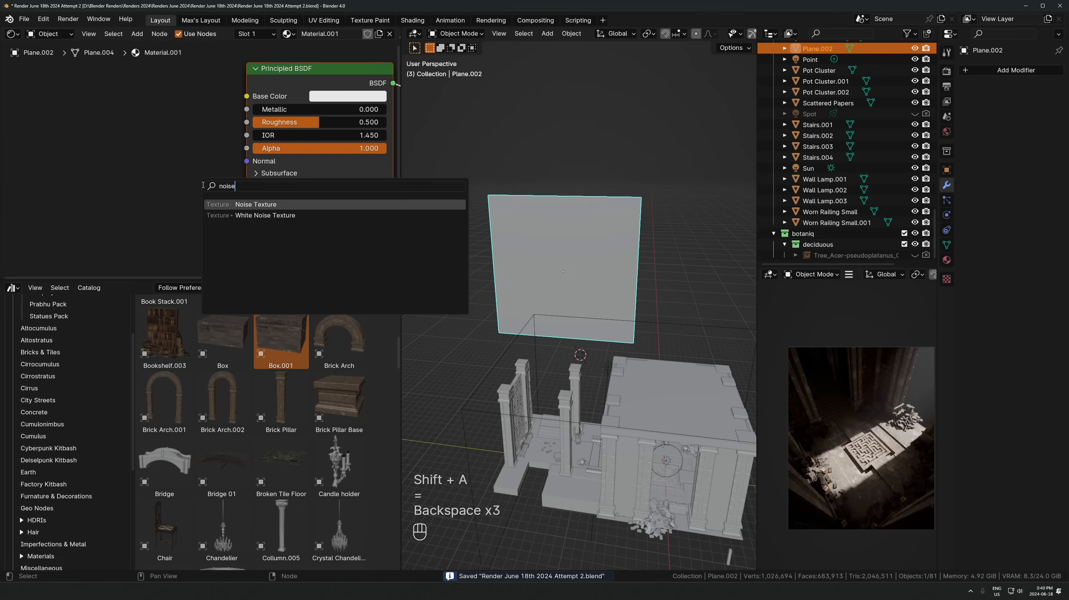
click(253, 205)
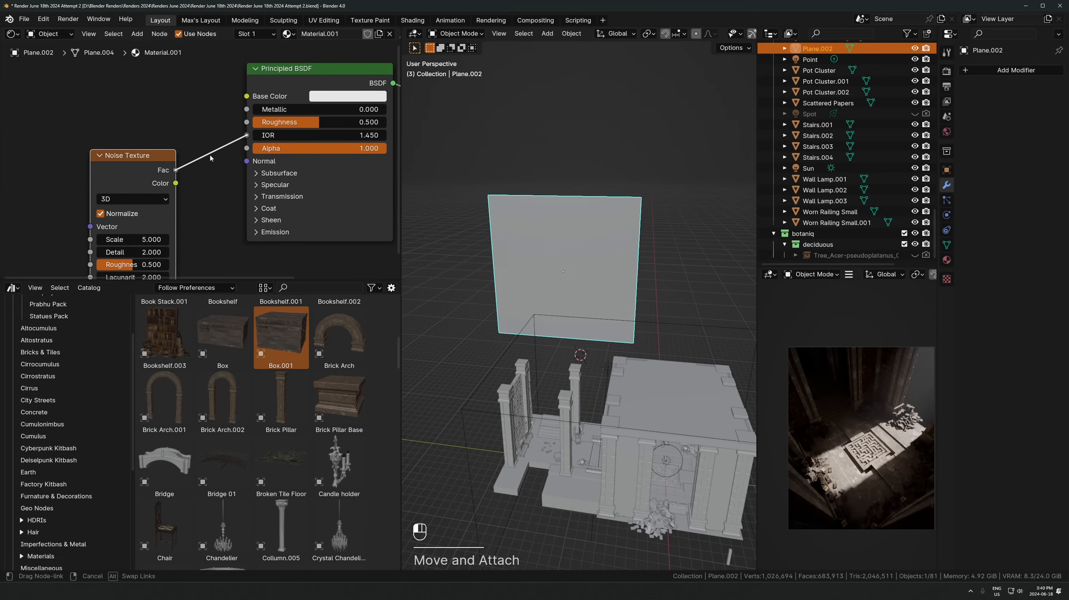
drag(142, 176, 59, 172)
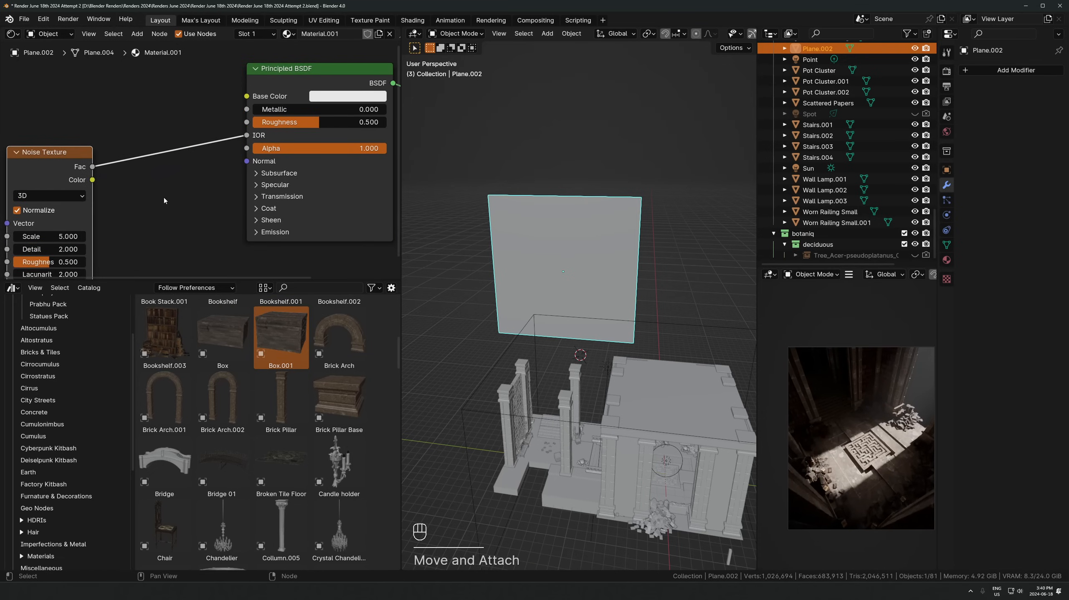
drag(247, 135, 247, 155)
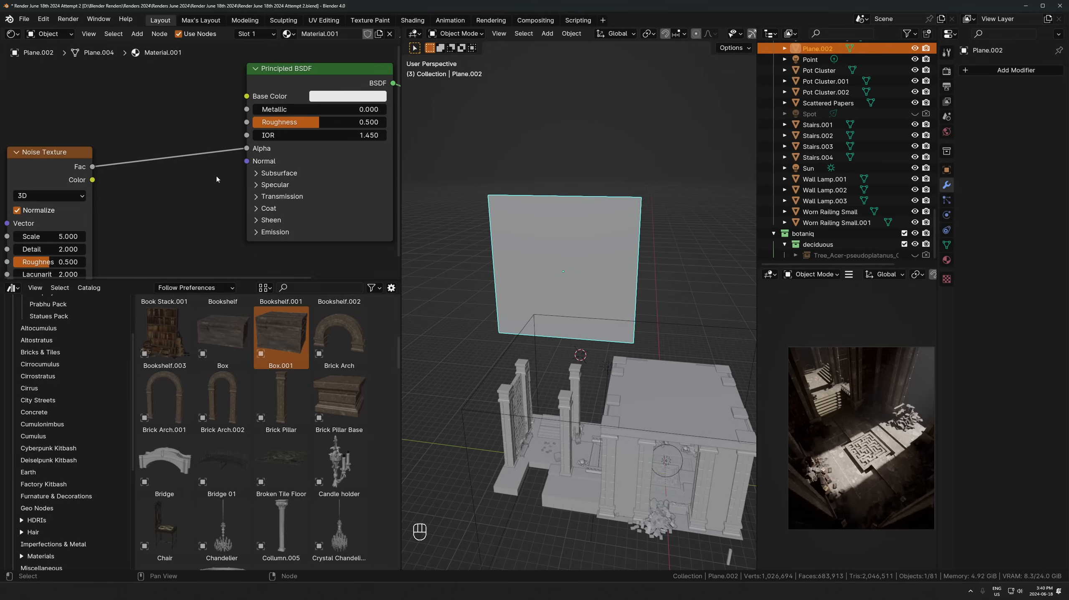
Insert a Color Ramp between the Noise Texture's Fac output and the Principled BSDF's Alpha
key(shift+a)
text(col)
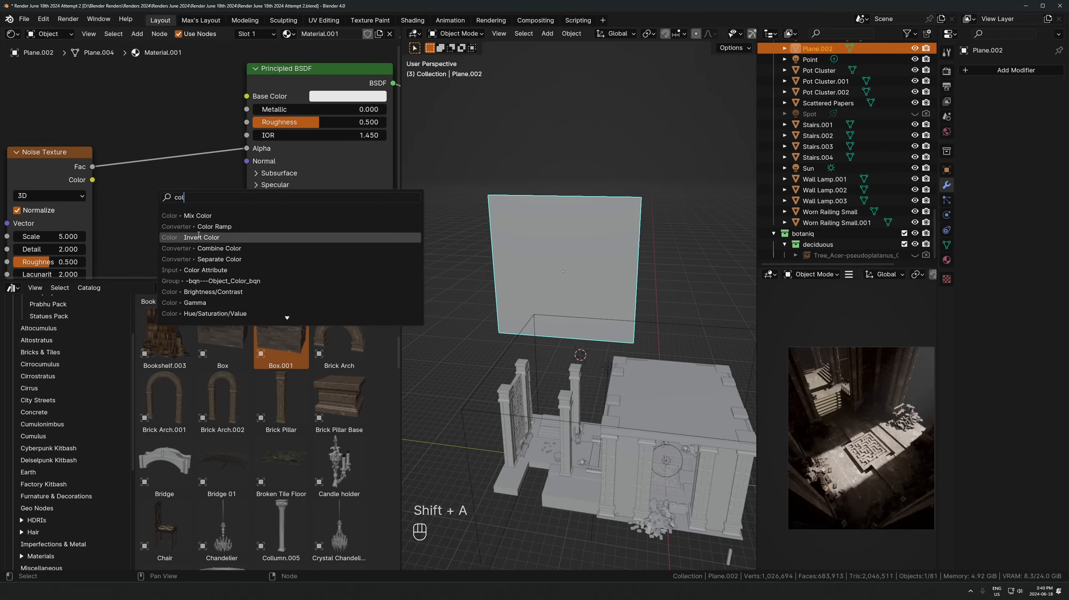
click(185, 228)
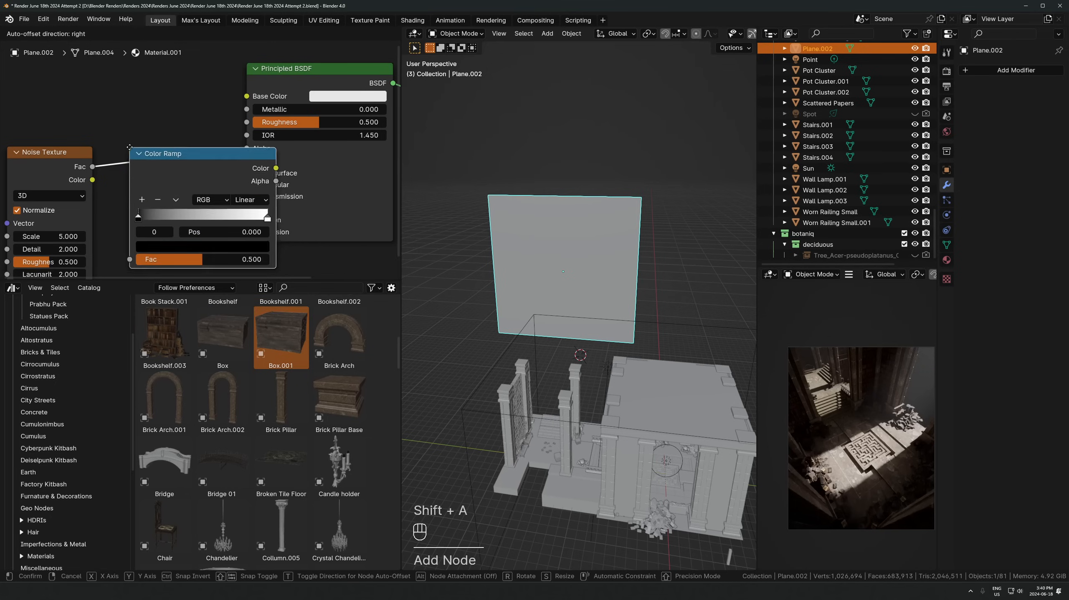
click(152, 214)
Tighten the ramp with the black stop at 0.375 and the white stop pulled inward, using a noise scale of 21.5
mouse_move(151, 214)
mouse_down()
mouse_move(195, 213)
mouse_move(154, 213)
mouse_up()
drag(154, 213, 188, 214)
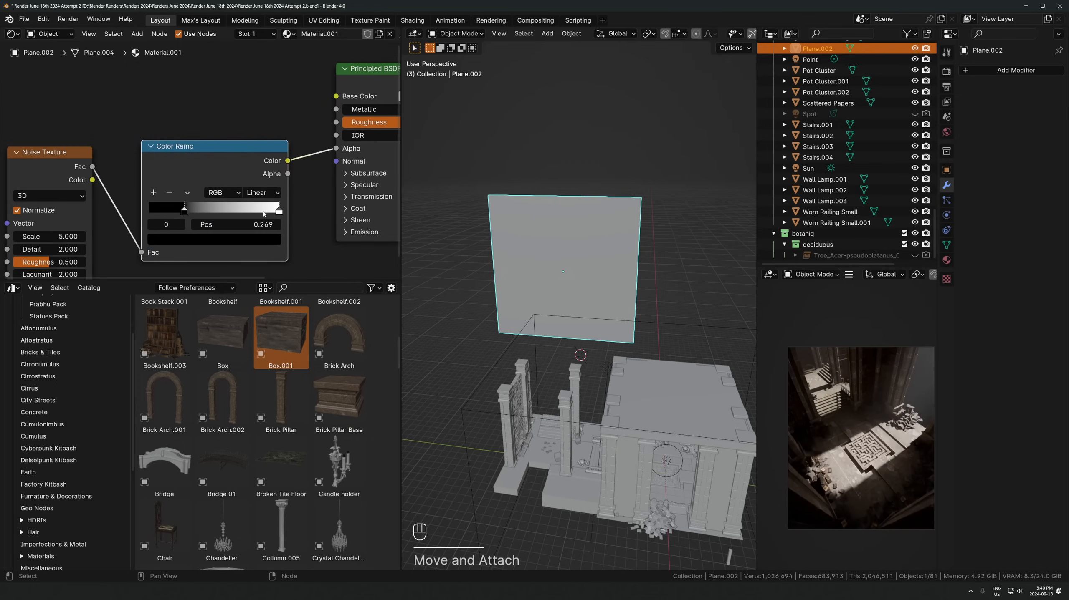
drag(276, 213, 194, 207)
middle_drag(194, 207, 244, 181)
key(KP_Decimal)
key(KP_Decimal)
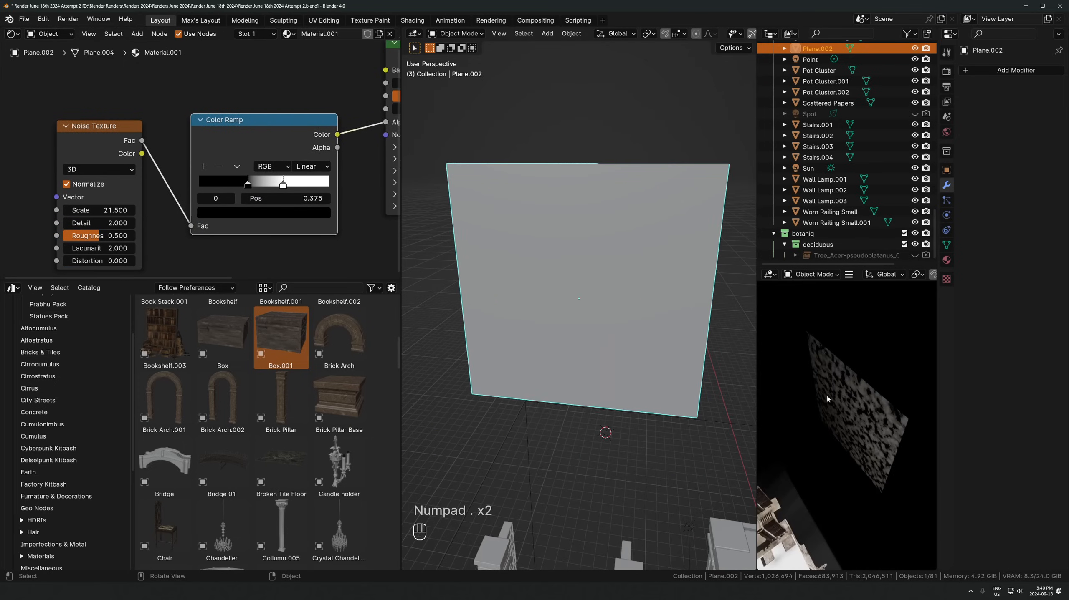
Pull the Color Ramp's stops closer together, placing the black stop at 0.396 and the white stop slightly further inward
middle_drag(827, 395, 908, 427)
key(g)
key(Escape)
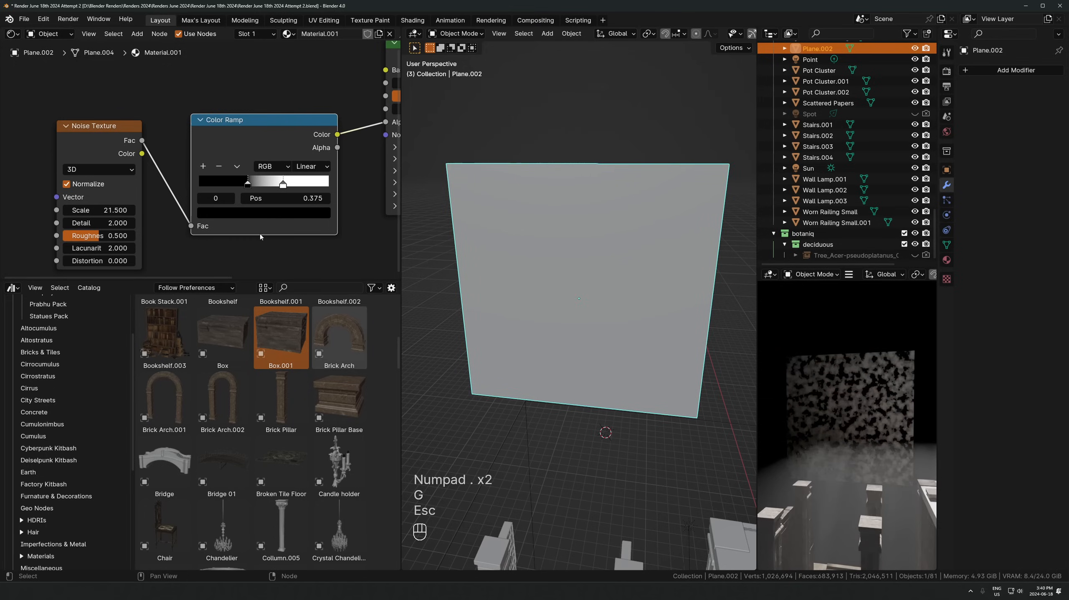
drag(283, 184, 277, 183)
drag(248, 185, 250, 185)
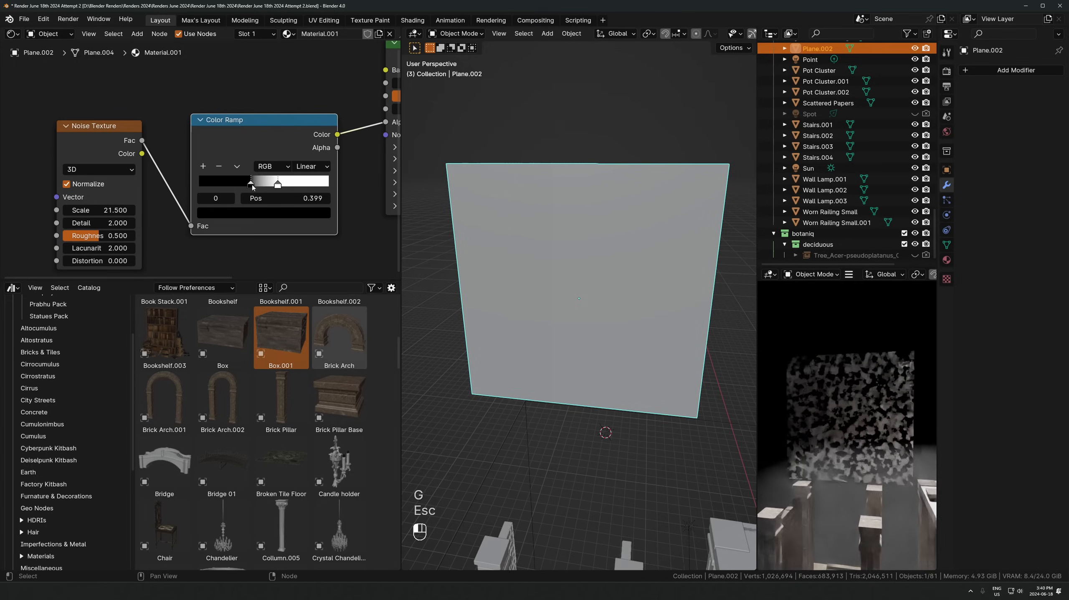
Adjust the Noise Texture's scale to 24.6 while checking the light through the camera
mouse_move(116, 224)
mouse_down()
mouse_move(91, 224)
mouse_move(116, 223)
mouse_move(100, 219)
mouse_up()
drag(101, 214, 72, 213)
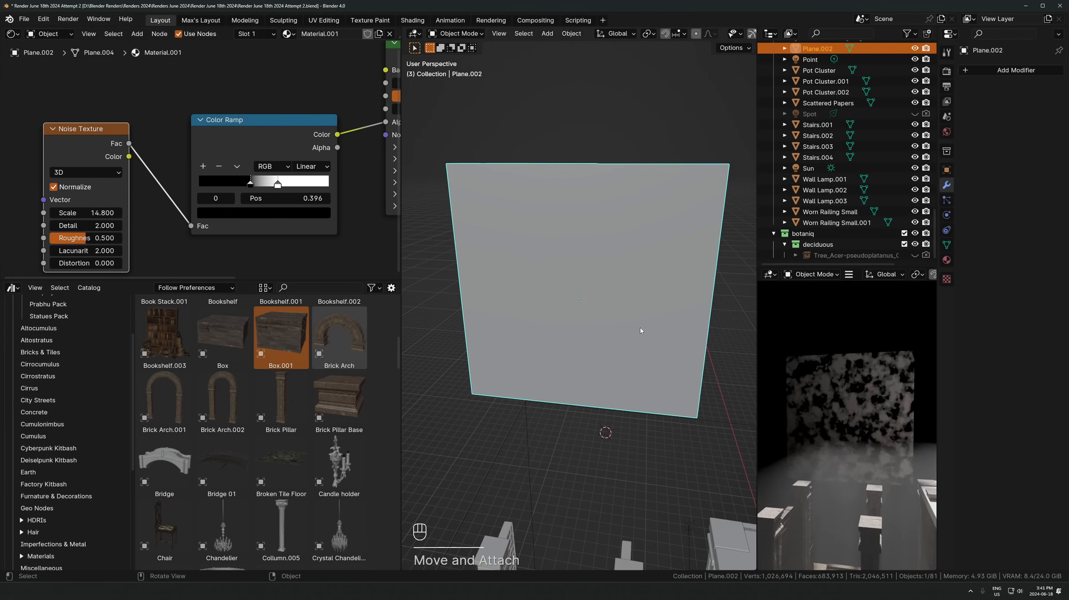
key(KP_0)
key(KP_0)
scroll(91, 227, up, 3)
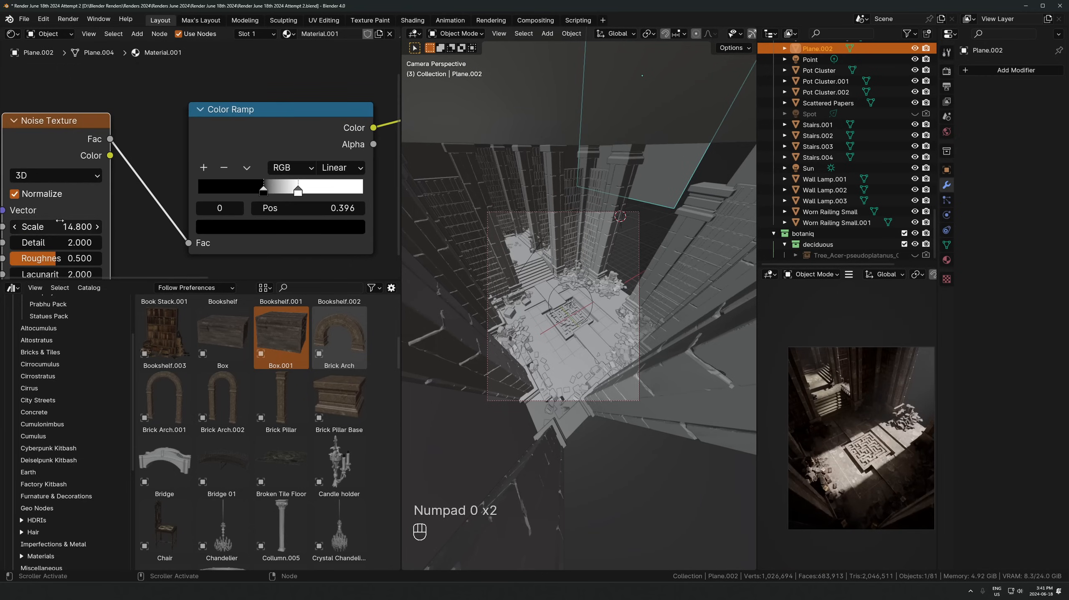
drag(63, 227, 119, 227)
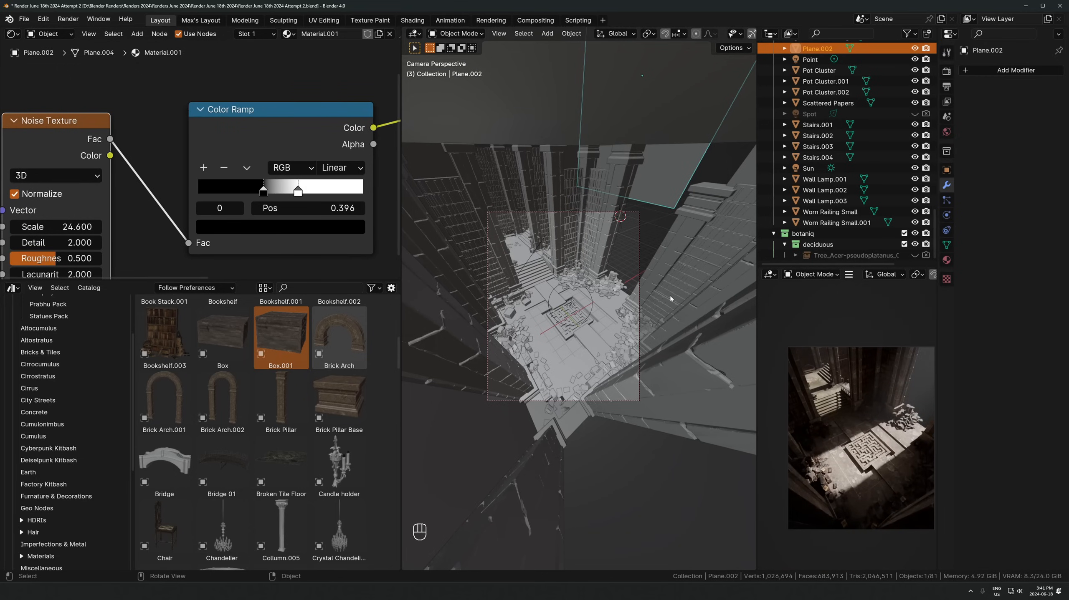
Select the Sun light and reduce its angle to 1.12° for sharper shadows
middle_drag(646, 265, 597, 318)
scroll(567, 303, up, 5)
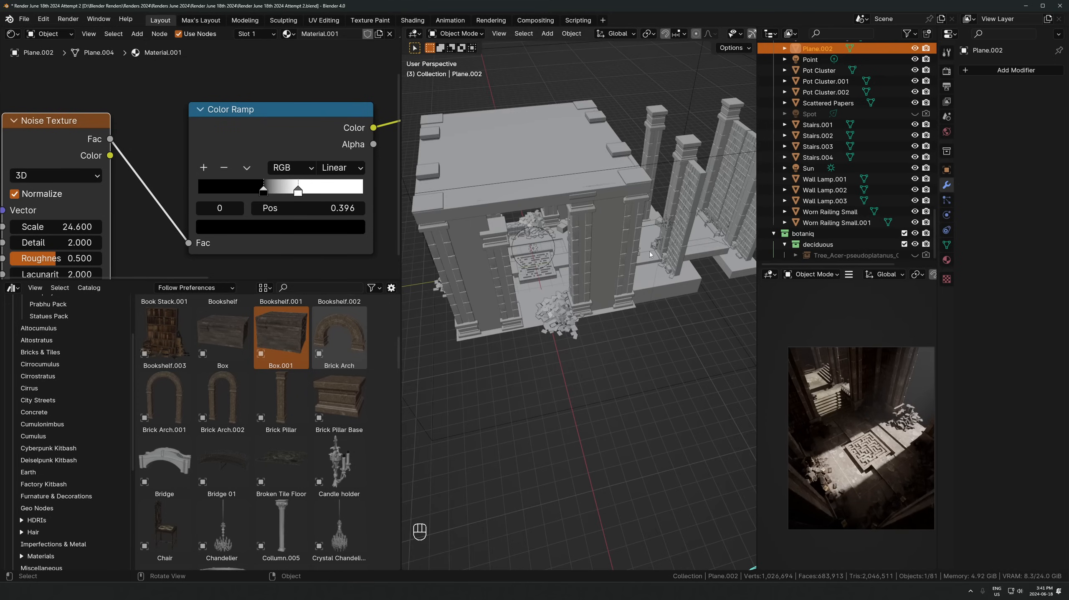
click(664, 226)
click(947, 216)
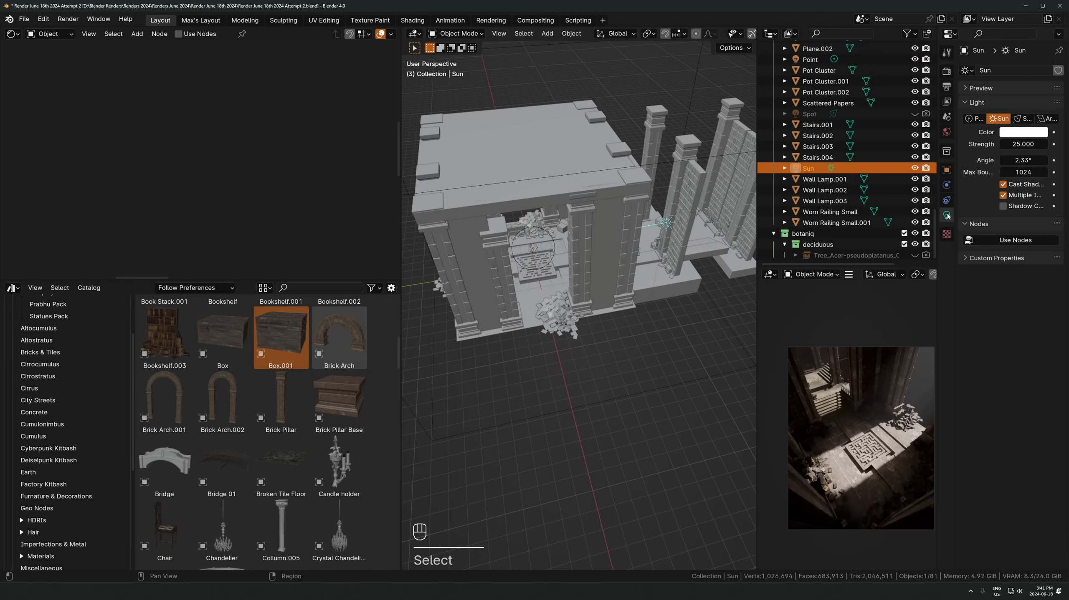
mouse_move(1023, 160)
shift+mouse_down()
mouse_move(1007, 160)
mouse_move(1007, 174)
mouse_move(984, 160)
mouse_move(1027, 160)
shift+mouse_up()
Select the noise plane outside and fine-tune its Color Ramp with the black stop at 0.378
scroll(596, 221, down, 7)
middle_drag(597, 221, 682, 226)
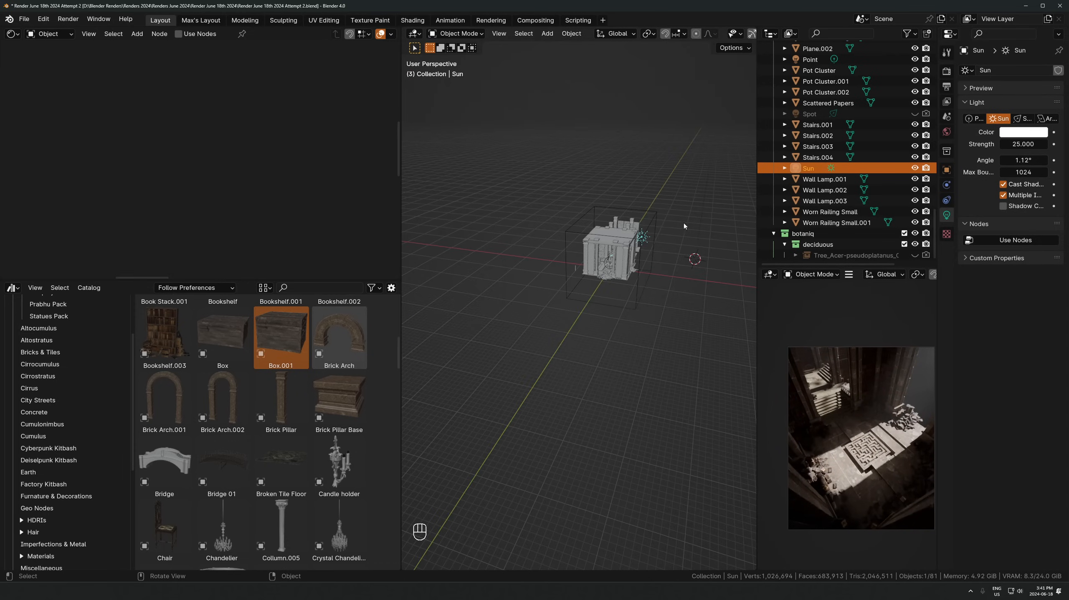
click(682, 225)
middle_drag(647, 272, 704, 290)
middle_drag(255, 204, 262, 144)
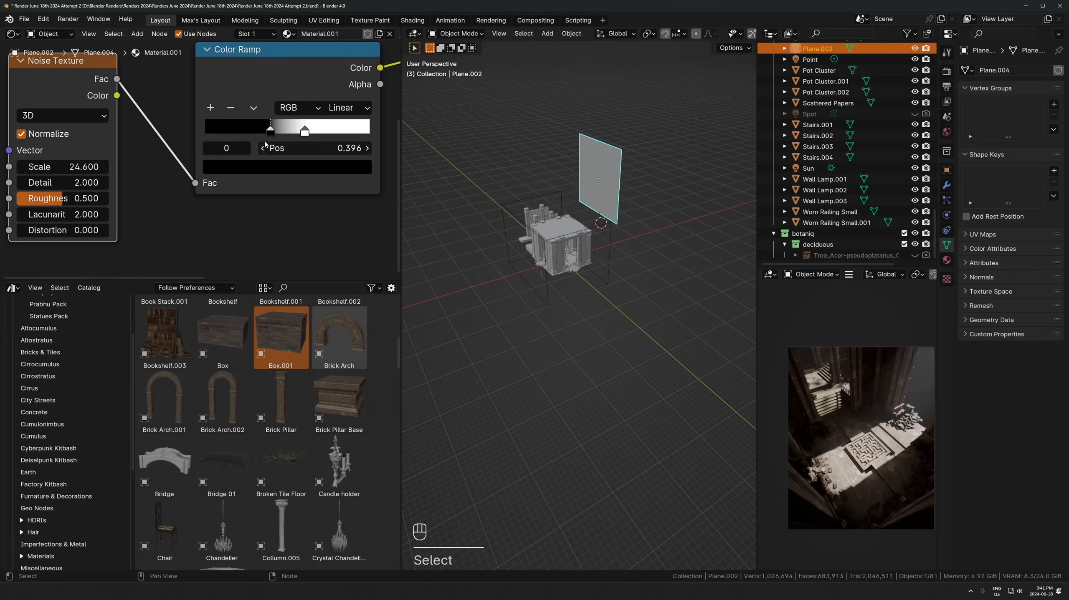
mouse_move(270, 130)
mouse_down()
mouse_move(328, 133)
mouse_move(274, 140)
mouse_up()
key(ctrl+z)
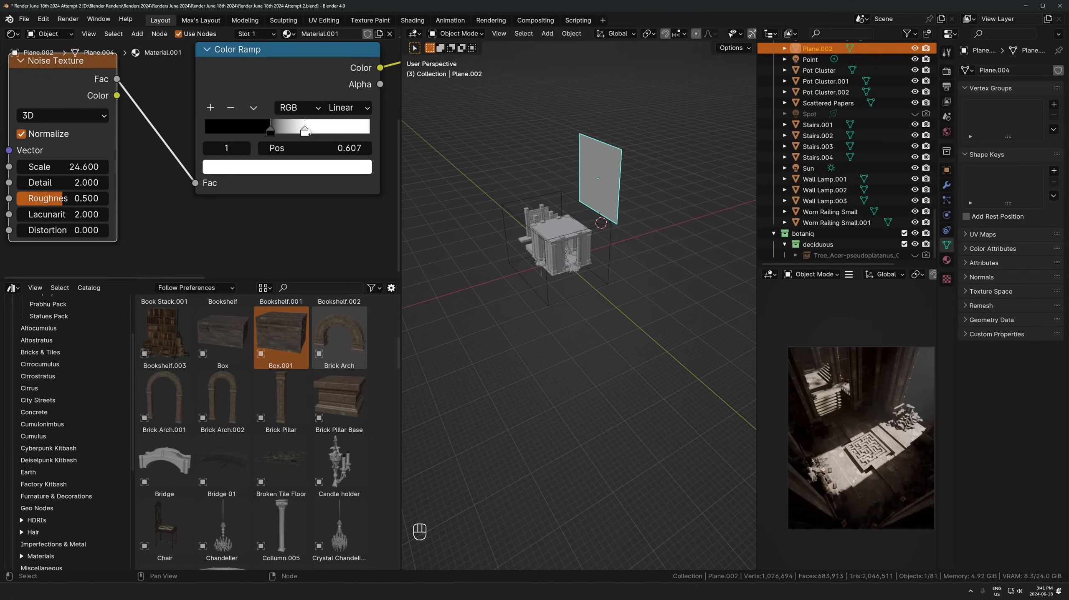
drag(309, 132, 267, 132)
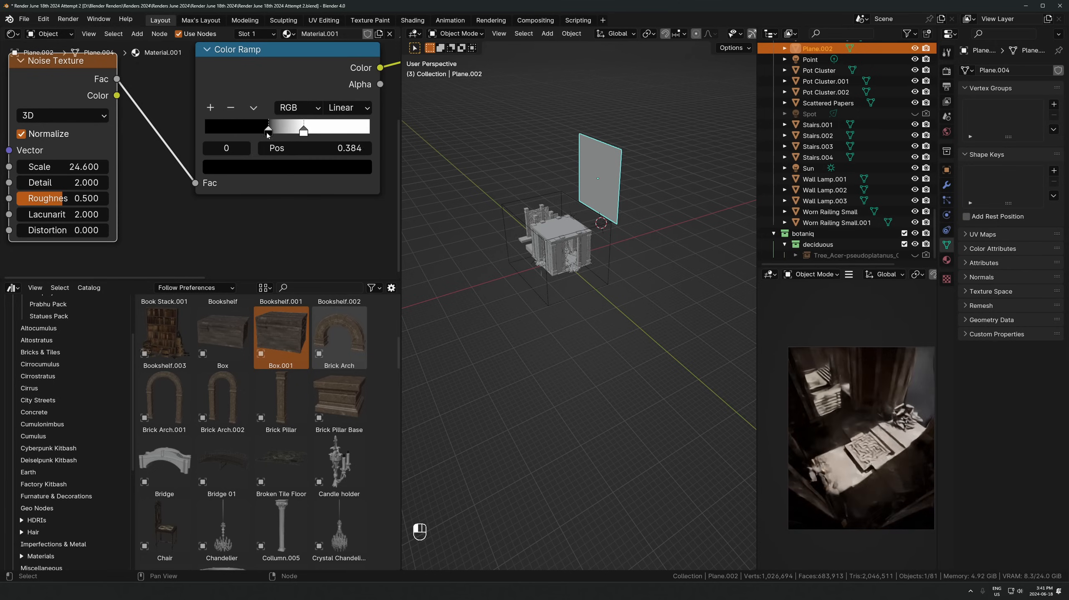
Hide the noise plane from viewport and render, and reveal the hidden deciduous tree
key(KP_Decimal)
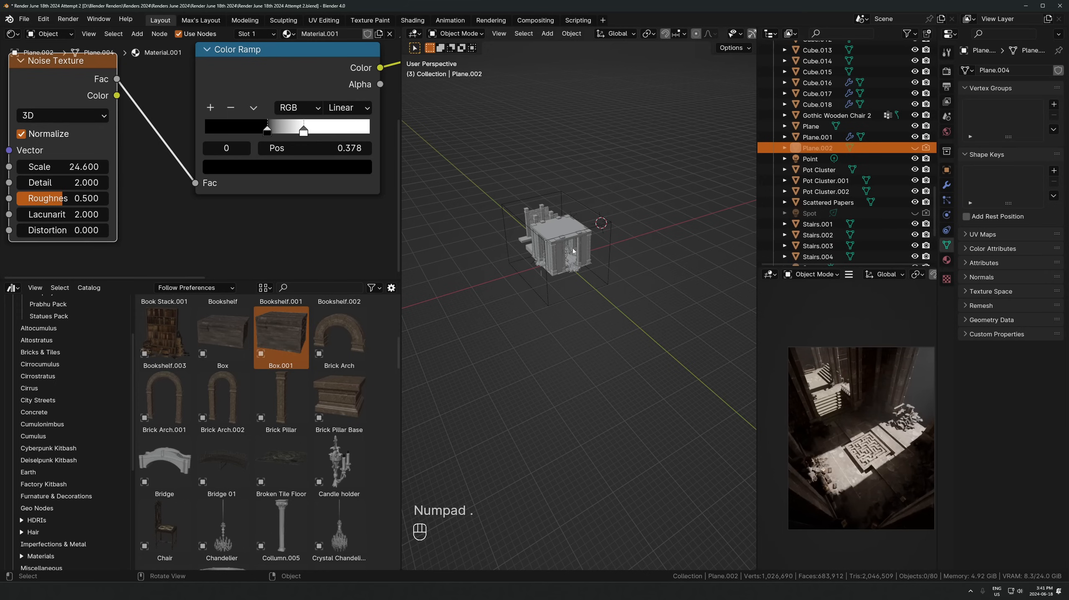
scroll(576, 227, up, 4)
scroll(891, 224, down, 4)
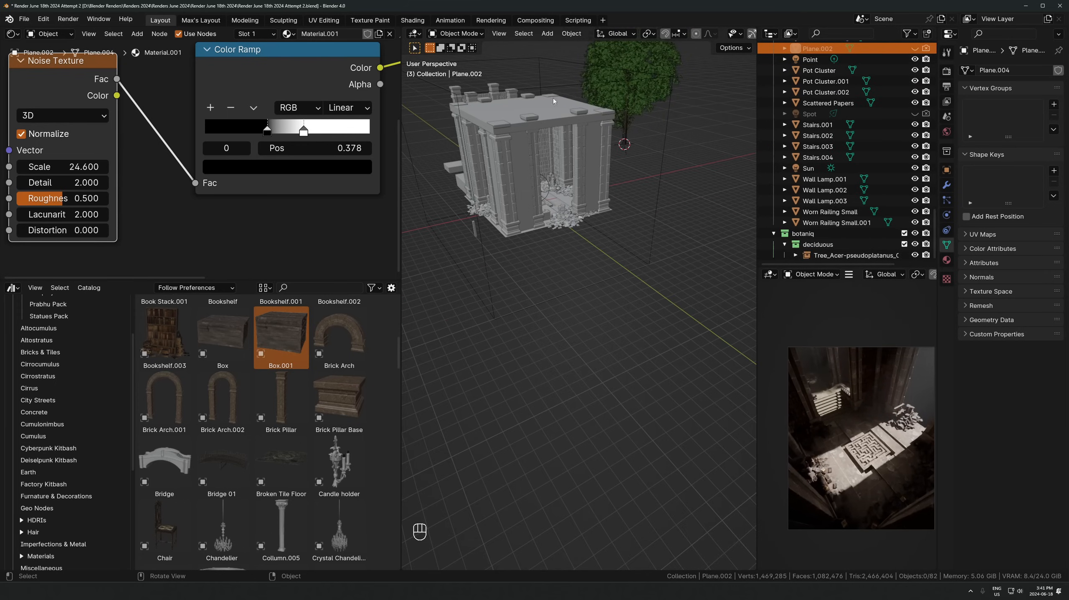
Delete the green Acer pseudoplatanus tree behind the building
click(622, 84)
key(KP_Decimal)
key(x)
Spawn the Alnus glutinosa (A) autumn tree from botaniq's deciduous category
key(n)
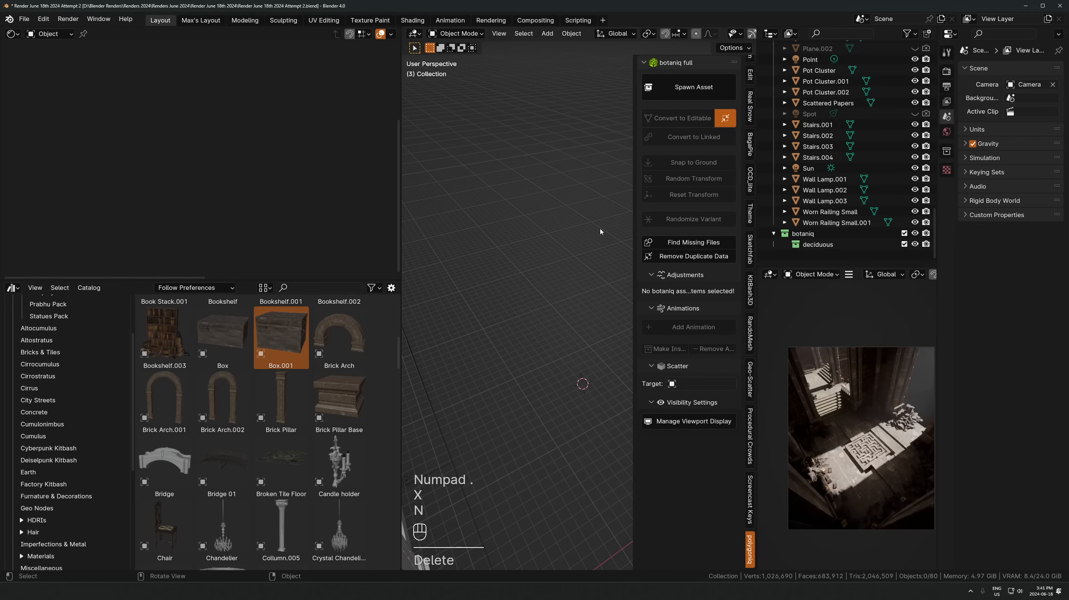
click(686, 87)
click(688, 191)
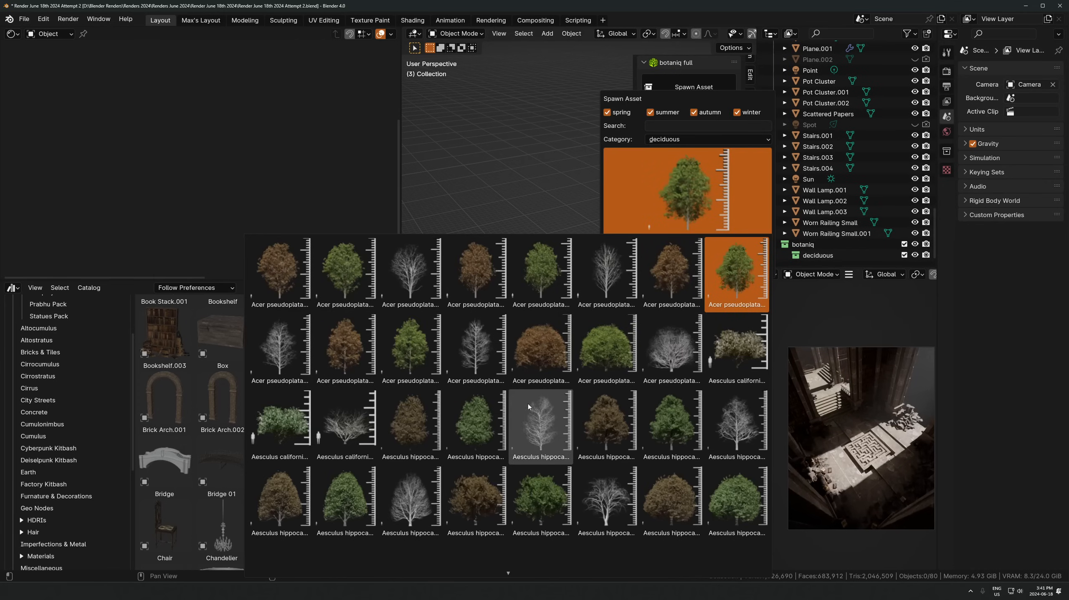
scroll(445, 544, down, 3)
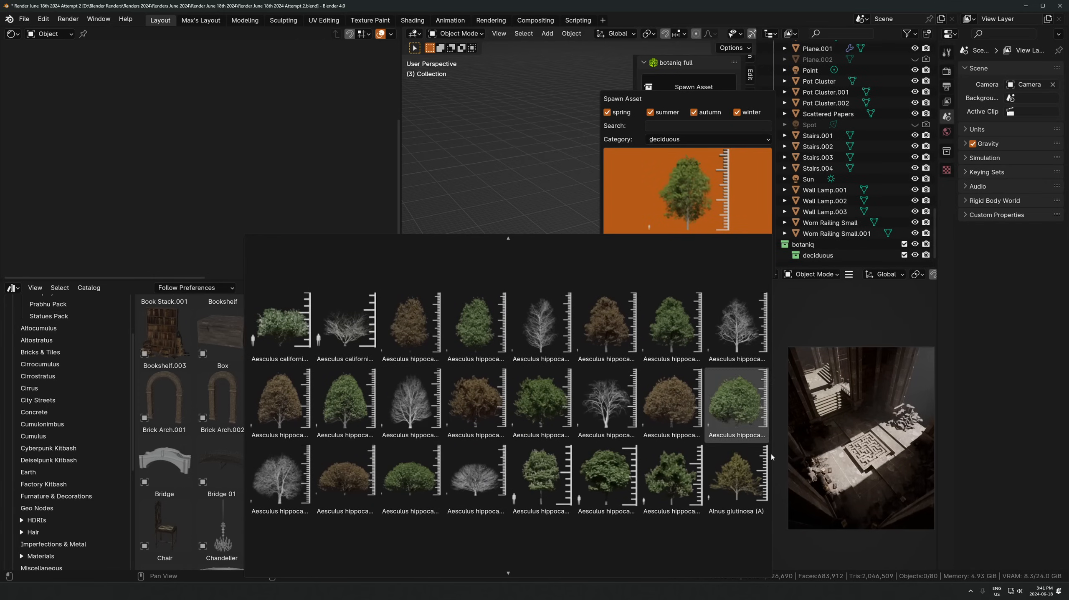
click(749, 467)
click(689, 269)
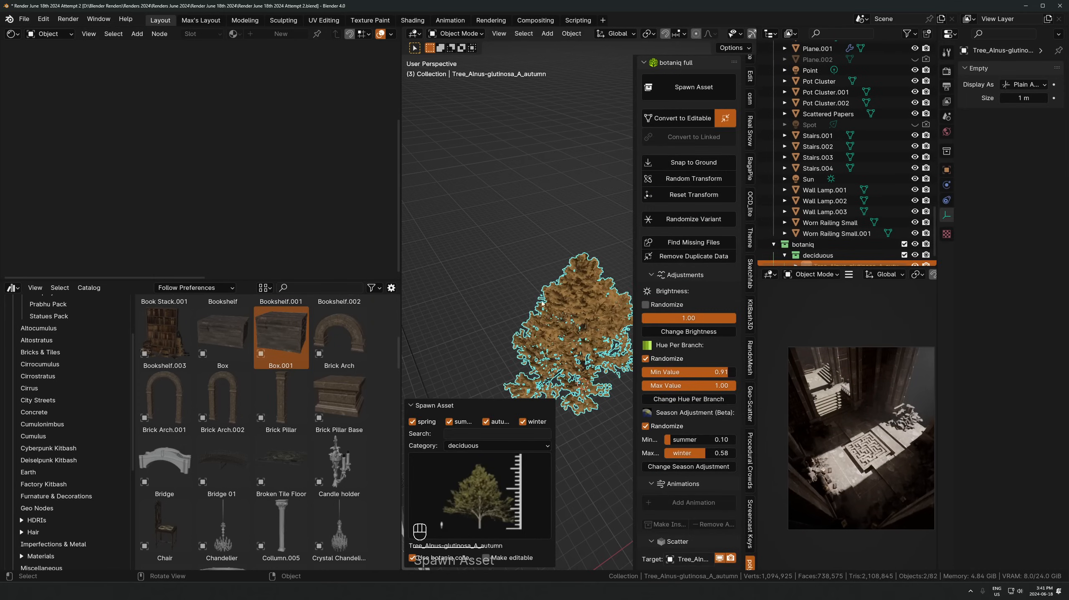
In camera view, shift the autumn tree horizontally by about 4.5 m in X and 19.5 m in Y
key(KP_0)
key(g)
key(z)
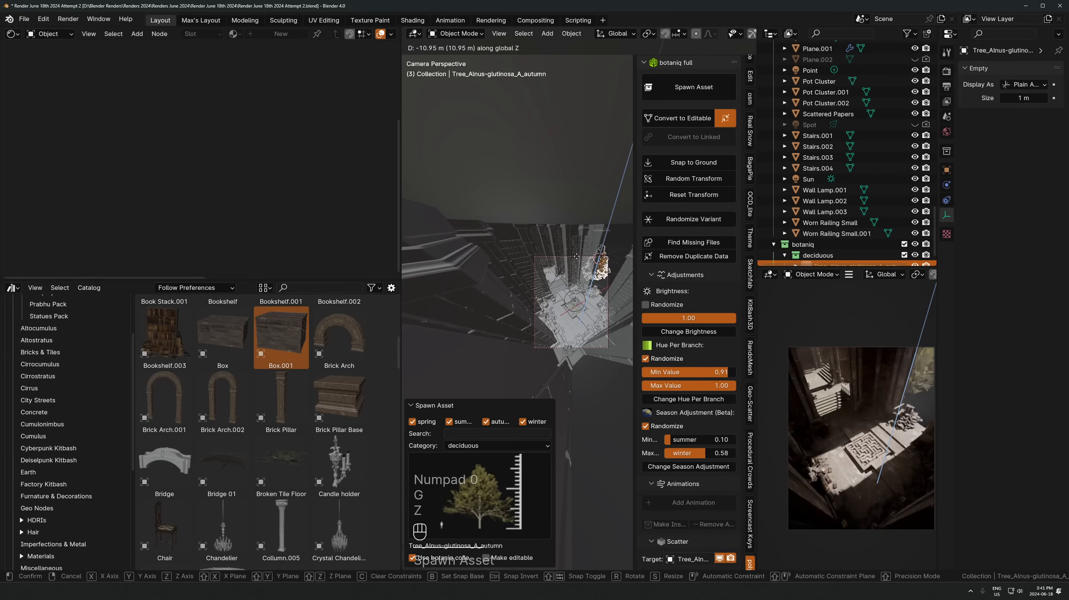
key(shift+z)
click(554, 262)
From the top view, bring the tree beside the hall's stair wing, about -16.5 m in X and -20.7 m in Y
key(KP_7)
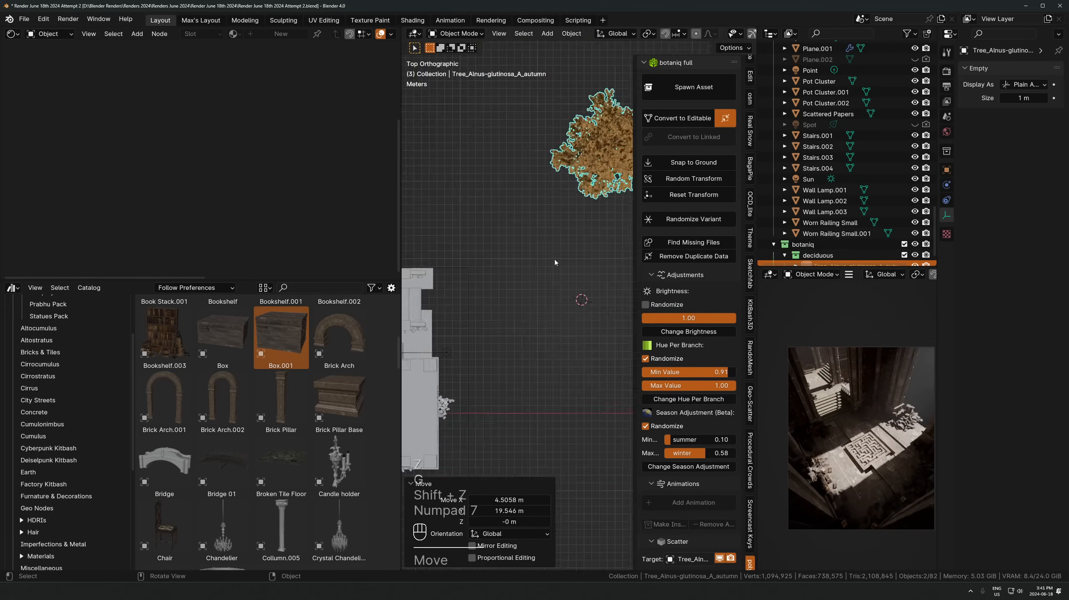
scroll(620, 256, down, 5)
key(n)
scroll(579, 272, up, 4)
key(g)
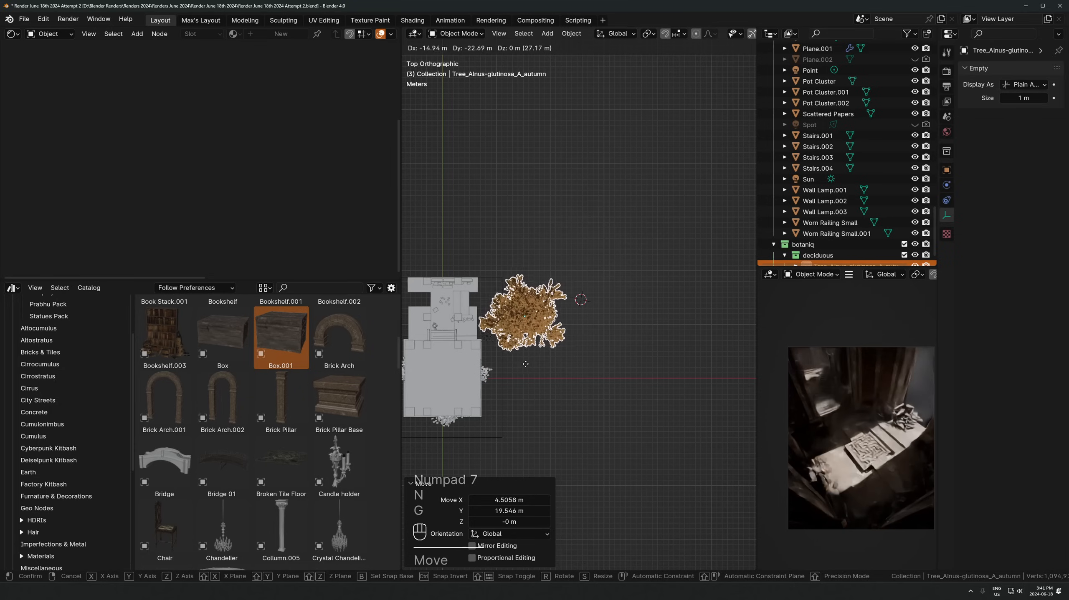
click(519, 354)
Raise the tree about 0.23 m and shift it about 5.5 m along Y, judging by the camera render
key(KP_0)
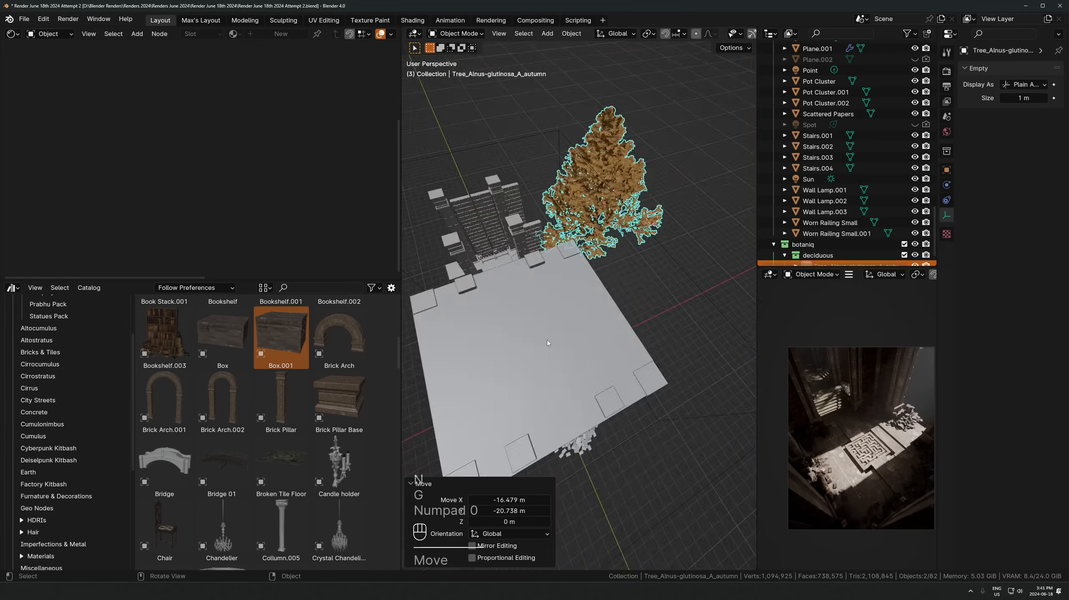
key(g)
key(z)
click(578, 251)
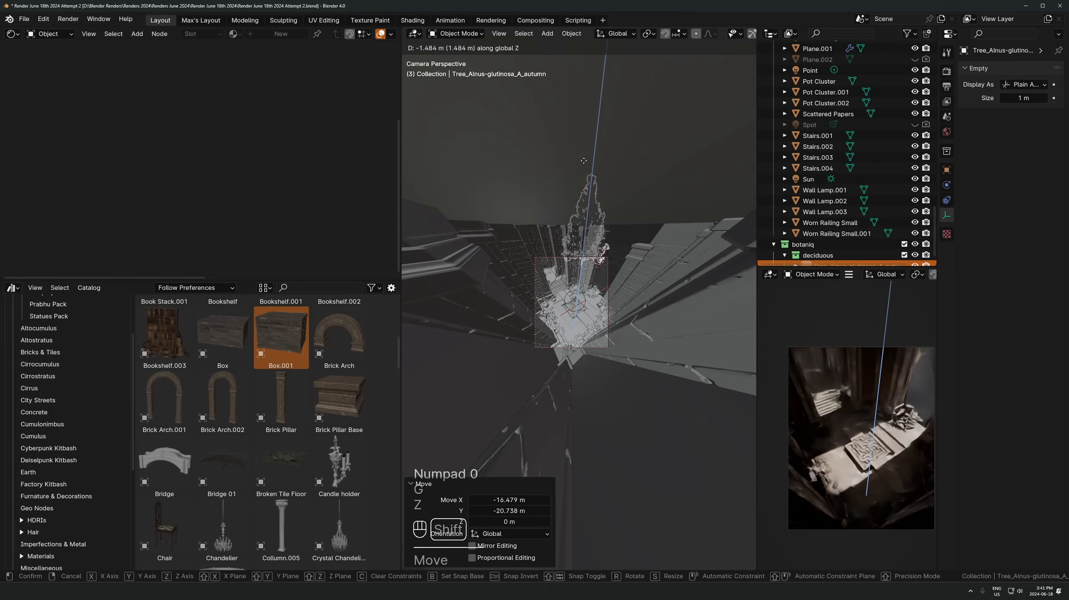
key(g)
key(y)
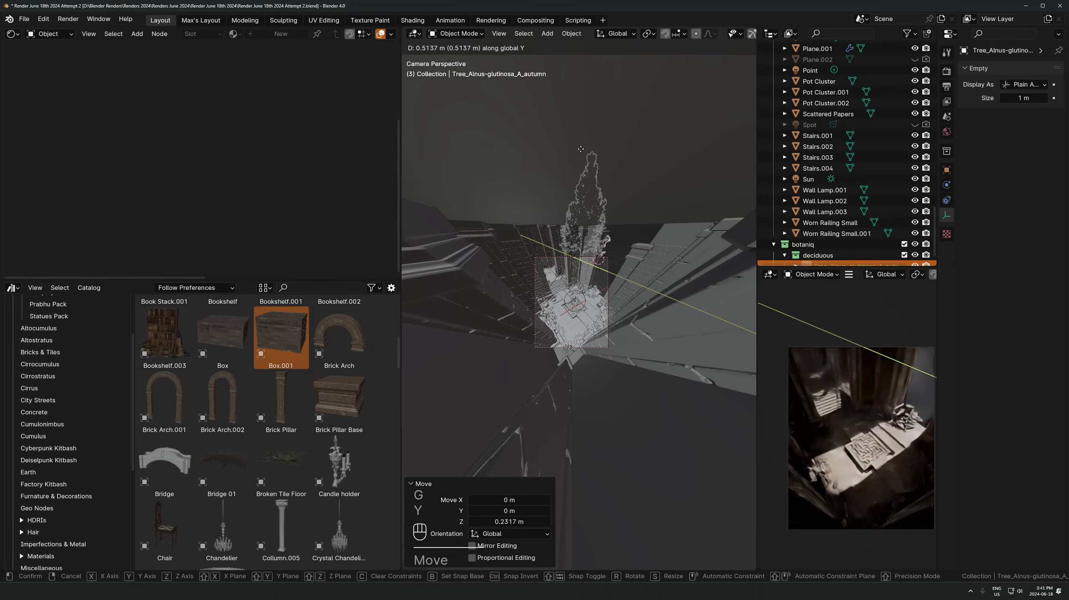
click(575, 156)
Move the tree back about 1.74 m along Y while inspecting its shadow in the rendered view
scroll(870, 420, up, 4)
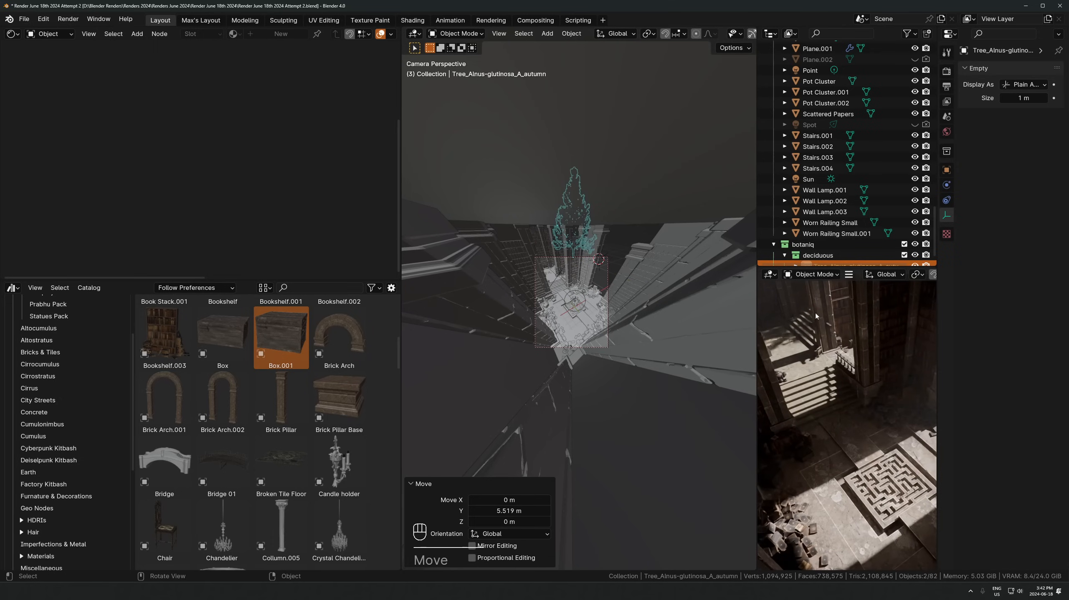
key(g)
key(y)
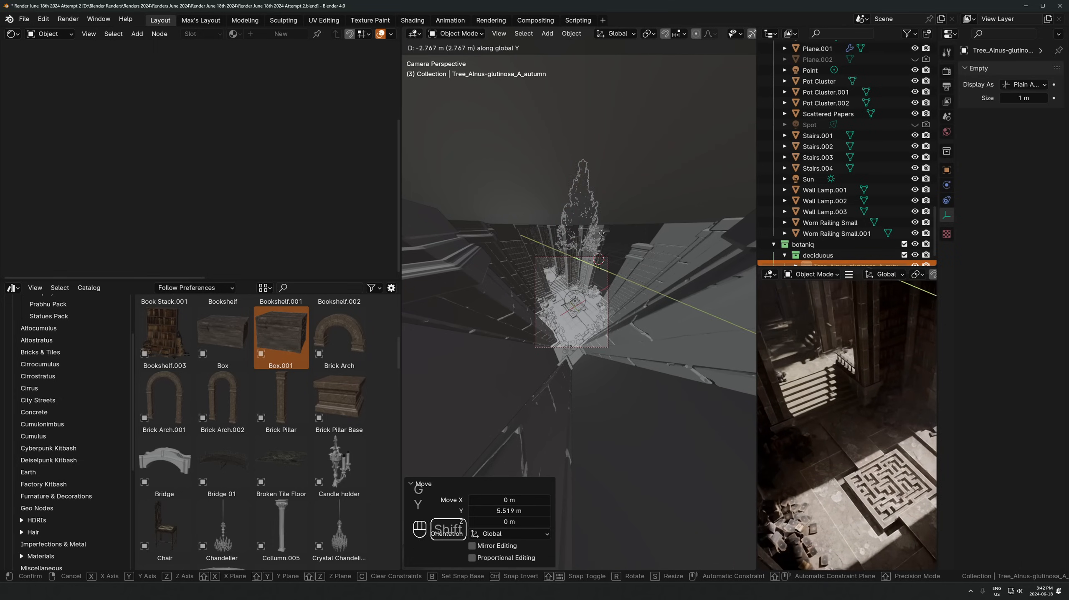
shift+click(582, 245)
scroll(845, 421, down, 3)
key(g)
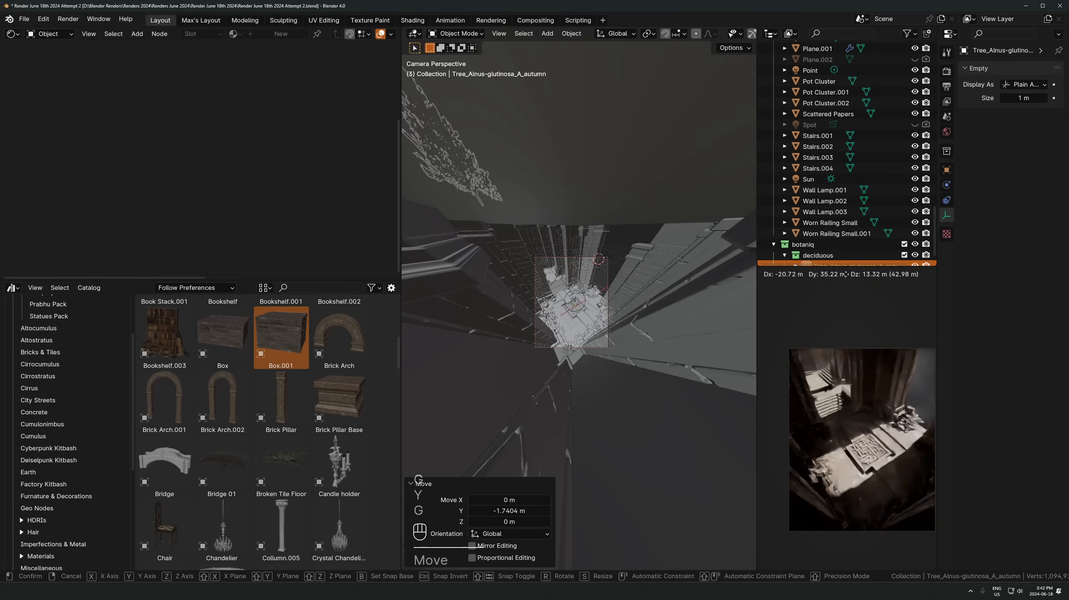
key(Escape)
From the top view, rotate the tree about -74.9° and move it about -1.7 m in X and -2.6 m in Y
key(KP_7)
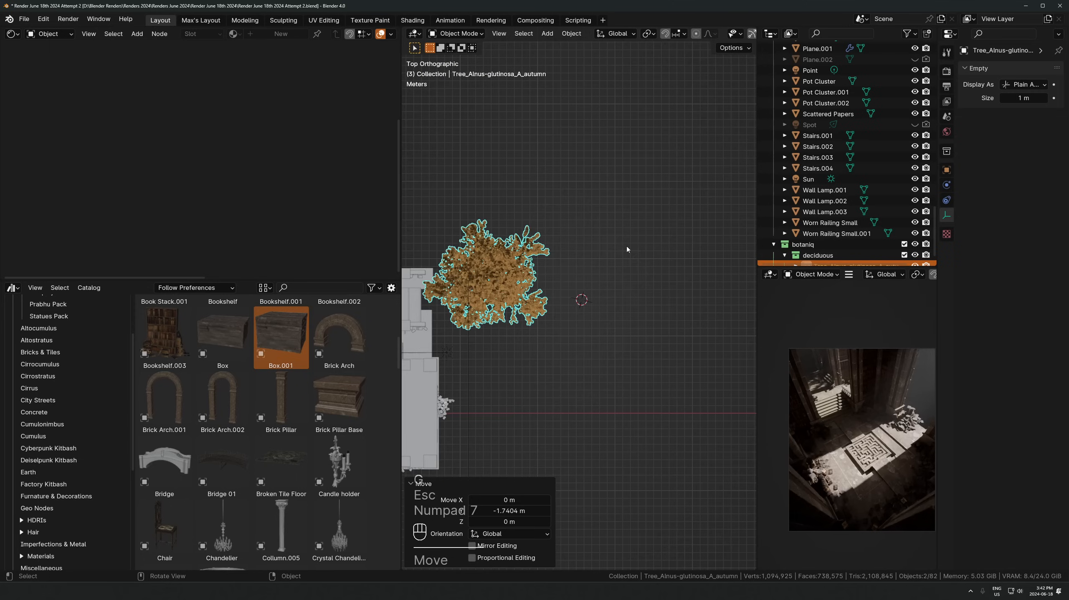
key(r)
click(527, 153)
scroll(589, 252, up, 3)
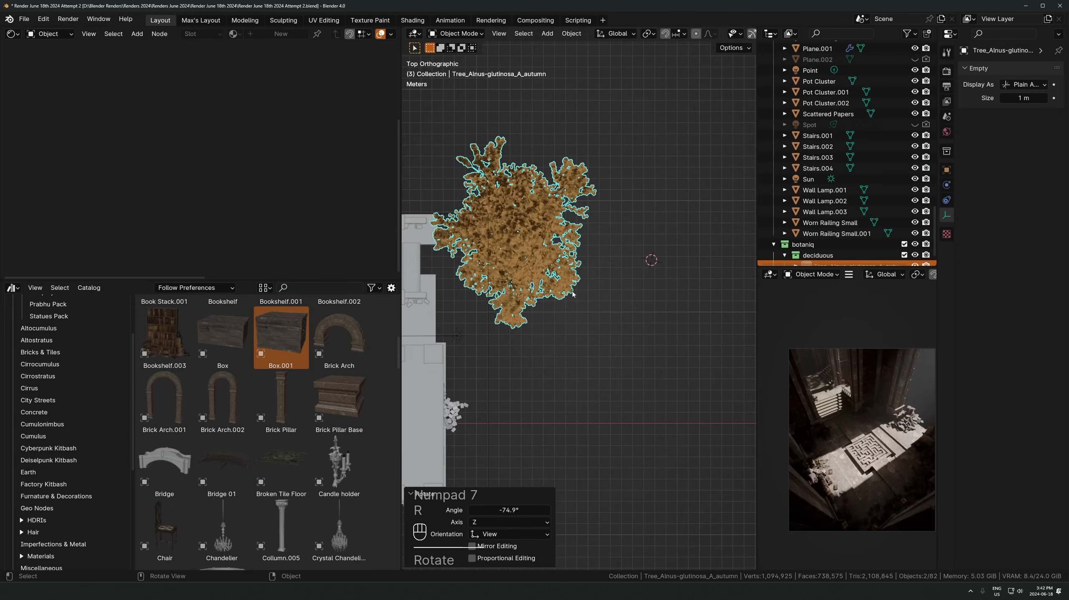
key(g)
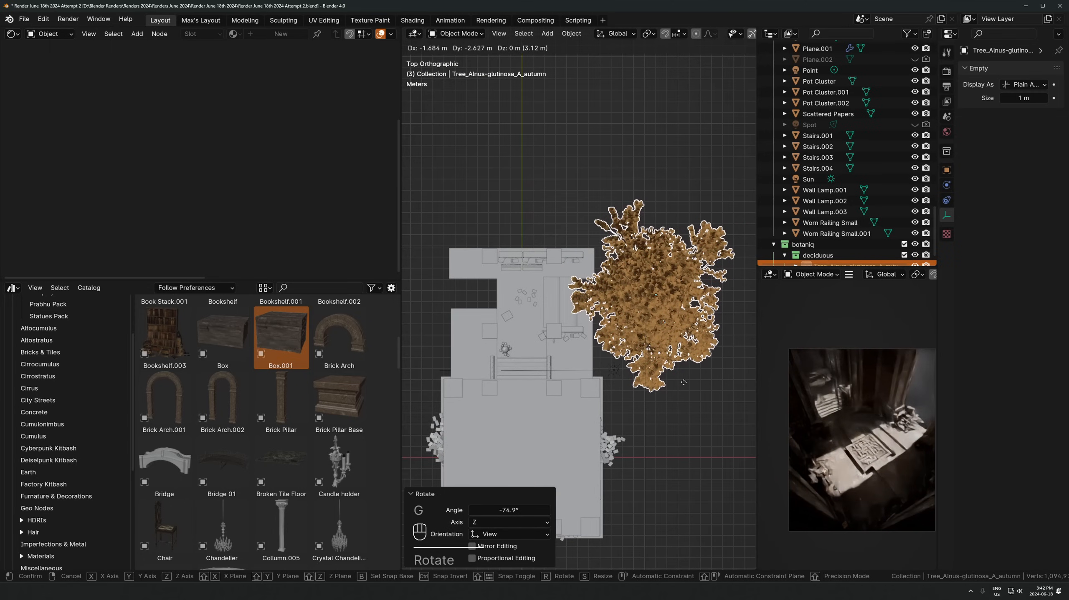
click(652, 348)
In camera view, raise the tree about 4.27 m and nudge it about -0.45 m along X
key(KP_0)
key(g)
key(z)
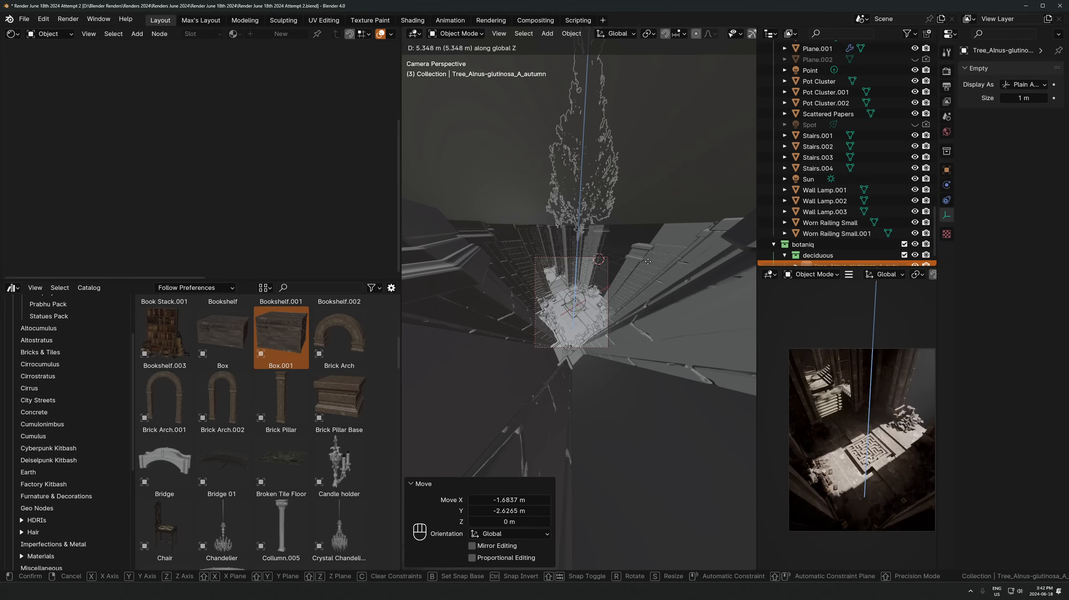
click(649, 267)
key(g)
key(y)
key(x)
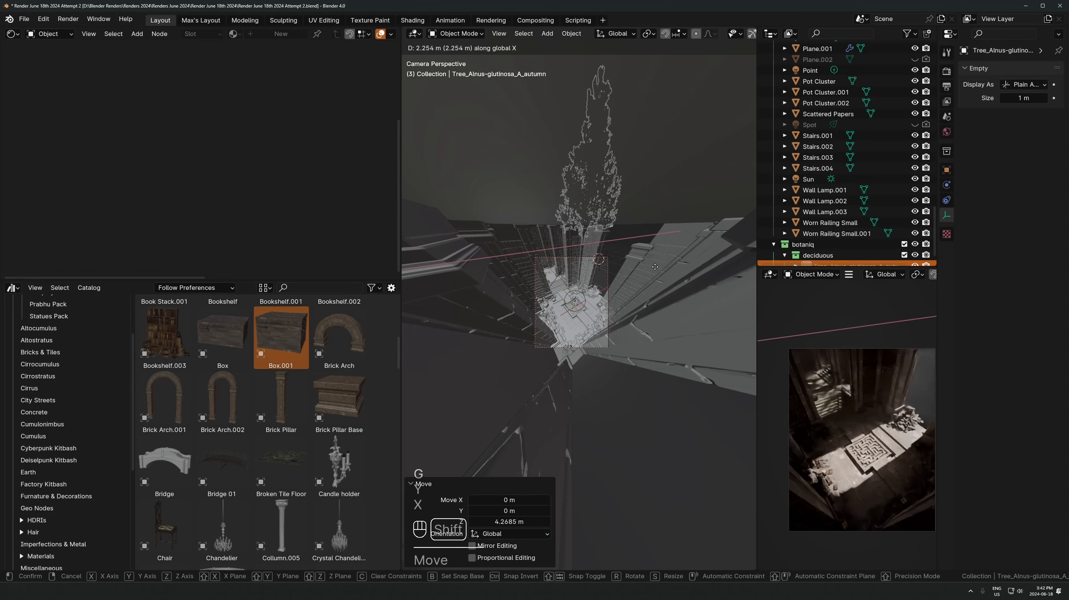
click(615, 277)
Save the file and shift the tree horizontally about 2.5 m in X and 2.1 m in Y with its height locked
scroll(918, 442, down, 1)
shift+middle_drag(625, 230, 605, 206)
key(ctrl+s)
scroll(606, 205, up, 3)
key(g)
key(x)
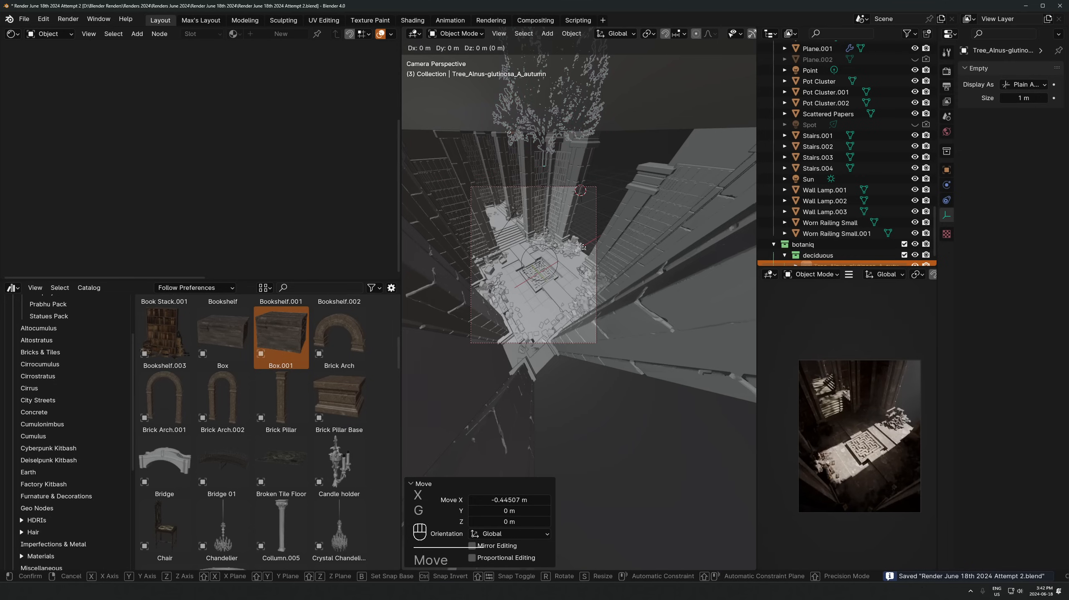
key(shift+z)
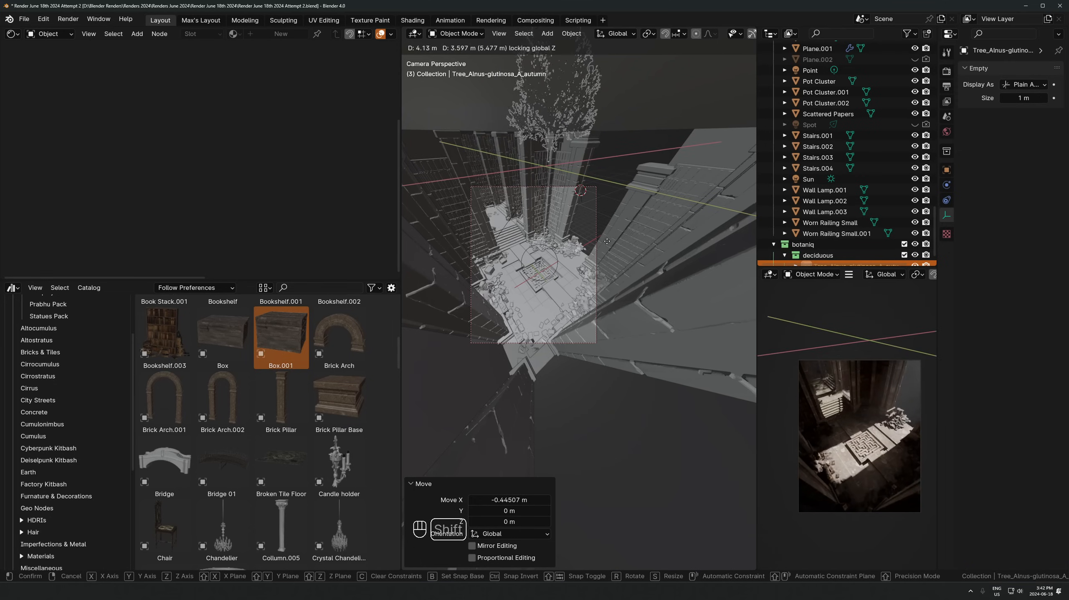
click(619, 306)
scroll(327, 411, down, 3)
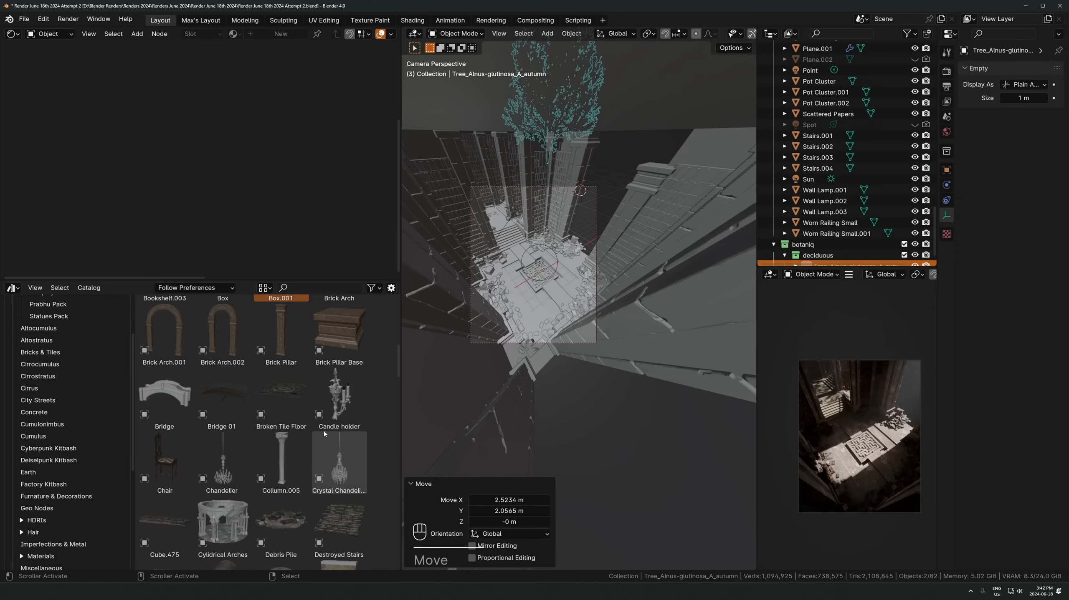
scroll(856, 451, up, 1)
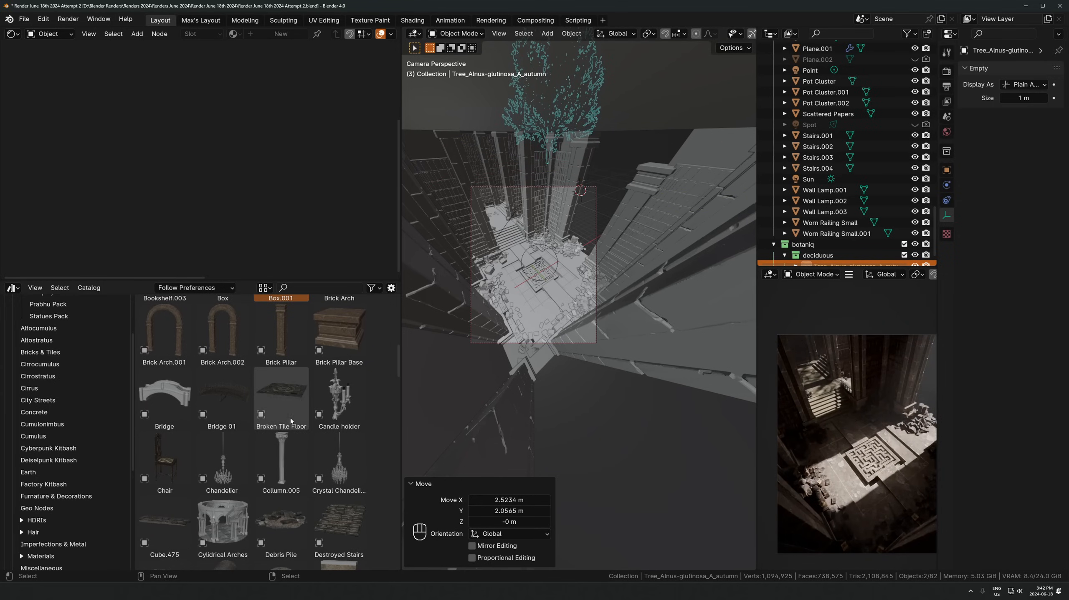
scroll(240, 429, down, 10)
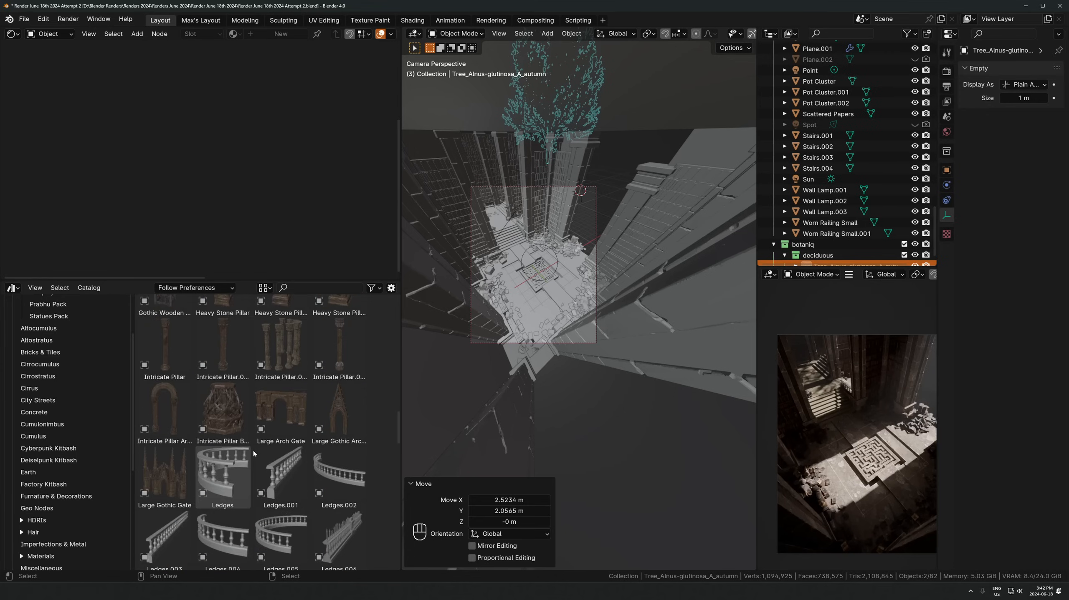
scroll(255, 453, down, 2)
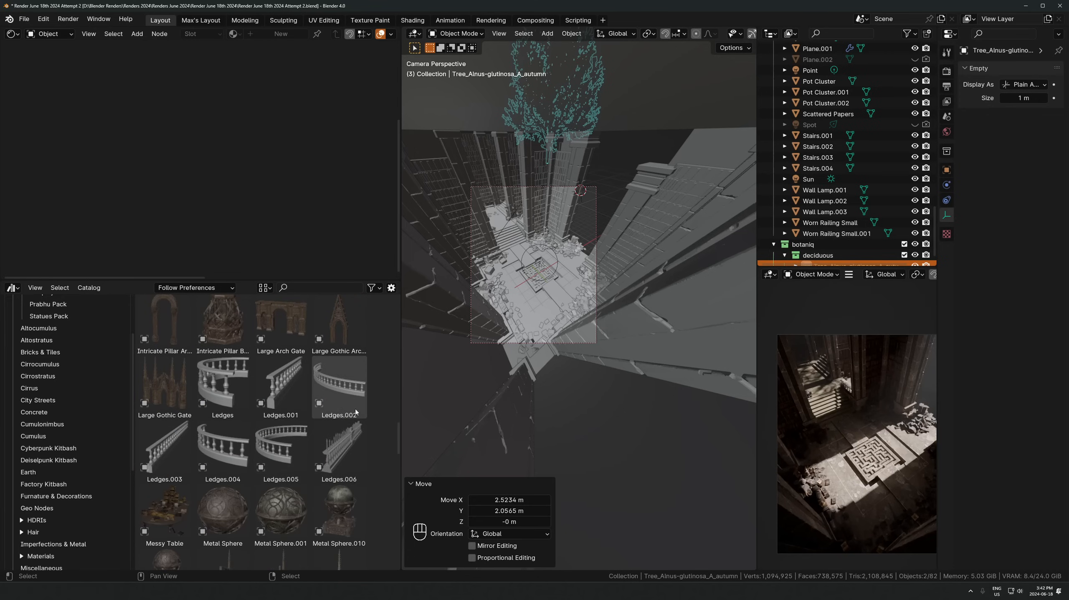
Make a linked duplicate of the autumn tree and reposition it beside the hall, finishing with about -0.96 m in X and -6.39 m in Y
key(alt+d)
key(shift+z)
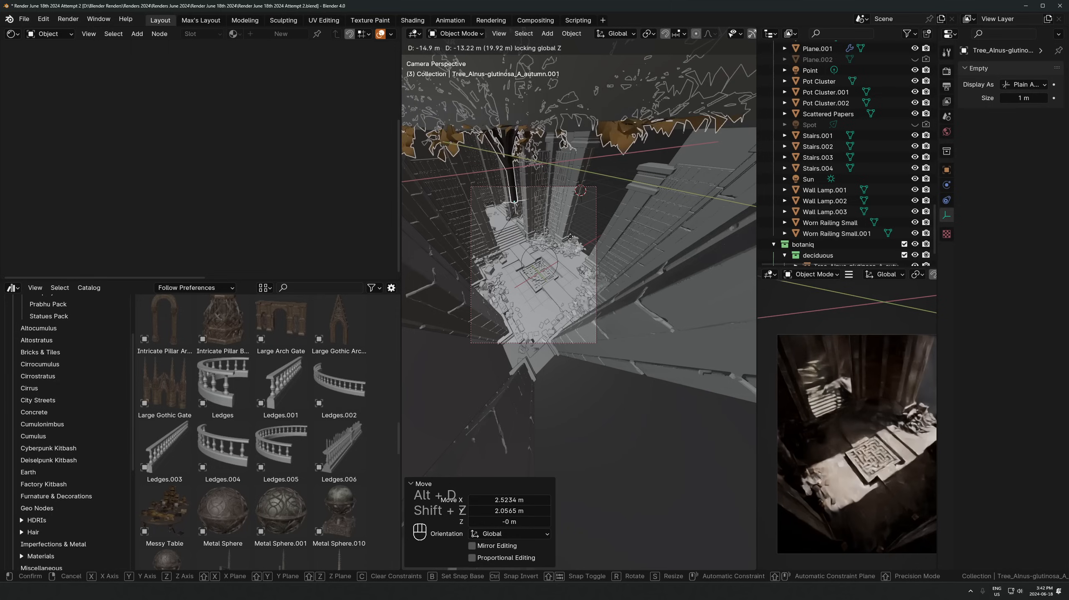
key(g)
click(526, 281)
key(g)
key(shift+z)
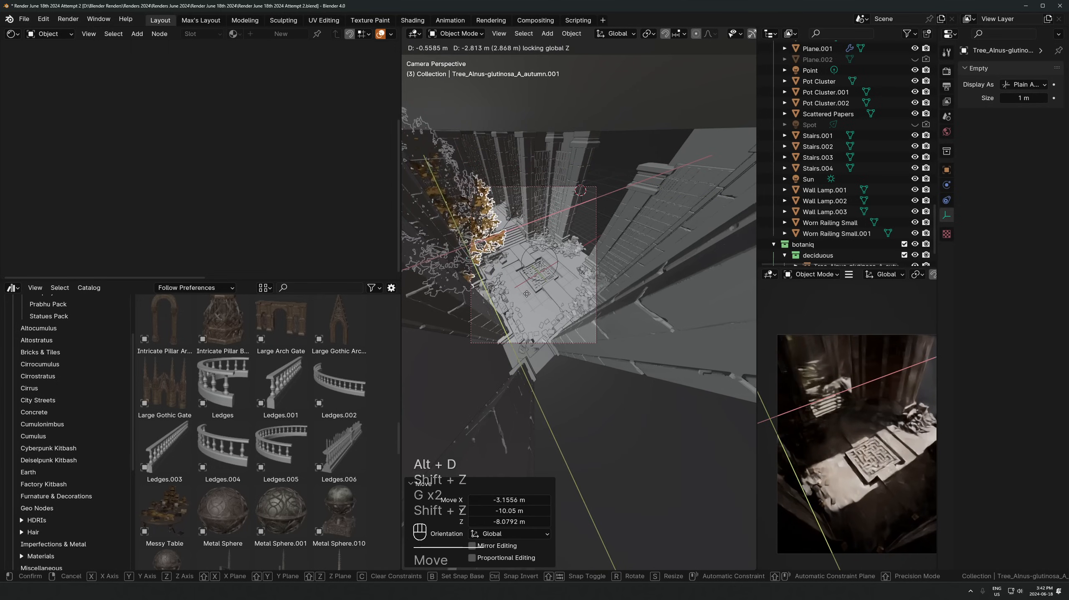
click(527, 269)
Raise the duplicated tree about 5.56 m and shift it horizontally about -0.58 m in X and -1.36 m in Y
key(g)
key(z)
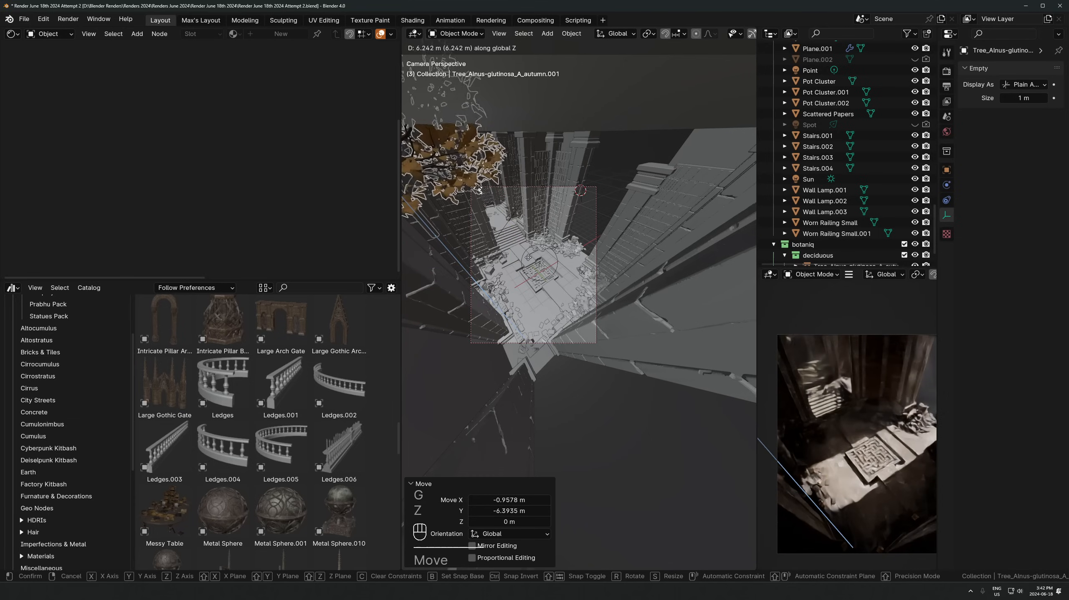
click(524, 265)
key(g)
key(shift+z)
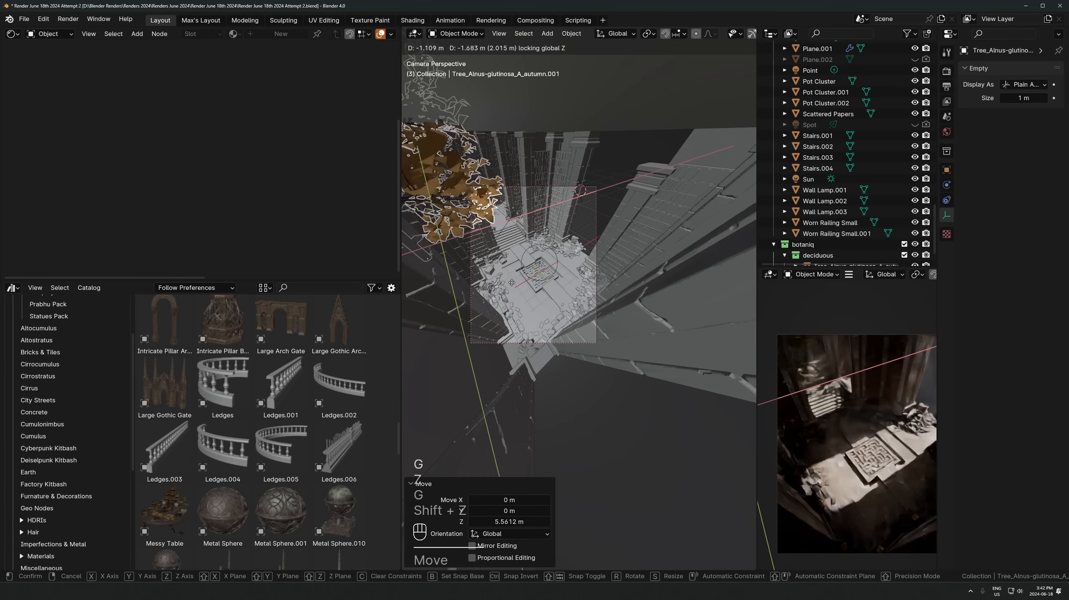
click(517, 276)
Make a second linked tree duplicate about 11.79 m in X and -10.81 m in Y, and rotate it about the Z axis
key(alt+d)
key(shift+z)
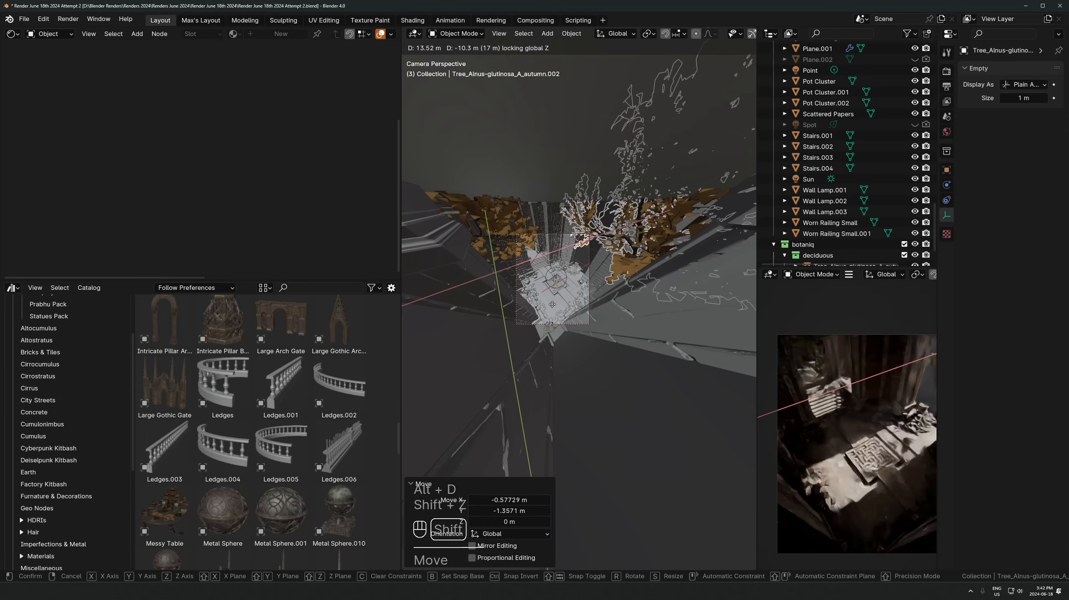
click(579, 351)
key(r)
key(z)
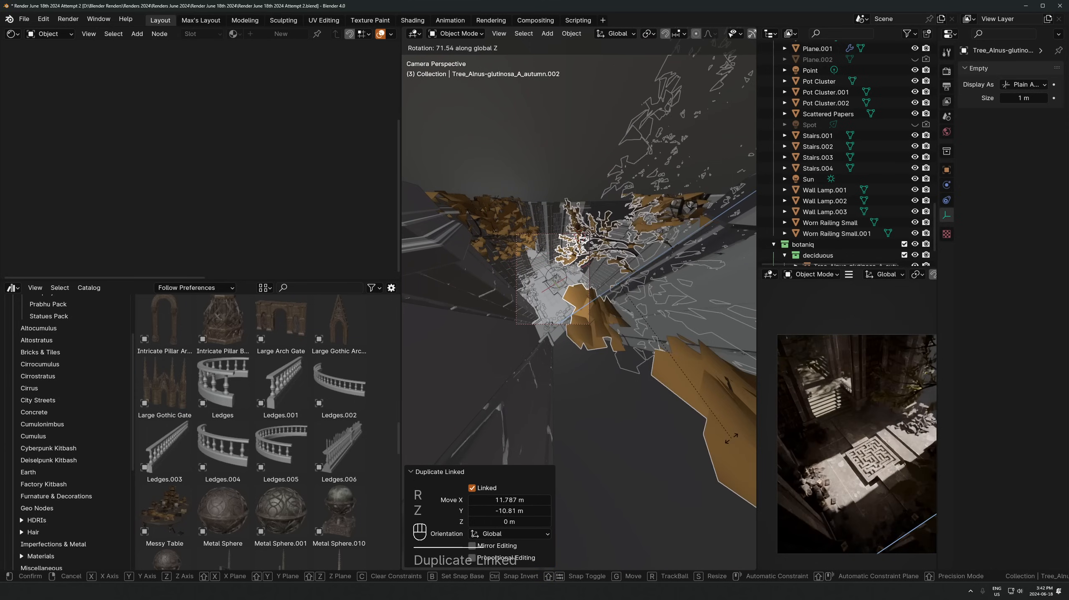
click(469, 248)
Move the second duplicate about 0.86 m, 2.51 m and 2.05 m in X, Y and Z, rotate it -45.3° about Z, and reposition it freely
key(g)
click(556, 223)
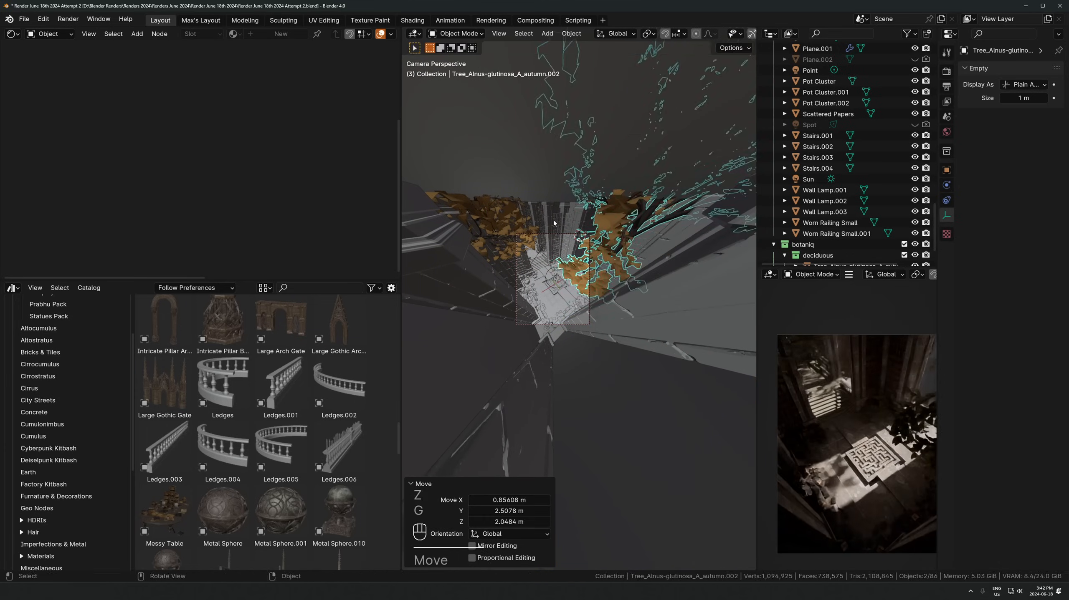
key(r)
key(z)
click(580, 120)
key(g)
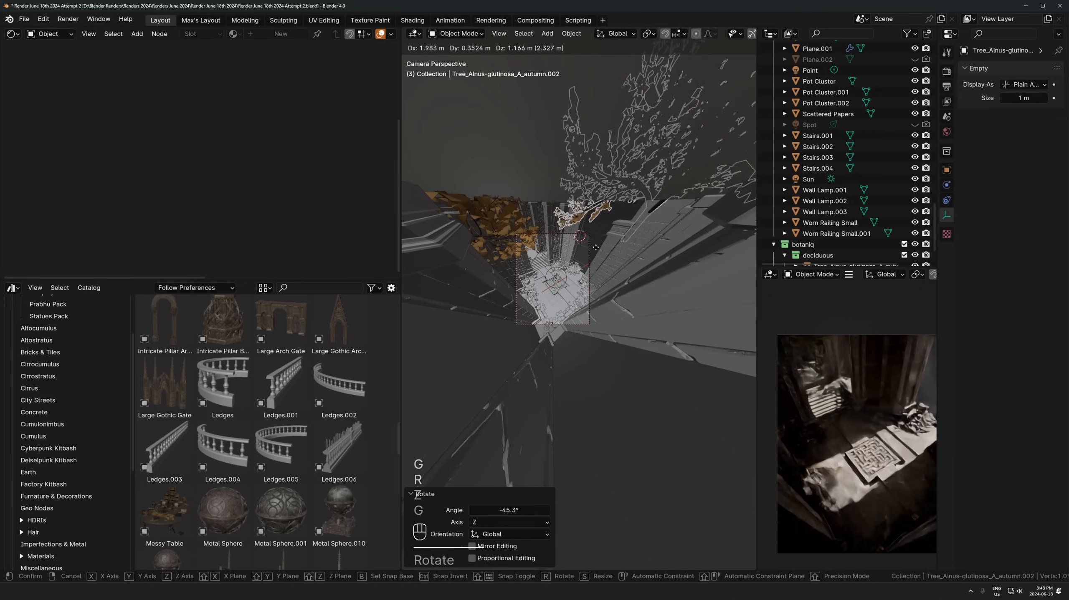
click(605, 260)
Shift the second duplicate horizontally about 9.67 m in X and 0.18 m in Y, plus about -2.68 m in X and -2.10 m in Y
key(g)
key(shift+z)
click(635, 269)
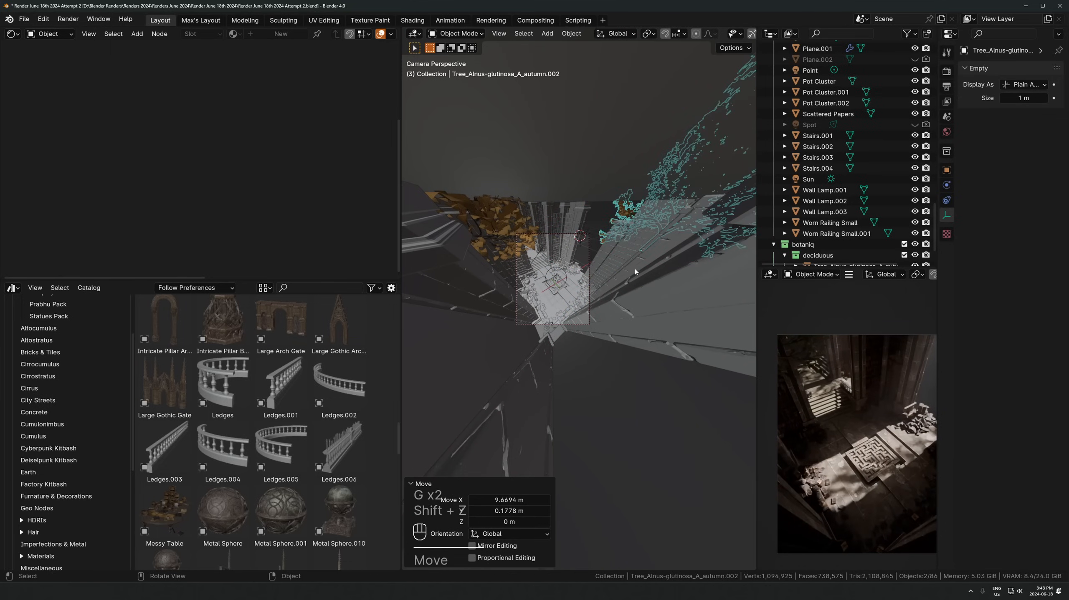
key(g)
key(shift+z)
click(630, 277)
From outside the hall, move the first duplicated tree about -0.91 m in X and 0.52 m in Z, and return to camera view
scroll(614, 285, up, 4)
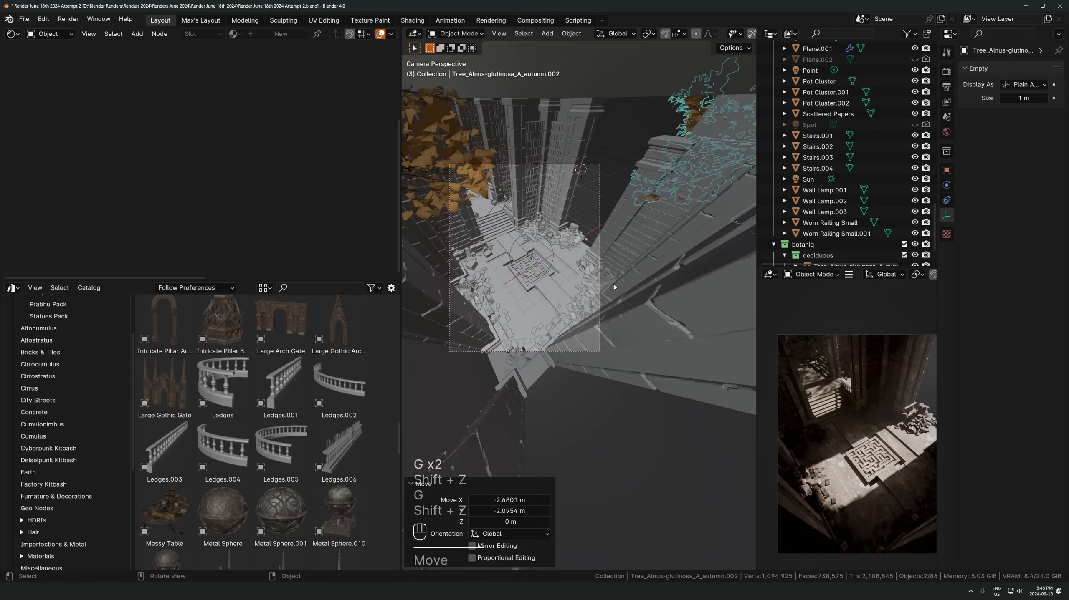
click(588, 255)
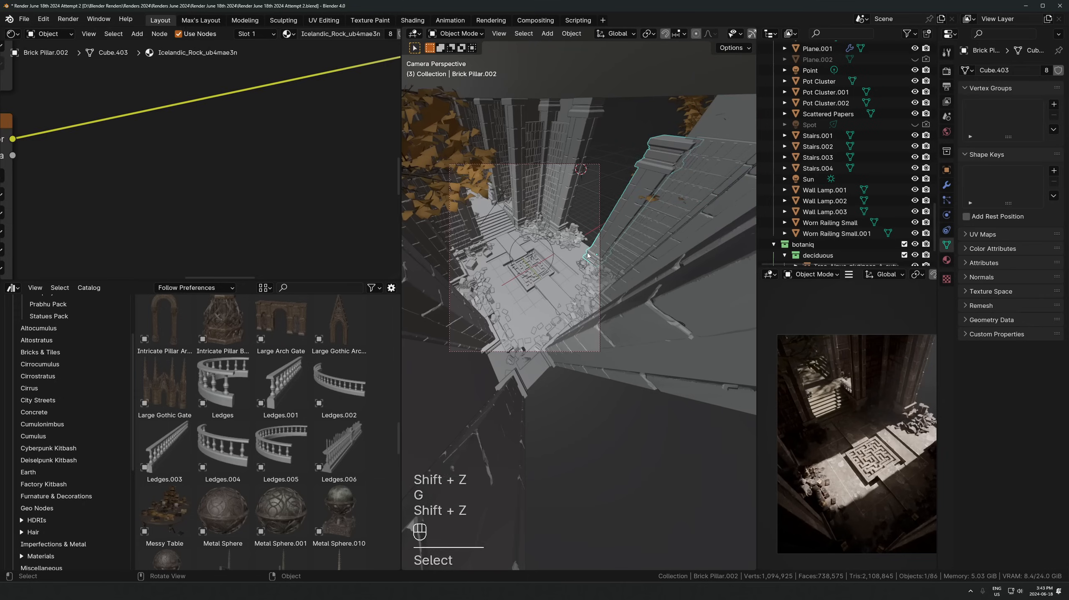
key(KP_Decimal)
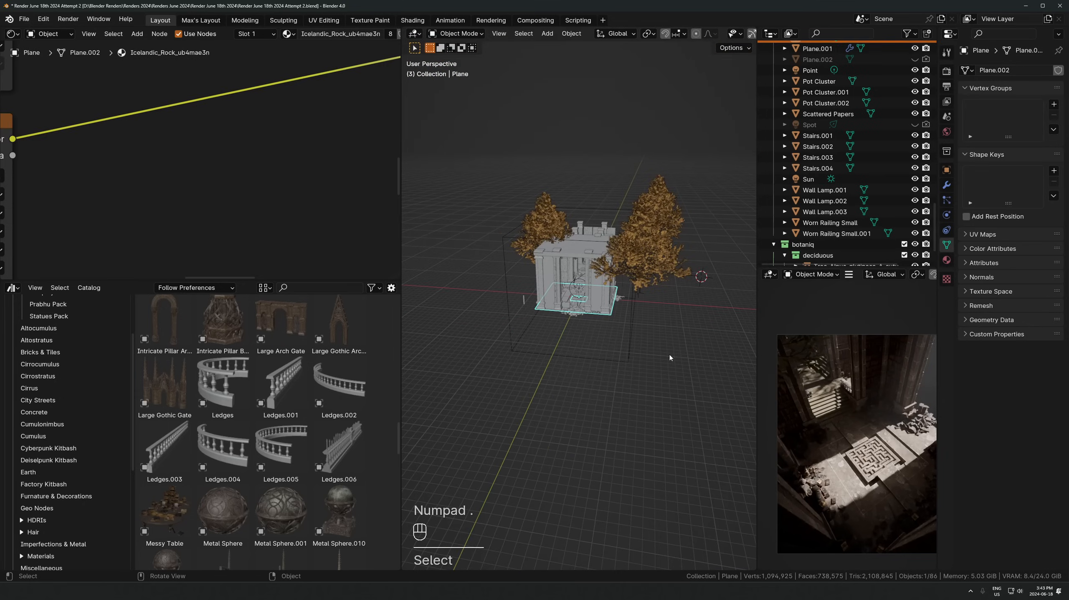
click(542, 227)
key(g)
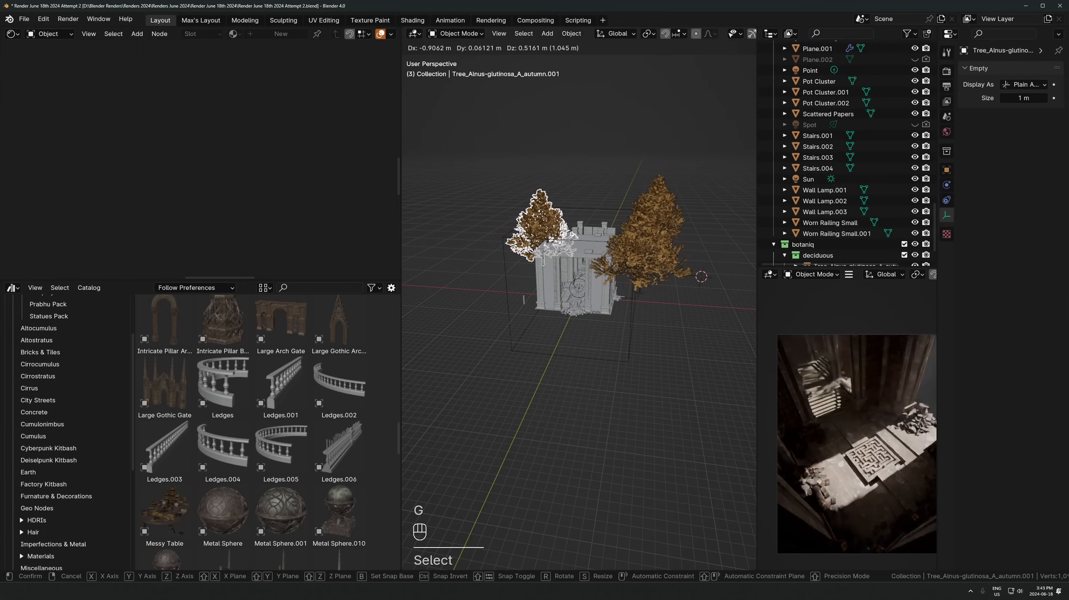
click(543, 217)
key(KP_0)
scroll(542, 322, up, 3)
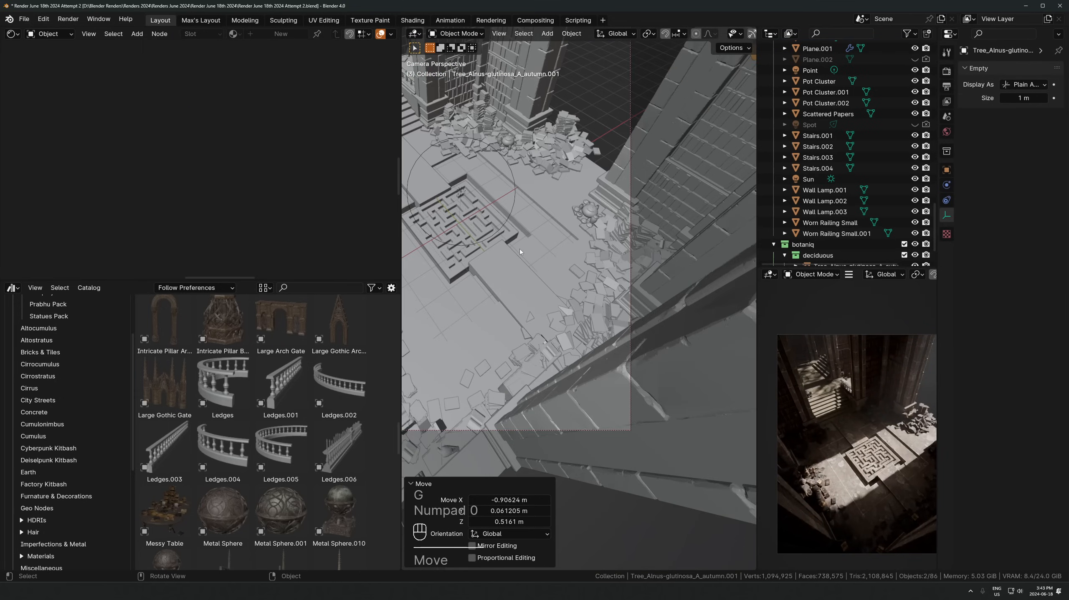
Duplicate the point light about 1.41 m in X and 14.47 m in Y toward the stairs, and set the copy's radius to 0.64 m
click(567, 290)
key(shift+d)
key(shift+z)
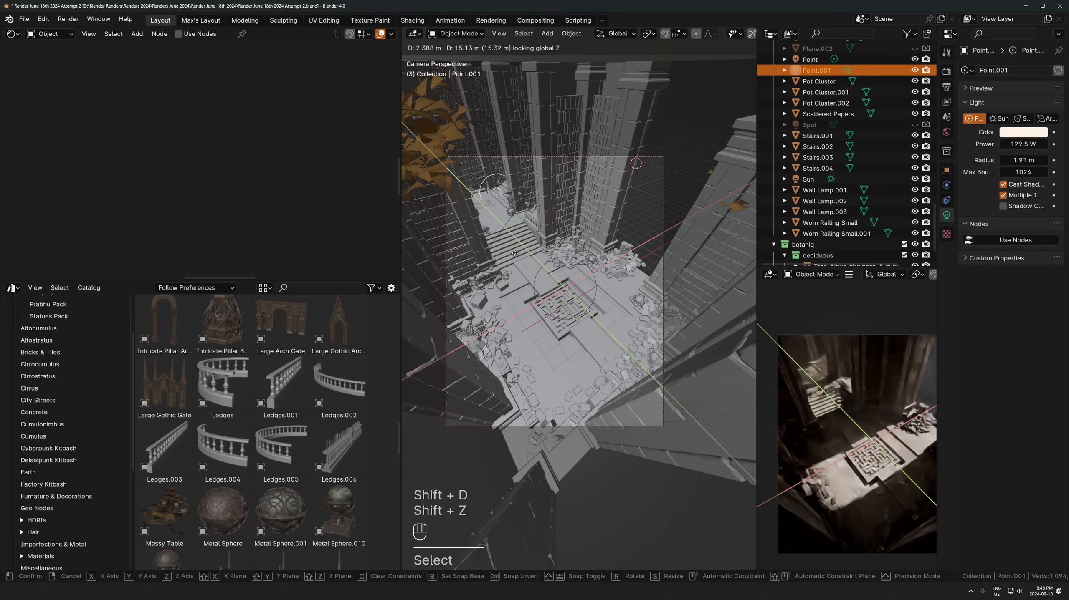
click(520, 273)
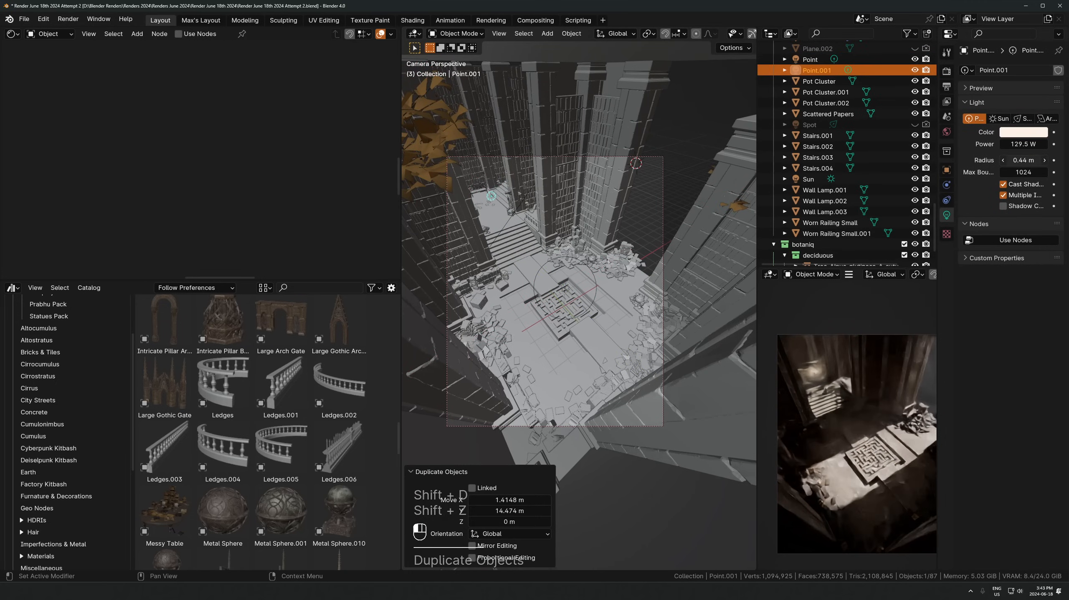
Move the new point light about 0.38 m in X, 1.27 m in Y and 1.01 m in Z, and set its power to 23.6 W
key(g)
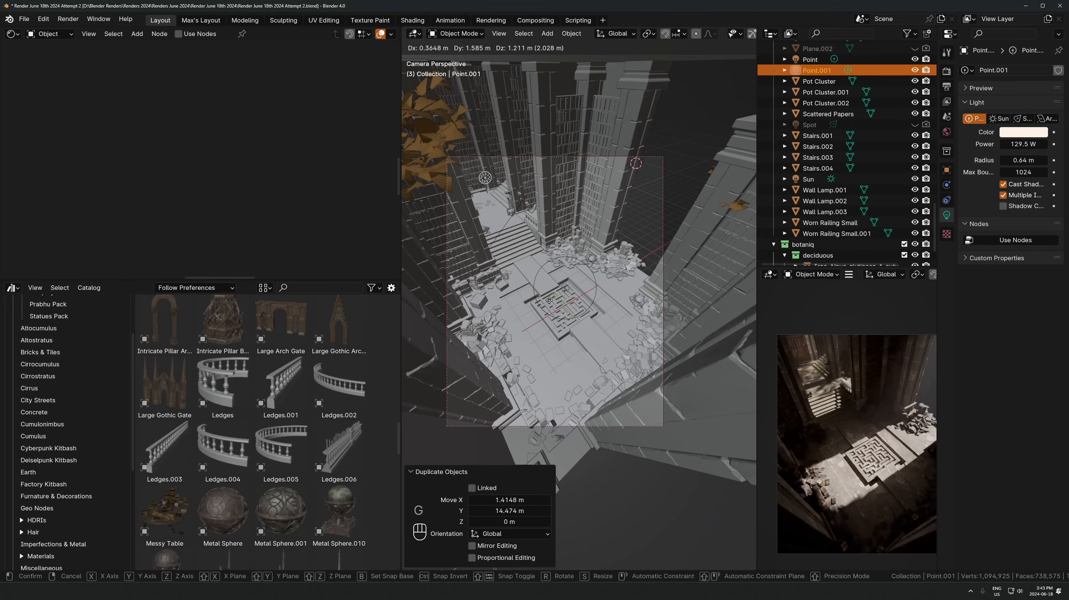
click(551, 303)
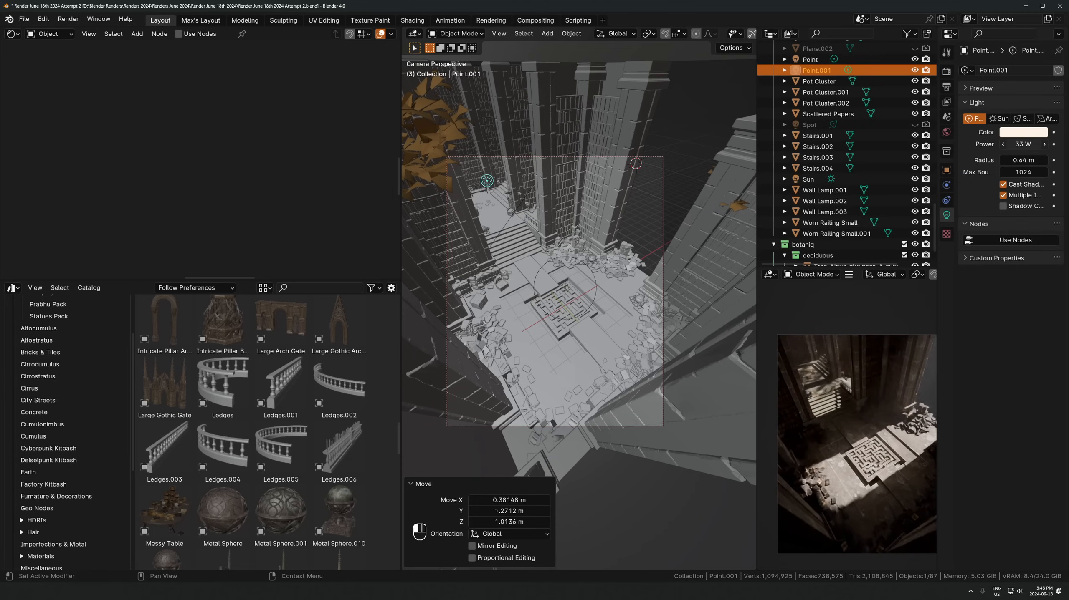
Inspect the stairs up close in the rendered view with the new point light hidden and shown
scroll(799, 326, up, 4)
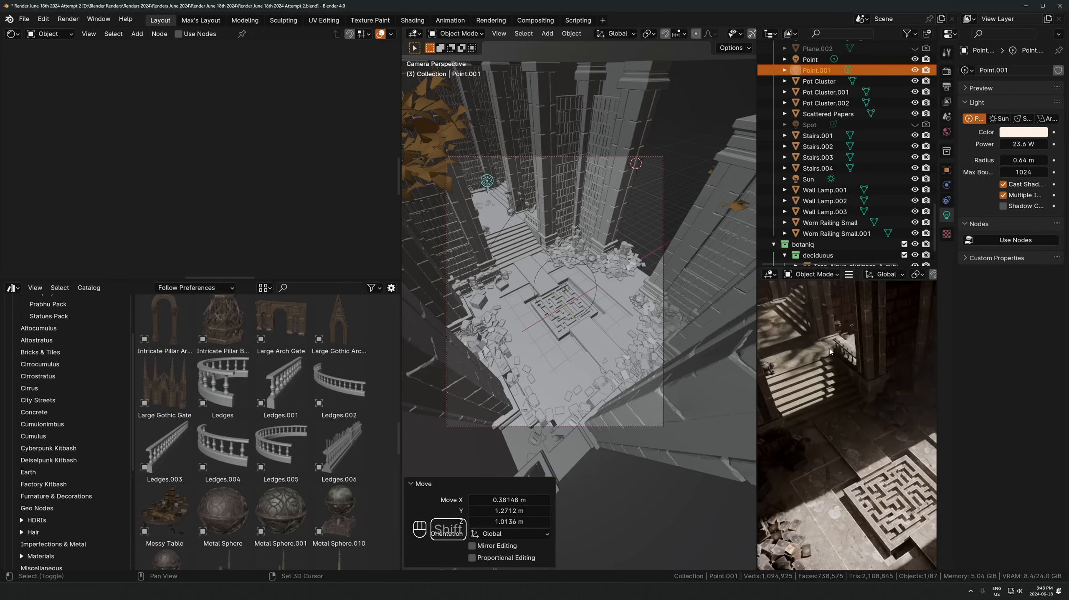
scroll(896, 429, up, 4)
shift+middle_drag(787, 321, 794, 420)
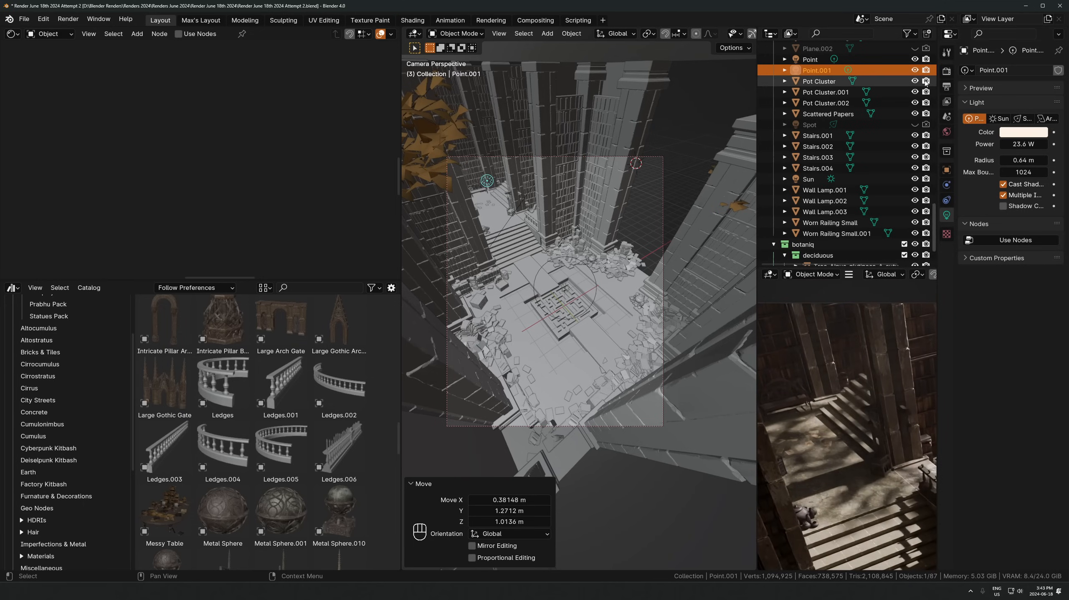
click(916, 71)
click(916, 70)
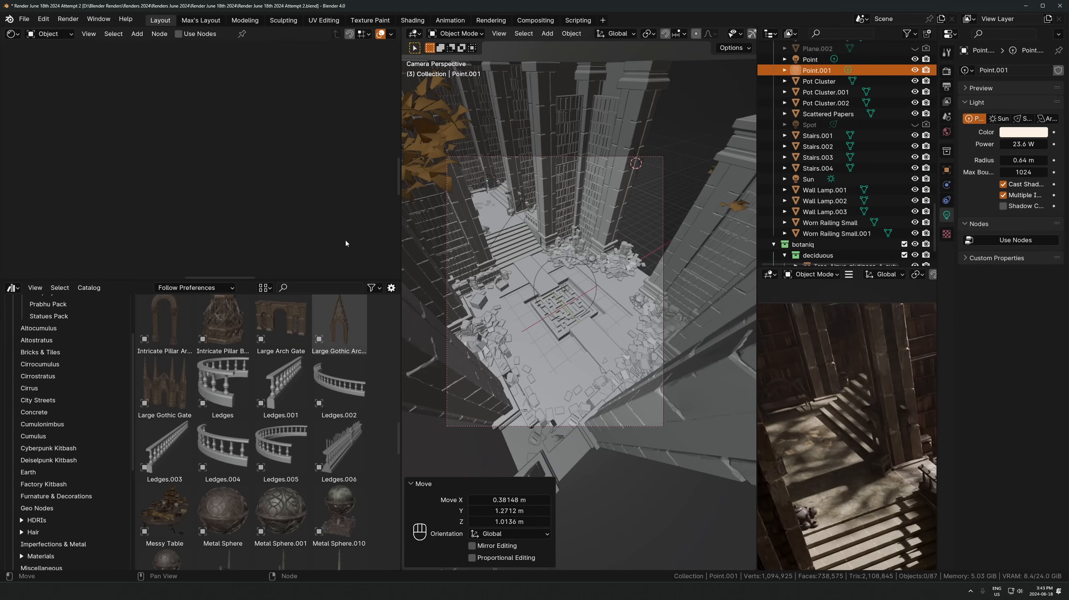
Lower the new point light about 0.06 m and disable its glossy ray visibility
click(489, 182)
key(g)
key(z)
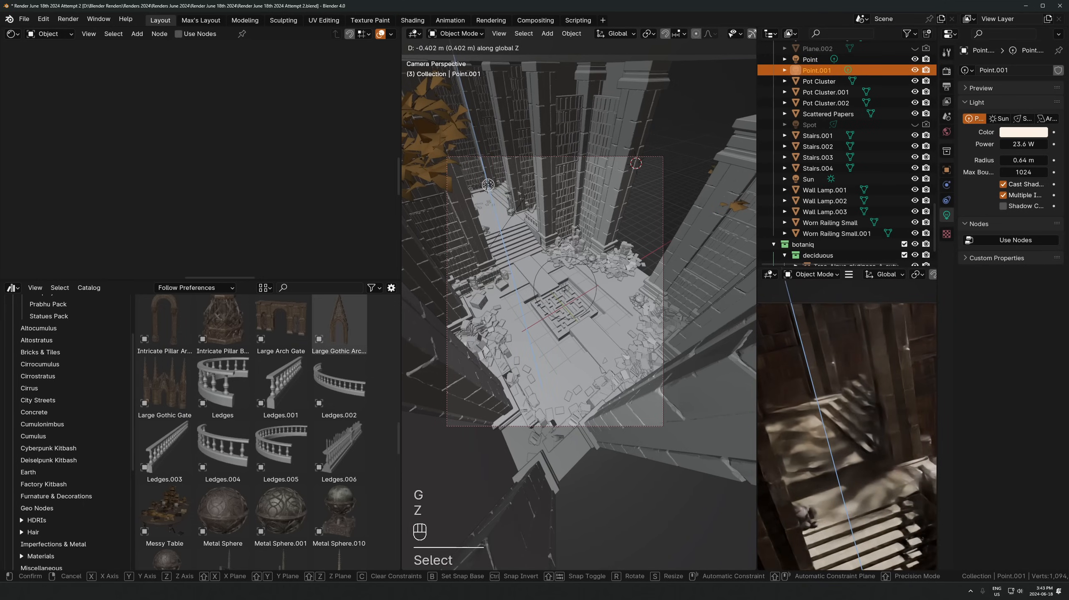
click(487, 181)
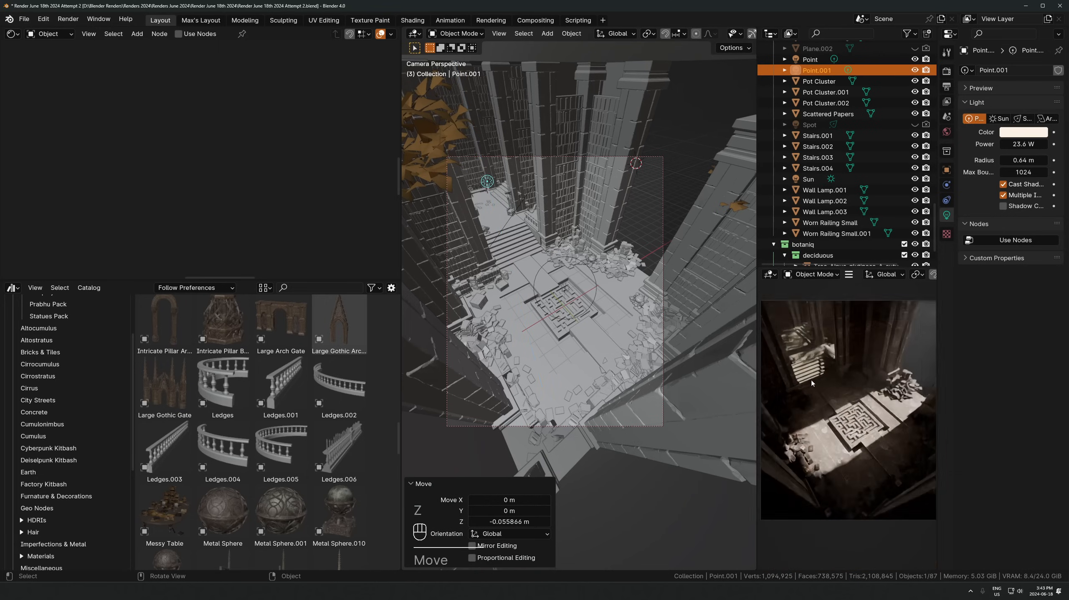
click(946, 170)
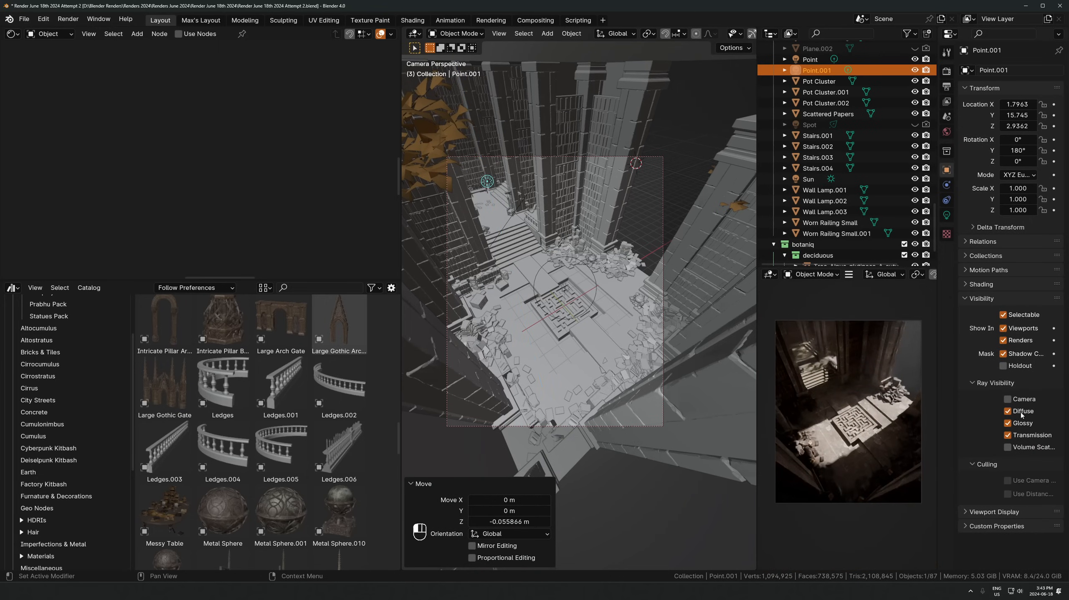
click(1008, 424)
Slightly reduce the saturation of the new point light's color and set its power to 16.6 W
click(947, 216)
click(1019, 132)
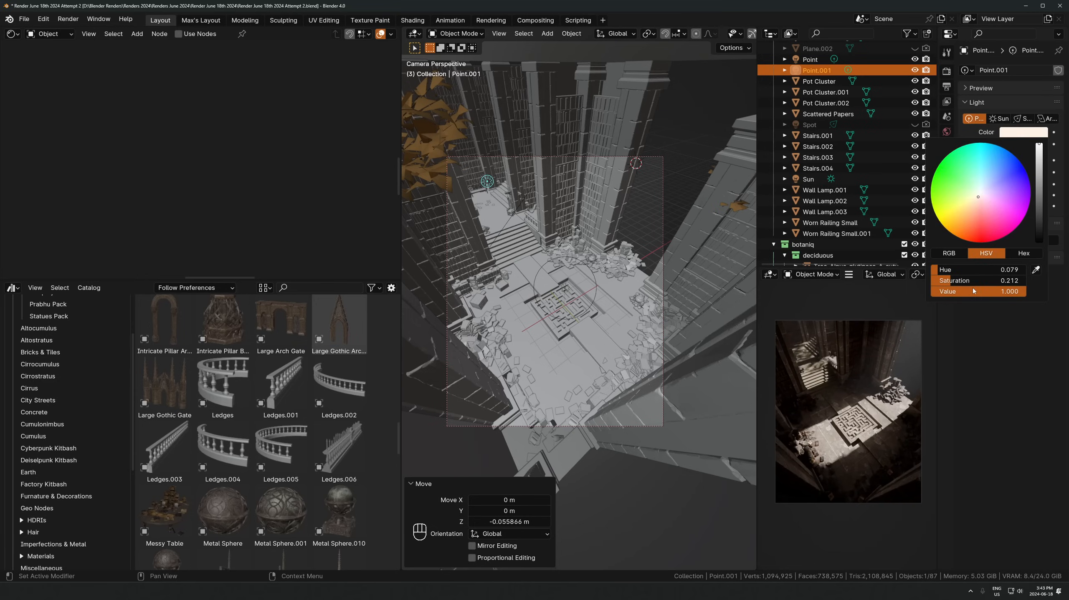
drag(972, 281, 966, 282)
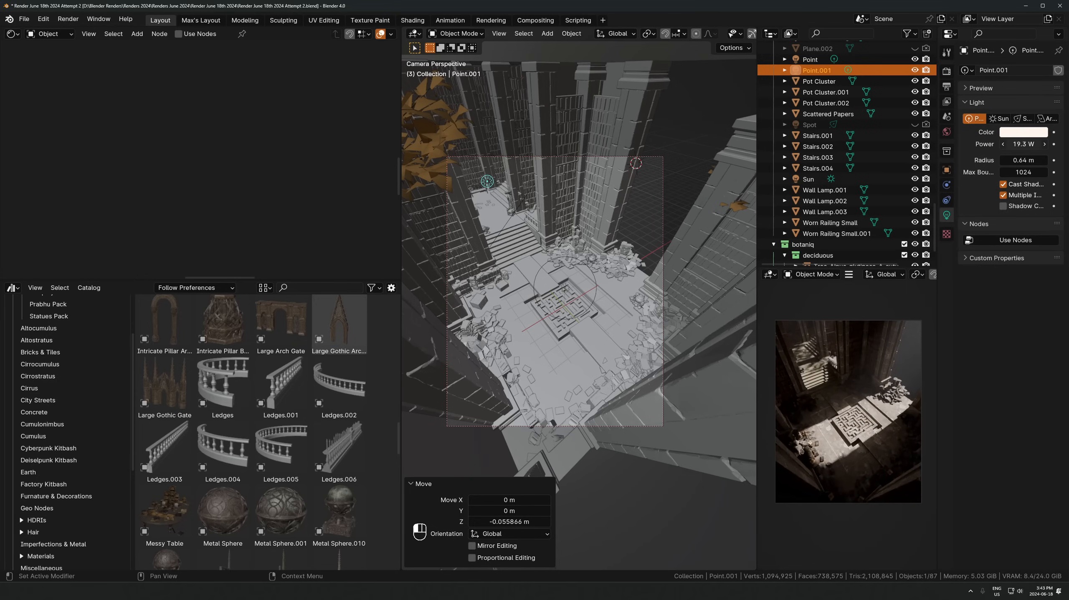
drag(1023, 144, 1012, 144)
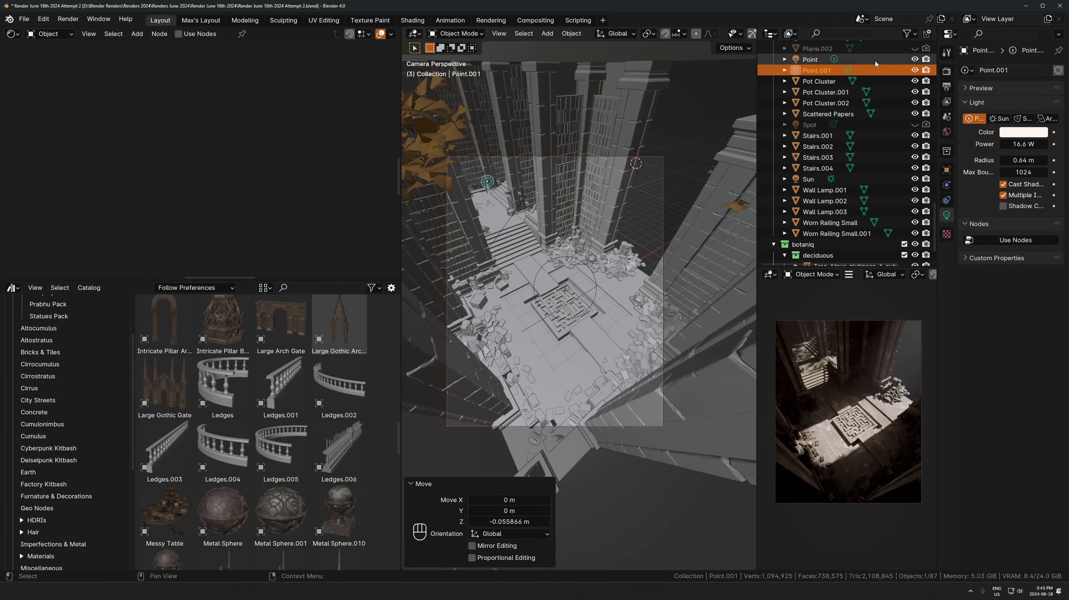
Compare the rendered stairs area, including up close, with the new point light switched off and on
click(915, 70)
click(915, 70)
click(915, 71)
click(916, 71)
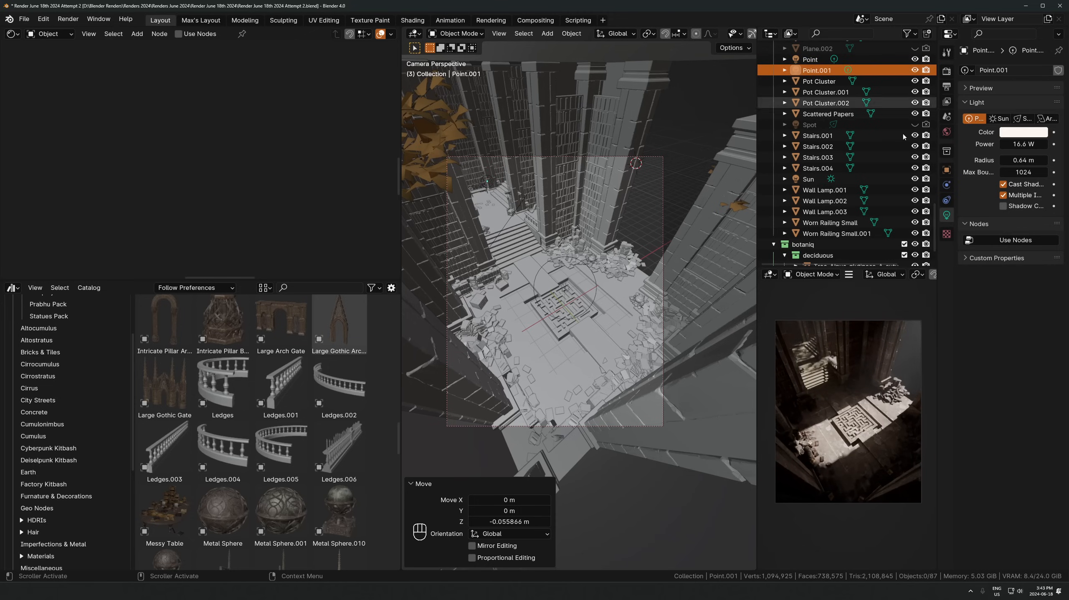
scroll(848, 414, up, 1)
shift+middle_drag(794, 358, 844, 372)
scroll(888, 488, up, 5)
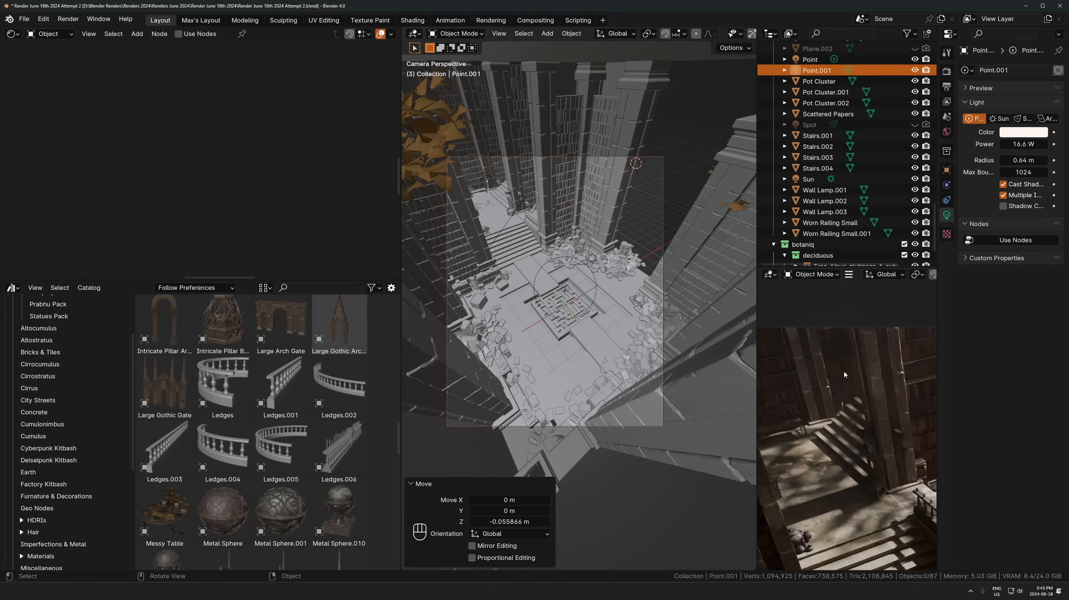
click(919, 71)
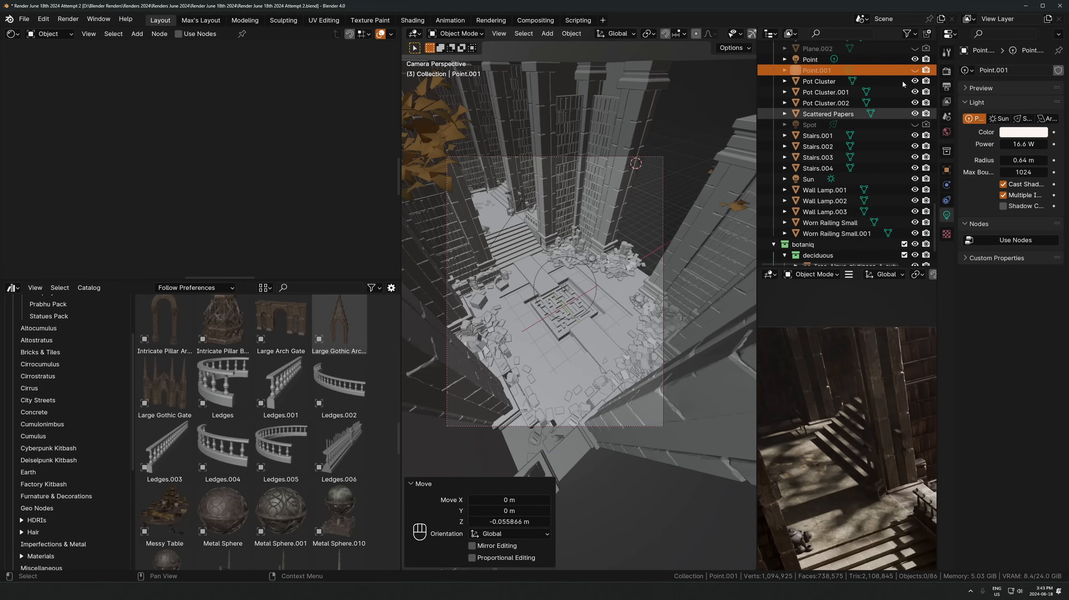
click(915, 70)
Return to the full camera framing, save the file and select the floor plane of the hall
key(KP_0)
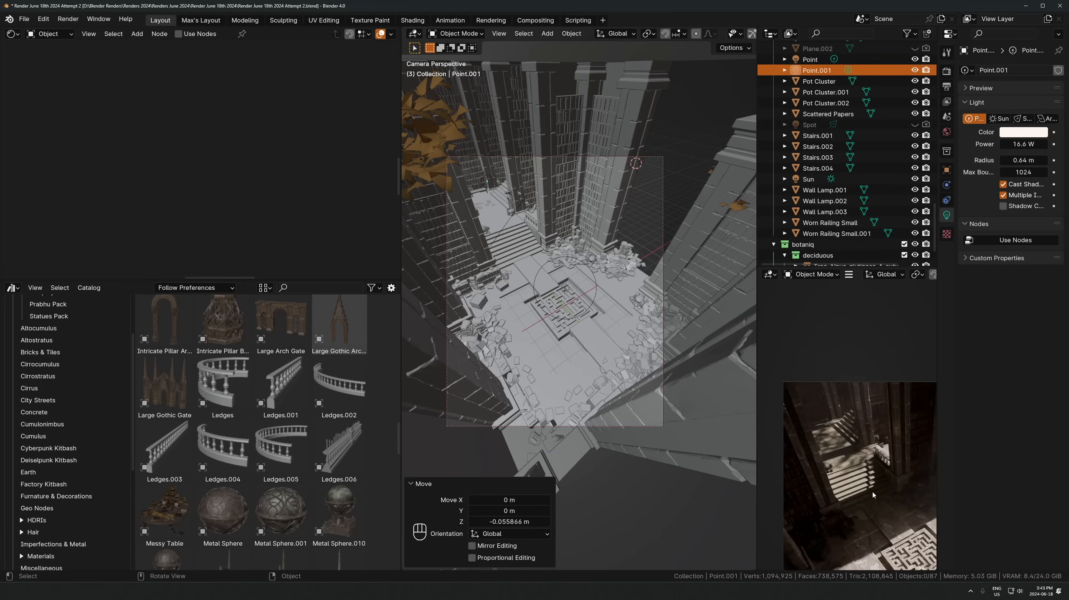
key(ctrl+s)
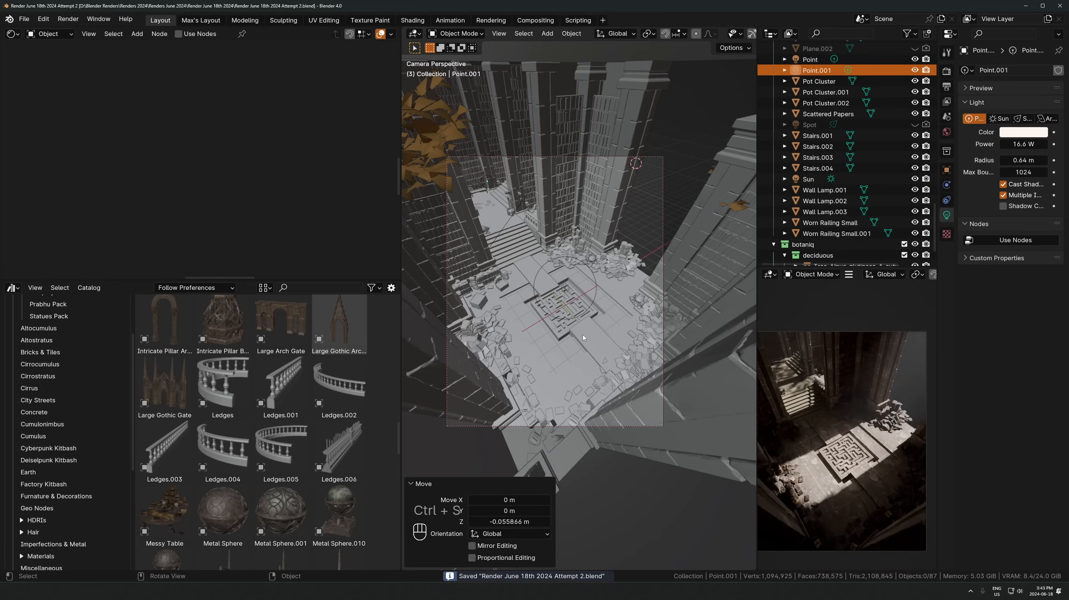
scroll(222, 425, down, 2)
click(574, 274)
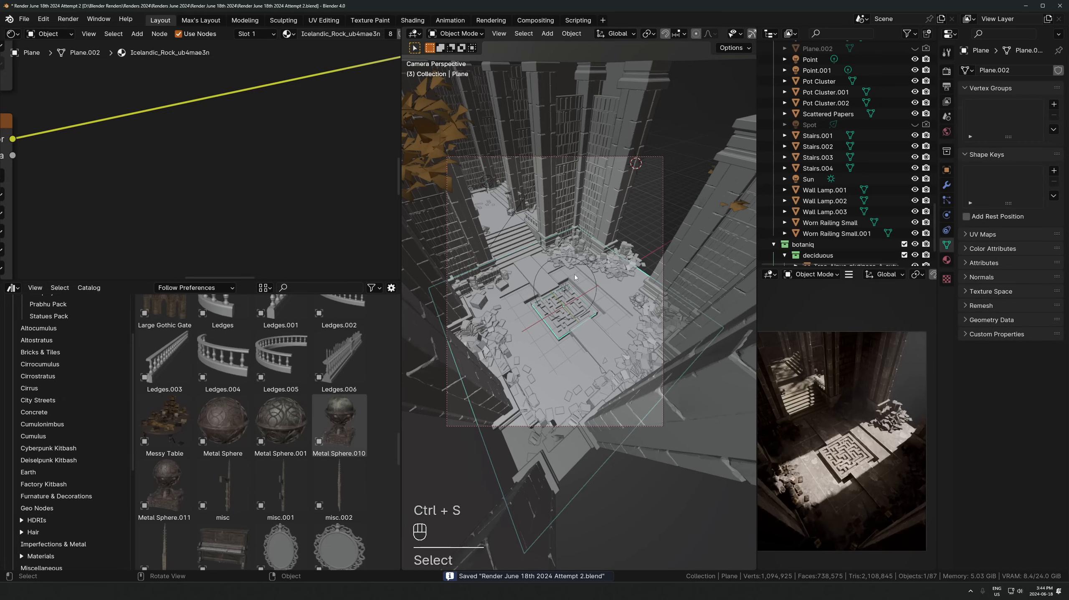
Make linked duplicates of the stairs and offset them horizontally by 8.6097 m in X and -7.9627 m in Y
click(507, 236)
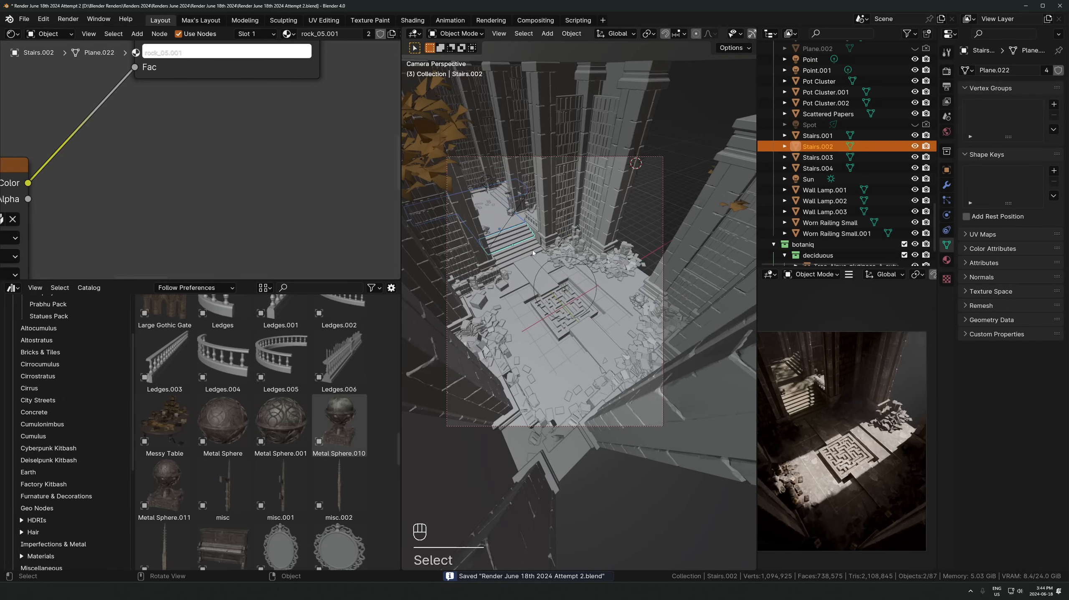
key(alt+d)
key(shift+z)
click(699, 235)
text(rz0)
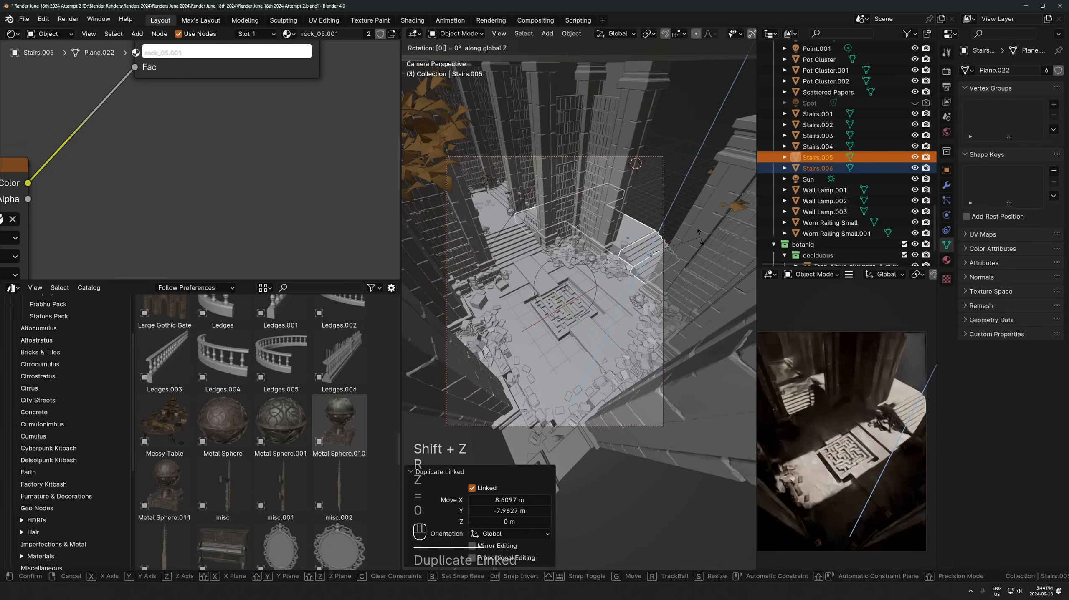
text(-)
key(Escape)
Rotate the duplicated stairs -90° about Z and shift them horizontally about 0.76 m into the opening beside the pillar
text(rz-90)
click(700, 237)
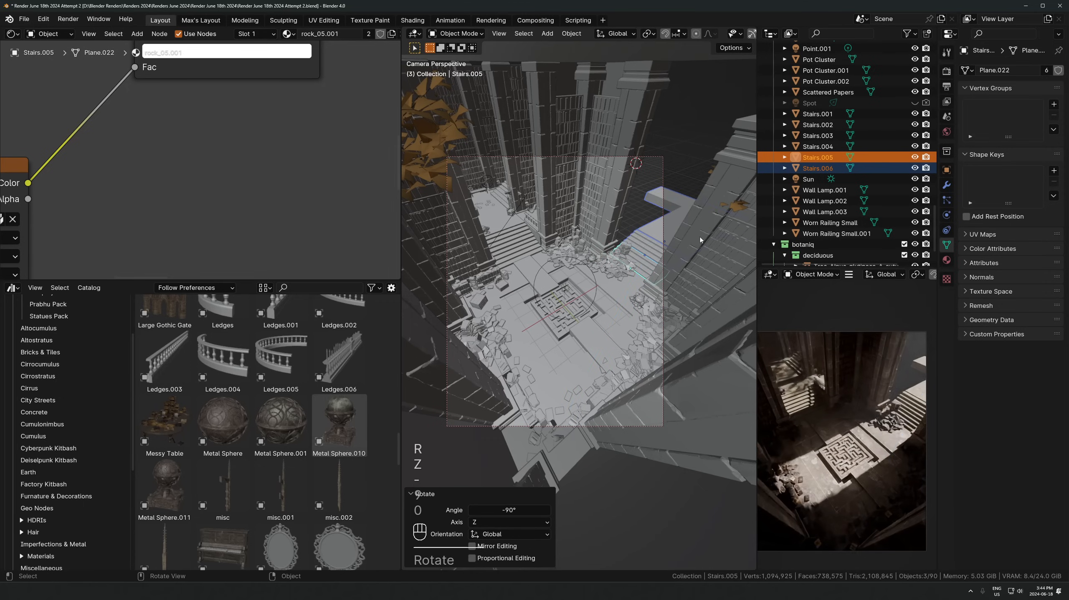
key(g)
key(shift+z)
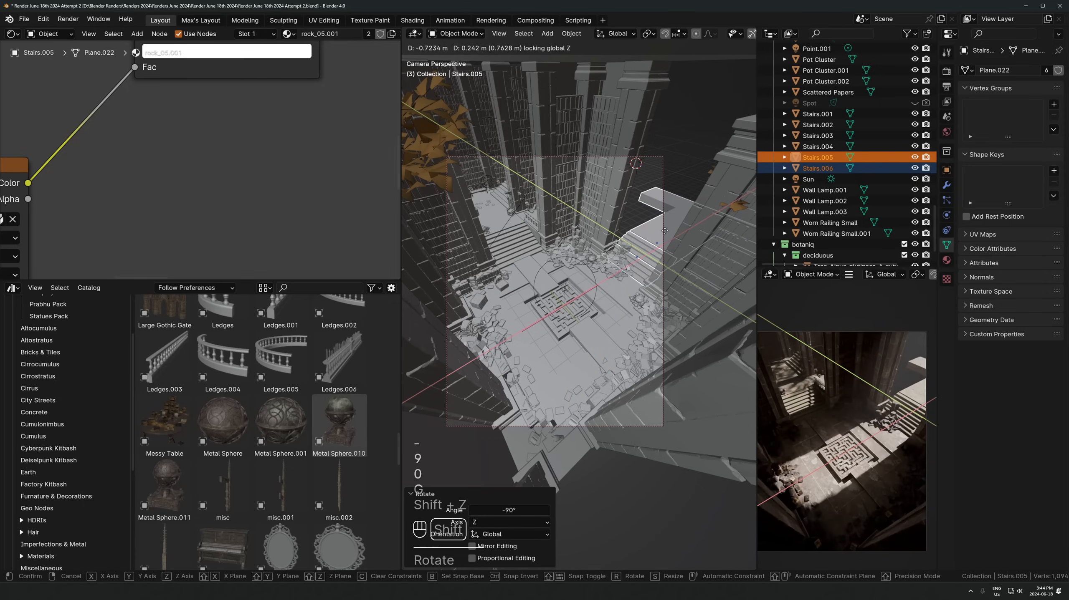
click(665, 231)
Select both worn railings with their side block, set the pivot to the 3D cursor and snap the cursor to the world origin
click(536, 231)
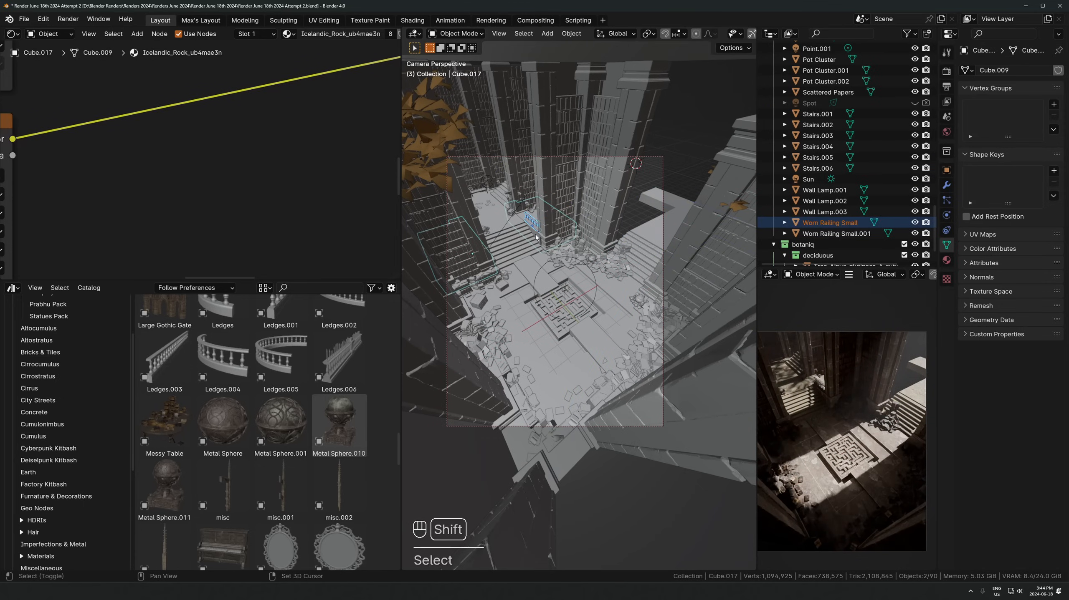
key(KP_Decimal)
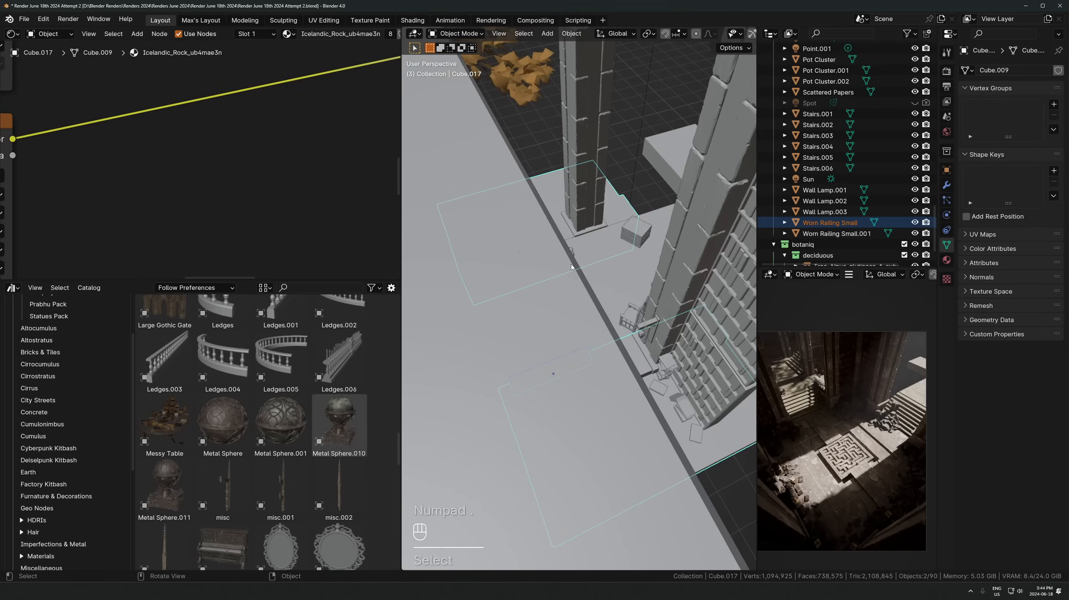
shift+click(541, 221)
key(KP_7)
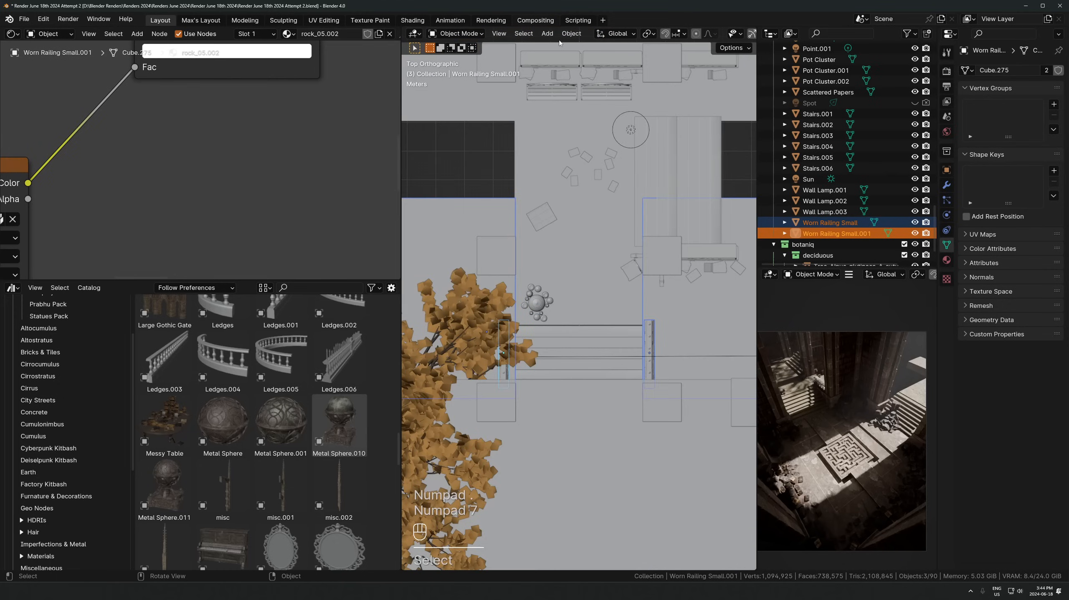
click(648, 33)
click(689, 73)
scroll(617, 234, down, 3)
key(shift+s)
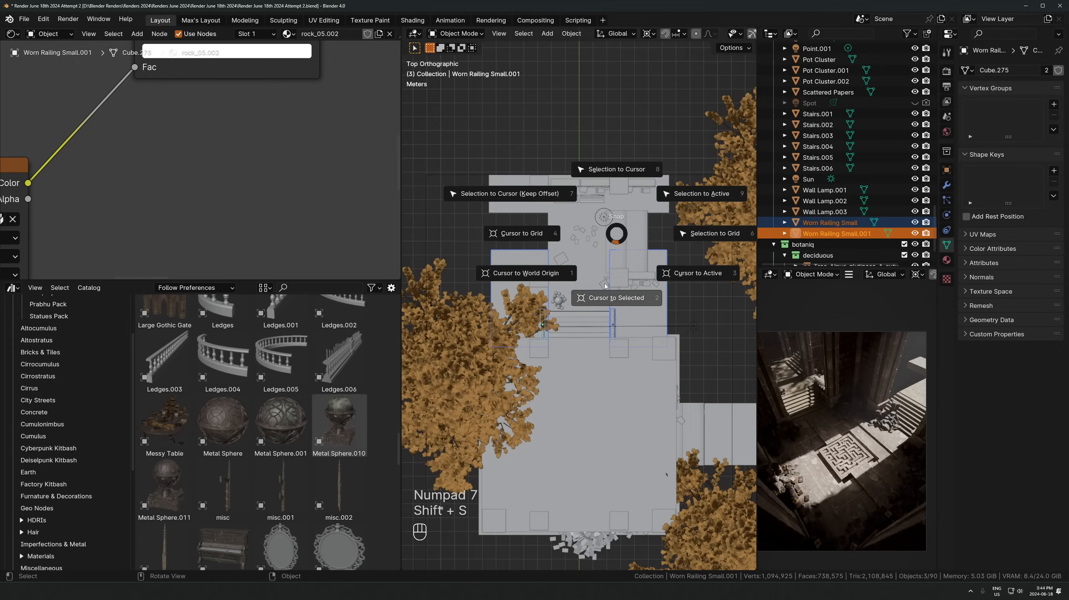
click(550, 285)
Make linked duplicates of the railings and side block, rotated 90° about the world origin onto the new stairs
scroll(550, 284, up, 3)
scroll(550, 285, down, 3)
key(alt+d)
key(r)
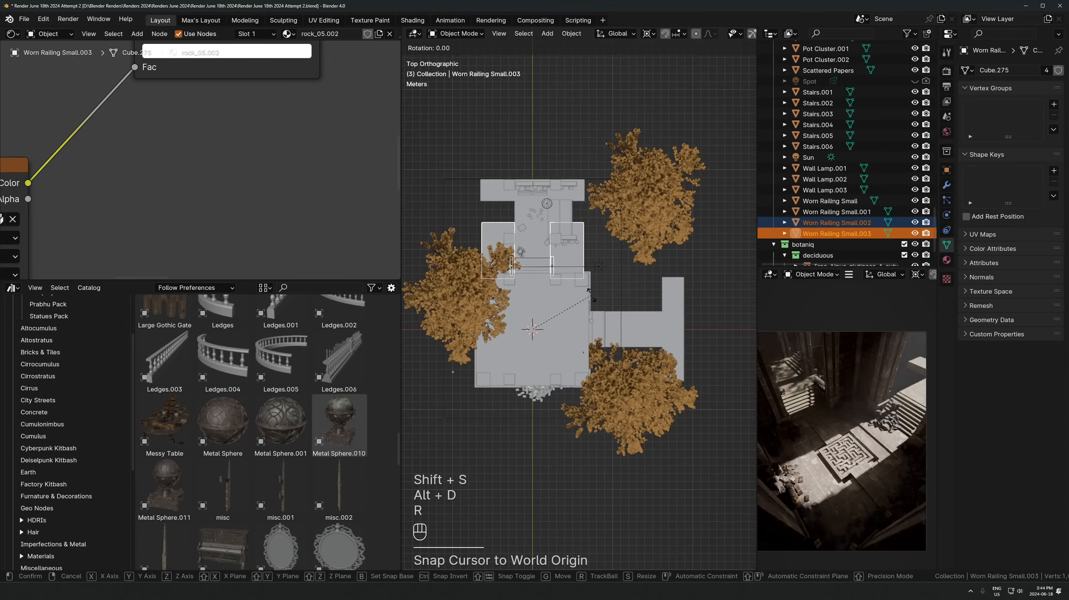
key(9)
key(0)
click(589, 290)
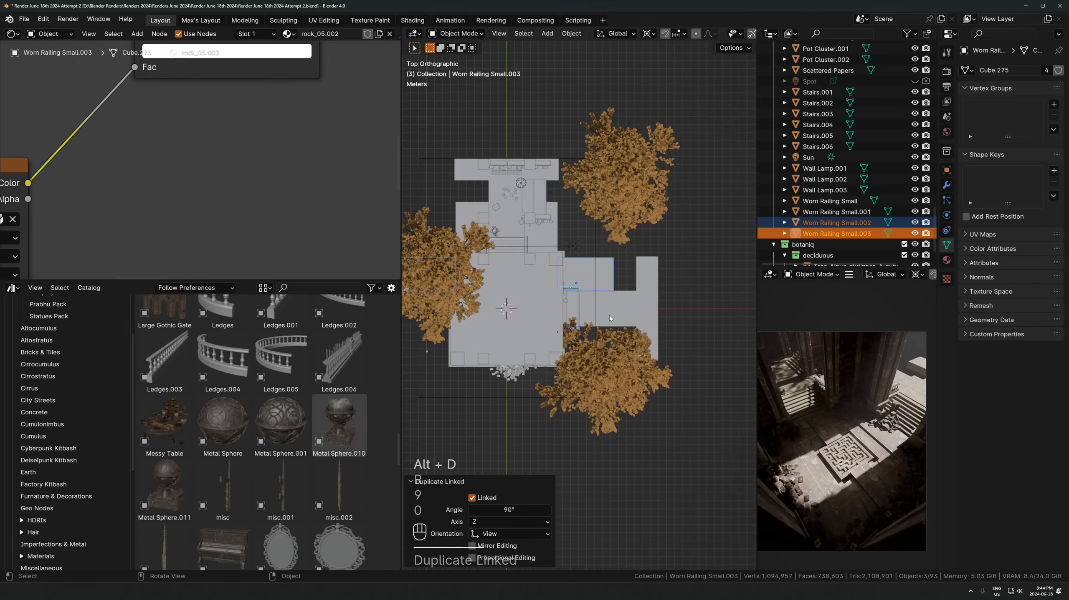
Examine the duplicated railings beside the new stairs through the camera and close up
key(KP_0)
scroll(567, 342, up, 2)
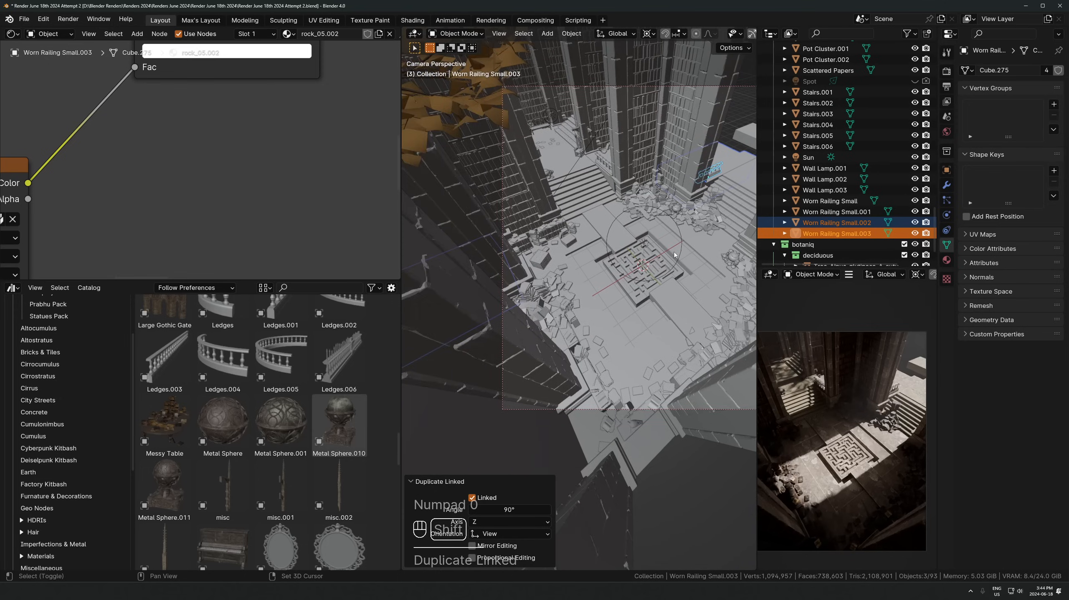
scroll(922, 384, up, 2)
shift+middle_drag(921, 384, 850, 384)
scroll(635, 165, up, 3)
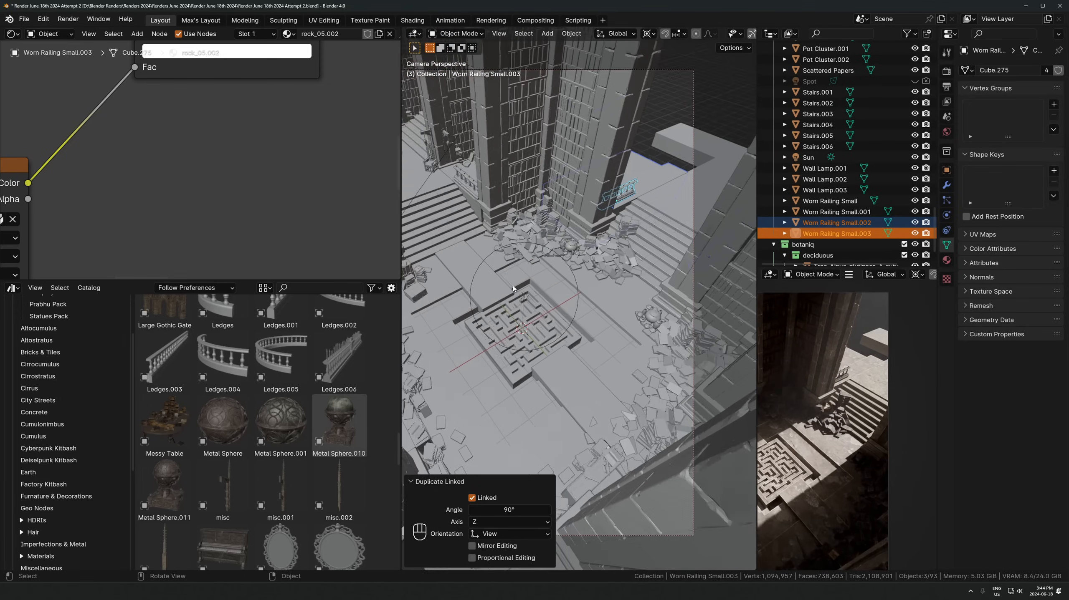
shift+middle_drag(635, 161, 494, 249)
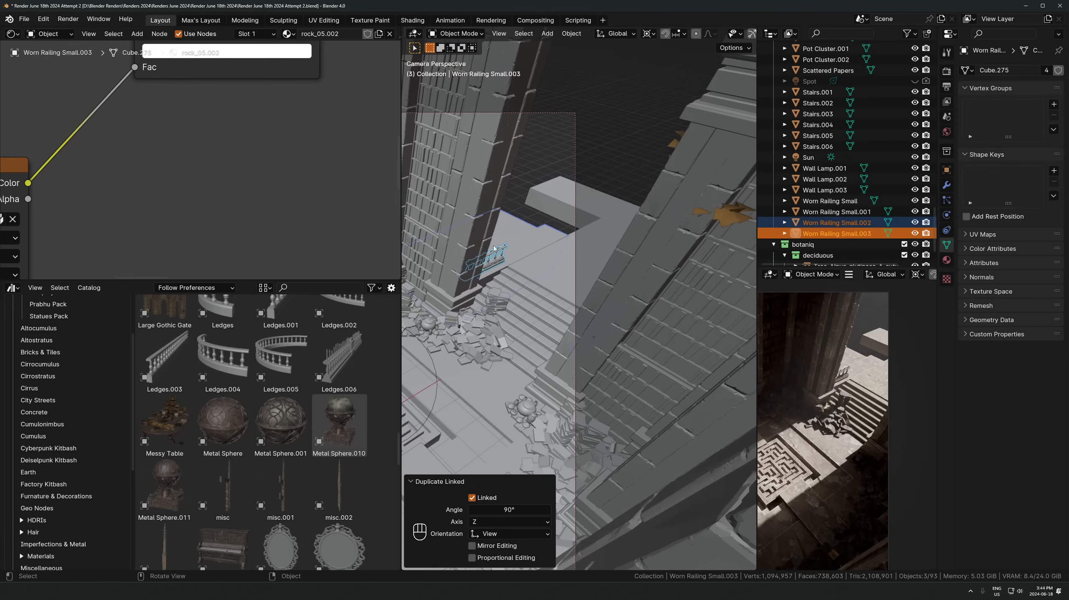
click(494, 248)
key(KP_Decimal)
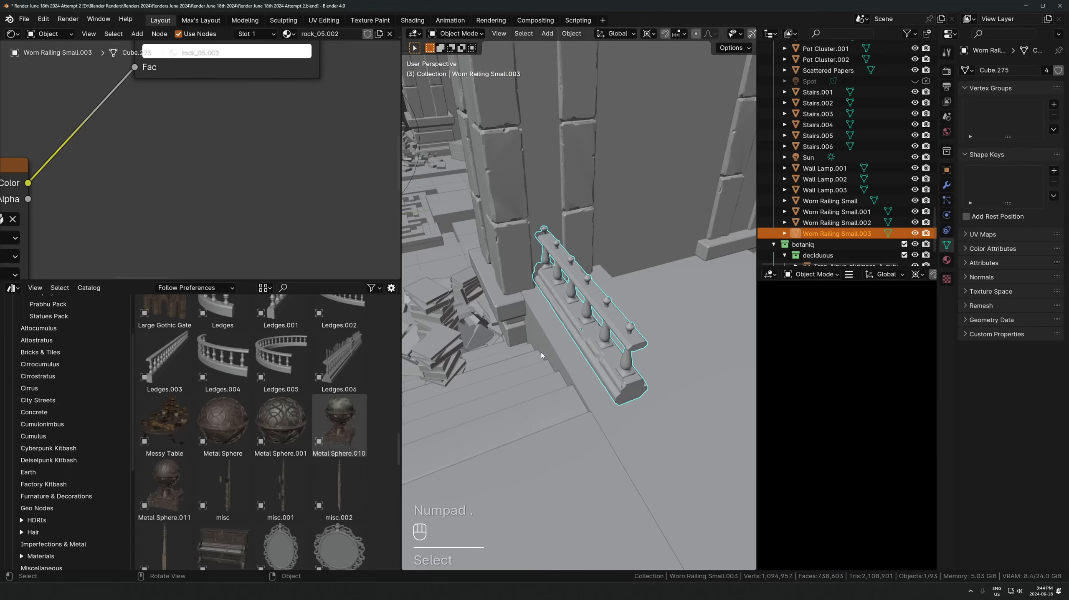
key(KP_0)
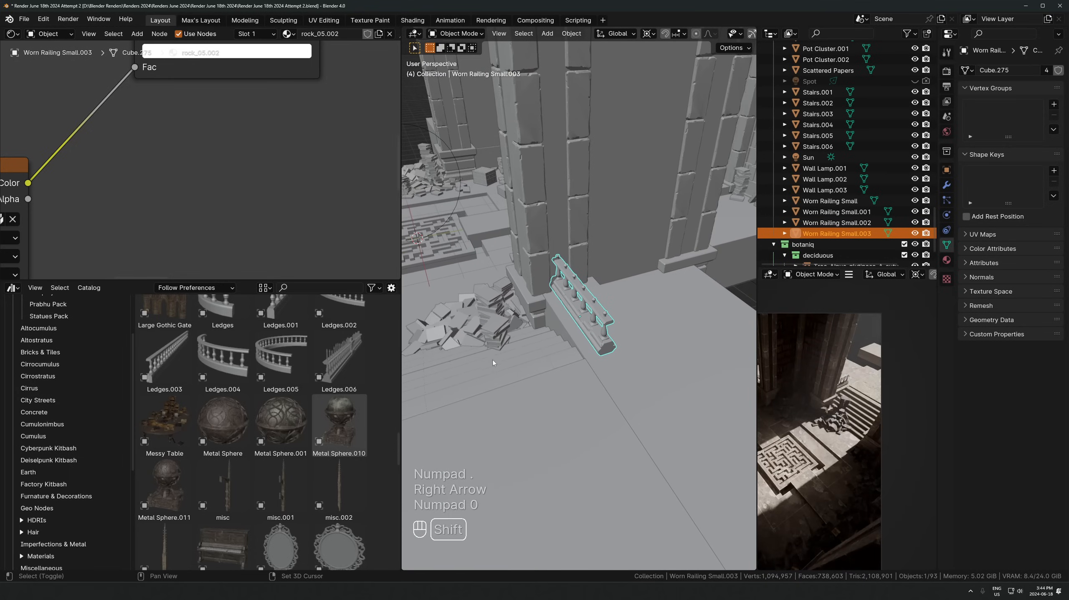
Select both duplicated railings and move them along the X axis to fit the edges of the new stairs
shift+drag(494, 362, 572, 313)
scroll(547, 269, down, 3)
shift+click(525, 300)
key(g)
key(y)
middle_drag(525, 300, 686, 287)
key(x)
click(528, 309)
click(686, 288)
Try to mirror the duplicated side block using the adjacent railing as the Mirror modifier's object
click(691, 277)
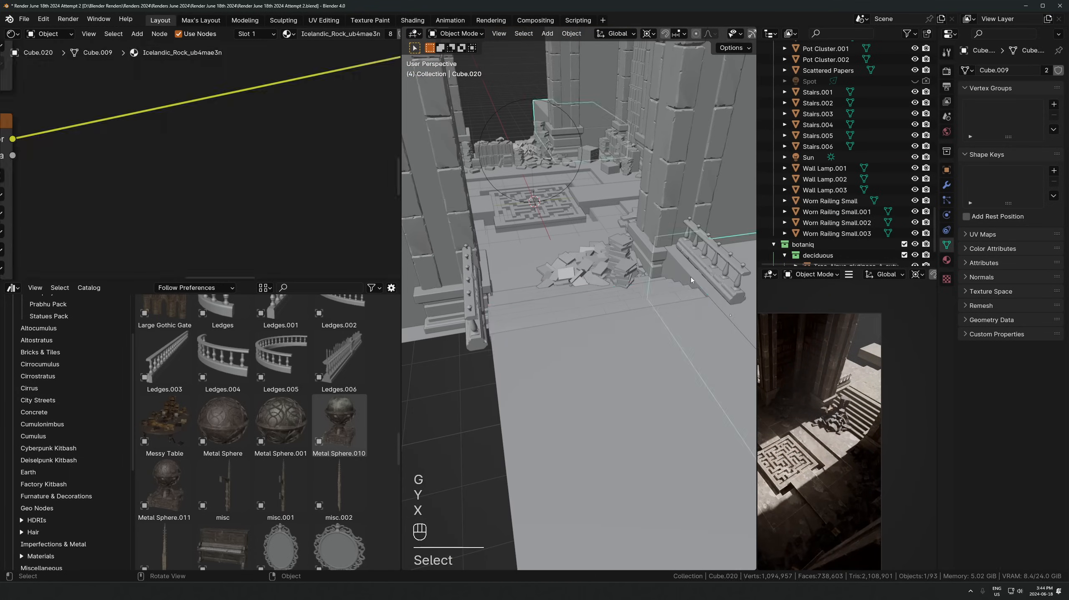
key(q)
shift+middle_drag(635, 244, 615, 244)
click(571, 34)
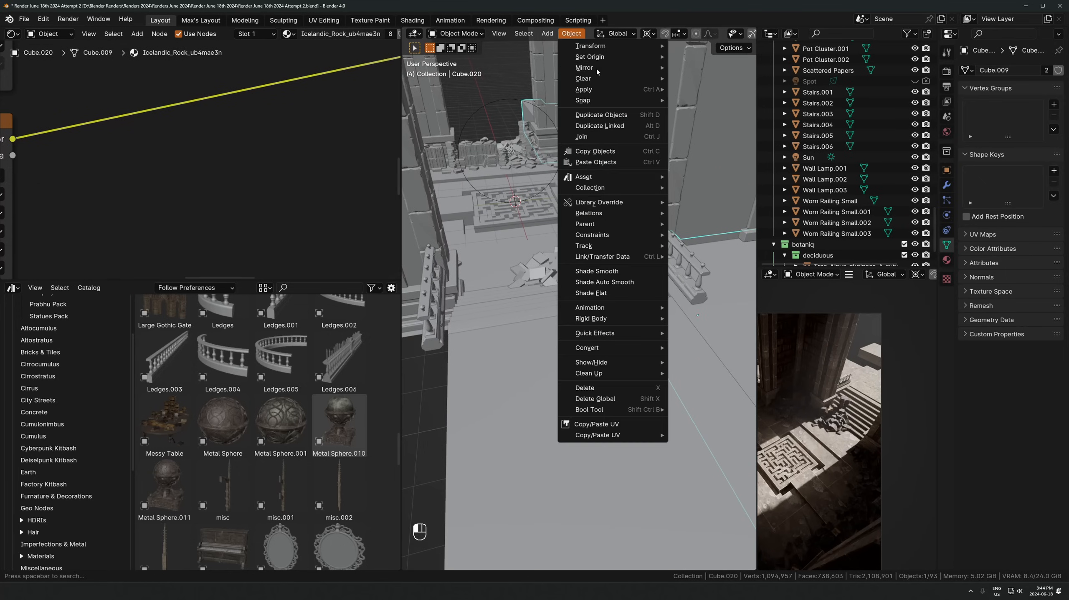
click(947, 185)
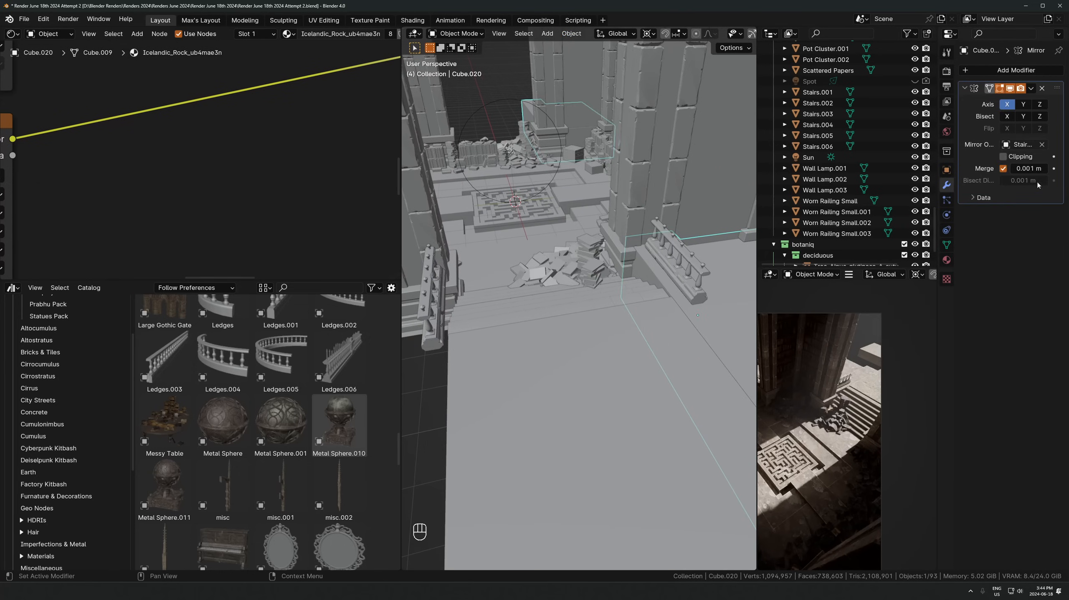
click(1042, 144)
click(1041, 145)
click(695, 265)
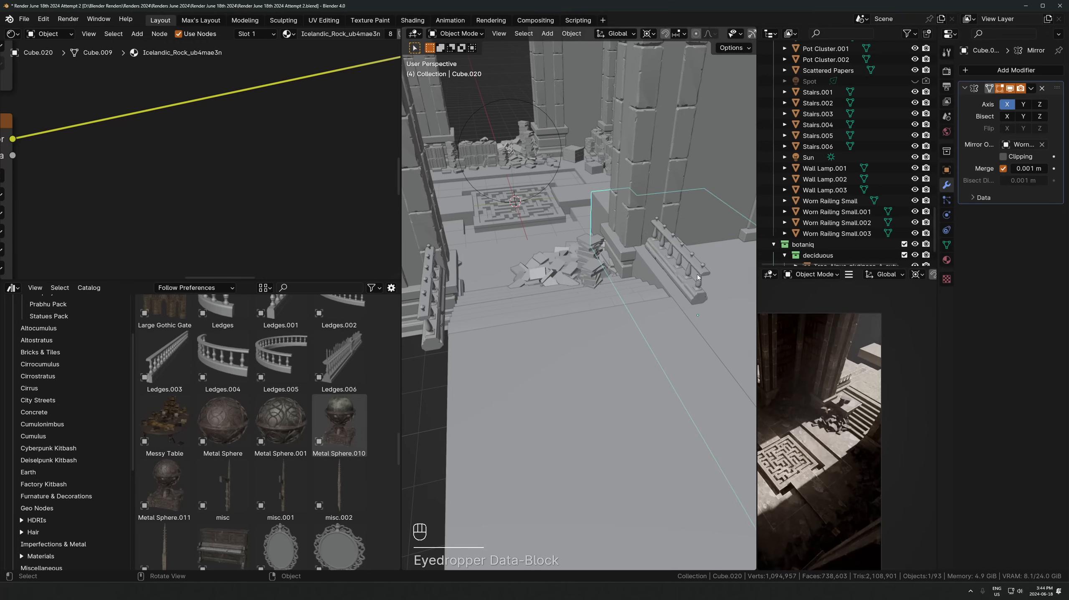
Undo the mirror object changes and the selection of the side block
scroll(701, 289, down, 4)
key(ctrl+z)
key(ctrl+z)
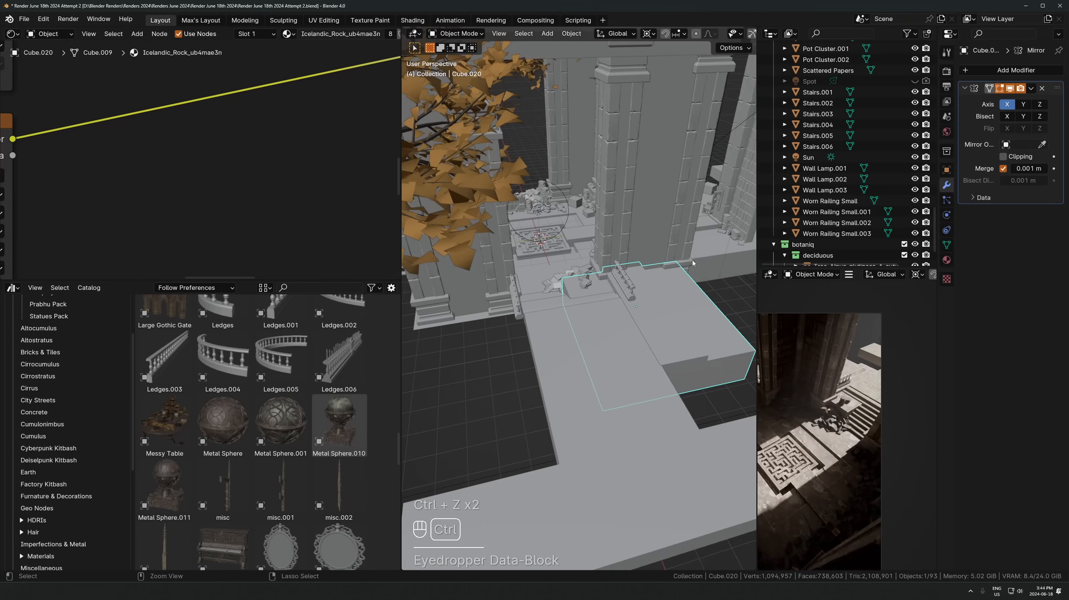
key(ctrl+z)
key(ctrl+z)
key(ctrl+z)
key(ctrl+z)
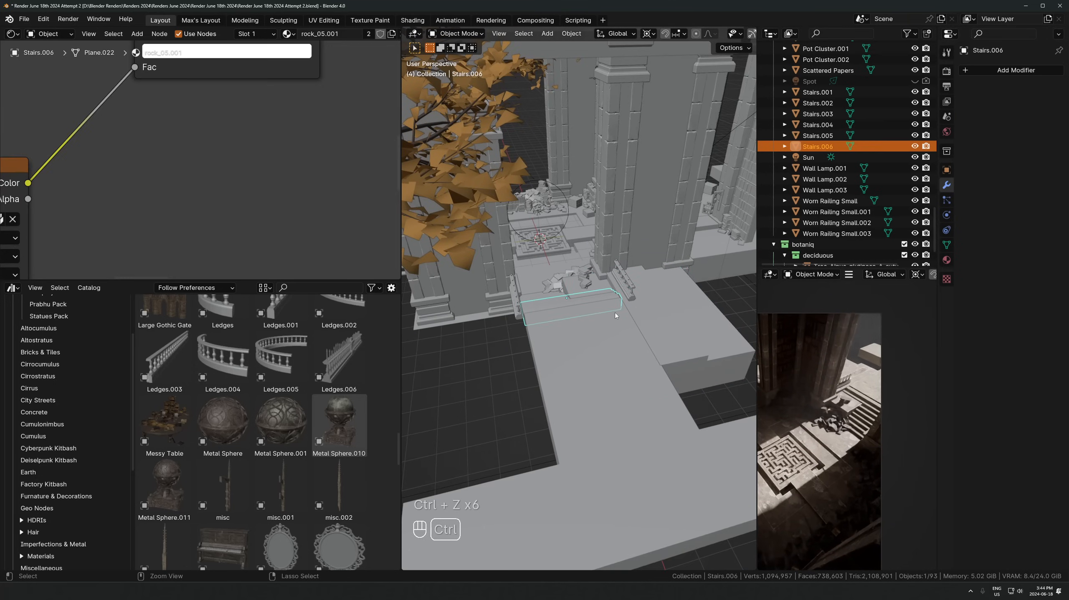
Restore the cleared mirror object on the side block and assign the new stairs as its mirror object
key(ctrl+shift+z)
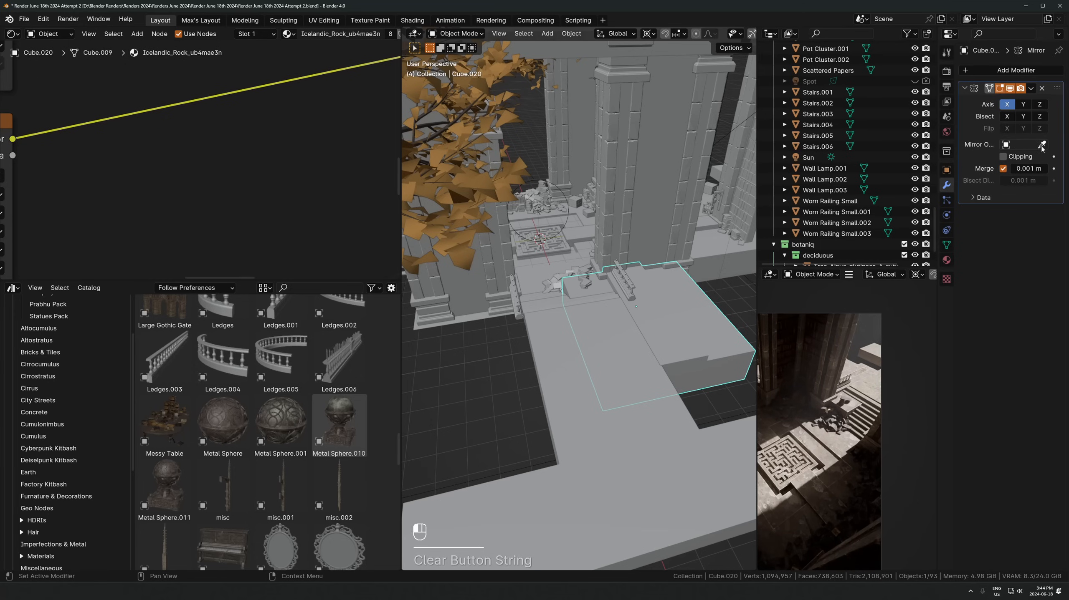
click(546, 308)
middle_drag(625, 294, 588, 338)
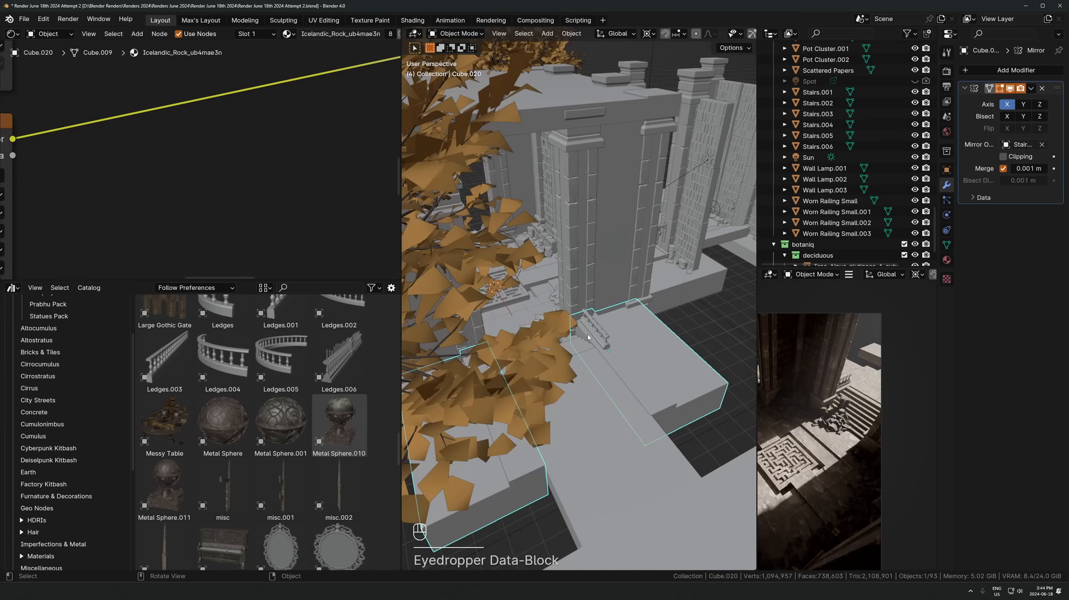
Find the Stained Glass Windows Pillars asset in the library and place it near the new stairs
scroll(282, 420, down, 5)
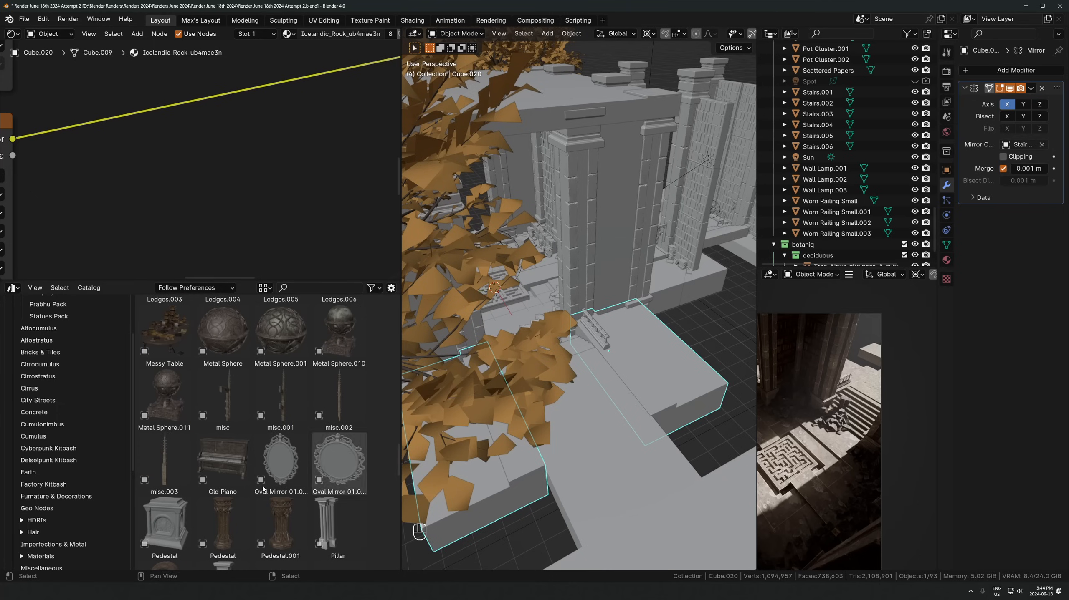
scroll(166, 470, down, 15)
scroll(193, 468, down, 1)
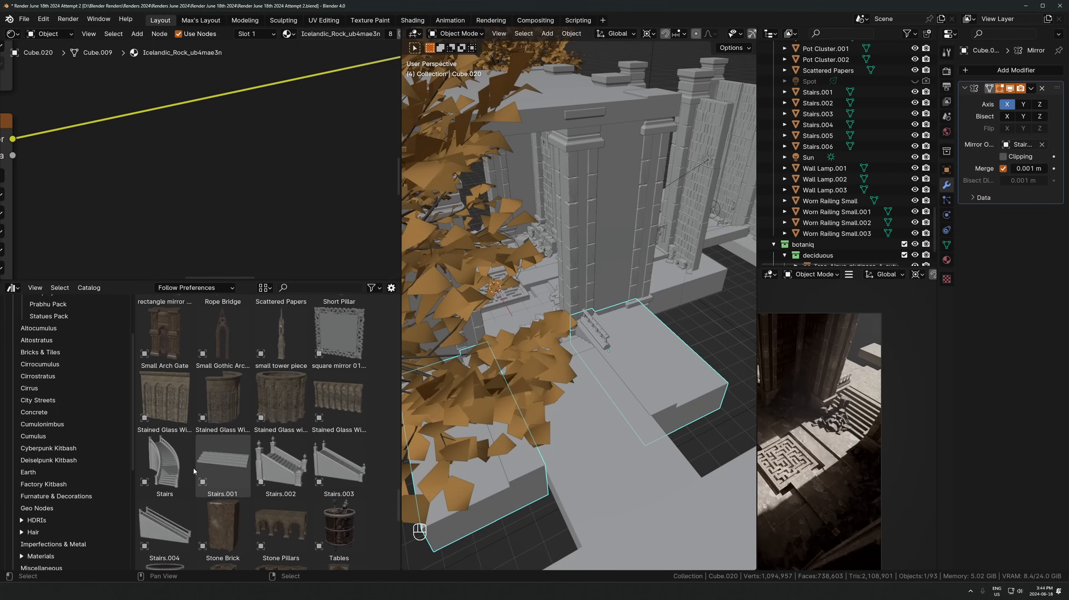
scroll(501, 411, down, 4)
scroll(171, 436, down, 3)
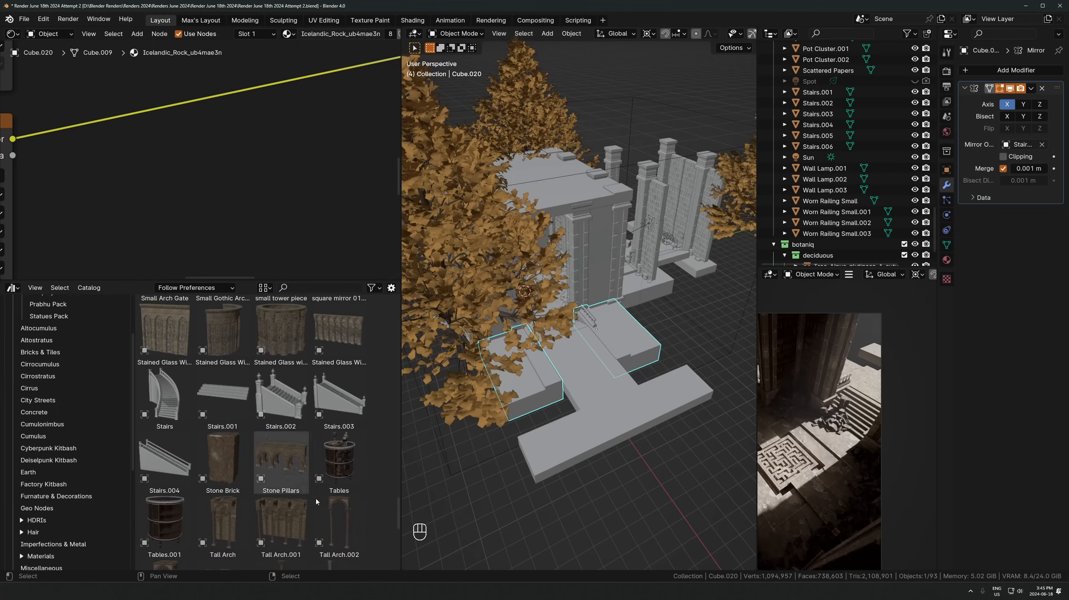
drag(322, 337, 626, 334)
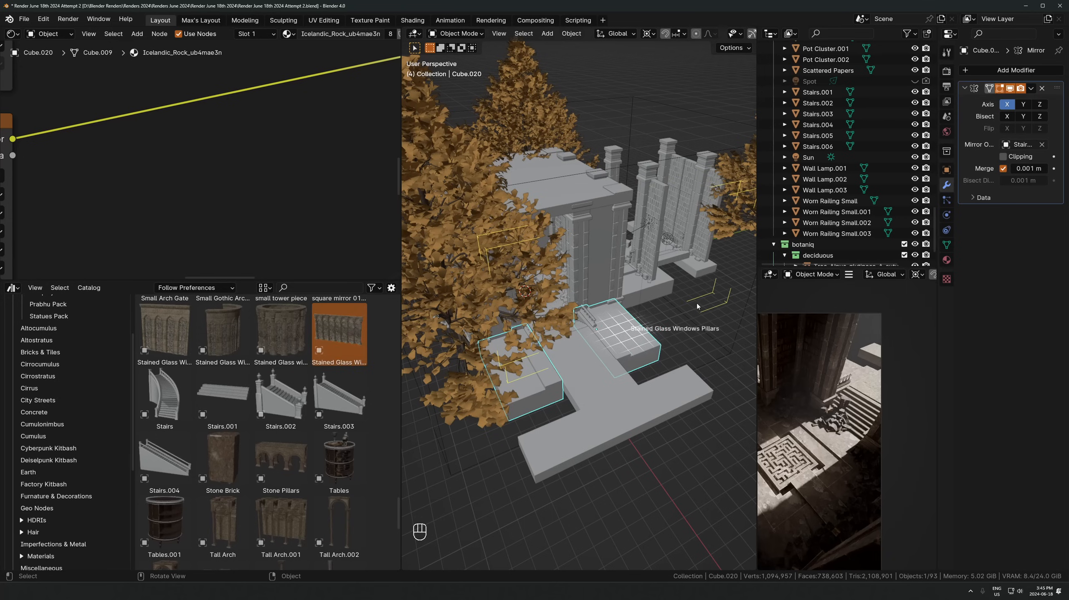
drag(735, 313, 676, 283)
key(r)
key(z)
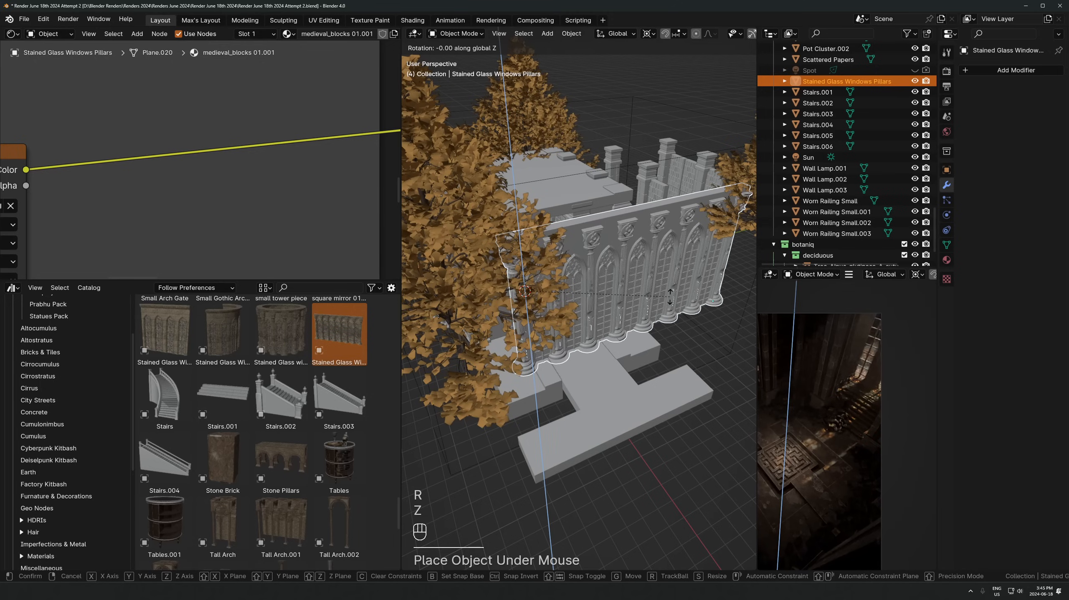
key(minus)
key(9)
key(Escape)
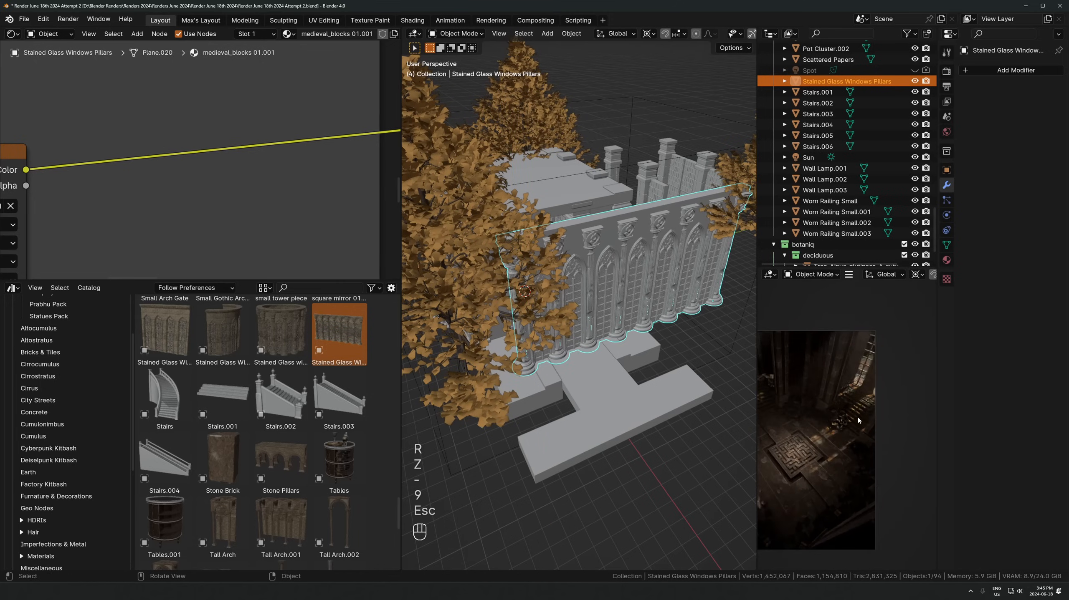
Rotate the stained glass window wall -90° about the Z axis
key(r)
key(z)
key(9)
key(0)
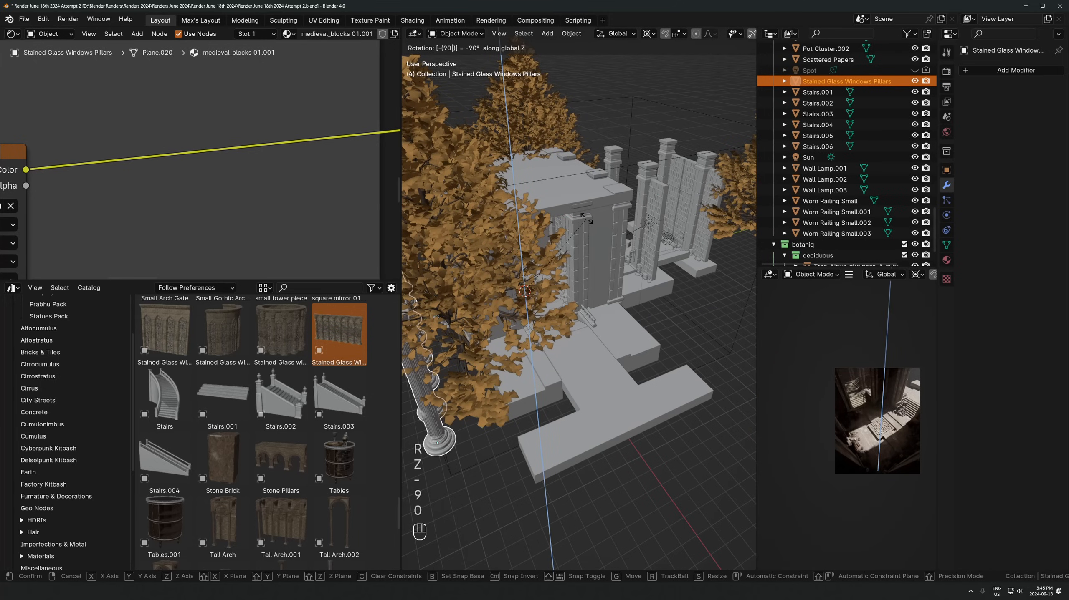
click(584, 220)
Move the stained glass wall horizontally by 10.638 m in X and 15.051 m in Y to stand beside the new stairs
middle_drag(480, 244, 484, 291)
scroll(485, 291, down, 3)
key(g)
key(shift+z)
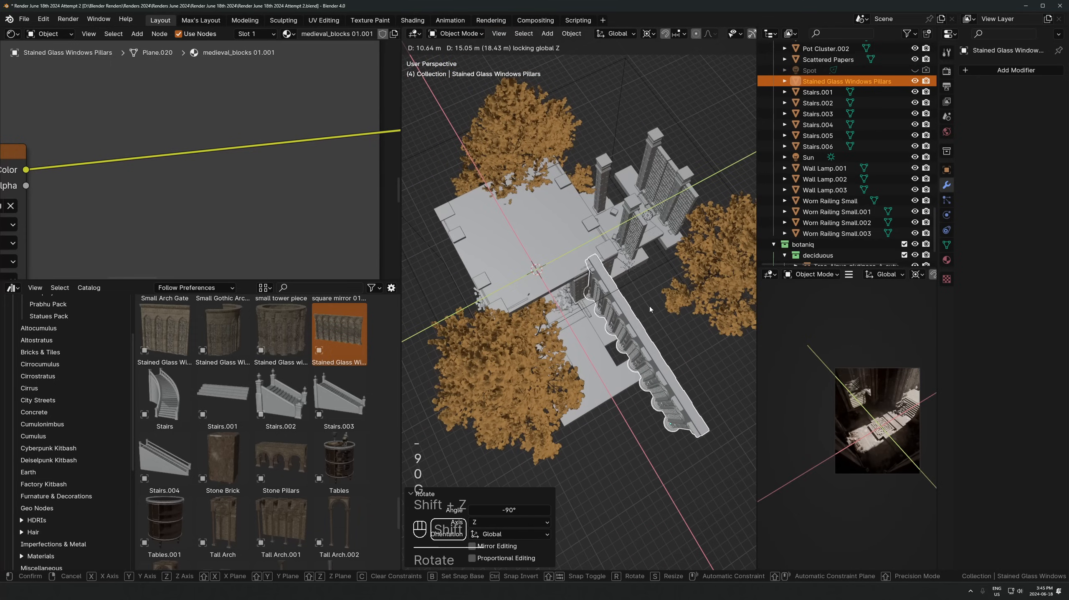
click(650, 307)
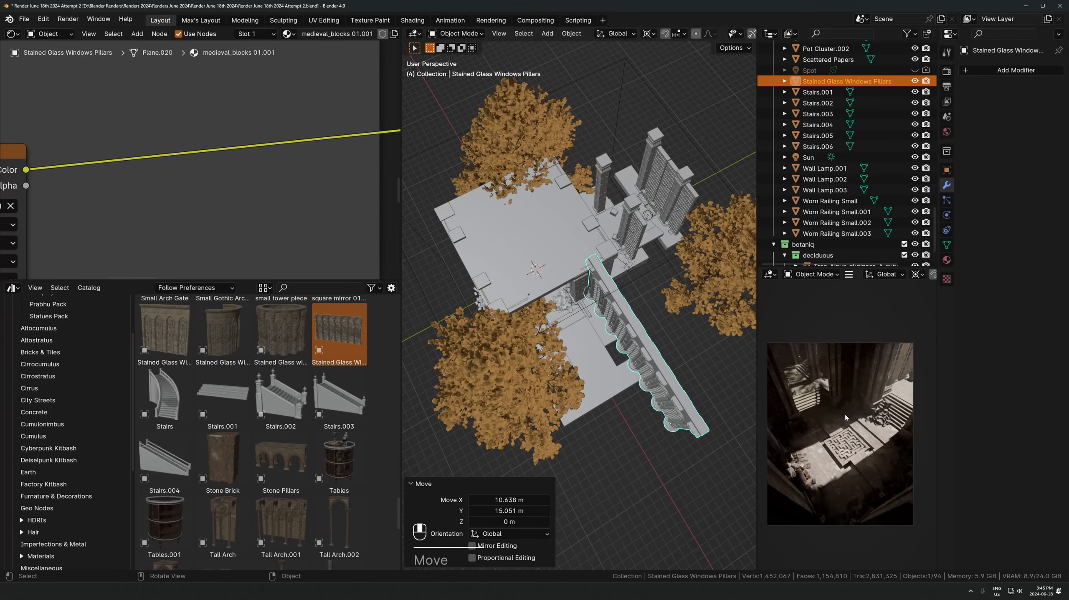
From above, fine-tune the stained glass wall's position by 0.98298 m in X and -0.30306 m in Y
key(KP_7)
shift+middle_drag(583, 316, 543, 308)
key(g)
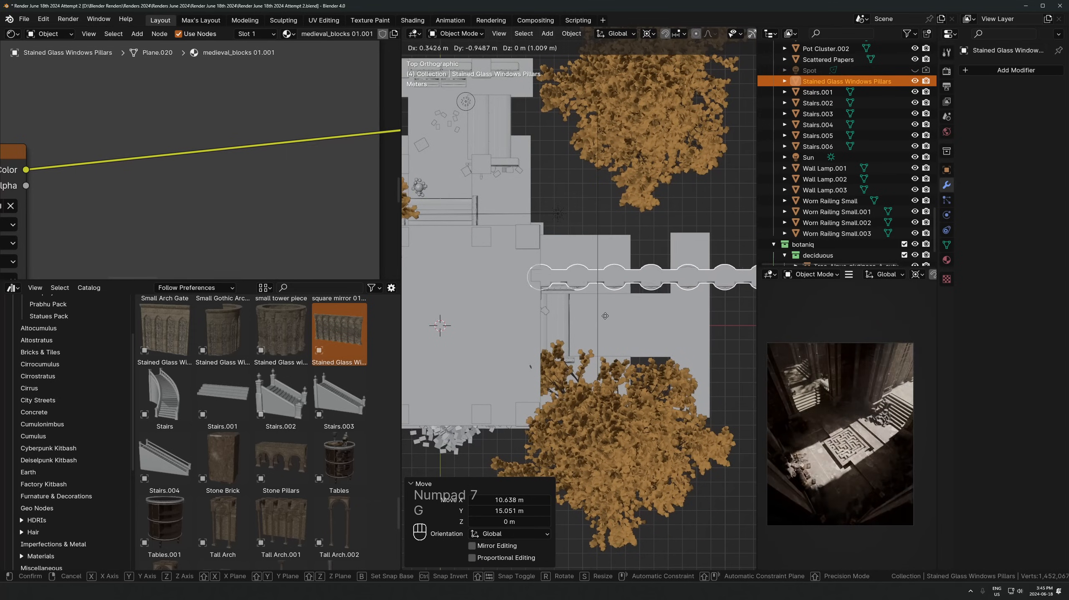
click(585, 298)
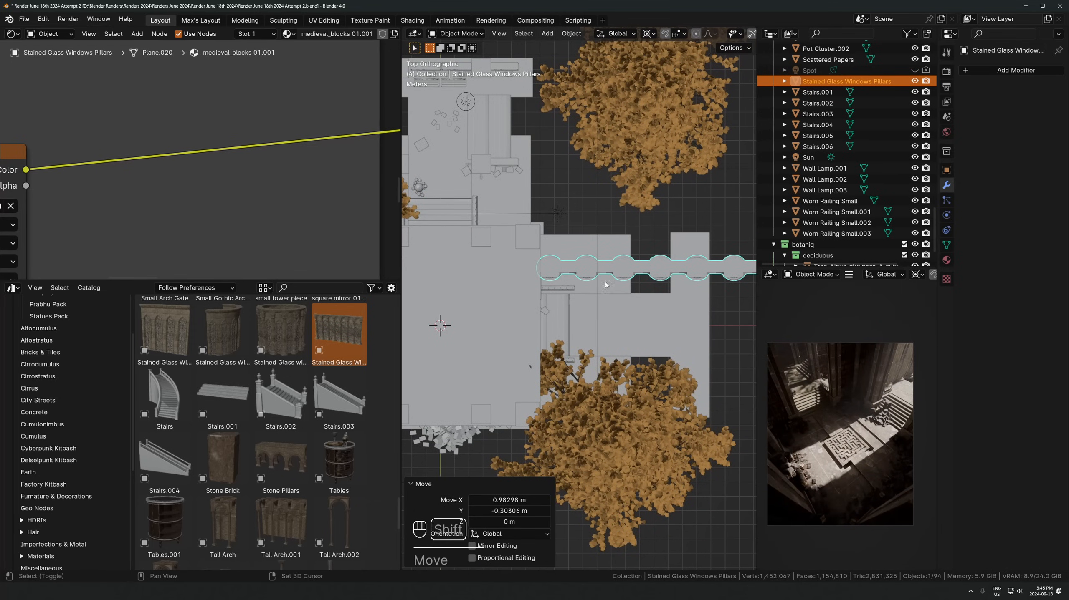
scroll(605, 285, down, 1)
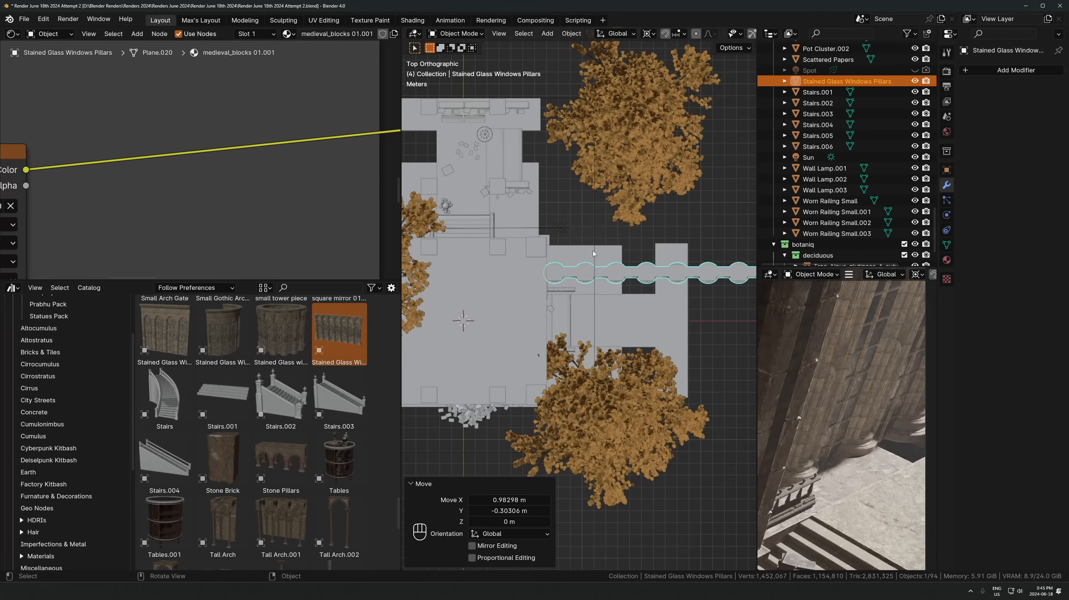
click(624, 268)
key(g)
key(shift+z)
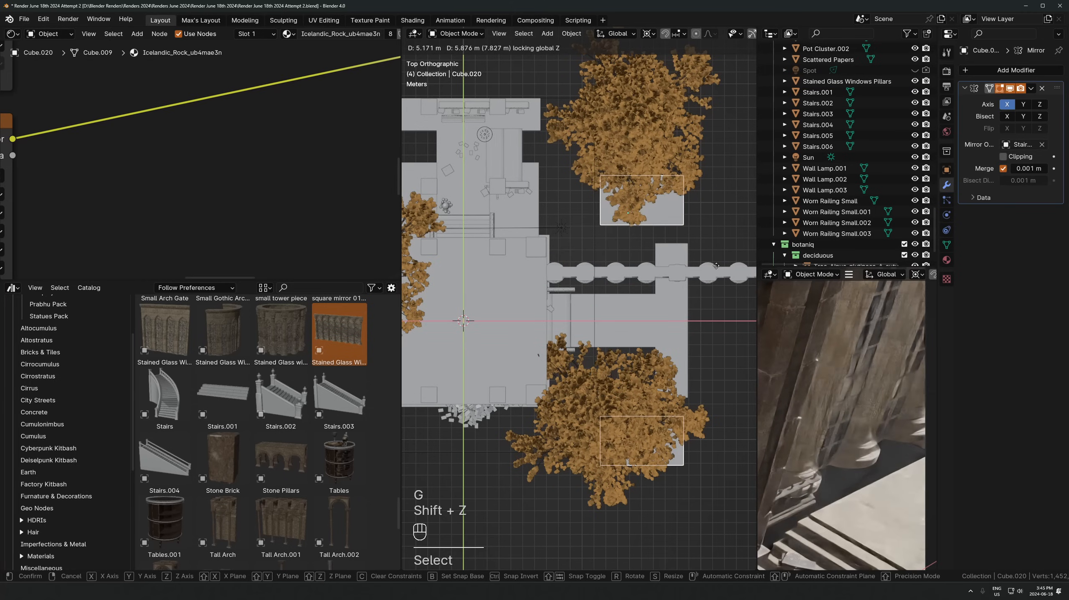
key(Escape)
Try rotating the sun about the Z axis and freely in perspective to test where its light falls
click(561, 228)
key(r)
key(z)
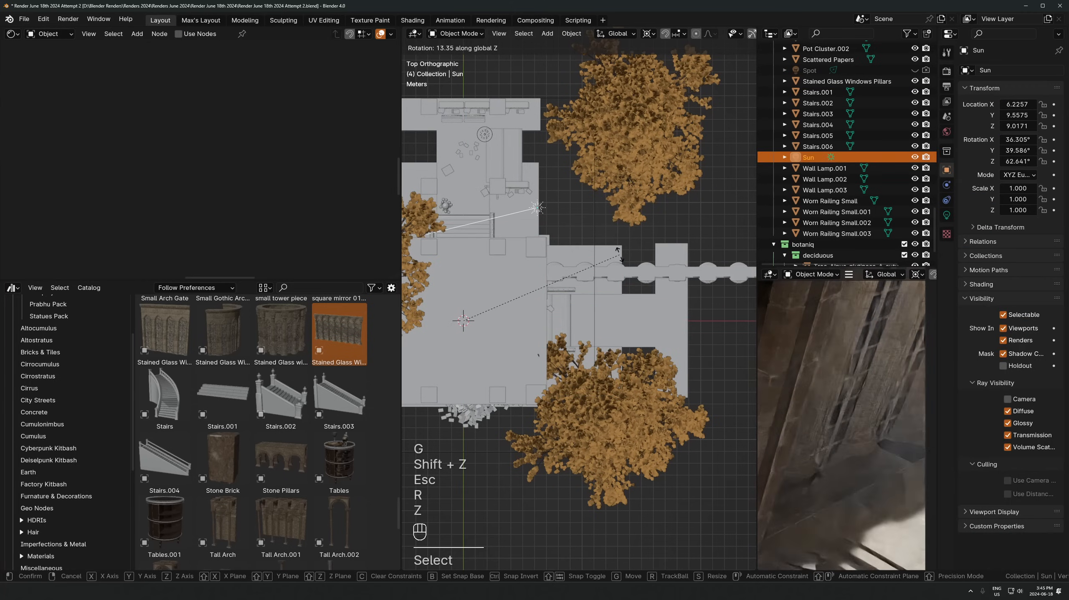
key(Escape)
scroll(845, 378, down, 5)
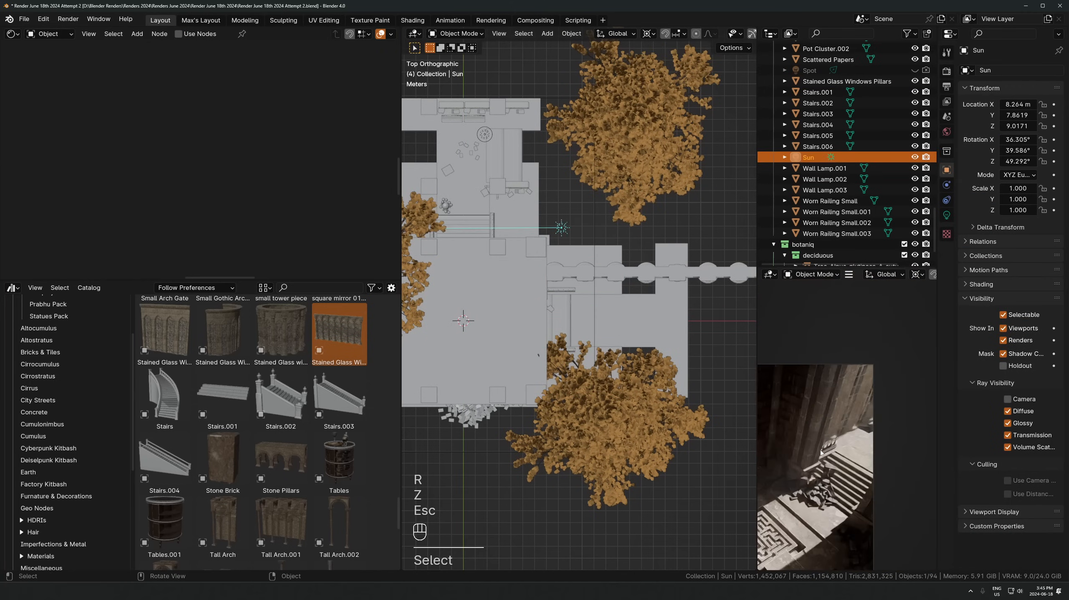
shift+middle_drag(846, 370, 923, 413)
key(r)
key(z)
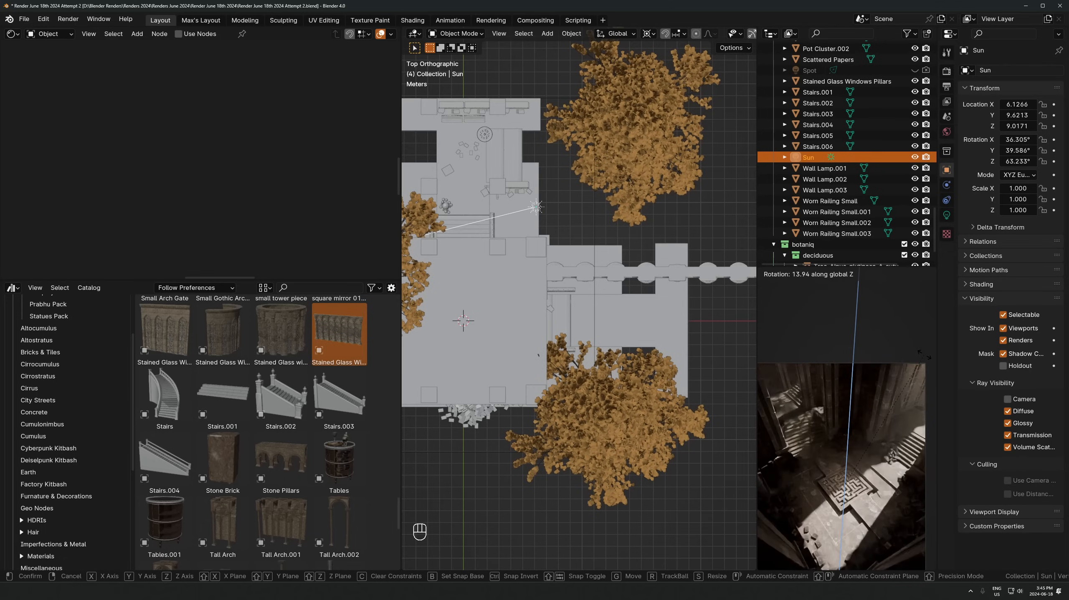
key(Escape)
middle_drag(567, 342, 623, 332)
key(r)
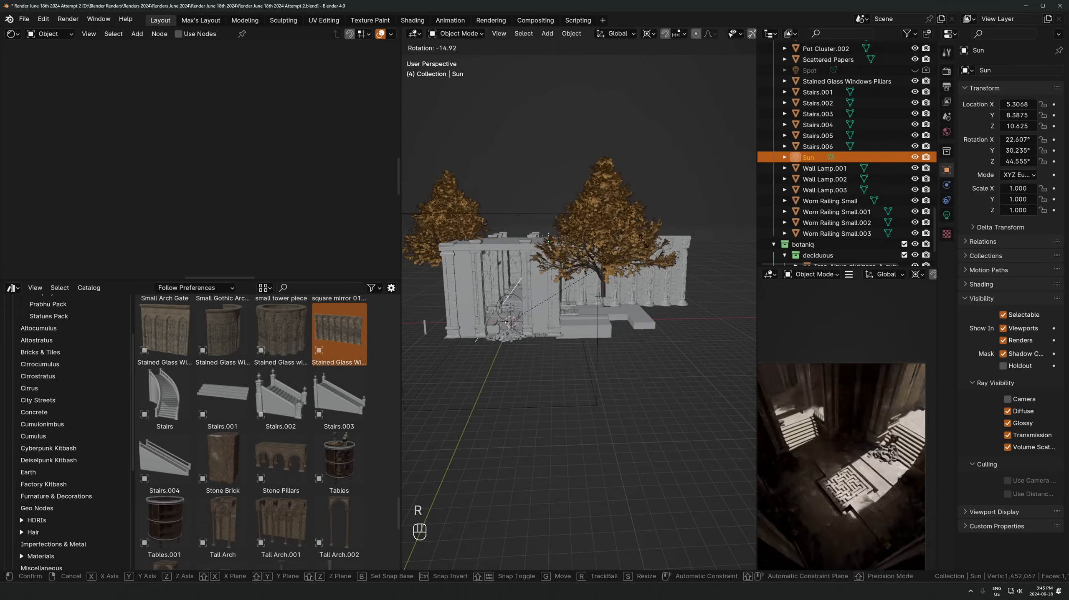
key(Escape)
Try a linked duplicate of the stained glass wall, moved -7.3998 m in Y and rotated 180° about Z, and delete it
middle_drag(619, 232, 667, 234)
click(663, 301)
key(alt+d)
key(t)
key(y)
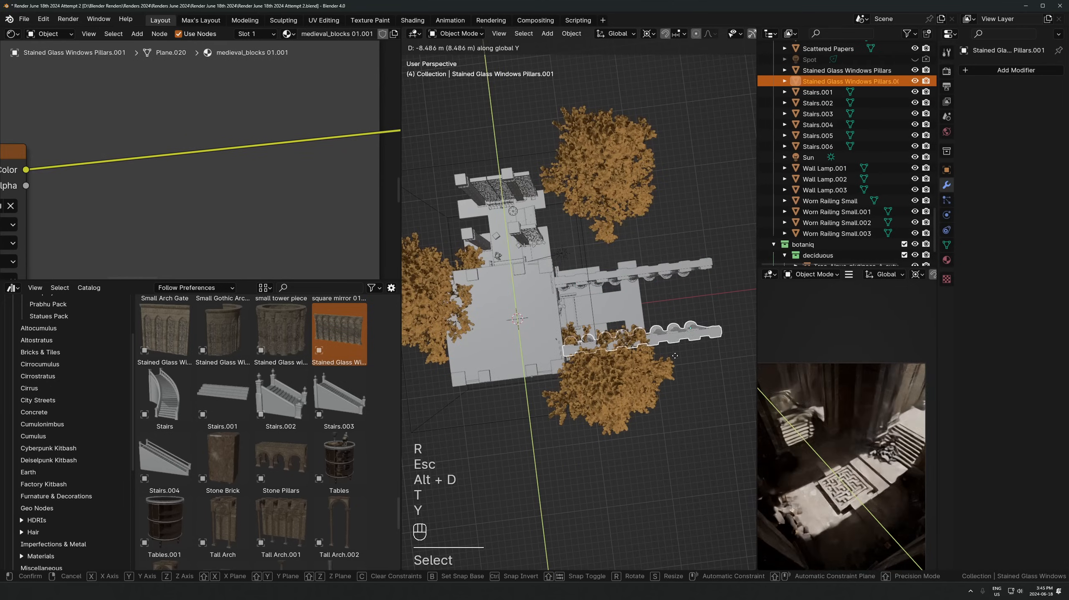
text(rz1)
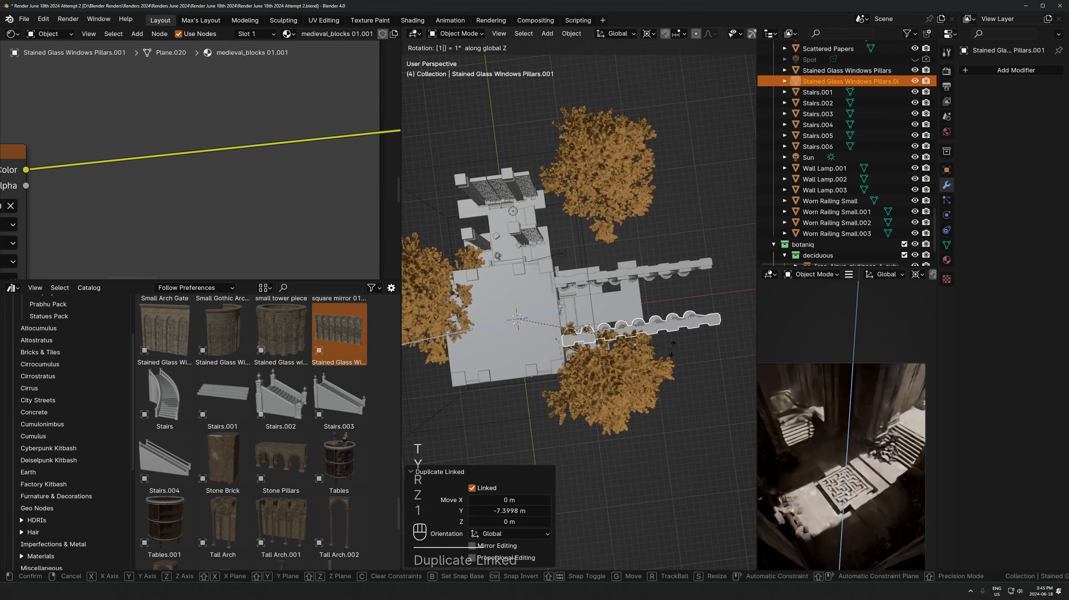
text(80)
text(x)
click(669, 354)
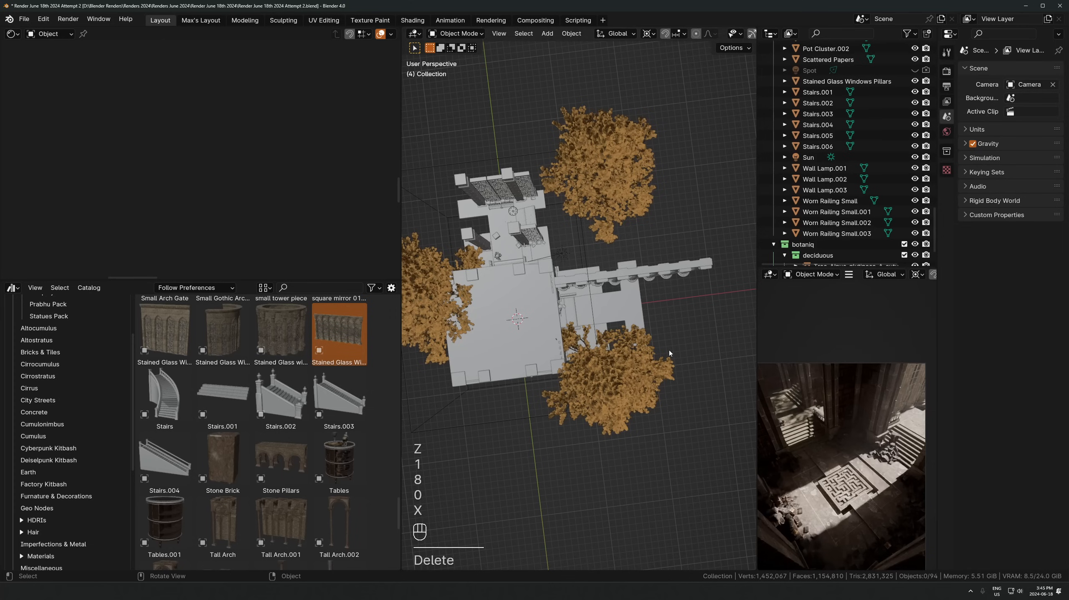
Make a linked duplicate of the autumn tree beside the new stairs and move it horizontally by -23.386 m in X and -56.436 m in Y
click(618, 370)
middle_drag(619, 378, 581, 223)
key(alt+d)
key(y)
key(shift+z)
click(694, 282)
middle_drag(694, 282, 652, 385)
key(g)
key(shift+z)
click(467, 172)
Reposition the duplicated tree by 9.9611 m in X and -9.614 m in Y, plus a further 0.70572 m along Y
scroll(468, 172, down, 3)
key(g)
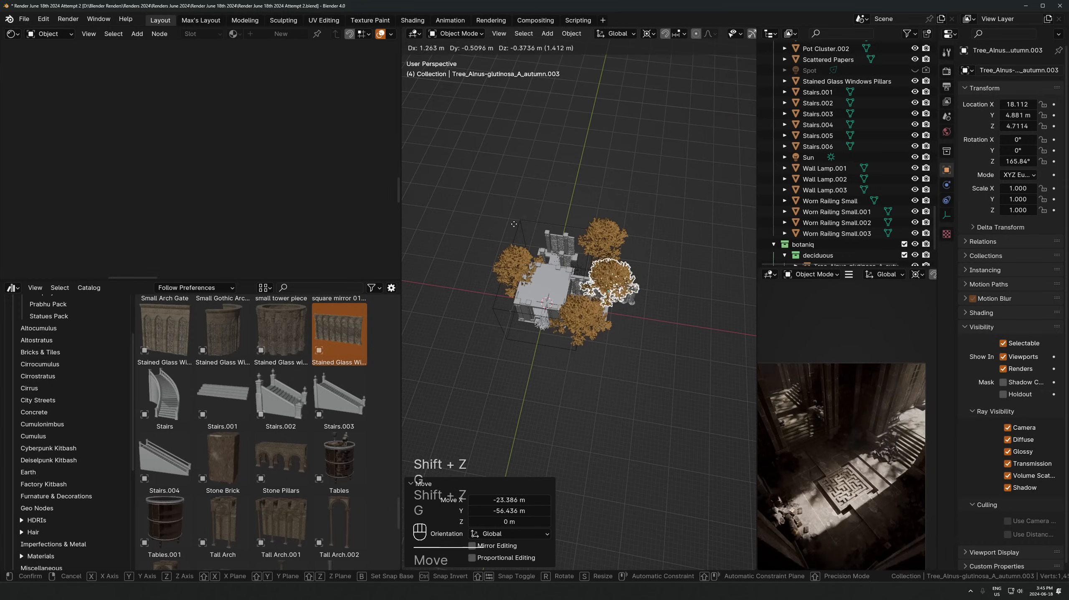
key(shift+z)
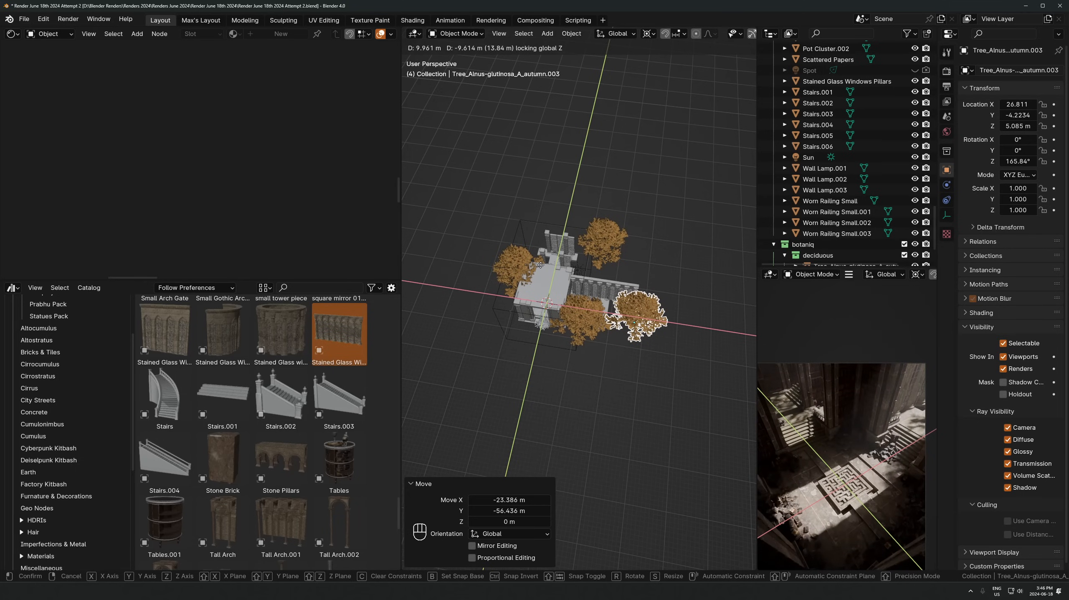
click(540, 265)
key(g)
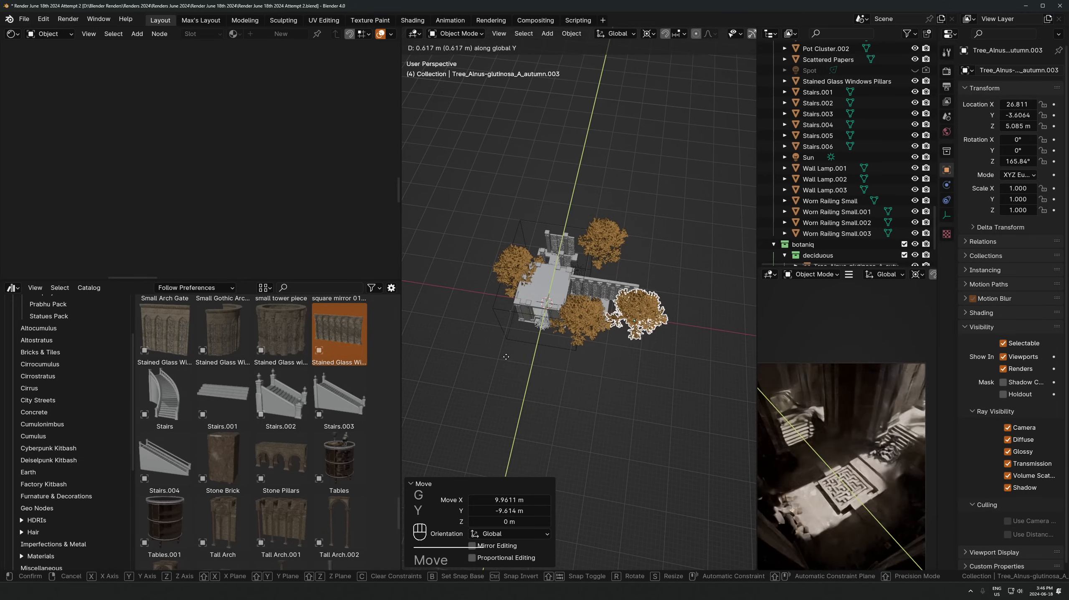
key(y)
click(538, 367)
Show the camera view in the main viewport and switch the small preview viewport to solid shading
key(KP_0)
shift+middle_drag(849, 454, 846, 427)
scroll(852, 414, down, 1)
key(z)
click(899, 426)
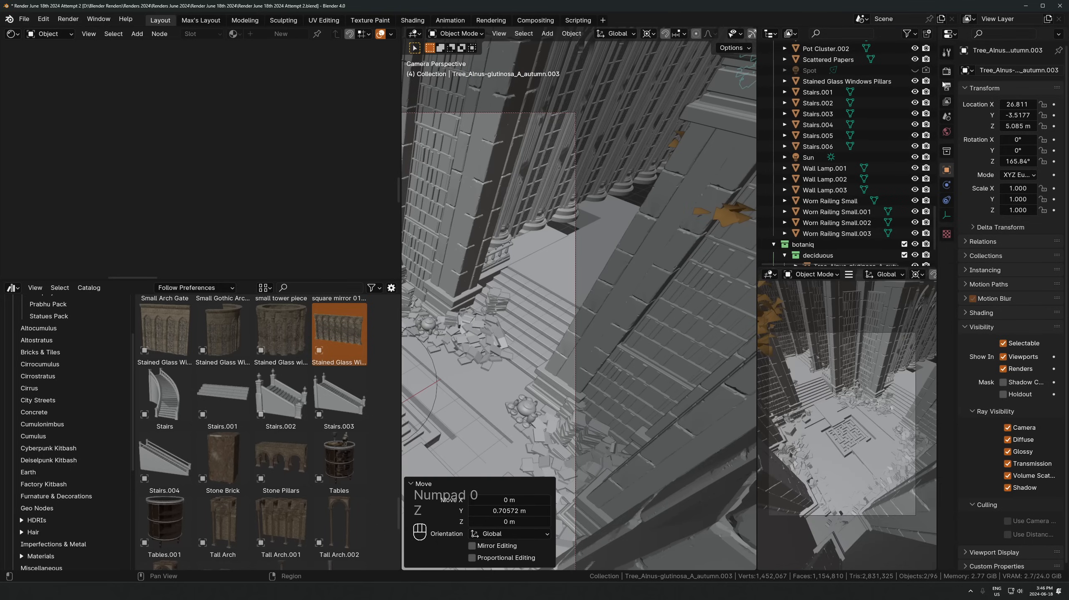
Bring up the output settings, render the still image and inspect the maze, stairs and tree shadows in the result
click(947, 87)
key(F12)
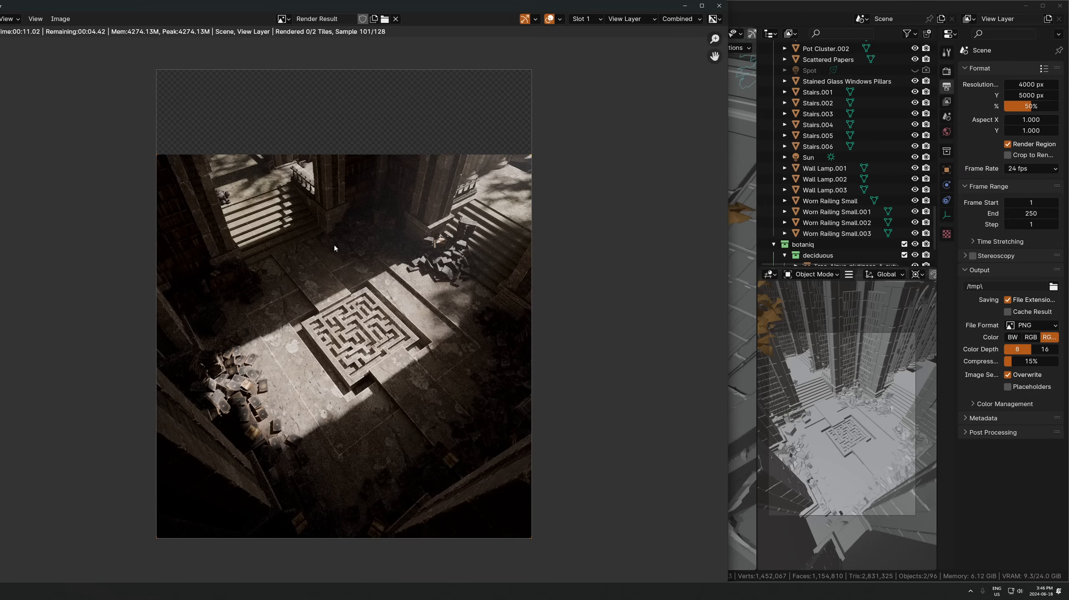
scroll(324, 268, up, 4)
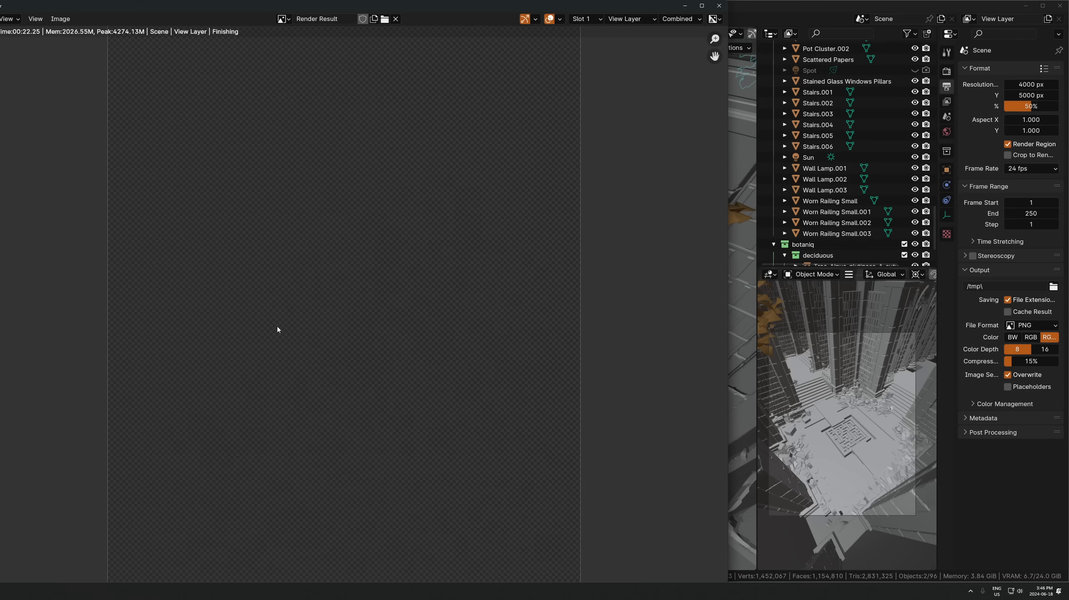
scroll(349, 301, up, 4)
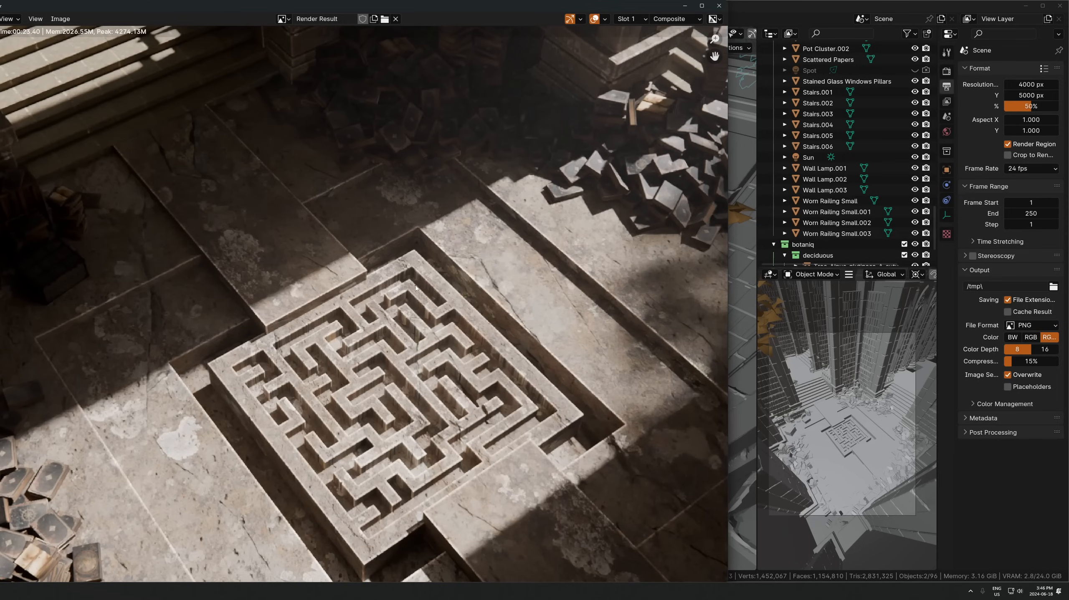
scroll(415, 287, down, 3)
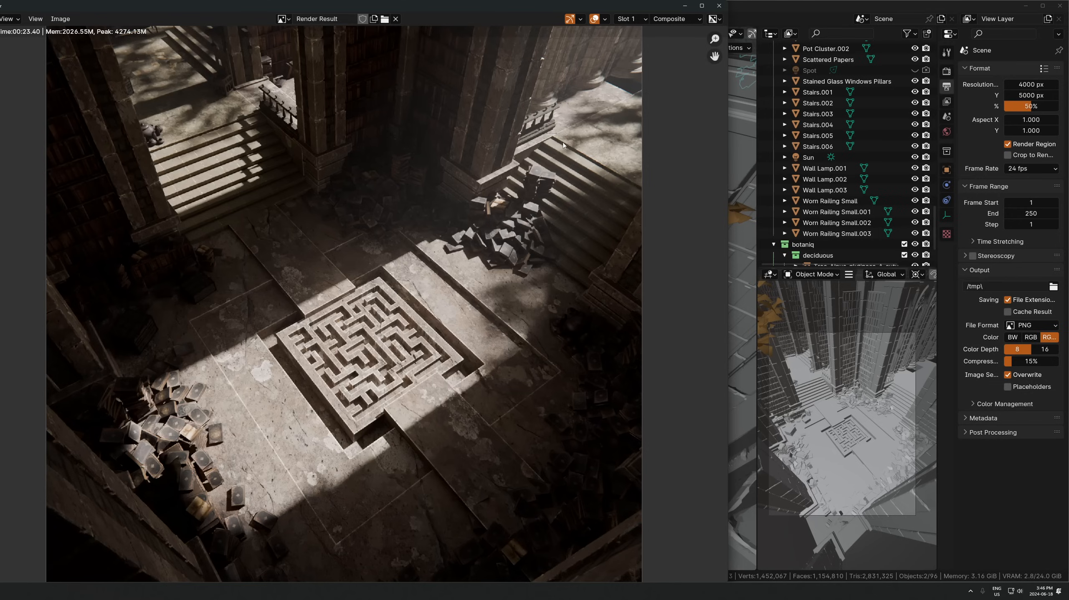
Examine the rendered library image closely, including the staircases and the floor maze, and close the render window
scroll(465, 109, down, 2)
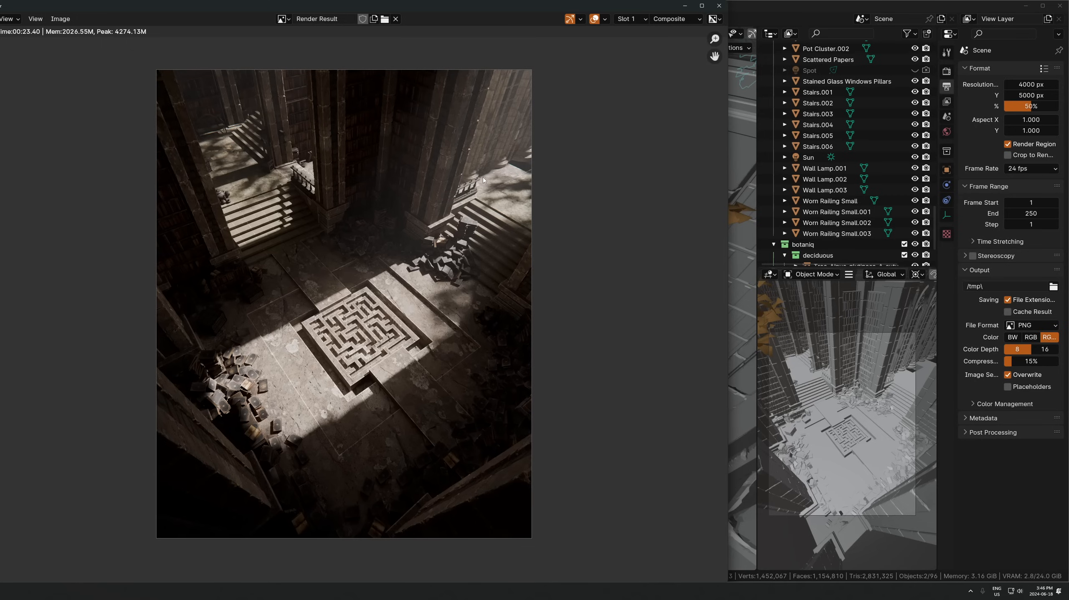
scroll(205, 226, up, 5)
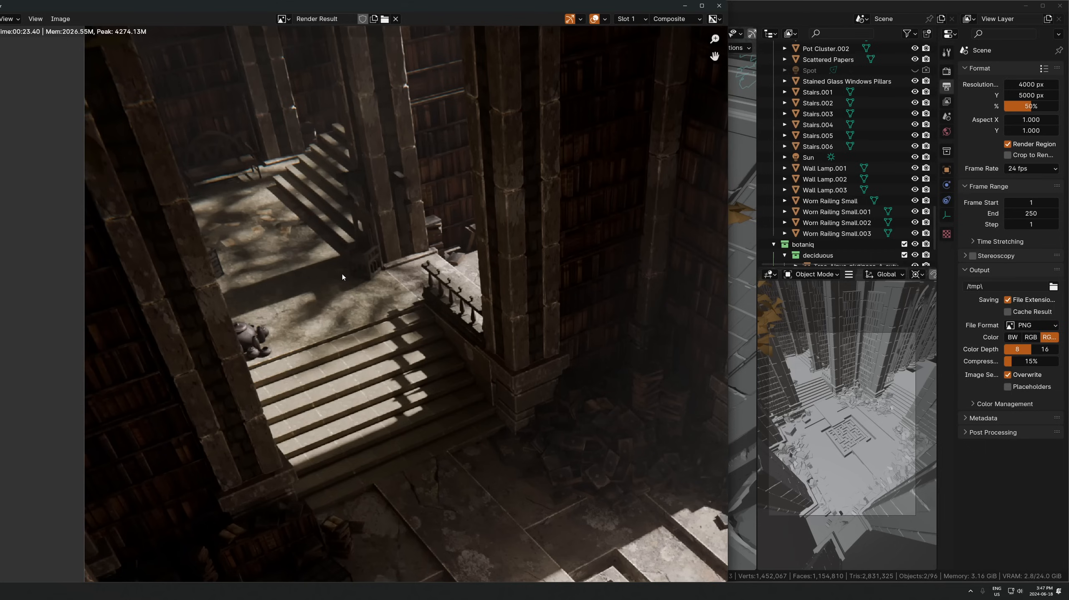
scroll(342, 275, down, 3)
scroll(347, 289, up, 1)
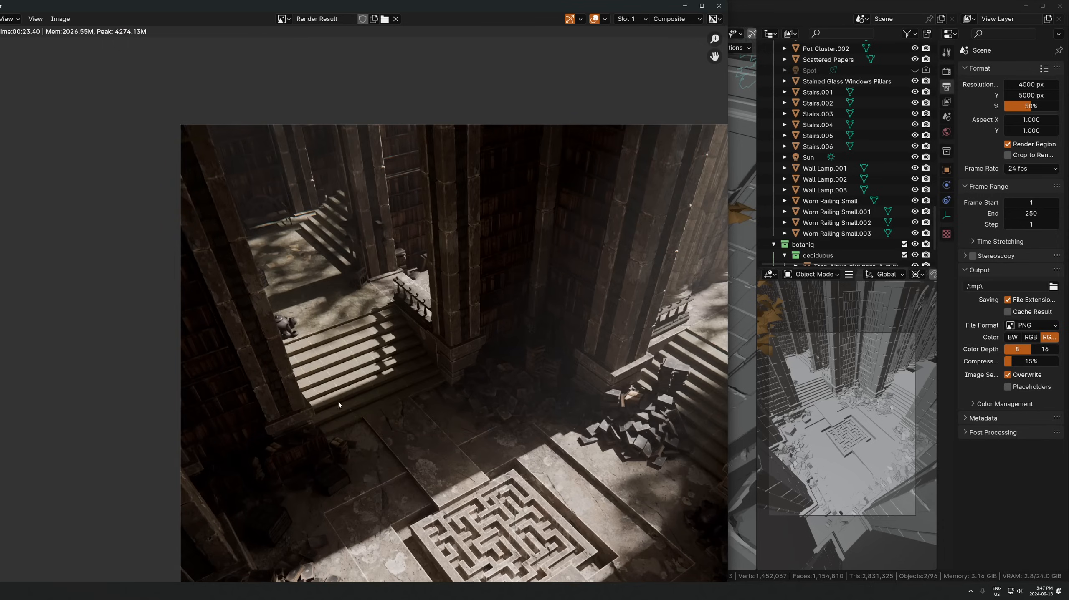
scroll(405, 344, down, 2)
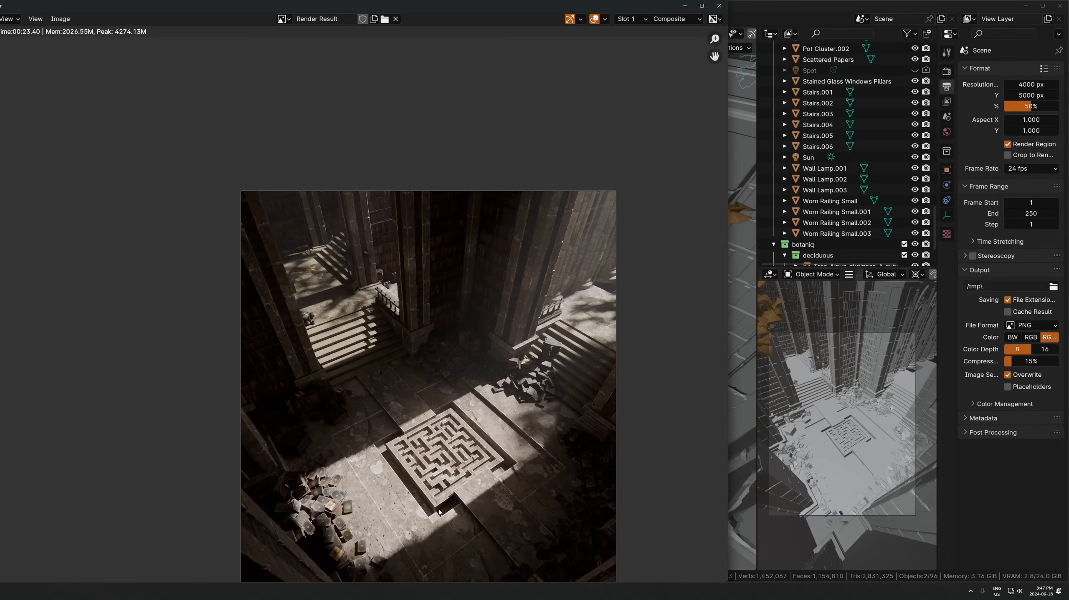
middle_drag(438, 510, 418, 444)
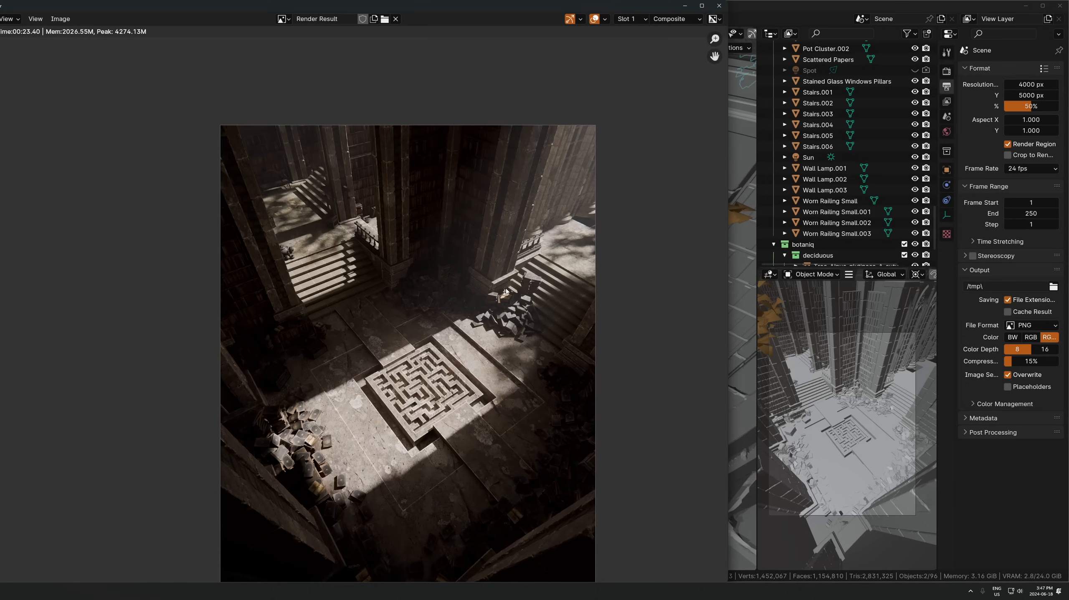
key(Escape)
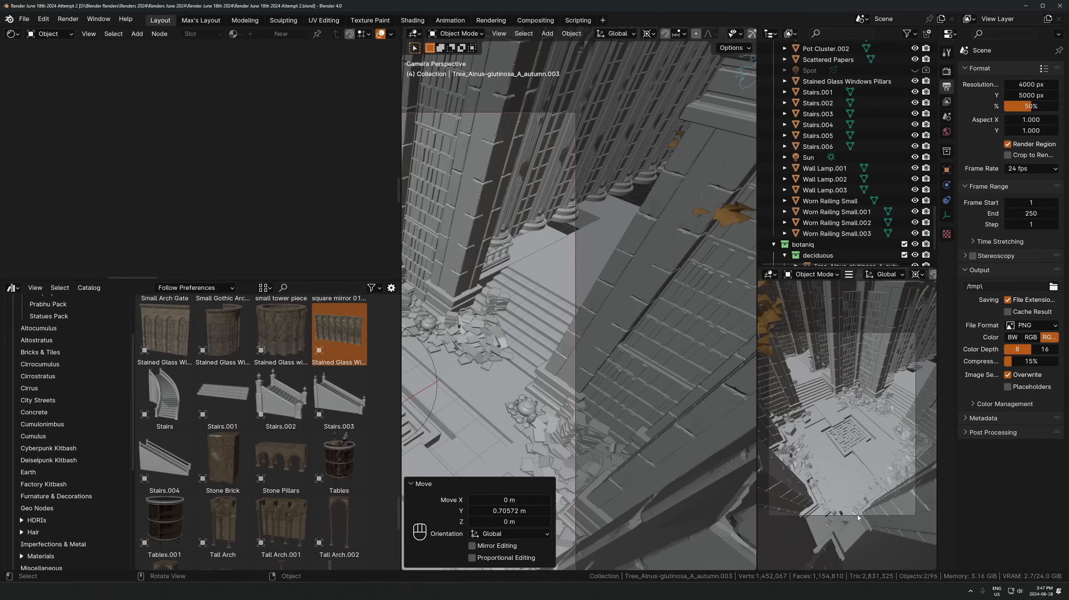
Switch the small camera preview to rendered shading and place the Tables asset on the floor beside the maze
key(z)
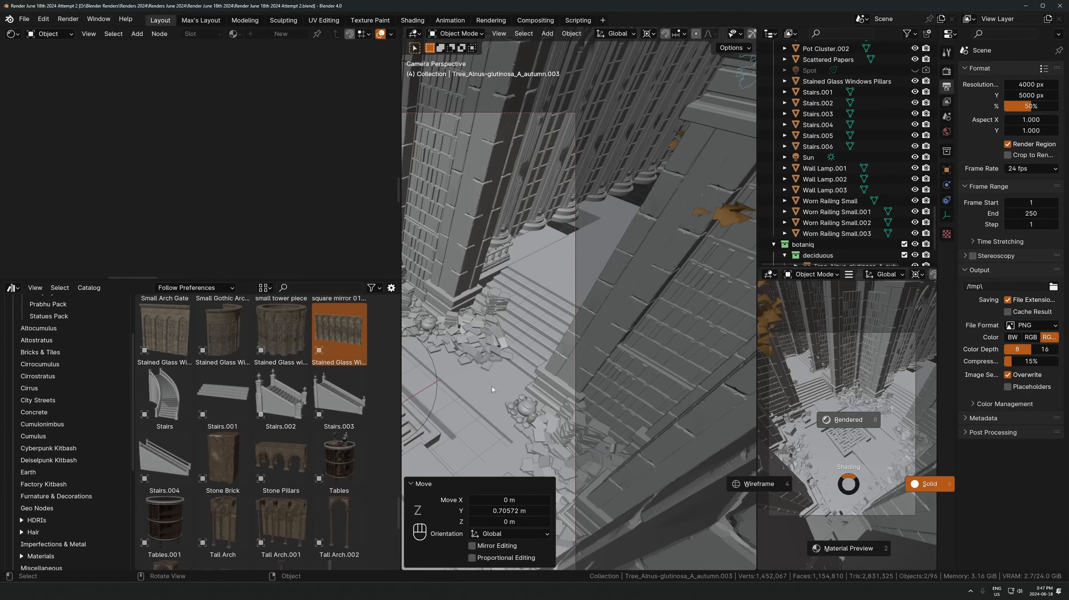
scroll(514, 389, down, 1)
shift+middle_drag(515, 390, 644, 353)
scroll(644, 353, up, 2)
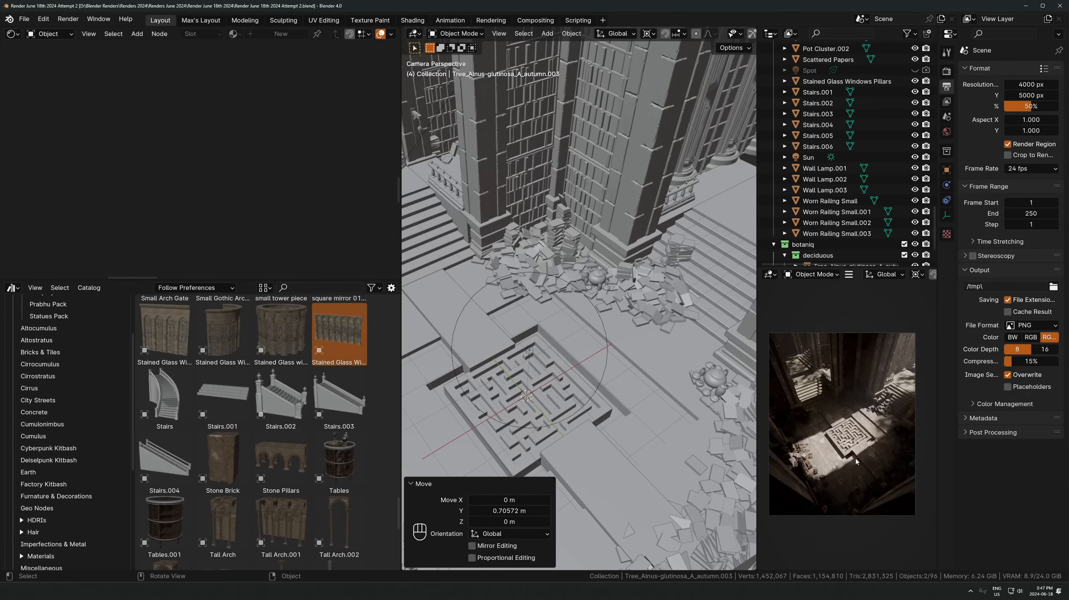
scroll(856, 461, up, 3)
drag(339, 463, 435, 444)
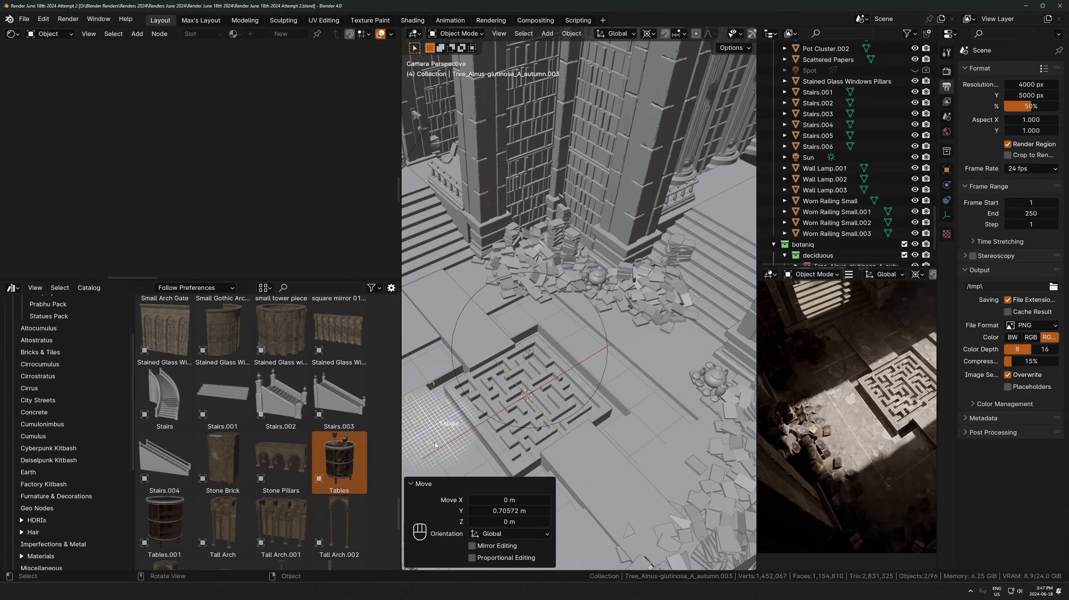
Add the Worn Post 2 asset to the floor and move it horizontally in front of the maze's near corner
scroll(242, 454, down, 6)
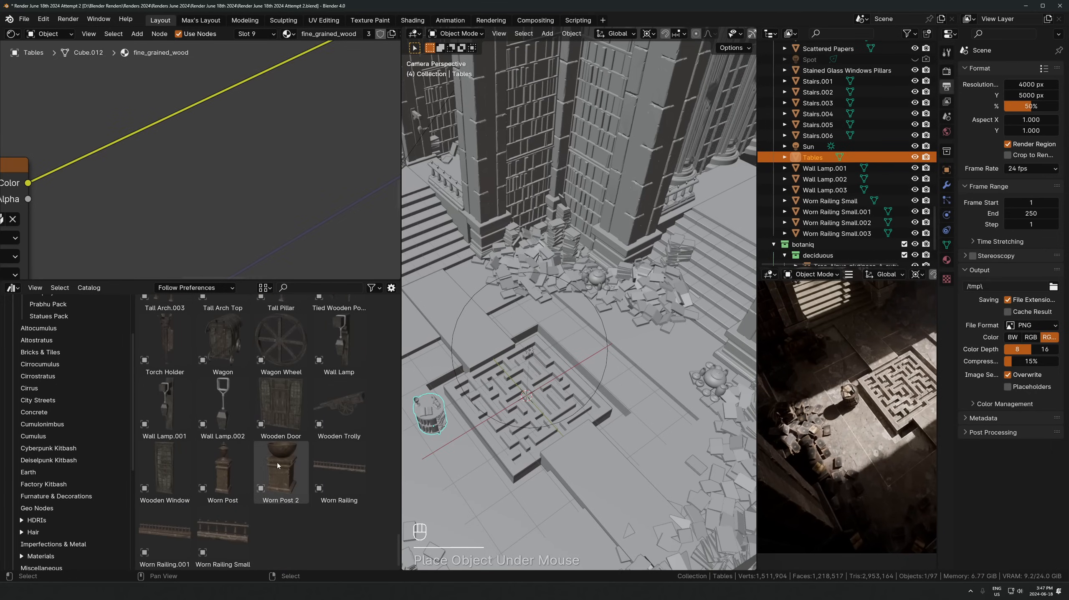
drag(277, 463, 463, 470)
key(g)
key(shift+z)
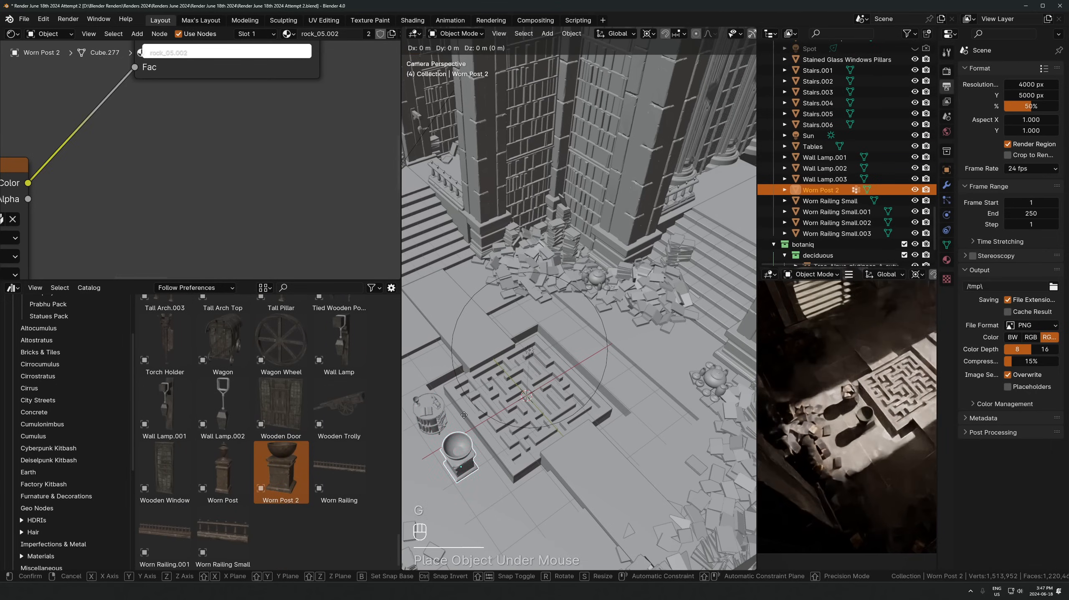
click(518, 463)
Link the floor plane's rock material to the worn post
click(459, 435)
shift+middle_drag(459, 435, 513, 336)
click(567, 401)
shift+click(507, 372)
key(ctrl+l)
click(507, 371)
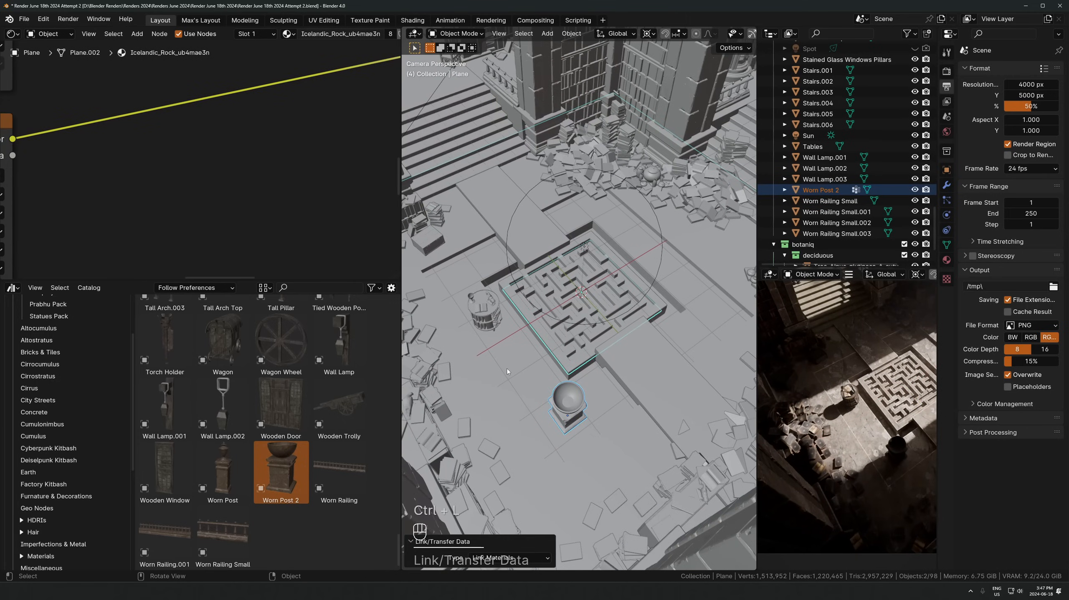
Move the worn post horizontally to the maze's far side near the stairs, about 0.91 m in X and 5.39 m in Y
click(582, 408)
key(g)
key(shift+z)
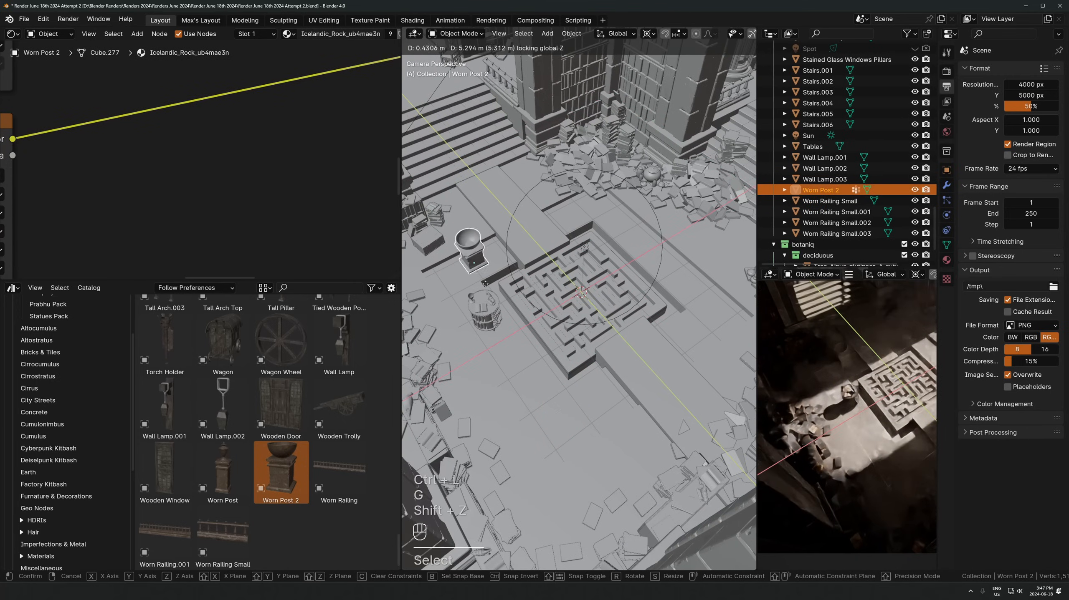
click(517, 264)
Lower the worn post about 0.008 m onto the floor and nudge it horizontally about -0.02 m in X and -0.04 m in Y
key(KP_Decimal)
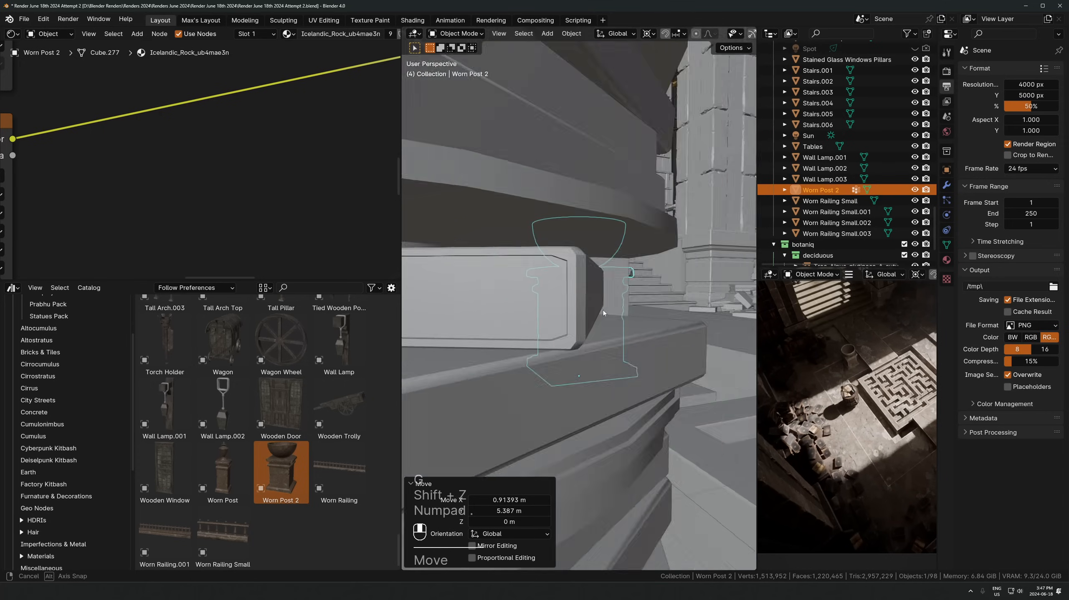
key(g)
key(z)
key(shift)
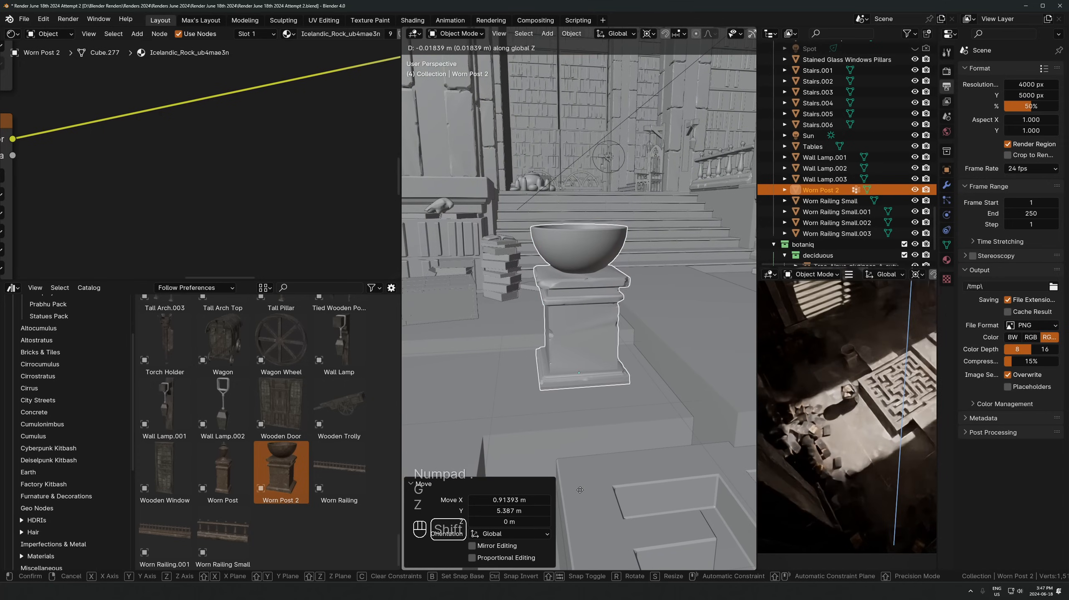
click(591, 389)
middle_drag(591, 389, 566, 423)
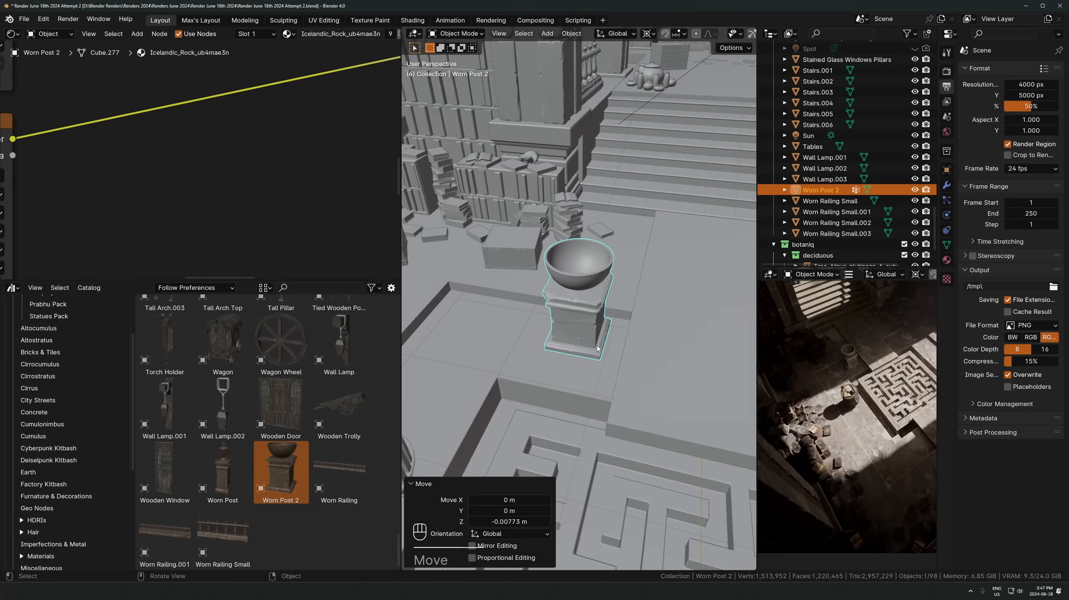
middle_drag(597, 370, 645, 361)
key(g)
key(x)
key(shift+z)
click(647, 365)
Create a linked duplicate of the worn post about 2.91 m along X, across the walkway, and fine-tune its X position
scroll(647, 364, down, 3)
key(alt+d)
key(x)
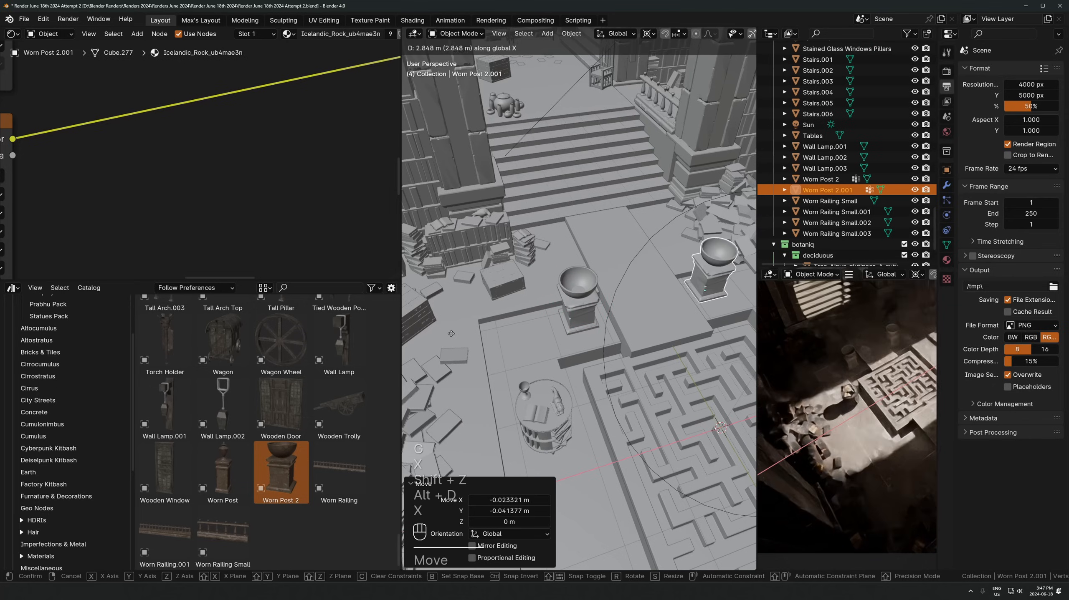
click(461, 335)
key(g)
key(x)
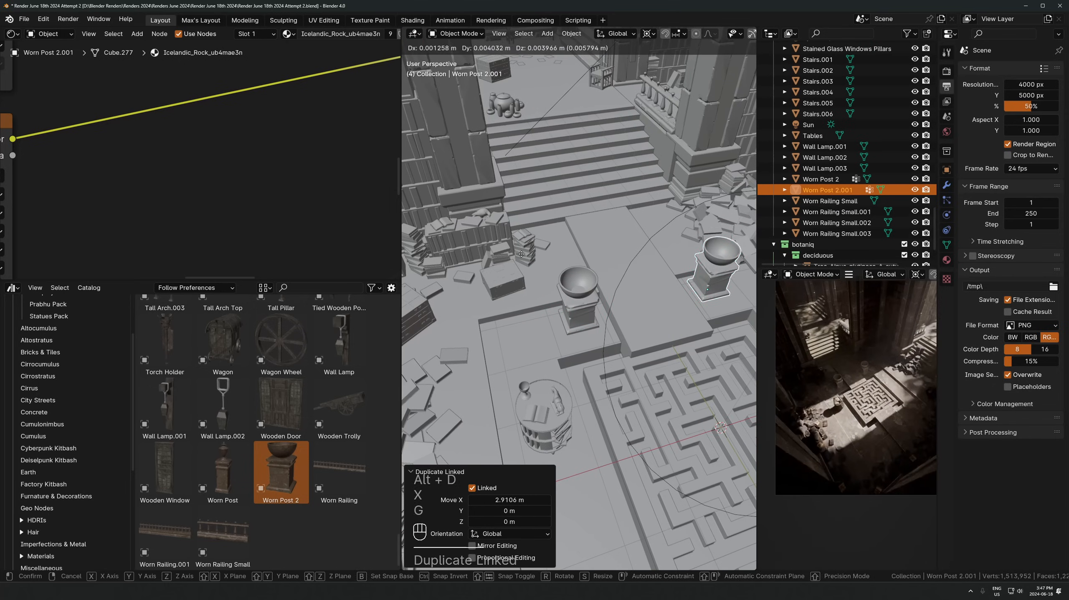
key(Escape)
scroll(645, 309, up, 3)
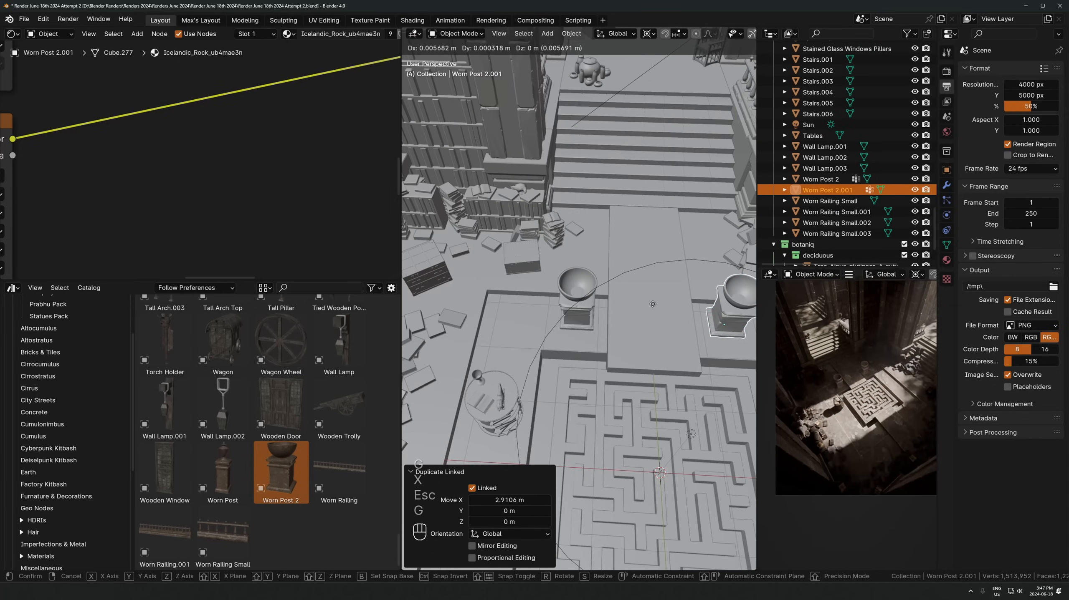
key(g)
key(x)
click(644, 309)
Move the table horizontally to the book piles by the bookshelf and snap the selection to the 3D cursor with offset
click(484, 384)
key(g)
key(shift+z)
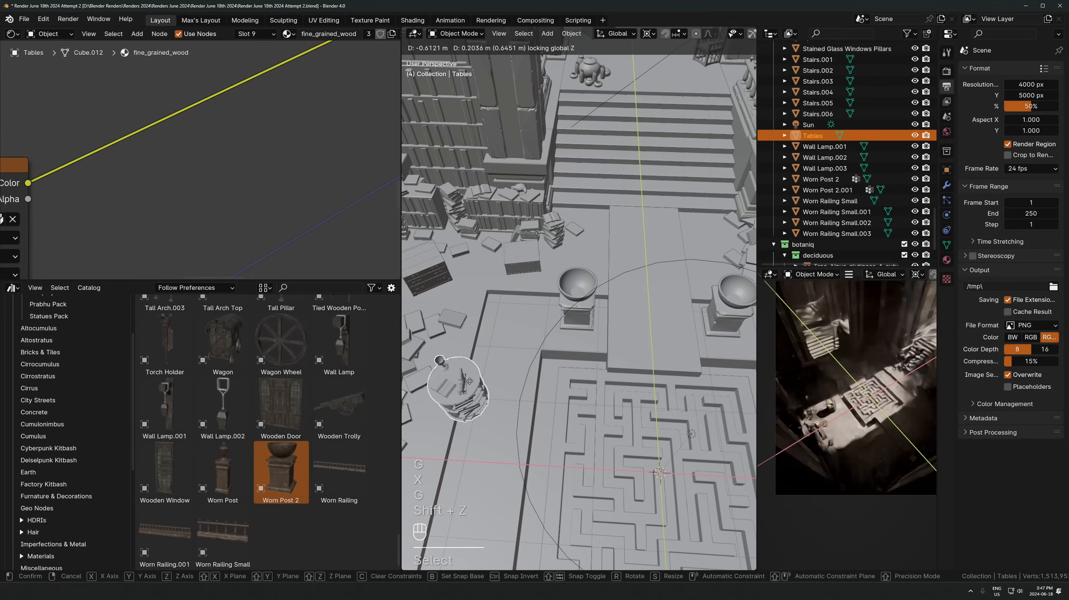
click(465, 252)
key(shift+s)
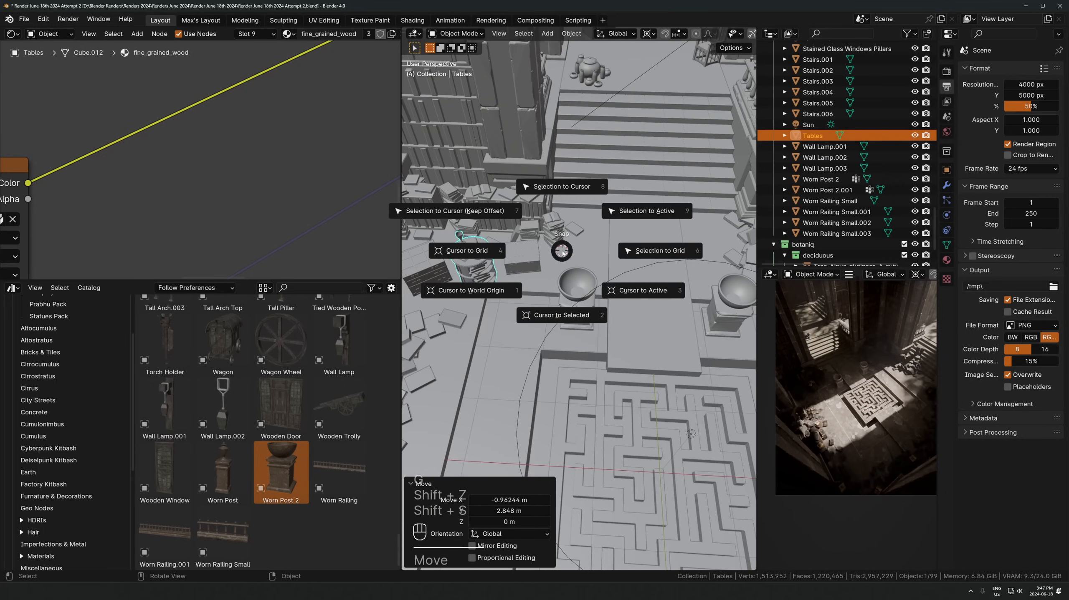
key(shift+s)
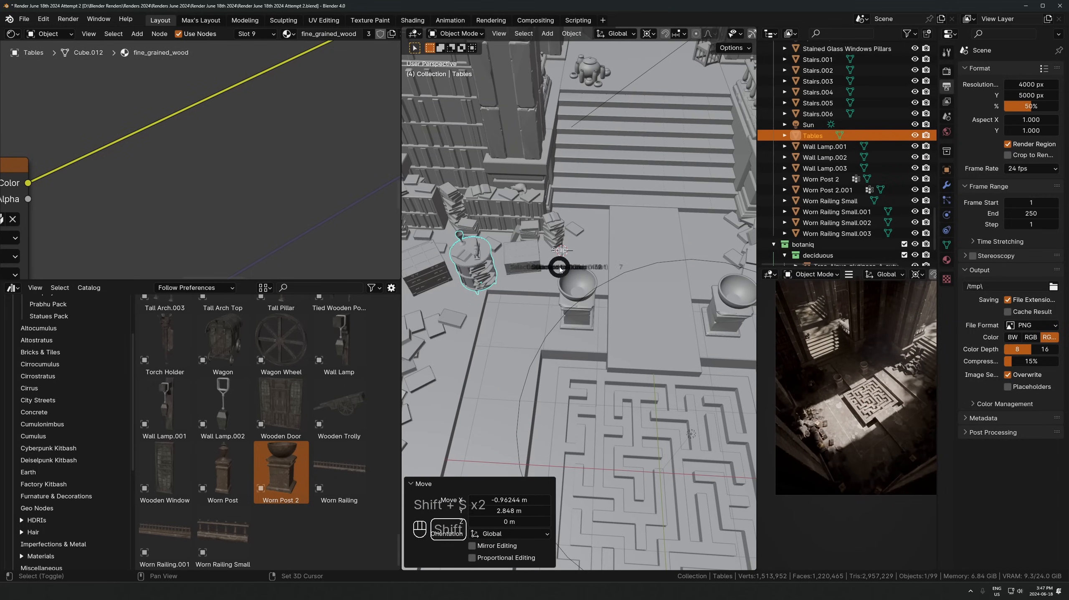
key(KP_0)
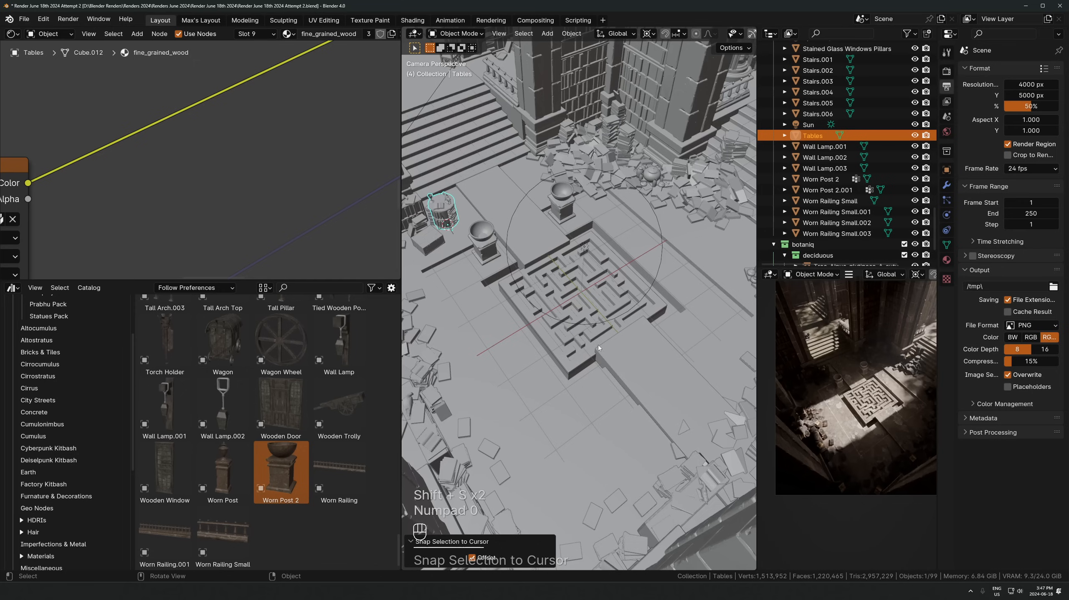
Move the table horizontally into the scattered books in the foreground, about -1.78 m in X and -8.19 m in Y
key(g)
key(shift+z)
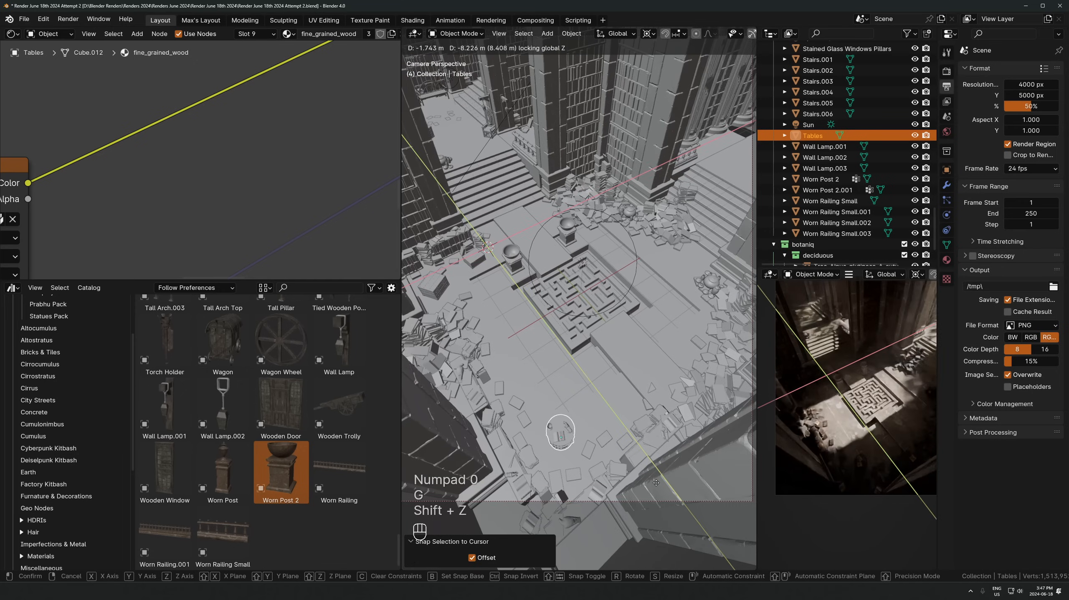
click(660, 471)
Change the transform pivot point and rotate the table about -26.3° around Z
key(r)
key(z)
key(Escape)
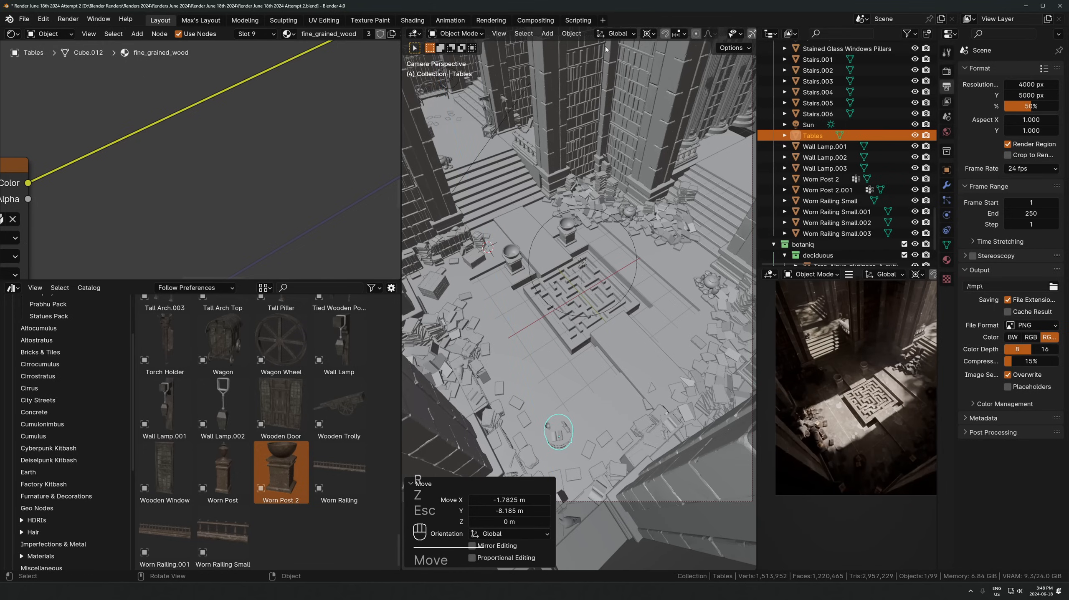
click(650, 36)
click(677, 80)
key(r)
key(z)
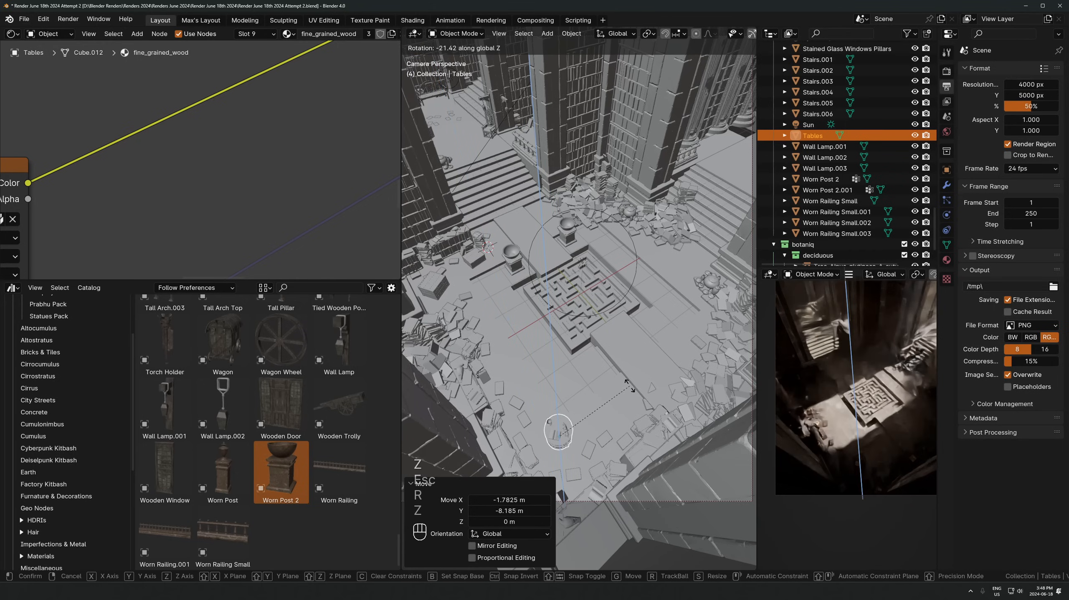
click(630, 395)
Shift the table horizontally about 1.68 m in X and -0.24 m in Y, toward the foreground book piles
key(g)
key(shift+z)
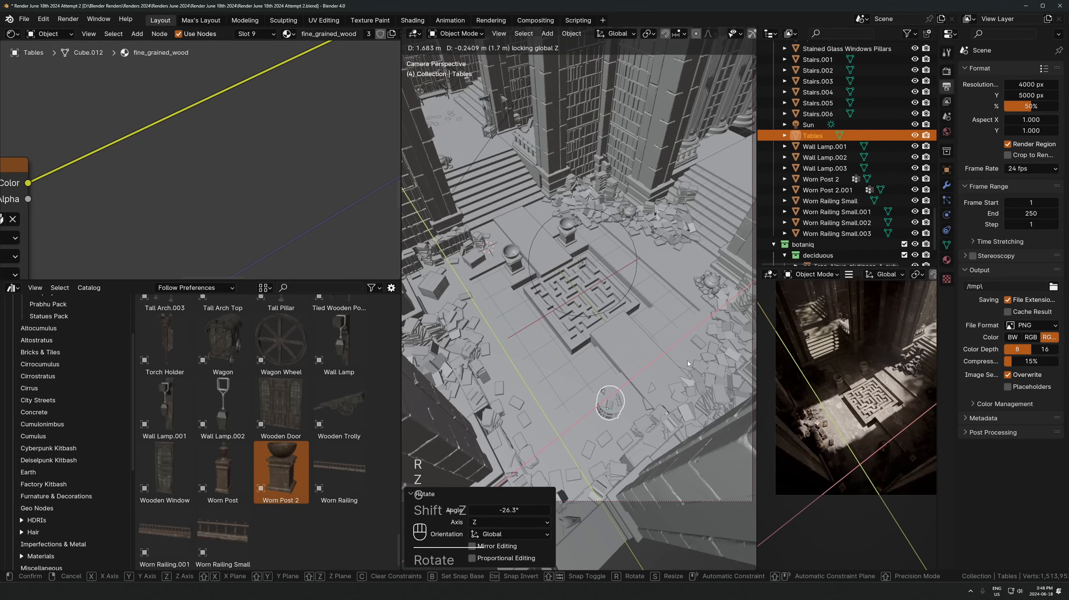
click(689, 364)
Try a linked duplicate of the table beside the maze, rotated around Z and repositioned, and delete the copy
scroll(629, 397, down, 2)
key(alt+d)
key(shift+z)
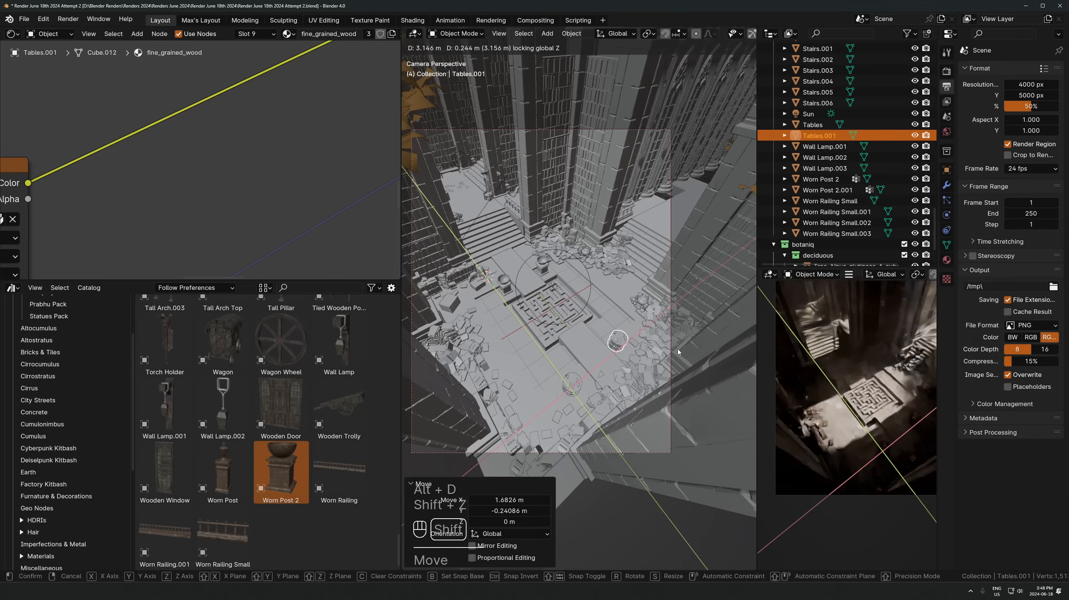
click(676, 352)
key(r)
key(z)
click(618, 278)
key(g)
key(shift+z)
click(622, 274)
key(x)
click(606, 309)
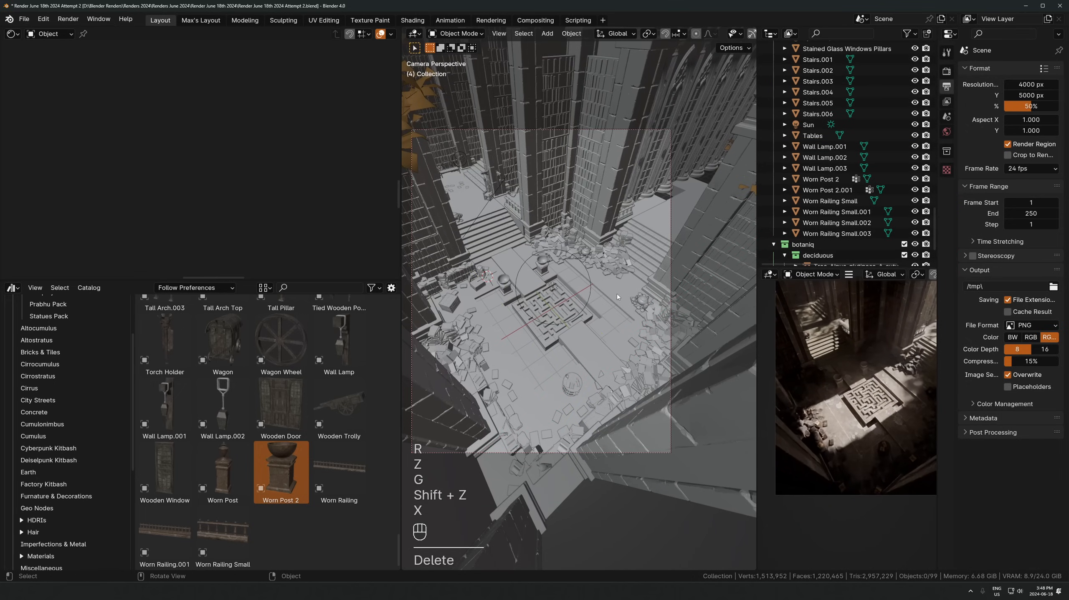
Find the Book.002 asset and place it on the foreground floor, rotating it around Z and adjusting its horizontal position
scroll(204, 411, up, 5)
scroll(205, 411, up, 10)
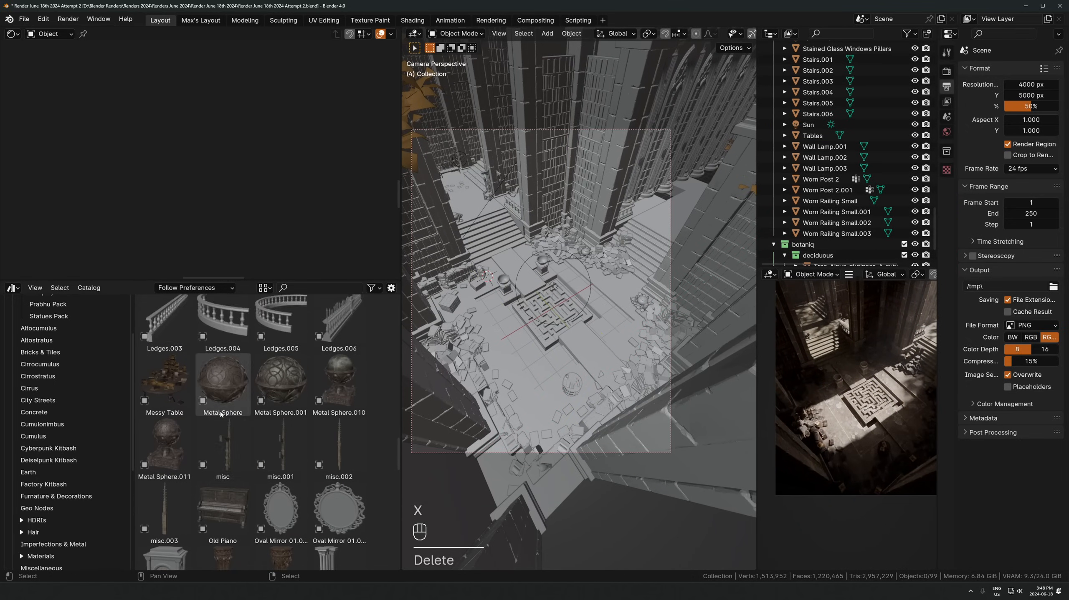
scroll(220, 415, up, 10)
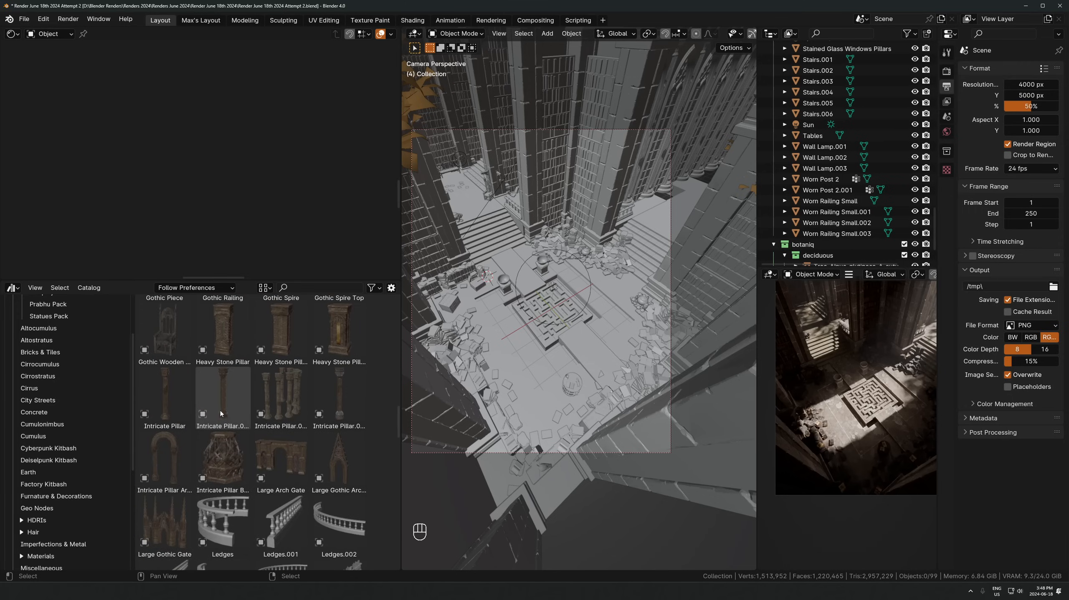
scroll(222, 401, up, 10)
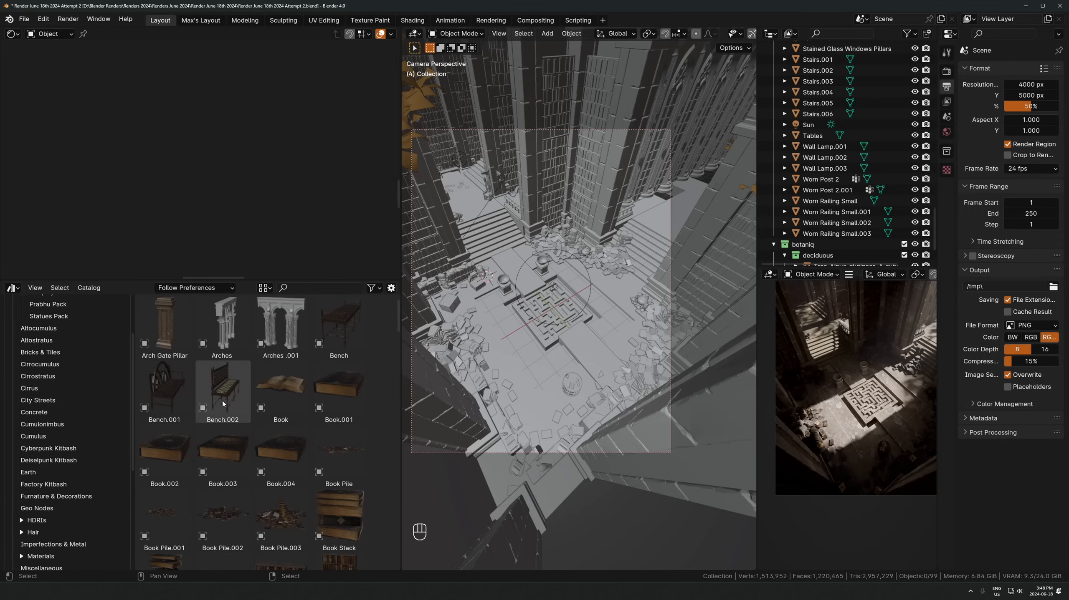
drag(159, 451, 542, 405)
key(r)
key(z)
click(572, 414)
key(g)
key(shift+z)
click(572, 415)
Scatter linked duplicates of the book across the open floor in front of the maze, rotating them around Z
key(alt+d)
key(shift+z)
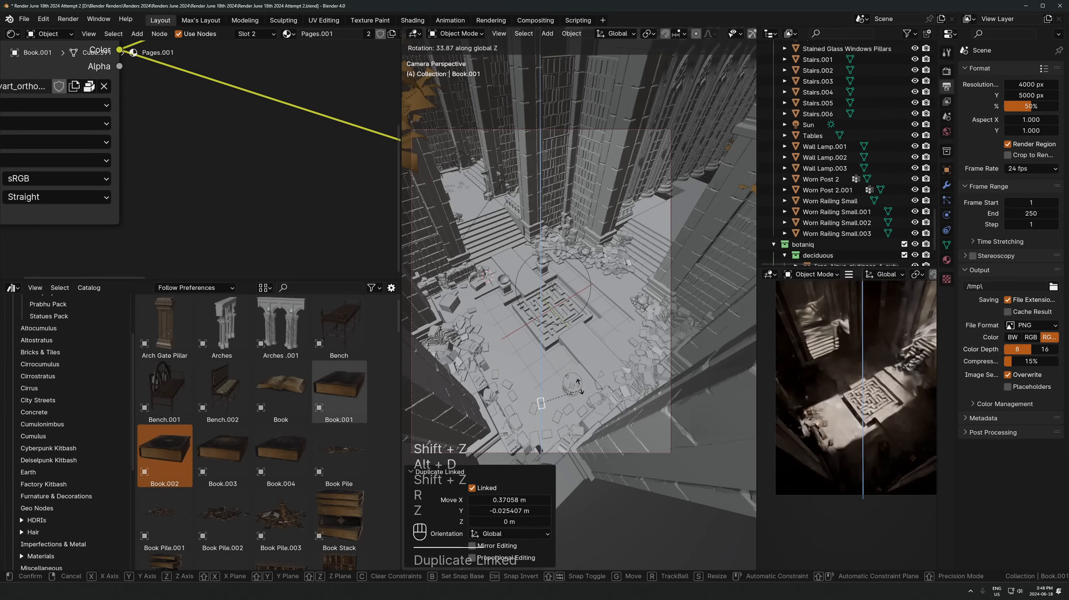
click(531, 315)
key(r)
key(z)
click(545, 350)
key(d)
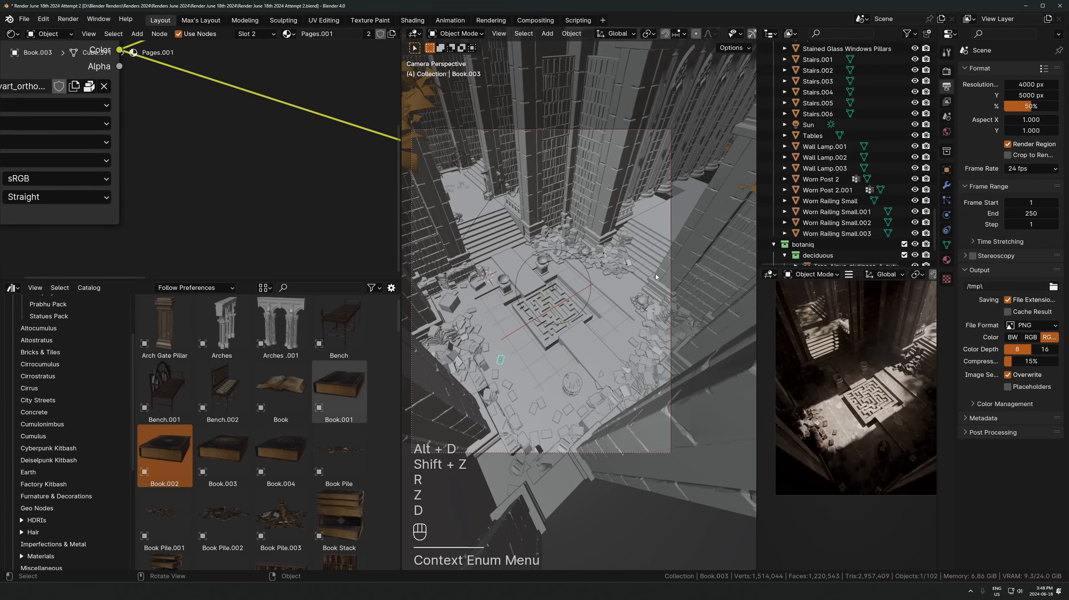
Place a linked duplicate of the book near the rubble beside the maze, rotating it -30.3° around Z, scaling it and adjusting its horizontal position
key(alt+d)
key(shift+z)
click(659, 276)
key(r)
key(z)
click(656, 293)
key(s)
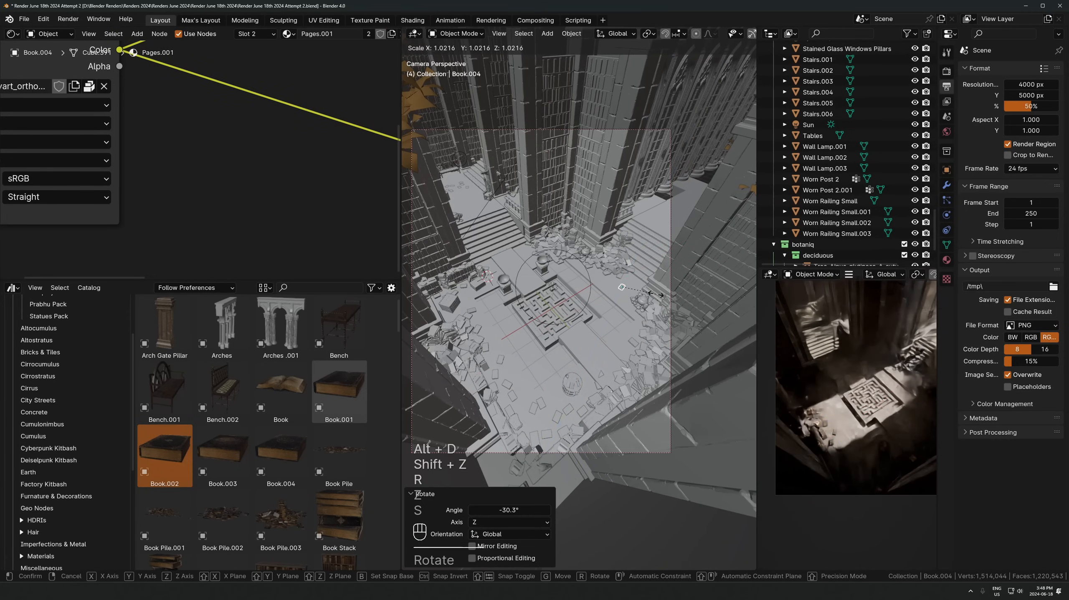
click(656, 293)
key(g)
key(shift+z)
click(648, 296)
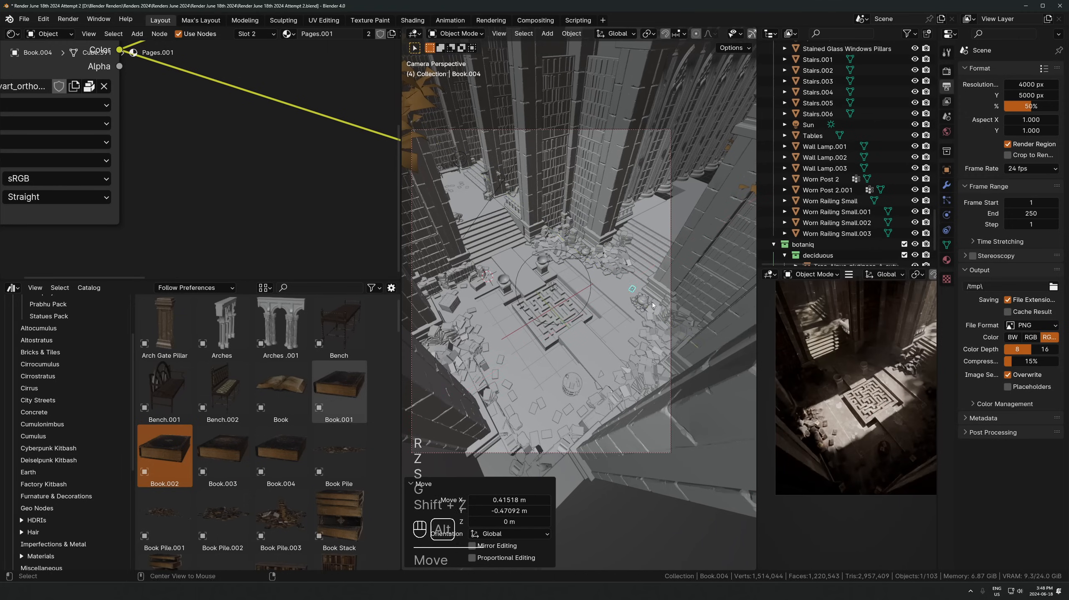
Place another linked duplicate of the book on the open floor behind the maze, shifting it horizontally and rotating it 20.1° around Z
key(alt+d)
key(shift+z)
click(606, 286)
key(g)
key(shift+z)
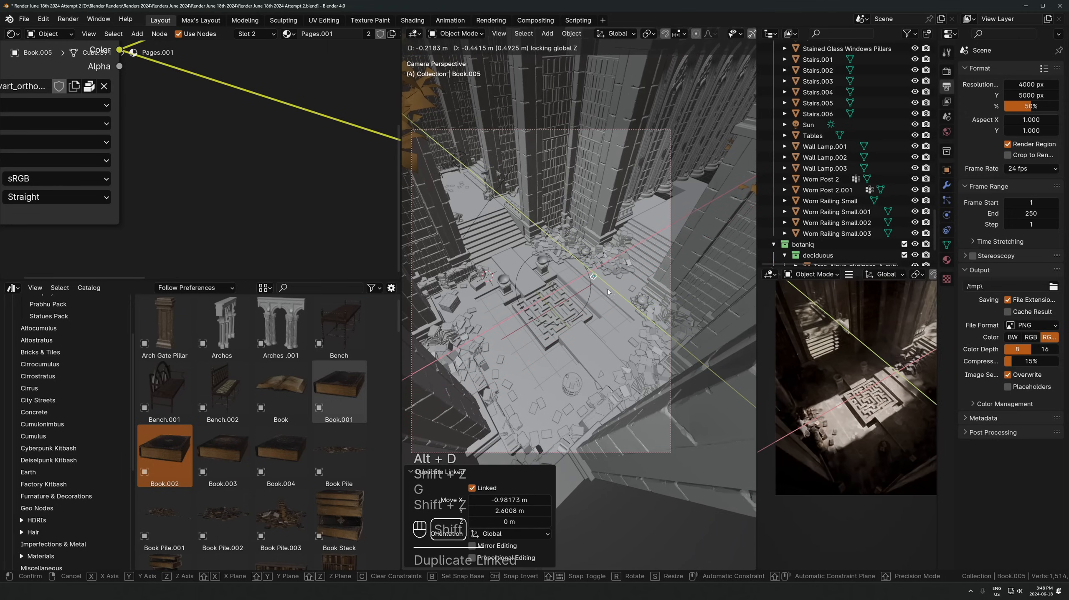
click(609, 287)
key(r)
key(z)
click(612, 287)
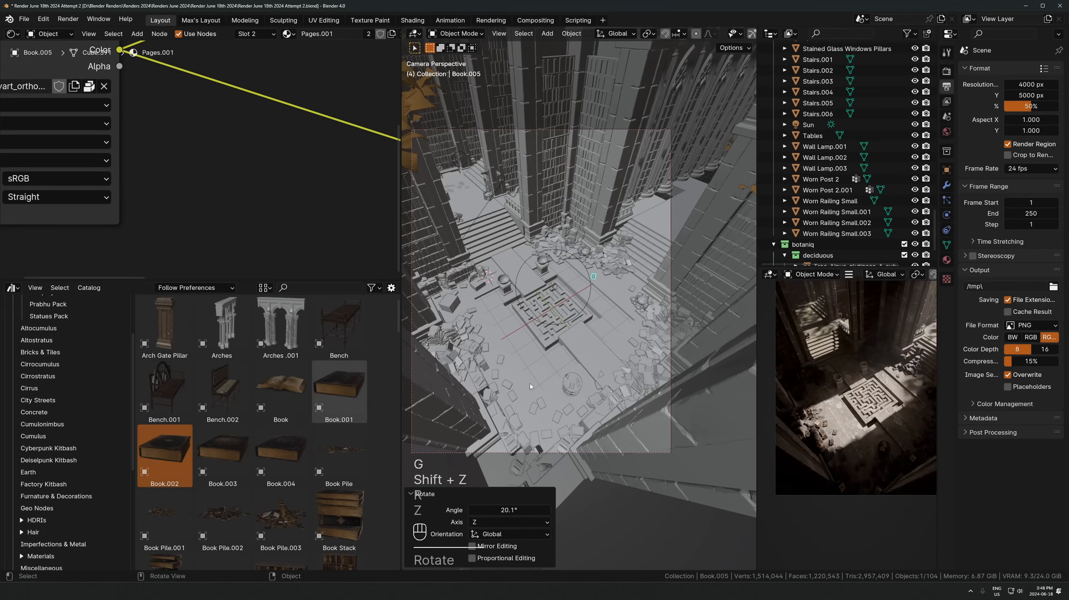
Add a cube, reset its location to the world origin and raise it along Z above the maze
key(shift+a)
mouse_move(533, 342)
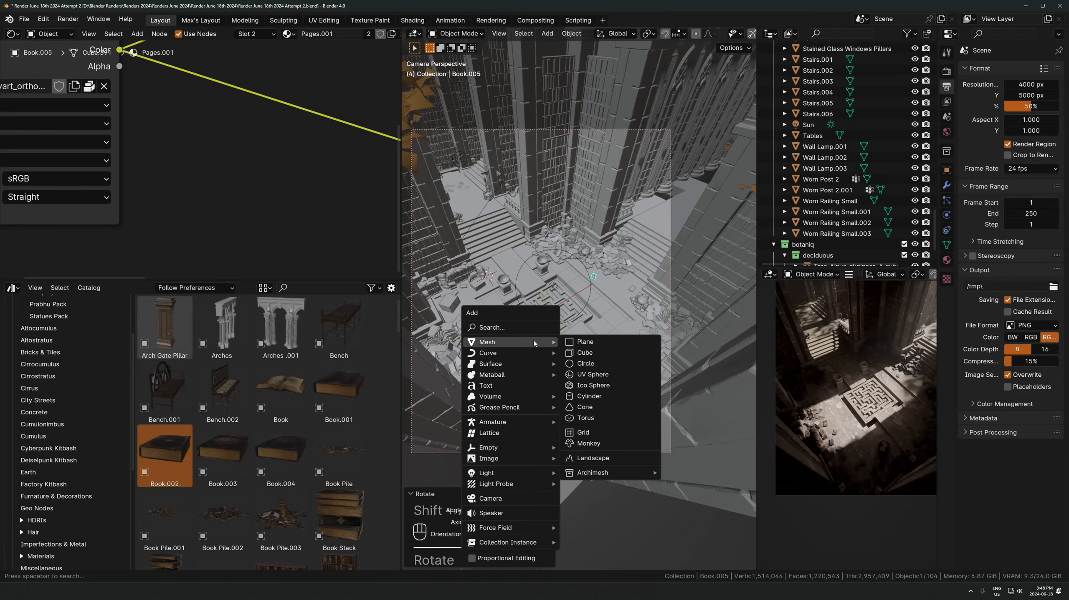
click(596, 353)
key(alt+g)
key(g)
key(z)
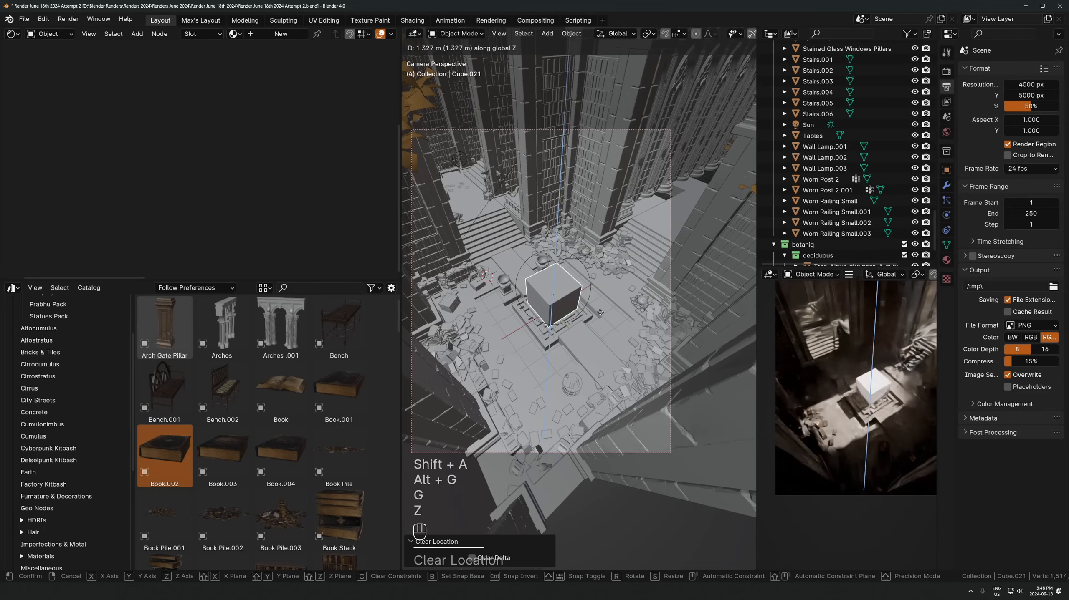
click(584, 324)
Scale the cube horizontally by about 5.98, lower it 1.169 m along Z, and scale it horizontally by about 0.636 around the maze
key(s)
key(shift+z)
click(566, 458)
key(g)
key(z)
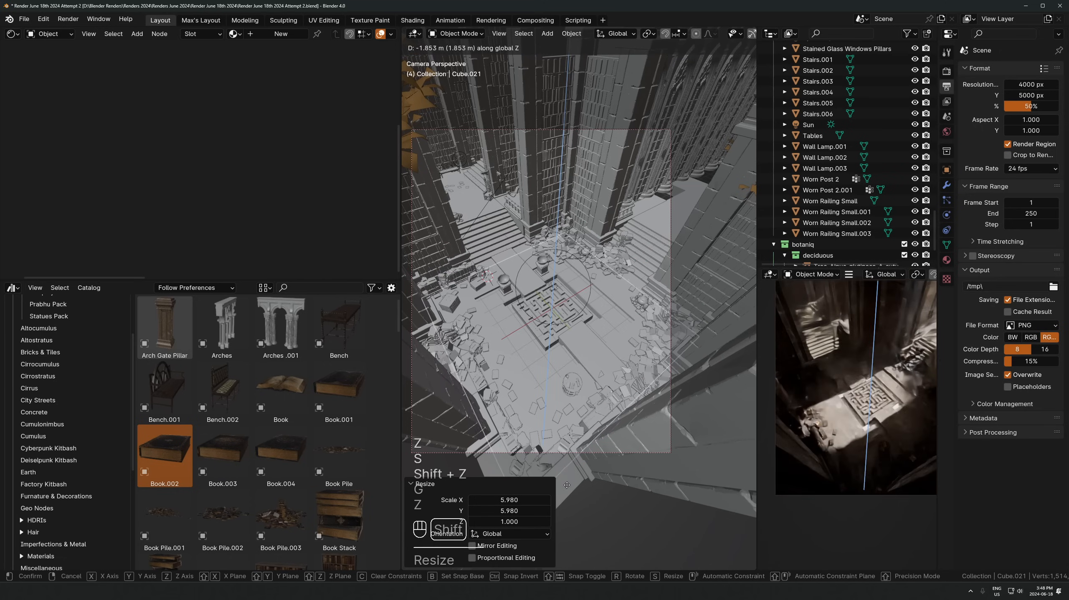
click(668, 268)
key(s)
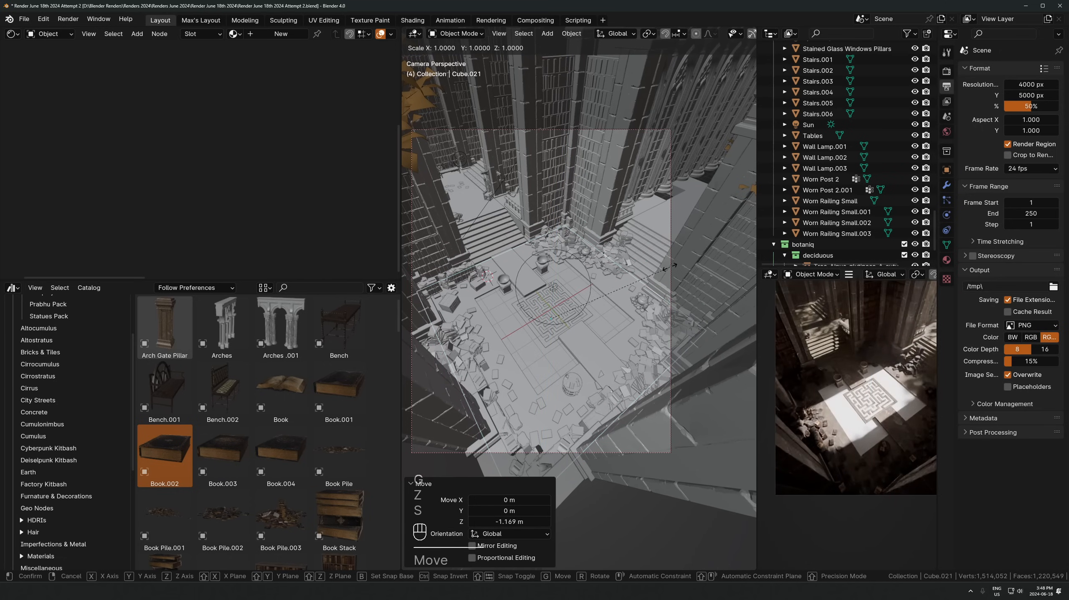
key(shift+z)
click(618, 282)
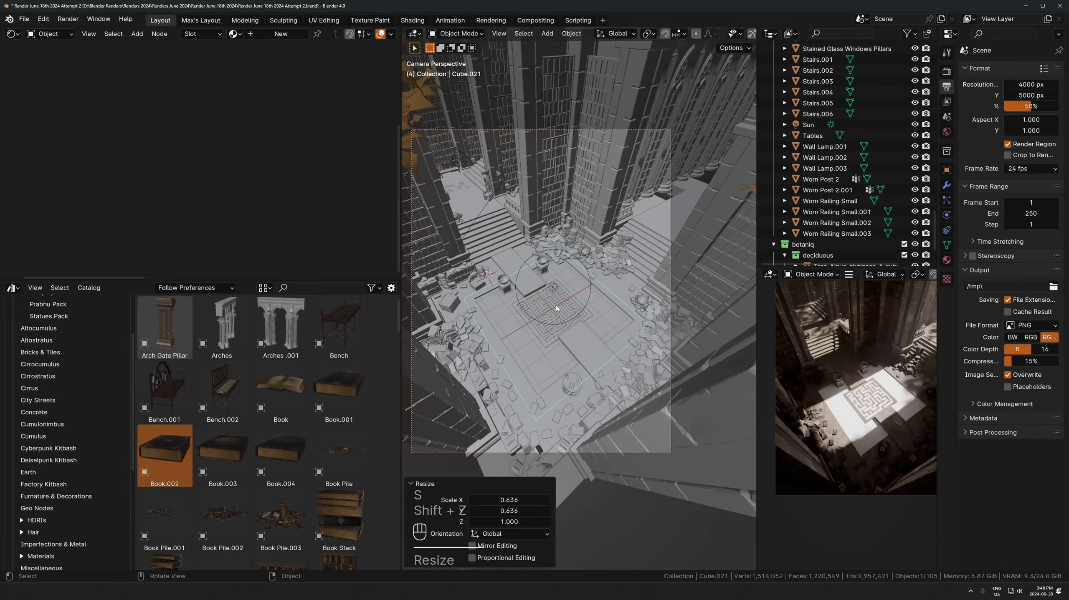
Give the cube a new material with a transmission weight of 1.0 and a roughness of 0
click(280, 36)
middle_drag(382, 106, 258, 147)
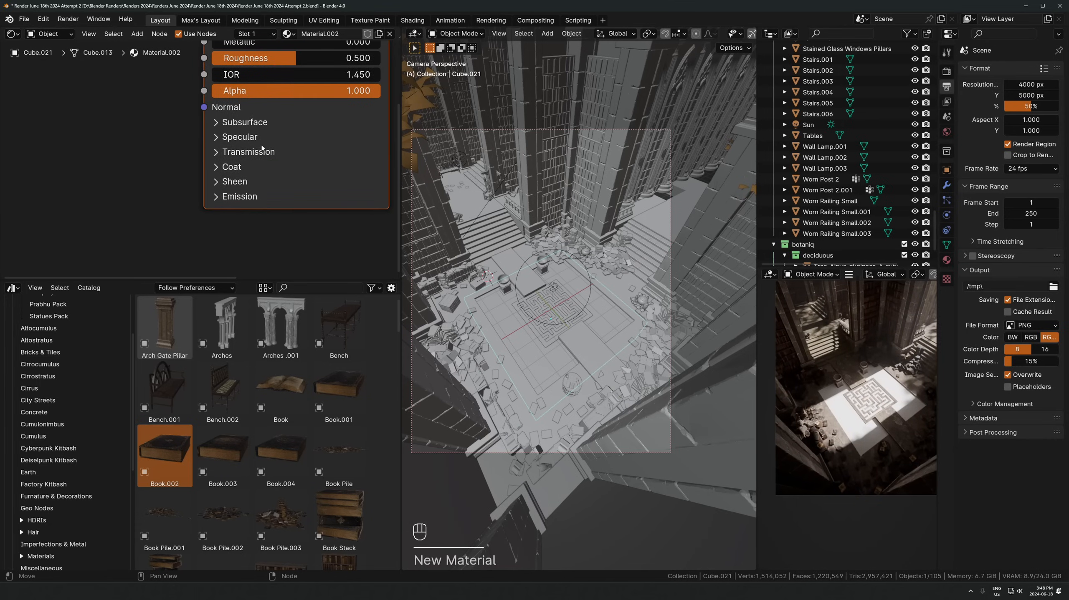
click(259, 147)
drag(286, 172, 381, 172)
middle_drag(201, 103, 186, 178)
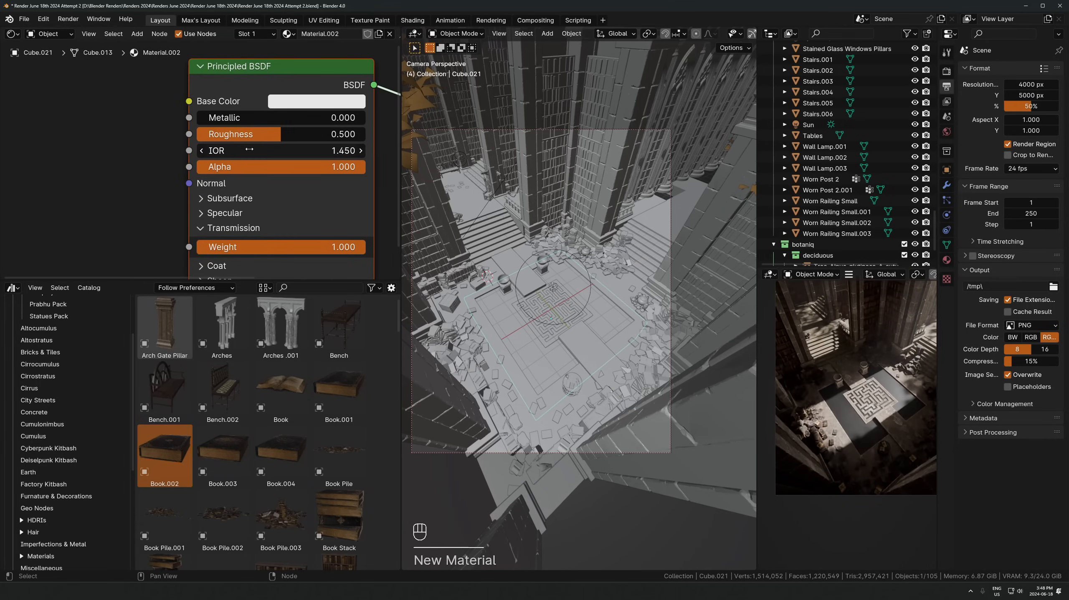
drag(252, 136, 196, 136)
Add a Light Path node and link its Is Camera Ray output to the Principled BSDF's Alpha
middle_drag(96, 197, 155, 182)
scroll(169, 174, down, 1)
key(shift+a)
text(light)
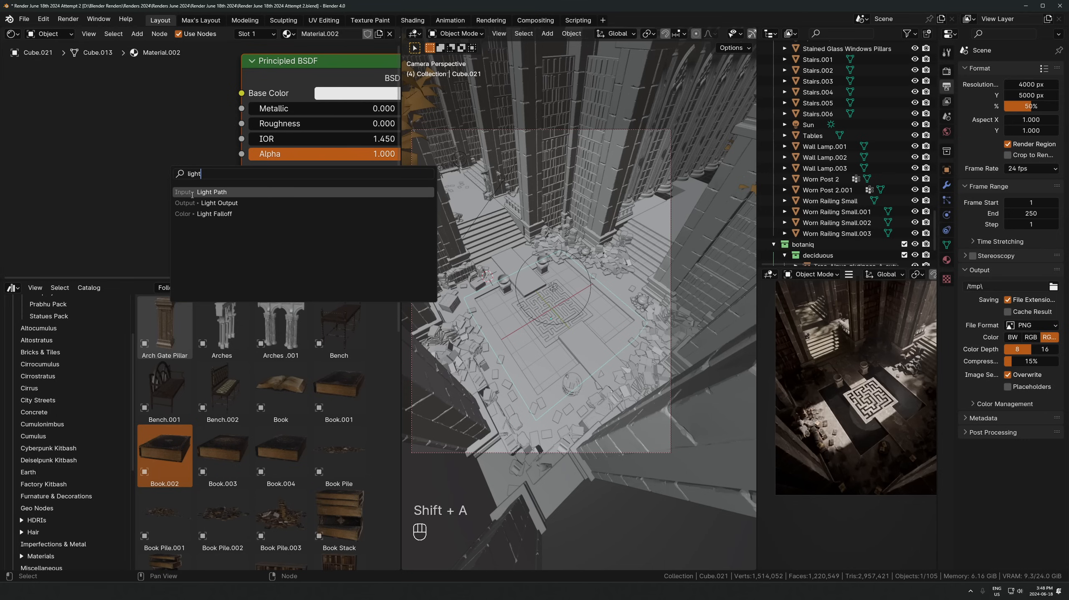
click(192, 194)
click(119, 141)
middle_drag(119, 140, 108, 103)
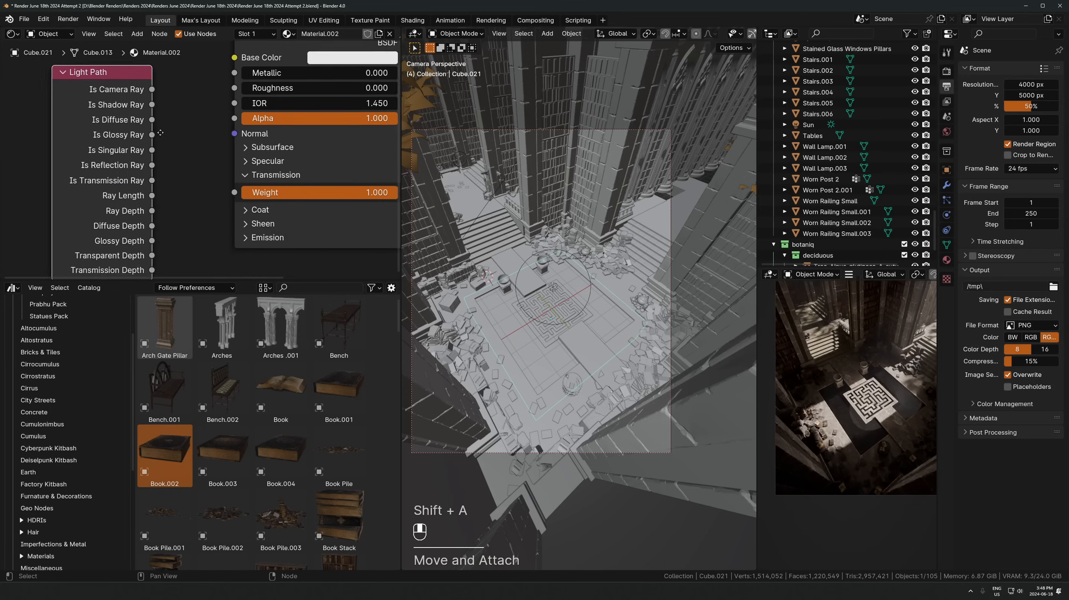
scroll(139, 105, down, 3)
drag(234, 127, 235, 128)
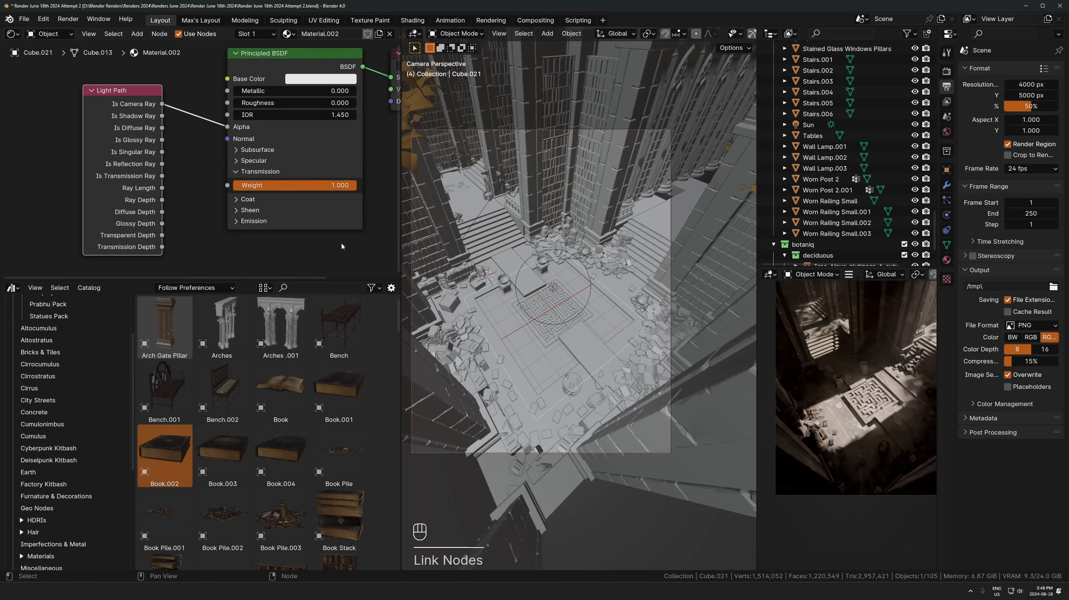
Add a Bump node and place it beside the Light Path node, on the side away from the Principled BSDF
scroll(264, 193, up, 1)
key(shift+a)
text(bump)
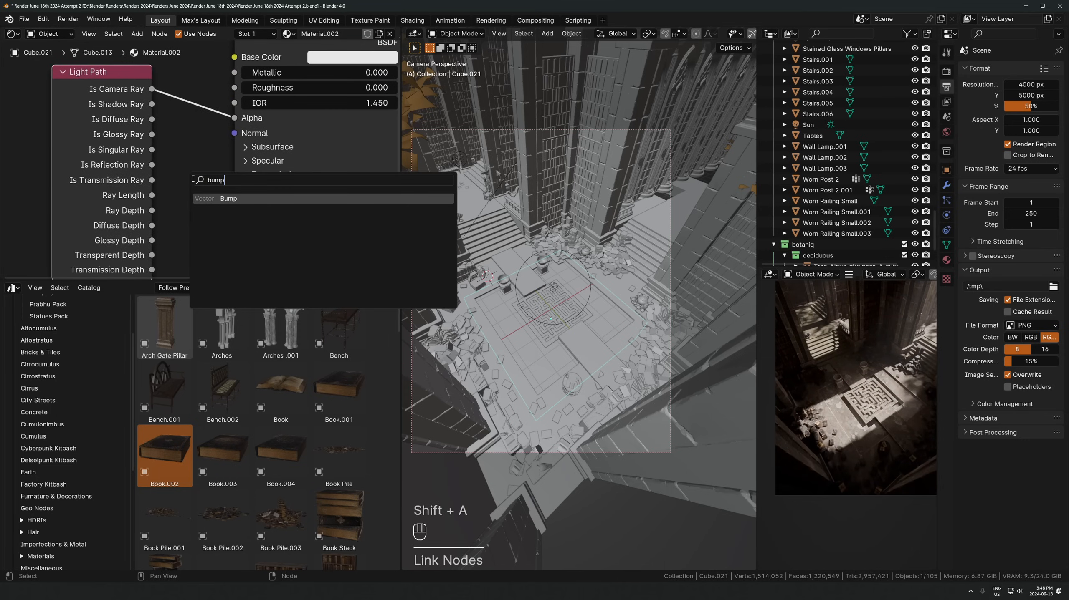
click(218, 199)
click(184, 217)
middle_drag(184, 216, 262, 150)
scroll(262, 150, down, 1)
key(g)
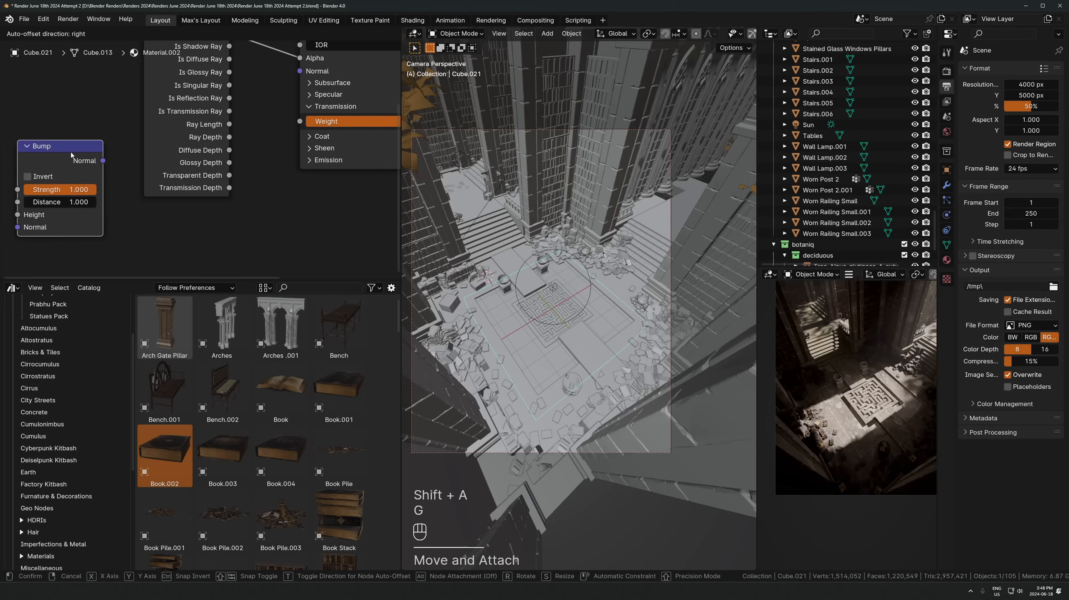
click(72, 157)
Add a Musgrave Texture feeding the Bump height, link the Bump normal to the Principled BSDF, and move the Light Path node clear
key(shift+a)
text(musg)
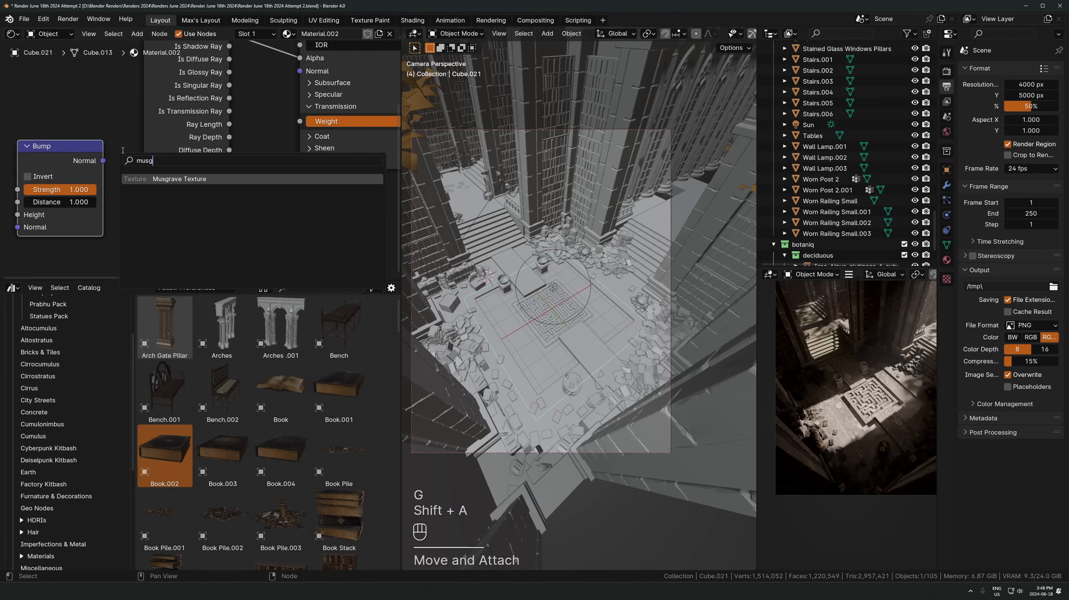
click(174, 184)
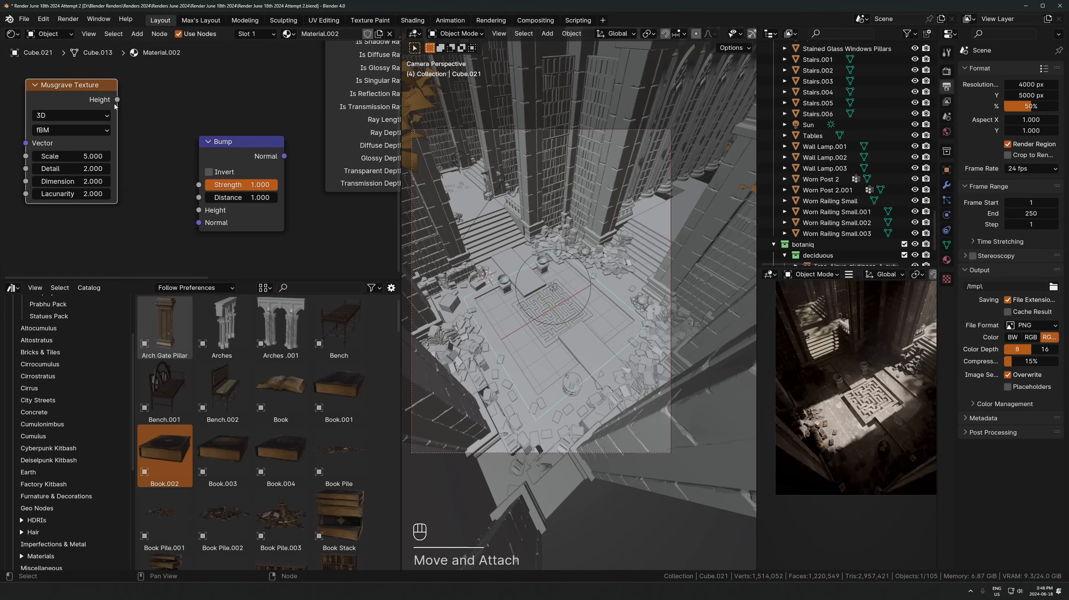
drag(202, 212, 202, 211)
middle_drag(268, 145, 177, 195)
scroll(177, 196, down, 1)
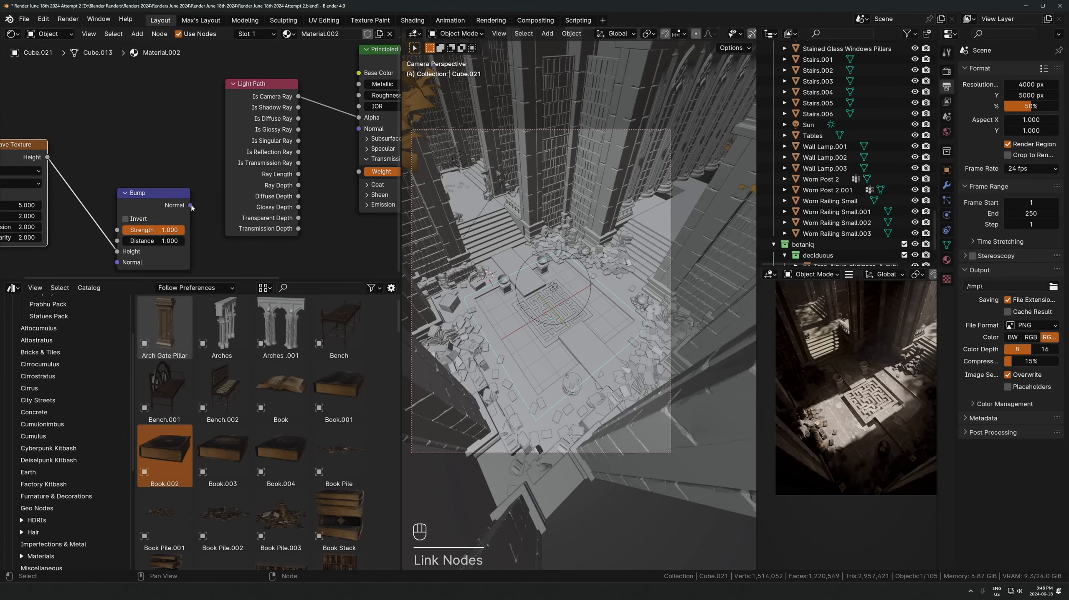
drag(190, 206, 244, 132)
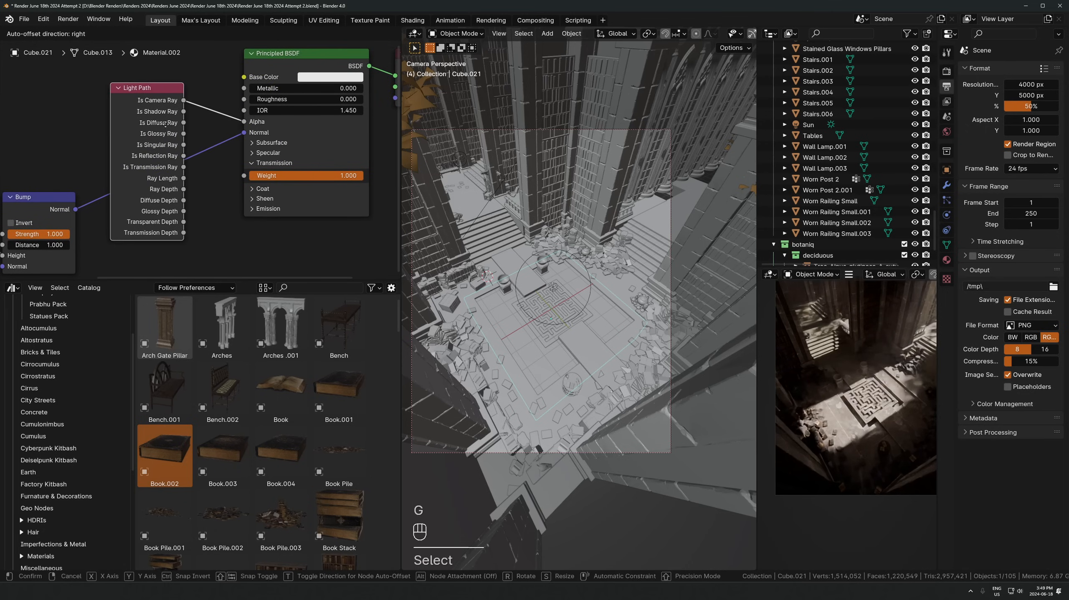
key(g)
Set the Musgrave Texture scale to 79.4 while viewing the slab up close in the rendered preview
key(KP_Decimal)
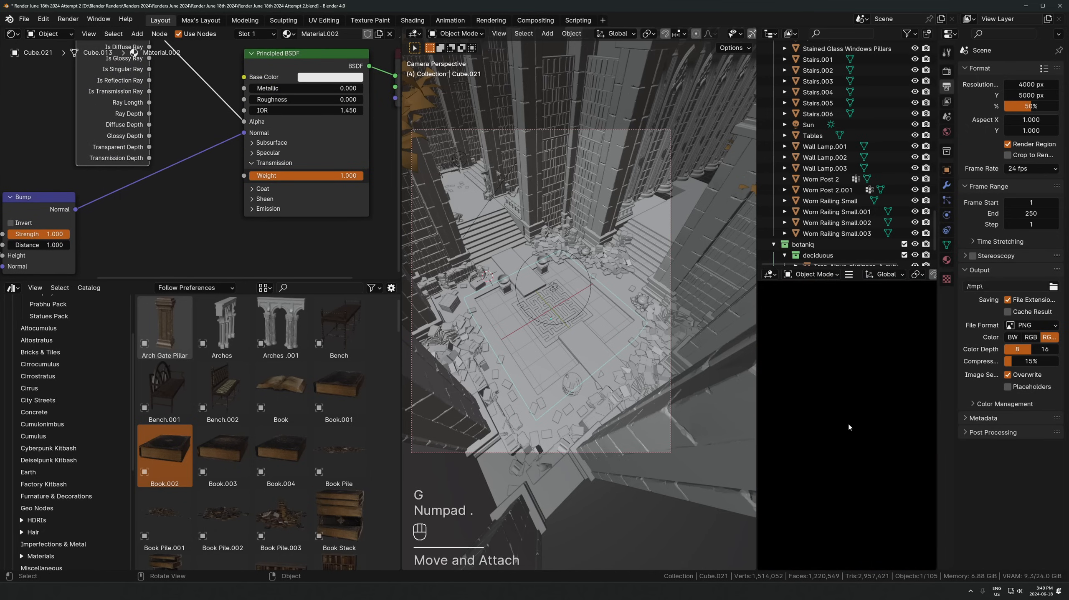
middle_drag(862, 466, 861, 316)
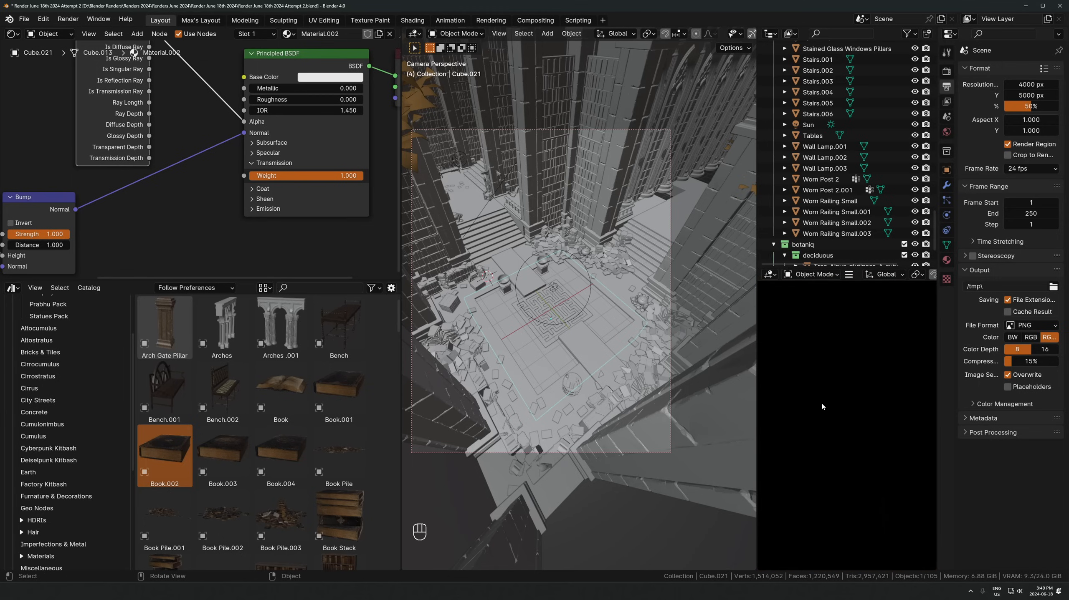
middle_drag(2, 224, 179, 213)
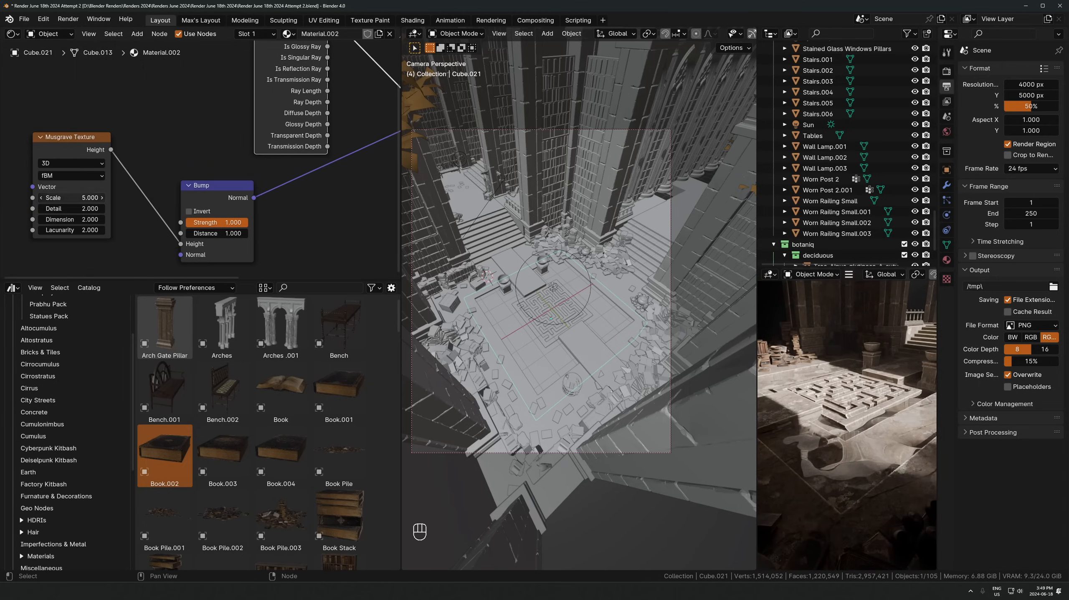
drag(72, 198, 103, 197)
middle_drag(828, 475, 863, 489)
Try raising the slab along Z over the maze, and undo the move
key(g)
key(z)
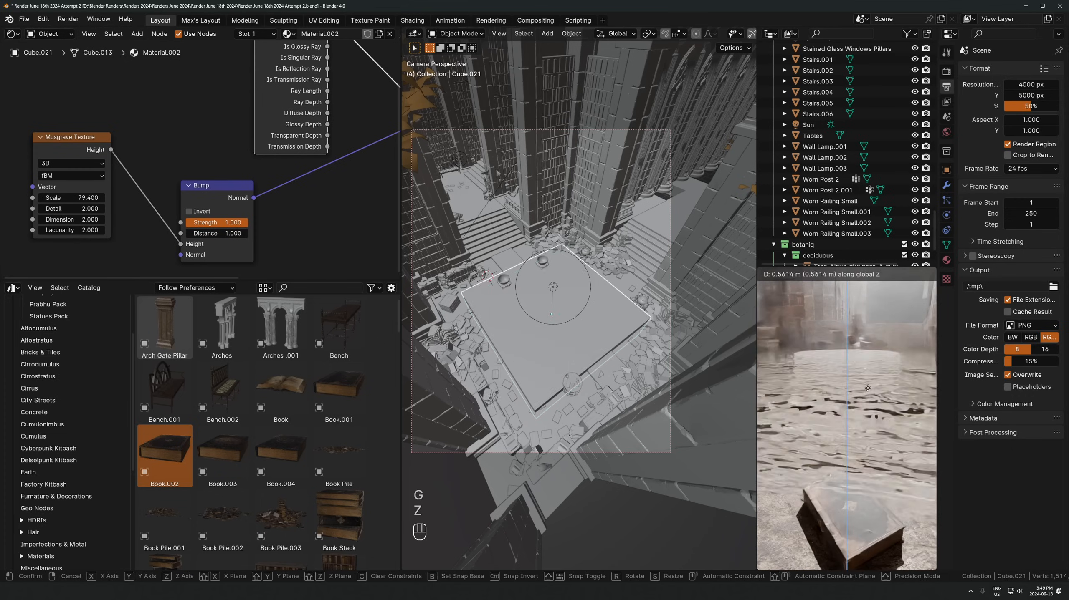
click(868, 387)
key(ctrl+z)
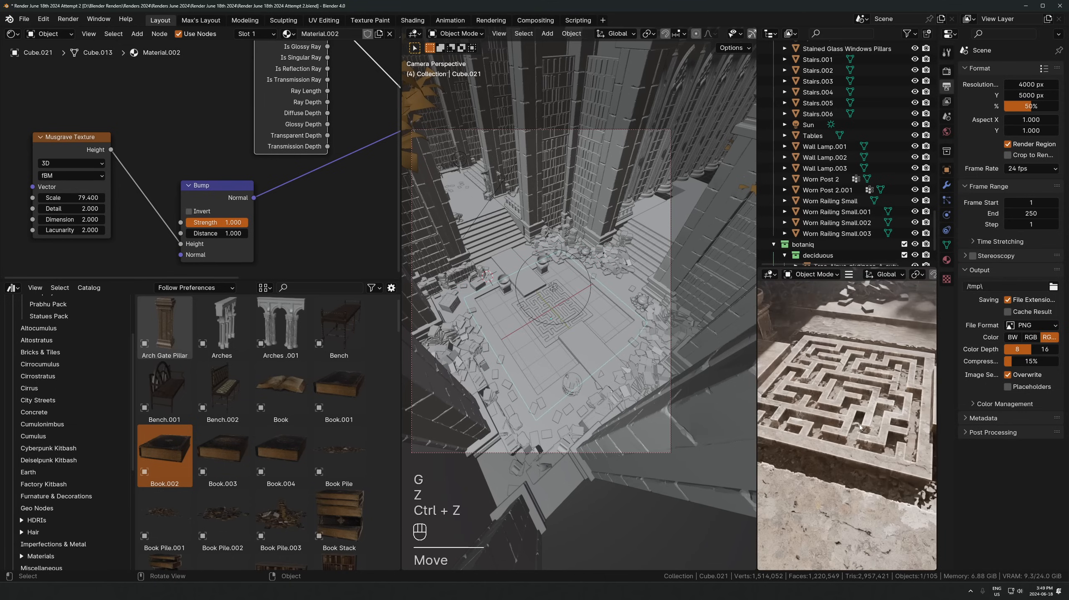
Reduce the Bump node's strength to 0.072
drag(236, 224, 201, 232)
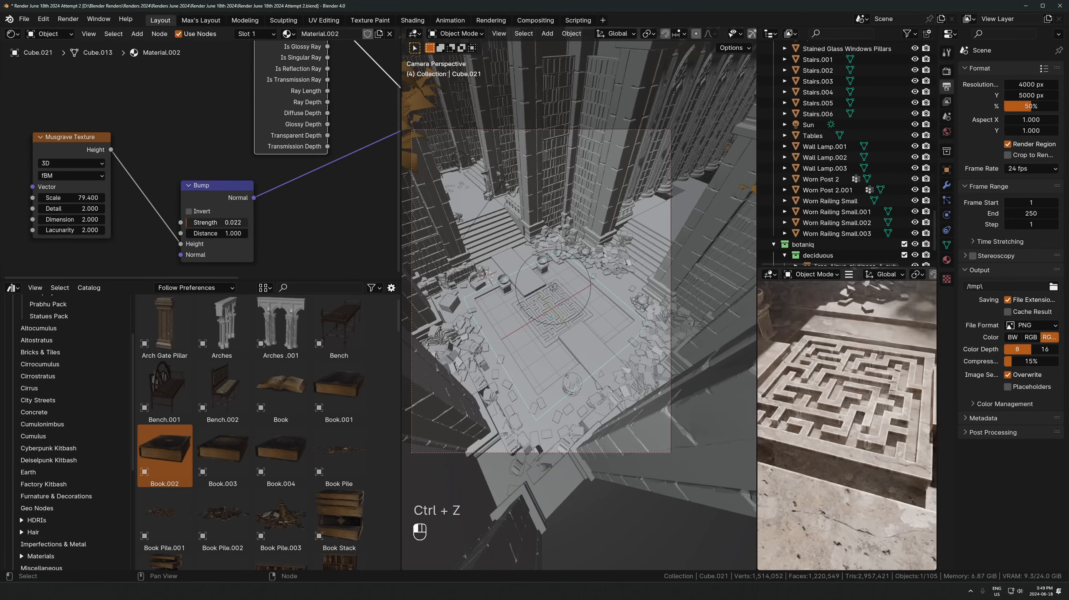
key(KP_0)
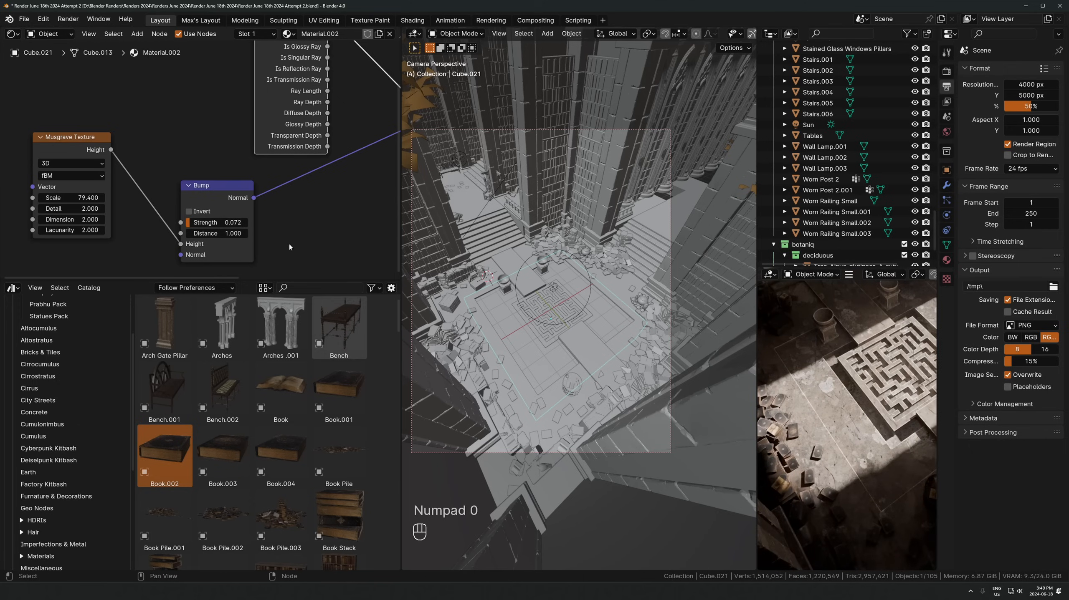
shift+drag(223, 234, 244, 234)
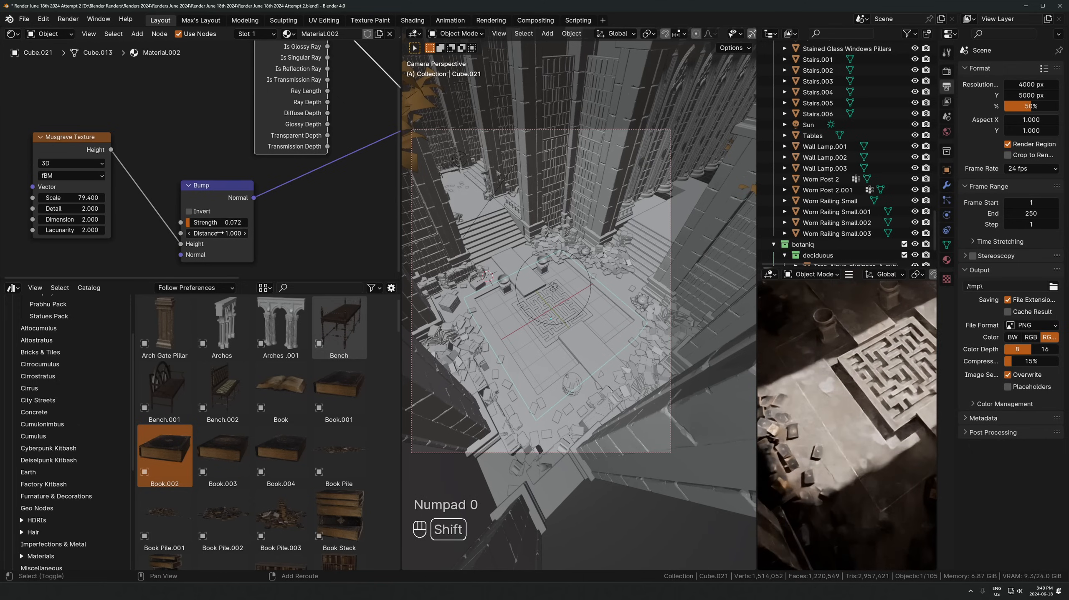
Brighten the Principled BSDF's base color and save the file
middle_drag(254, 58, 160, 200)
scroll(330, 218, down, 3)
middle_drag(330, 218, 153, 191)
scroll(154, 191, up, 1)
click(222, 186)
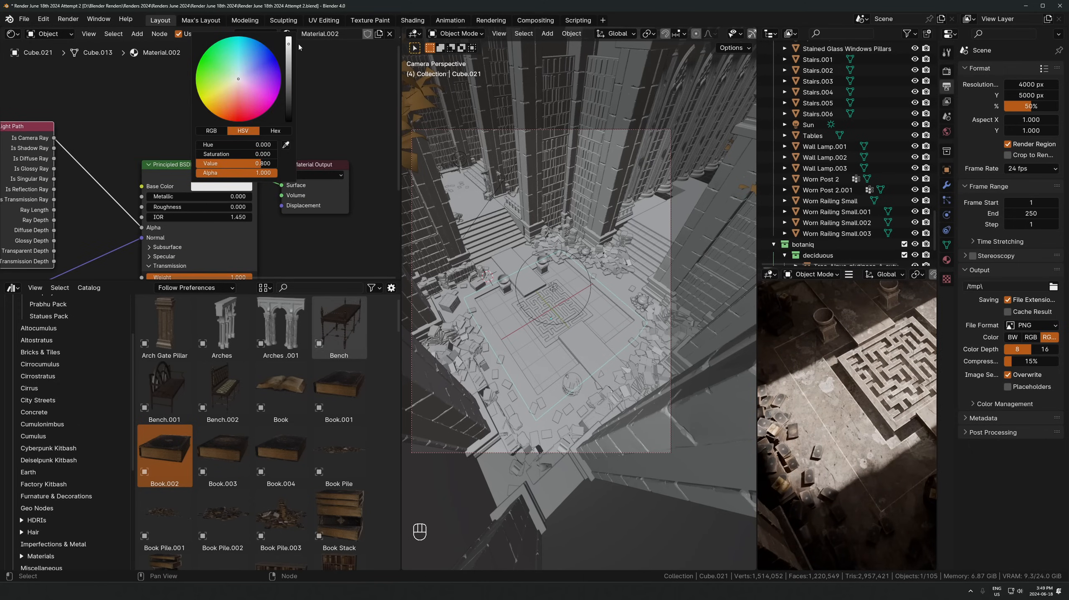
mouse_move(289, 52)
mouse_down()
mouse_move(289, 66)
mouse_move(289, 44)
mouse_up()
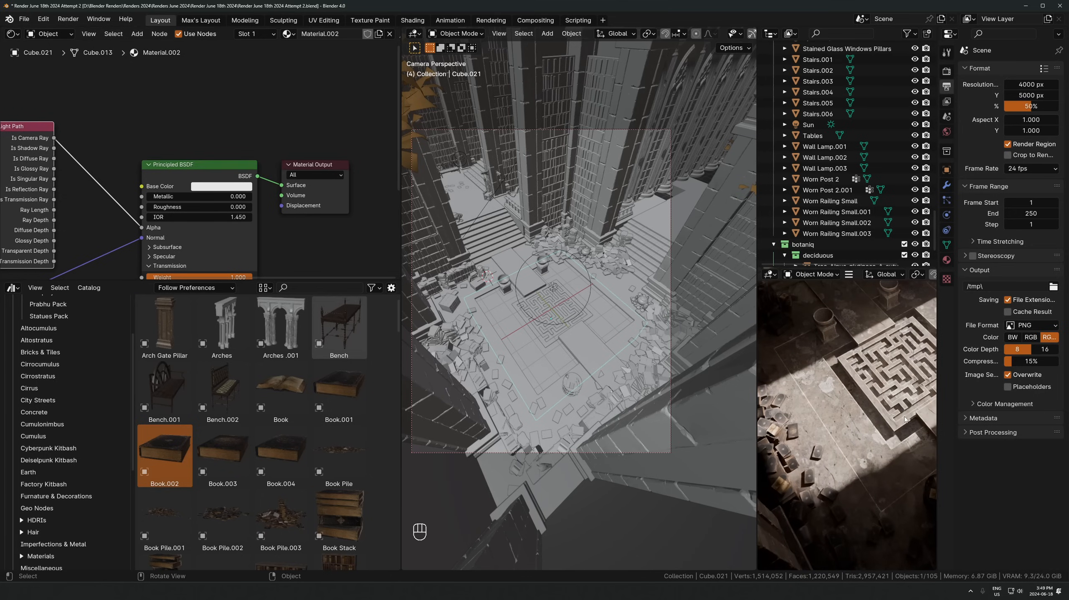
key(ctrl+s)
Set the Principled BSDF's Metallic value to 0.109 and check the maze floor in the rendered preview
scroll(202, 160, down, 1)
middle_drag(292, 256, 242, 233)
key(shift+a)
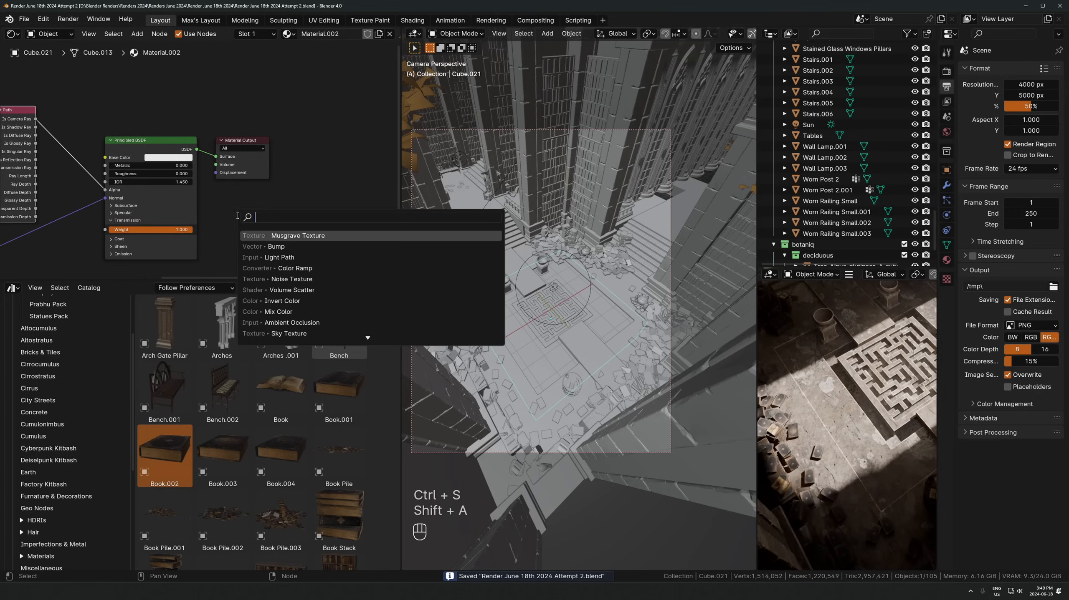
key(Escape)
scroll(201, 181, up, 3)
mouse_move(177, 167)
mouse_down()
mouse_move(294, 167)
mouse_move(183, 167)
mouse_up()
scroll(879, 425, down, 2)
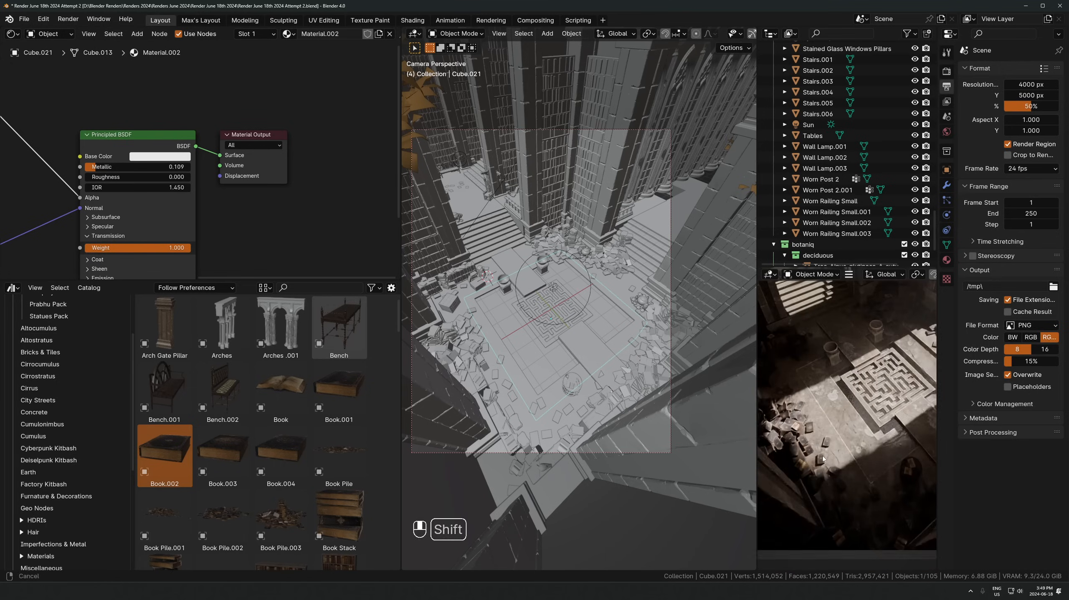
shift+middle_drag(874, 422, 820, 433)
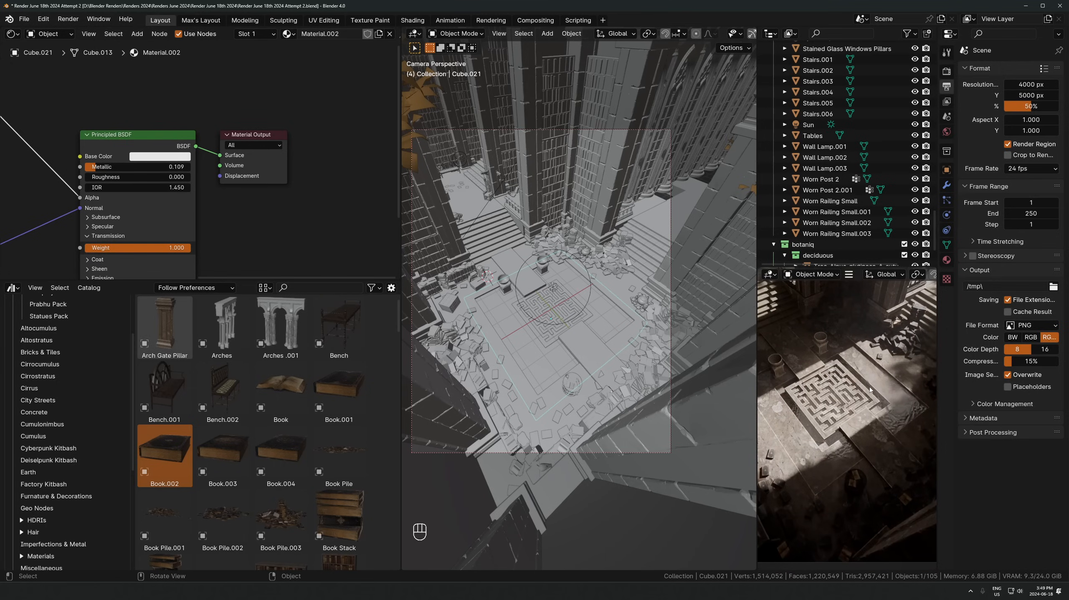
Fine-tune the Bump node's distance in the slab's material
middle_drag(110, 248, 337, 172)
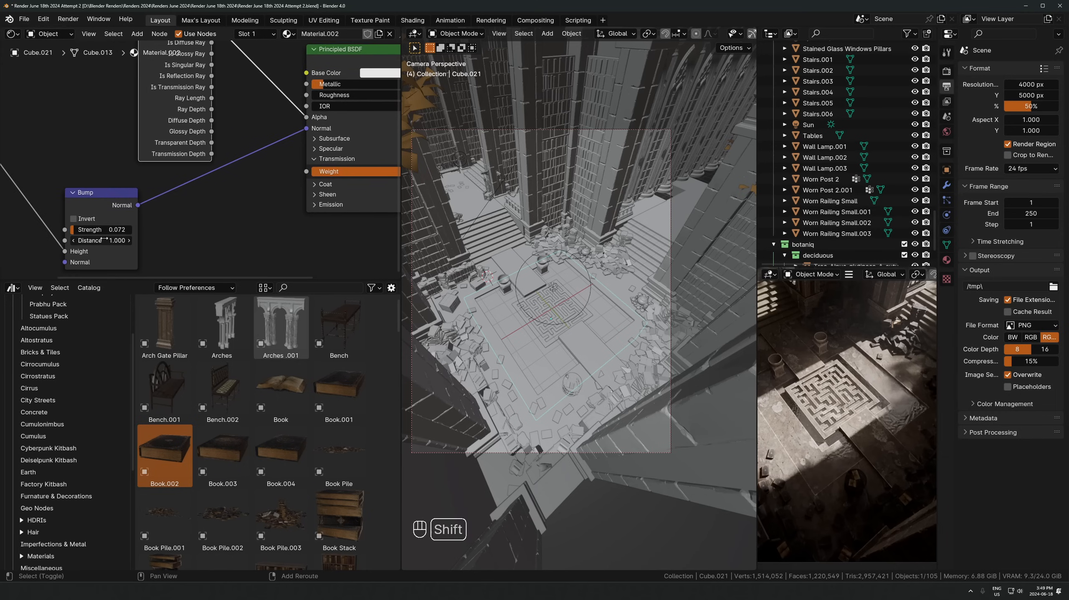
shift+drag(101, 241, 119, 241)
middle_drag(376, 65, 310, 140)
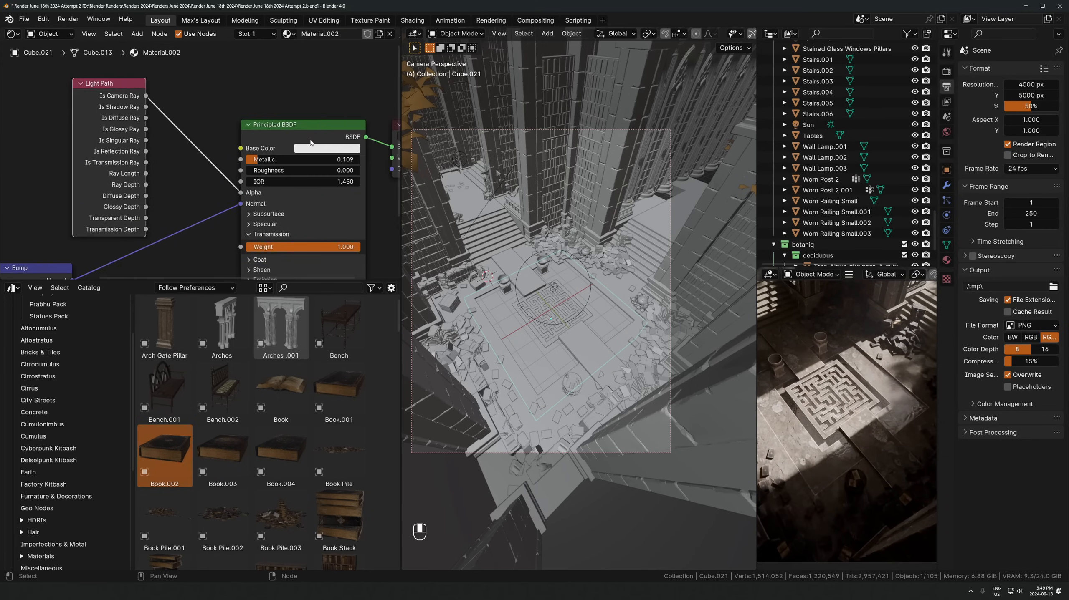
Lower the Metallic value of the slab material's Principled BSDF to 0.069
shift+drag(340, 162, 320, 161)
shift+drag(303, 159, 315, 160)
middle_drag(357, 232, 279, 168)
key(shift+a)
text(b)
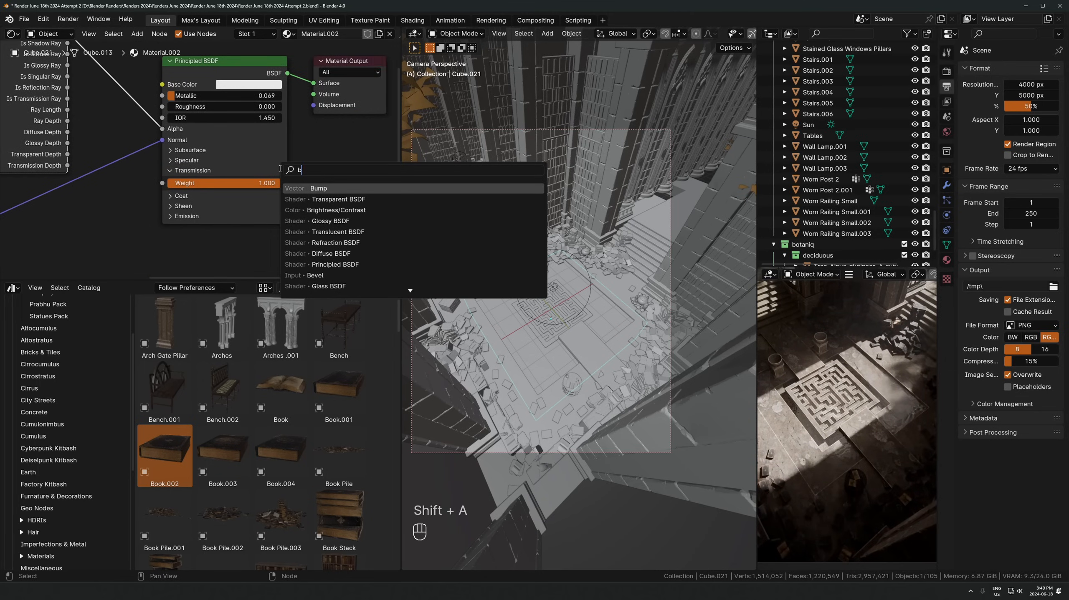
key(BackSpace)
text(volume)
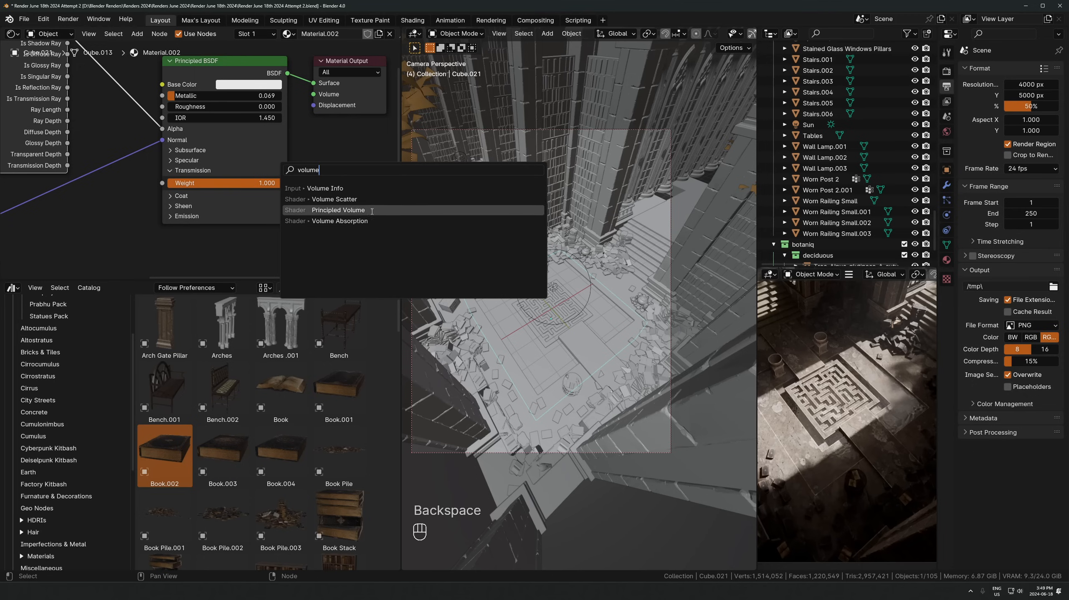
click(333, 199)
key(g)
click(334, 236)
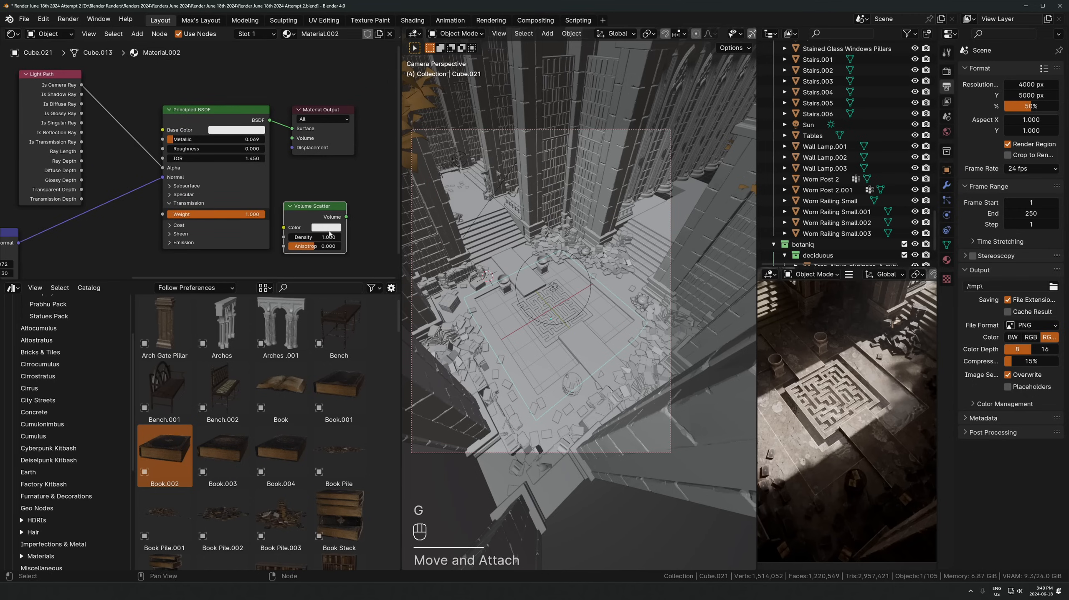
alt+right_drag(321, 216, 313, 145)
alt+drag(308, 205, 308, 255)
key(x)
Add a Principled Volume node, connect it to the Material Output's Volume input, and space the two nodes apart
key(shift+a)
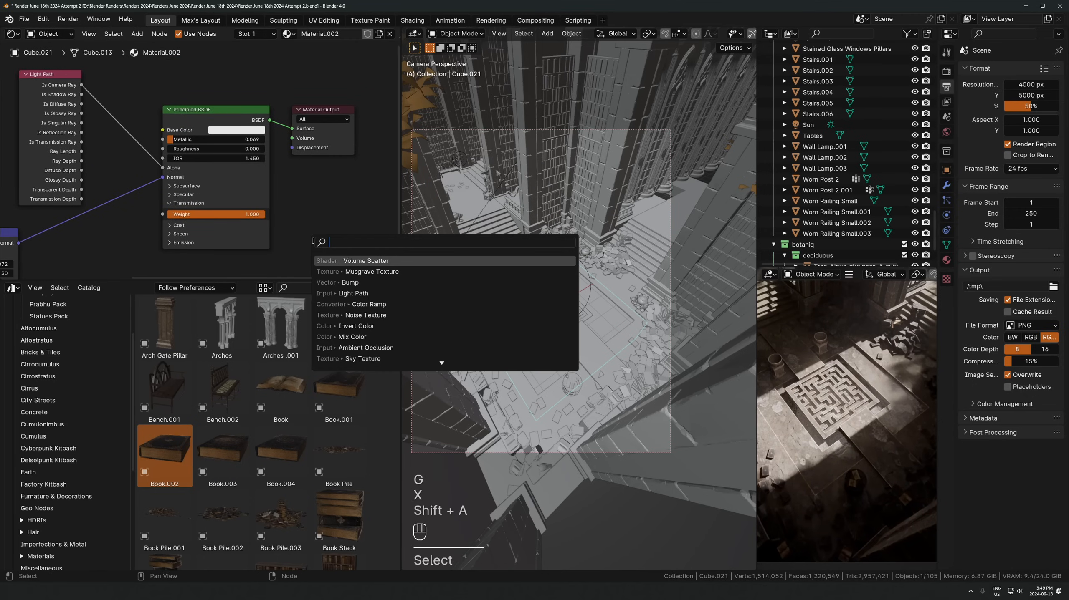
text(princ)
key(Down)
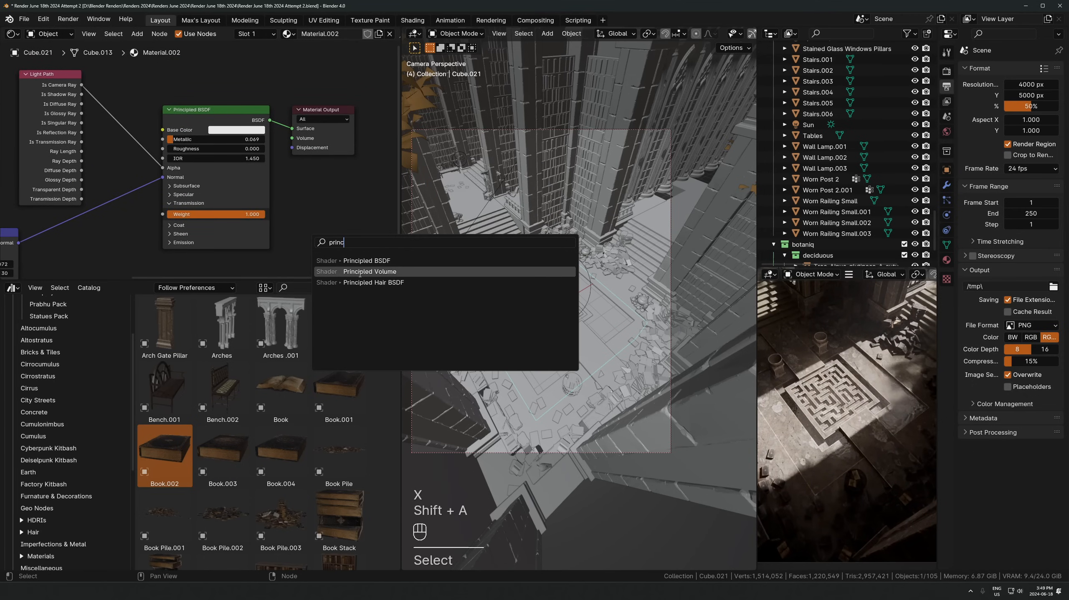
key(Return)
click(313, 228)
alt+right_drag(320, 230, 305, 162)
middle_drag(285, 214, 189, 171)
scroll(190, 172, down, 1)
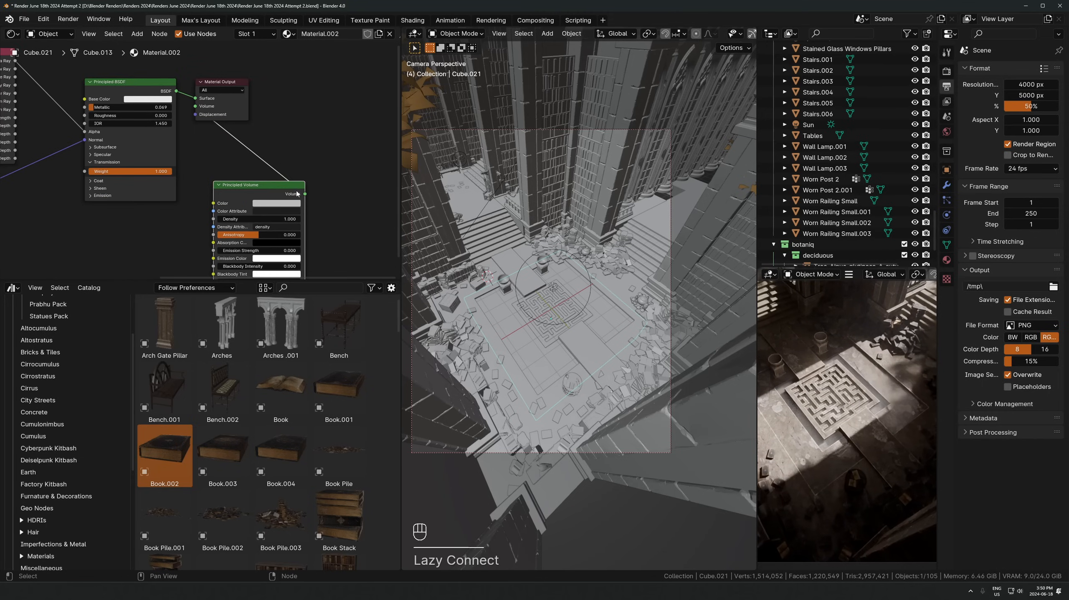
key(g)
click(34, 229)
drag(239, 82, 367, 103)
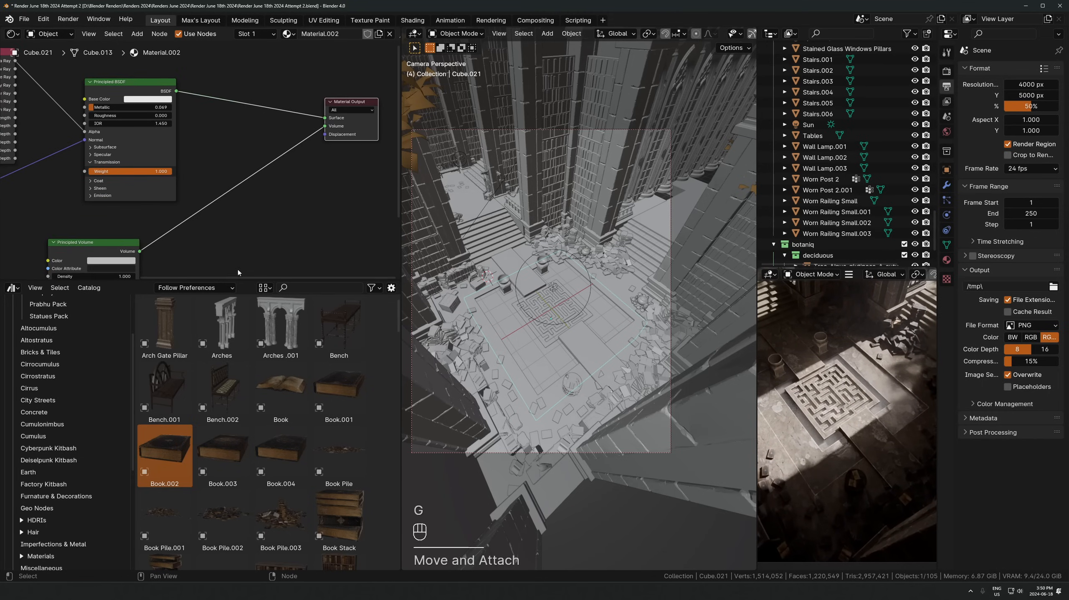
Set the Principled Volume's density to 0.330
middle_drag(260, 222, 282, 173)
scroll(270, 189, up, 2)
scroll(218, 167, up, 2)
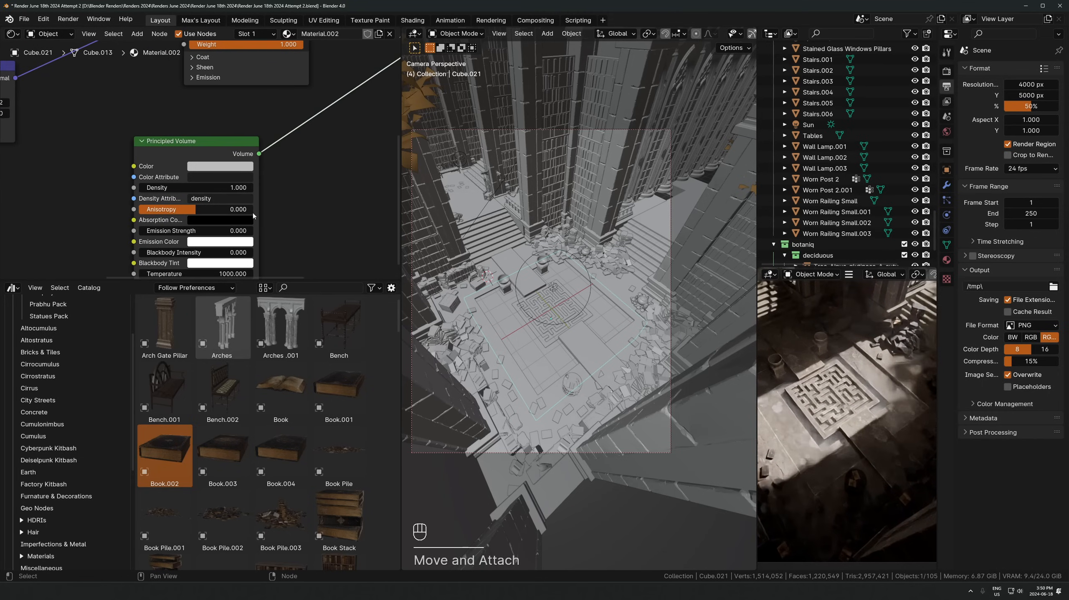
click(222, 168)
drag(249, 219, 238, 217)
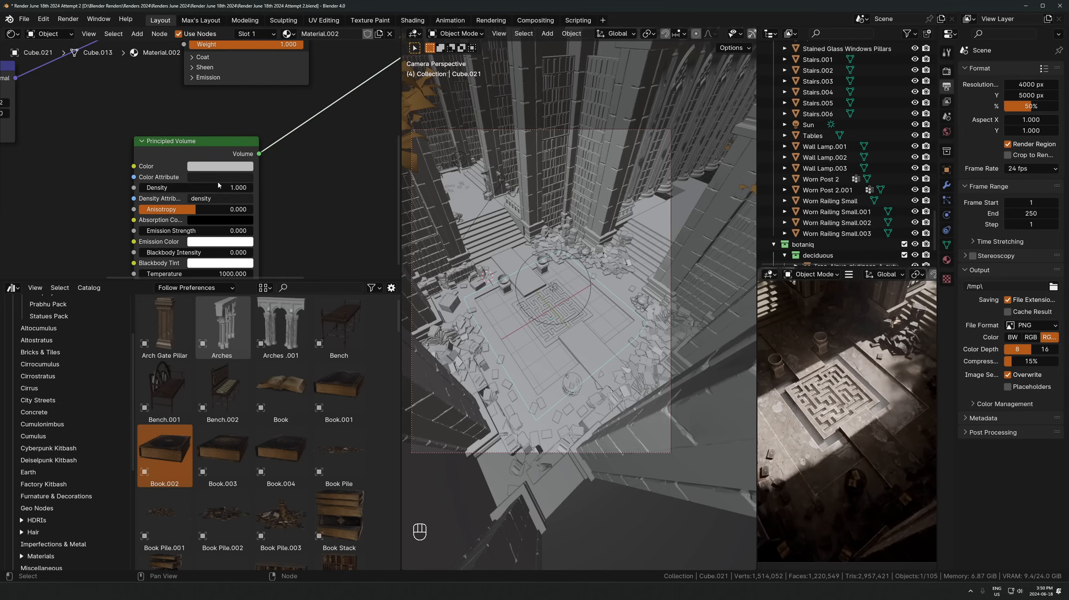
Add a Volume Absorption node and combine it with the Principled Volume through a Mix Shader
key(shift+a)
text(vou)
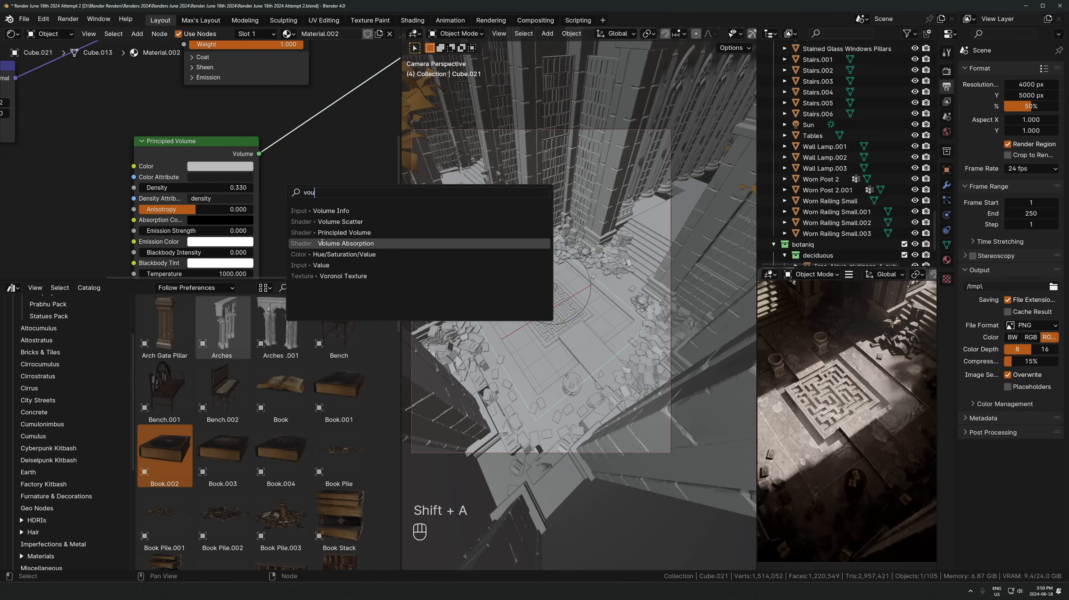
click(309, 244)
click(312, 203)
ctrl+shift+right_drag(328, 207, 202, 174)
scroll(201, 172, down, 3)
middle_drag(284, 184, 255, 175)
drag(256, 173, 250, 205)
Give the Volume Absorption node a light blue color and a density of 4.200
click(255, 222)
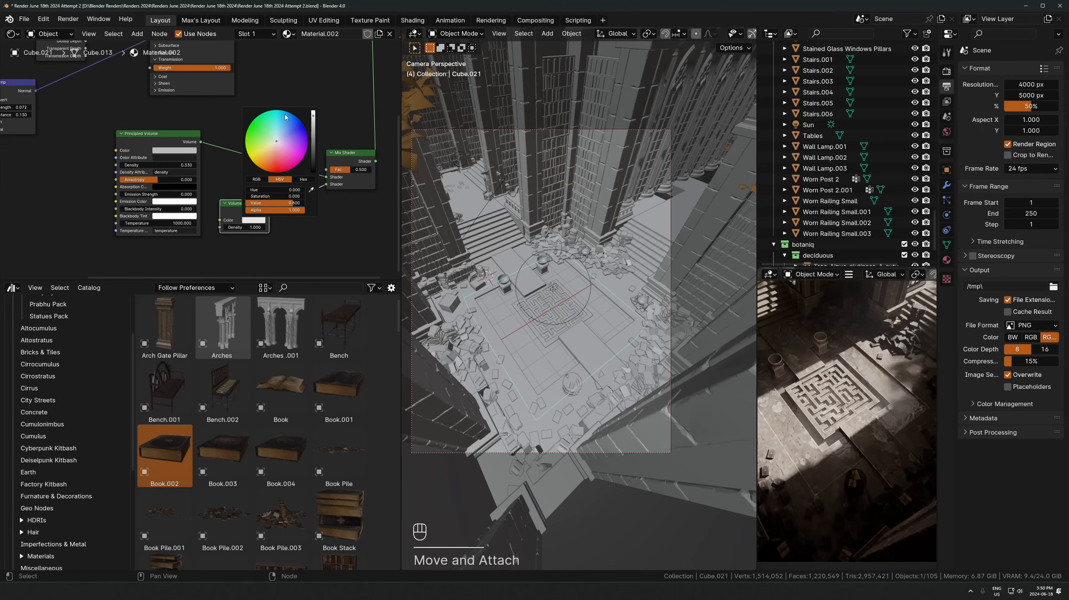
drag(282, 138, 281, 134)
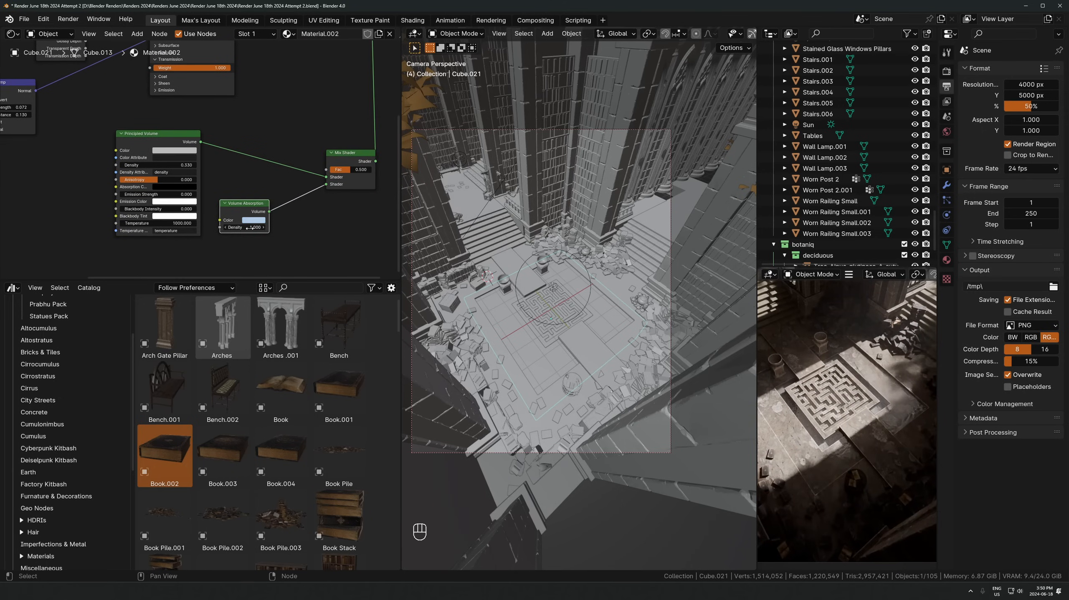
drag(257, 228, 281, 228)
scroll(250, 221, up, 3)
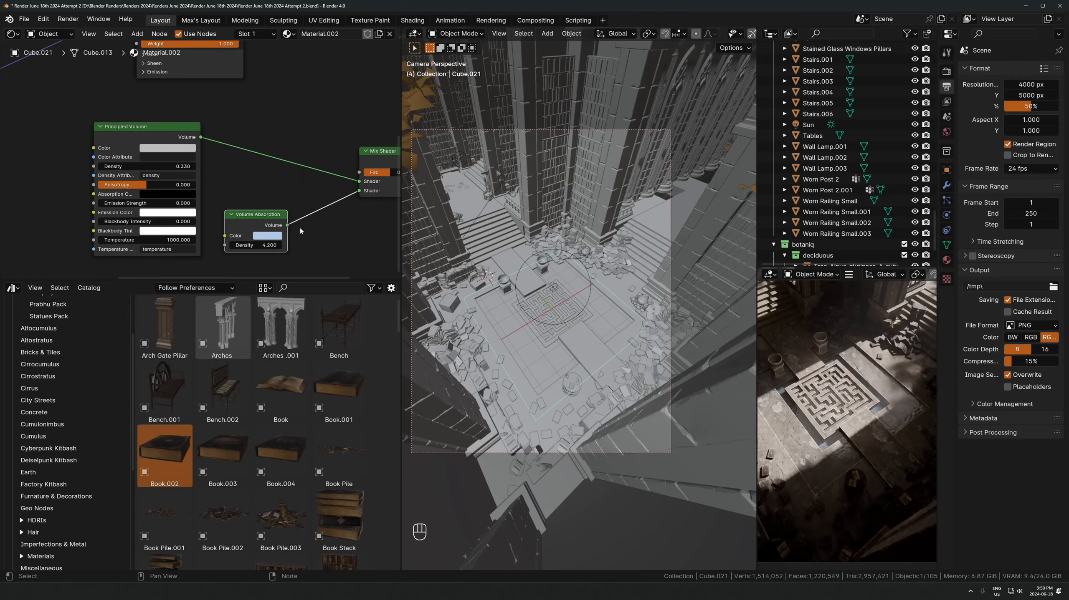
middle_drag(299, 227, 228, 231)
drag(310, 180, 329, 180)
right_click(330, 180)
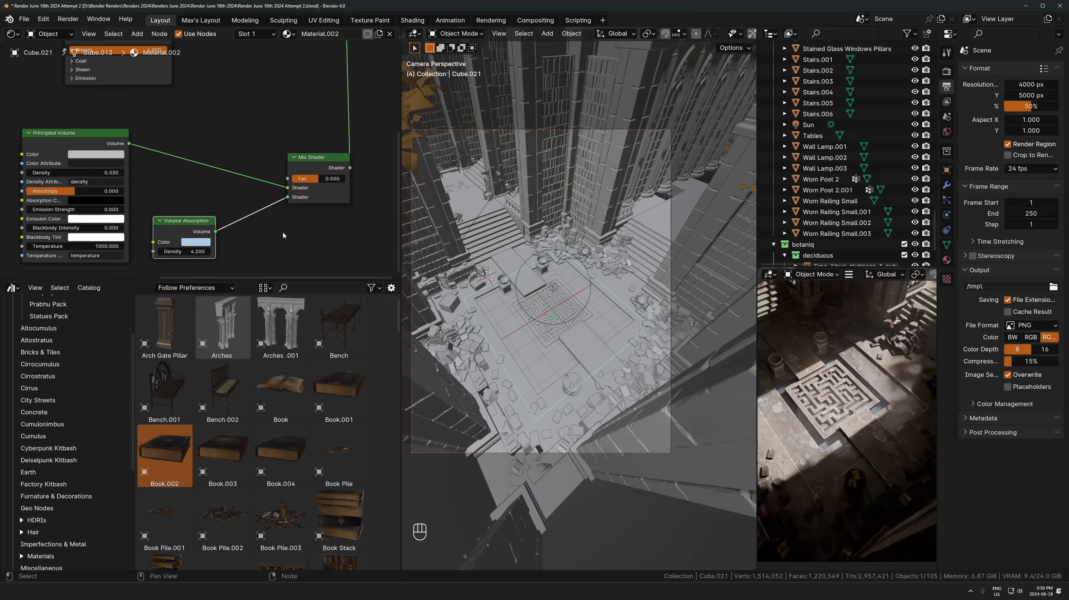
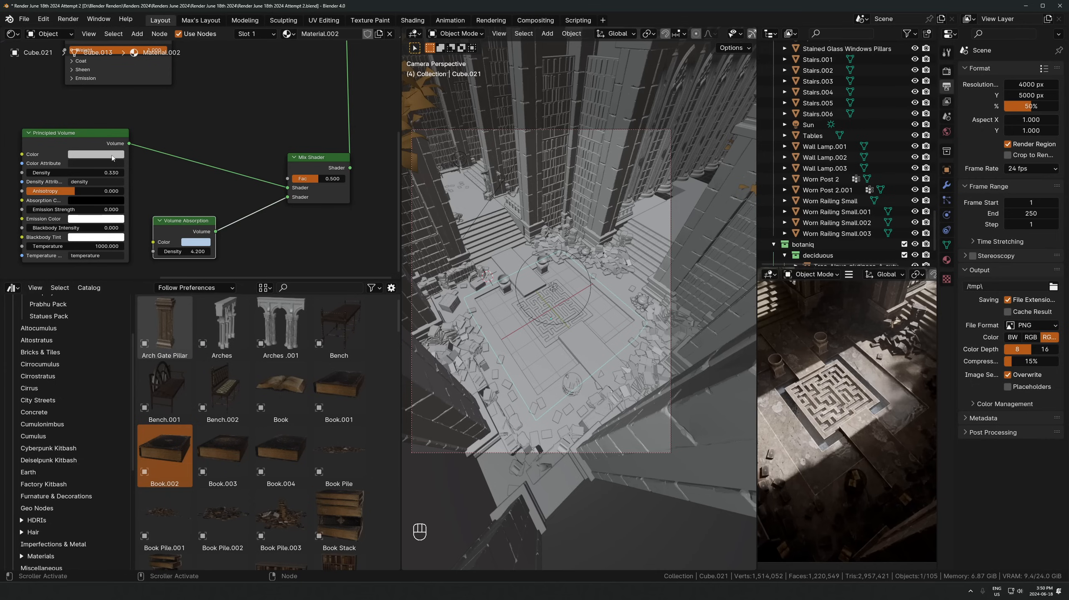
Delete the existing texture node that feeds the Bump node in the slab's material
middle_drag(112, 155, 303, 154)
middle_drag(86, 168, 234, 226)
scroll(211, 149, down, 3)
drag(127, 102, 116, 101)
key(x)
Add a Noise Texture beside the Bump node and connect its Fac output to the Bump's Height
key(shift+a)
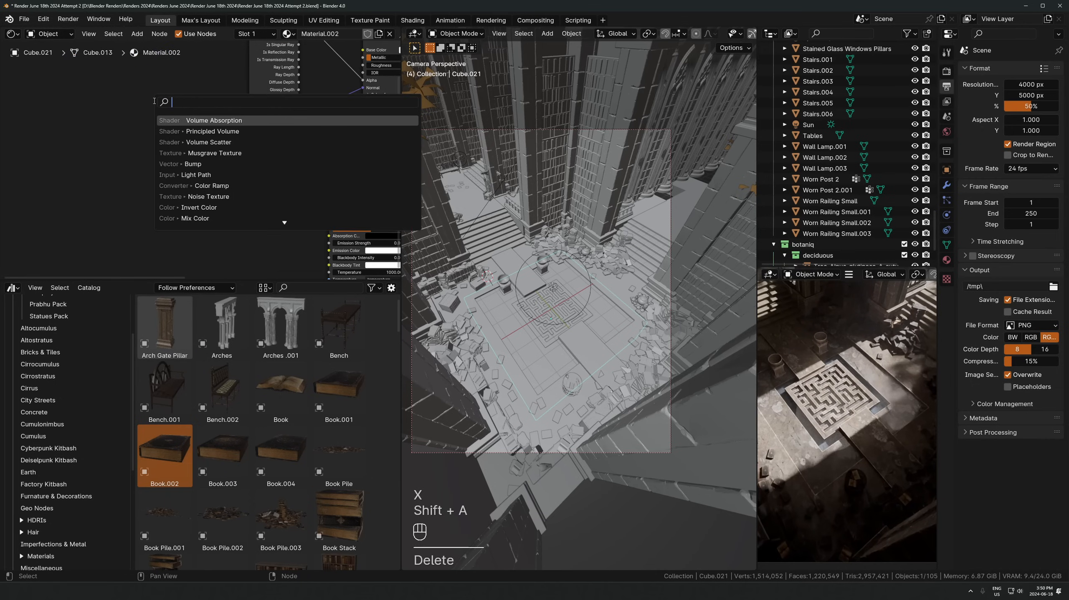
key(BackSpace)
key(BackSpace)
text(noise)
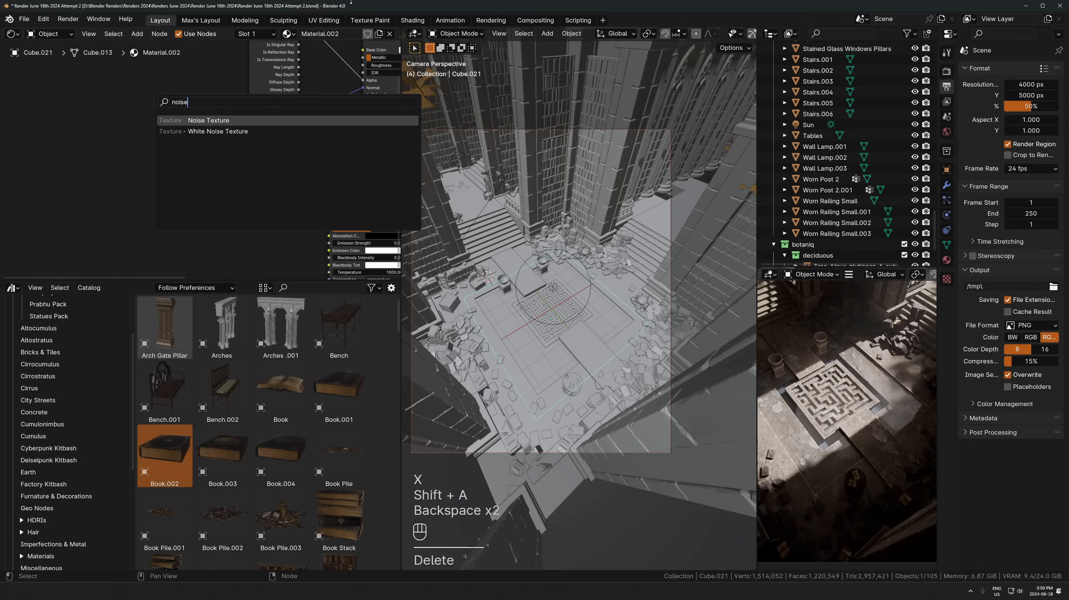
key(Return)
click(166, 185)
scroll(177, 159, up, 2)
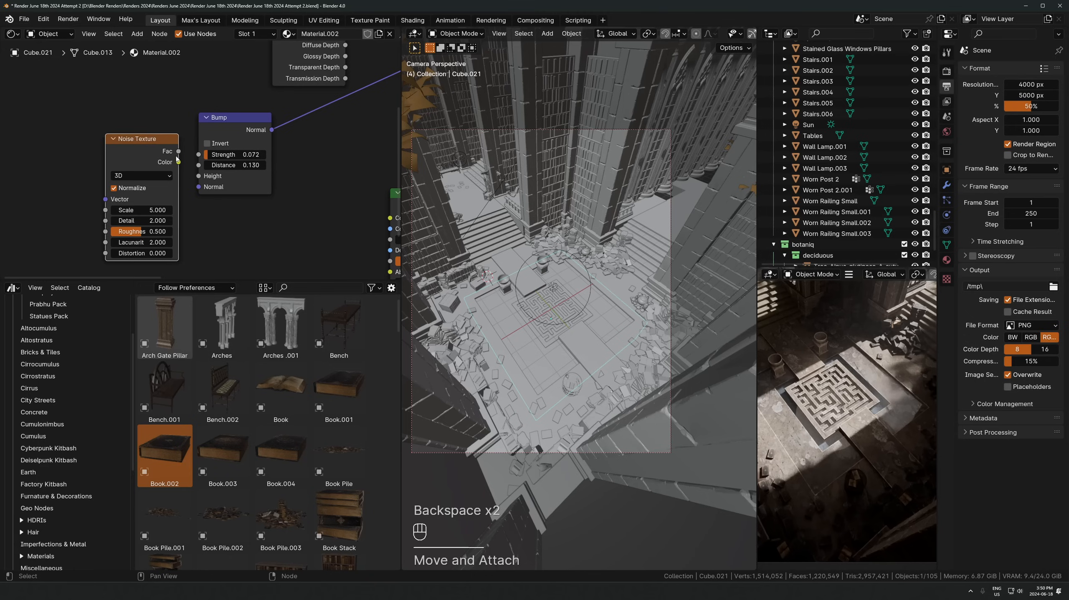
drag(193, 190, 192, 179)
drag(139, 139, 85, 135)
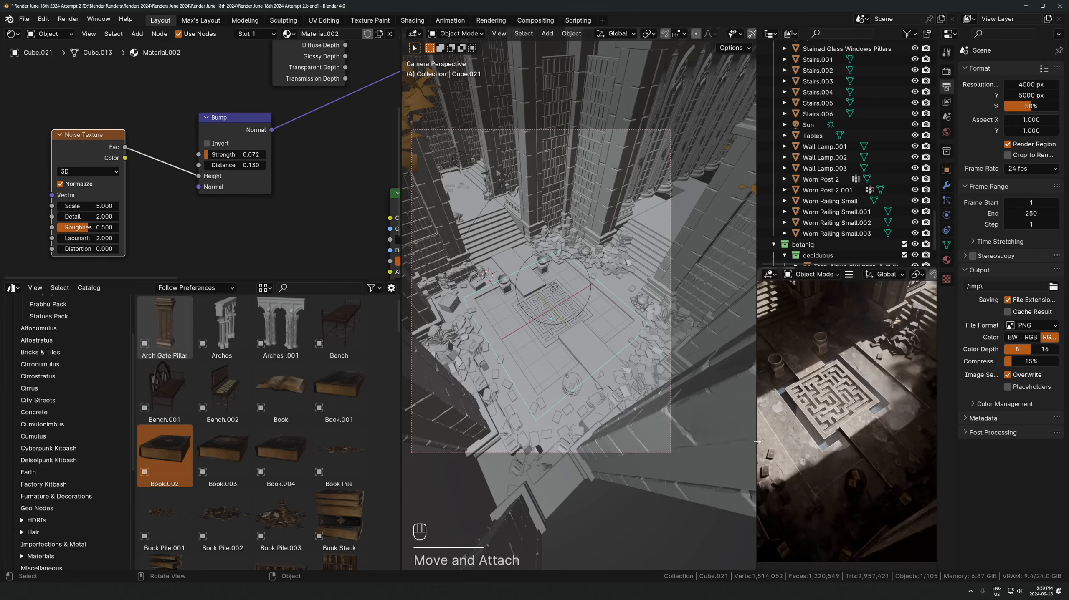
Set the Noise Texture's scale to 30.800 while checking the water up close in the rendered preview
scroll(890, 433, up, 5)
shift+middle_drag(890, 433, 773, 472)
shift+middle_drag(874, 448, 763, 480)
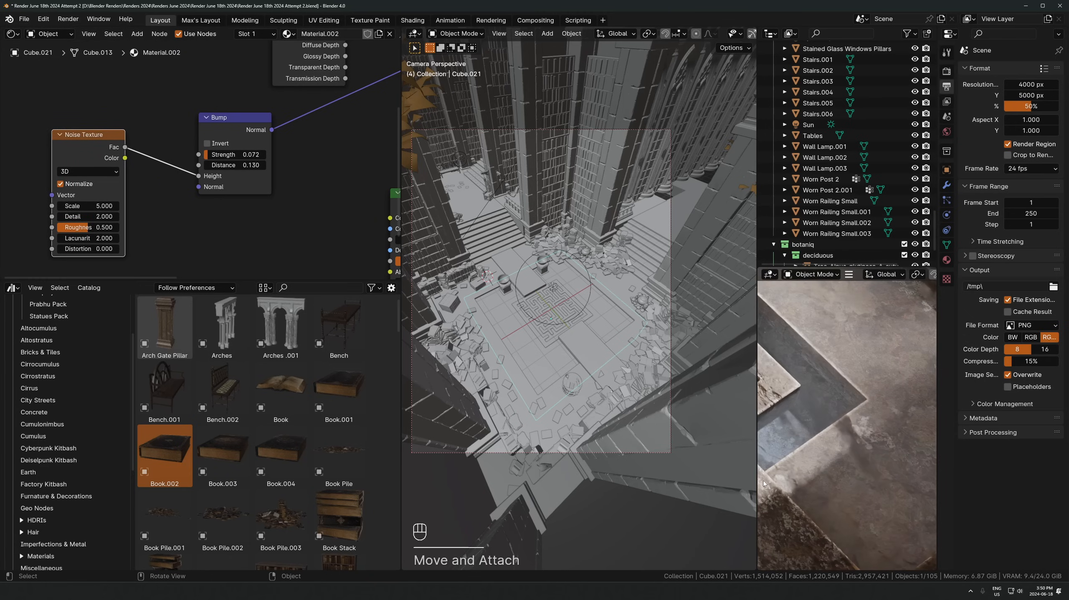
drag(89, 206, 121, 206)
Raise the Bump node's distance to 0.820 while viewing the maze and water from a low angle
scroll(886, 384, down, 7)
shift+middle_drag(889, 391, 849, 469)
scroll(934, 414, down, 2)
key(KP_Decimal)
shift+drag(237, 165, 294, 165)
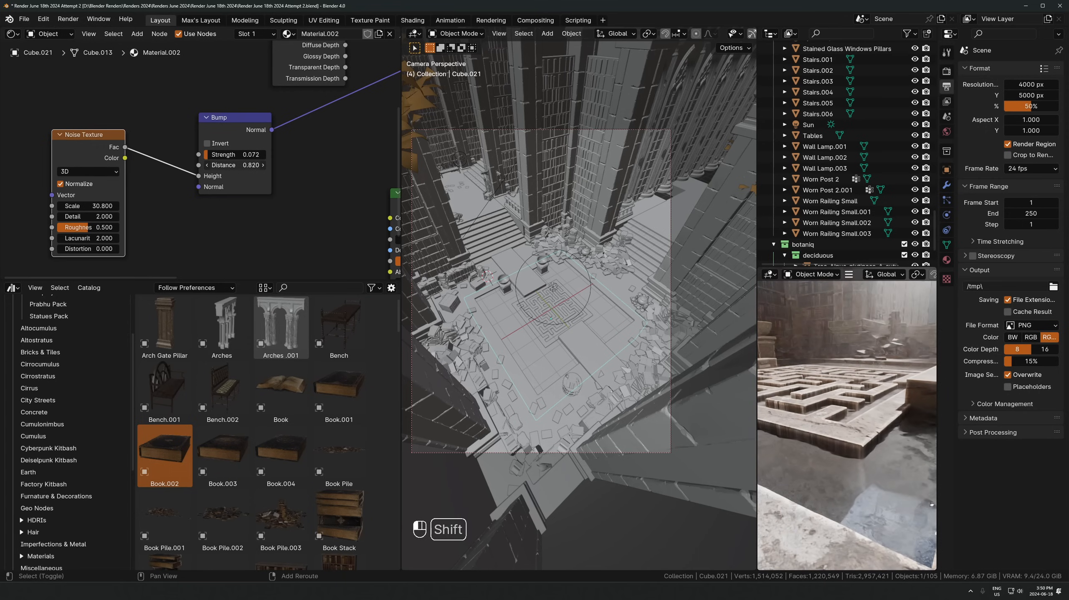
Re-unwrap the UVs of all faces of the floor maze and return the rendered preview to the camera view
scroll(520, 328, up, 3)
click(553, 309)
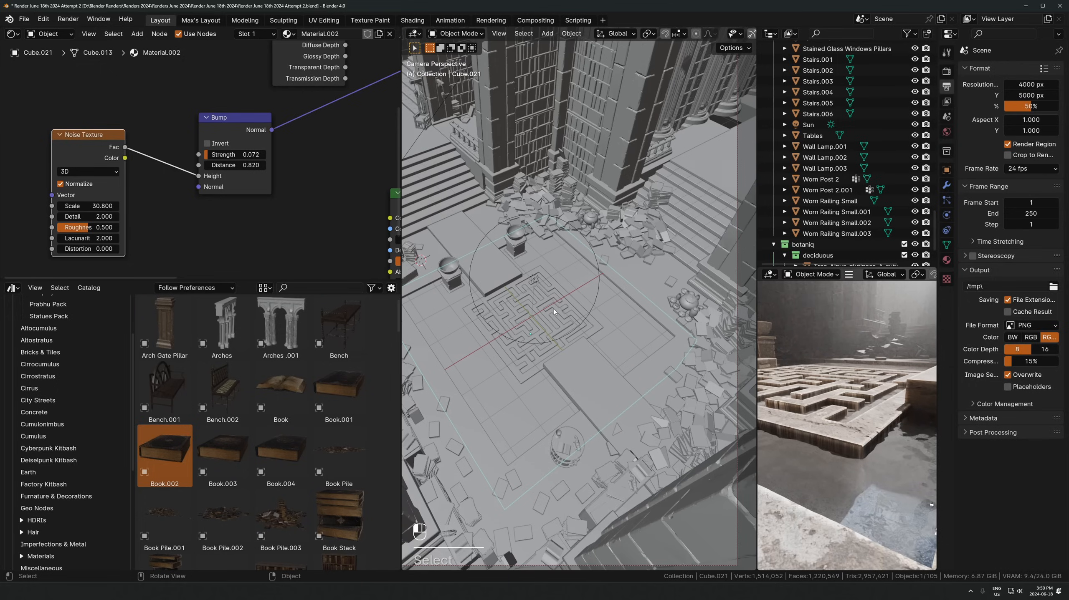
key(KP_Decimal)
key(Tab)
key(a)
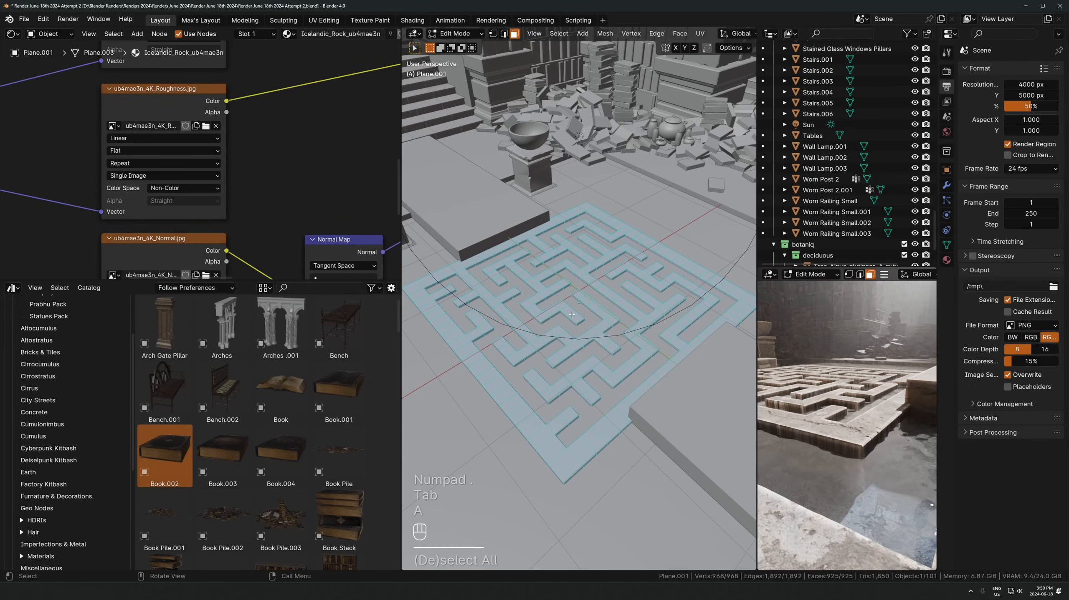
key(u)
click(565, 313)
key(Tab)
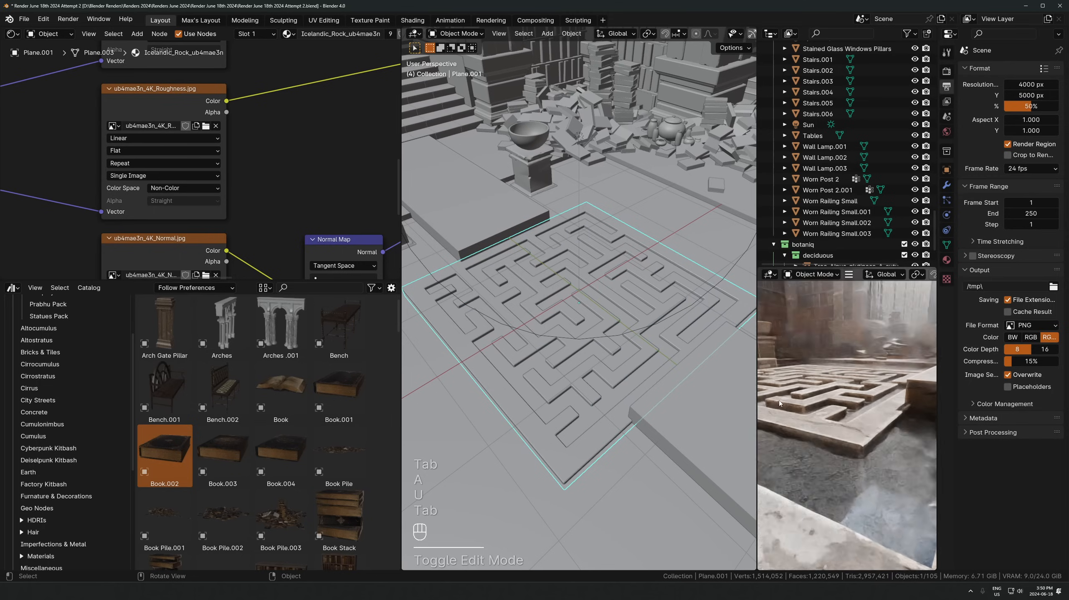
key(KP_0)
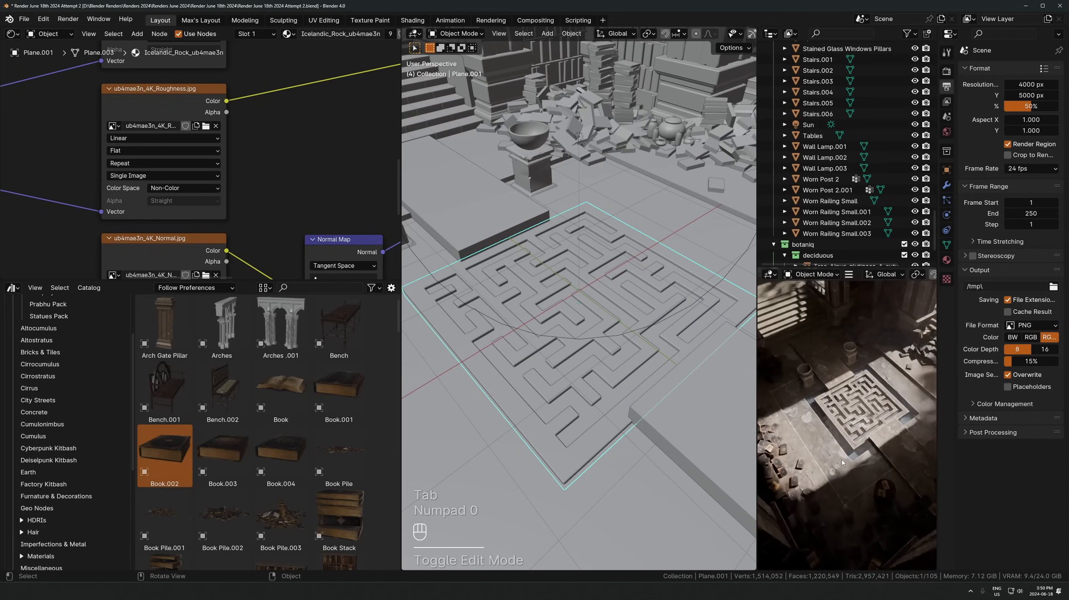
Add a mesh plane and clear its location so it sits at the world origin over the maze
scroll(551, 381, down, 4)
click(505, 366)
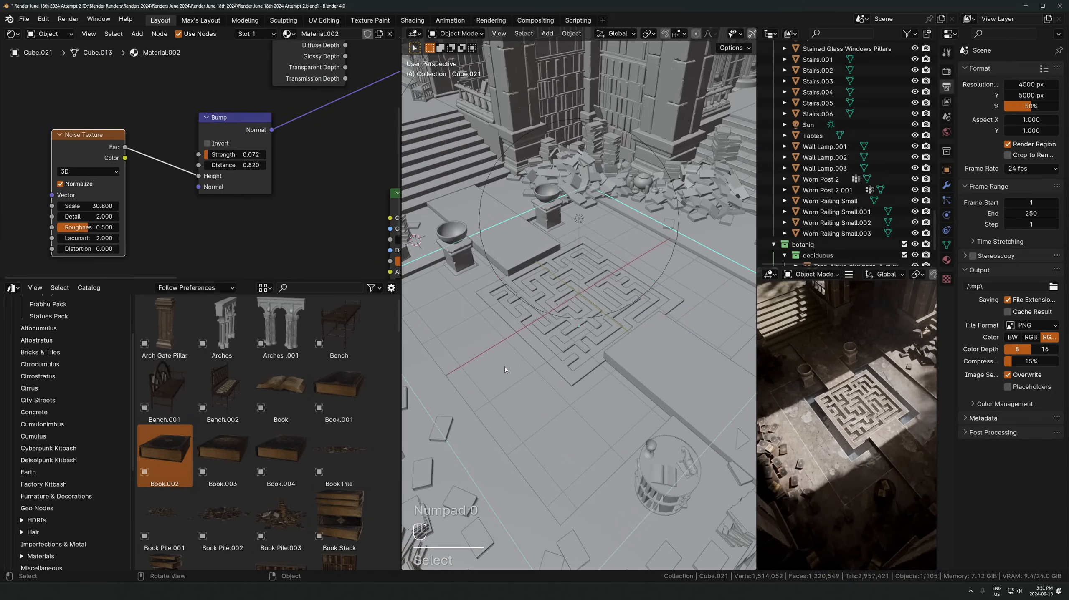
key(KP_Decimal)
scroll(501, 327, down, 6)
middle_drag(501, 327, 590, 353)
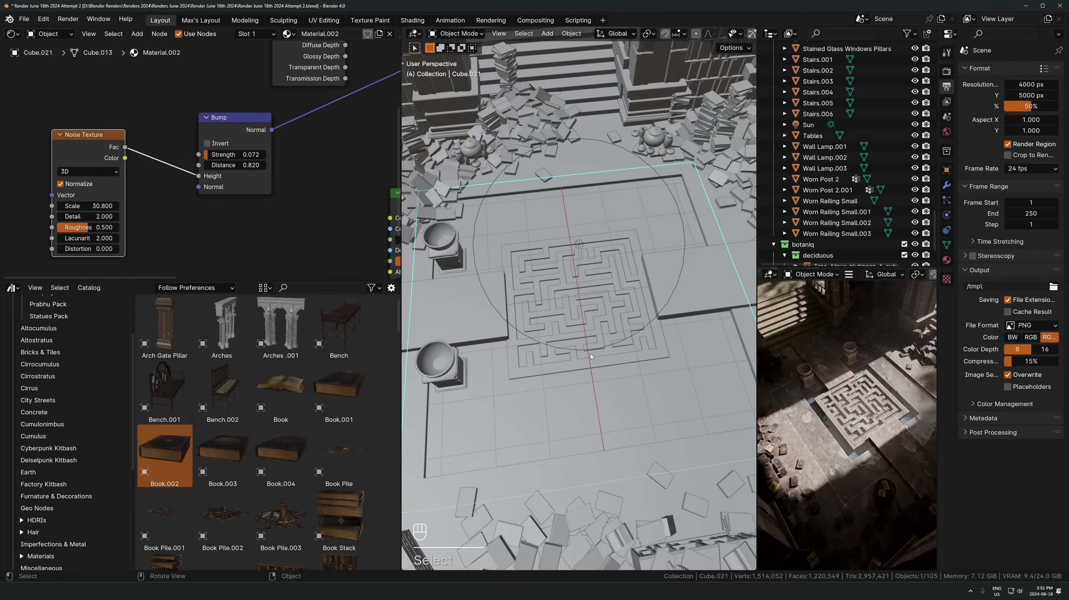
key(shift+a)
mouse_move(589, 347)
middle_drag(617, 332, 574, 261)
key(shift+a)
mouse_move(576, 276)
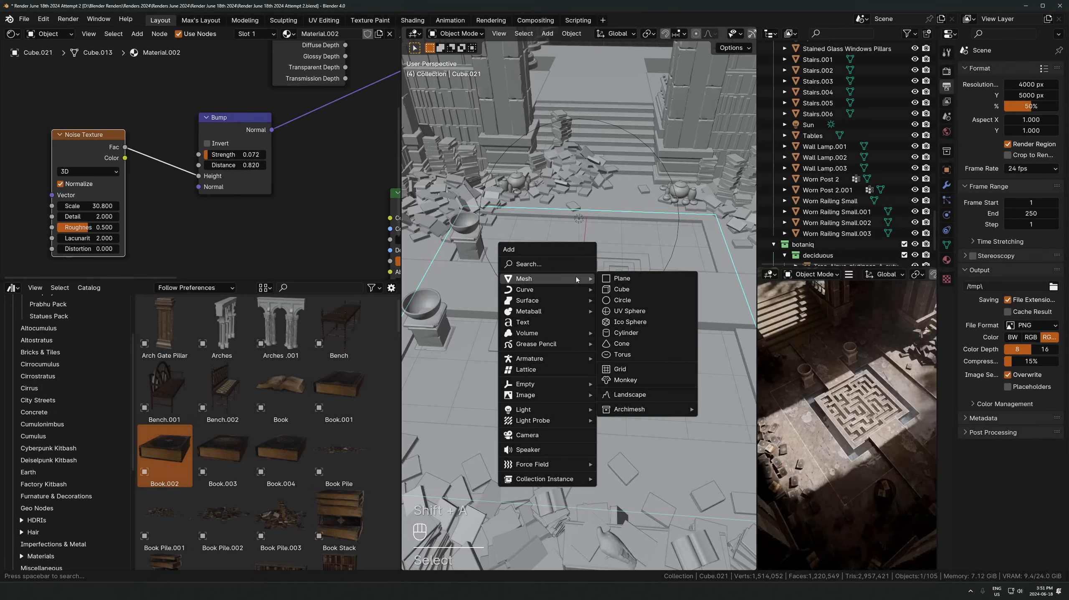
click(620, 279)
key(alt+g)
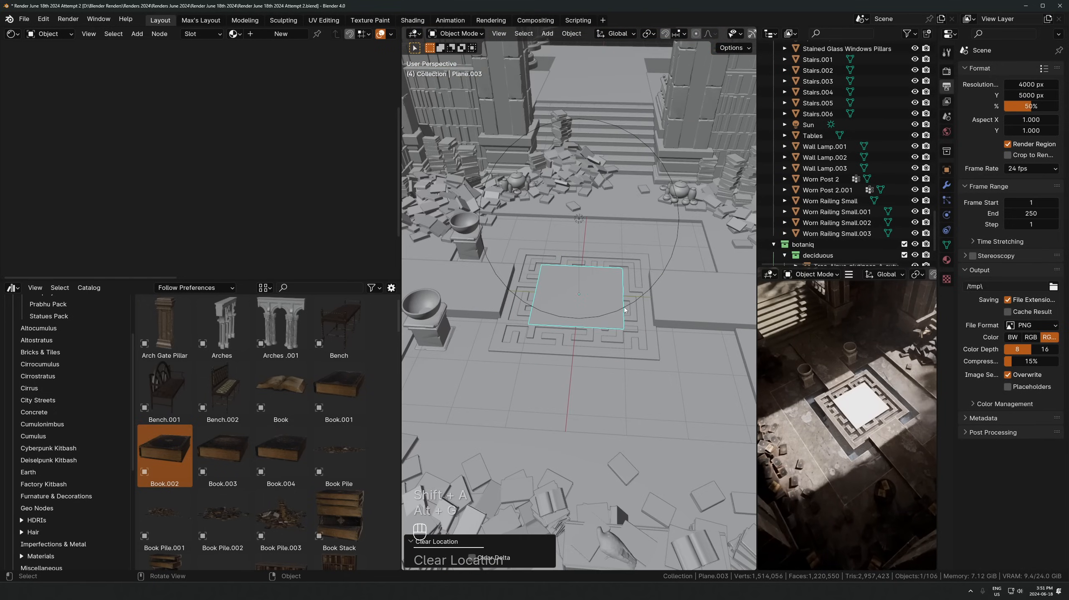
Scale the new plane by 4.867 along the X axis
key(s)
key(y)
key(x)
click(715, 242)
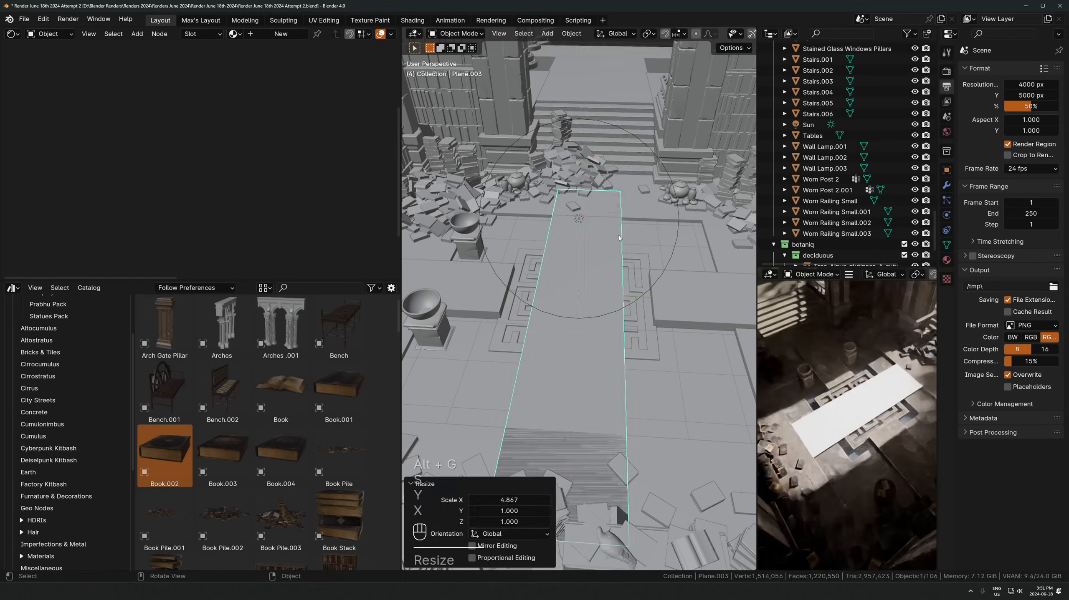
key(s)
key(x)
key(Escape)
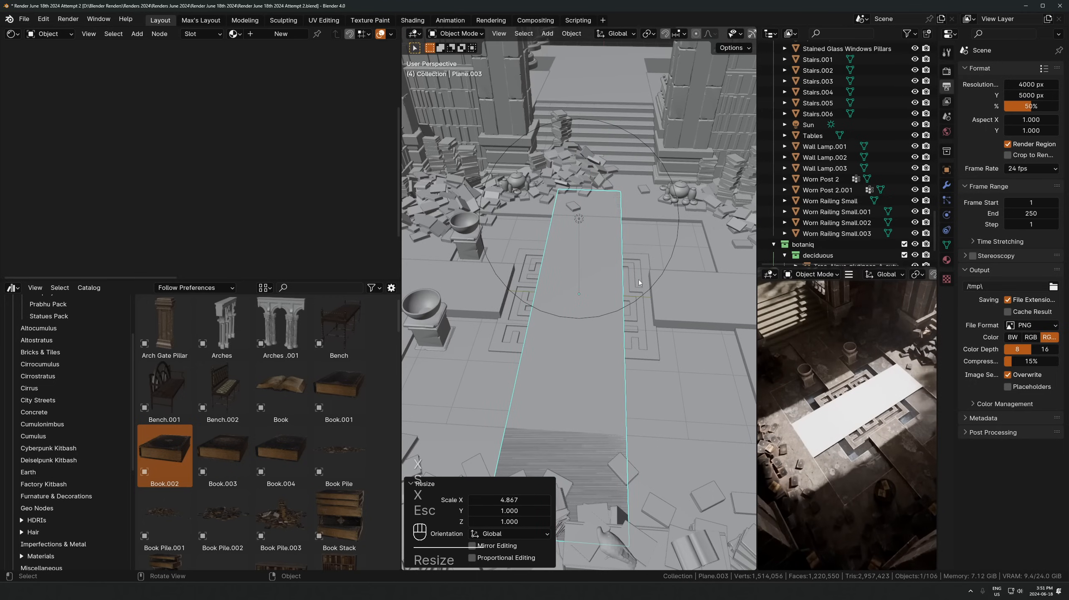
Widen the plane along the Y axis, scaling it by 2.610 and again by 1.378
key(s)
key(y)
click(739, 278)
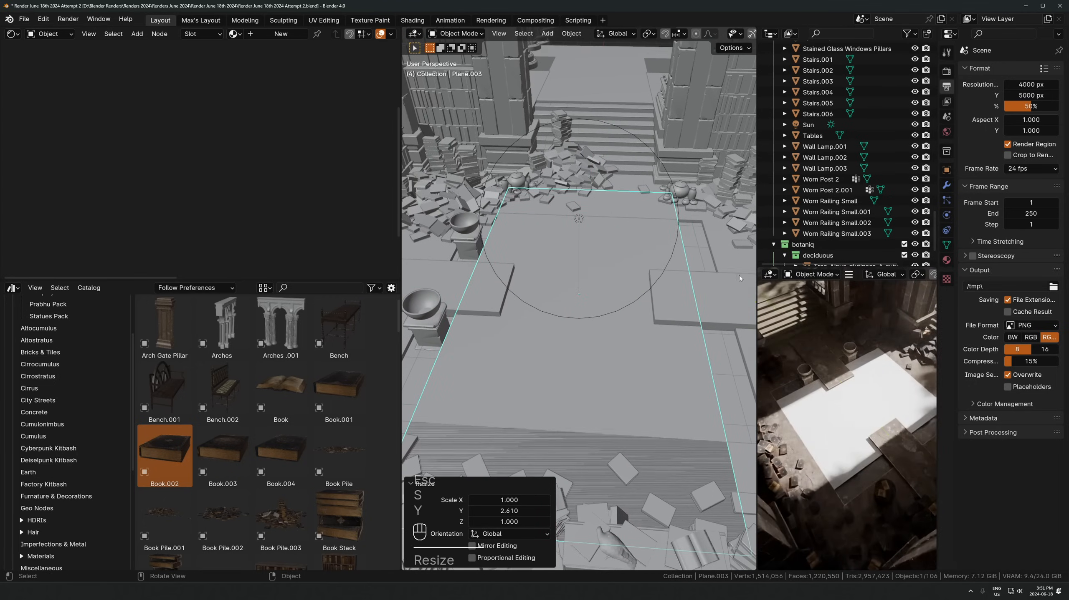
middle_drag(582, 292, 583, 285)
key(s)
key(y)
click(675, 274)
Lower the plane slightly along Z until the maze walls stand above it
key(g)
key(z)
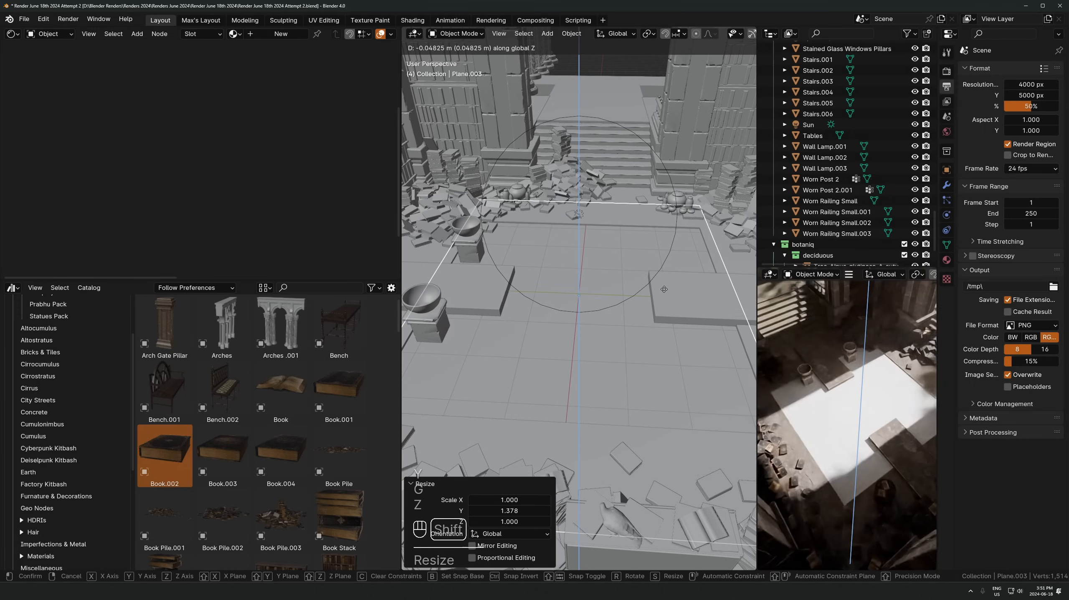
click(534, 243)
Create a new material for the plane and frame its Principled BSDF and Material Output nodes
click(281, 33)
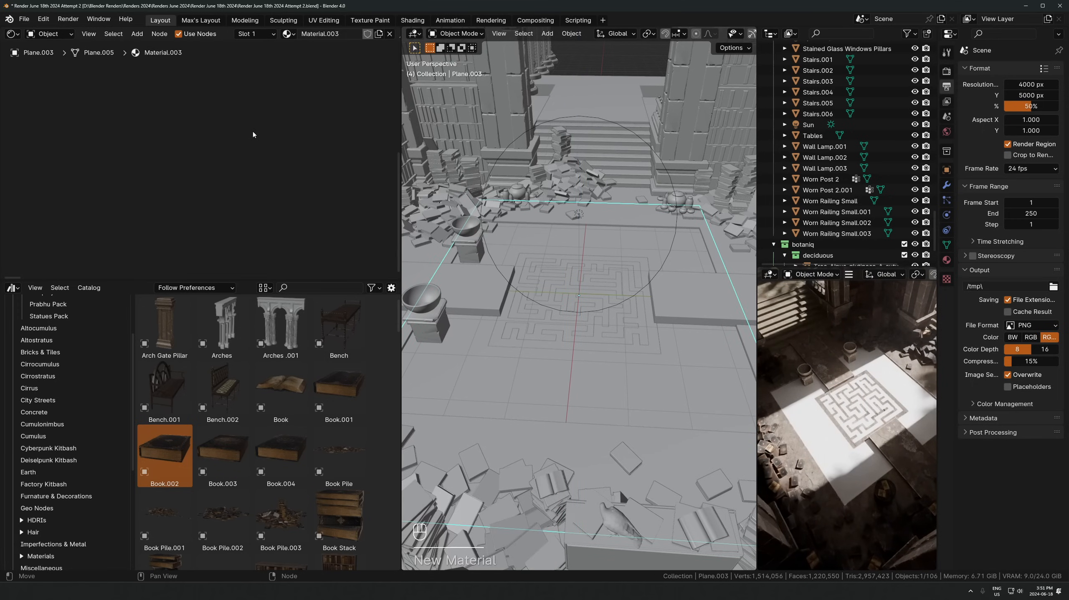
key(a)
key(KP_Decimal)
scroll(242, 160, up, 4)
middle_drag(243, 175, 234, 224)
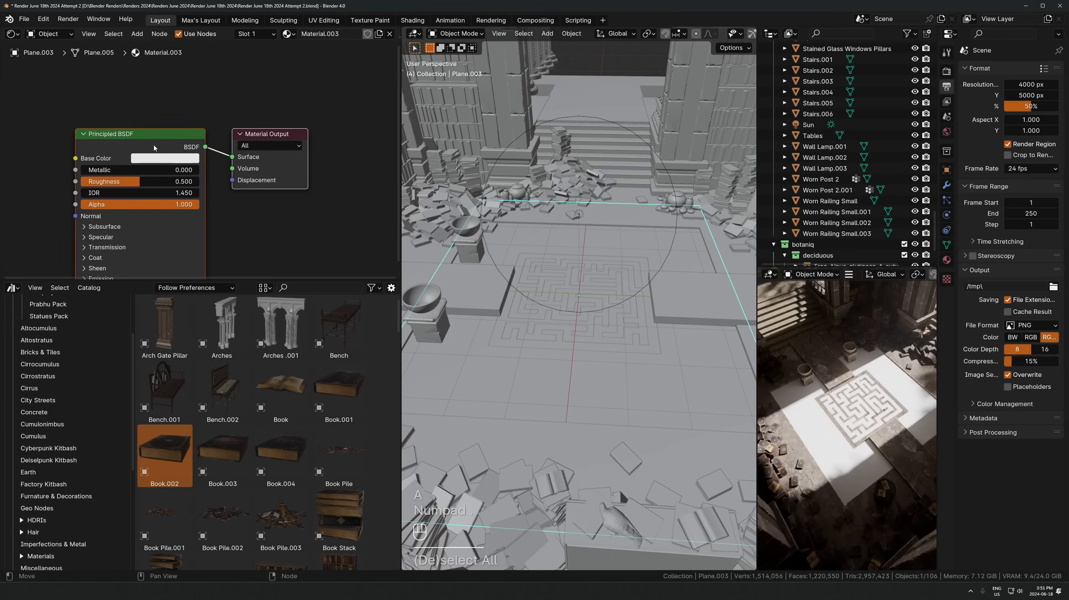
Replace the plane material's Principled BSDF with a Transparent BSDF connected to the Material Output's surface
alt+drag(148, 146, 111, 162)
key(x)
key(shift+a)
text(tra)
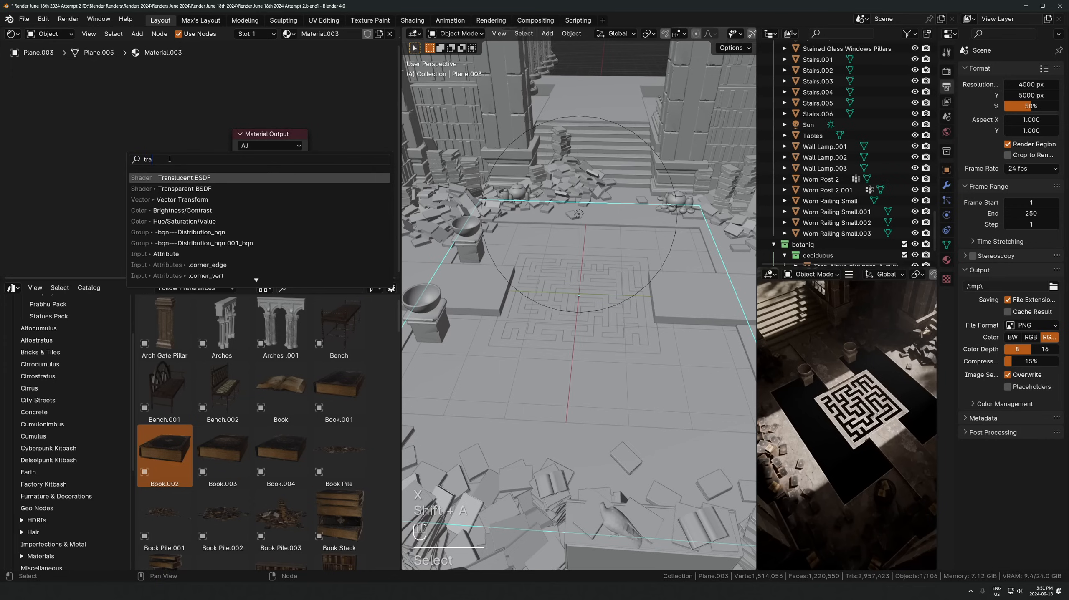
click(199, 189)
click(93, 153)
alt+right_drag(134, 168, 245, 180)
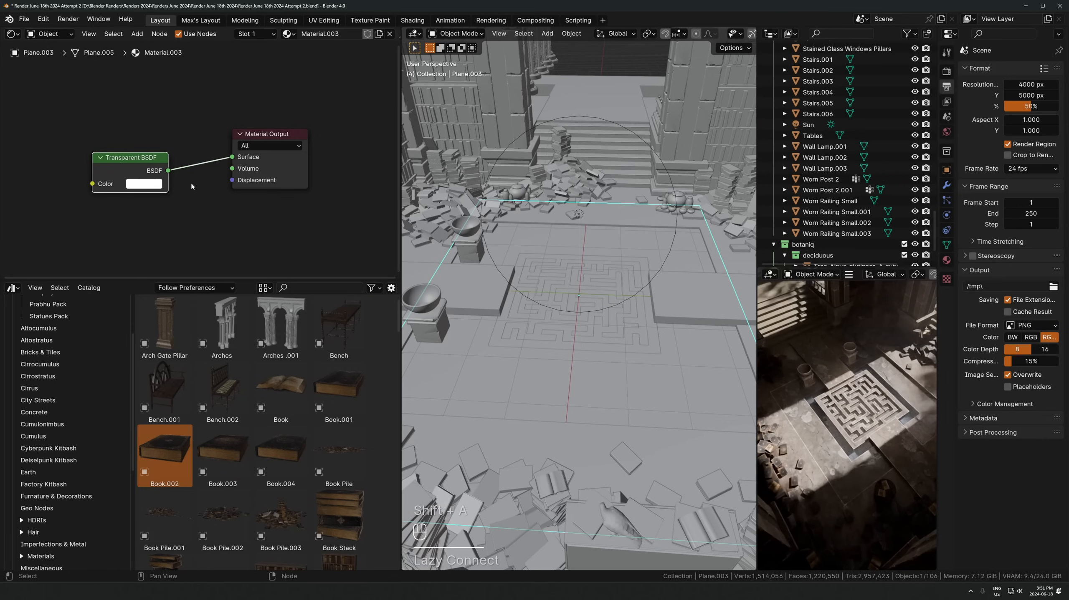
Set the Transparent BSDF's color value to 2 and try moving the plane to compare its effect on the scene
click(148, 184)
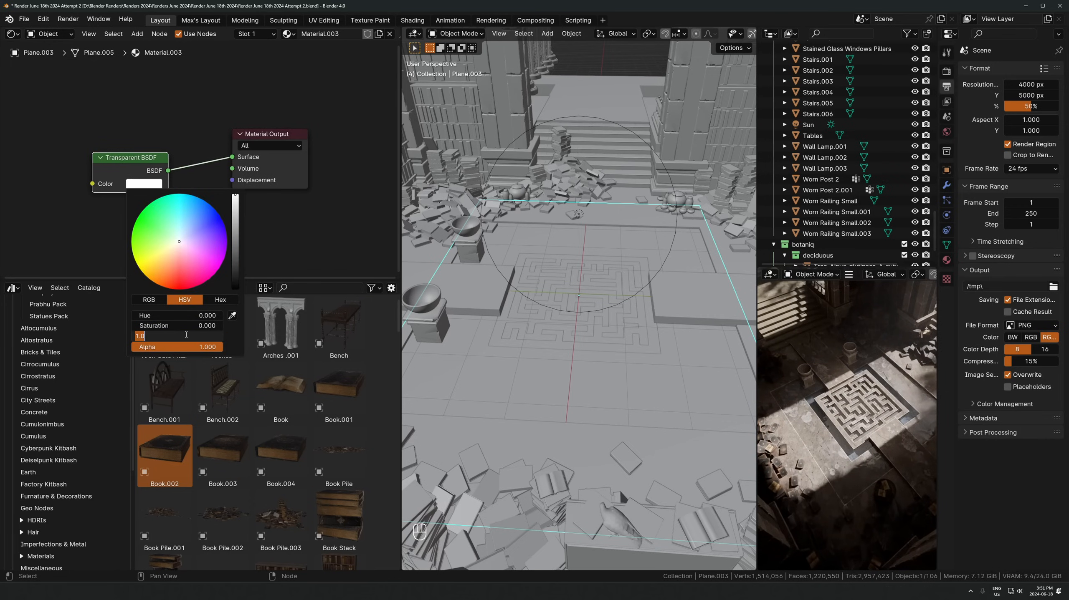
text(2)
key(Return)
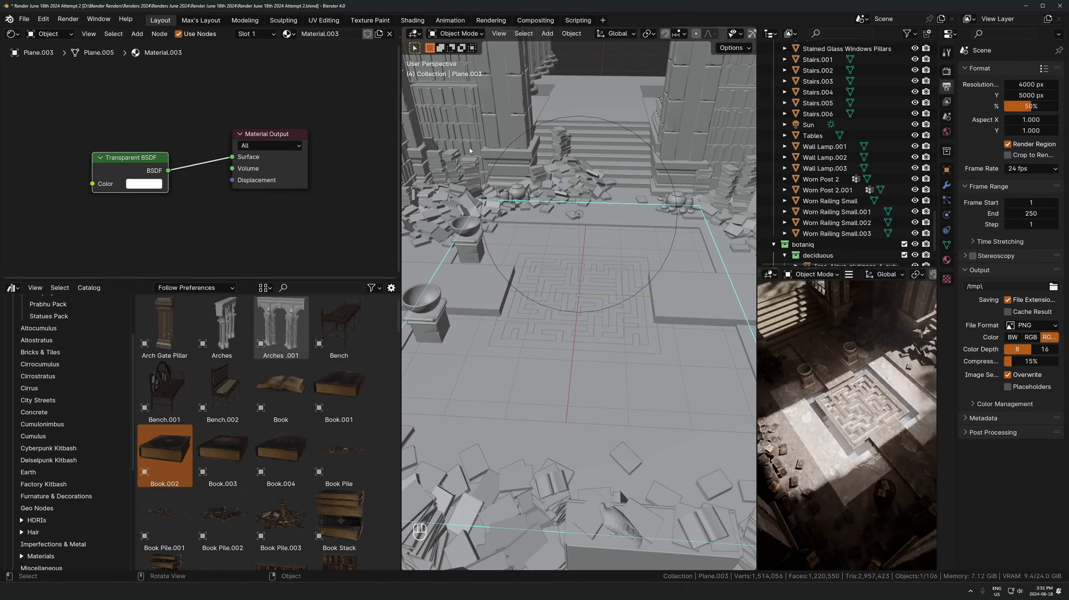
key(g)
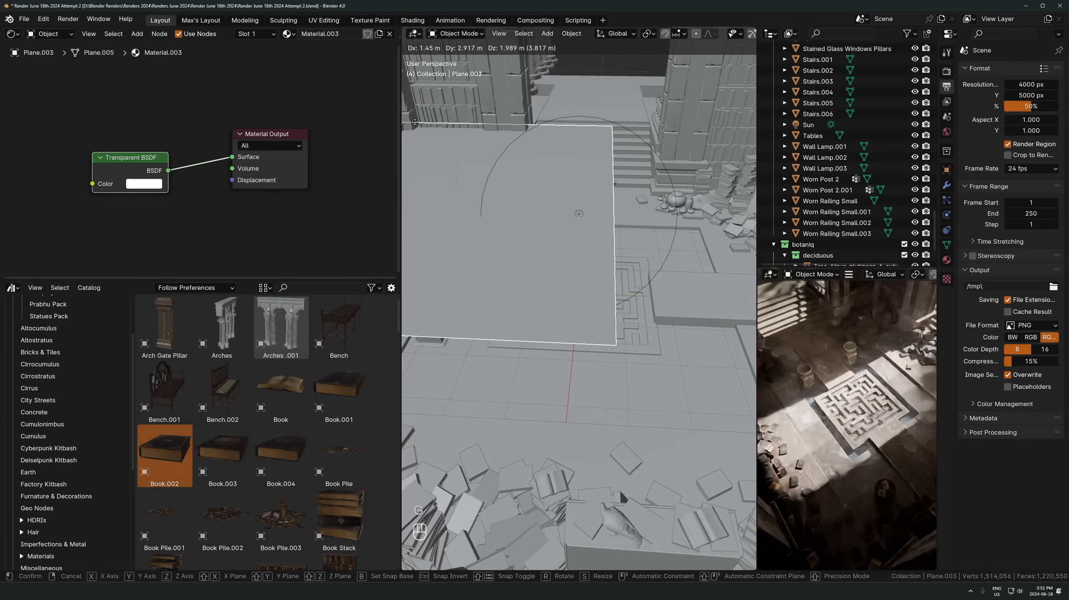
key(Escape)
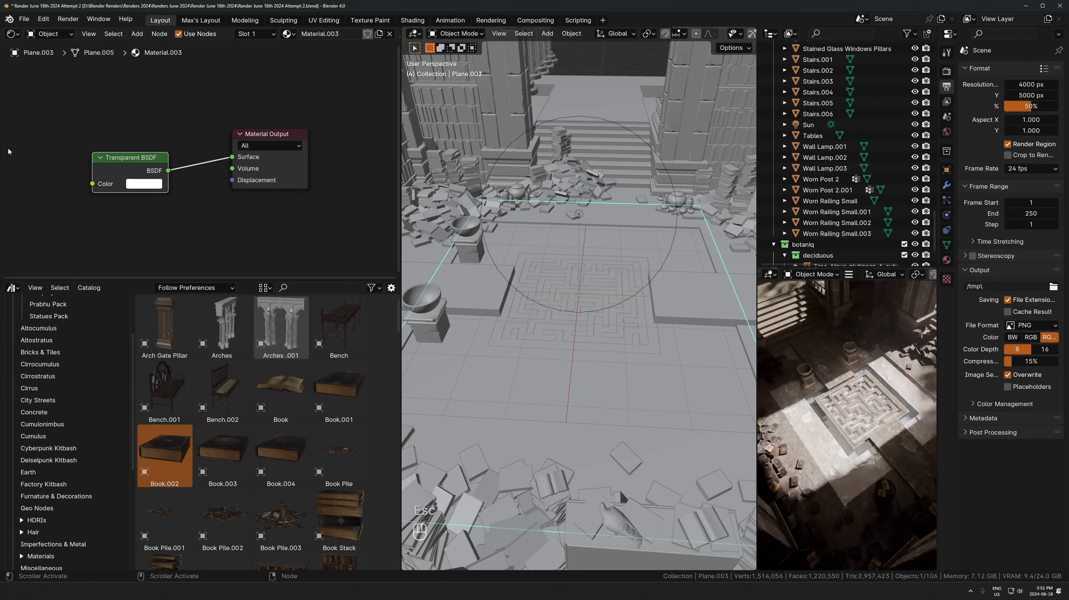
Add a Noise Texture node in front of the Transparent BSDF
middle_drag(72, 161, 176, 142)
key(shift+a)
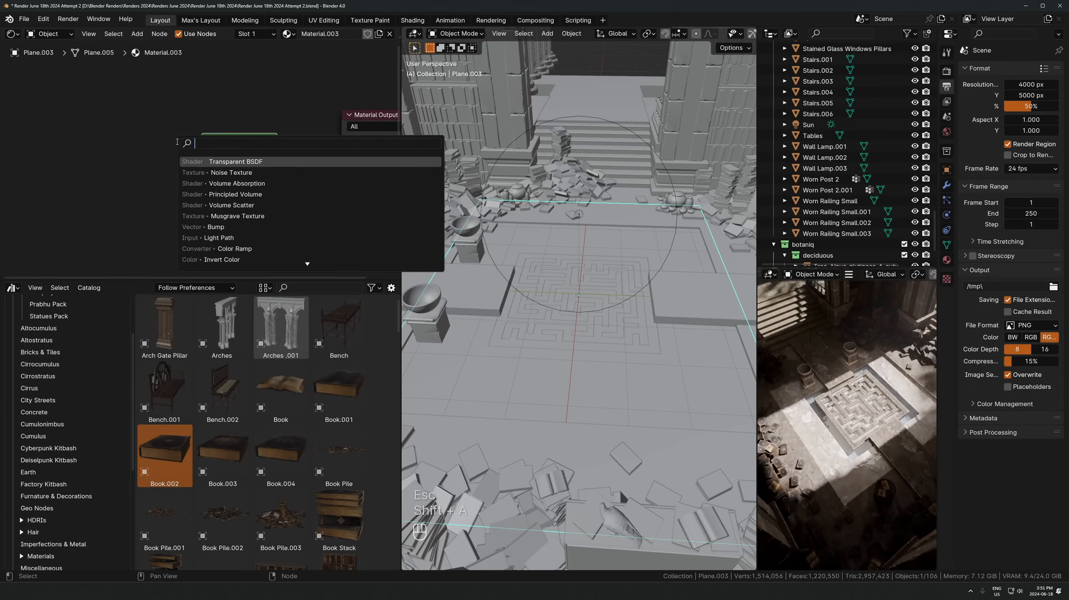
text(noise)
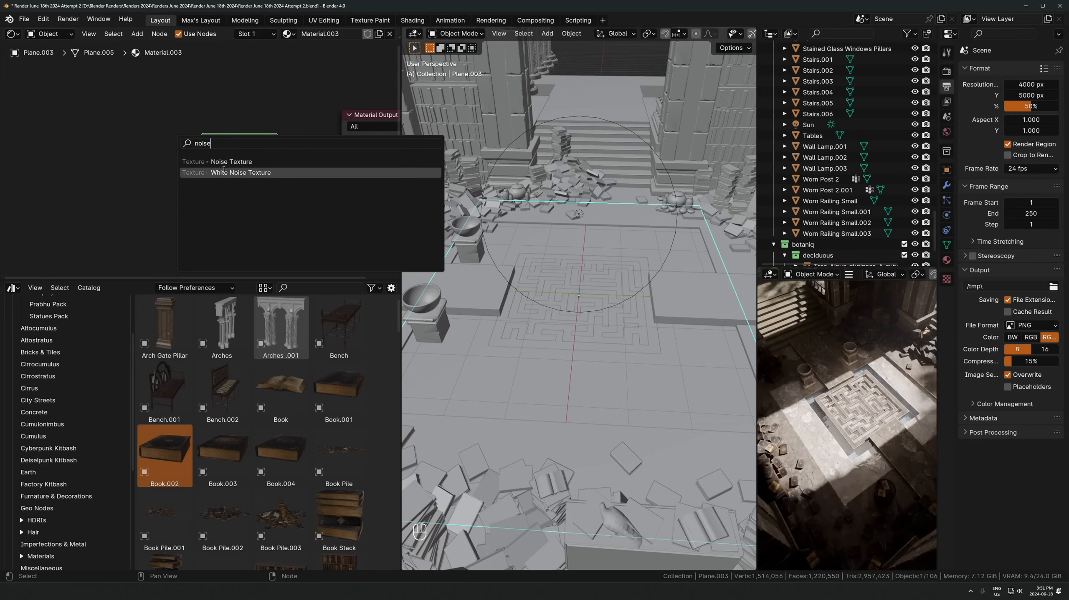
key(Return)
click(33, 153)
middle_drag(177, 183, 180, 158)
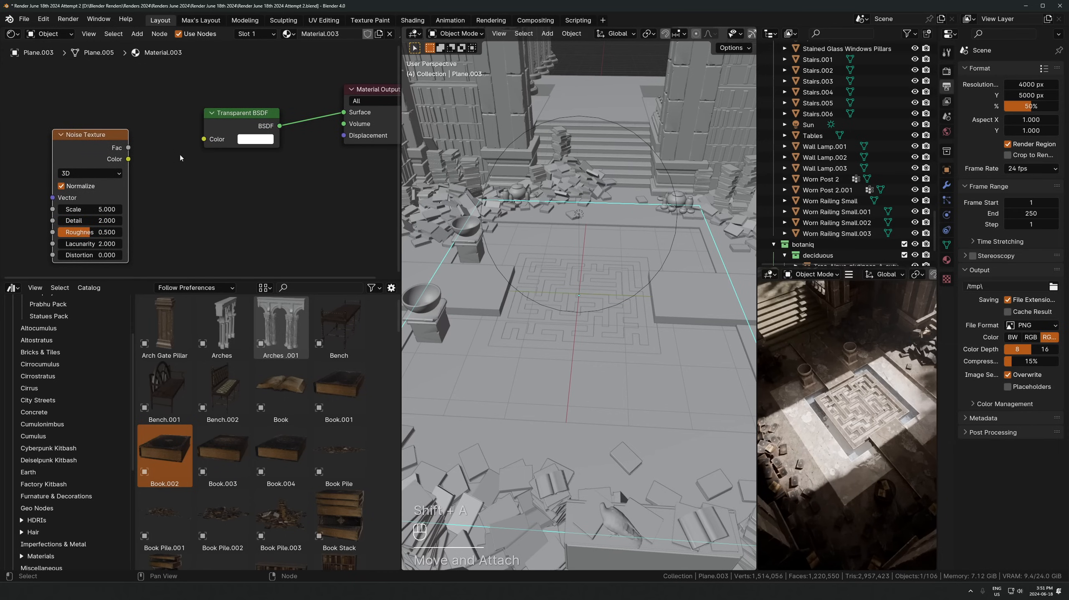
Insert a Color Ramp between the noise's Fac output and the Transparent BSDF's color input
drag(211, 144, 190, 133)
text(col)
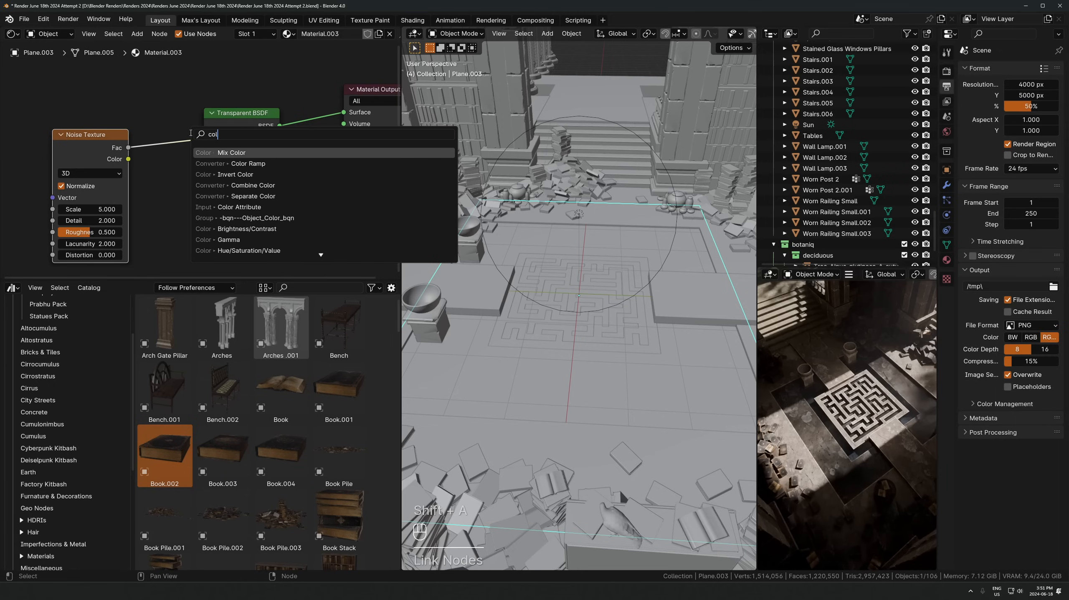
click(216, 161)
click(164, 134)
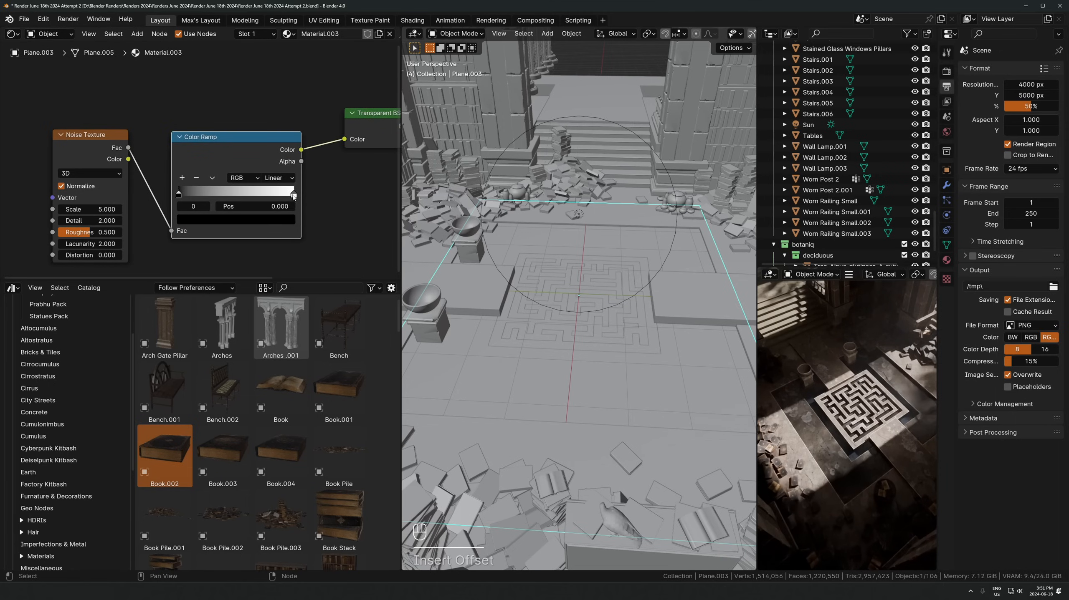
Set the color value of the Color Ramp's white end stop to 5
click(295, 195)
click(262, 220)
key(Return)
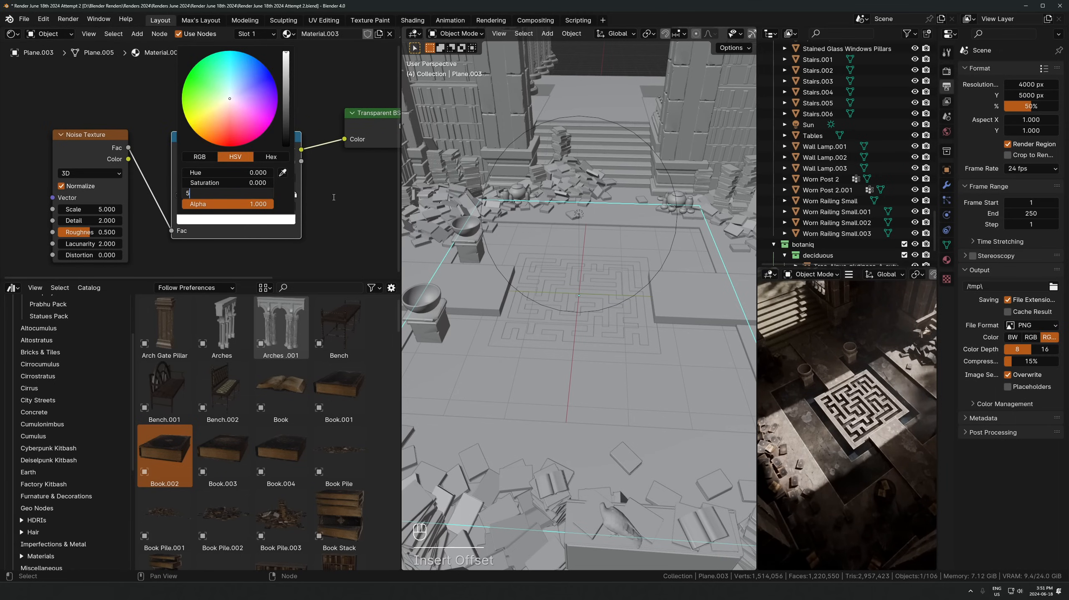
Turn the Color Ramp's black stop white and move it to position 0.532
click(180, 194)
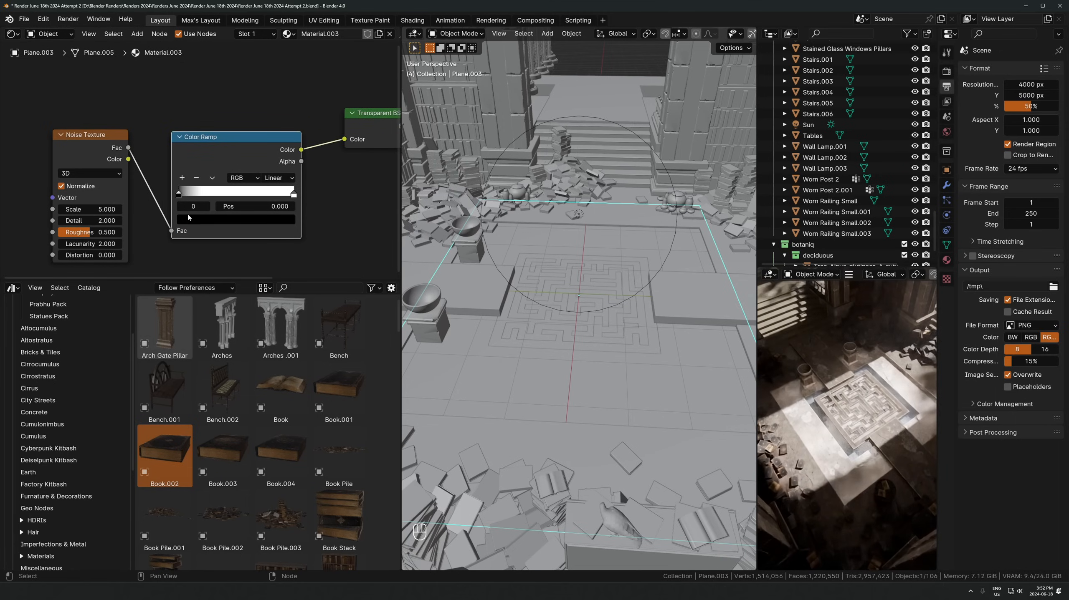
click(192, 219)
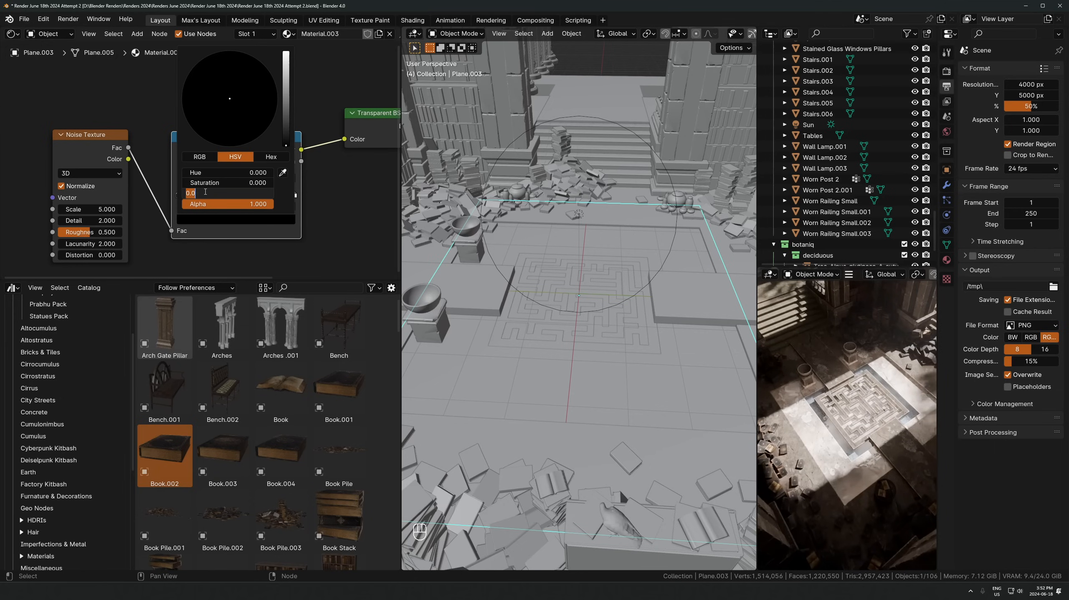
key(Return)
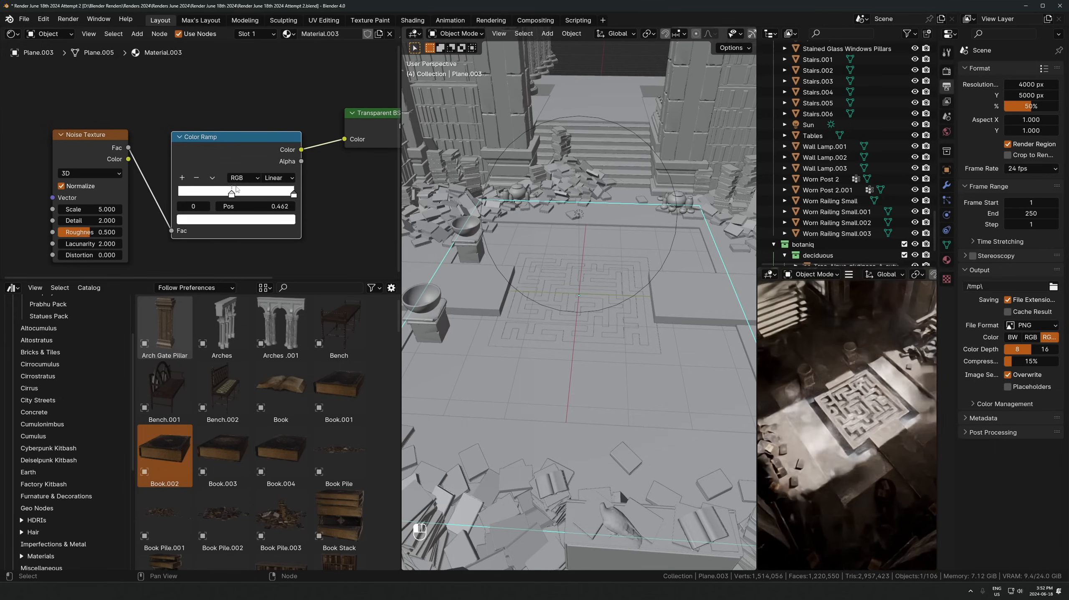
drag(242, 189, 244, 192)
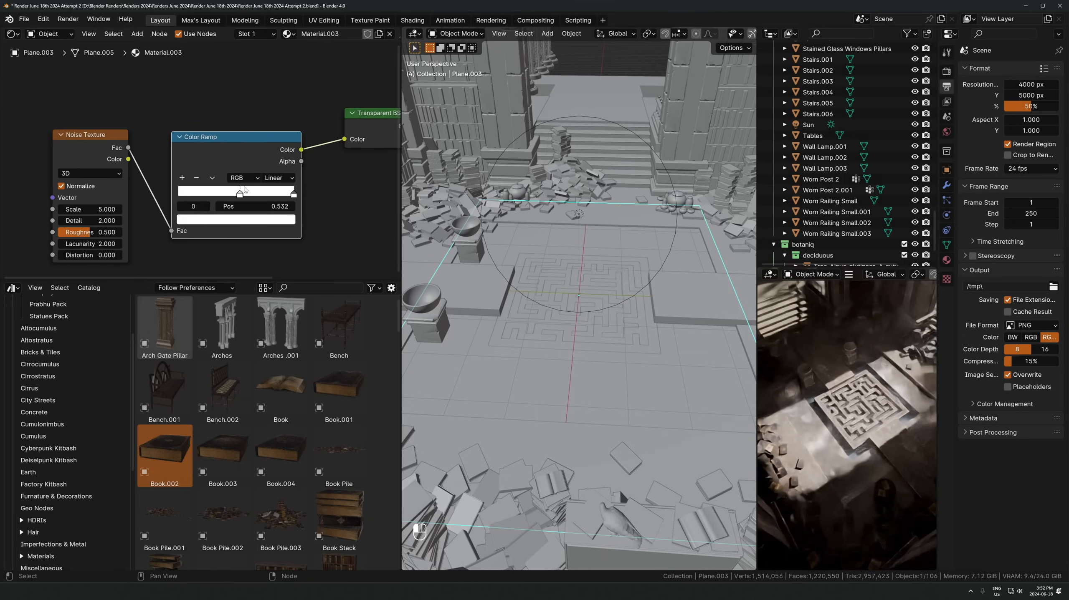
Adjust the brightness of both Color Ramp stops, dimming the first stop to a value of about 0.841
click(294, 195)
click(266, 221)
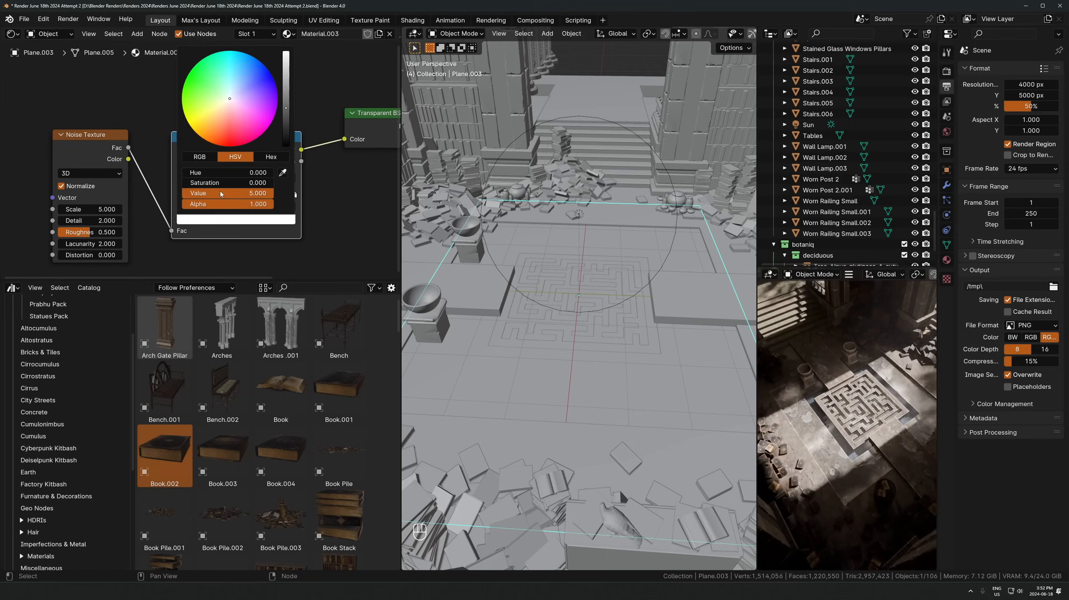
key(Return)
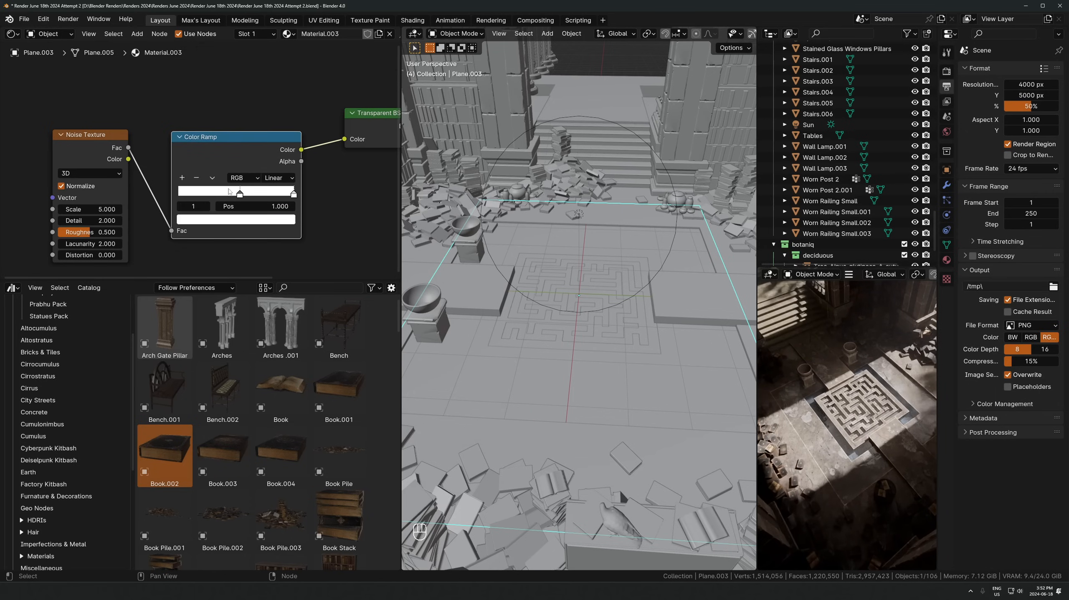
click(240, 194)
click(243, 221)
mouse_move(286, 55)
mouse_down()
mouse_move(286, 145)
mouse_move(286, 56)
mouse_up()
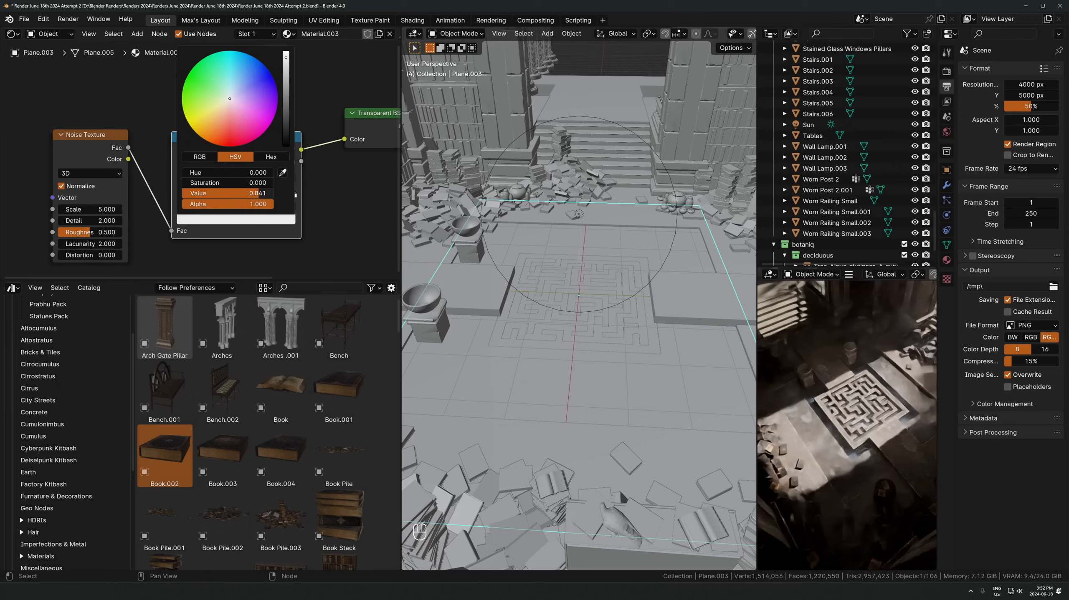
Move the Color Ramp's end stop inward to position 0.873
drag(281, 193, 241, 197)
middle_drag(241, 198, 205, 198)
drag(243, 192, 249, 191)
Narrow the plane over the maze, scaling it by 0.571 along the Y axis
scroll(644, 233, down, 3)
key(s)
key(x)
key(Escape)
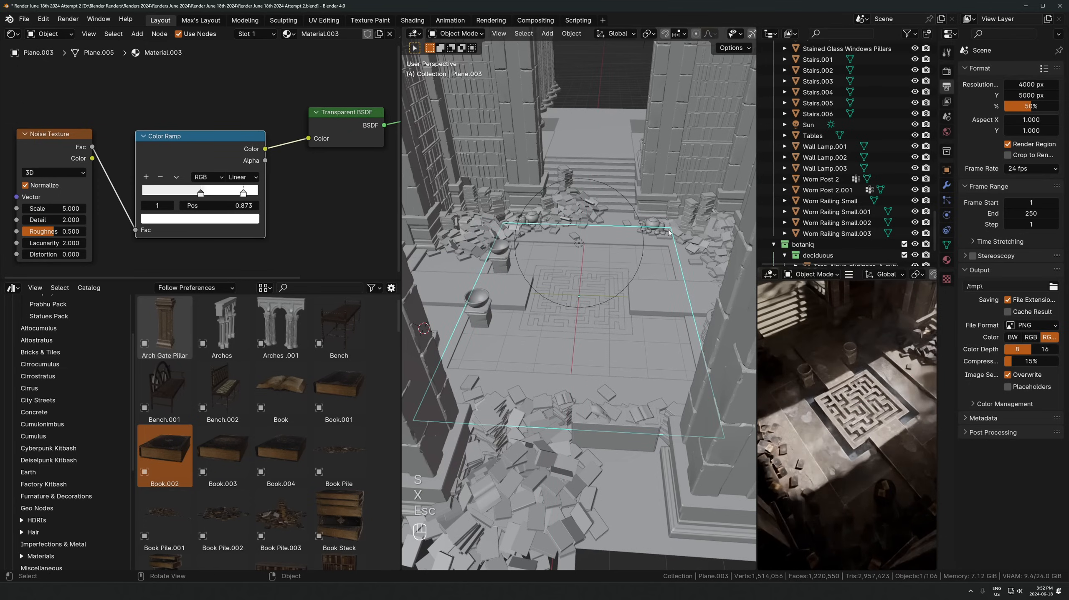
key(s)
key(y)
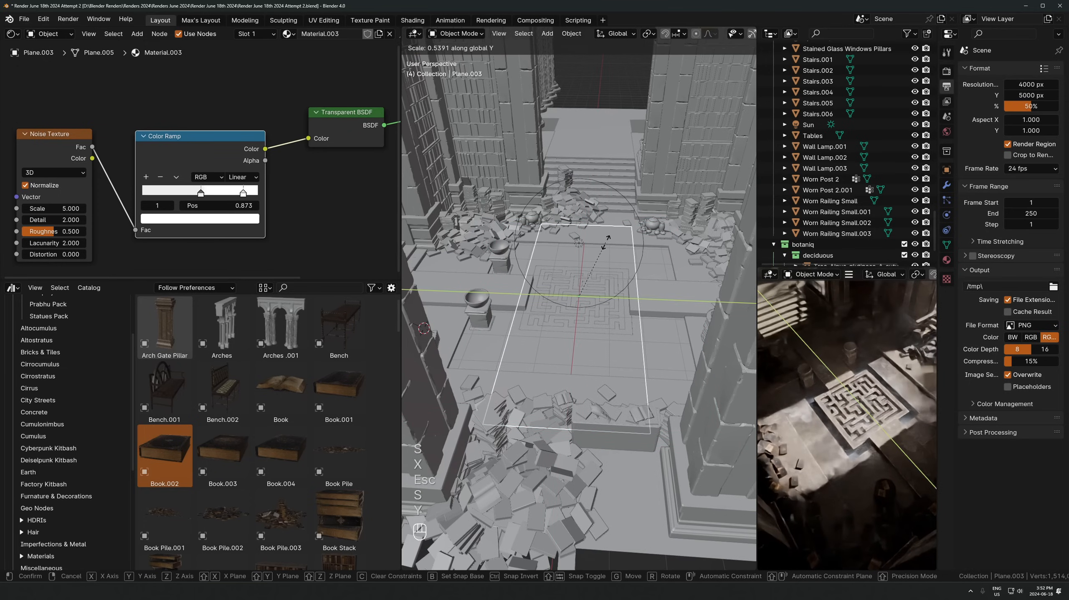
click(611, 243)
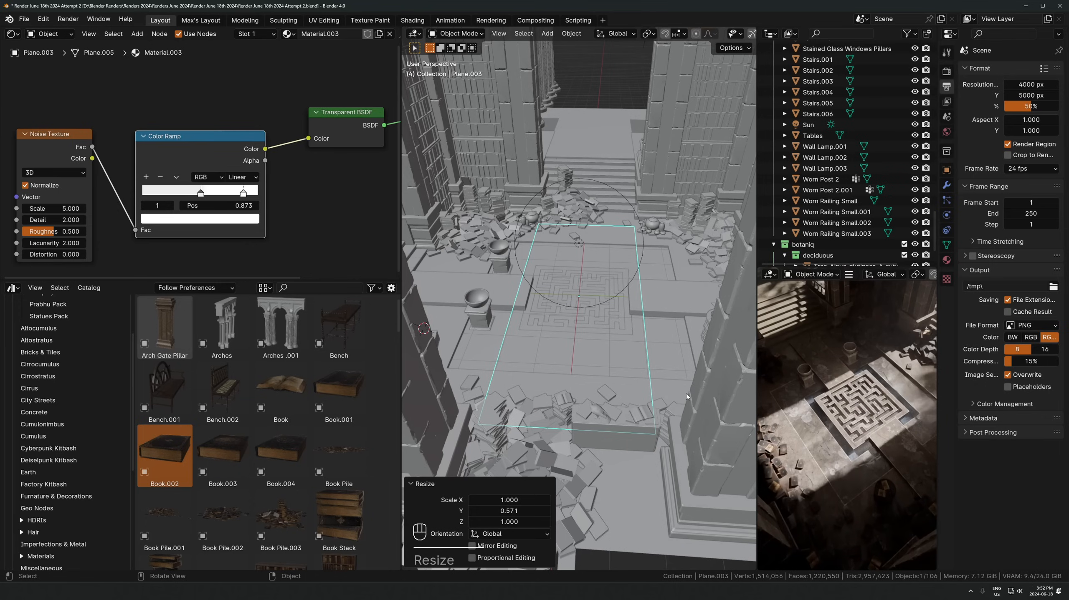
Add Texture Coordinate and Mapping nodes to the Noise Texture
scroll(252, 239, up, 1)
click(41, 156)
key(ctrl+r)
key(ctrl+t)
middle_drag(25, 175, 212, 152)
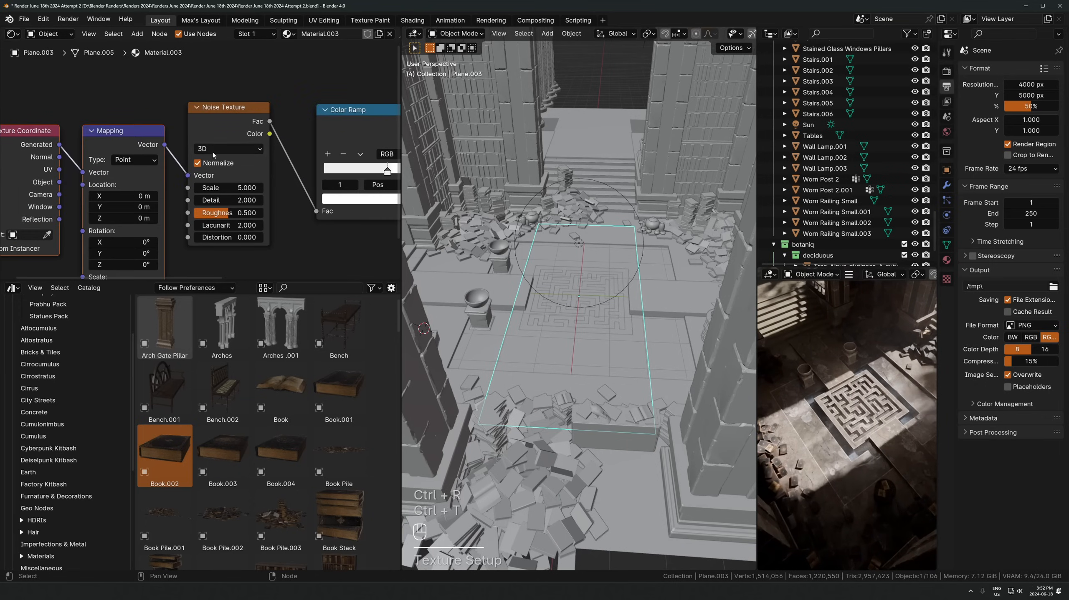
Feed the Mapping node with Object coordinates and apply the plane's scale
drag(78, 176, 82, 173)
key(ctrl+a)
click(436, 276)
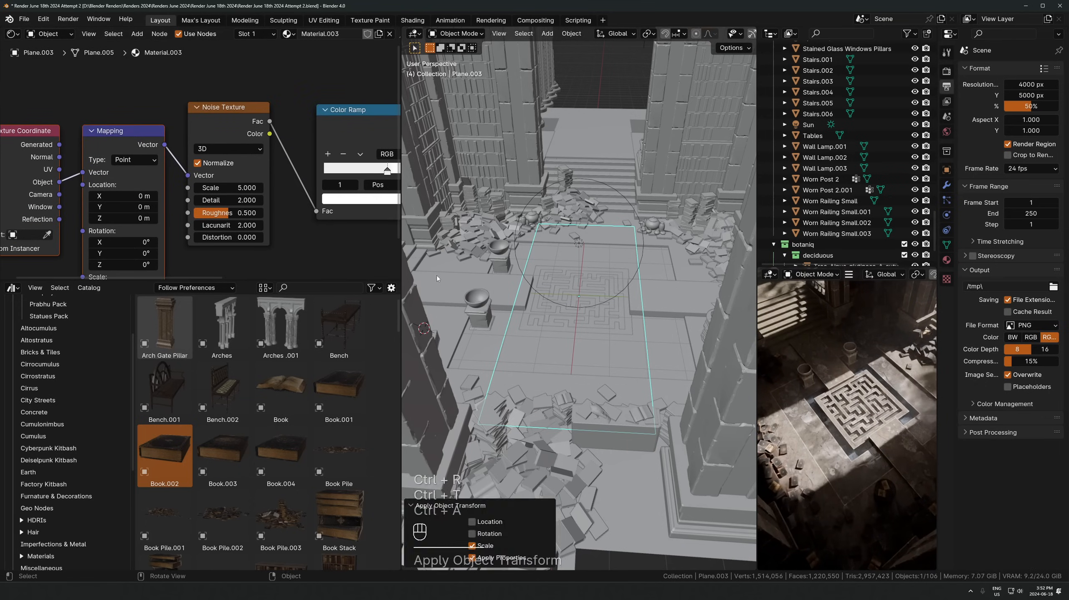
Preview the Color Ramp on the plane, adjust the noise distortion, and reposition the stops with the first at 0.538
middle_drag(294, 192, 145, 199)
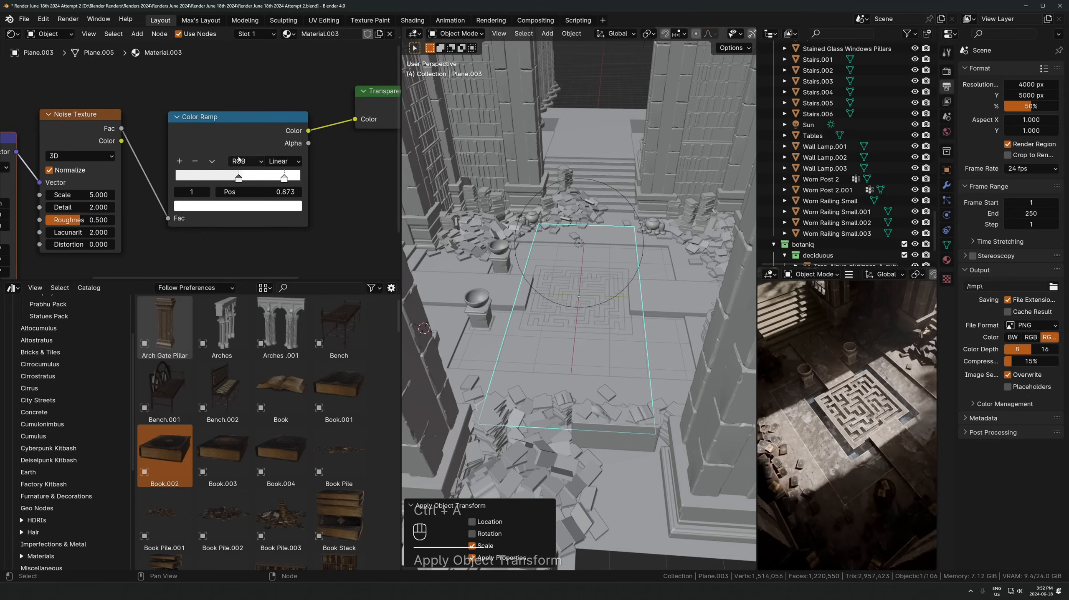
ctrl+shift+click(244, 136)
scroll(811, 435, up, 2)
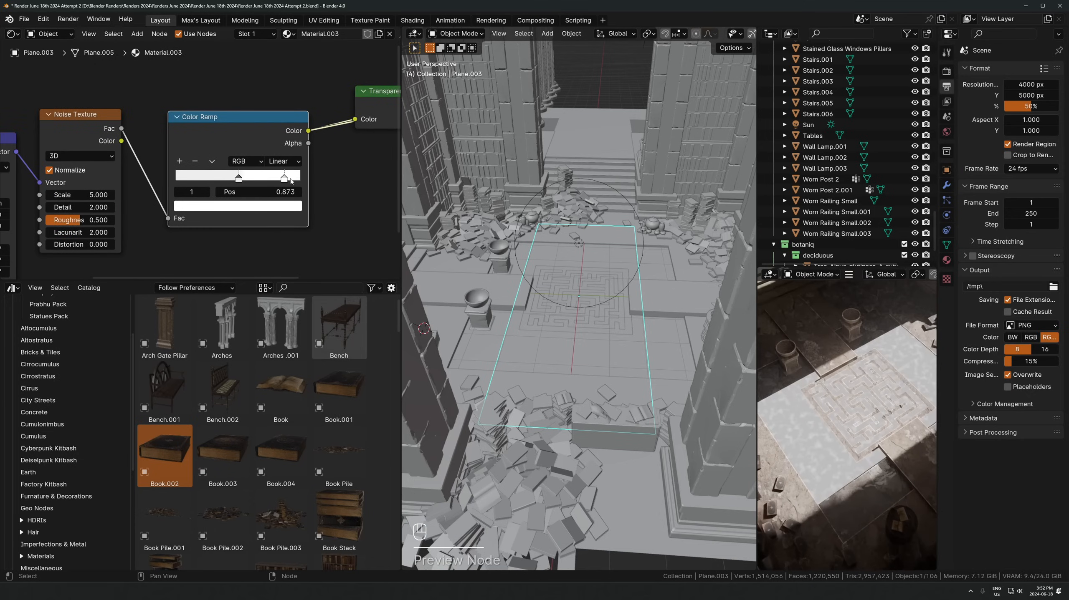
drag(288, 176, 254, 179)
mouse_move(82, 244)
shift+mouse_down()
mouse_move(97, 245)
mouse_move(82, 245)
shift+mouse_up()
drag(254, 178, 230, 180)
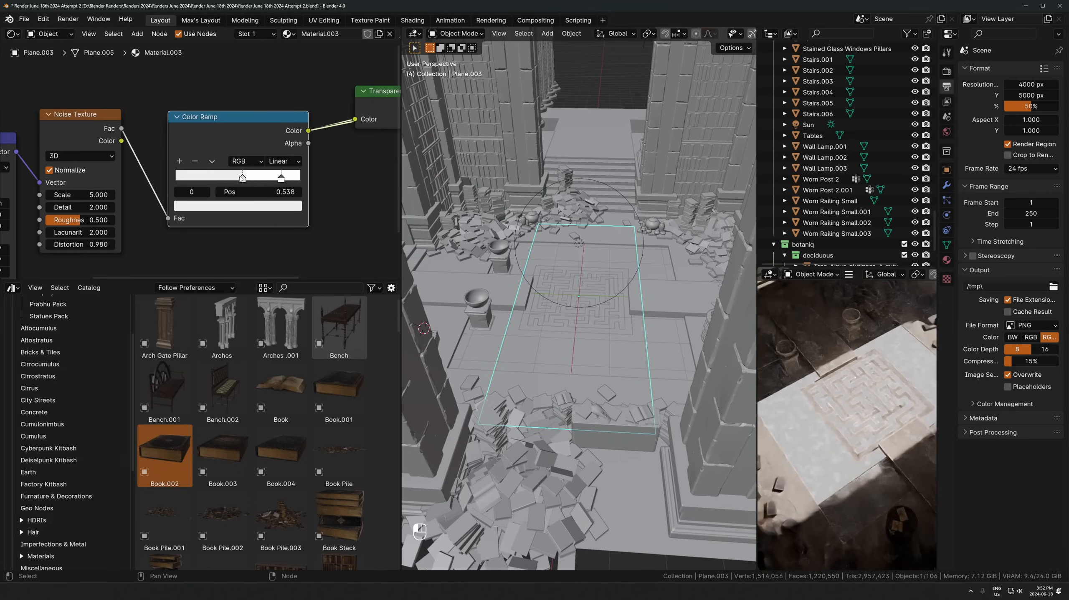
Set the Noise Texture's distortion to 0.45
click(95, 244)
text(0.45)
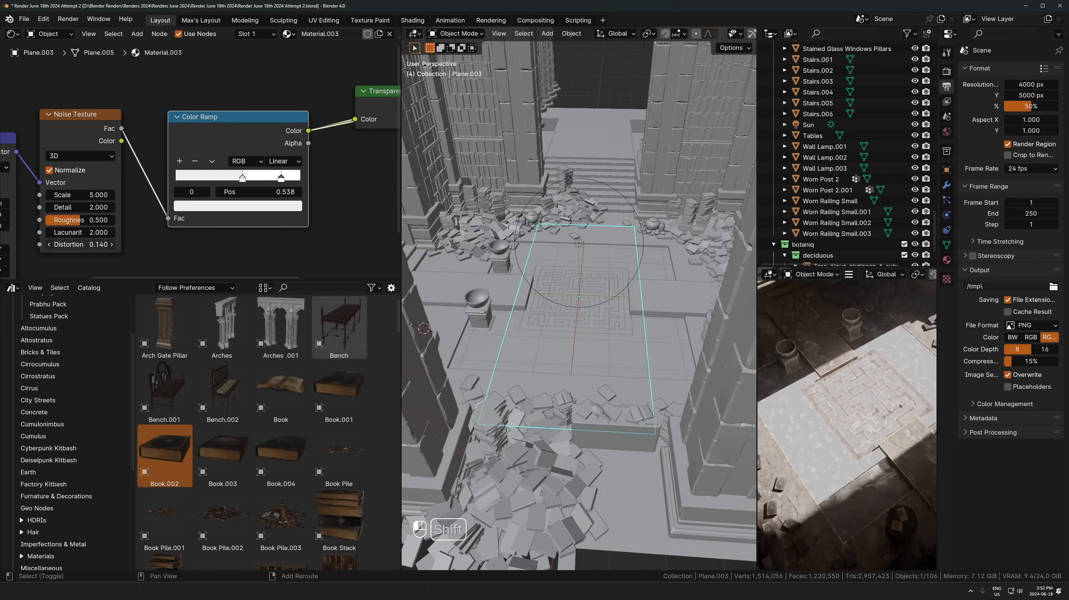
key(Return)
Switch the material preview back to the Transparent BSDF and disconnect the Noise Texture from the Color Ramp's factor
scroll(127, 200, down, 3)
middle_drag(290, 144, 293, 168)
ctrl+shift+click(205, 157)
scroll(293, 168, down, 2)
middle_drag(186, 158, 239, 161)
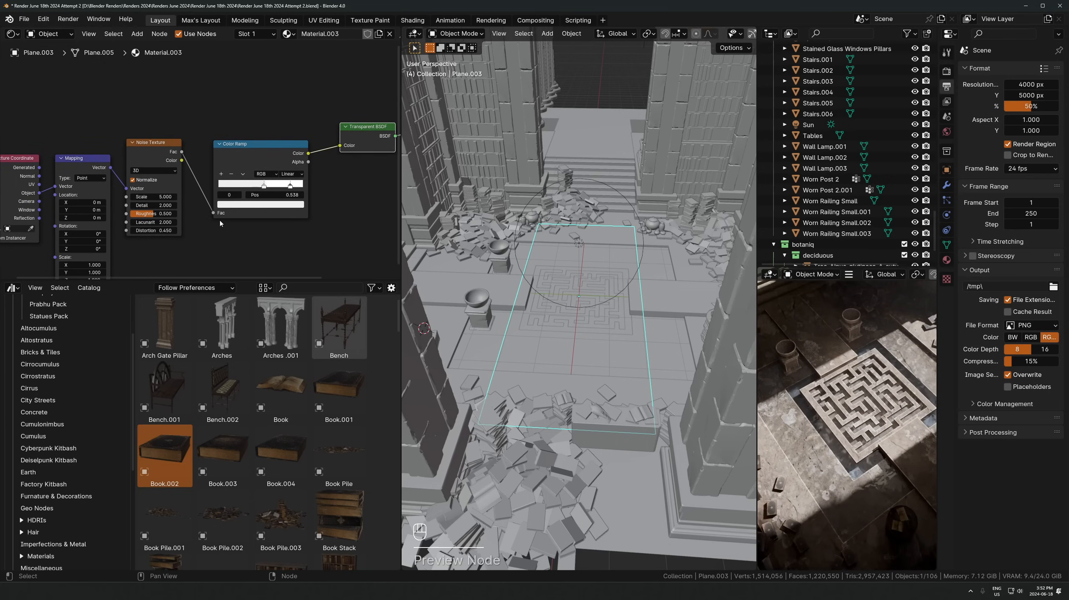
drag(213, 214, 197, 252)
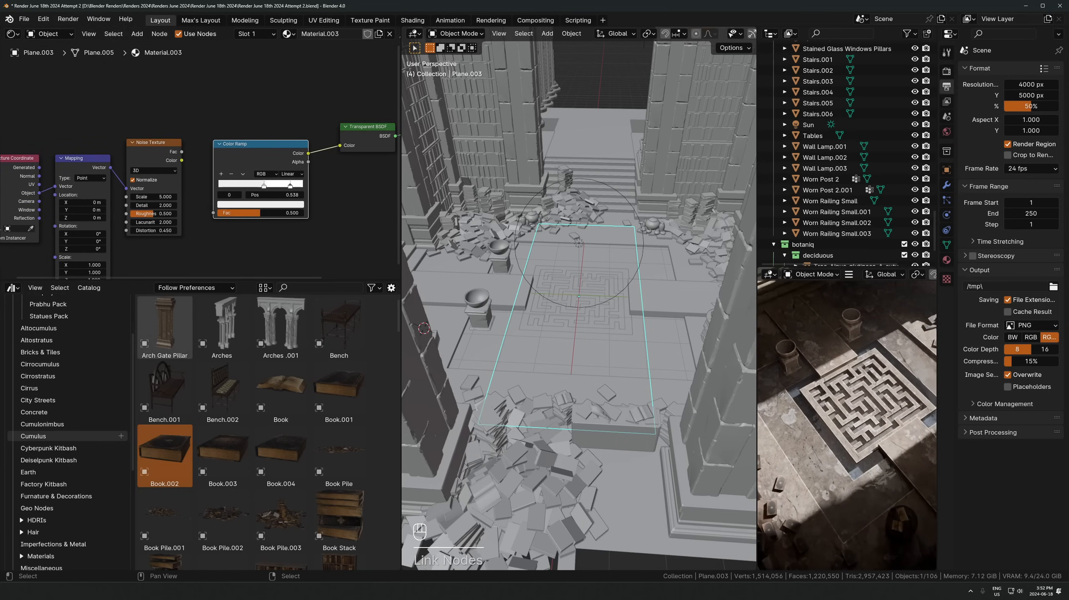
Switch to File Explorer, search the Unsplash Downloads folder for a water texture, and preview the rippled shallow-water photo
key(alt+Tab)
scroll(353, 418, down, 10)
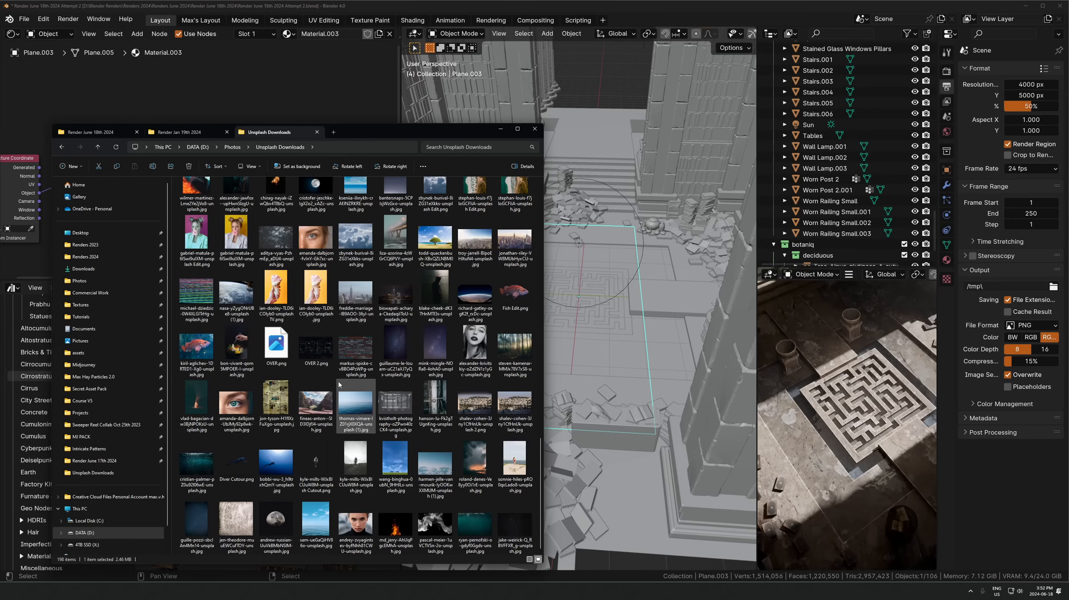
scroll(338, 381, up, 6)
scroll(341, 381, down, 6)
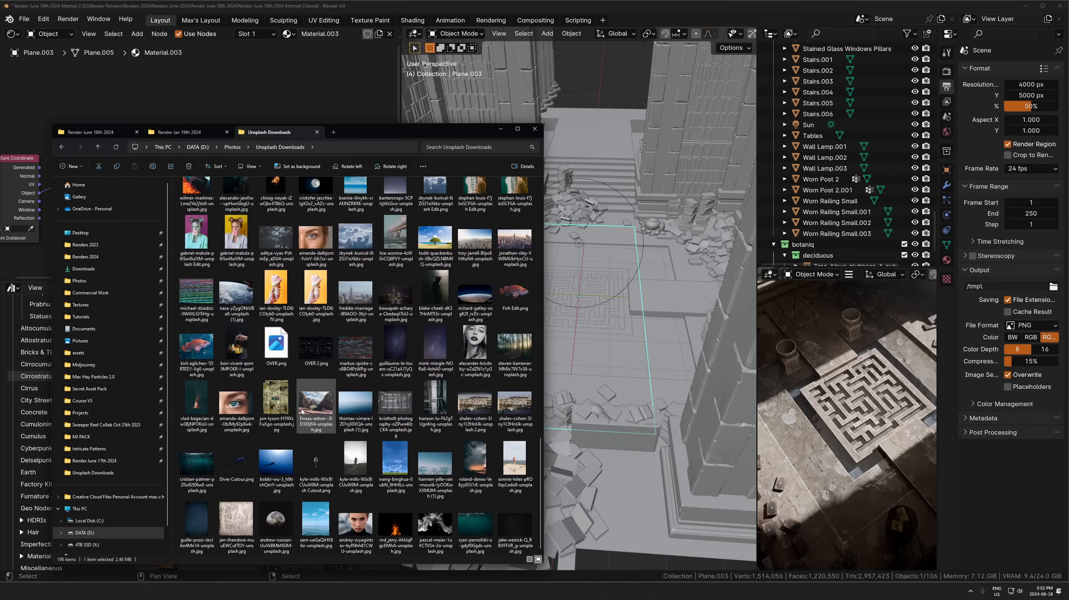
scroll(286, 420, up, 4)
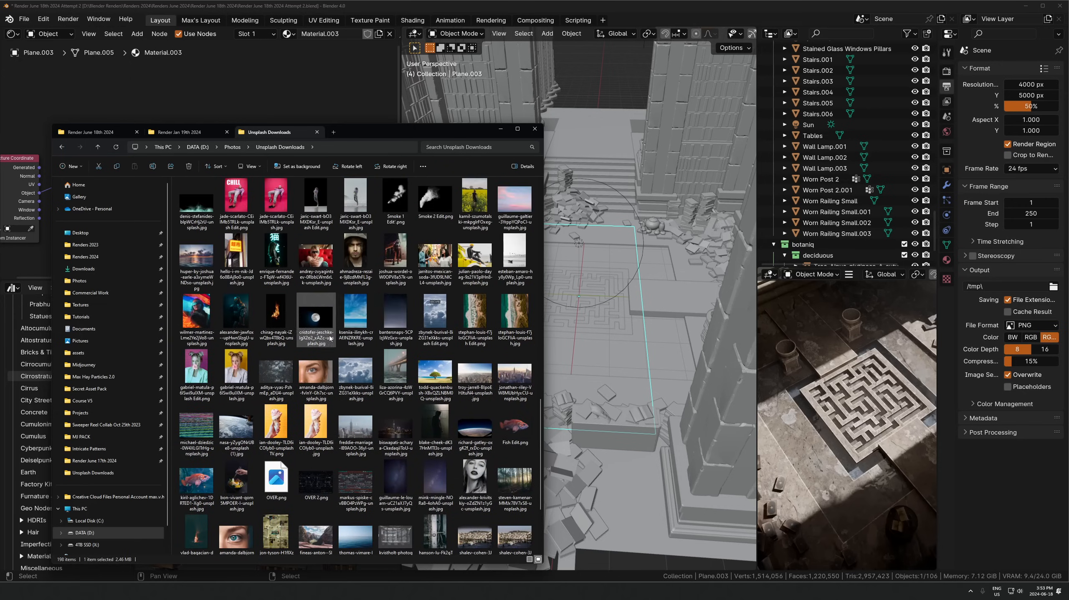
scroll(309, 355, up, 5)
scroll(313, 332, up, 3)
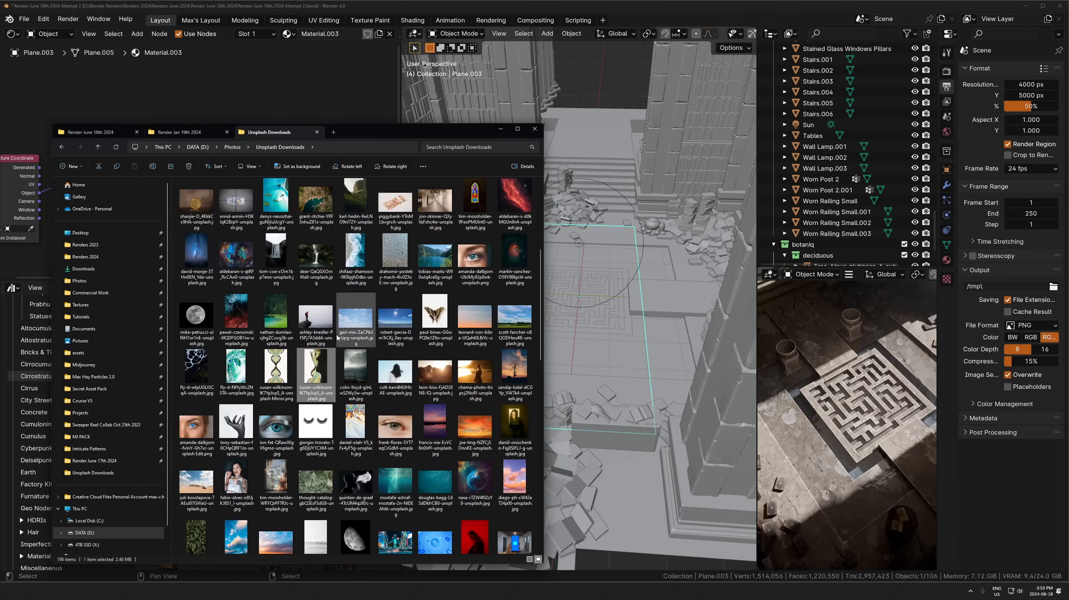
scroll(329, 329, up, 4)
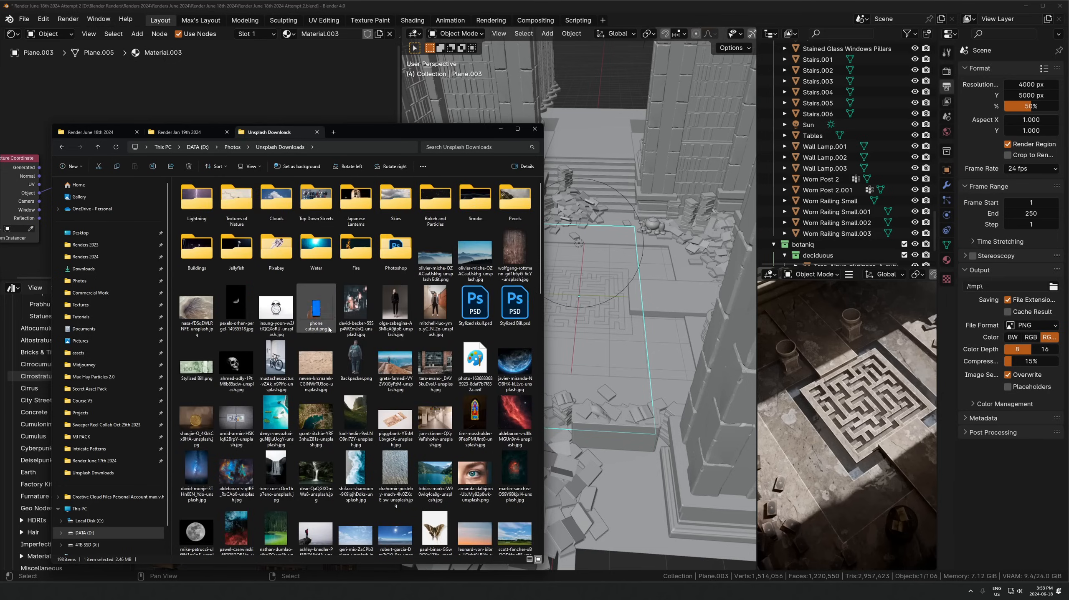
click(93, 133)
click(271, 133)
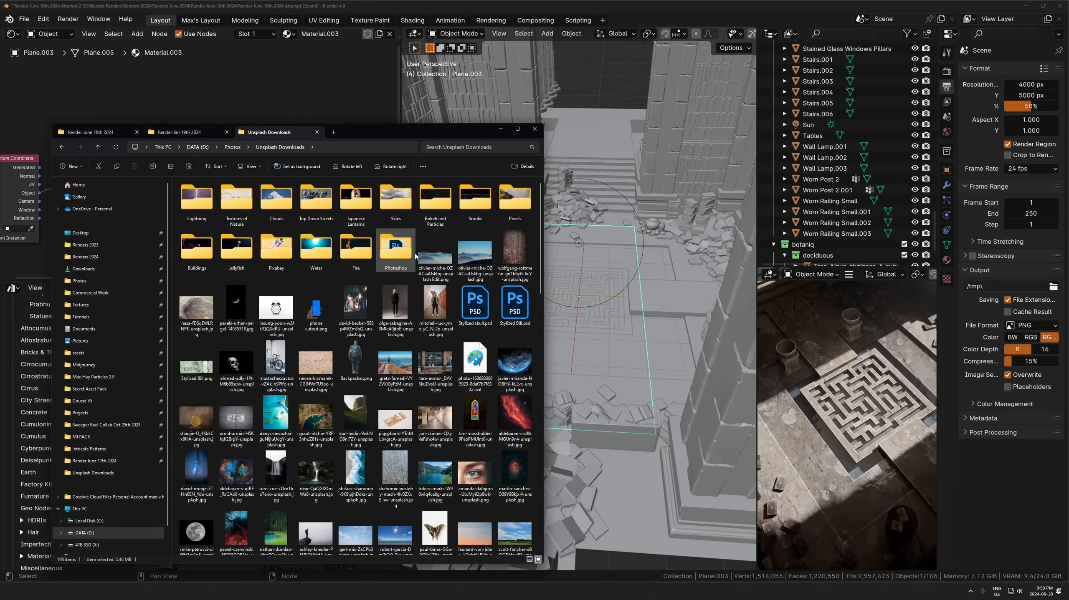
scroll(452, 342, down, 5)
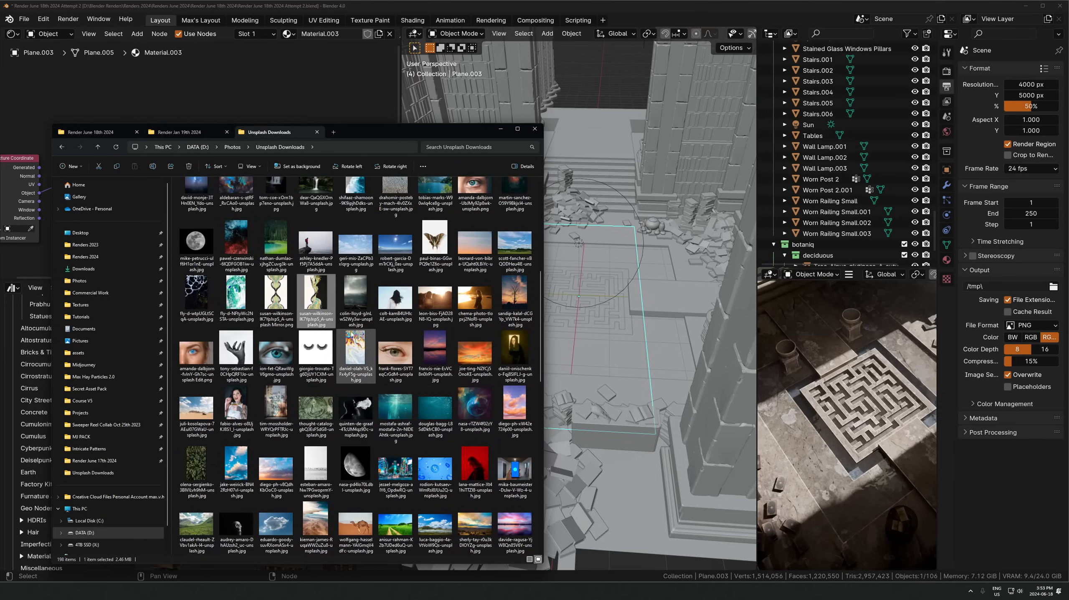
scroll(296, 438, down, 5)
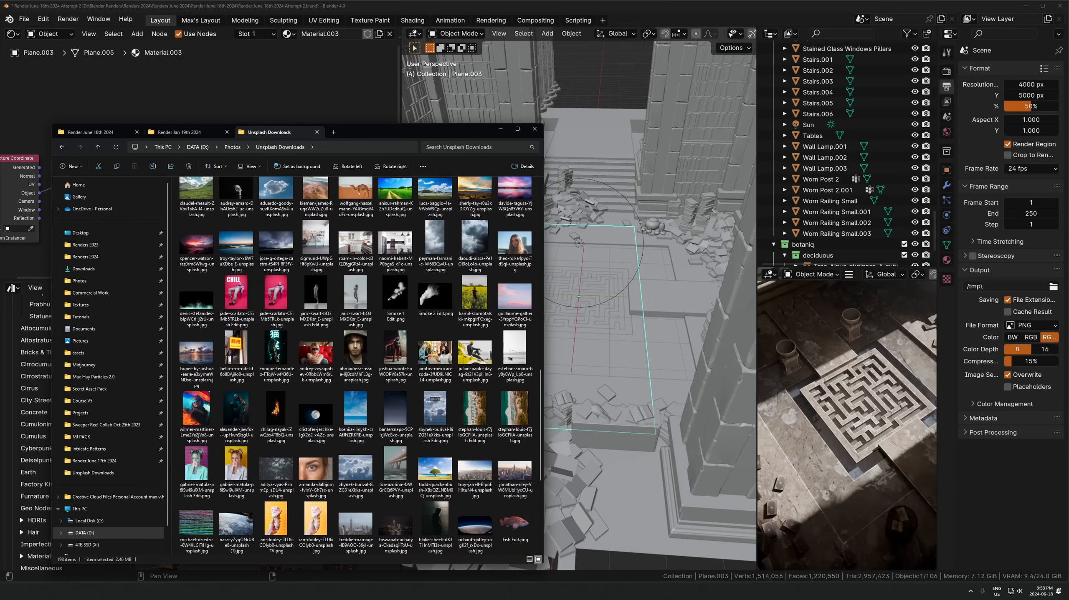
scroll(392, 485, up, 10)
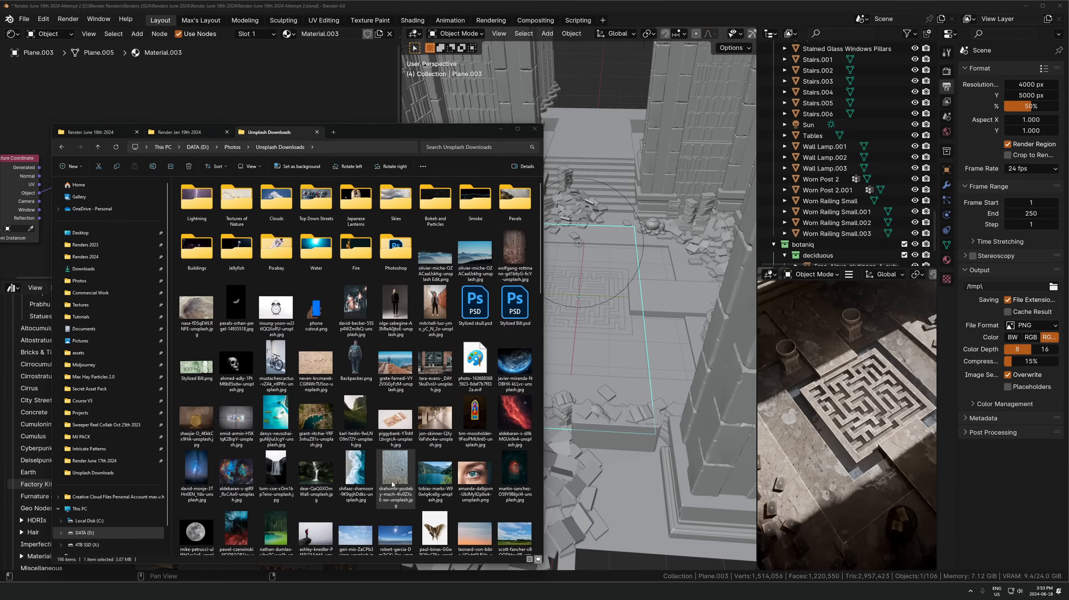
double_click(392, 484)
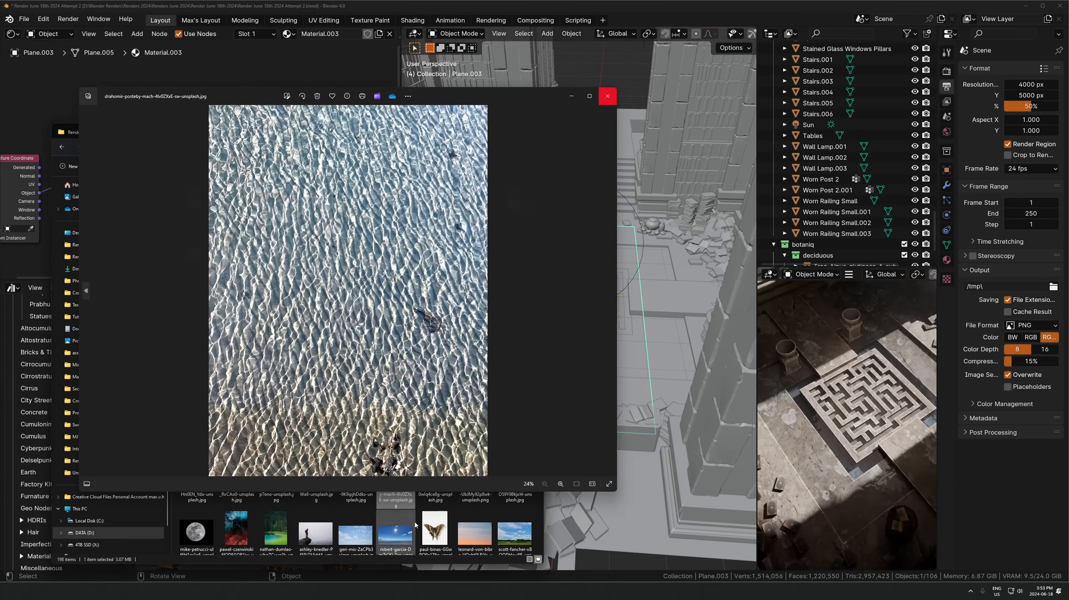
click(607, 96)
Add the rippled water photo as an Image Texture node and connect its Color output to the Color Ramp's factor
drag(395, 475, 248, 75)
key(g)
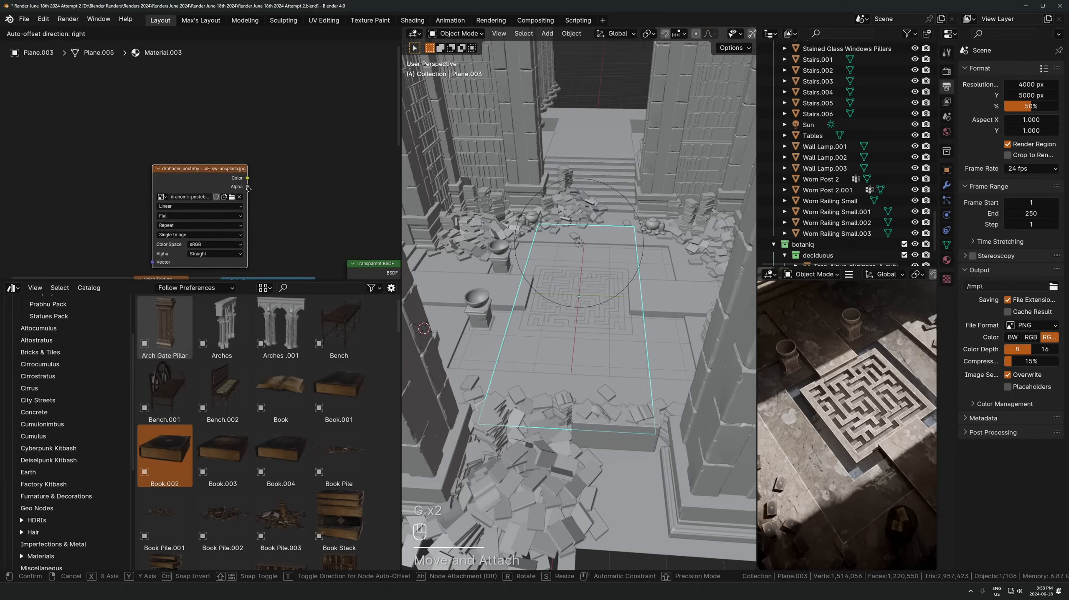
click(202, 153)
middle_drag(248, 209, 232, 127)
drag(204, 80, 174, 199)
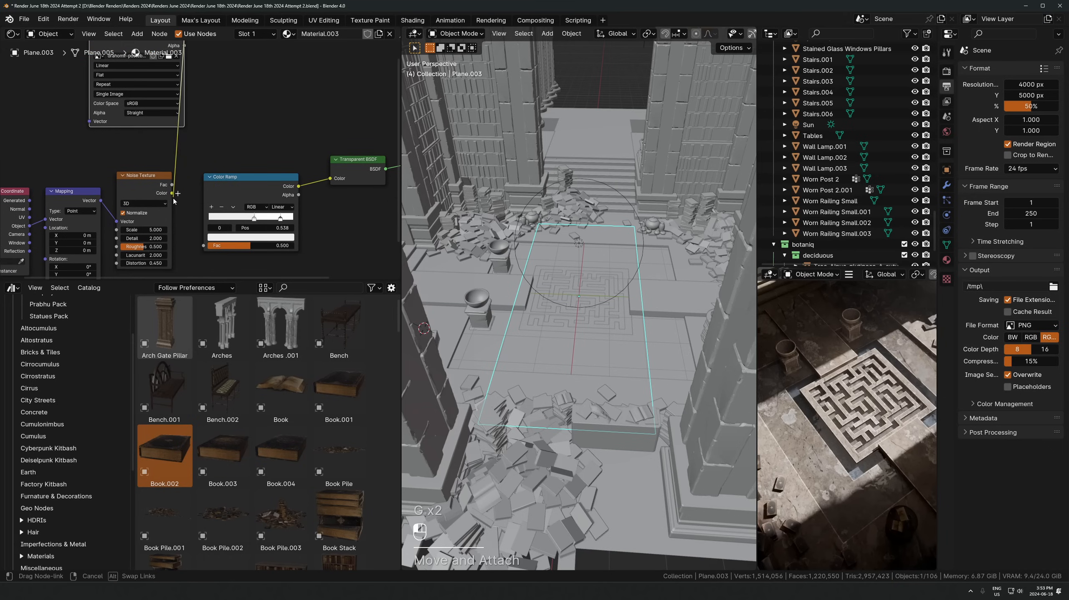
drag(207, 252, 204, 248)
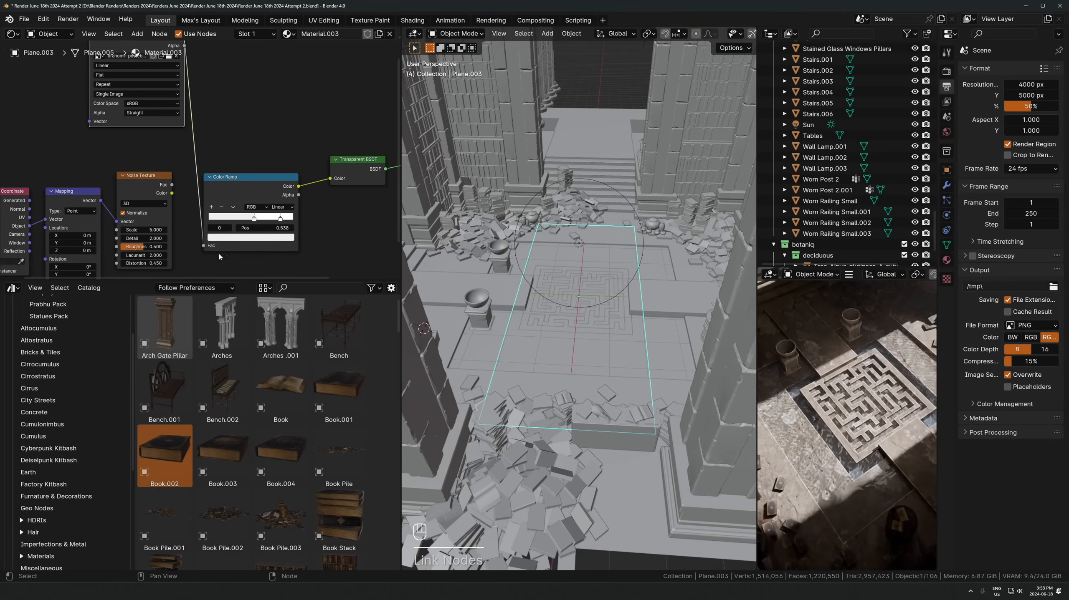
scroll(883, 398, up, 4)
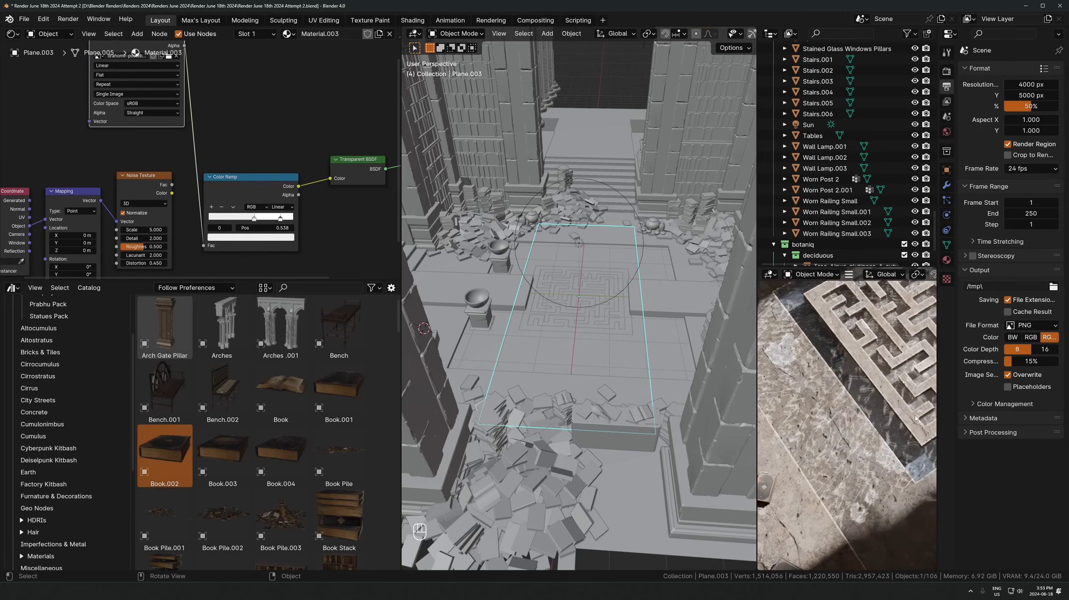
scroll(861, 419, up, 2)
key(g)
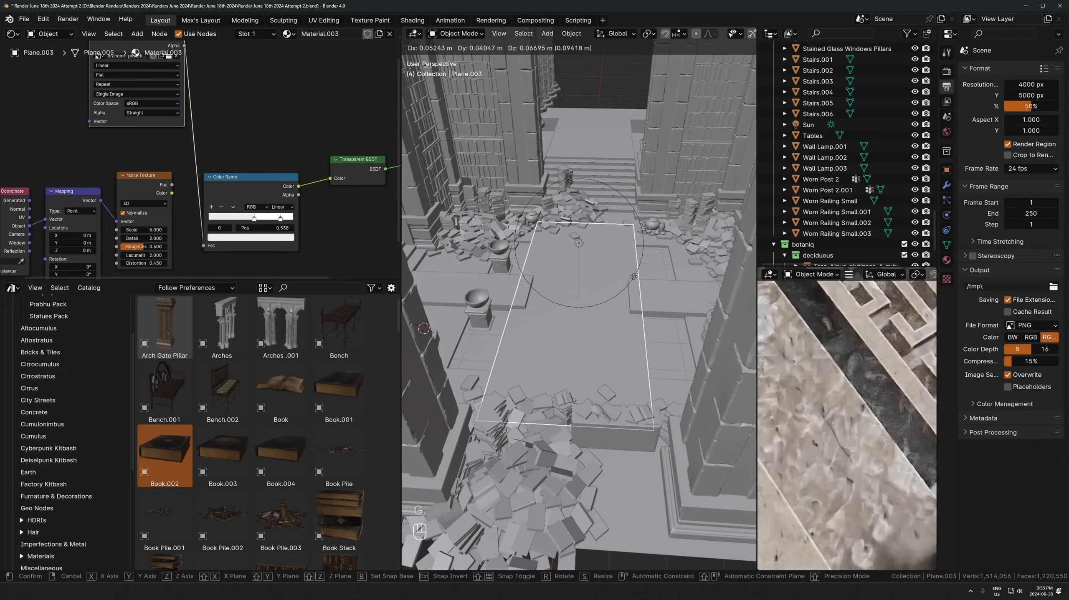
key(Escape)
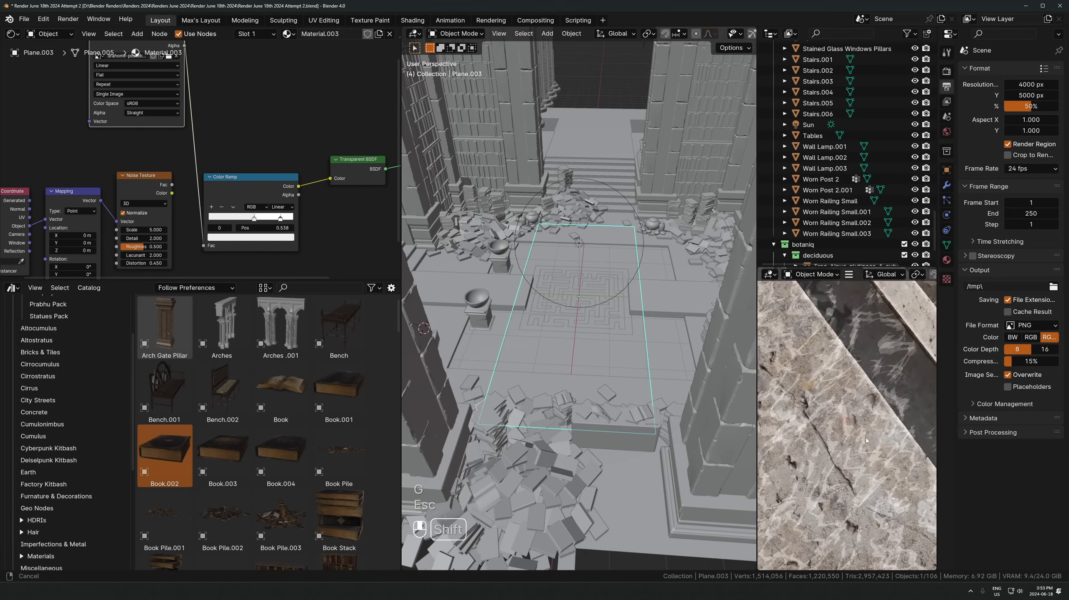
key(g)
key(z)
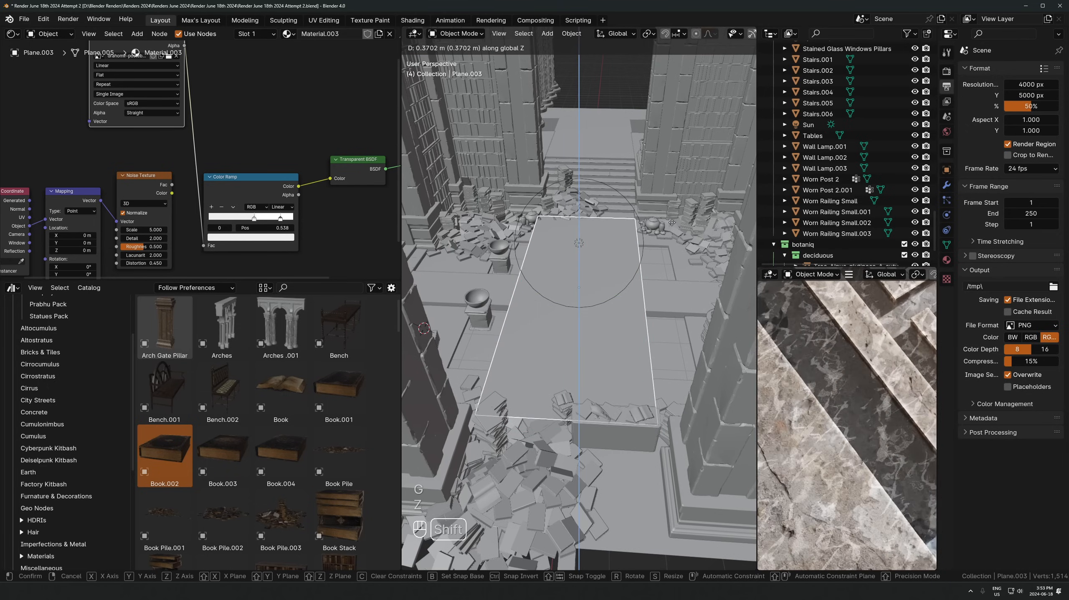
key(Escape)
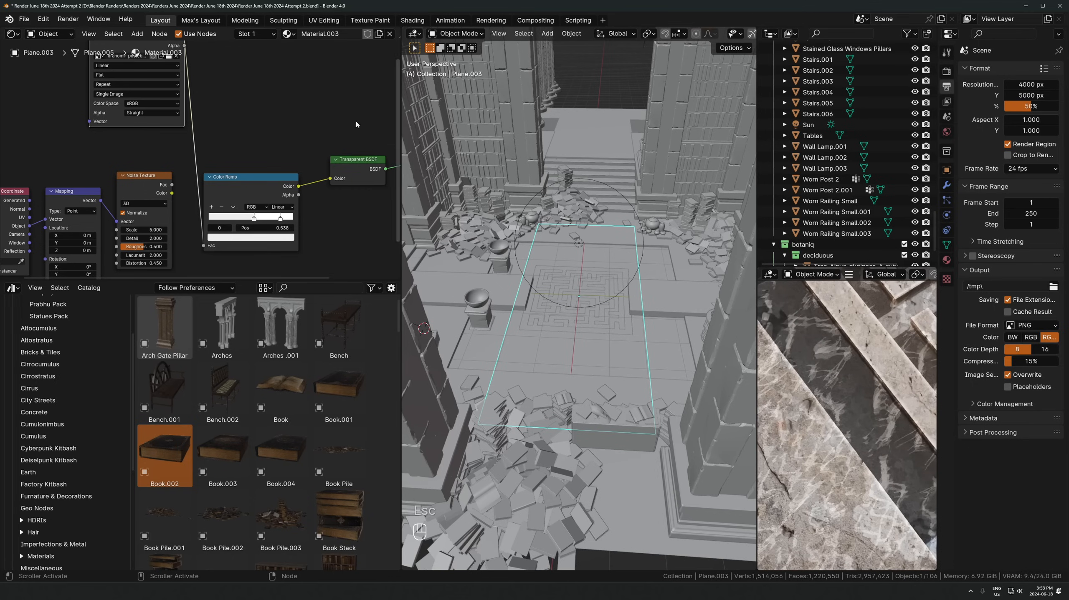
middle_drag(306, 154, 271, 152)
click(235, 238)
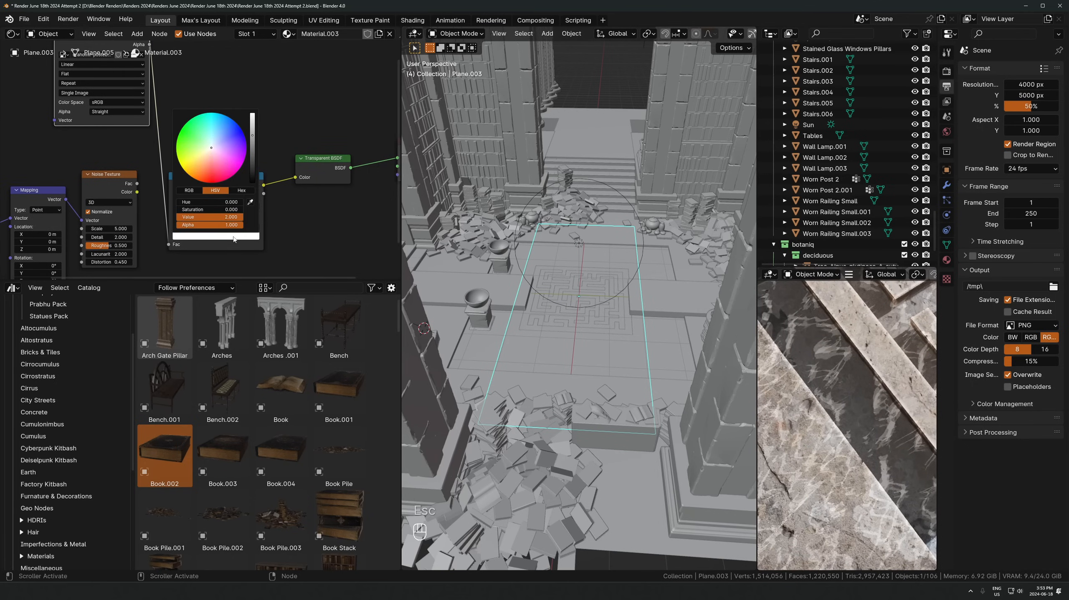
Move the plane down about 0.004 m along the global Z axis
middle_drag(627, 221, 621, 188)
key(g)
key(z)
key(shift)
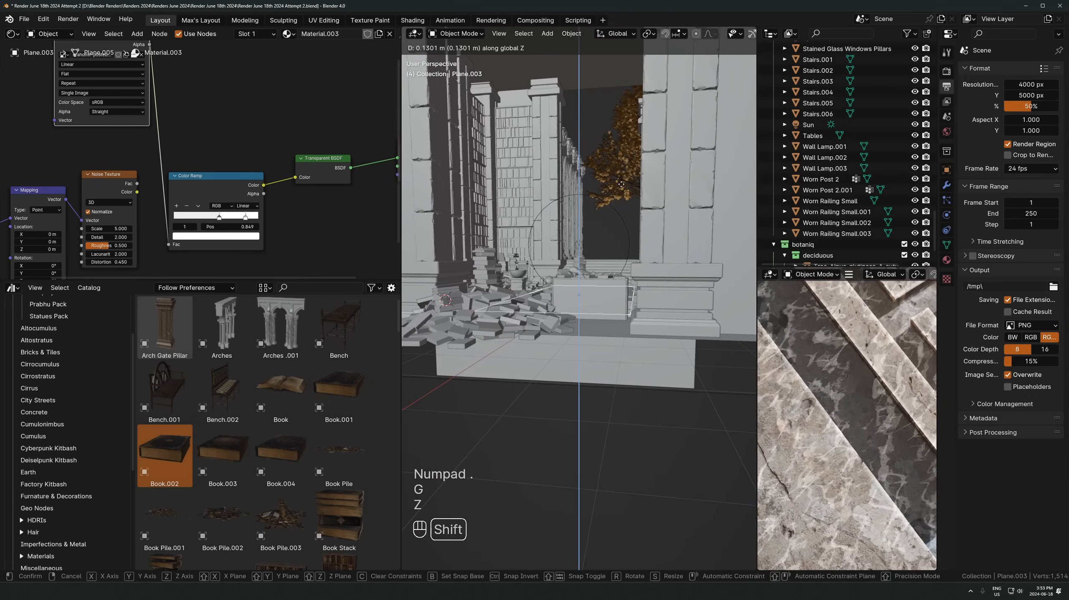
click(619, 223)
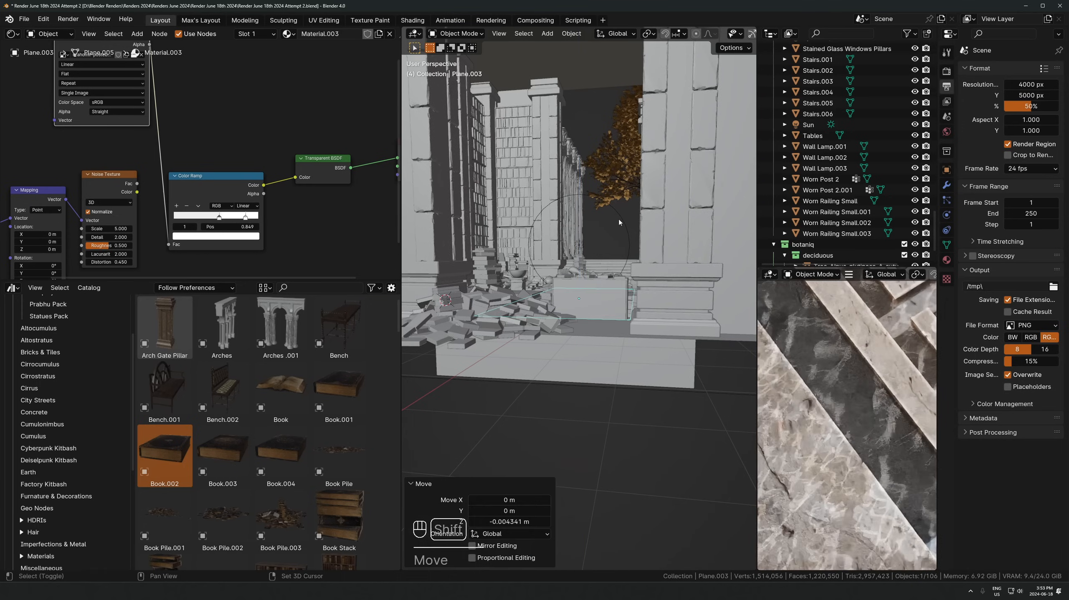
In a see-through front view, lower the plane about 0.075 m along the global Z axis
key(KP_1)
key(alt+z)
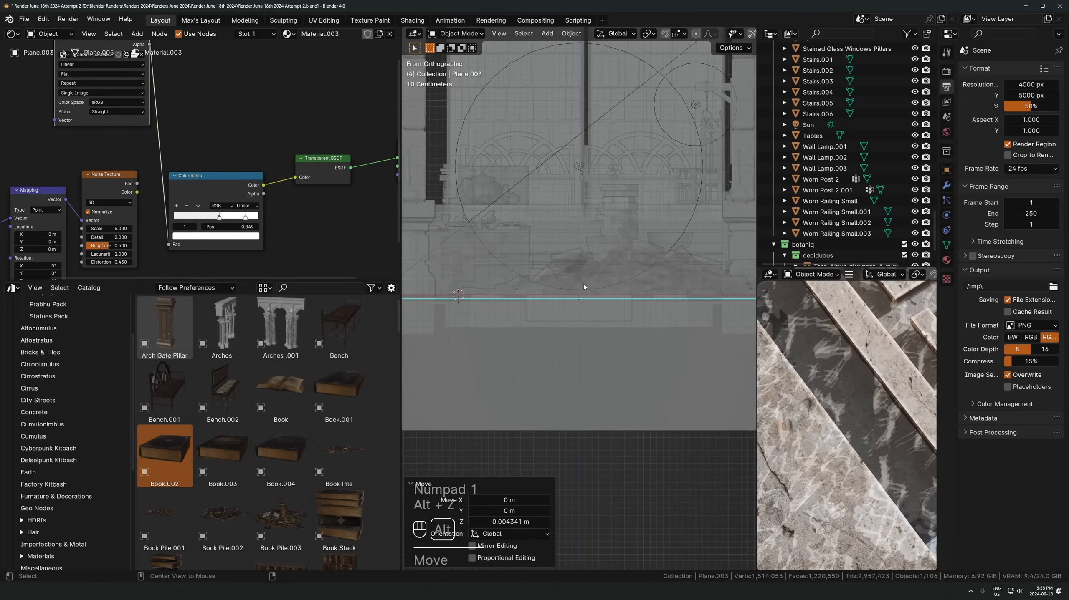
key(alt+z)
key(g)
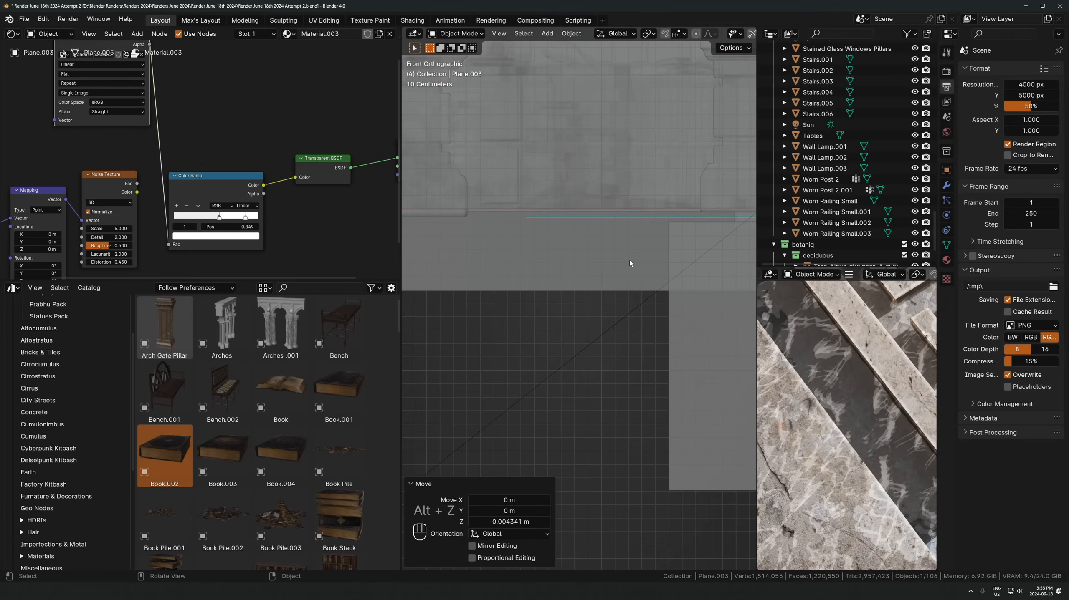
key(z)
key(shift)
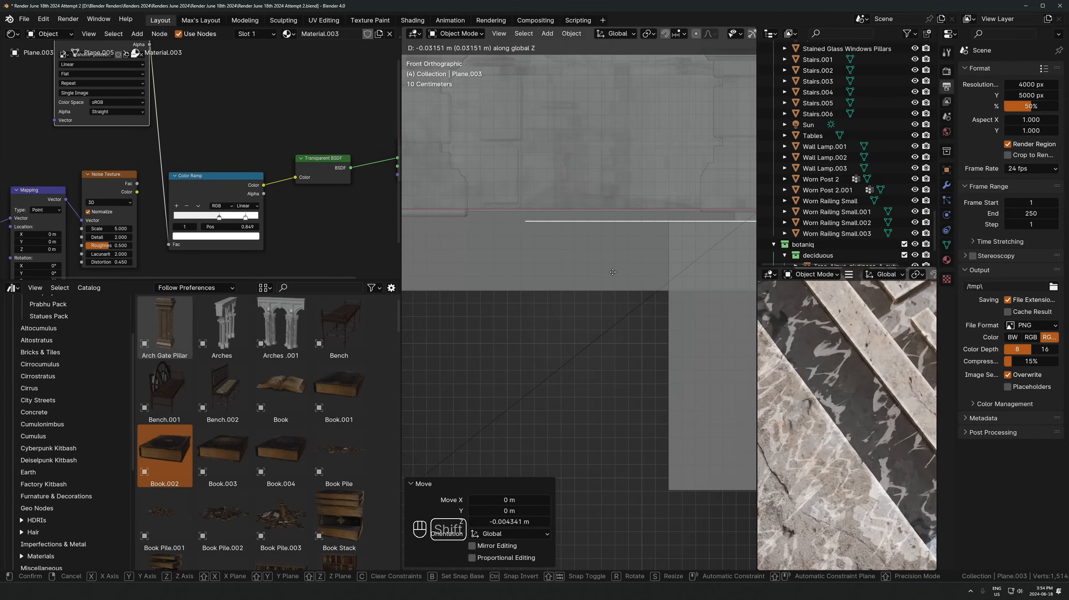
click(598, 325)
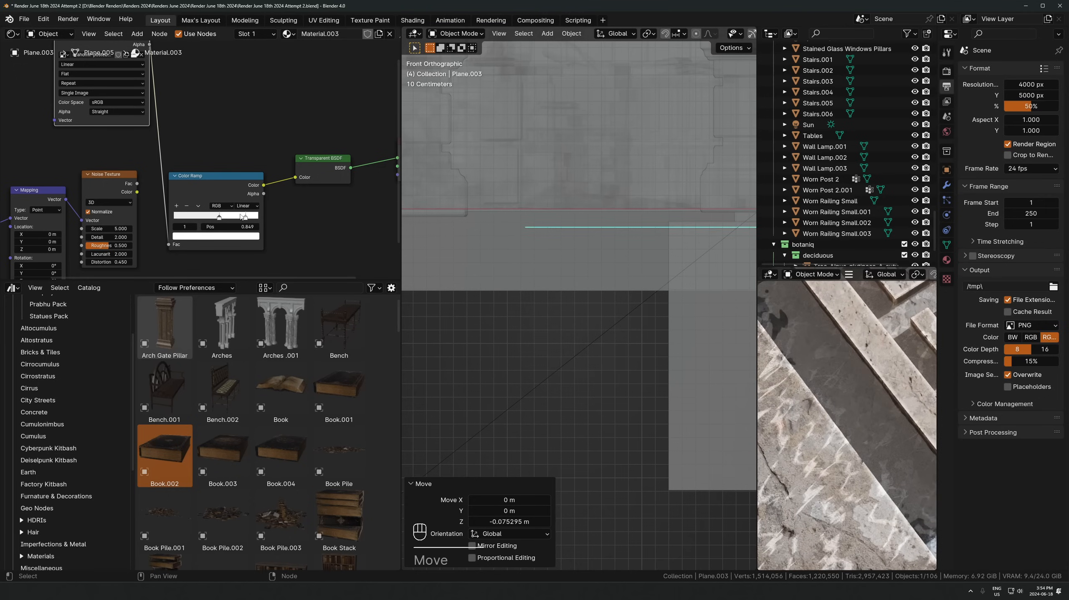
Spread the Color Ramp stops to opposite ends, with the last at 1.000, and unwrap the whole plane with Cube Projection
drag(219, 217, 128, 230)
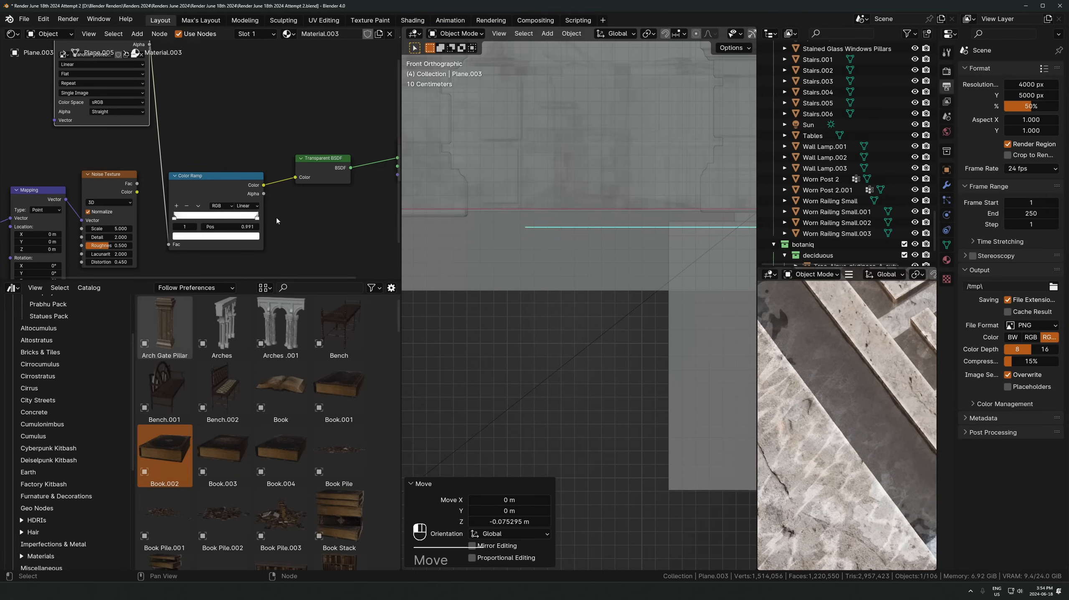
middle_drag(413, 252, 458, 276)
key(ctrl+a)
key(Tab)
key(a)
key(u)
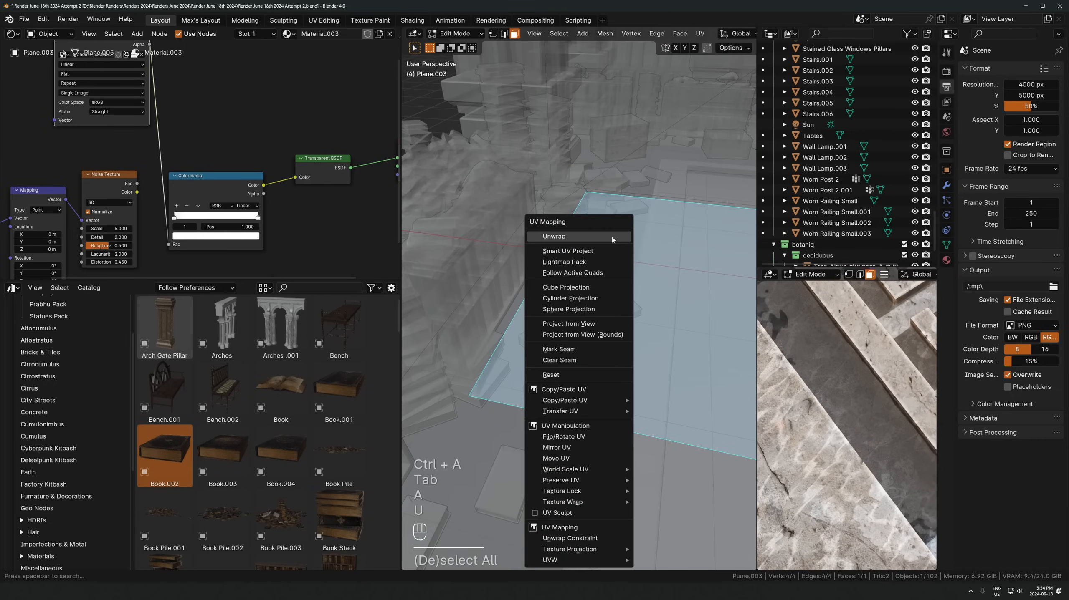
click(565, 287)
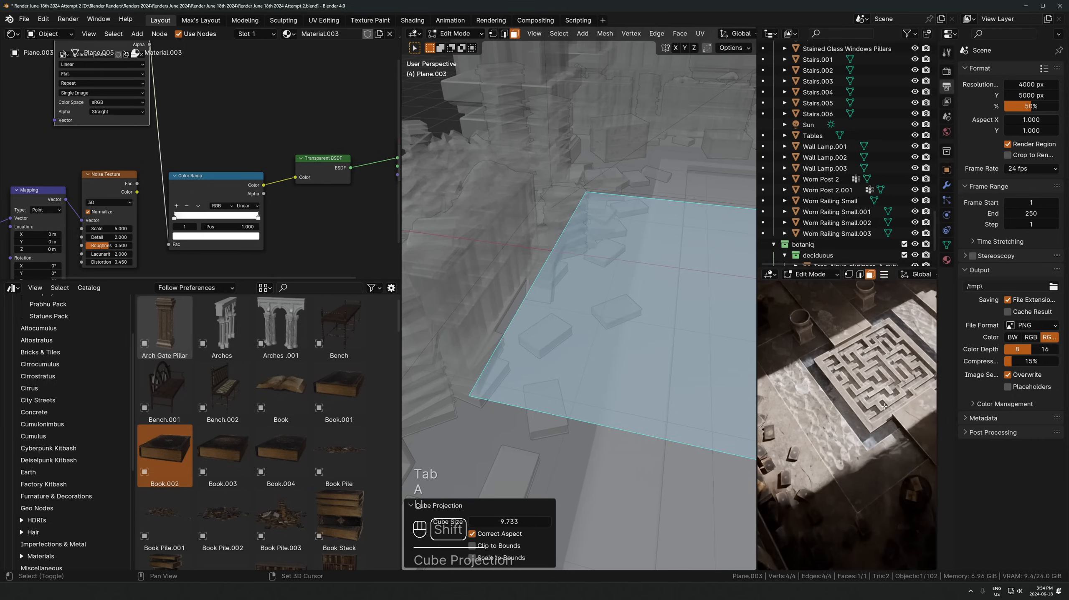
middle_drag(884, 407, 849, 429)
middle_drag(590, 340, 614, 314)
key(Tab)
key(r)
key(z)
key(Escape)
key(Tab)
Open the UV Editor and rotate all of the plane's UVs by 90 degrees over the water photo
key(a)
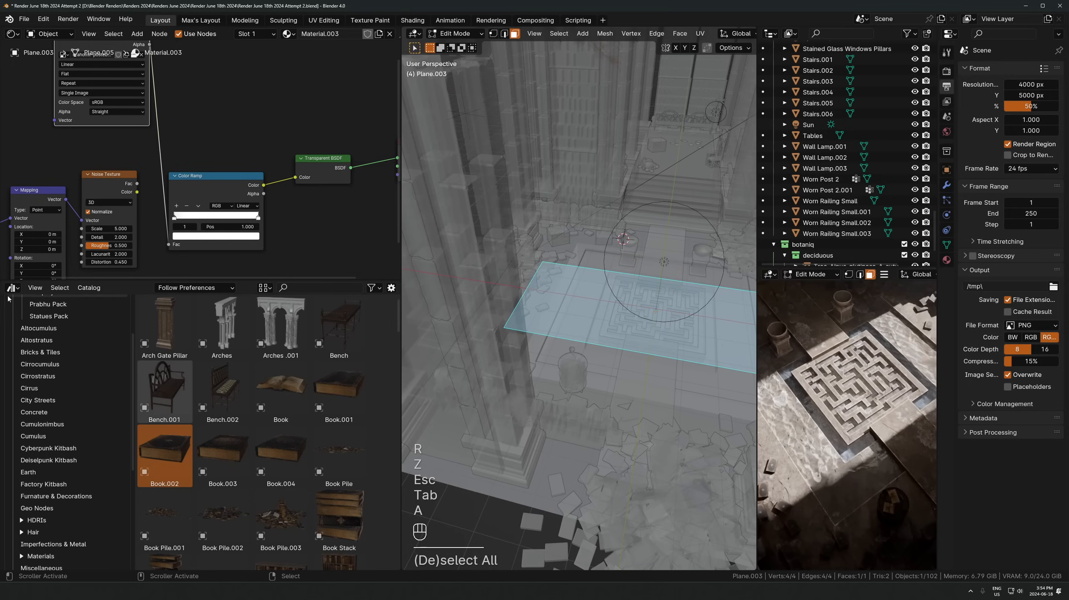
click(13, 287)
click(42, 341)
text(ar9)
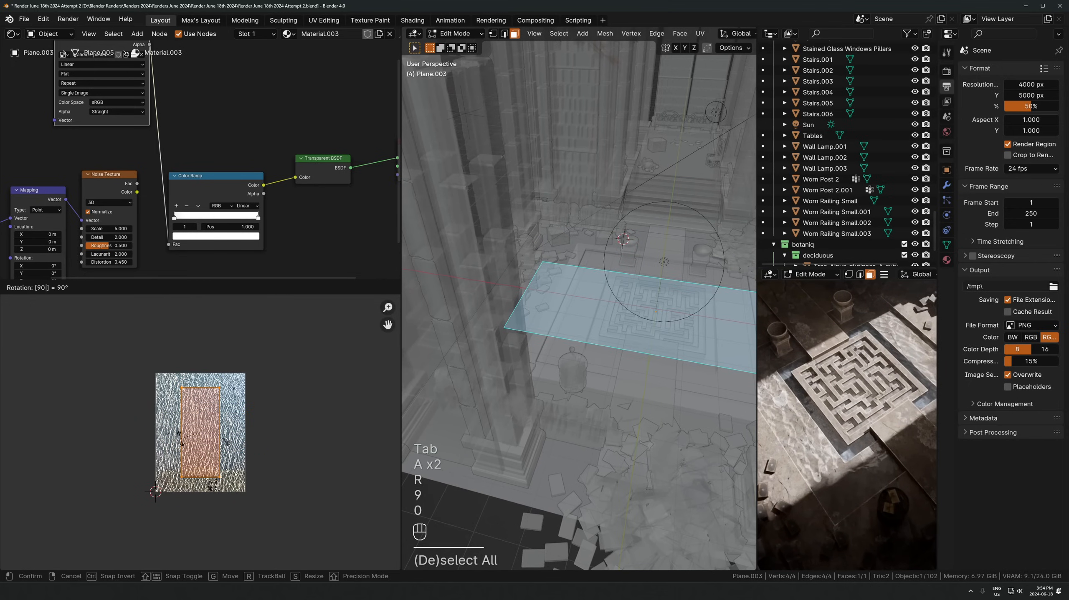
text(0)
click(183, 441)
key(s)
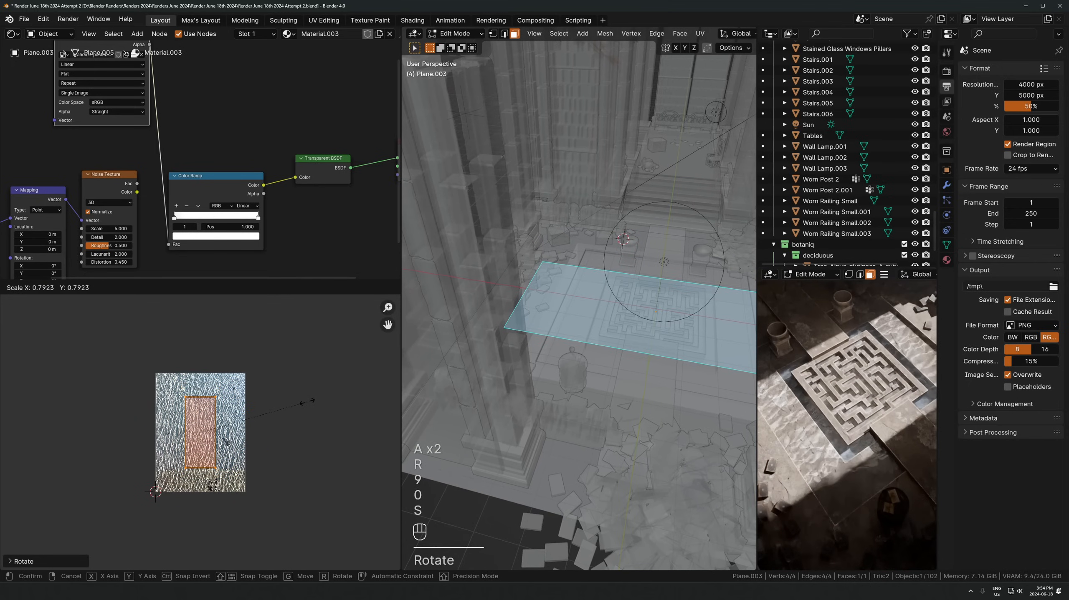
key(Escape)
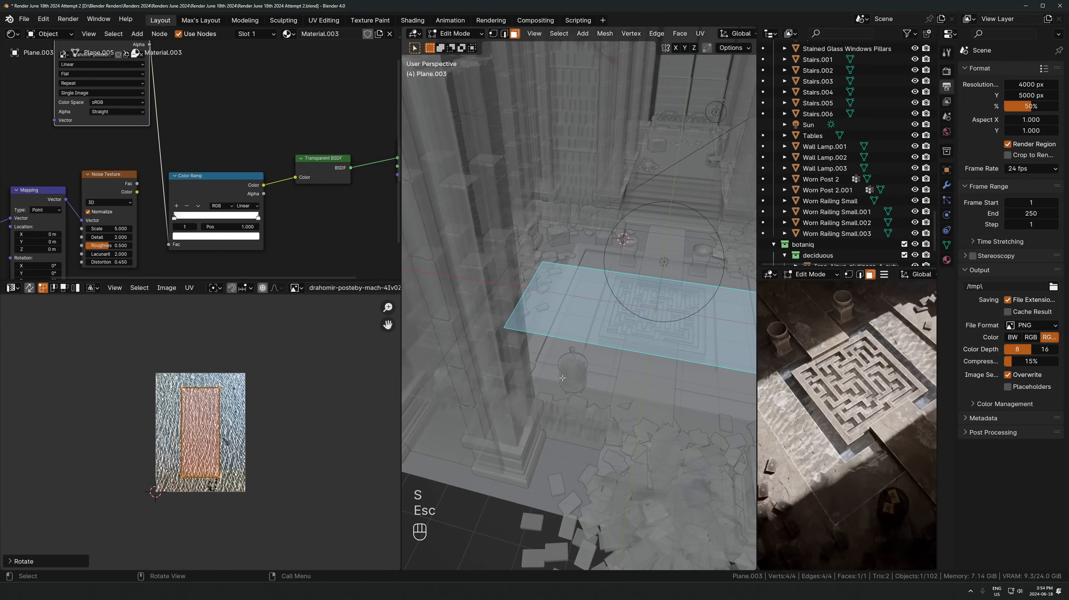
Return to Object Mode in camera view and darken the Color Ramp's first stop to a value of 0.013
key(KP_0)
key(Tab)
middle_drag(332, 159, 196, 169)
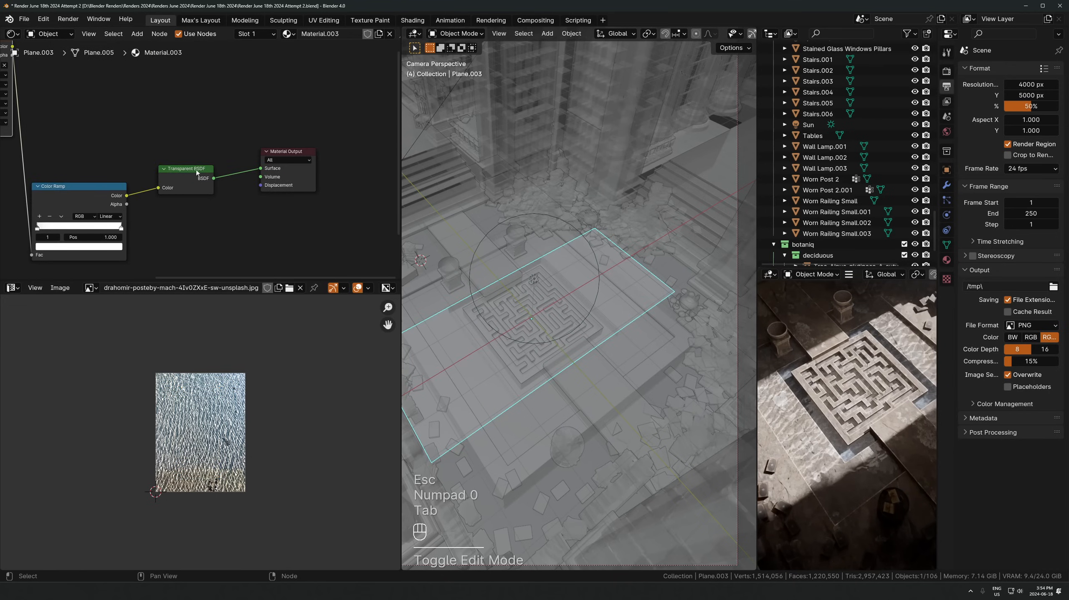
click(98, 247)
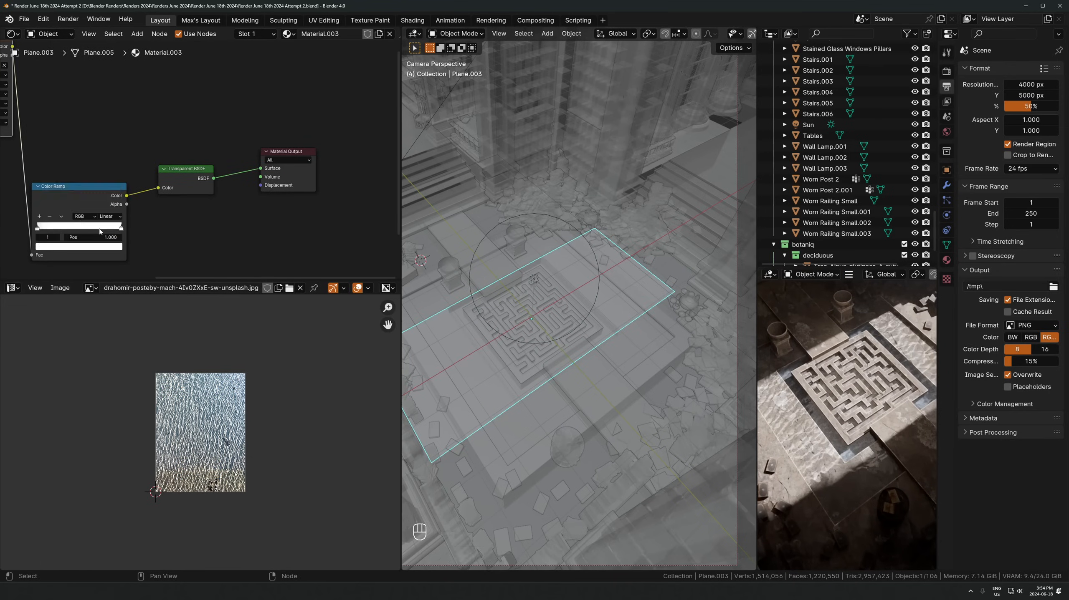
click(65, 248)
drag(72, 228, 15, 228)
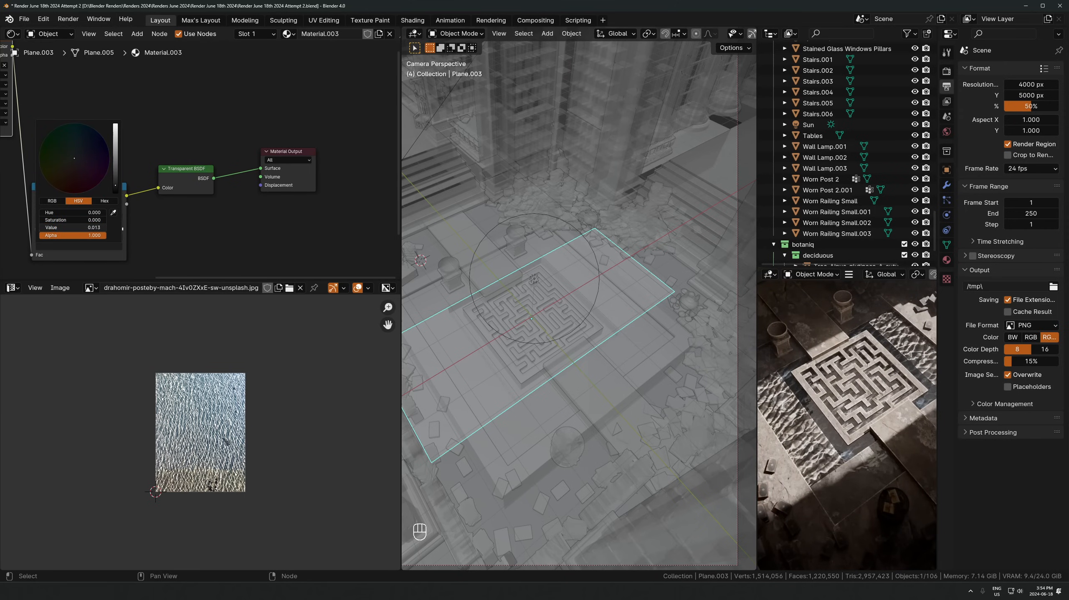
Stretch the plane along the global Y axis by a factor of 1.144
mouse_move(15, 228)
mouse_down()
mouse_move(49, 228)
mouse_move(21, 228)
mouse_move(32, 228)
mouse_up()
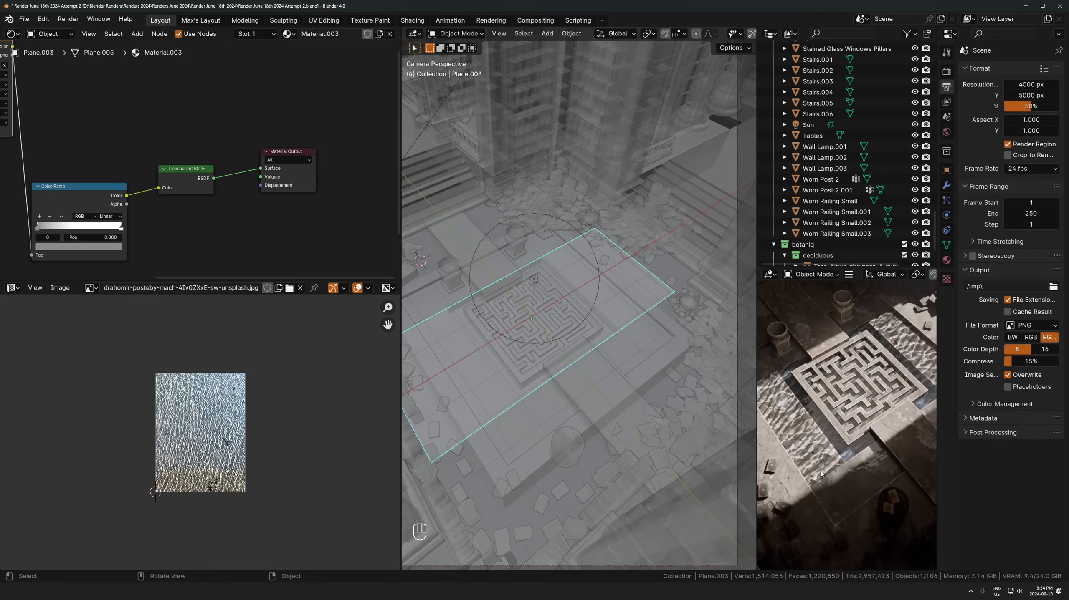
scroll(837, 479, up, 5)
shift+middle_drag(858, 521, 894, 463)
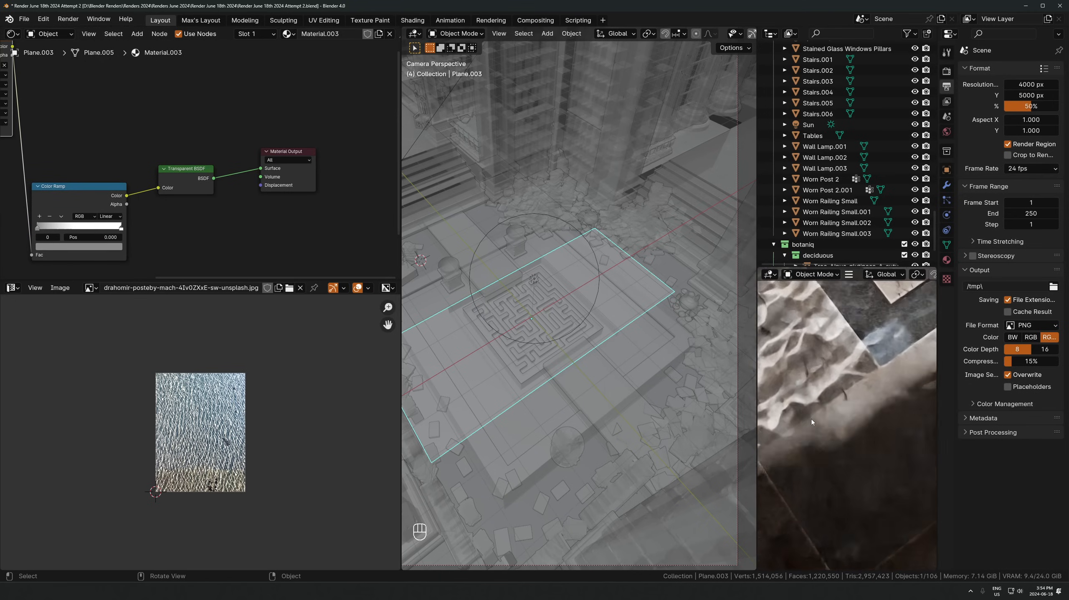
scroll(633, 324, down, 1)
key(s)
key(x)
key(Escape)
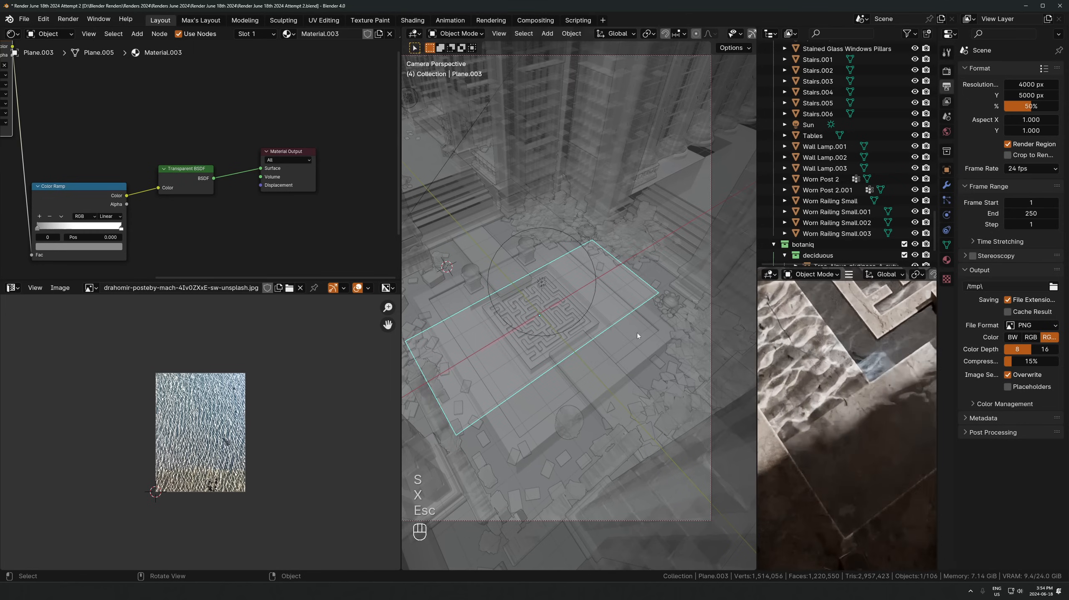
key(s)
key(y)
click(636, 347)
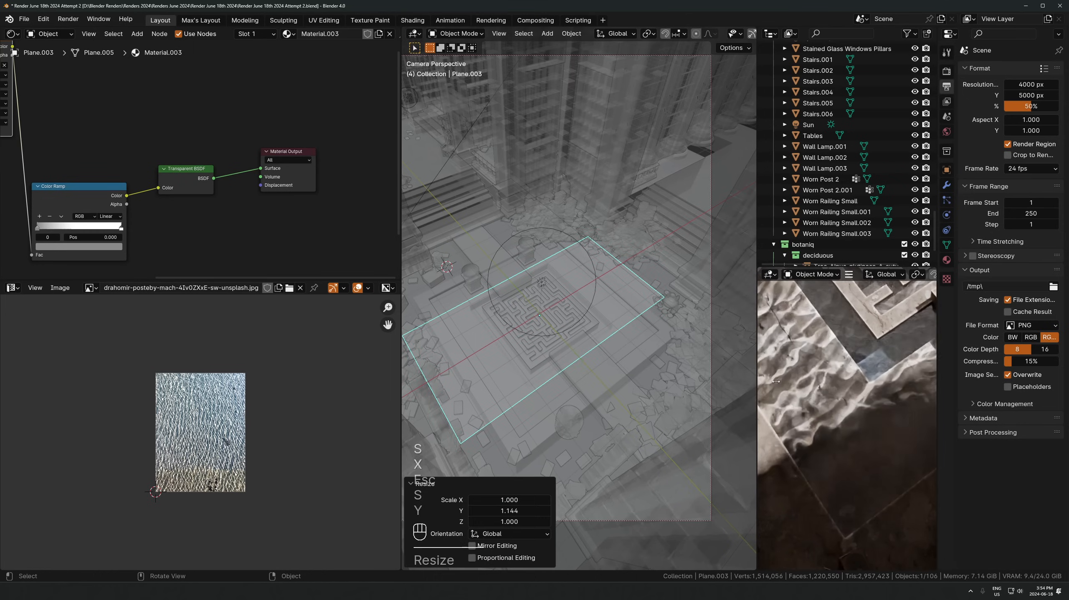
key(Escape)
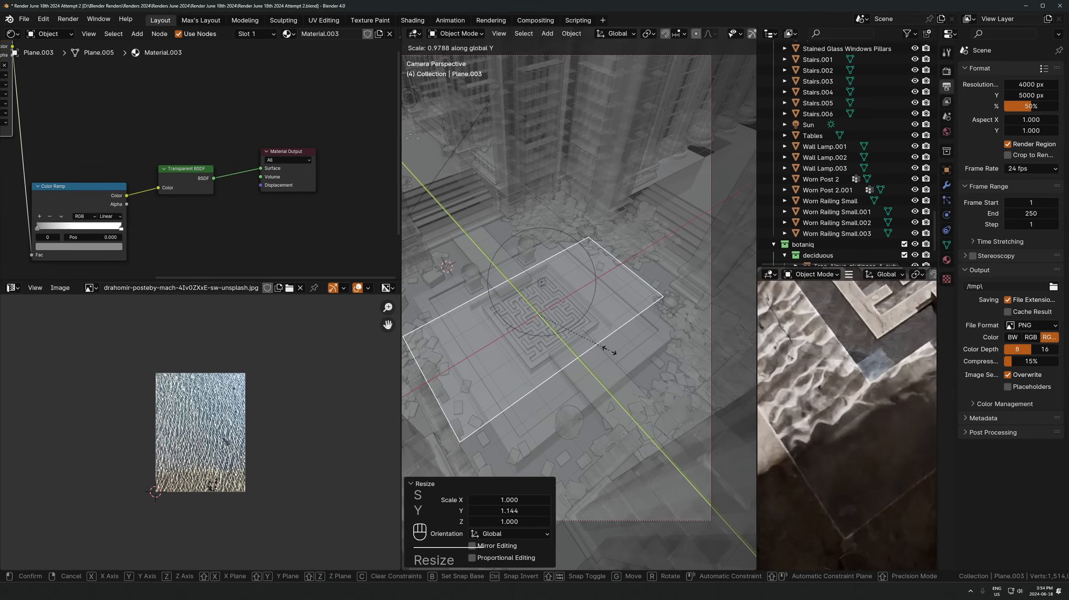
Fine-tune the plane's scale along global Y so its edge meets the stone border in the rendered preview, and save the file
scroll(869, 437, up, 4)
key(s)
key(y)
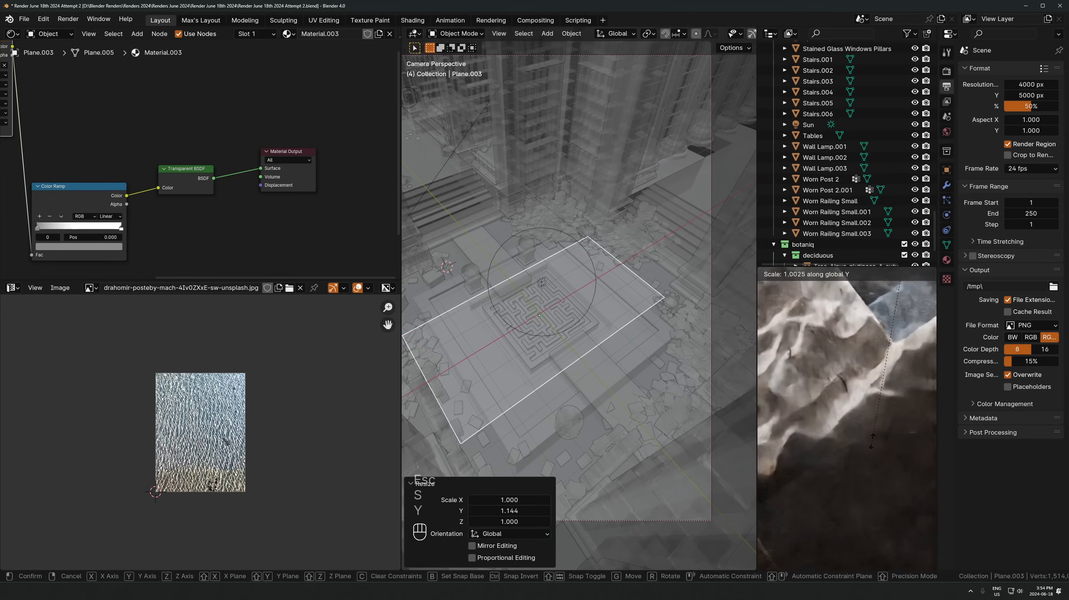
shift+click(874, 441)
scroll(851, 456, down, 4)
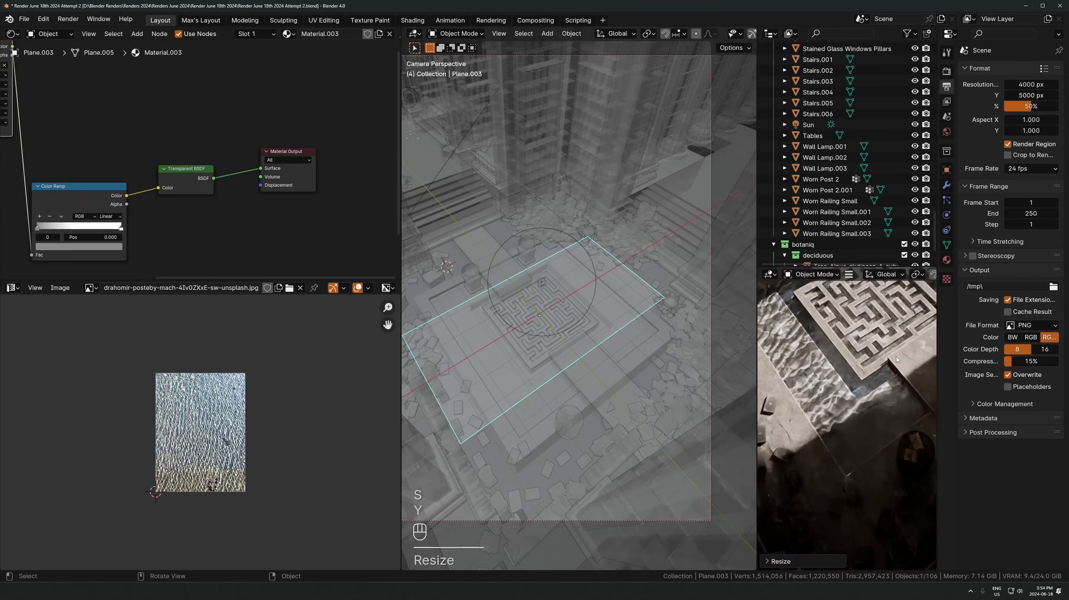
scroll(850, 424, down, 3)
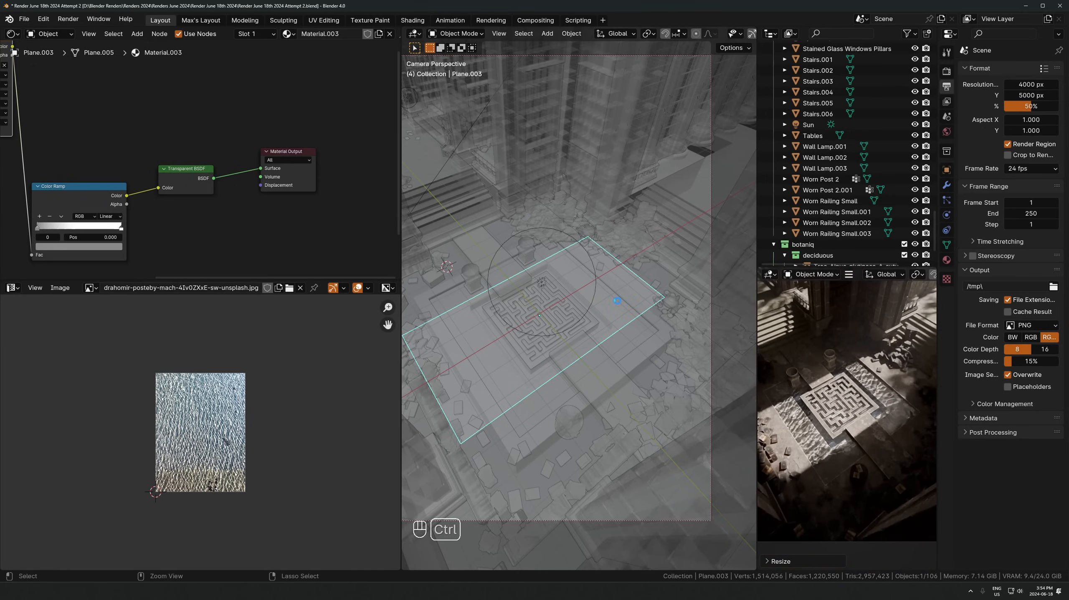
key(ctrl+s)
scroll(648, 314, up, 2)
scroll(649, 317, up, 2)
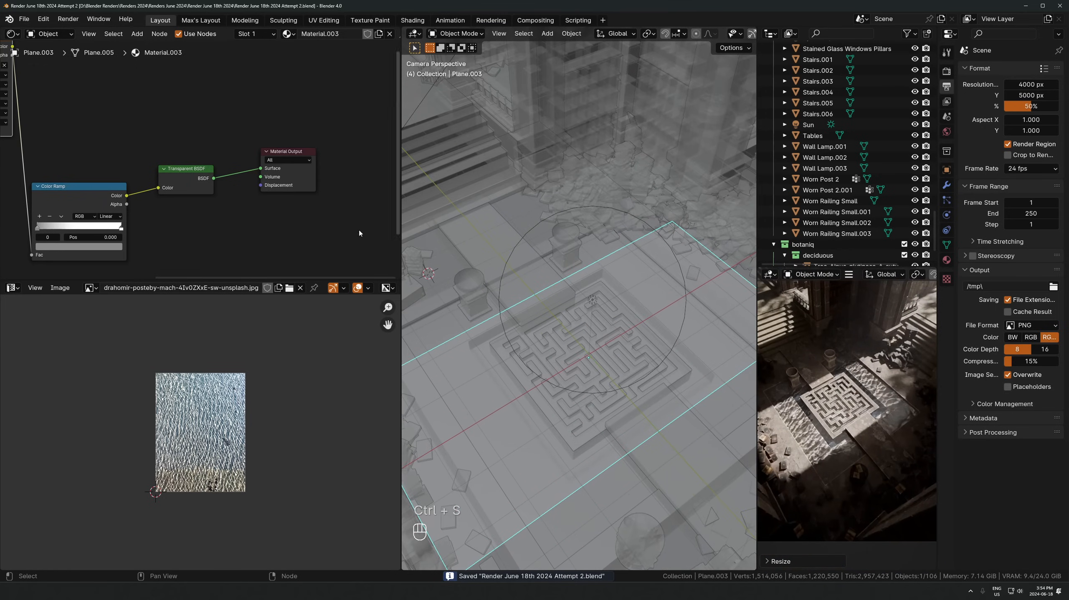
Start replacing the plane's Image Texture photo and browse to the Midjourney Water folder in File Explorer
middle_drag(191, 227, 291, 296)
scroll(290, 276, down, 2)
click(127, 160)
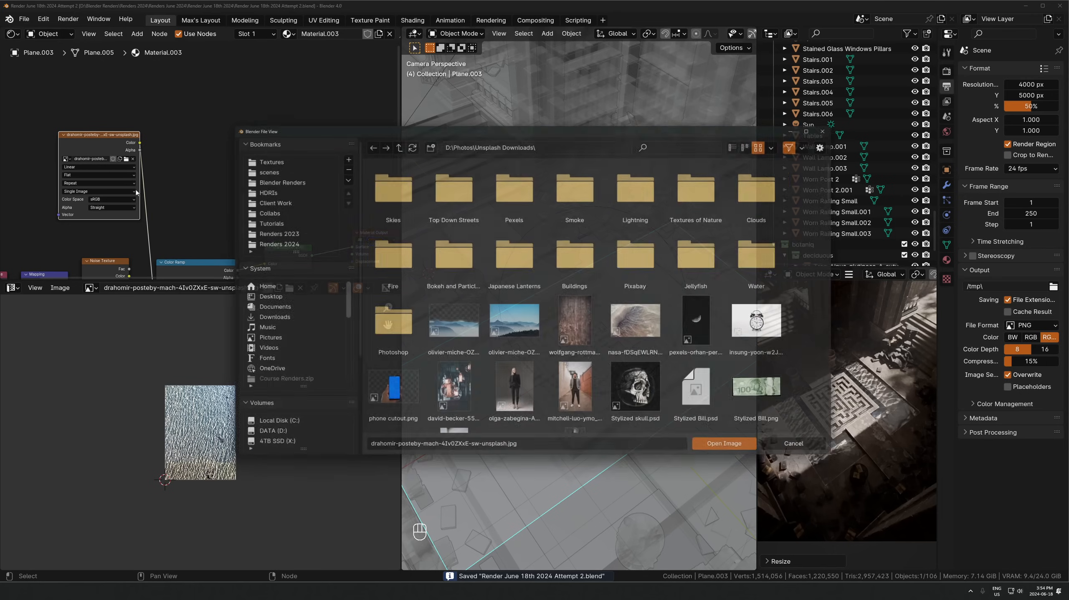
key(alt+Tab)
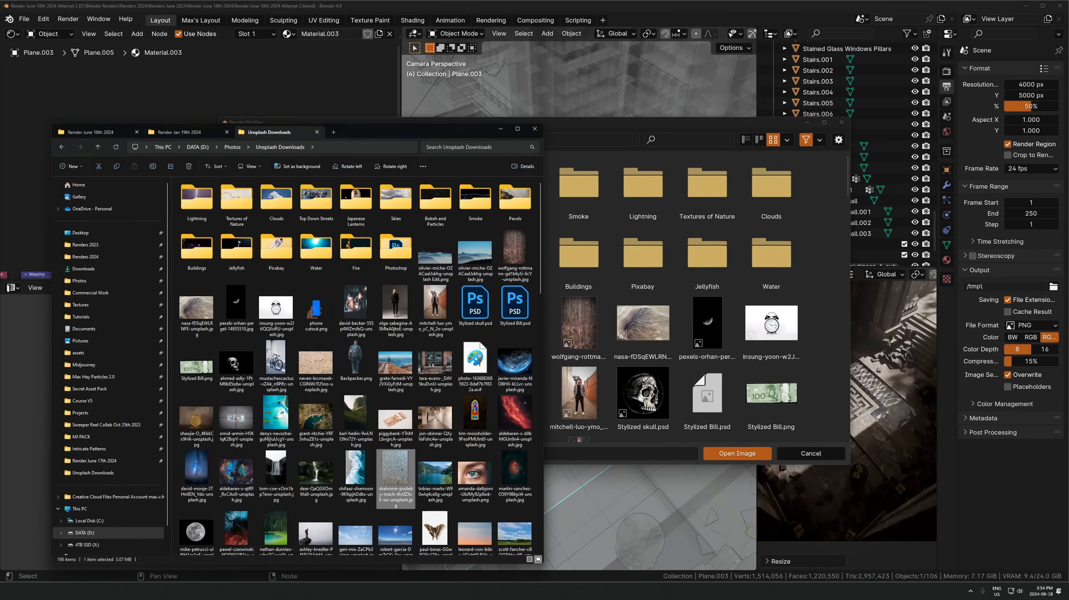
scroll(237, 422, down, 8)
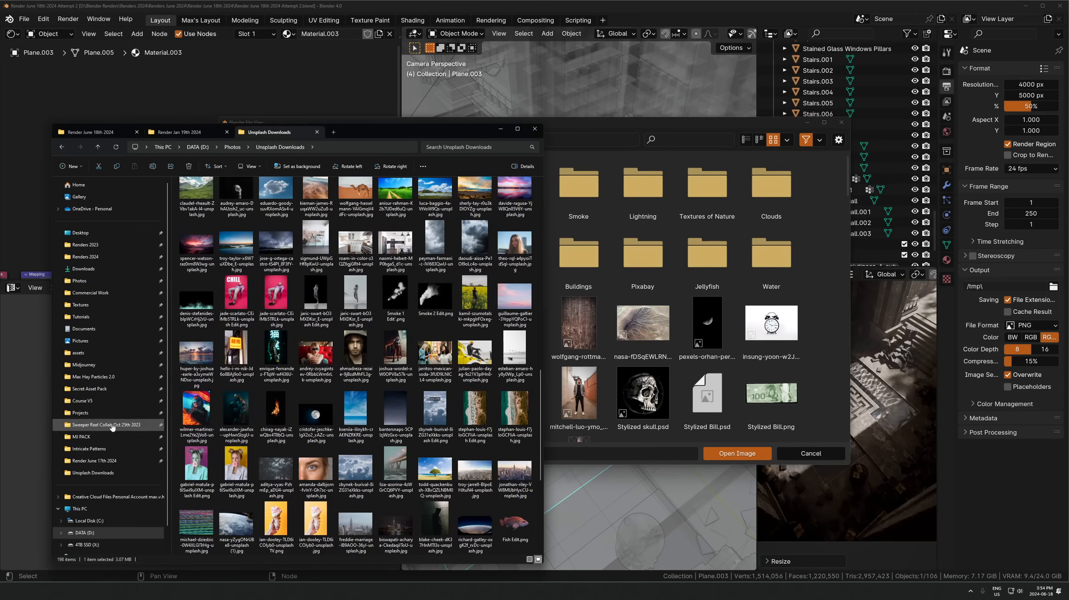
click(84, 364)
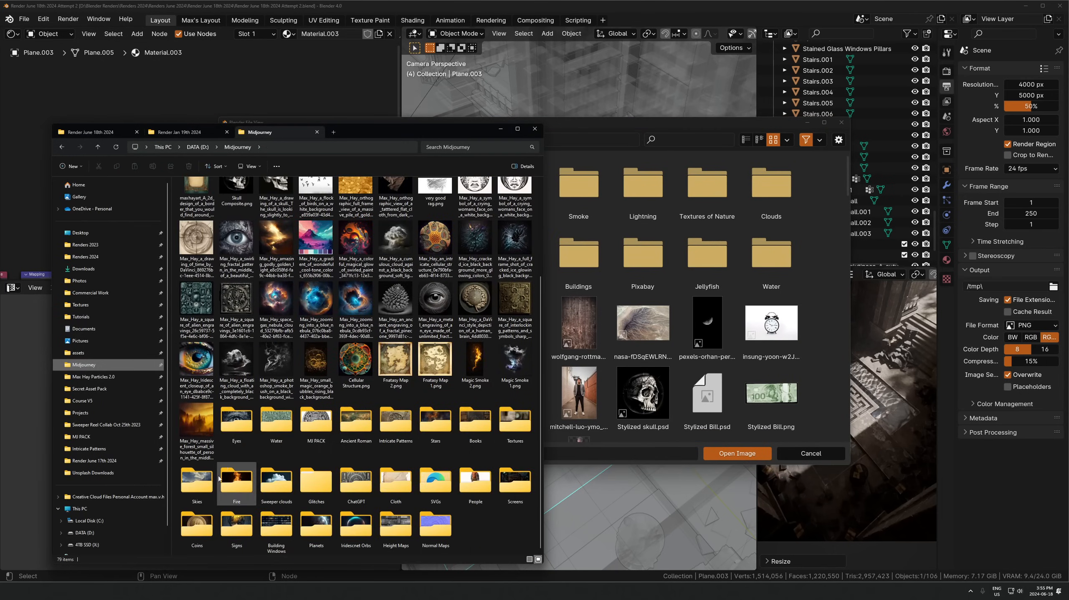
double_click(282, 425)
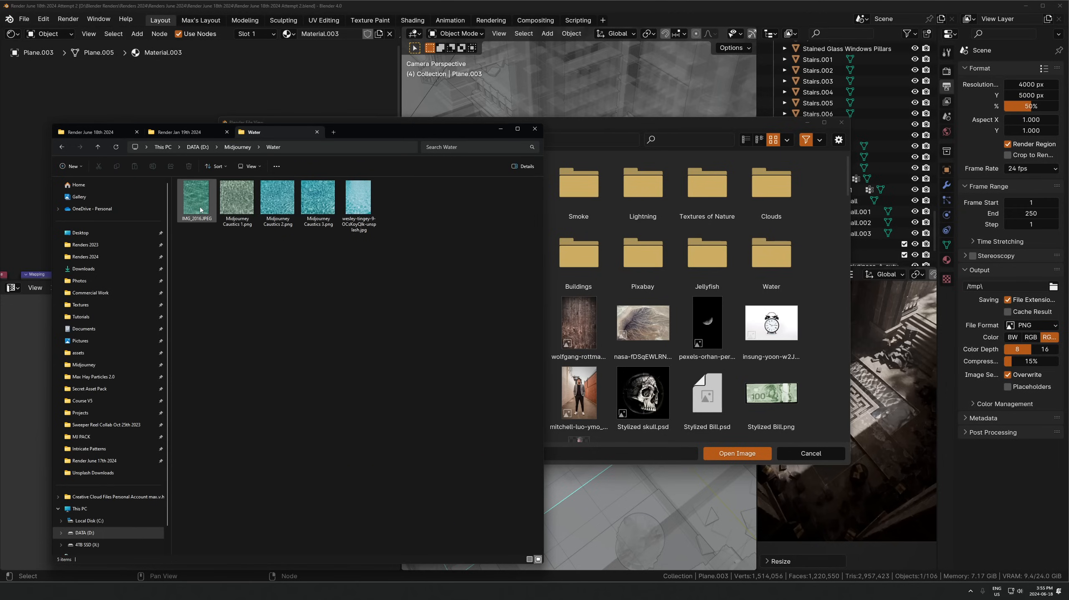
Preview the images in the Water folder, comparing IMG_2016.JPEG with the Midjourney Caustics pictures
double_click(197, 202)
key(Right)
key(Right)
key(Right)
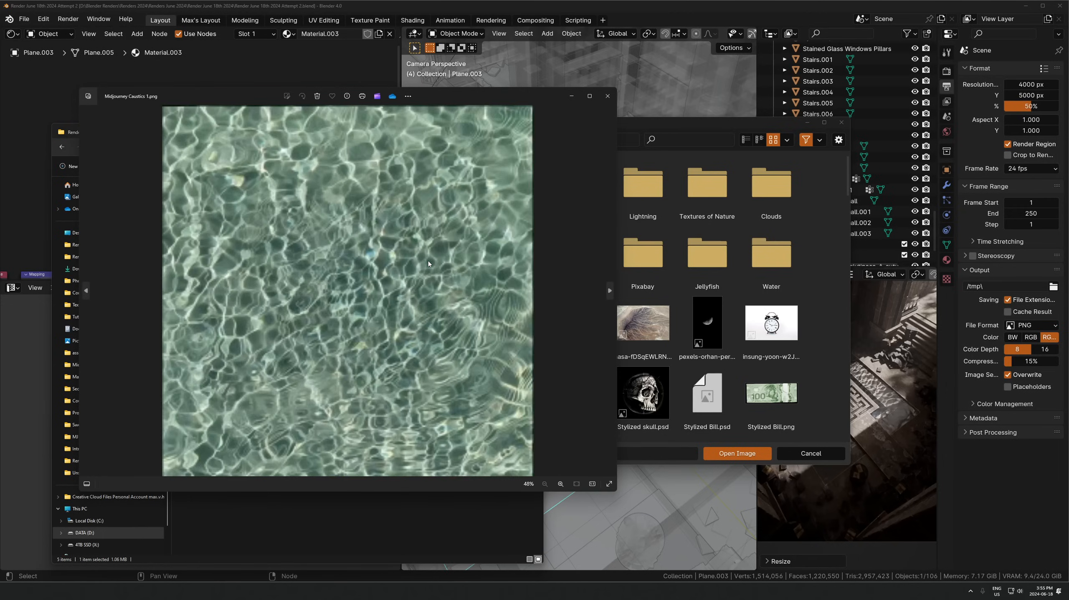
key(Left)
key(Left)
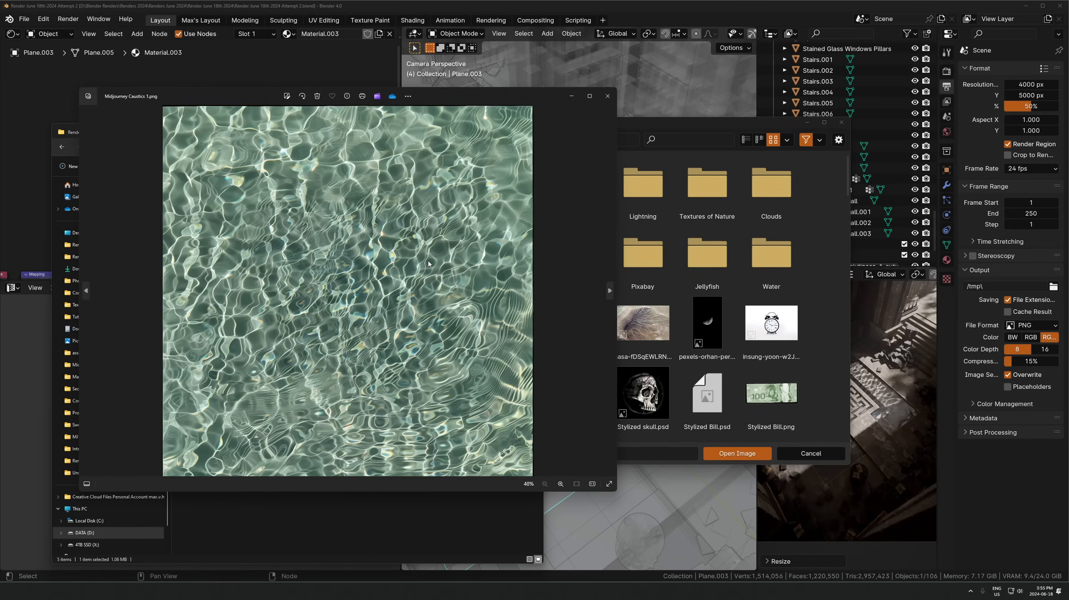
key(Left)
click(607, 96)
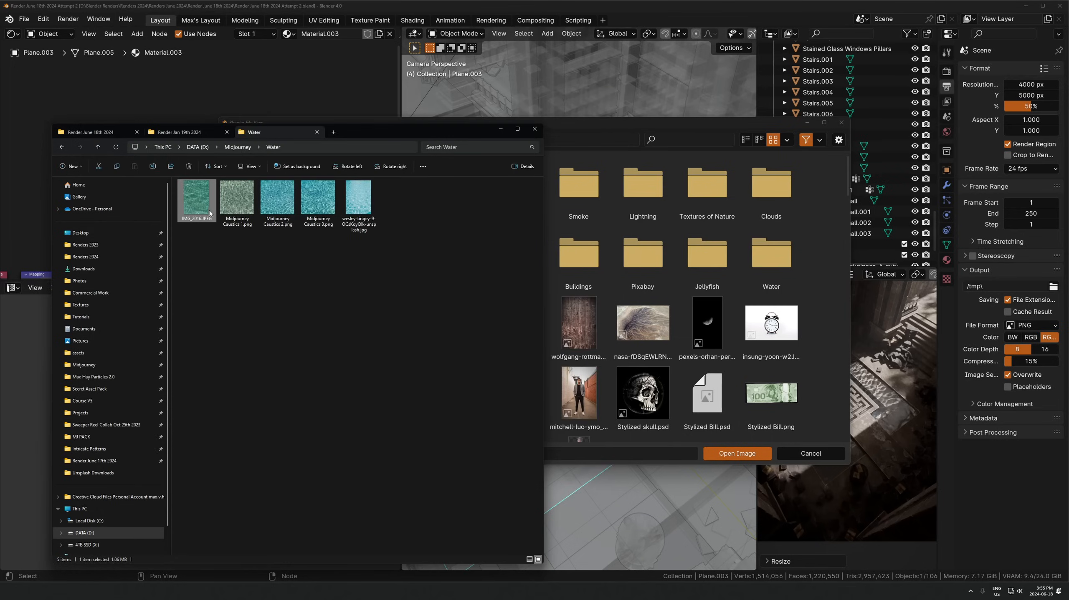
drag(134, 78, 740, 286)
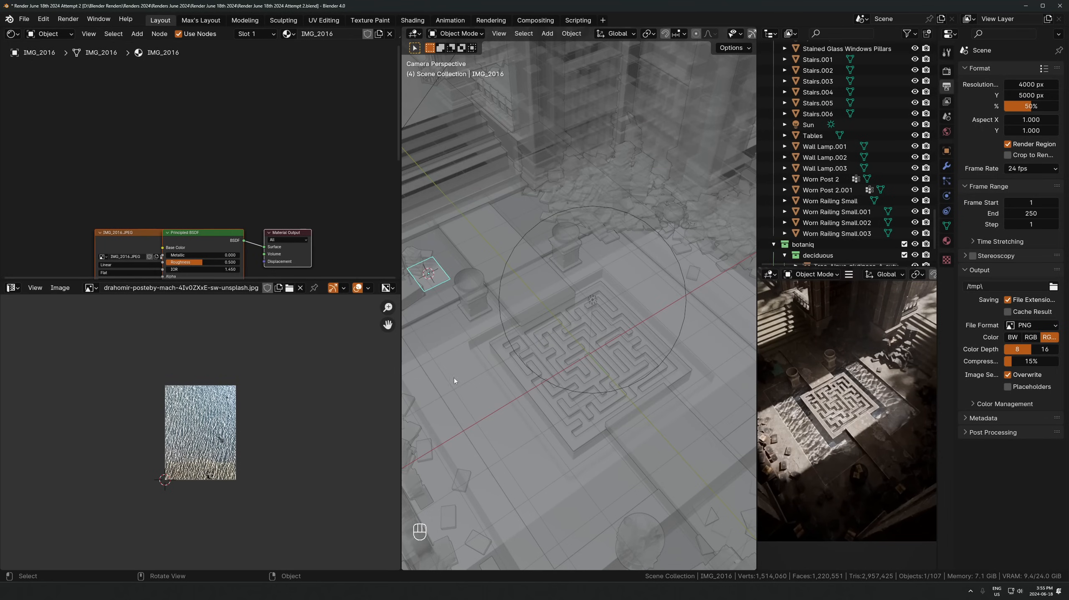
middle_drag(235, 235, 268, 134)
click(162, 137)
key(g)
click(110, 156)
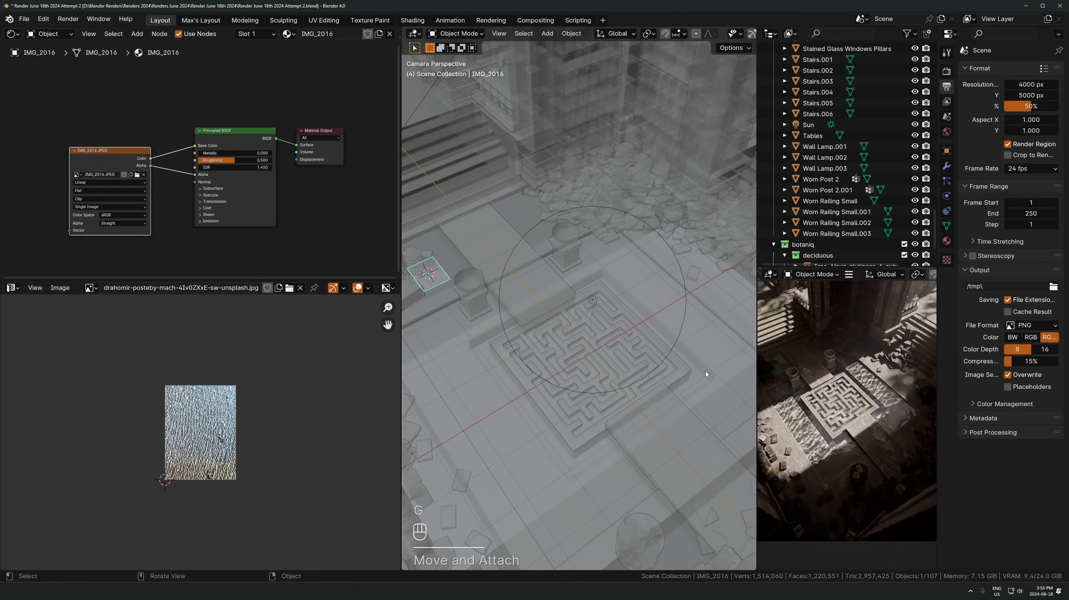
key(alt+z)
scroll(641, 346, down, 3)
key(g)
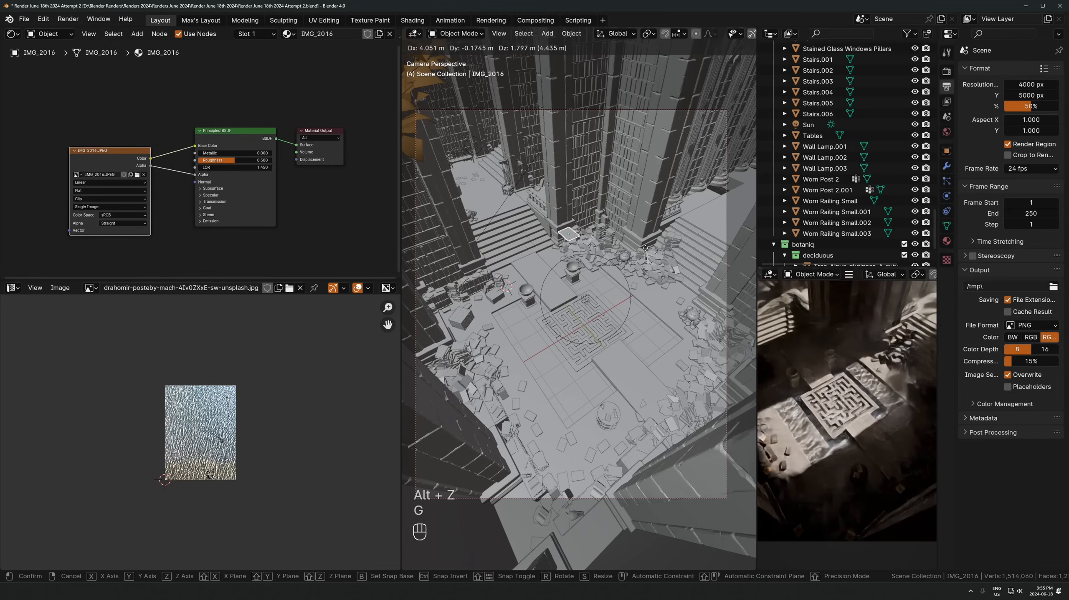
click(690, 295)
key(x)
click(664, 312)
Select the transparent plane and replace its Image Texture photo with IMG_2016.JPEG from the Midjourney Water folder
click(544, 341)
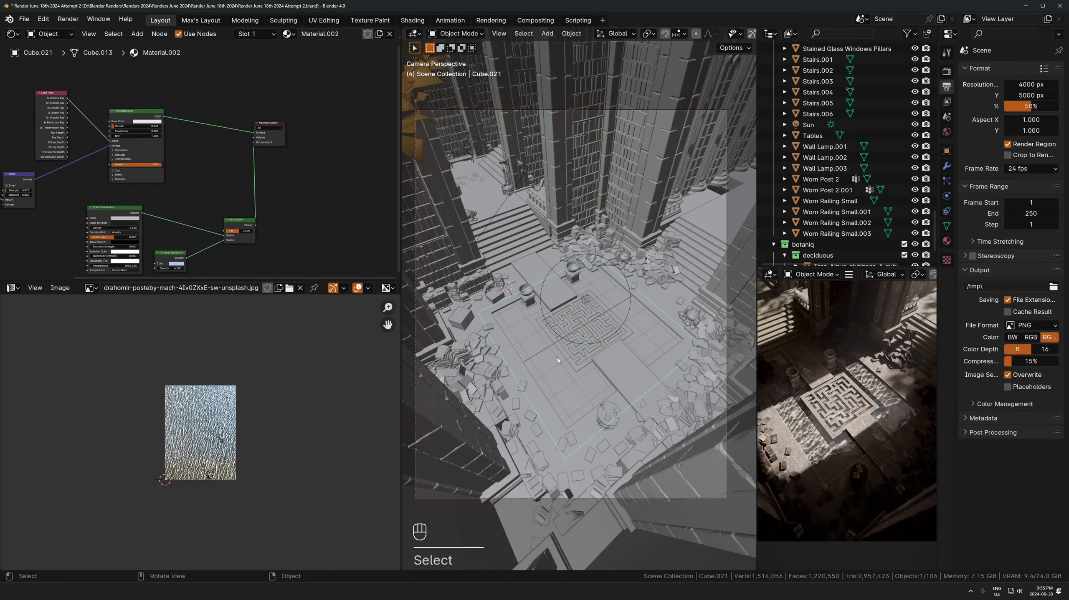
click(534, 368)
scroll(204, 137, up, 1)
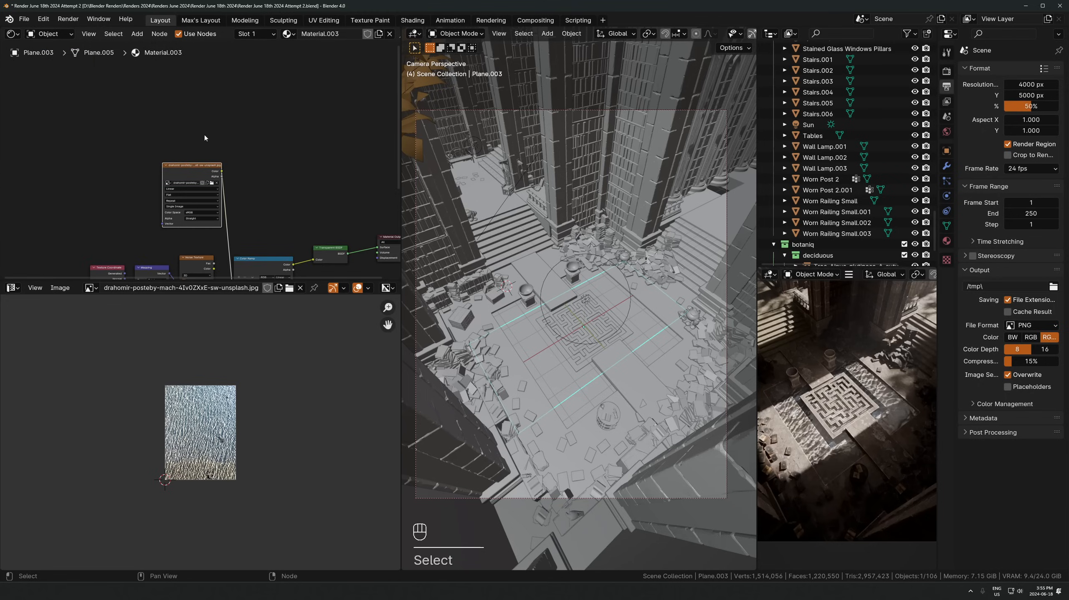
click(212, 183)
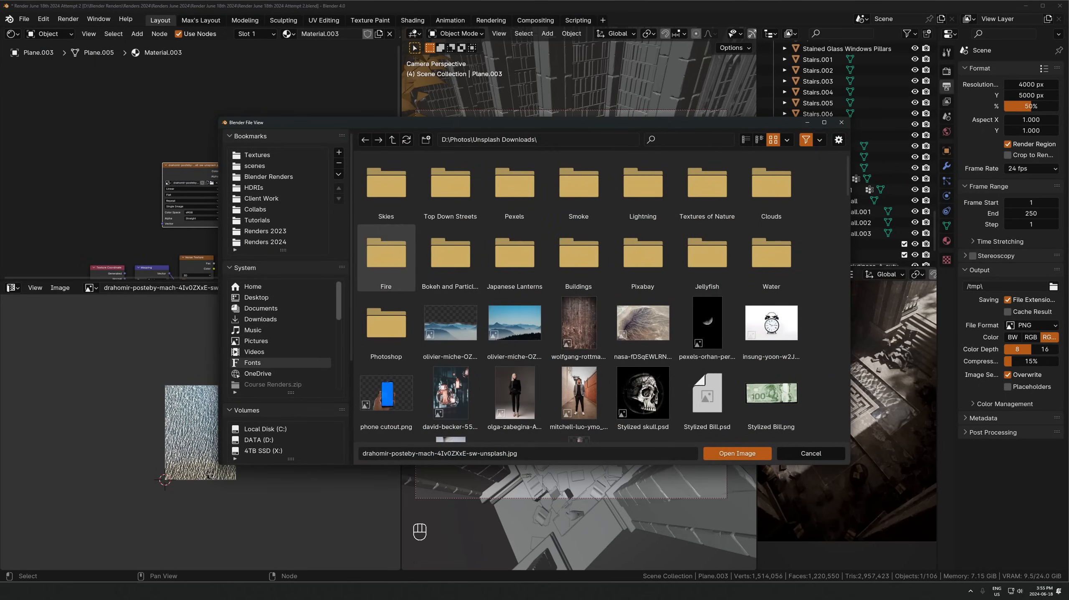
key(alt+Tab)
drag(192, 211, 737, 303)
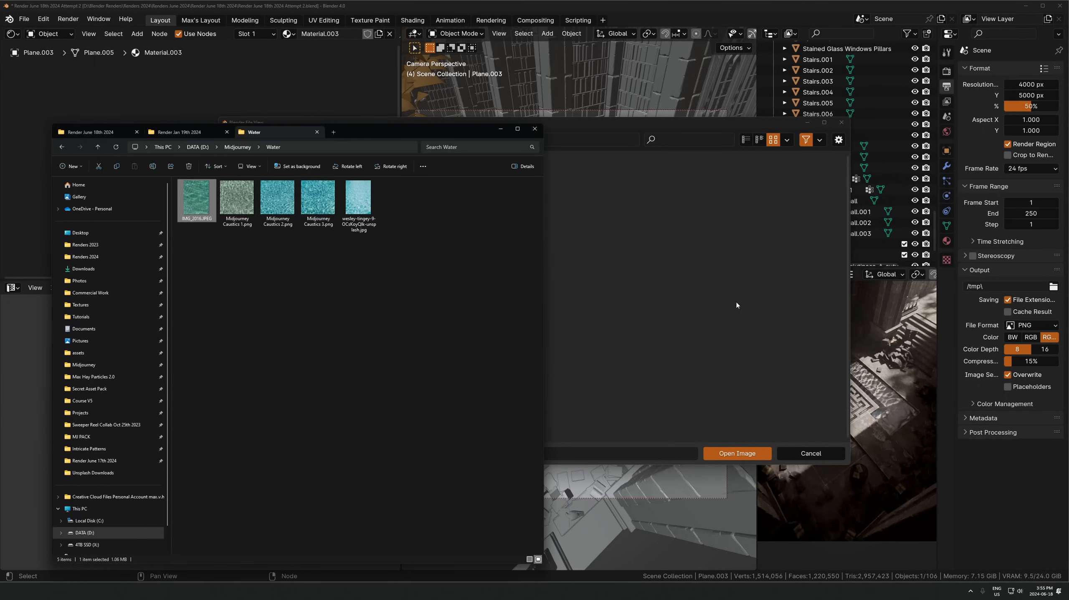
click(731, 457)
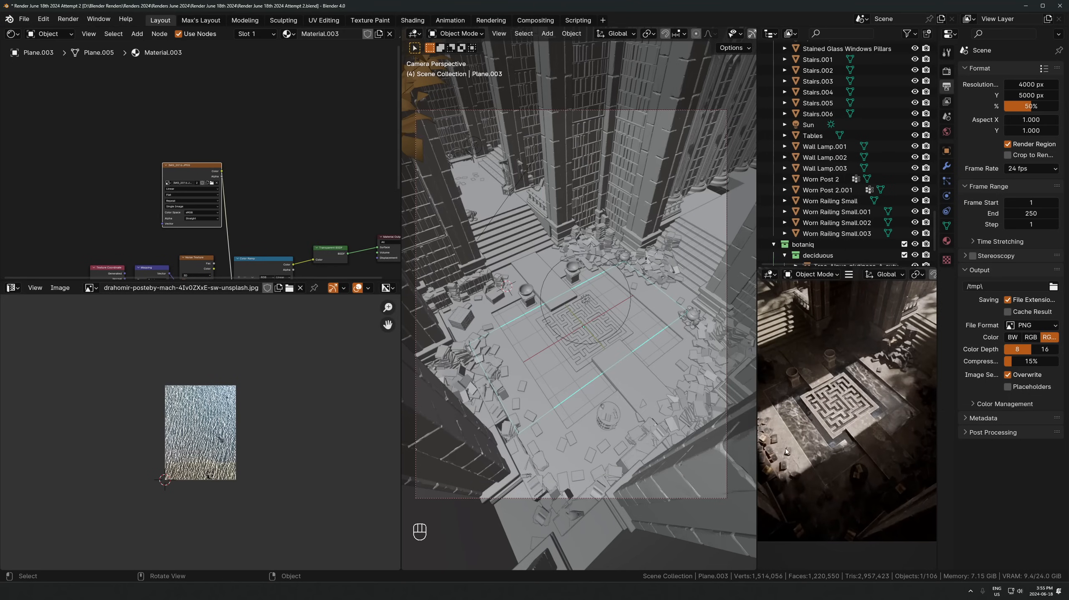
scroll(834, 439, up, 3)
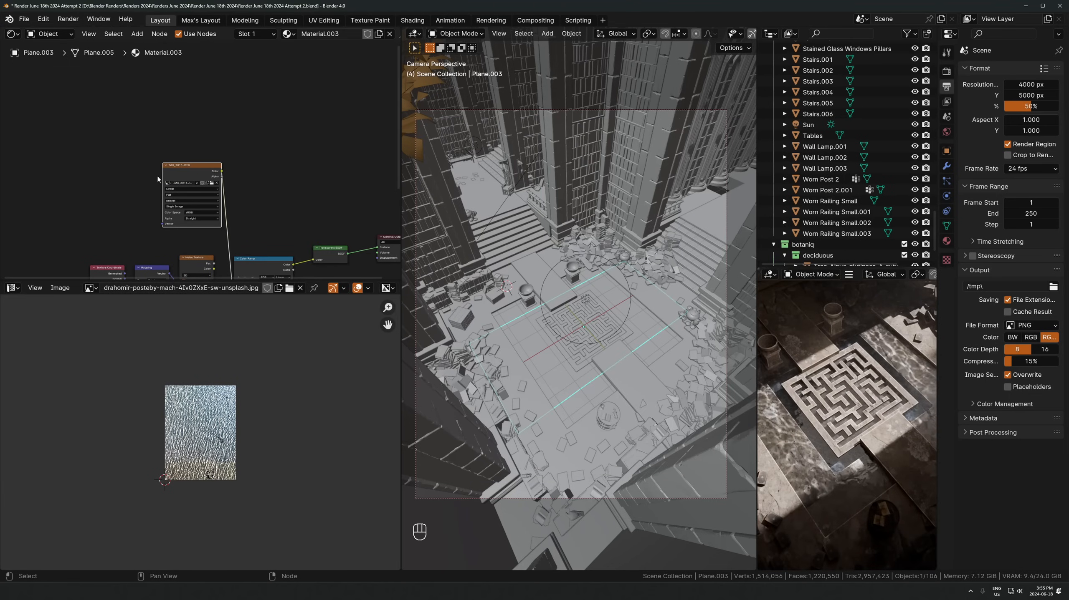
Try lightening the Color Ramp's first stop to a value of about 0.568 and shifting the last stop to 0.338
middle_drag(252, 252, 171, 132)
scroll(170, 133, up, 2)
drag(191, 188, 192, 173)
scroll(189, 172, up, 2)
middle_drag(187, 172, 200, 217)
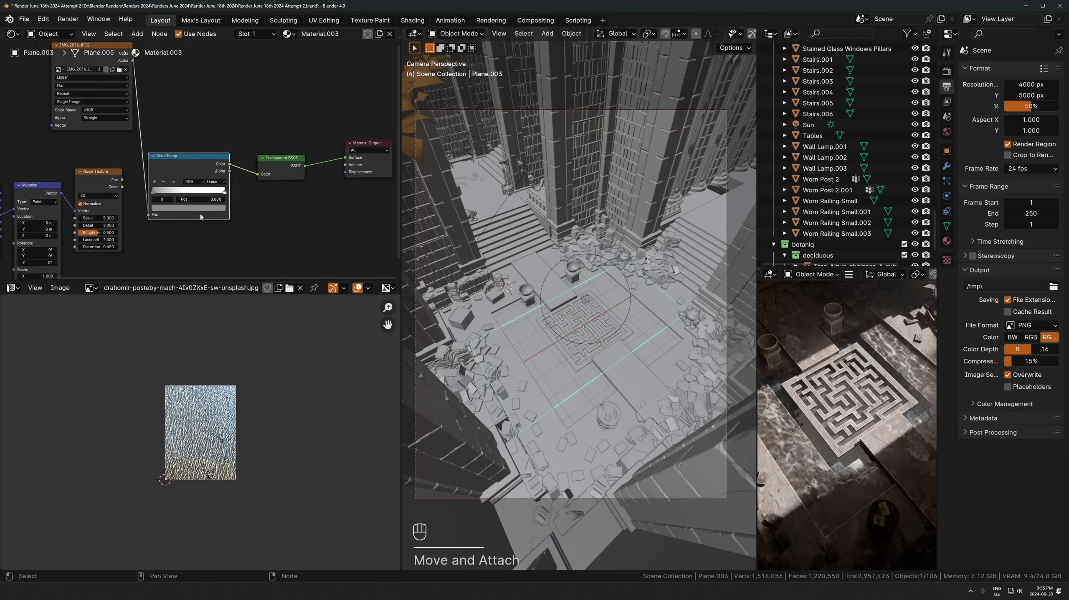
click(200, 207)
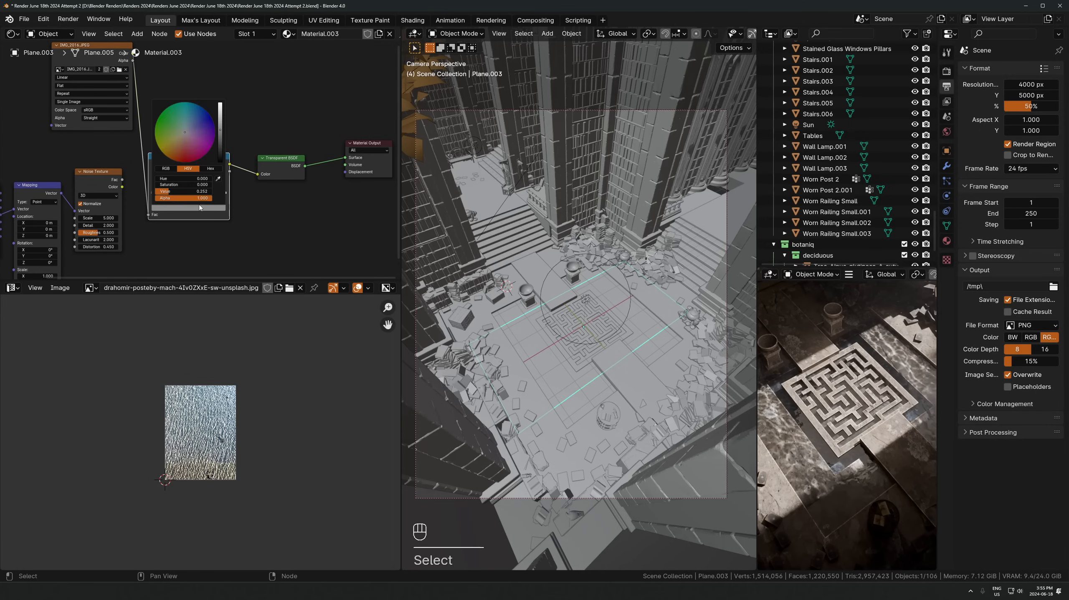
drag(221, 129, 221, 115)
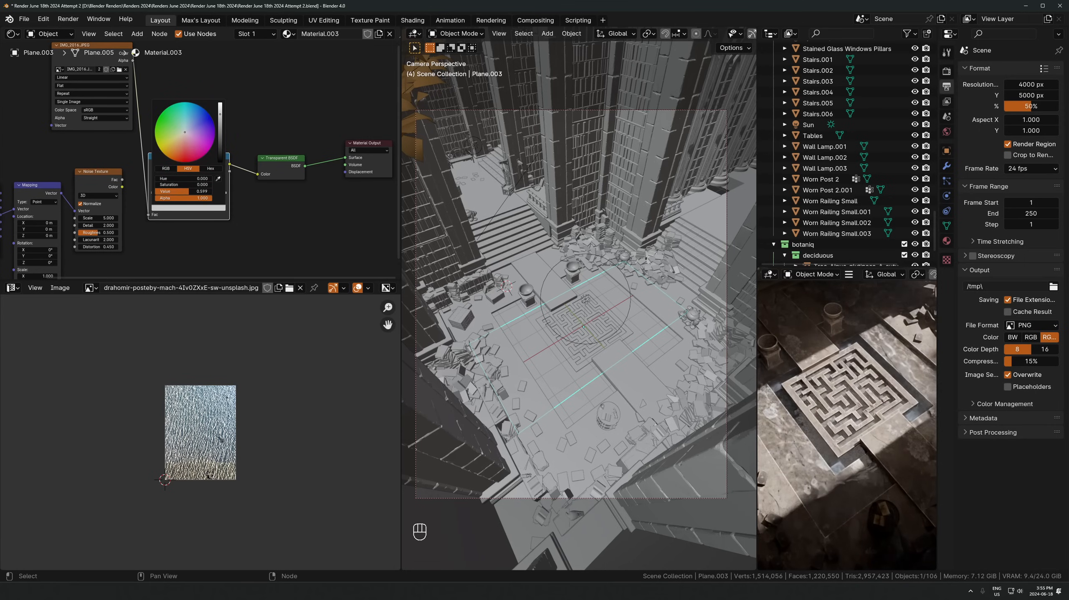
right_click(218, 115)
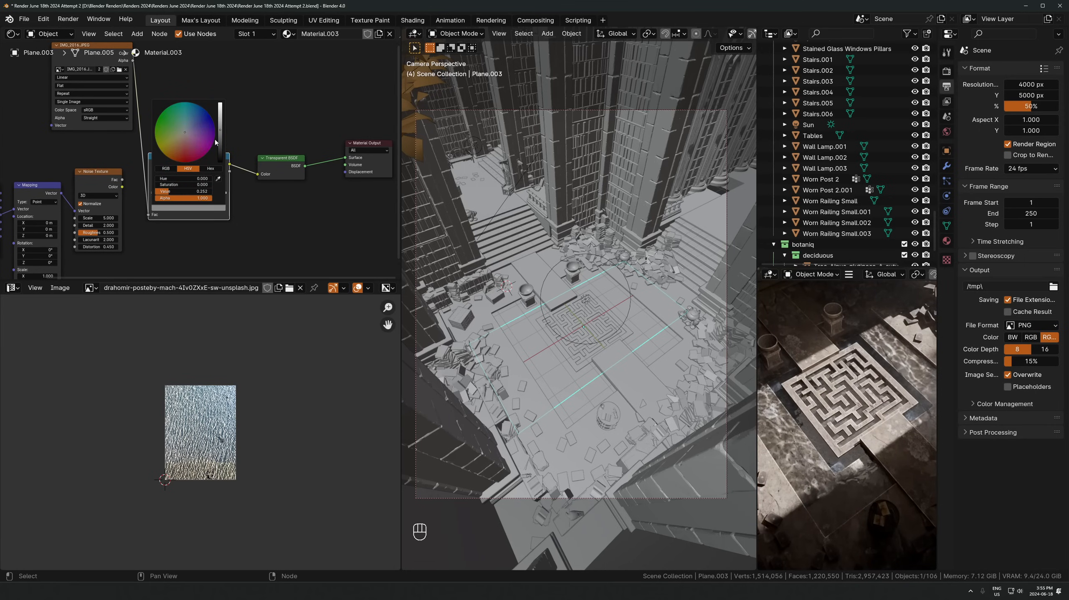
drag(221, 129, 222, 114)
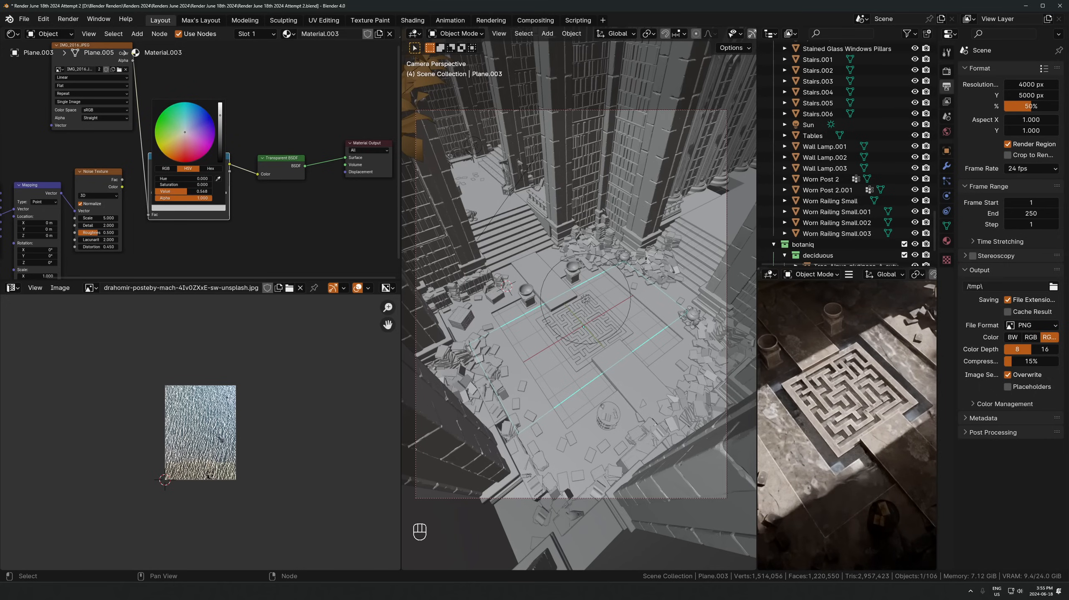
click(225, 192)
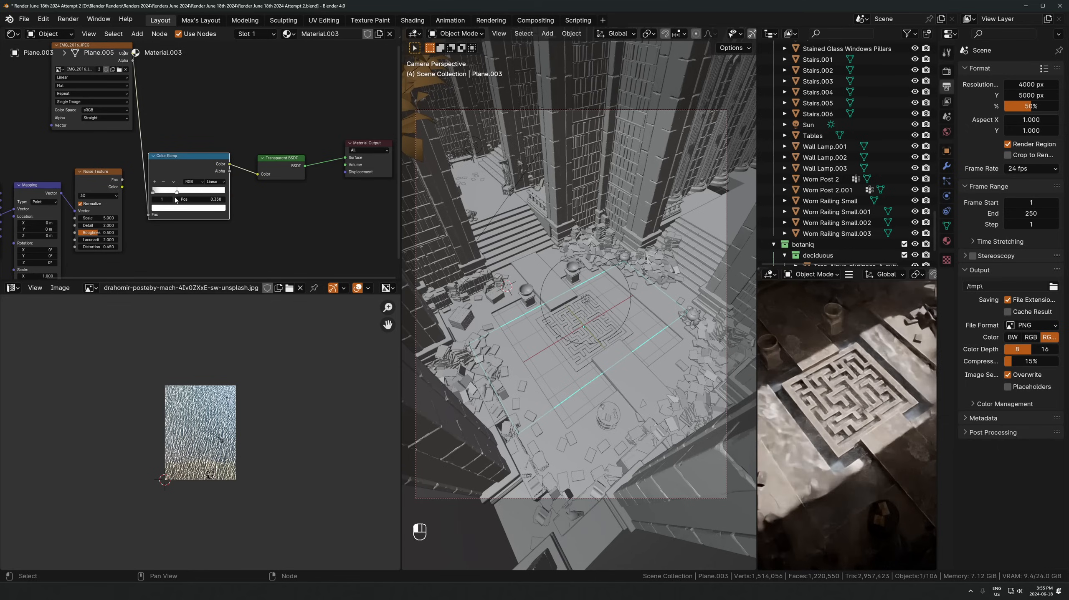
Enter Edit Mode on the plane and unwrap the whole mesh again with Cube Projection
key(Tab)
key(a)
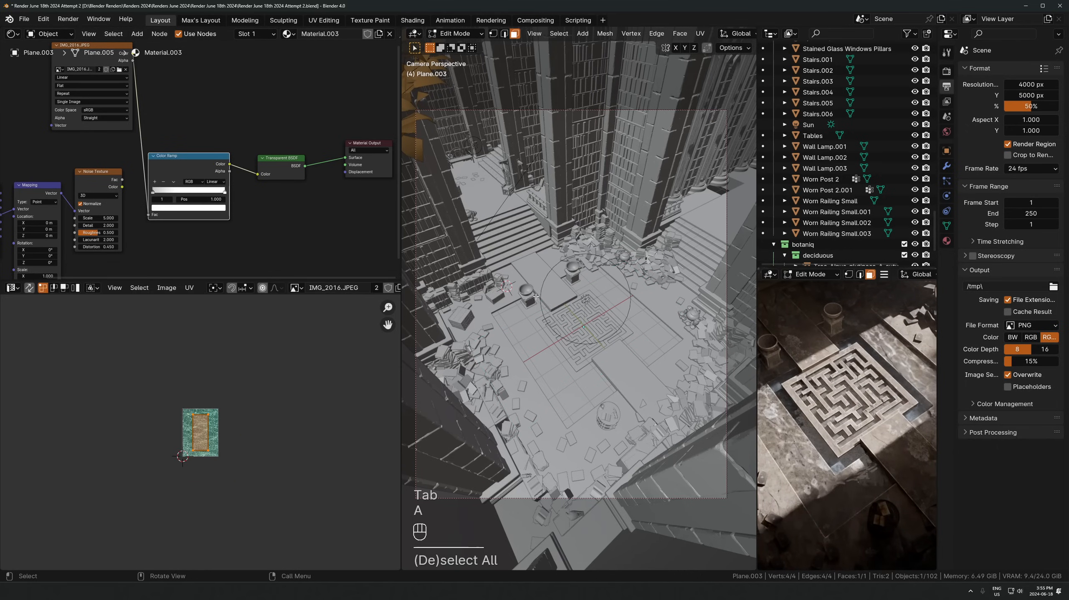
key(u)
click(560, 312)
scroll(307, 475, up, 4)
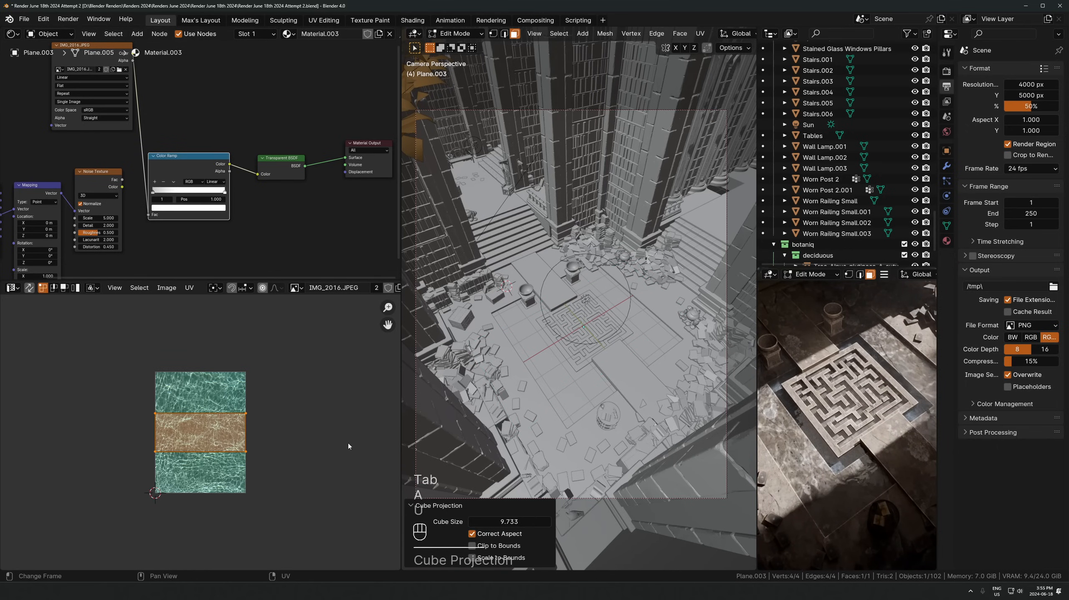
Rotate the plane's UV island 90°, enlarge it to nearly the water photo's height and shift it along X within the photo
text(r90)
click(349, 442)
key(s)
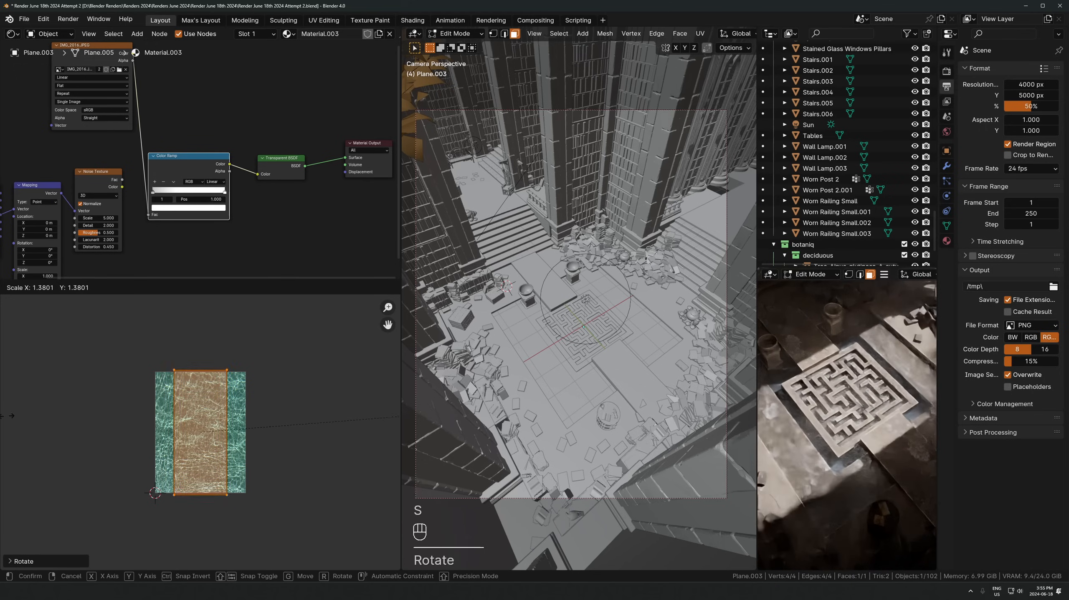
click(385, 425)
key(g)
key(x)
click(371, 425)
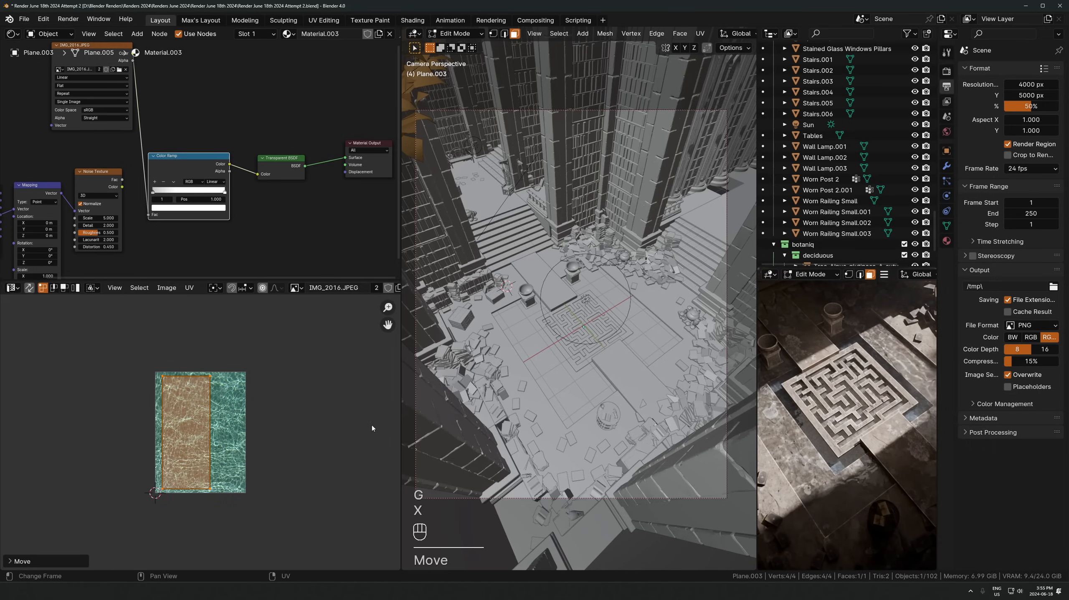
key(Tab)
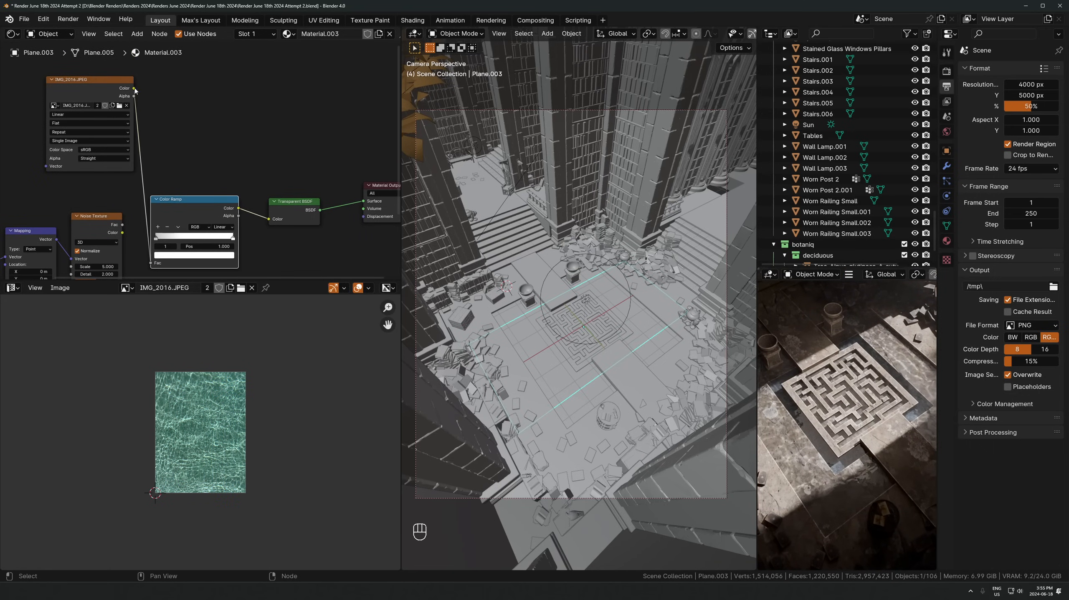
Try linking the IMG_2016.JPEG colour straight to the Transparent BSDF and adding an RGB Curves node
drag(134, 89, 276, 220)
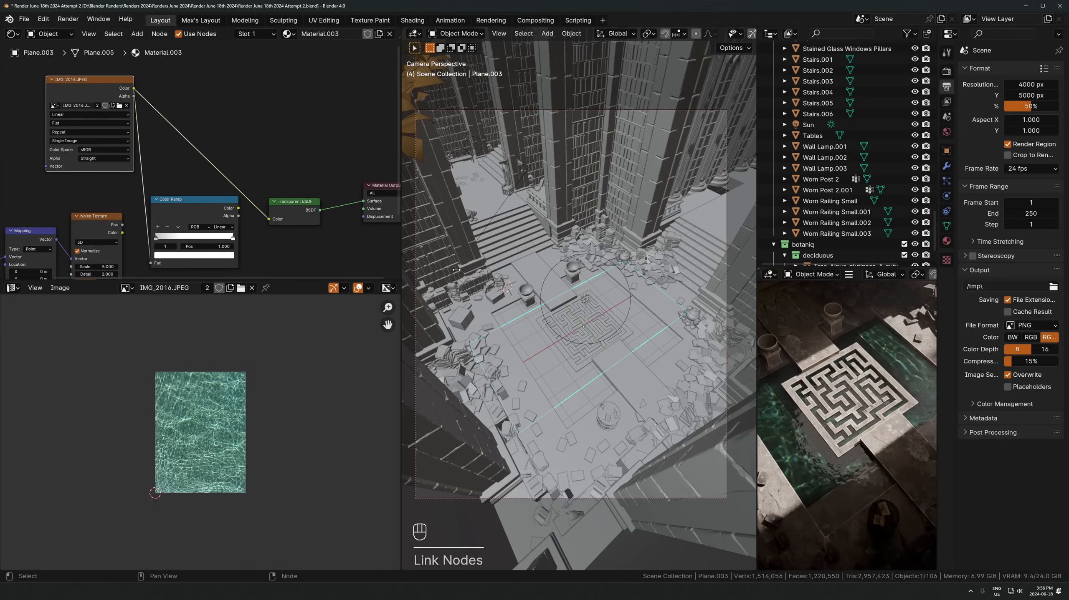
scroll(910, 397, down, 2)
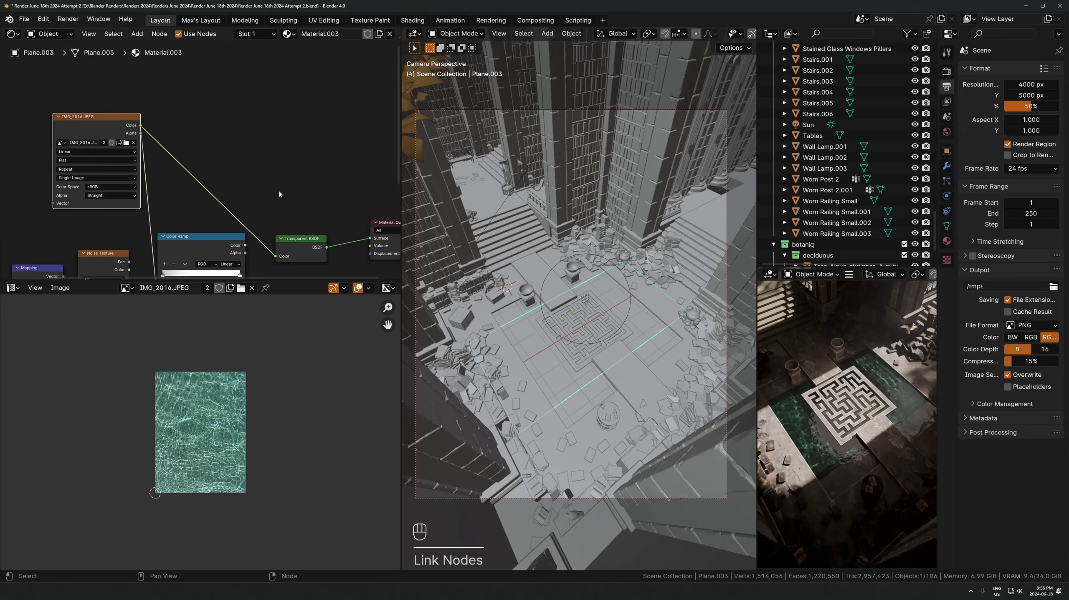
key(shift+a)
text(curves)
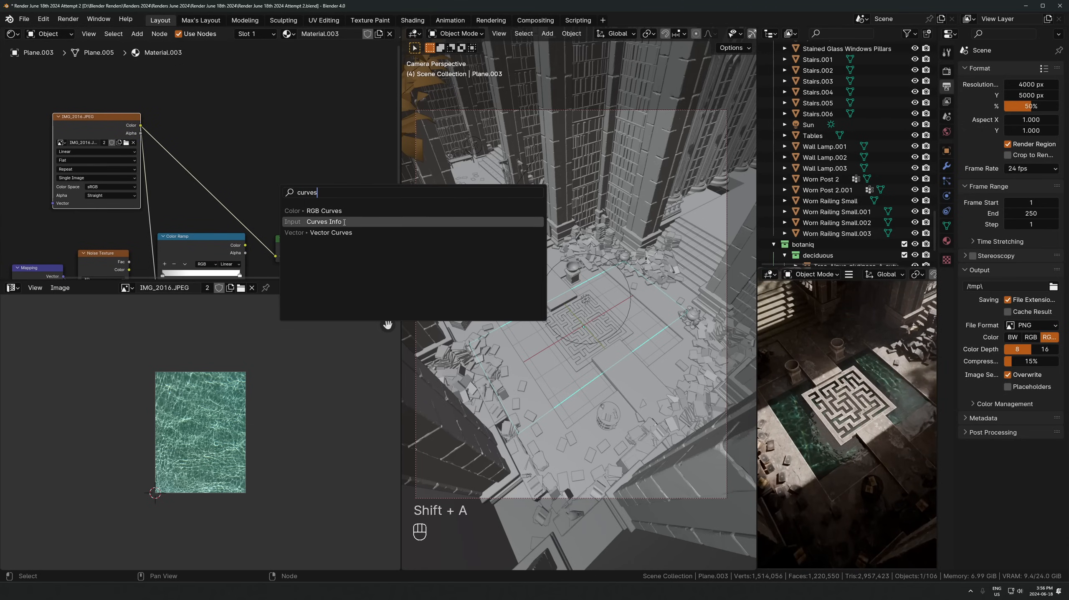
click(294, 211)
click(240, 180)
drag(220, 154, 291, 66)
key(x)
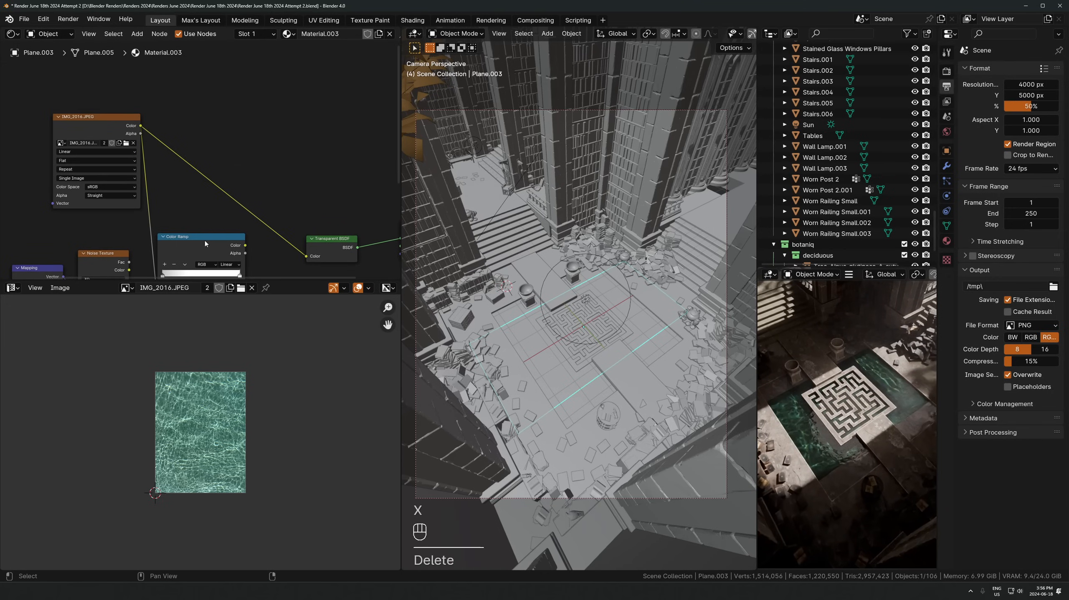
Reinsert the Color Ramp before the Transparent BSDF, with its first stop at 0.066 and its last at 0.798
drag(205, 241, 220, 201)
shift+middle_drag(838, 466, 875, 437)
scroll(214, 253, up, 1)
drag(175, 249, 144, 257)
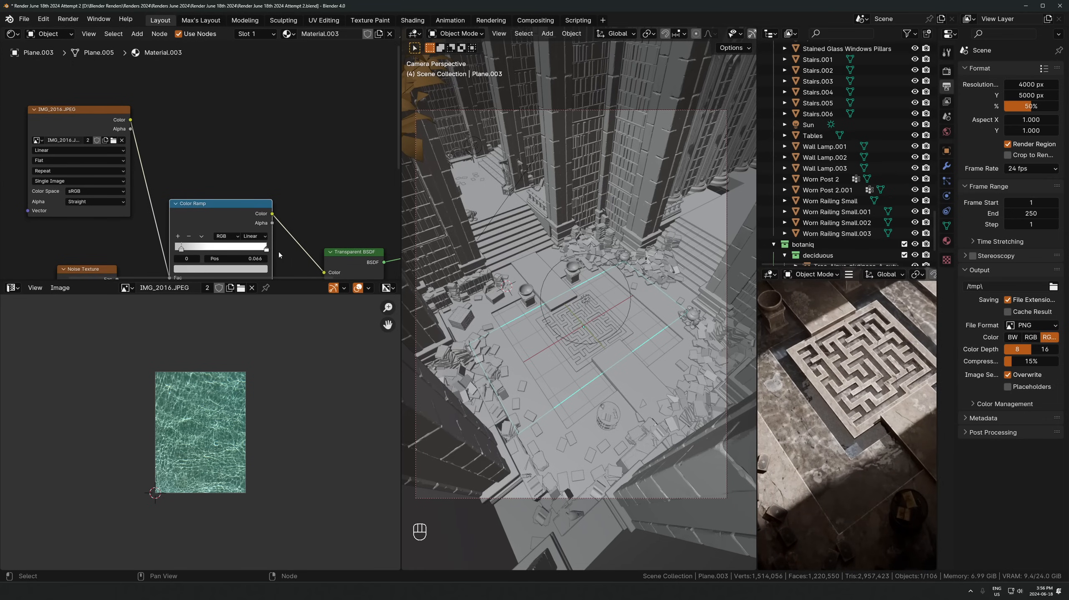
drag(267, 248, 232, 252)
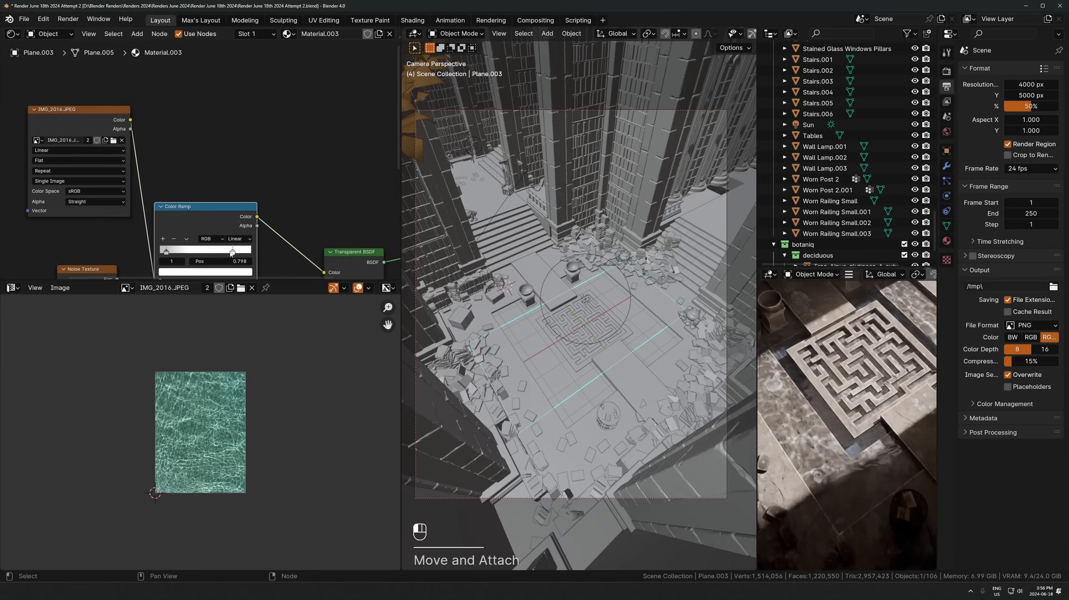
middle_drag(206, 208, 304, 234)
scroll(194, 151, down, 1)
Add Texture Coordinate and Mapping nodes to the IMG_2016.JPEG image texture with Texture Setup
click(194, 150)
key(ctrl+t)
middle_drag(88, 231, 191, 219)
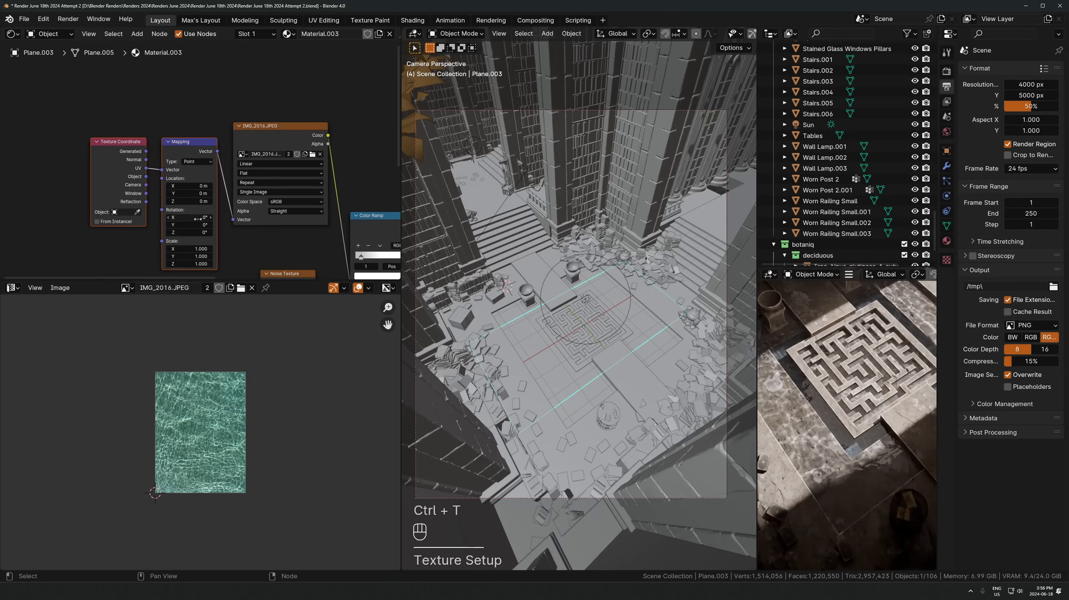
Try stretching the caustics texture with a Mapping Y scale of 3.700, then undo it
mouse_move(190, 256)
mouse_down()
mouse_move(165, 256)
mouse_move(208, 255)
mouse_up()
scroll(885, 411, down, 4)
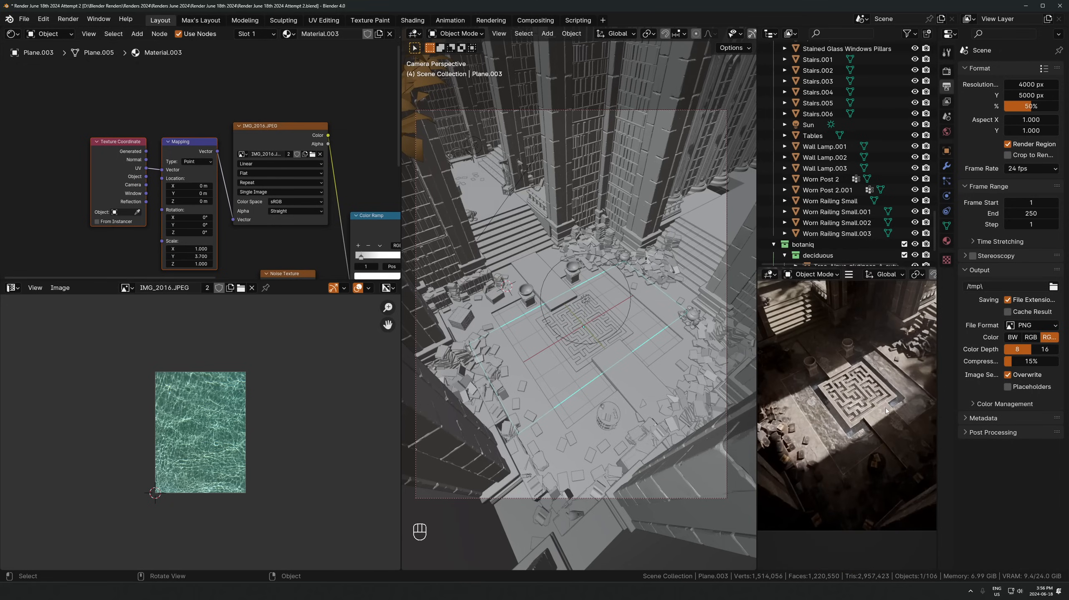
key(ctrl+z)
scroll(887, 377, up, 5)
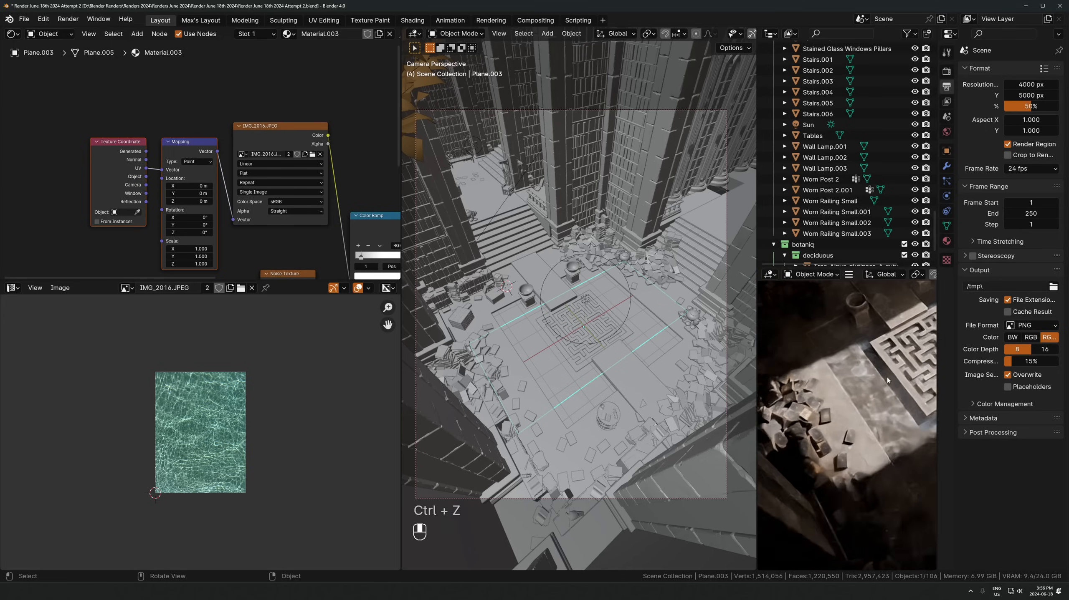
Loop-select the floor plane's faces surrounding the maze and rotate their UVs 90°
click(515, 312)
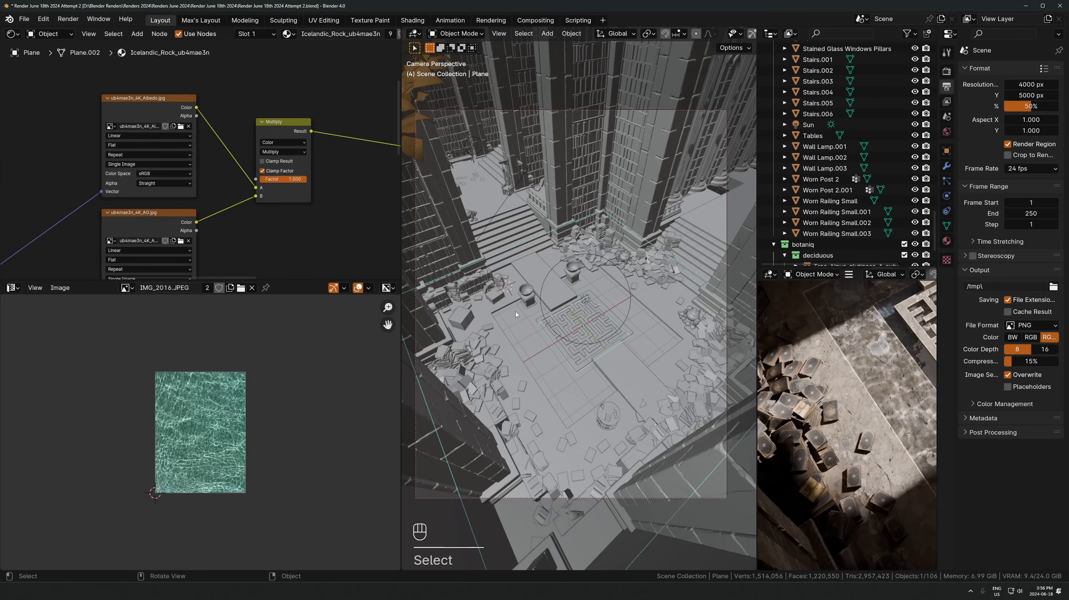
key(Tab)
key(a)
key(alt+z)
key(3)
alt+click(520, 319)
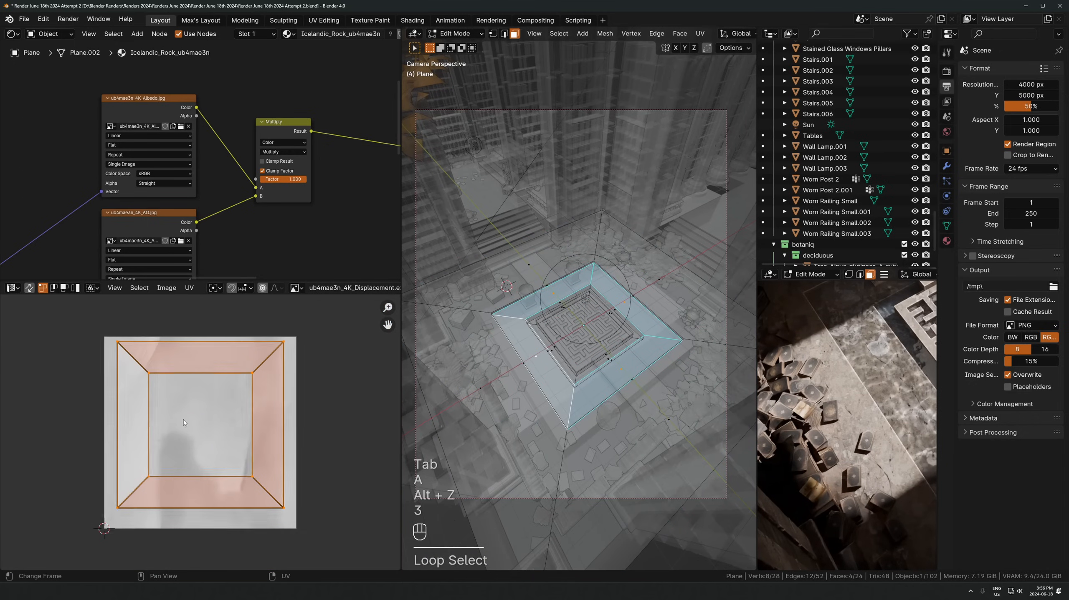
scroll(184, 419, down, 3)
key(r)
key(9)
key(0)
click(269, 386)
scroll(879, 387, down, 5)
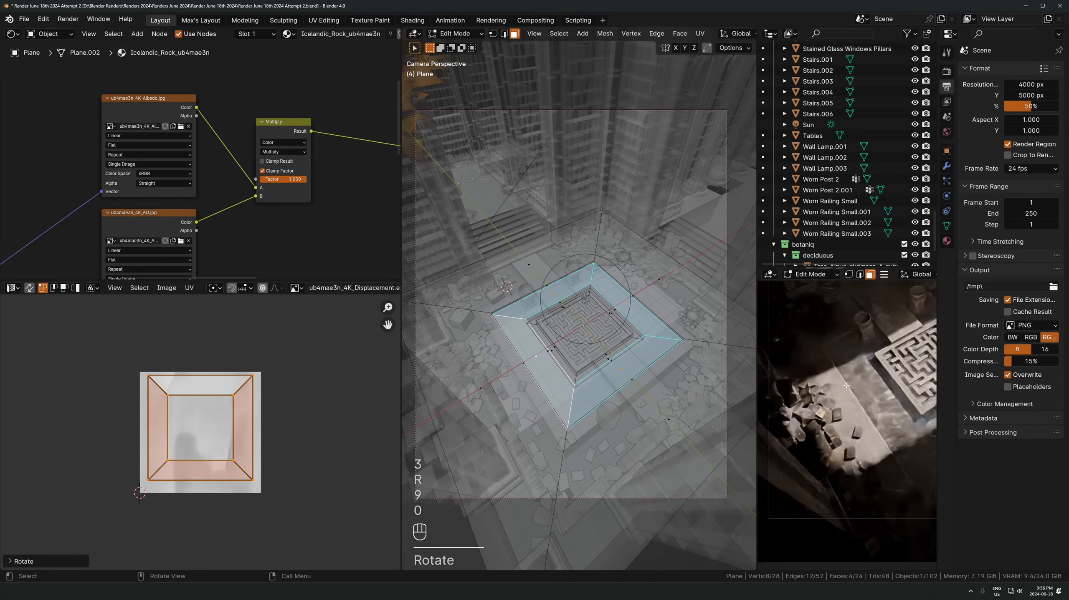
shift+middle_drag(887, 381, 819, 415)
key(Tab)
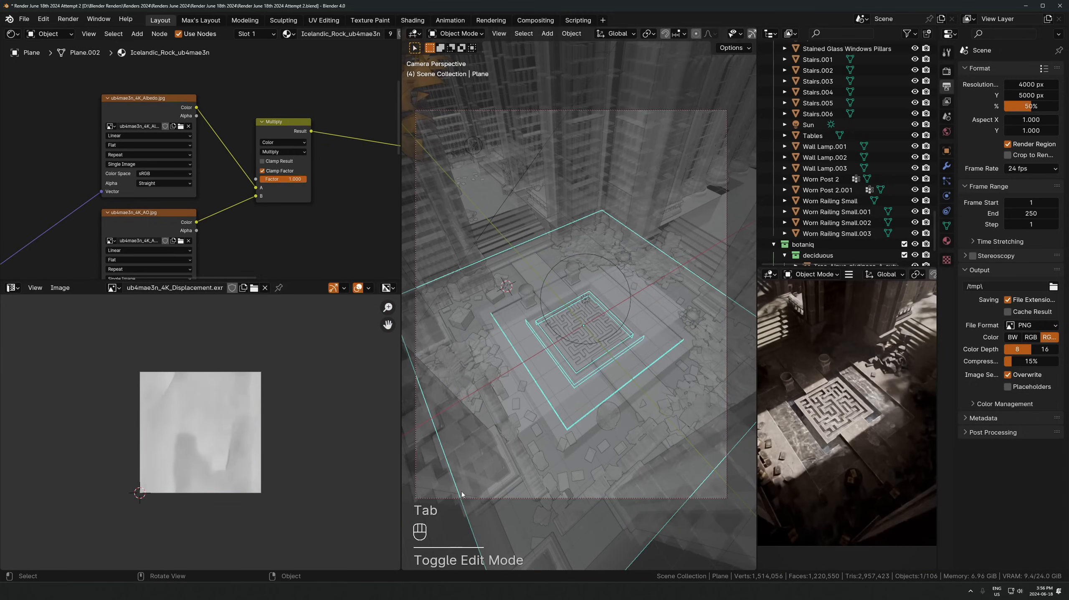
Turn off X-ray and delete both worn posts standing beside the maze
key(KP_0)
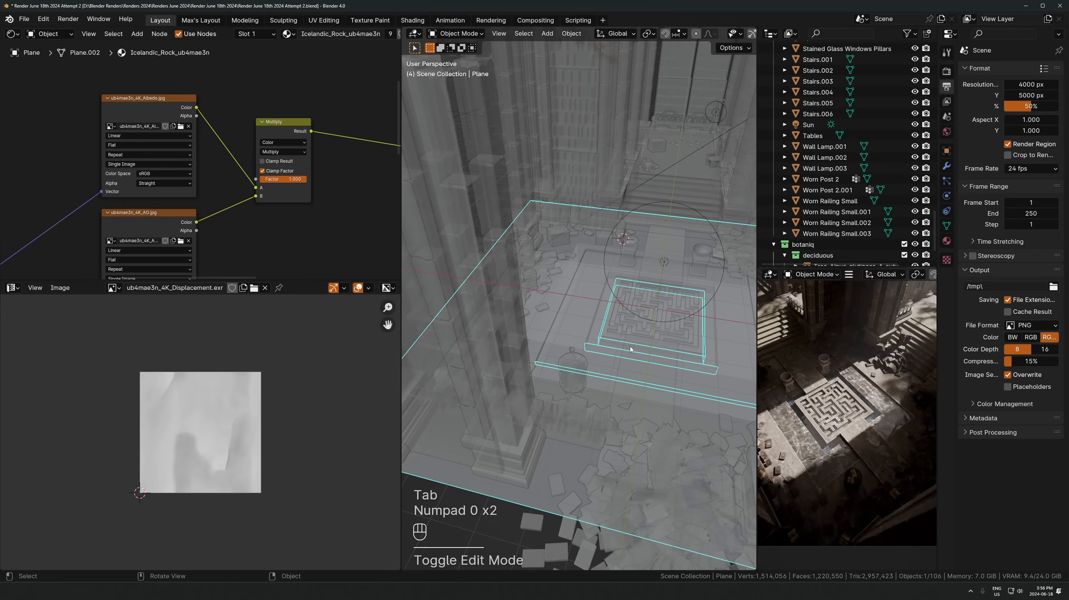
key(KP_0)
key(alt+z)
click(504, 284)
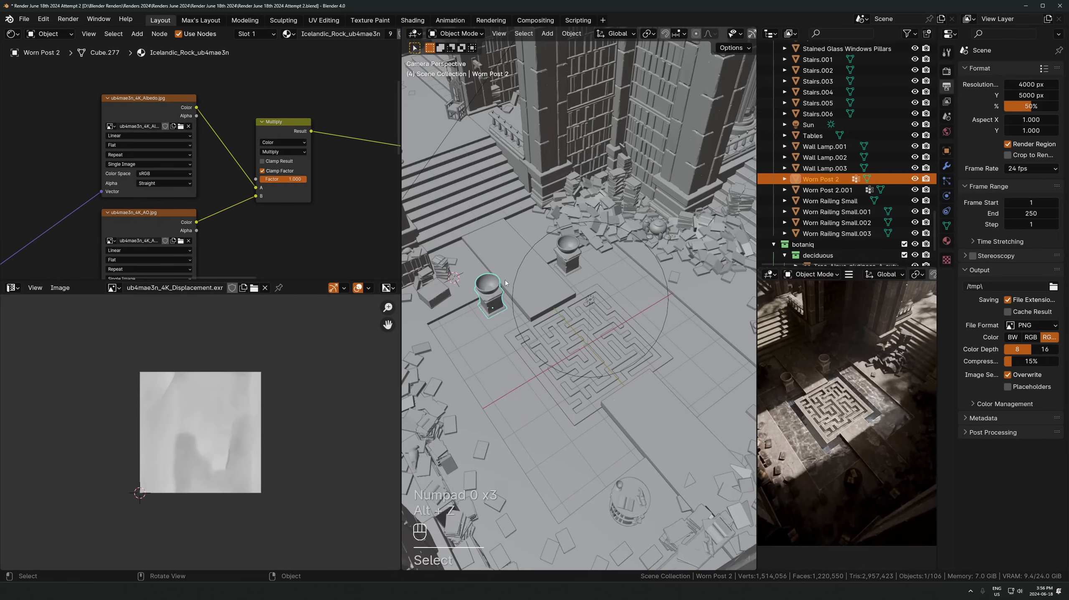
key(x)
click(563, 266)
scroll(550, 336, up, 3)
Select the two raised slabs on opposite sides of the maze and lower them along Z
click(562, 387)
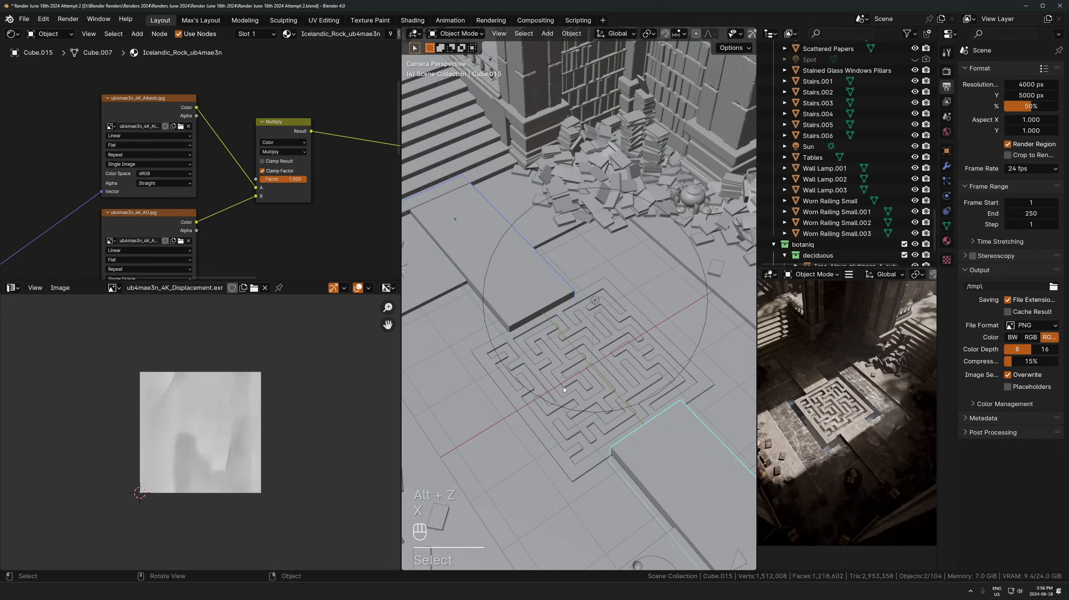
key(KP_Decimal)
key(g)
key(z)
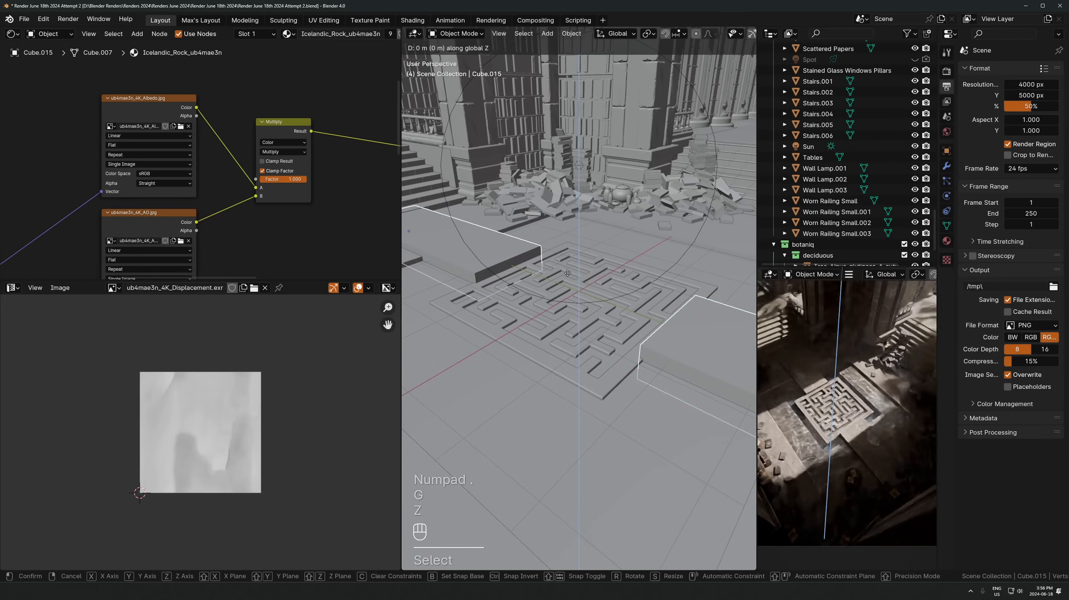
click(554, 319)
middle_drag(555, 319, 606, 326)
scroll(610, 302, down, 3)
Scale the slab's whole mesh in Edit Mode to 0.316 along Y
click(551, 292)
key(Tab)
key(a)
key(s)
key(x)
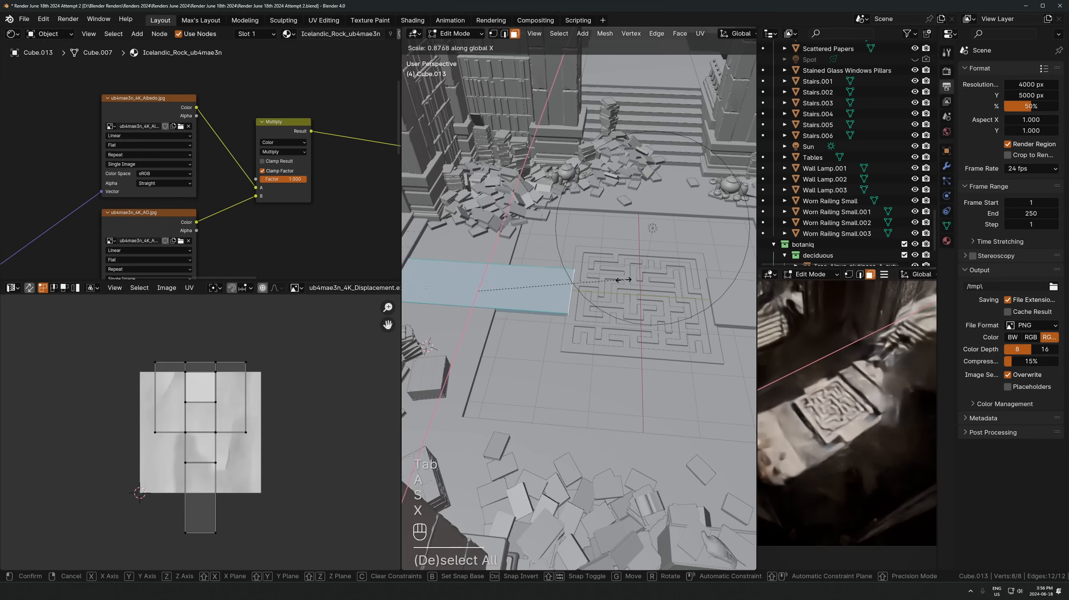
key(Escape)
key(s)
key(y)
click(530, 271)
Move the shortened slab mesh -1.4502 m along Y and scale it uniformly to 0.870
key(g)
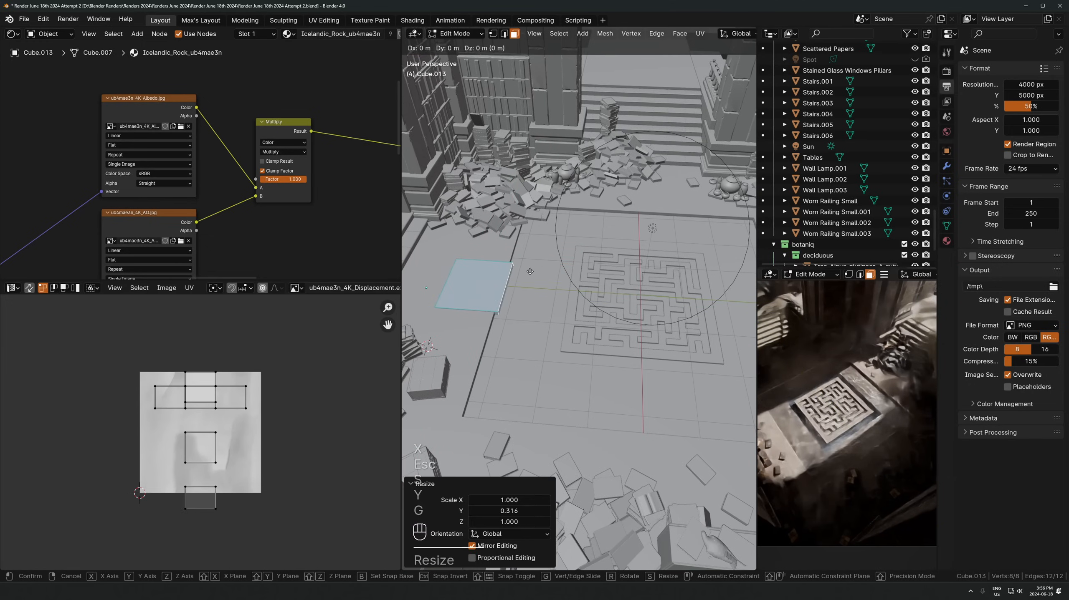
key(y)
click(588, 291)
key(s)
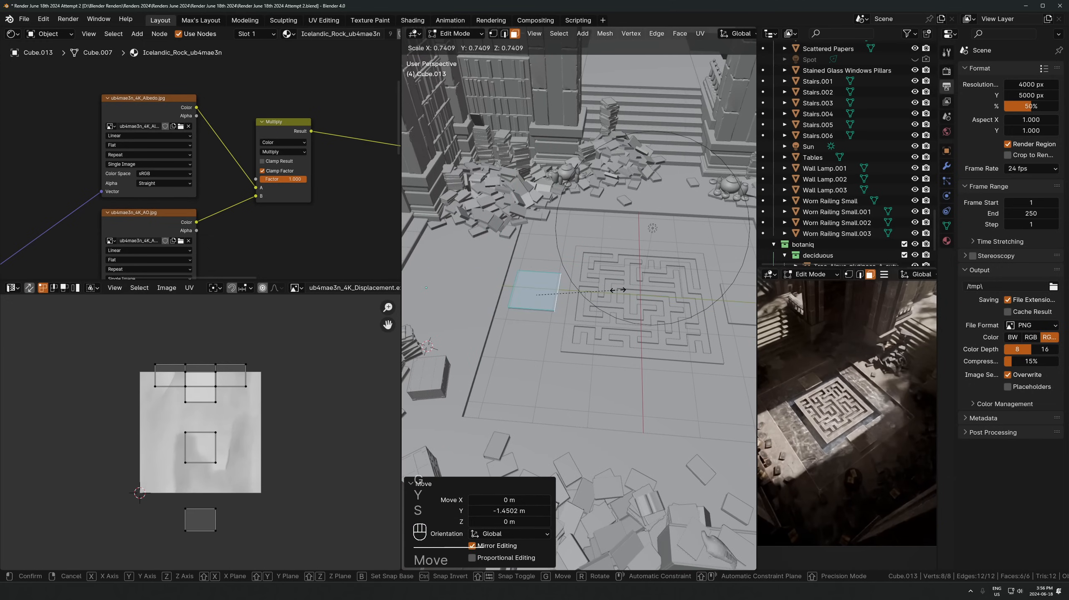
click(593, 307)
Extend the block downward by moving its bottom face -0.5828 m along Z in X-ray view
key(alt+z)
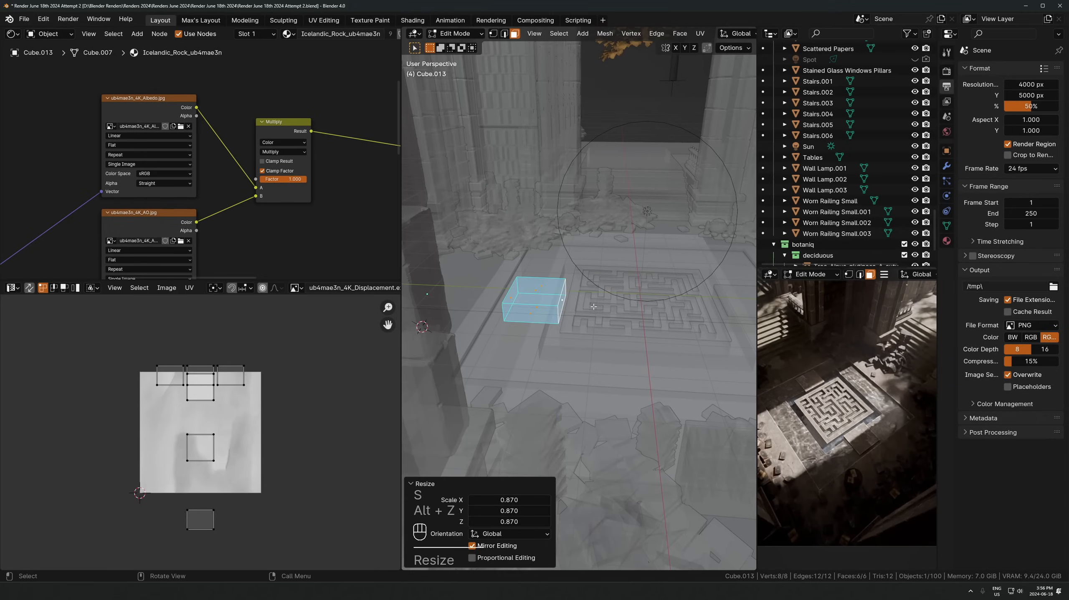
click(538, 315)
key(g)
key(z)
click(543, 337)
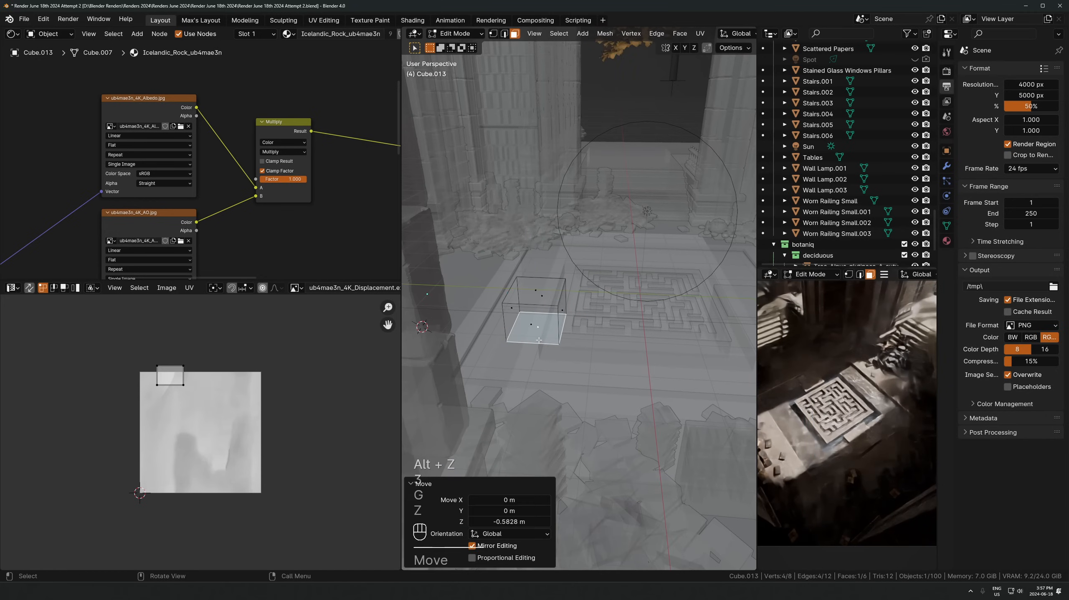
Scale the whole block mesh to 0.742 in X and Y only and leave Edit Mode
key(alt+z)
key(a)
key(s)
key(shift+z)
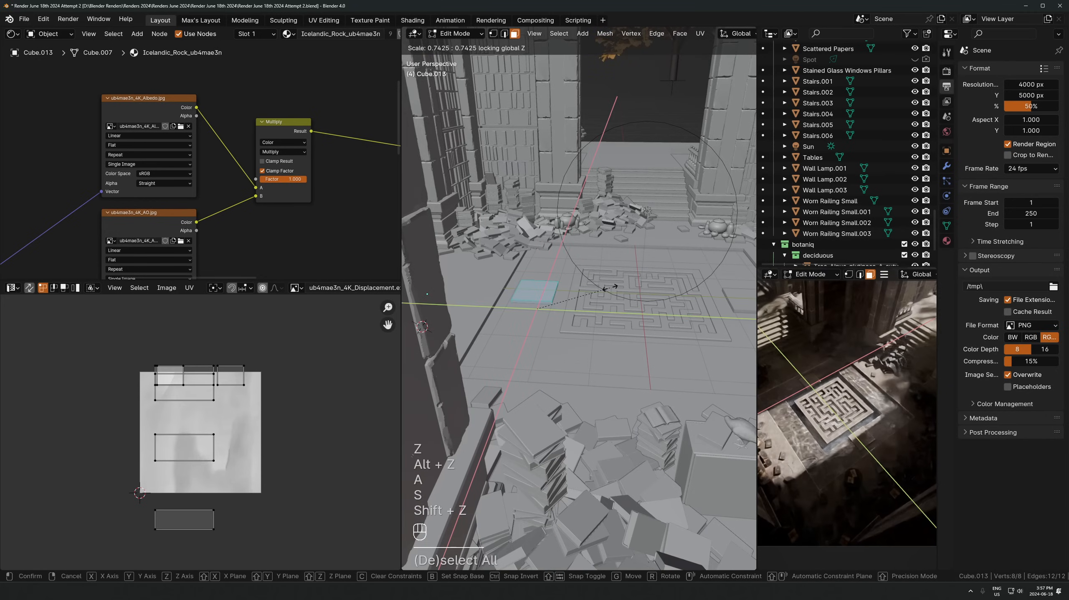
click(610, 289)
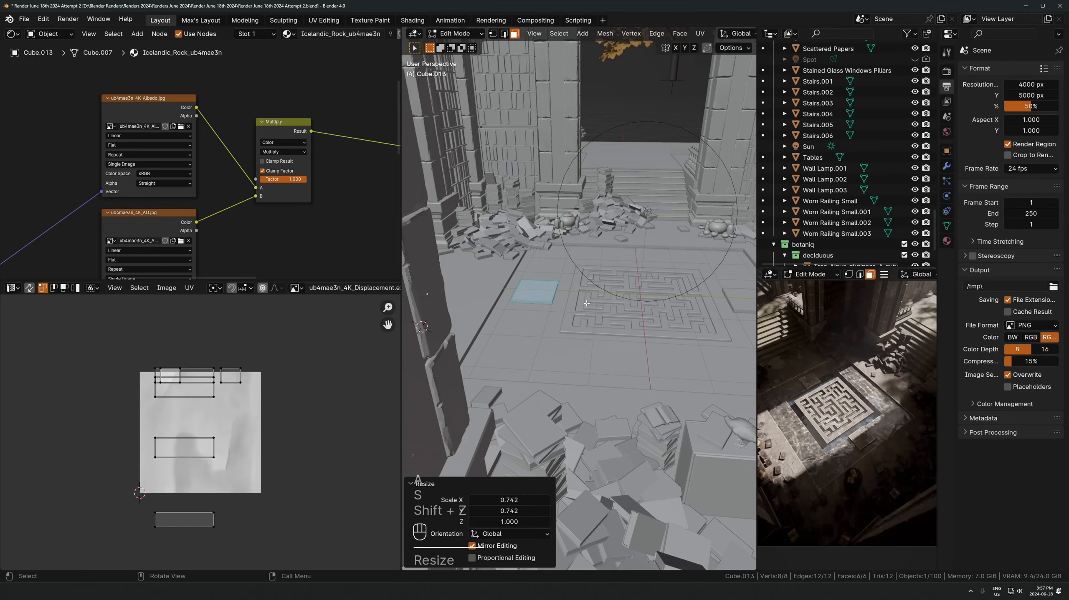
key(Tab)
Set the pivot point to the 3D Cursor and make linked duplicates of both blocks
middle_drag(610, 289, 621, 407)
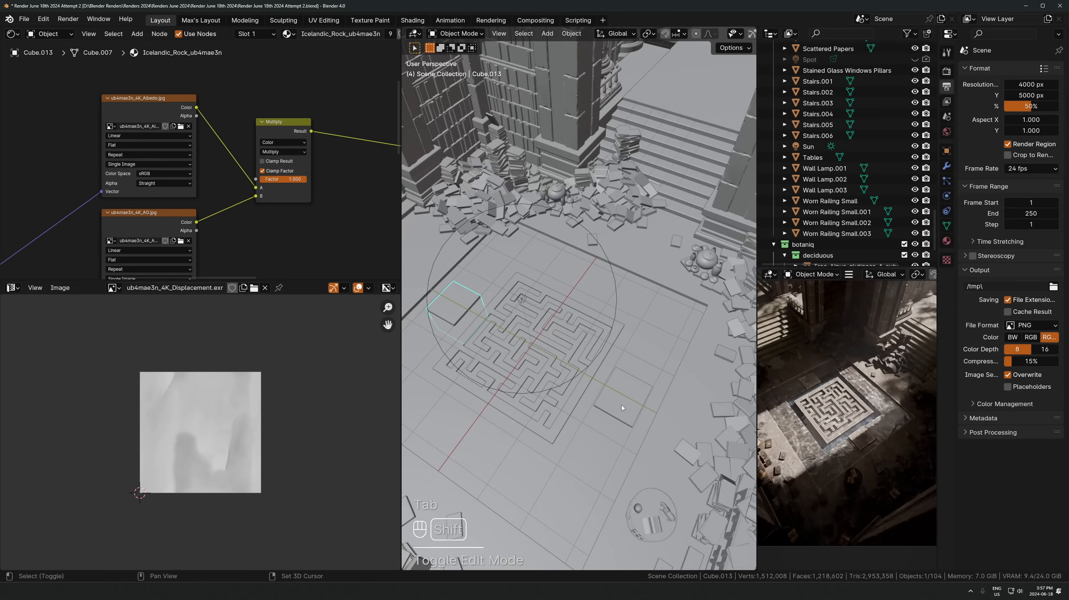
click(648, 34)
click(664, 73)
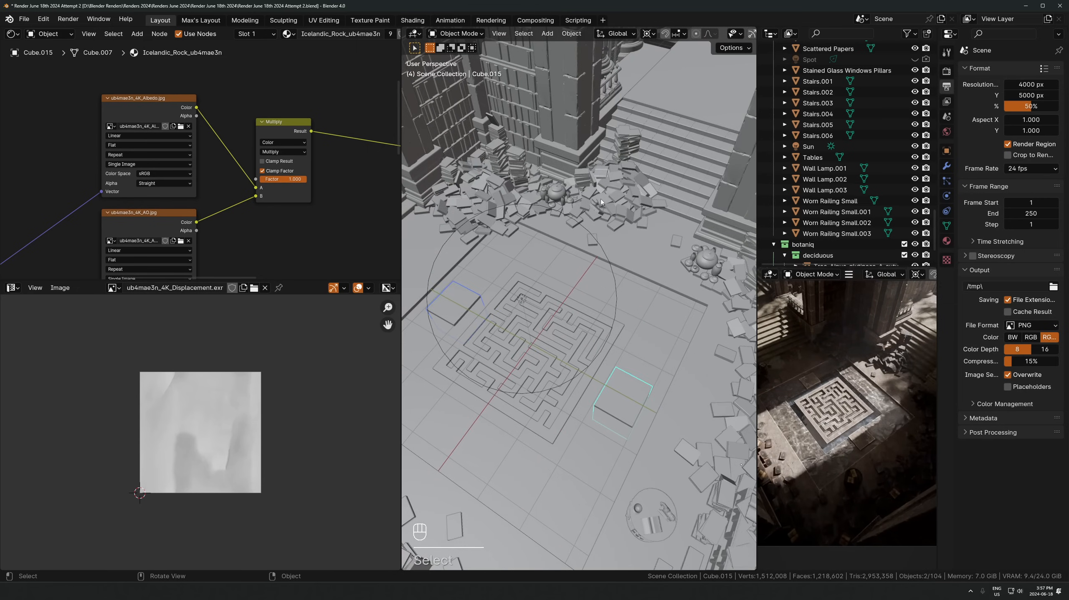
key(alt+d)
key(r)
key(z)
key(9)
key(0)
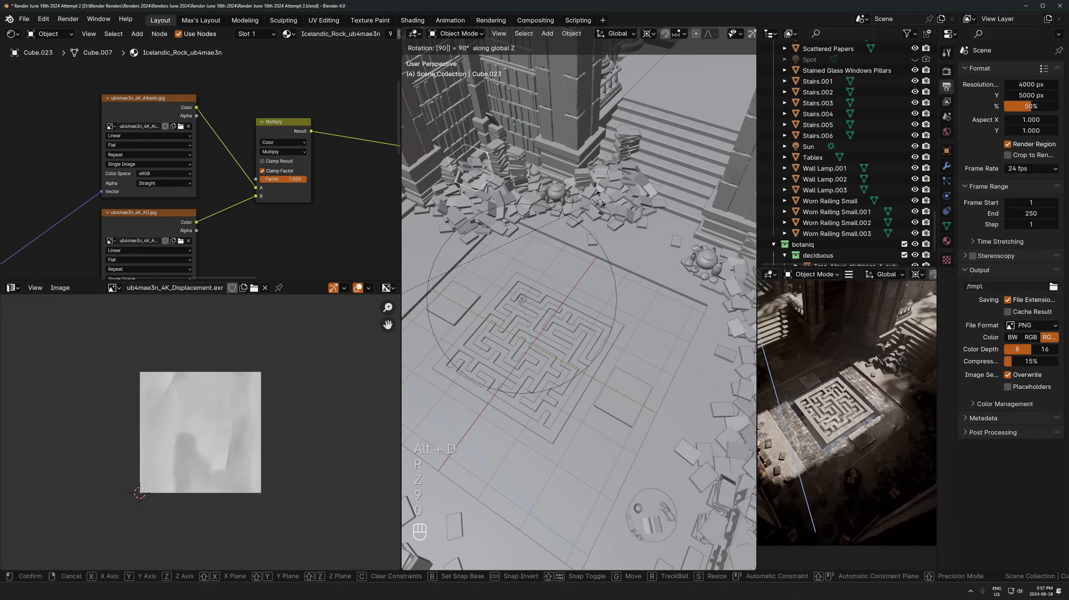
key(Escape)
Snap the 3D cursor to the world origin and rotate the two duplicated blocks 90° around Z
key(shift+s)
click(541, 246)
key(r)
key(z)
key(9)
key(0)
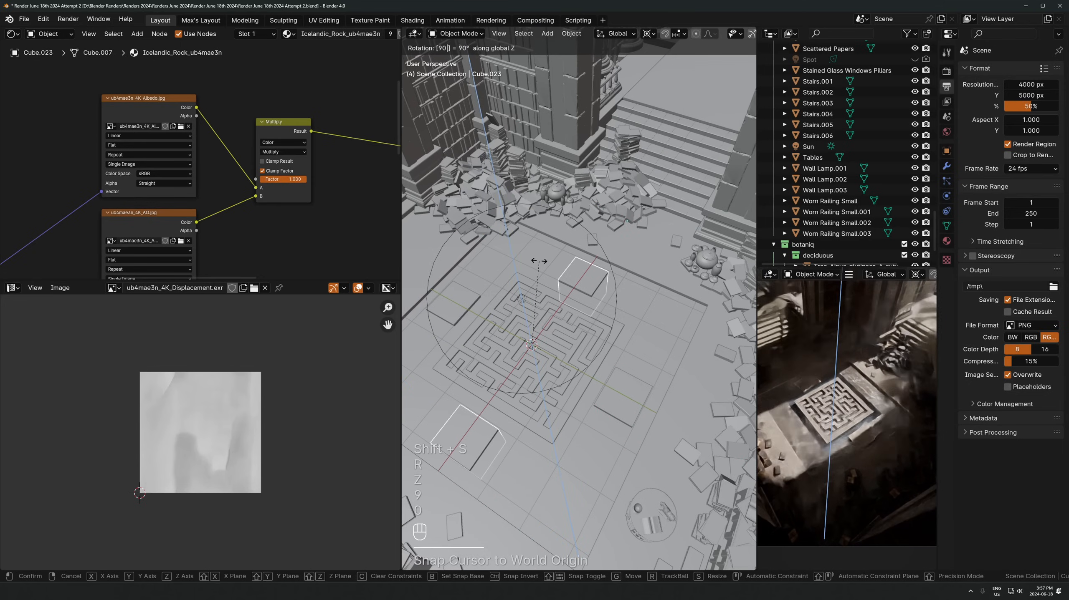
click(595, 394)
key(Tab)
key(Tab)
Select all four blocks around the maze and scale them by 1.013 about the 3D cursor, excluding Z
middle_drag(595, 394, 576, 275)
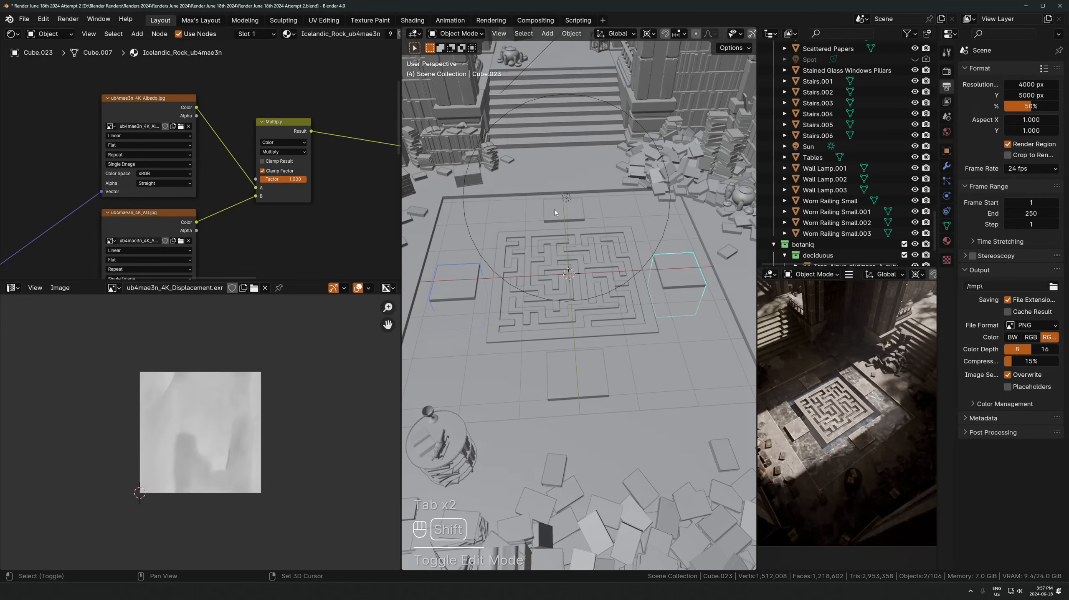
shift+click(575, 389)
key(f)
key(s)
key(shift+z)
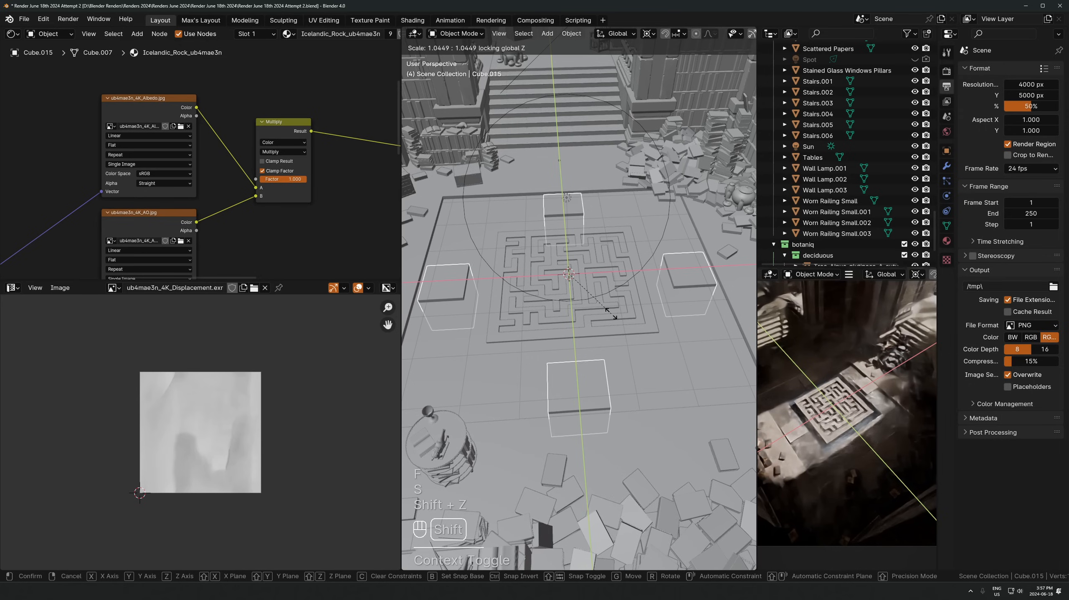
key(Escape)
key(s)
key(shift+z)
click(693, 317)
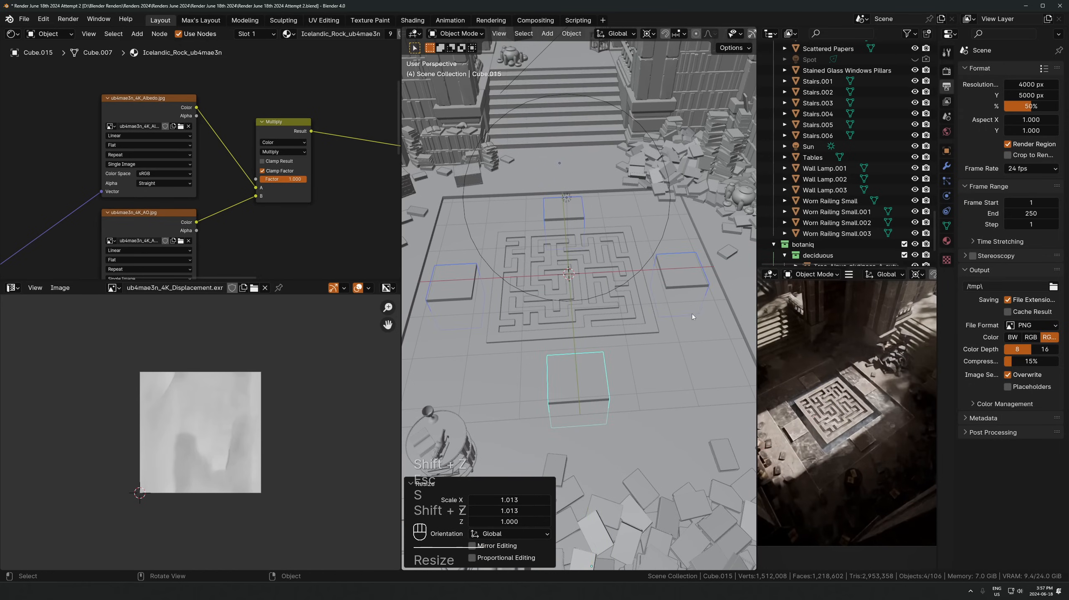
key(f)
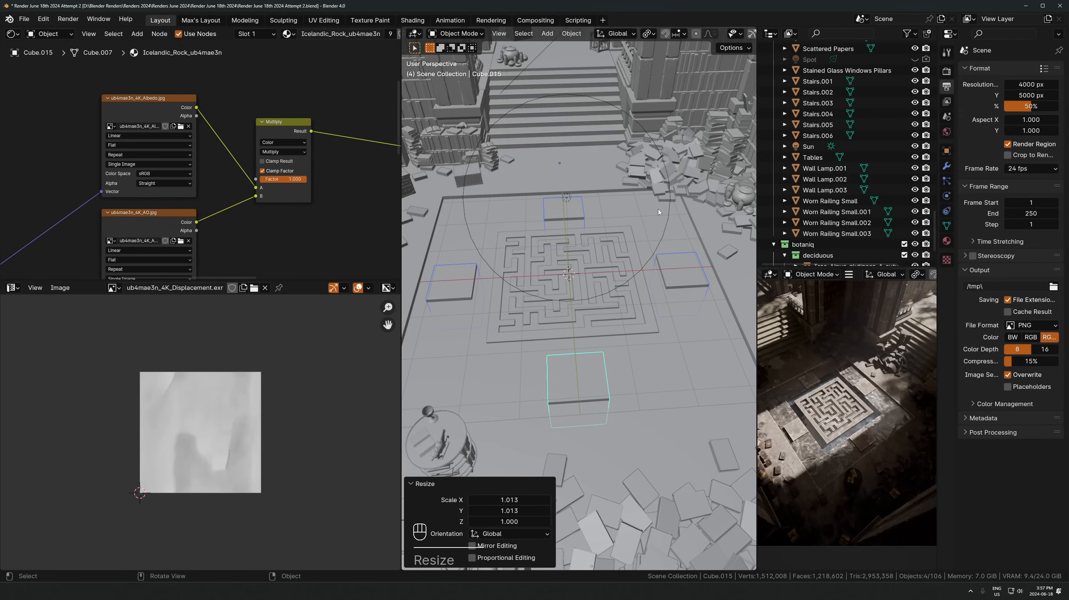
key(s)
key(shift+z)
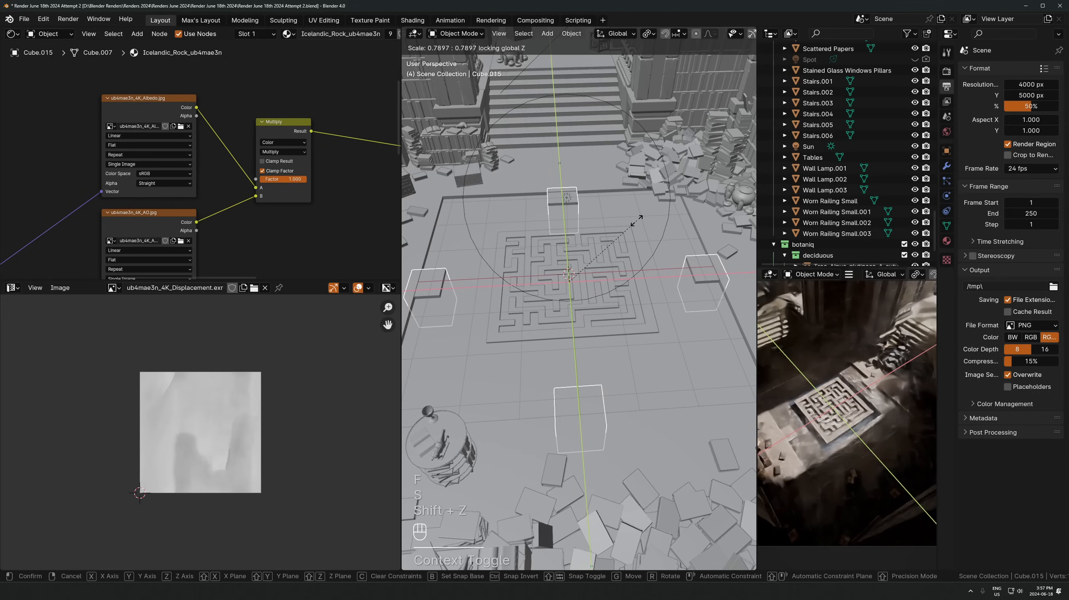
key(Escape)
Apply the scale of the four stone blocks and set their origins to geometry
key(ctrl+a)
click(639, 220)
key(q)
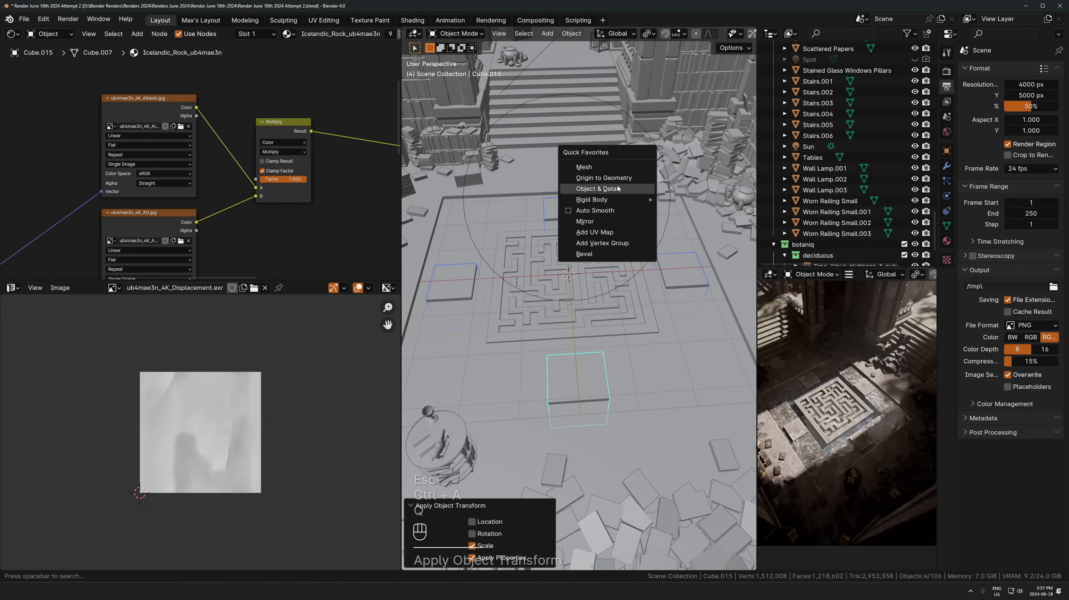
click(603, 178)
Shrink each of the four blocks around its own origin in X and Y only
key(s)
key(shift+z)
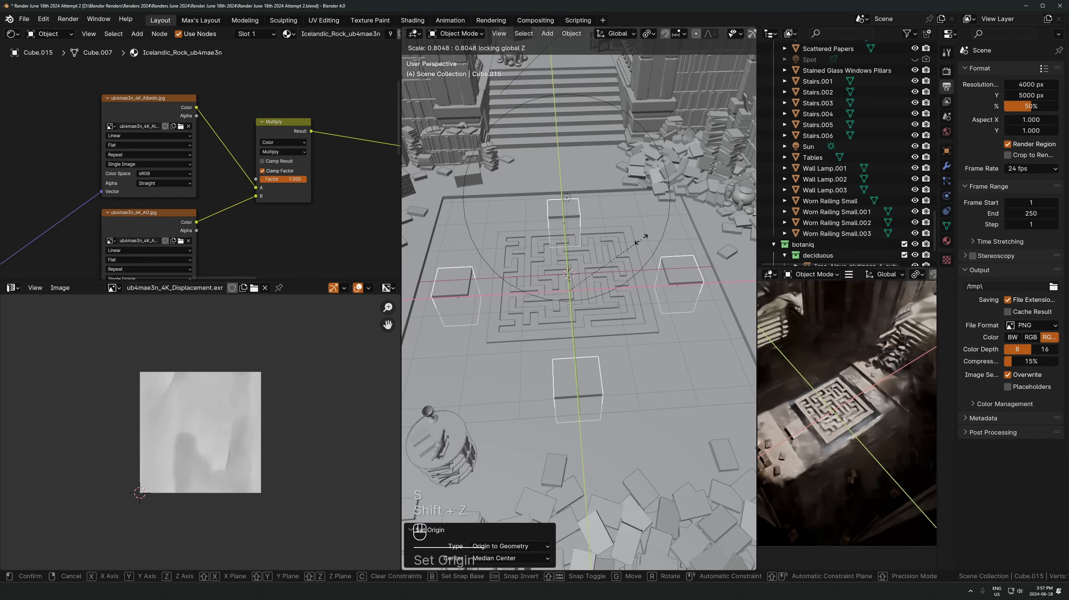
click(660, 241)
Set the pivot to Median Point and spread the four blocks outward with a locations-only scale of 1.046, excluding Z
key(f)
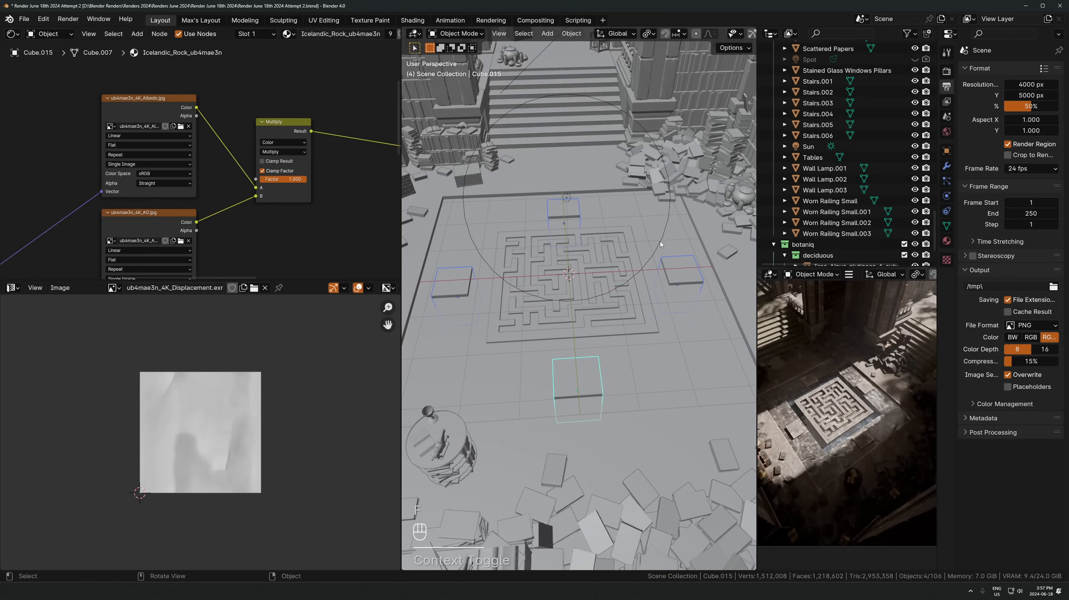
click(648, 34)
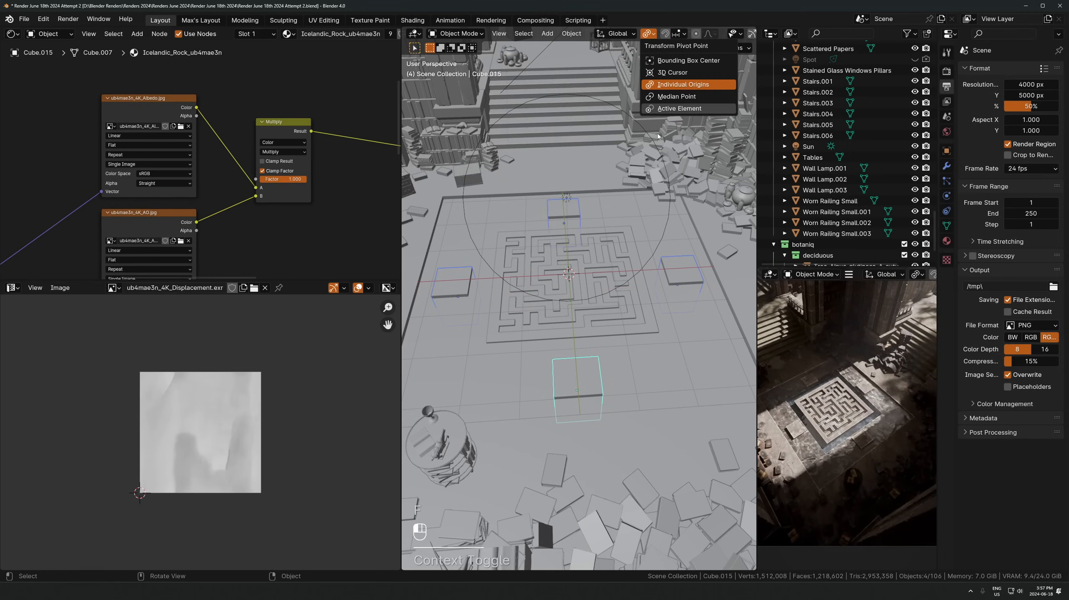
click(666, 100)
click(746, 46)
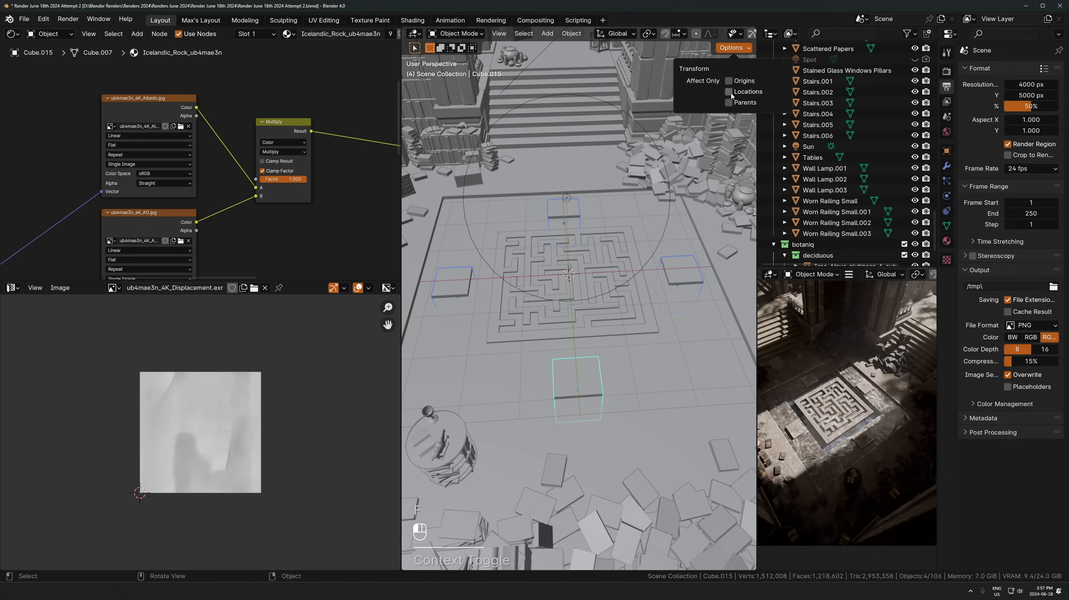
key(s)
key(shift+z)
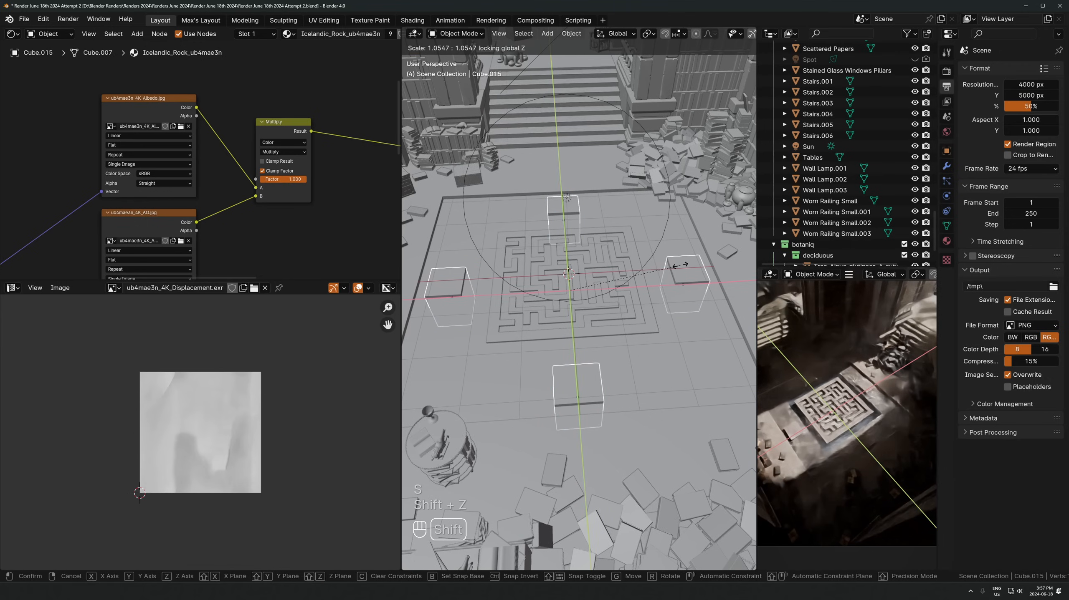
click(650, 420)
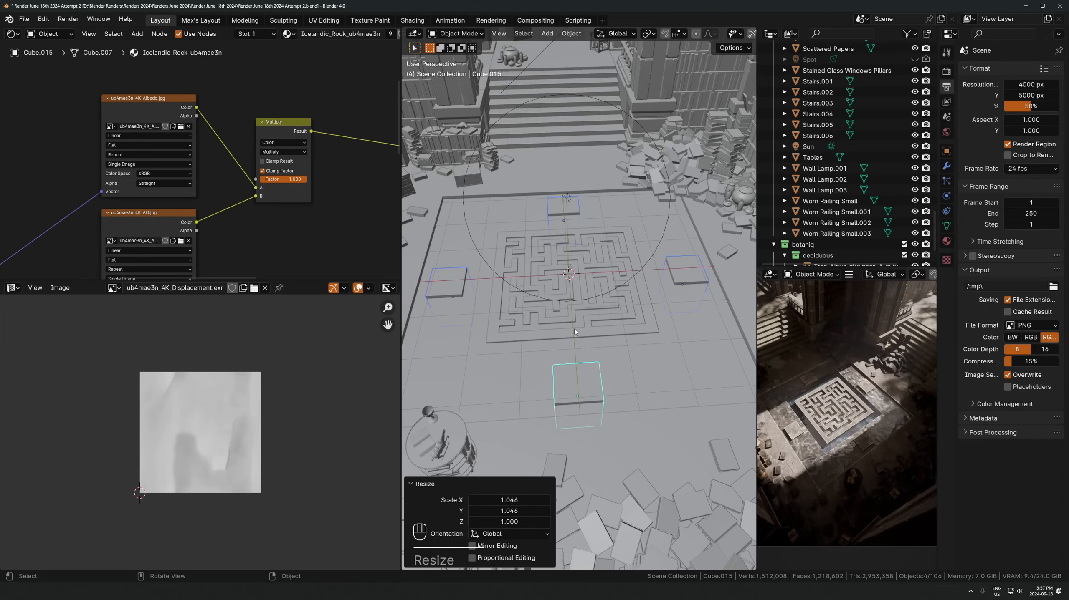
Copy the maze plane's modifiers to the four blocks and show the front block's Bevel modifier settings
shift+click(545, 339)
key(ctrl+l)
click(545, 340)
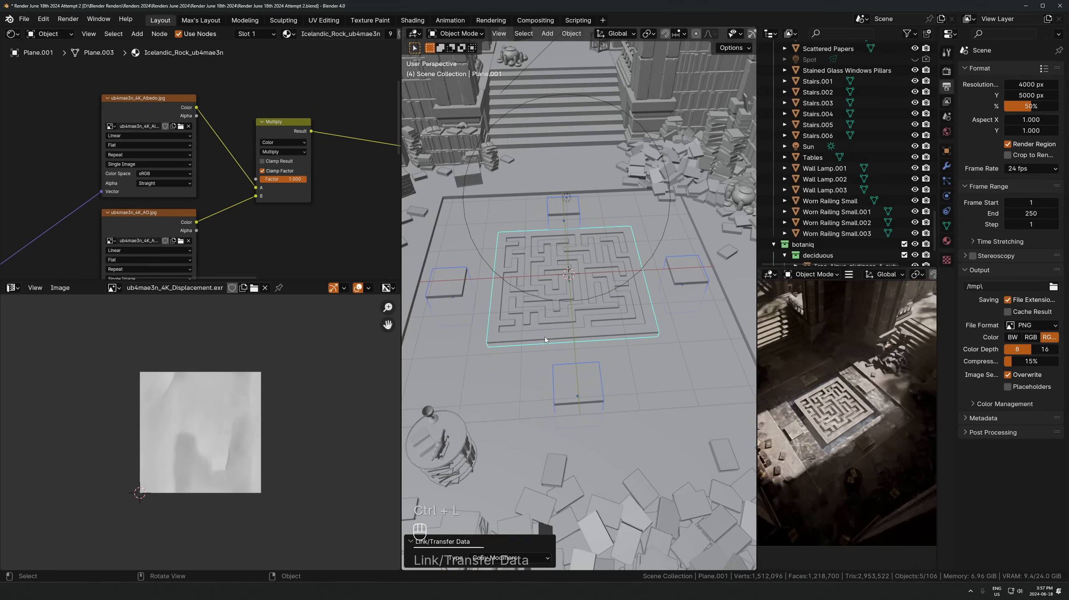
scroll(544, 340, up, 1)
click(588, 394)
click(947, 166)
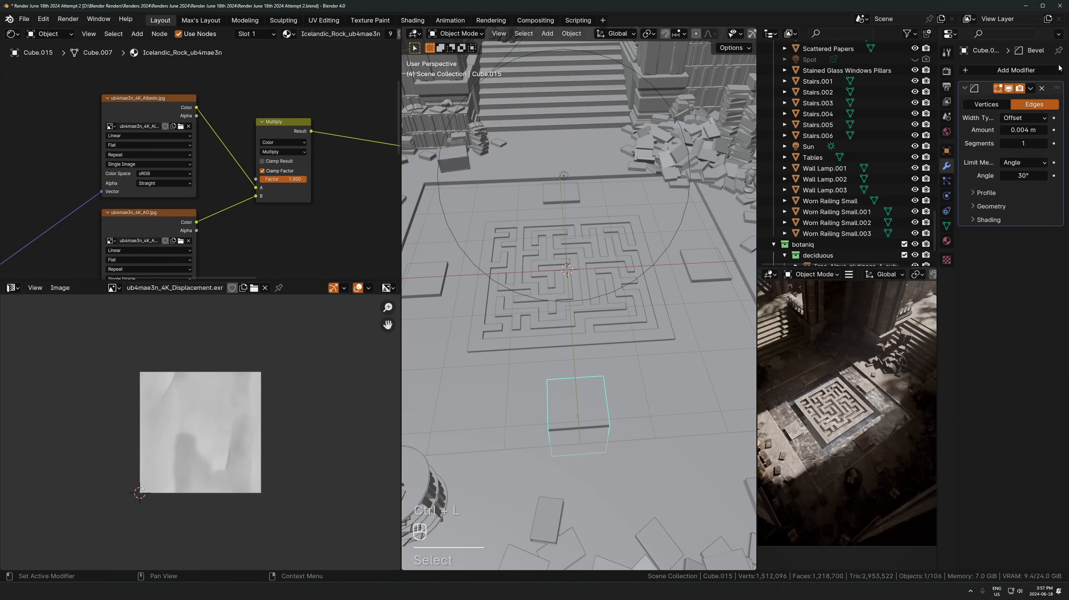
scroll(604, 245, up, 1)
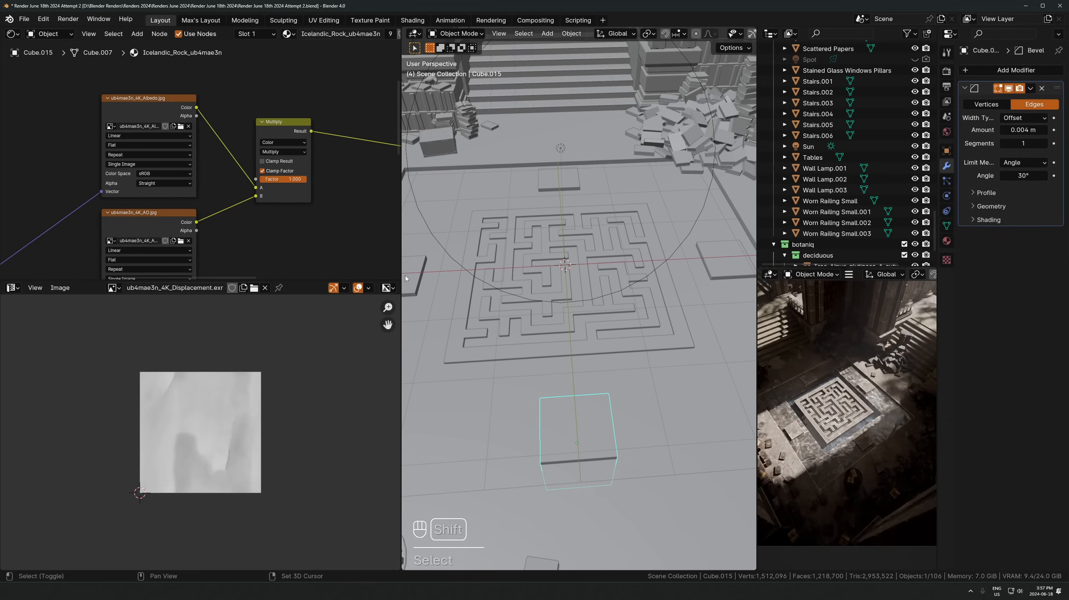
Select all four blocks, apply their scale and check their bevelled edges in the rendered preview
shift+click(708, 248)
key(ctrl+a)
click(710, 269)
scroll(710, 496, up, 3)
shift+middle_drag(723, 551, 730, 426)
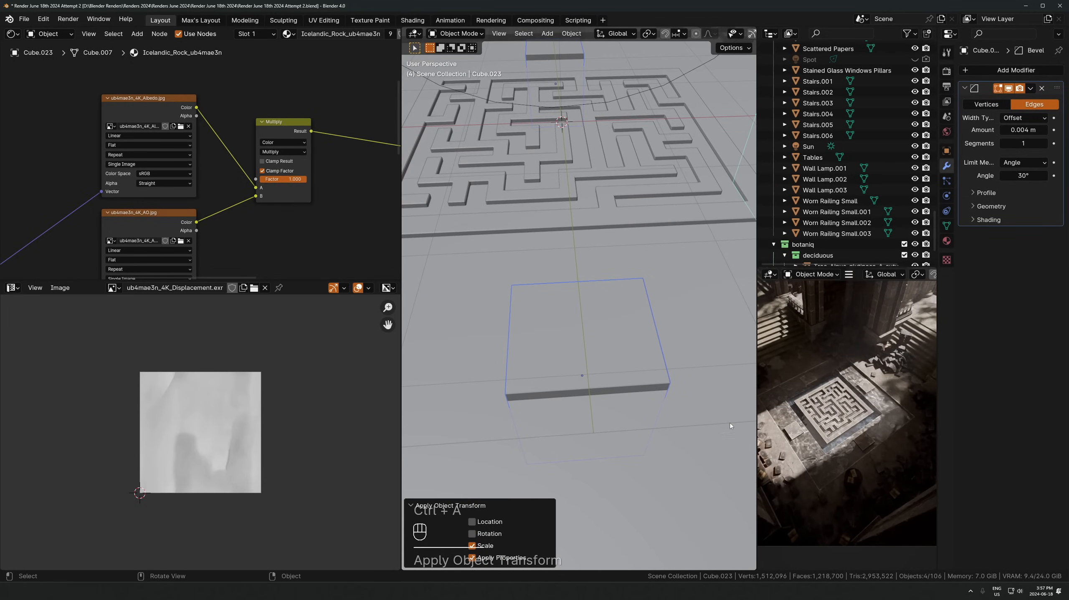
scroll(915, 444, down, 2)
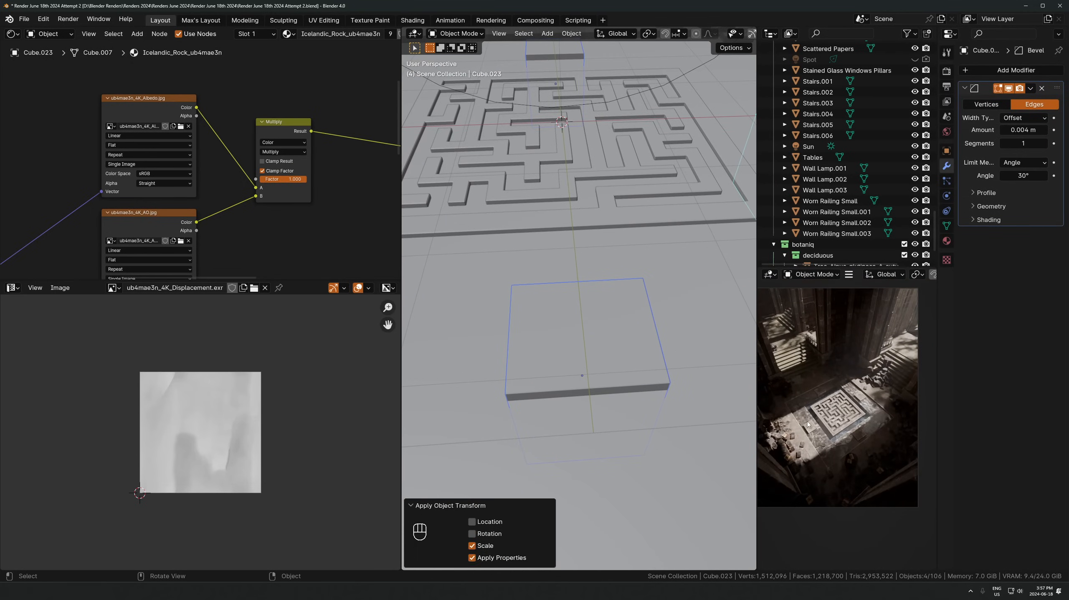
scroll(917, 452, up, 4)
shift+middle_drag(895, 468, 824, 411)
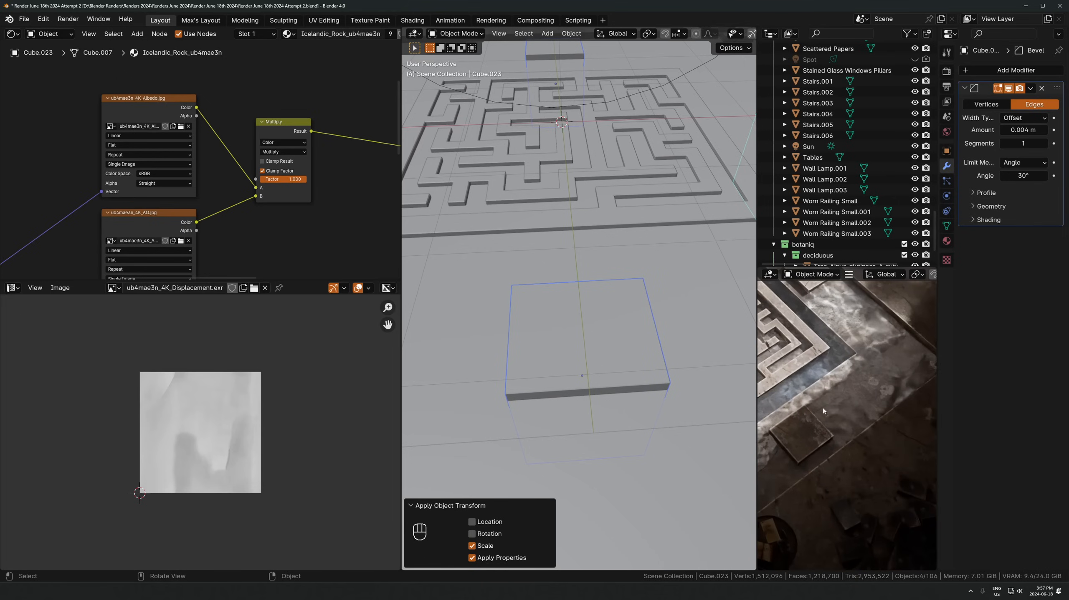
scroll(857, 373, down, 5)
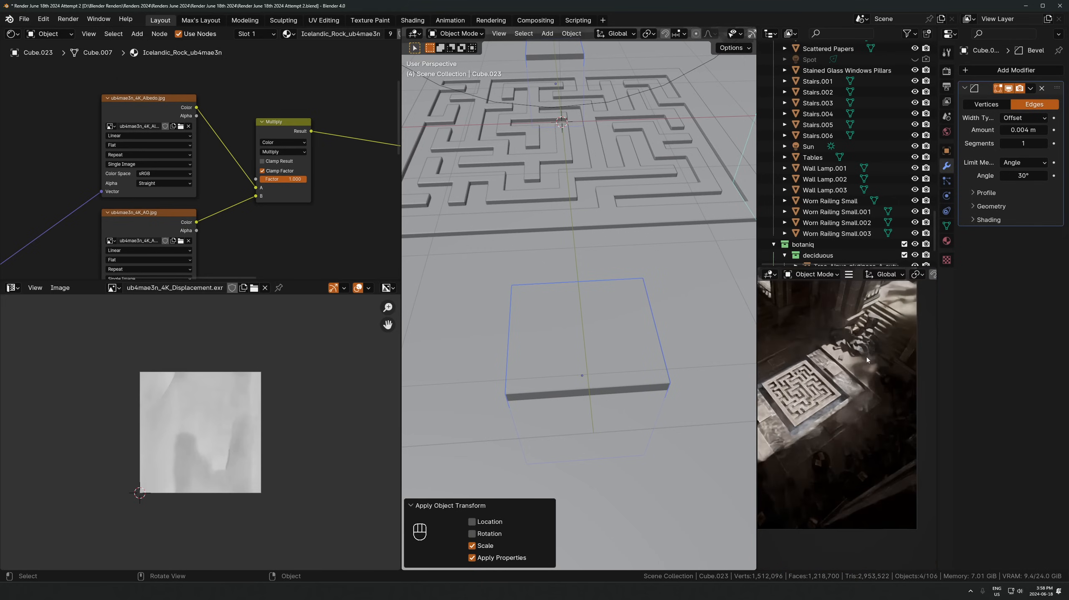
shift+middle_drag(867, 358, 937, 438)
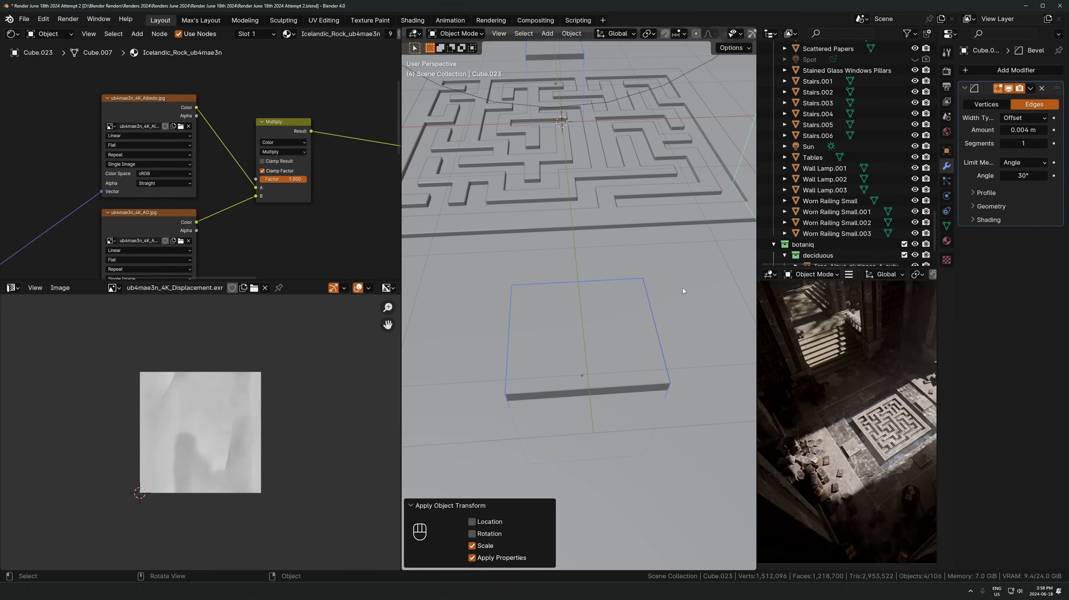
Switch to the camera view, select the cube volume around the maze and bring its material's volume nodes into view
key(KP_0)
click(559, 290)
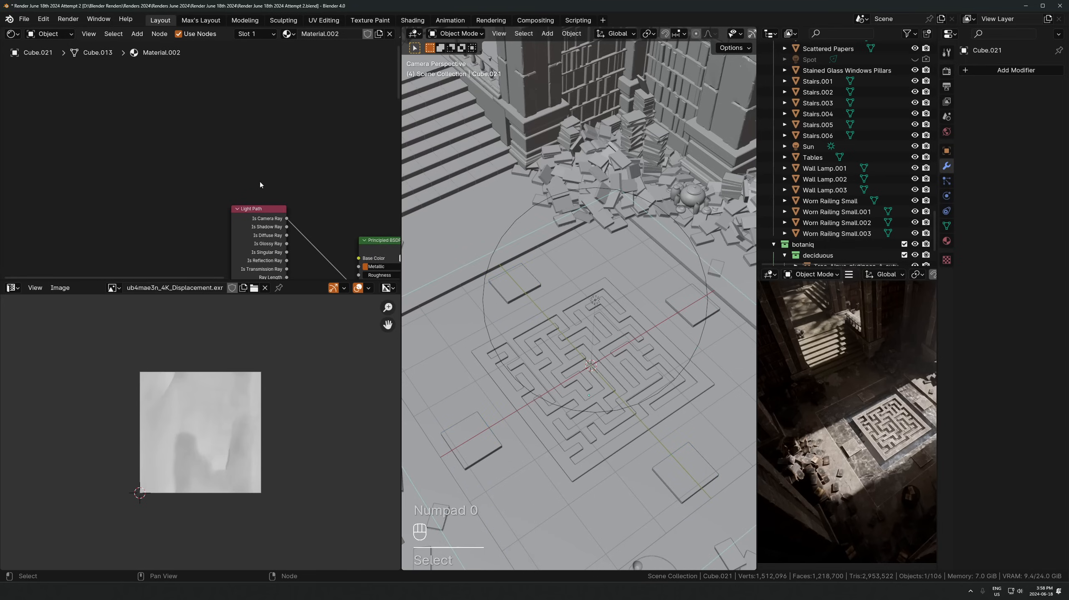
middle_drag(260, 185, 45, 103)
middle_drag(313, 253, 261, 126)
scroll(261, 126, up, 2)
middle_drag(286, 219, 305, 126)
middle_drag(327, 236, 290, 230)
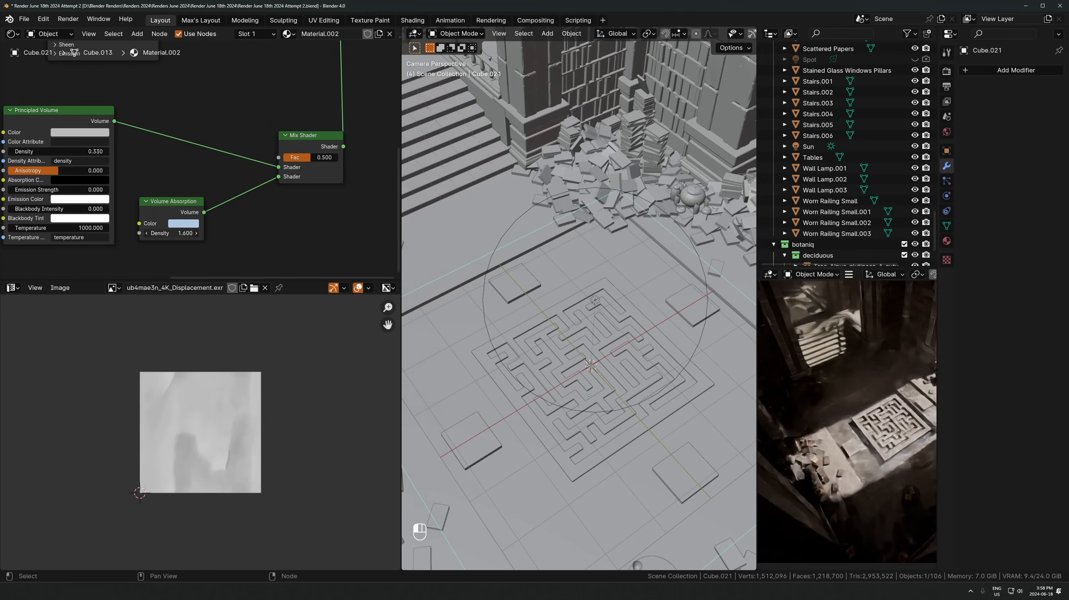
Try a pale blue tint as the Principled Volume colour of the cube's material
middle_drag(94, 124, 191, 208)
click(173, 216)
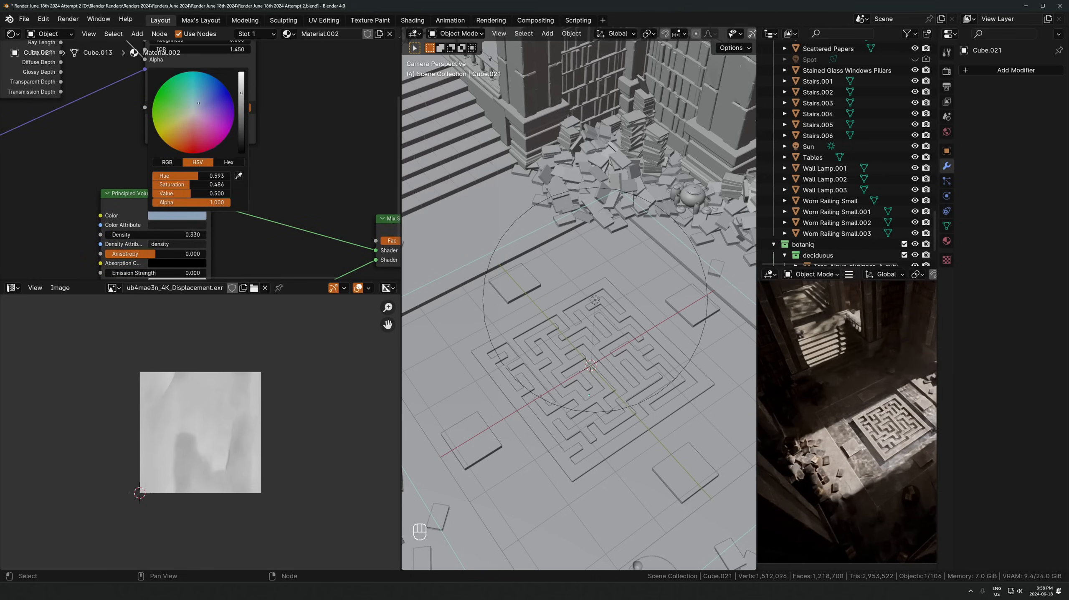
drag(199, 110, 207, 89)
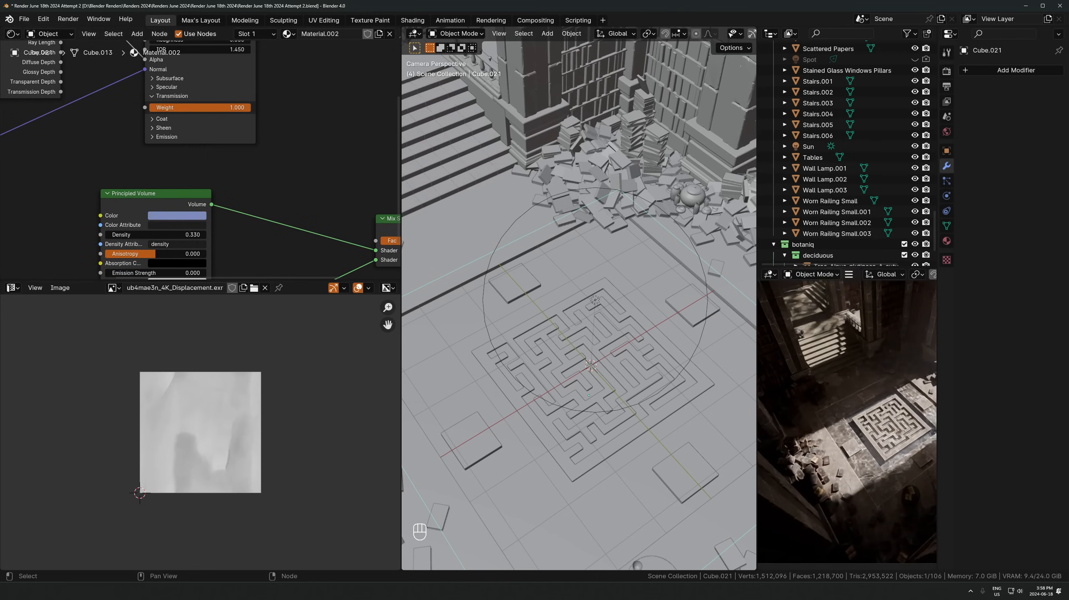
click(174, 218)
drag(207, 100, 203, 105)
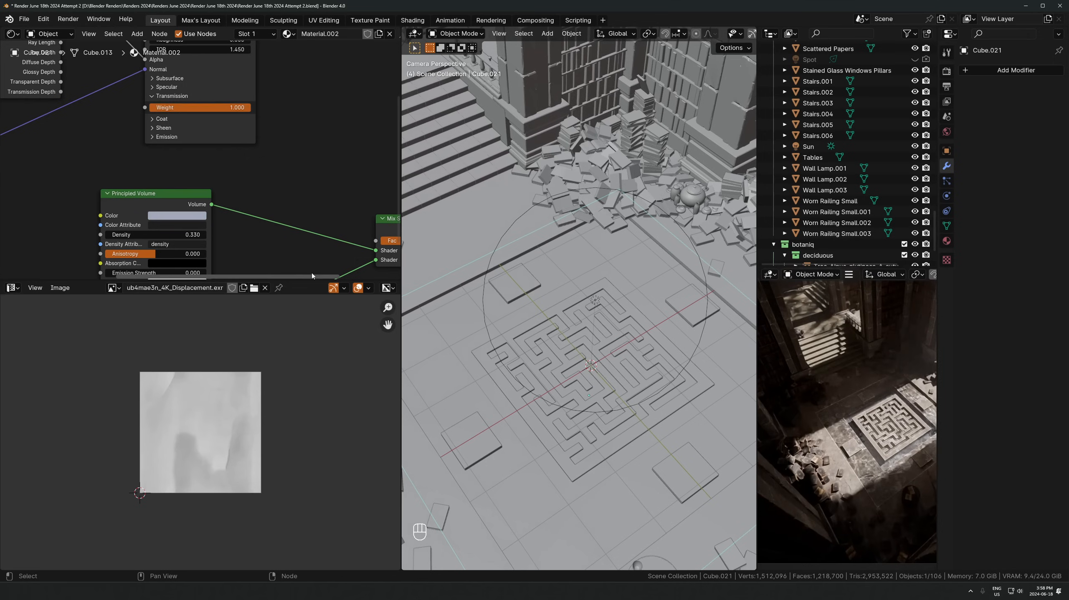
Set the Principled Volume density to 0.070 and reset its colour to the default grey
click(223, 253)
middle_drag(222, 253, 231, 216)
mouse_move(177, 198)
shift+mouse_down()
mouse_move(147, 198)
mouse_move(158, 198)
shift+mouse_up()
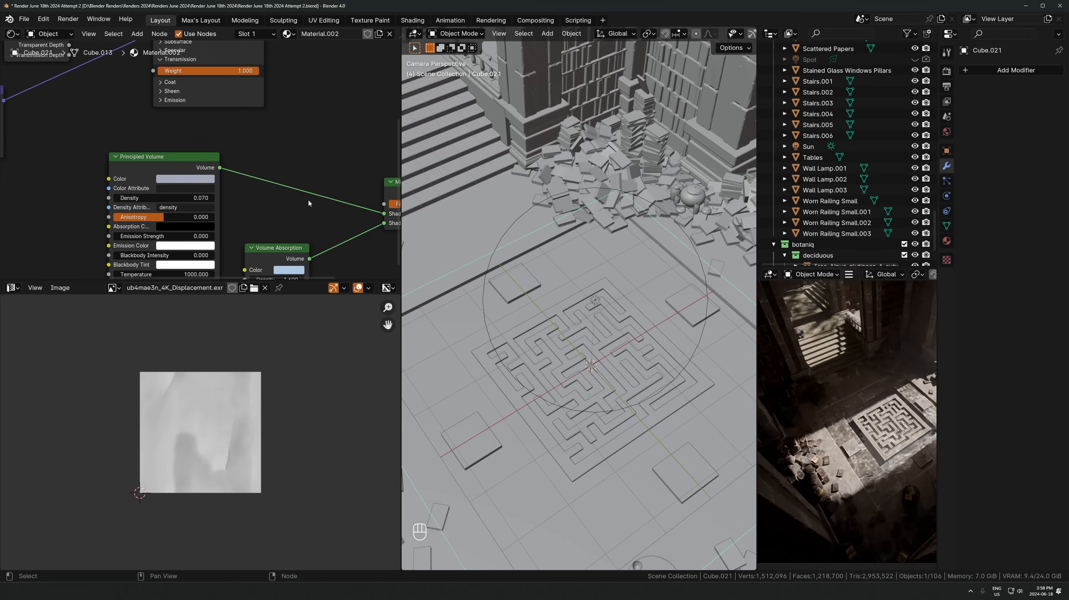
middle_drag(308, 201, 257, 211)
click(116, 189)
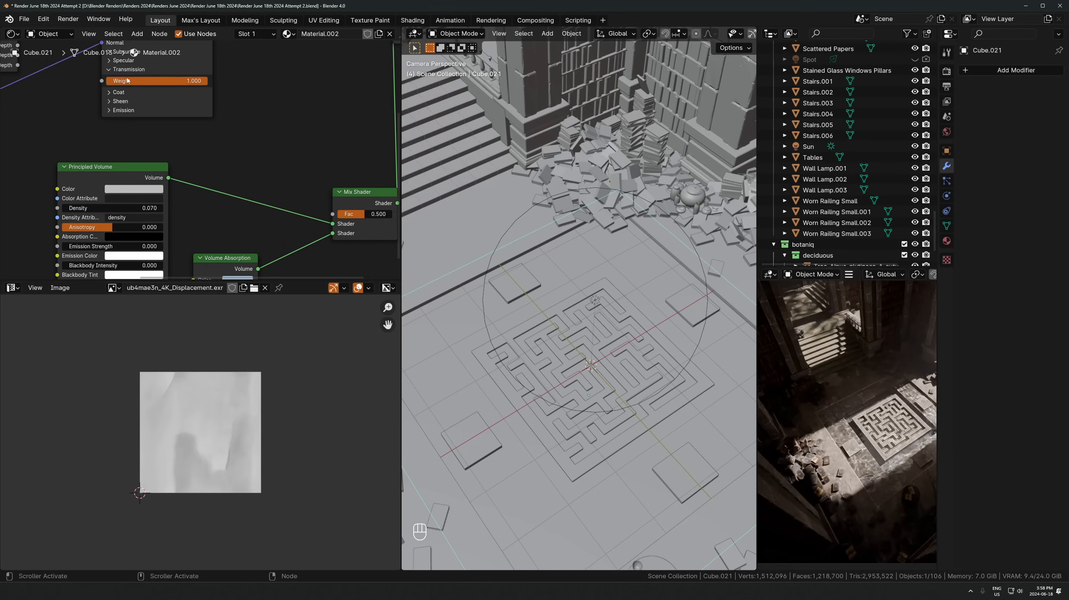
Try a saturated pink base colour on the cube's Principled BSDF and restore the white colour
middle_drag(208, 73, 239, 251)
click(201, 172)
drag(230, 71, 207, 91)
key(Escape)
key(Escape)
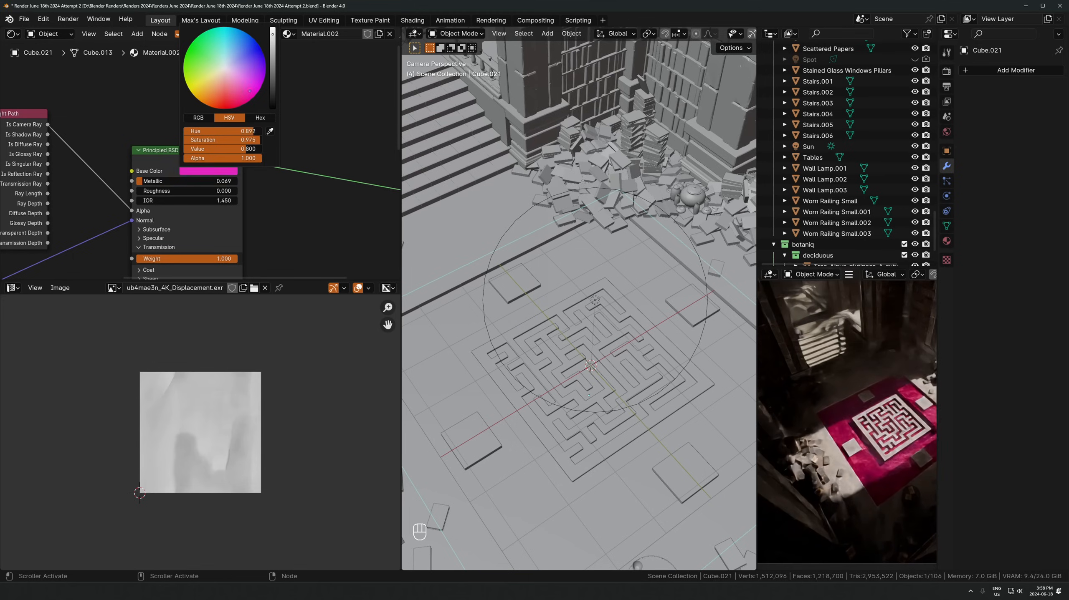
click(199, 171)
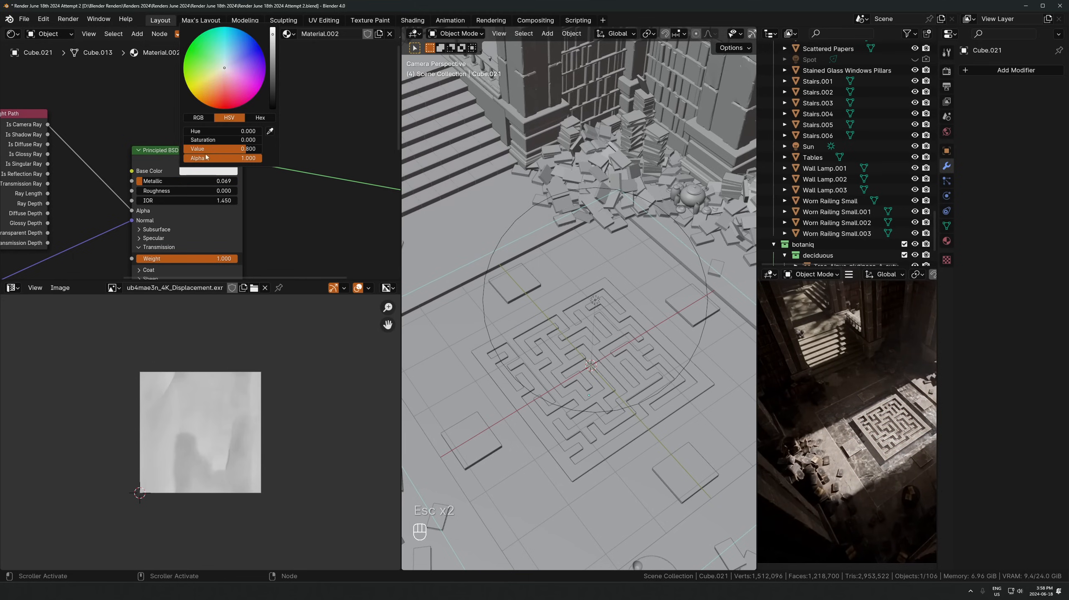
Examine the whole composition in the rendered preview and through the camera view
scroll(882, 441, down, 3)
scroll(863, 434, up, 2)
shift+middle_drag(882, 442, 872, 485)
key(KP_0)
key(KP_1)
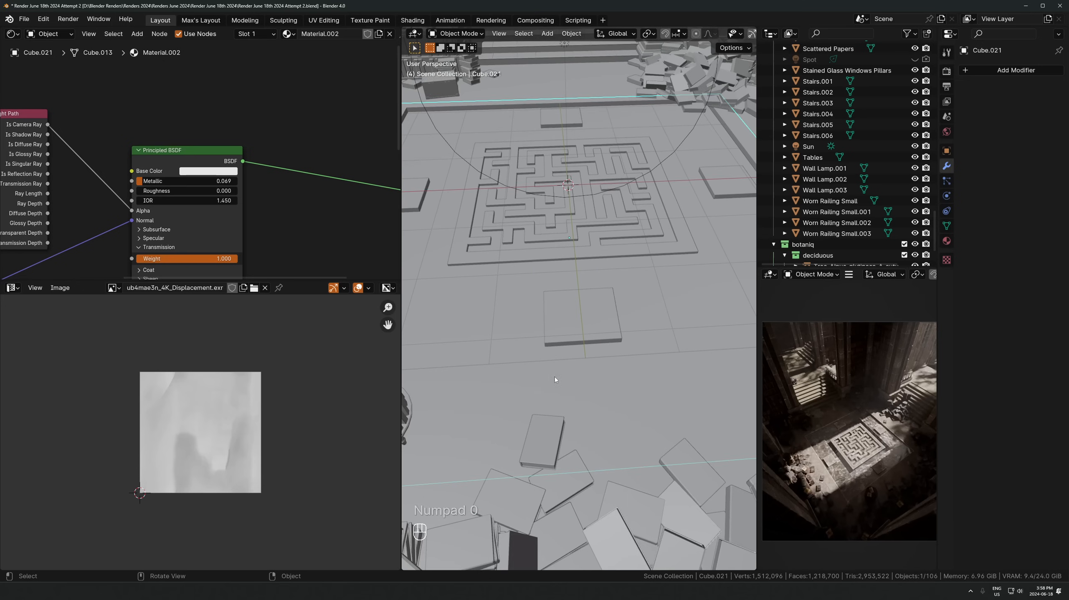
key(KP_0)
shift+middle_drag(571, 357, 582, 282)
click(583, 281)
scroll(596, 281, down, 2)
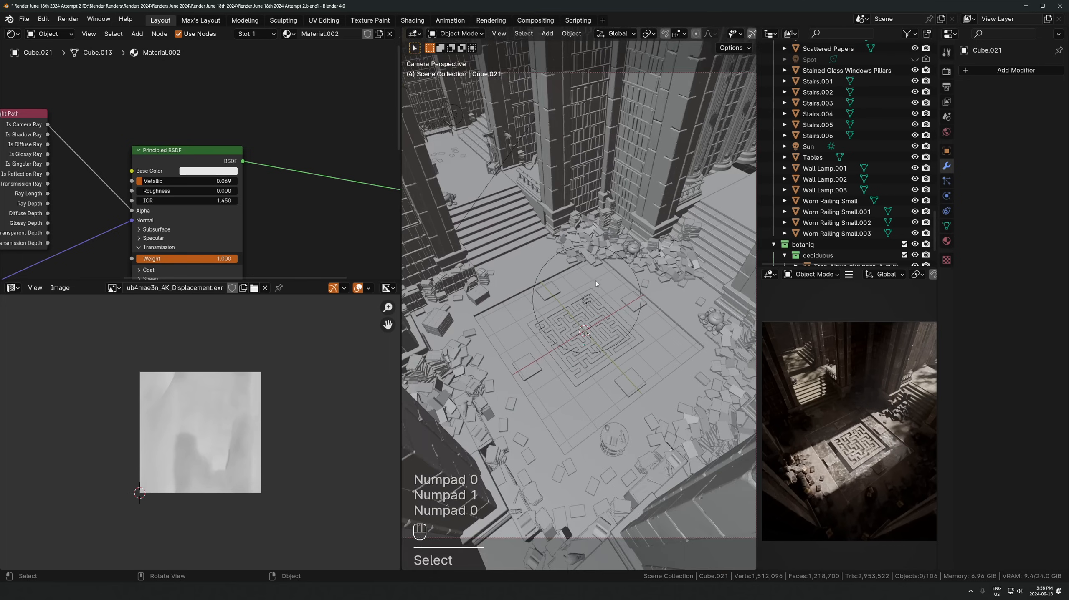
key(g)
key(Escape)
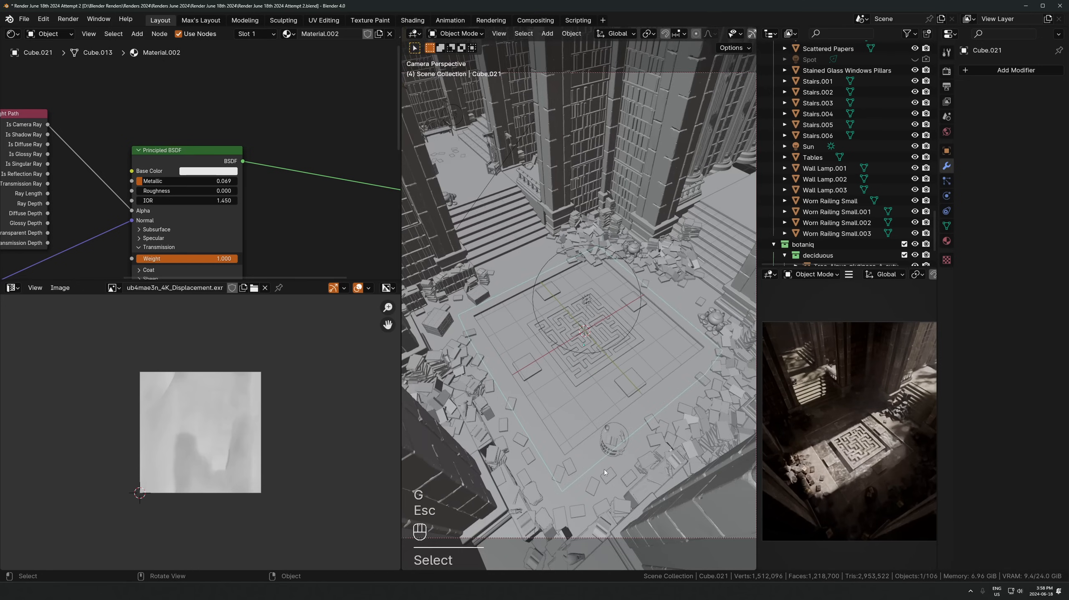
key(alt+z)
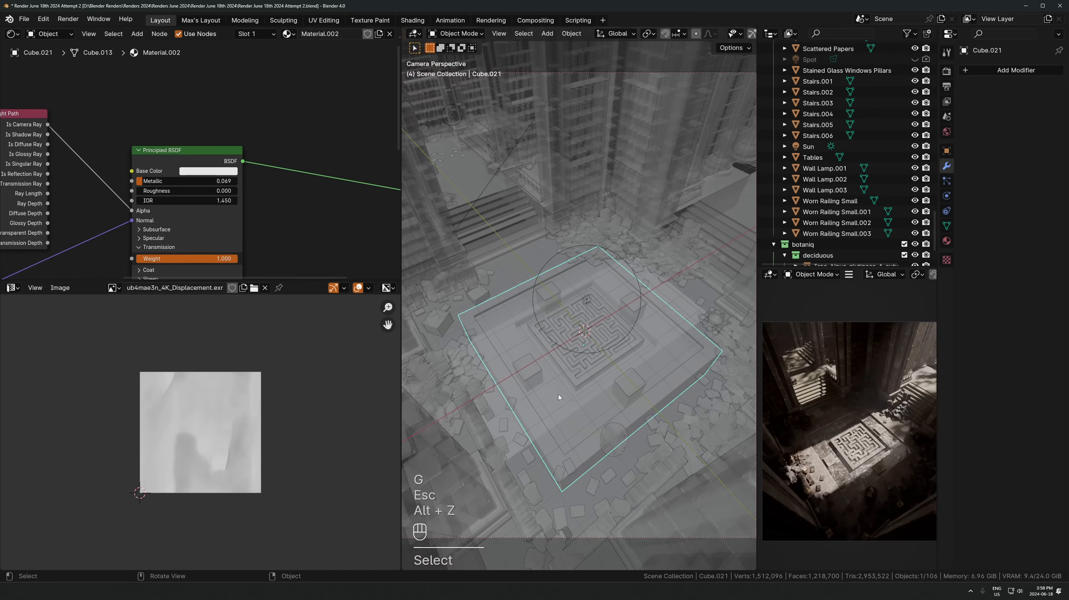
shift+click(549, 393)
key(alt+z)
shift+click(604, 272)
key(g)
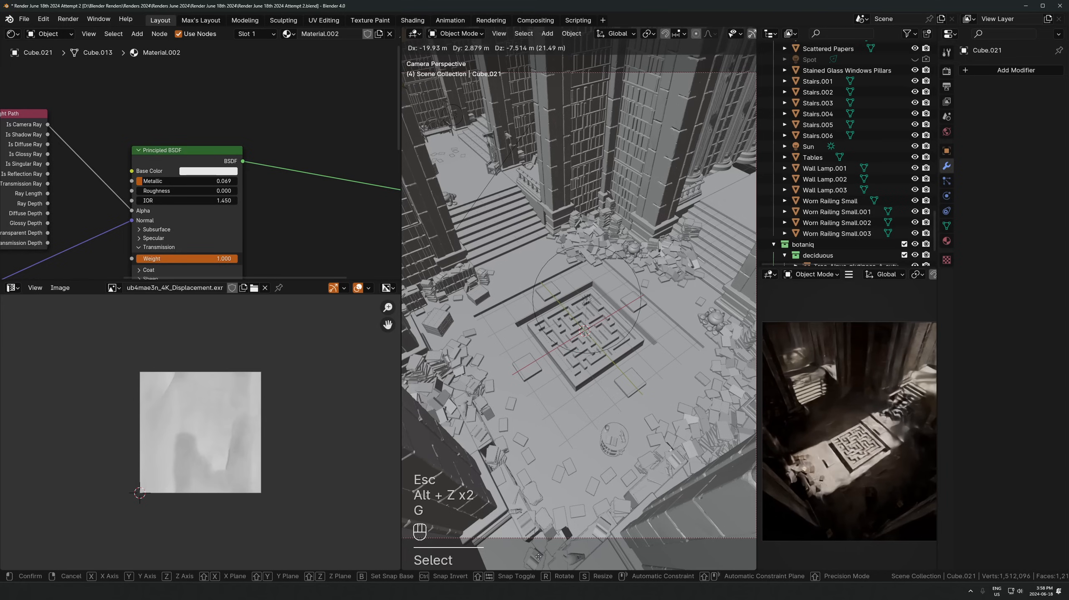
key(Escape)
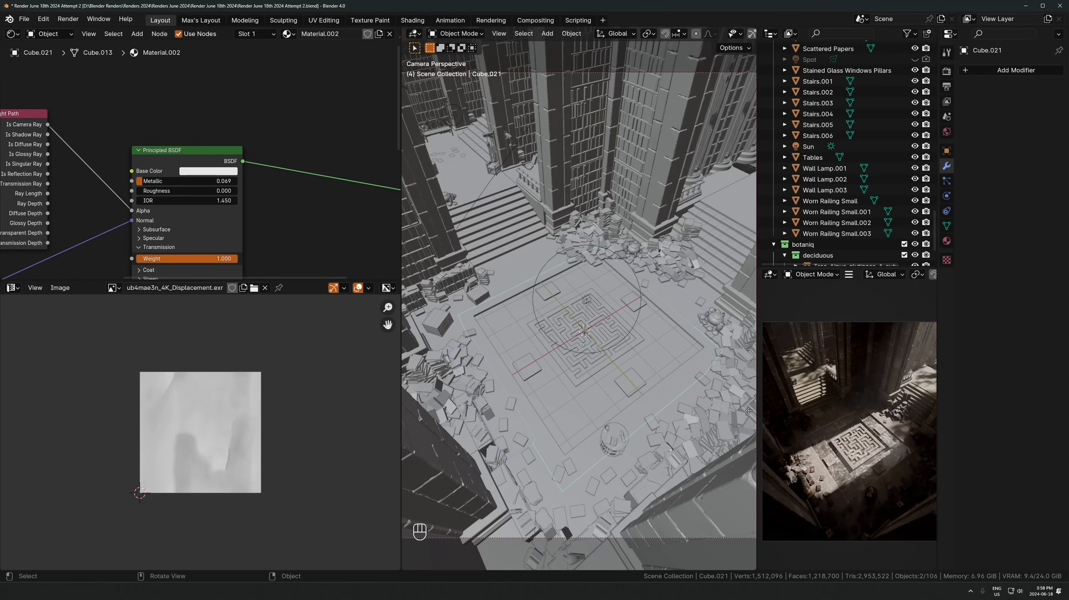
key(g)
key(z)
key(Escape)
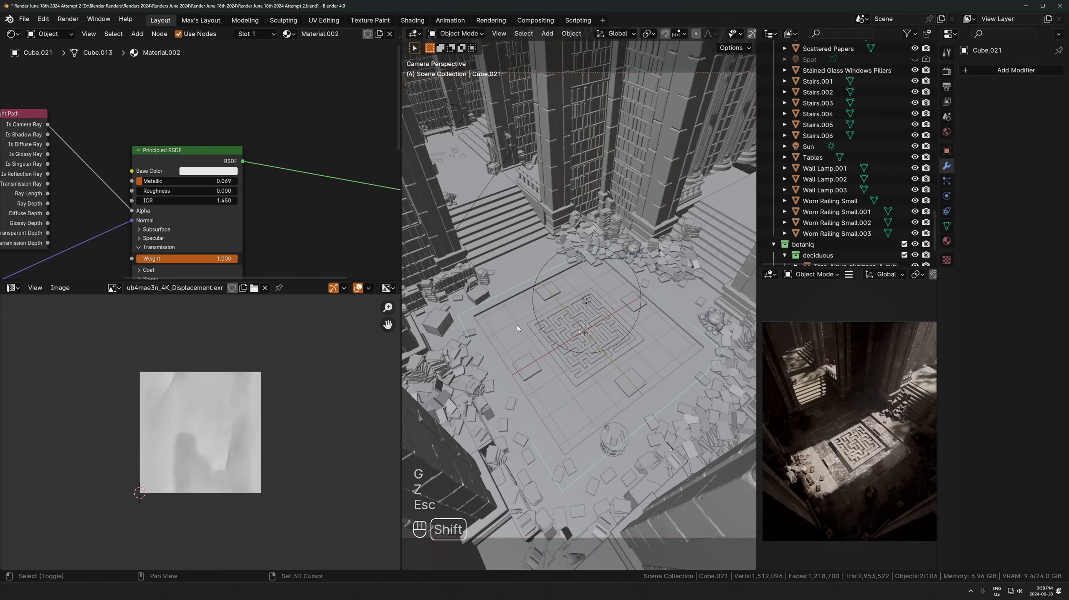
Move the plane covering the maze floor into a new collection named Water and locate that collection in the outliner
click(503, 325)
key(m)
click(507, 322)
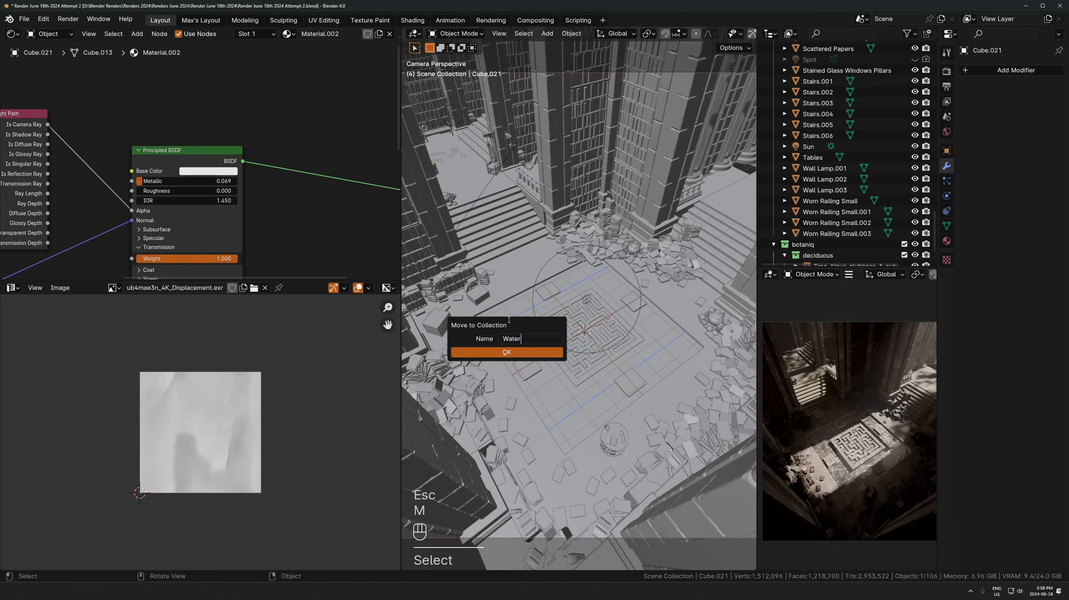
key(Return)
scroll(902, 130, up, 5)
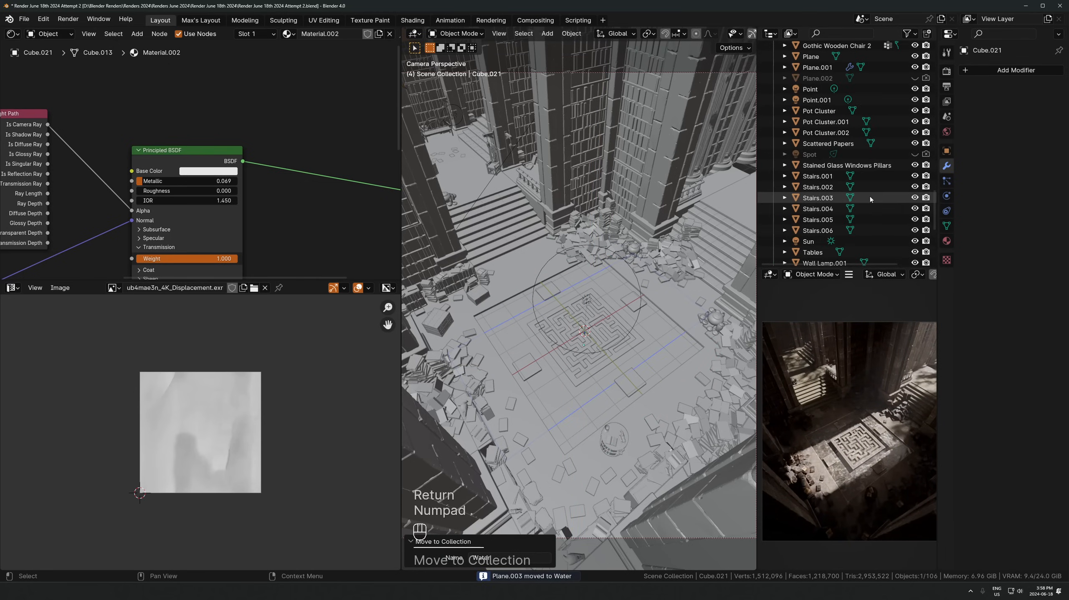
scroll(869, 194, down, 8)
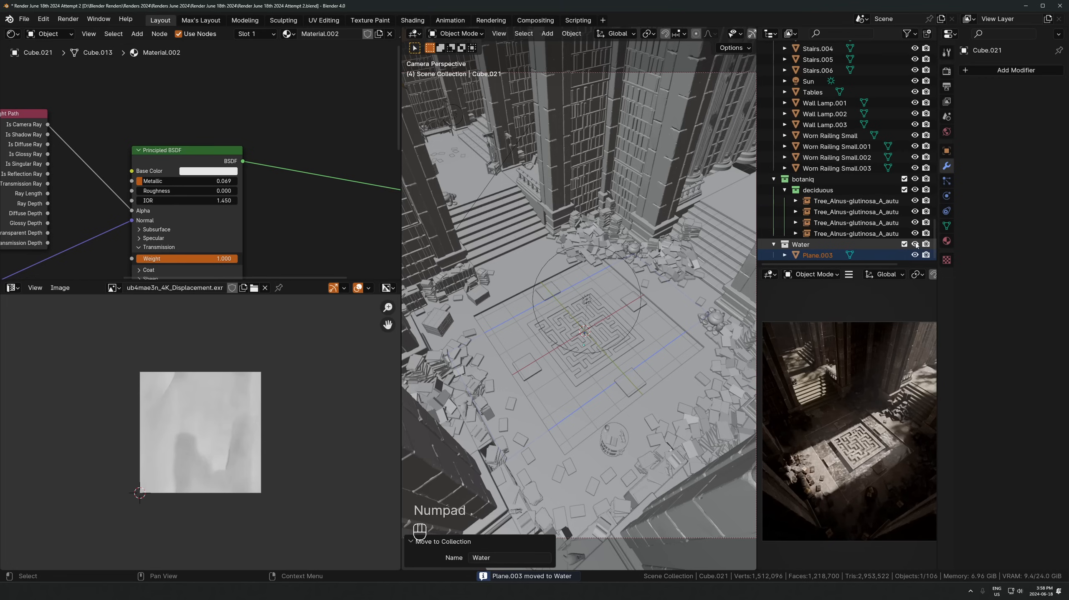
Move the large water cube over the maze floor into the Water collection and hide that collection in the viewport
scroll(585, 289, down, 1)
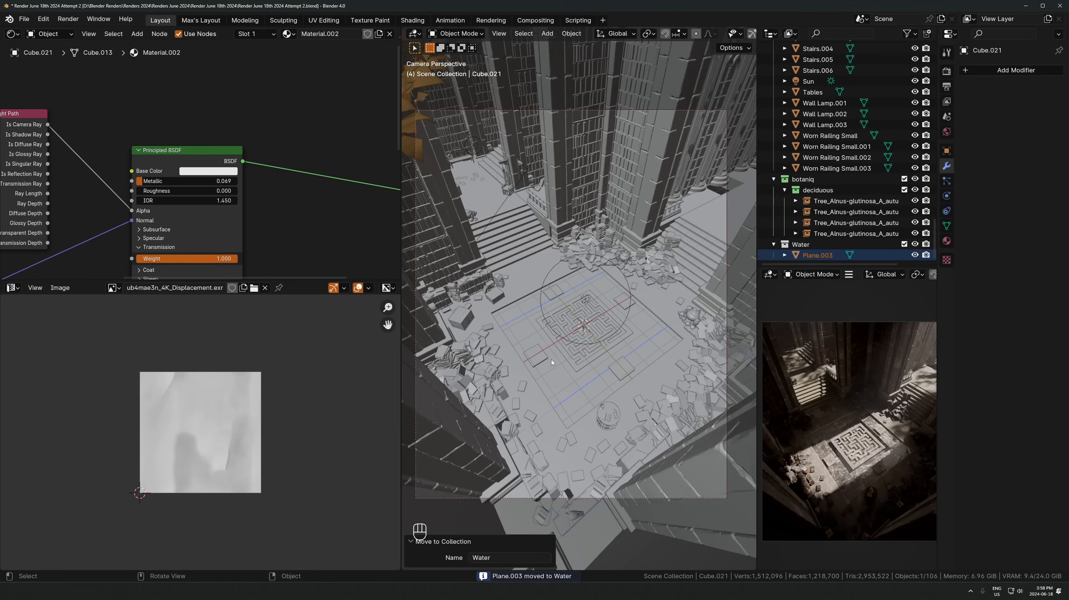
click(569, 392)
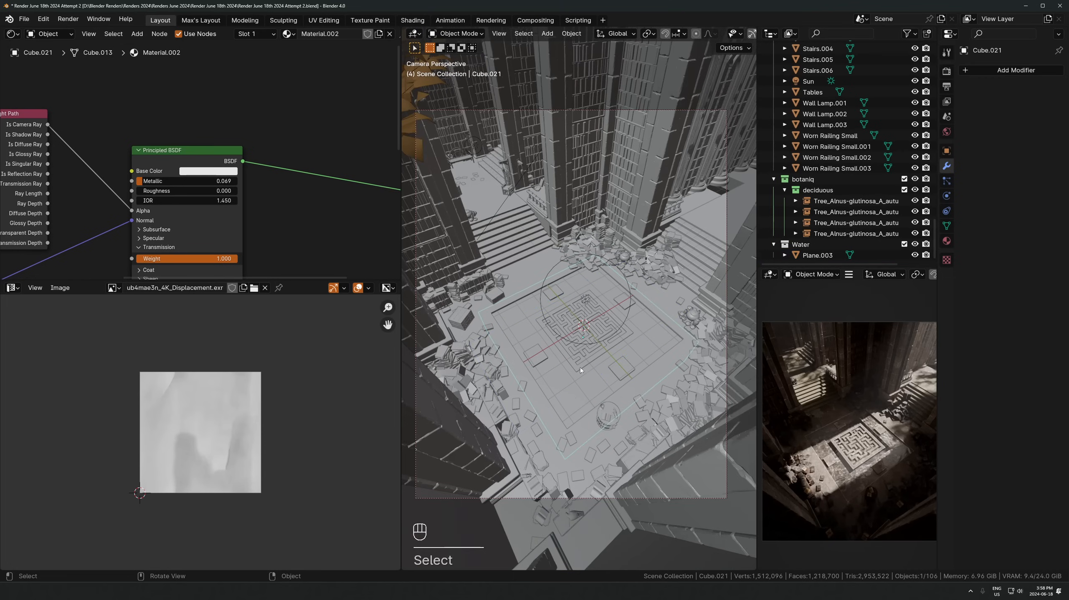
key(m)
click(589, 226)
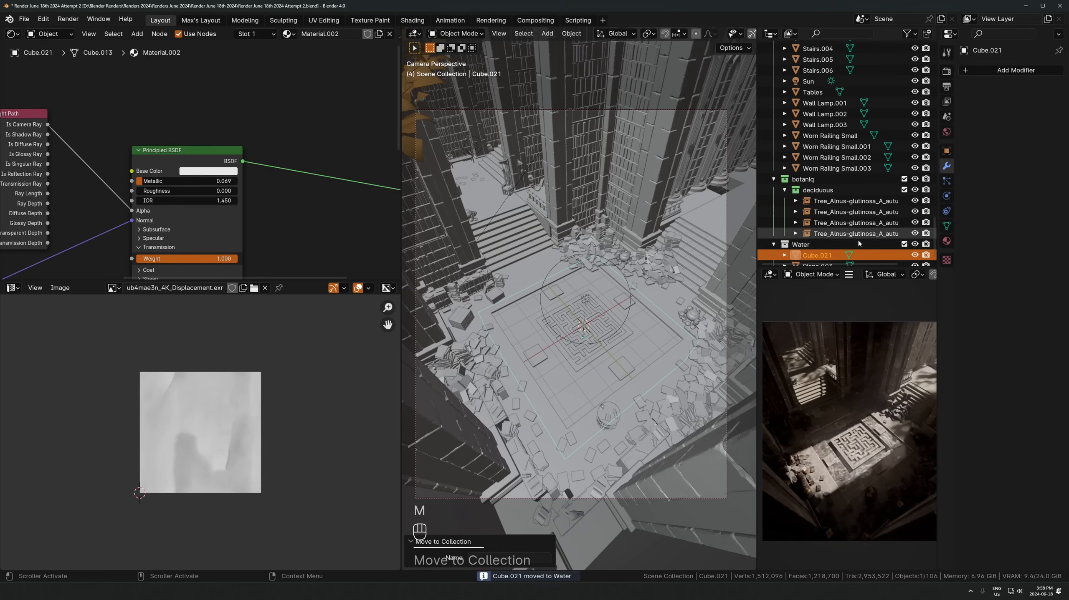
click(915, 245)
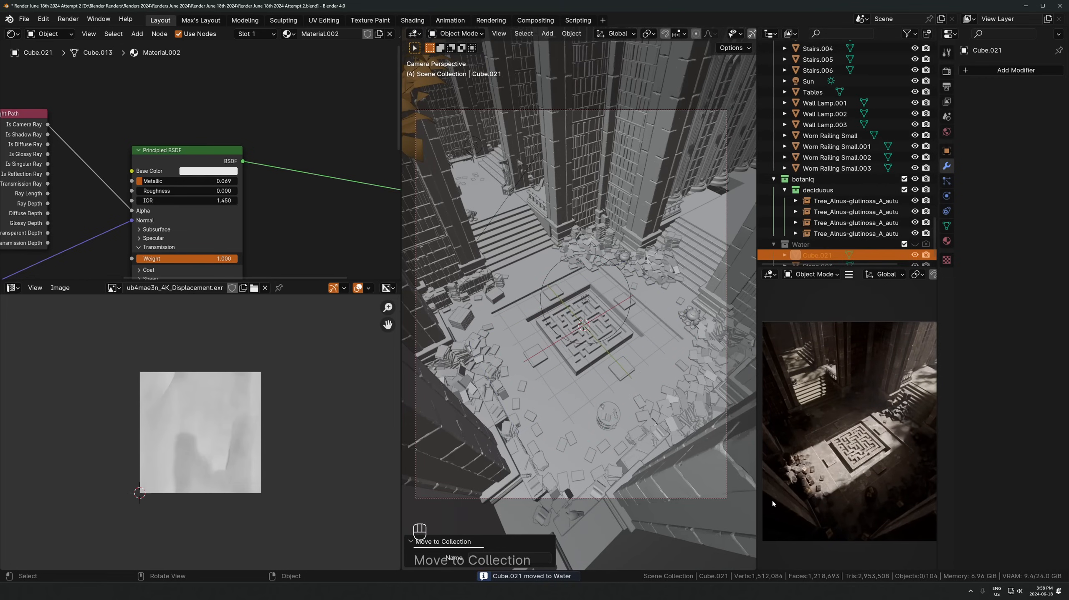
shift+middle_drag(866, 466, 862, 445)
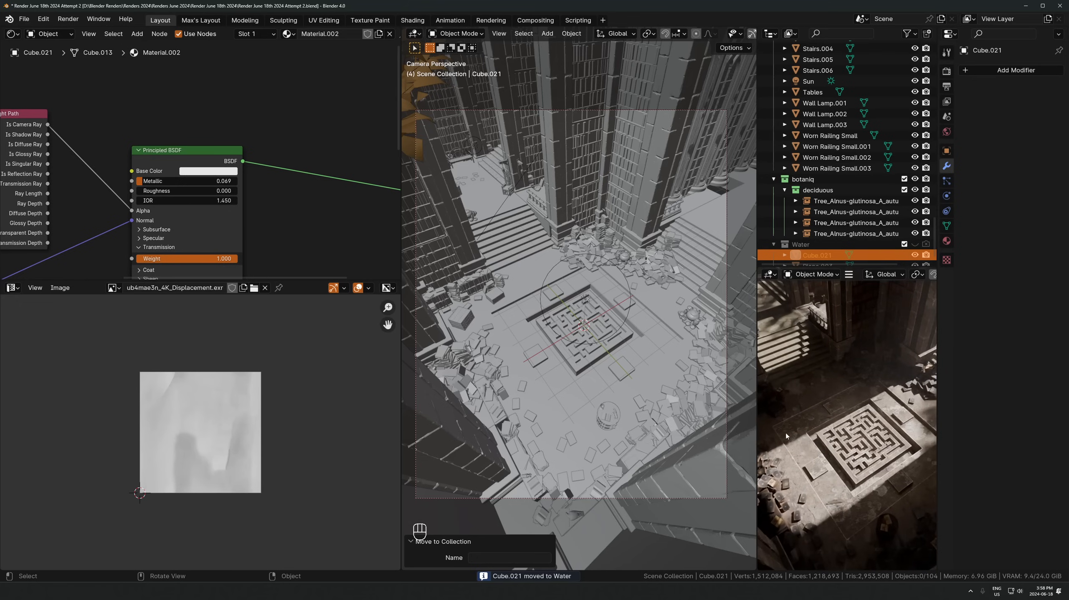
Switch the image editor area to the Asset Browser and look through all asset catalogs for a figure
click(12, 288)
click(337, 340)
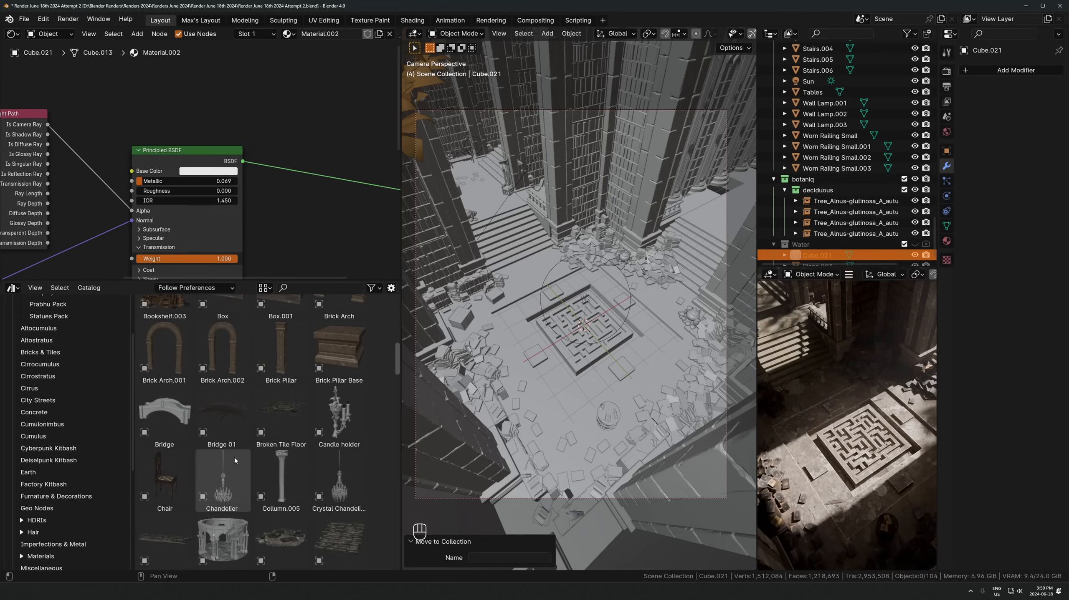
scroll(233, 458, down, 5)
scroll(235, 460, down, 15)
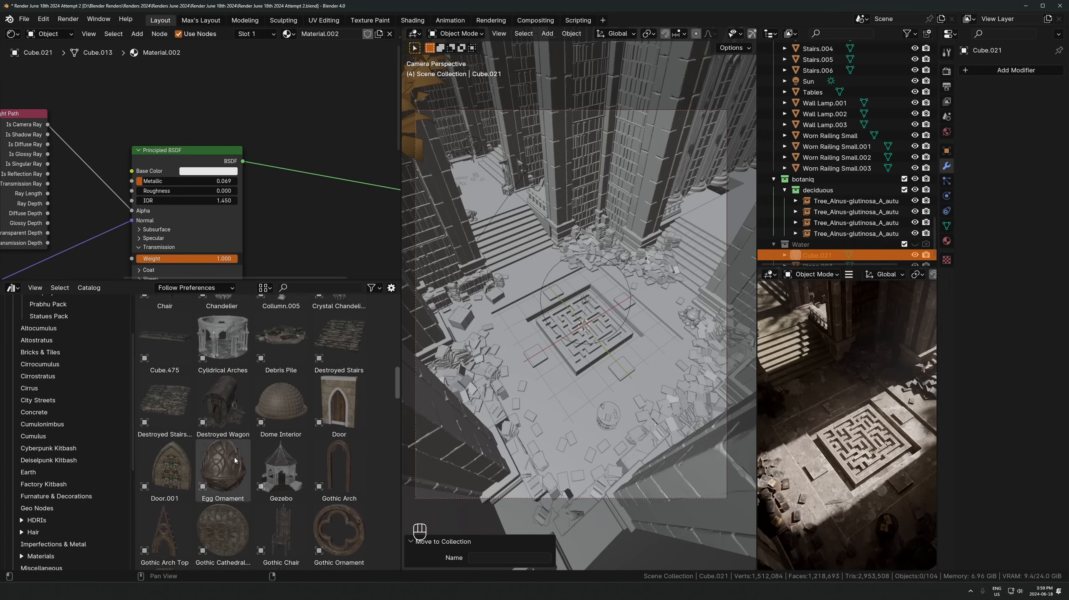
scroll(234, 458, down, 12)
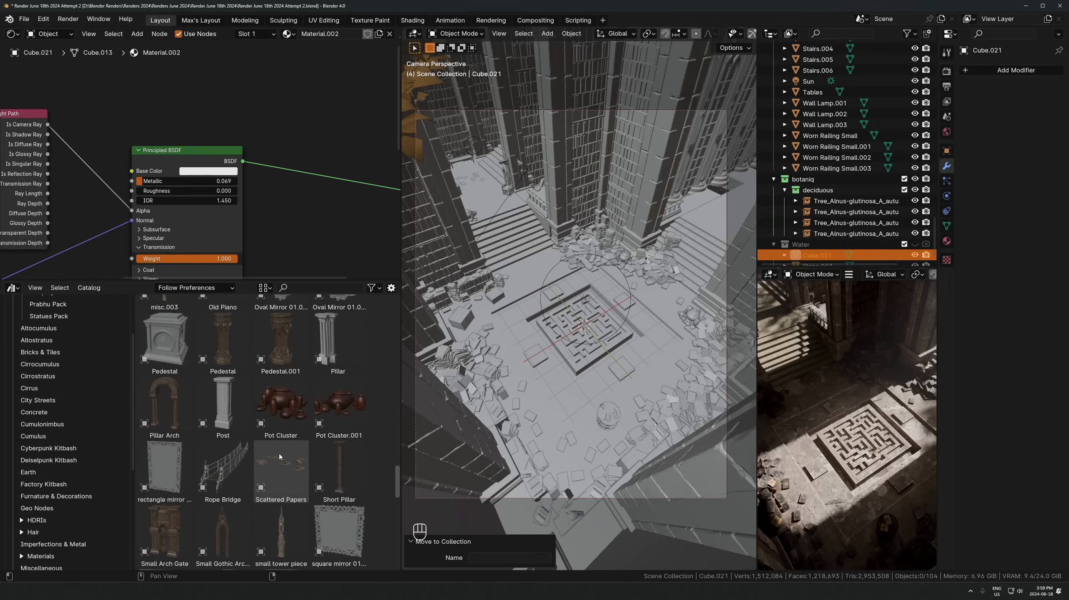
scroll(273, 444, up, 20)
scroll(114, 337, up, 3)
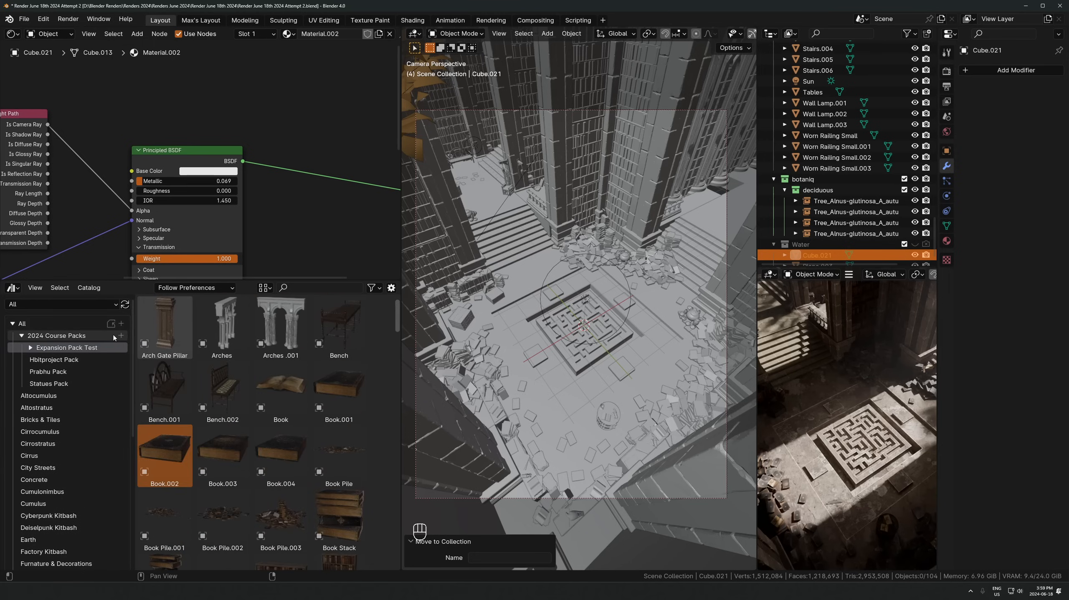
click(33, 323)
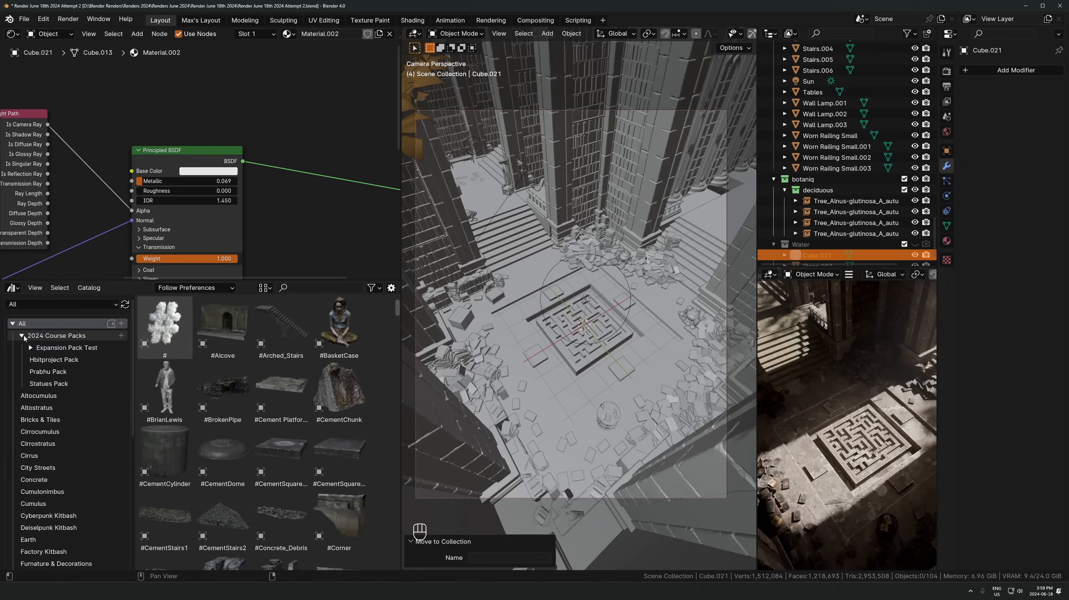
click(21, 336)
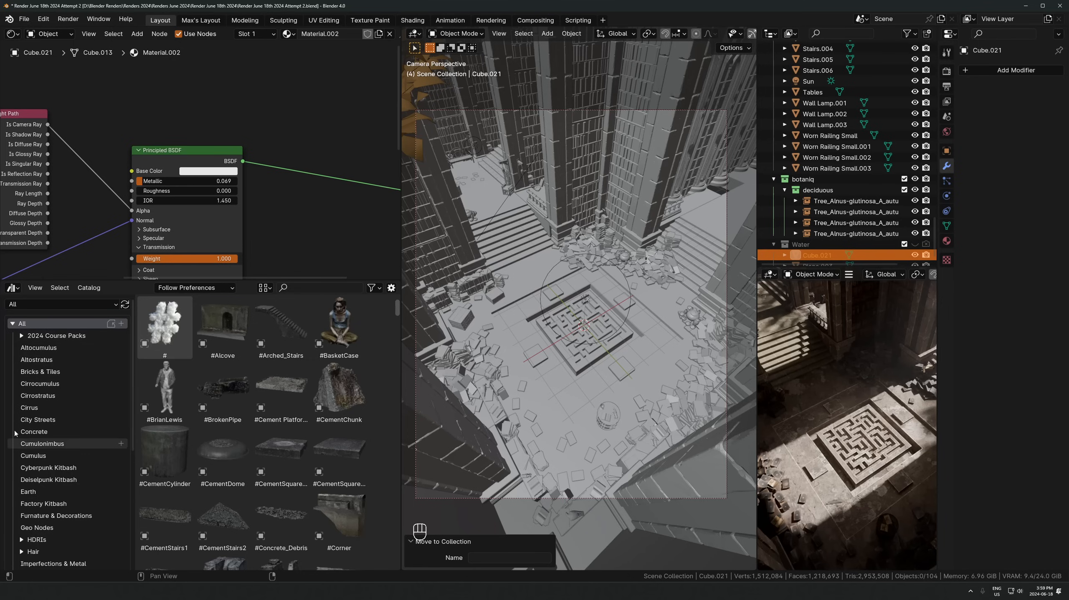
scroll(41, 476, down, 8)
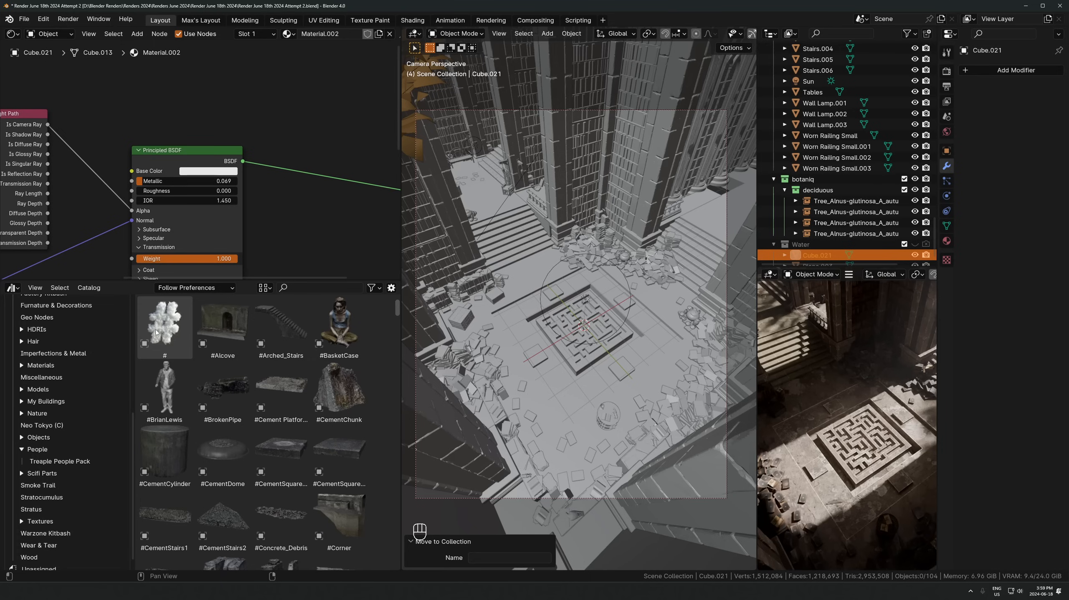
Try placing the #BasketCase figure beside the maze, rotating it about Z and repositioning it, and delete it
drag(343, 343, 520, 348)
drag(527, 430, 527, 430)
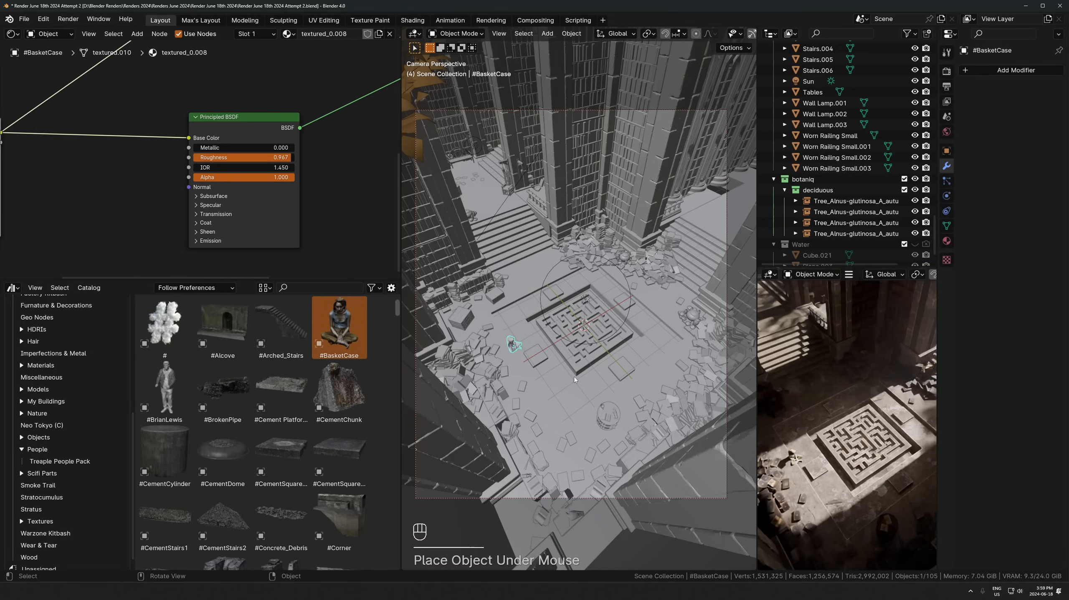
key(r)
key(z)
click(590, 312)
key(s)
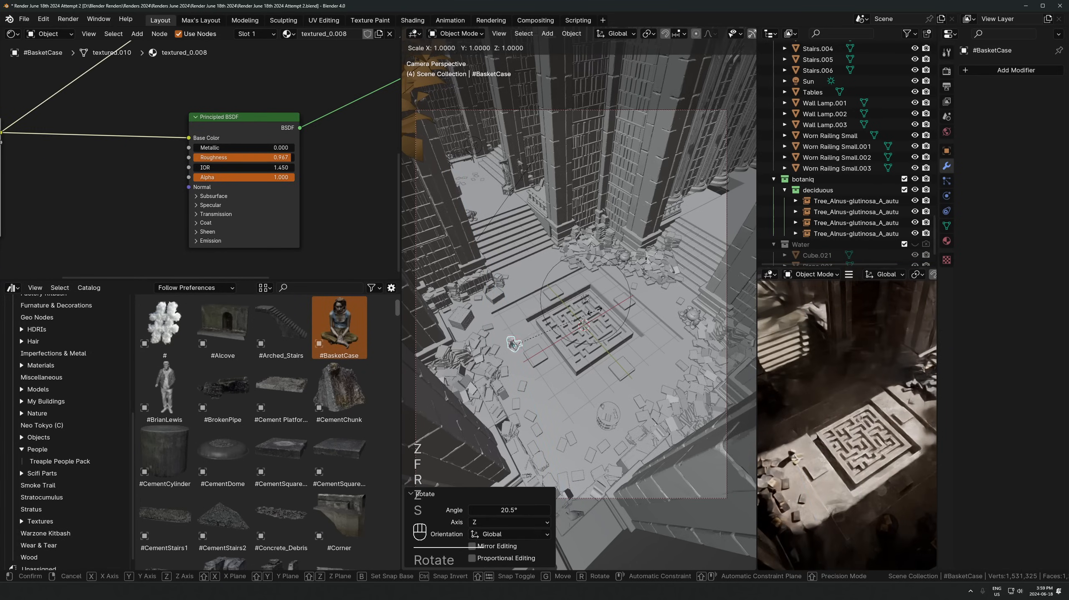
click(618, 328)
key(g)
key(shift+z)
click(638, 338)
key(x)
click(637, 339)
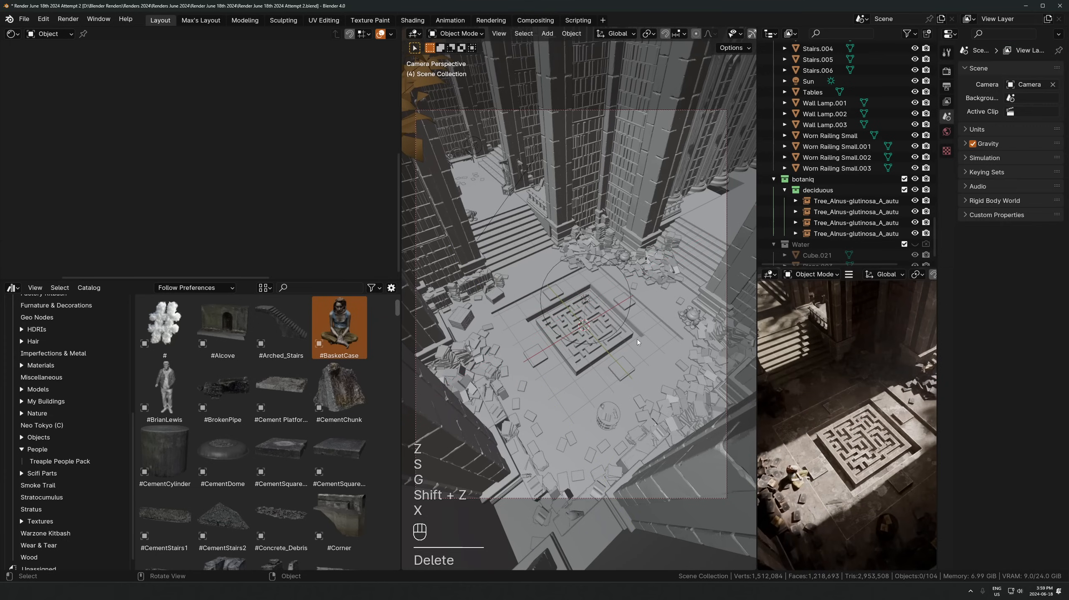
Search the User Library assets for "me" and place Bad_scan_of_me on the floor beside the maze
scroll(309, 294, down, 5)
text(me)
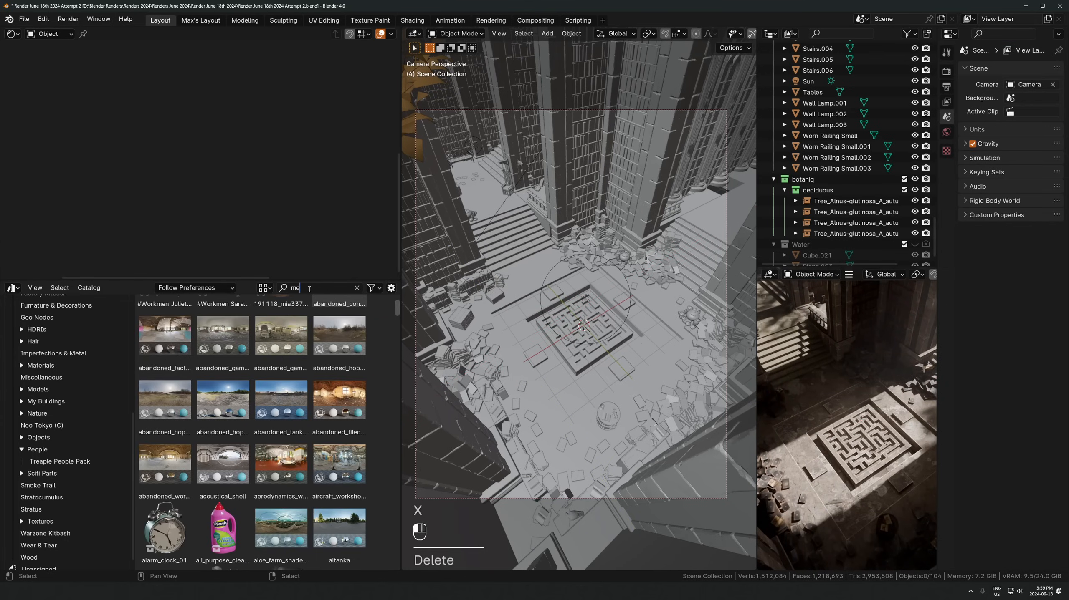
scroll(63, 309, up, 8)
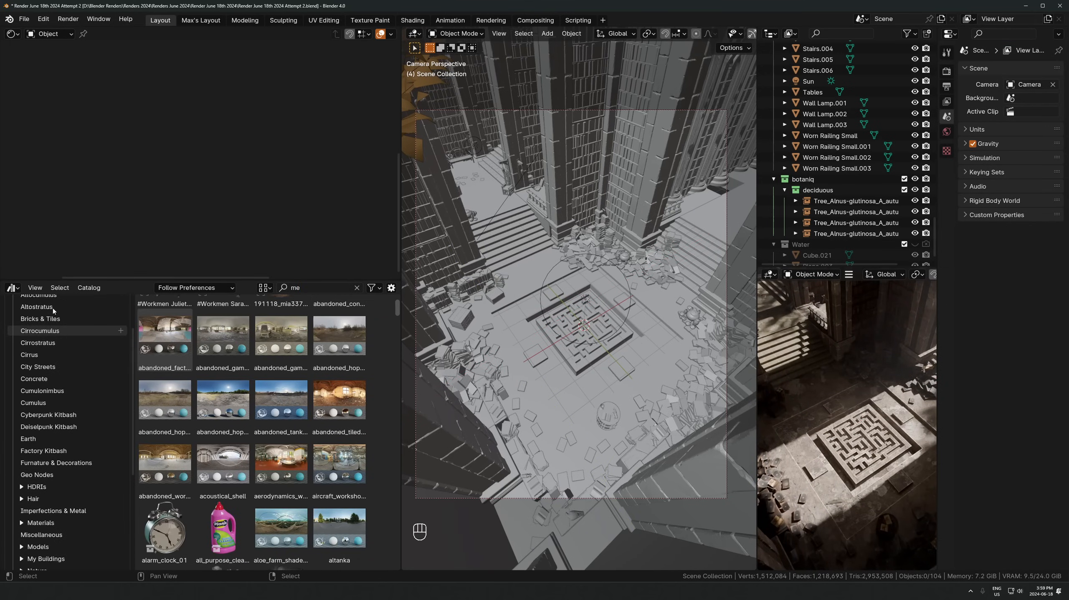
click(51, 305)
click(47, 376)
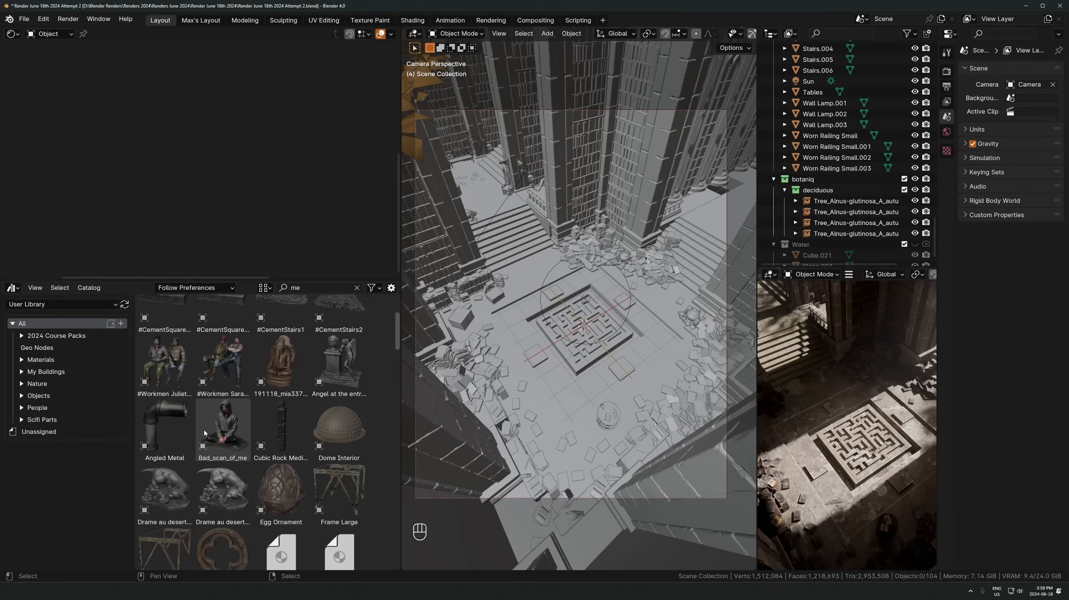
drag(233, 430, 514, 355)
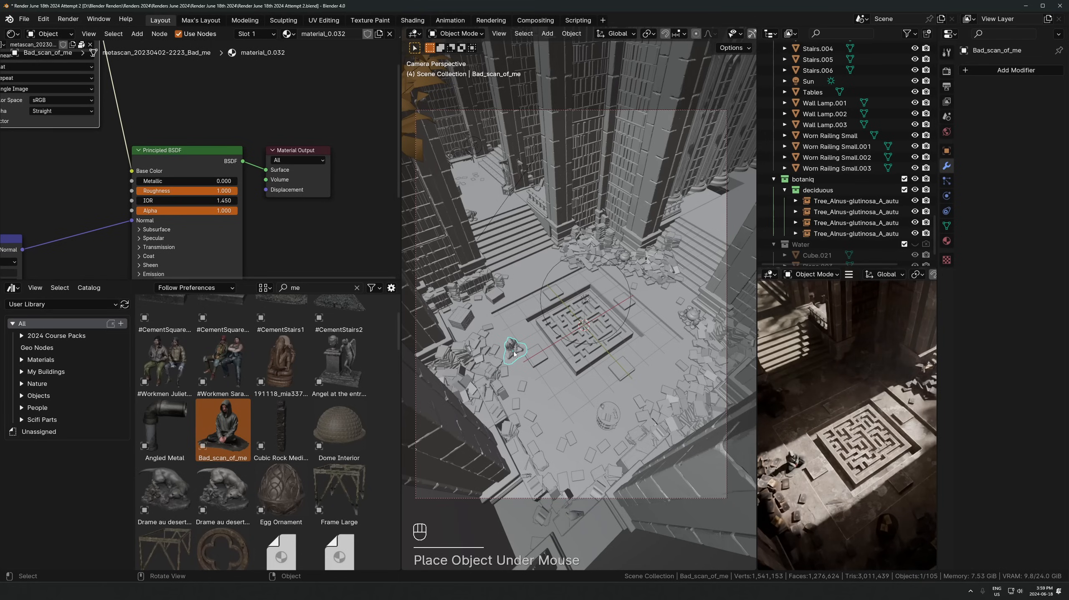
Rotate the seated figure about Z to face the maze and reposition it near the edge of the floor
key(r)
key(z)
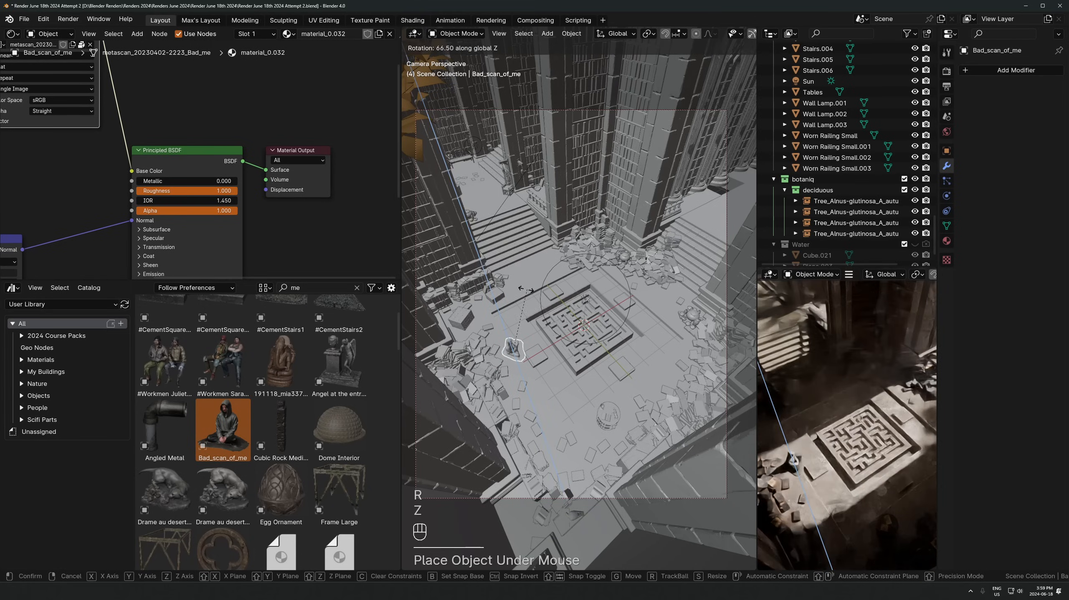
click(601, 366)
key(g)
key(shift+z)
click(599, 376)
key(KP_Decimal)
middle_drag(600, 376, 675, 359)
key(g)
click(588, 336)
Delete the vertices of the leftover scanned ground beneath the seated figure, selecting them in the front view
key(Tab)
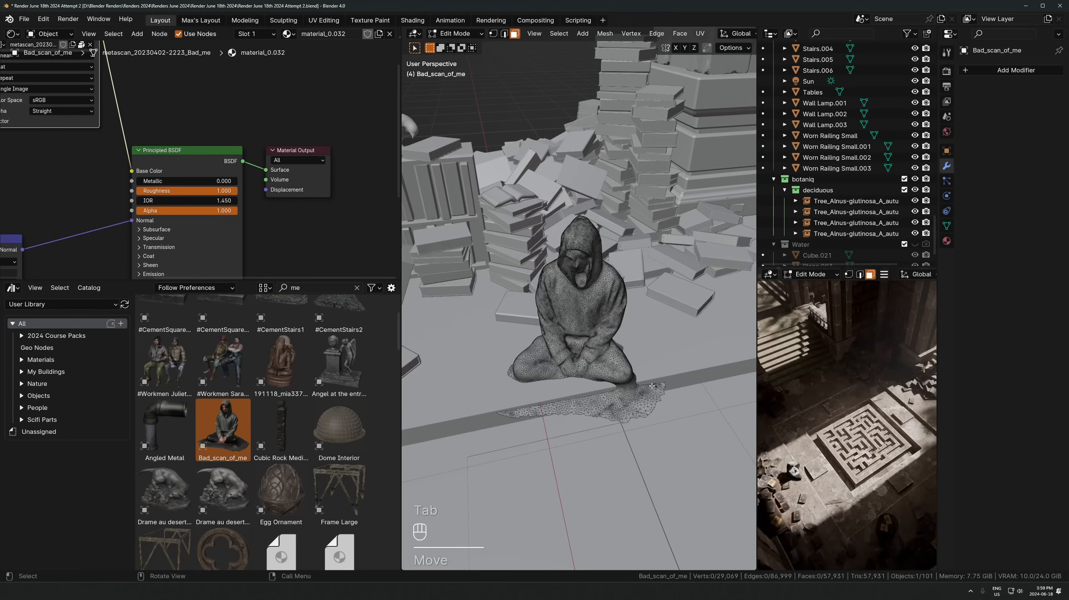
key(alt+z)
key(1)
key(KP_1)
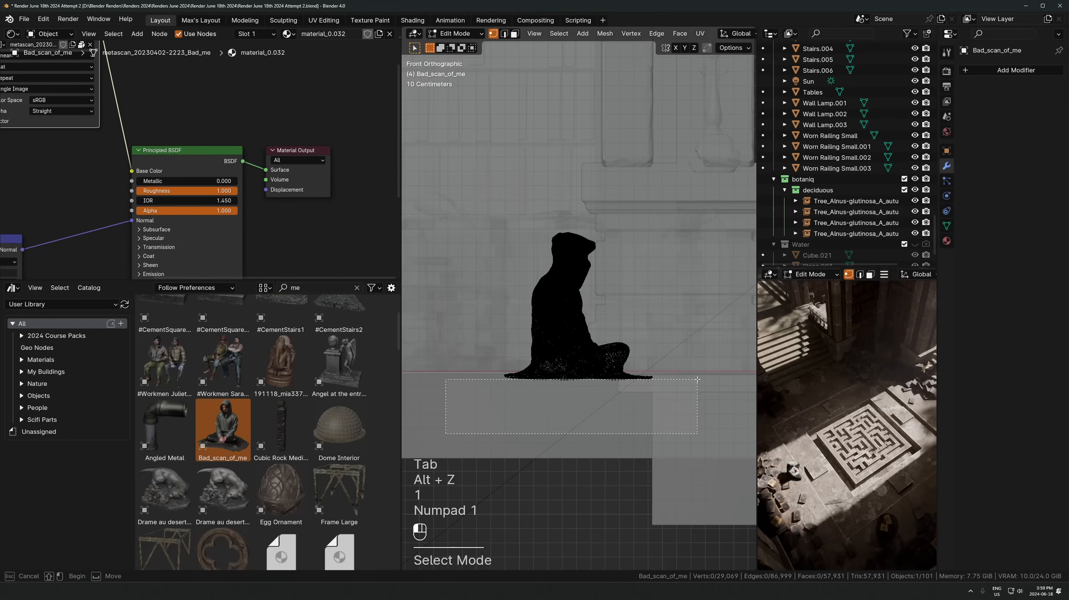
drag(704, 373, 703, 372)
key(x)
click(701, 372)
key(alt+z)
key(Tab)
Rotate the seated figure about 16° around the global Z axis
middle_drag(701, 373, 623, 335)
key(r)
key(z)
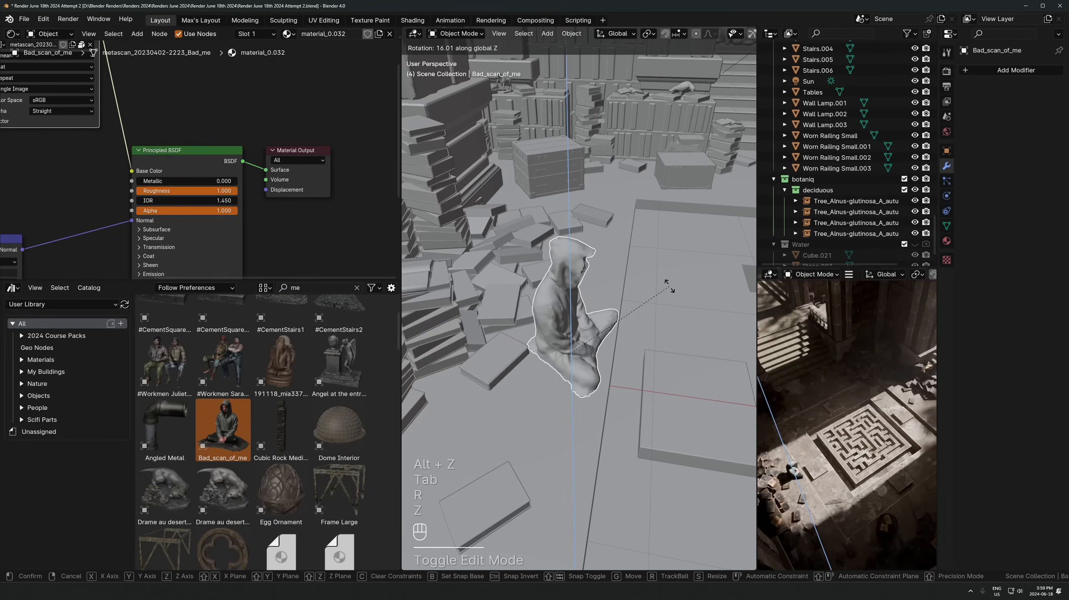
click(669, 286)
Move the seated figure onto the block nearest it beside the maze and lower it about 0.028 m
middle_drag(669, 286, 833, 425)
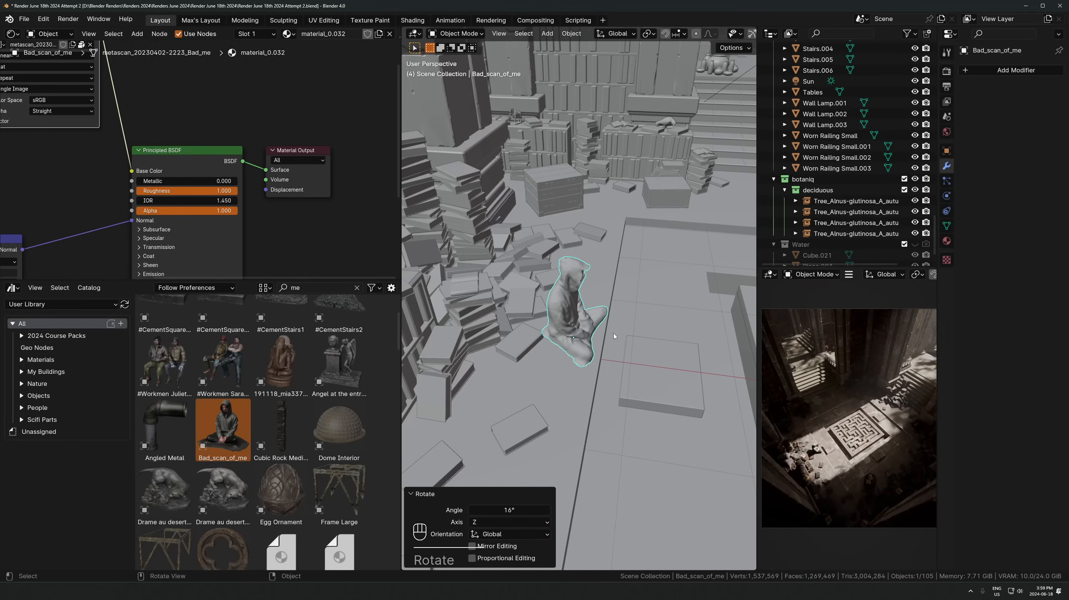
key(g)
key(shift+z)
click(702, 367)
key(KP_Decimal)
mouse_move(668, 406)
middle_down()
mouse_move(682, 390)
mouse_move(664, 409)
middle_up()
key(g)
key(z)
click(667, 403)
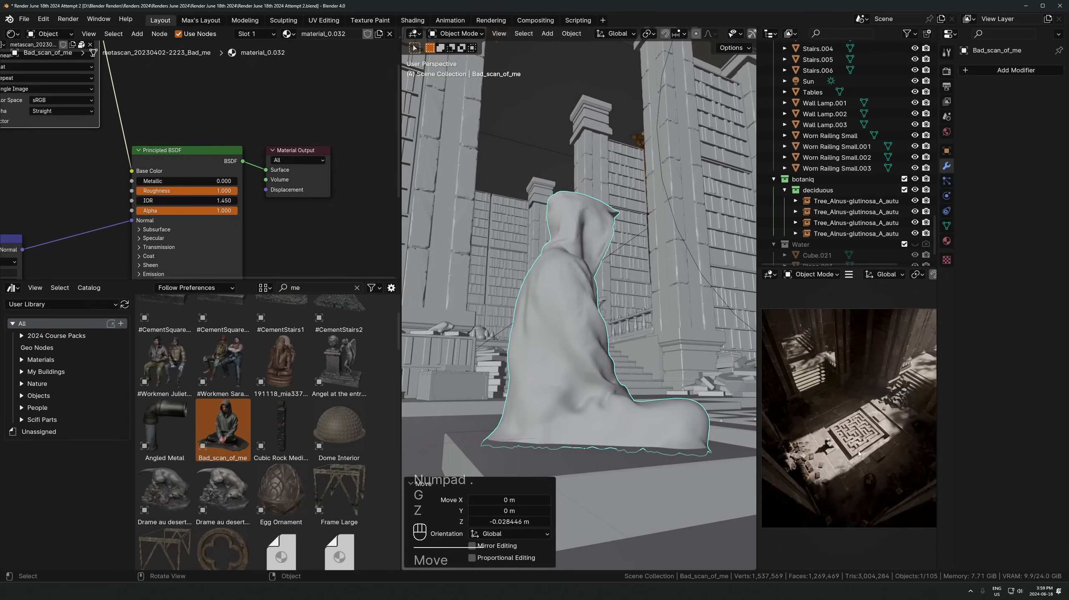
Shift the figure on its block about -0.029 m in X and -0.116 m in Y, and scale it by 1.025
middle_drag(629, 330, 640, 370)
key(g)
key(shift+z)
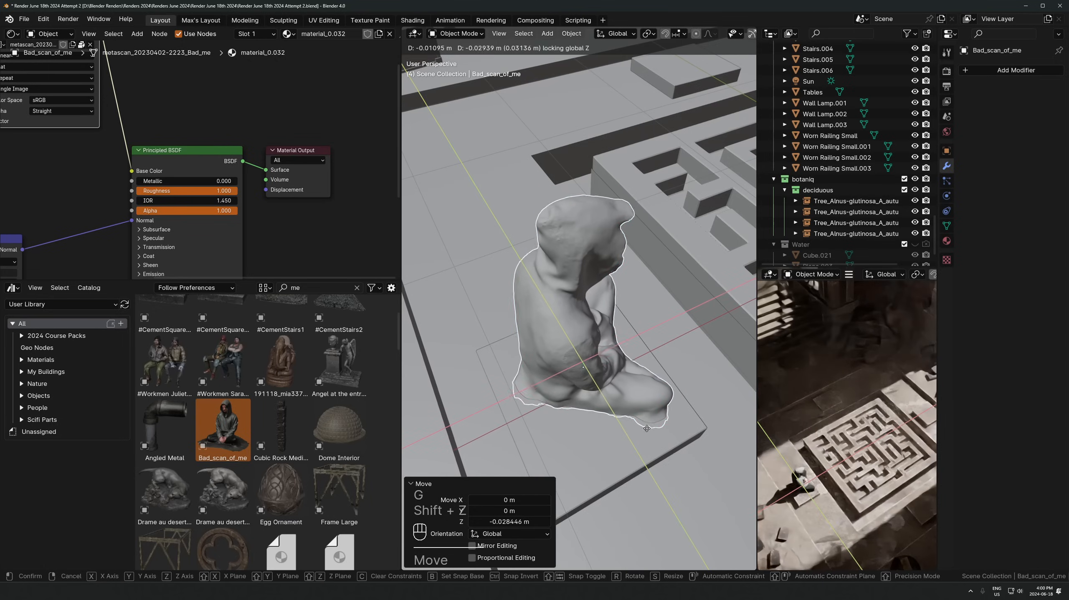
click(678, 367)
key(s)
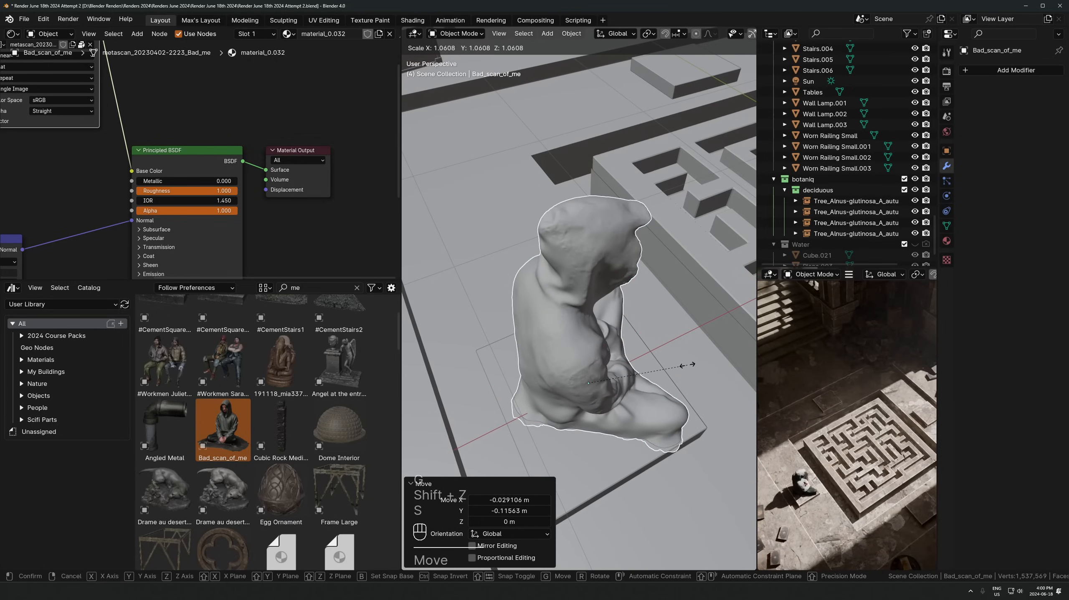
click(684, 365)
Show the Water collection again in the viewport
scroll(919, 218, down, 2)
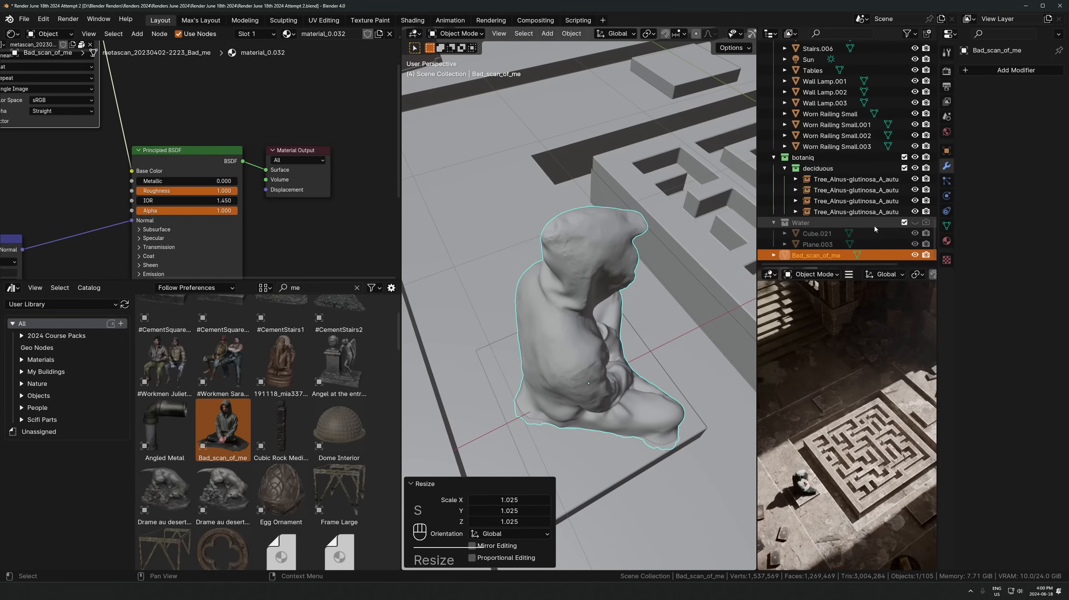
click(915, 222)
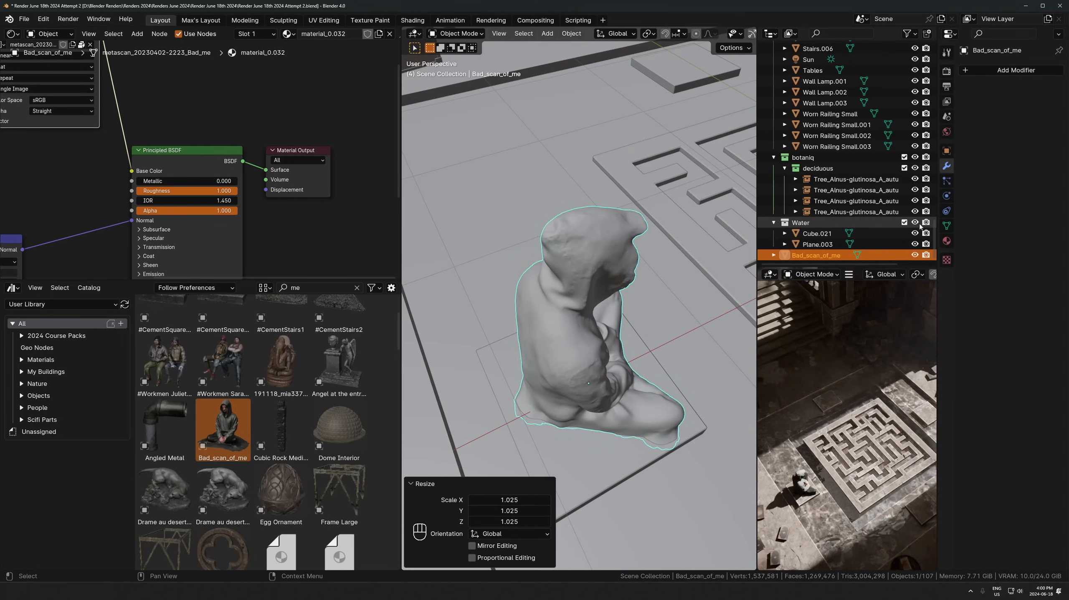
scroll(585, 234, down, 5)
Set the first Color Ramp stop in the water plane's material to a light grey with a value of 0.819
click(466, 160)
scroll(290, 248, down, 1)
middle_drag(291, 248, 282, 88)
scroll(282, 217, down, 4)
scroll(281, 88, up, 1)
middle_drag(236, 115, 287, 263)
click(563, 251)
scroll(221, 170, up, 1)
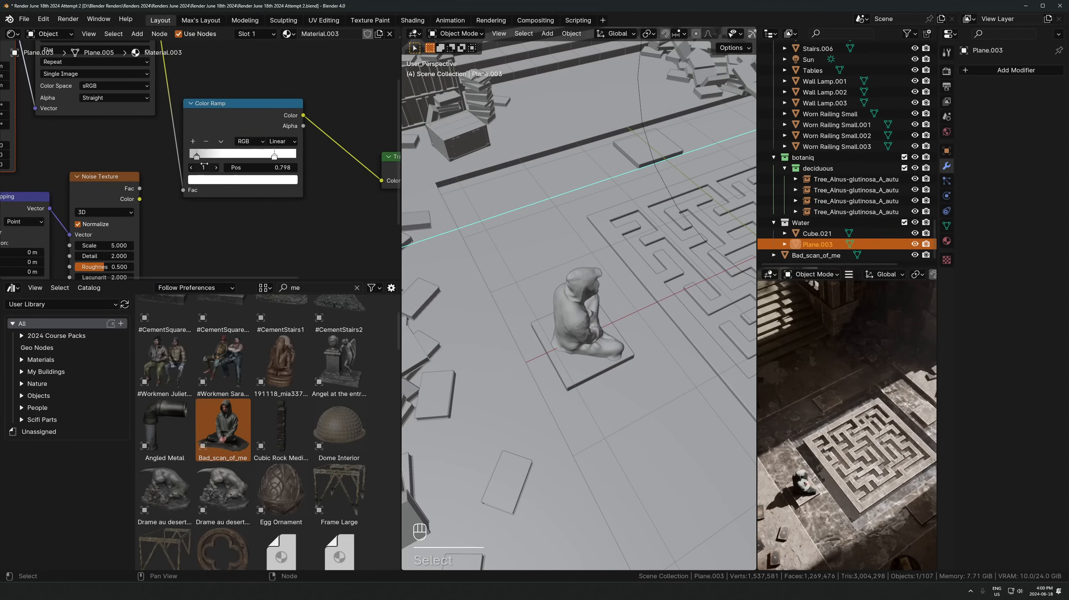
click(205, 181)
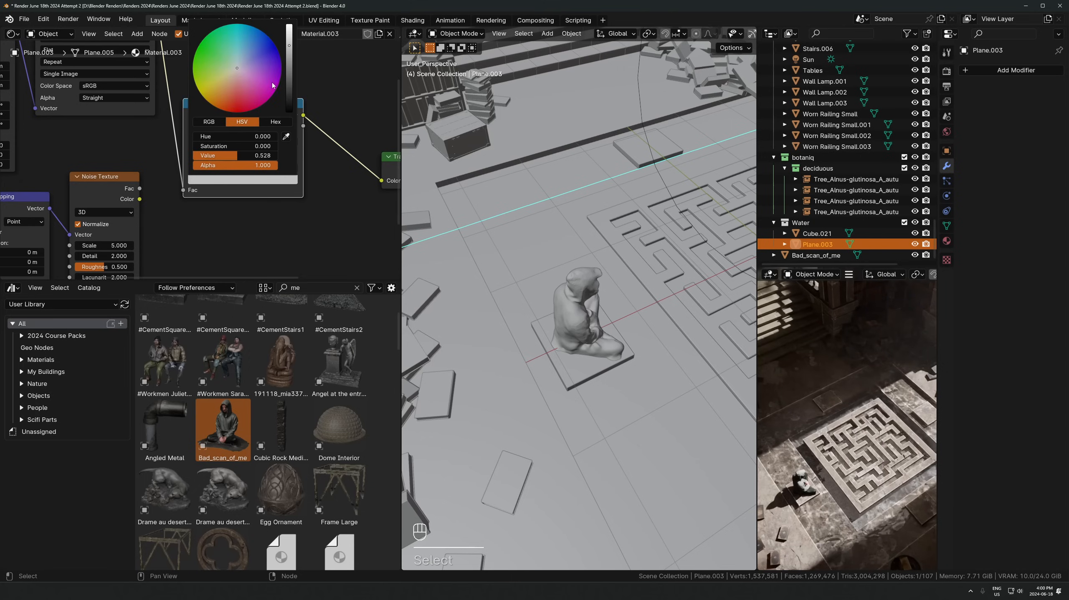
drag(291, 58, 289, 27)
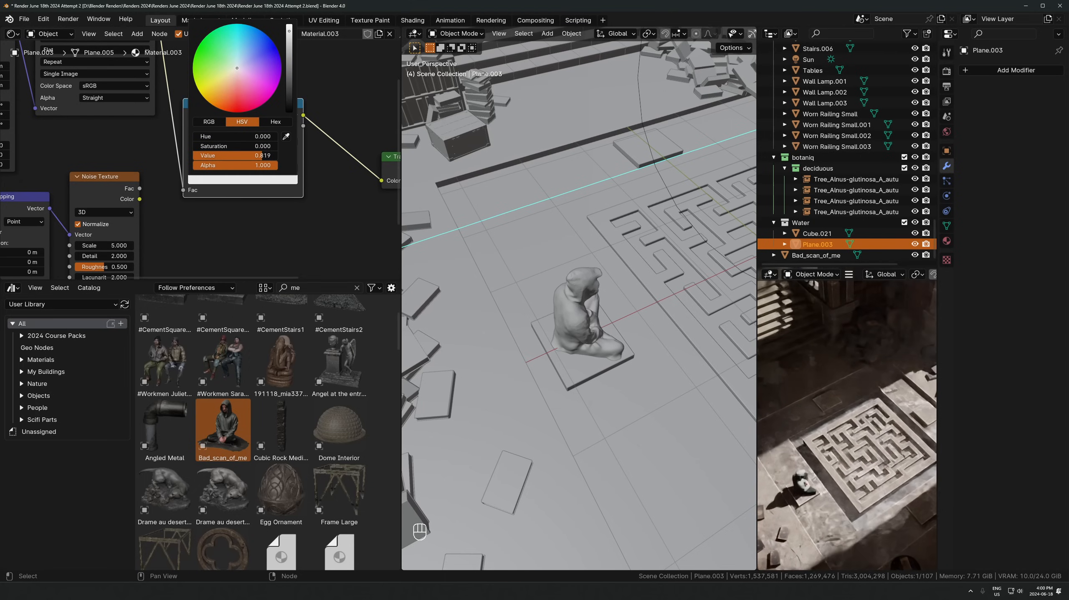
Try a Metallic value of 1.000 on the water cube's Principled BSDF and restore it to 0.069
scroll(301, 148, down, 5)
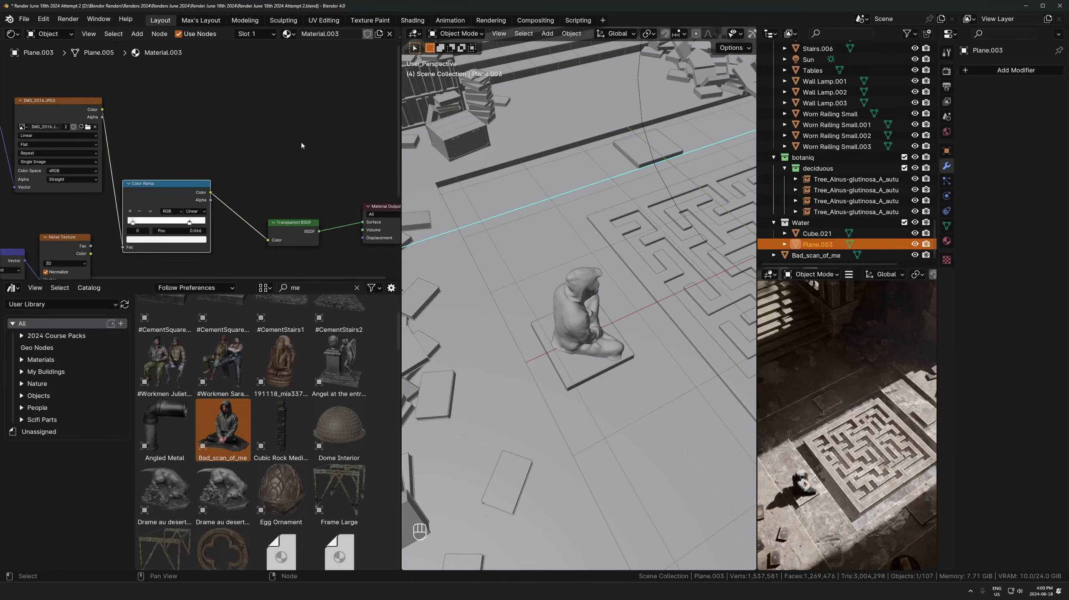
click(540, 184)
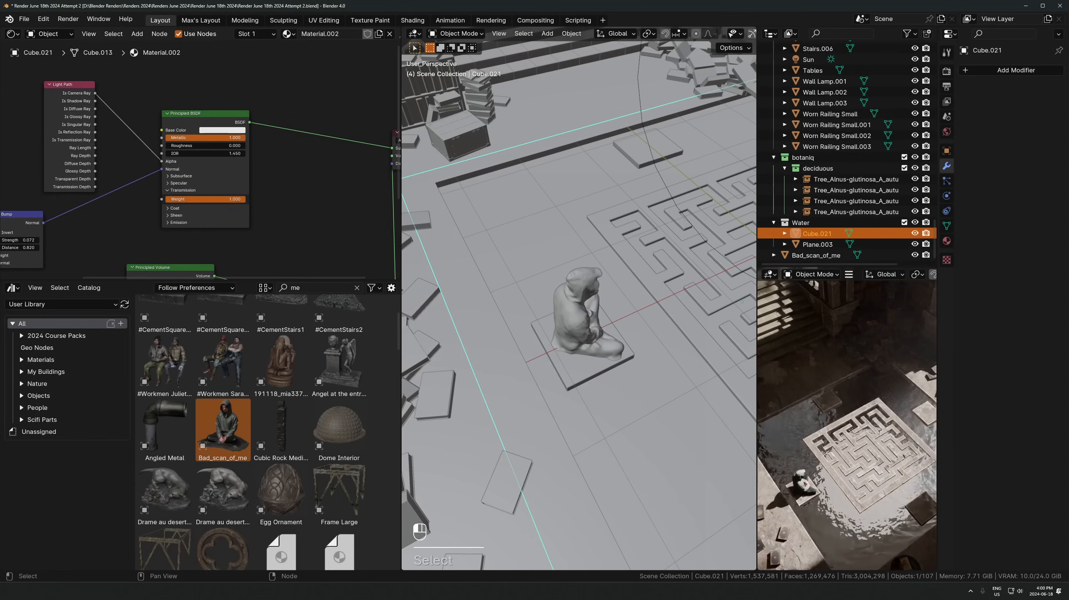
drag(232, 138, 158, 138)
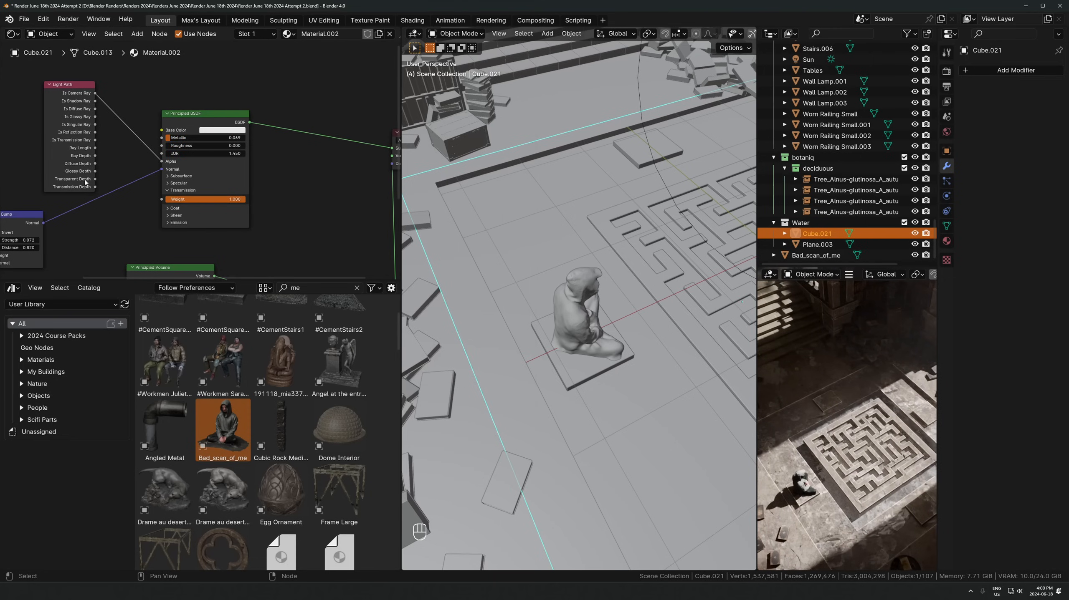
Set the Noise Texture scale to 24.800 in the water cube's material and save the file
middle_drag(84, 182, 240, 125)
scroll(240, 126, up, 1)
middle_drag(86, 226, 142, 204)
scroll(141, 204, up, 2)
drag(107, 204, 85, 204)
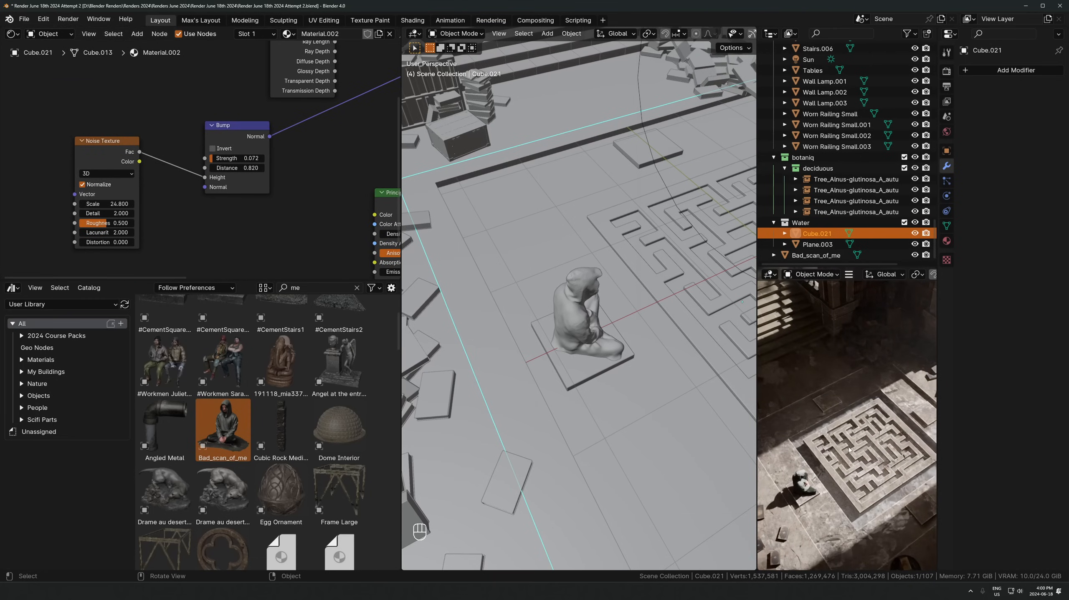
scroll(848, 450, down, 4)
scroll(870, 437, down, 1)
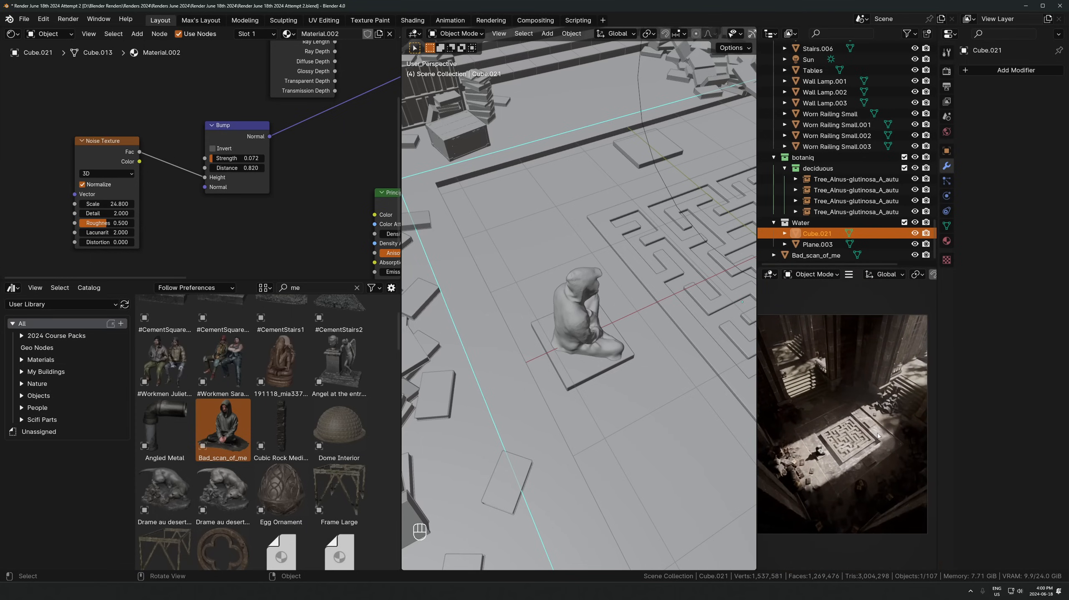
key(ctrl+s)
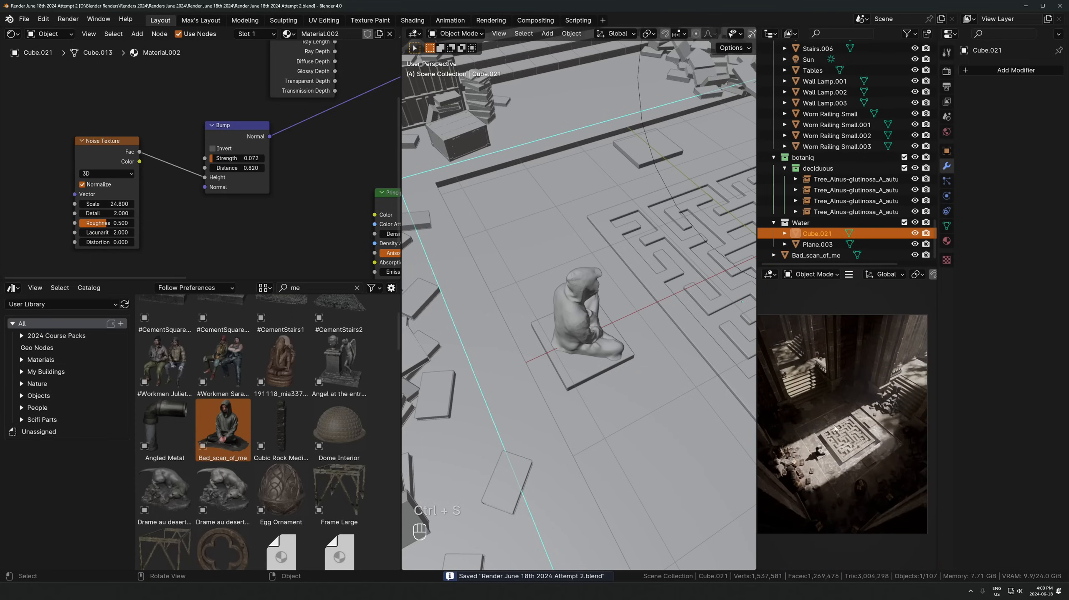
Advance to frame 5, look through the camera and rotate it -2.78° about the global Z axis
key(KP_0)
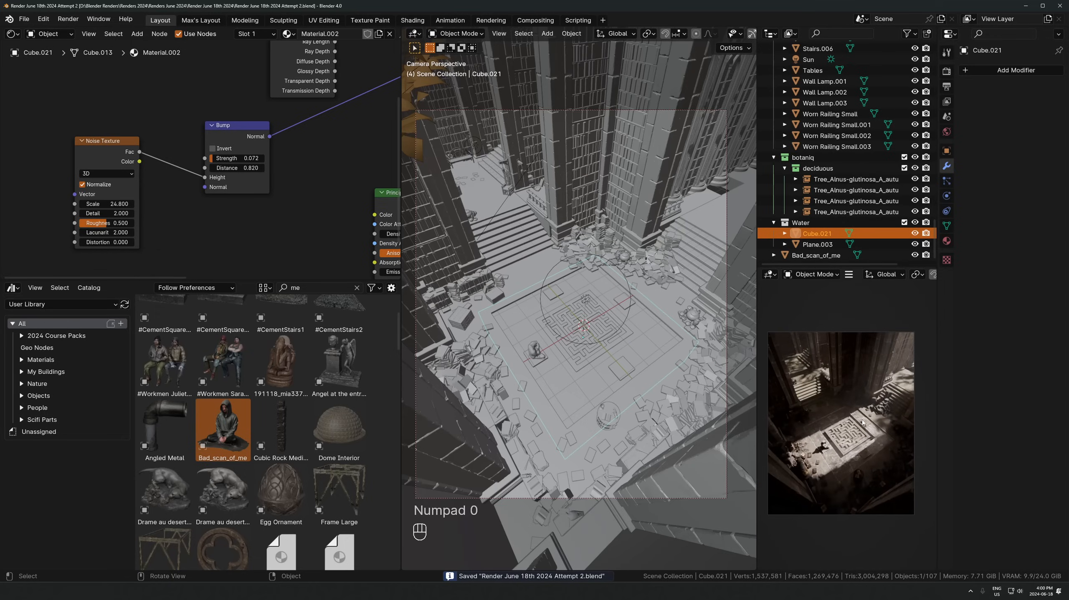
key(Right)
key(KP_0)
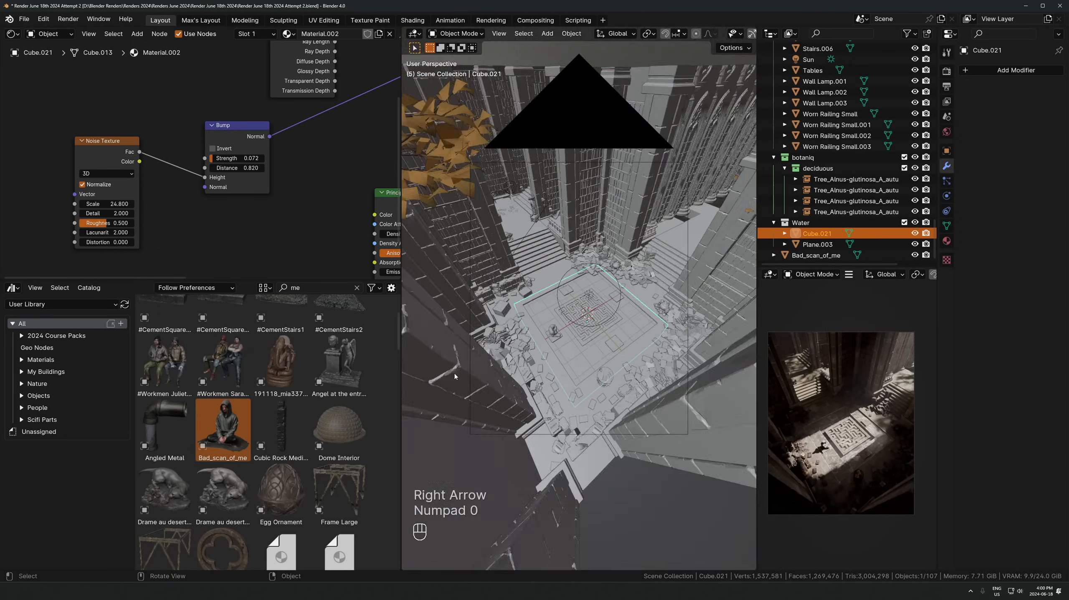
key(KP_0)
click(618, 112)
key(r)
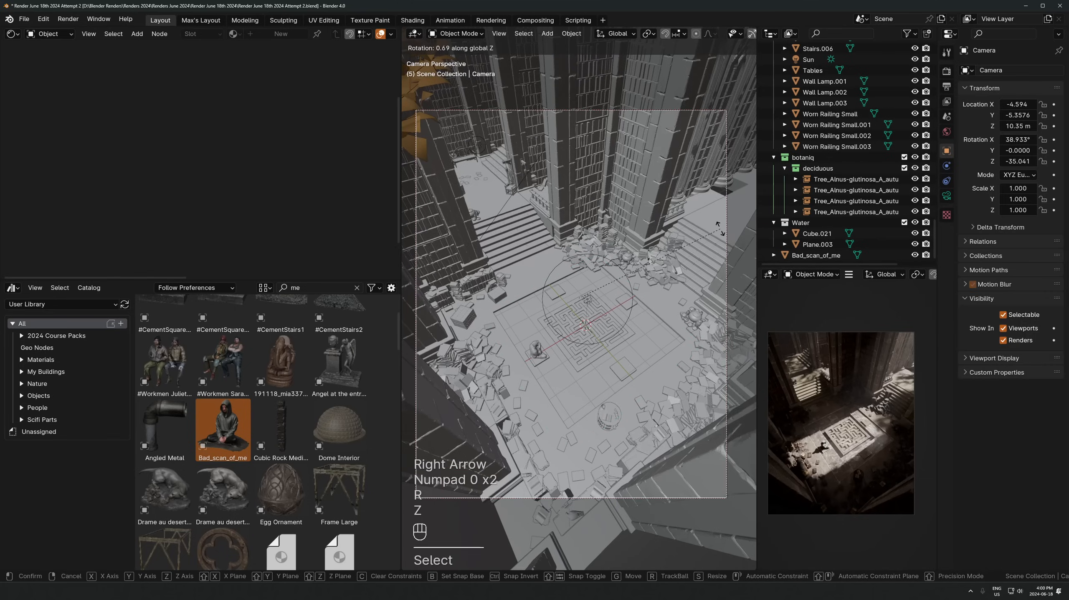
key(z)
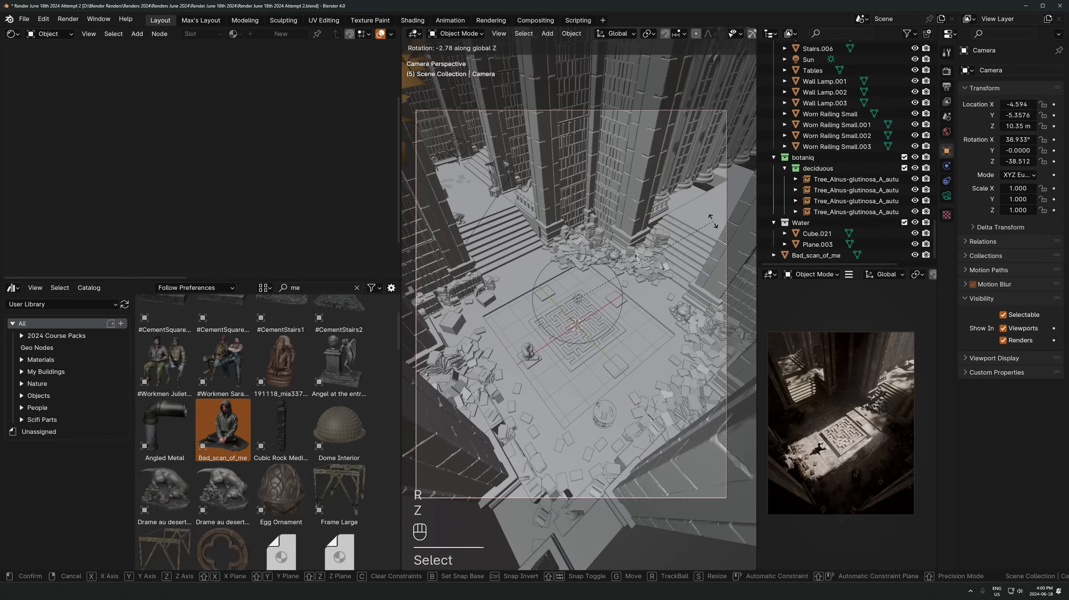
click(712, 221)
Enable the Thirds composition guide in the camera's viewport display settings
click(947, 196)
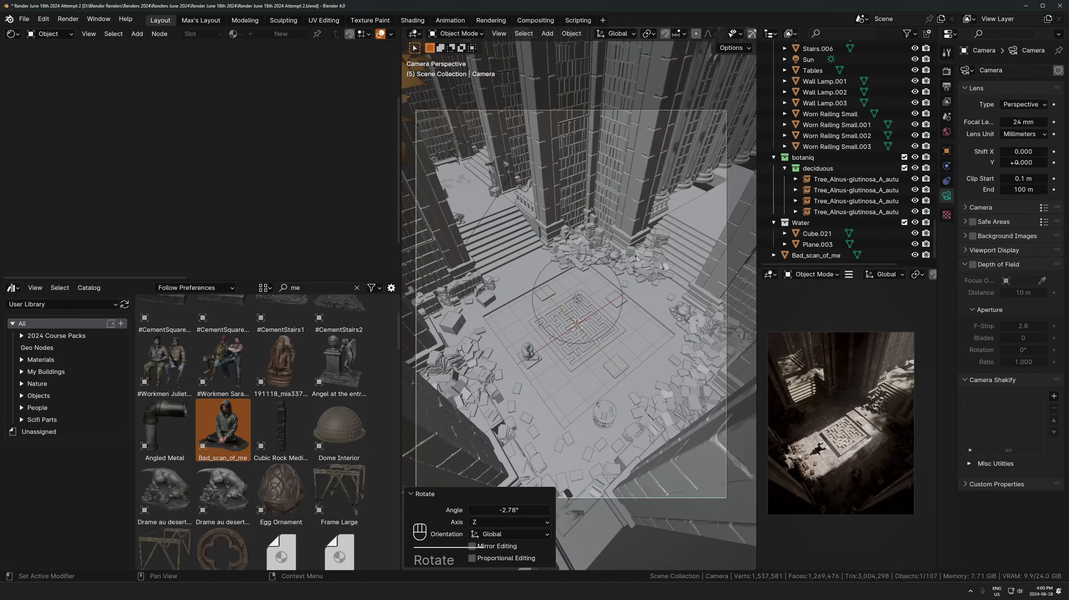
click(985, 263)
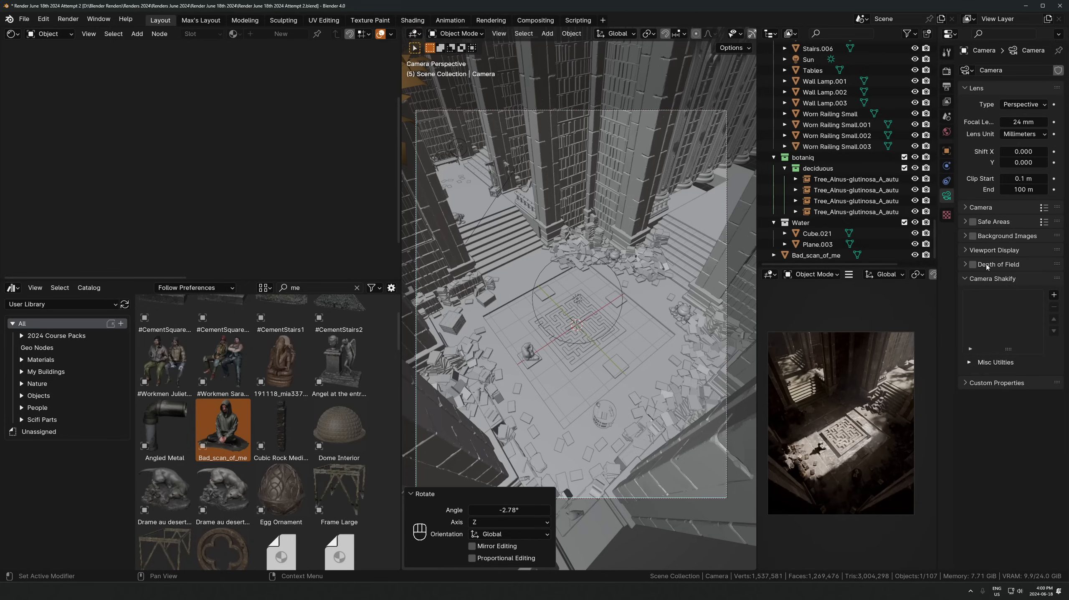
click(993, 251)
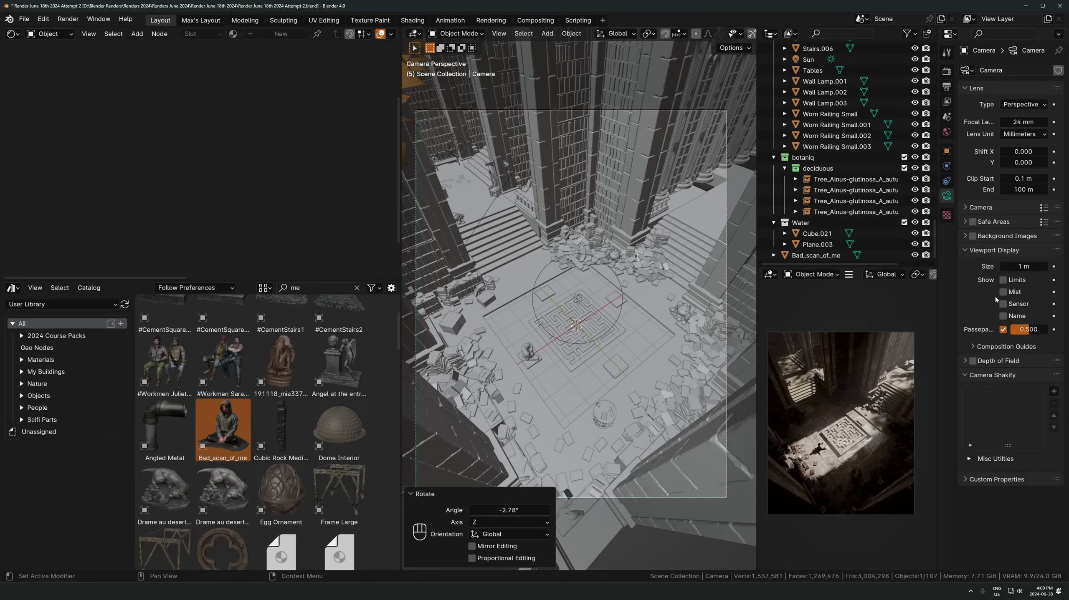
click(985, 347)
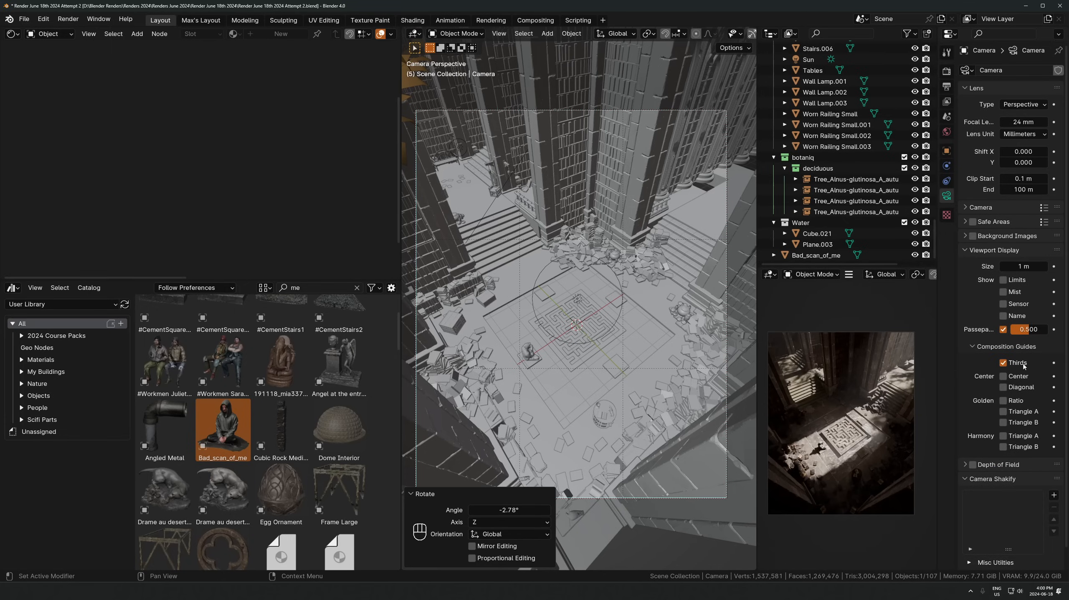
Check the framing against the thirds guide and rotate the camera 1.48° about its local X axis
scroll(547, 387, down, 2)
scroll(484, 404, up, 4)
shift+middle_drag(468, 408, 519, 350)
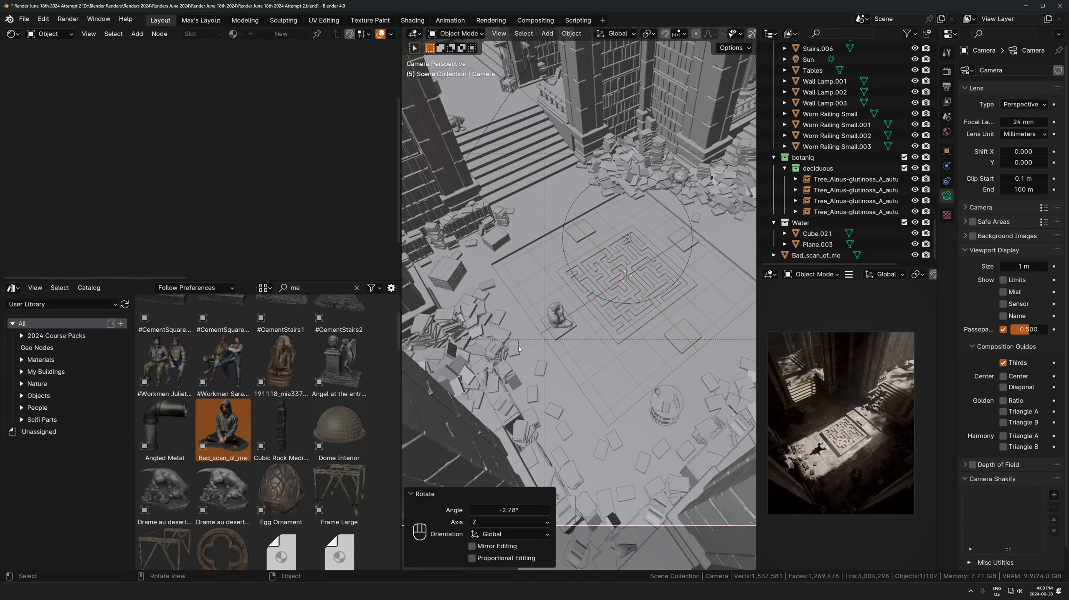
scroll(539, 351, down, 4)
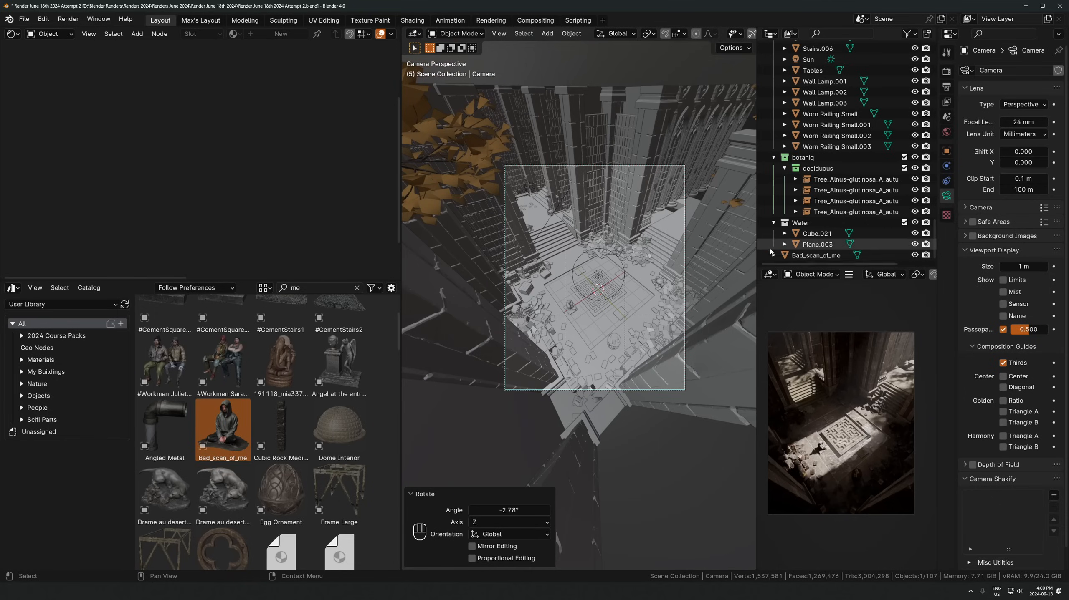
key(r)
key(x)
key(x)
click(708, 253)
key(r)
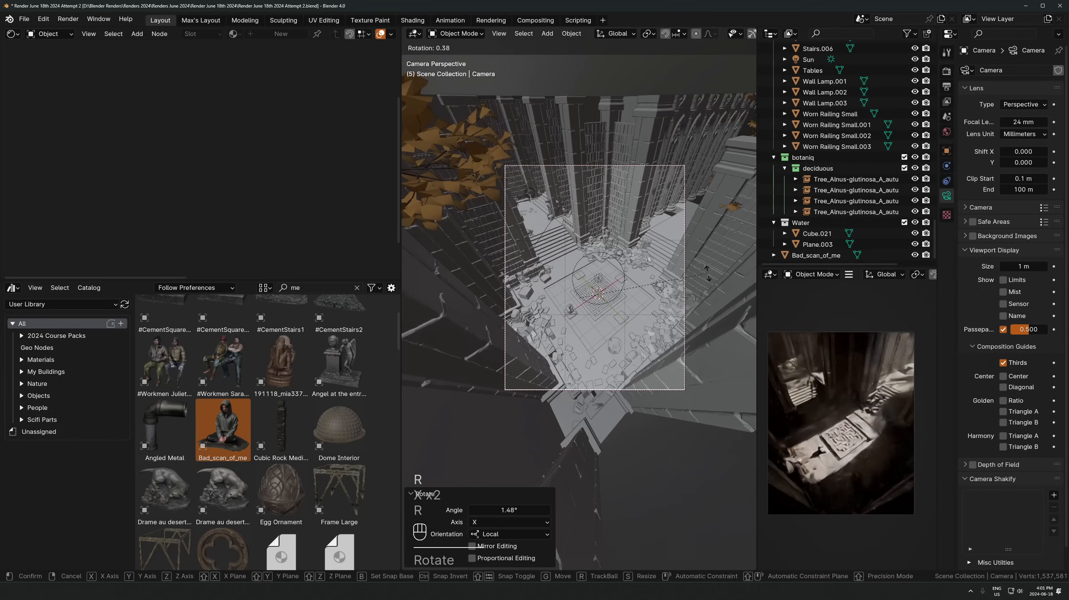
key(z)
key(Escape)
Rotate the camera finely by about -0.65° around the global Z axis
key(r)
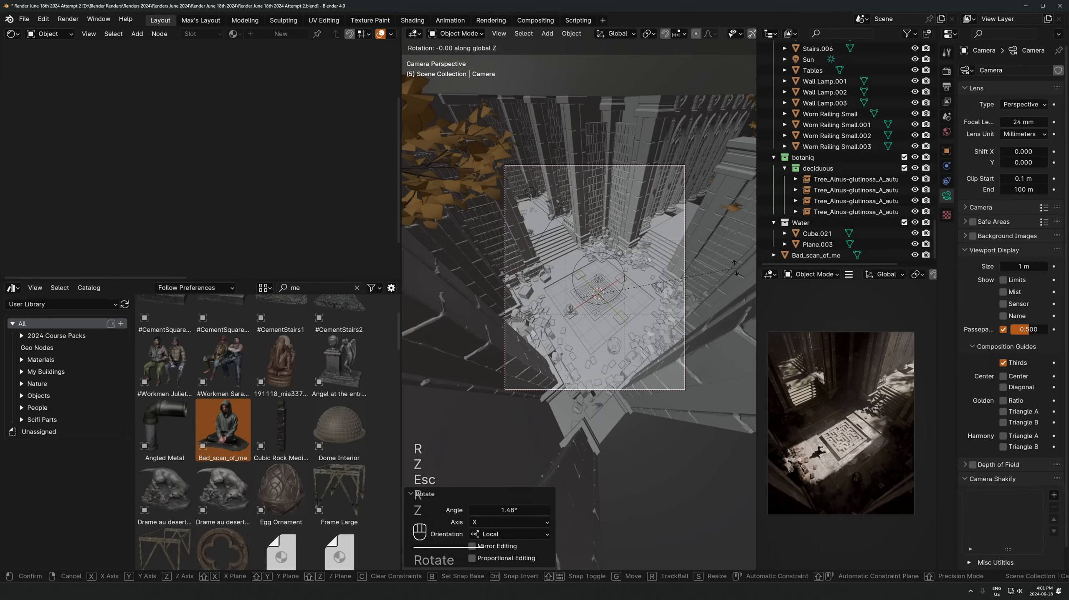
key(z)
key(shift)
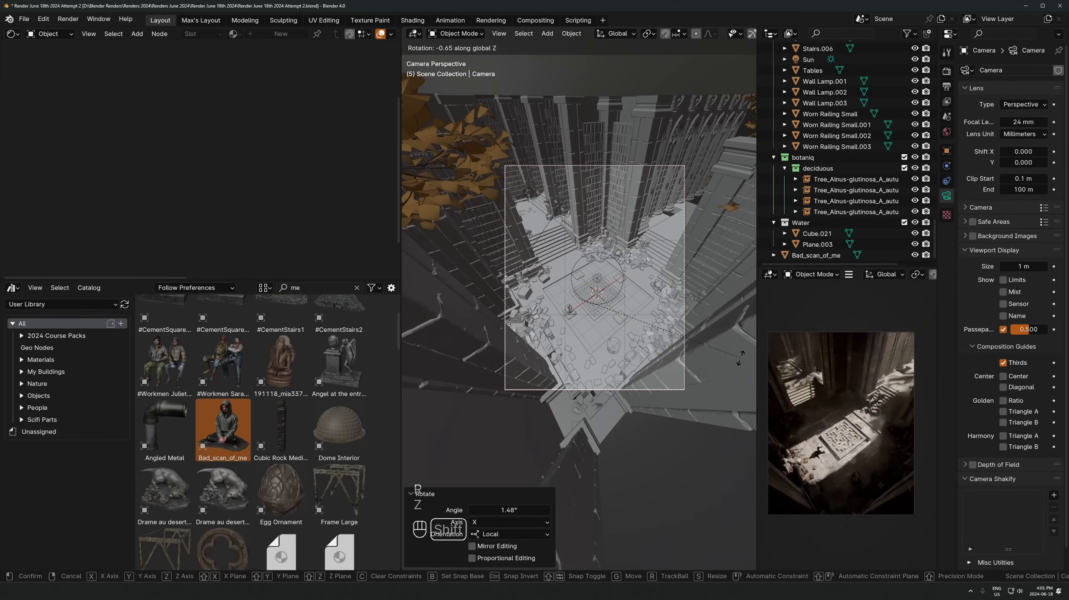
Rotate the camera about -0.6° around the global Z axis
click(753, 320)
key(r)
key(x)
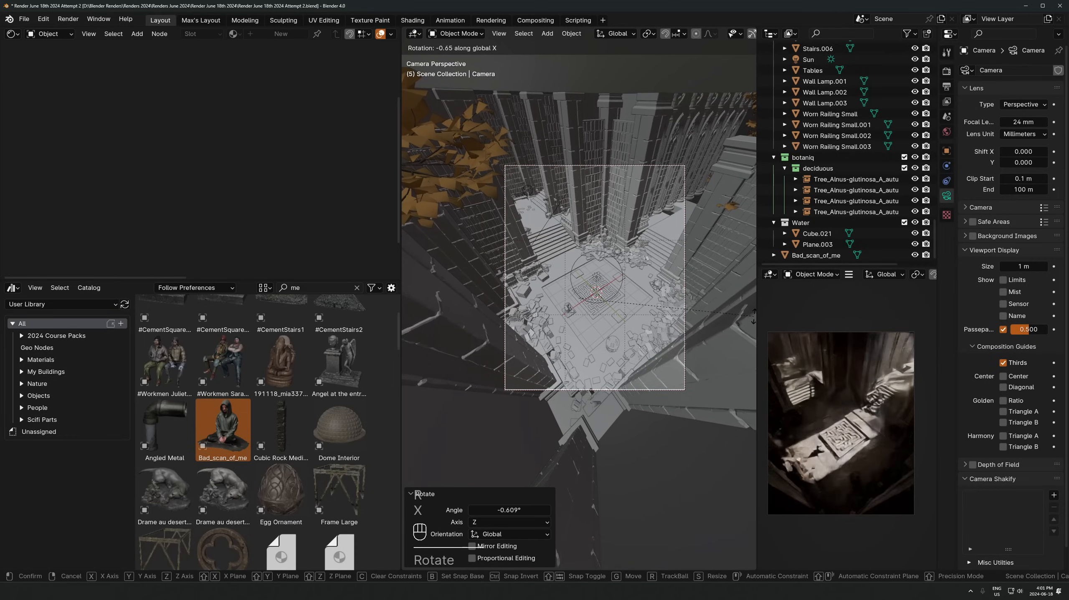
key(x)
key(Escape)
Rotate the camera by another -0.7° or so around the global Z axis
key(r)
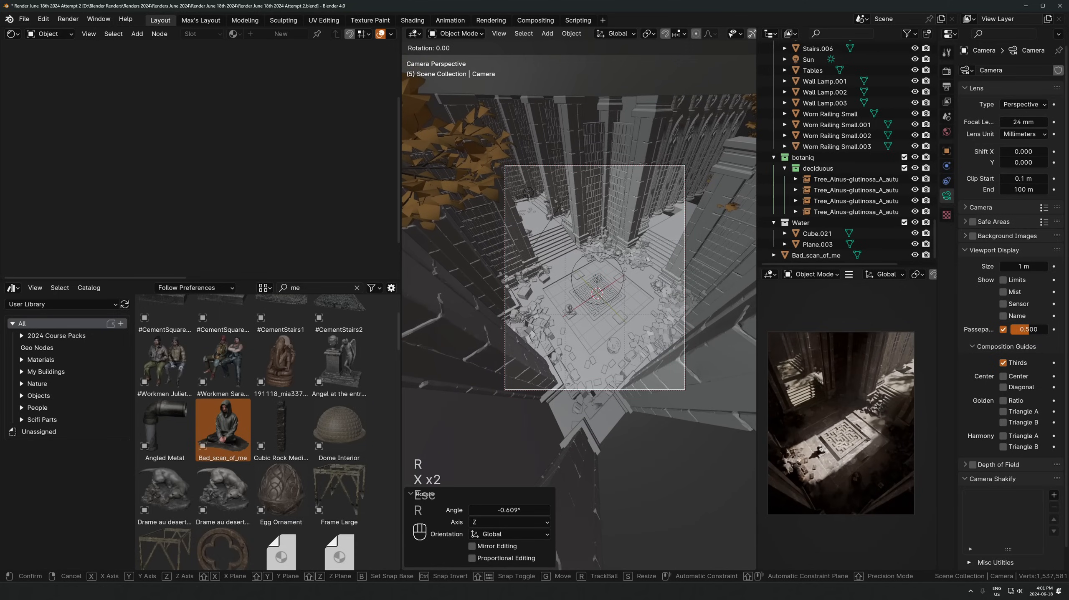
key(z)
key(shift)
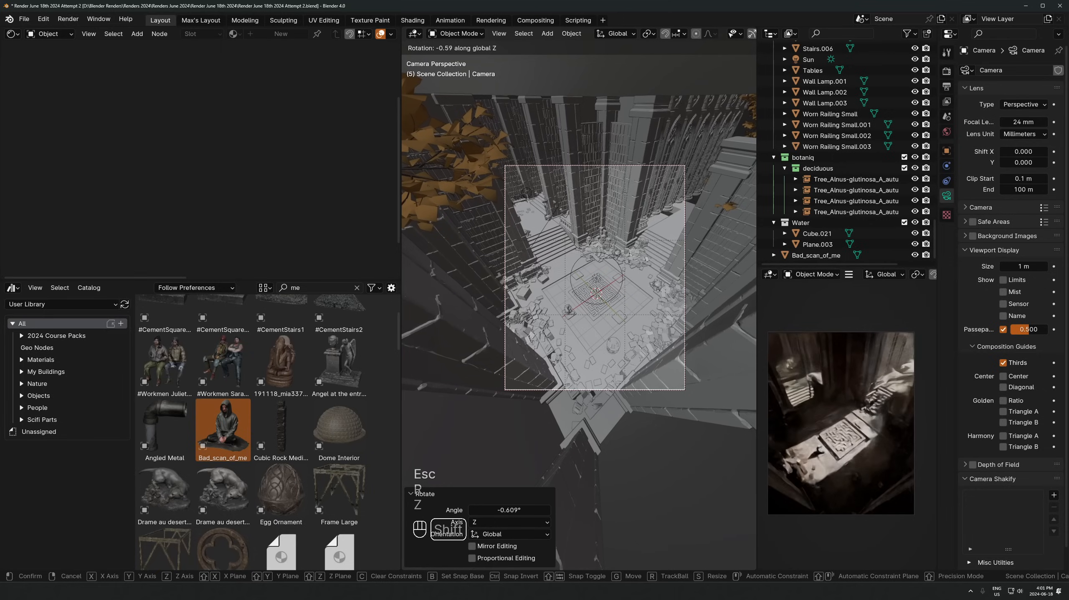
click(557, 274)
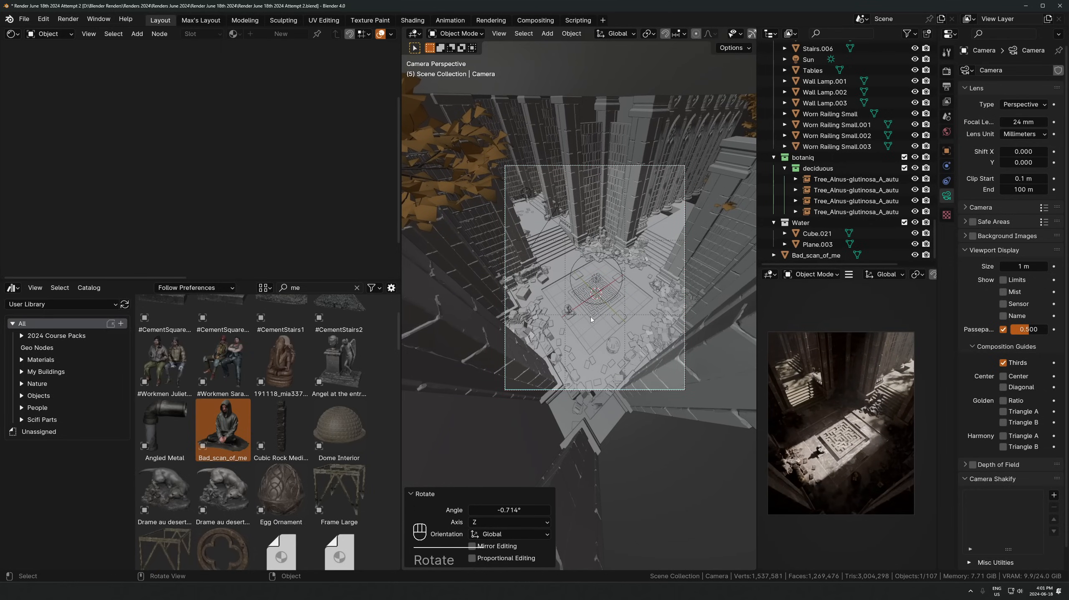
Tilt the camera about -4.25° around its local X axis
key(r)
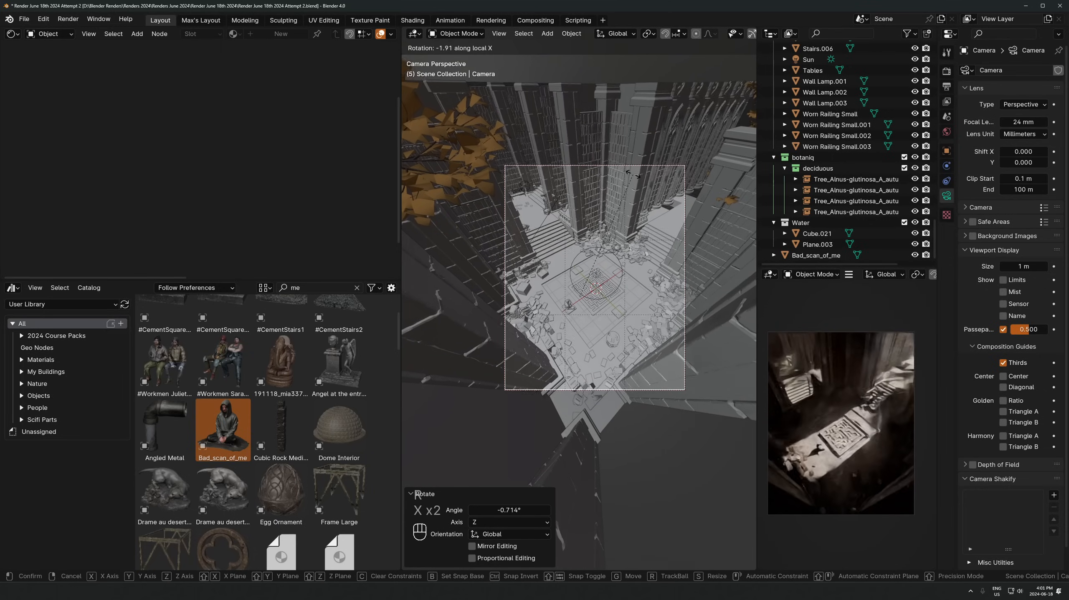
key(x)
key(x)
click(631, 172)
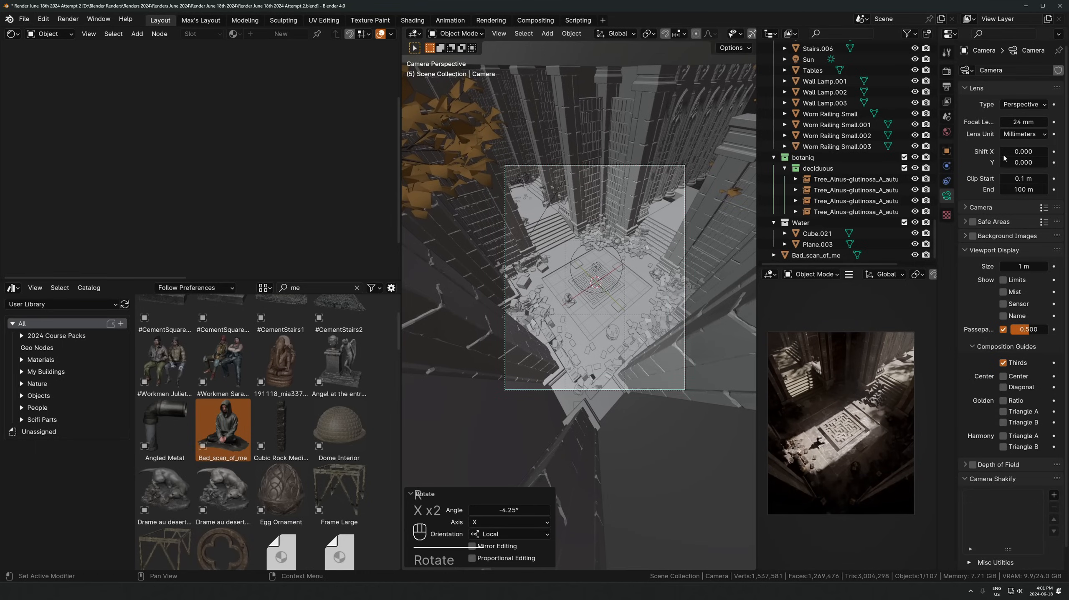
Change the camera lens type to Panoramic and its panorama type to Fisheye Lens Polynomial
click(1024, 105)
click(1018, 140)
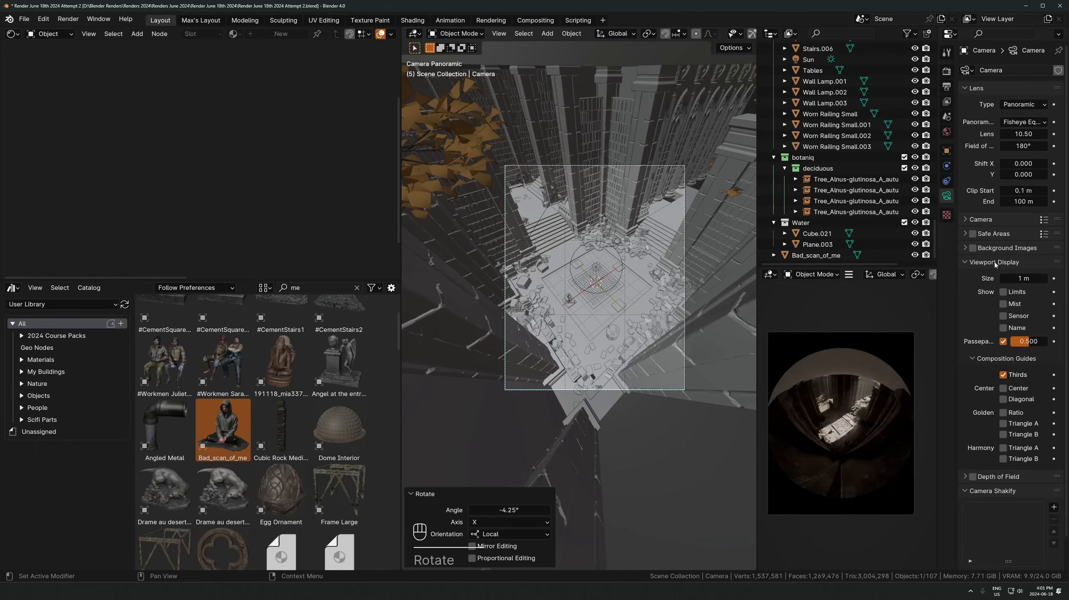
click(1014, 123)
click(983, 193)
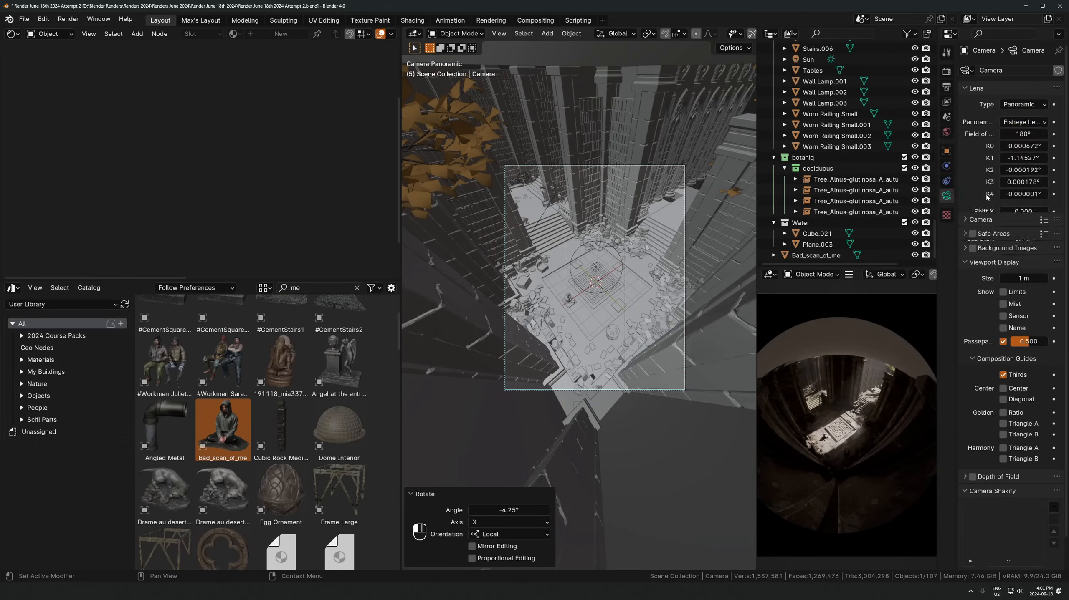
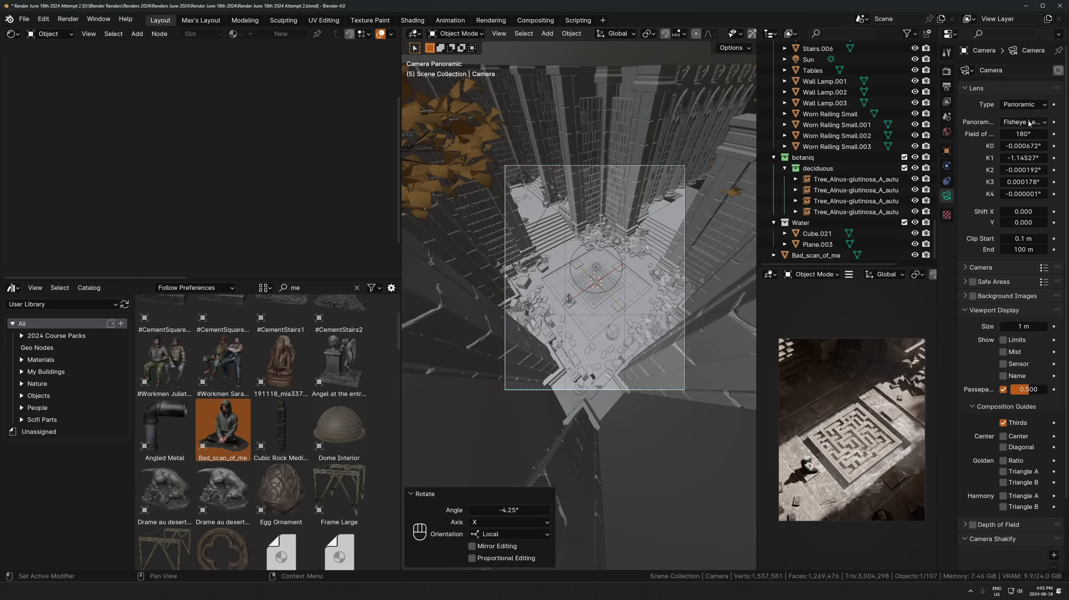
click(1022, 140)
click(1023, 105)
click(986, 140)
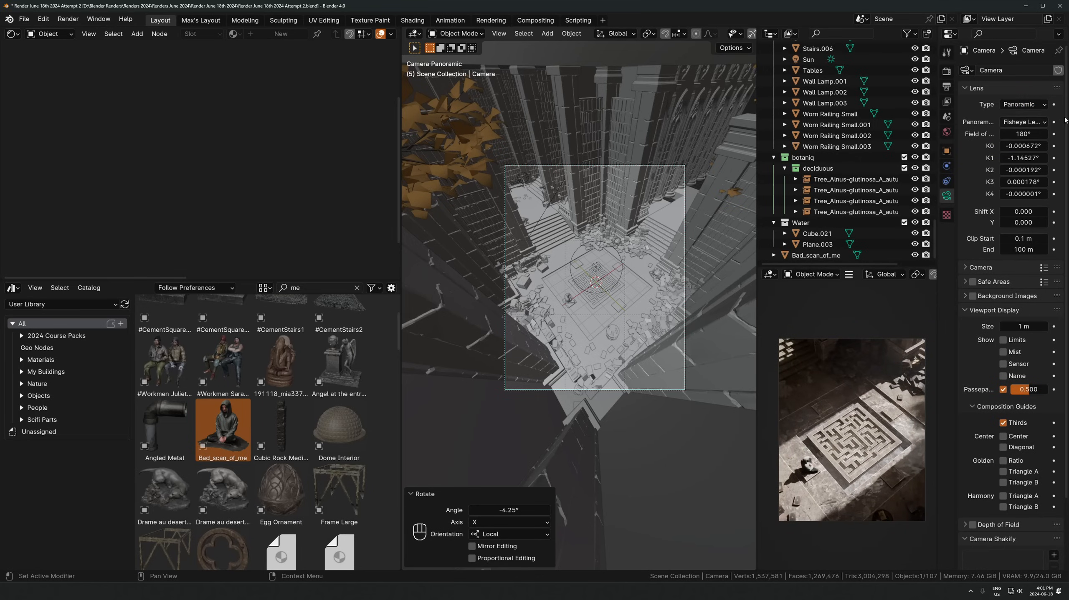
click(1037, 123)
Adjust the fisheye polynomial coefficients K1 to about -2.027 and K2 to about -0.0022 to reframe the shot
mouse_move(1026, 157)
mouse_down()
mouse_move(993, 157)
mouse_move(1017, 170)
mouse_up()
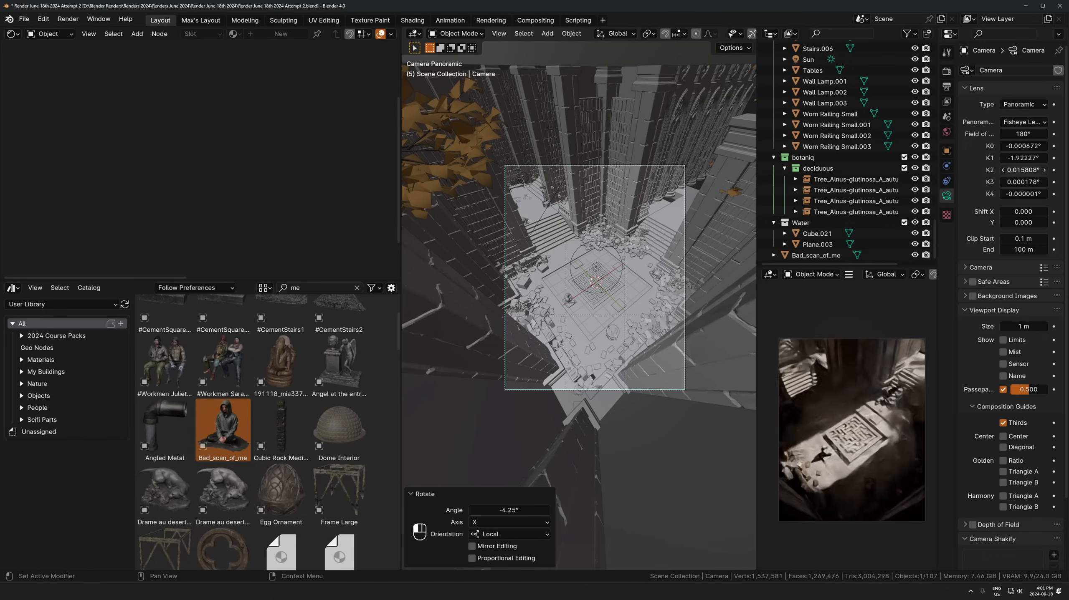
drag(1017, 170, 1023, 170)
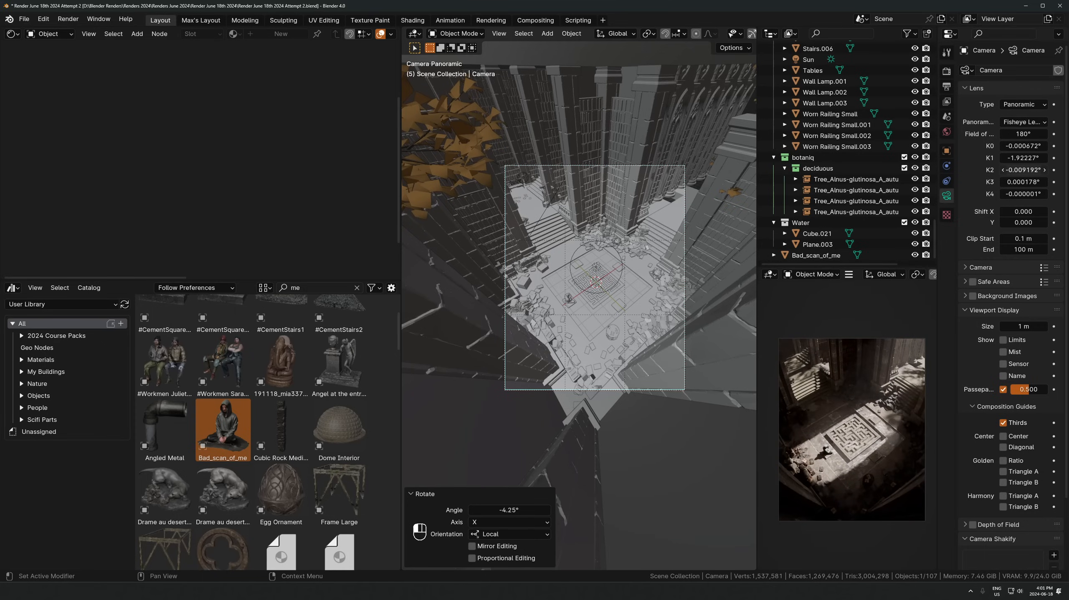
mouse_move(1023, 158)
mouse_down()
mouse_move(1030, 169)
mouse_move(1018, 170)
mouse_up()
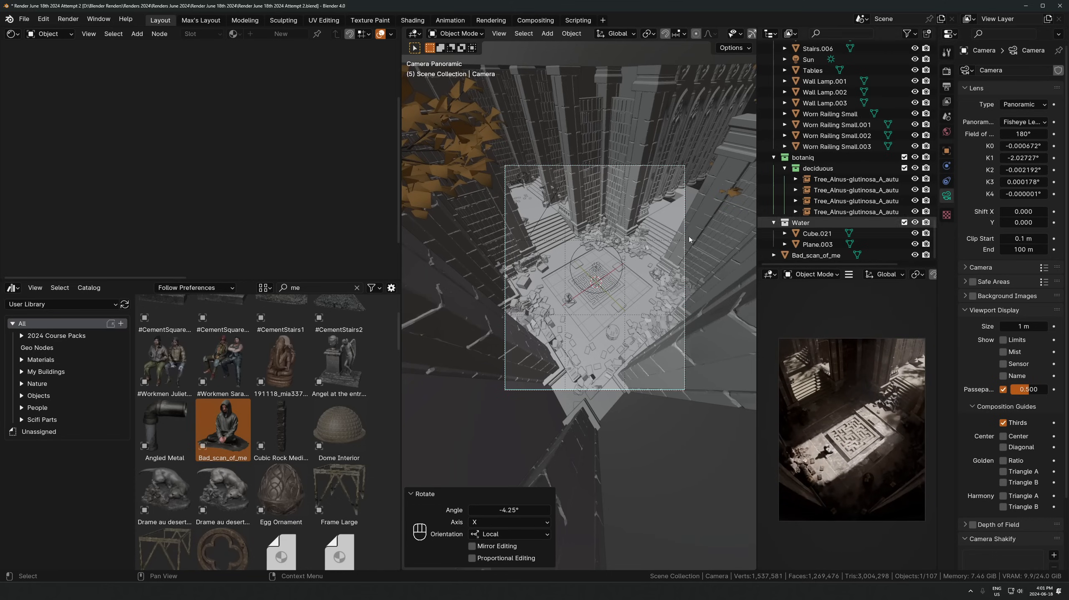
Select the bookshelf pieces and book pile in the far corner, without the rock wall, and make linked duplicates in place
click(615, 207)
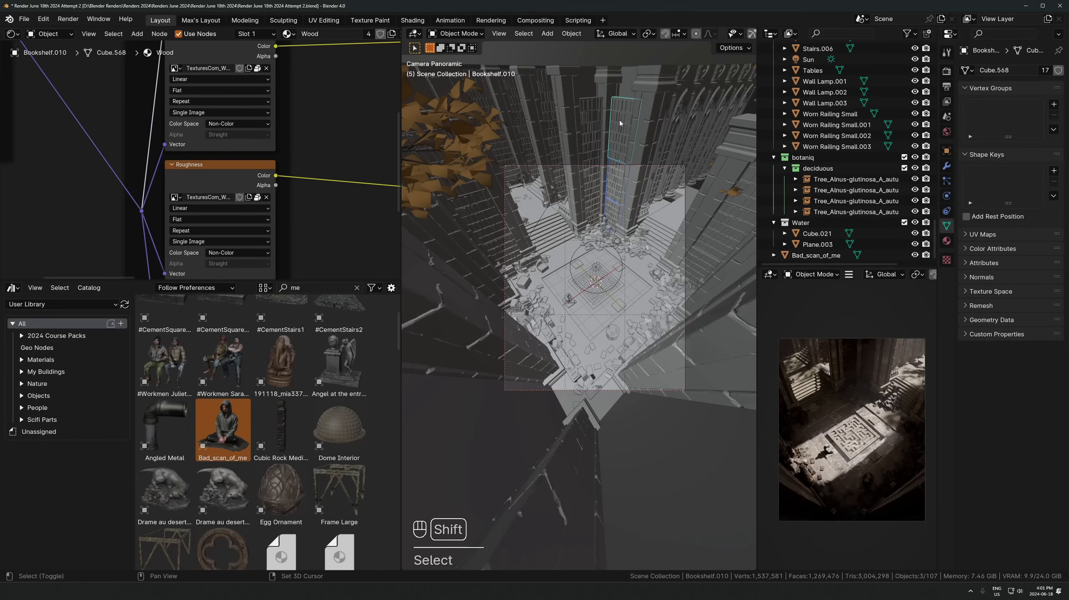
shift+click(606, 127)
key(ctrl+z)
key(ctrl+z)
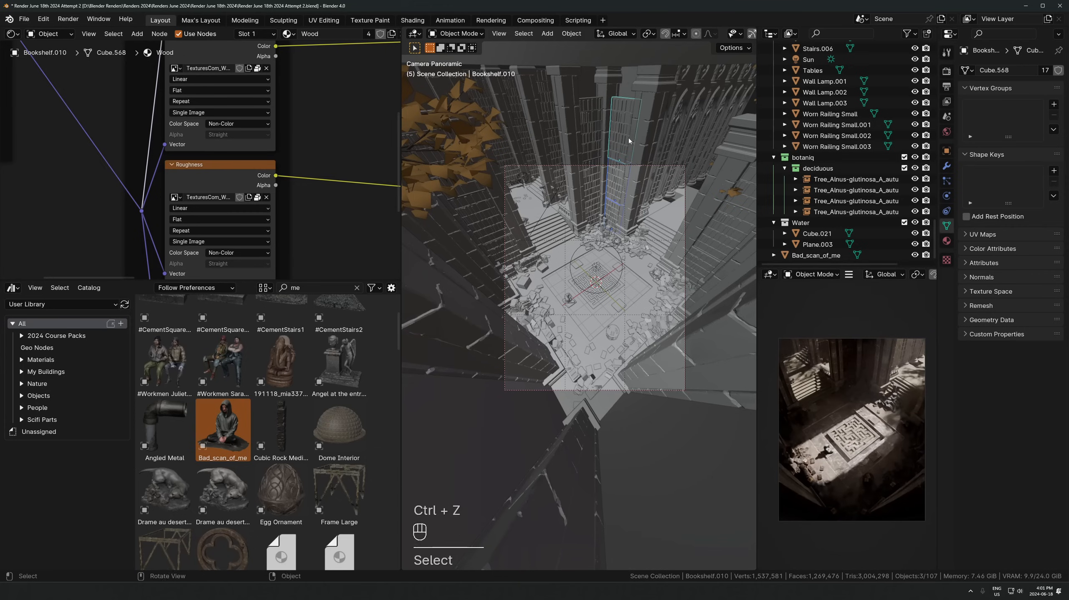
shift+click(603, 230)
shift+click(608, 221)
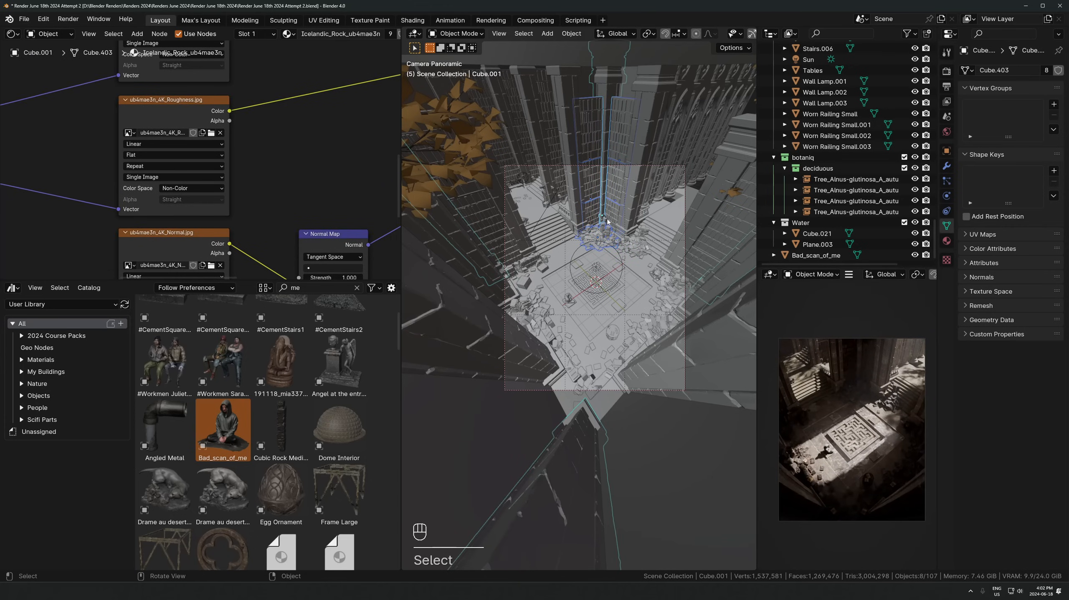
key(ctrl+z)
shift+click(608, 218)
key(alt+d)
key(shift+z)
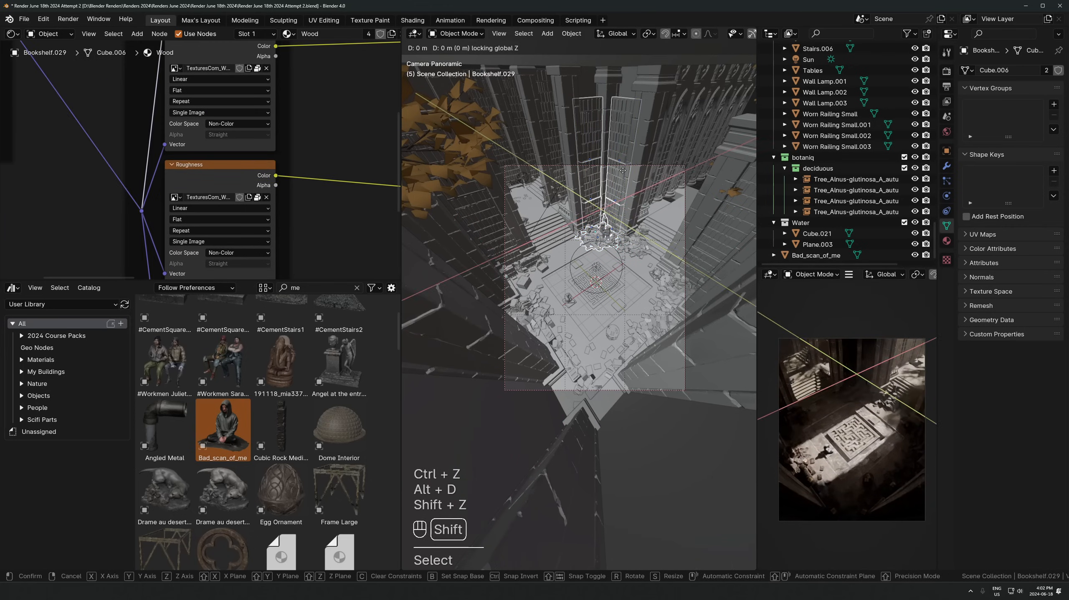
key(Escape)
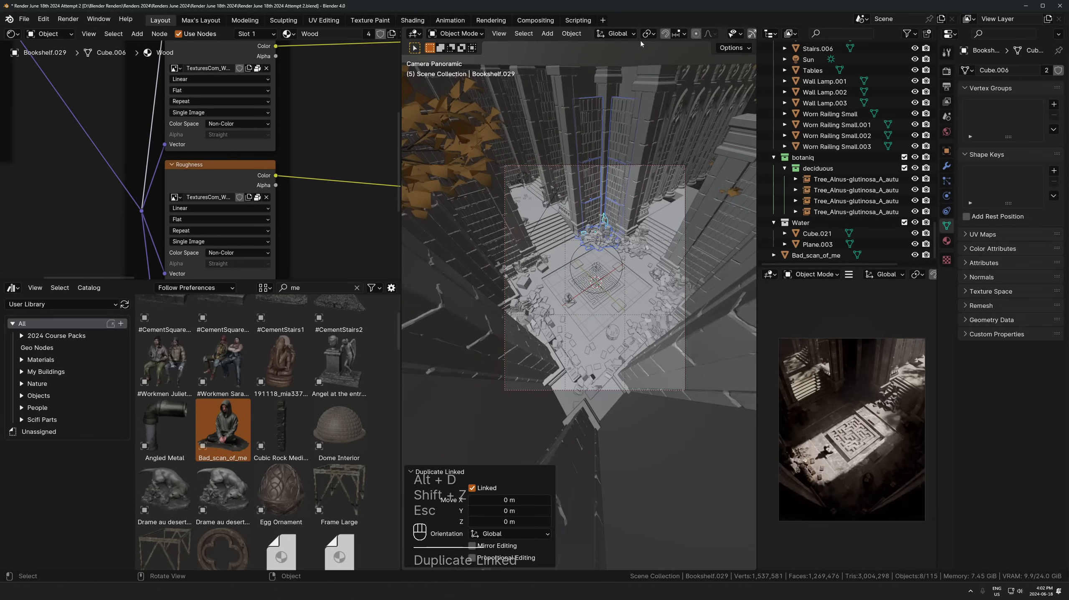
Set the pivot point to the 3D Cursor and rotate the duplicated bookshelves 180° around global Z
click(648, 34)
click(670, 72)
text(rz180)
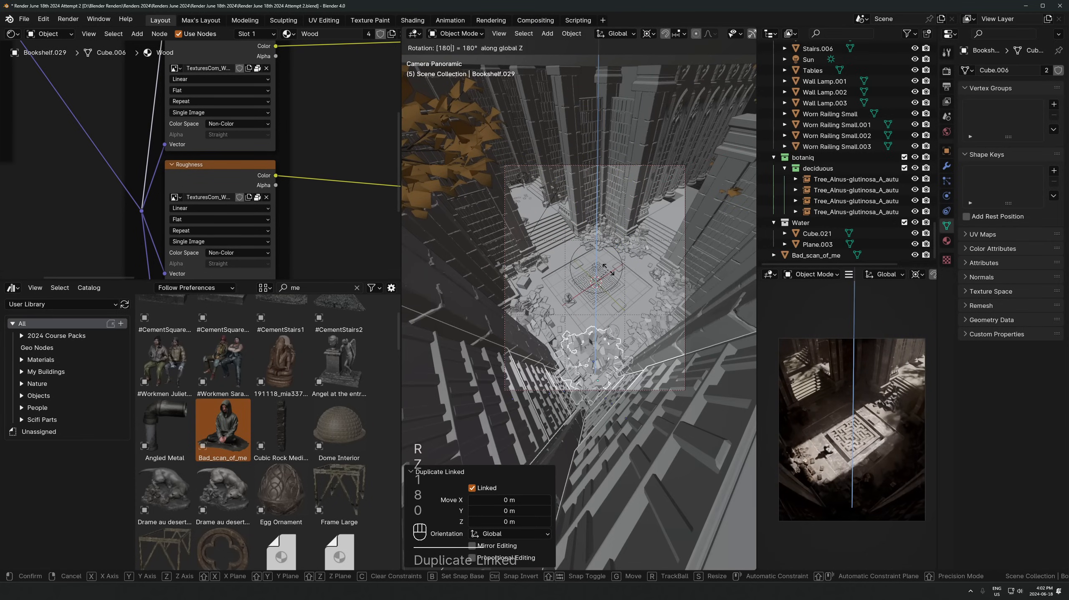
click(608, 270)
Delete the rotated book pile copy in the foreground corner and check the bookshelves in the rendered preview
click(594, 352)
key(x)
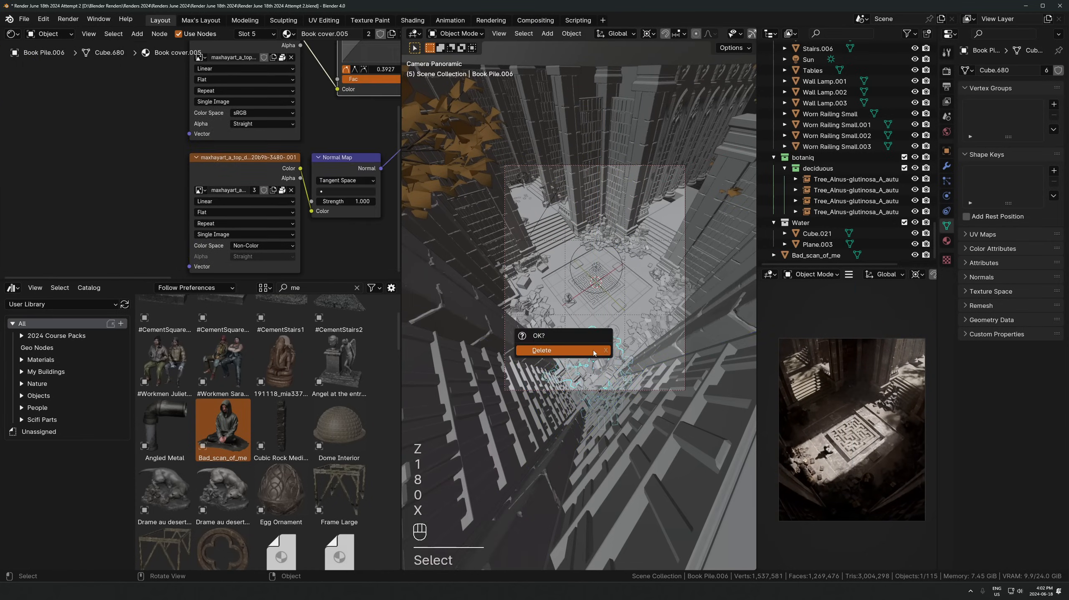
click(594, 353)
click(601, 407)
shift+middle_drag(825, 456, 792, 487)
scroll(827, 418, up, 2)
scroll(789, 459, up, 1)
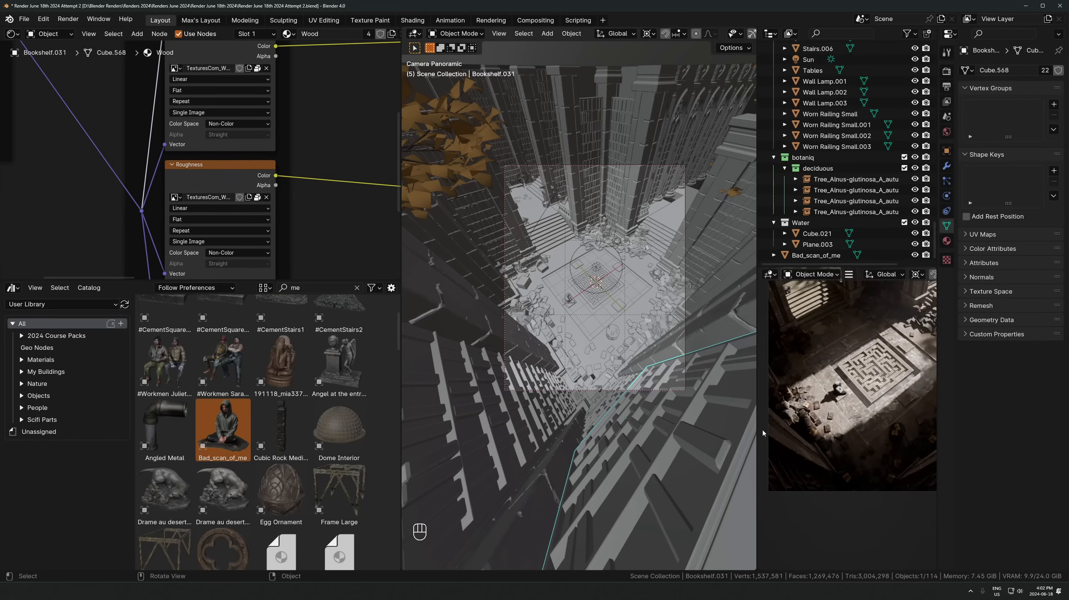
scroll(869, 471, down, 1)
shift+middle_drag(879, 453, 867, 468)
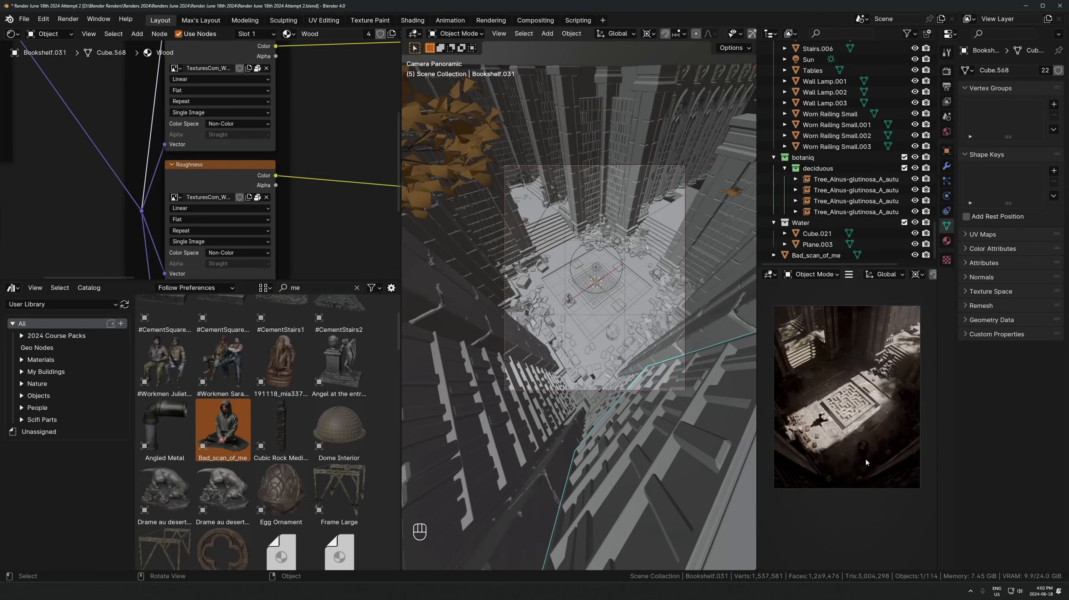
Zoom in on the maze, select the Cube.021 object around it and edit its faces with X-ray on
click(573, 311)
key(KP_Decimal)
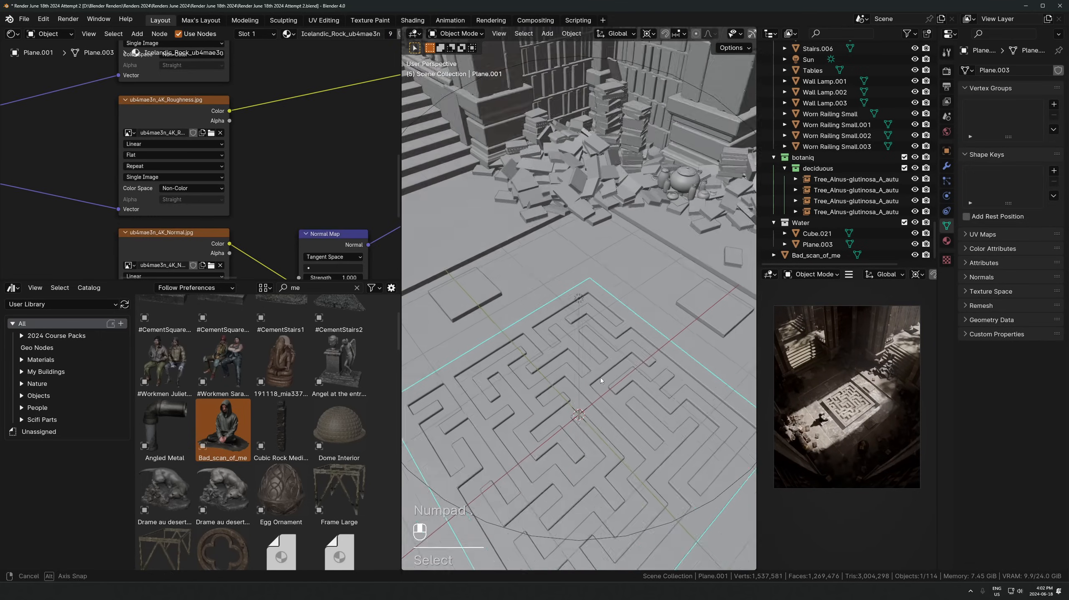
scroll(614, 433, down, 2)
scroll(651, 390, up, 2)
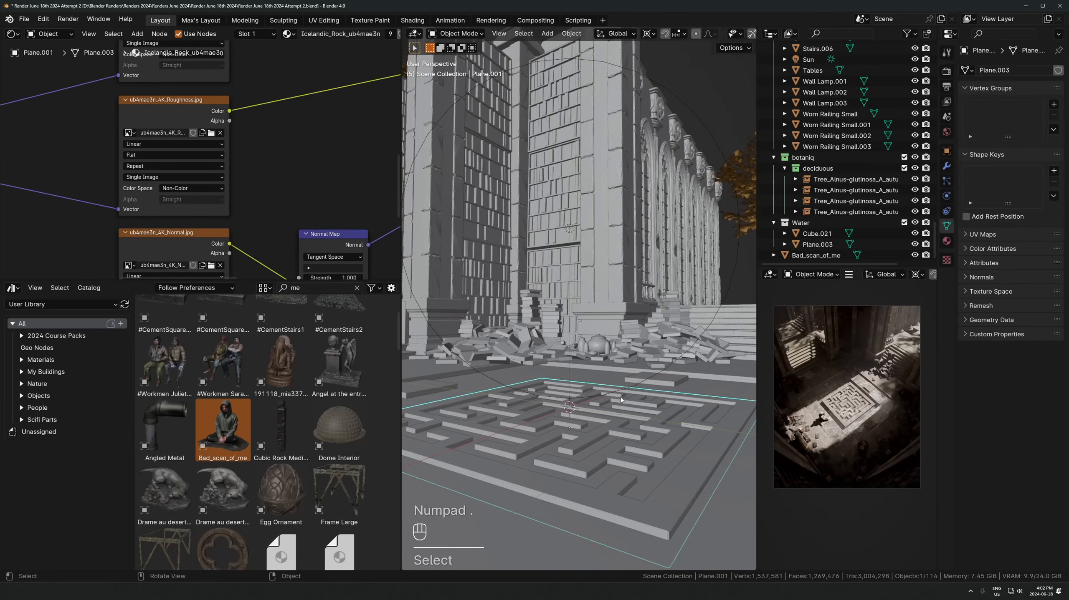
middle_drag(621, 398, 671, 431)
click(684, 398)
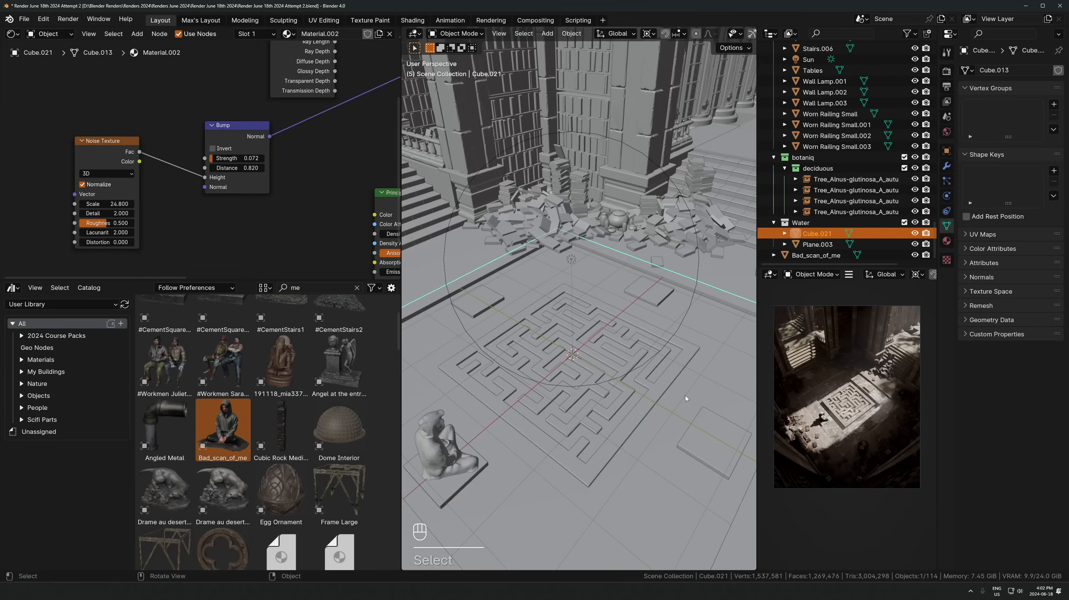
scroll(685, 396, down, 2)
middle_drag(685, 396, 569, 314)
key(Tab)
key(alt+z)
key(3)
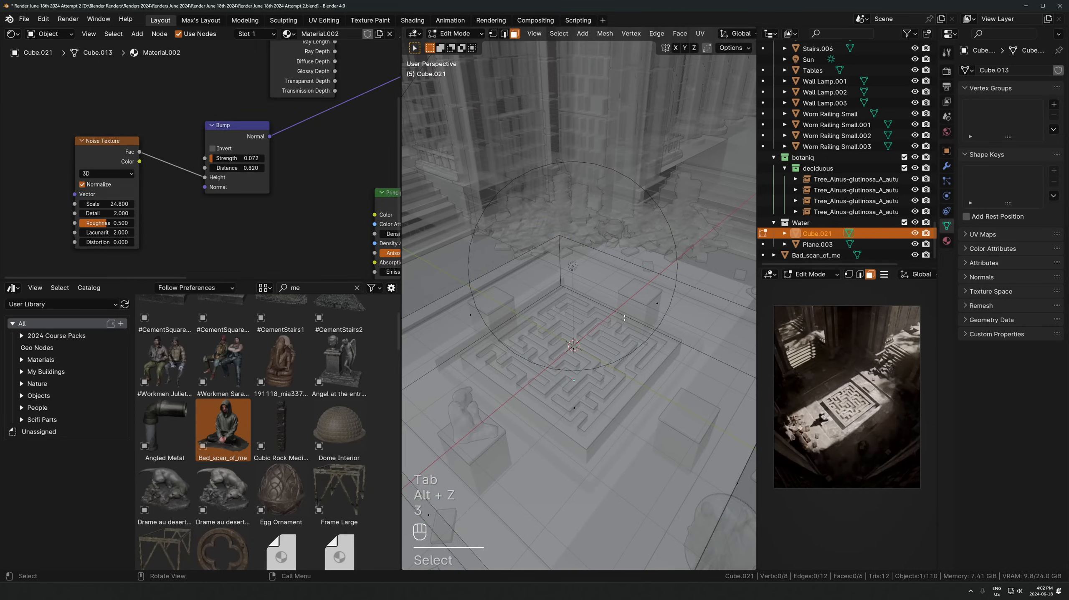
Inset the top and bottom faces of Cube.021 toward the maze's footprint and delete the inner faces
key(alt+z)
click(569, 314)
scroll(703, 264, down, 1)
key(alt+z)
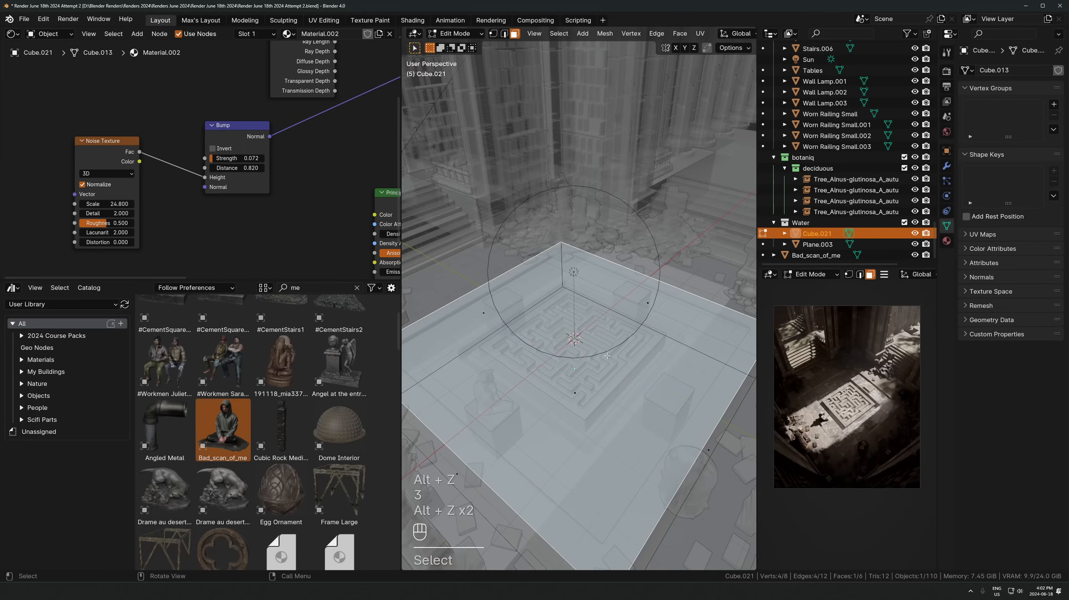
shift+click(575, 393)
scroll(712, 244, down, 3)
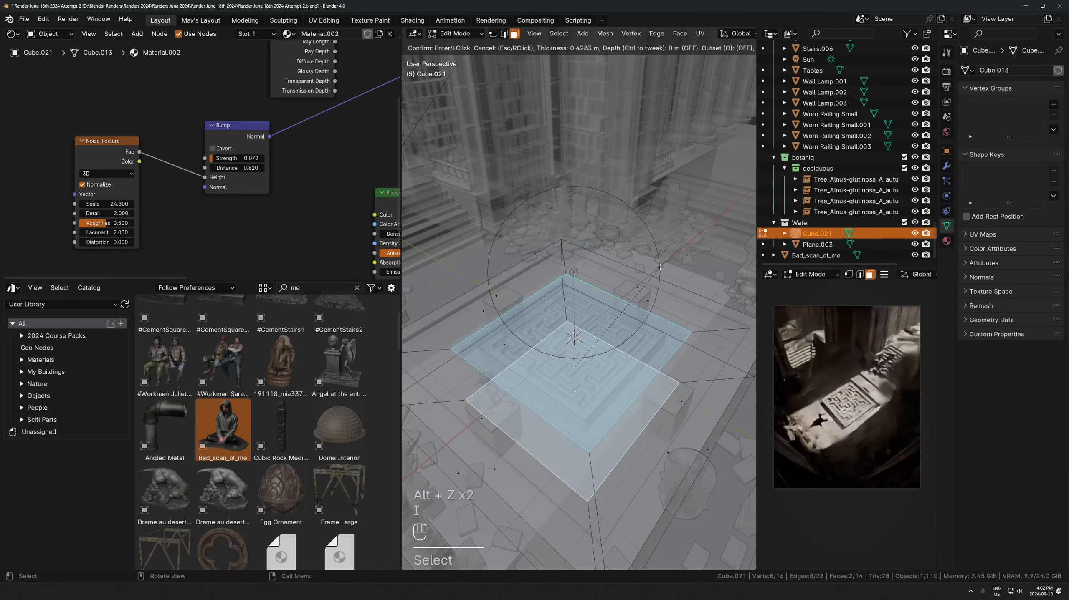
key(i)
click(670, 264)
key(x)
click(617, 286)
key(alt+z)
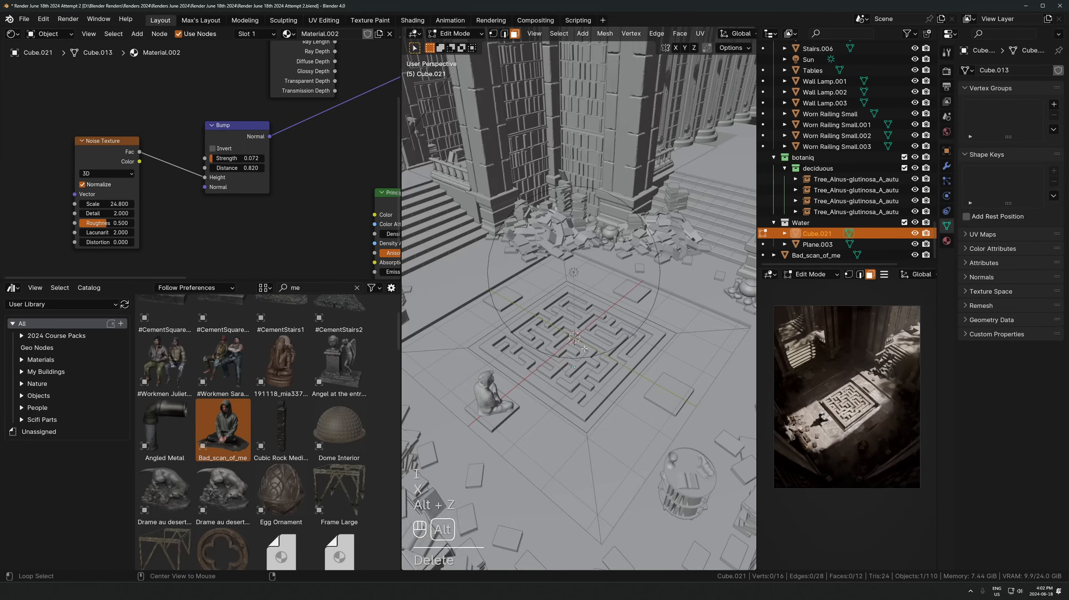
Join the open top and bottom edge loops of Cube.021 with Bridge Edge Loops
key(2)
key(alt+z)
alt+click(601, 345)
key(ctrl+e)
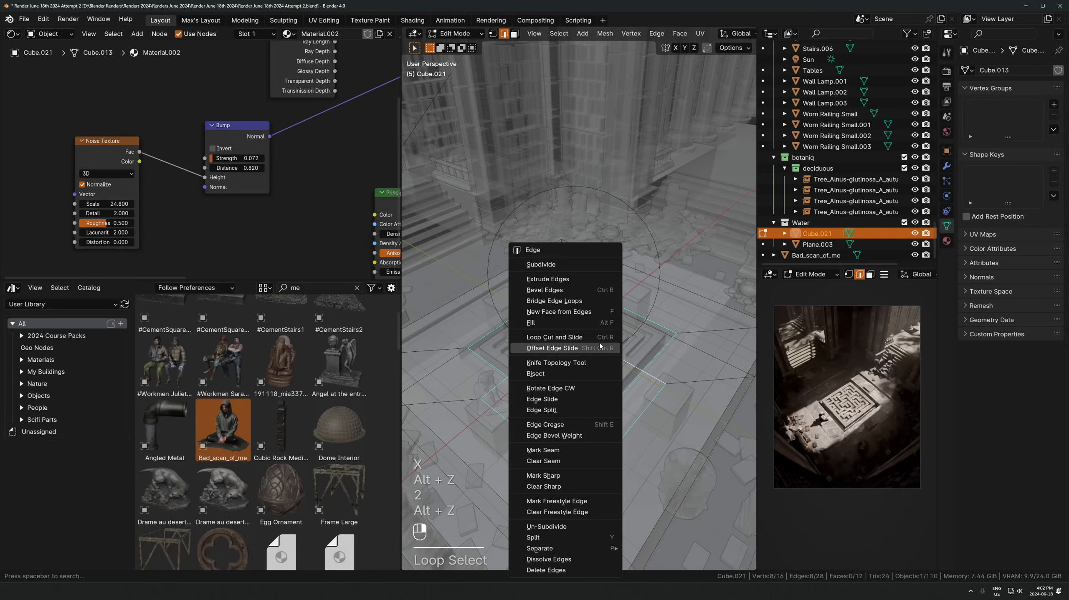
click(572, 301)
key(Tab)
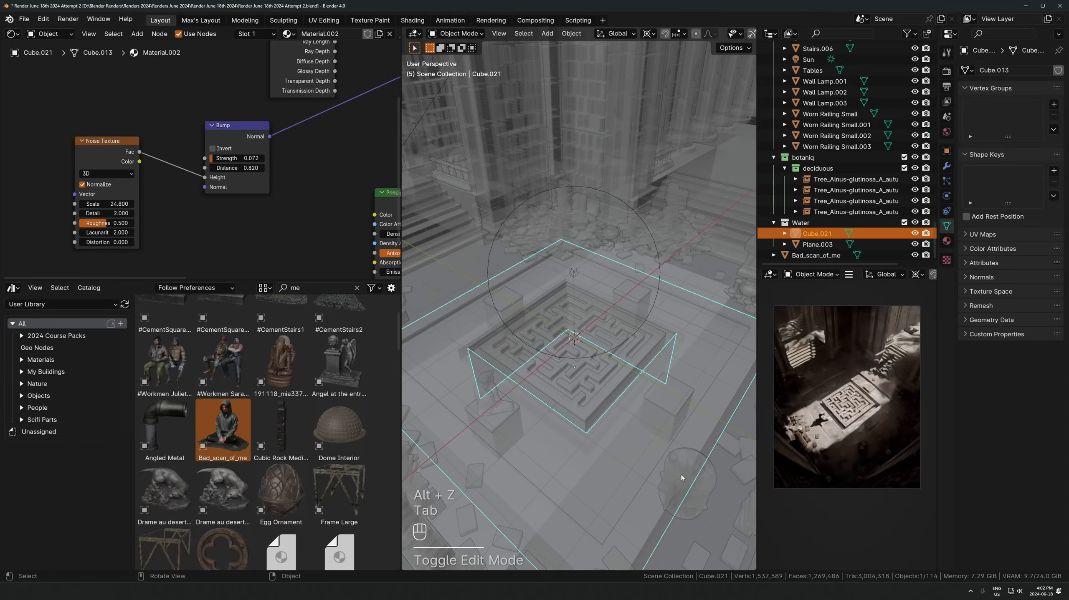
Scale the hole's inner walls to 0.9 on X and Y, fine-tune them against the maze's border and inspect the render
key(Tab)
key(3)
key(s)
key(shift+z)
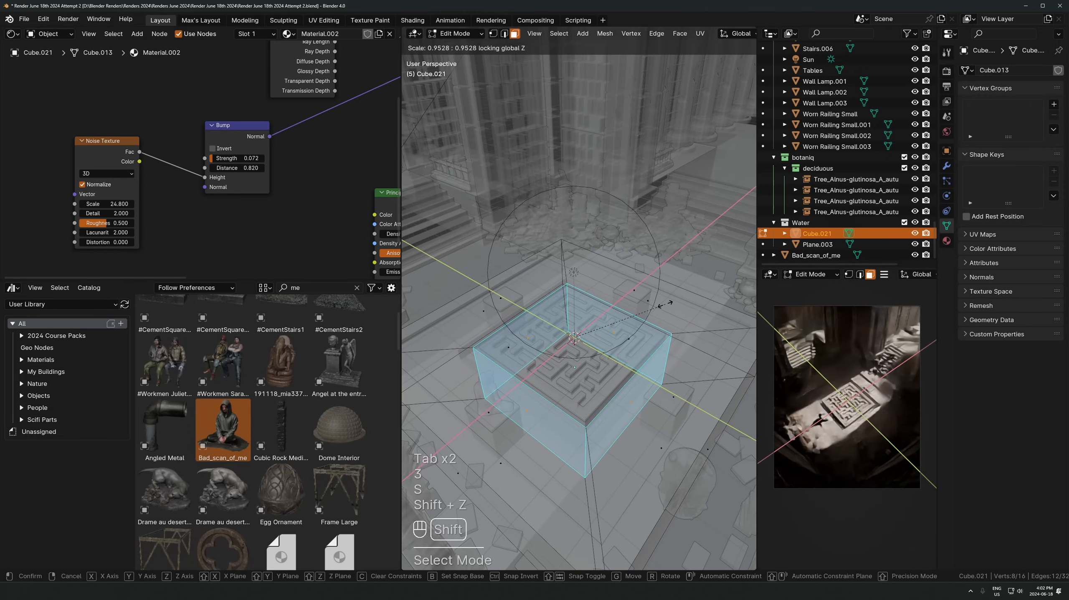
click(618, 322)
key(alt+z)
key(s)
key(shift+z)
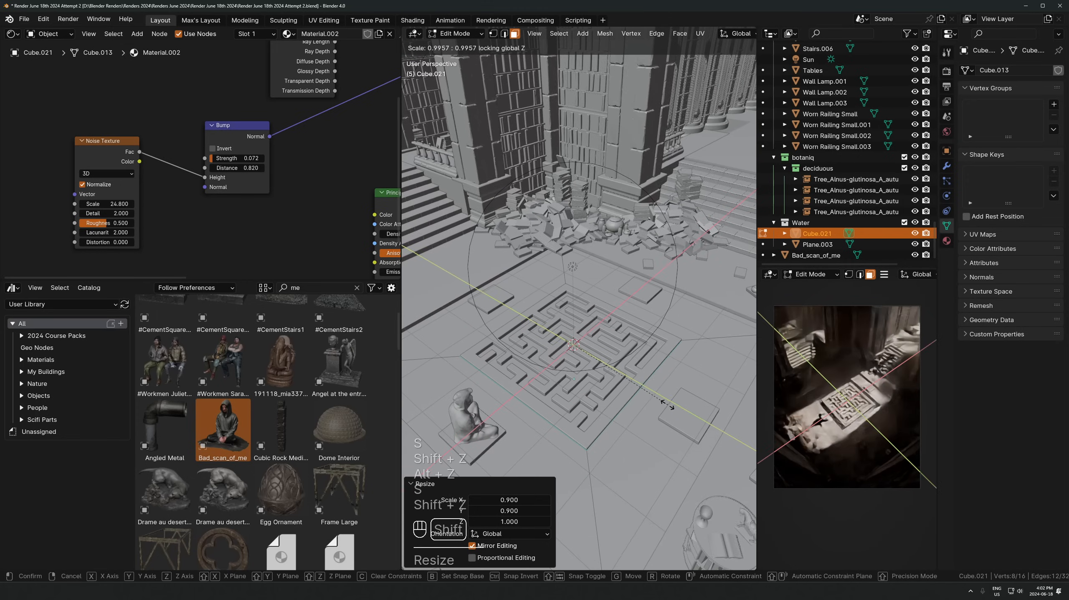
click(667, 405)
key(Tab)
scroll(872, 424, up, 5)
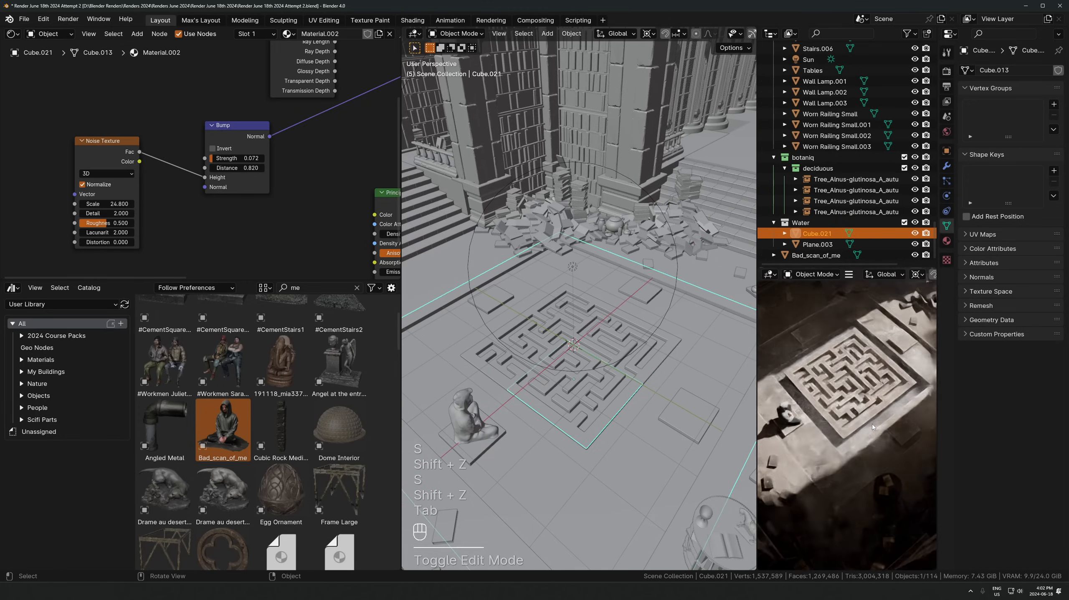
scroll(676, 410, up, 2)
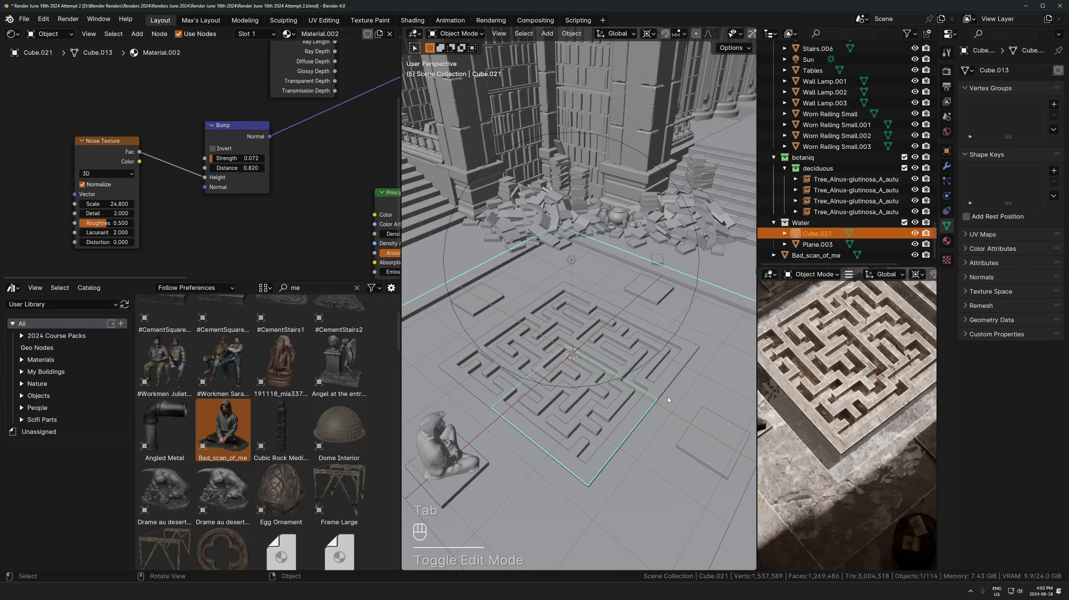
Select the maze object Plane.001, frame it and adjust its height along Z against the surrounding floor
middle_drag(571, 382, 572, 399)
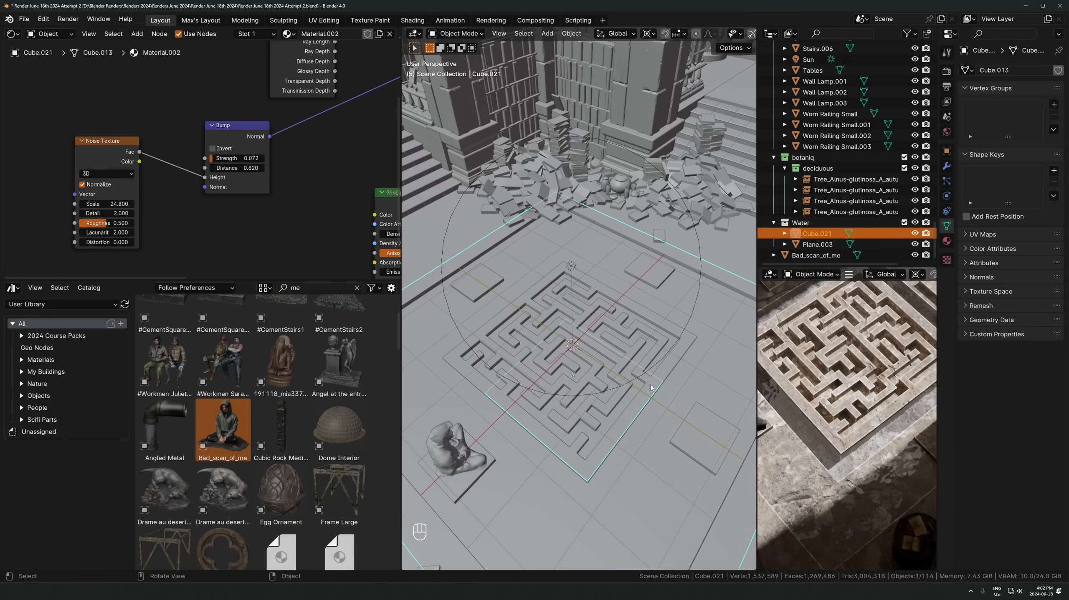
click(672, 364)
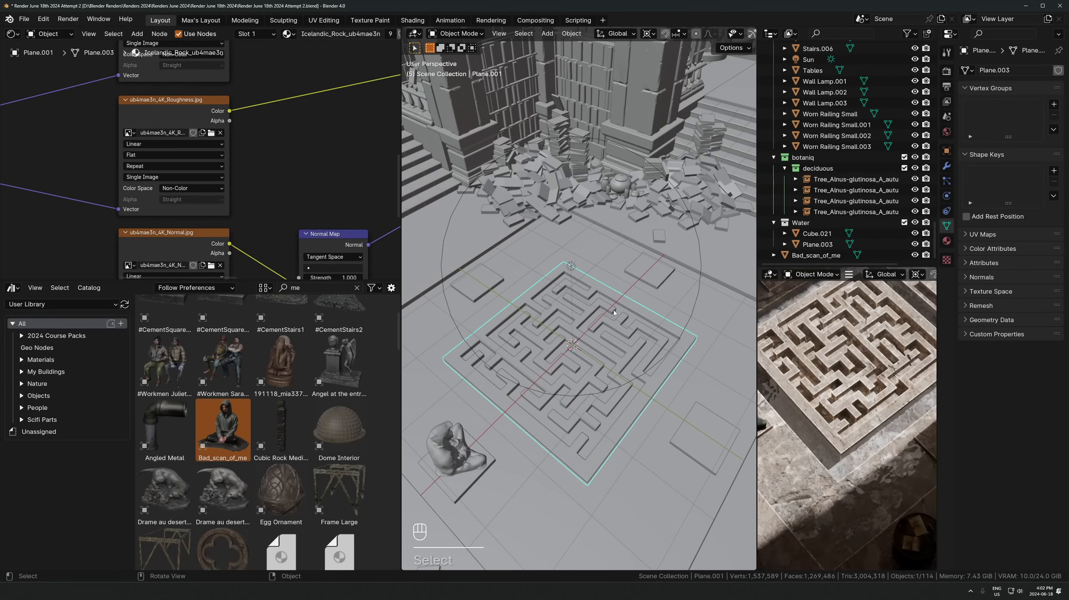
middle_drag(613, 310, 715, 362)
scroll(879, 414, up, 2)
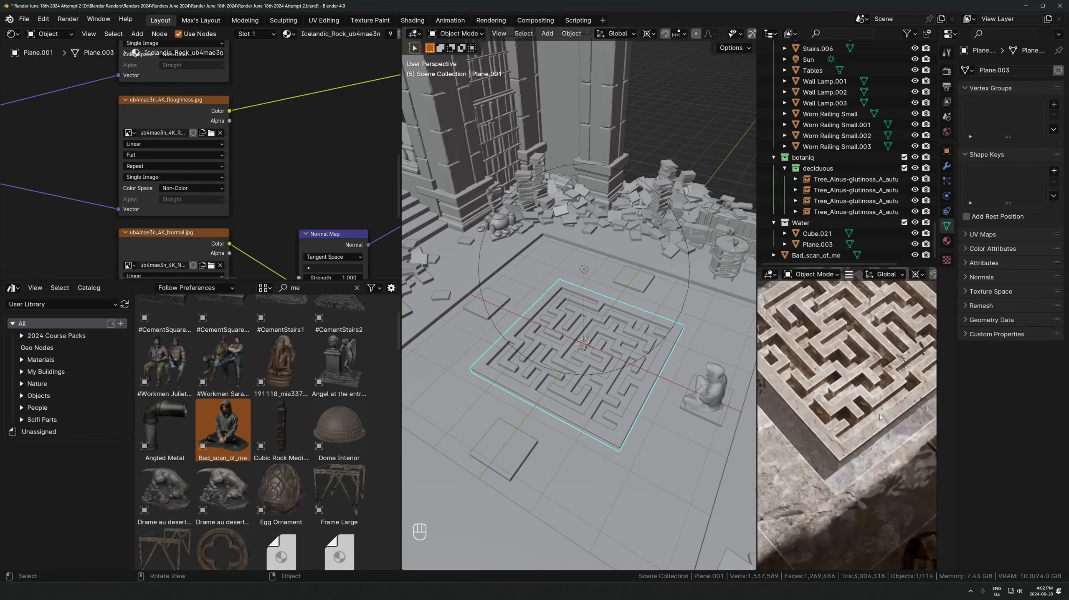
shift+middle_drag(880, 414, 917, 448)
key(KP_0)
key(KP_Decimal)
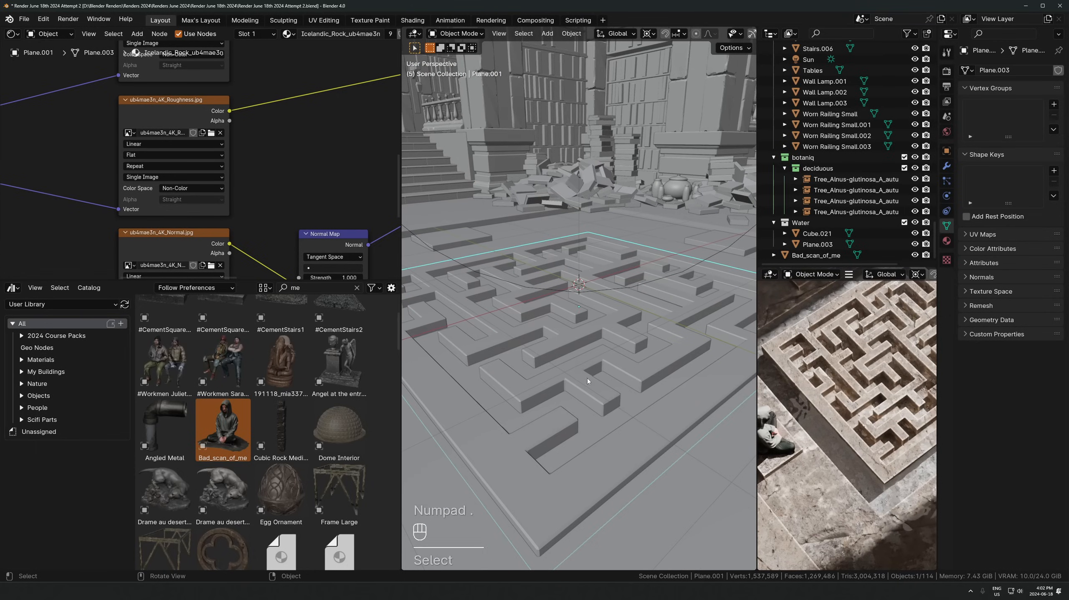
scroll(587, 379, down, 4)
key(Tab)
key(Tab)
key(g)
key(z)
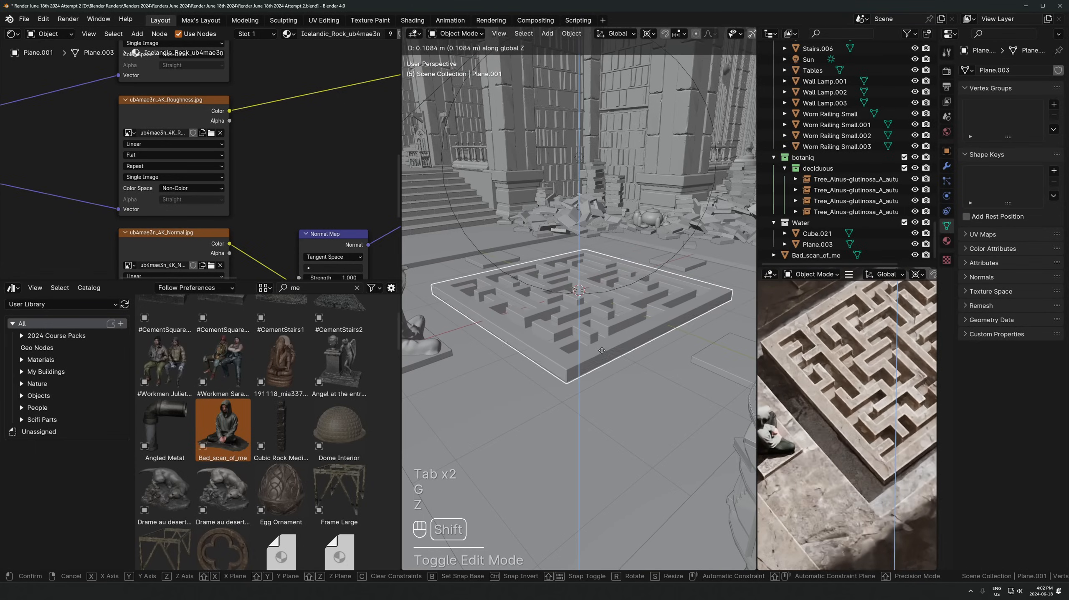
click(601, 350)
Scale the maze's whole mesh to about 2.817 on Z in Edit Mode so its walls run deeper
key(Tab)
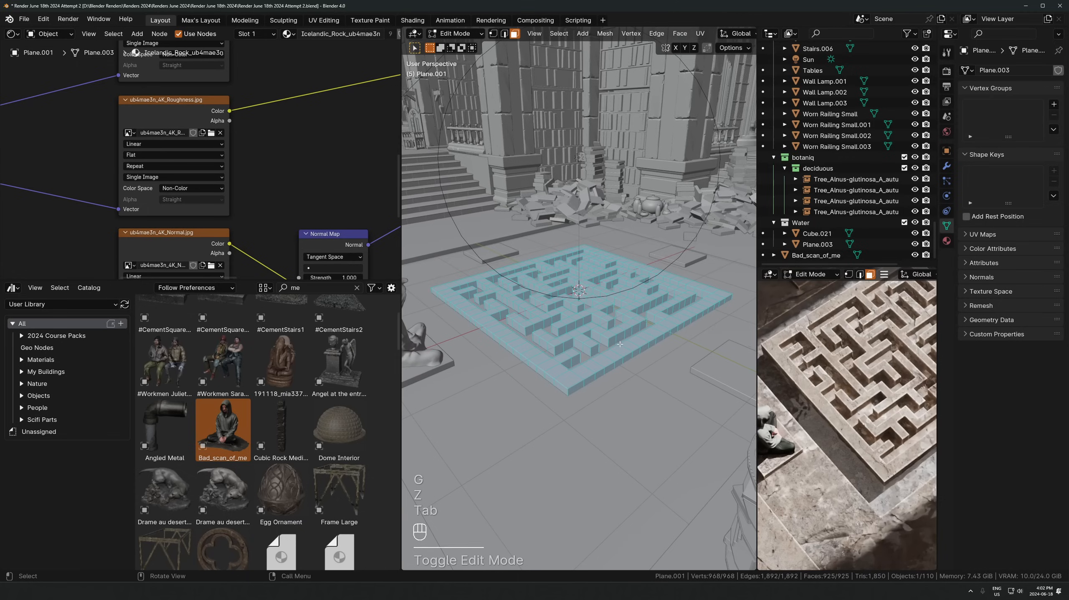
key(s)
key(z)
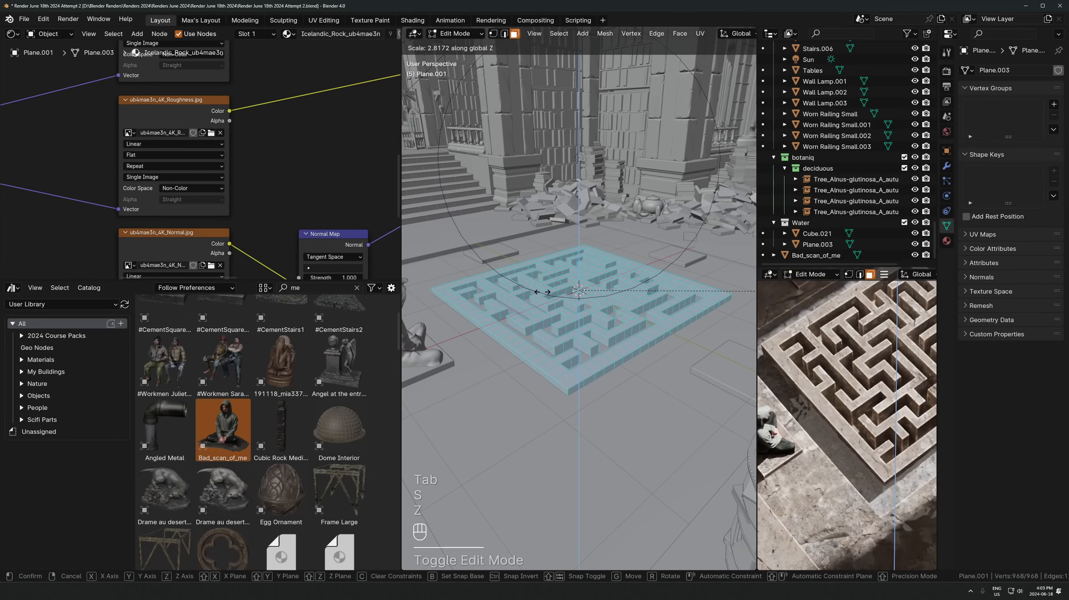
click(542, 292)
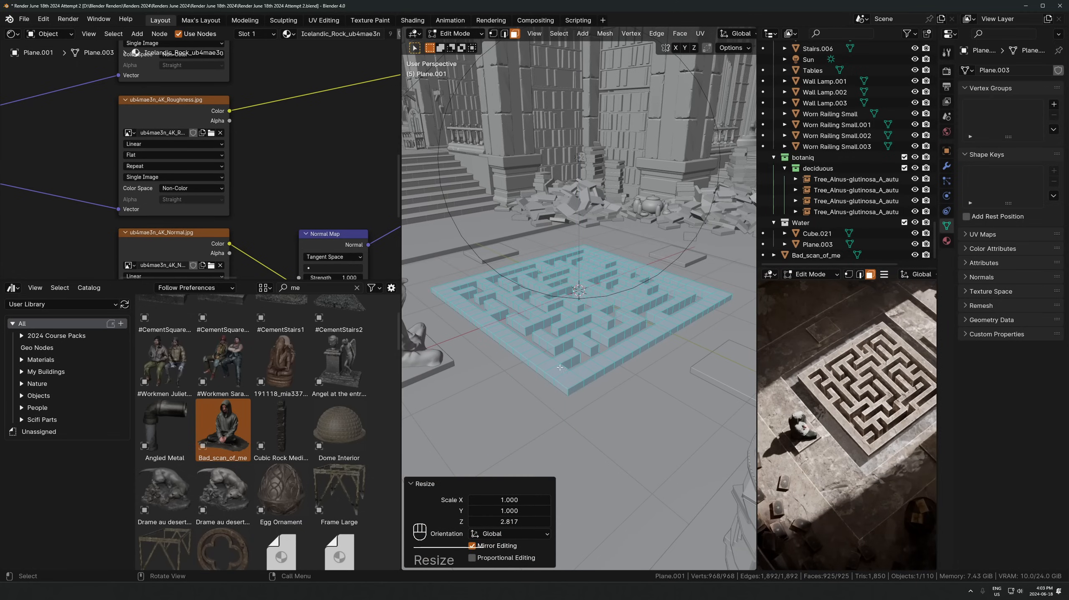
scroll(560, 368, up, 5)
key(Tab)
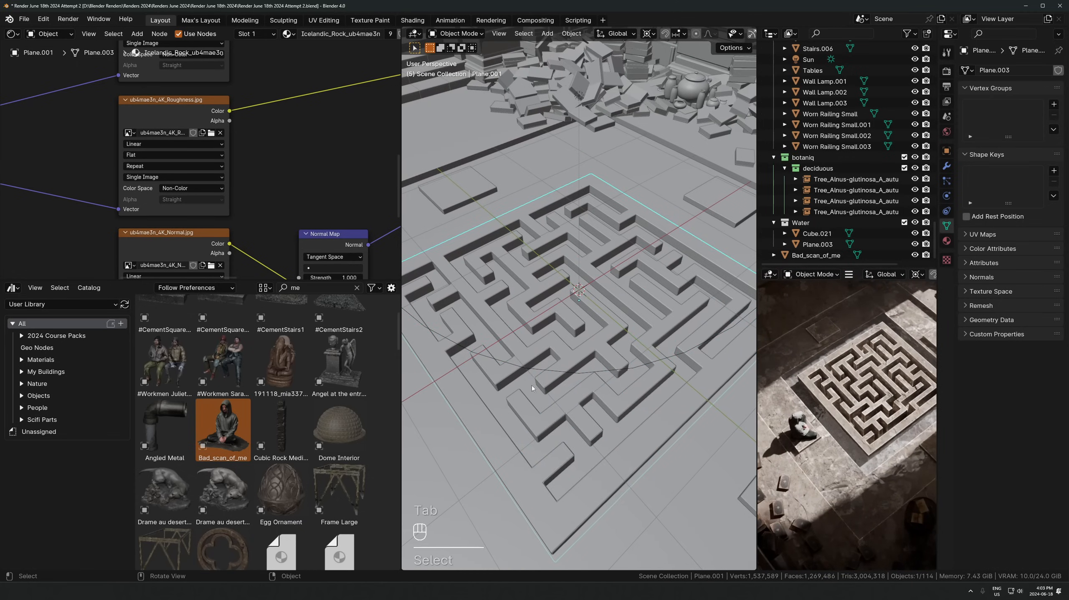
Edit the water plane Plane.003 with X-ray on and add a loop cut along one side of the maze at factor 0.301
click(531, 386)
scroll(532, 386, down, 5)
middle_drag(531, 386, 605, 349)
key(Tab)
key(alt+z)
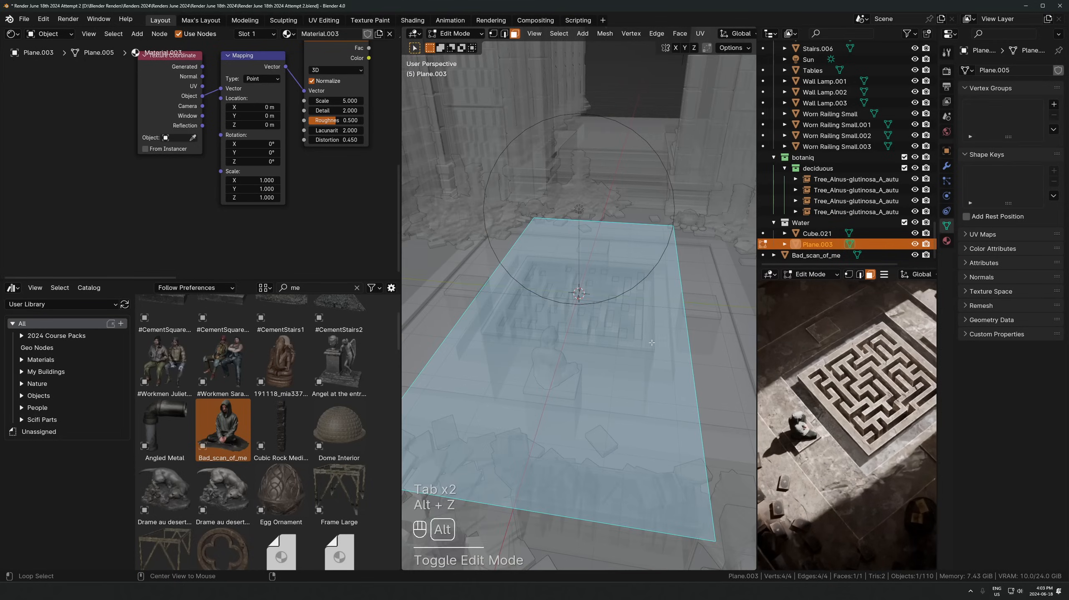
key(ctrl+r)
click(654, 345)
click(663, 353)
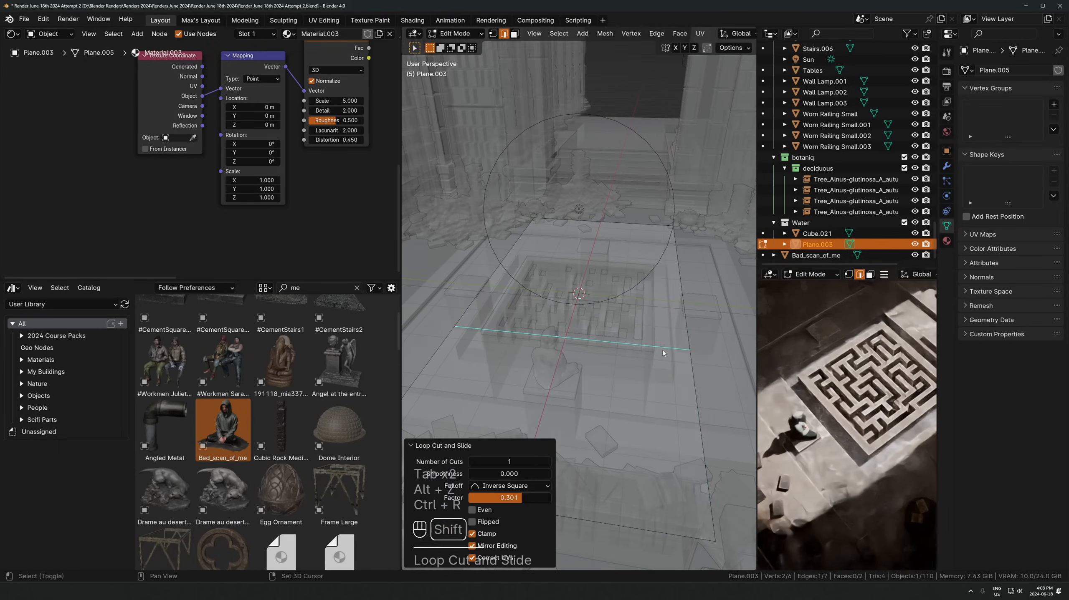
Add a second loop cut to Plane.003 along the opposite side of the maze
scroll(597, 361, up, 4)
middle_drag(663, 353, 640, 309)
key(ctrl+r)
scroll(597, 361, down, 5)
key(ctrl+r)
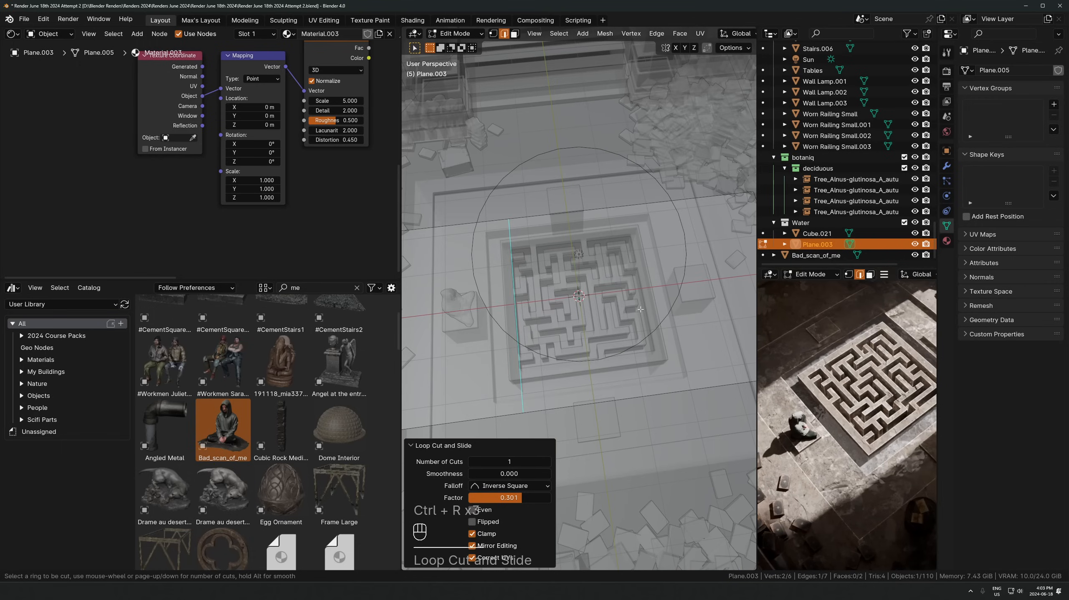
click(642, 371)
click(642, 371)
Add a centred lengthwise loop cut to Plane.003 and bevel it about 1.48 m to match the maze's remaining two sides
key(ctrl+r)
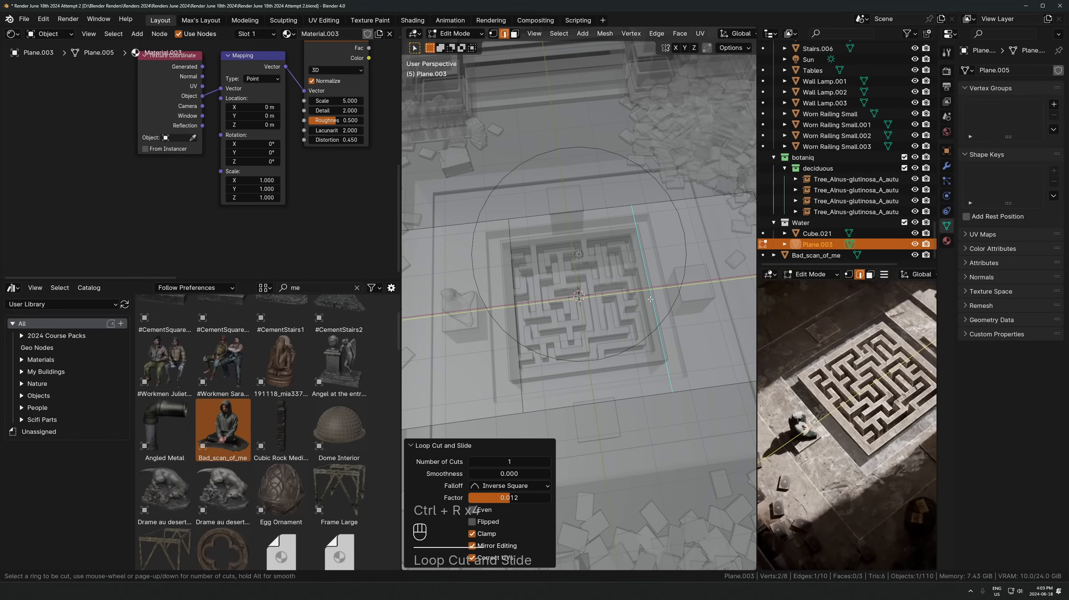
click(650, 299)
right_click(650, 299)
key(ctrl+b)
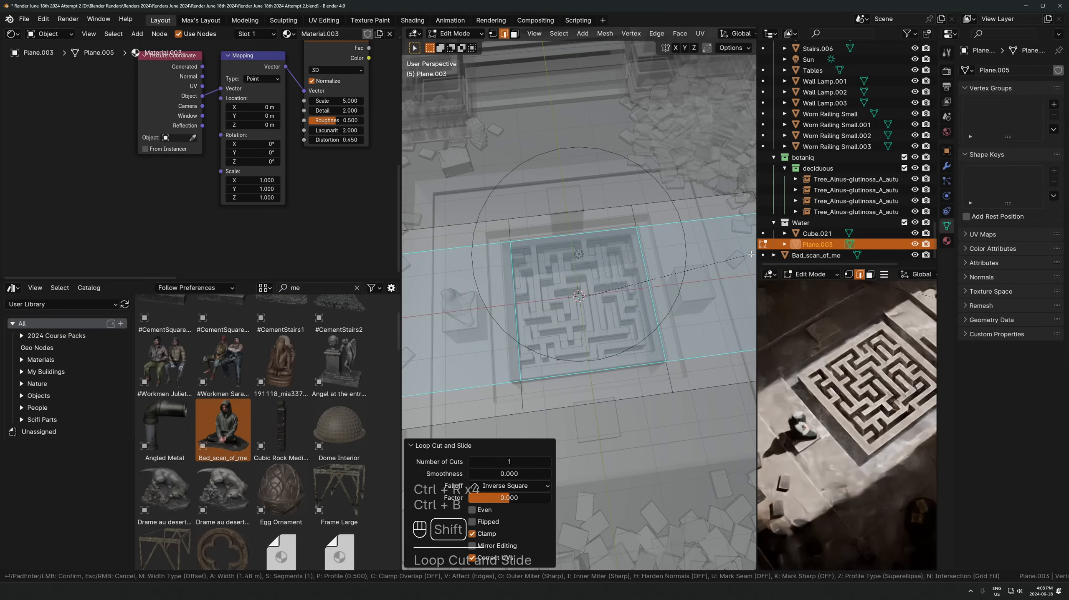
click(750, 254)
Delete the Plane.003 face over the maze, leave Edit Mode and turn X-ray off
key(3)
key(x)
click(575, 360)
key(Tab)
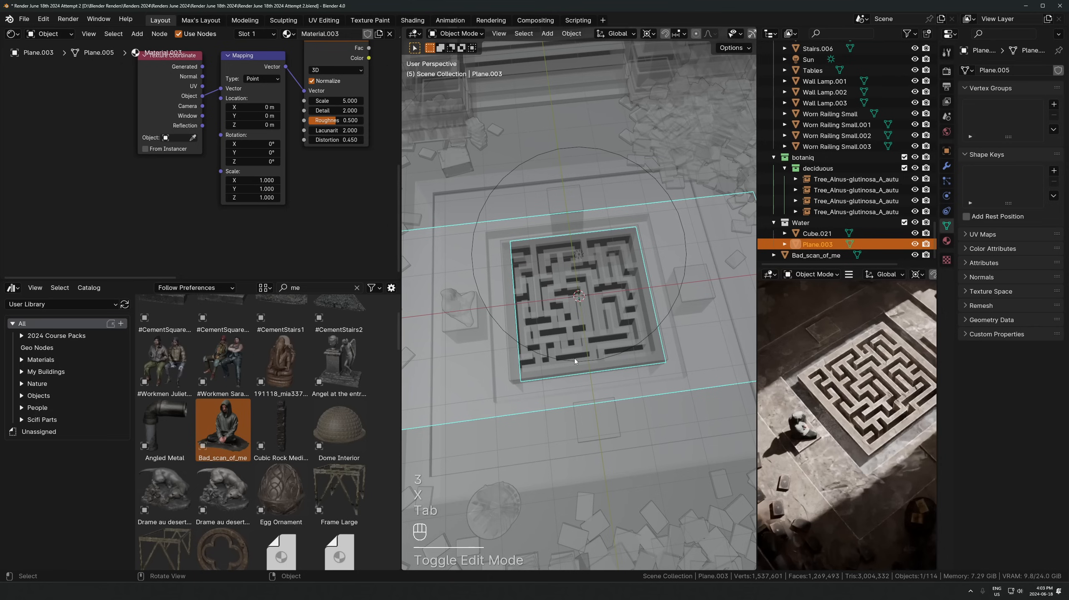
key(alt+z)
middle_drag(575, 361, 607, 315)
key(y)
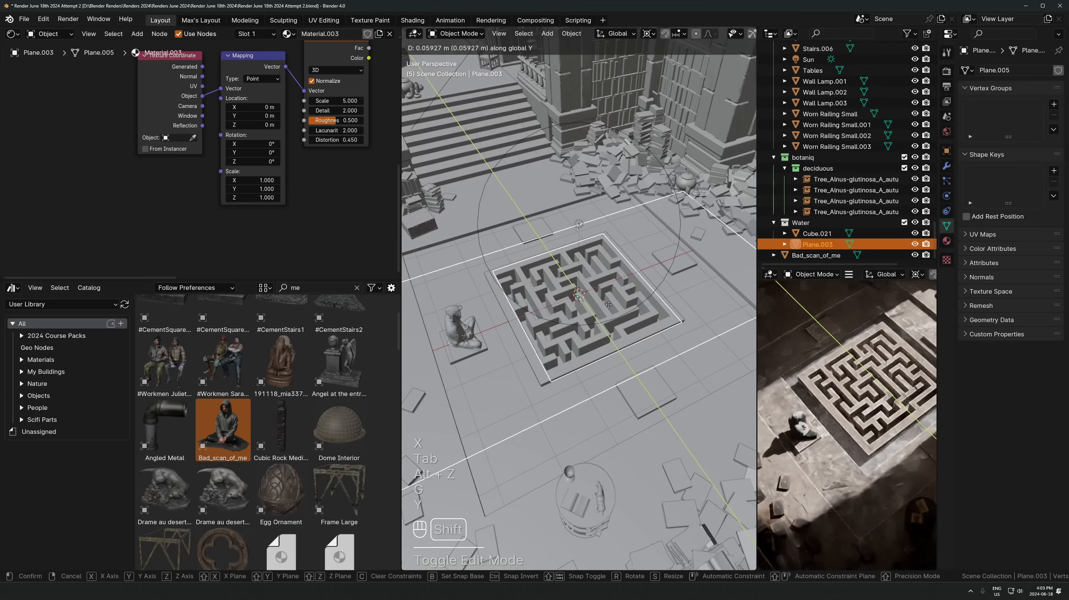
key(x)
key(Escape)
Check the maze edge in the render, apply the scale of Plane.001, undo it and apply the object transform again
scroll(824, 467, down, 5)
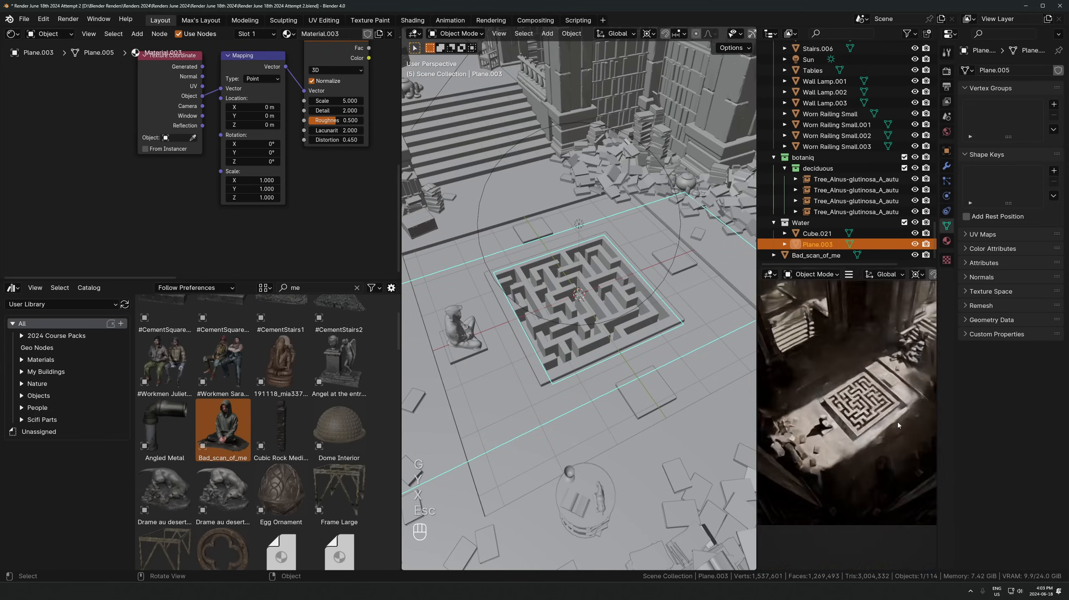
scroll(865, 416, up, 6)
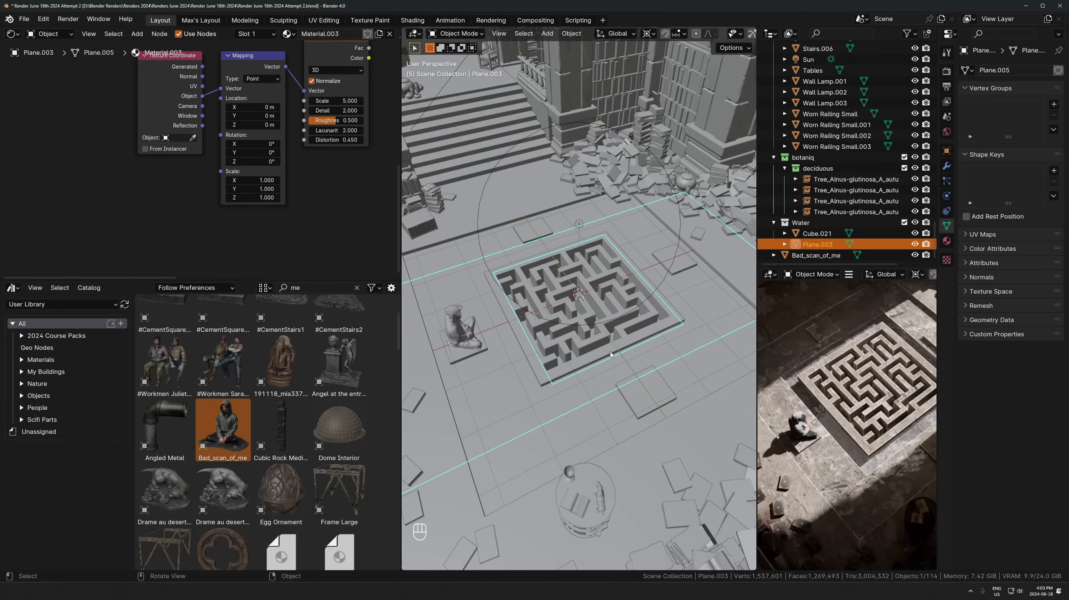
scroll(849, 421, up, 6)
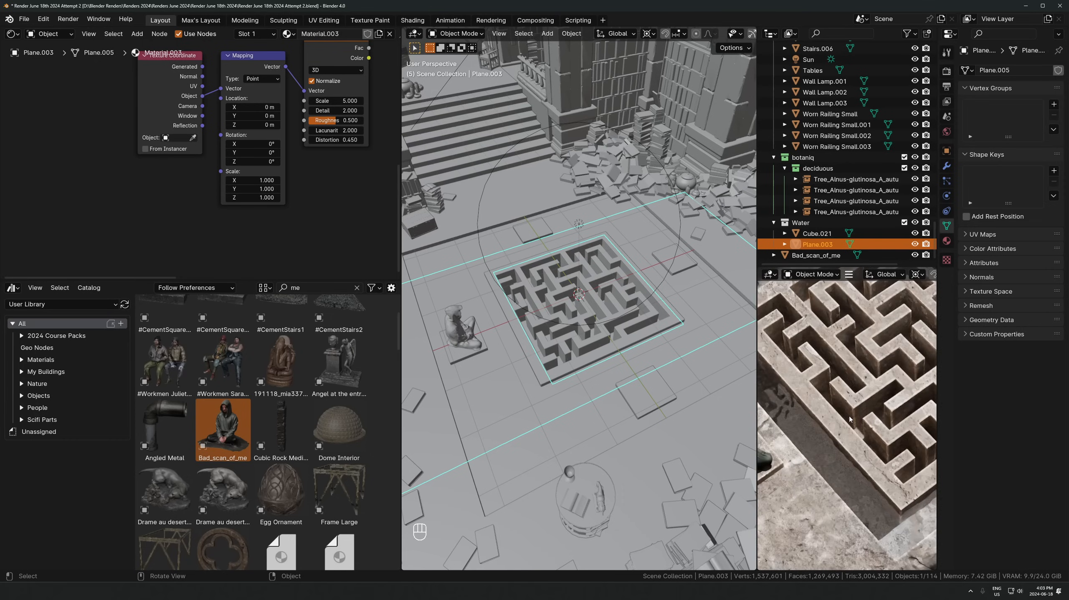
scroll(848, 419, down, 3)
click(570, 273)
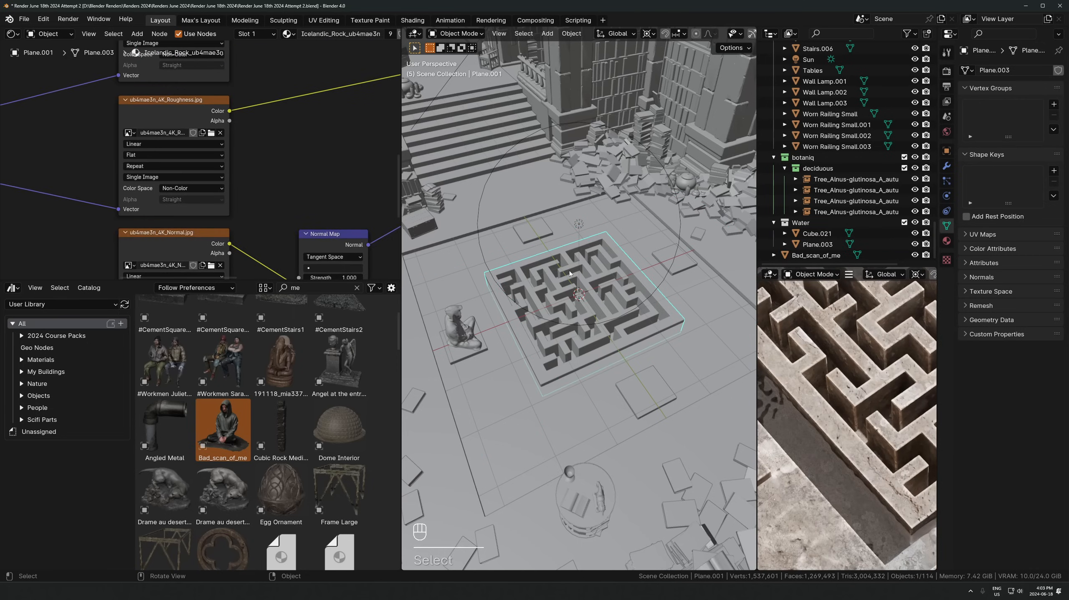
key(ctrl+a)
click(588, 294)
scroll(888, 435, down, 5)
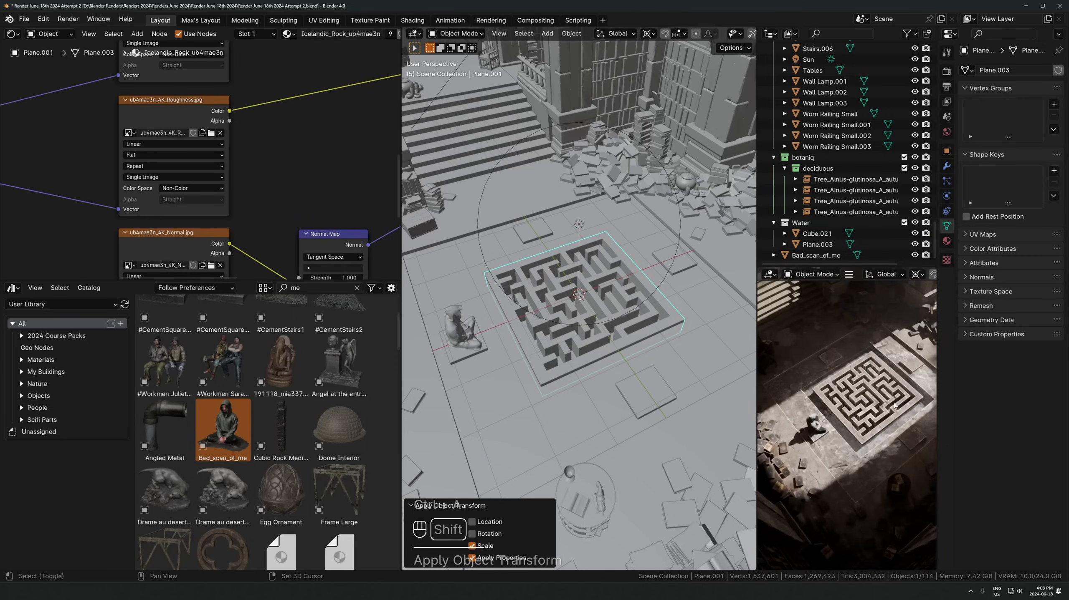
key(ctrl+z)
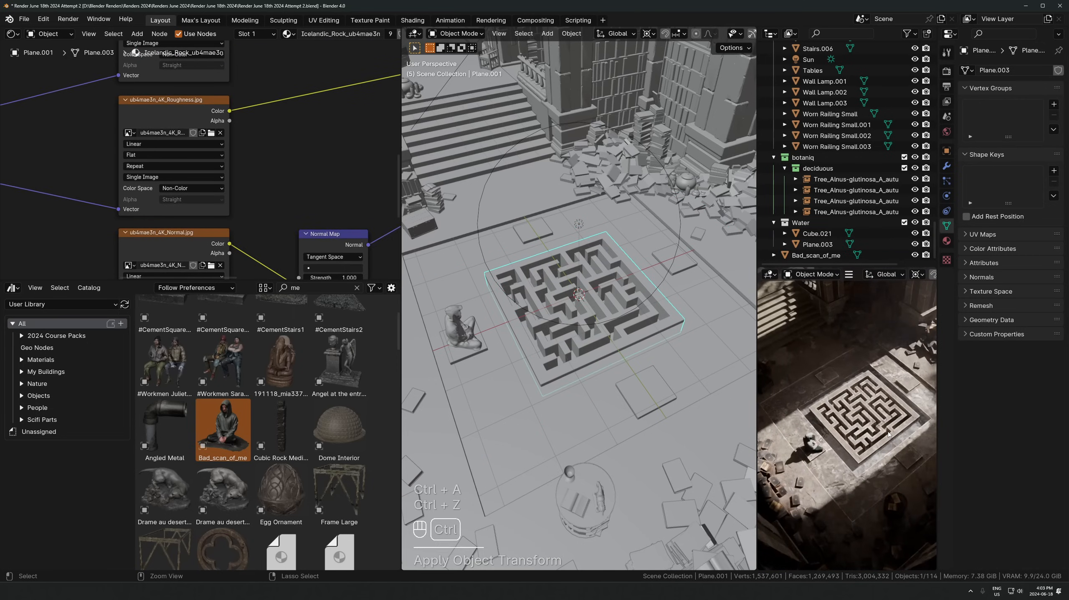
key(ctrl+a)
click(604, 378)
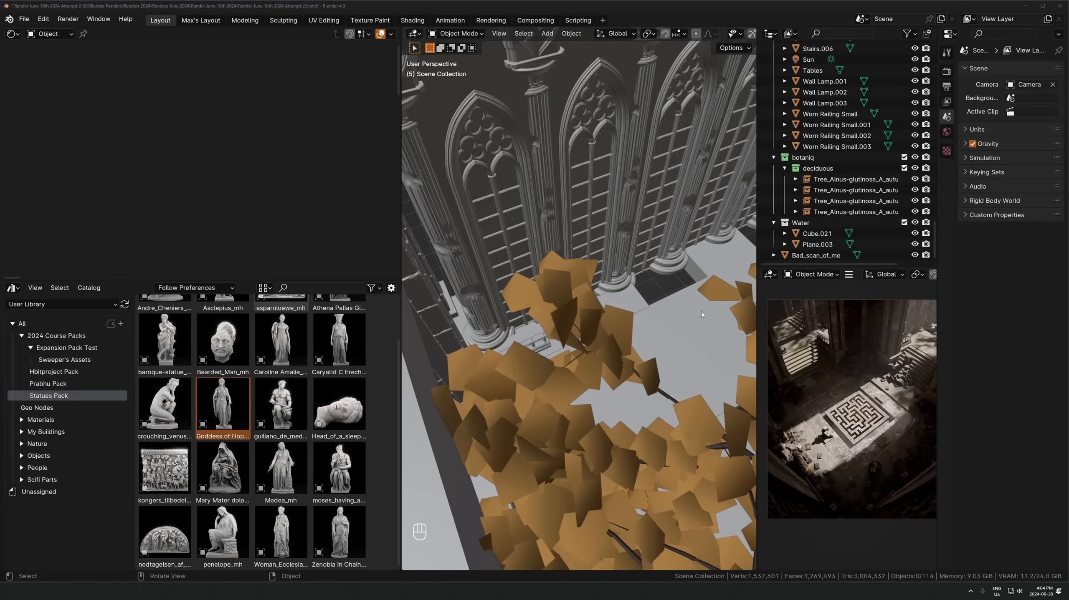
Place the Goddess of Hope statue from the Statues Pack beside the railing below the windows and rotate it about Z
scroll(701, 314, up, 3)
drag(220, 419, 554, 349)
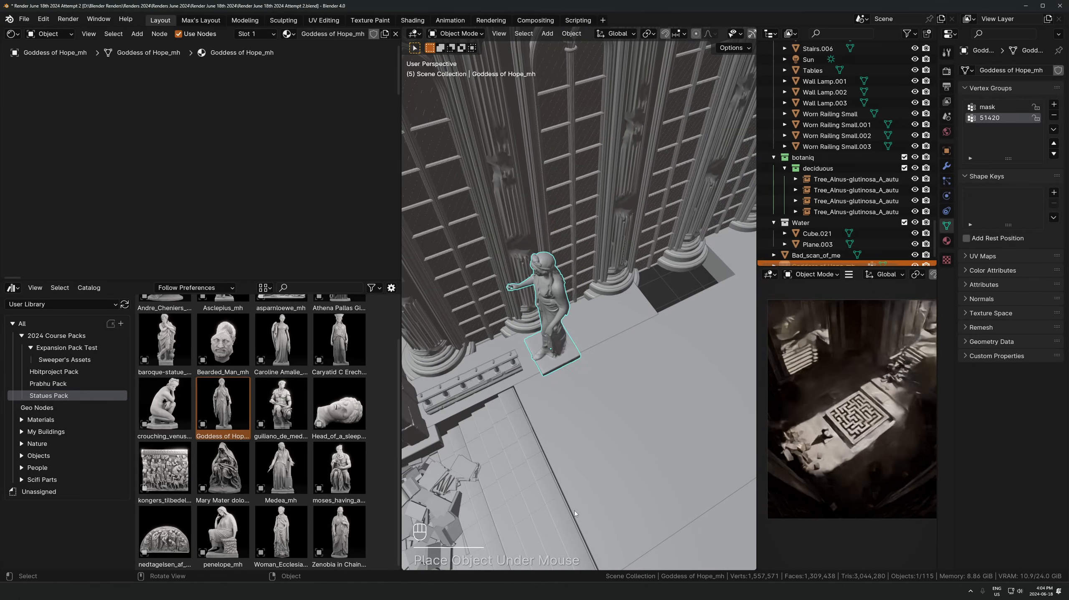
key(r)
key(z)
click(550, 247)
middle_drag(550, 247, 568, 236)
key(r)
key(z)
click(589, 311)
Lower the statue along Z onto the floor and scale it uniformly to about 1.531
middle_drag(589, 311, 599, 289)
key(g)
key(z)
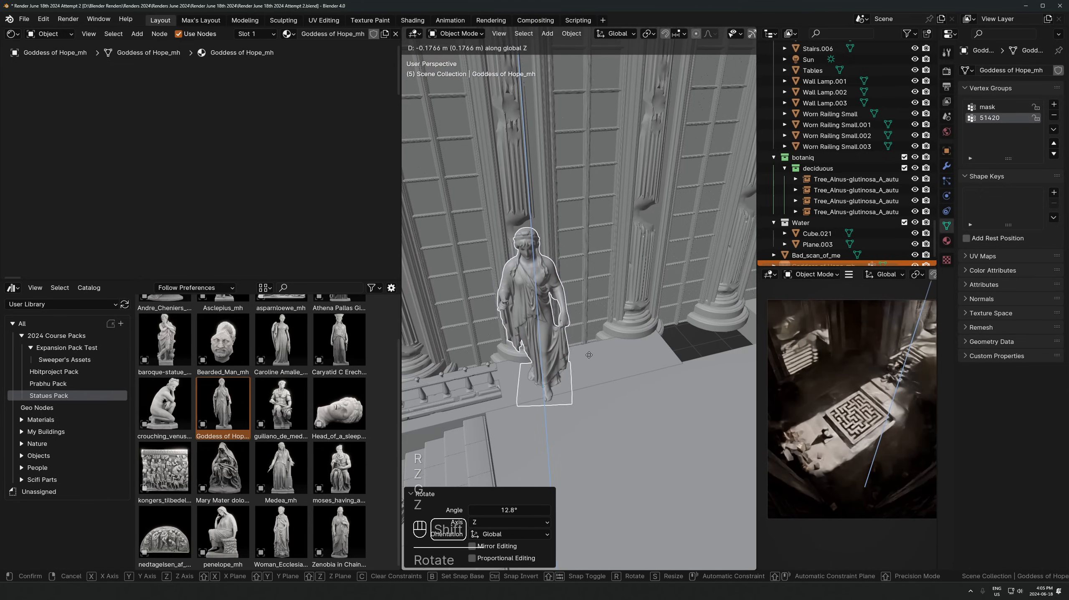
click(599, 297)
key(s)
click(608, 238)
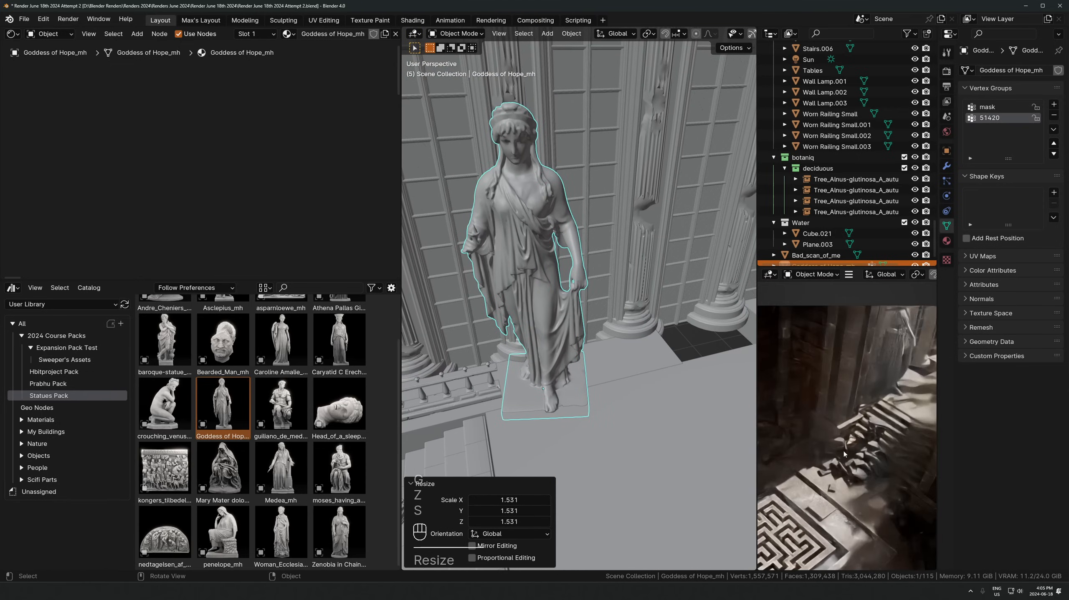
Nudge the statue horizontally and vertically on its spot and scale it to about 0.859
key(g)
key(shift+z)
click(494, 351)
key(g)
key(z)
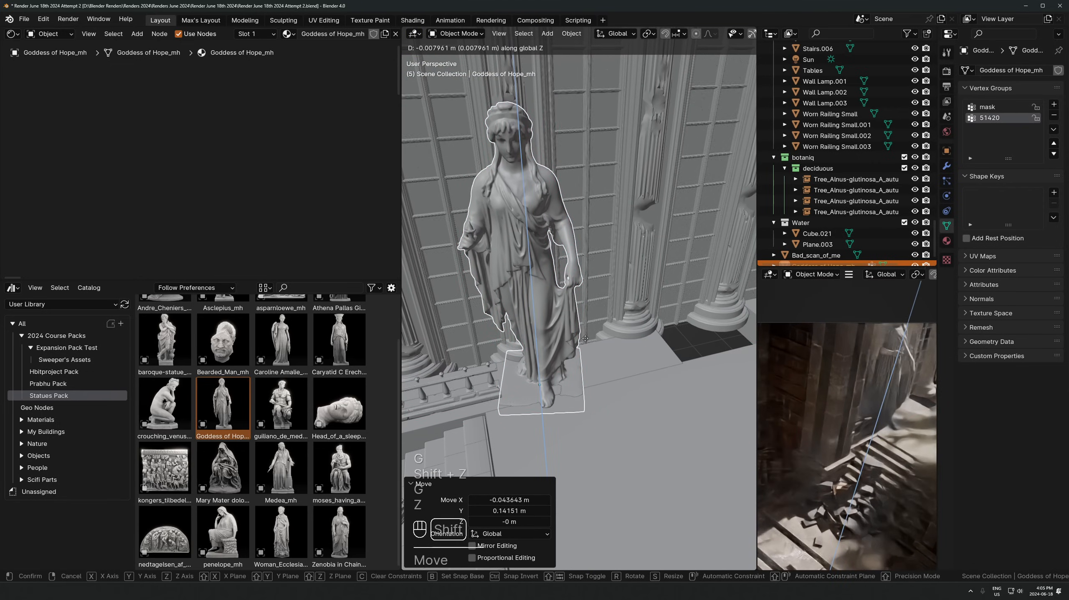
click(494, 353)
key(s)
click(498, 356)
Insert a Mix Color node between the statue's base color texture and the Principled BSDF's Base Color
middle_drag(387, 149, 308, 148)
middle_drag(219, 163, 47, 168)
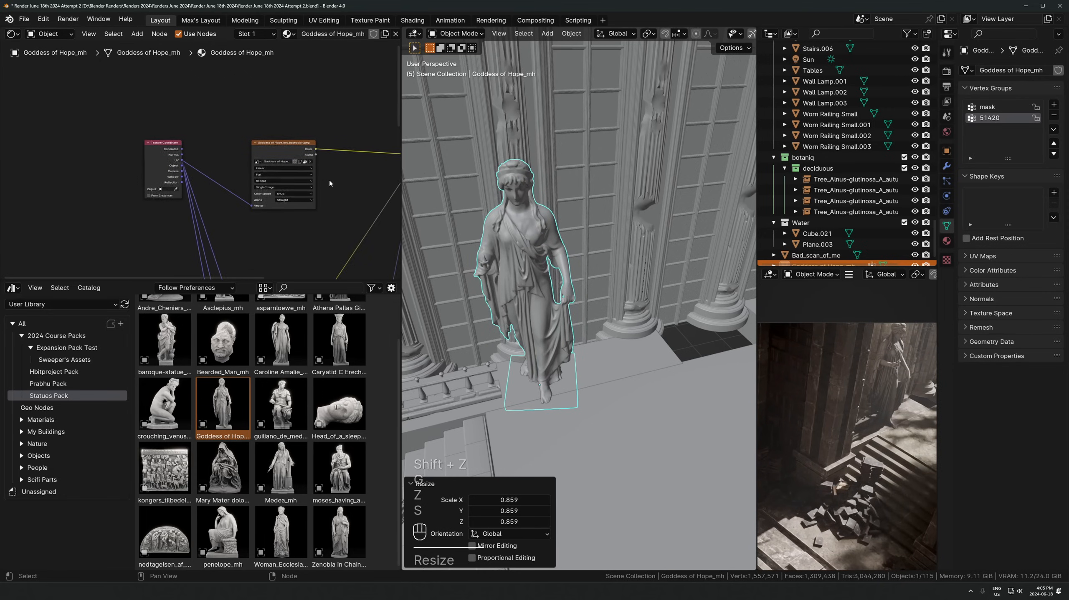
middle_drag(378, 160, 160, 168)
key(shift+a)
text(mixr)
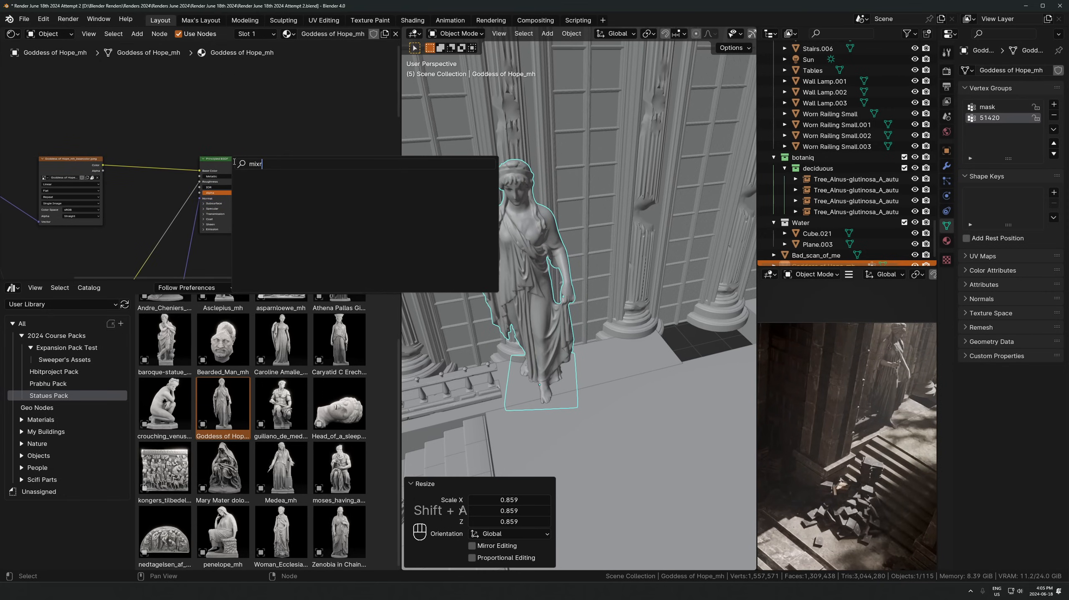
key(BackSpace)
text(col)
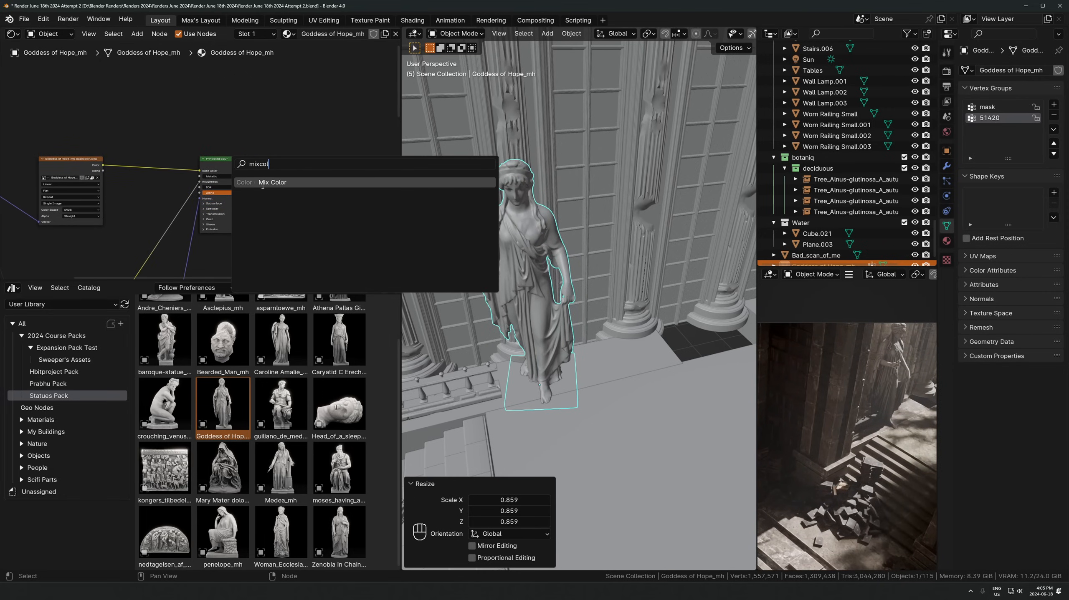
key(Return)
click(125, 126)
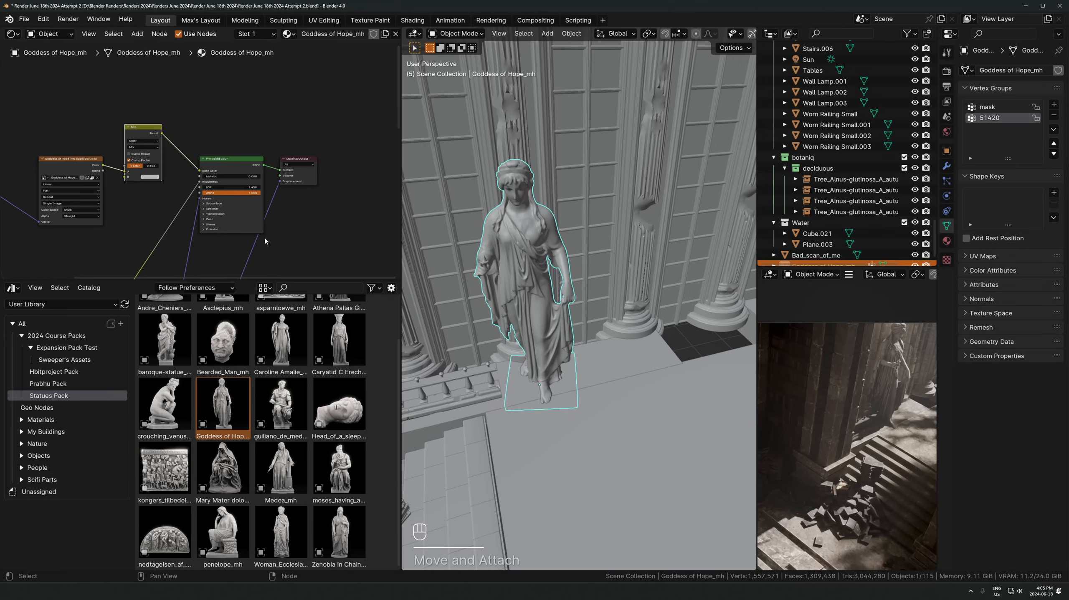
Set the Mix node's B color by sampling a stone tone from the rendered view with the eyedropper
scroll(121, 190, up, 6)
click(121, 188)
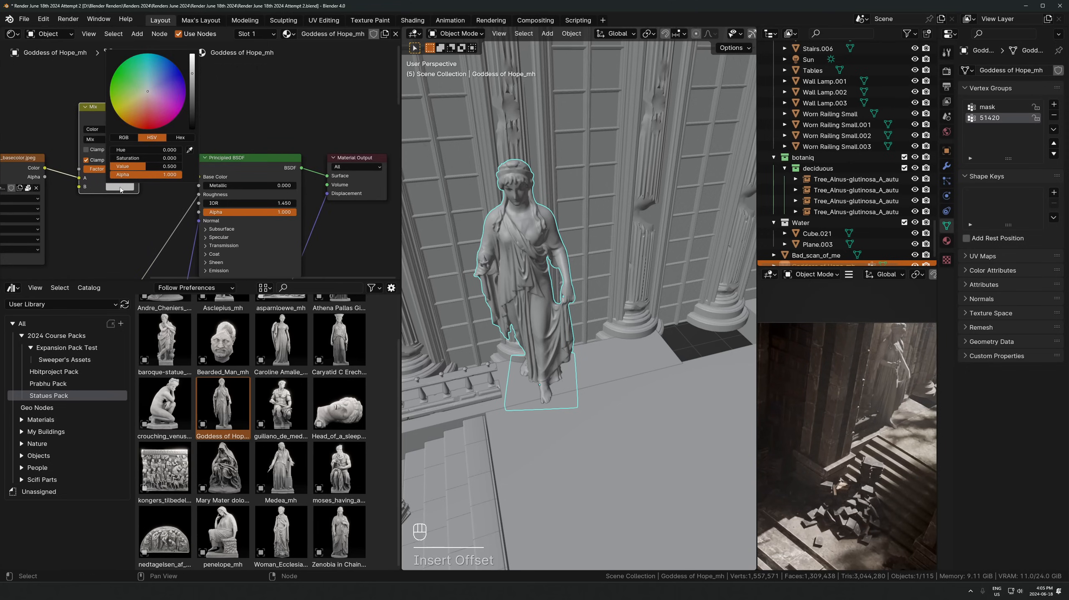
click(115, 188)
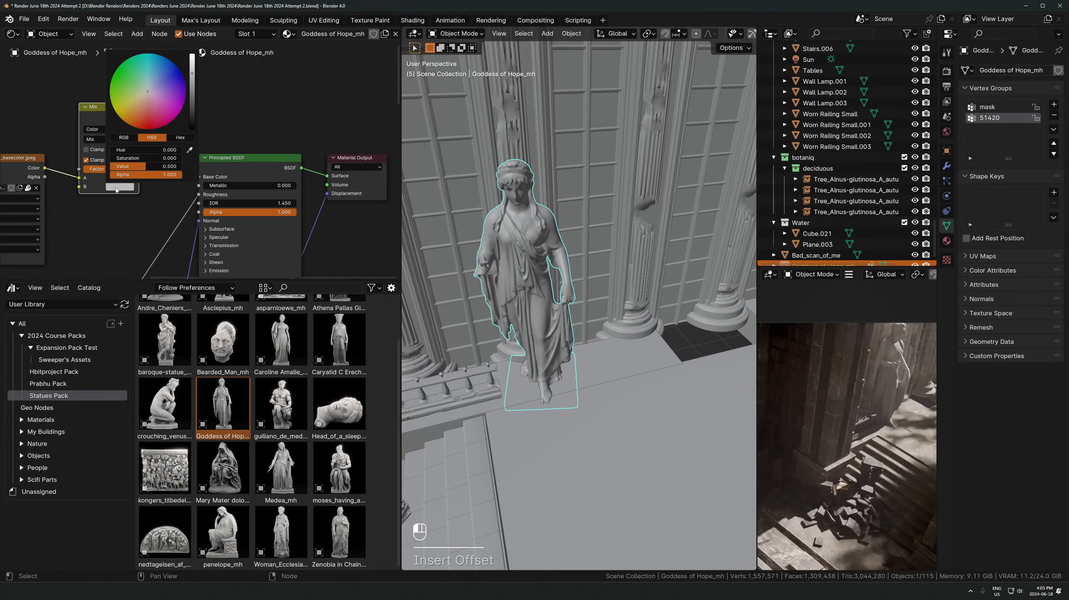
click(190, 151)
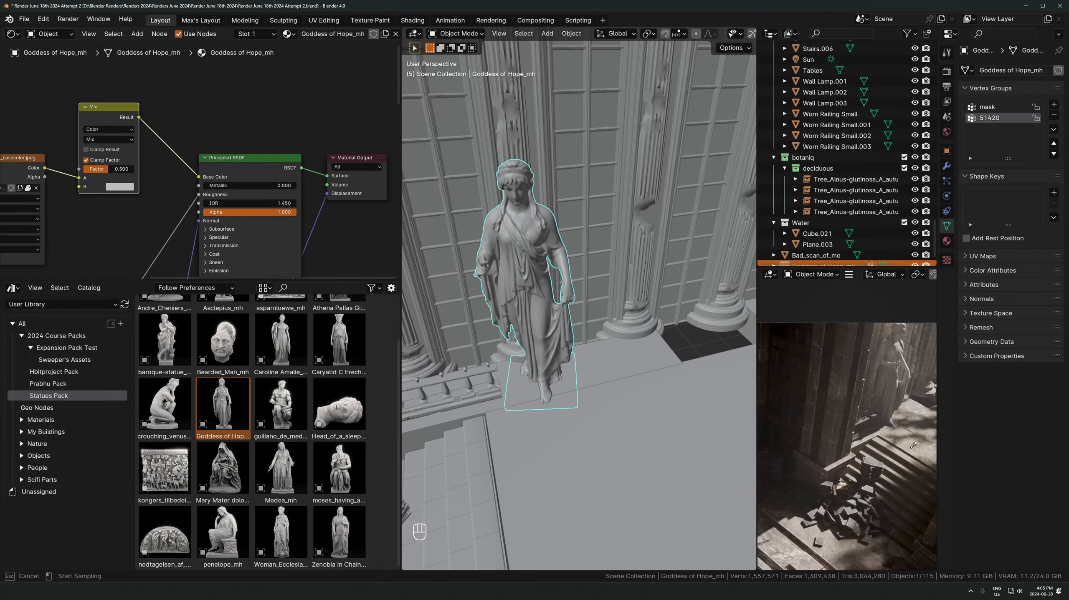
click(911, 449)
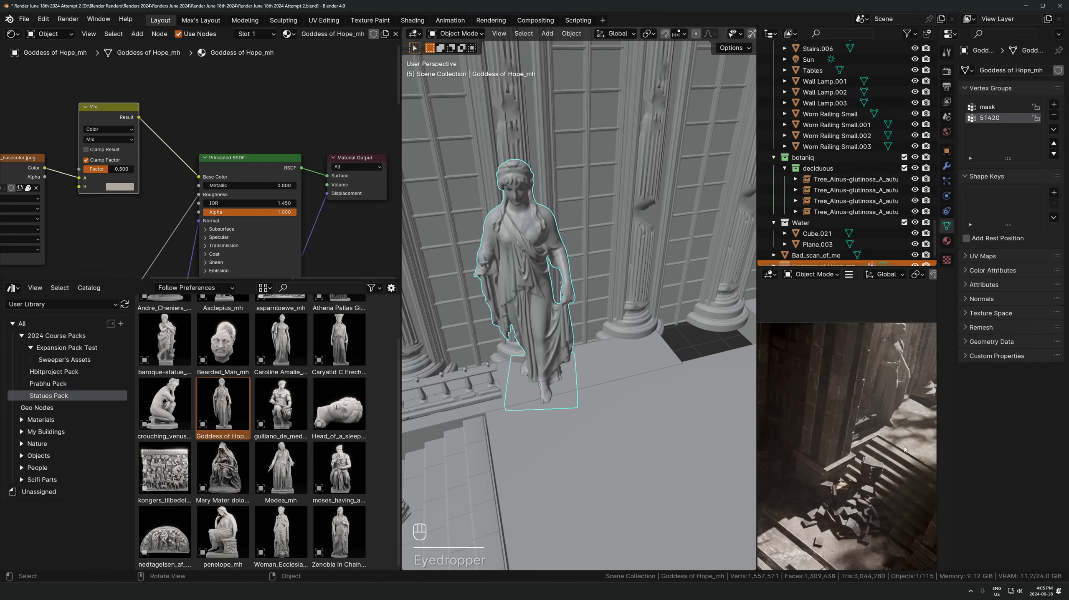
Set the statue's Mix node to Multiply with a factor of about 0.88 and brighten its B color to pale cream
click(96, 139)
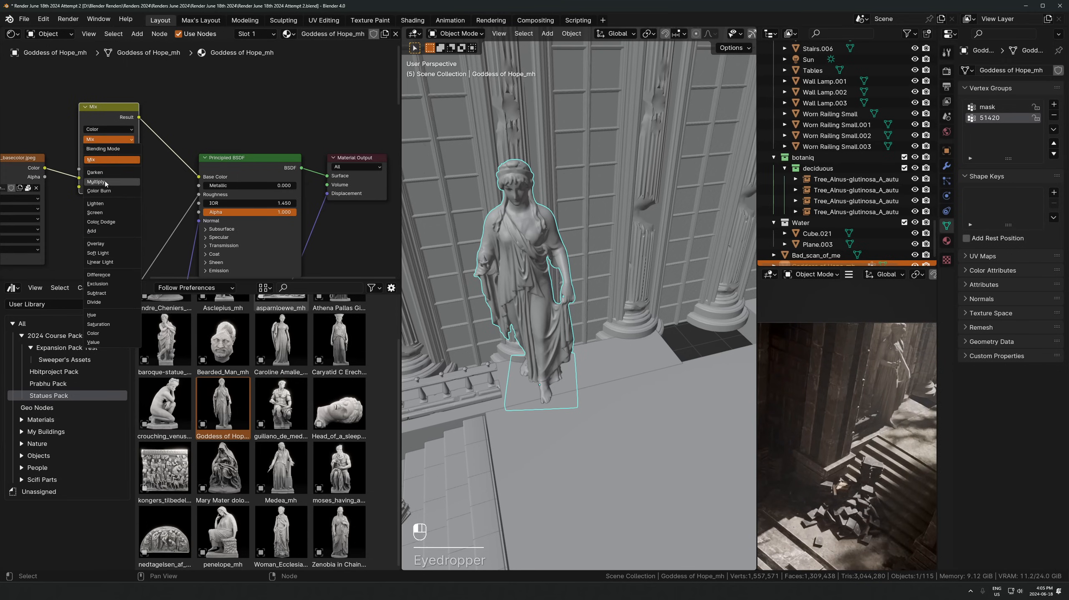
click(105, 182)
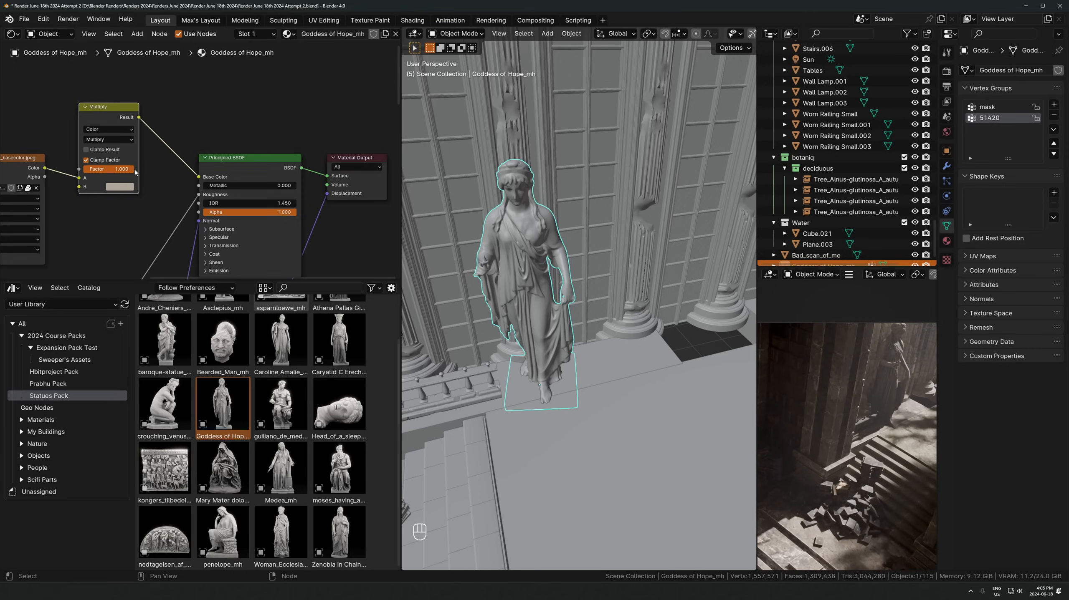
click(126, 188)
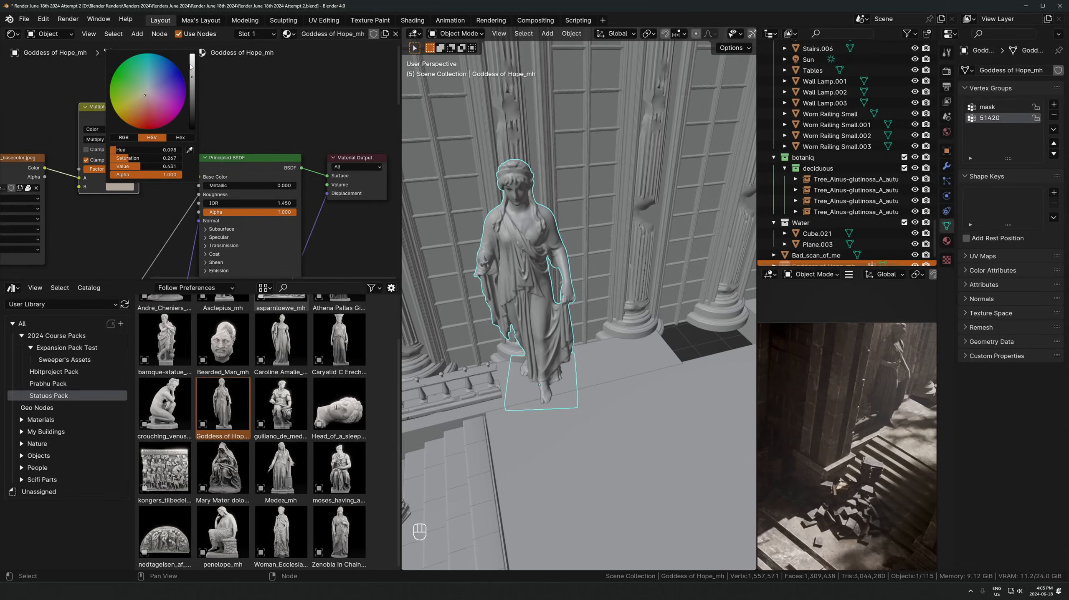
drag(191, 68, 192, 57)
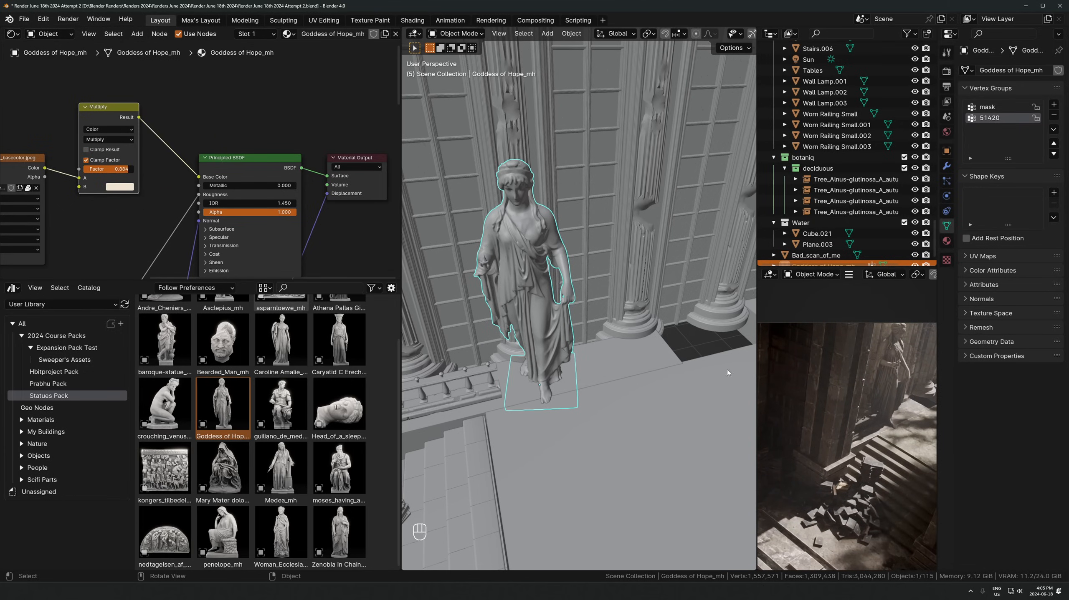
Make a linked duplicate of the Goddess of Hope statue and offset it 3.053 m along X
scroll(728, 373, down, 3)
key(alt+d)
key(y)
key(x)
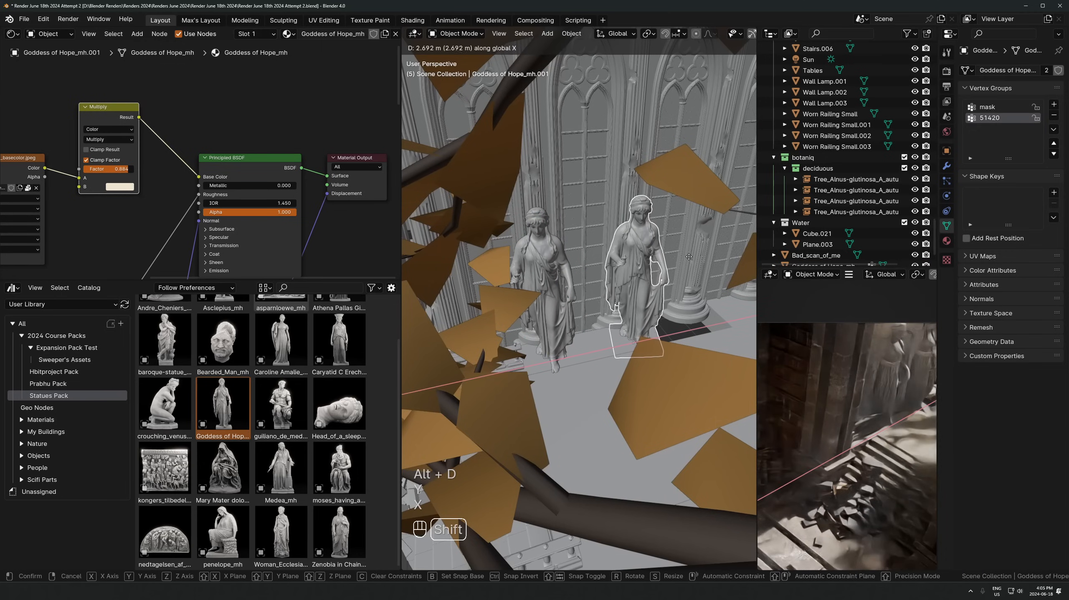
click(701, 255)
middle_drag(681, 260, 649, 321)
shift+middle_drag(648, 320, 625, 361)
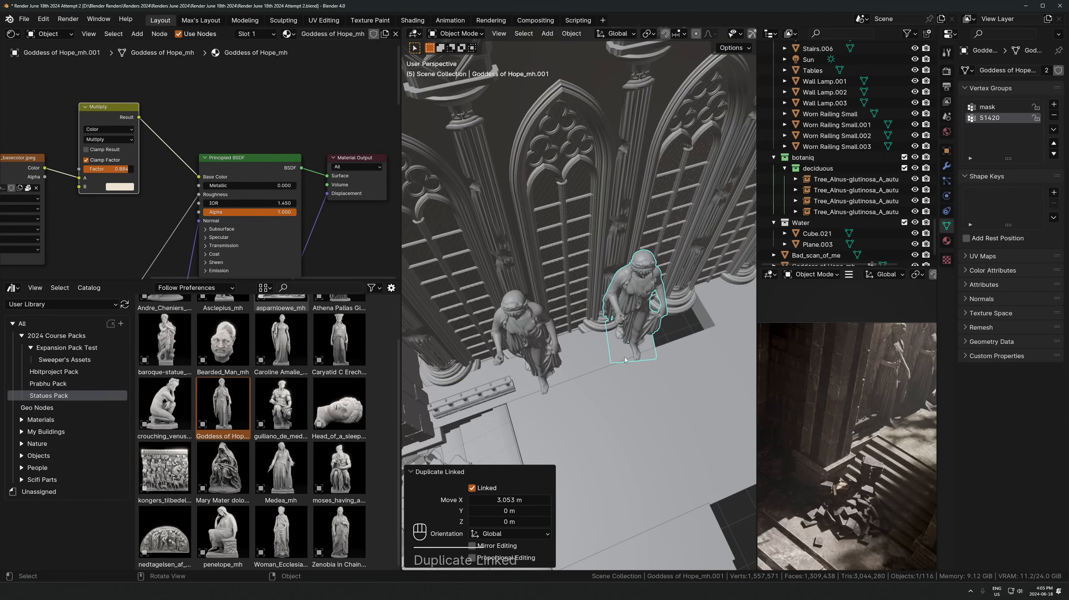
Move both statues together about 0.368 m along Y toward the windows and adjust their scale
shift+click(545, 325)
key(g)
key(y)
click(609, 253)
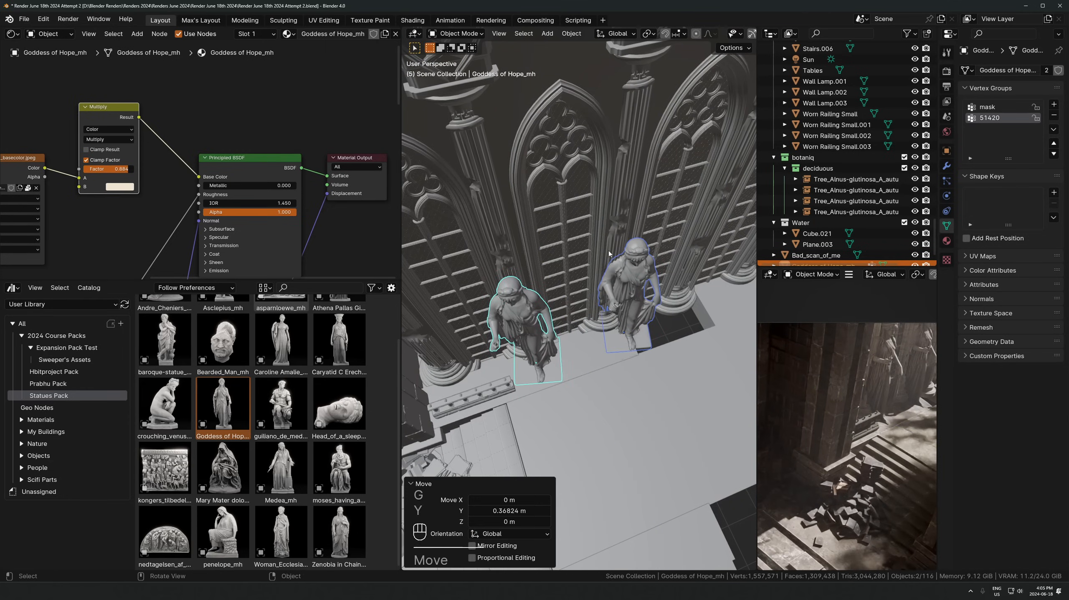
key(s)
click(608, 256)
Move the end face of the stone floor block beneath the statues 1.3986 m along X to lengthen it
scroll(881, 415, down, 3)
shift+middle_drag(881, 414, 902, 368)
middle_drag(606, 378, 631, 336)
click(609, 361)
key(Tab)
key(3)
key(alt+z)
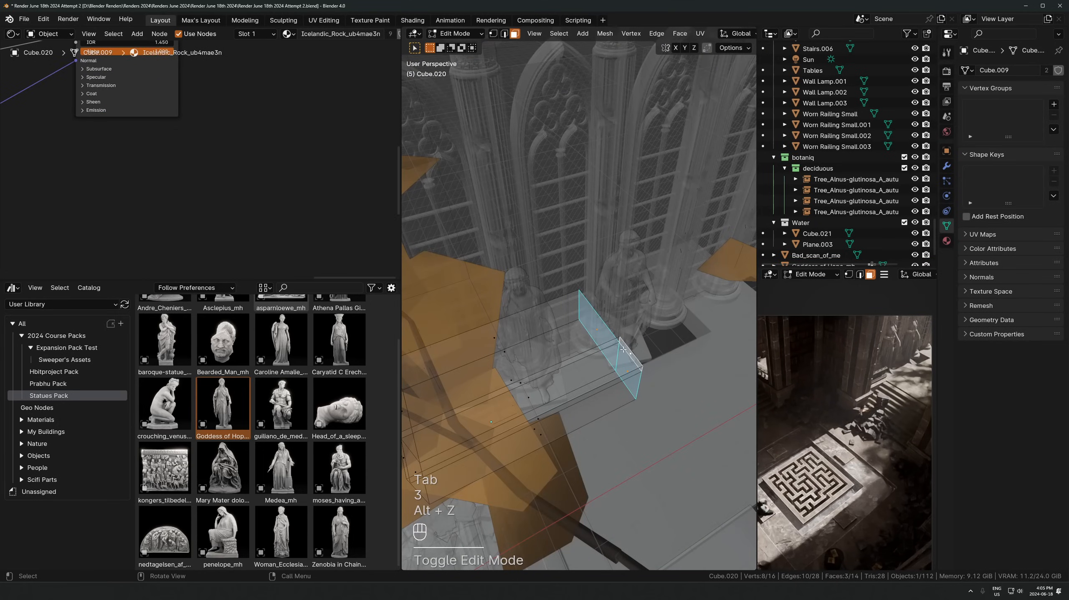
key(g)
key(y)
key(x)
click(658, 328)
Extend the same floor block face another 1.7018 m along X and return to Object Mode
key(g)
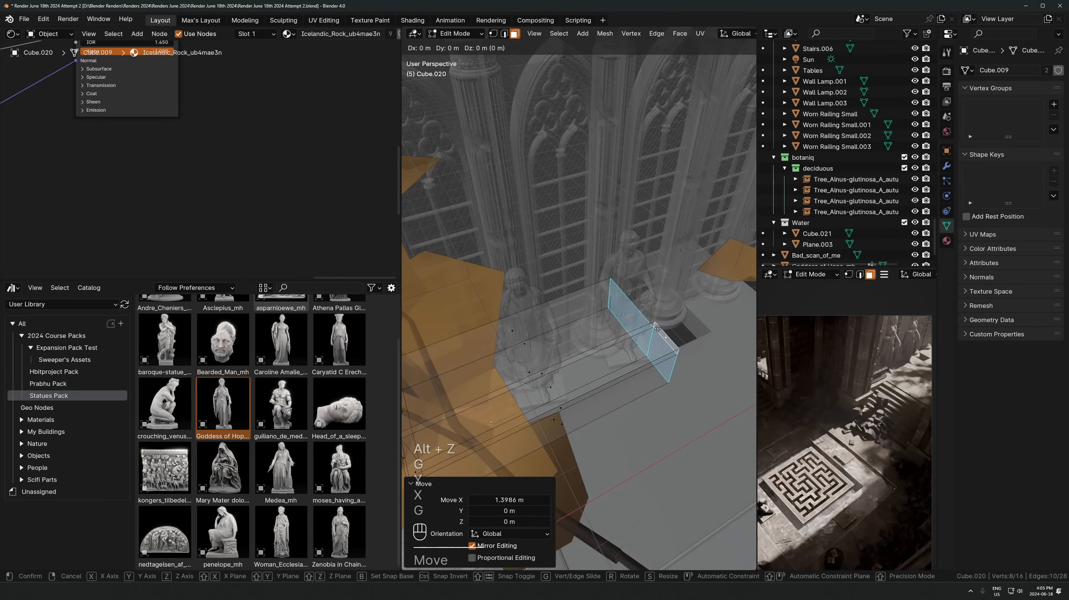
key(x)
key(alt+z)
click(692, 336)
key(g)
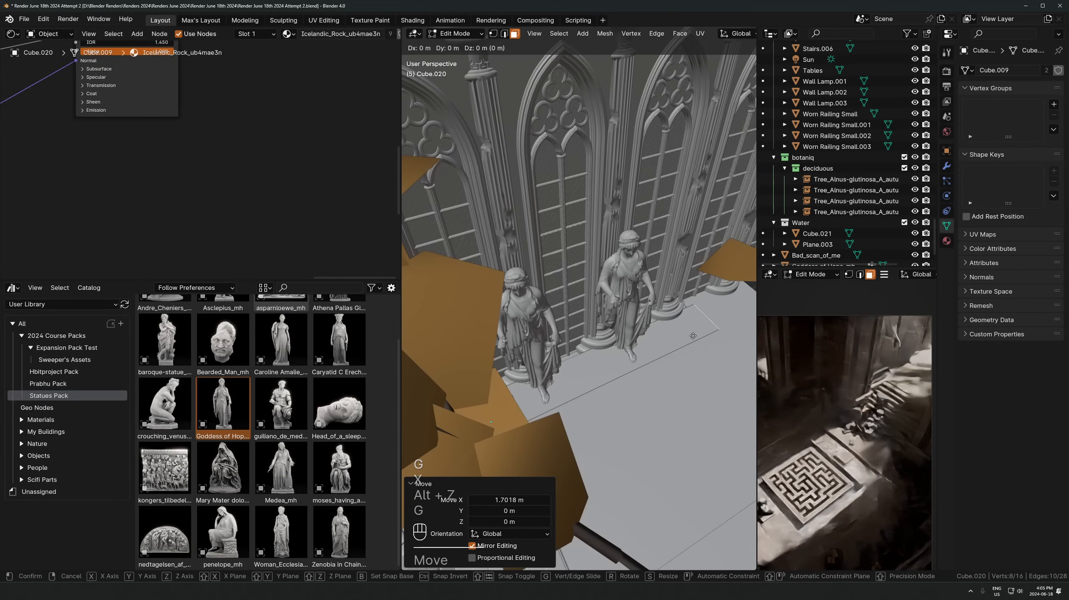
key(Escape)
key(Tab)
Make a linked duplicate of the second statue and offset it 2.6721 m along X
click(644, 295)
click(633, 288)
middle_drag(633, 288, 612, 342)
key(alt+d)
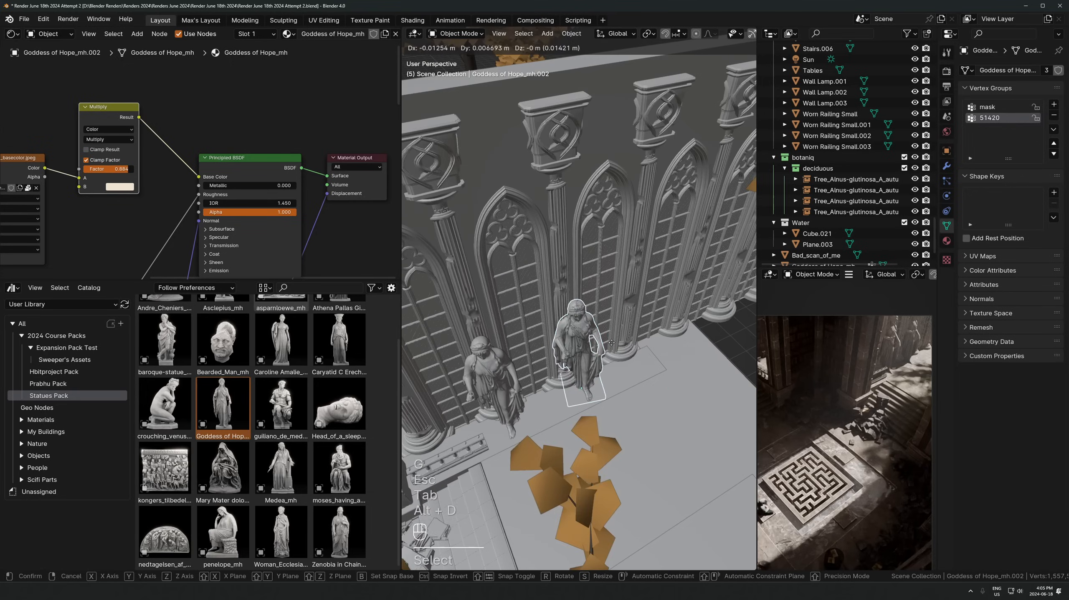
key(y)
key(x)
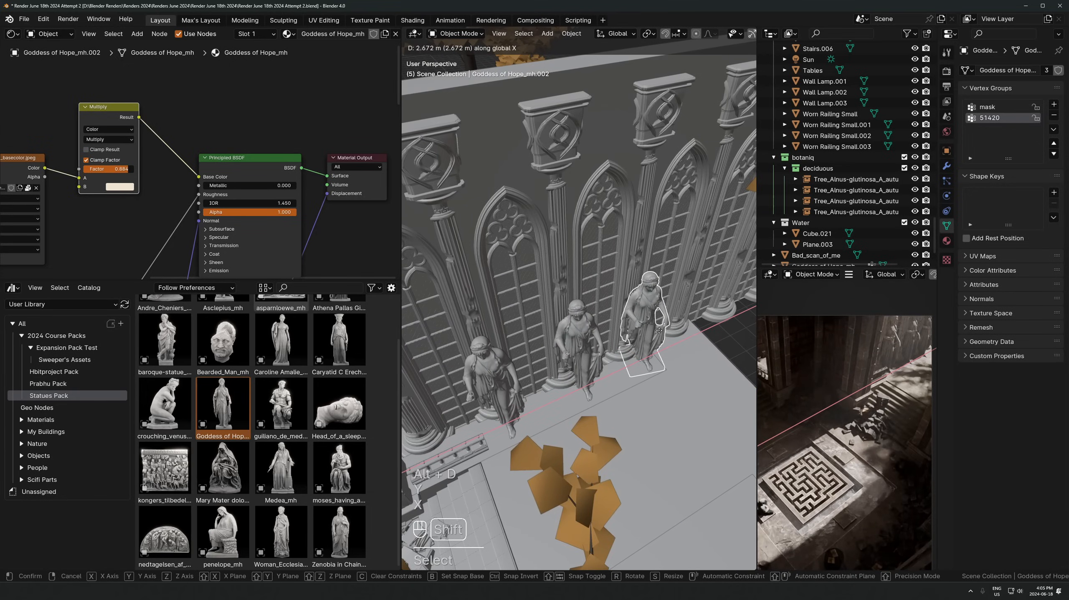
click(659, 331)
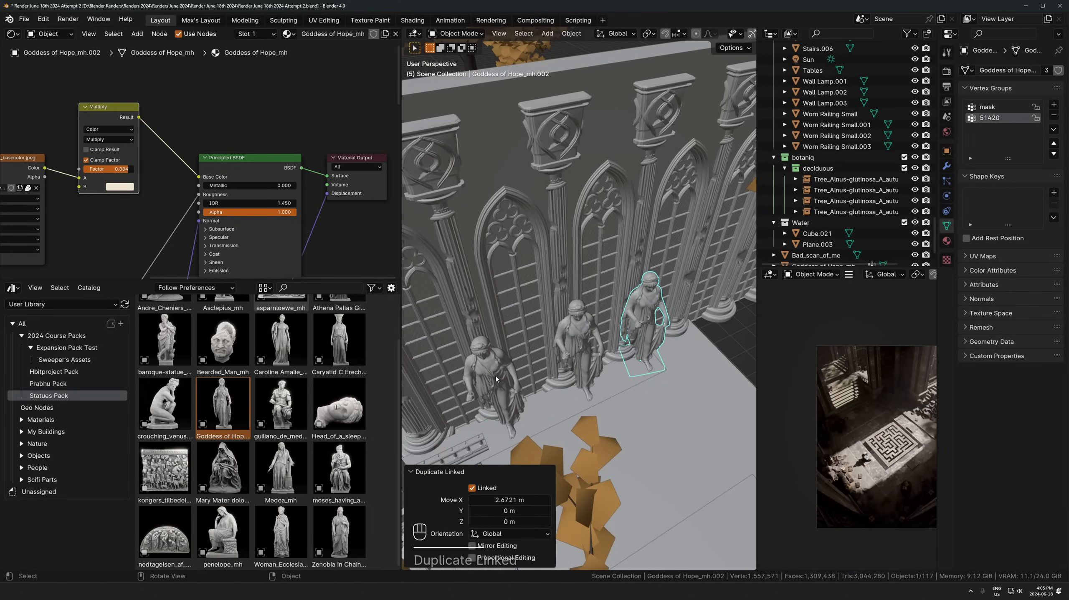
Return to the camera view, select the stone wall block by the stairs and bring its rock_05.001 material nodes into view
shift+middle_drag(538, 397, 589, 521)
scroll(669, 290, down, 5)
shift+middle_drag(670, 291, 678, 463)
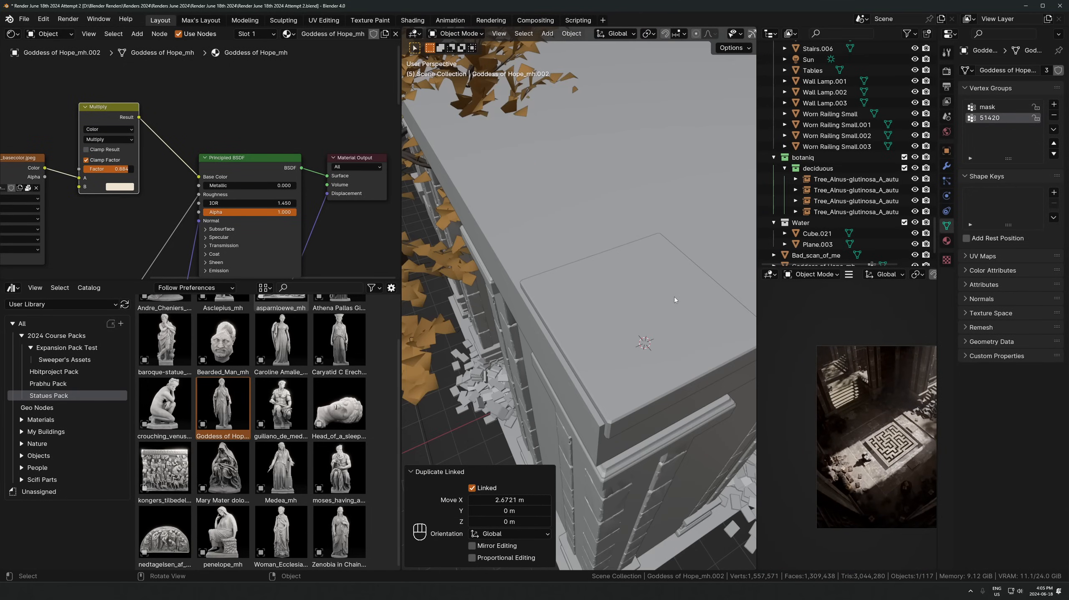
key(Right)
key(KP_0)
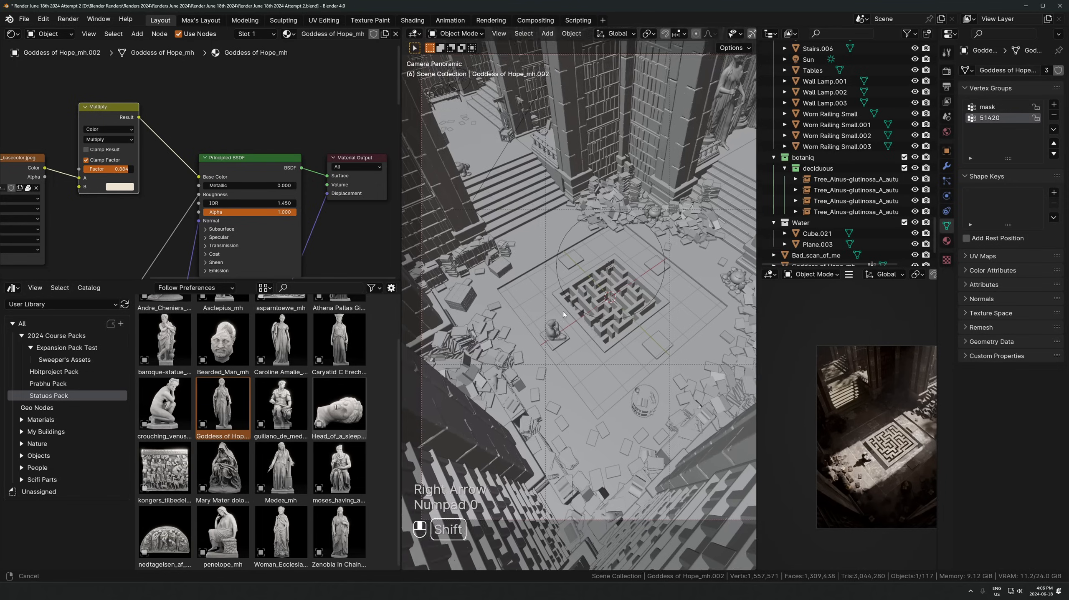
scroll(255, 438, up, 2)
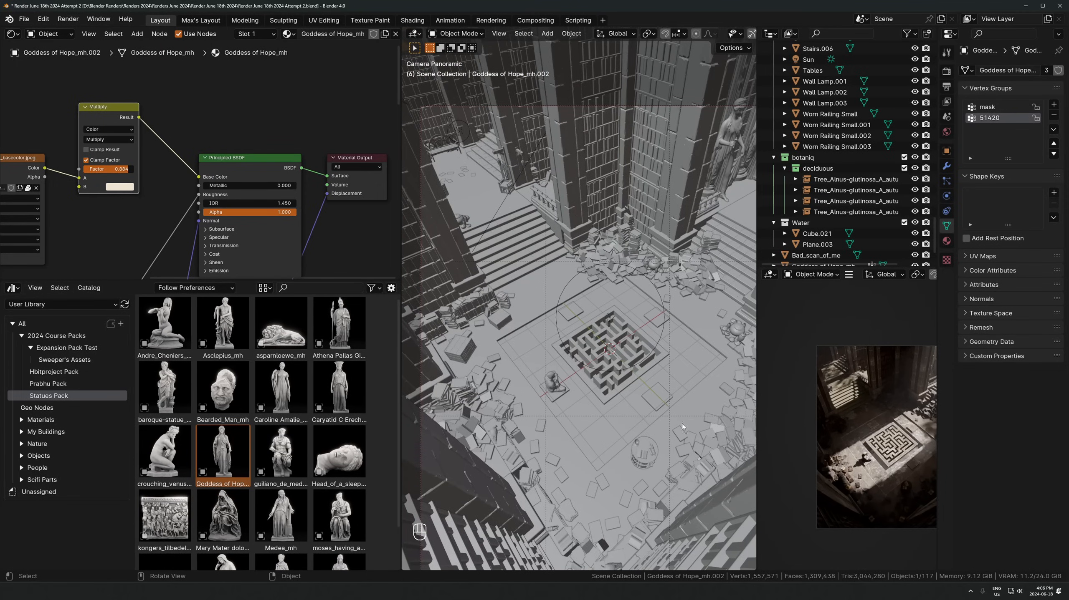
click(525, 200)
key(a)
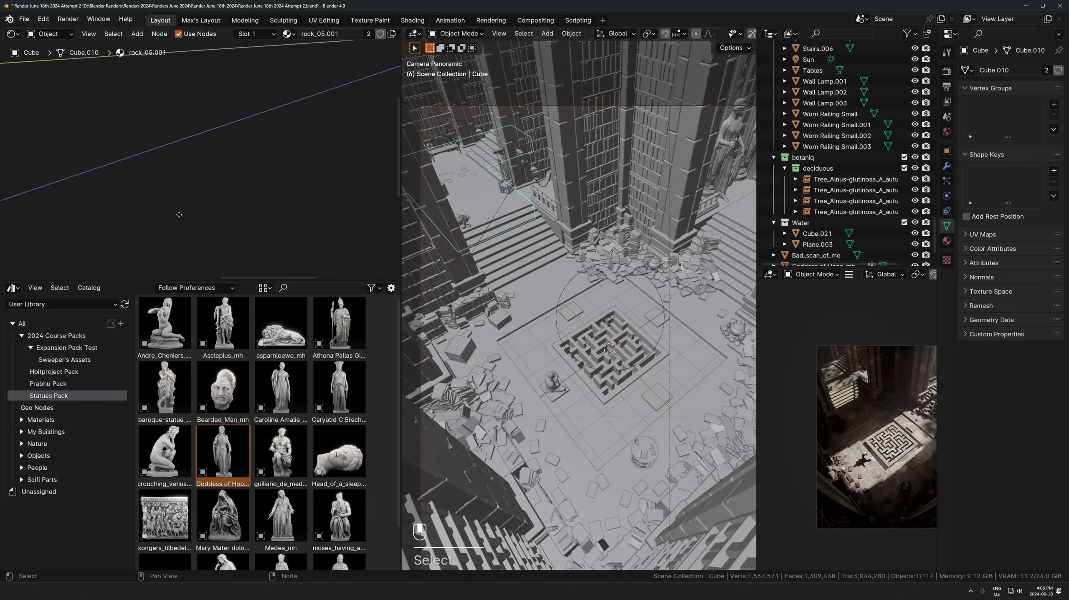
key(KP_Decimal)
scroll(236, 160, up, 5)
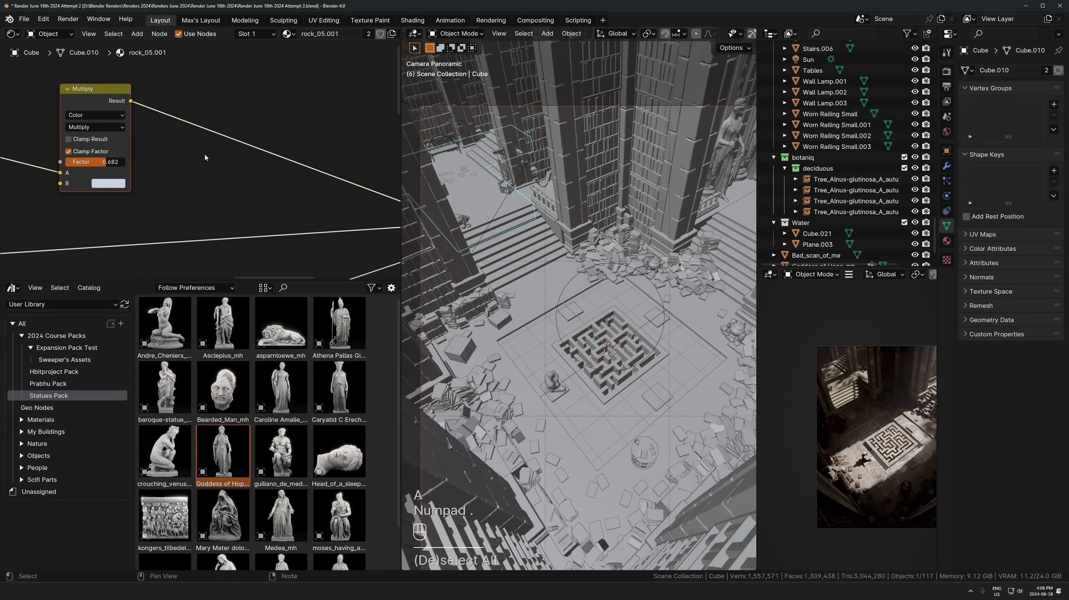
Insert a Hue/Saturation/Value node between the rock material's Multiply node and the Principled BSDF's Base Color
key(shift+a)
click(175, 166)
text(je)
key(BackSpace)
key(BackSpace)
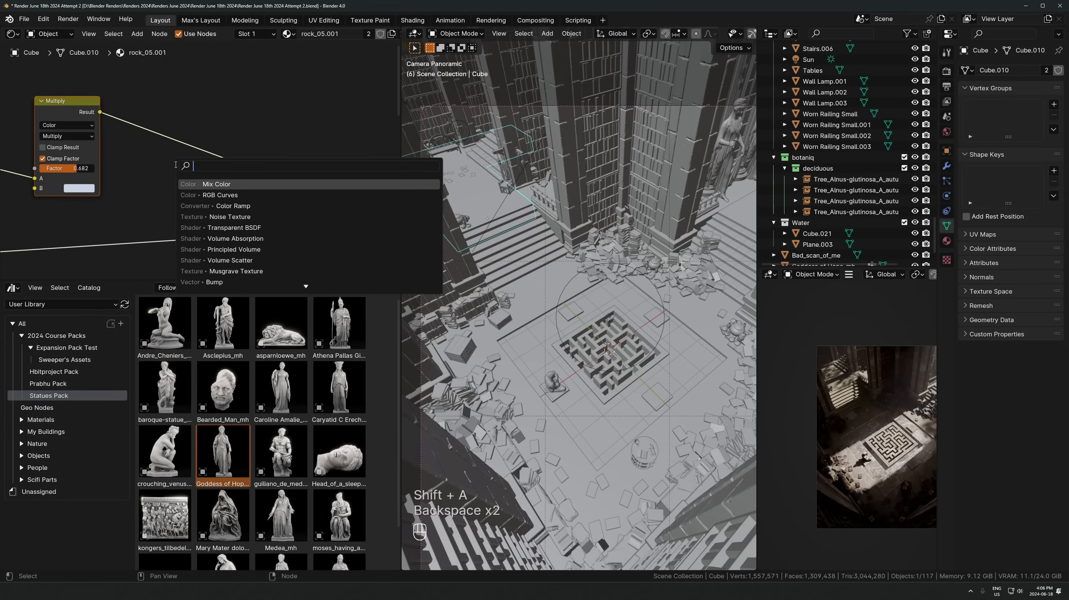
text(hue)
click(235, 185)
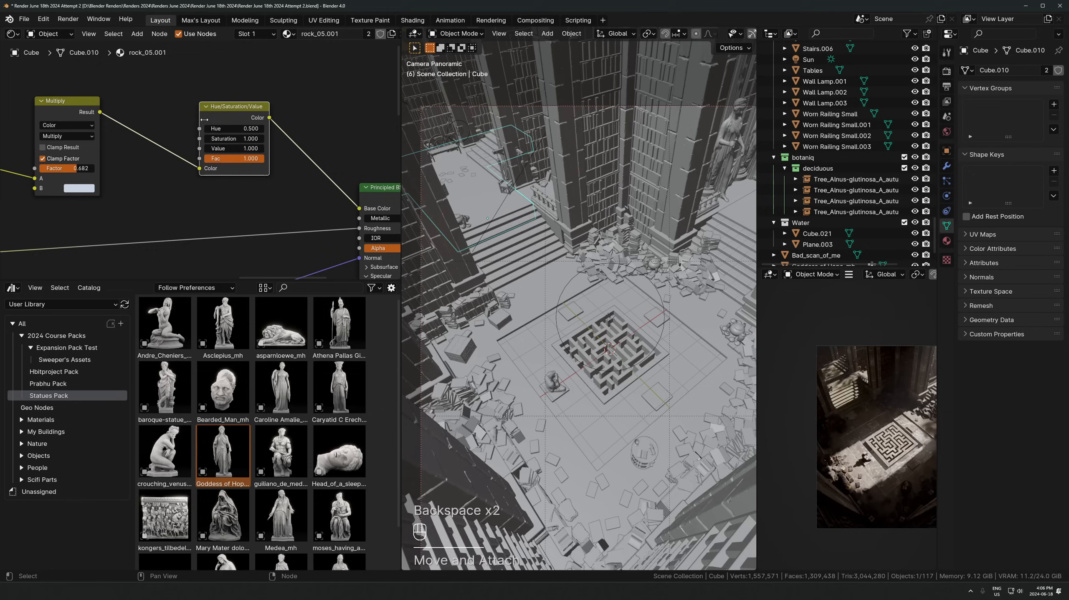
Reduce the rock material's Saturation to 0.740 and check the stone in the rendered camera view
scroll(905, 455, up, 8)
shift+middle_drag(837, 361, 894, 482)
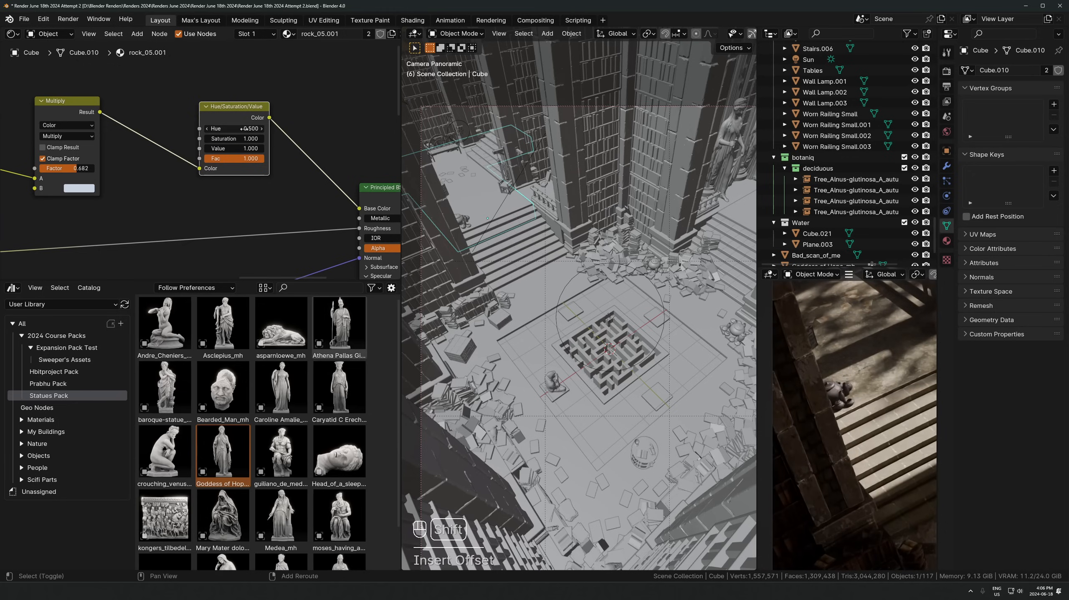
drag(230, 139, 209, 139)
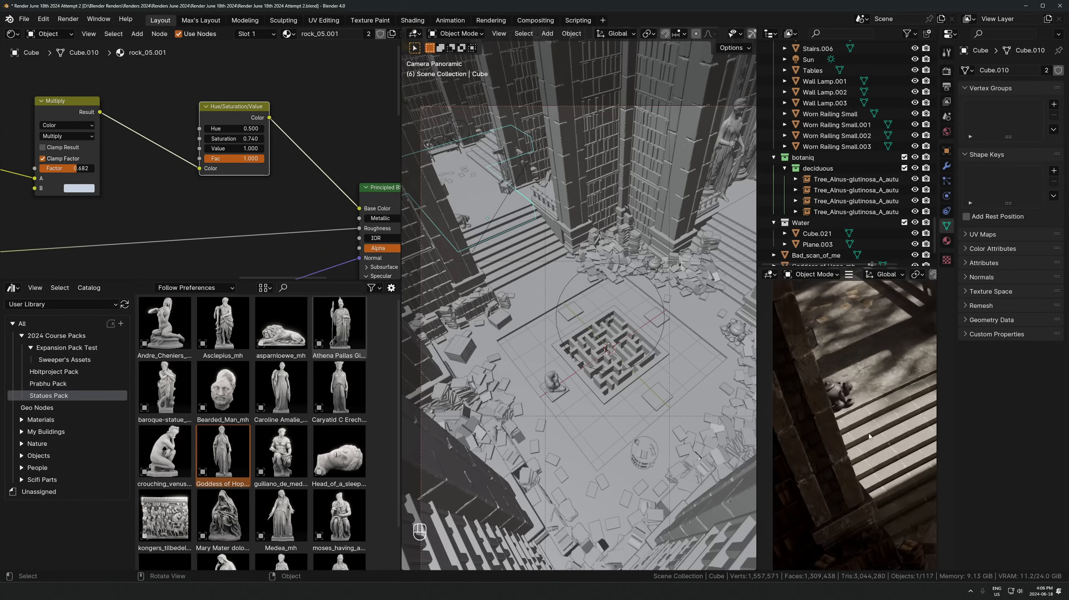
scroll(869, 434, down, 4)
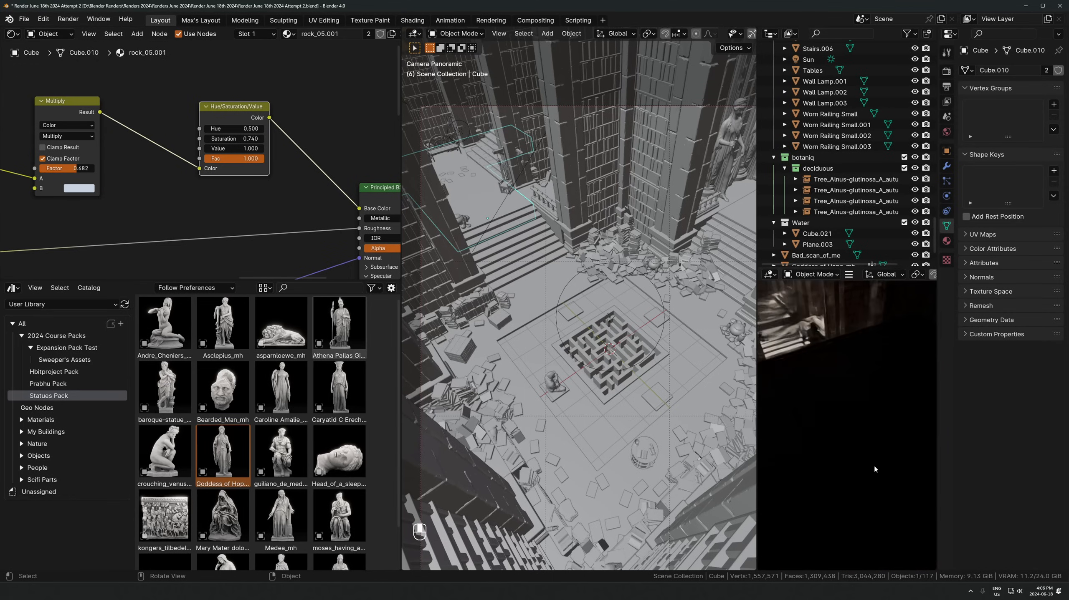
key(KP_0)
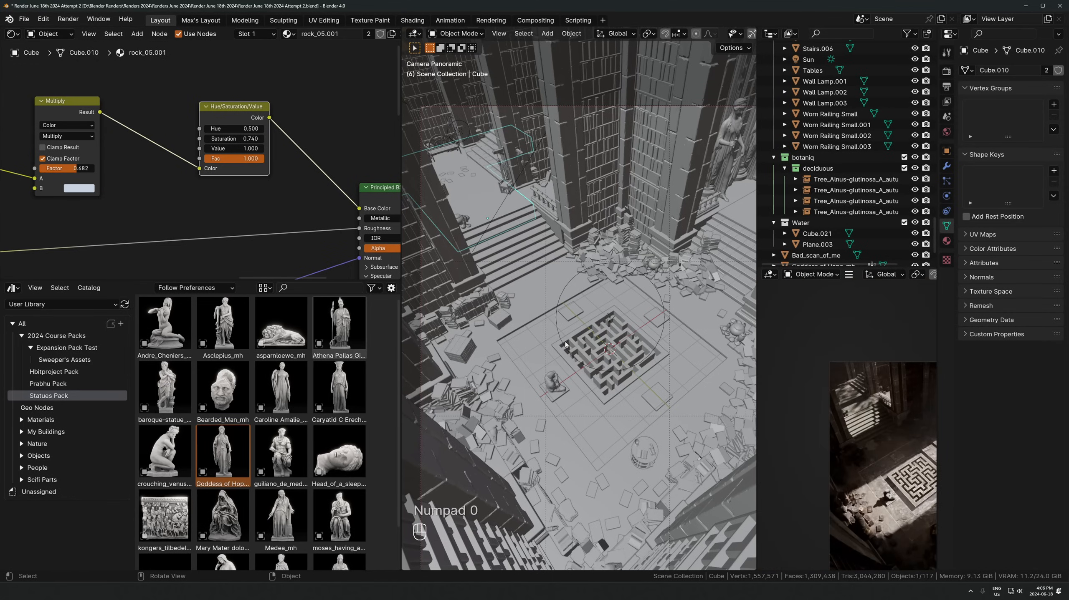
Try to lower the camera 1.6722 m along Z and tilt it about its local X axis
scroll(600, 221, down, 4)
click(603, 230)
key(g)
key(z)
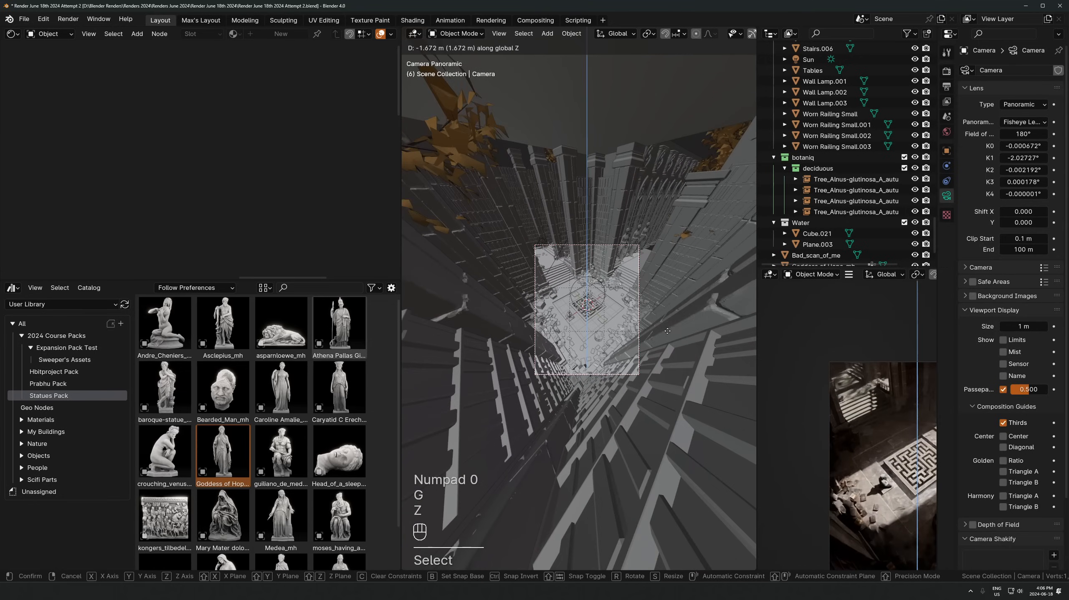
click(863, 496)
key(r)
key(x)
key(x)
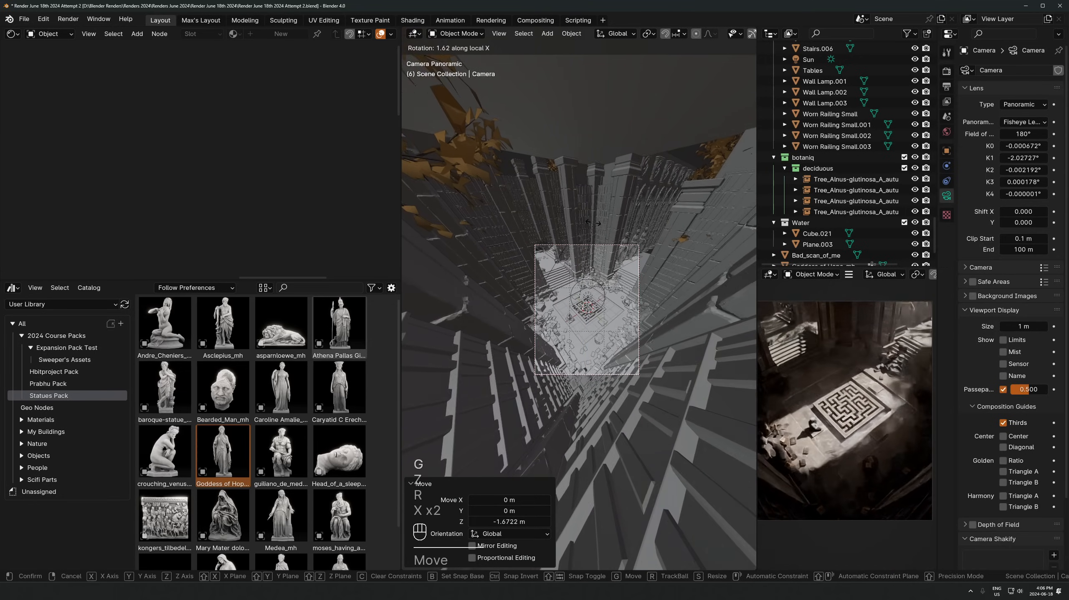
click(622, 204)
key(ctrl+z)
key(ctrl+z)
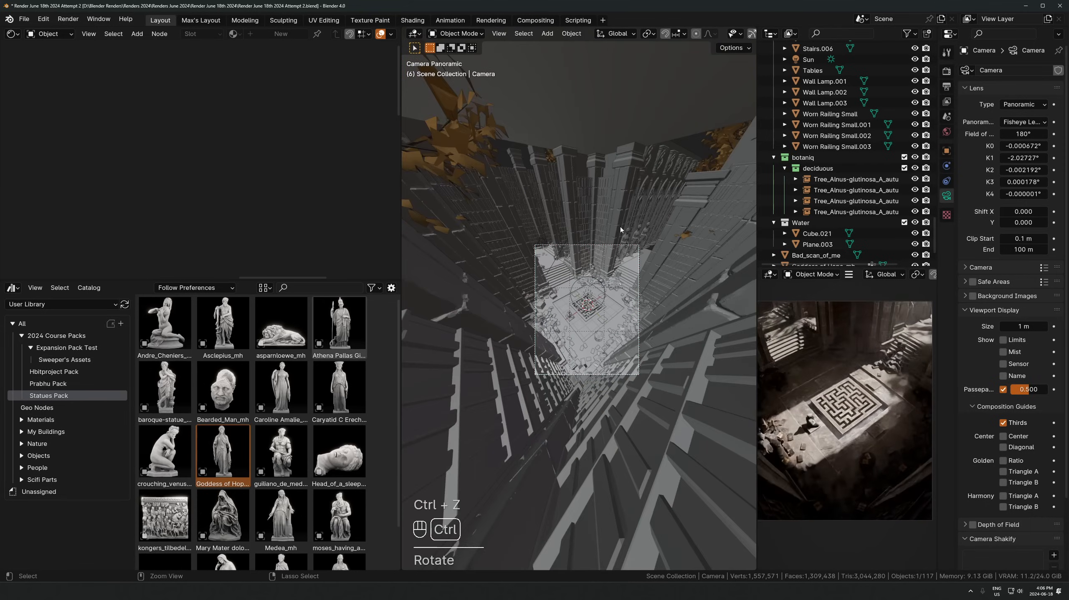
Tilt the camera a few degrees about its local X axis
key(r)
key(x)
key(x)
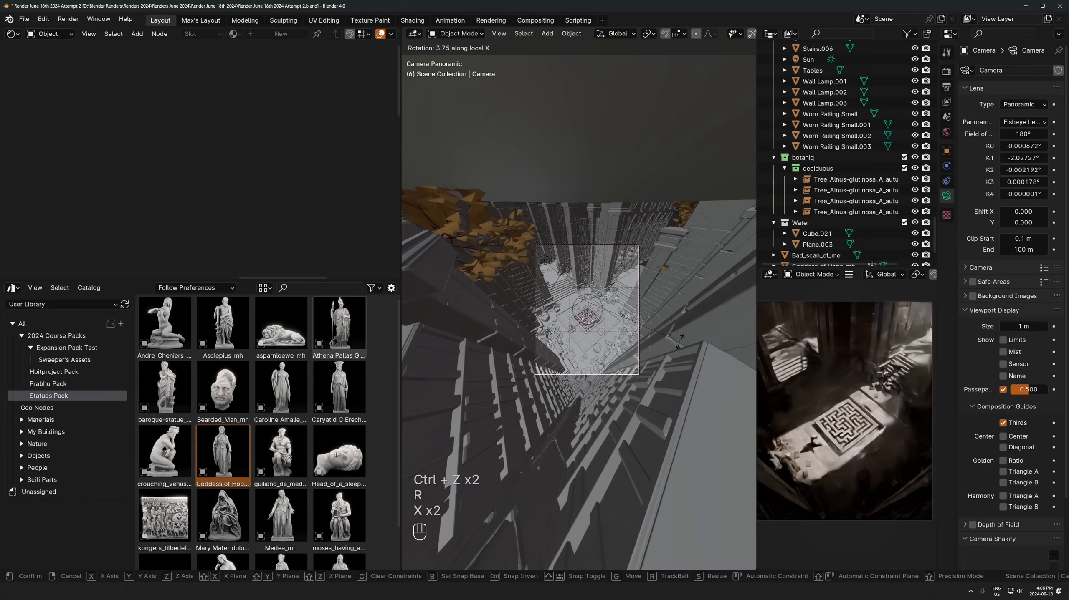
click(681, 351)
Lower the camera 0.93871 m along Z and rotate it -2.63° about global Z
key(g)
key(z)
click(679, 359)
key(r)
key(z)
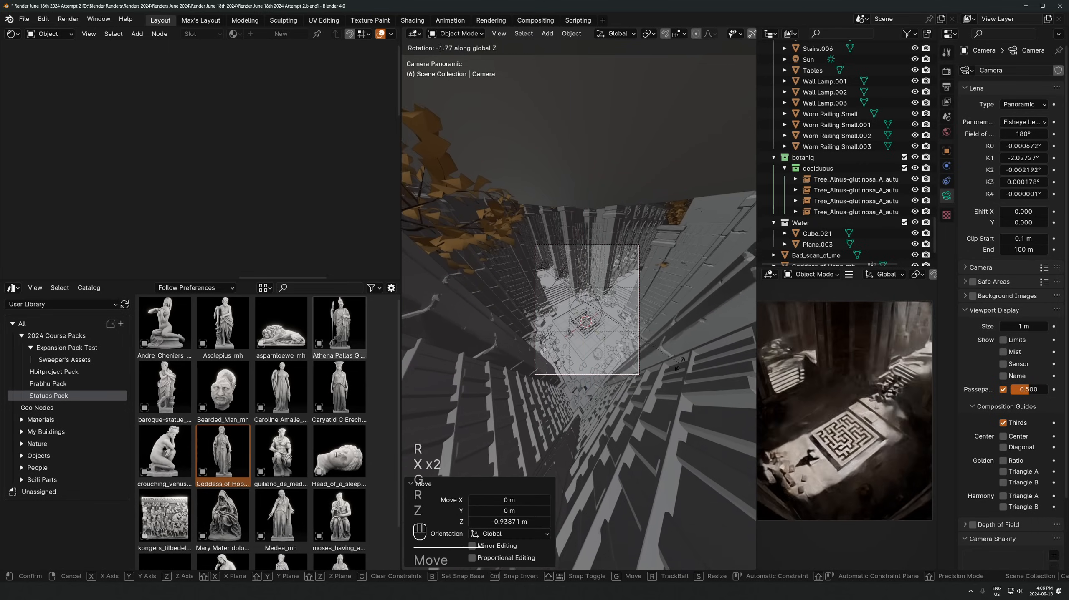
click(678, 364)
Shift the camera -0.156 m along its local X axis and rotate it -0.0359° about global Z
key(g)
key(x)
key(x)
key(shift)
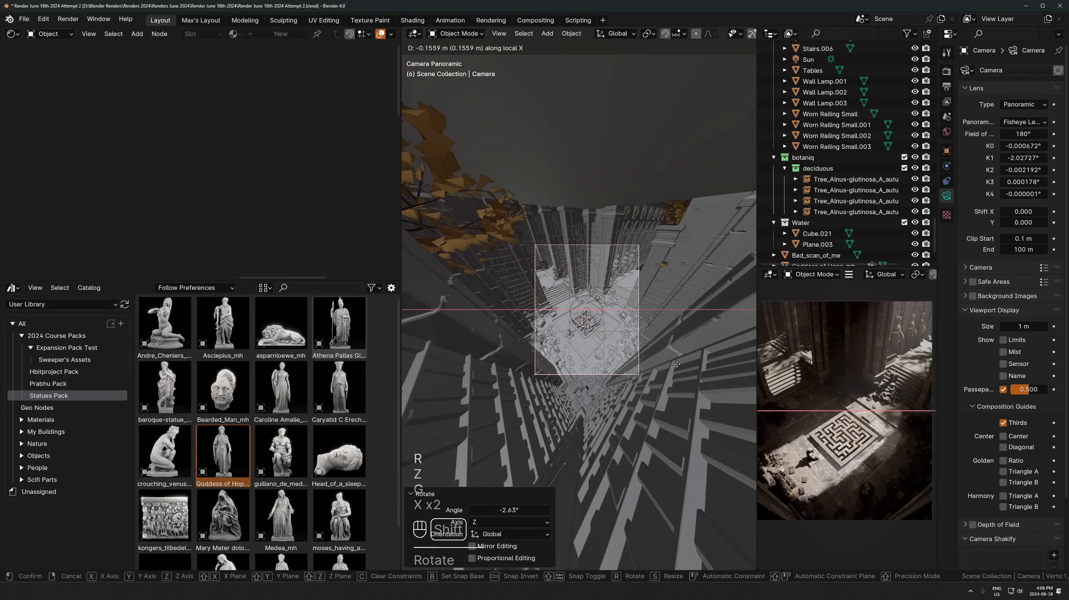
click(677, 365)
key(r)
key(z)
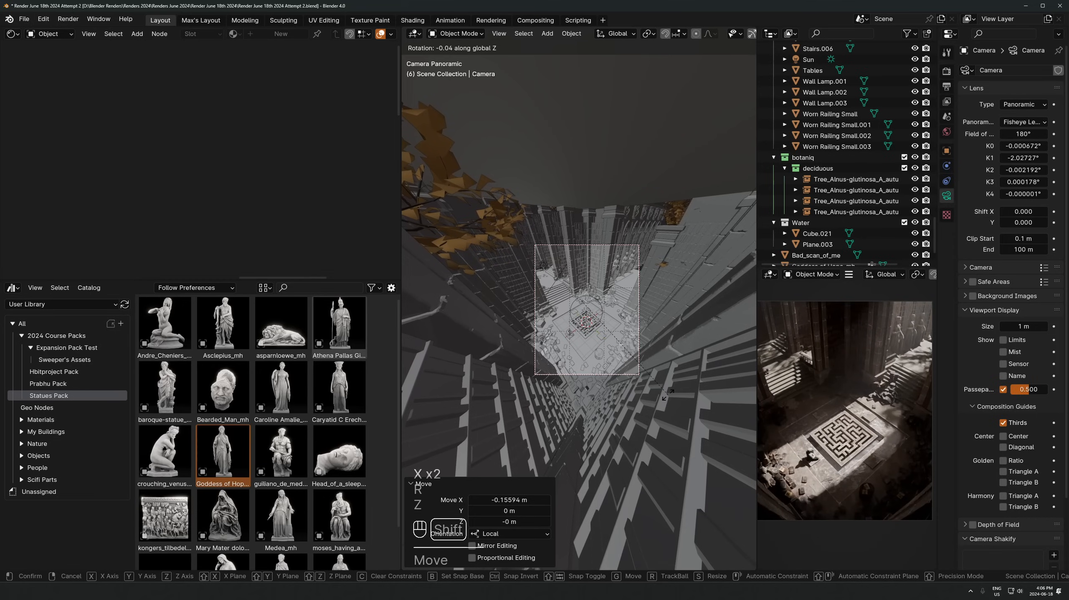
click(667, 395)
Try to shift the camera further along its local X axis and rotate it about 2.6° around global Z
key(g)
key(x)
key(x)
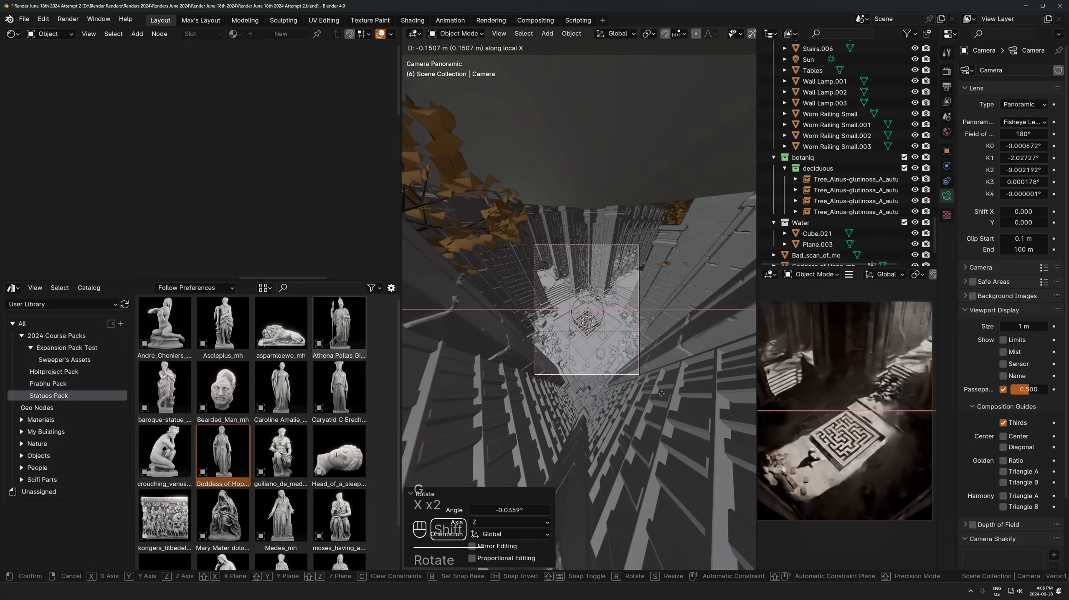
key(Escape)
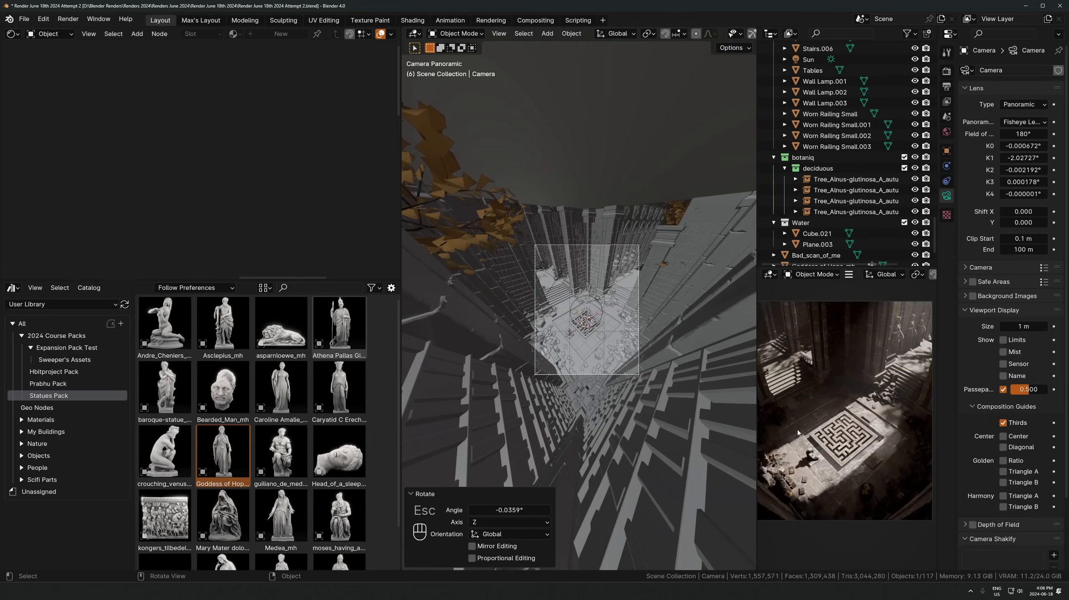
key(r)
key(z)
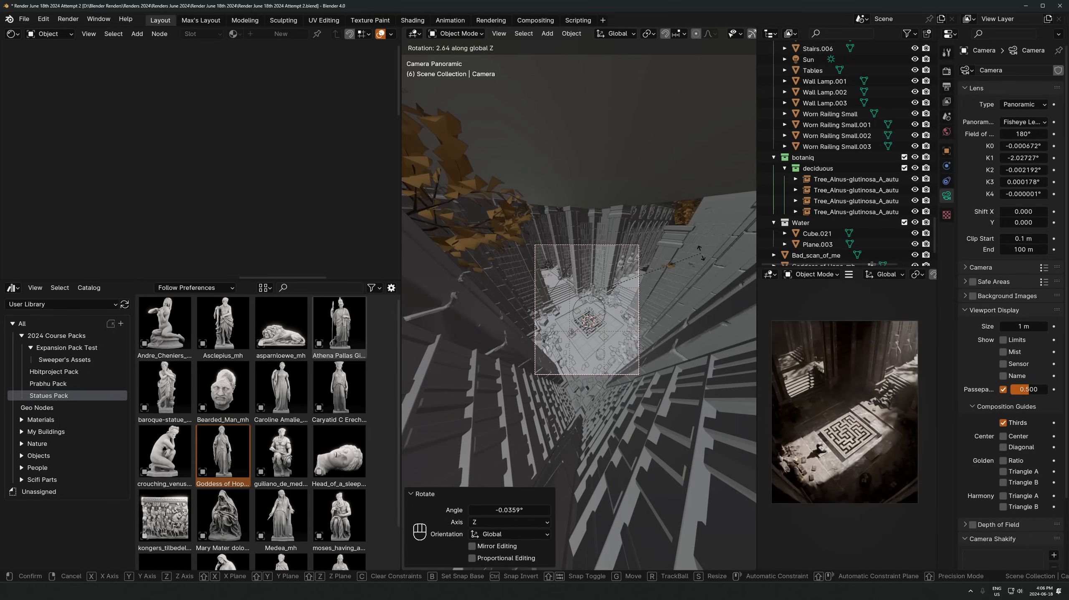
click(690, 274)
Undo the recent series of camera moves and rotations
key(ctrl+z)
key(ctrl+z)
key(ctrl+z)
key(ctrl+z)
key(ctrl+z)
key(ctrl+z)
key(ctrl+z)
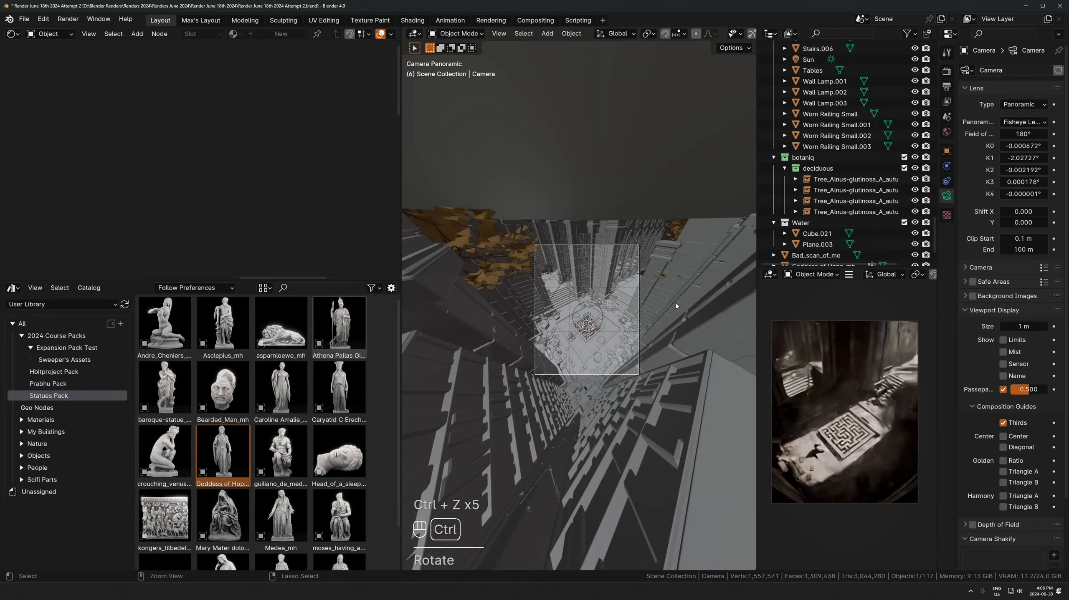
Redo the last undone camera change and set the camera's lens type to Perspective
key(ctrl+shift+z)
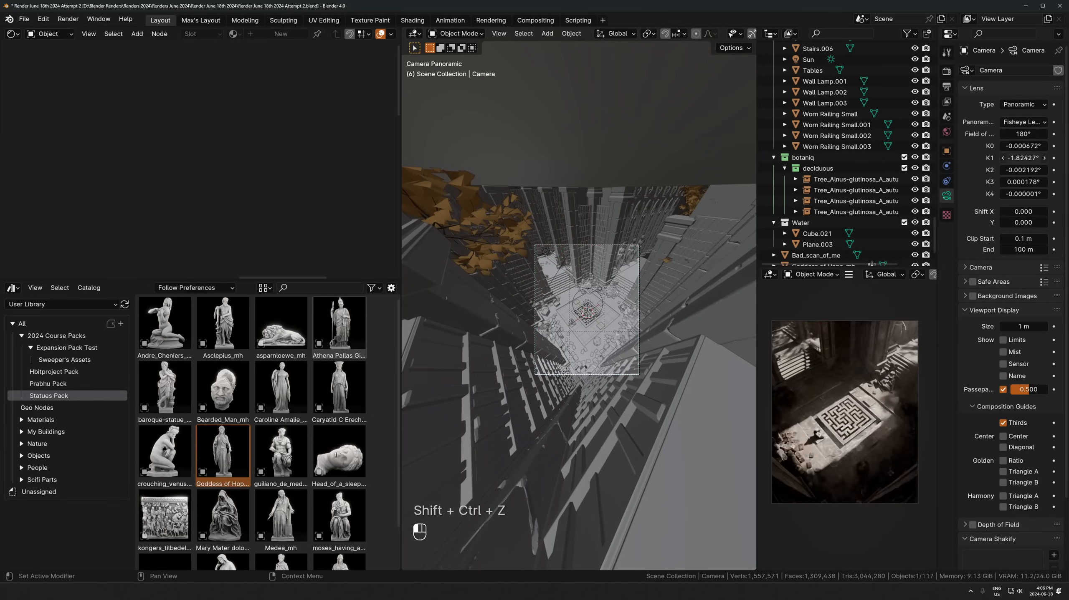
click(1022, 104)
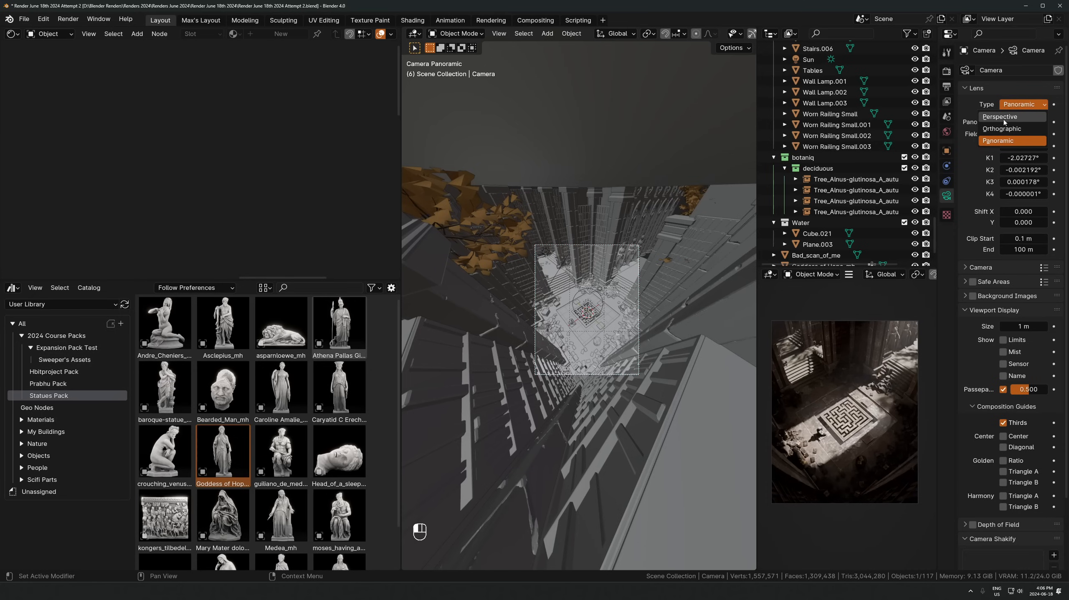
click(1006, 117)
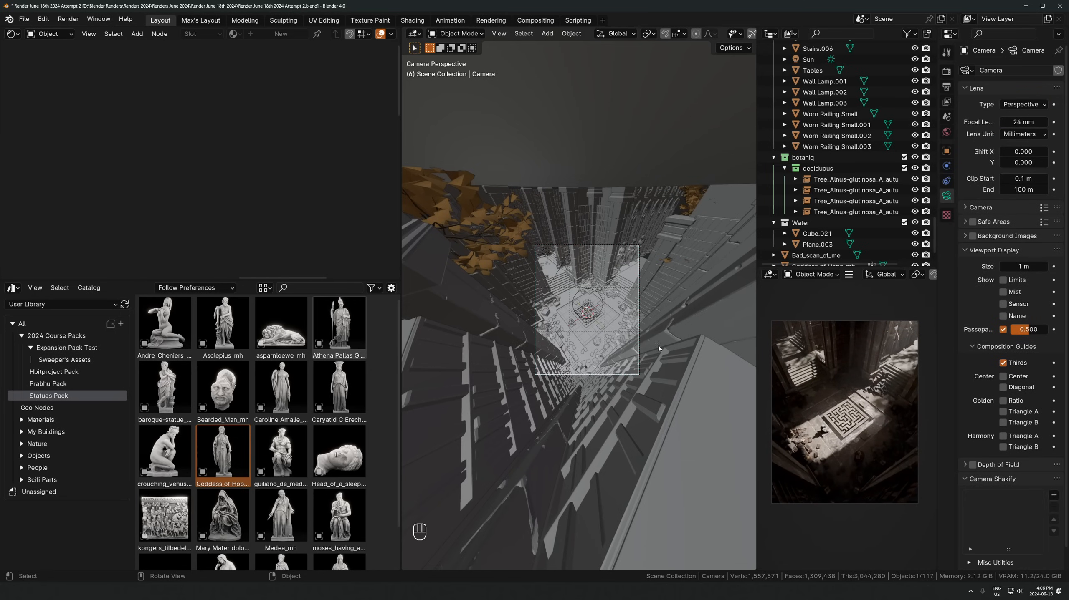
Rotate the camera 2.81° about its local X axis
key(r)
key(x)
key(x)
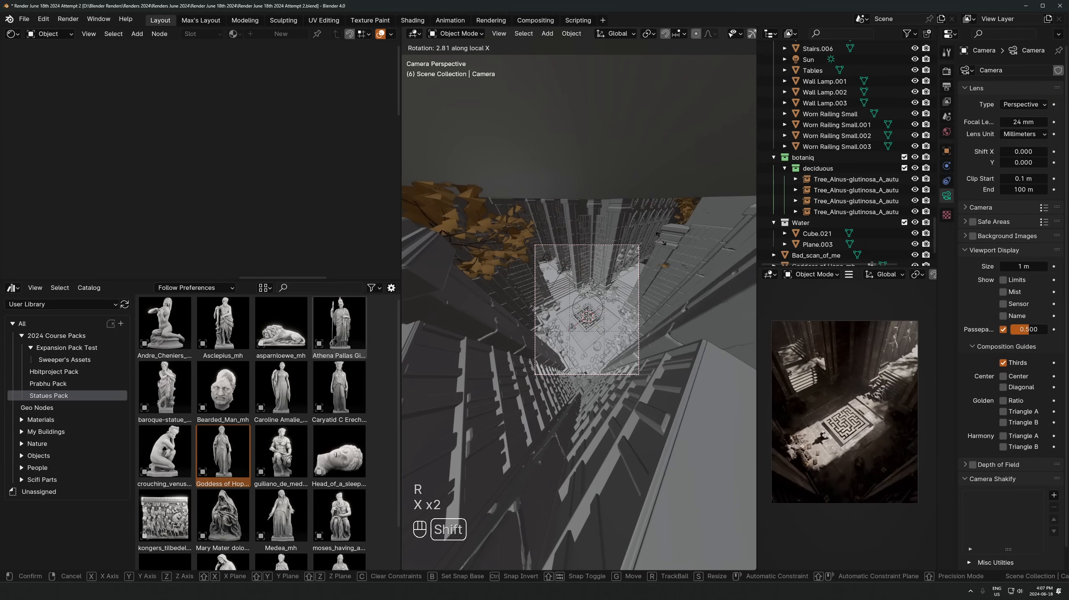
click(660, 238)
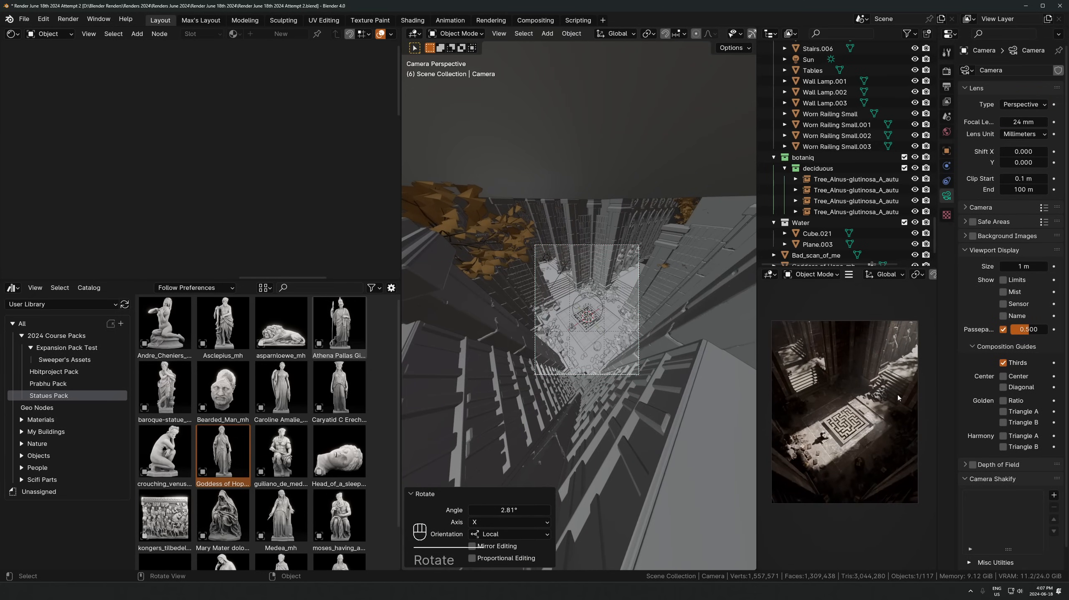
scroll(818, 429, up, 1)
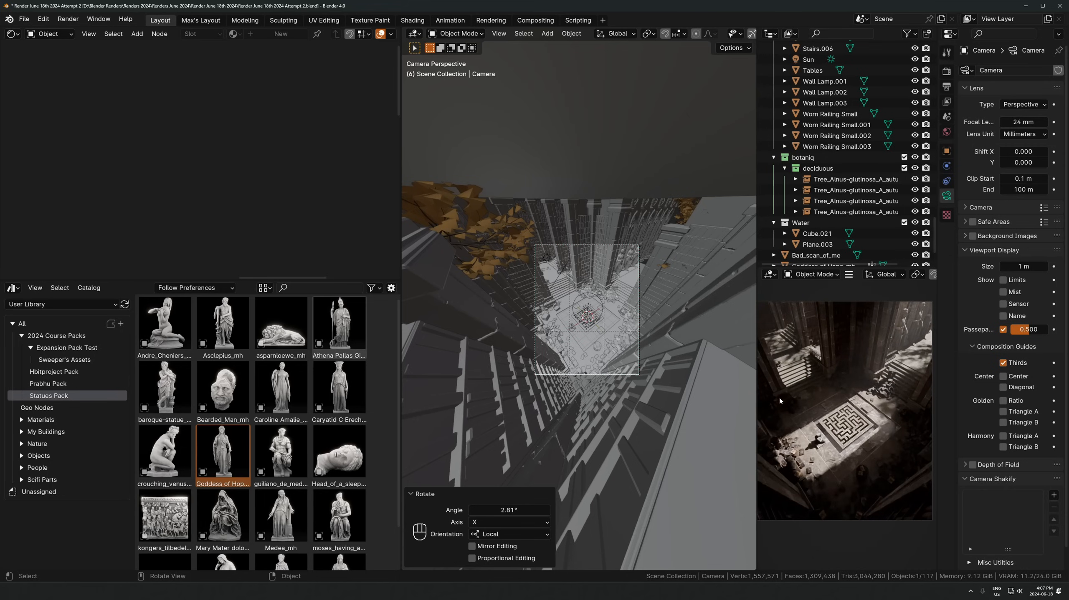
scroll(600, 309, up, 1)
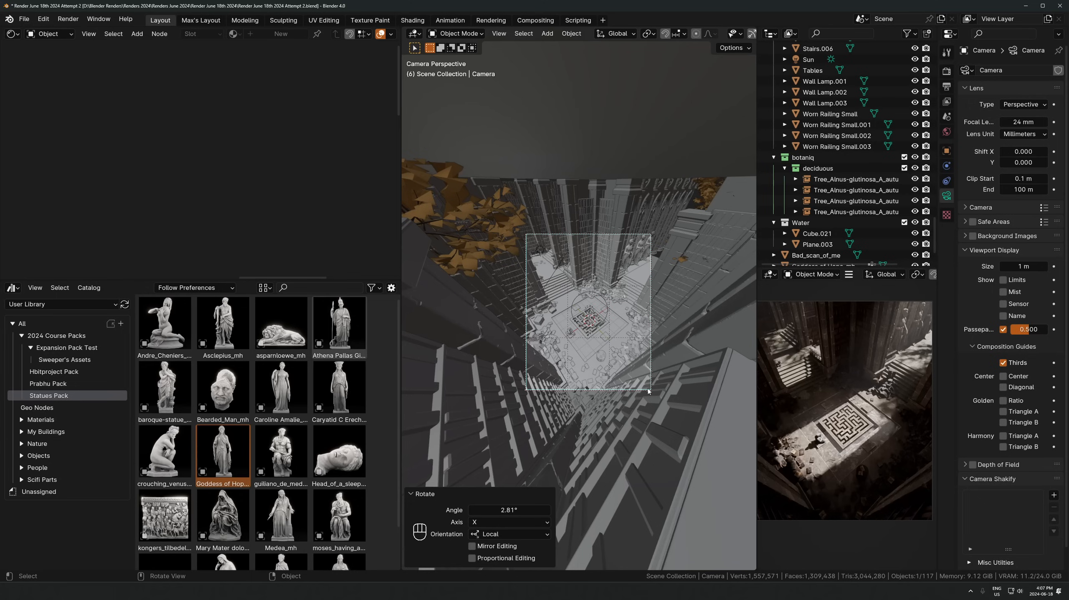
scroll(648, 391, up, 2)
scroll(230, 414, down, 1)
scroll(230, 414, up, 1)
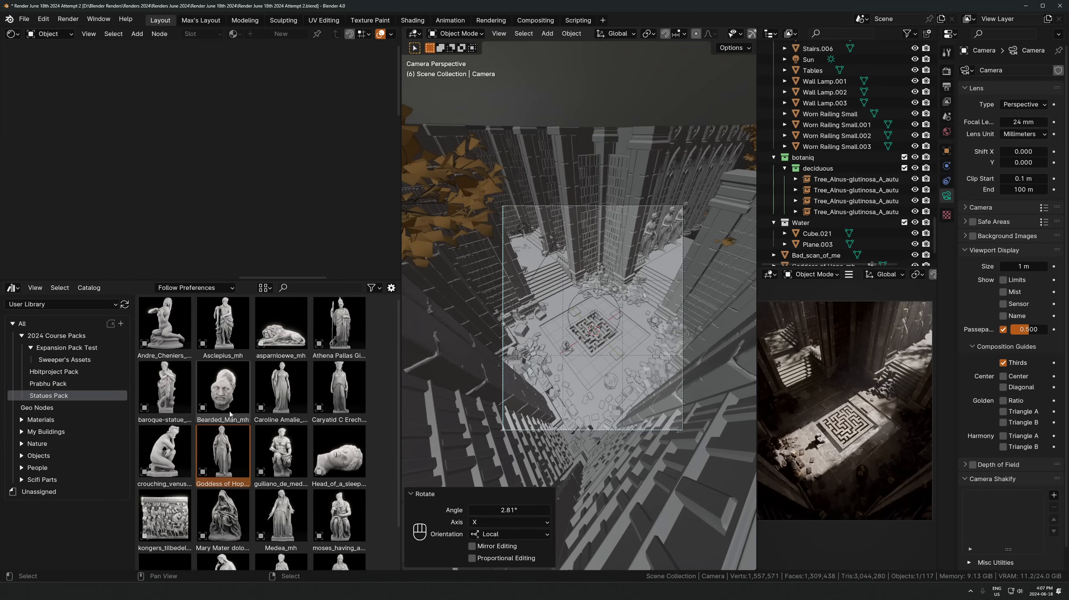
Look through the Prabhu Pack, Hbitproject Pack, Expansion Pack Test and 2024 Course Packs asset catalogs for props to dress the scene
click(48, 383)
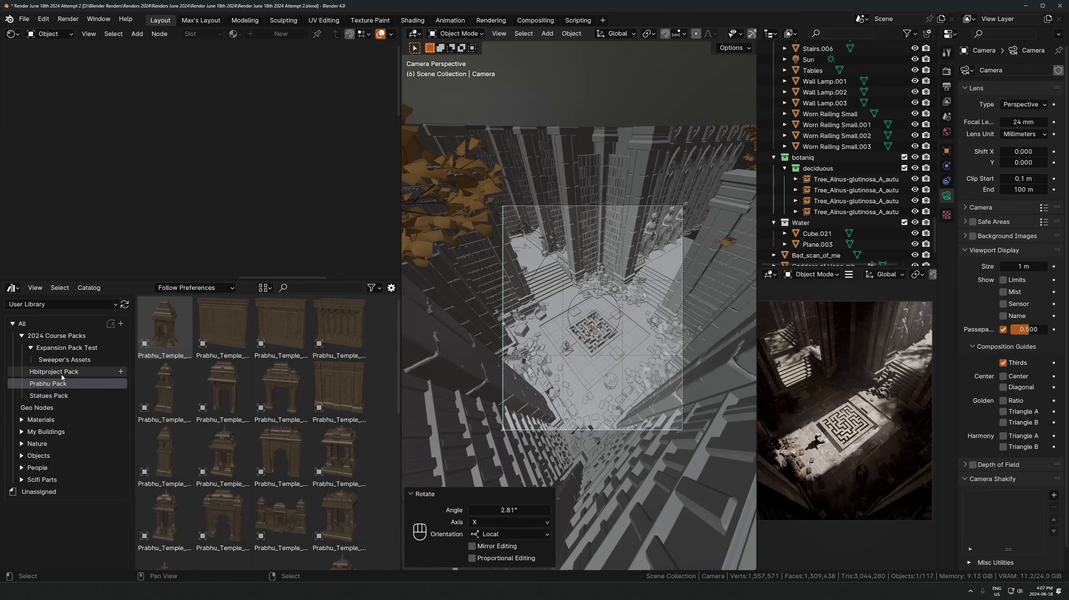
click(53, 372)
scroll(279, 412, down, 2)
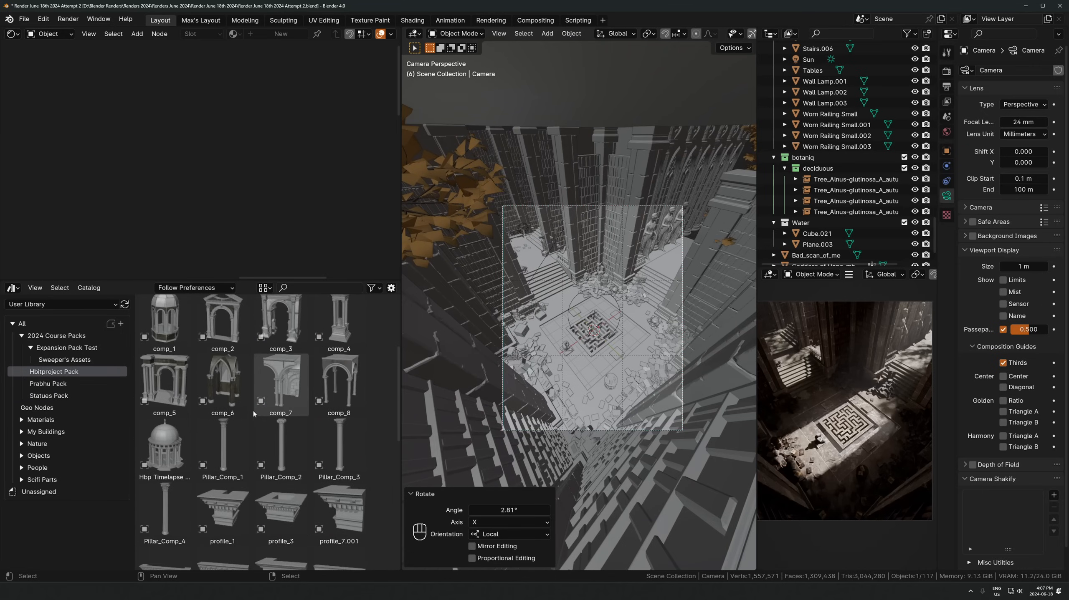
click(66, 347)
click(52, 336)
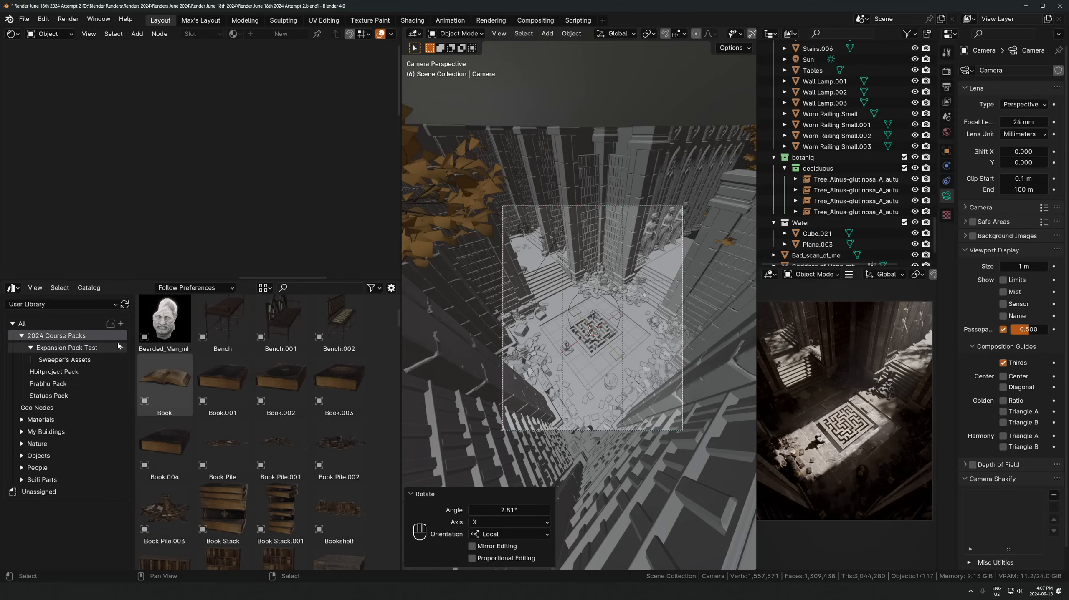
scroll(253, 399, down, 8)
scroll(270, 404, up, 9)
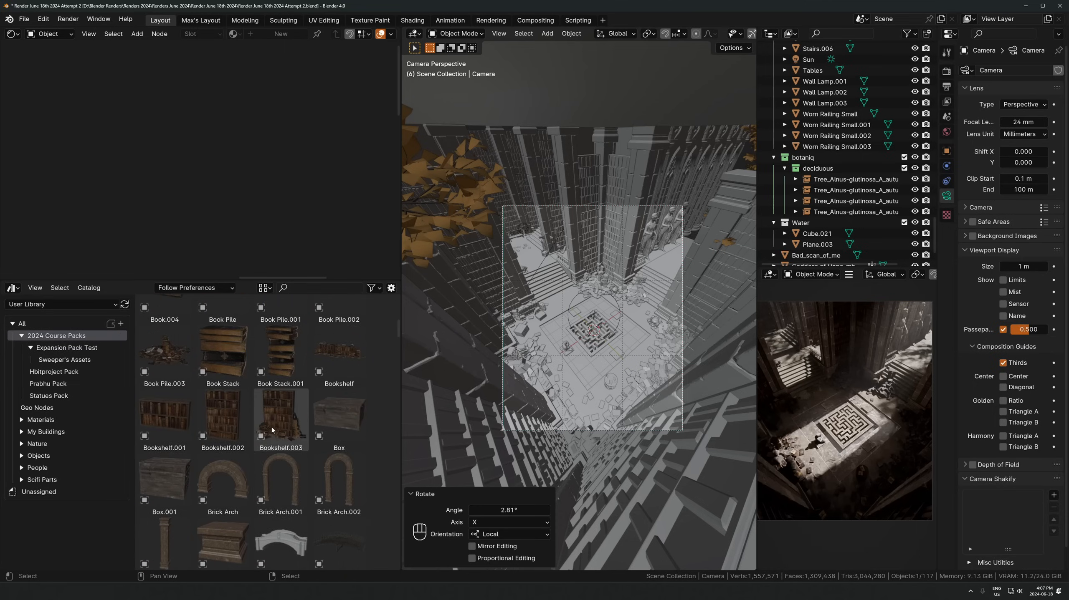
scroll(275, 369, down, 1)
scroll(276, 368, down, 15)
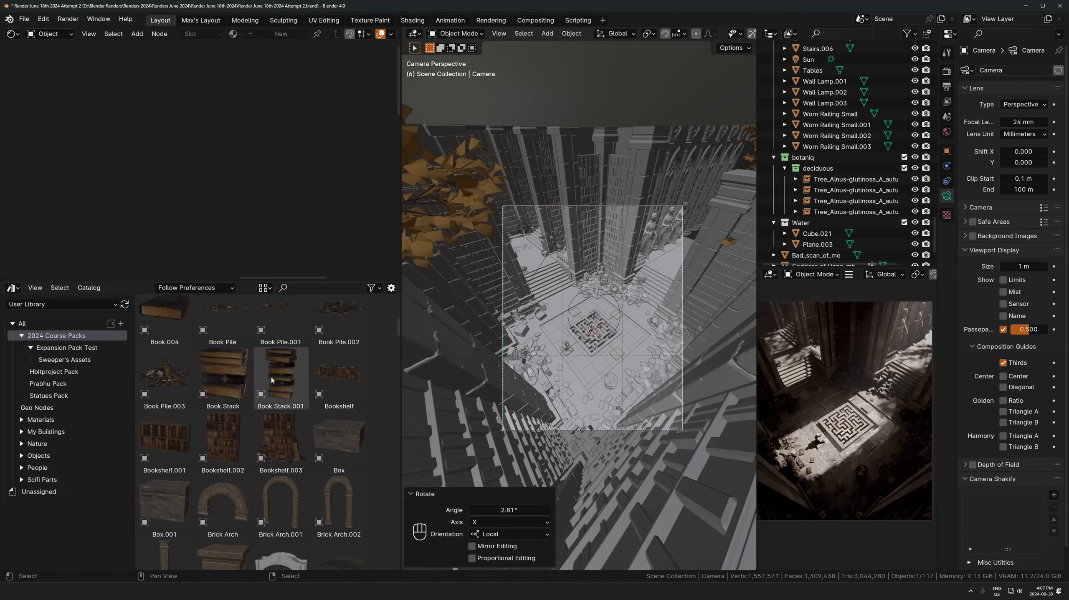
scroll(271, 373, down, 4)
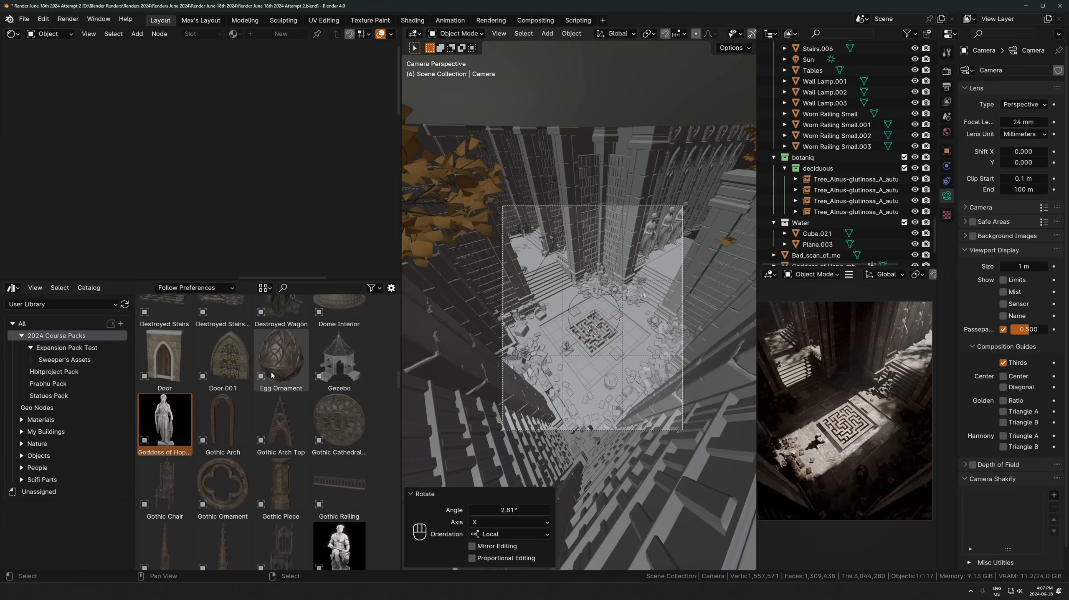
scroll(272, 376, up, 5)
scroll(271, 375, down, 5)
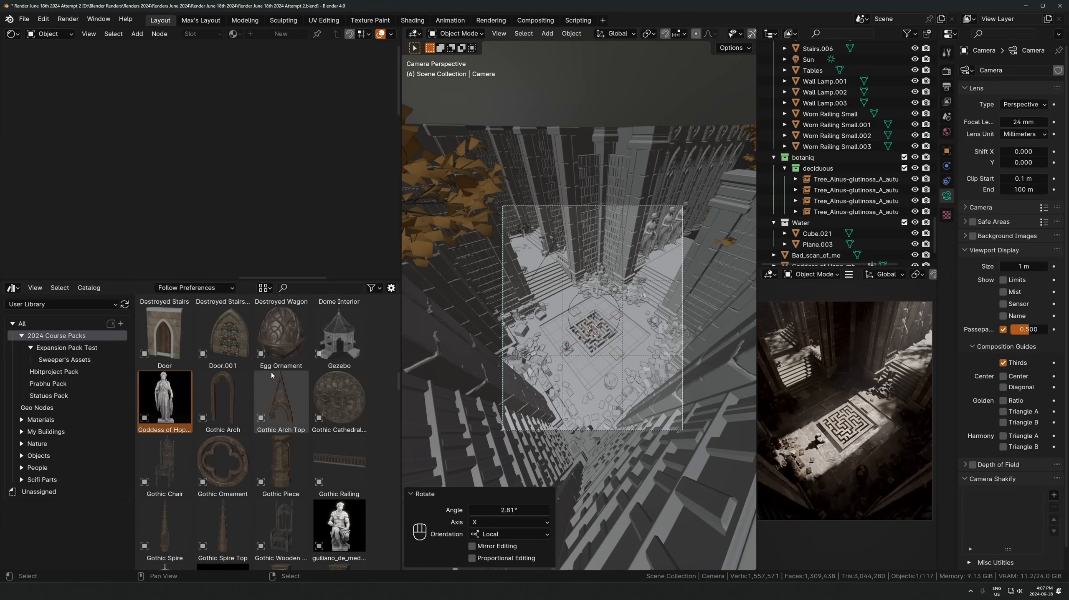
scroll(271, 372, down, 10)
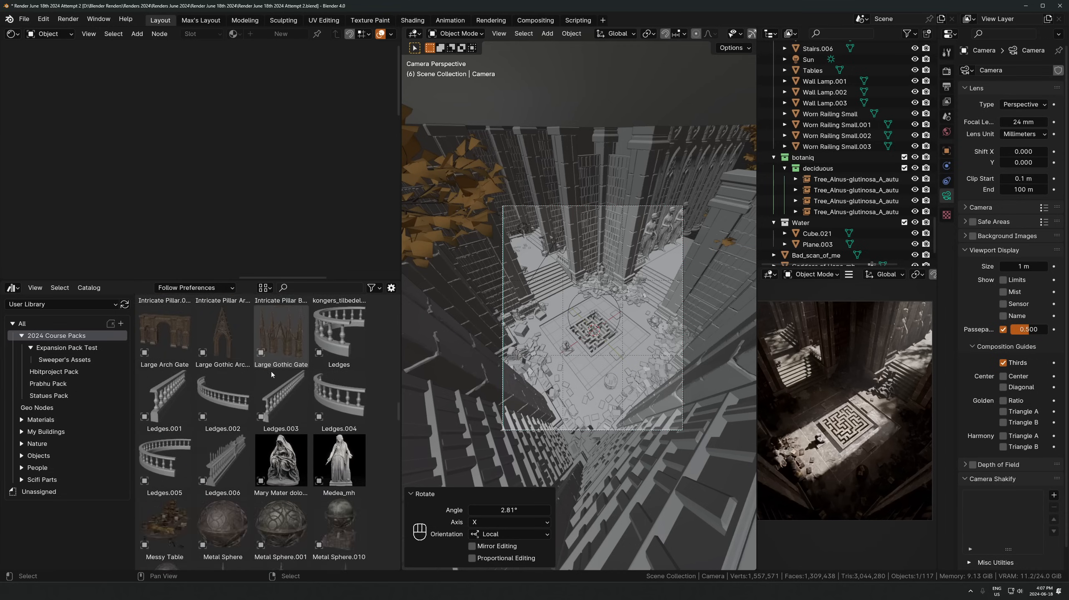
scroll(271, 371, down, 8)
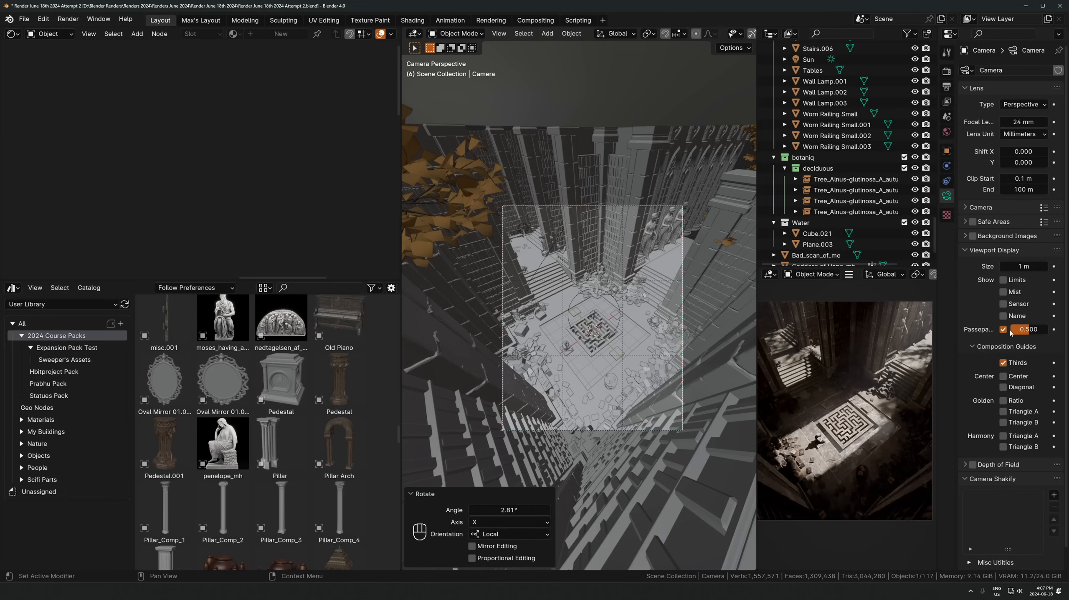
scroll(271, 378, down, 3)
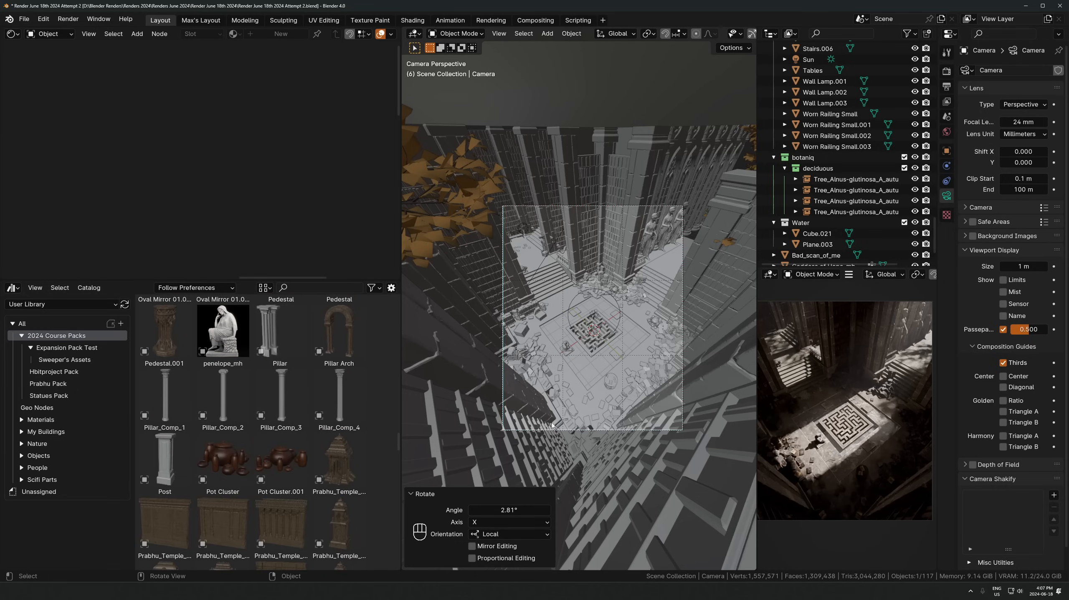
Create a linked duplicate of the scattered papers on the upper floor and snap it to the 3D cursor
scroll(590, 314, up, 5)
click(451, 172)
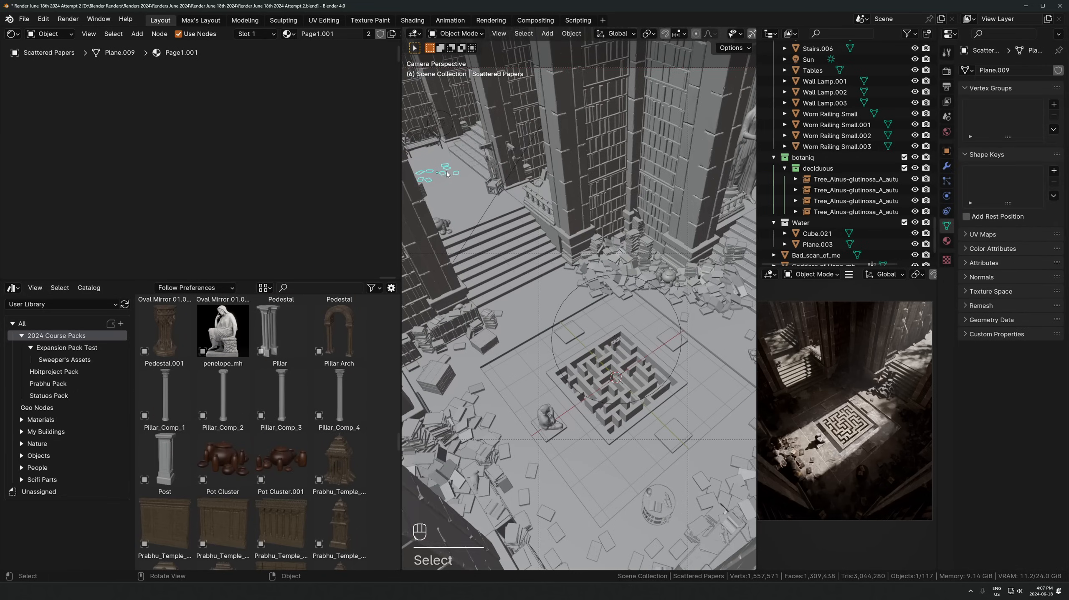
scroll(589, 252, down, 5)
key(alt+d)
click(646, 256)
key(shift+s)
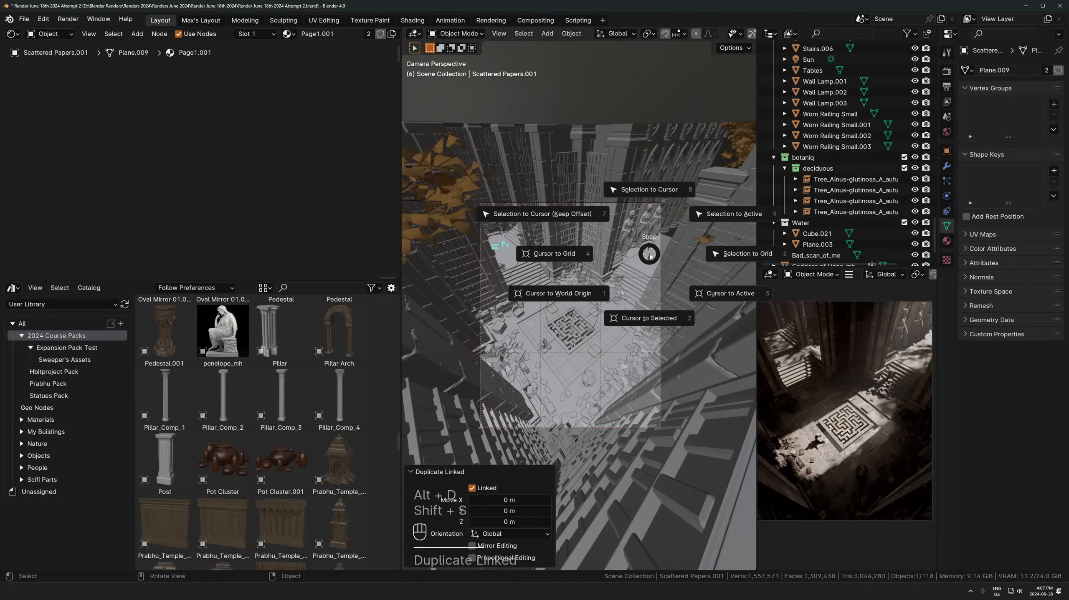
click(649, 189)
key(KP_Decimal)
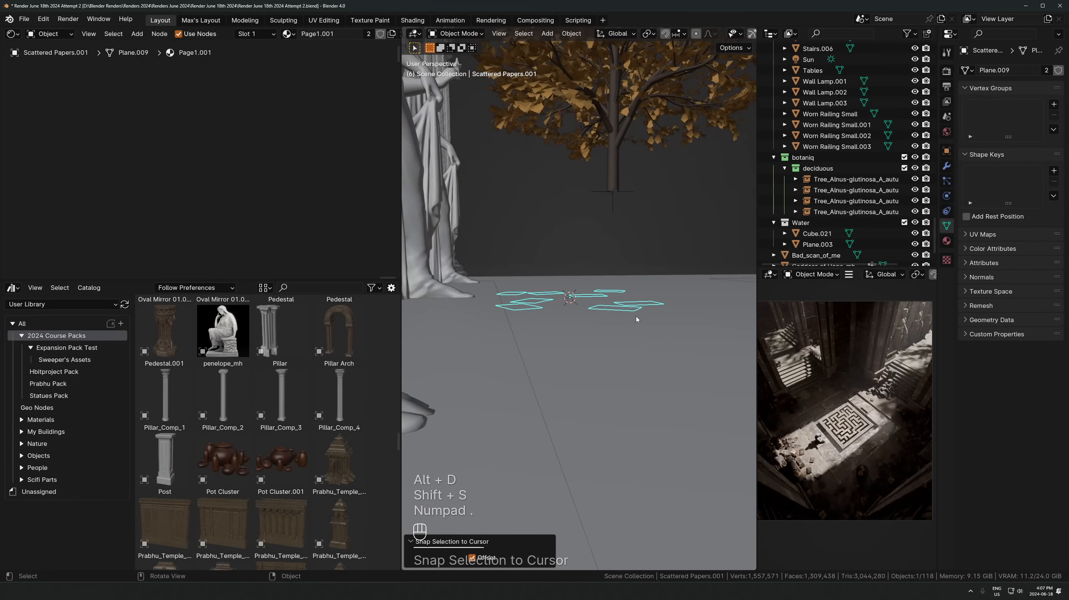
Move the duplicated papers -2.8525 m in X and 0.62152 m in Y, then reposition them horizontally in the camera view
key(g)
key(shift+z)
click(622, 379)
key(KP_0)
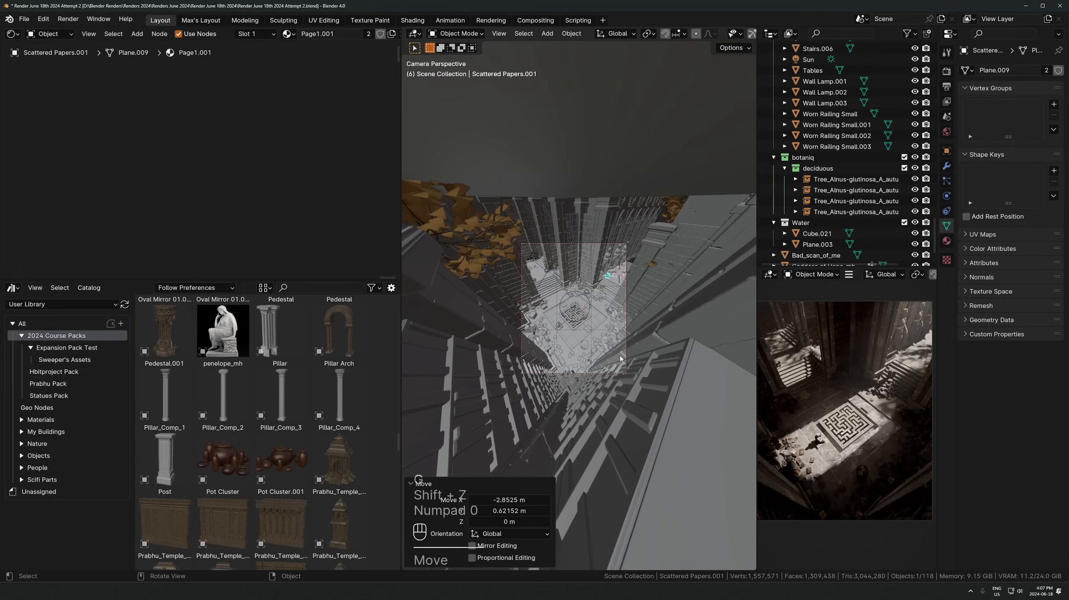
key(g)
key(shift+z)
click(636, 313)
Make another linked duplicate of the papers 3.79 m along X and 0.047285 m along Y, rotated about 39.5° around global Z
key(alt+d)
key(shift+z)
click(663, 310)
key(r)
key(z)
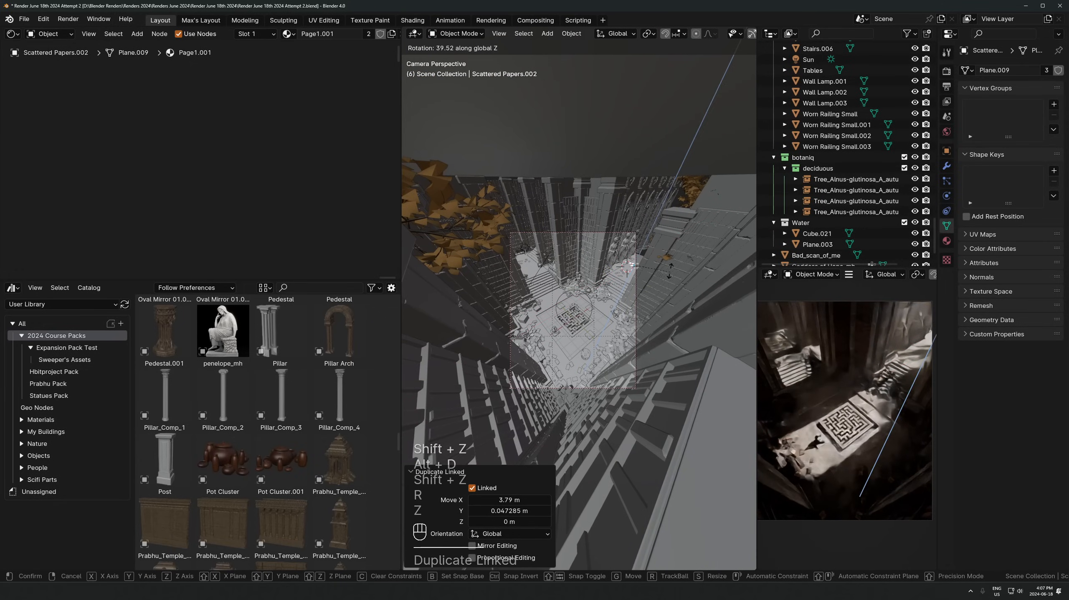
click(667, 274)
Move the second papers duplicate -1.9424 m in X and -0.61709 m in Y, and inspect that area in the rendered view
key(g)
key(shift+z)
click(666, 274)
scroll(899, 362, up, 5)
shift+middle_drag(904, 353, 811, 410)
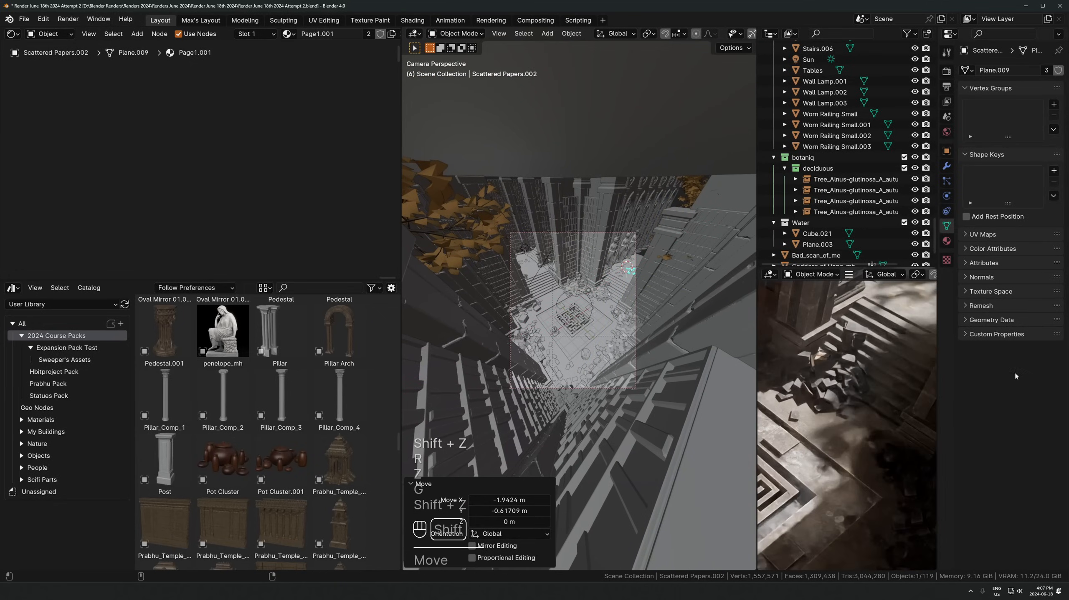
shift+middle_drag(896, 402, 845, 444)
scroll(854, 433, up, 2)
shift+middle_drag(888, 382, 830, 449)
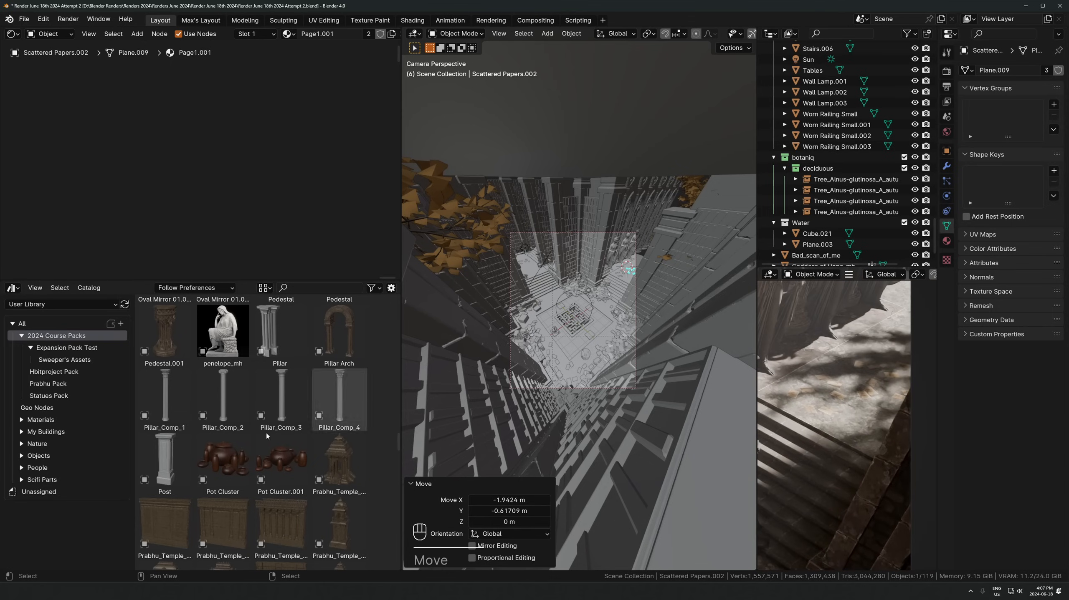
Place the Pot Cluster.001 asset among the scattered papers and move it -0.004542 m in X and -1.3172 m in Y
scroll(283, 456, down, 2)
drag(281, 421, 629, 273)
key(KP_Decimal)
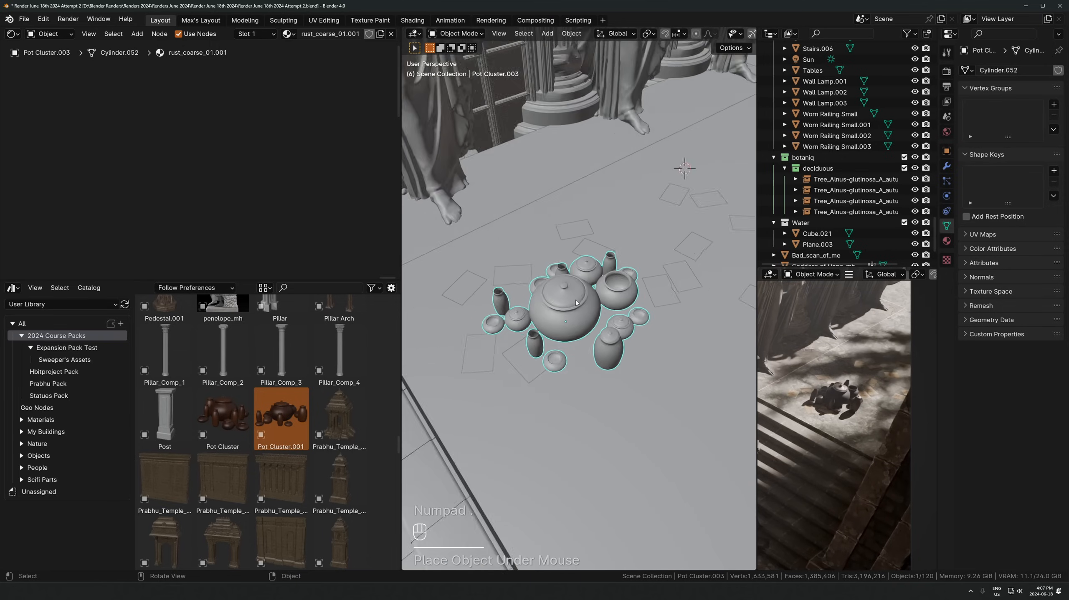
key(g)
key(shift+z)
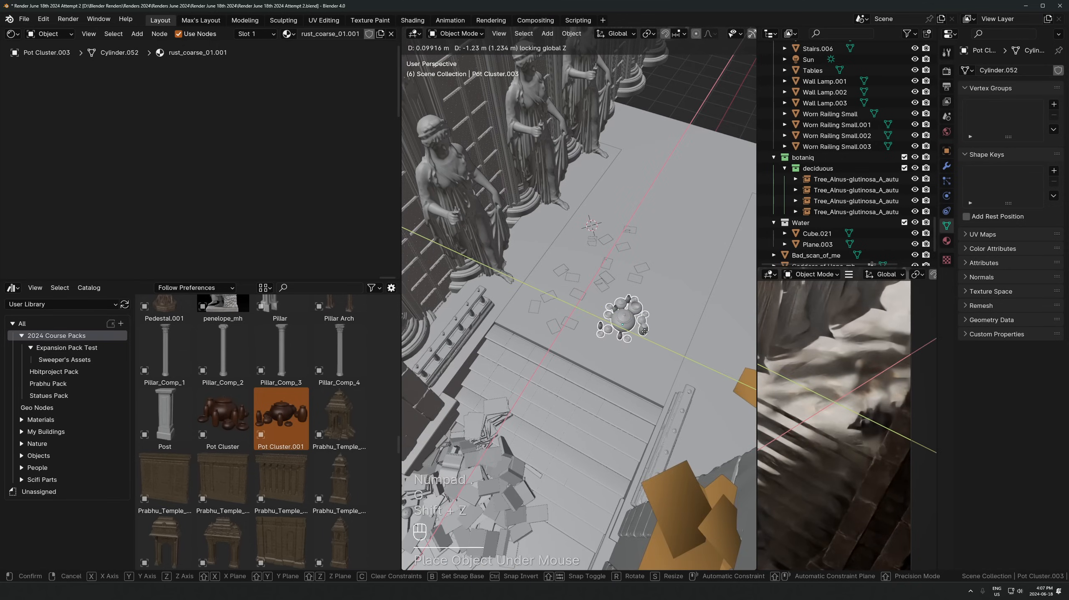
click(646, 337)
Look through the 2024 Course Packs and Expansion Pack Test catalogs for more small floor props
scroll(279, 468, down, 6)
scroll(272, 446, up, 6)
scroll(269, 439, down, 3)
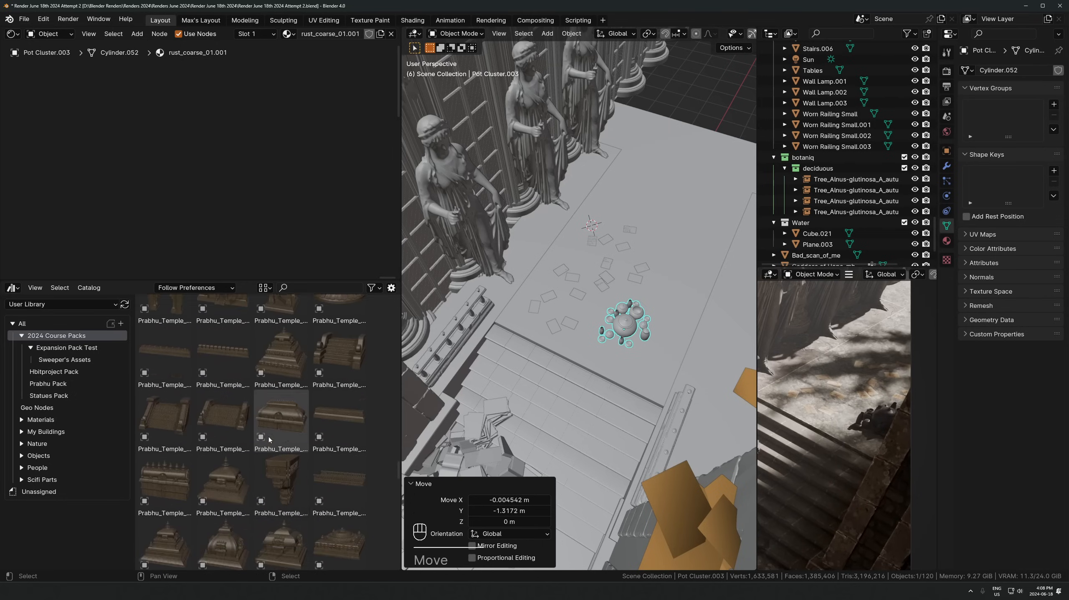
scroll(262, 429, up, 15)
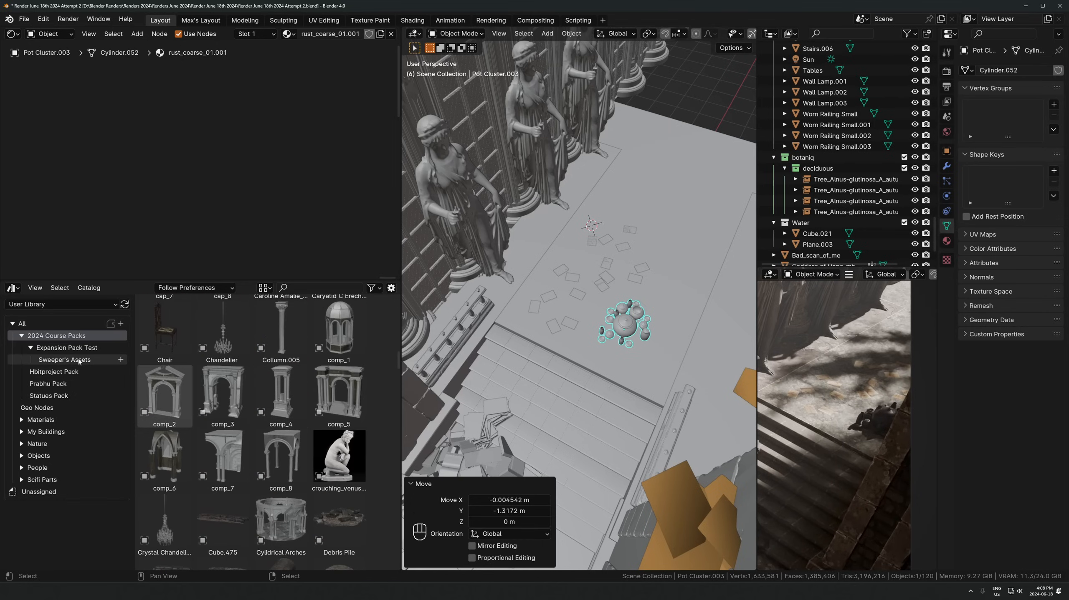
click(66, 347)
scroll(240, 428, down, 3)
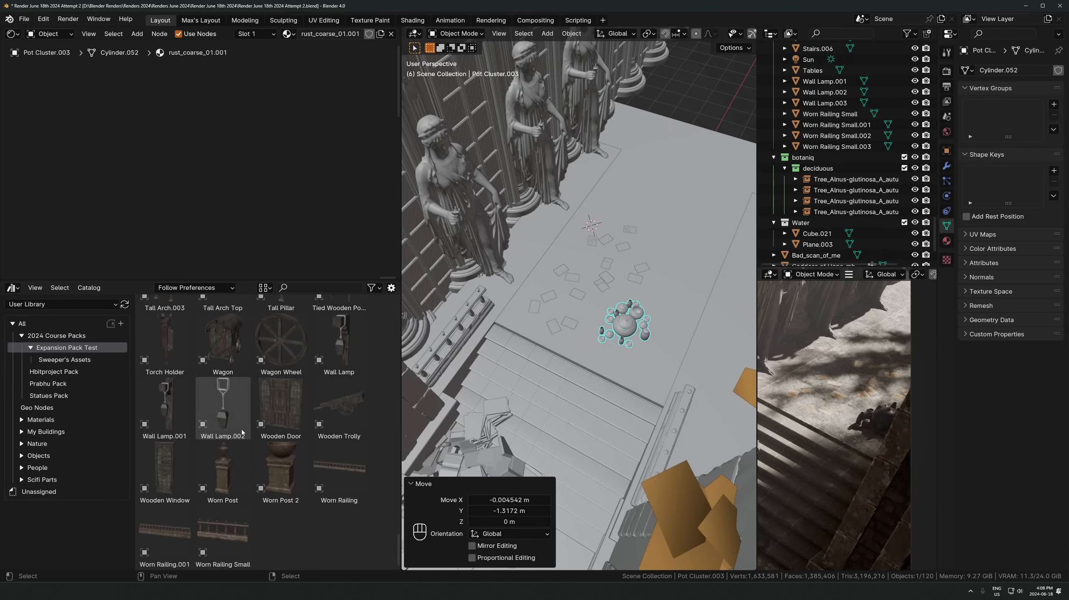
scroll(306, 475, down, 3)
scroll(306, 475, up, 15)
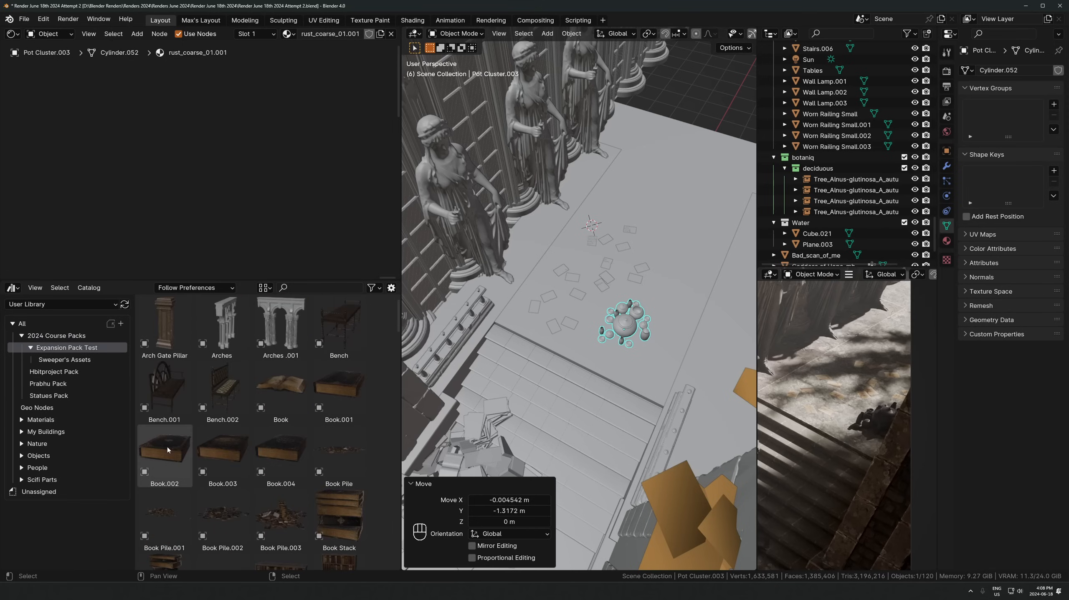
Place the Book asset on the floor, rotated 28.6° about global Z, and slide it horizontally to the statue side of the papers
drag(281, 388, 658, 290)
key(r)
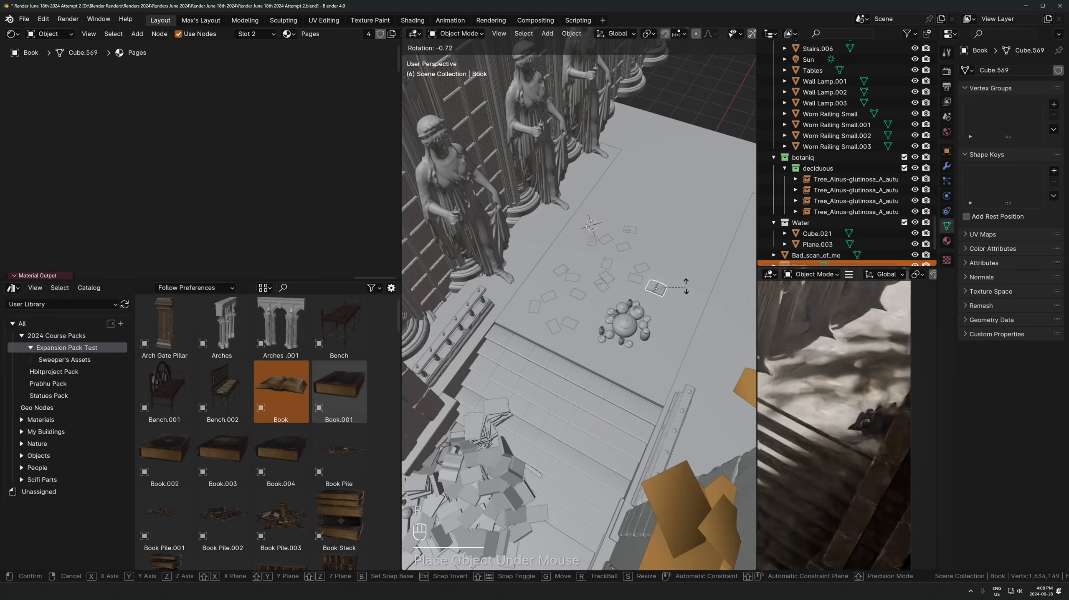
key(z)
click(688, 264)
key(g)
key(shift+z)
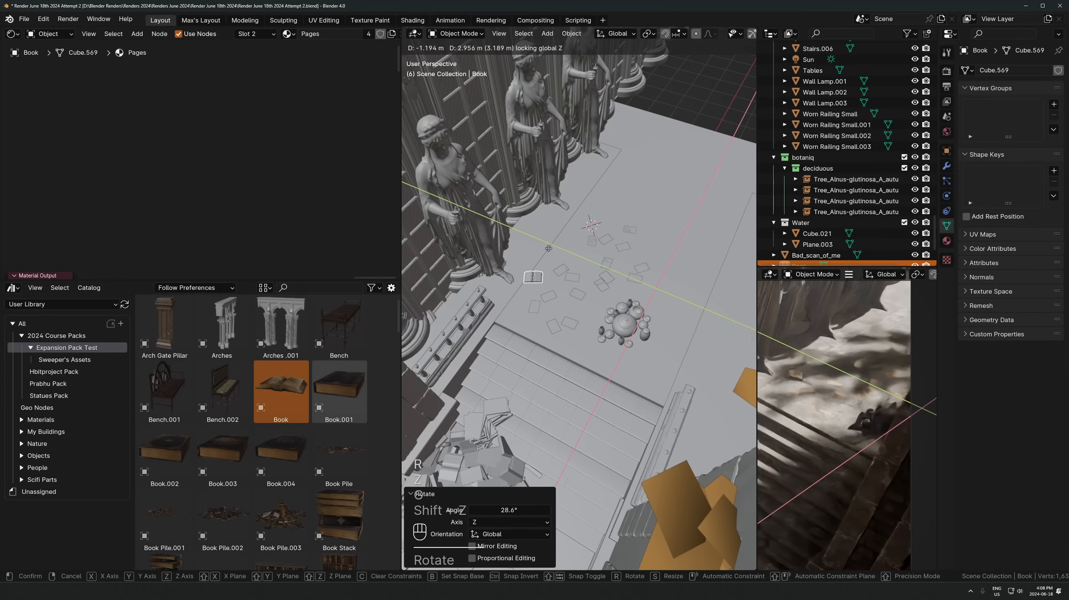
click(532, 268)
Place the Bench.002 asset between the statues along the wall and create a linked duplicate of it 2.9914 m along X
drag(222, 400, 572, 274)
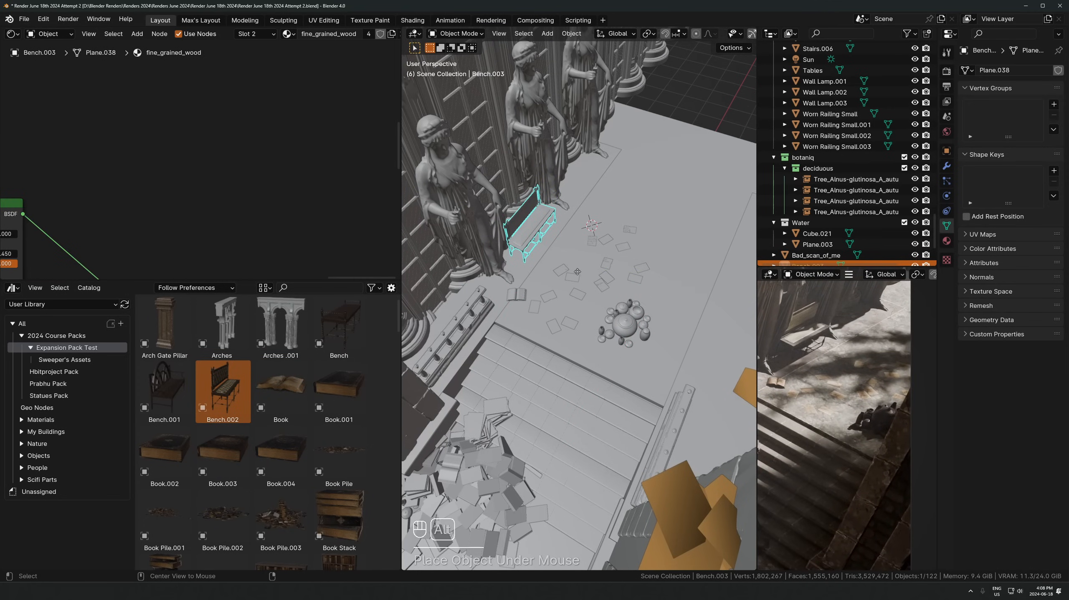
key(alt+d)
key(y)
key(x)
click(617, 239)
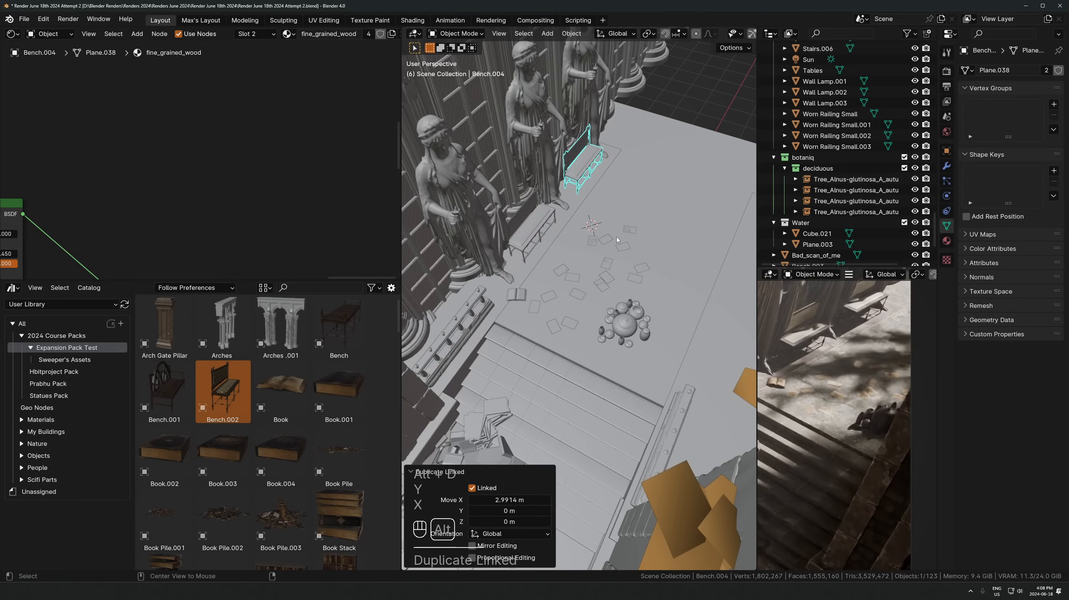
Create another linked duplicate of the bench 2.7539 m along X, farther down the statue wall
key(alt+d)
key(x)
click(497, 400)
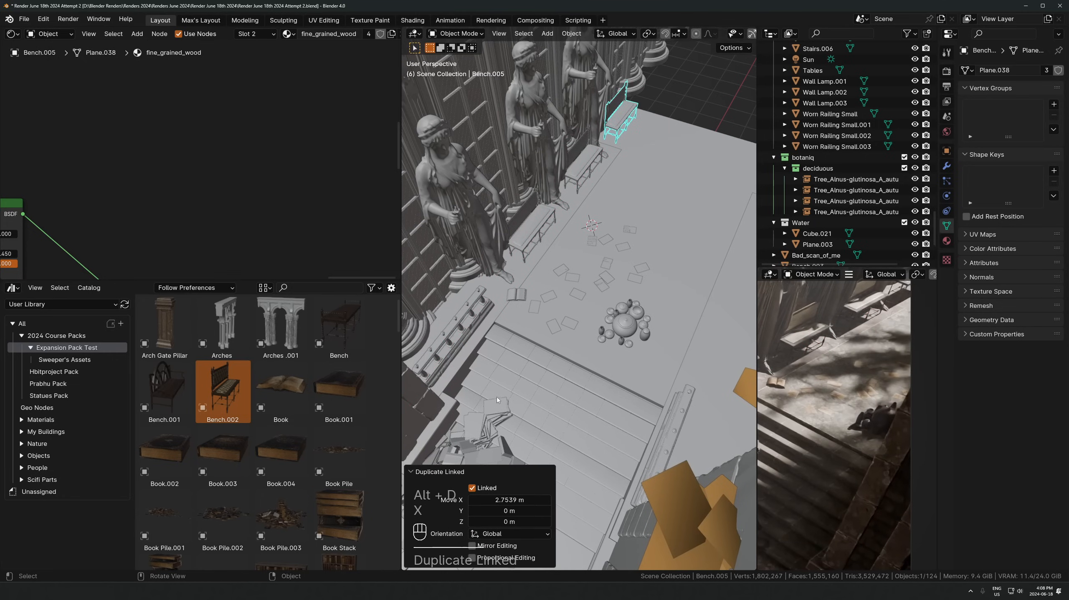
Place the Book Pile asset on the upper floor past the pots and rotate it 71.9° about global Z
scroll(291, 421, down, 2)
drag(344, 409, 631, 227)
key(r)
key(z)
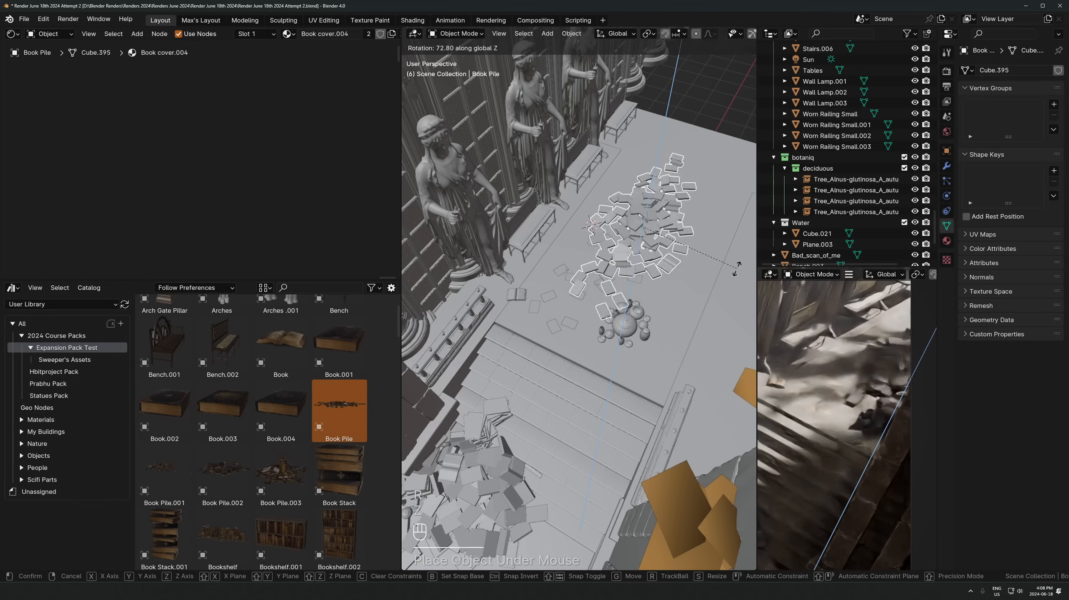
click(735, 269)
Slide the book pile 0.93701 m in X and -1.2352 m in Y, and readjust it by -0.36395 m in X and 0.40424 m in Y
key(g)
key(shift+z)
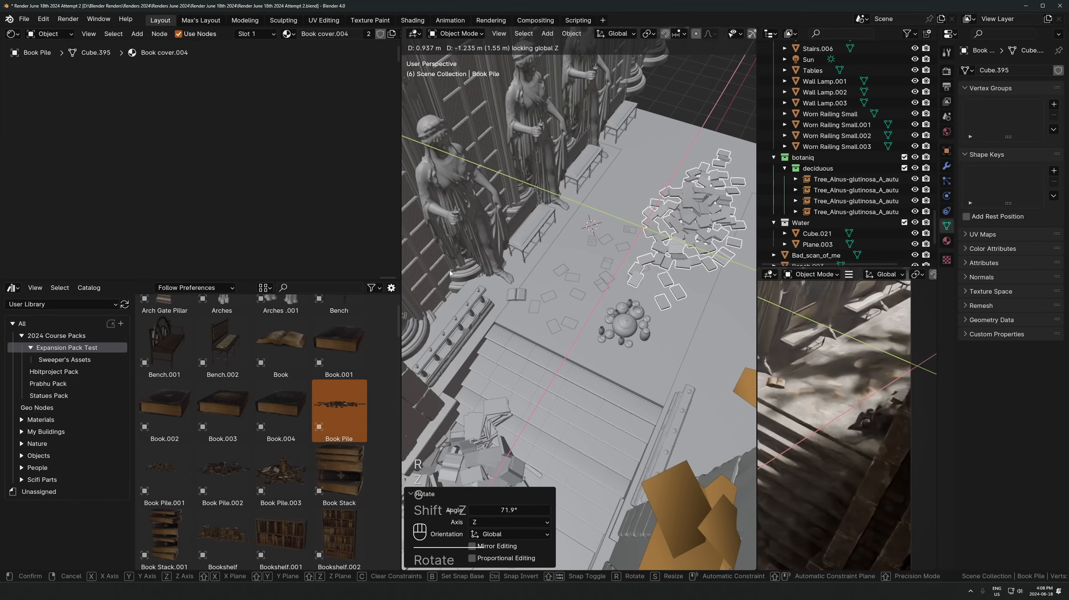
click(450, 273)
key(g)
key(x)
key(shift+z)
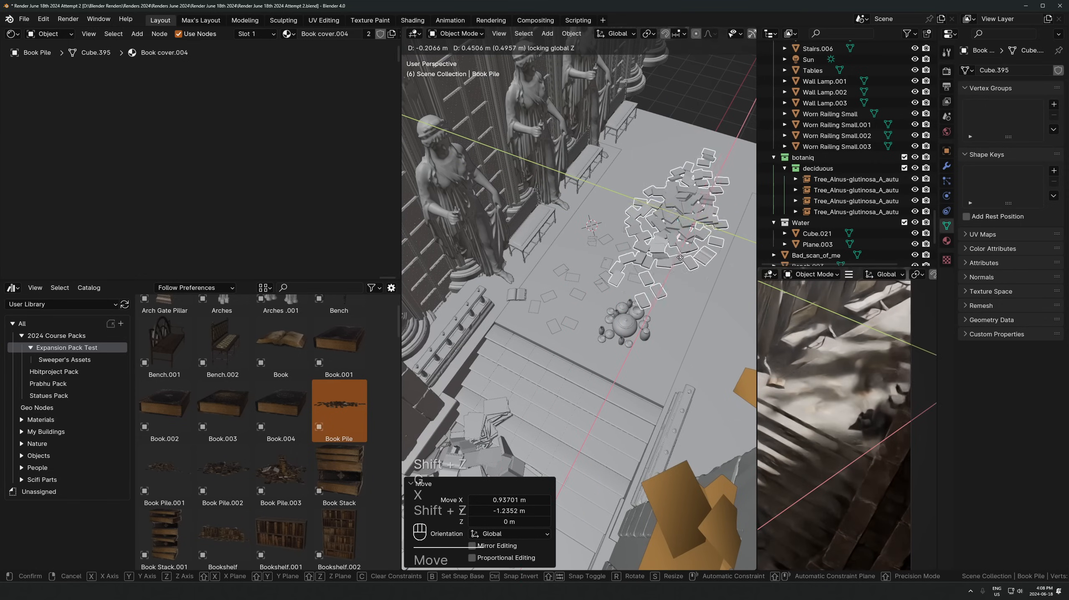
click(677, 254)
Create a linked duplicate of the book pile 4.4965 m in X and 2.038 m in Y, and lower it by 0.013387 m
key(alt+d)
key(shift+z)
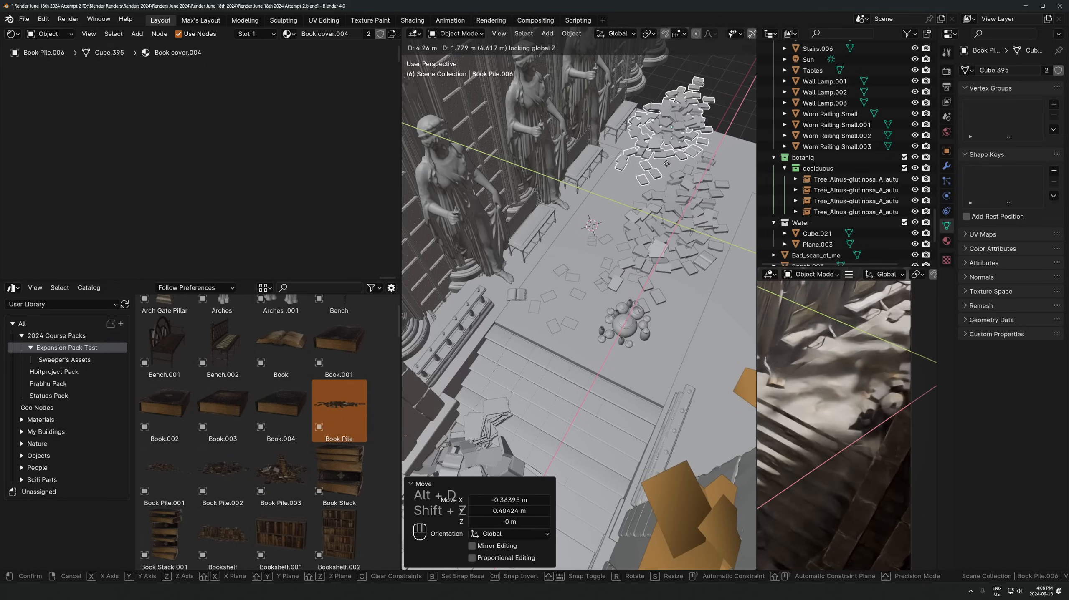
click(669, 162)
key(KP_Decimal)
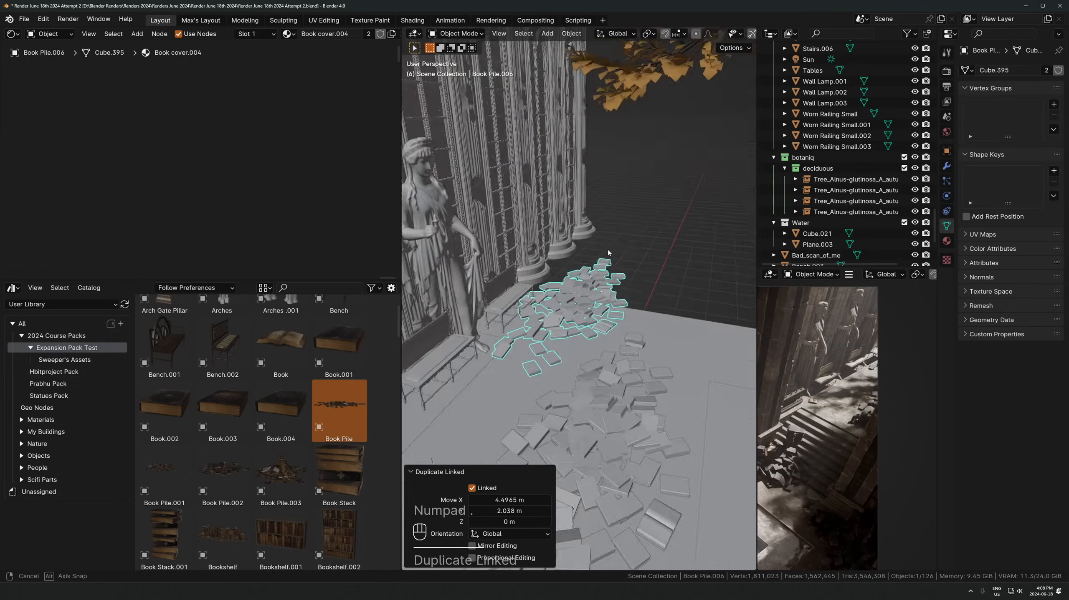
key(g)
key(z)
click(592, 323)
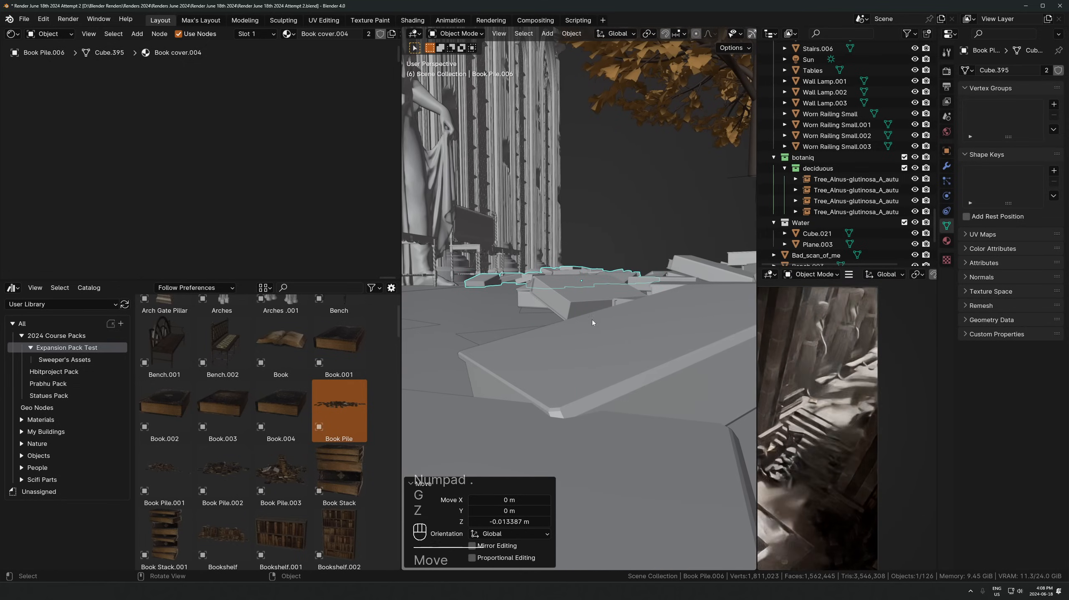
Select the autumn tree standing behind the far side of the library building
key(KP_0)
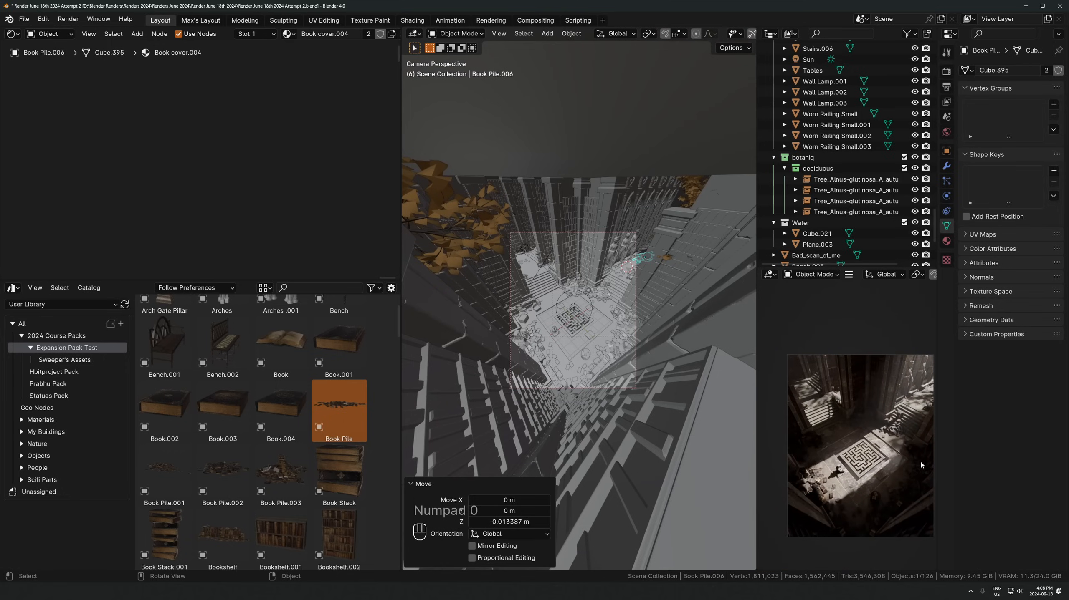
middle_drag(431, 300, 567, 237)
click(582, 165)
middle_drag(582, 287, 601, 237)
key(g)
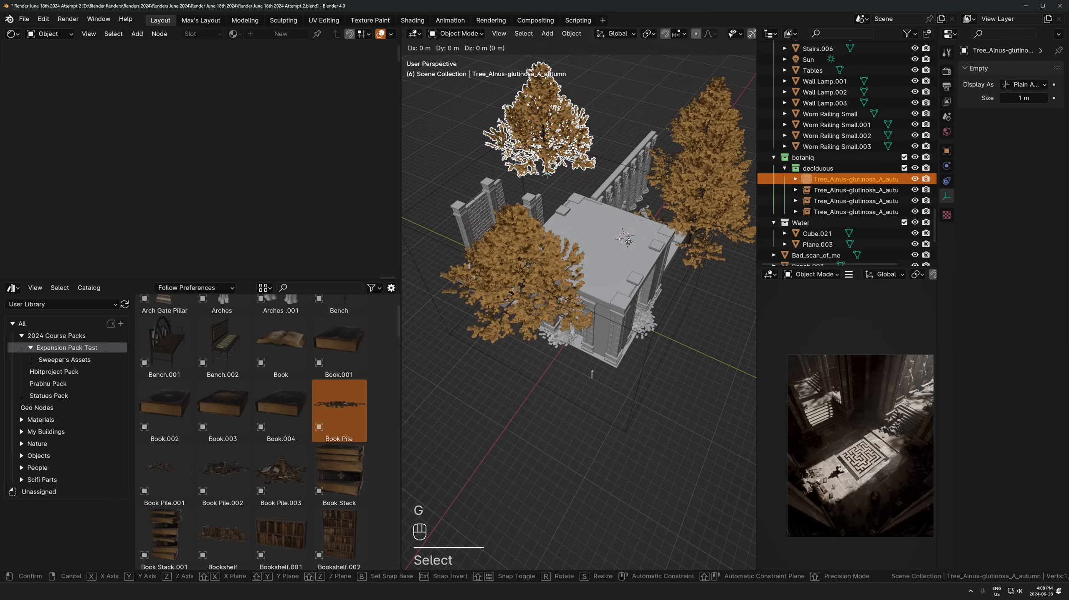
key(x)
key(Escape)
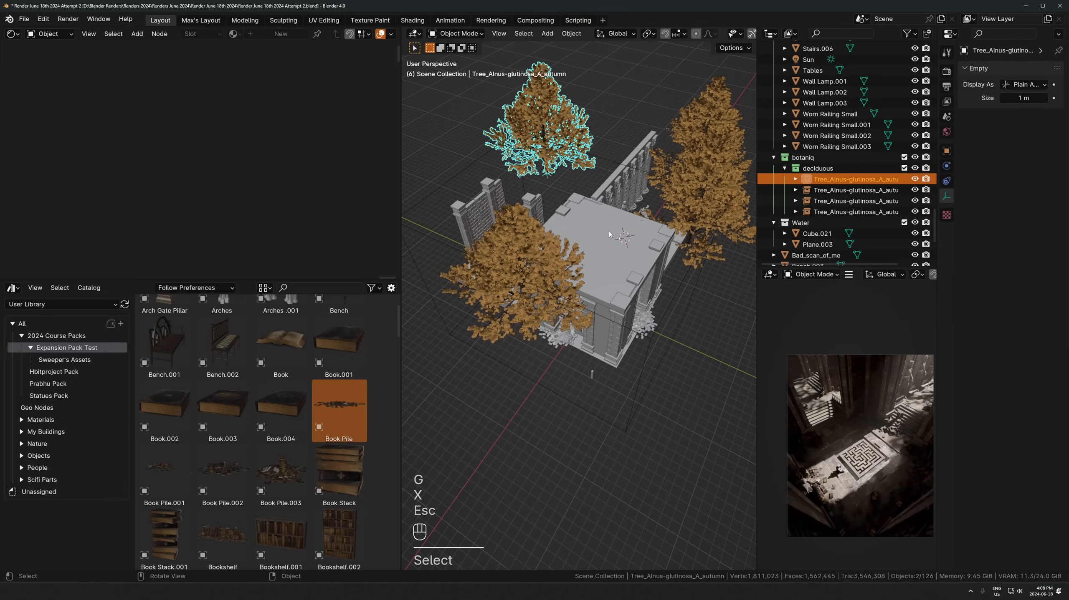
key(g)
key(x)
key(Escape)
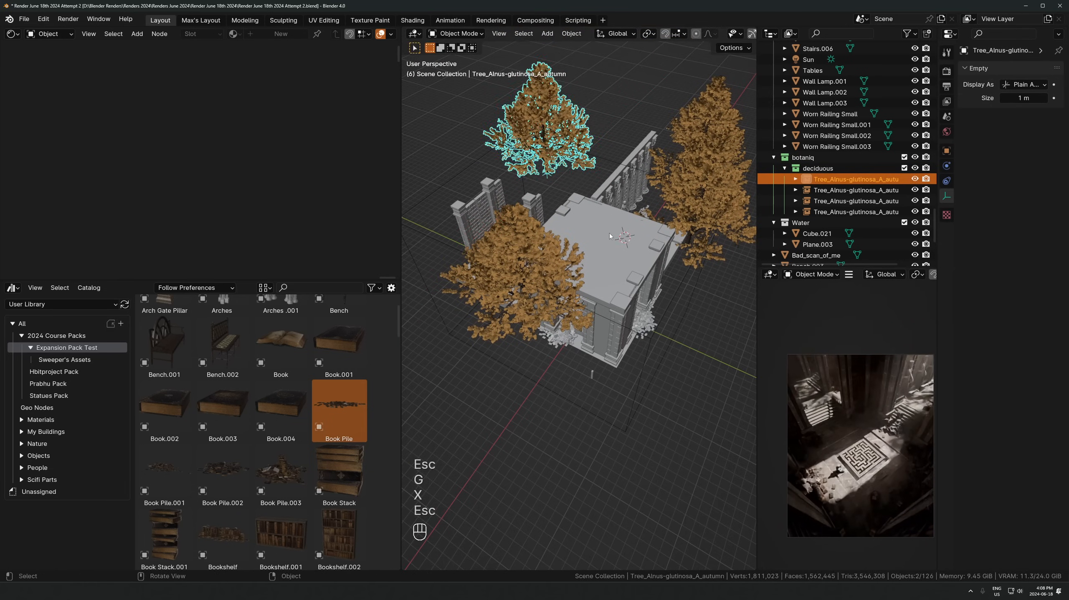
key(g)
key(y)
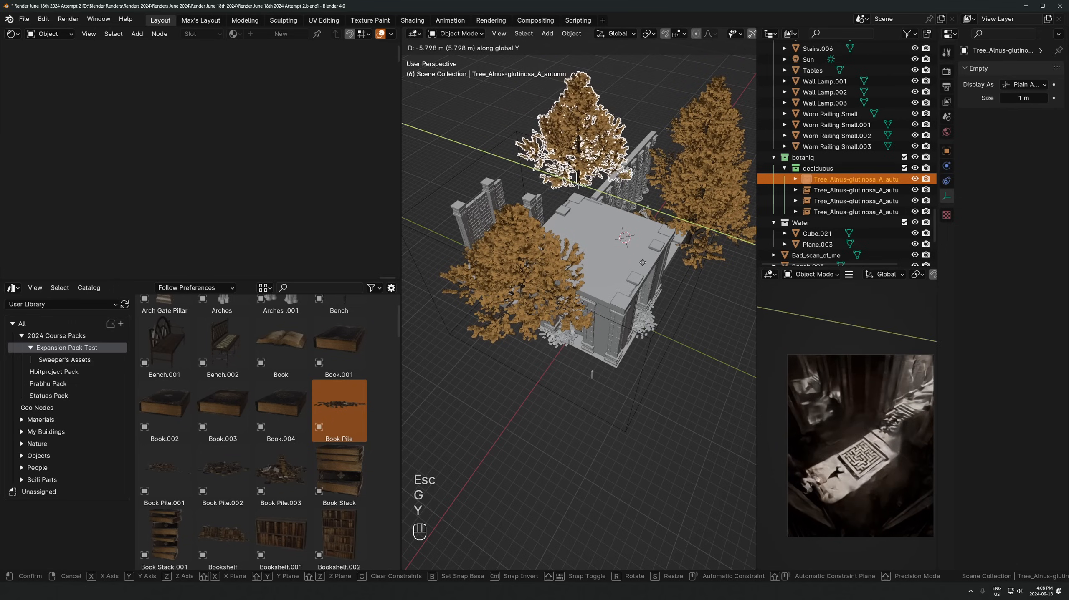
key(Escape)
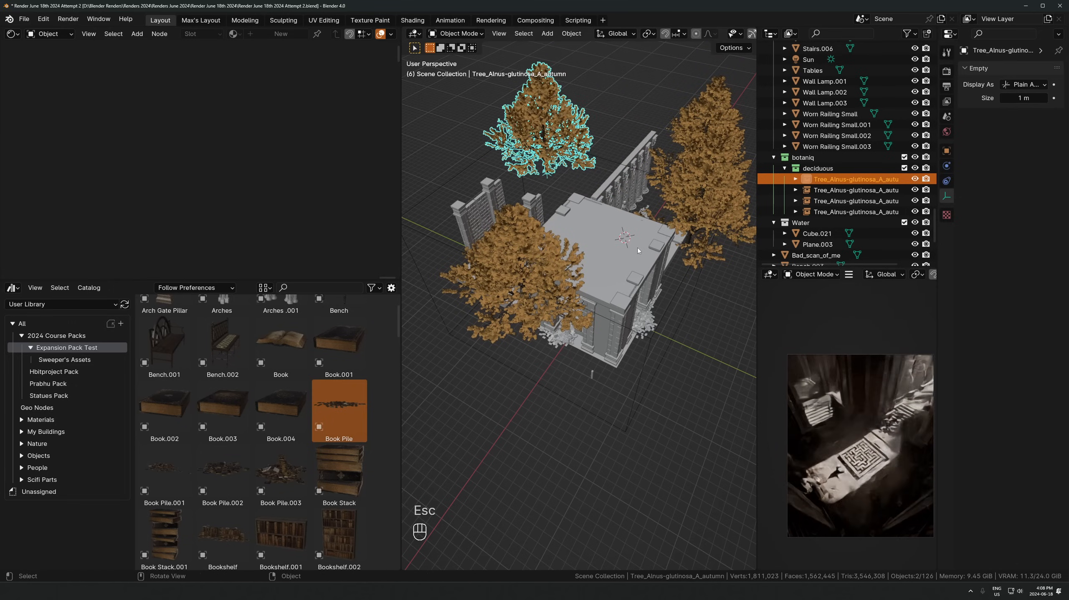
Move the selected autumn tree -0.7757 m along the global Y axis
key(g)
key(y)
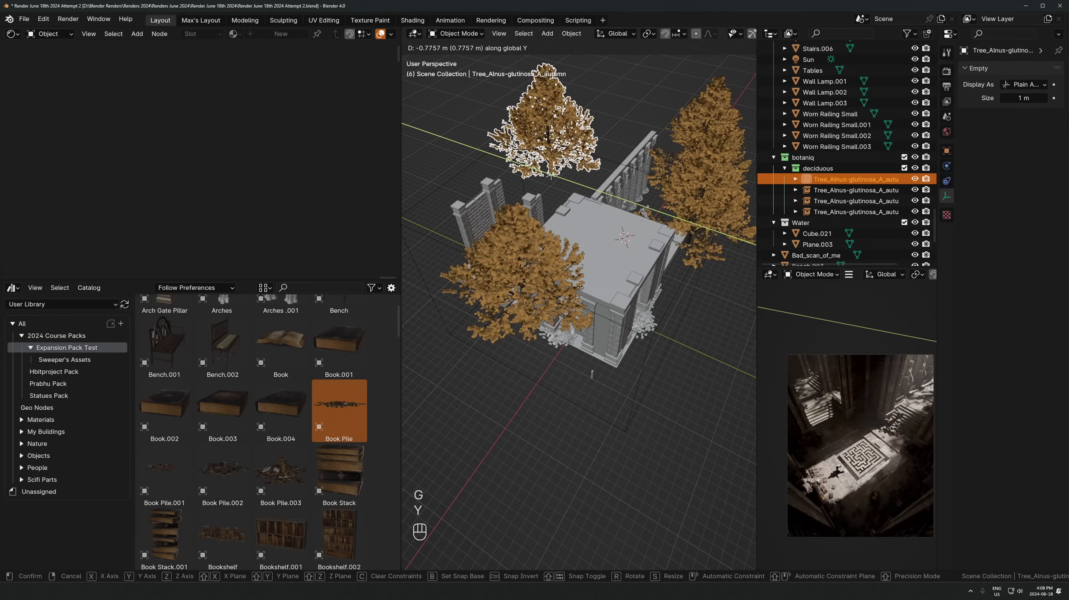
click(581, 288)
Extend the volume cube around the building by moving its end face about 14.56 m along X
scroll(652, 257, down, 5)
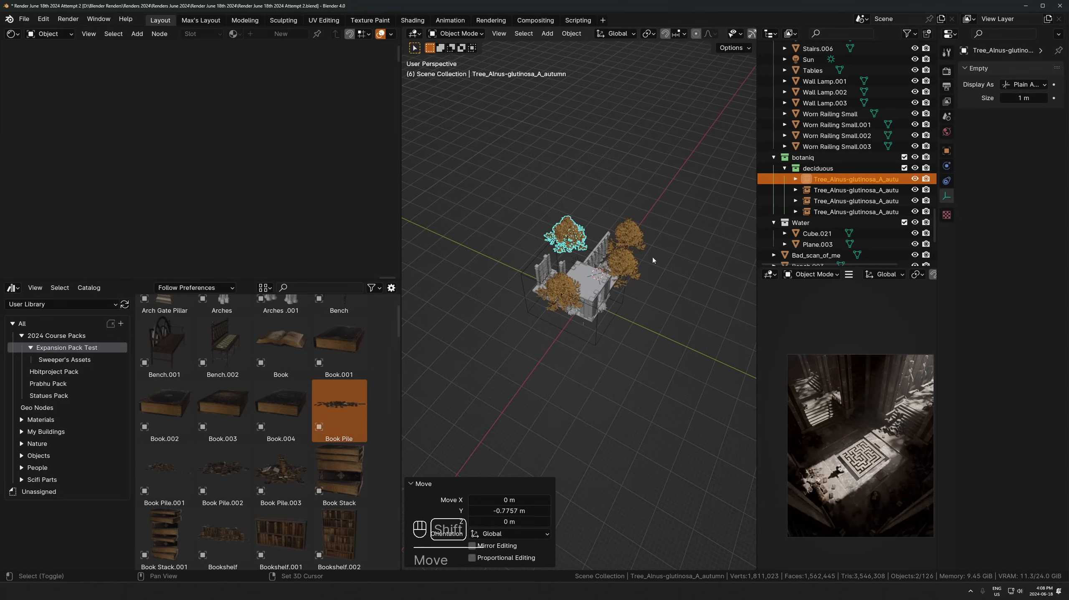
middle_drag(652, 258, 622, 234)
click(592, 333)
click(592, 333)
middle_drag(593, 332, 527, 339)
key(Tab)
scroll(528, 343, up, 2)
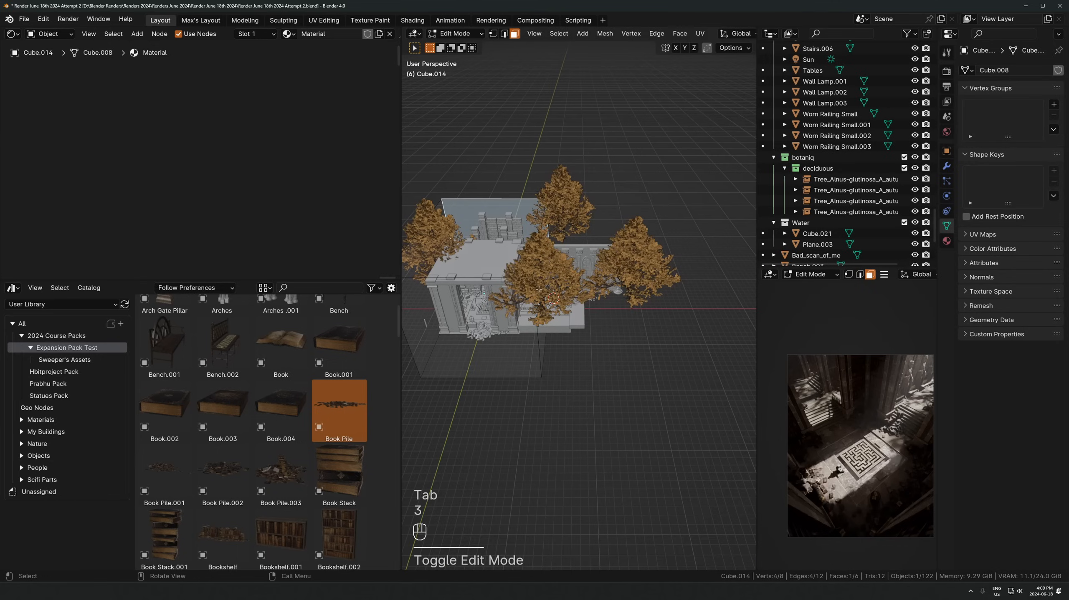
key(3)
key(g)
key(y)
key(x)
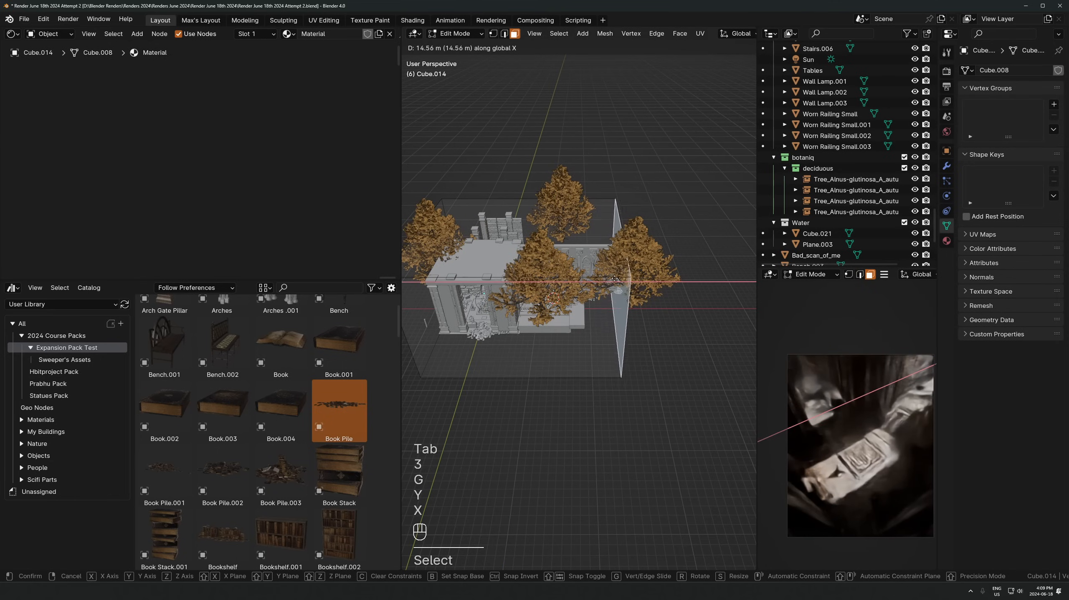
click(592, 278)
middle_drag(593, 279, 567, 288)
key(Tab)
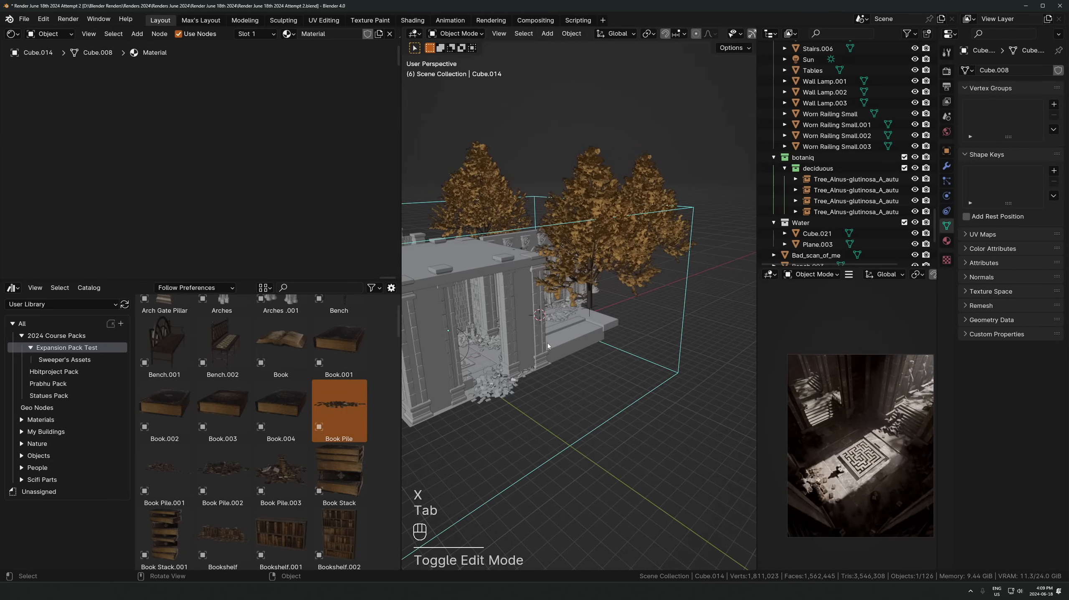
Select the Sun light and reduce its colour saturation so that the light is nearly white
key(KP_0)
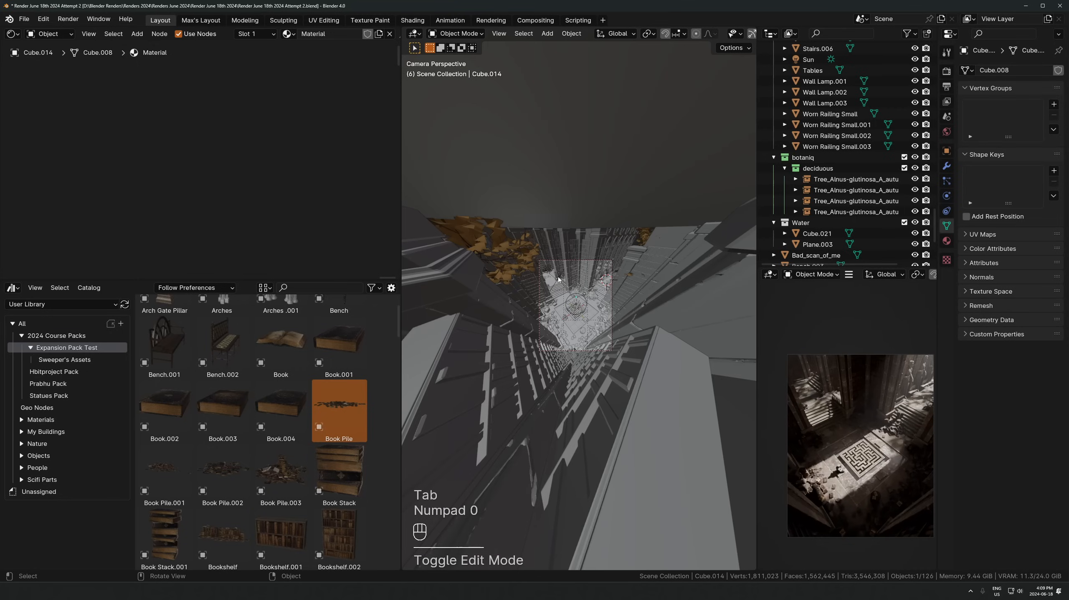
click(558, 279)
click(1024, 132)
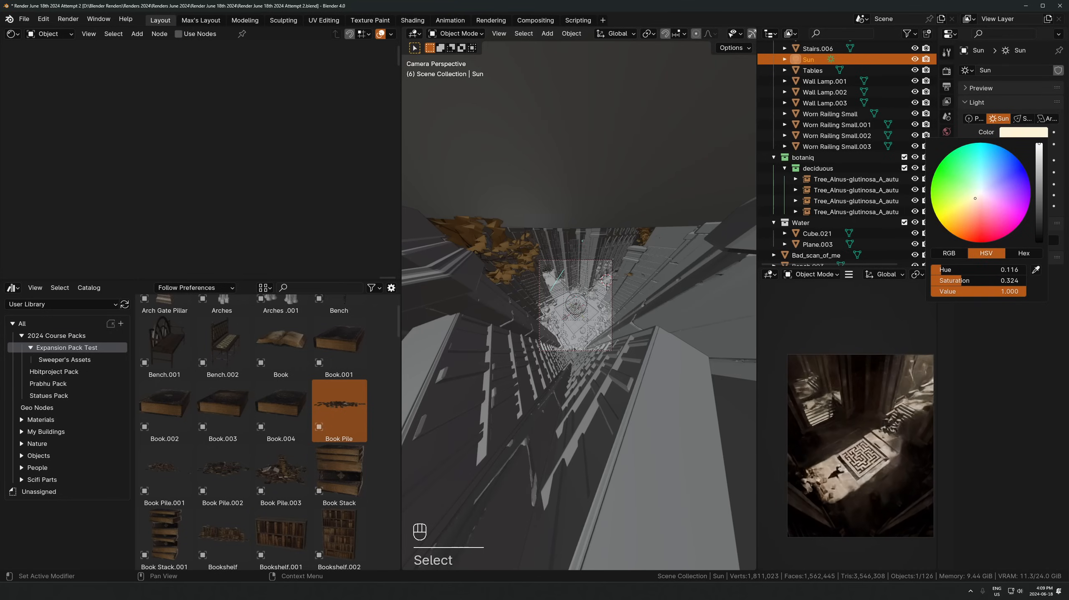
mouse_move(981, 191)
mouse_down()
mouse_move(973, 214)
mouse_move(980, 193)
mouse_up()
shift+drag(974, 281, 961, 280)
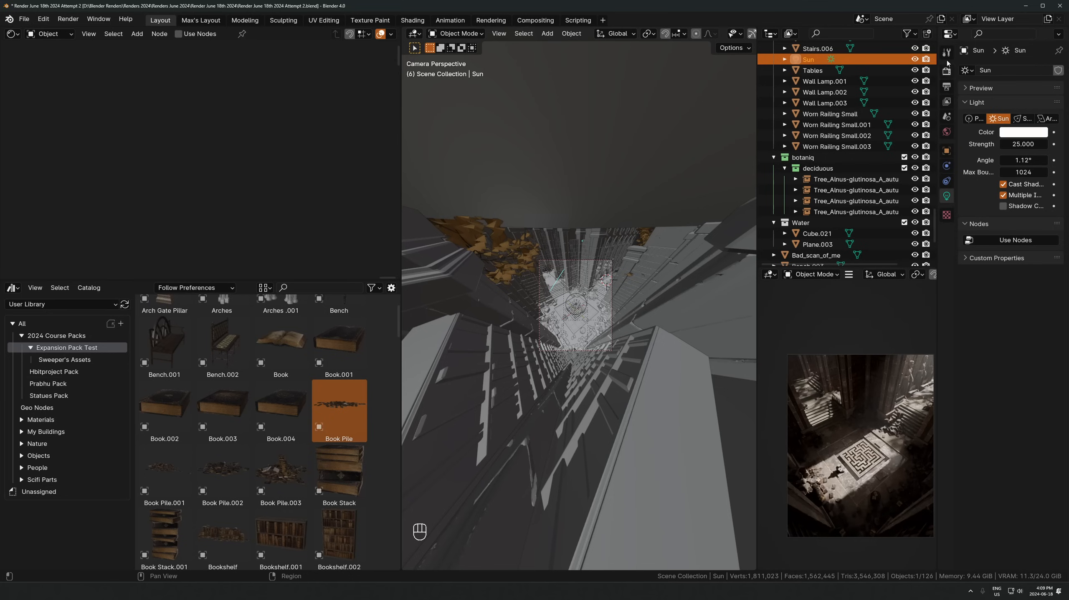
Set the Cycles maximum Volume light bounces to 2
click(946, 71)
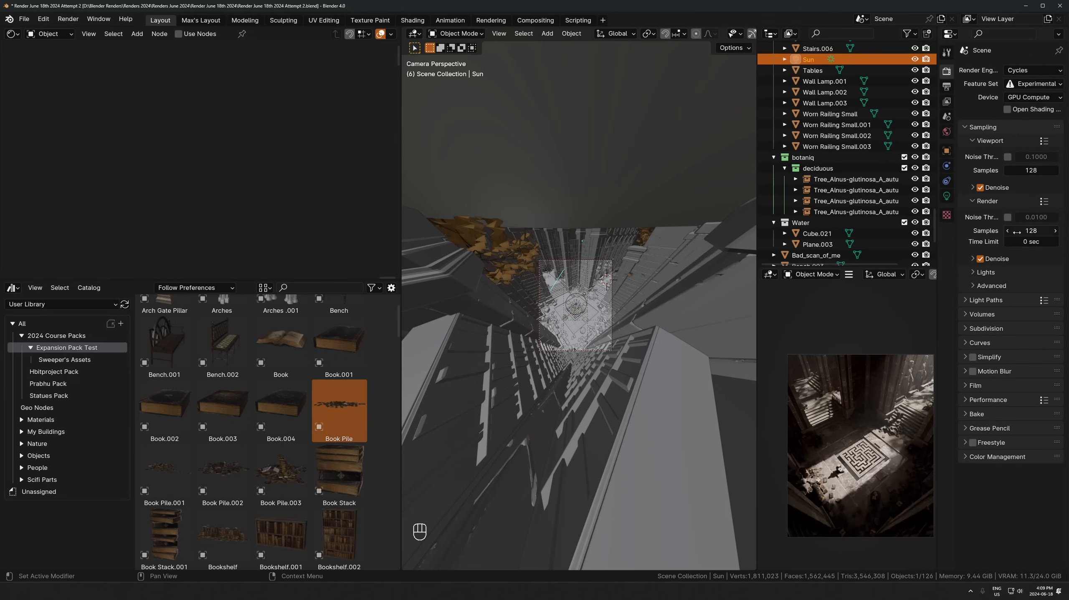
click(987, 302)
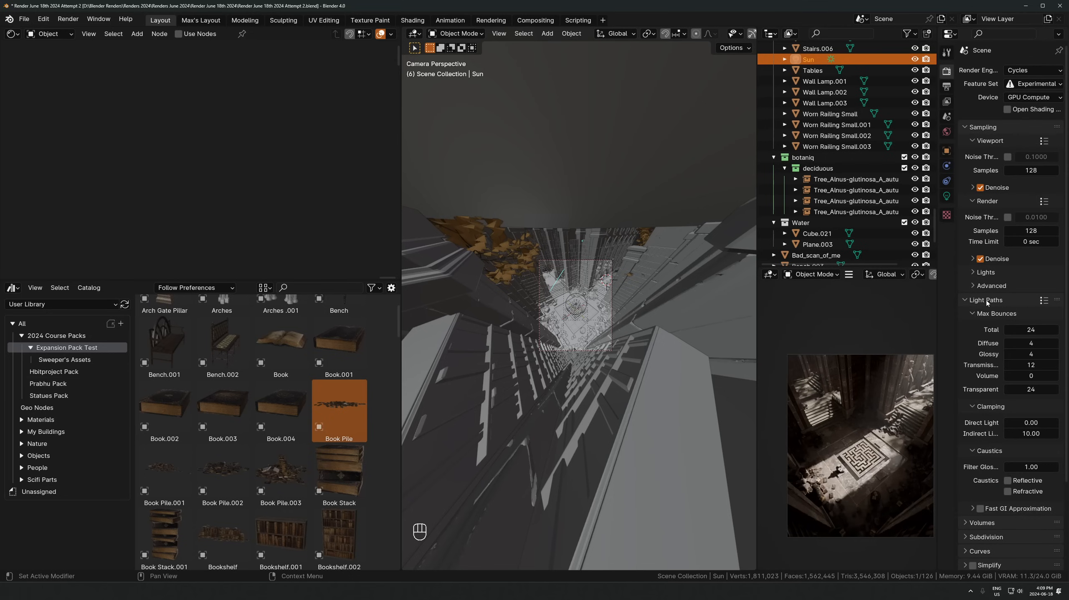
click(1056, 377)
click(1057, 377)
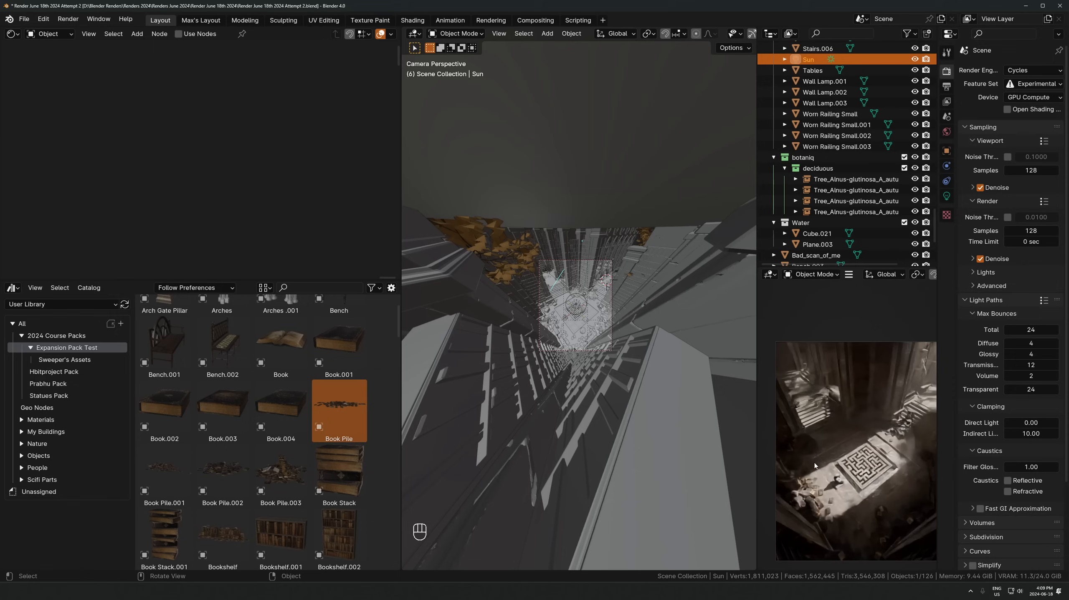
shift+middle_drag(871, 447, 857, 426)
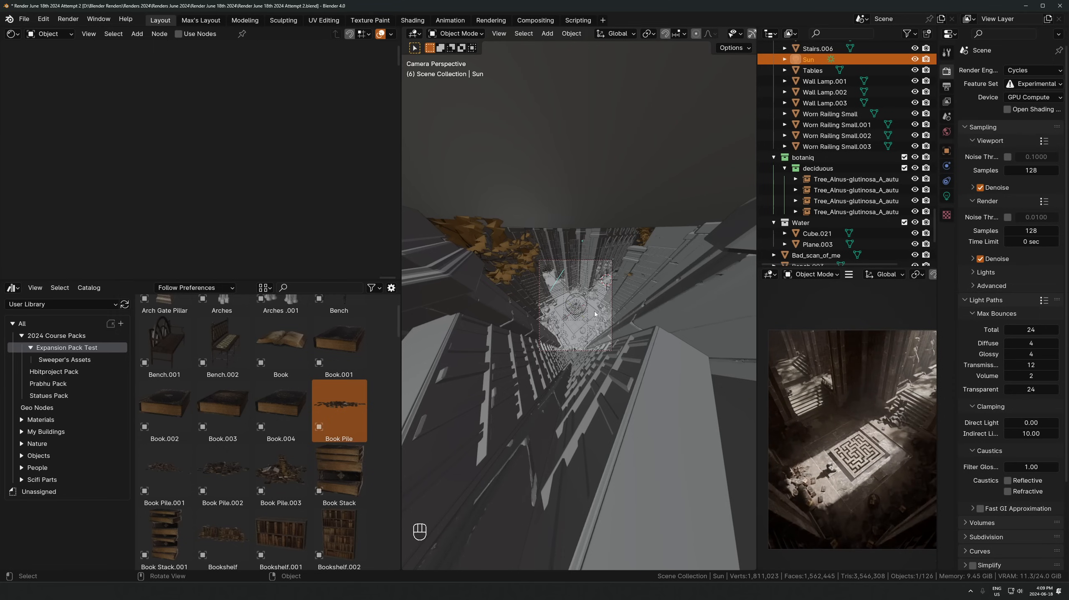
Select the volume cube around the building and check the Volume Scatter settings of its material
middle_drag(594, 311, 590, 293)
scroll(589, 293, down, 6)
click(542, 201)
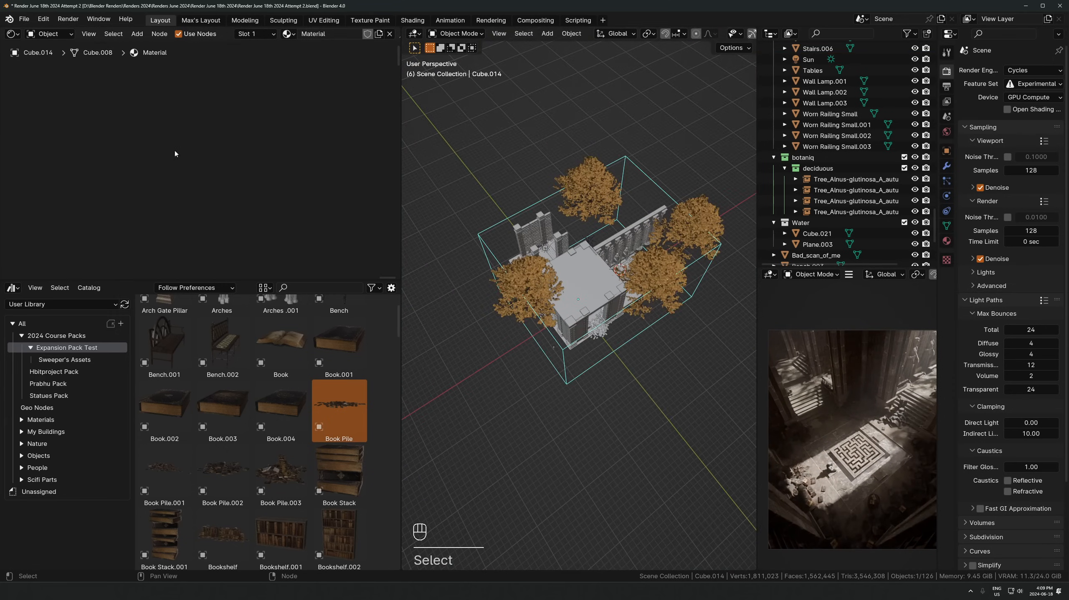
key(a)
key(KP_Decimal)
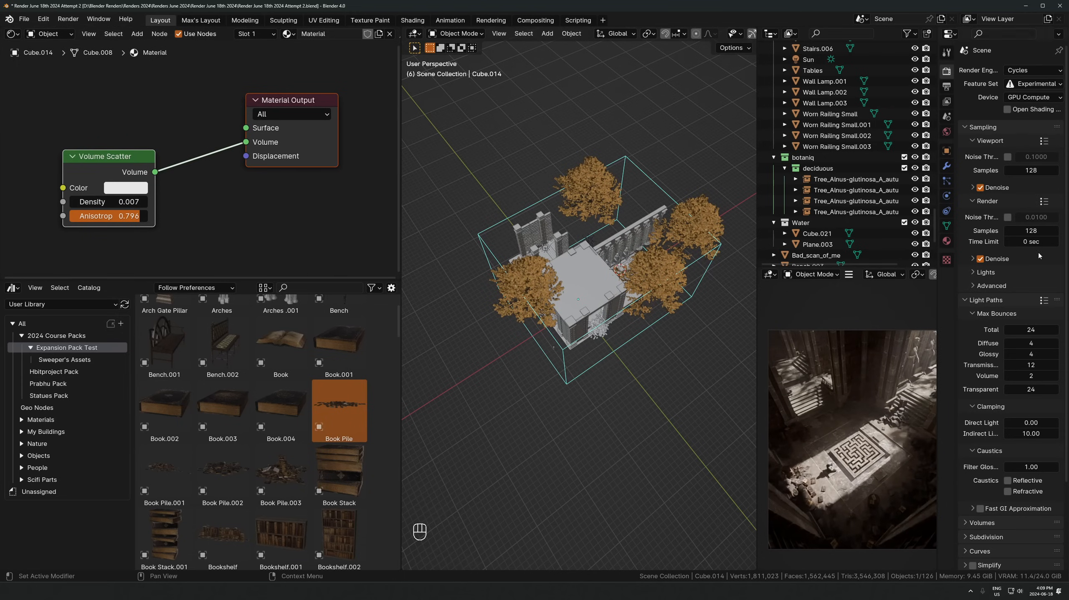
Set the Look in the scene's Color Management to Base Contrast
scroll(987, 406, down, 5)
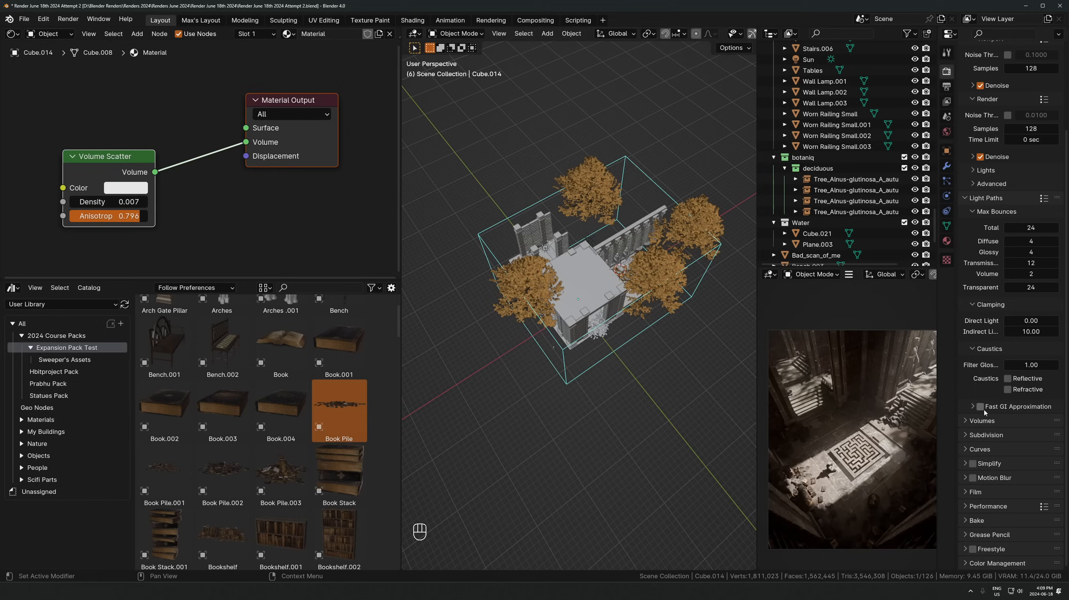
click(985, 563)
scroll(985, 546, down, 6)
click(1027, 493)
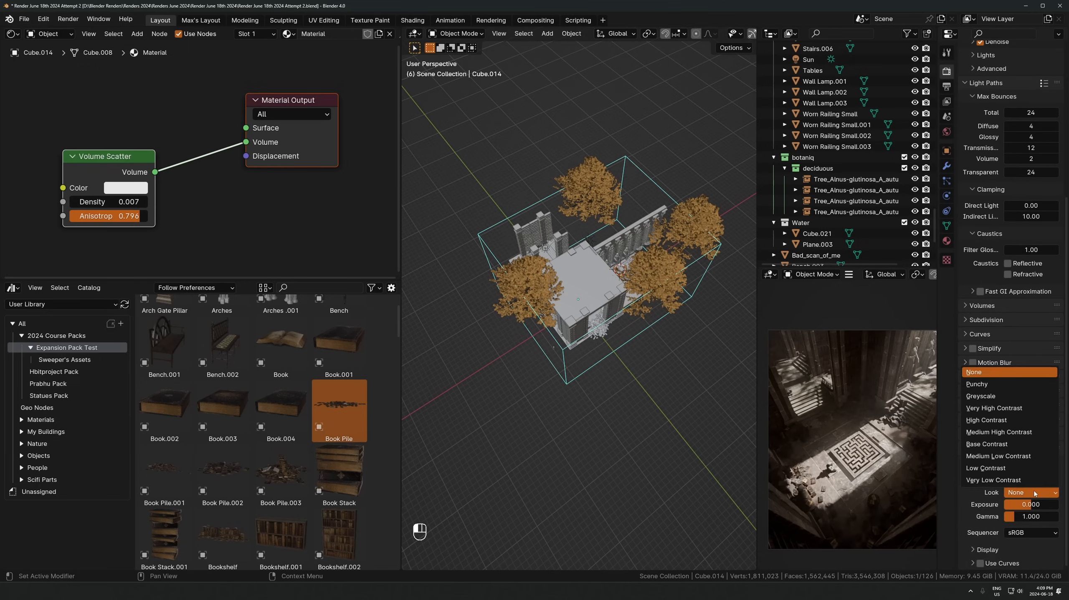
click(995, 445)
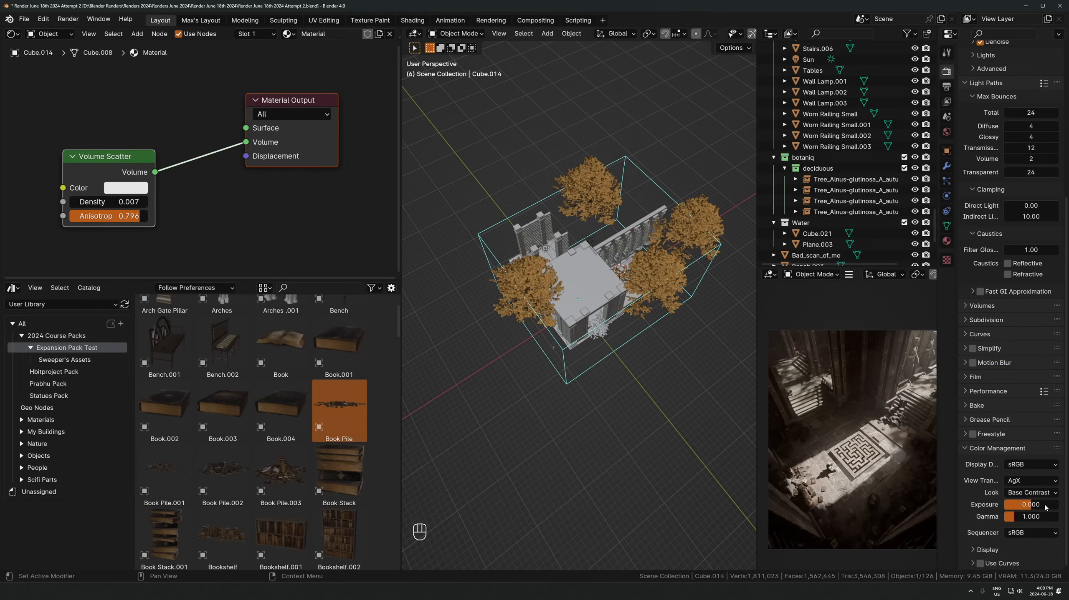
Try the Medium High Contrast look with the exposure raised to about 0.8
ctrl+scroll(1035, 493, up, 1)
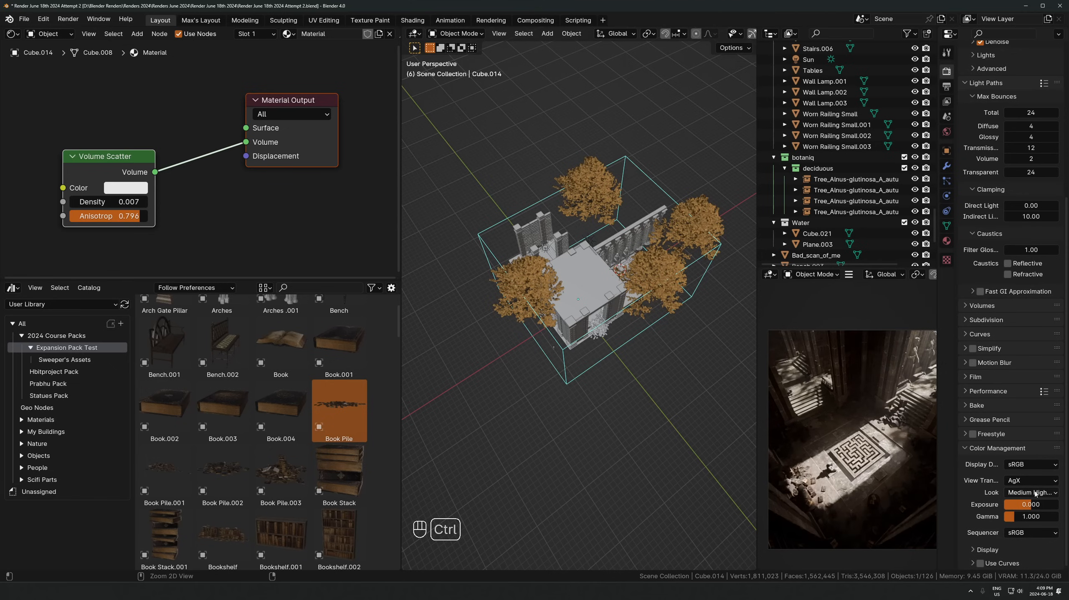
ctrl+scroll(1035, 492, down, 1)
ctrl+scroll(1035, 493, up, 2)
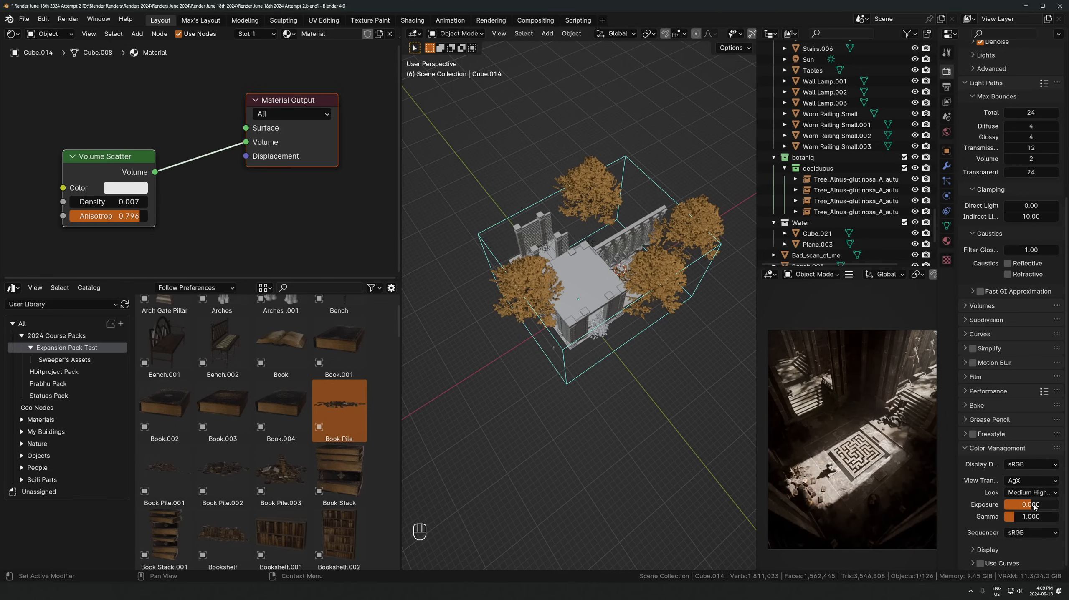
mouse_move(1034, 506)
mouse_down()
mouse_move(1064, 507)
mouse_move(1053, 507)
mouse_up()
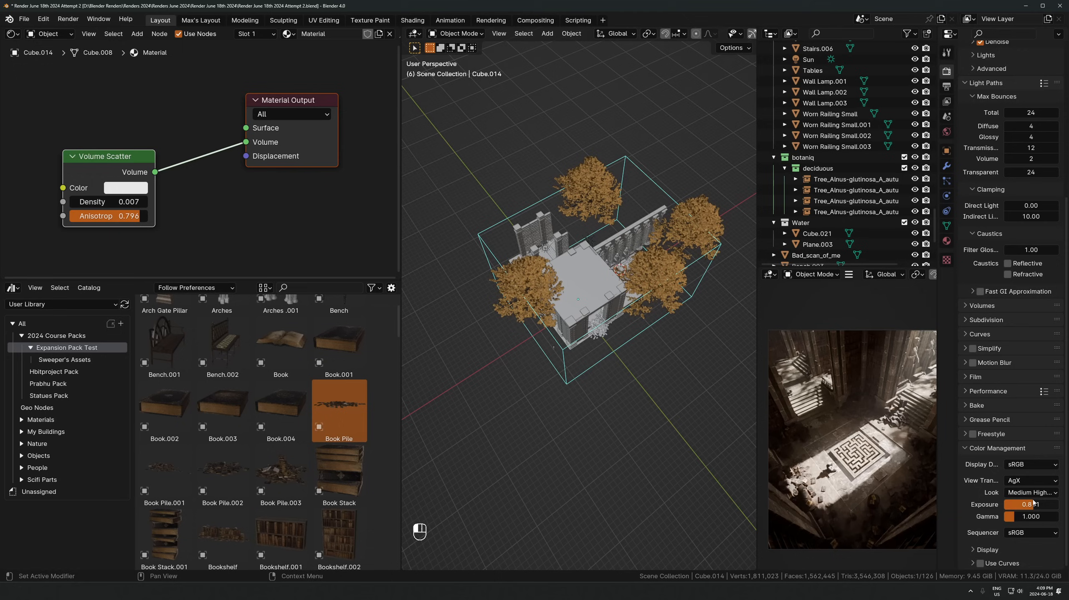
Switch the Look to Base Contrast and set the exposure to 0.520
ctrl+scroll(1031, 493, down, 1)
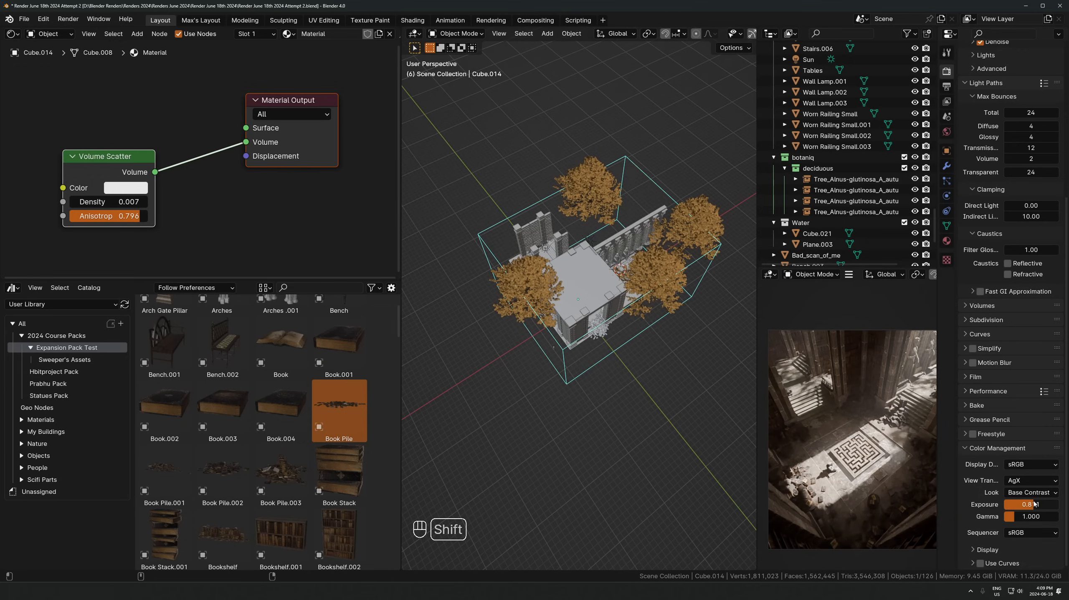
shift+drag(1017, 505, 1007, 505)
shift+drag(1030, 504, 1035, 504)
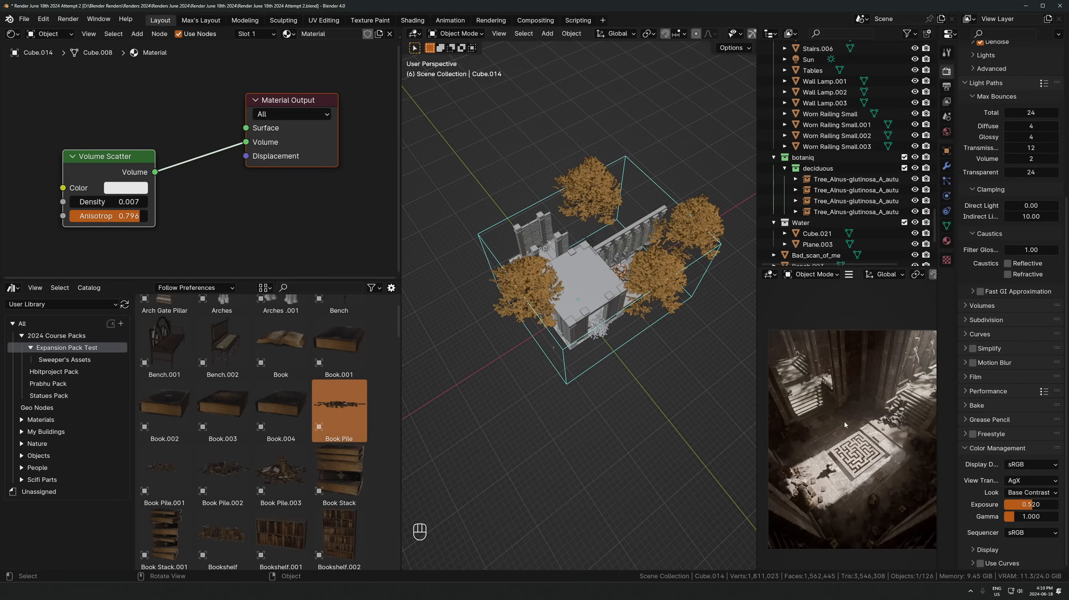
Set the volume cube's Volume Scatter density to 0.005 and its anisotropy to 0.838
scroll(627, 249, down, 3)
middle_drag(603, 330, 568, 311)
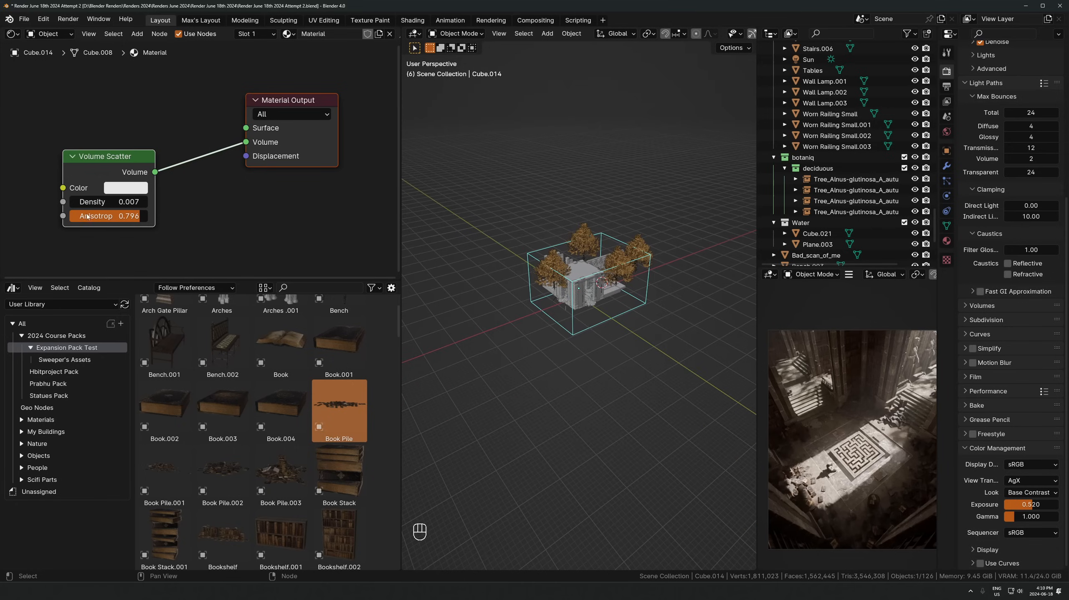
click(126, 188)
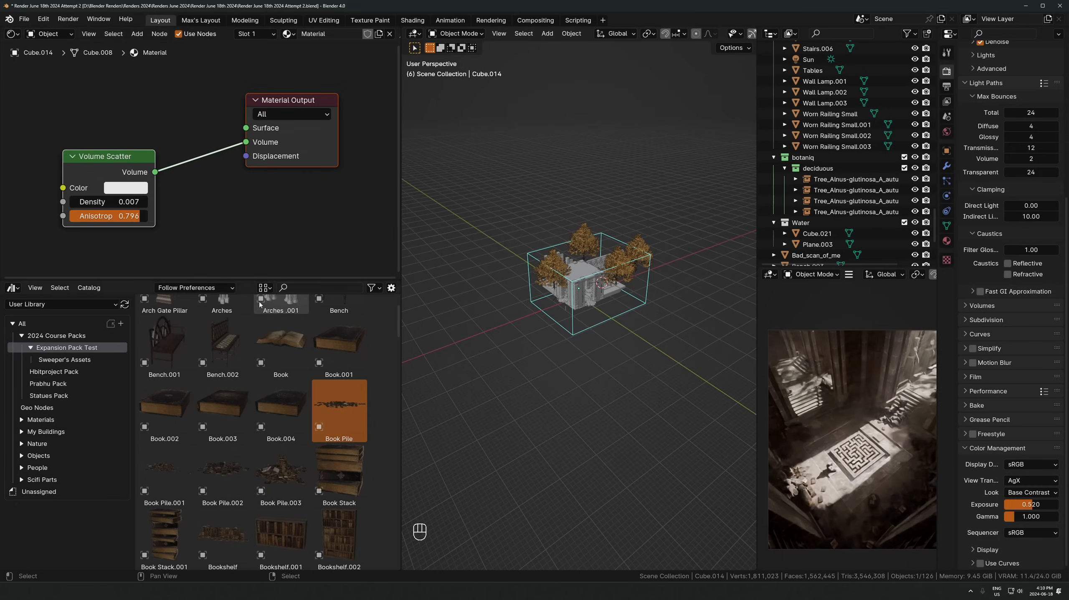
shift+drag(93, 216, 147, 217)
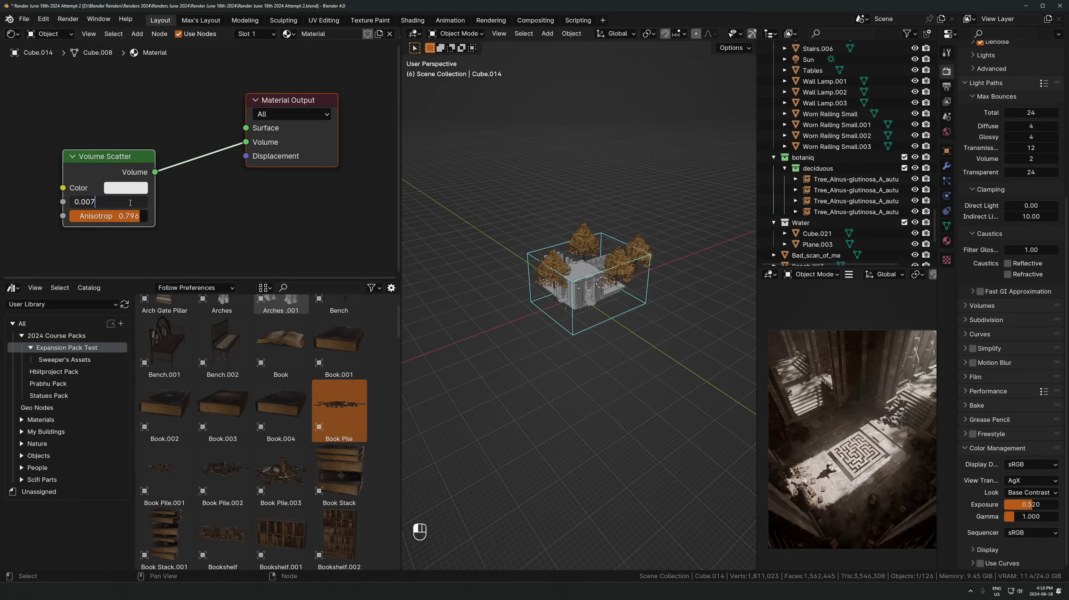
key(Return)
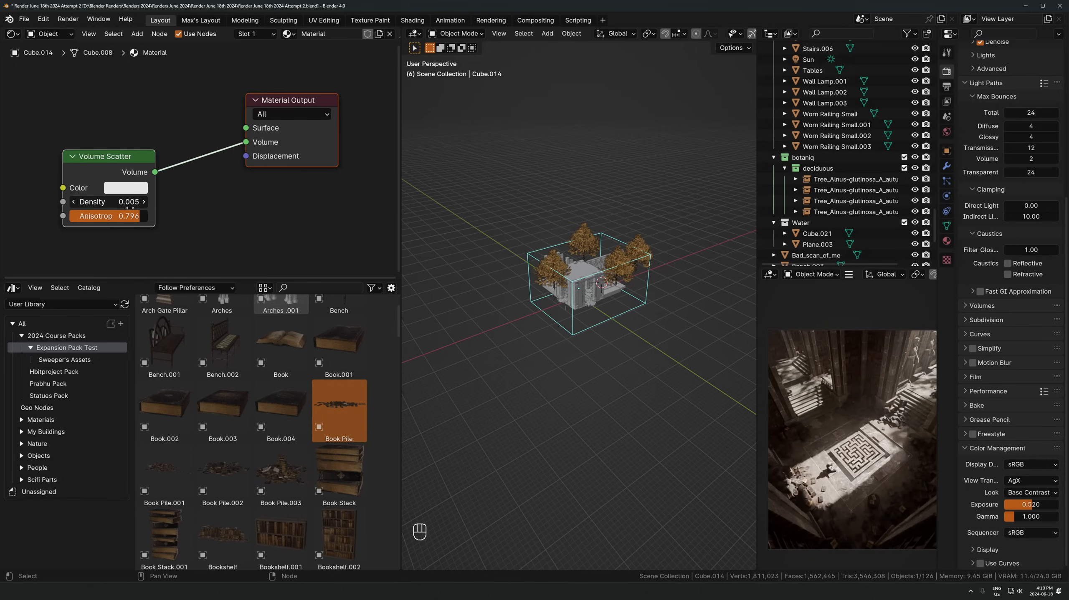
shift+drag(130, 215, 236, 213)
click(144, 188)
click(811, 453)
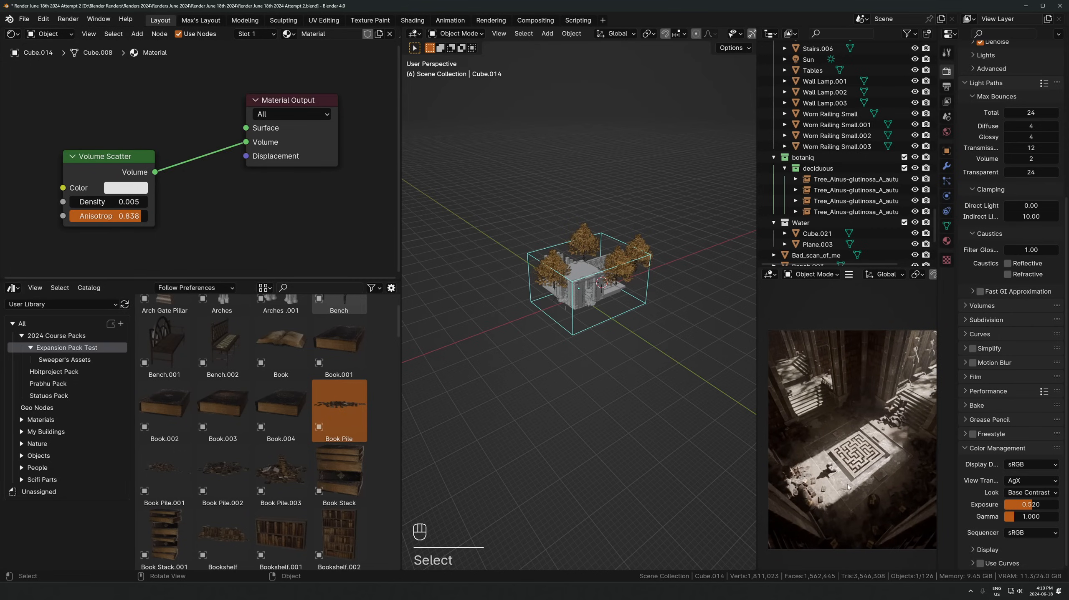
Move the scanned figure beside the maze about -0.057 m along the global X axis
scroll(883, 484, up, 2)
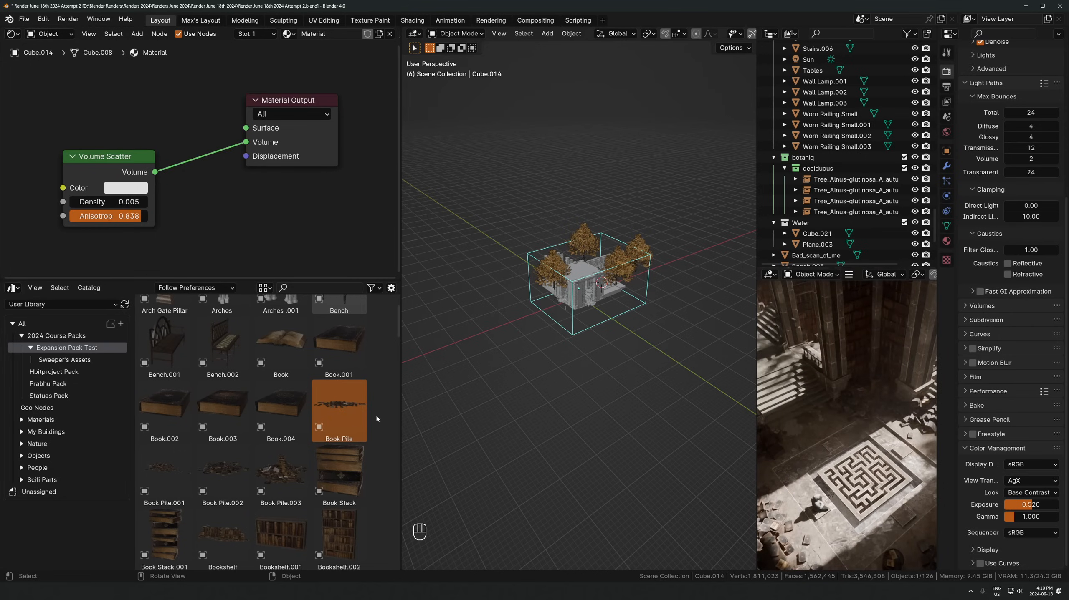
key(KP_0)
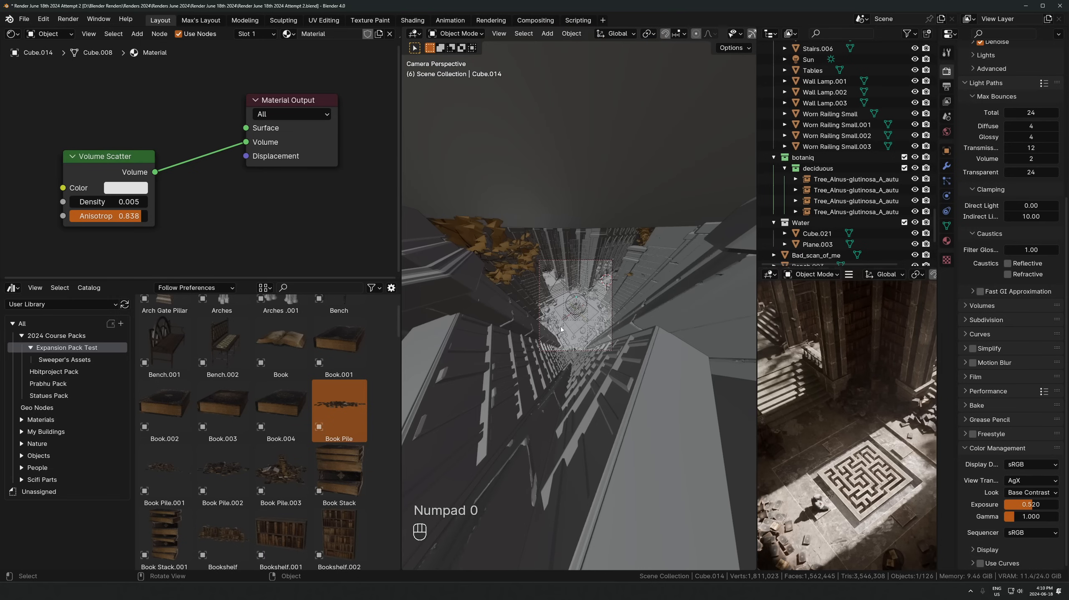
scroll(568, 321, up, 4)
click(544, 345)
key(g)
key(y)
key(x)
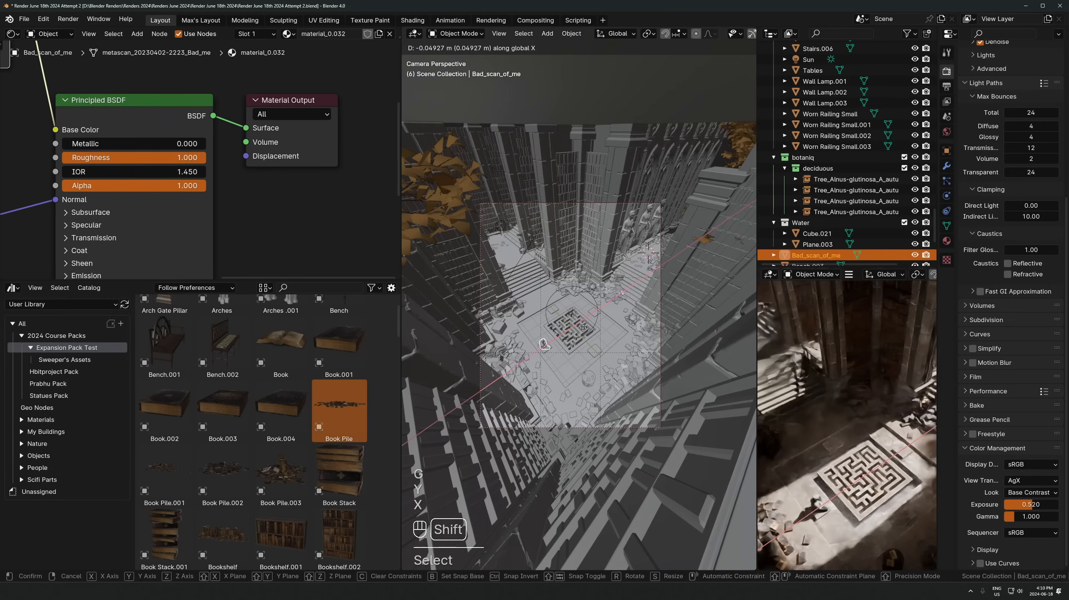
click(544, 345)
Move the two benches in front of the statues about -0.142 m along the global Y axis
scroll(252, 466, down, 8)
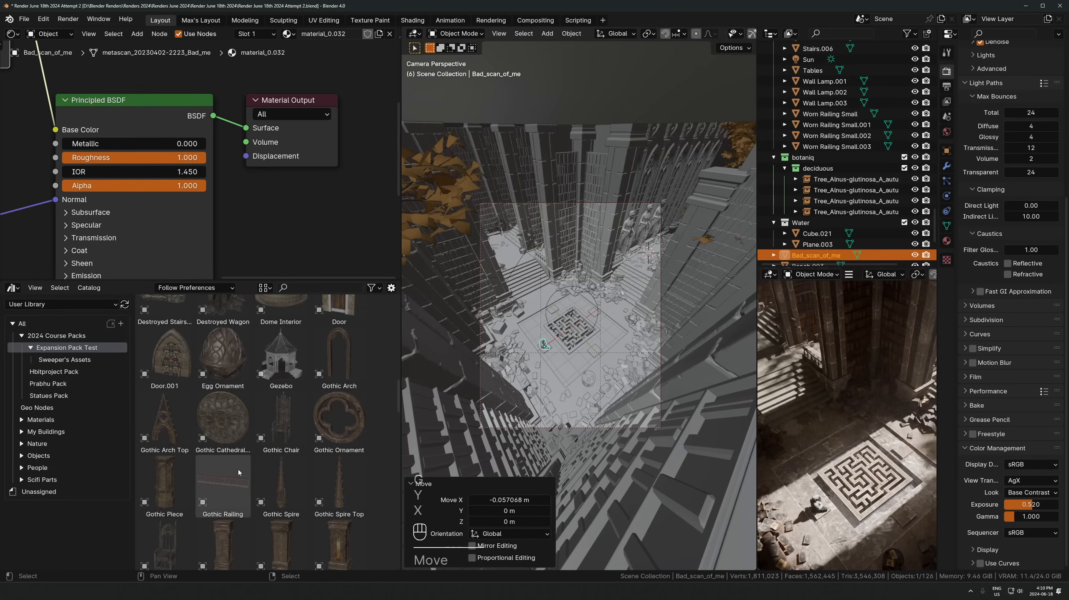
scroll(238, 469, down, 2)
key(KP_0)
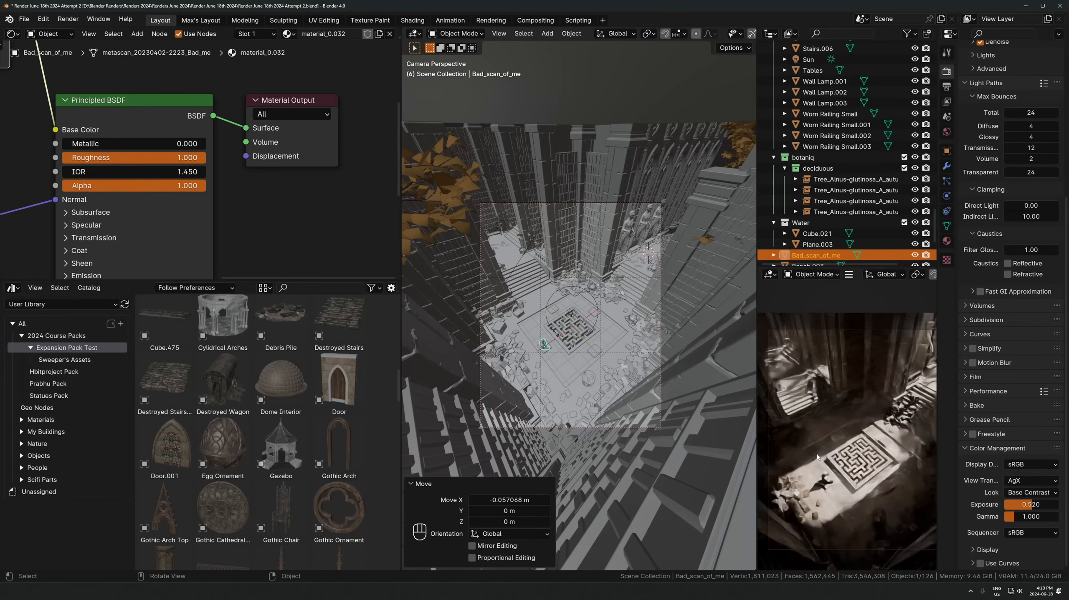
shift+middle_drag(865, 426, 856, 430)
scroll(604, 294, up, 4)
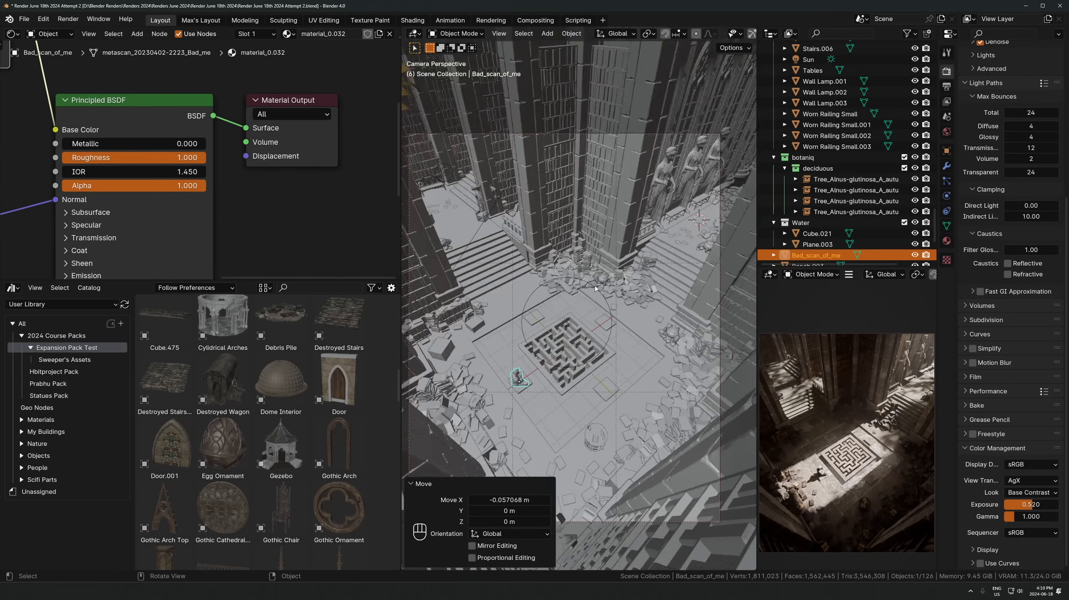
shift+middle_drag(604, 294, 481, 339)
click(608, 229)
shift+click(631, 202)
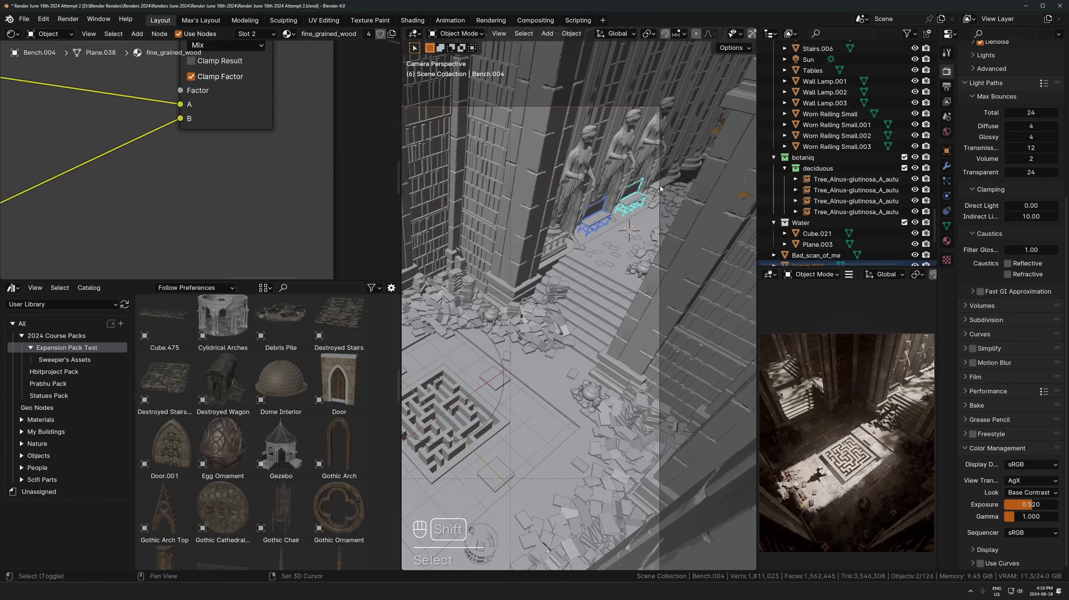
key(g)
key(x)
key(Escape)
key(g)
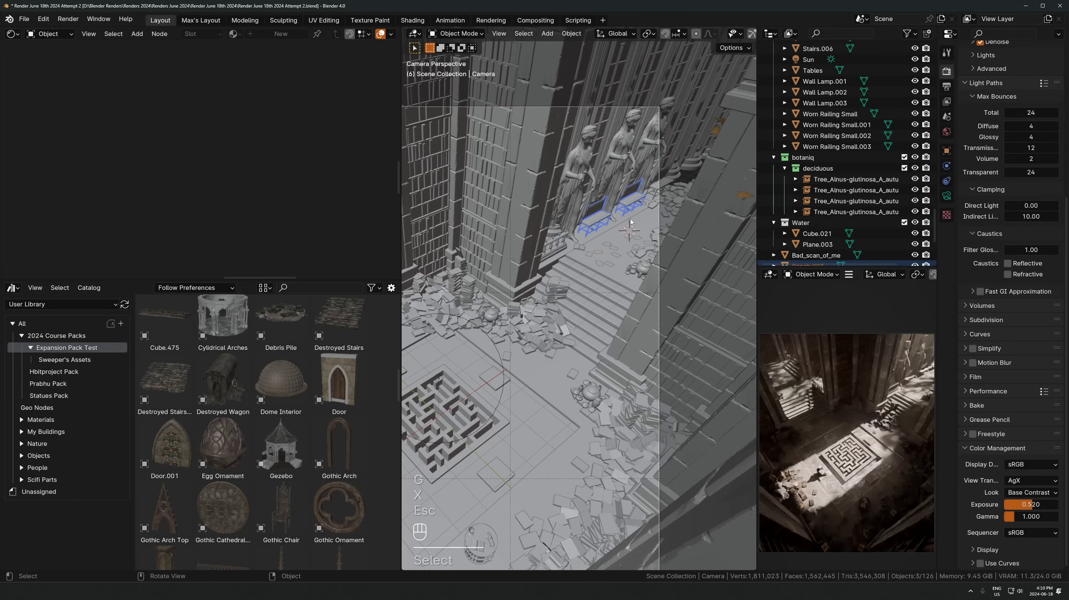
key(y)
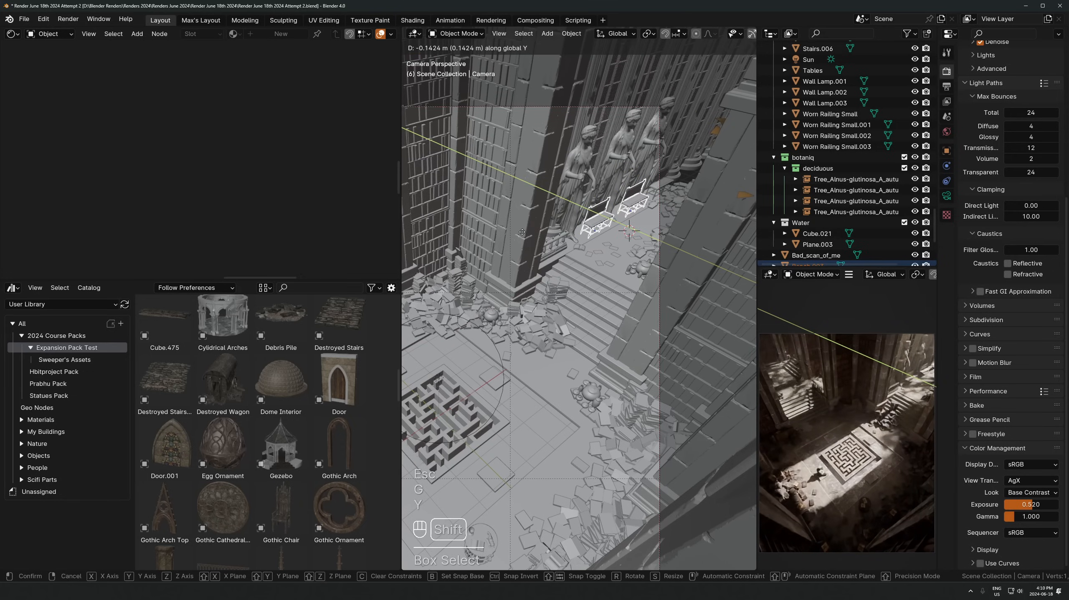
click(531, 245)
Shift the book pile behind the maze about -0.137 m in X and 0.051 m in Y, plus another 0.394 m in Y
scroll(266, 419, down, 10)
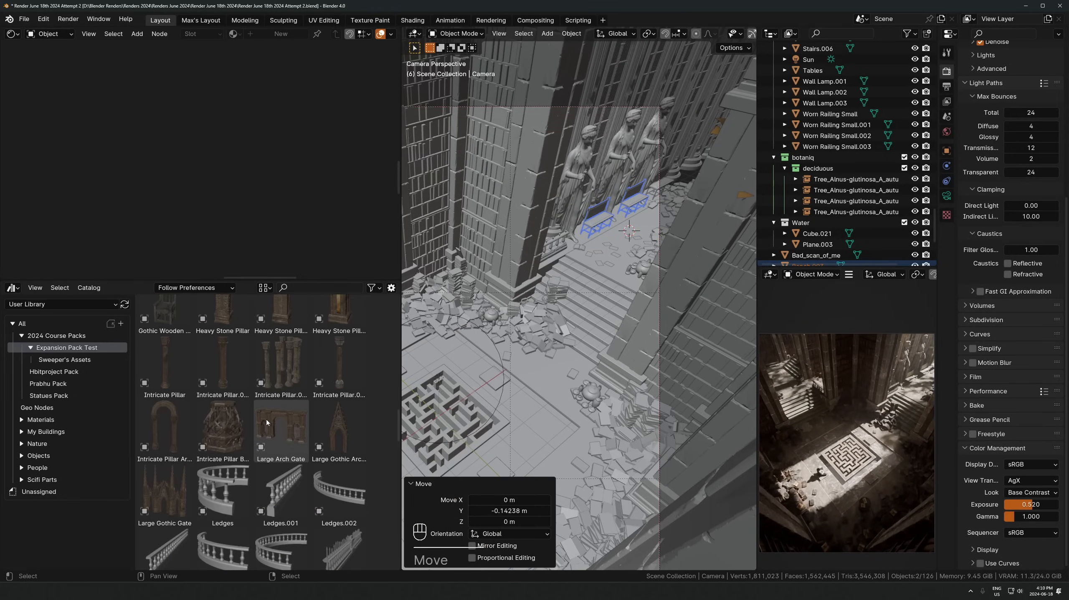
shift+middle_drag(526, 328, 584, 335)
scroll(606, 335, down, 3)
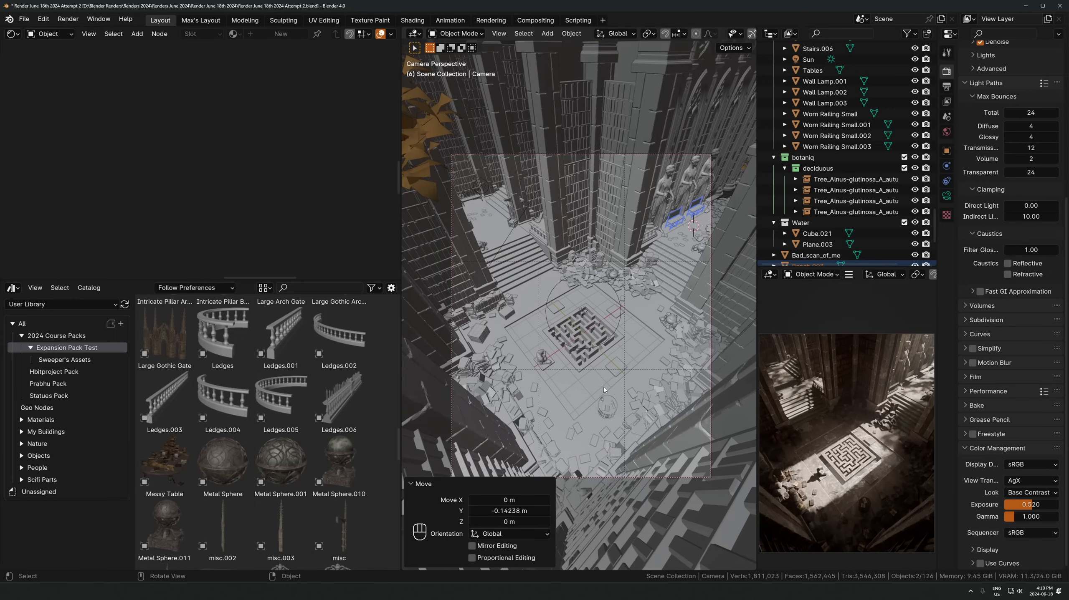
click(640, 276)
key(g)
key(shift+z)
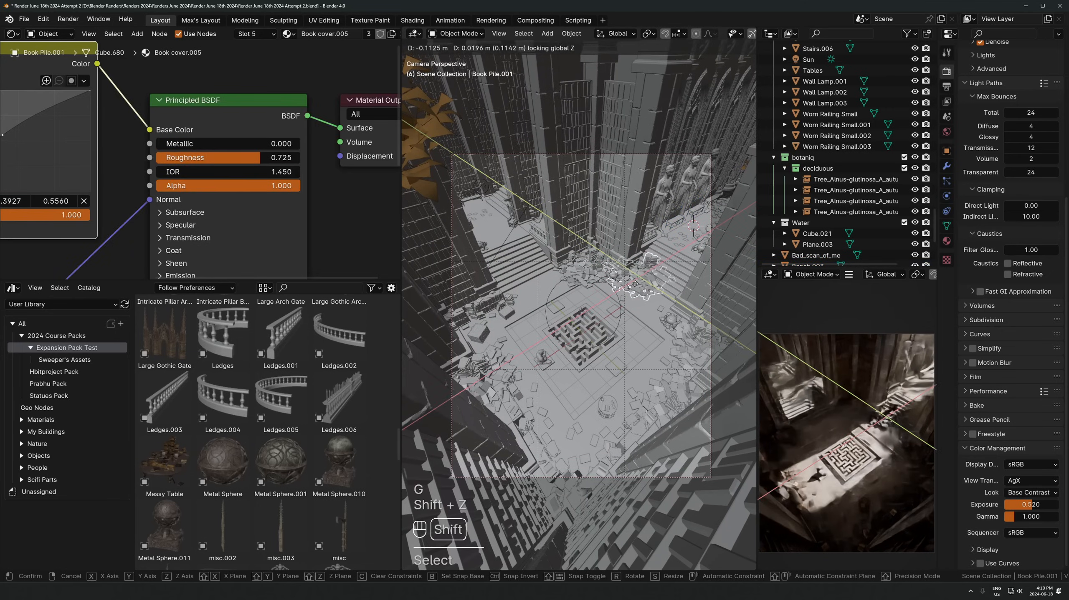
click(631, 284)
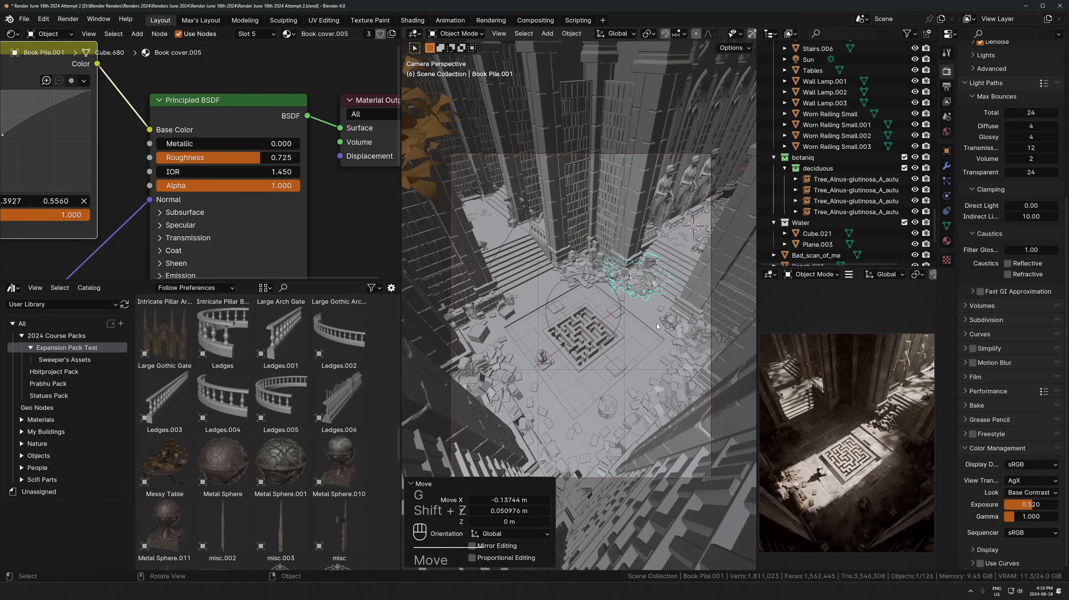
key(g)
key(x)
key(y)
click(649, 323)
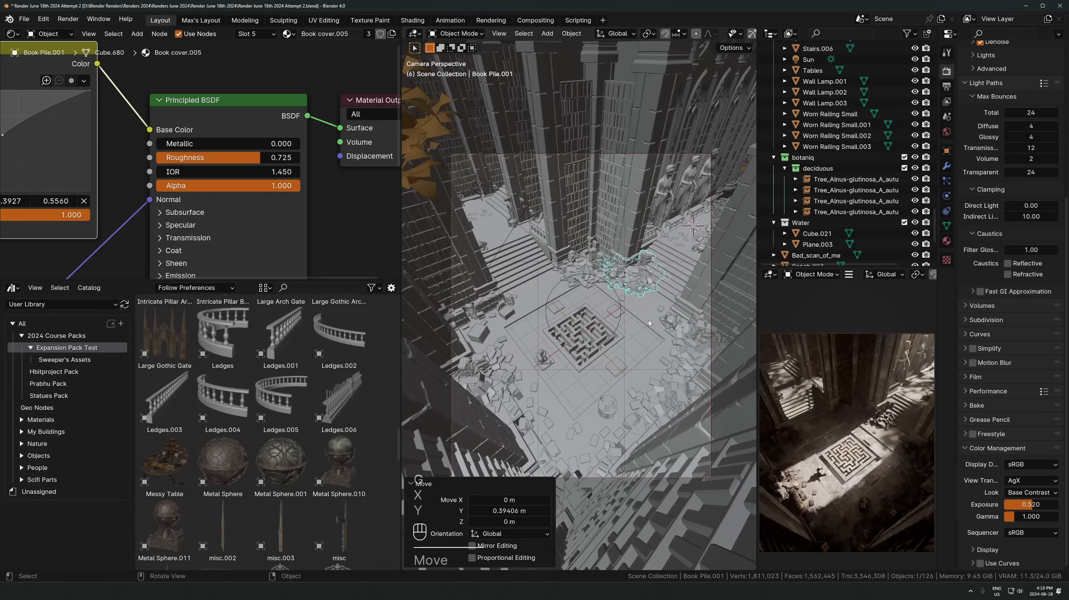
Move the pot cluster in the book pile about -3.34 m in X and 3 m in Y, keeping its height
click(612, 278)
key(KP_Decimal)
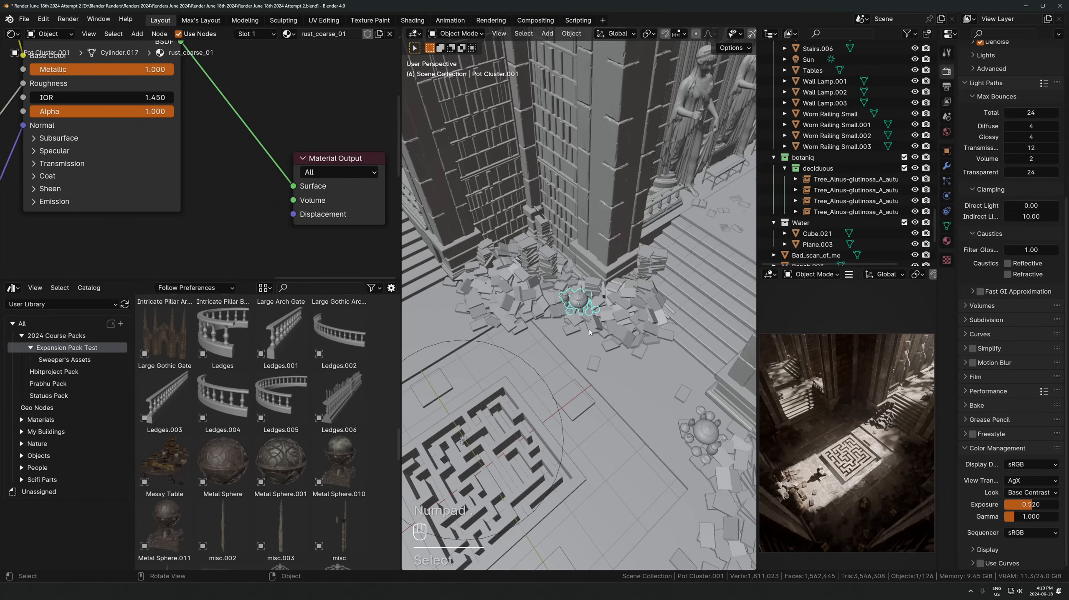
key(g)
key(shift+z)
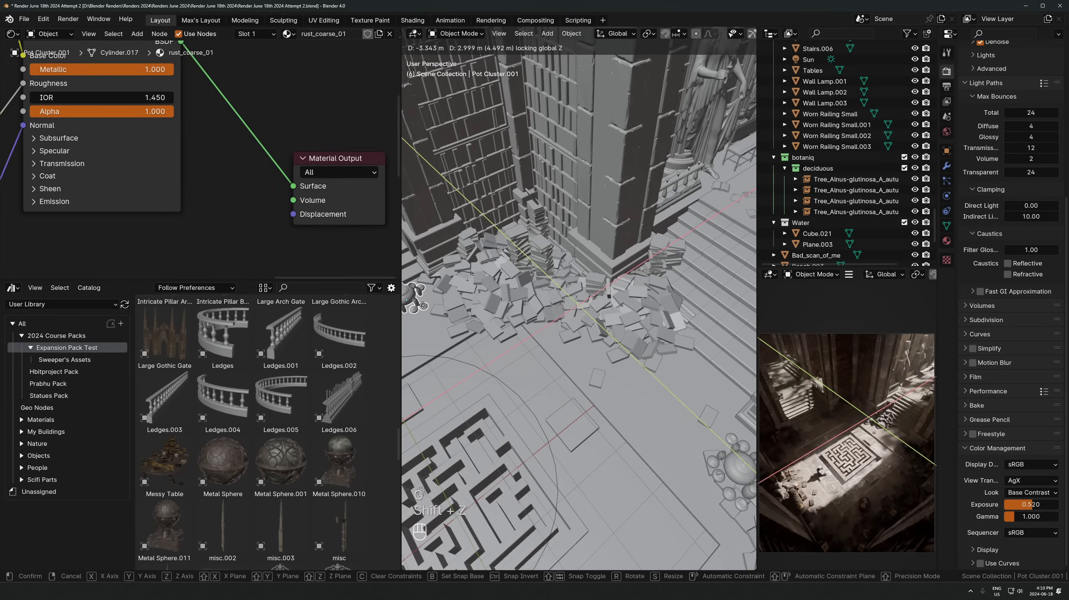
click(423, 308)
shift+middle_drag(567, 344, 554, 324)
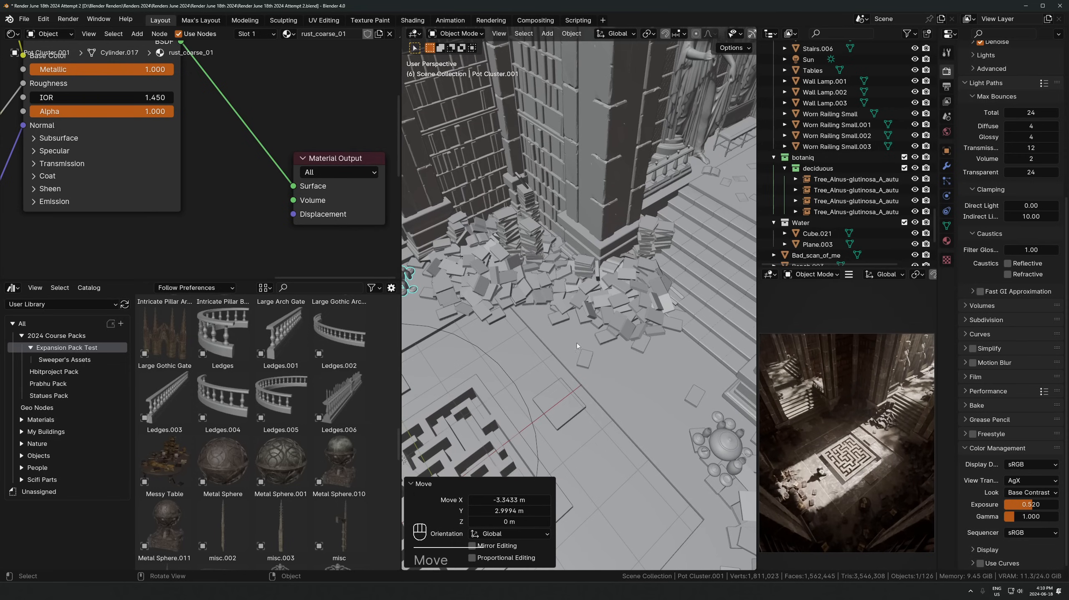
Set the output resolution scale to 75% and the render samples to 300
click(946, 87)
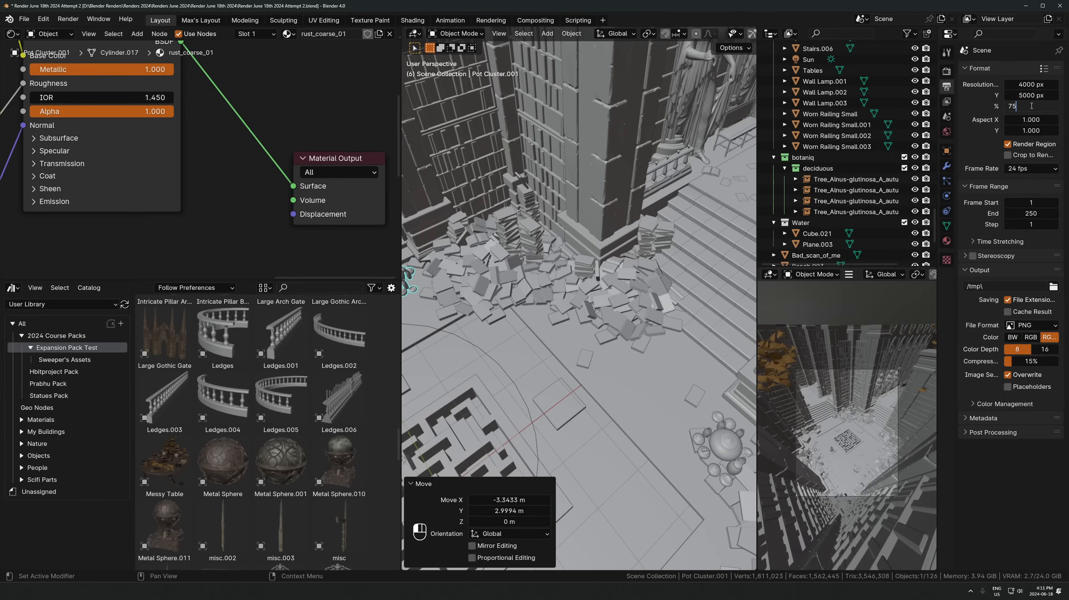
click(946, 71)
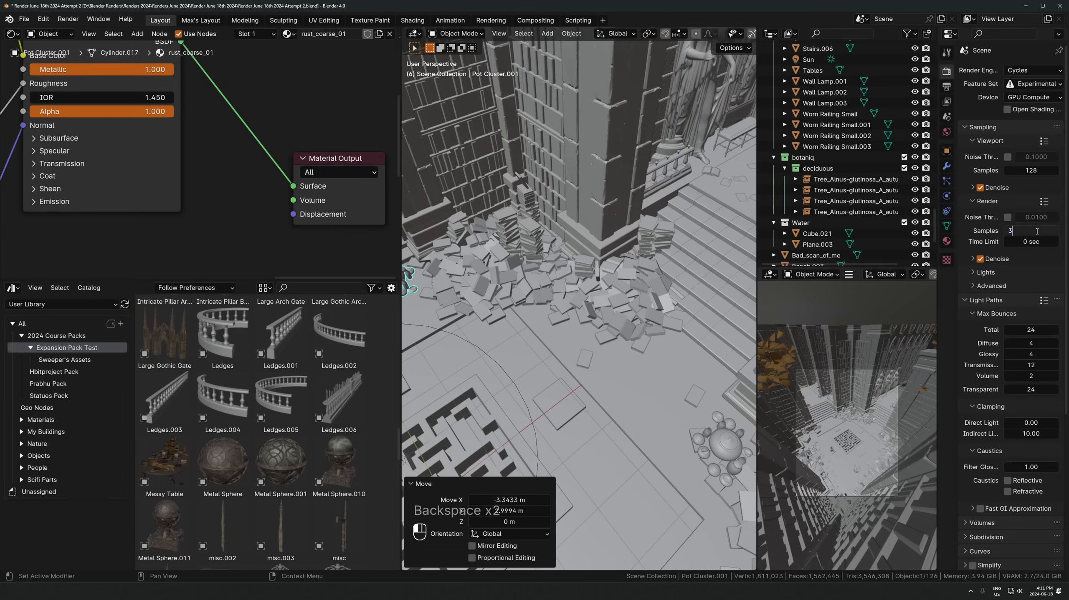
text(00)
key(Caps_Lock)
text(`Q)
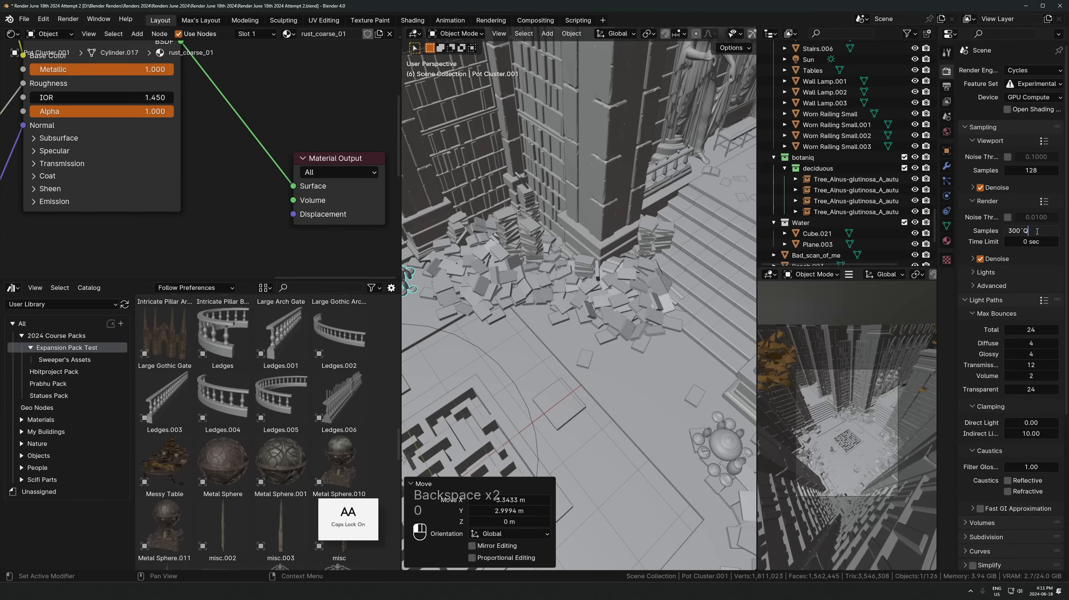
key(BackSpace)
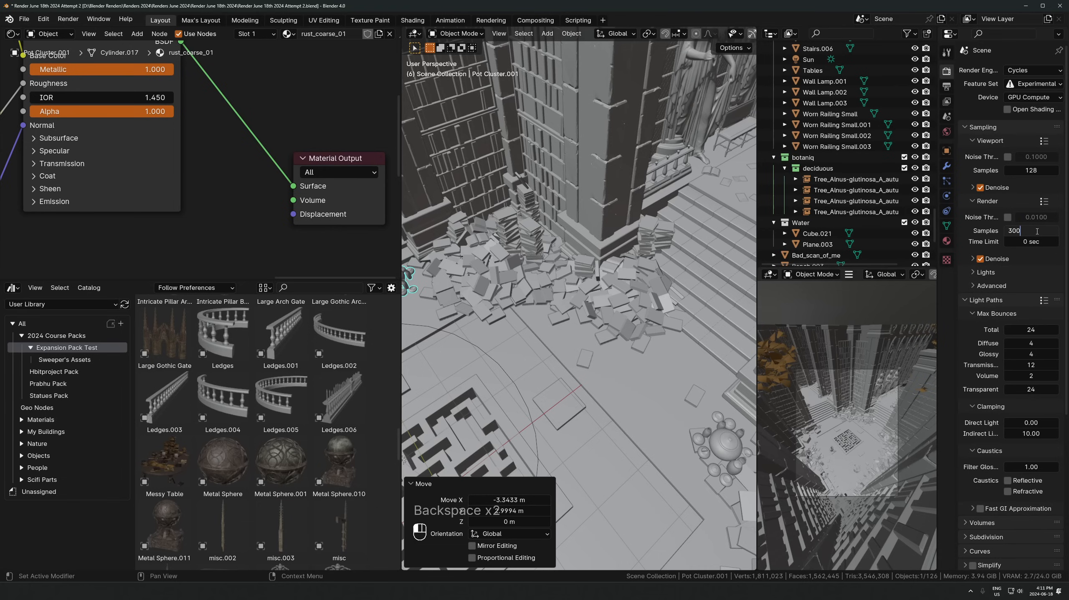
key(Caps_Lock)
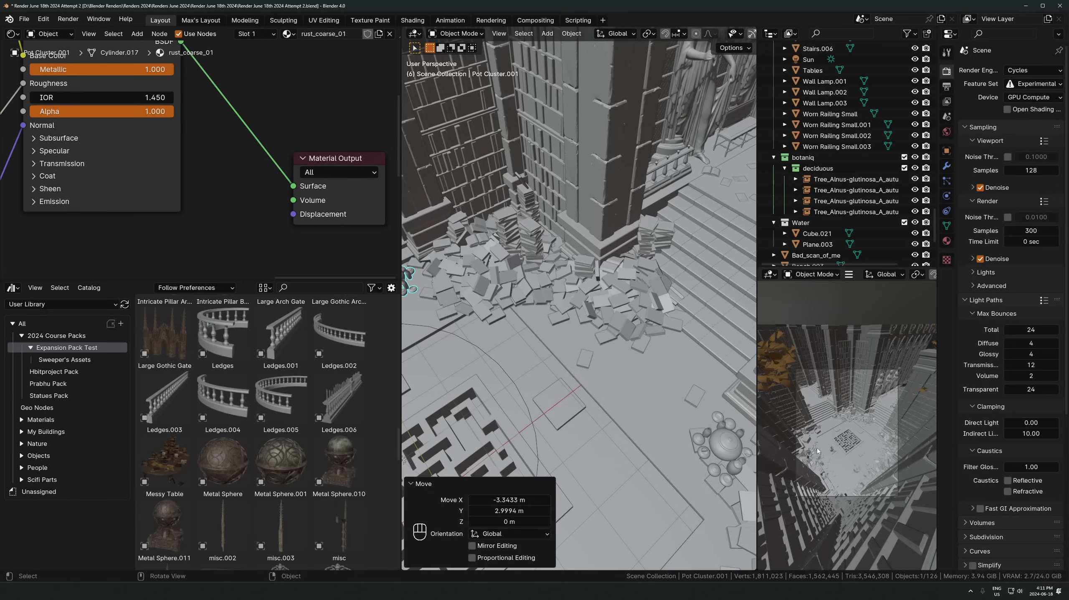
Return the main view to the camera perspective and save the file
scroll(826, 455, down, 2)
scroll(620, 381, down, 5)
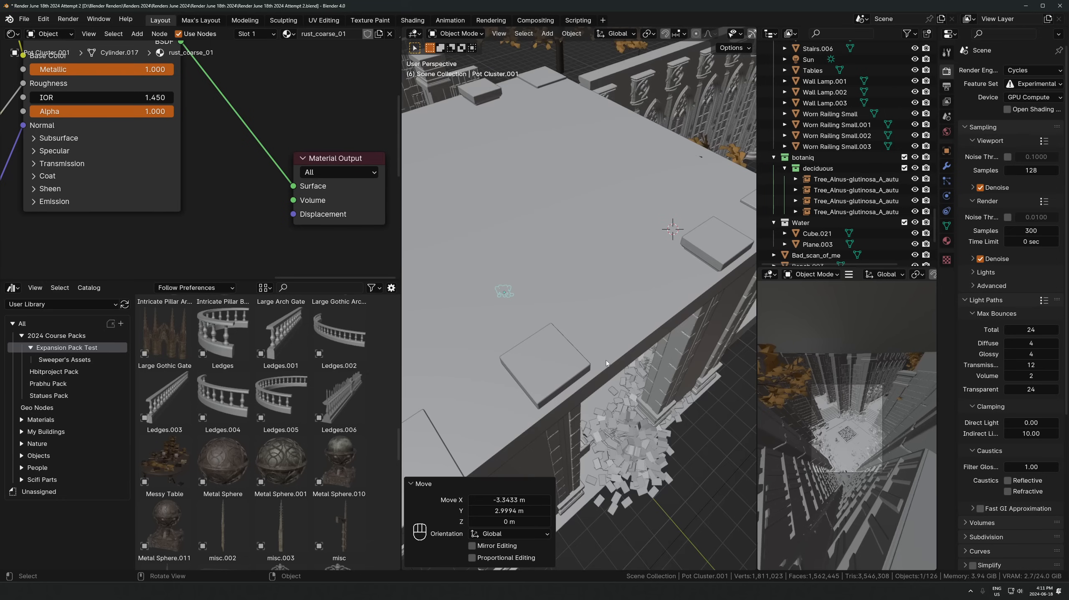
key(KP_0)
key(ctrl+s)
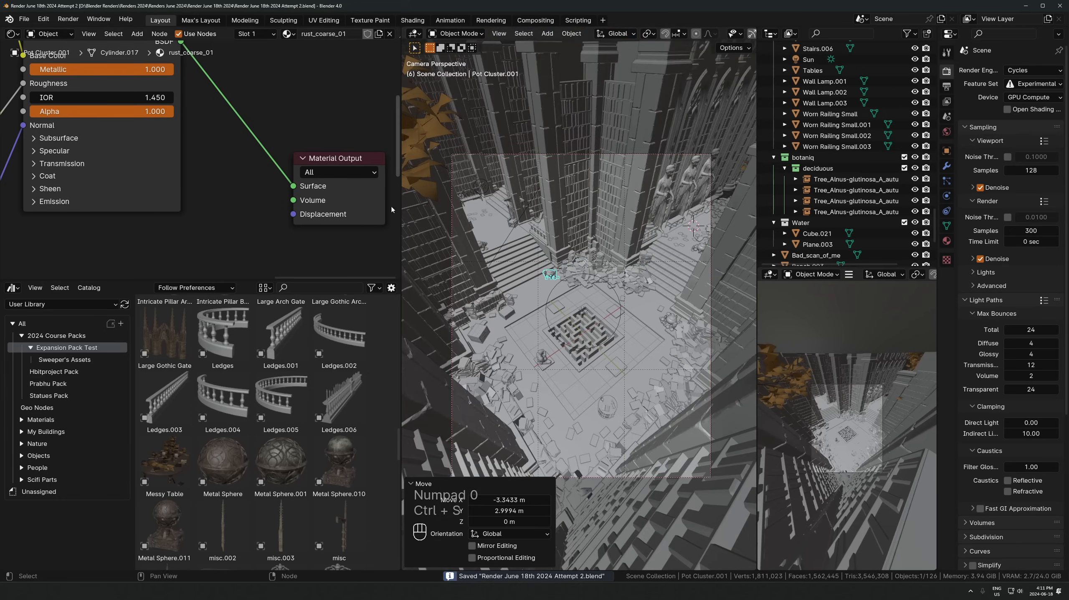
Render the still image, then reposition and enlarge the render window
click(67, 18)
click(80, 30)
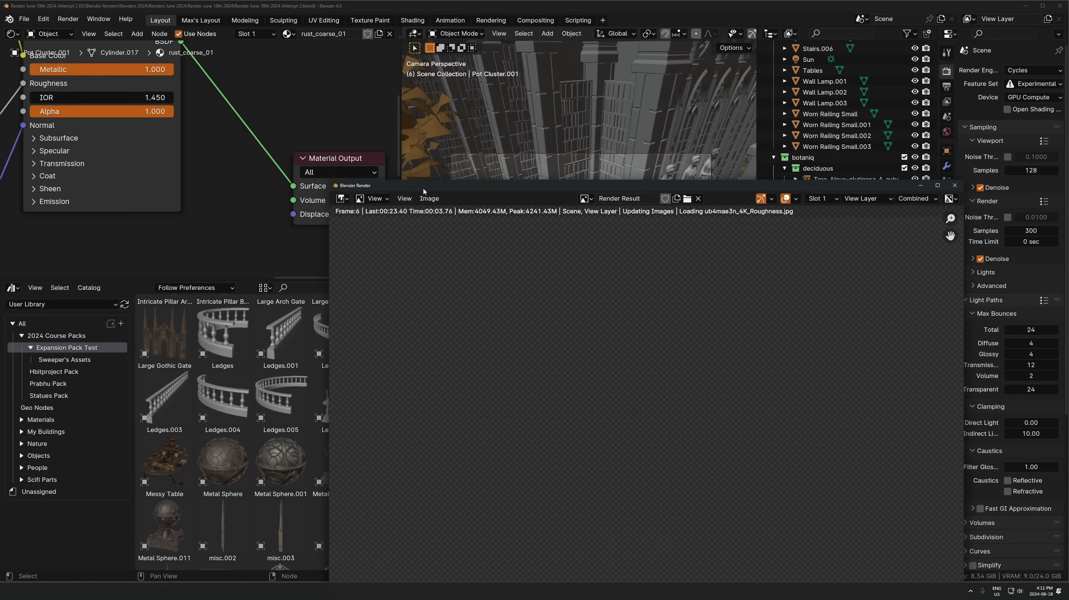
drag(426, 198, 271, 40)
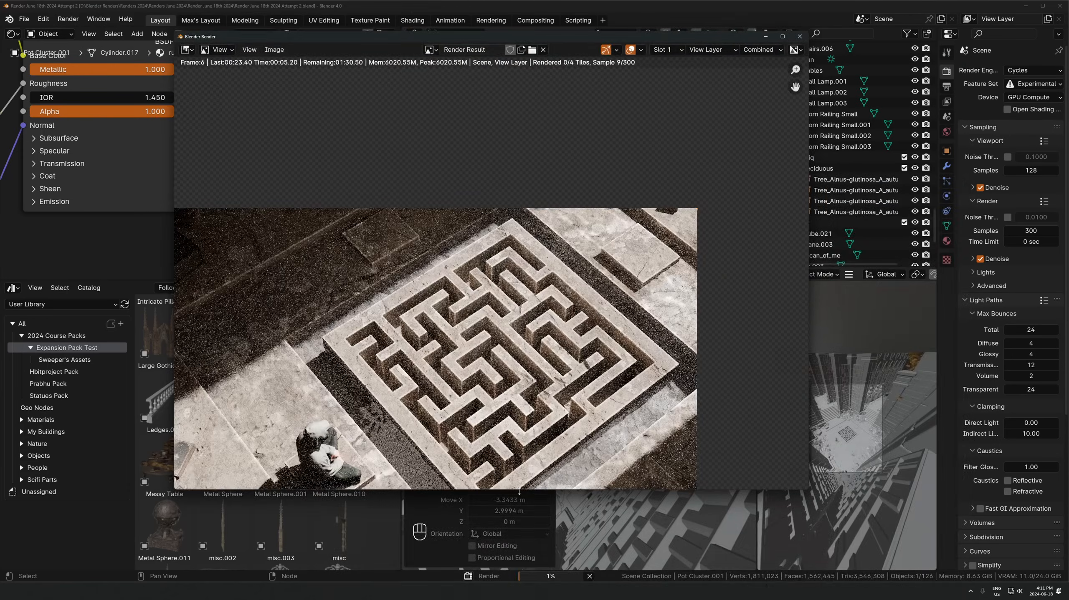
drag(519, 491, 519, 556)
Examine the rendered image of the library, maze and surrounding props through to completion
scroll(453, 389, down, 4)
scroll(453, 389, up, 1)
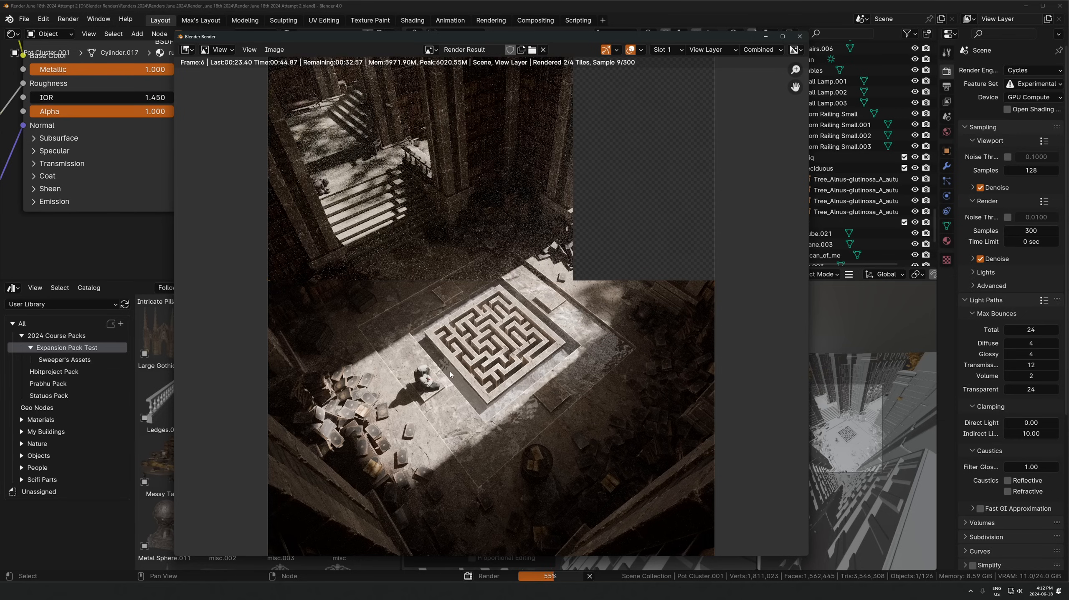
scroll(505, 338, down, 2)
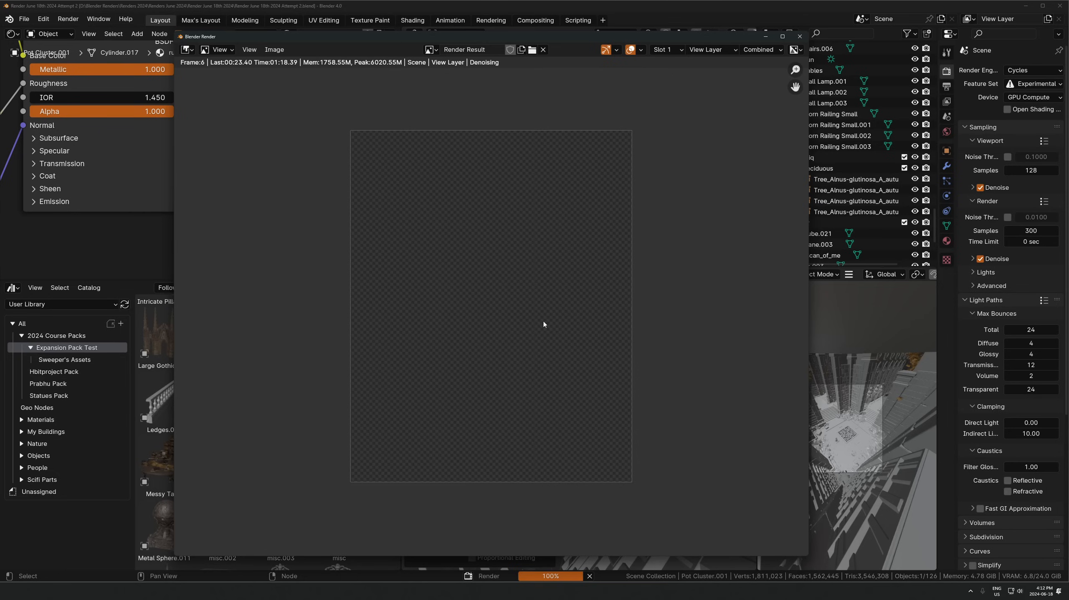
scroll(361, 286, up, 1)
scroll(360, 284, down, 1)
scroll(360, 279, up, 1)
scroll(606, 257, down, 1)
scroll(604, 269, up, 1)
scroll(616, 286, down, 1)
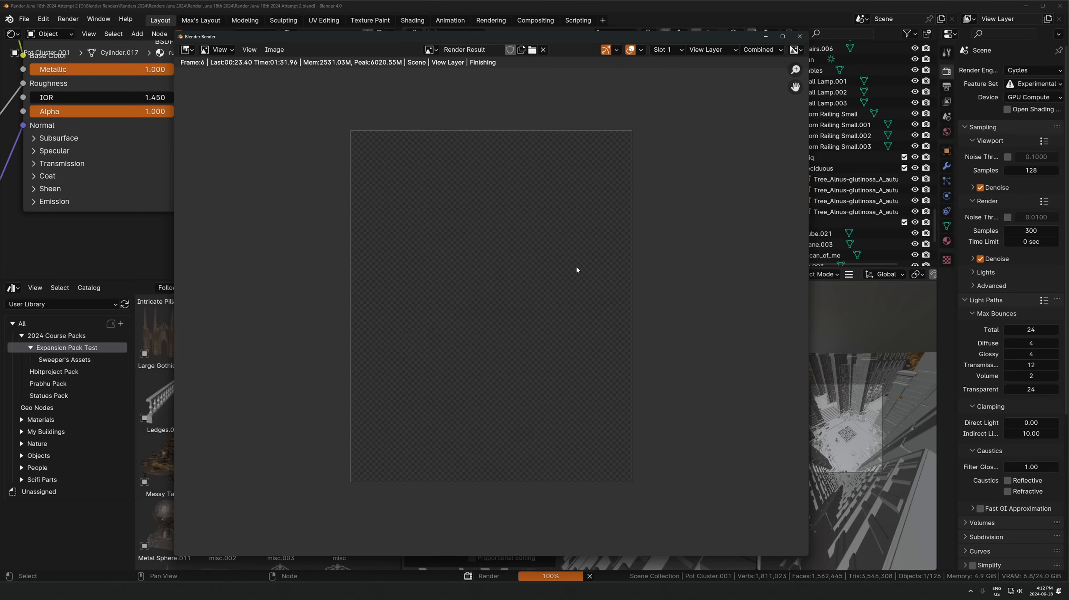
scroll(562, 255, up, 1)
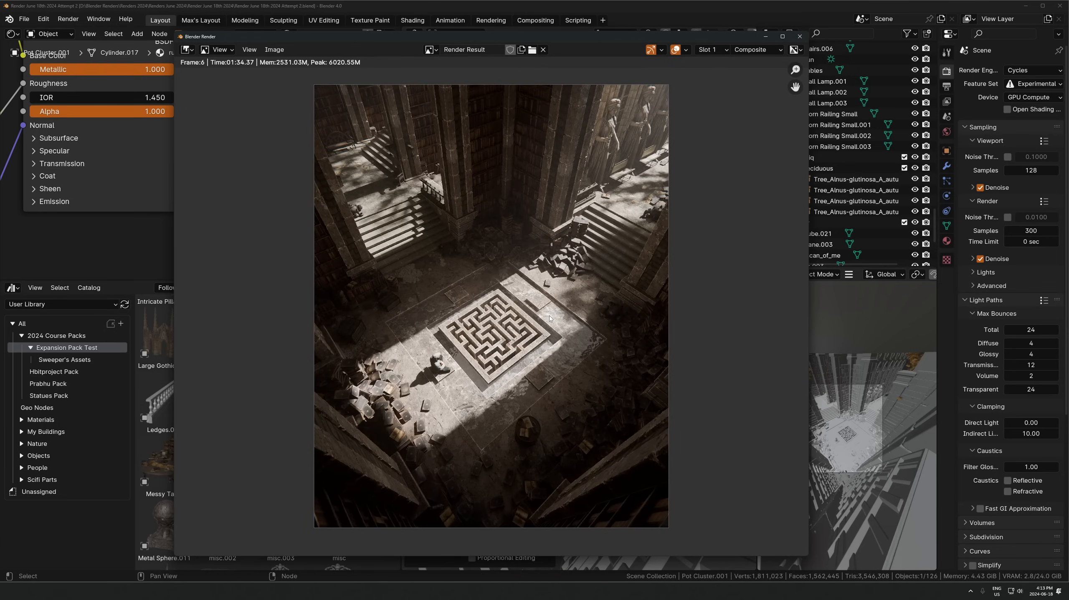
Start saving the finished render as an image, copying the folder name to name it Render June 18th 2024.png
scroll(622, 311, up, 2)
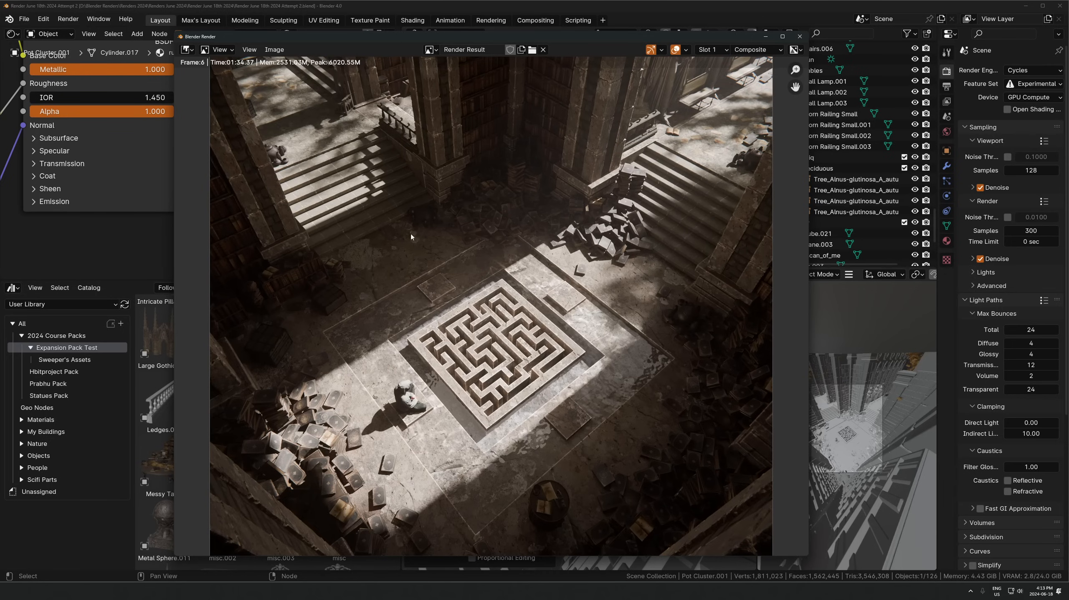
scroll(436, 256, down, 2)
scroll(484, 209, down, 1)
scroll(496, 185, up, 1)
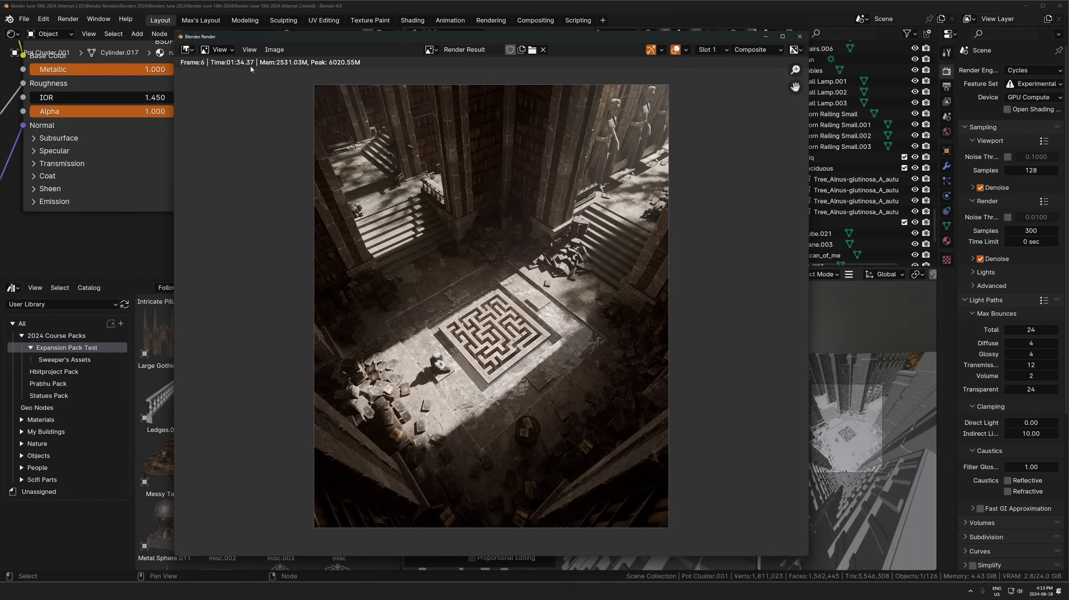
click(280, 50)
click(302, 147)
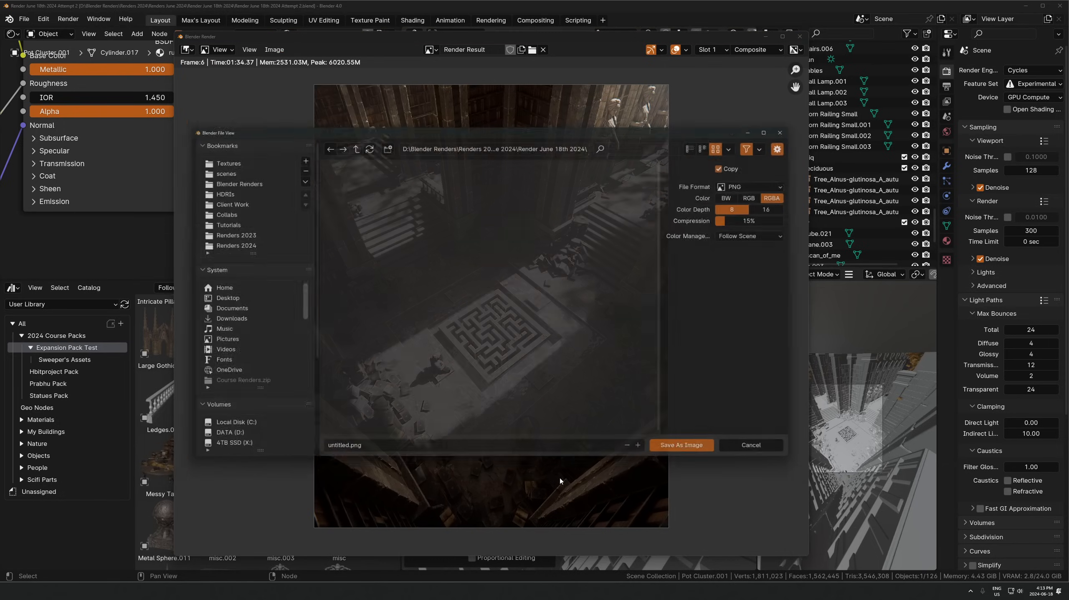
click(541, 143)
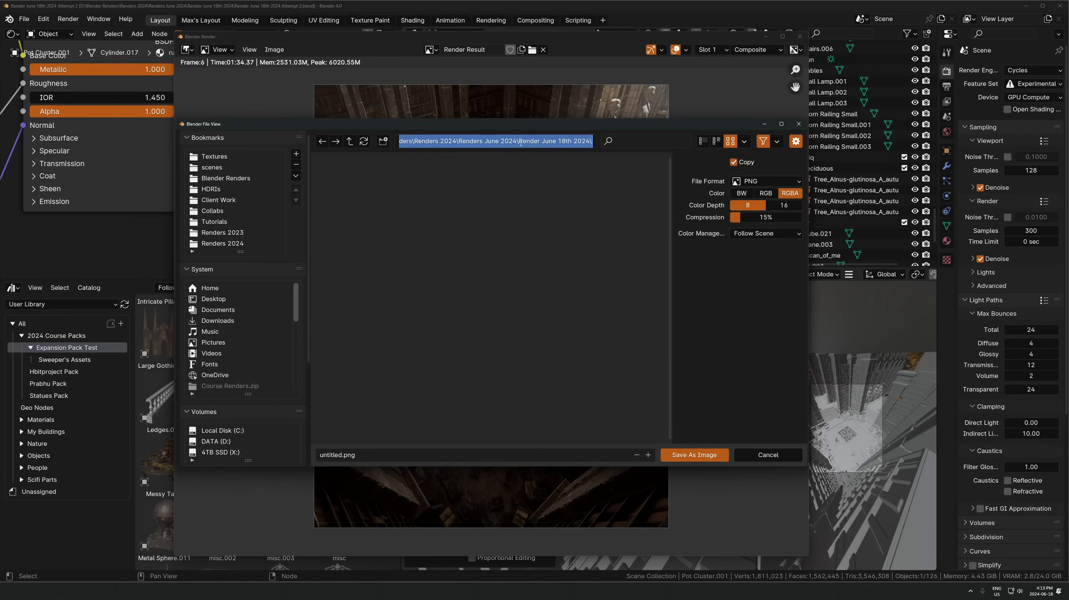
drag(521, 143, 590, 142)
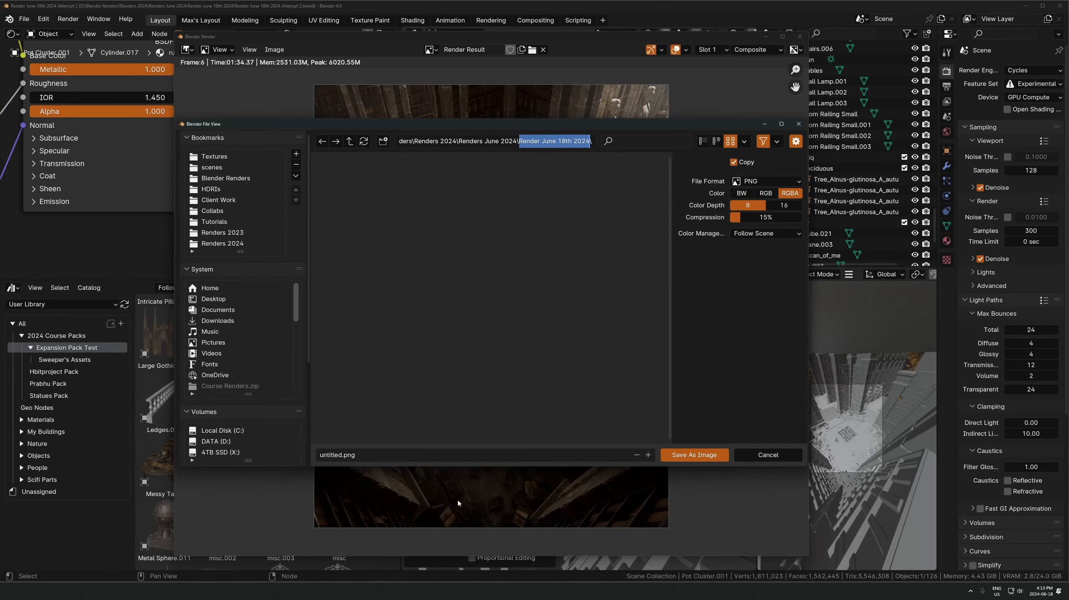
key(ctrl+c)
click(439, 451)
key(ctrl+v)
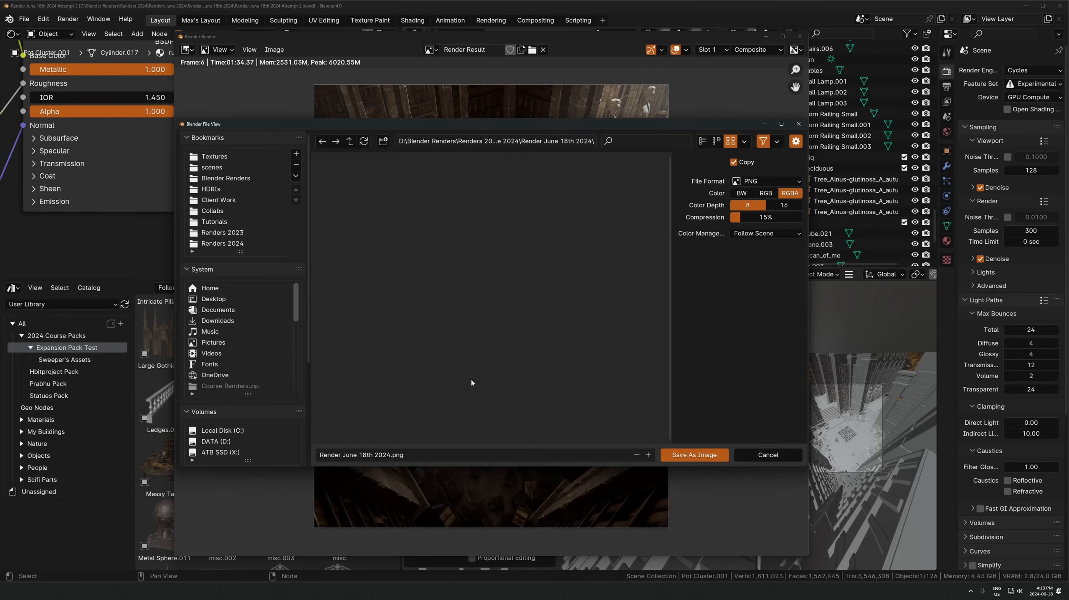
Save the render as a PNG in RGB with 16-bit colour depth and reduced compression
click(766, 193)
click(783, 205)
drag(766, 217, 732, 218)
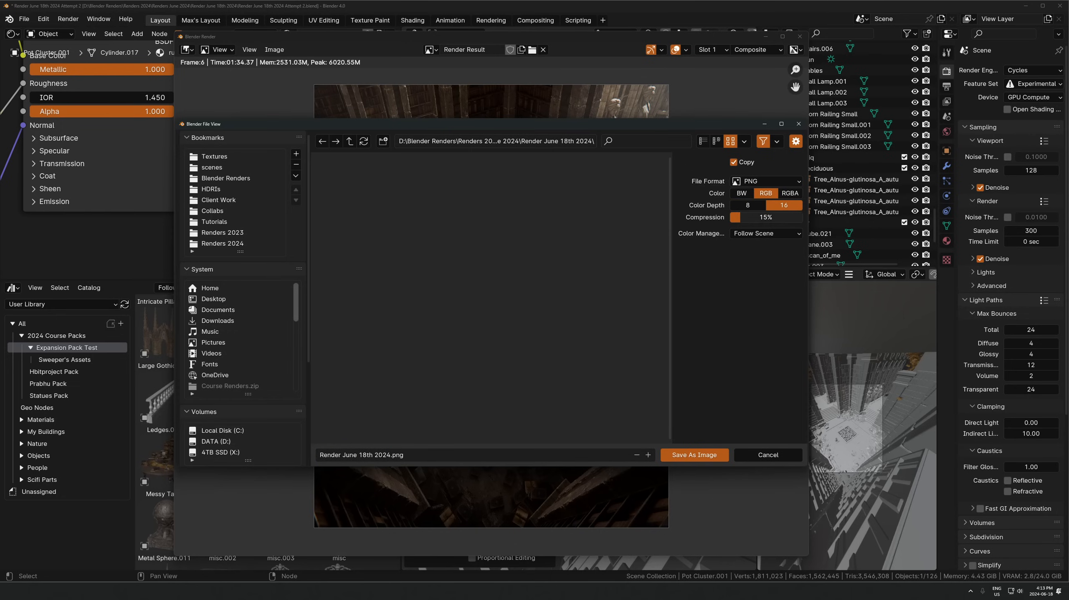
click(695, 455)
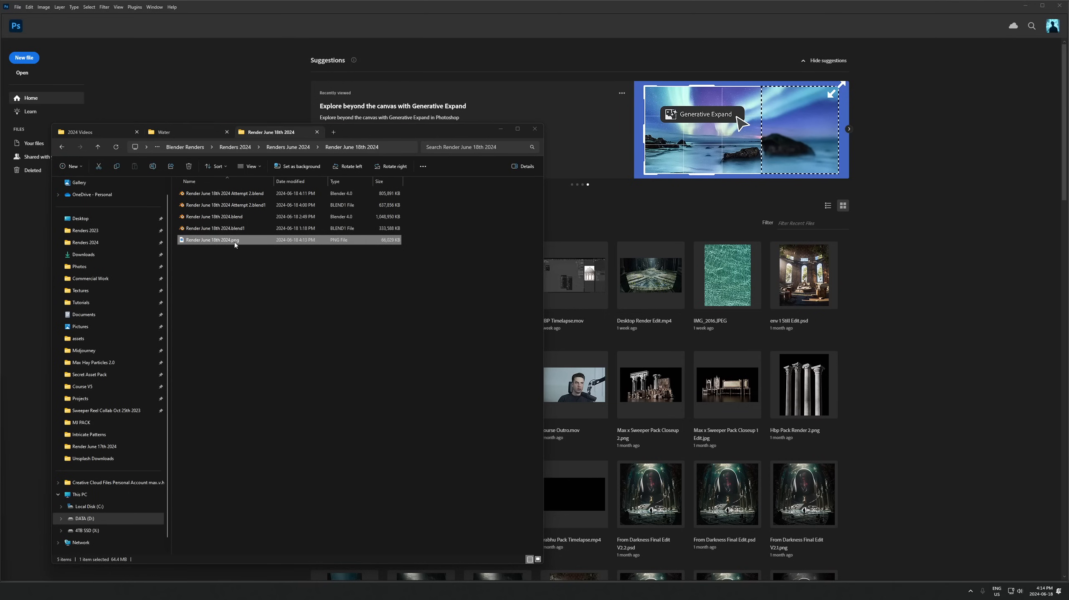
Switch to Photoshop, open Render June 18th 2024.png from the render folder, and close the timeline to enlarge the canvas area
double_click(235, 241)
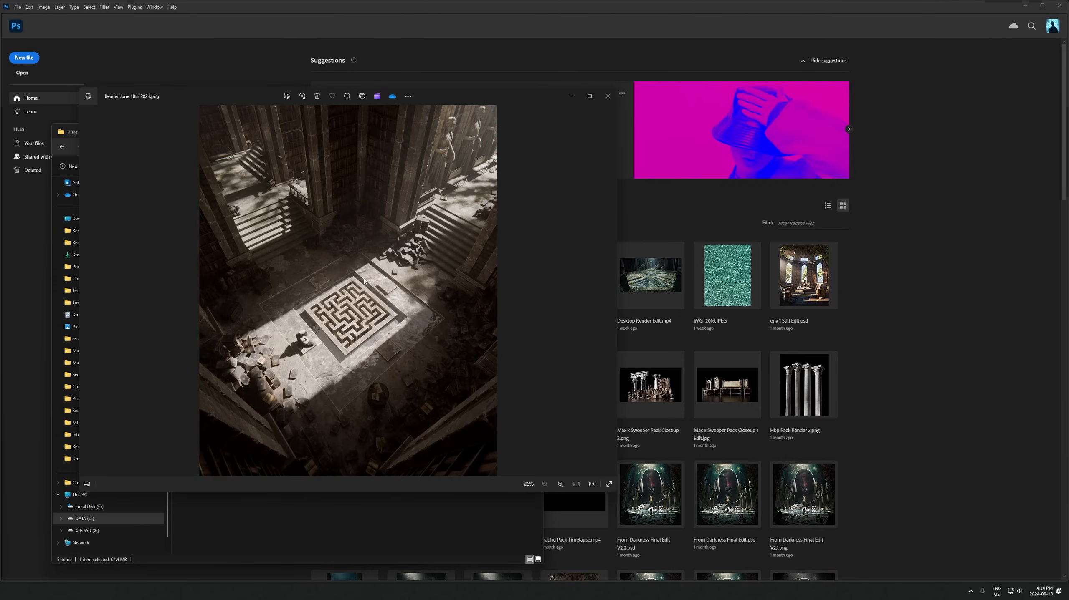
click(608, 96)
drag(237, 246, 930, 272)
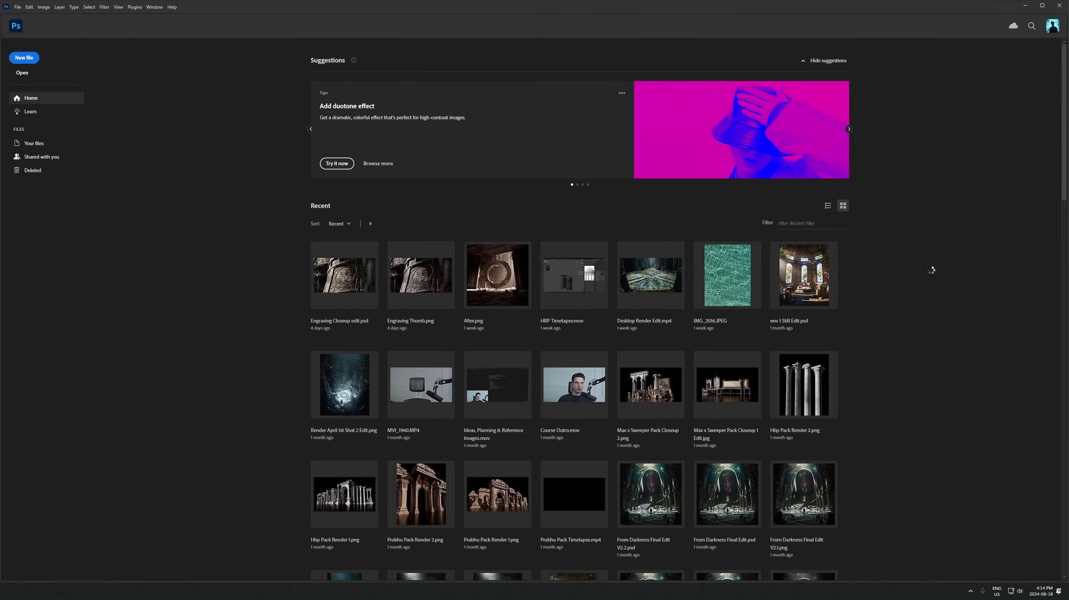
alt+scroll(652, 358, down, 2)
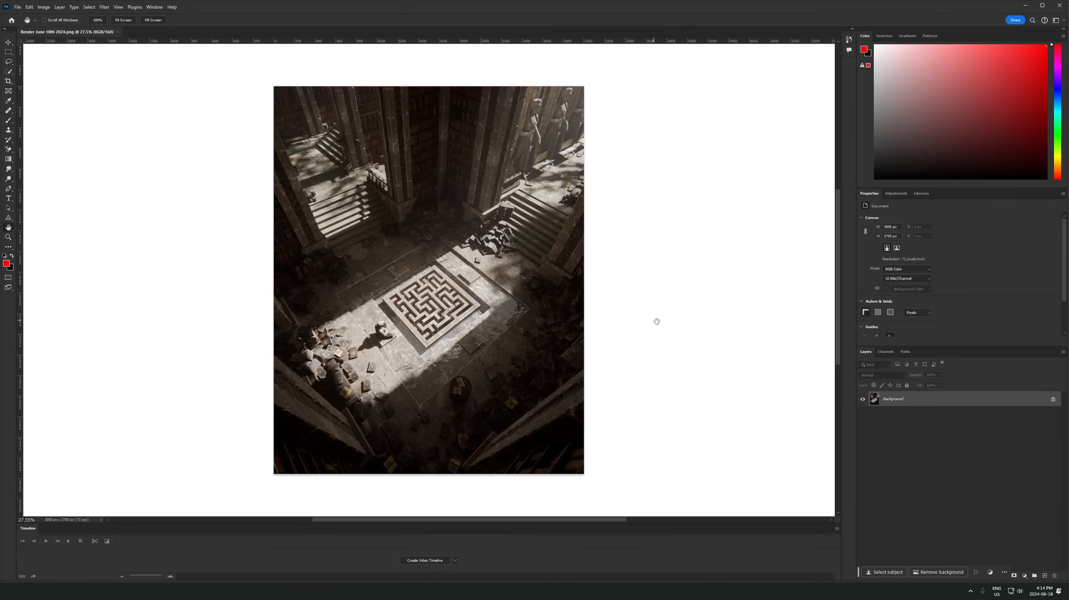
click(837, 528)
click(854, 517)
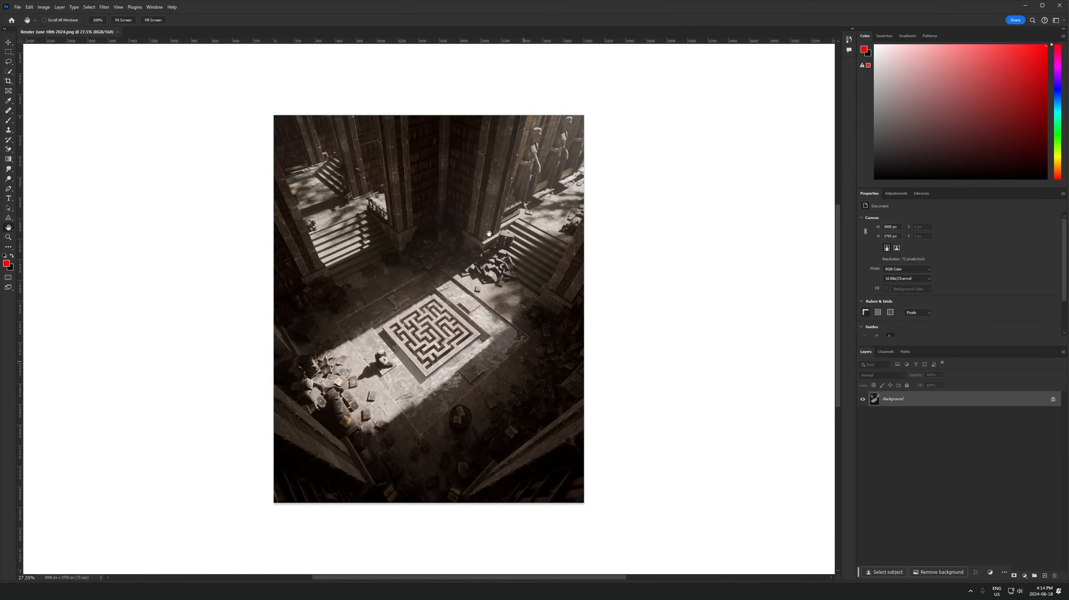
Try black and the custom colour for the area surrounding the canvas
alt+scroll(473, 395, up, 1)
right_click(652, 279)
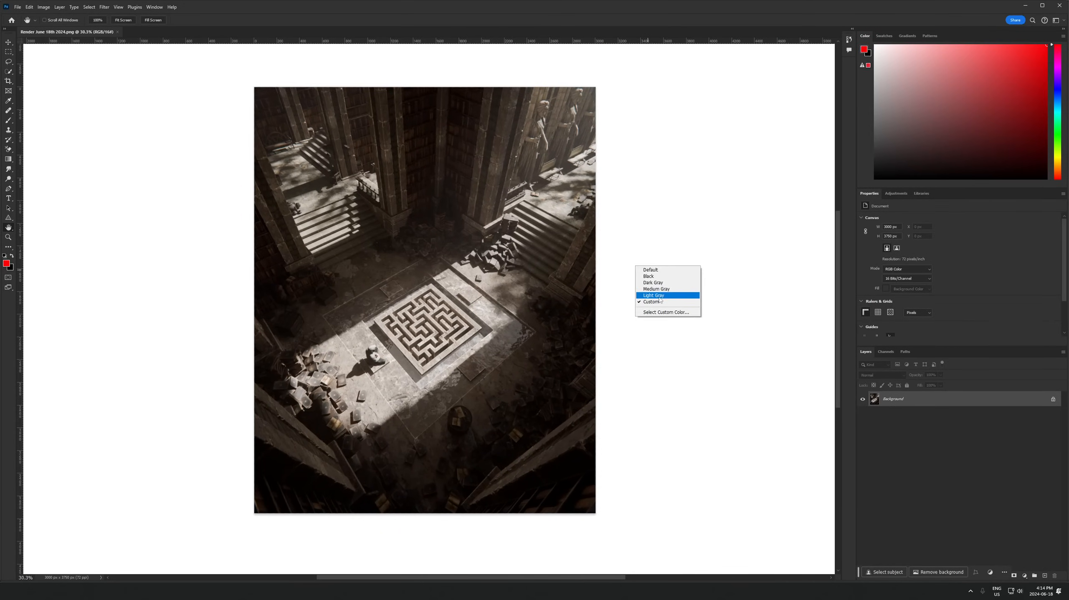
key(Escape)
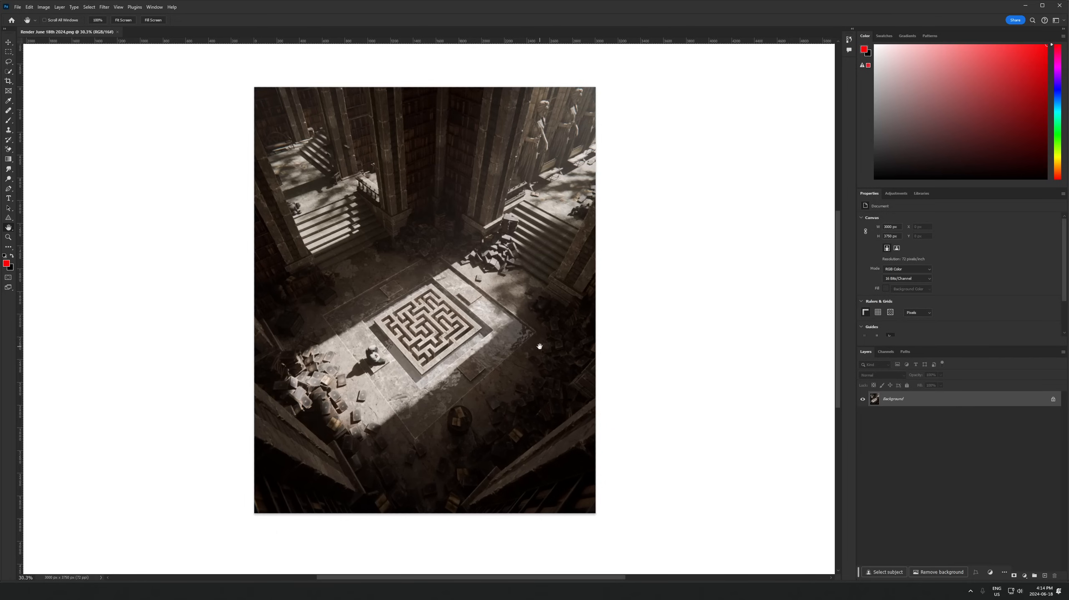
alt+scroll(540, 346, up, 5)
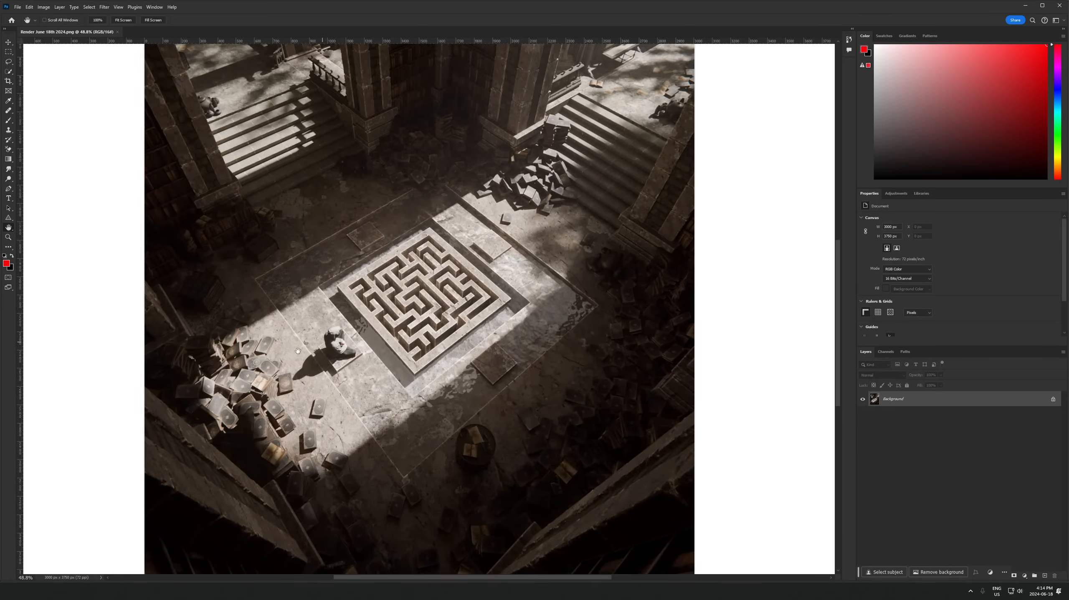
alt+scroll(494, 333, down, 4)
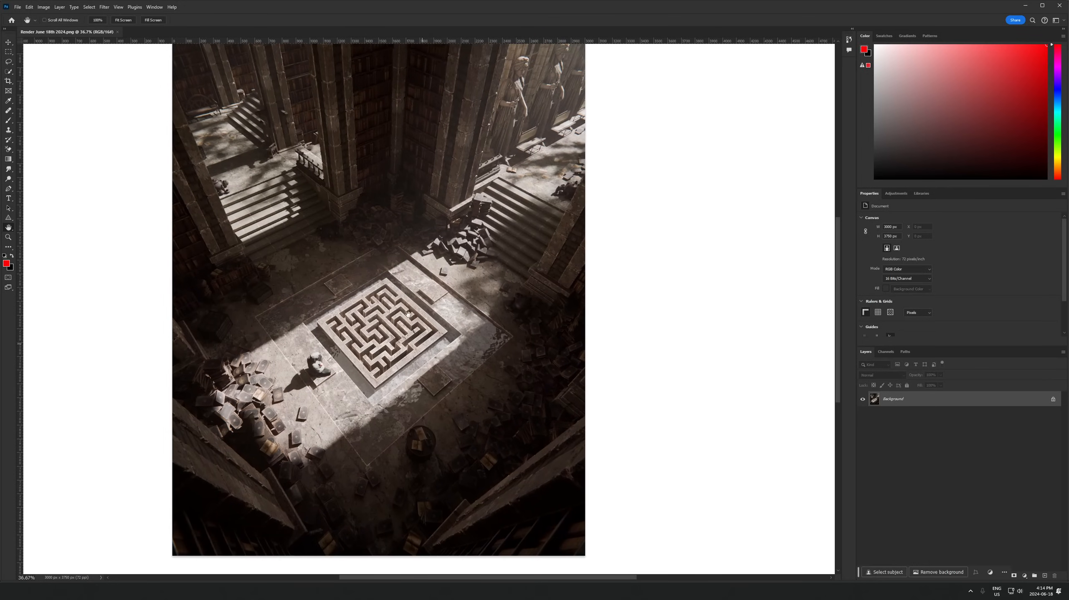
right_click(626, 247)
click(643, 259)
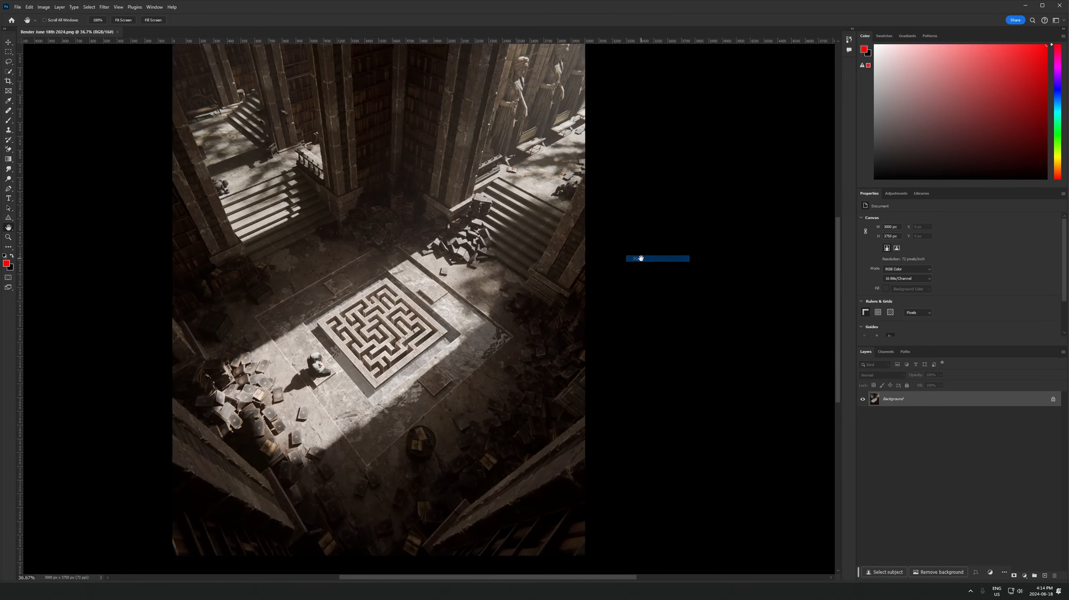
right_click(672, 255)
click(688, 291)
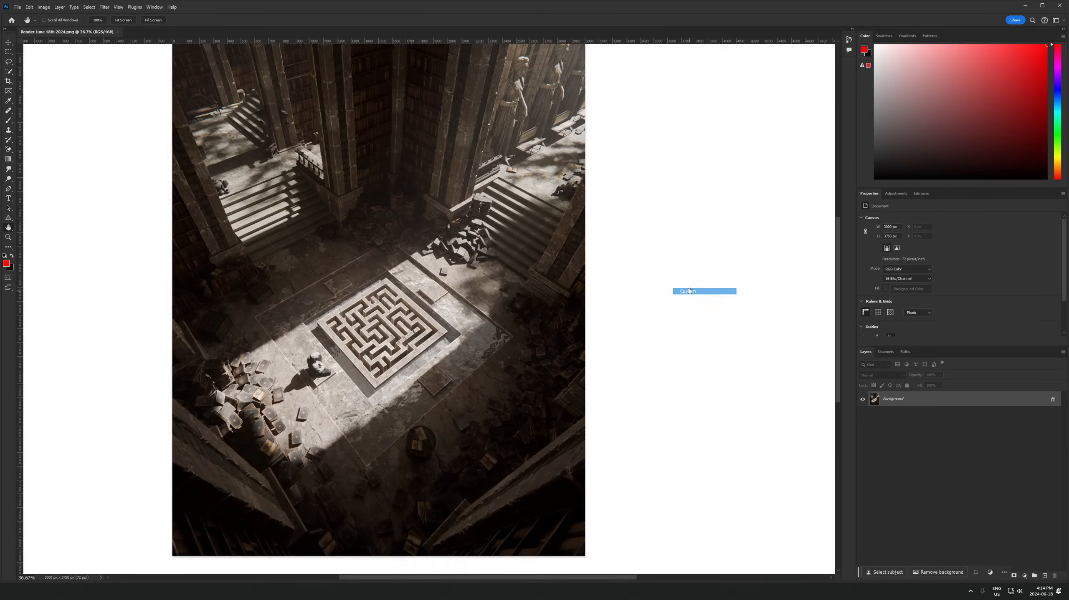
right_click(692, 250)
click(706, 260)
Set the area surrounding the canvas to Medium Gray and centre the image in the view
right_click(699, 290)
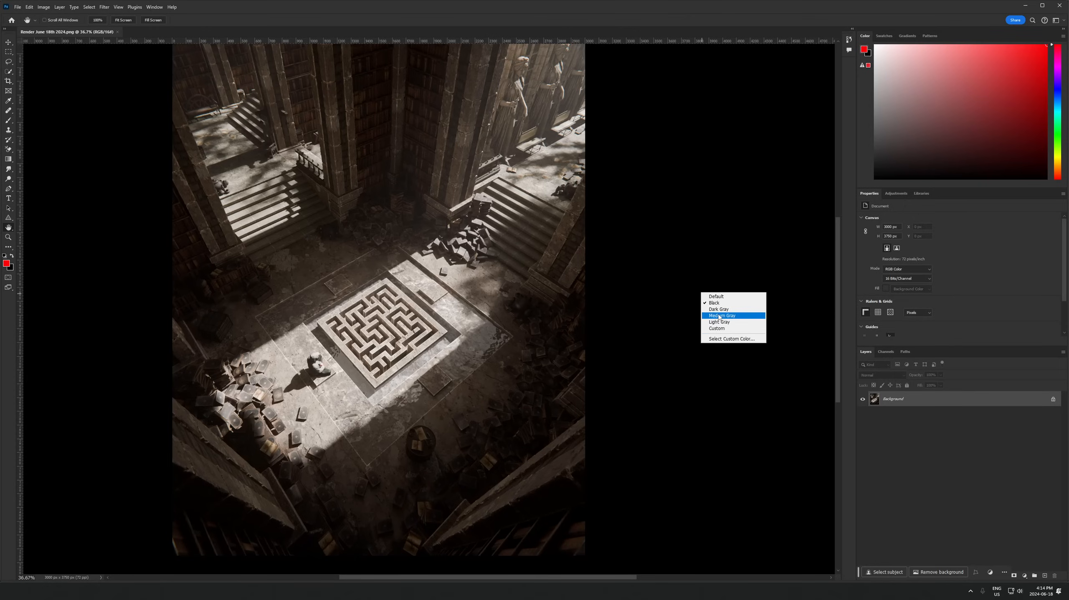
click(715, 314)
alt+scroll(482, 293, down, 2)
drag(481, 293, 523, 325)
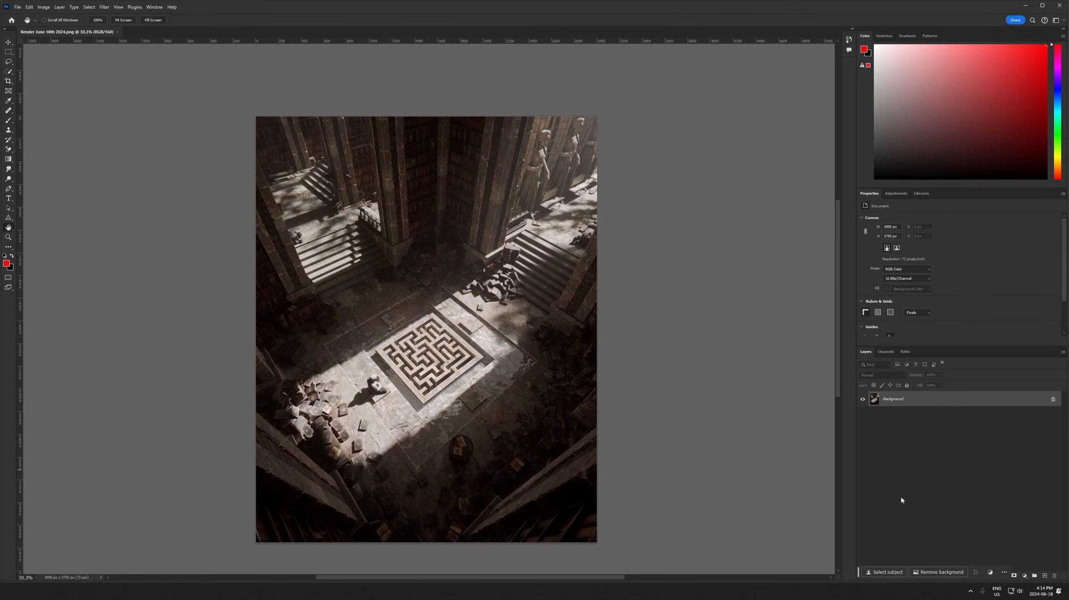
Add a Curves adjustment layer above the background, raise its midtones to brighten the image, and move the contextual task bar over the canvas
click(1024, 575)
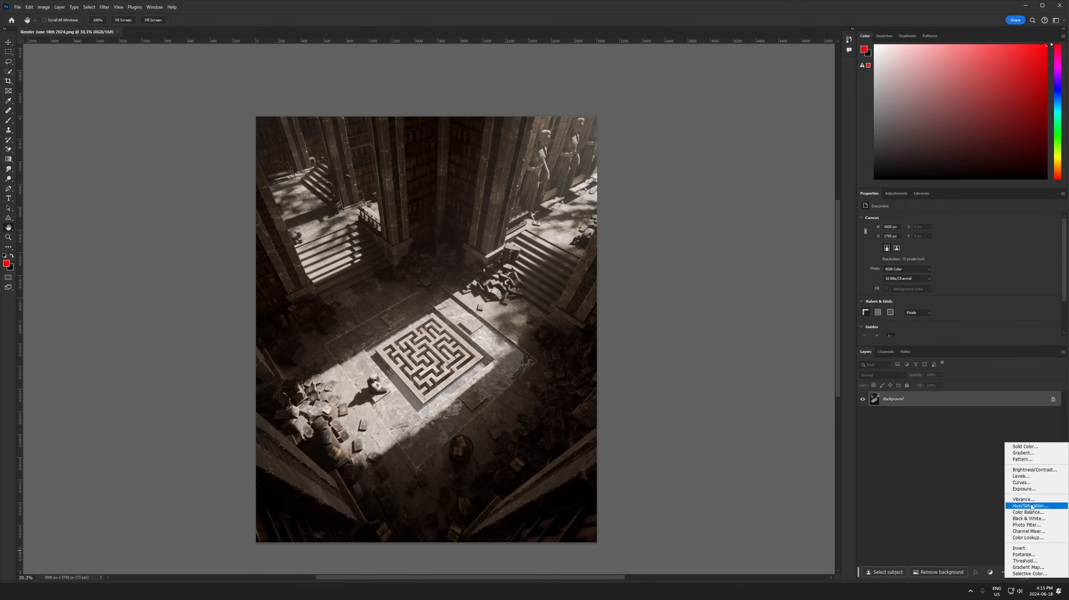
click(1026, 485)
drag(963, 288, 961, 278)
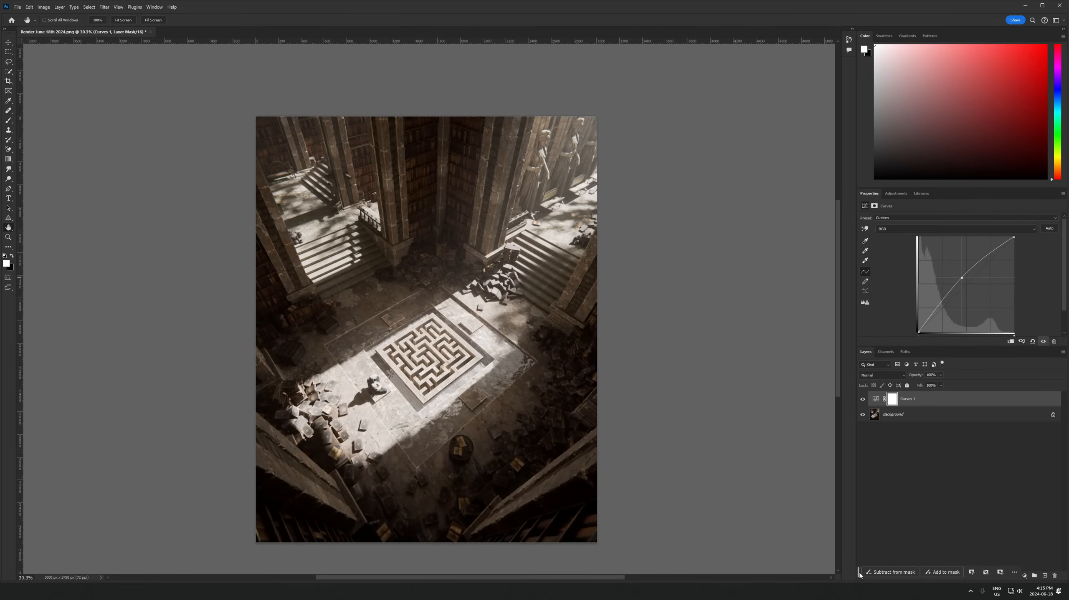
drag(858, 575, 676, 560)
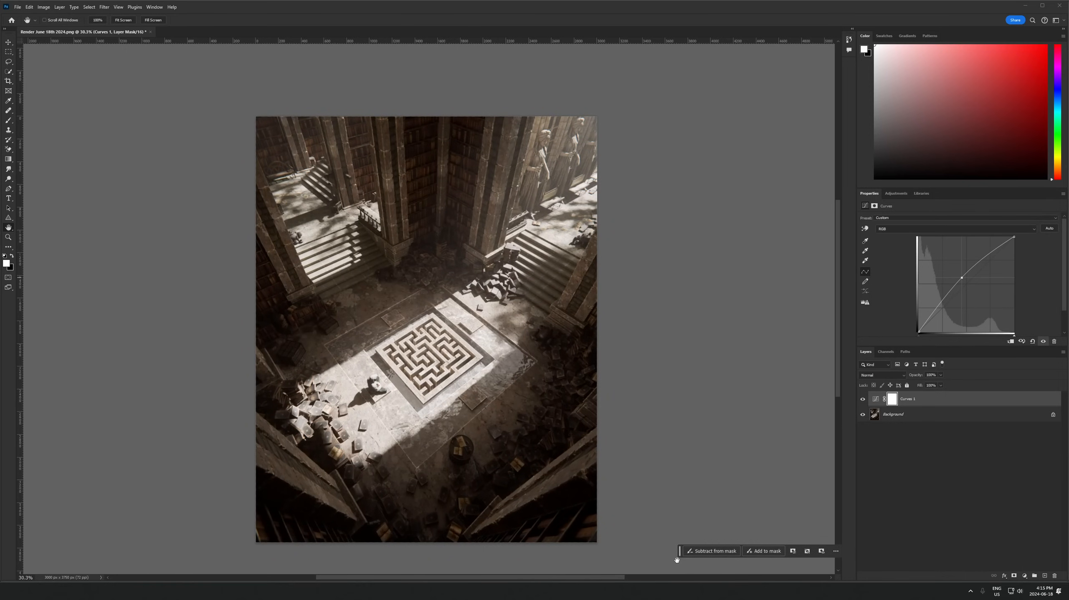
click(1024, 576)
key(Escape)
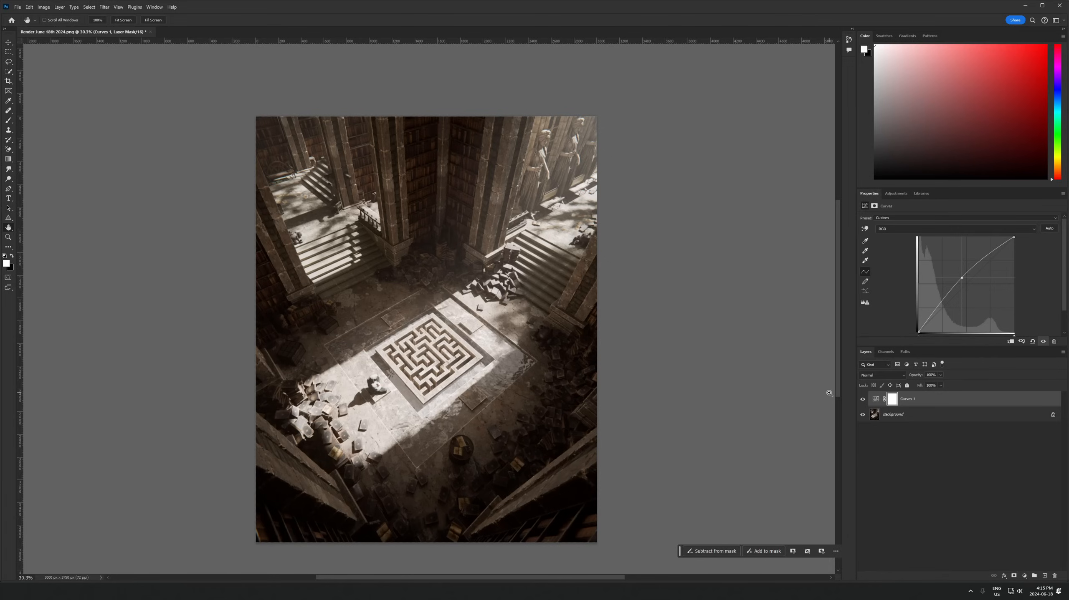
Invert the brightening curves layer's mask to black and prepare a much larger brush for painting on it
key(ctrl+i)
key(b)
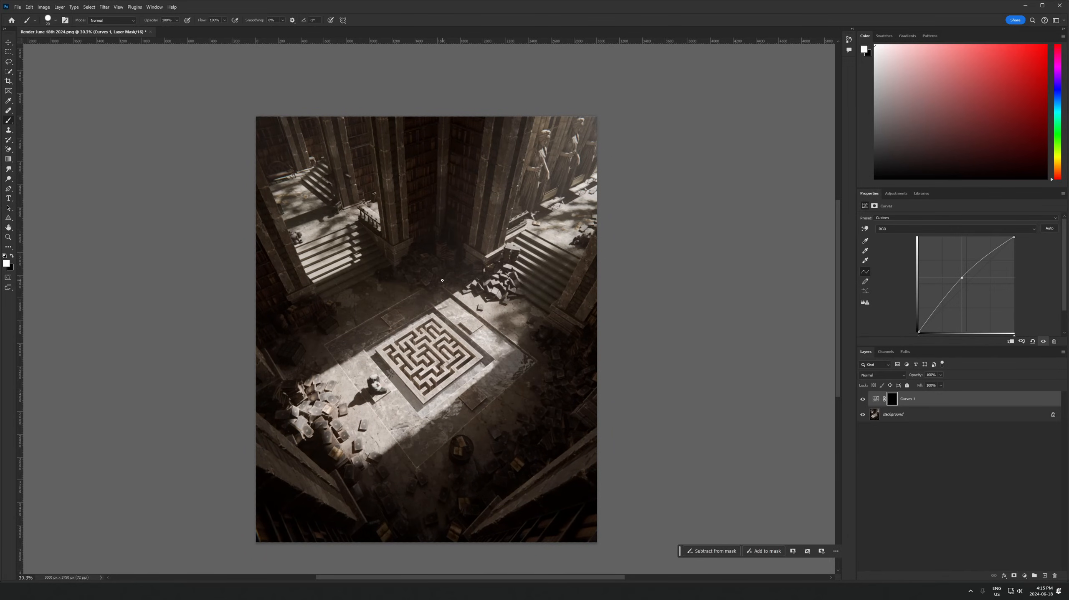
key(bracketright)
key(bracketright)
key(bracketright)
key(bracketright)
key(bracketright)
key(bracketright)
key(bracketright)
key(bracketright)
key(bracketright)
key(bracketright)
key(bracketright)
key(bracketright)
key(bracketright)
key(bracketright)
key(bracketright)
key(bracketright)
key(bracketright)
key(bracketright)
key(p)
key(b)
key(bracketright)
key(bracketright)
key(ctrl+minus)
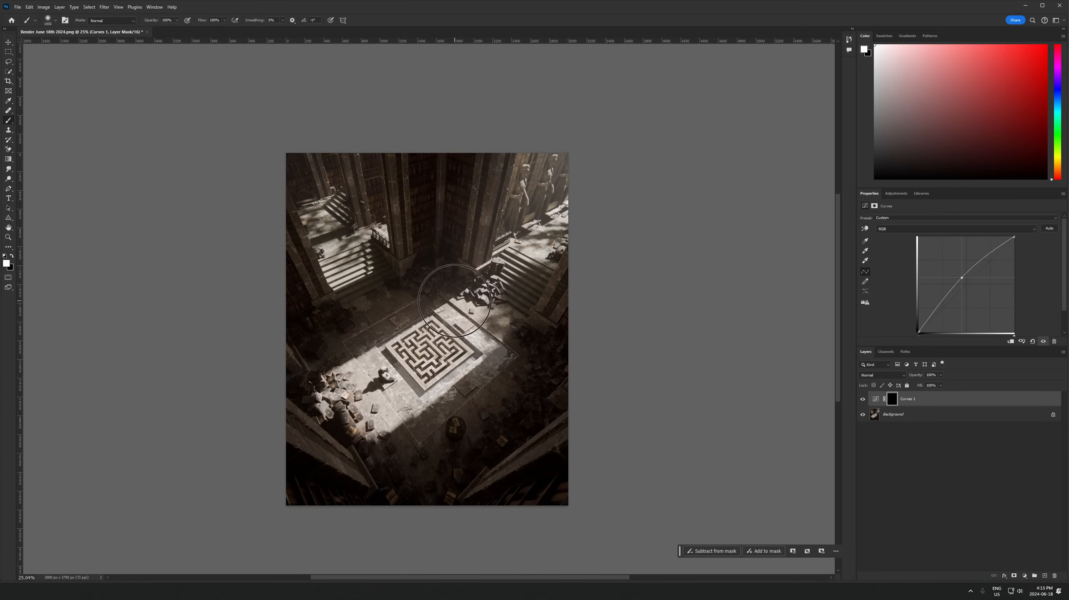
key(bracketright)
key(bracketright)
key(bracketright)
Paint white on the mask behind the maze and around the small figure, and pull the curve's midpoint back to near the diagonal
click(428, 295)
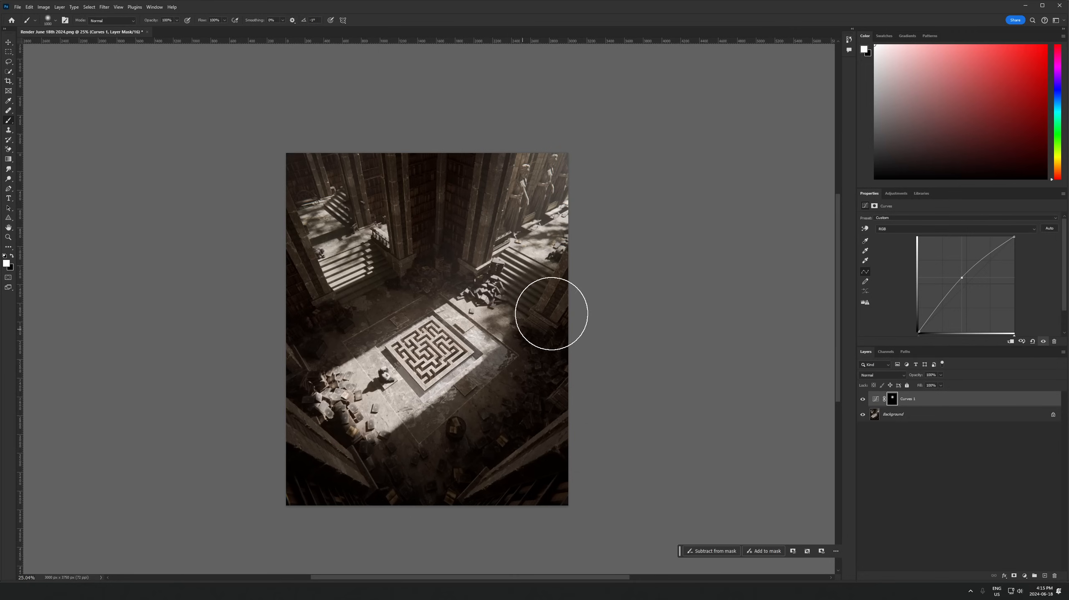
drag(383, 373, 379, 422)
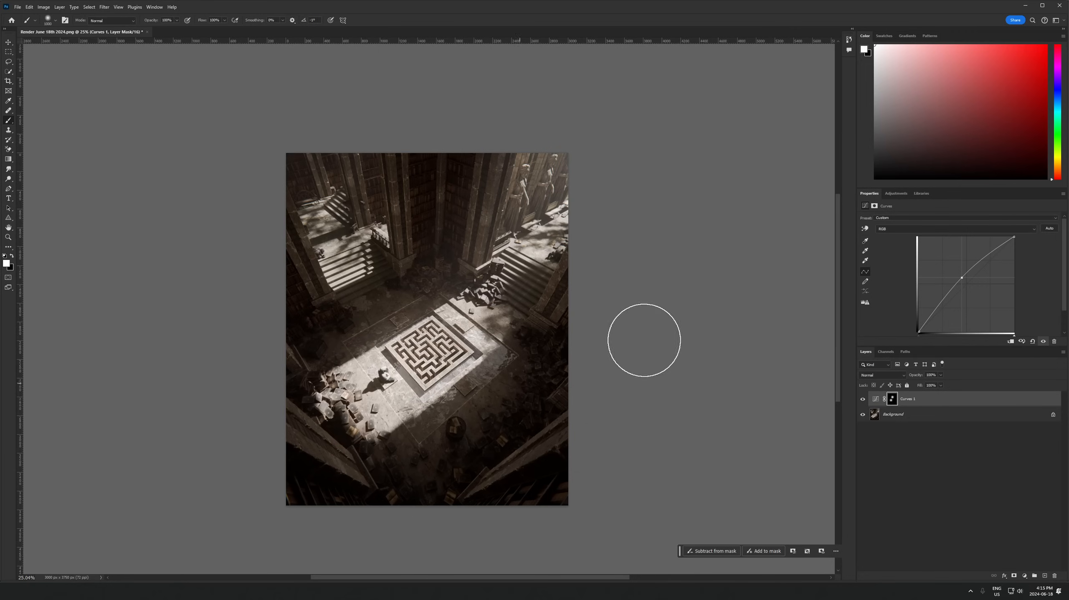
drag(961, 278, 965, 283)
Add a second Curves adjustment layer, pull its midtones down to darken the image, and invert its mask to black
click(1024, 576)
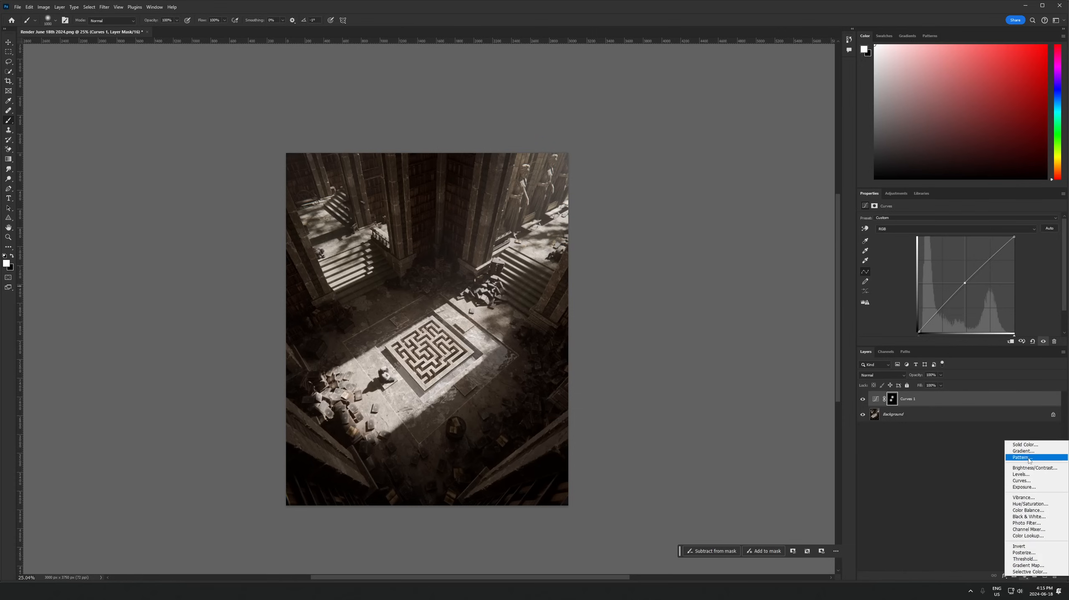
click(1022, 483)
drag(970, 282, 970, 299)
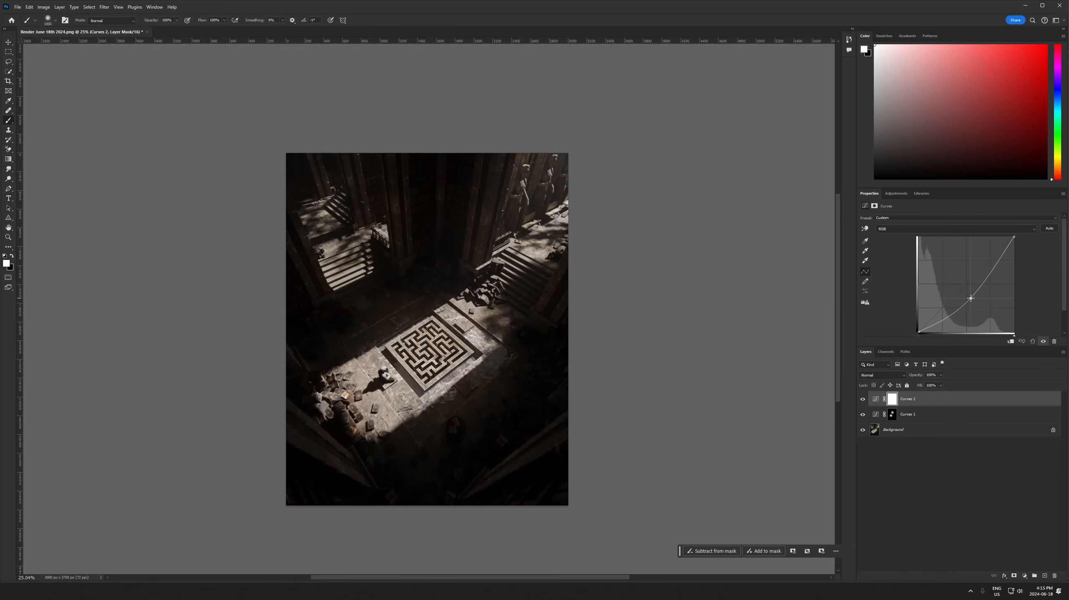
key(ctrl+i)
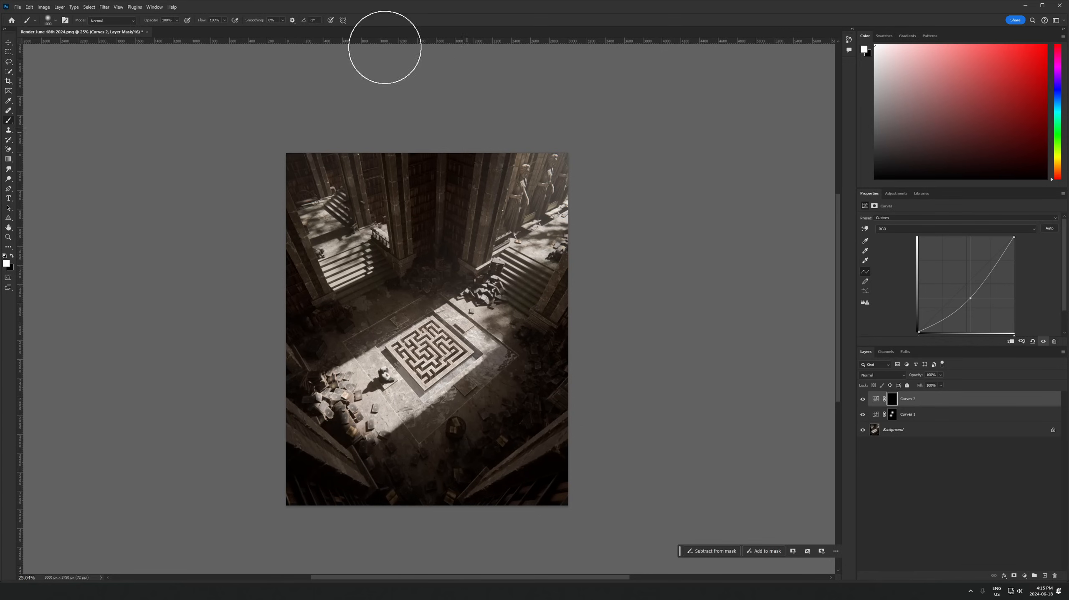
Lower the brush flow to 20%, enlarge the brush, and paint the darkening mask over the upper-left alcove and staircase
drag(204, 21, 173, 22)
key(bracketright)
key(bracketright)
key(bracketright)
key(bracketright)
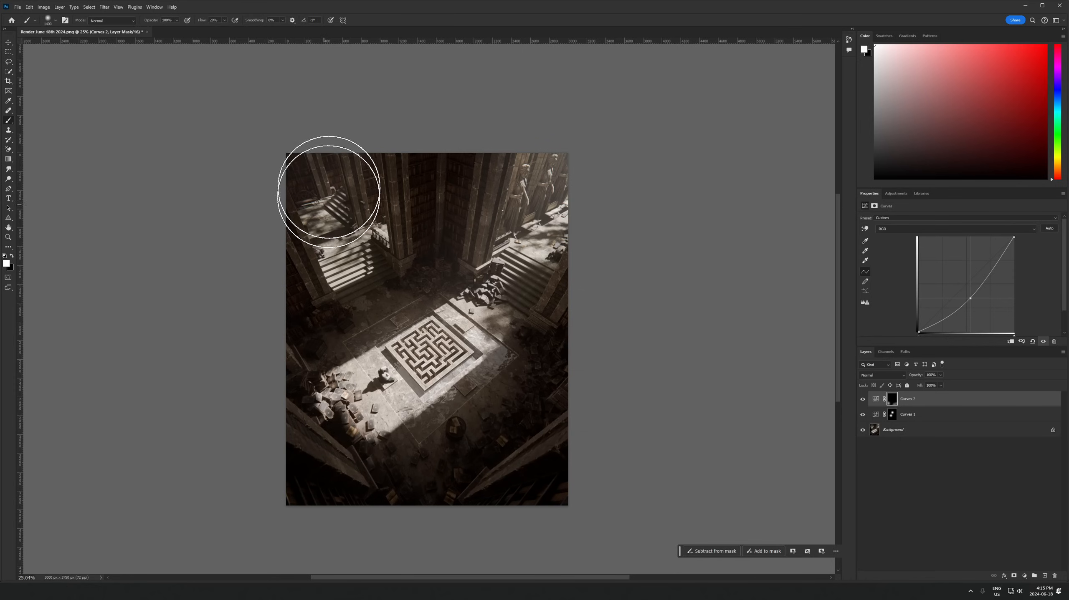
drag(330, 188, 325, 206)
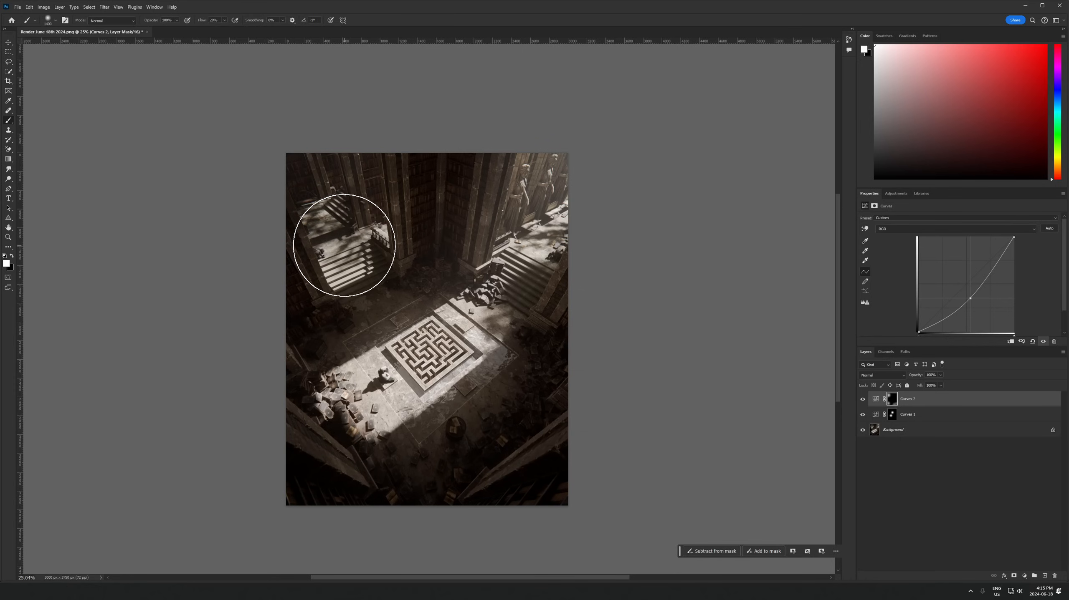
alt+scroll(331, 240, up, 3)
alt+scroll(340, 217, up, 4)
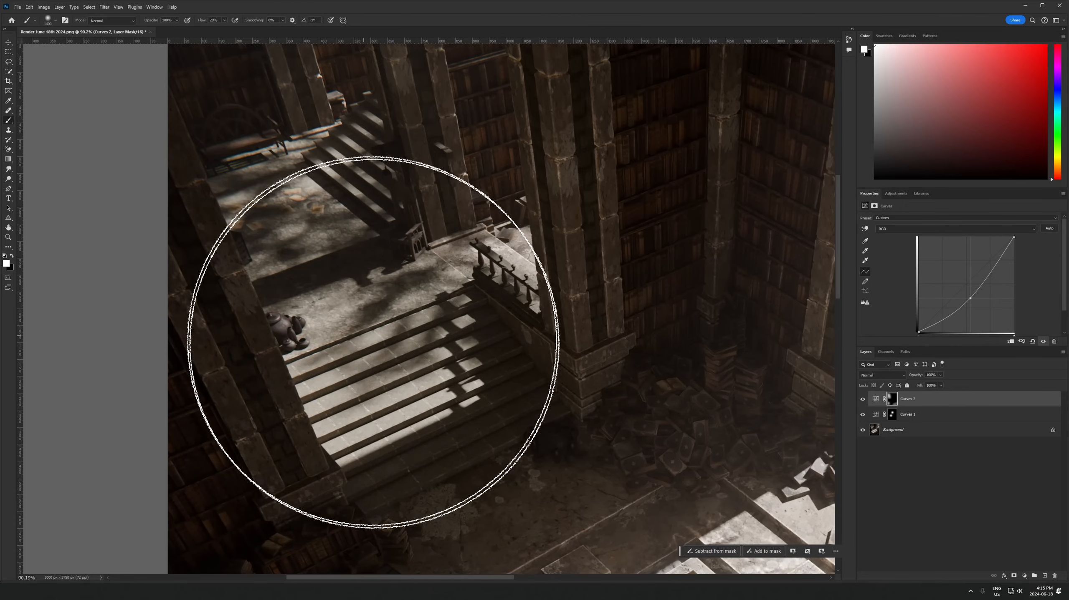
alt+scroll(374, 349, down, 1)
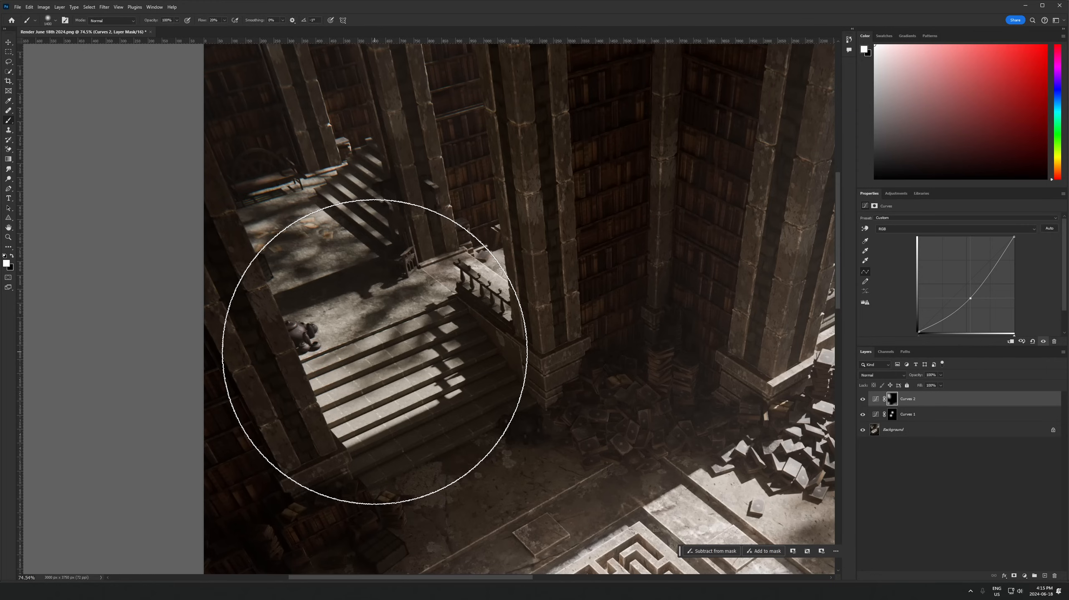
Paint the darkening mask over more of the shadowed bookcase walls and outer areas, and check the whole image
alt+scroll(377, 297, down, 2)
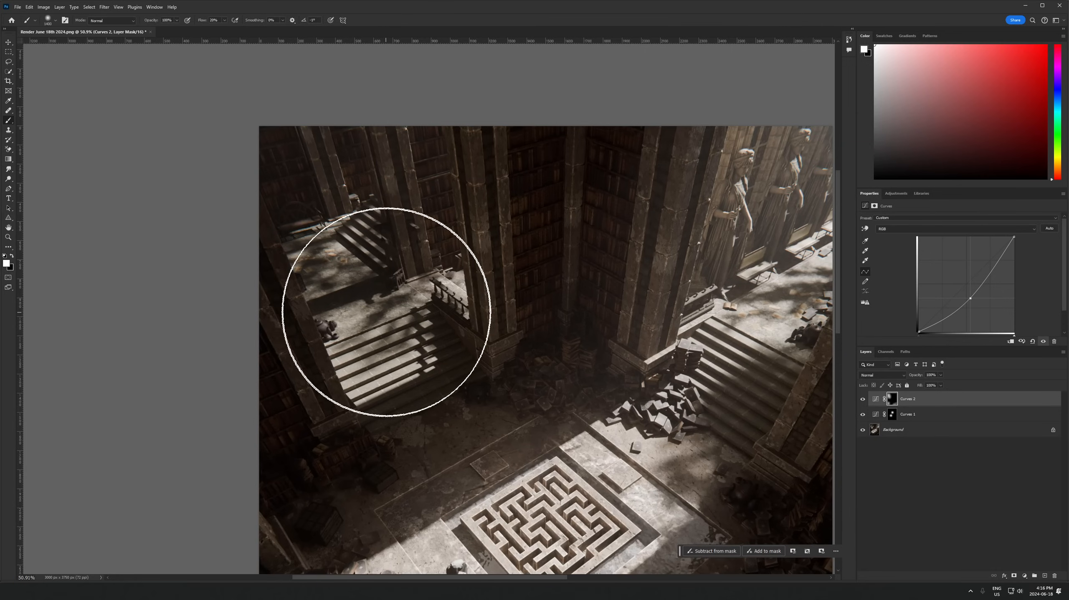
alt+scroll(420, 290, down, 1)
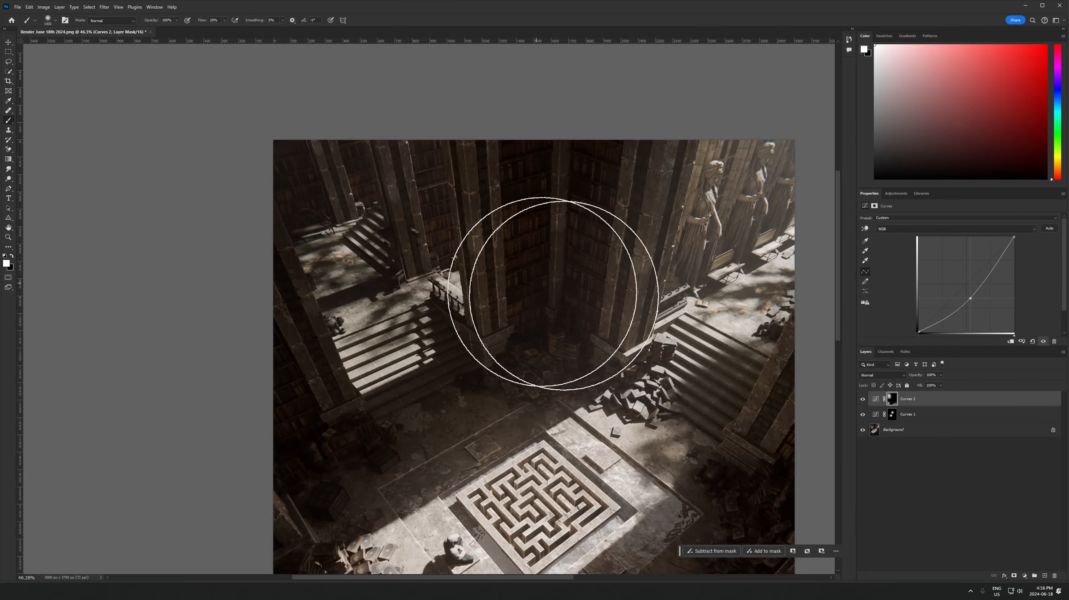
alt+scroll(681, 323, down, 3)
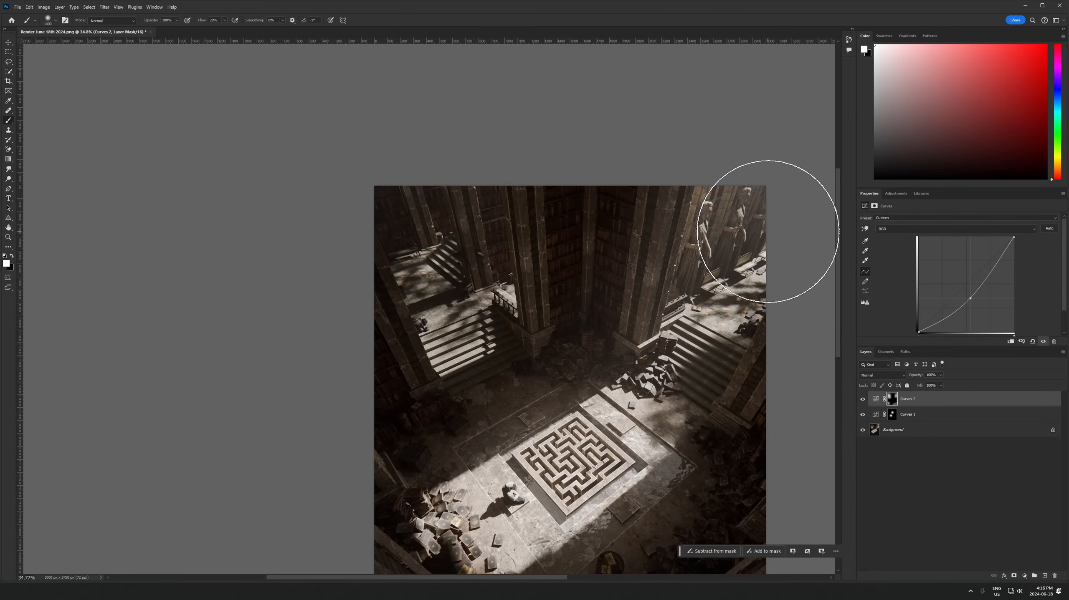
alt+scroll(715, 400, down, 1)
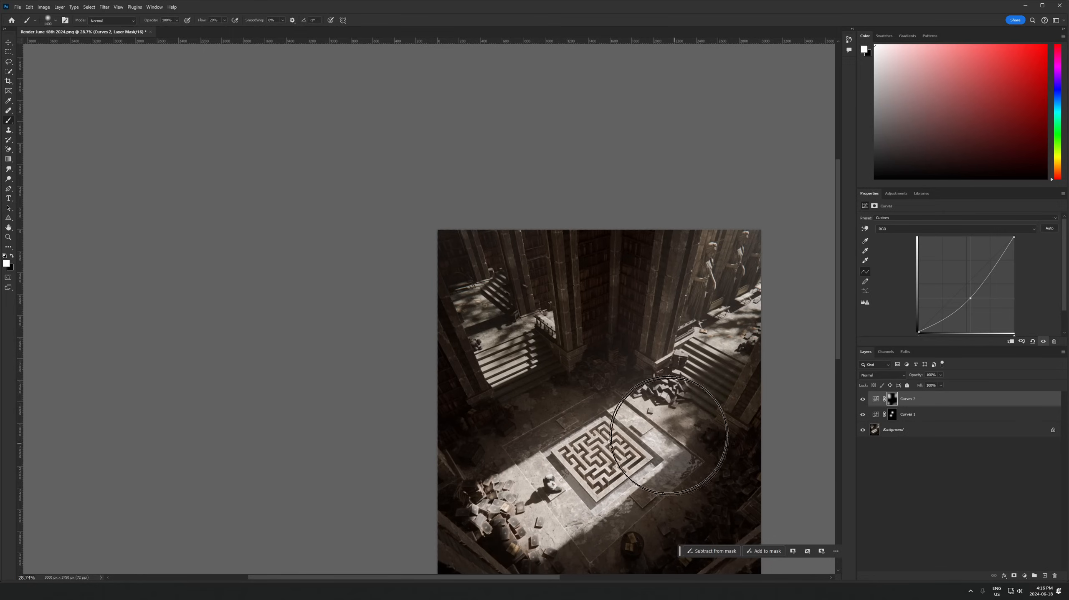
alt+scroll(665, 412, down, 2)
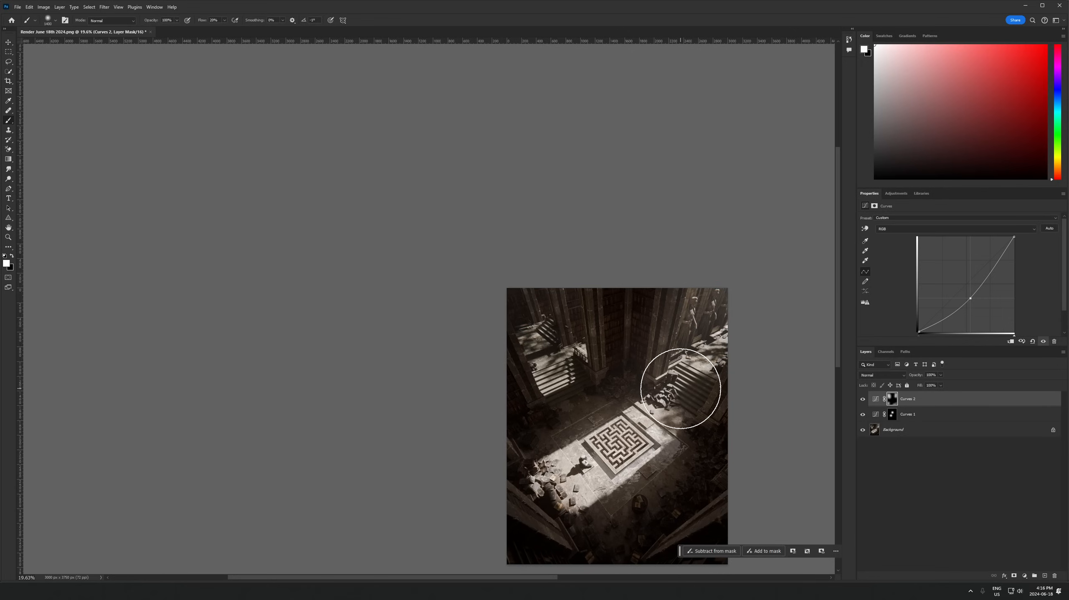
alt+scroll(654, 460, down, 3)
alt+scroll(604, 405, up, 4)
key(space)
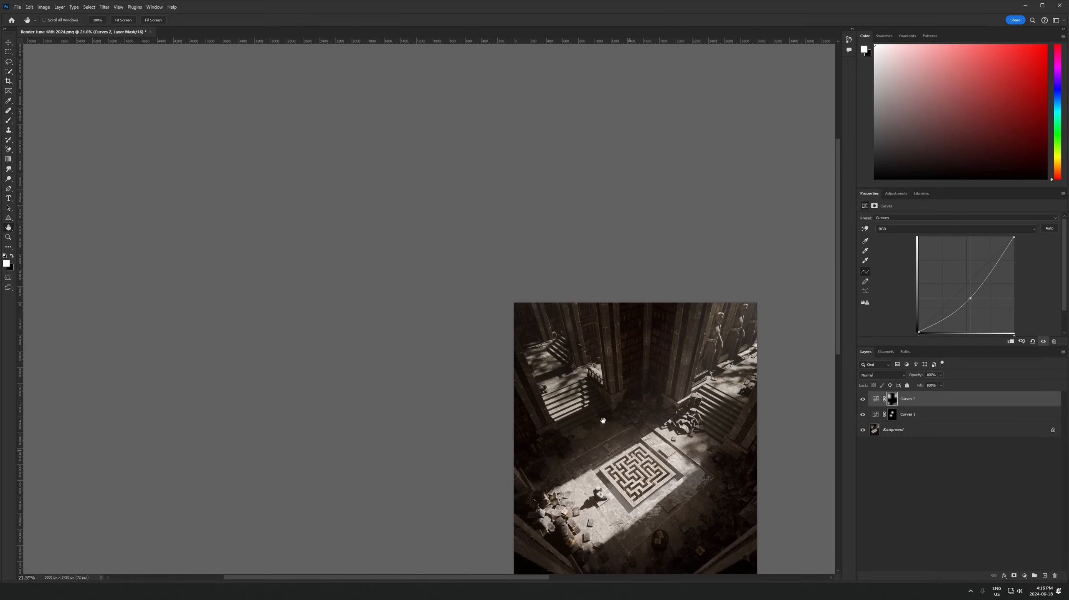
drag(602, 422, 471, 306)
alt+scroll(470, 306, up, 2)
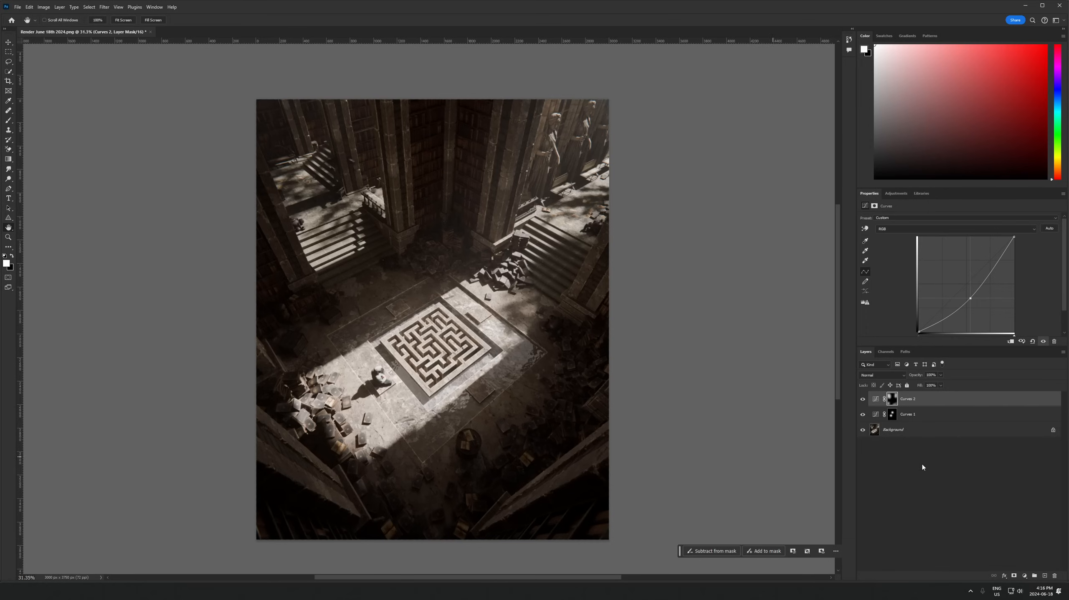
Switch to File Explorer and open the Final Pack folder inside Particles Pack 2.0 in the Photos folder
key(alt+Tab)
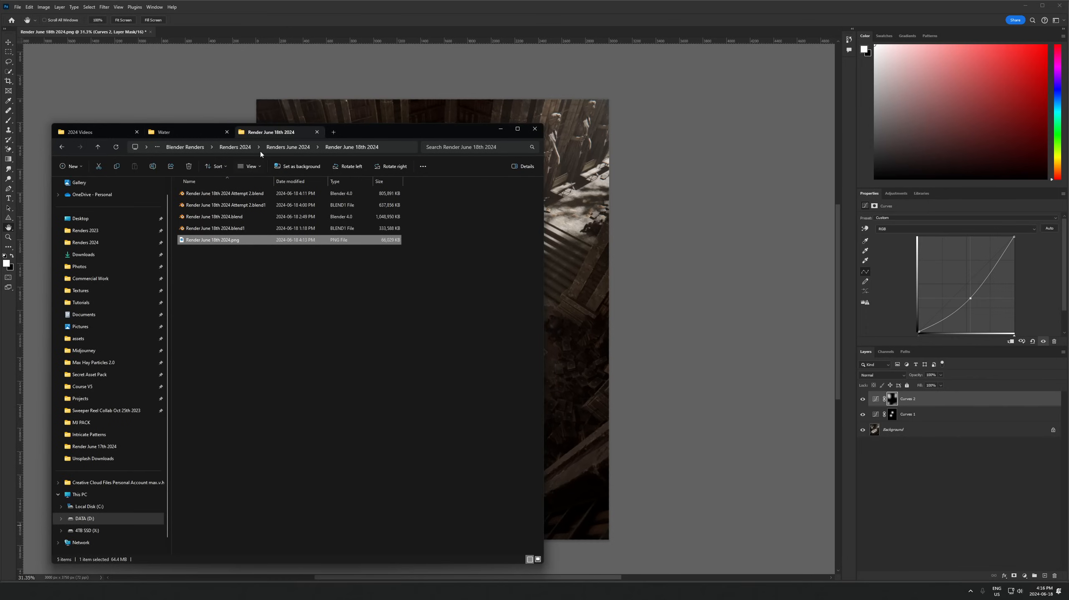
click(334, 132)
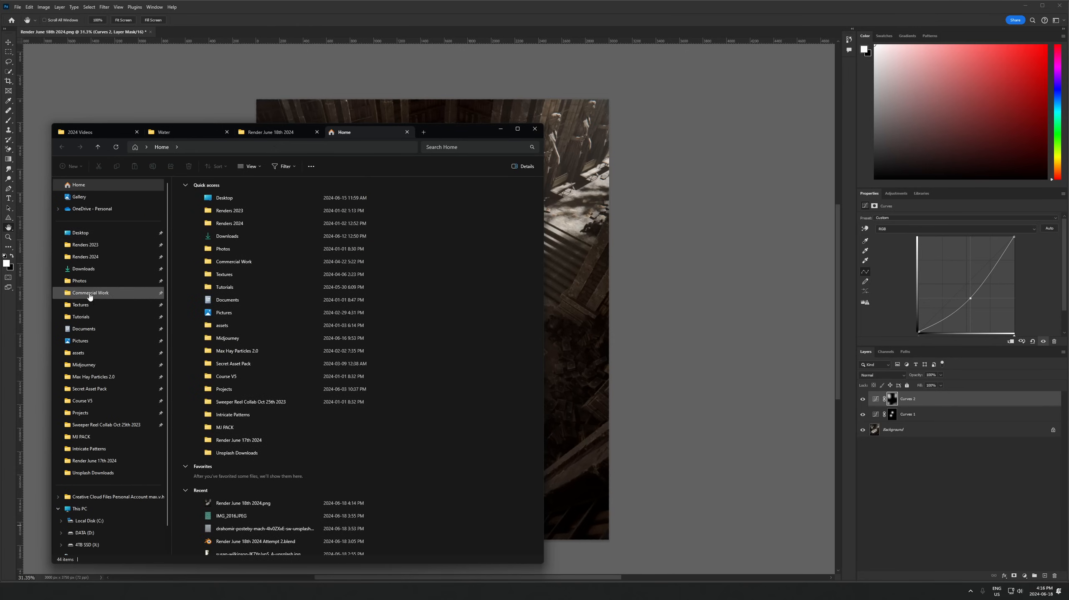
click(80, 281)
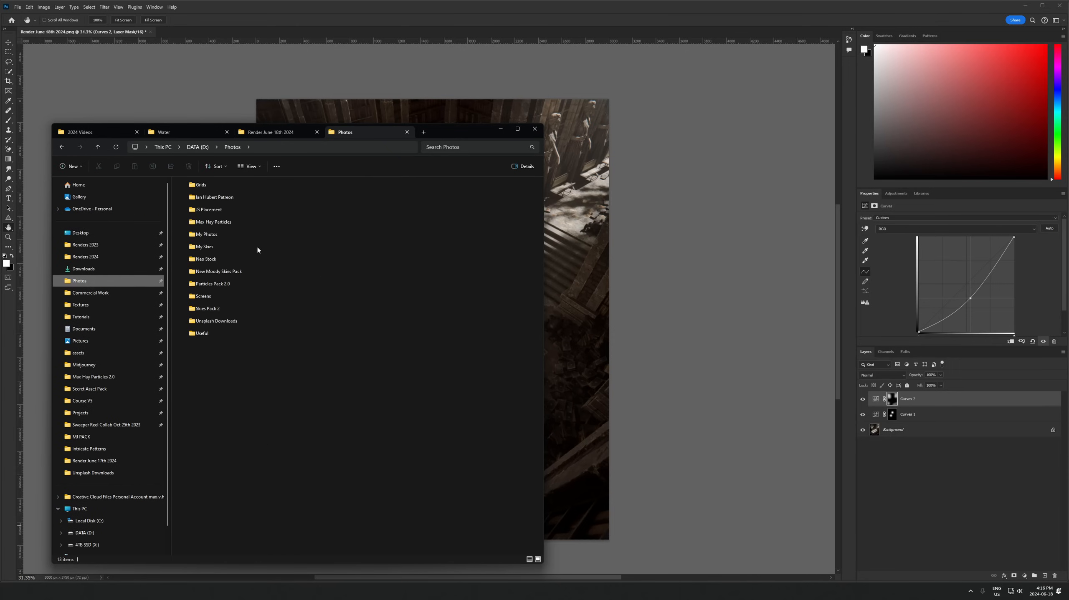
double_click(208, 334)
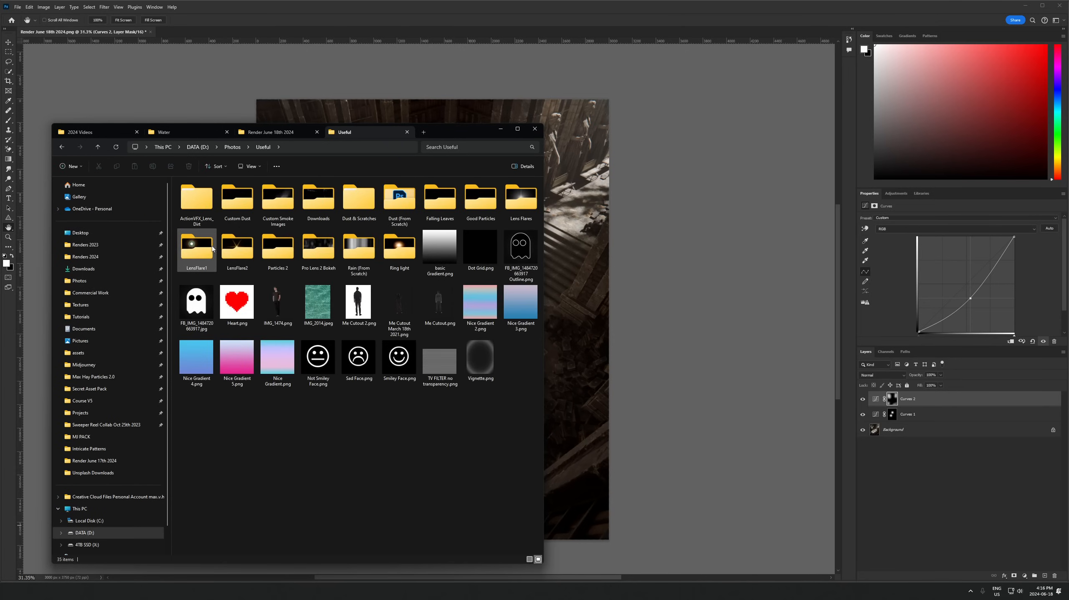
click(233, 146)
double_click(219, 285)
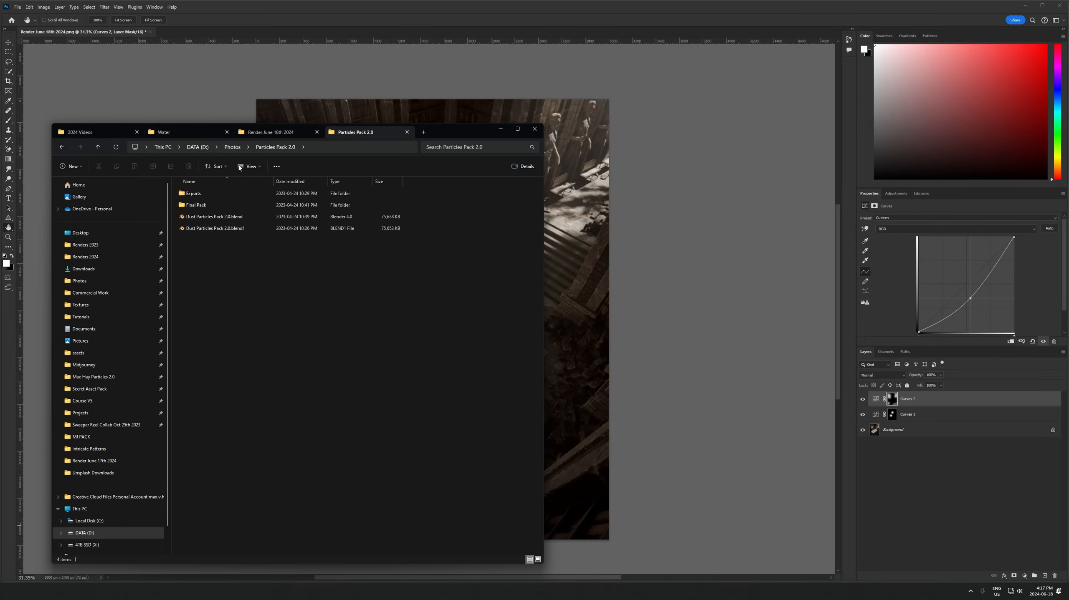
double_click(204, 203)
double_click(212, 197)
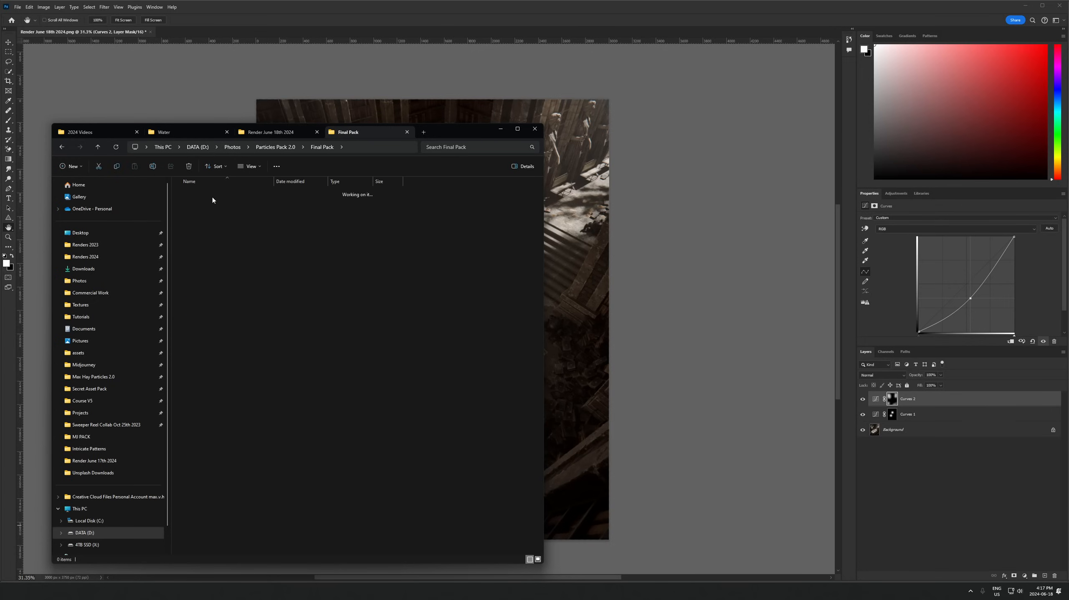
Place a dust particle image from the Final Pack folder over the full render and set its blend mode to Screen
click(587, 429)
drag(587, 429, 587, 430)
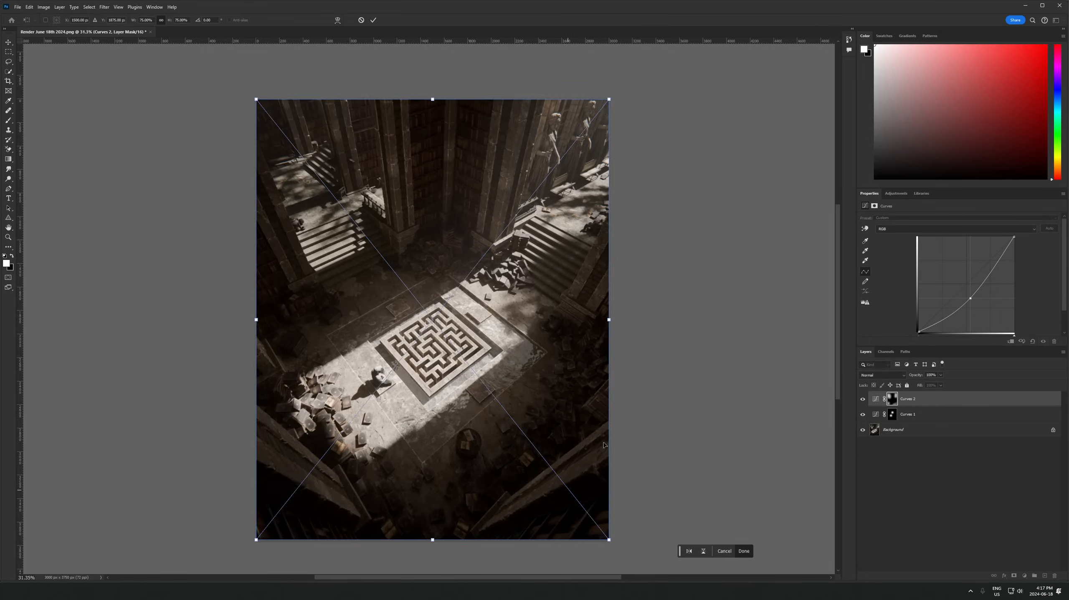
key(Return)
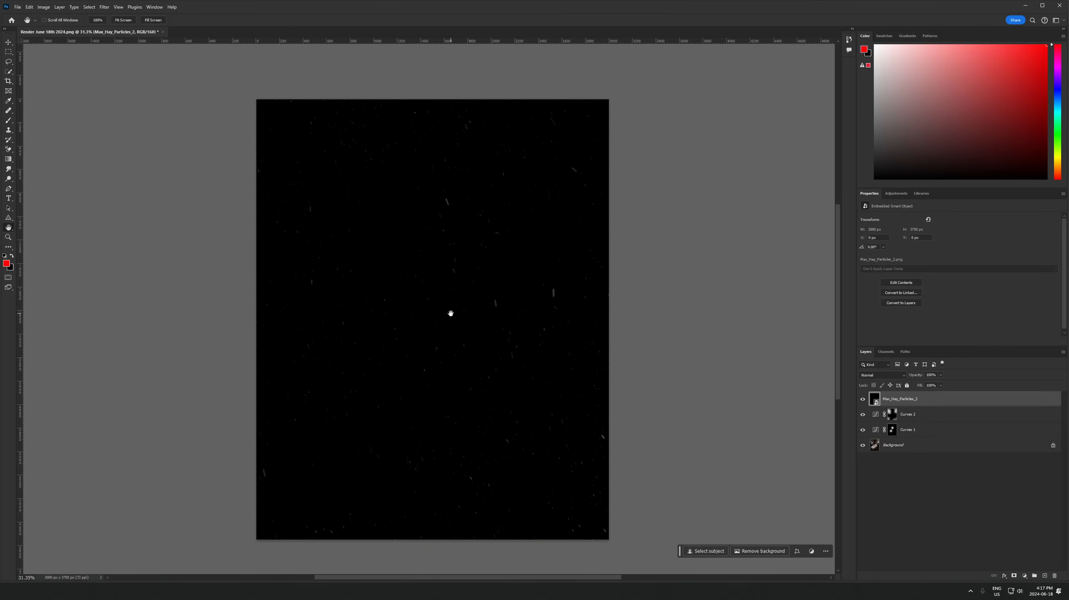
click(865, 375)
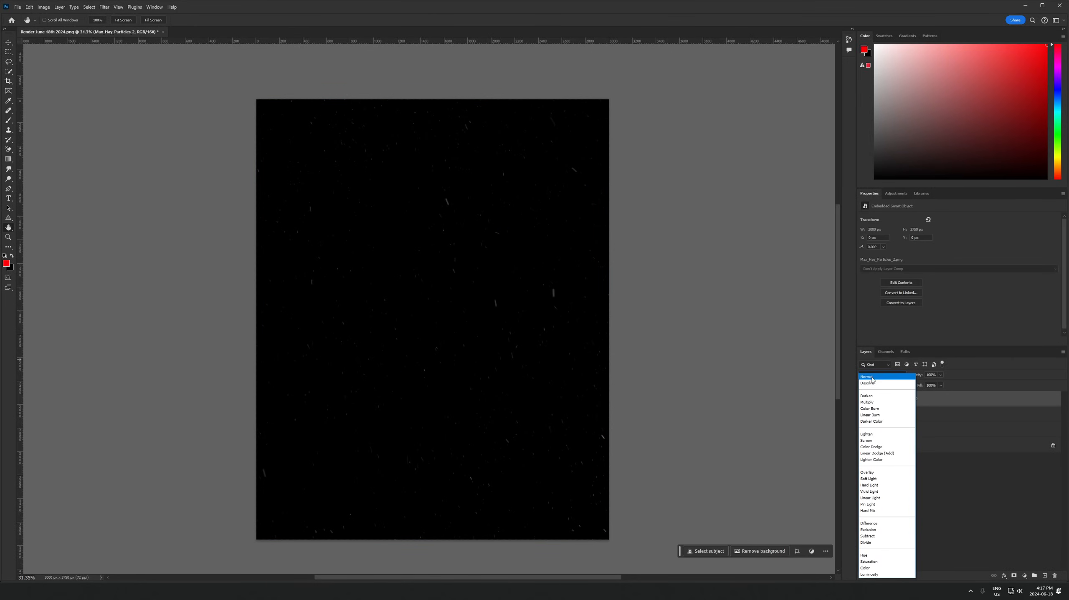
click(871, 441)
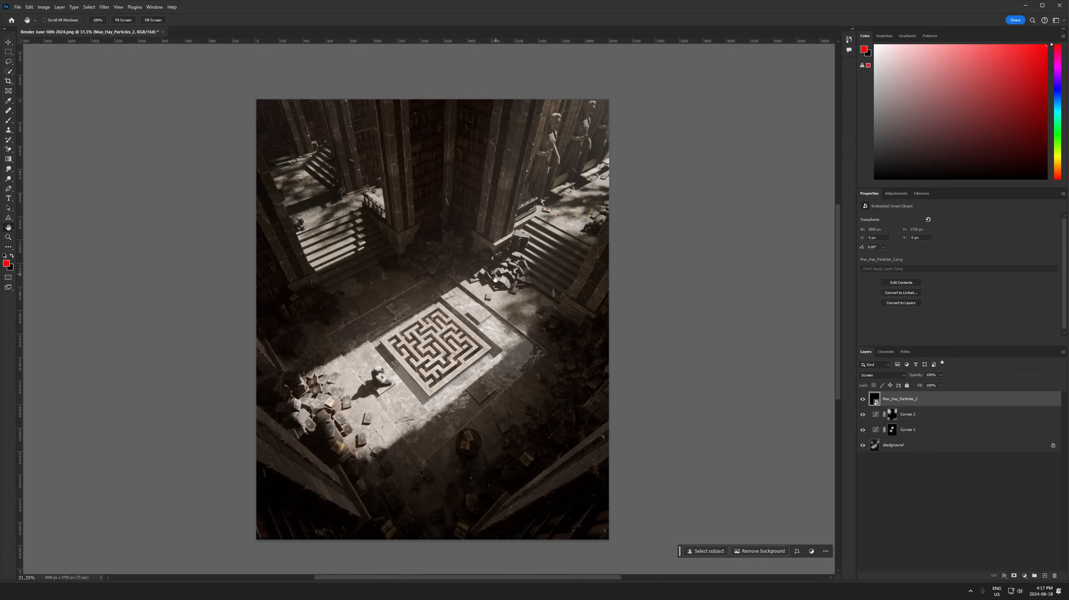
Add a layer mask to the particle layer and paint black with the soft brush to hide particles in unwanted areas
click(1014, 576)
key(b)
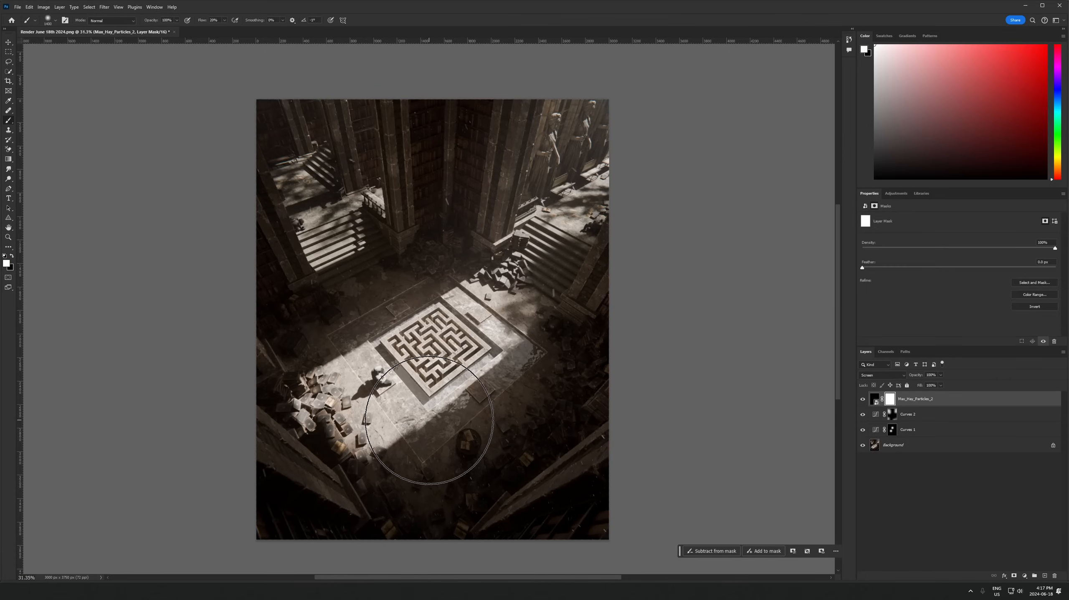
key(x)
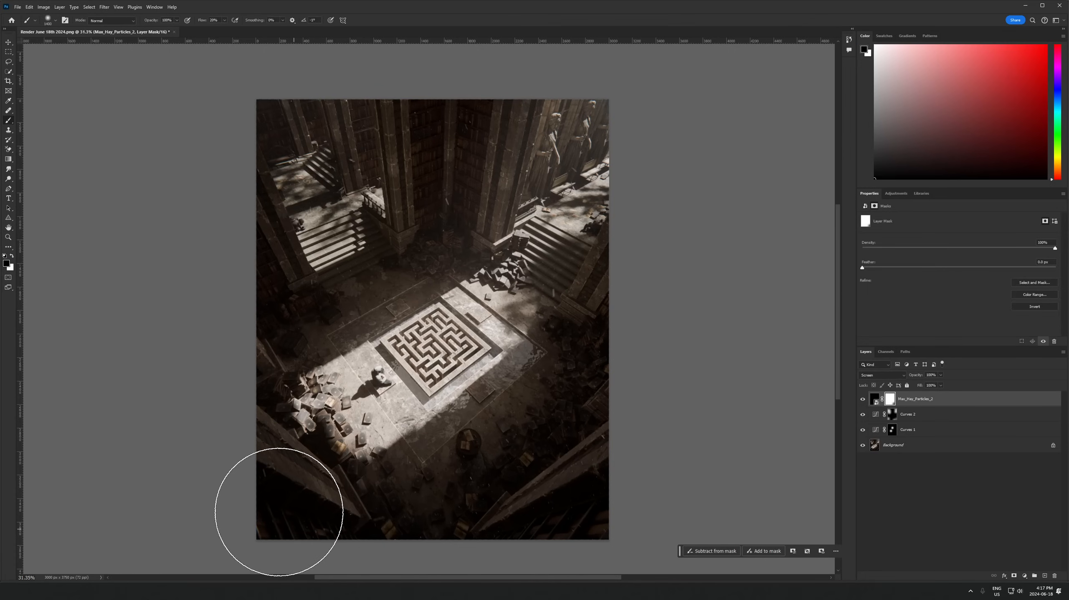
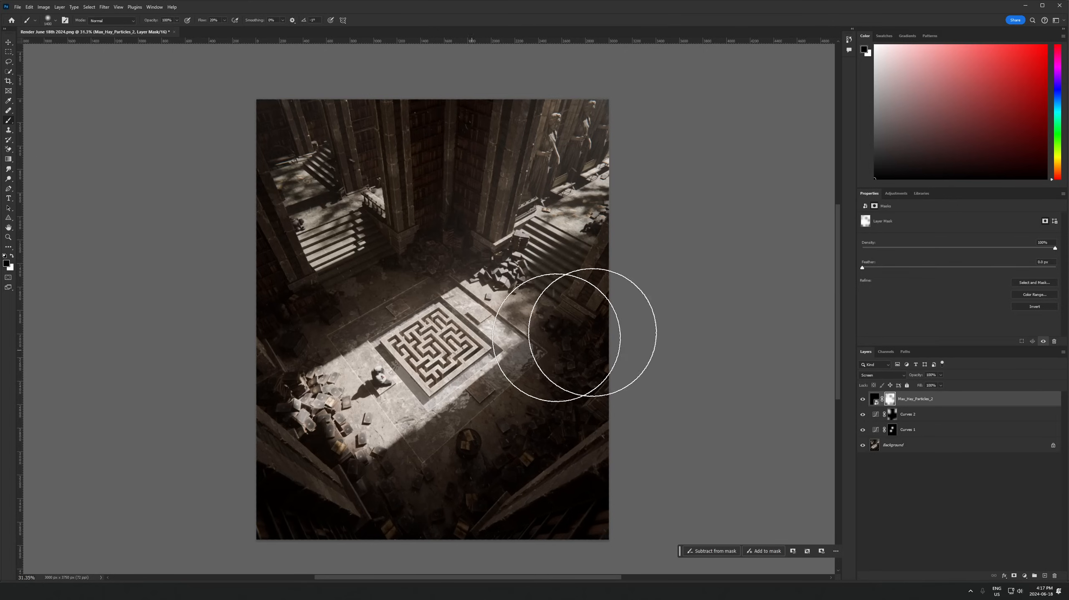
Reduce the particle layer's fill to 79%
mouse_move(920, 385)
mouse_down()
mouse_move(889, 389)
mouse_move(929, 388)
mouse_up()
alt+scroll(442, 411, up, 2)
alt+scroll(534, 359, down, 2)
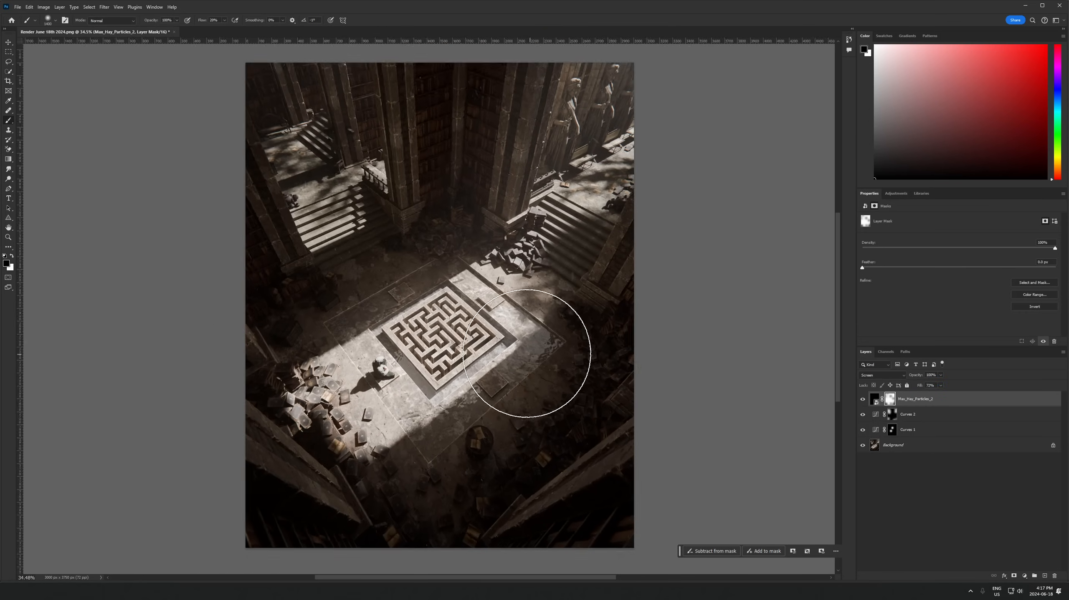
alt+scroll(500, 309, up, 1)
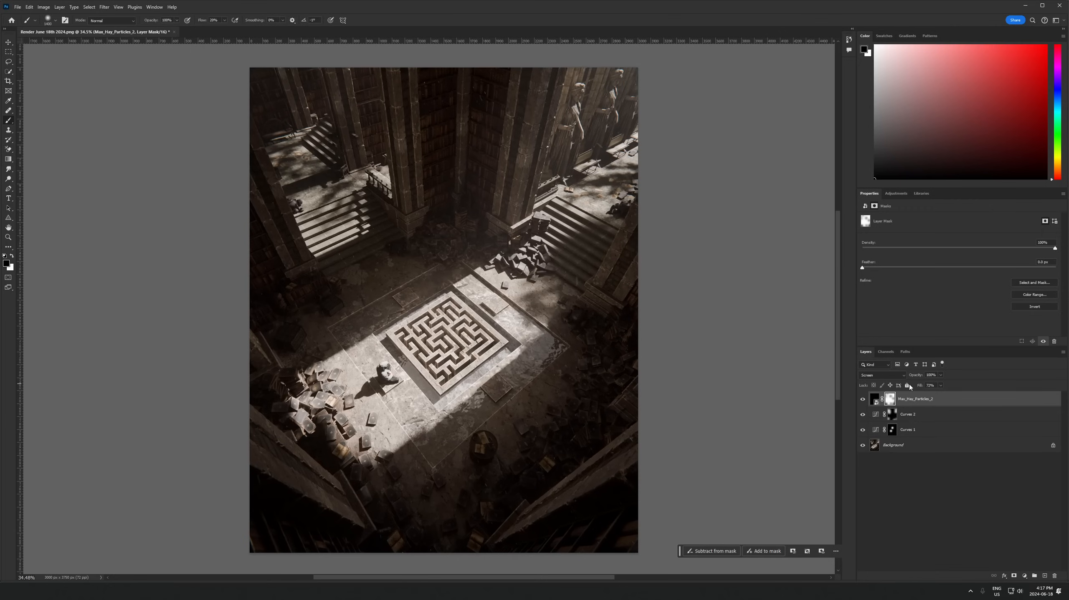
drag(921, 387, 924, 388)
Duplicate all the layers from the particles down to the background and merge the copies into one layer
shift+click(918, 446)
key(ctrl+j)
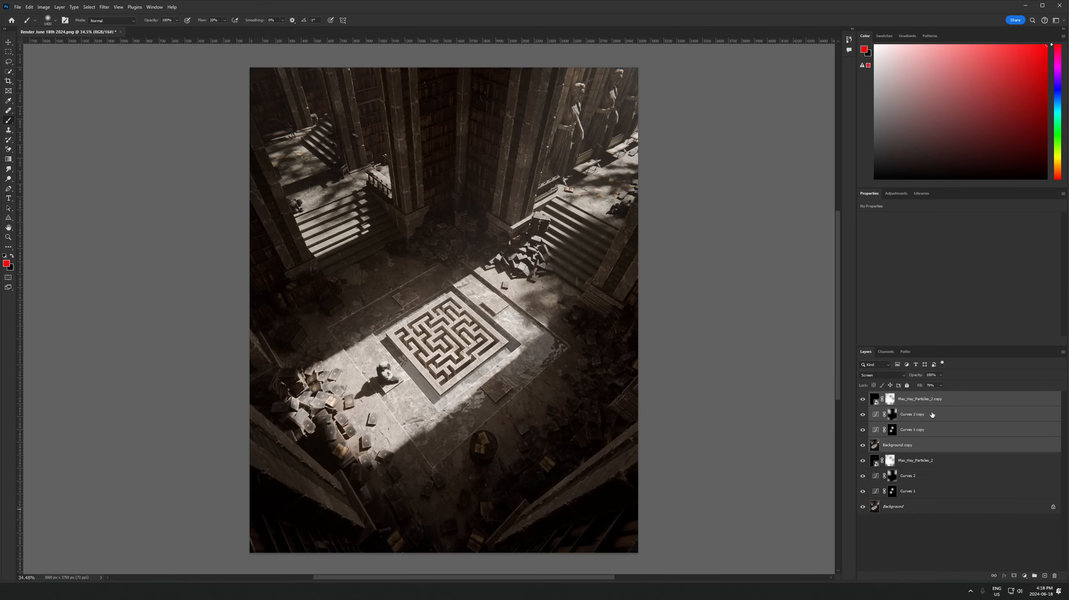
right_click(932, 415)
click(955, 315)
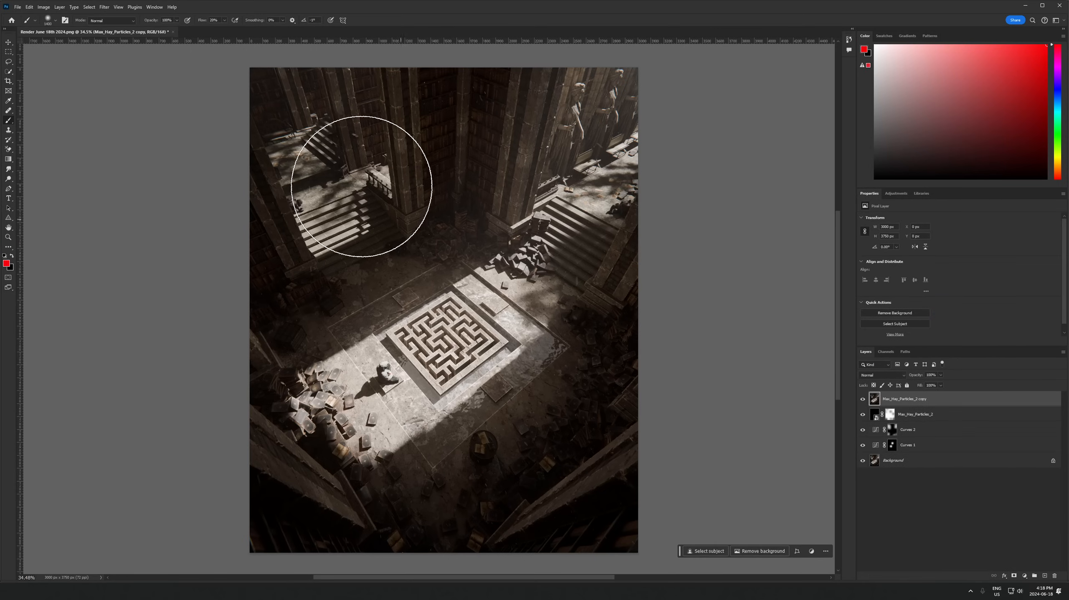
Convert the merged layer for smart filters and open the Camera Raw Filter on it
click(104, 7)
click(122, 28)
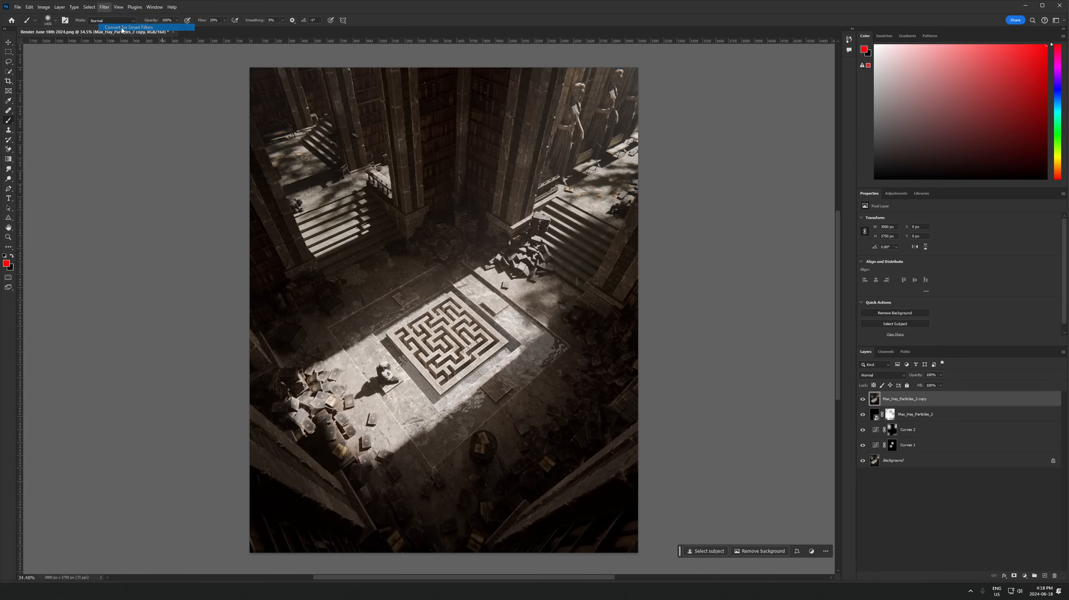
click(105, 7)
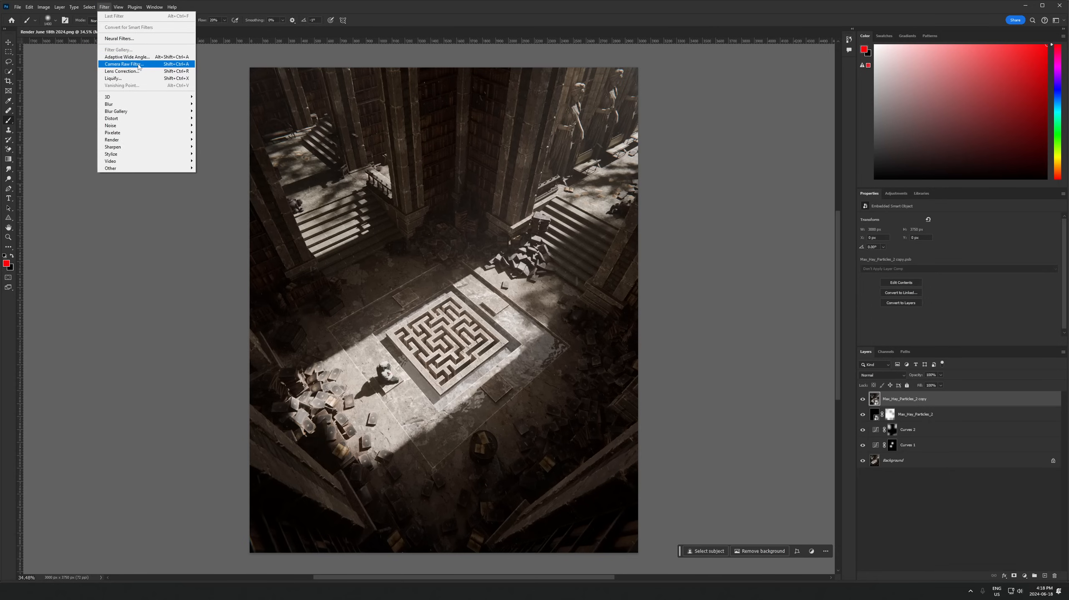
click(138, 67)
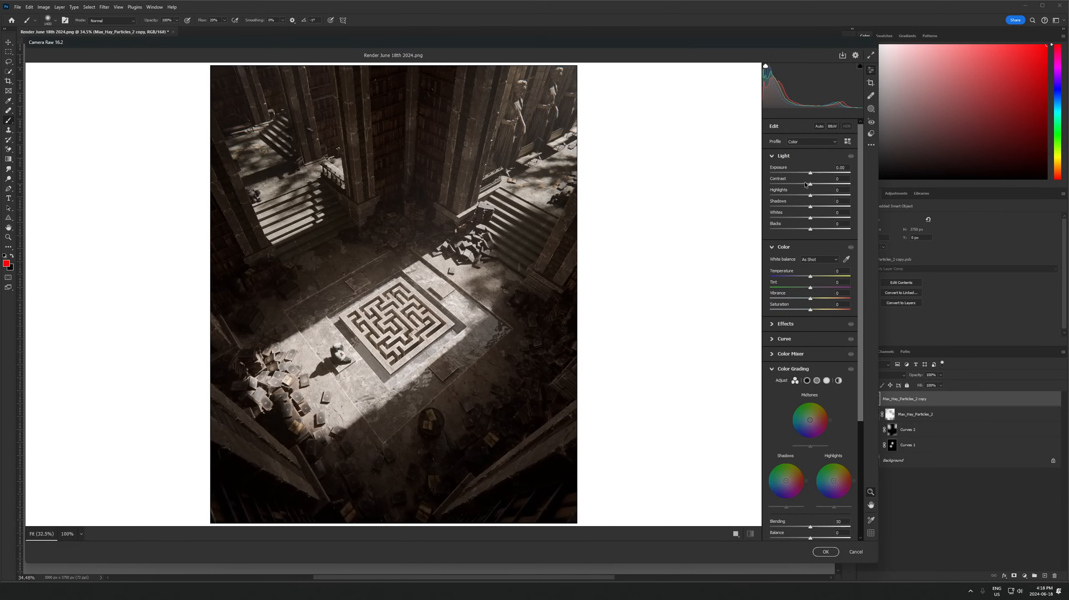
Try a higher exposure, reset it to 0, and raise Shadows to +28
drag(810, 173, 815, 173)
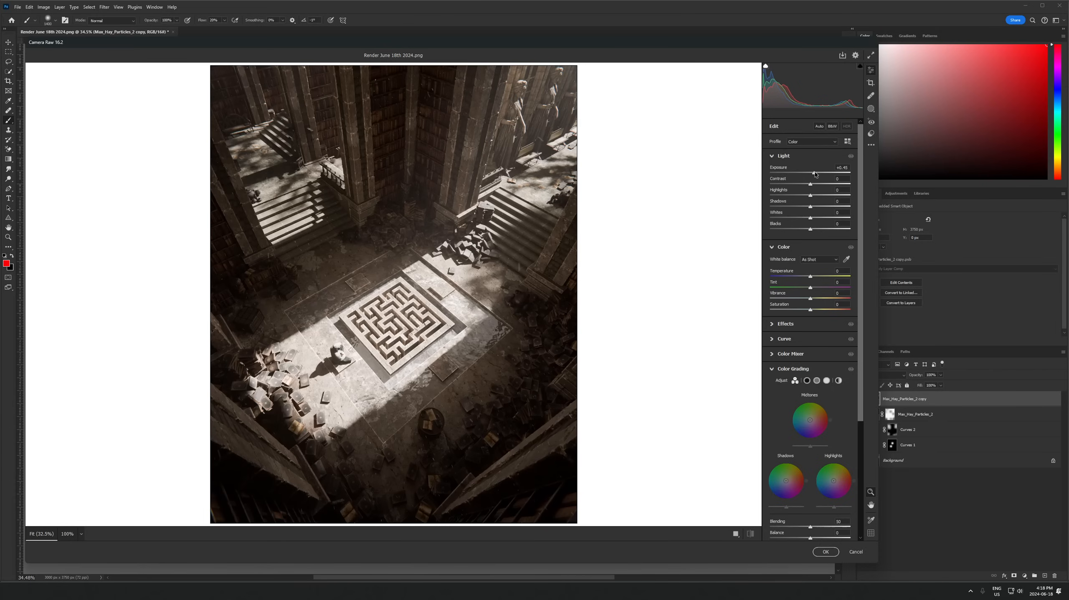
double_click(814, 173)
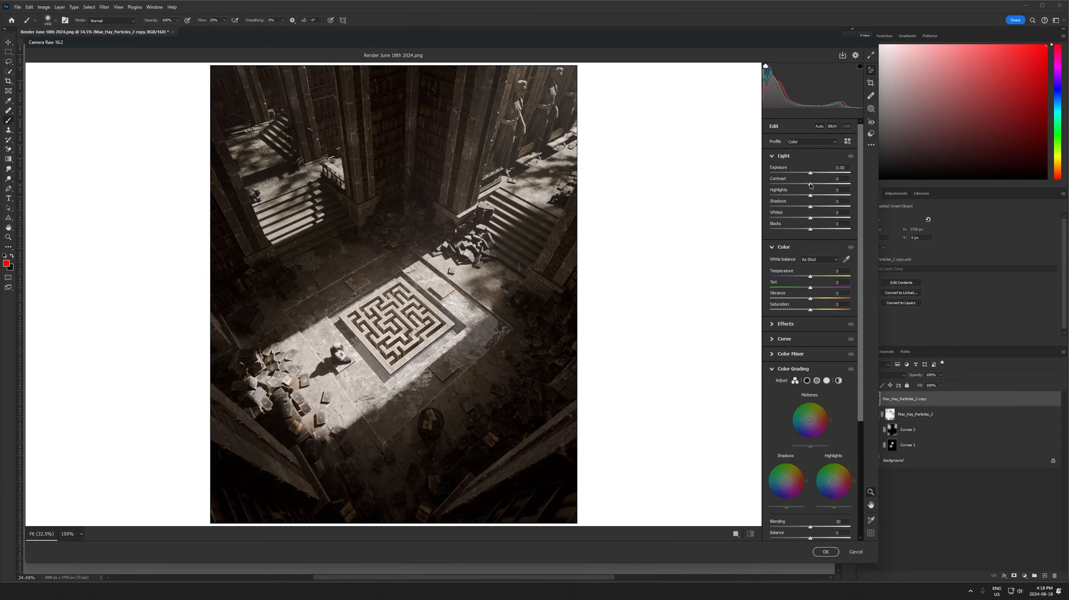
drag(811, 206, 822, 208)
Set Texture to +6 and Clarity to +25 in the filter's effects settings
click(785, 323)
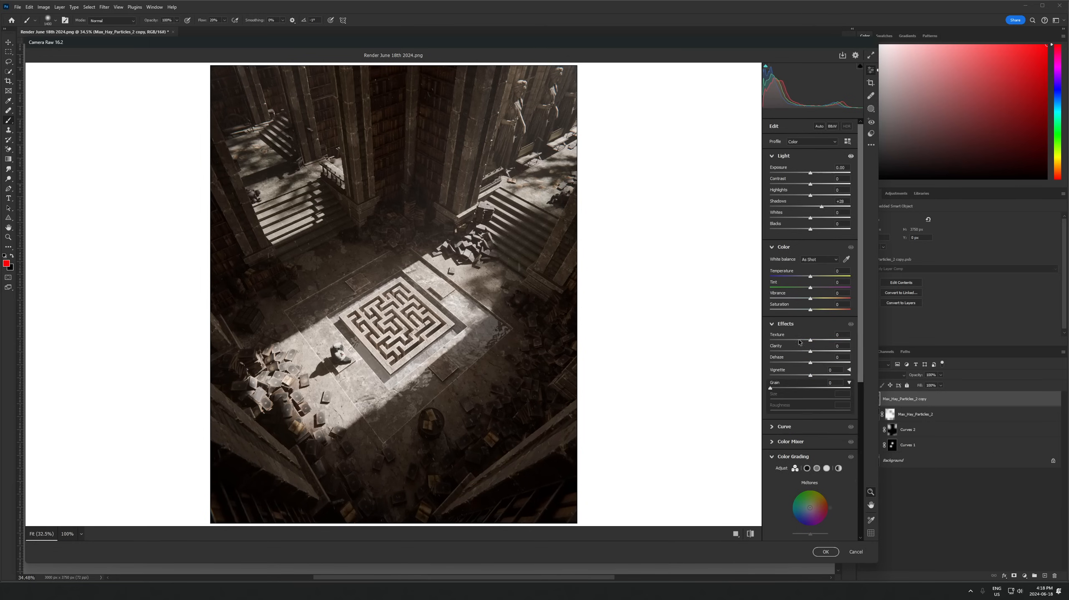
drag(810, 351, 823, 353)
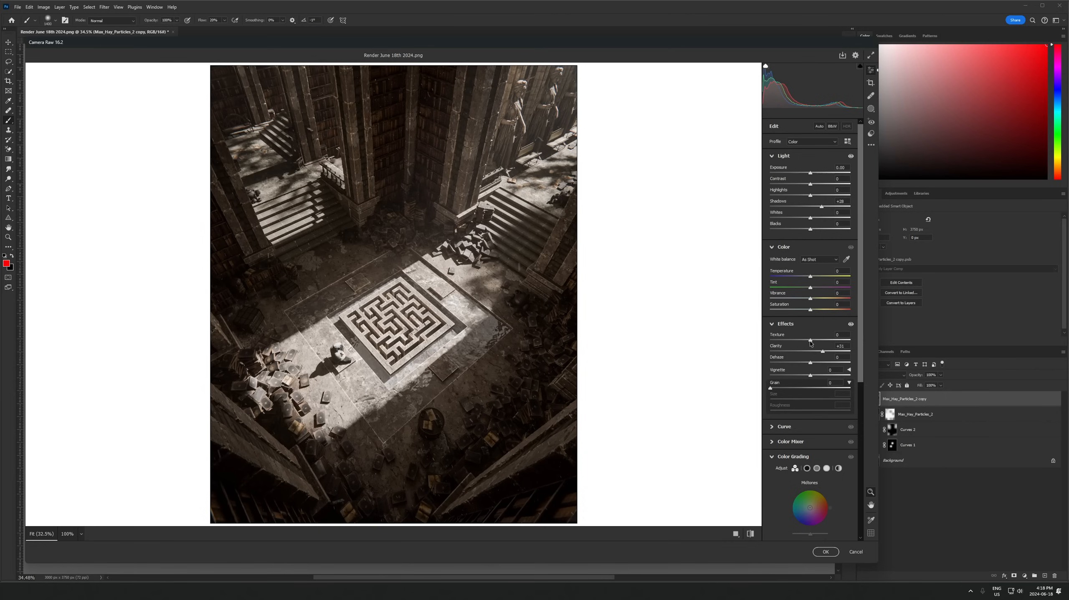
drag(811, 344, 814, 346)
drag(823, 353, 820, 351)
Set Exposure to +0.20, Shadows to +29 and Whites to +37
drag(811, 173, 813, 172)
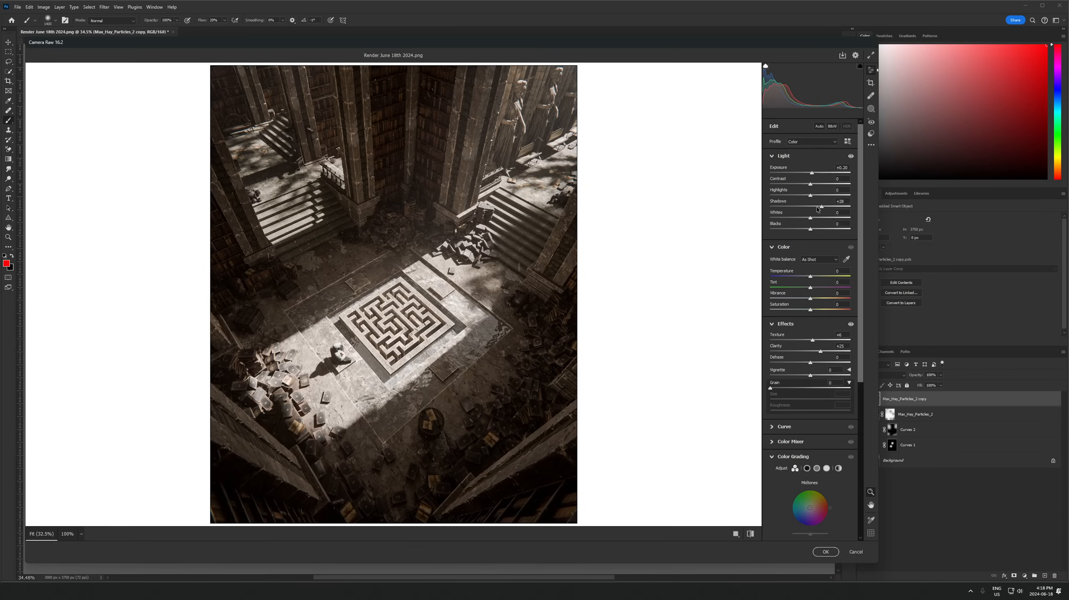
drag(821, 207, 827, 207)
mouse_move(817, 205)
mouse_down()
mouse_move(825, 205)
mouse_move(811, 219)
mouse_move(824, 219)
mouse_up()
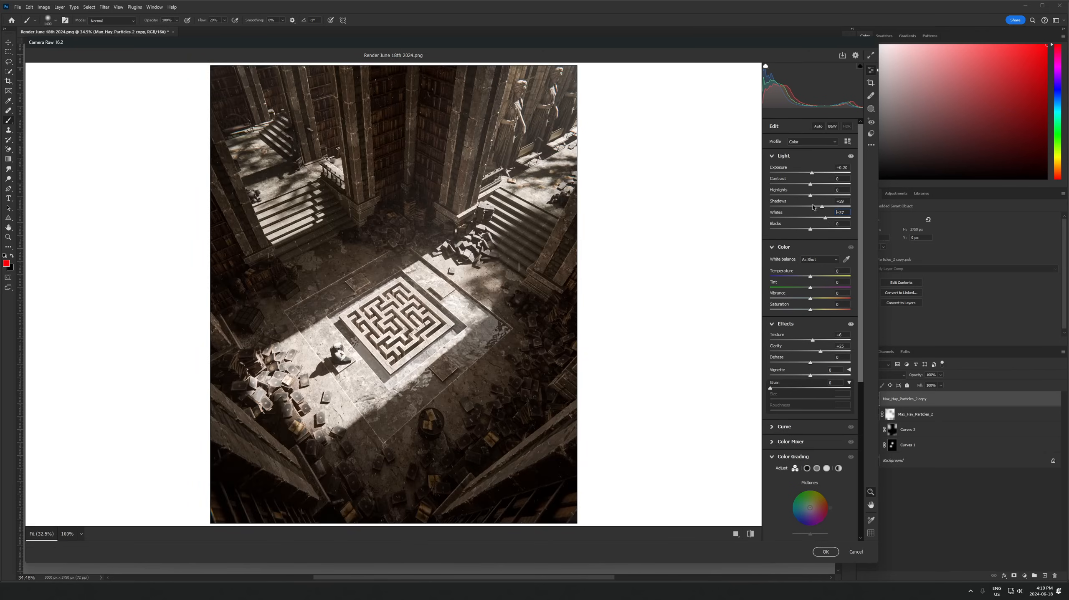
alt+drag(811, 231, 811, 231)
drag(810, 229, 811, 245)
drag(810, 230, 767, 239)
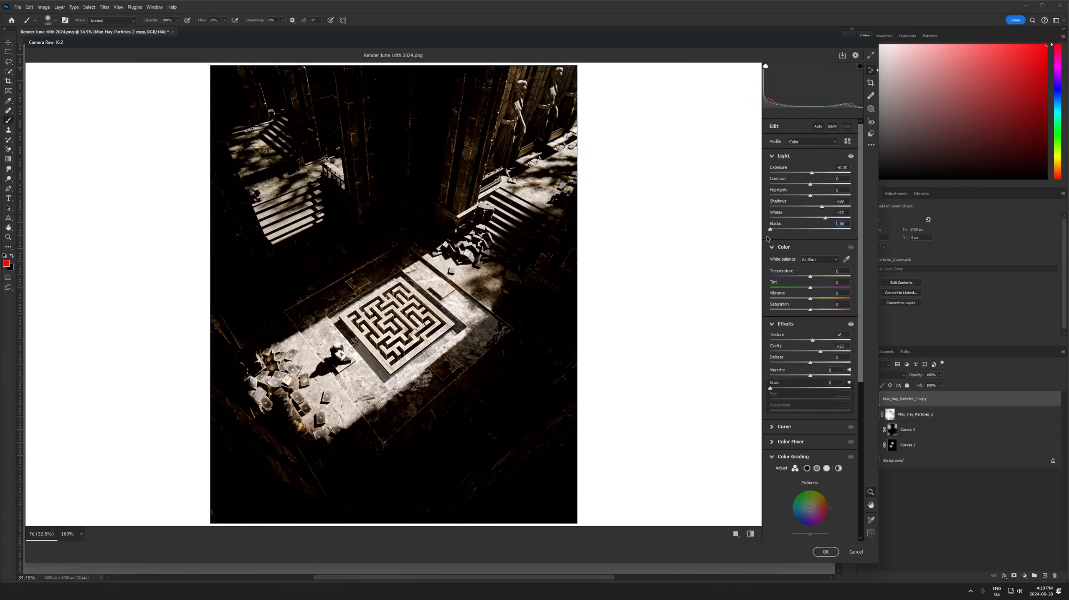
key(ctrl+z)
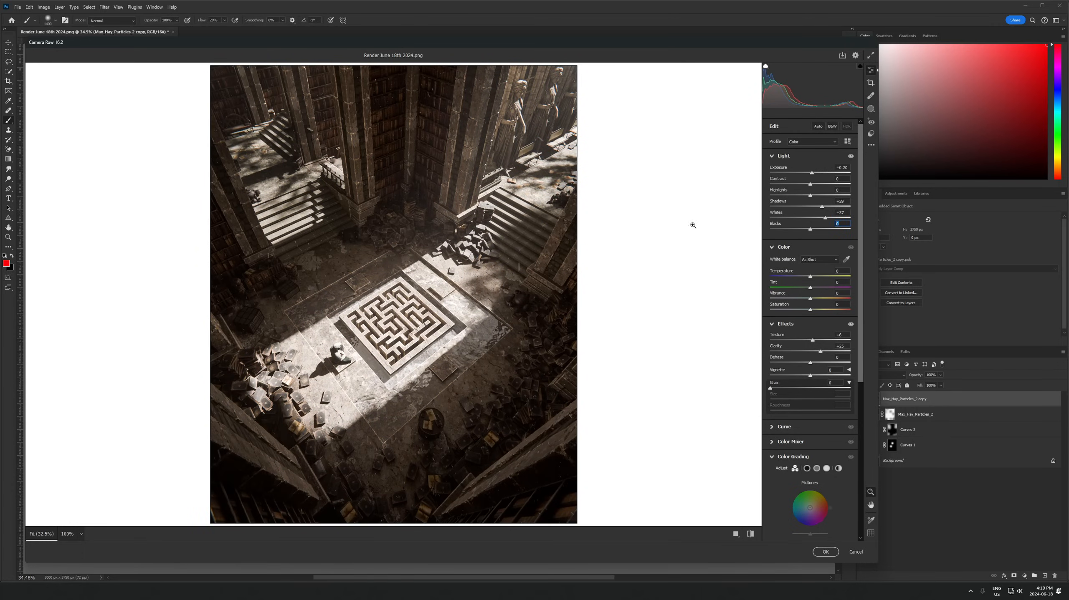
Raise the overall Saturation slightly in the Camera Raw color settings
mouse_move(811, 310)
mouse_down()
mouse_move(826, 310)
mouse_move(833, 293)
mouse_move(814, 311)
mouse_up()
double_click(823, 309)
click(784, 157)
click(783, 171)
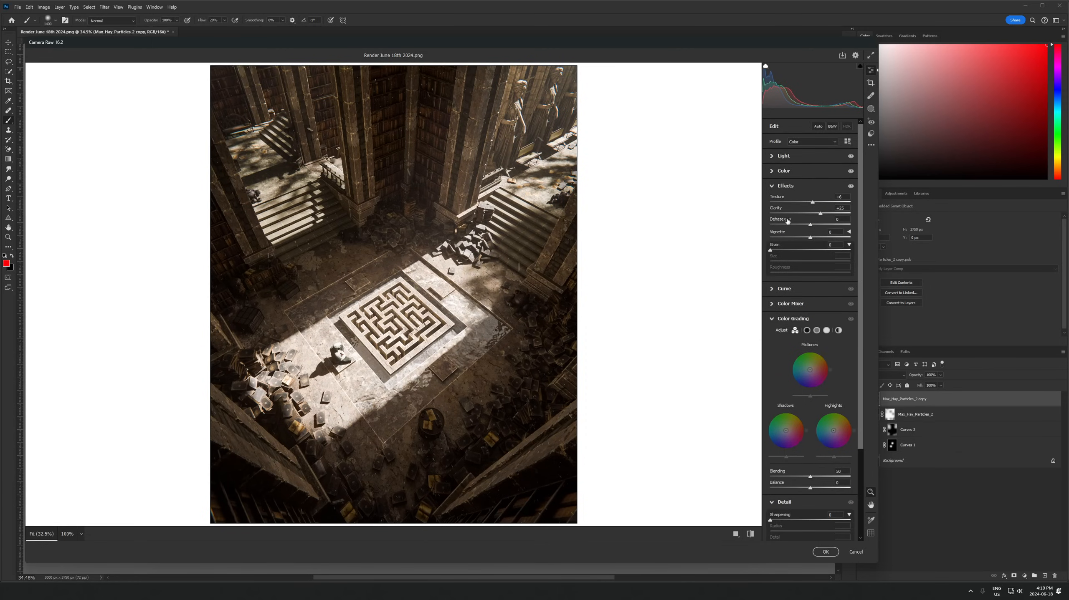
click(786, 186)
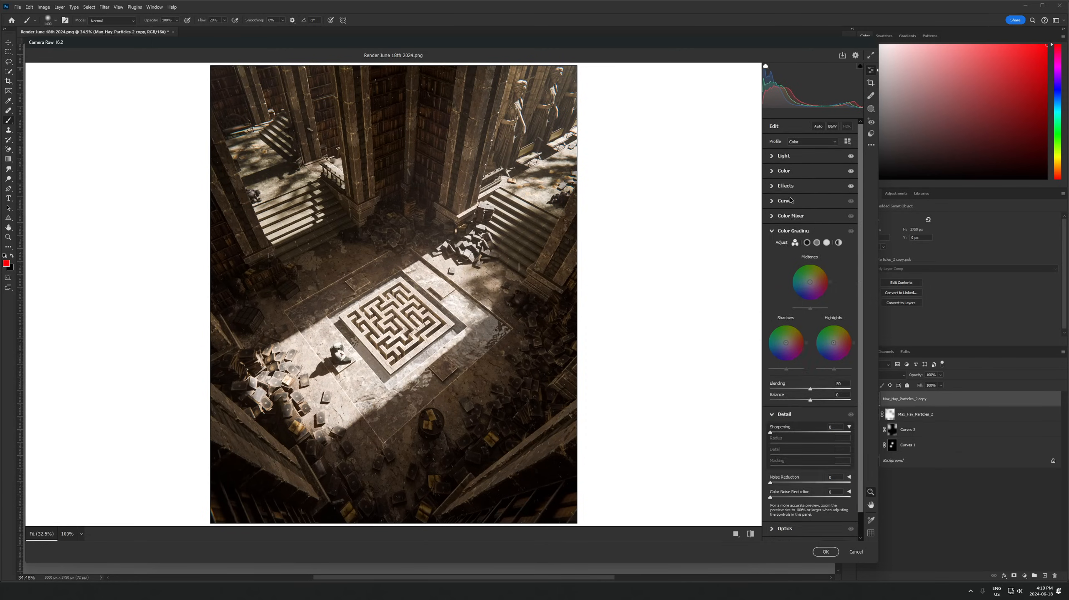
Tint the shadows faintly blue in Color Grading, using a hue of about 202 and low saturation, and compare with and without it
click(807, 242)
mouse_move(809, 298)
mouse_down()
mouse_move(814, 287)
mouse_move(801, 302)
mouse_up()
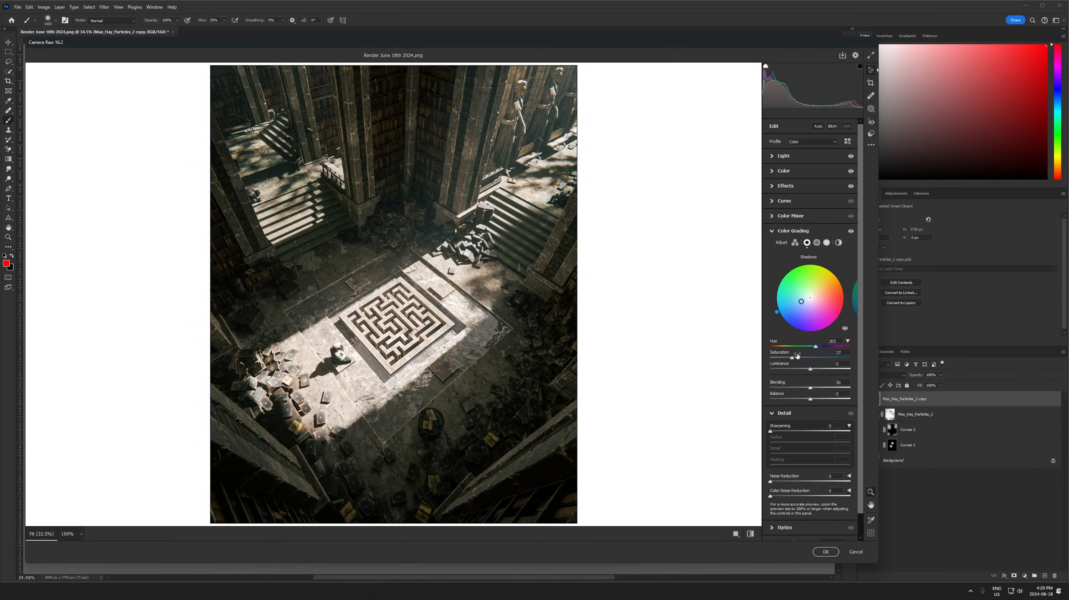
click(815, 348)
mouse_move(795, 360)
mouse_down()
mouse_move(771, 358)
mouse_move(811, 357)
mouse_up()
drag(809, 357, 777, 364)
click(850, 231)
click(850, 231)
click(850, 231)
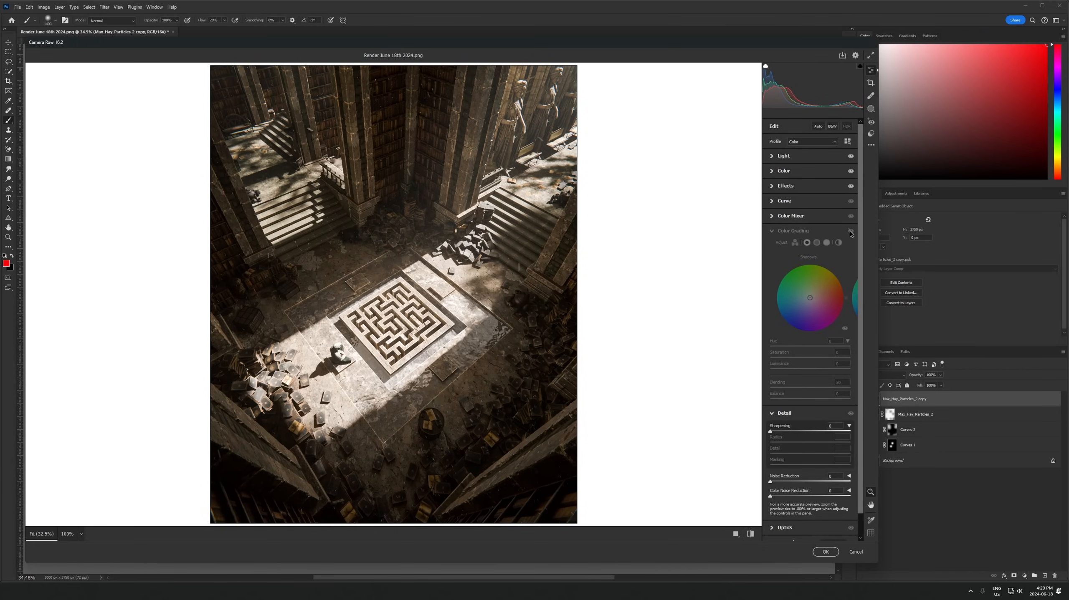
click(850, 231)
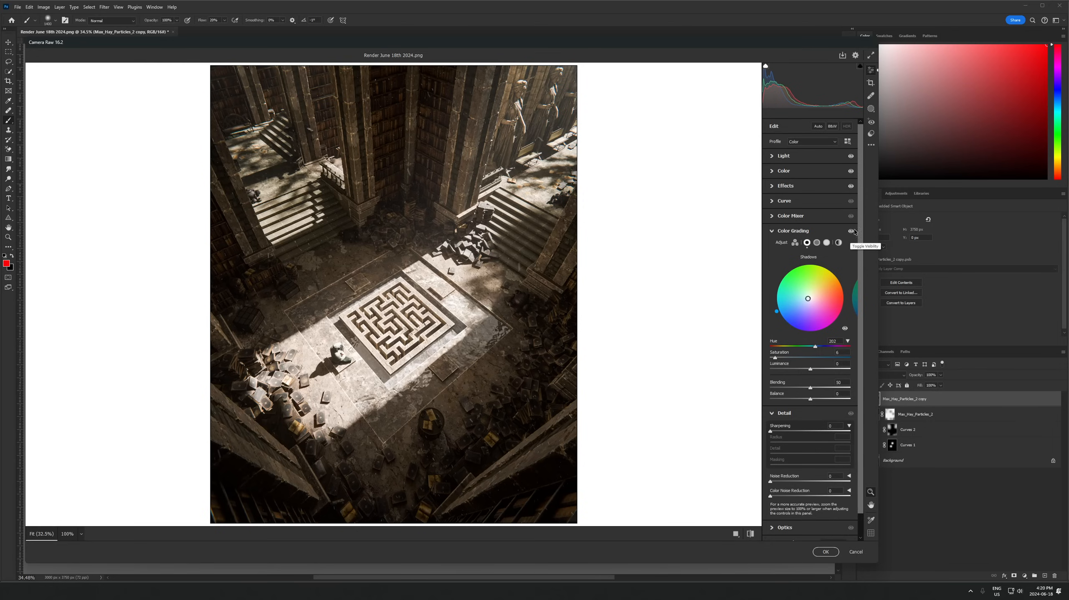
Tint the midtones with hue 47 and saturation 2 in Color Grading, and compare the image with and without the grading
click(817, 243)
drag(807, 294, 817, 291)
drag(792, 358, 772, 360)
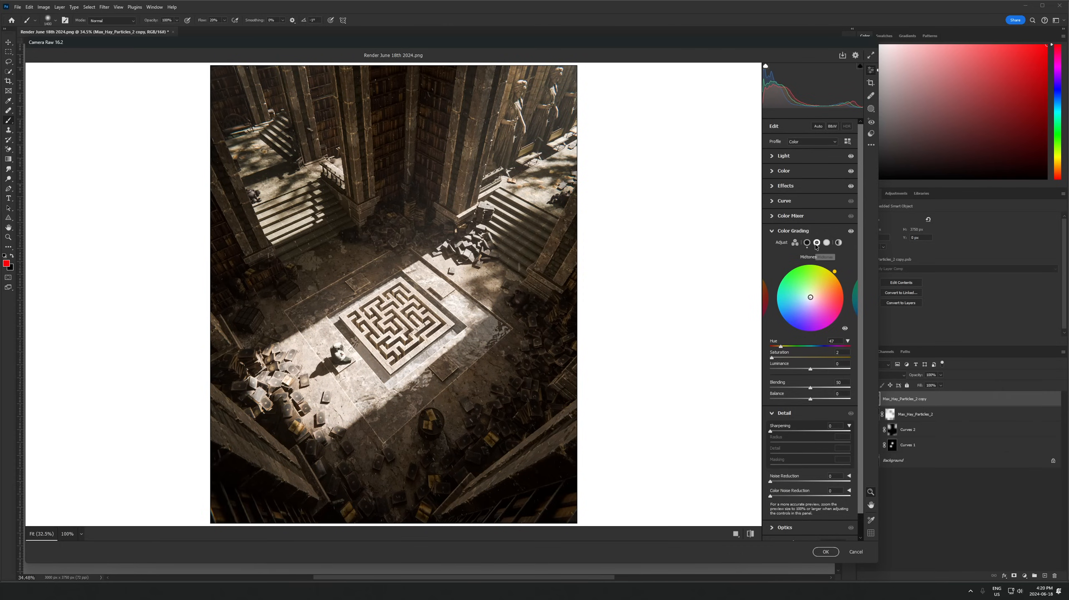
click(851, 231)
double_click(850, 232)
click(850, 231)
click(850, 231)
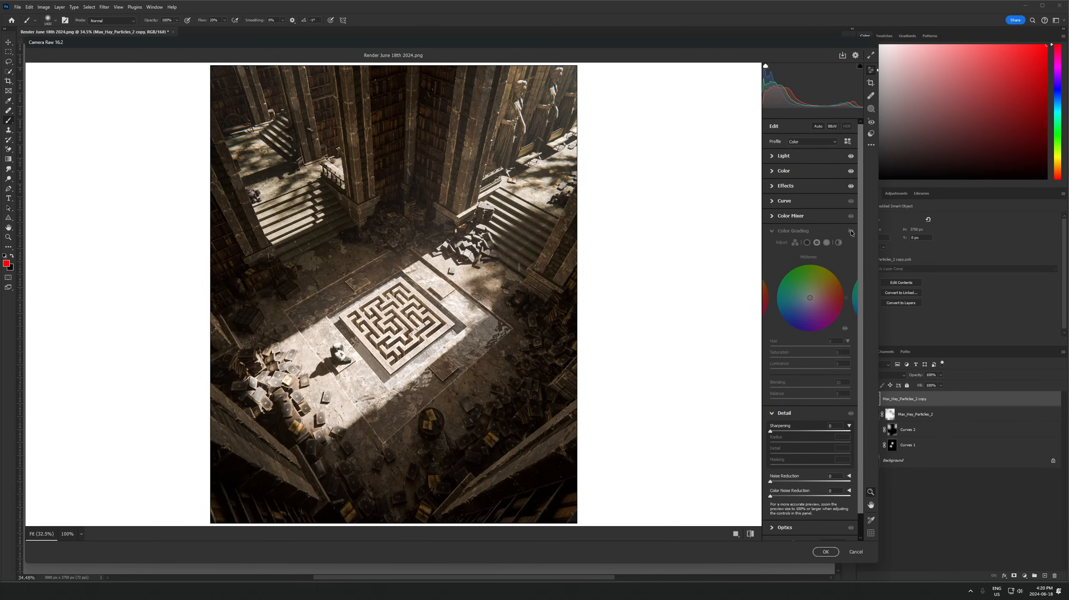
click(850, 232)
click(788, 231)
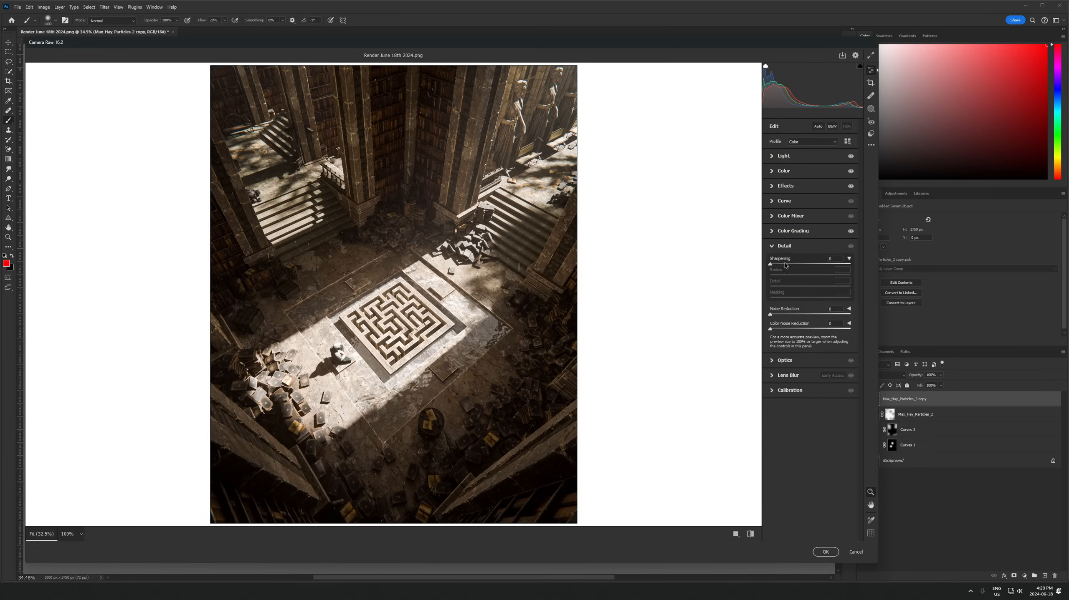
Set Sharpening to 75 with Masking at 79, and check the detail around the maze
drag(772, 264, 818, 272)
alt+drag(771, 298, 834, 287)
click(479, 372)
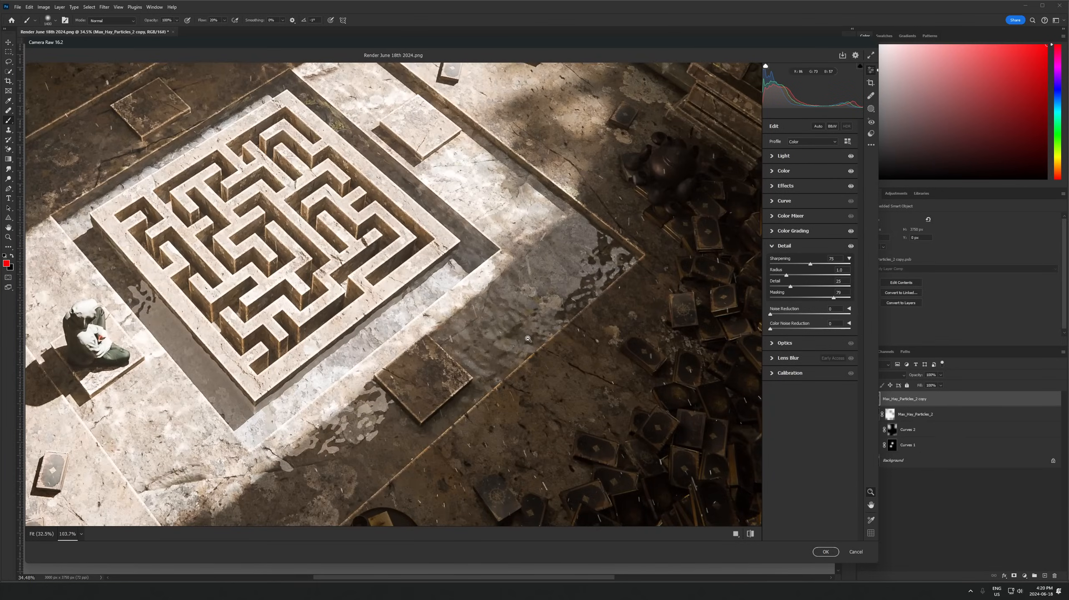
click(528, 339)
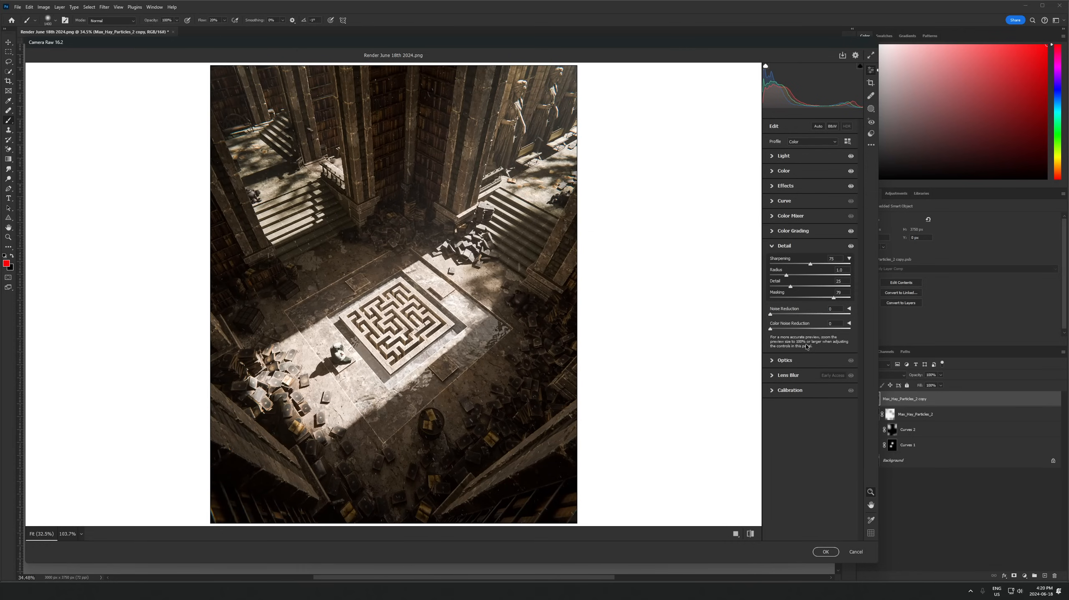
click(784, 246)
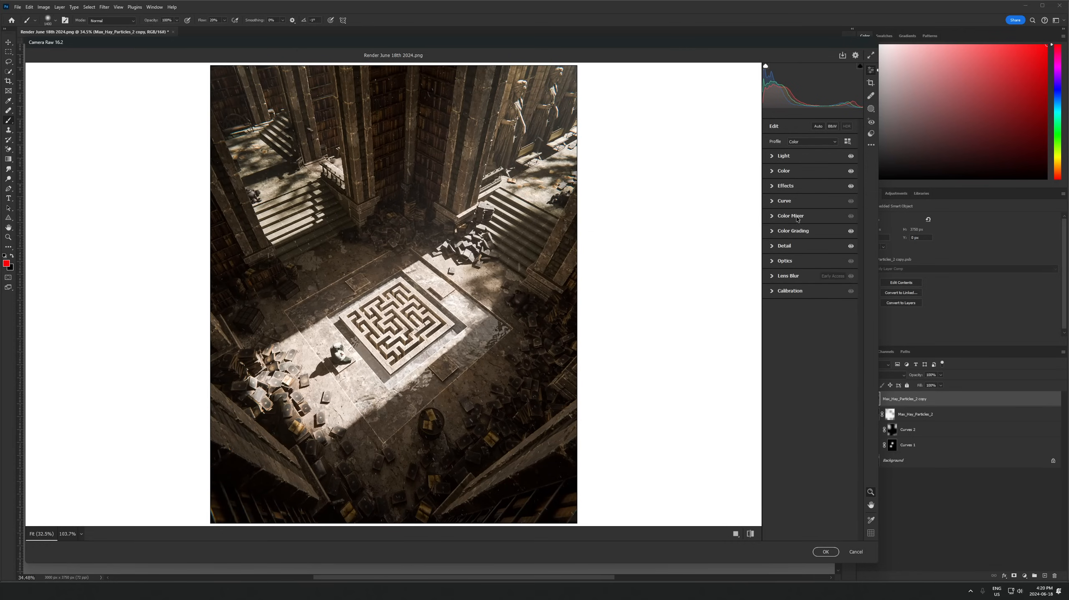
click(784, 247)
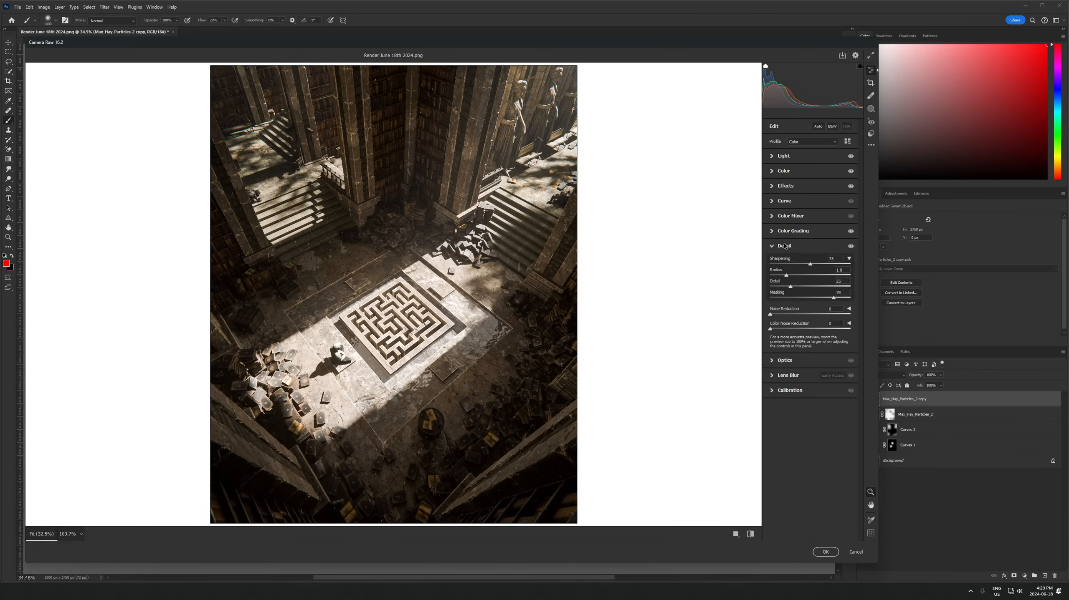
click(784, 246)
Add film grain with an amount of 25 and inspect it near the maze's corner
click(783, 183)
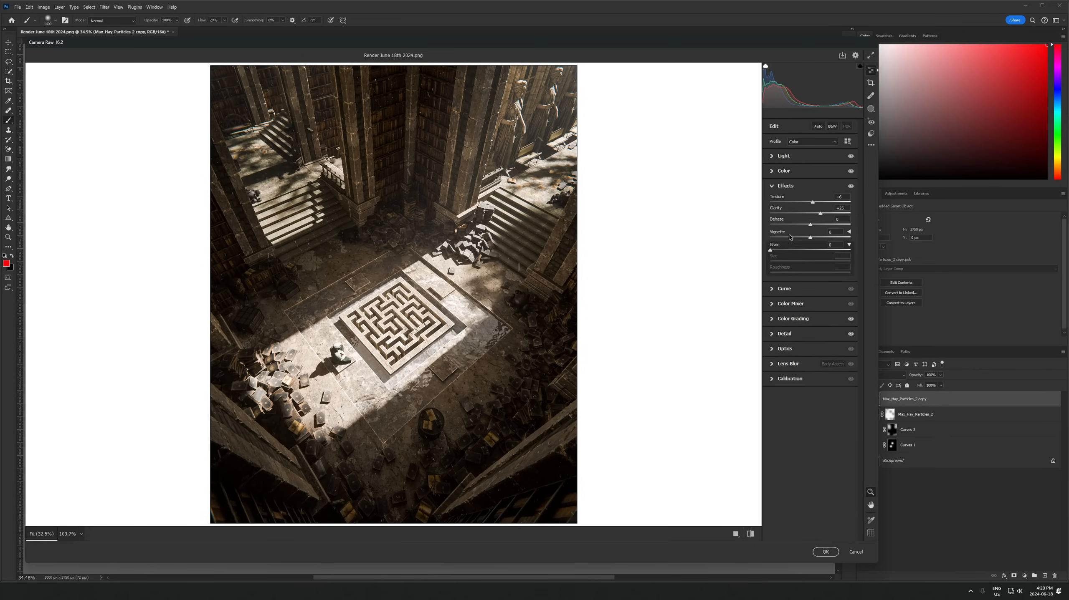
drag(772, 250, 790, 251)
drag(468, 317, 577, 294)
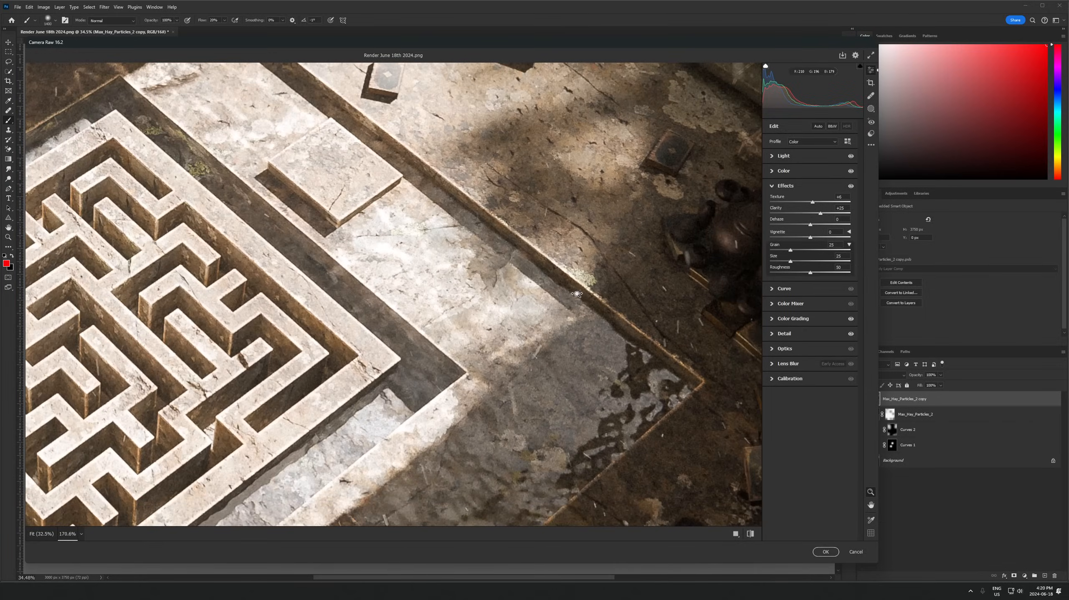
click(568, 318)
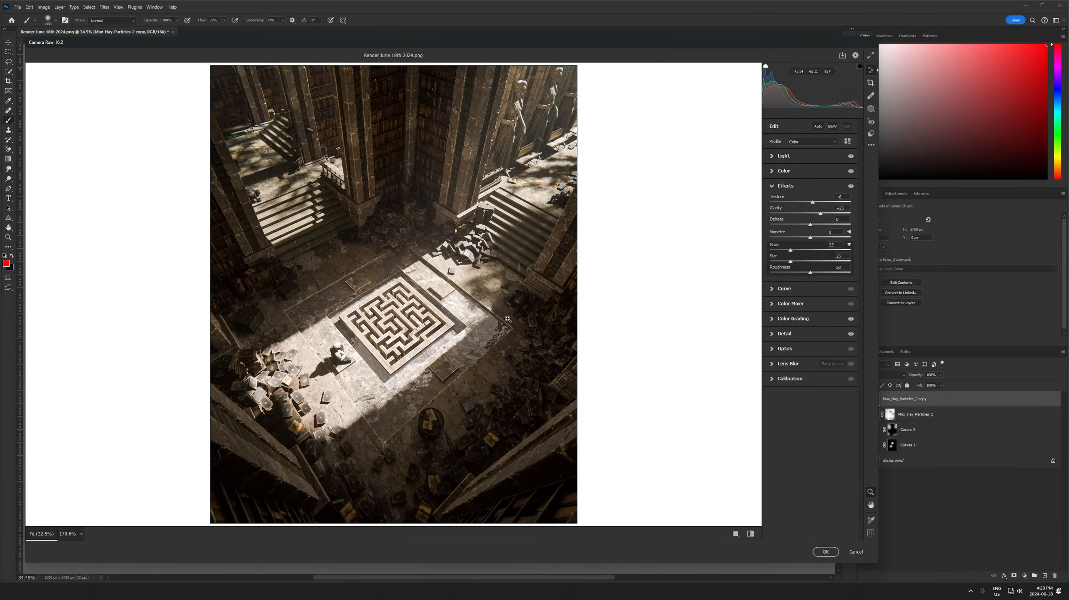
click(785, 185)
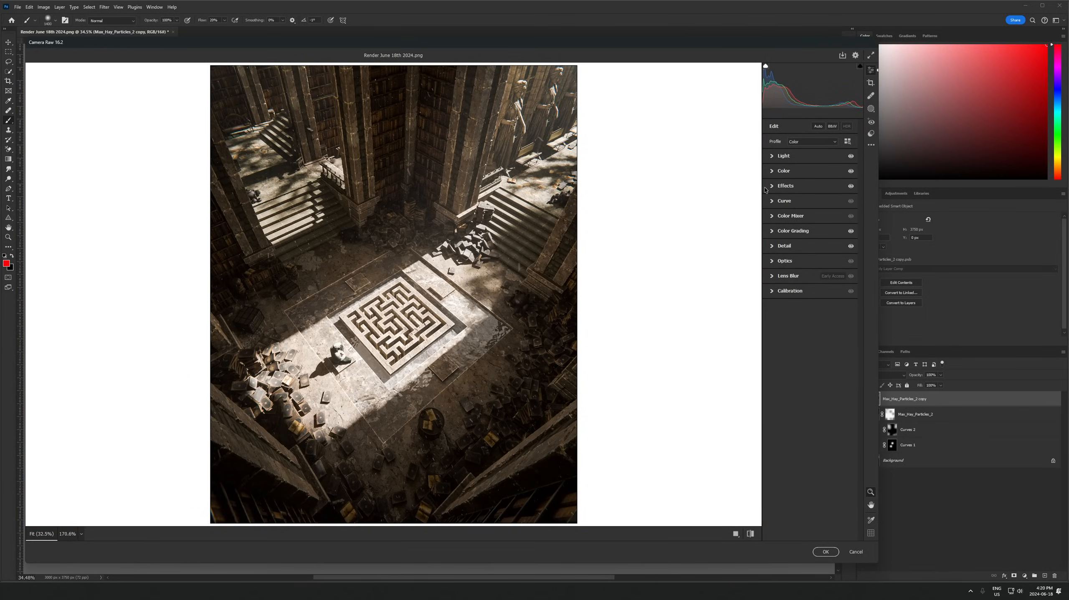
Compare the graded image with its state before the Camera Raw adjustments
right_click(494, 240)
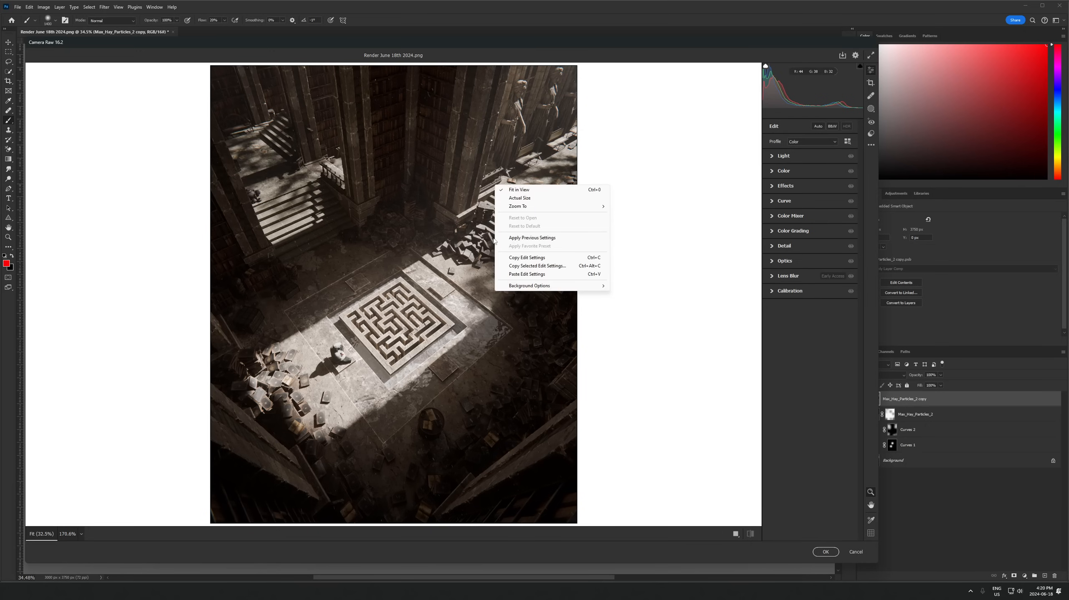
click(467, 265)
key(ctrl+z)
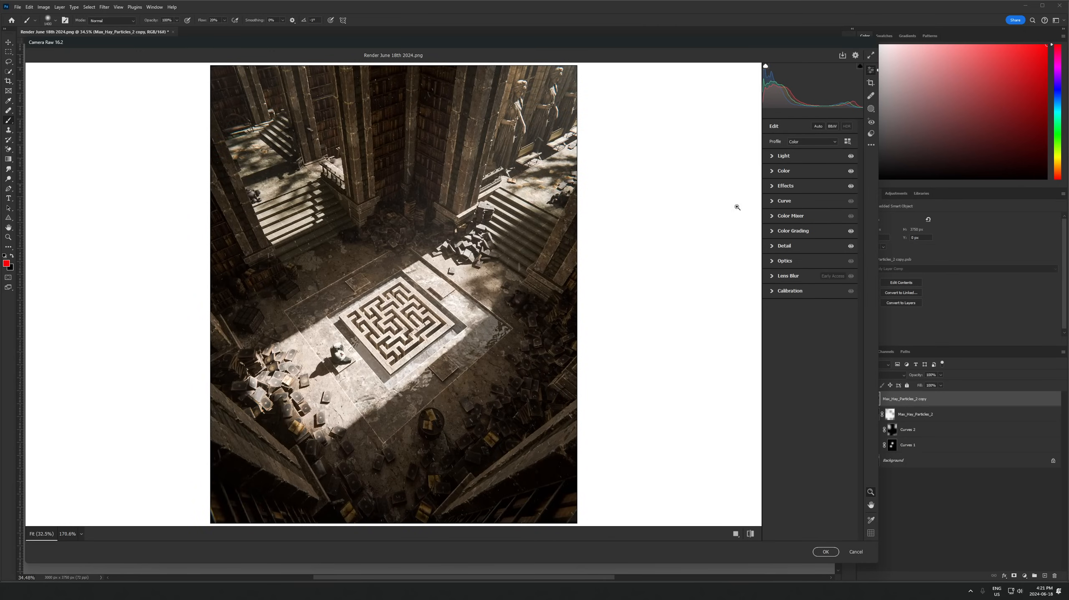
Adjust the Yellows and Oranges hues in the Color Mixer
click(778, 156)
click(792, 293)
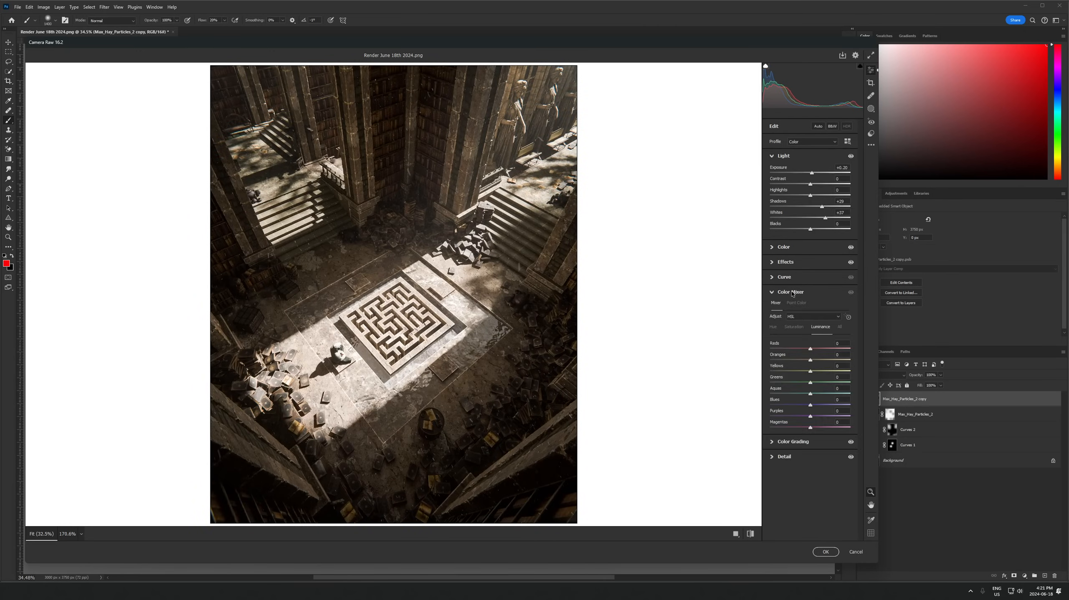
click(773, 327)
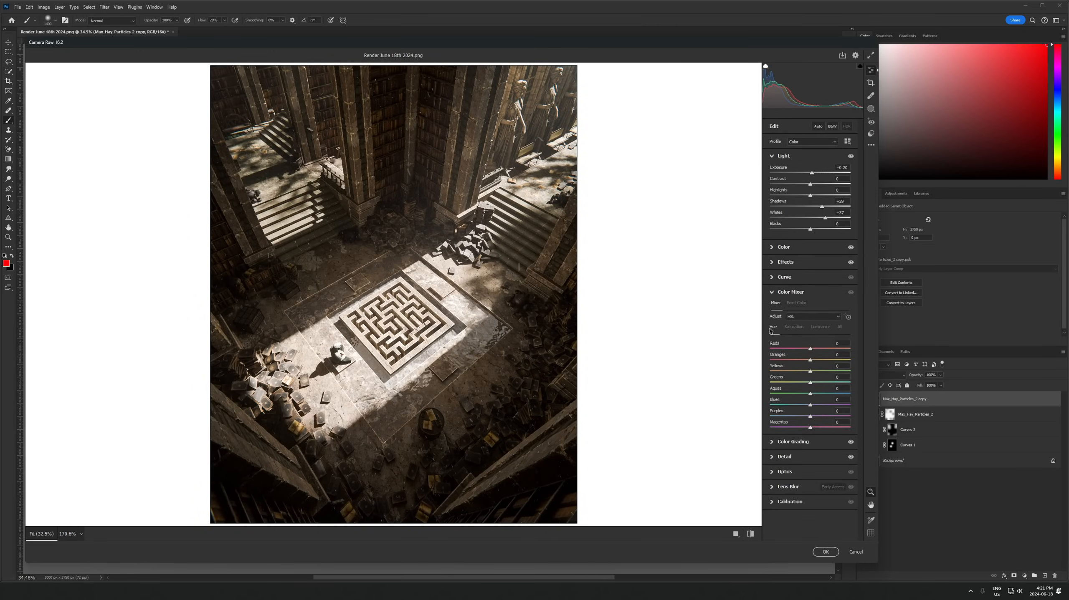
mouse_move(810, 371)
mouse_down()
mouse_move(794, 372)
mouse_move(869, 361)
mouse_move(818, 365)
mouse_move(822, 374)
mouse_move(801, 383)
mouse_move(679, 381)
mouse_move(836, 372)
mouse_move(805, 377)
mouse_up()
click(810, 361)
click(794, 327)
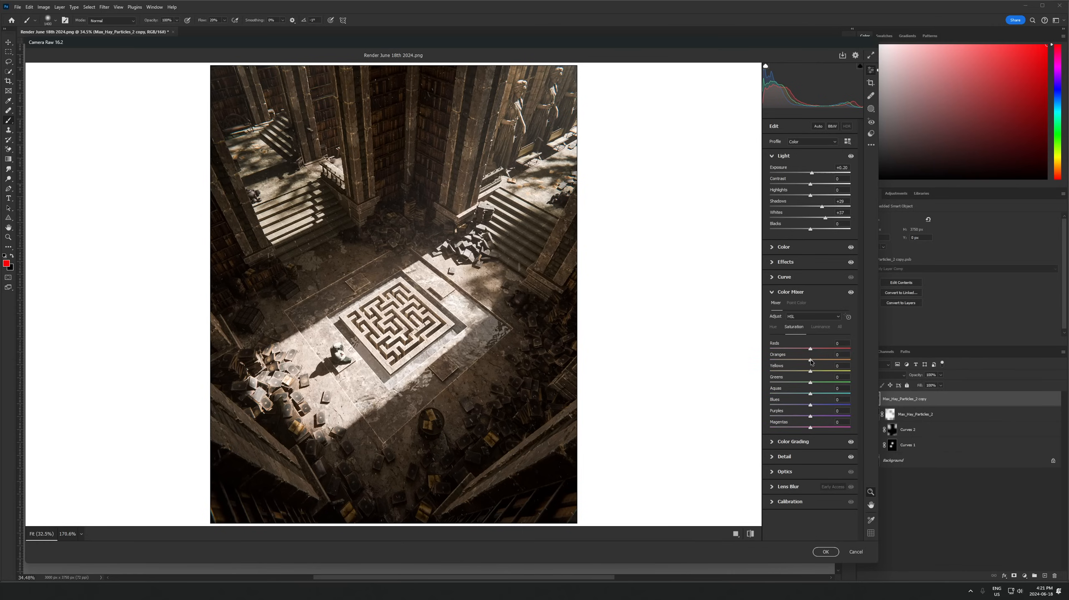
Fine-tune the Oranges saturation in the Color Mixer
drag(832, 357, 827, 359)
drag(850, 363, 813, 369)
key(Tab)
drag(822, 359, 795, 350)
click(785, 291)
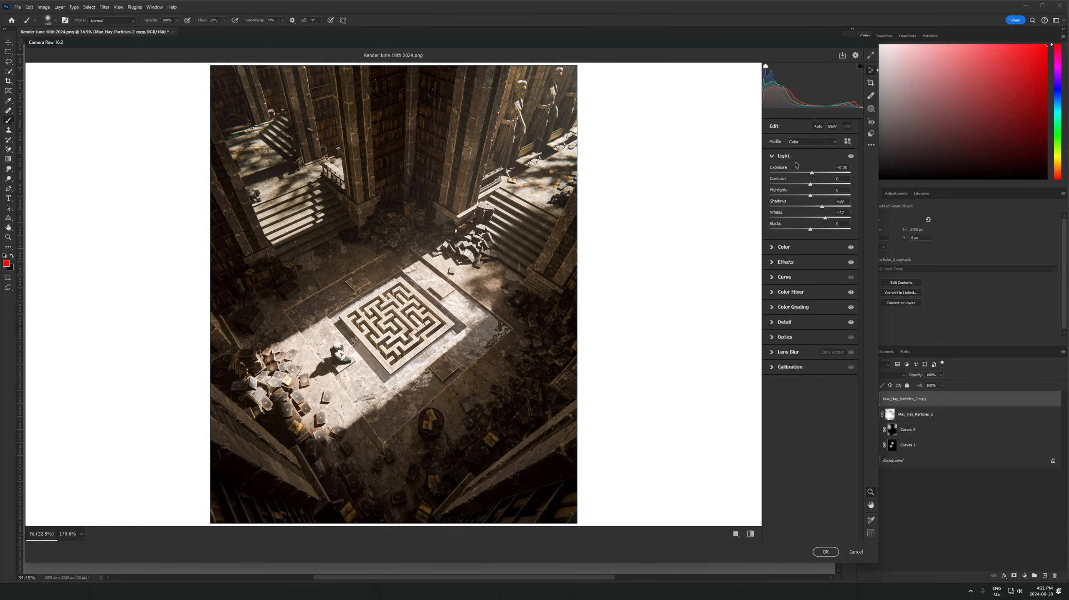
Try stronger Red Primary and Blue Primary calibration shifts and reset them to 0
click(785, 157)
click(789, 291)
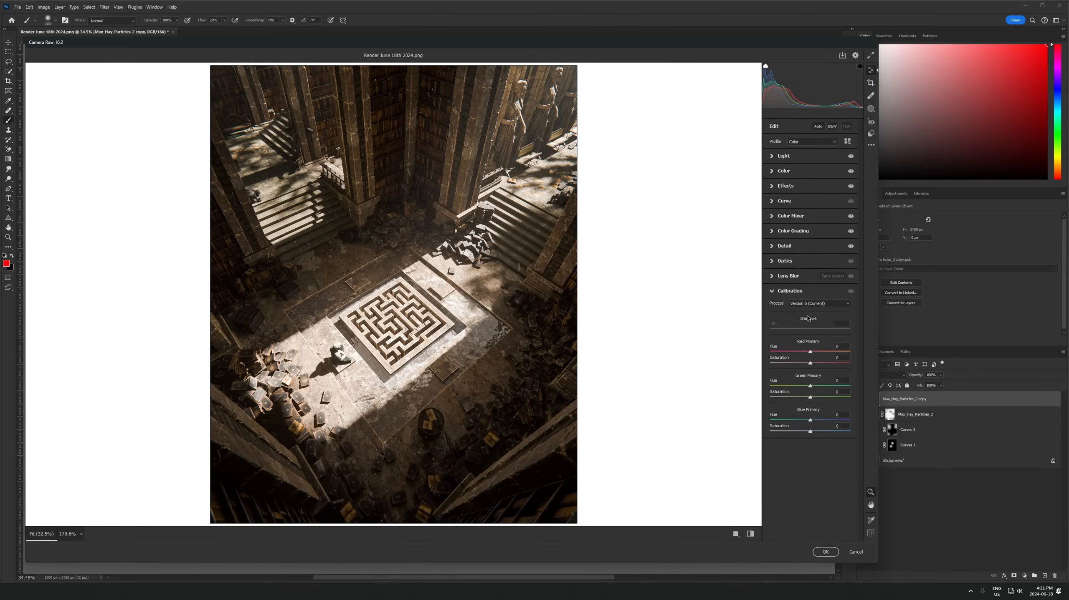
drag(812, 353, 855, 365)
double_click(850, 353)
double_click(850, 365)
drag(811, 421, 852, 420)
double_click(851, 420)
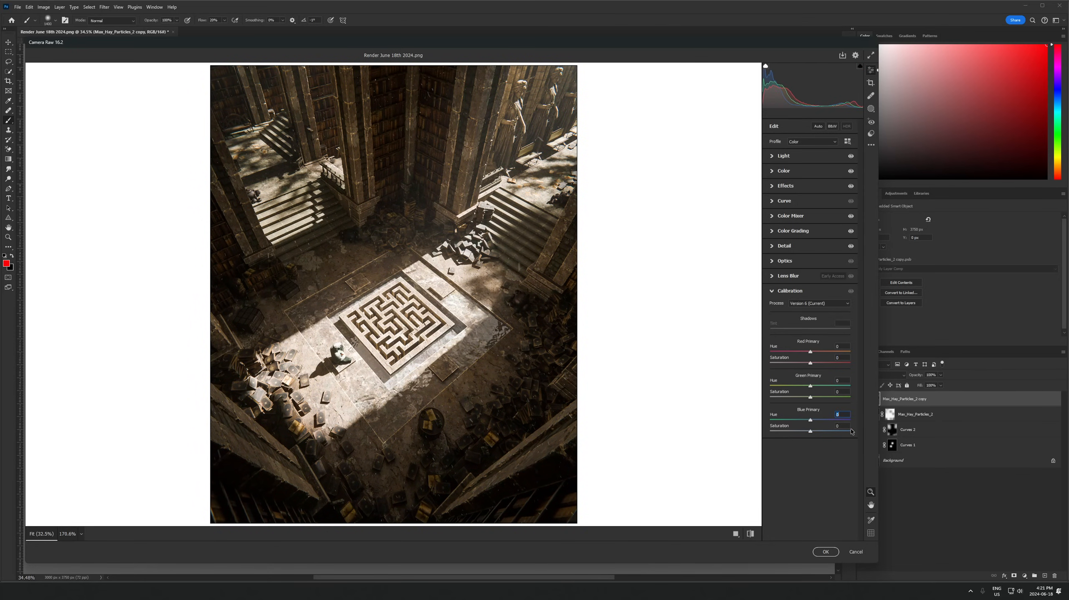
Try a different Contrast, reset it, apply the Camera Raw Filter, and compare the image with and without the merged copy
click(781, 157)
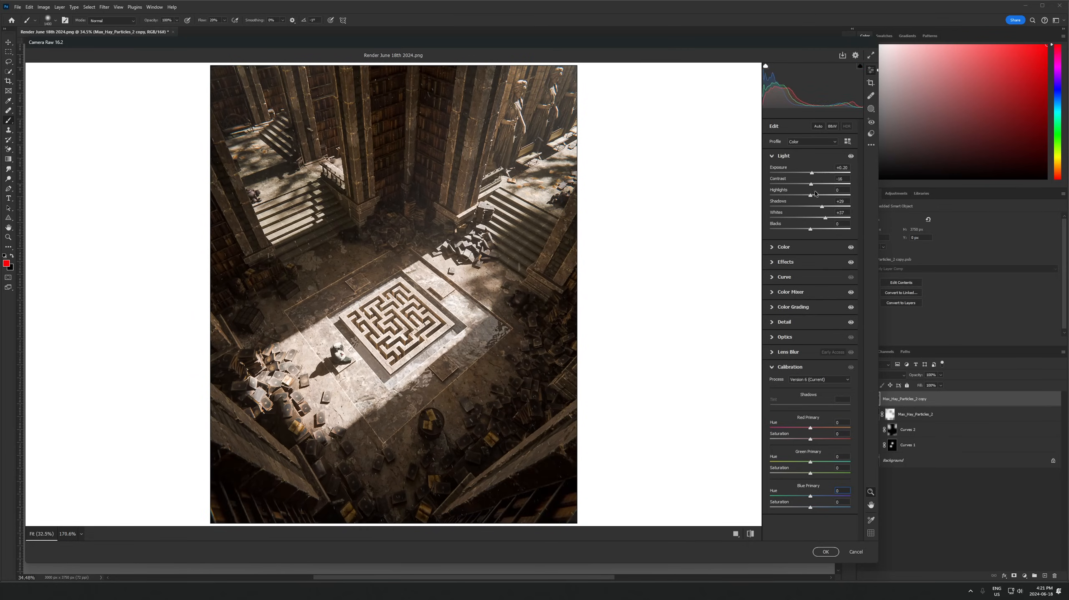
double_click(820, 185)
click(826, 552)
scroll(434, 318, down, 2)
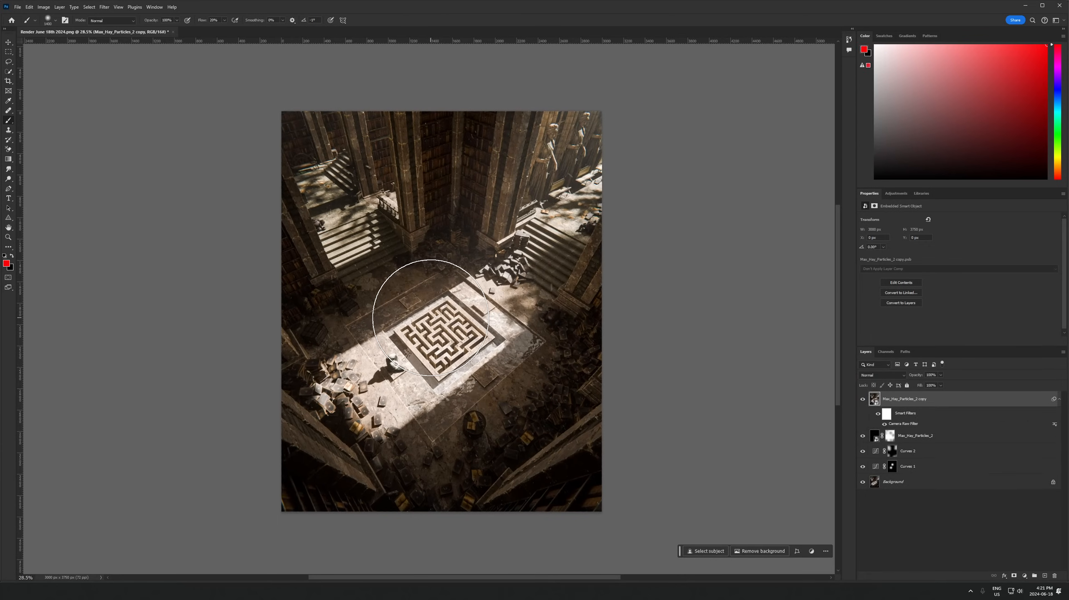
scroll(437, 316, up, 1)
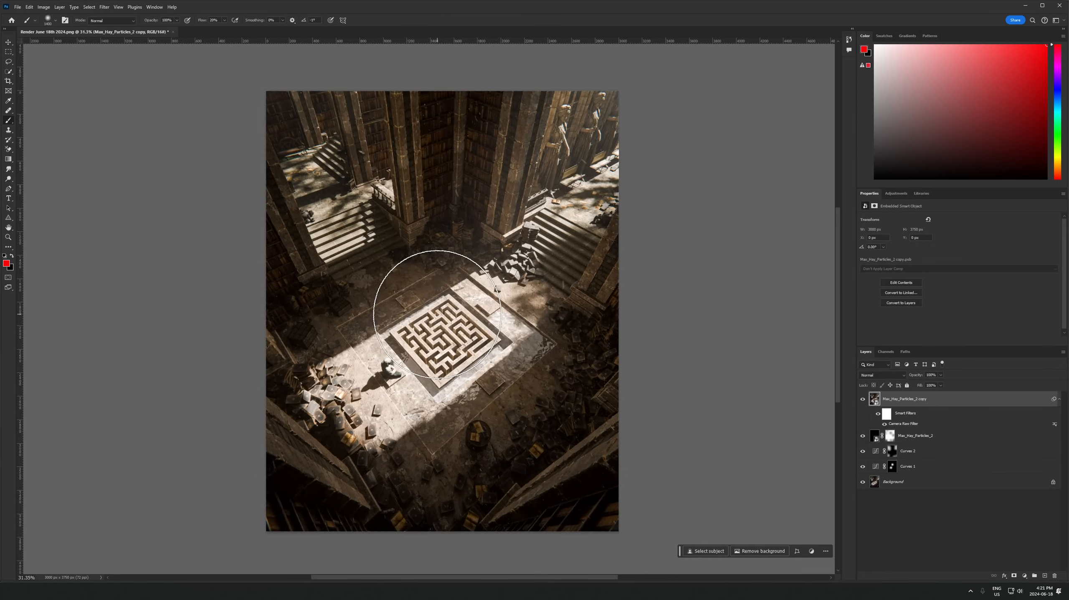
click(861, 399)
click(861, 399)
Add a Curves adjustment layer above the merged copy, with slightly raised highlights, a shadow anchor point and a slightly lifted black point
click(1025, 575)
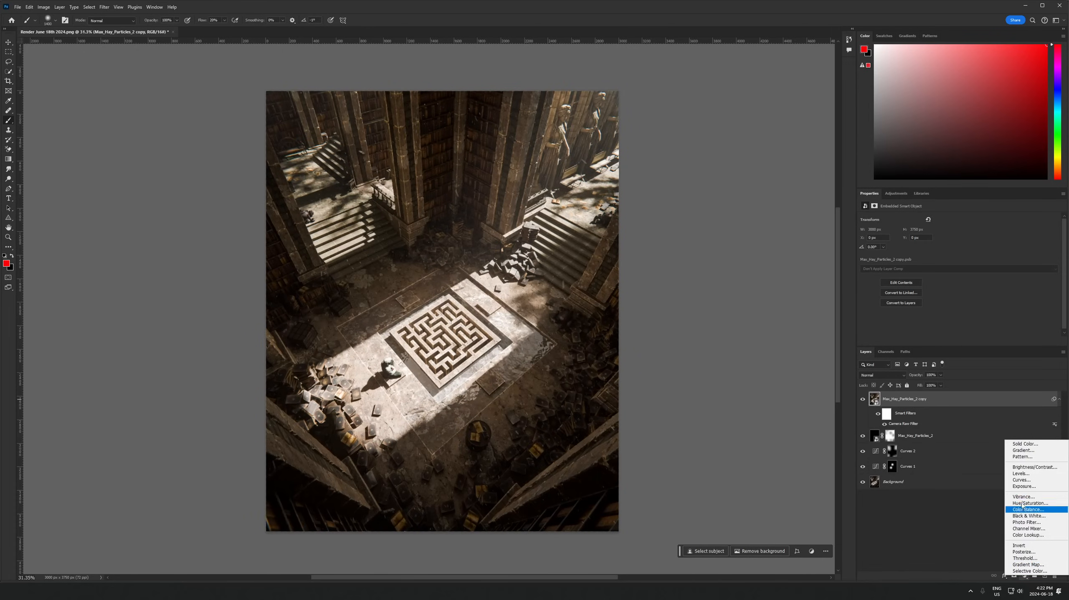
click(1026, 480)
drag(985, 266, 985, 264)
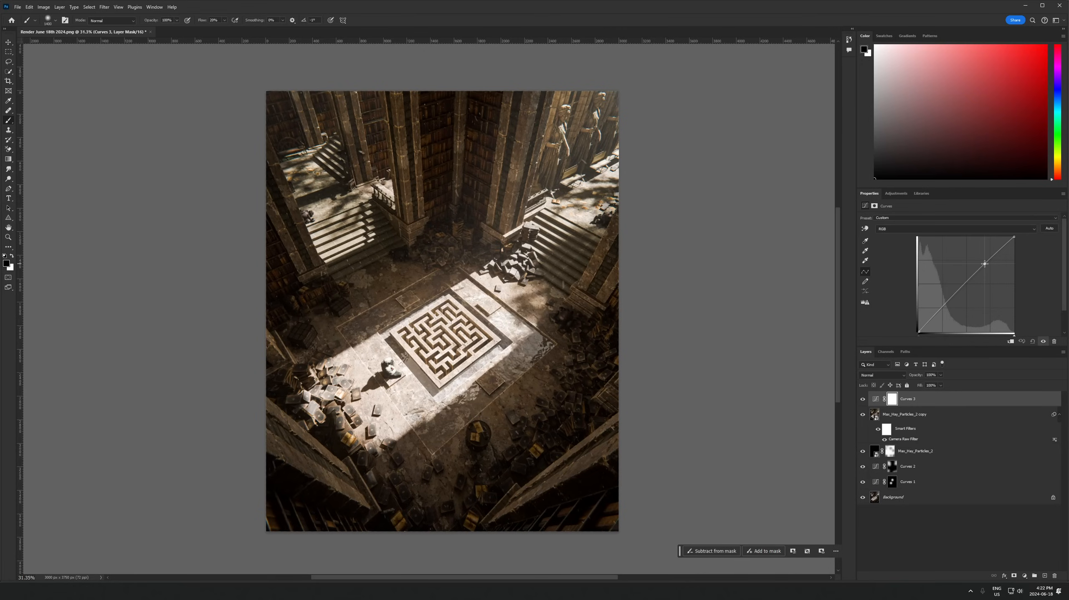
click(938, 314)
drag(919, 331, 915, 330)
alt+scroll(475, 362, up, 1)
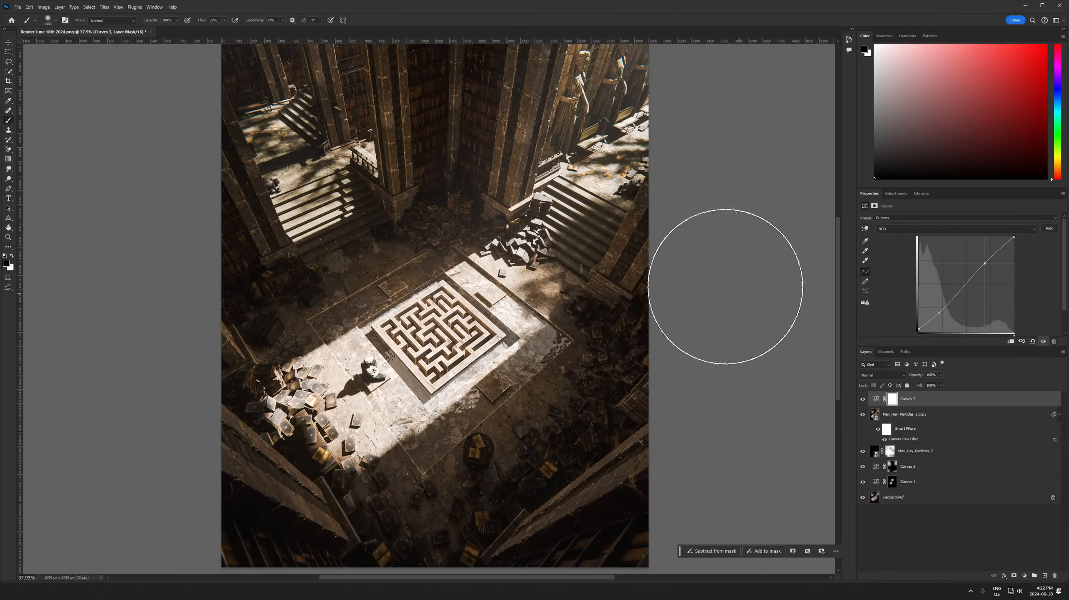
Compare the image with and without the top Curves layer, and reduce that layer's opacity to about 72%
click(863, 400)
click(864, 401)
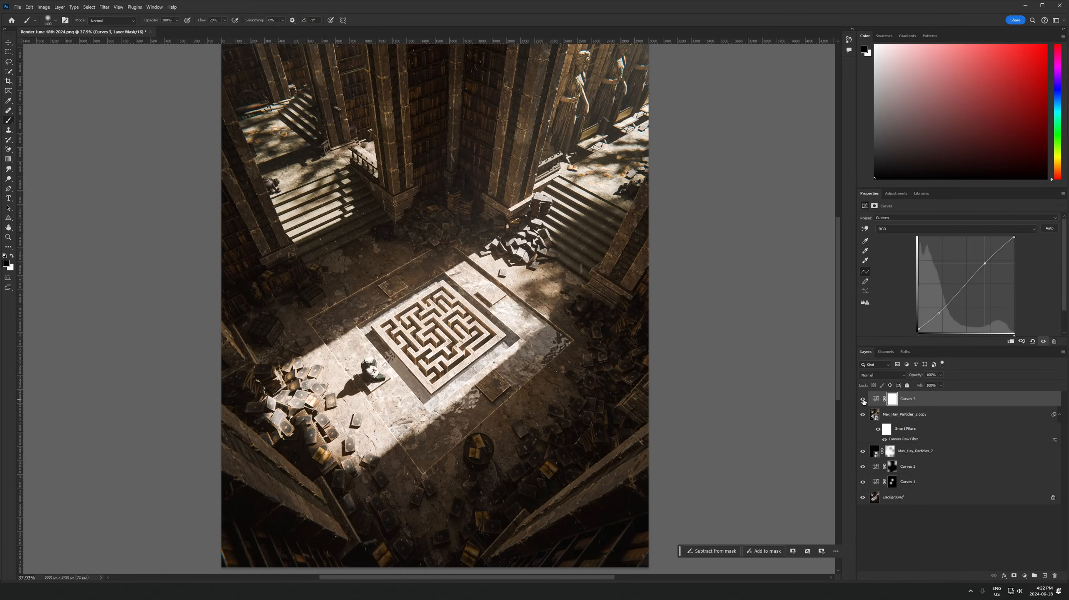
click(864, 401)
click(864, 401)
drag(920, 377, 908, 377)
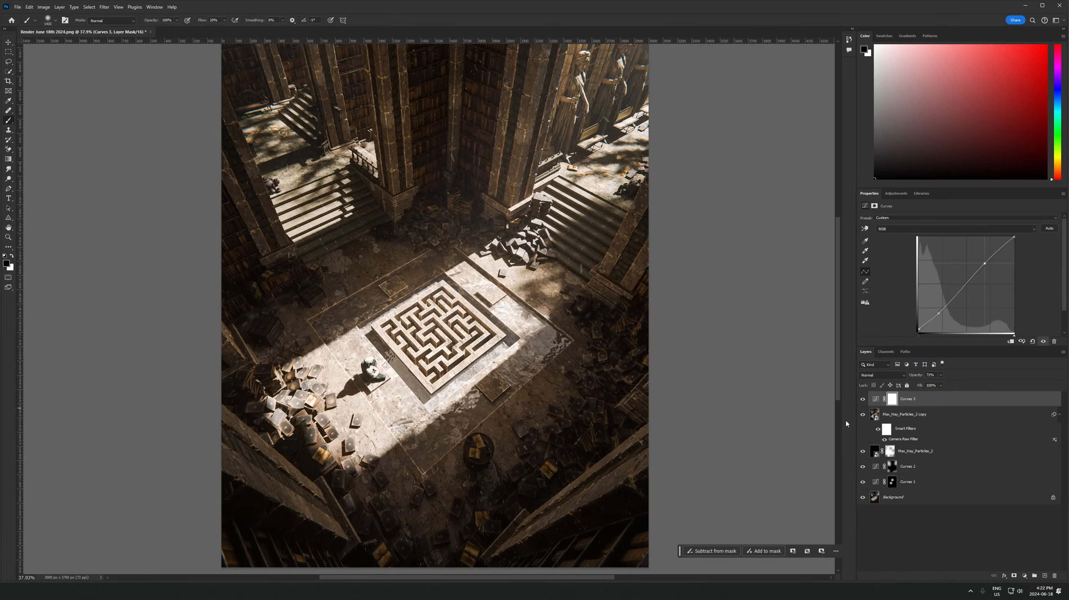
Review the whole image at several magnifications and compare it with and without the top Curves layer
click(864, 400)
click(863, 399)
alt+scroll(378, 347, down, 3)
alt+scroll(380, 336, up, 2)
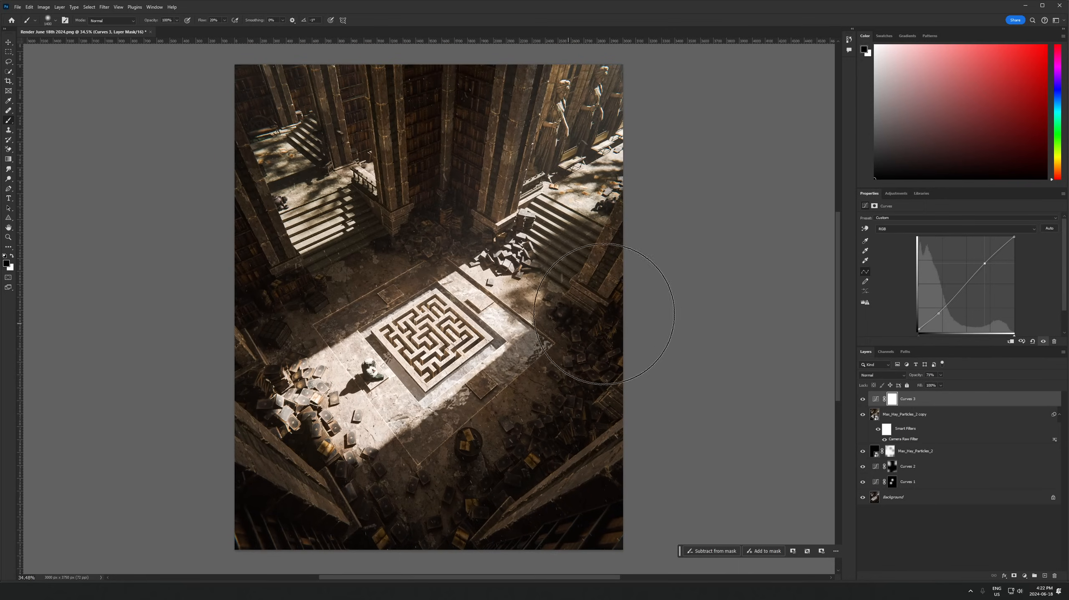
alt+scroll(604, 314, down, 1)
alt+scroll(586, 162, up, 1)
alt+scroll(570, 213, down, 1)
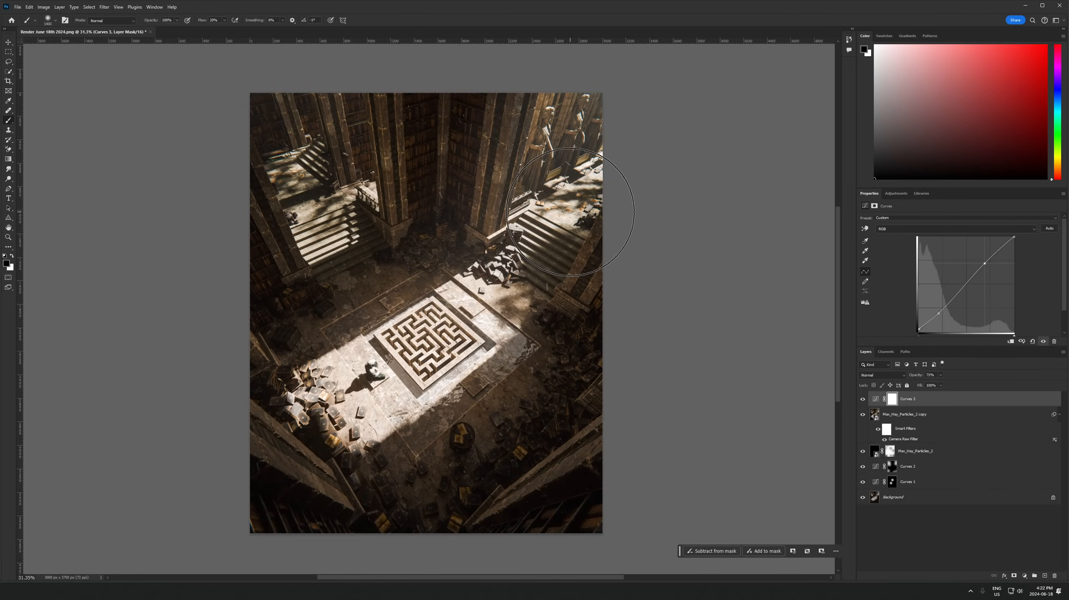
alt+scroll(527, 303, up, 1)
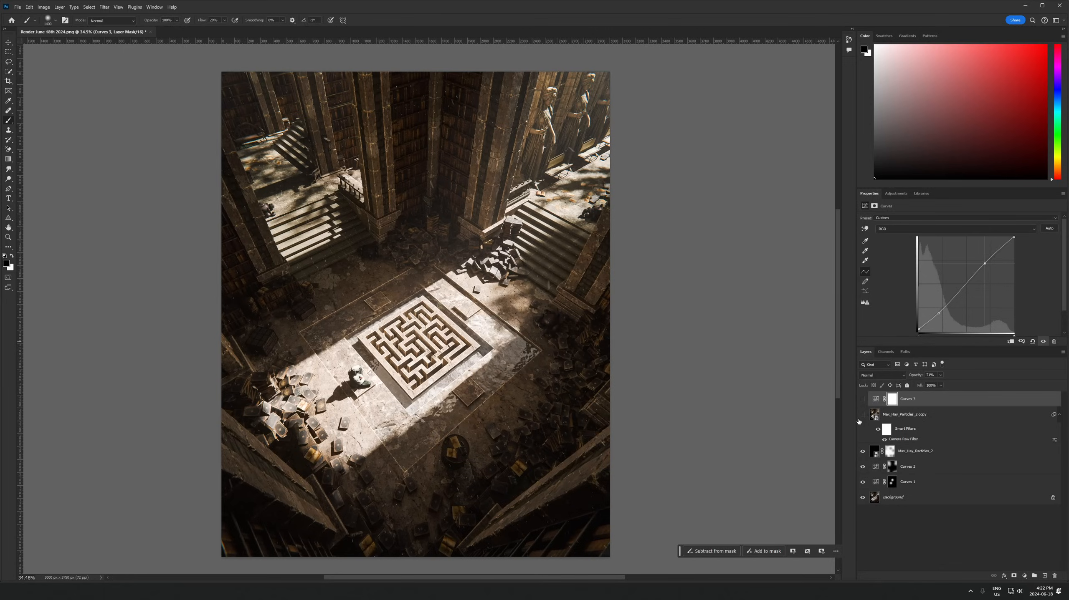
Try a different dust overlay opacity with a new merged smart object carrying the Camera Raw Filter, and undo the merged object
click(923, 456)
drag(919, 378, 902, 381)
key(ctrl+shift+alt+e)
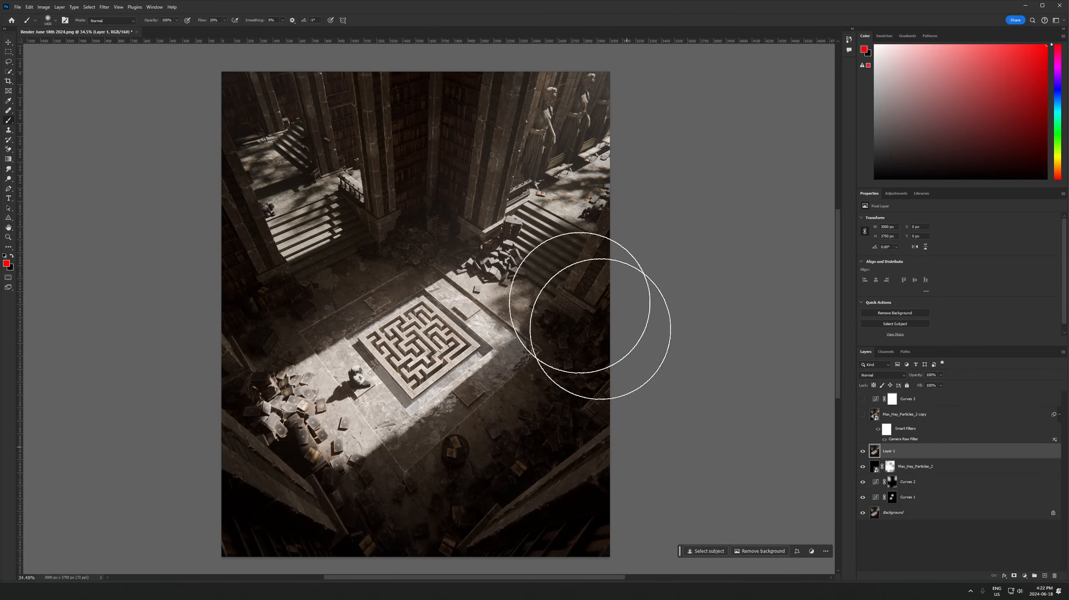
click(104, 7)
click(109, 27)
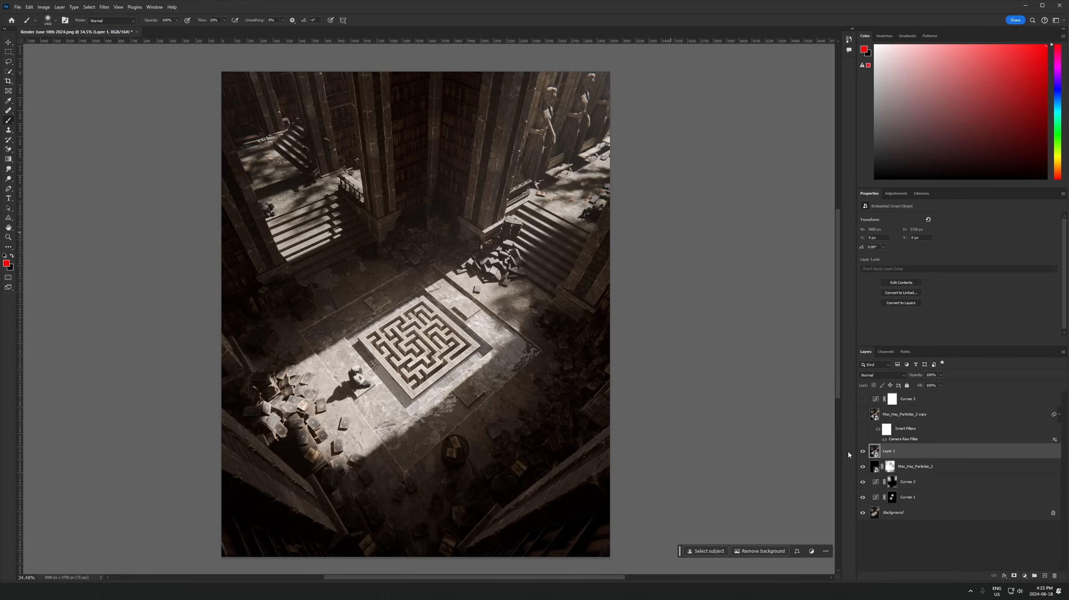
mouse_move(900, 441)
mouse_down()
mouse_move(889, 432)
mouse_move(902, 437)
mouse_move(893, 453)
mouse_up()
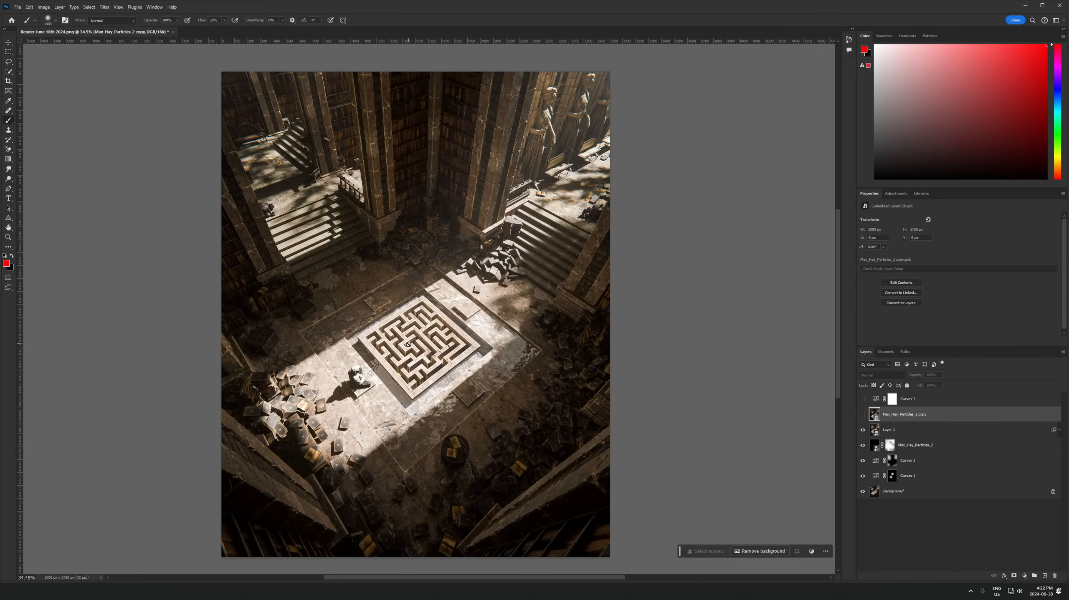
key(ctrl+z)
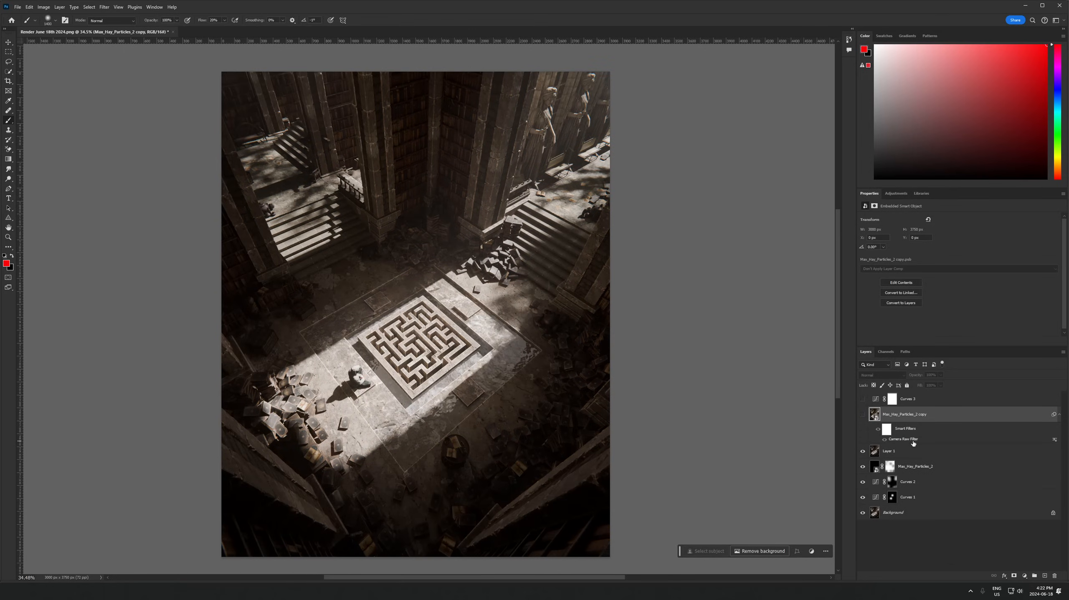
key(ctrl+z)
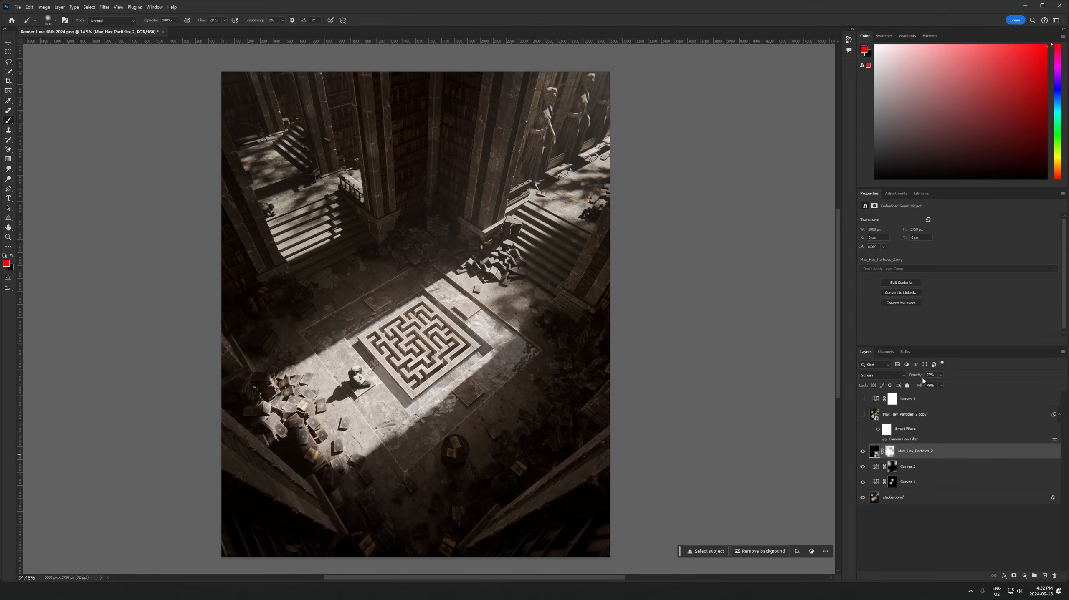
Set the dust overlay's opacity to about 79% and stamp the visible layers into a new smart object directly above it
drag(922, 375, 923, 374)
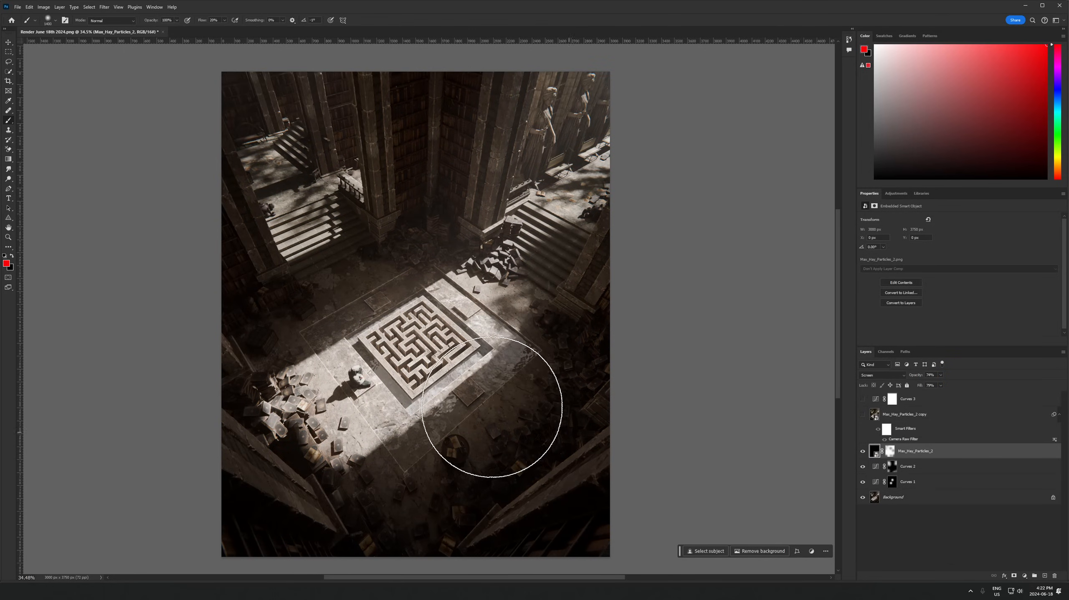
key(ctrl+shift+alt+e)
click(104, 7)
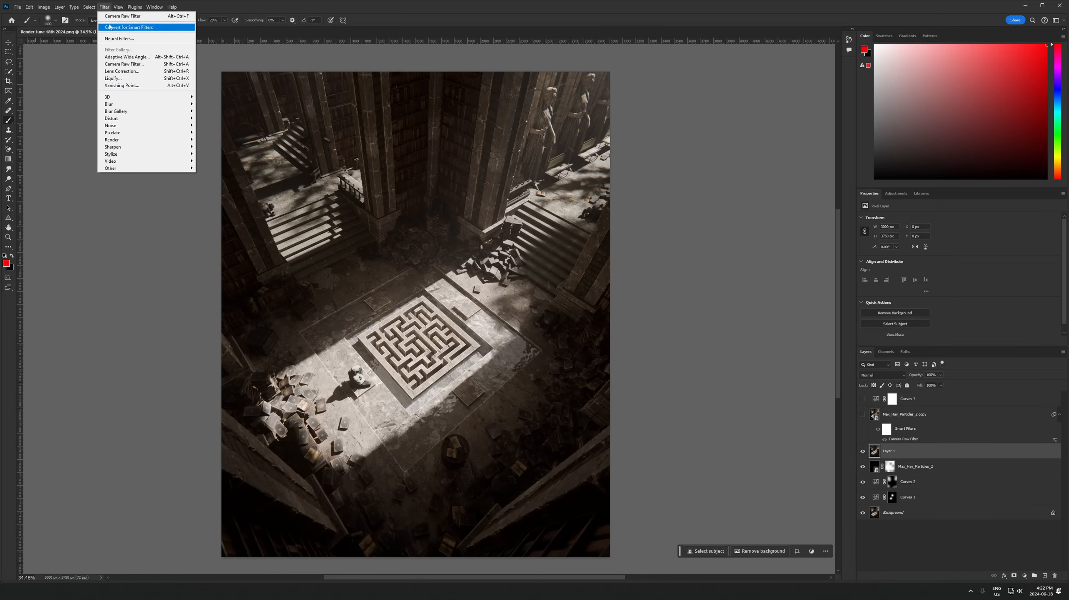
click(128, 27)
Transfer the Camera Raw Filter from the old merged copy to the new smart object and turn the top Curves layer on
mouse_move(903, 440)
mouse_down()
mouse_move(886, 437)
mouse_move(904, 436)
mouse_move(873, 460)
mouse_move(893, 442)
mouse_move(889, 451)
mouse_up()
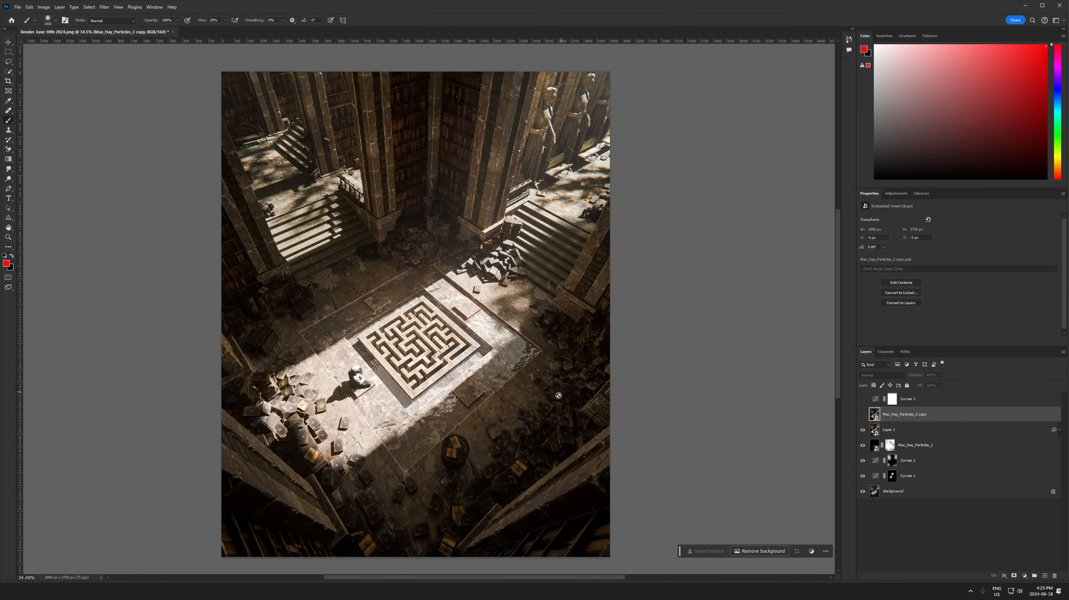
click(862, 400)
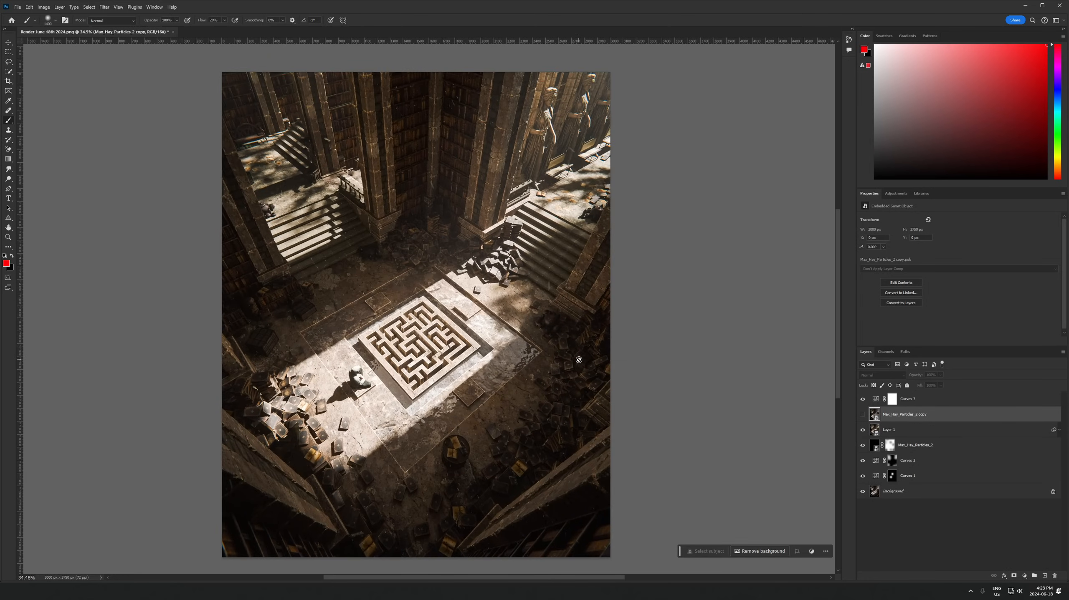